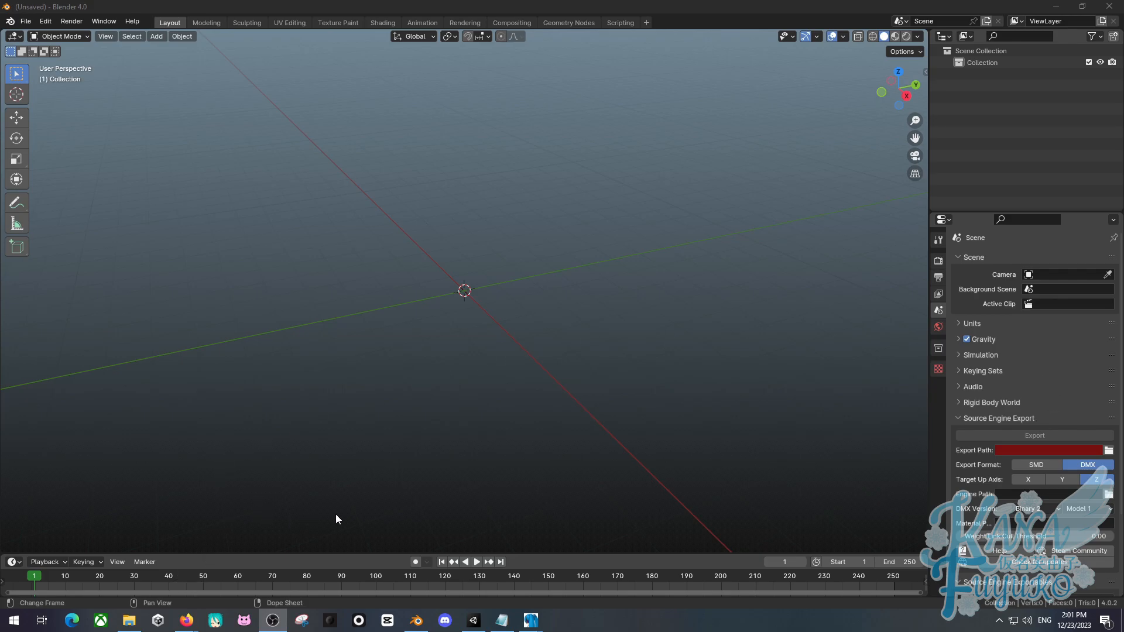
Switch to Firefox and navigate blender.org to the index of all previous Blender releases.
{"action": "mouse_move", "coordinate": [186, 620]}
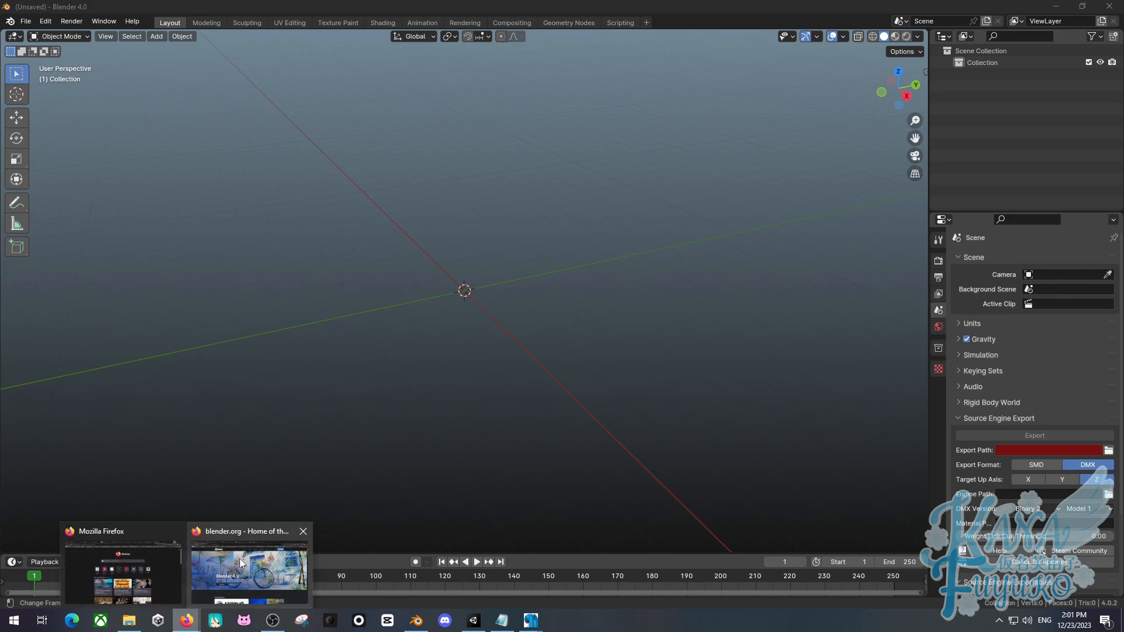
{"action": "left_click", "coordinate": [252, 562]}
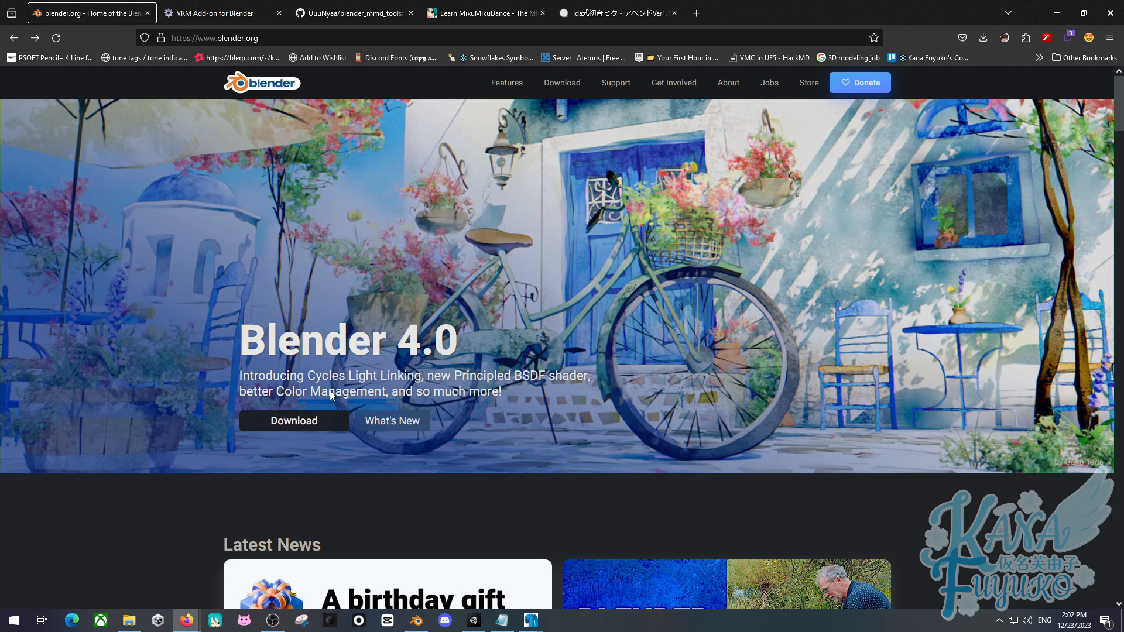
{"action": "left_click", "coordinate": [286, 420]}
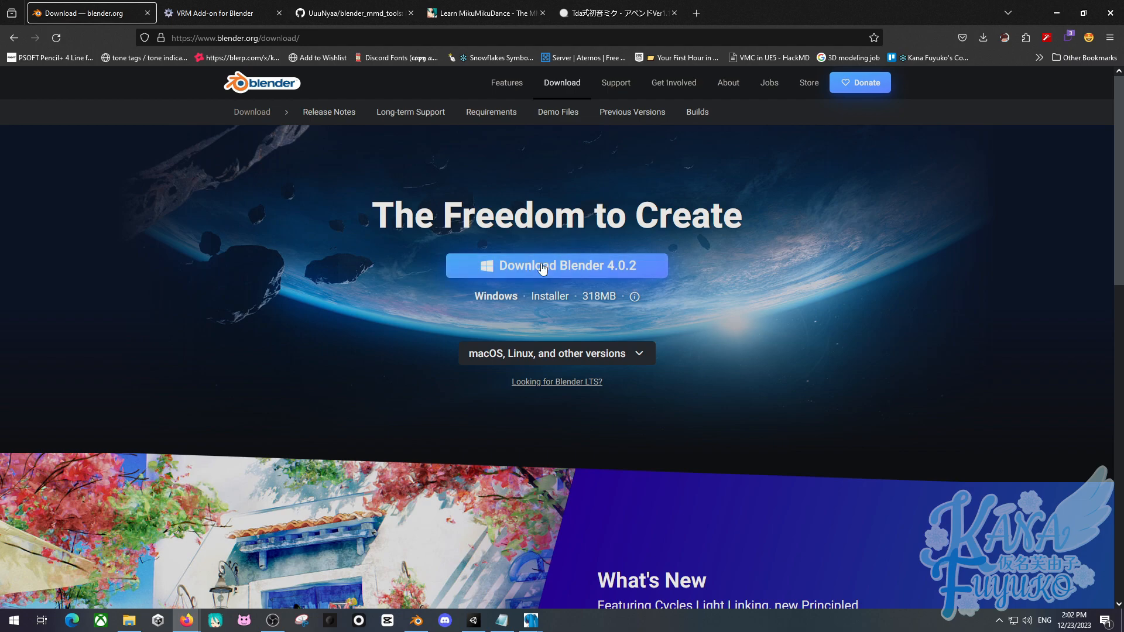
{"action": "left_click", "coordinate": [632, 113]}
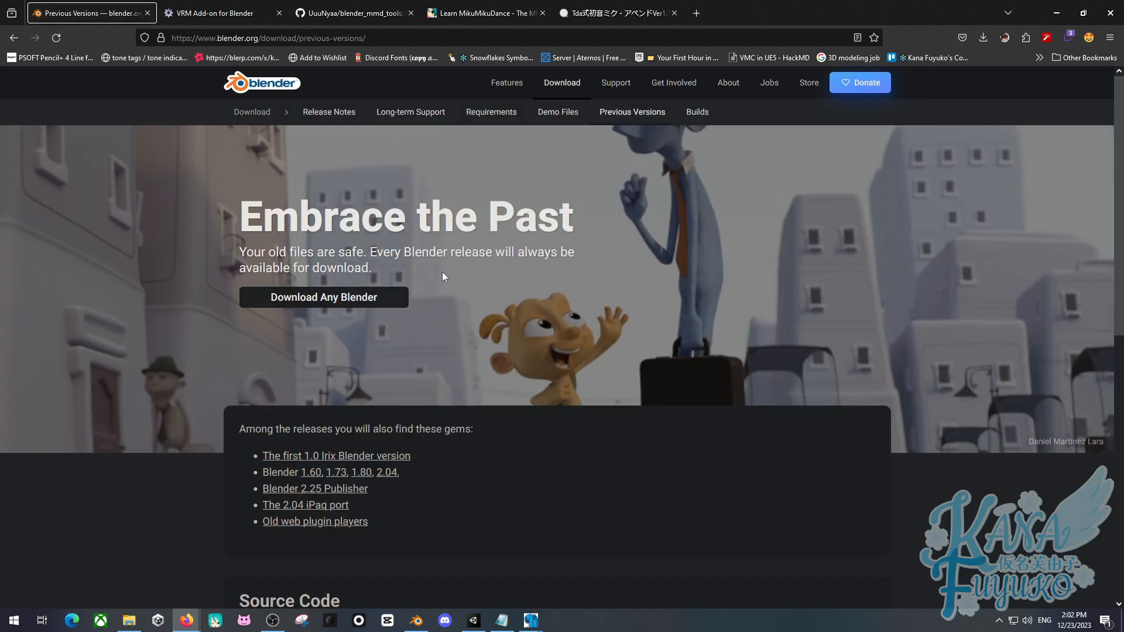
{"action": "left_click", "coordinate": [293, 308]}
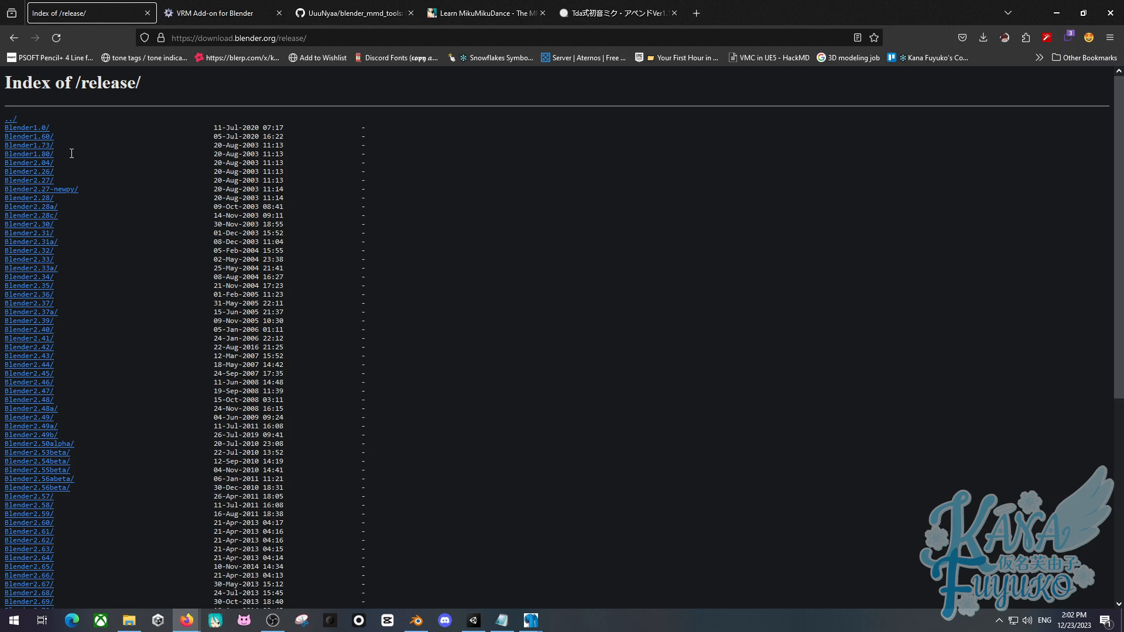
Examine the list of Blender releases, focusing on versions 2.79, 3.4, 3.5 and 3.6.
{"action": "scroll", "coordinate": [105, 250], "scroll_direction": "down", "scroll_amount": 5}
{"action": "scroll", "coordinate": [111, 260], "scroll_direction": "down", "scroll_amount": 1}
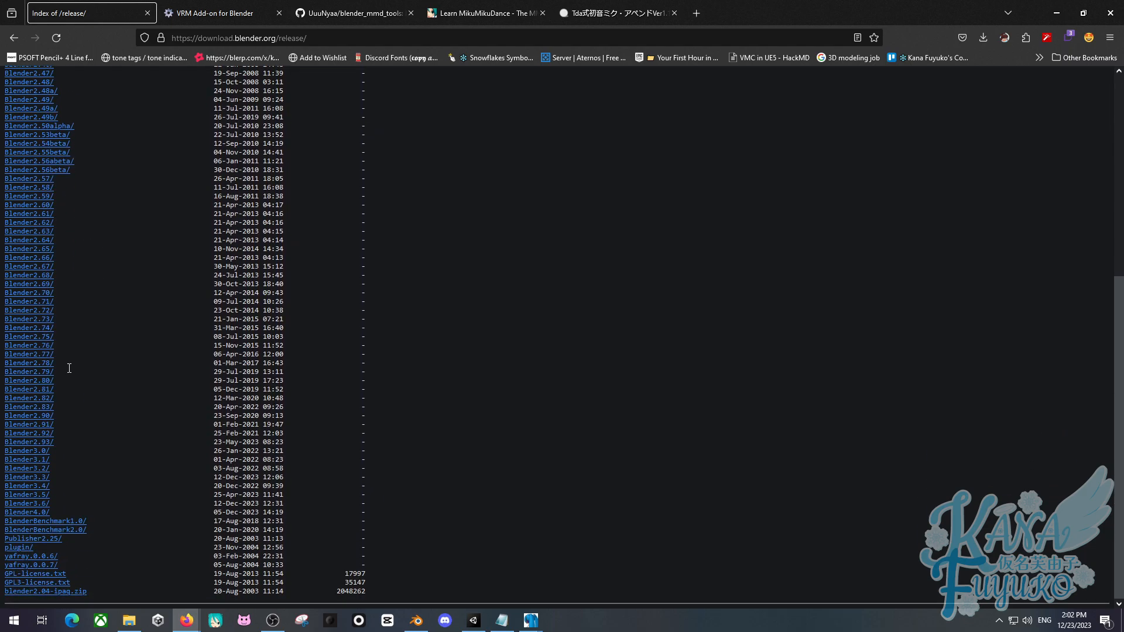
{"action": "left_click_drag", "start_coordinate": [68, 371], "coordinate": [35, 376]}
{"action": "left_click", "coordinate": [381, 388]}
{"action": "mouse_move", "coordinate": [58, 372]}
{"action": "left_mouse_down"}
{"action": "mouse_move", "coordinate": [5, 371]}
{"action": "mouse_move", "coordinate": [61, 375]}
{"action": "left_mouse_up"}
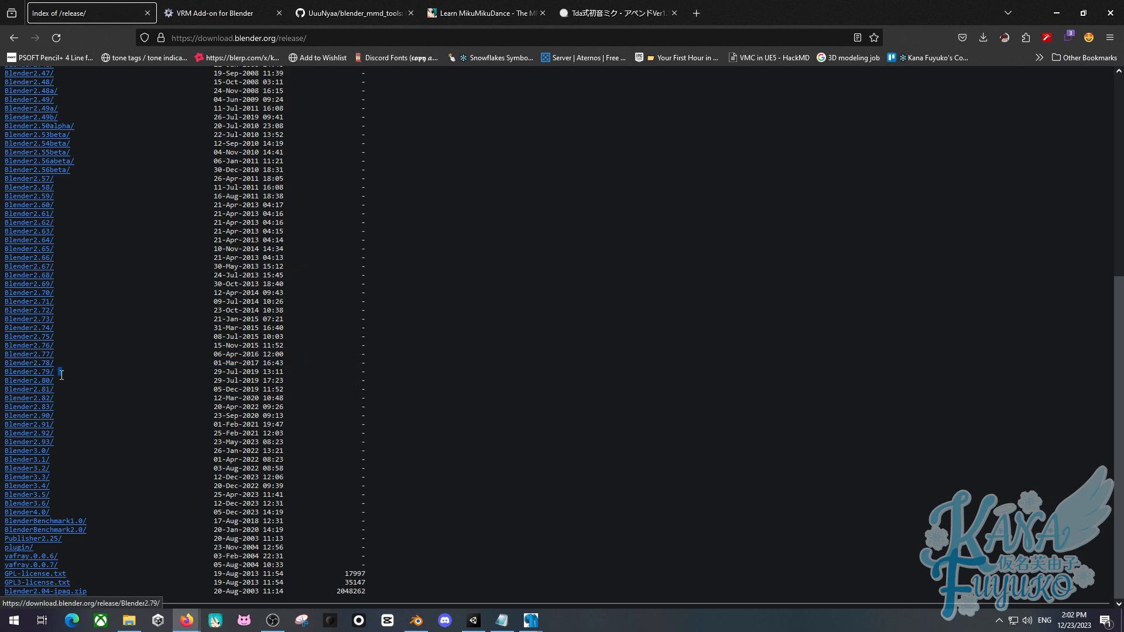
{"action": "left_click", "coordinate": [452, 388]}
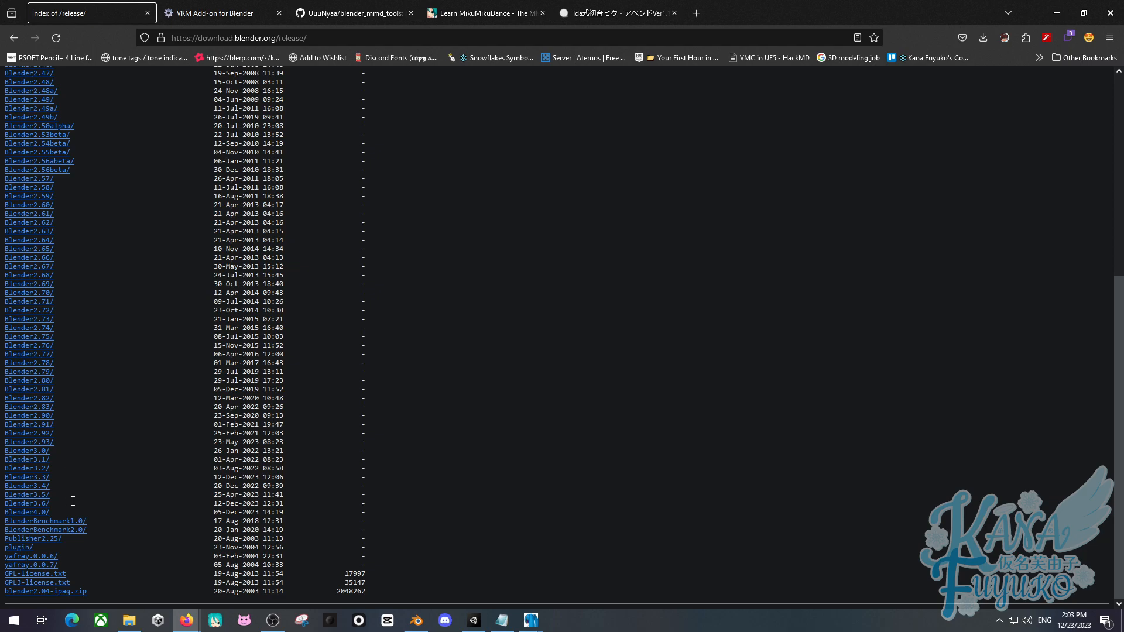
{"action": "left_click_drag", "start_coordinate": [71, 504], "coordinate": [3, 495]}
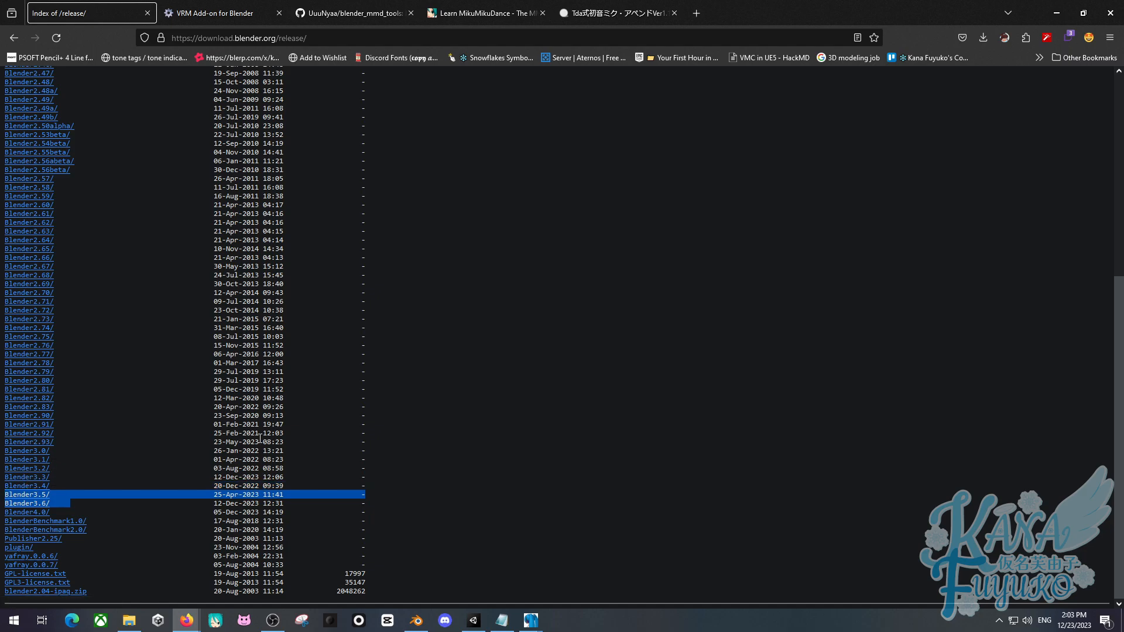
{"action": "left_click", "coordinate": [421, 477]}
{"action": "left_click_drag", "start_coordinate": [374, 493], "coordinate": [162, 478]}
{"action": "left_click", "coordinate": [492, 483]}
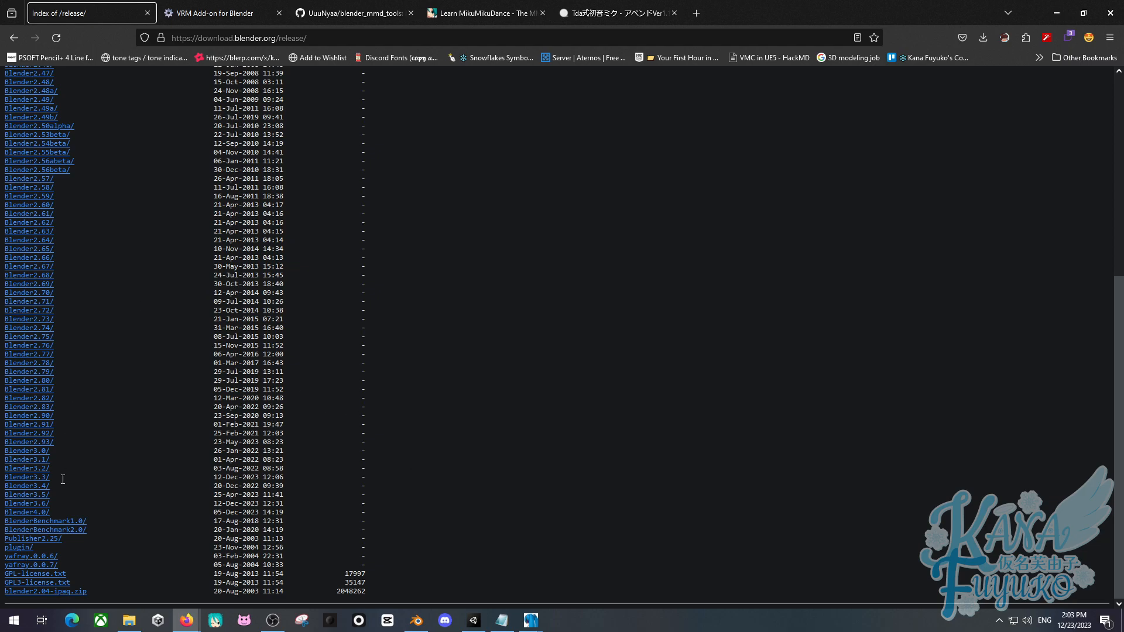
{"action": "triple_click", "coordinate": [56, 498]}
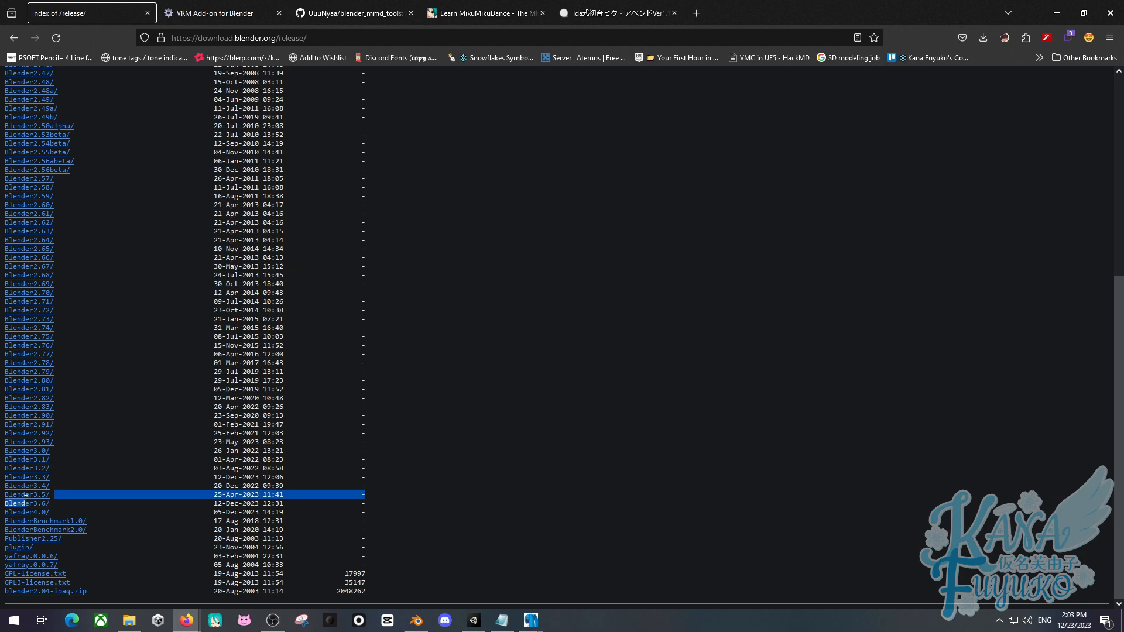
{"action": "left_click", "coordinate": [67, 504]}
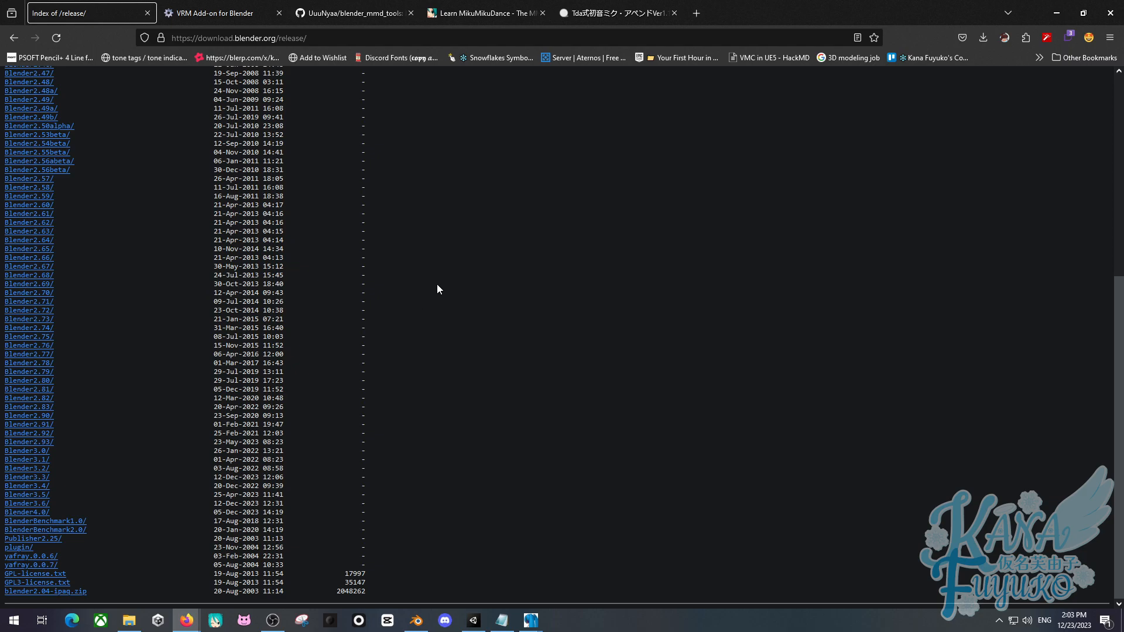
Return from the release index to the main Blender download page offering version 4.0.2.
{"action": "scroll", "coordinate": [435, 275], "scroll_direction": "up", "scroll_amount": 5}
{"action": "key", "text": "alt+Left"}
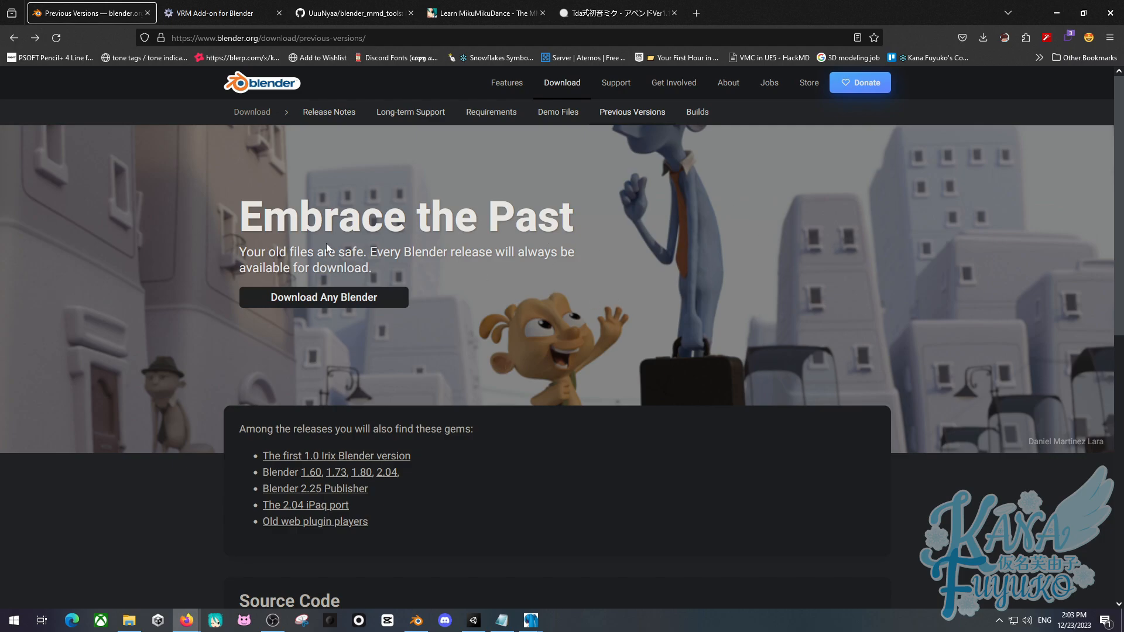
{"action": "key", "text": "alt+Left"}
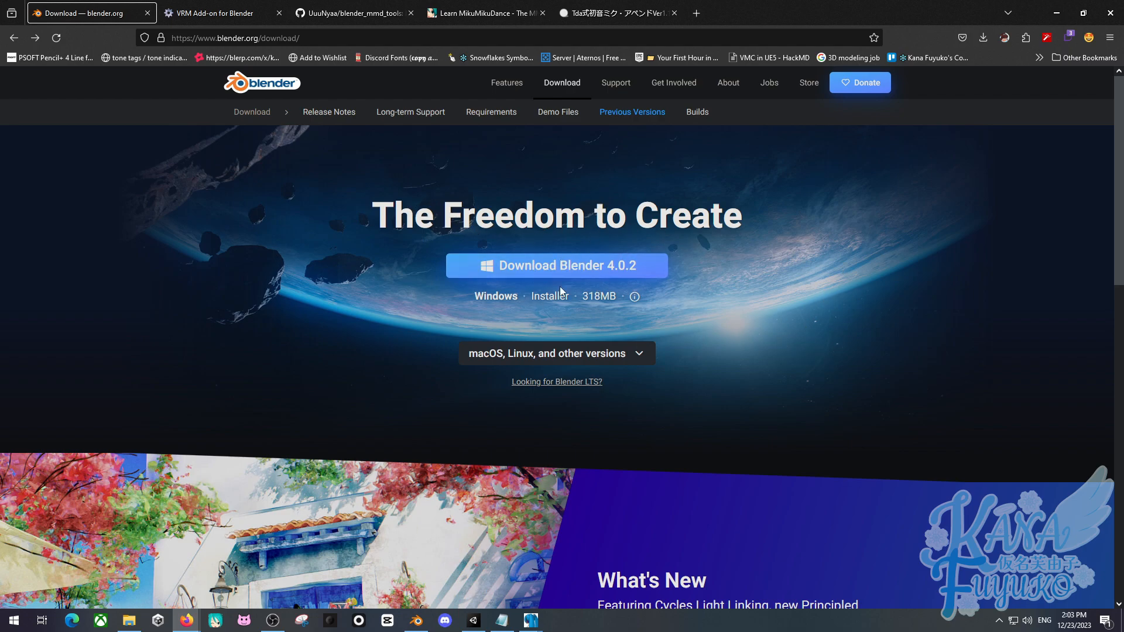
Look through the VRM Add-on for Blender website, including its tutorials, overview and latest-version download link.
{"action": "left_click", "coordinate": [224, 10]}
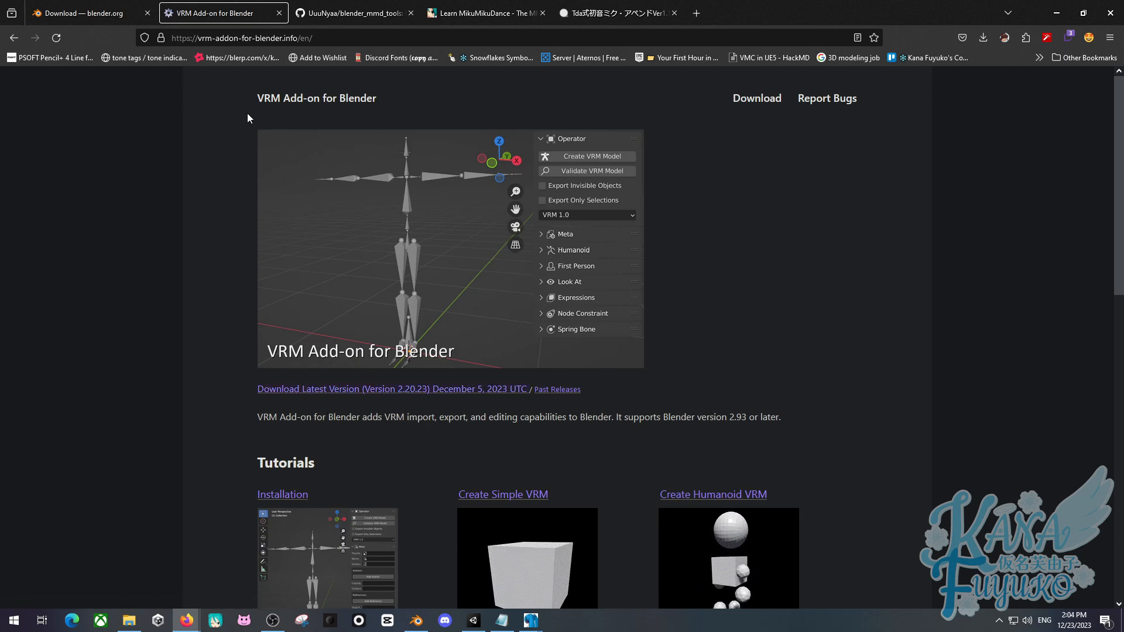
{"action": "scroll", "coordinate": [252, 258], "scroll_direction": "down", "scroll_amount": 4}
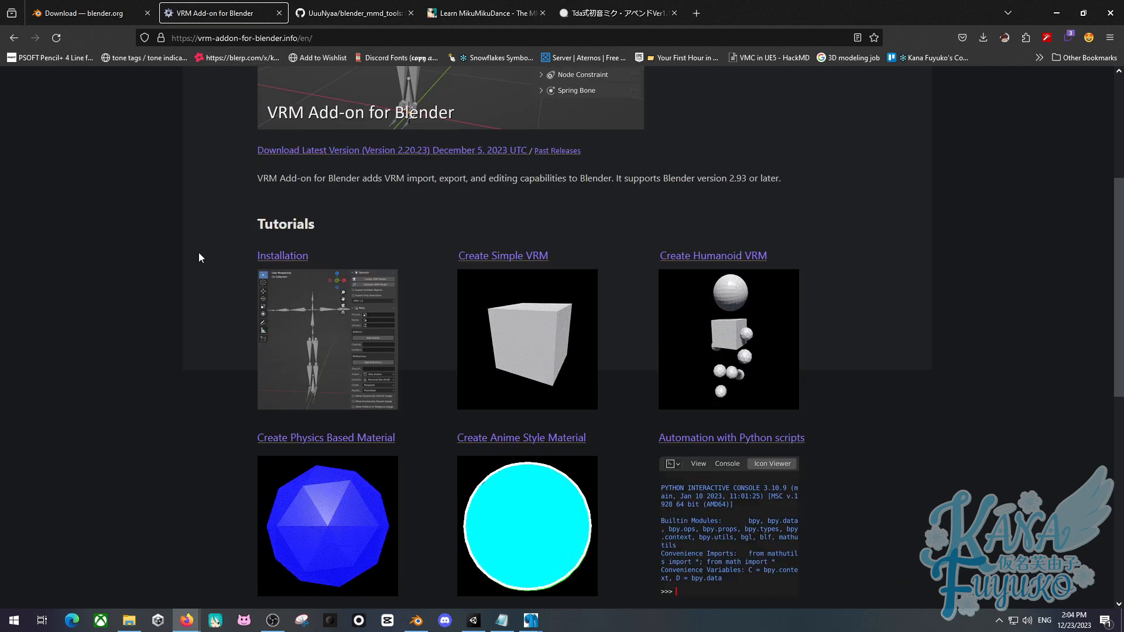
{"action": "scroll", "coordinate": [191, 258], "scroll_direction": "down", "scroll_amount": 2}
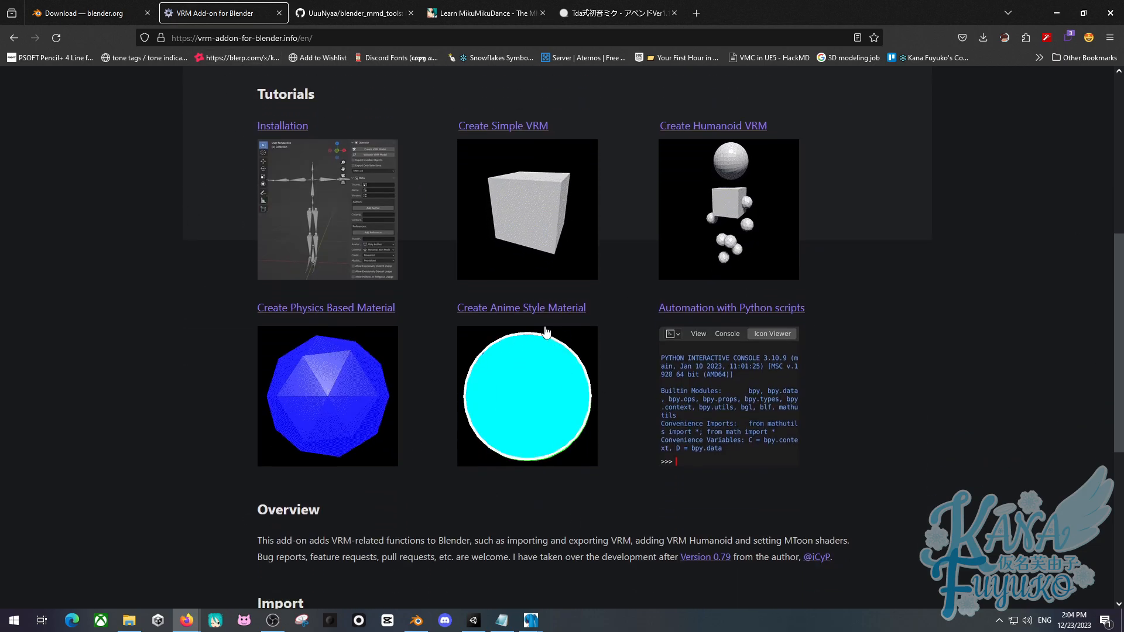
{"action": "scroll", "coordinate": [545, 332], "scroll_direction": "down", "scroll_amount": 3}
{"action": "scroll", "coordinate": [445, 328], "scroll_direction": "up", "scroll_amount": 4}
{"action": "scroll", "coordinate": [346, 324], "scroll_direction": "down", "scroll_amount": 5}
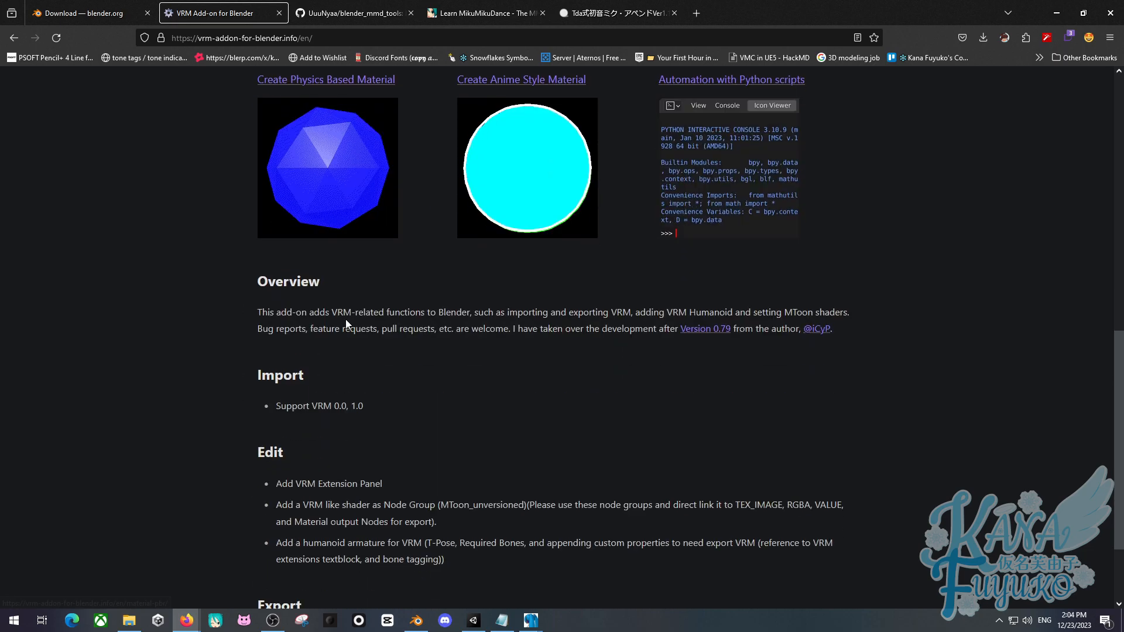
{"action": "scroll", "coordinate": [345, 322], "scroll_direction": "down", "scroll_amount": 2}
{"action": "scroll", "coordinate": [350, 326], "scroll_direction": "up", "scroll_amount": 10}
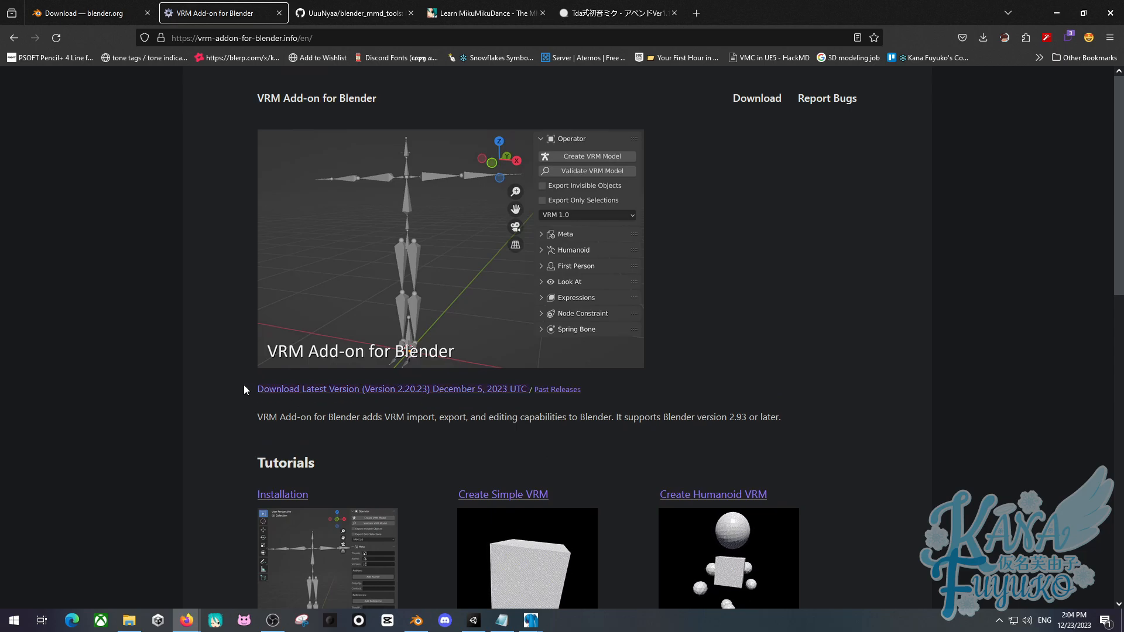
{"action": "mouse_move", "coordinate": [244, 385]}
{"action": "left_mouse_down"}
{"action": "mouse_move", "coordinate": [388, 408]}
{"action": "mouse_move", "coordinate": [528, 391]}
{"action": "mouse_move", "coordinate": [234, 393]}
{"action": "left_mouse_up"}
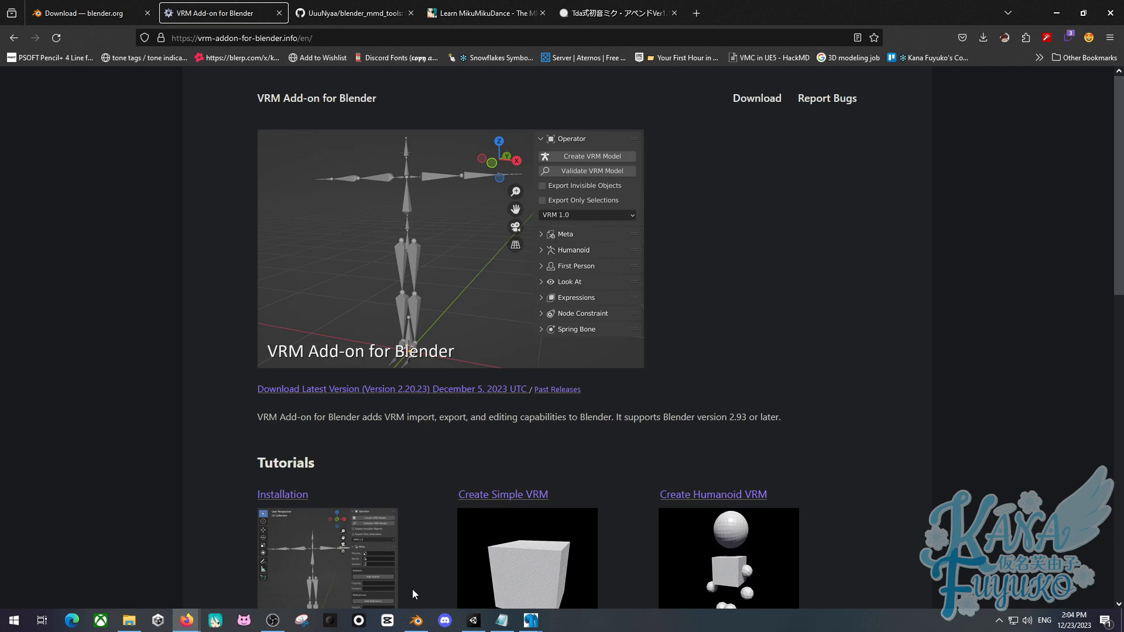
Switch to Blender and look over the available file operations, including Import and Export.
{"action": "left_click", "coordinate": [416, 621]}
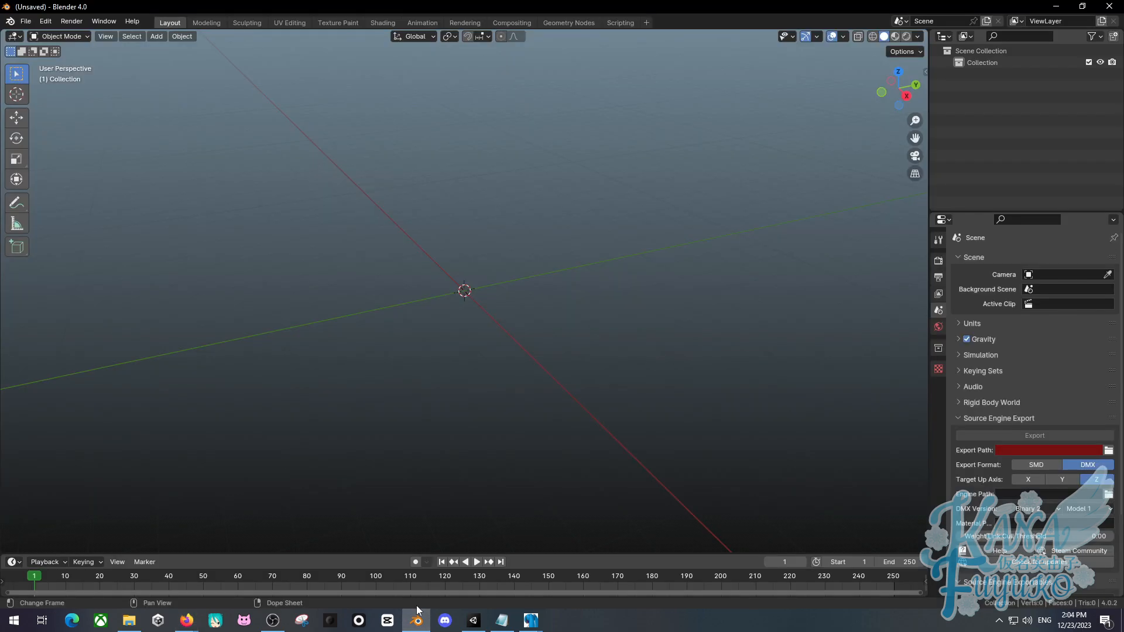
{"action": "left_click", "coordinate": [26, 21]}
{"action": "mouse_move", "coordinate": [67, 186]}
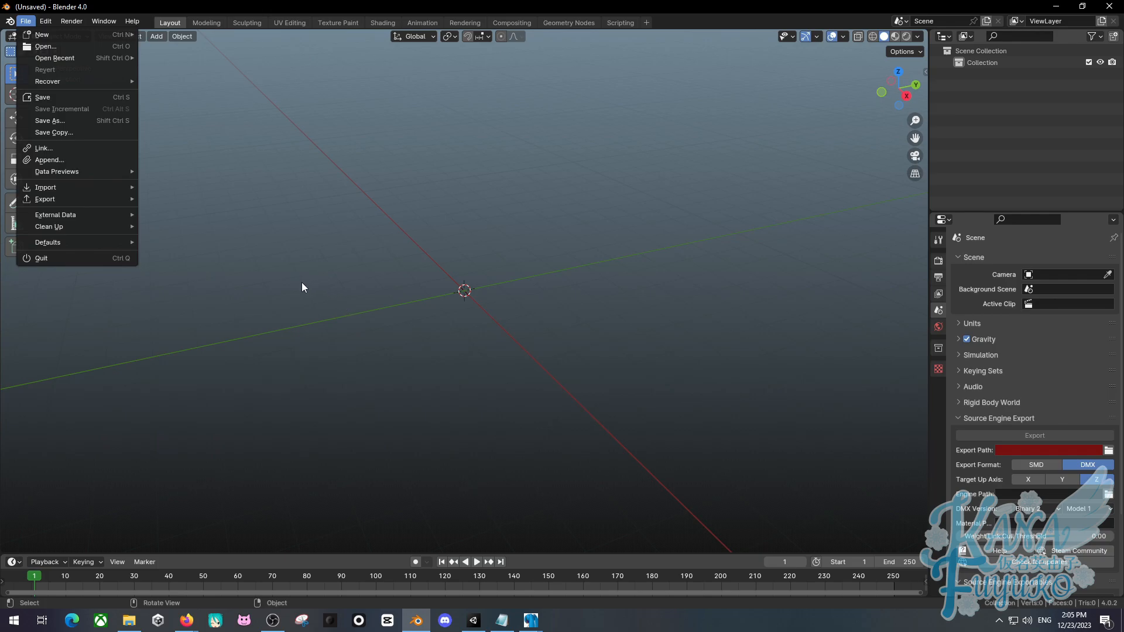
{"action": "key", "text": "Escape"}
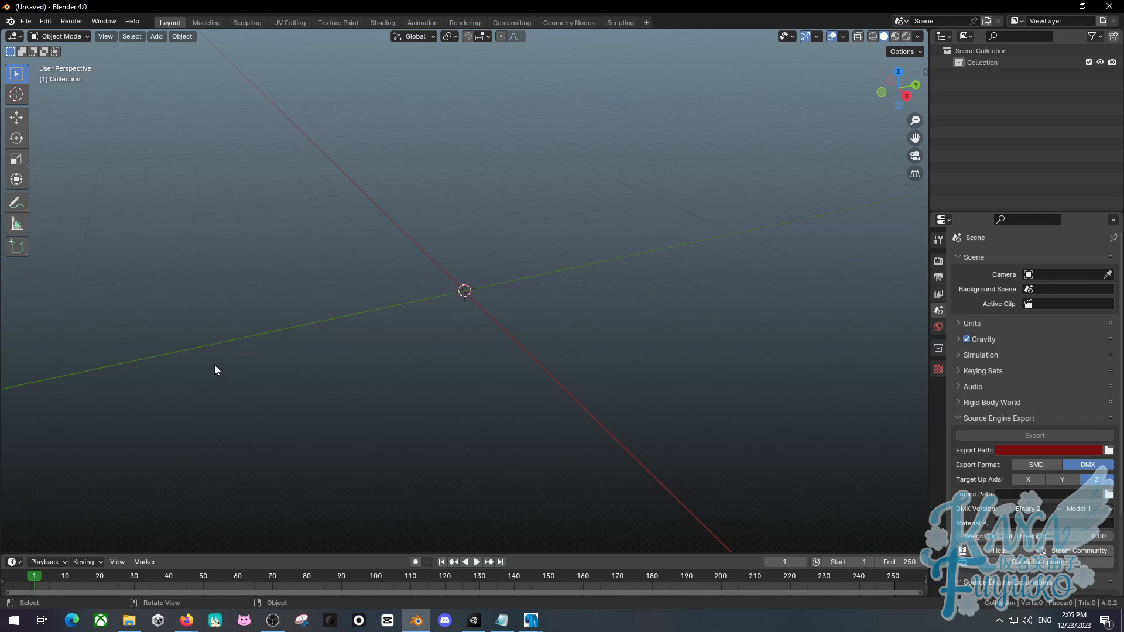
Switch back to Firefox and read through the blender_mmd_tools GitHub repository page and its MMD Tools README.
{"action": "mouse_move", "coordinate": [186, 620]}
{"action": "left_click", "coordinate": [220, 585]}
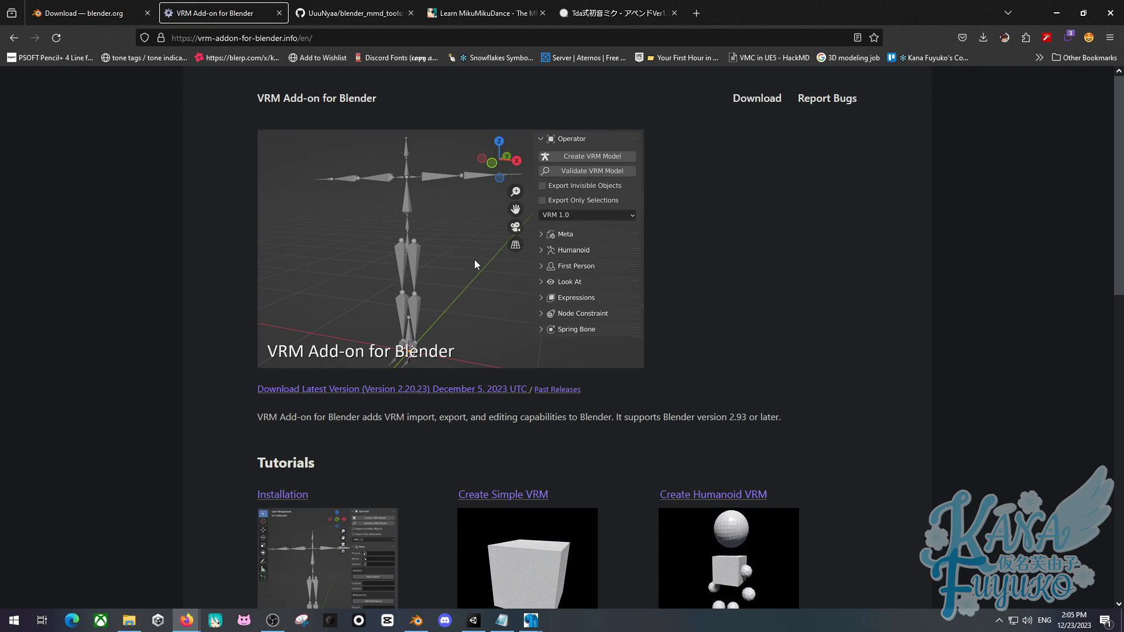
{"action": "left_click", "coordinate": [352, 7]}
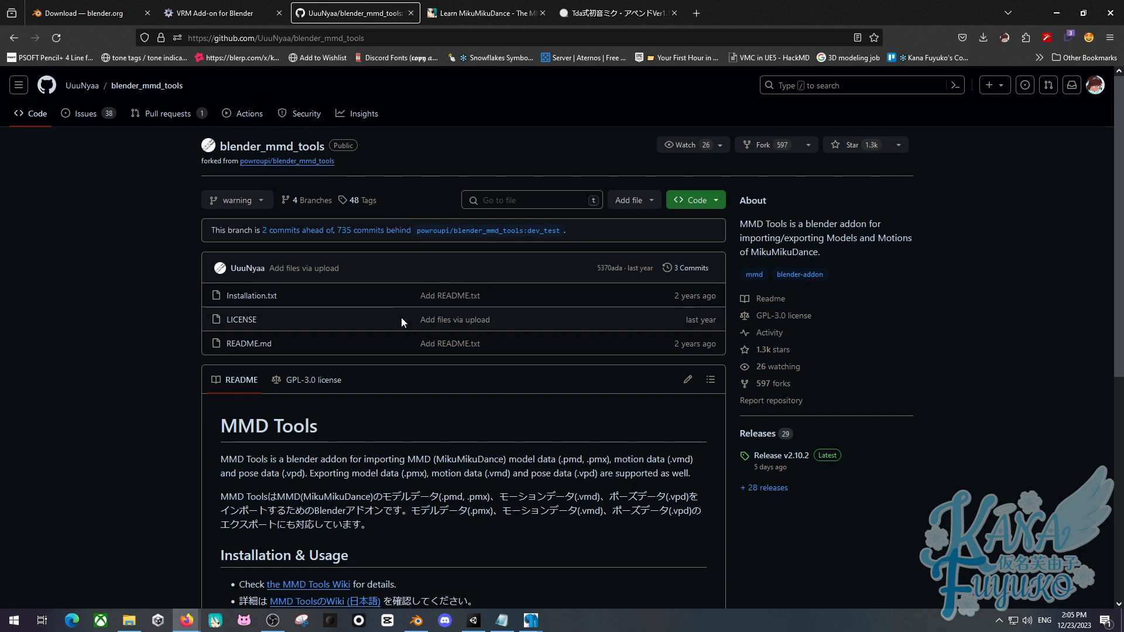
{"action": "scroll", "coordinate": [401, 317], "scroll_direction": "down", "scroll_amount": 1}
{"action": "scroll", "coordinate": [505, 402], "scroll_direction": "down", "scroll_amount": 3}
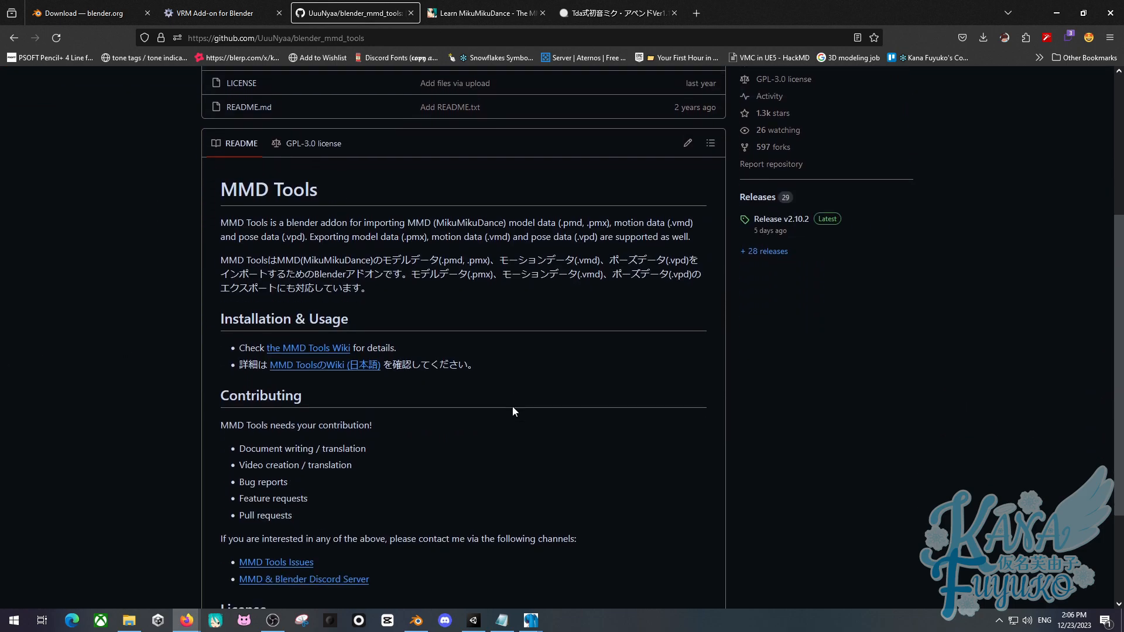
{"action": "scroll", "coordinate": [466, 388], "scroll_direction": "up", "scroll_amount": 4}
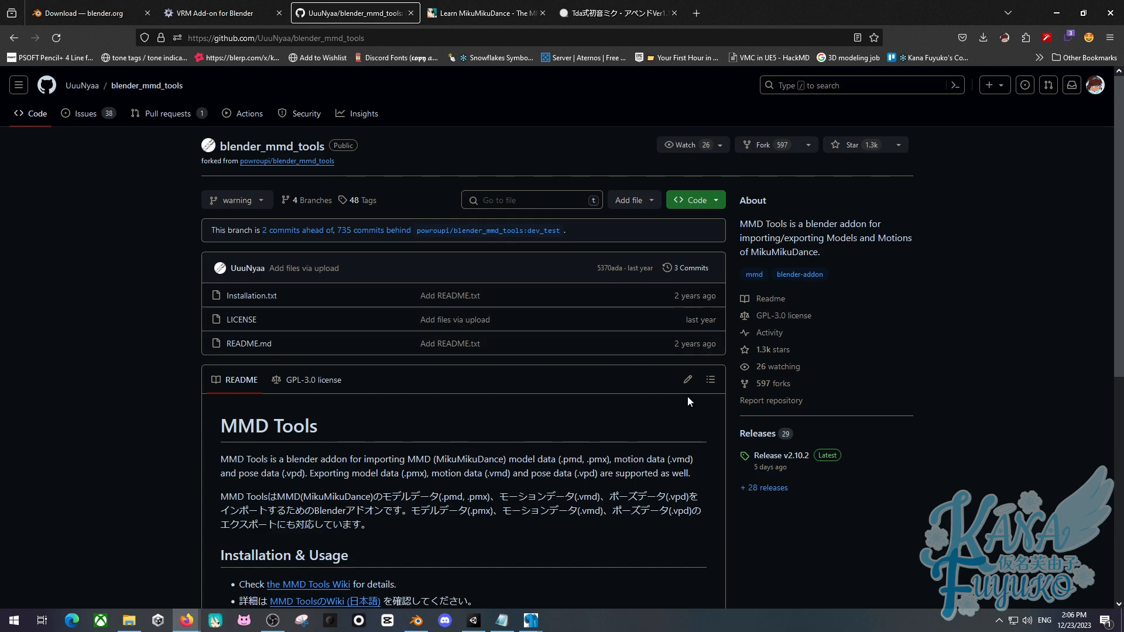
{"action": "scroll", "coordinate": [489, 474], "scroll_direction": "down", "scroll_amount": 3}
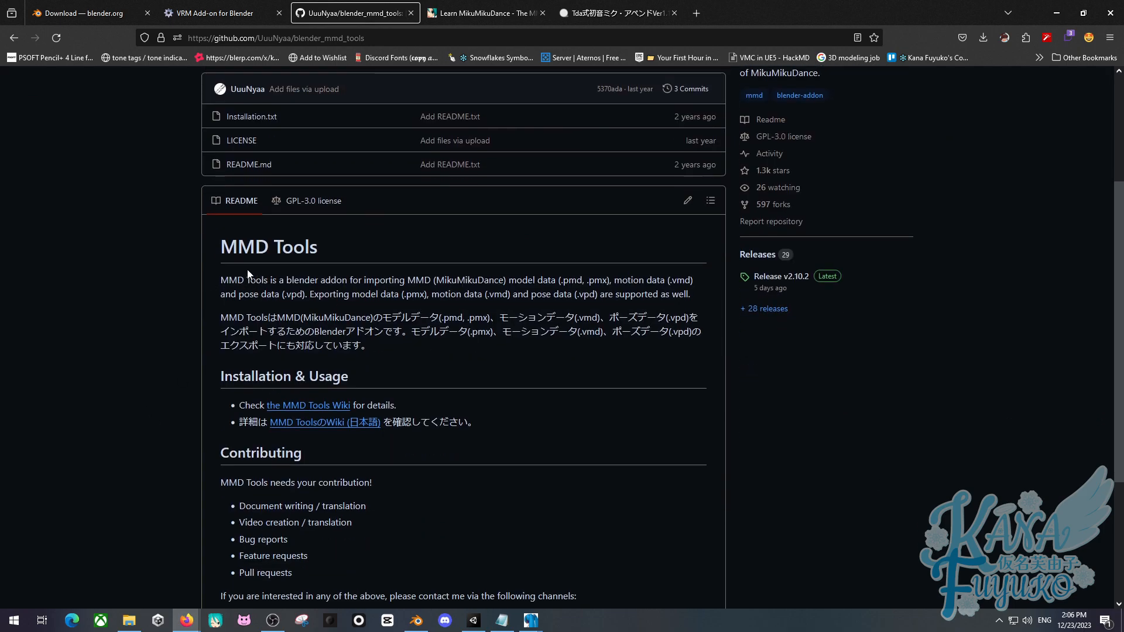
{"action": "left_click_drag", "start_coordinate": [249, 280], "coordinate": [469, 381]}
{"action": "left_click", "coordinate": [477, 374]}
{"action": "scroll", "coordinate": [459, 358], "scroll_direction": "up", "scroll_amount": 3}
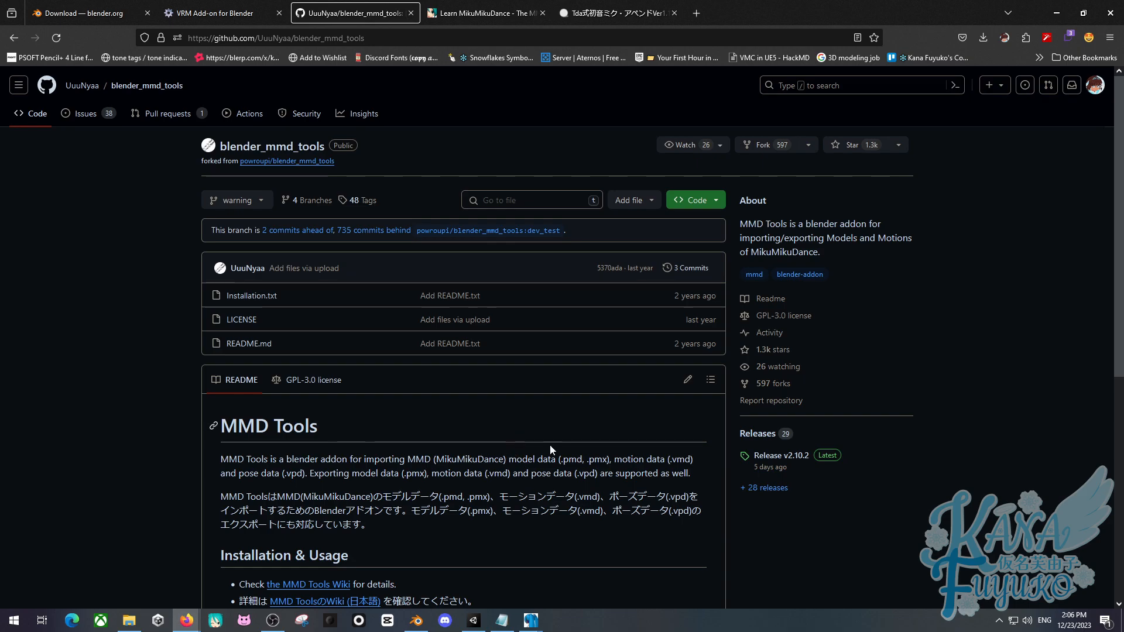
Open the blender-v4 branch of blender_mmd_tools from the Release v2.10.2 notes.
{"action": "left_click", "coordinate": [783, 466]}
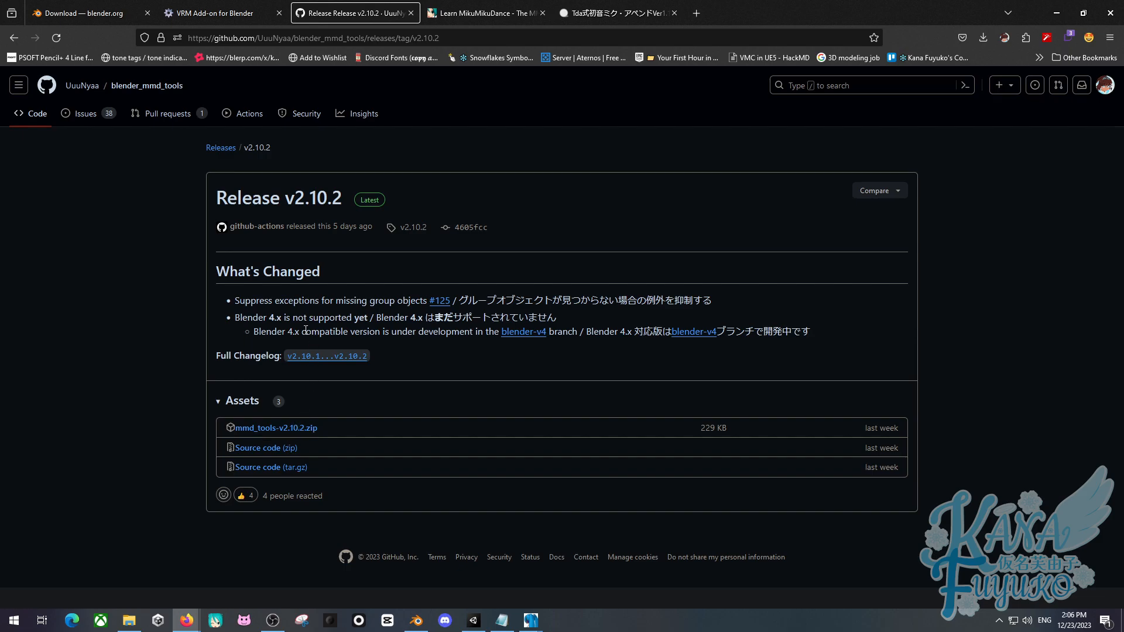
{"action": "left_click", "coordinate": [523, 333]}
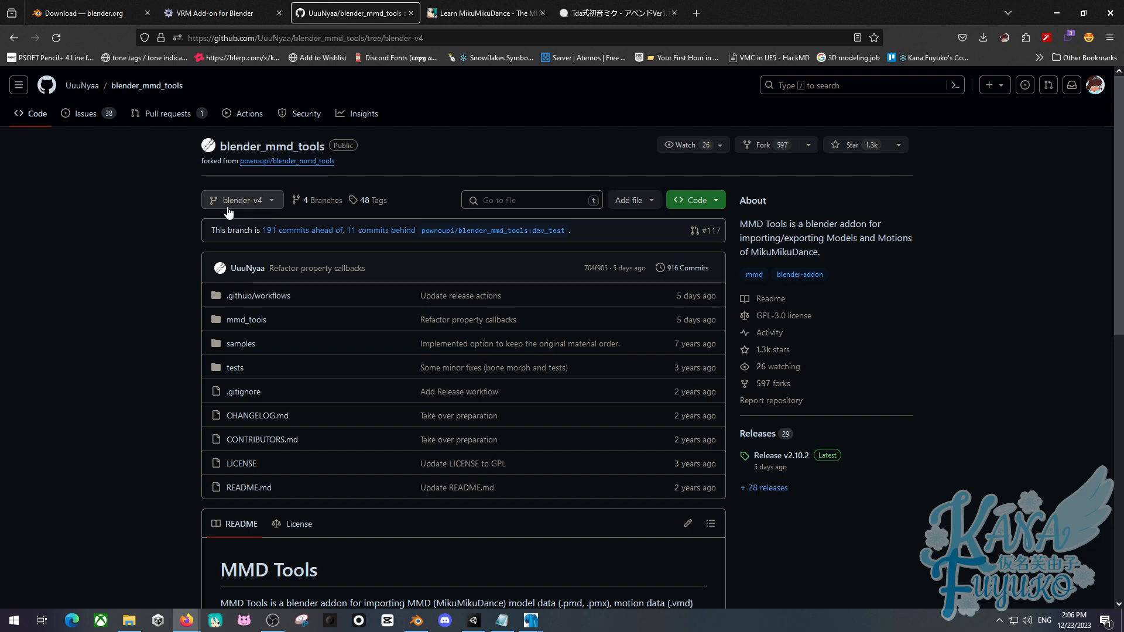
Check the branch's code download options and the Release v2.10.2 notes, ending back on the blender-v4 branch page.
{"action": "left_click", "coordinate": [711, 200]}
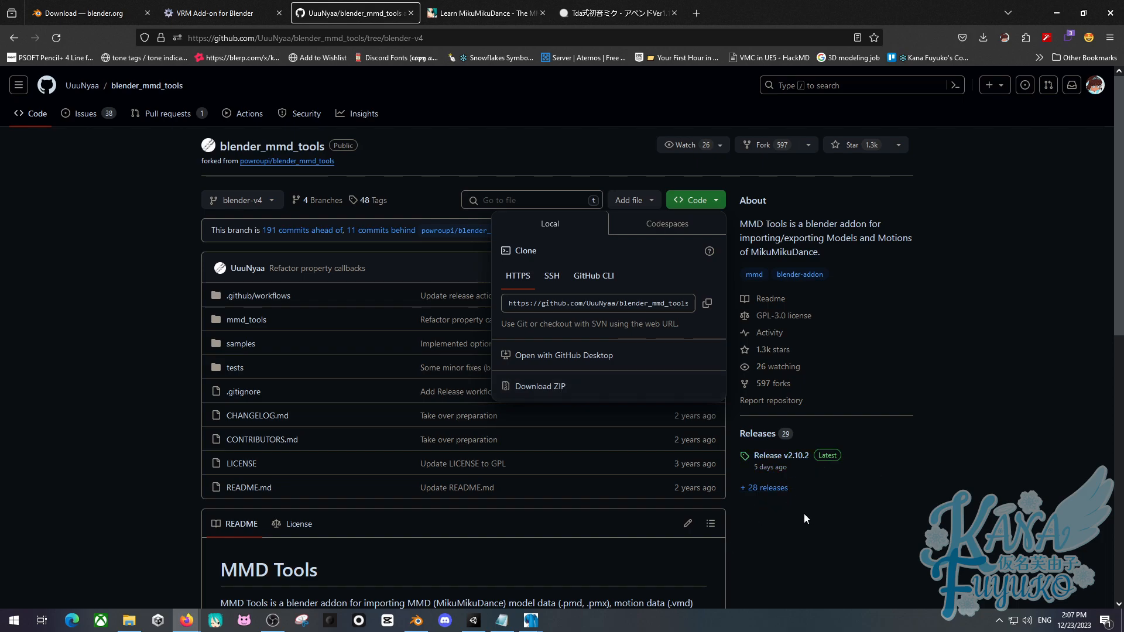
{"action": "left_click", "coordinate": [819, 532]}
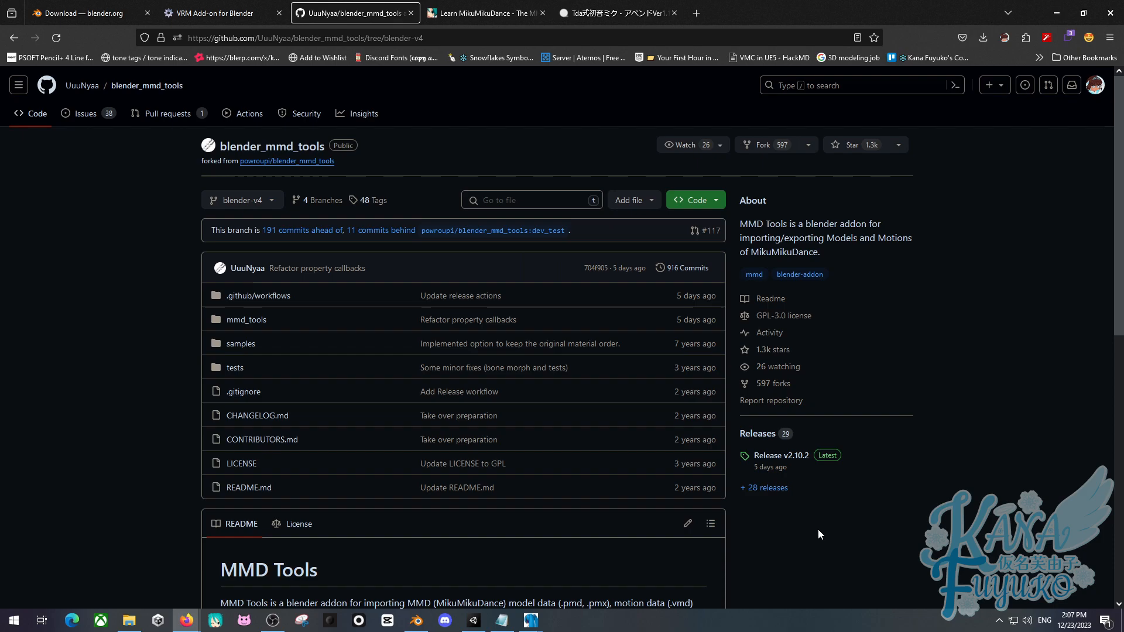
{"action": "left_click", "coordinate": [777, 456]}
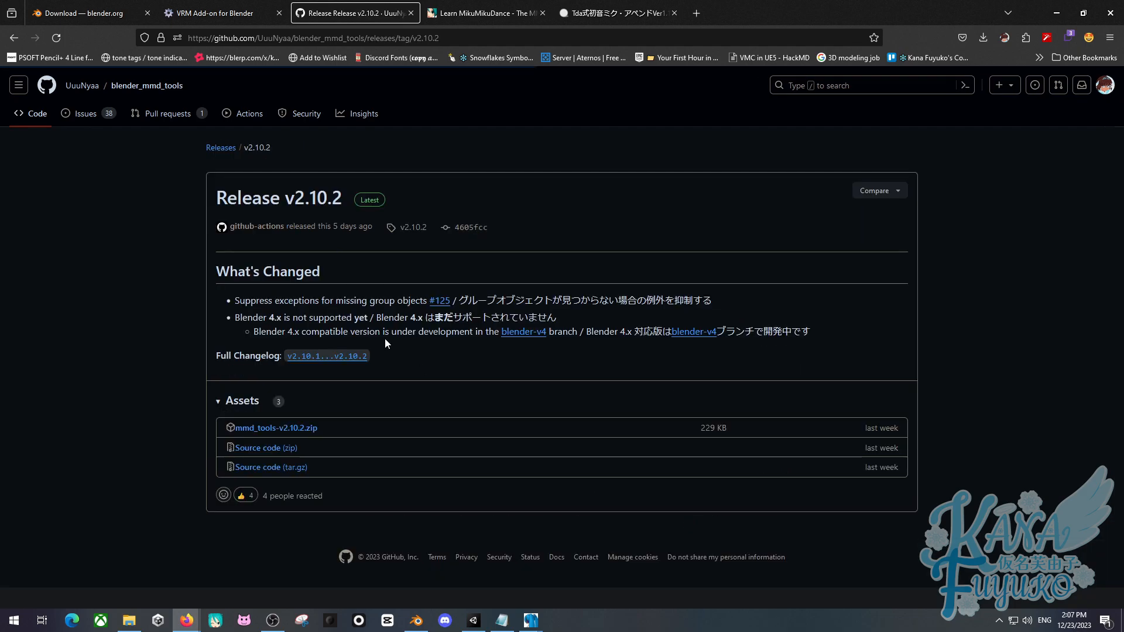
{"action": "key", "text": "alt+Left"}
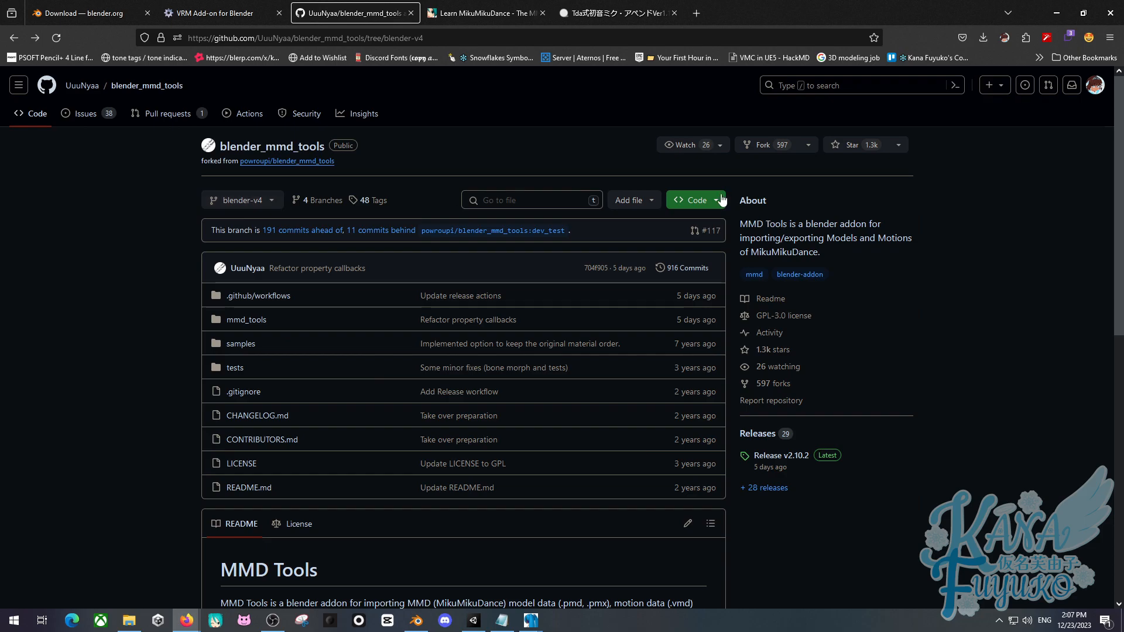
Check the code download options of the blender-v4 branch, including Download ZIP, and close them again.
{"action": "left_click", "coordinate": [701, 200]}
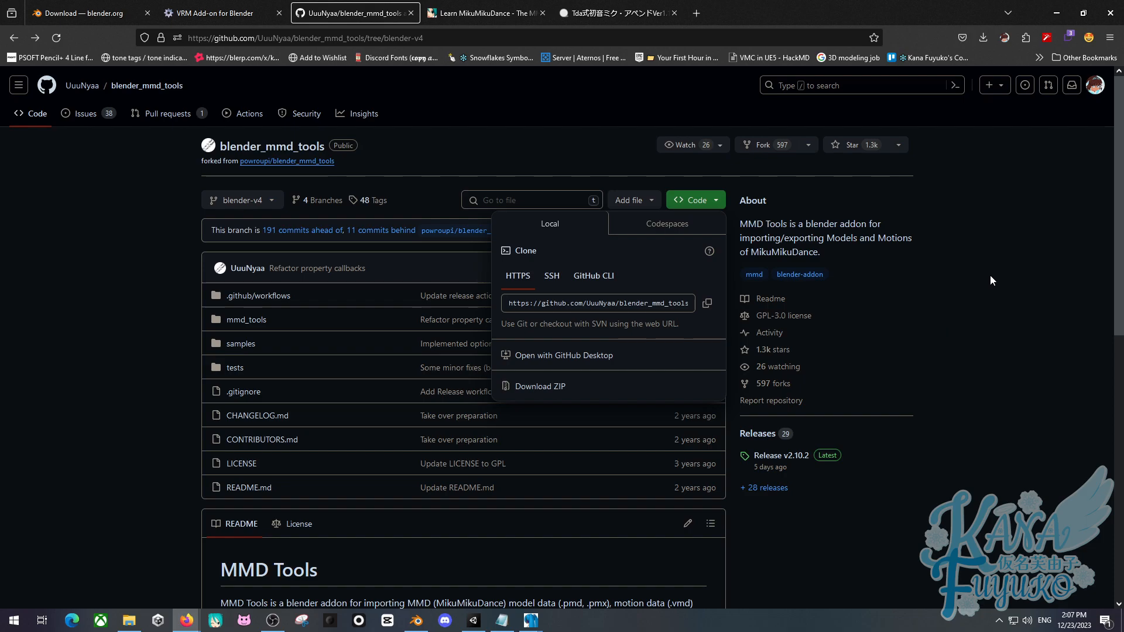
{"action": "left_click", "coordinate": [972, 258]}
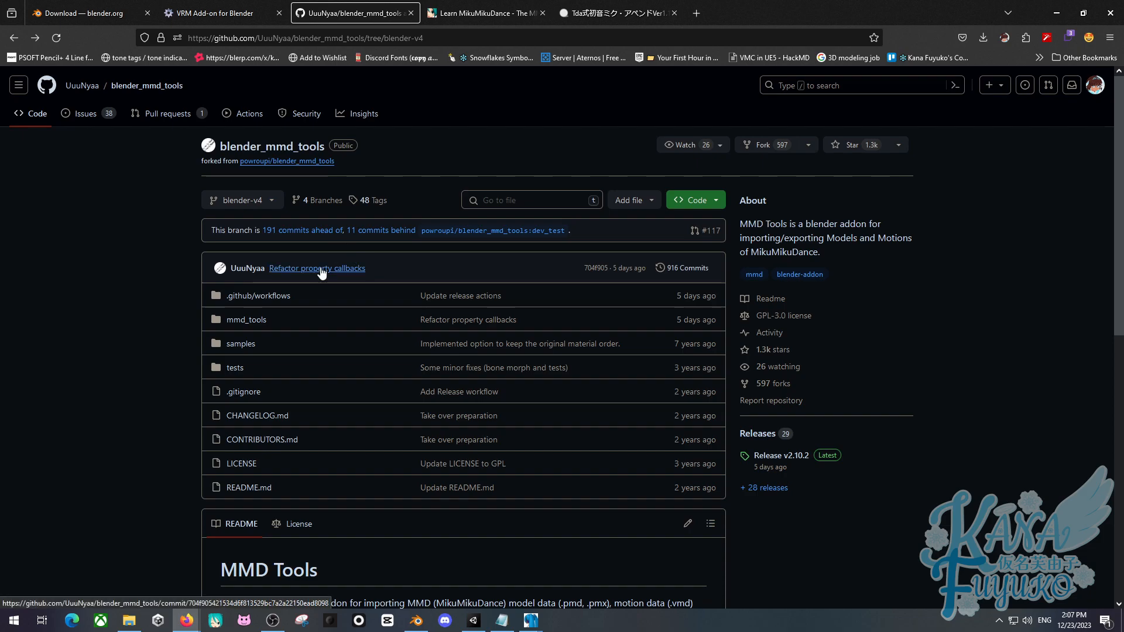
{"action": "mouse_move", "coordinate": [322, 272]}
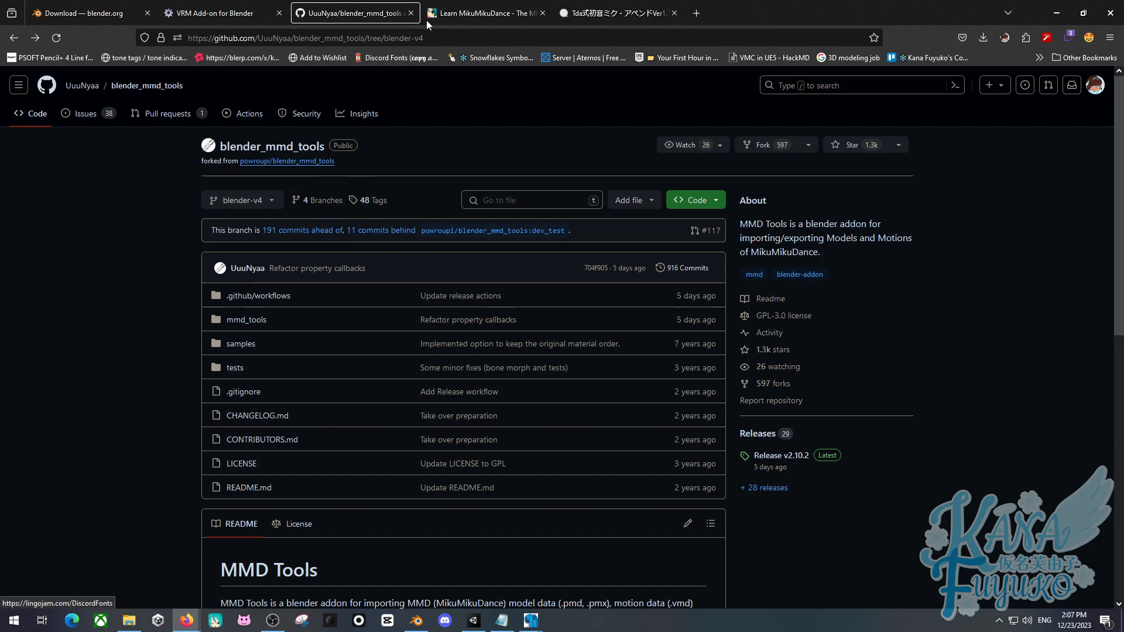
Switch to the LearnMMD.com page and look through its site navigation and featured MikuMikuDance tutorials and download articles.
{"action": "left_click", "coordinate": [457, 6]}
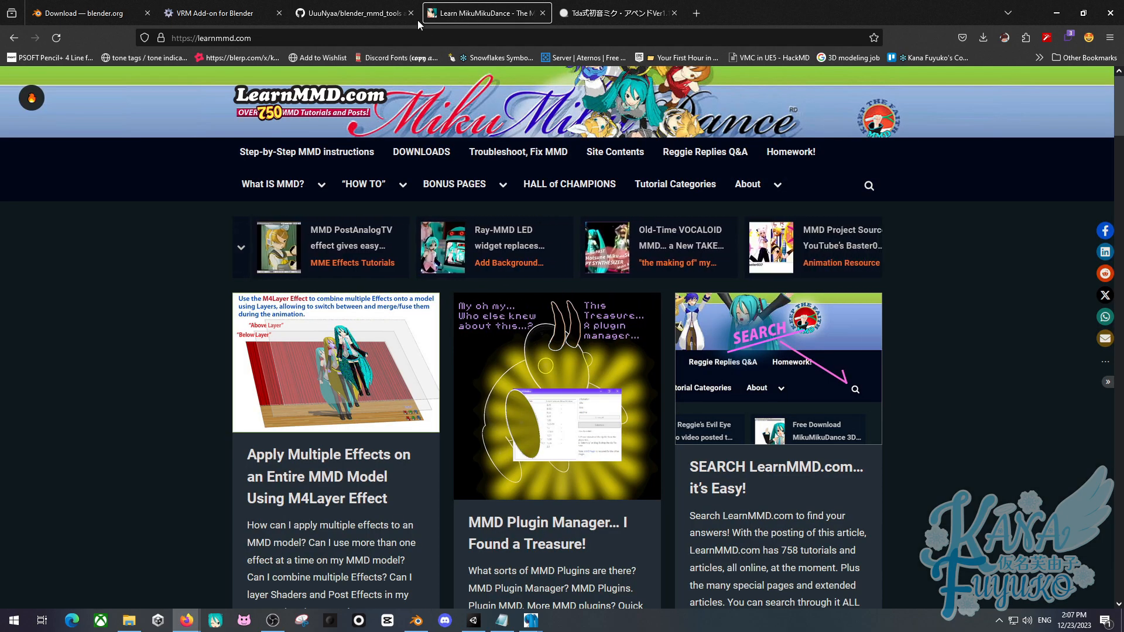
{"action": "scroll", "coordinate": [235, 354], "scroll_direction": "down", "scroll_amount": 3}
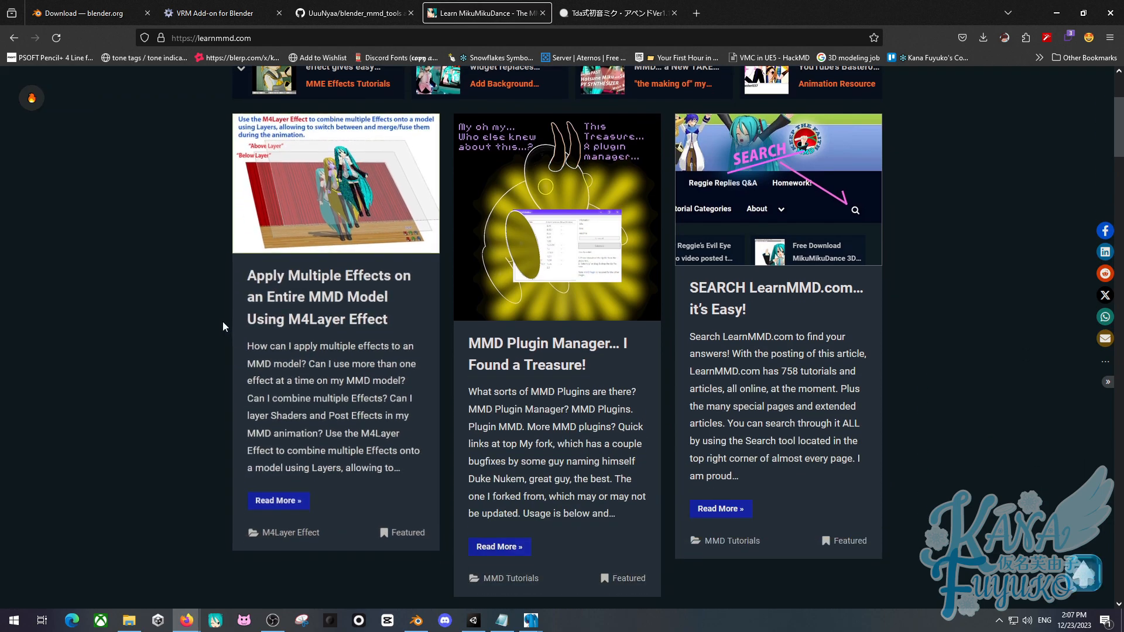
{"action": "scroll", "coordinate": [474, 381], "scroll_direction": "down", "scroll_amount": 5}
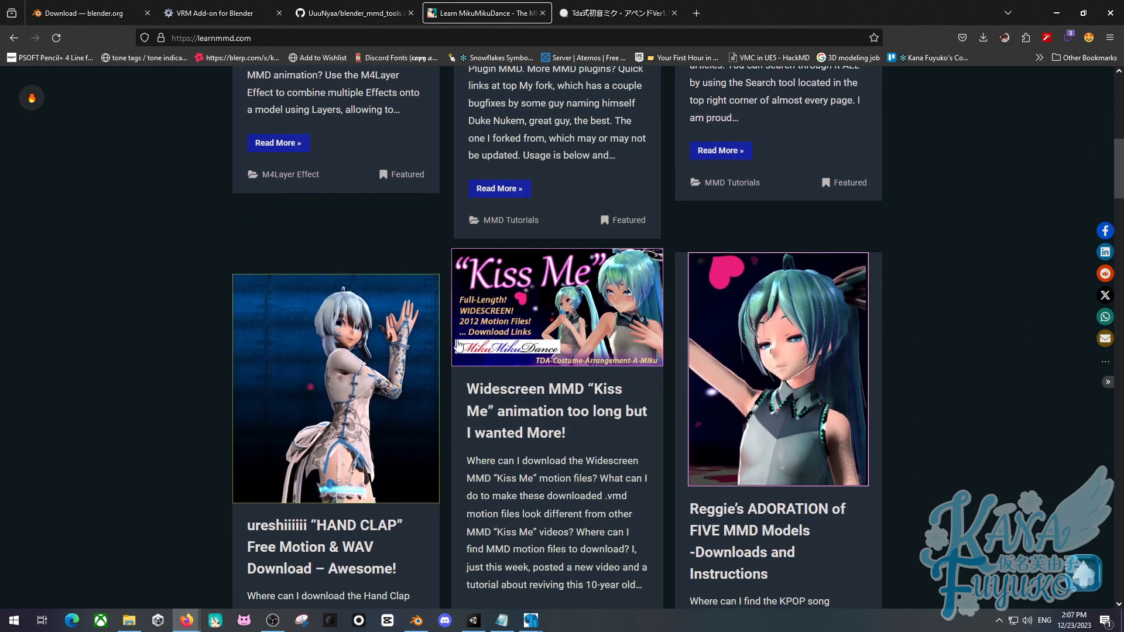
{"action": "scroll", "coordinate": [434, 322], "scroll_direction": "up", "scroll_amount": 9}
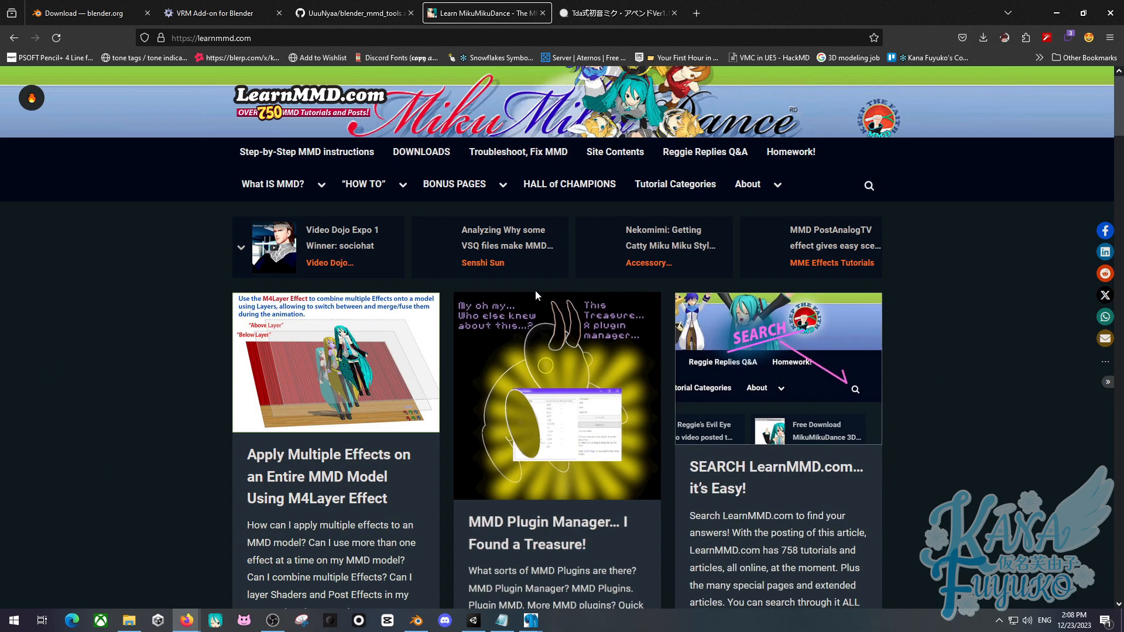
{"action": "scroll", "coordinate": [535, 290], "scroll_direction": "down", "scroll_amount": 5}
{"action": "scroll", "coordinate": [545, 285], "scroll_direction": "up", "scroll_amount": 4}
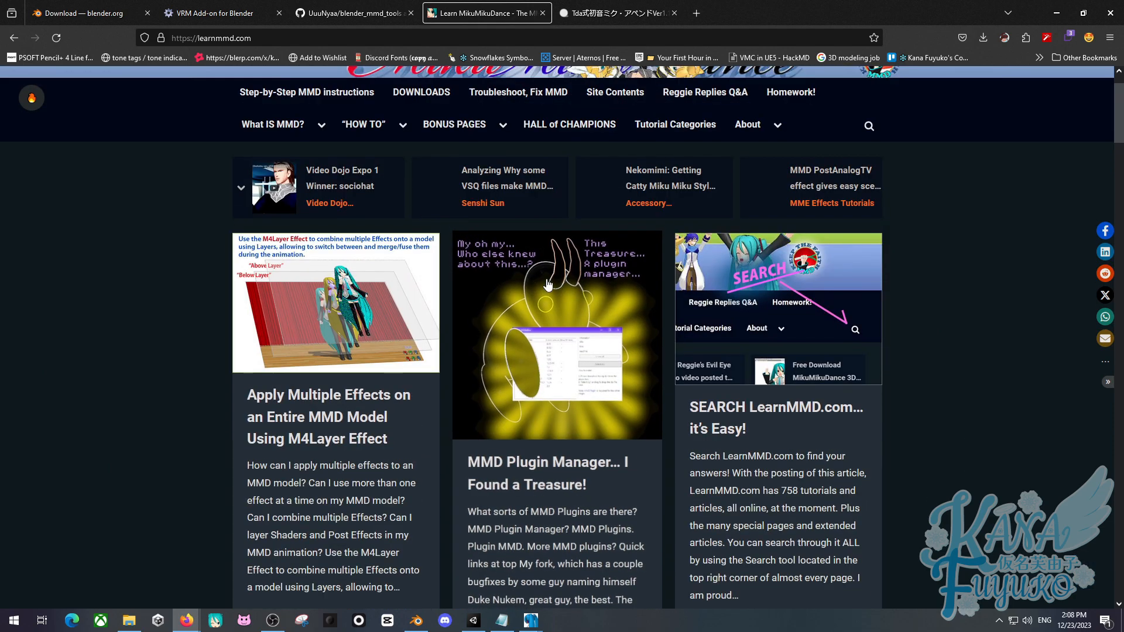
{"action": "scroll", "coordinate": [374, 304], "scroll_direction": "up", "scroll_amount": 1}
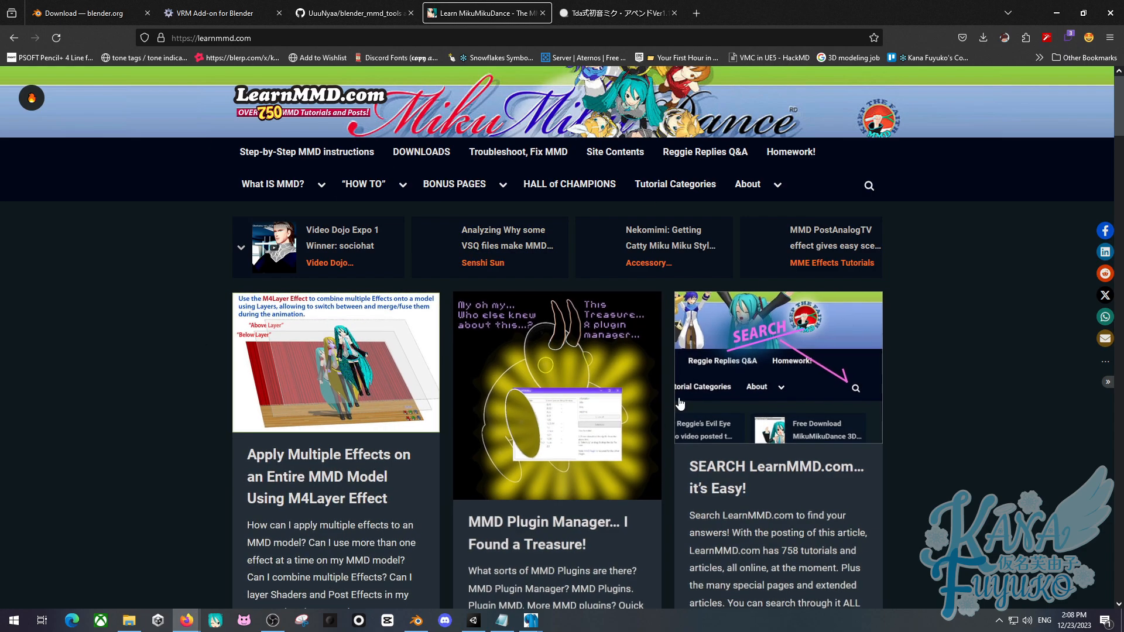
{"action": "scroll", "coordinate": [541, 434], "scroll_direction": "down", "scroll_amount": 1}
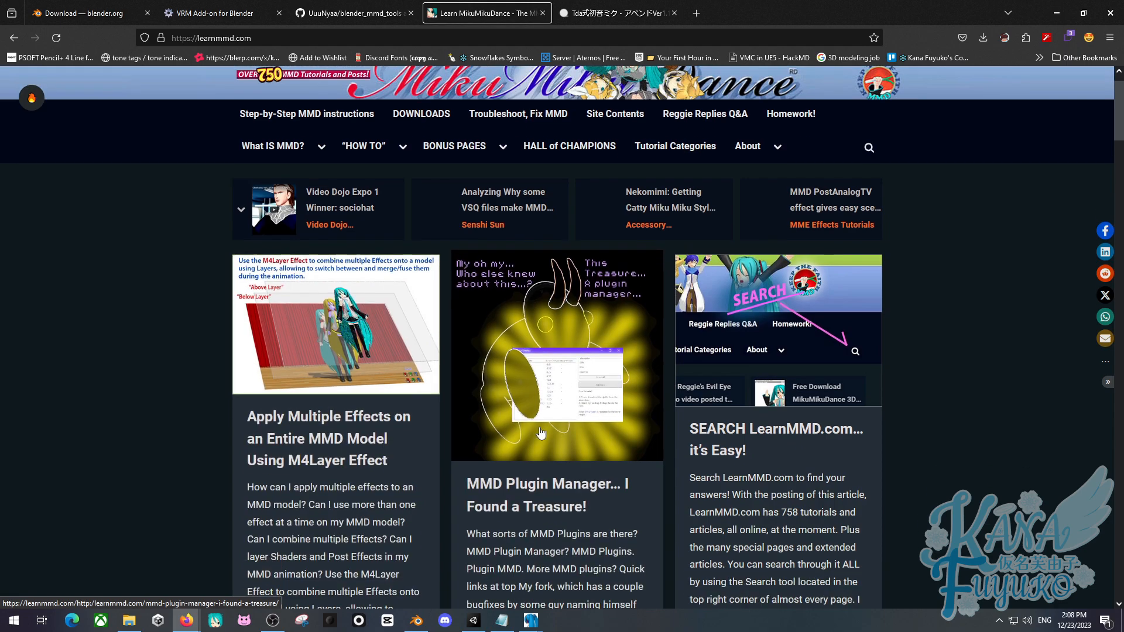
{"action": "scroll", "coordinate": [541, 434], "scroll_direction": "down", "scroll_amount": 2}
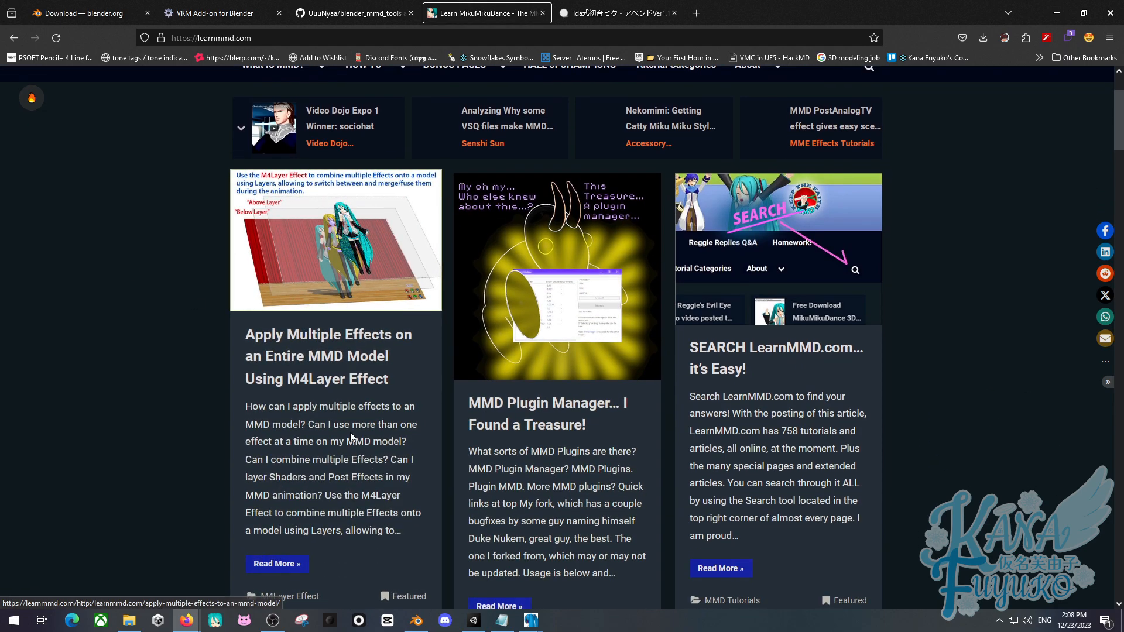
{"action": "scroll", "coordinate": [445, 341], "scroll_direction": "up", "scroll_amount": 3}
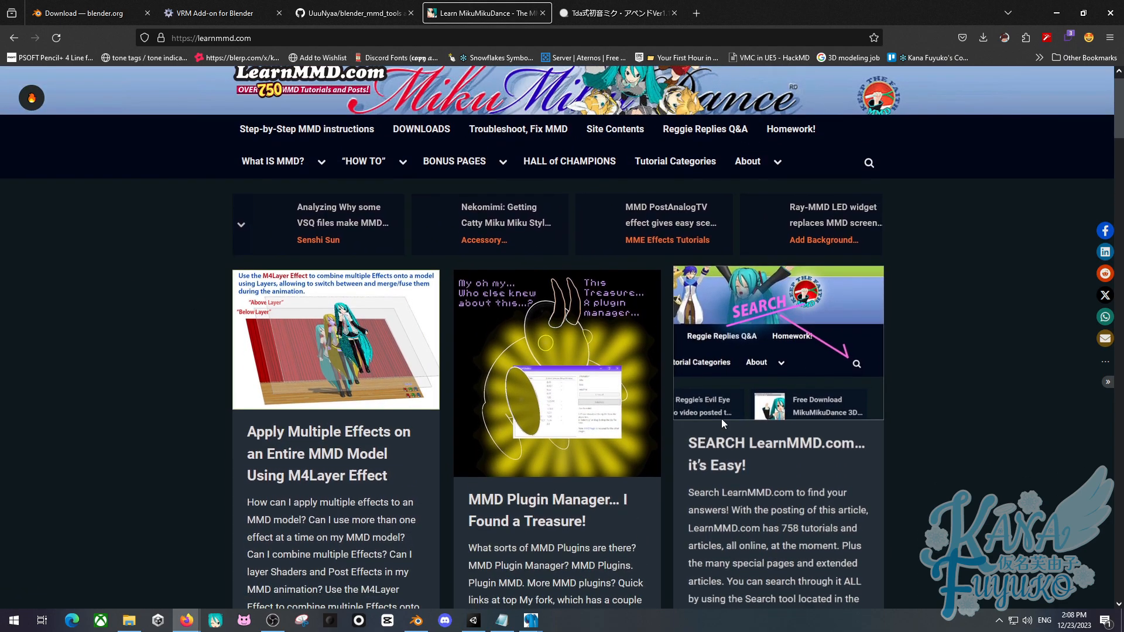
{"action": "scroll", "coordinate": [721, 419], "scroll_direction": "down", "scroll_amount": 3}
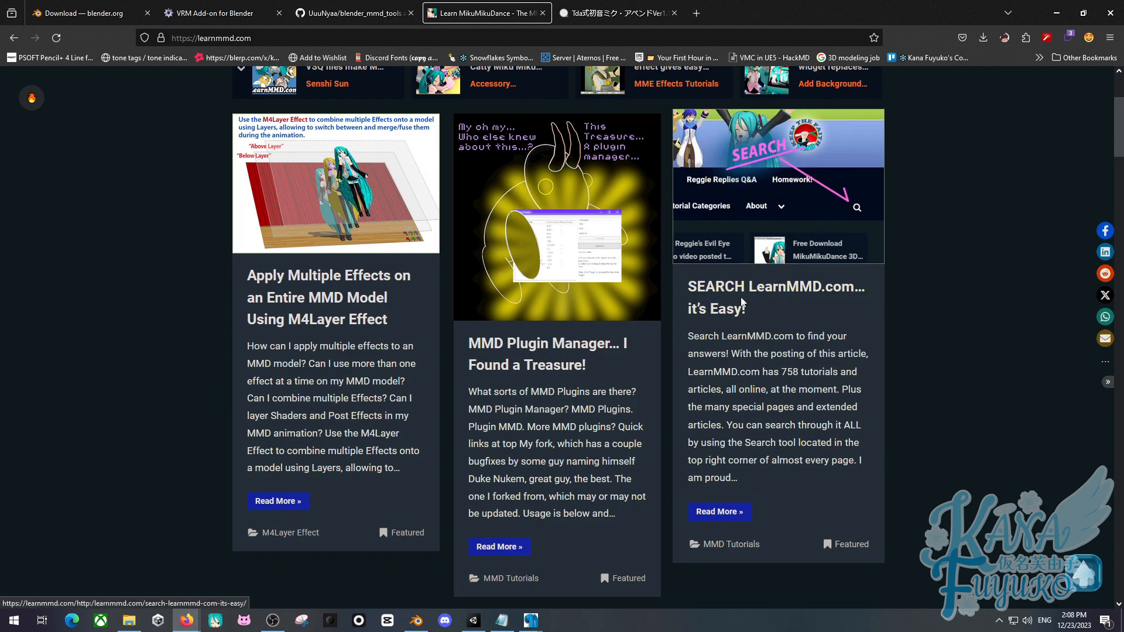
{"action": "scroll", "coordinate": [743, 232], "scroll_direction": "up", "scroll_amount": 3}
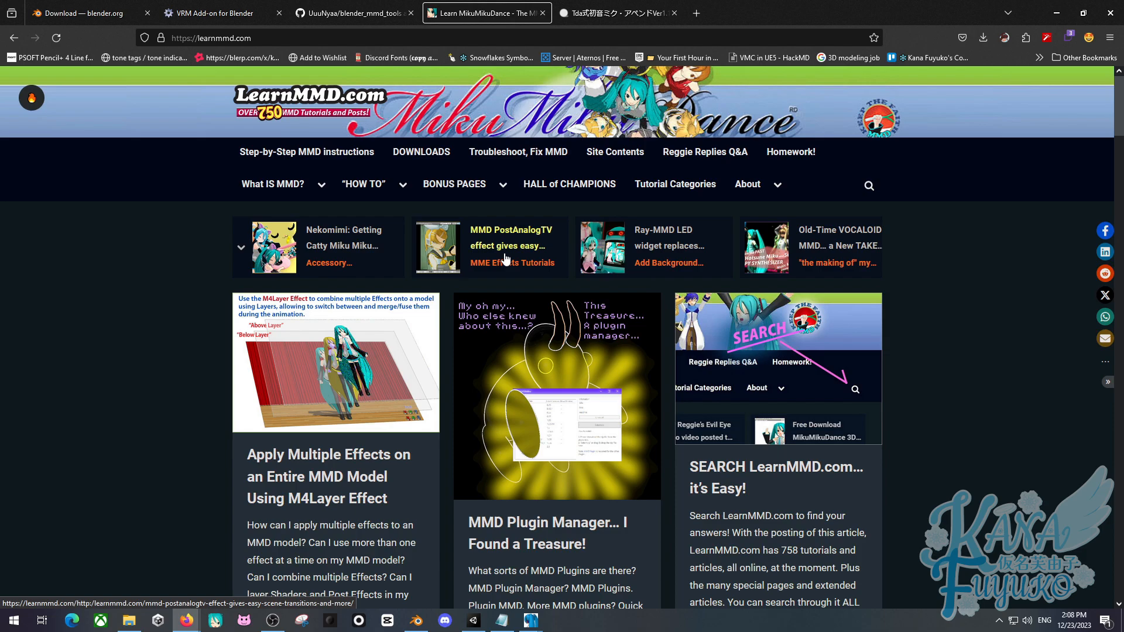
Switch to the BowlRoll page for Tda式初音ミク・アペンドVer1.10 and read through its model description and file details.
{"action": "left_click", "coordinate": [609, 12]}
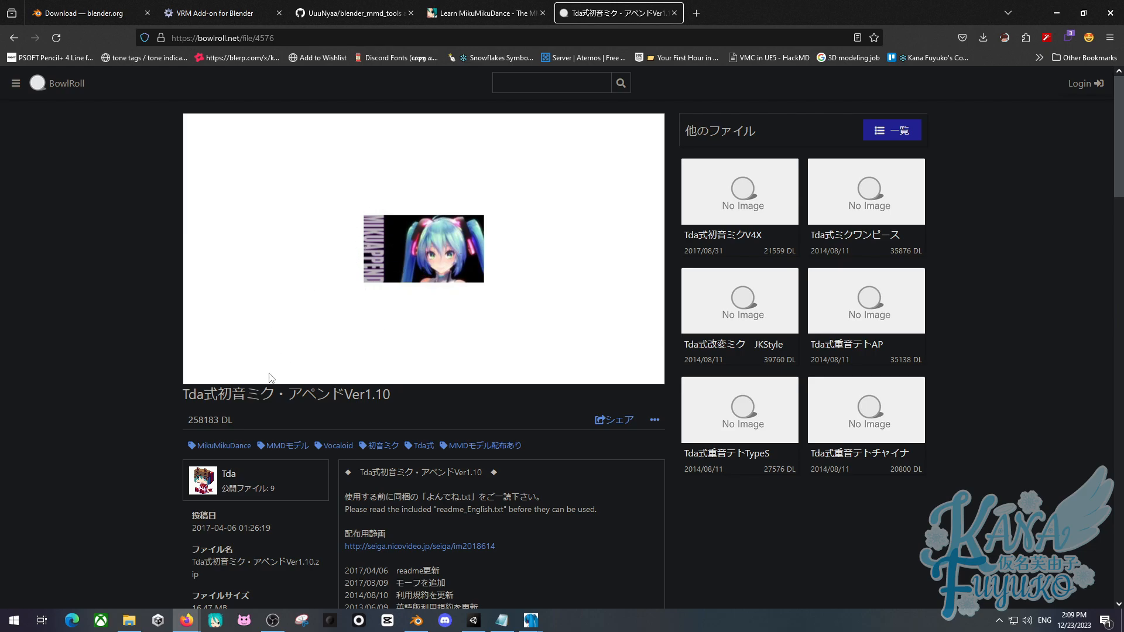
{"action": "scroll", "coordinate": [316, 313], "scroll_direction": "down", "scroll_amount": 3}
{"action": "scroll", "coordinate": [346, 374], "scroll_direction": "up", "scroll_amount": 3}
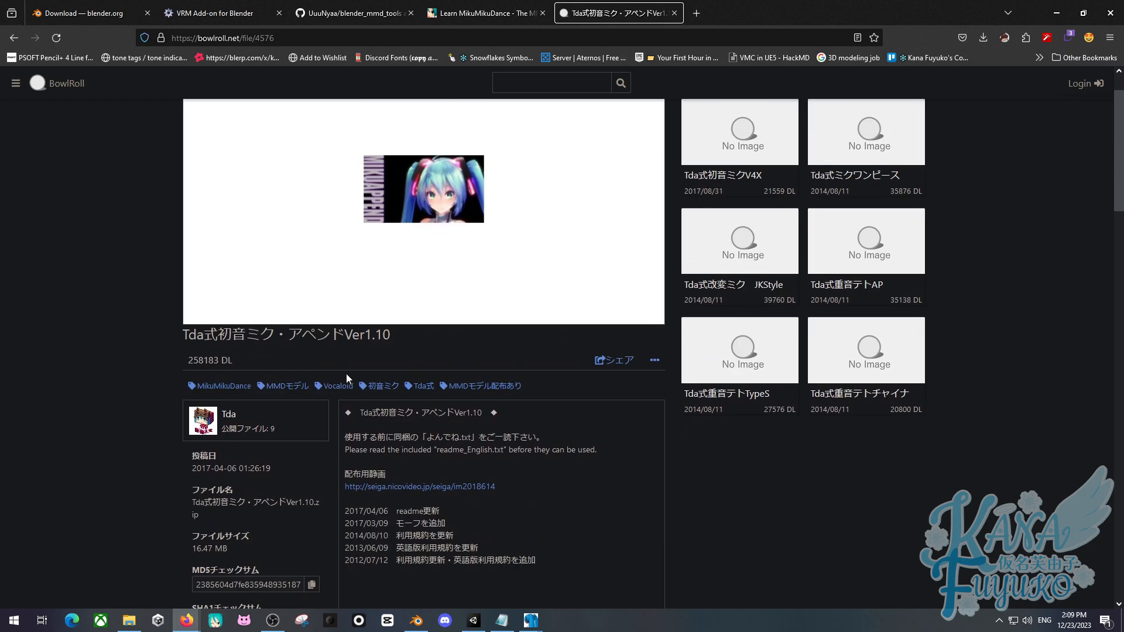
{"action": "scroll", "coordinate": [346, 377], "scroll_direction": "down", "scroll_amount": 3}
{"action": "scroll", "coordinate": [293, 236], "scroll_direction": "up", "scroll_amount": 4}
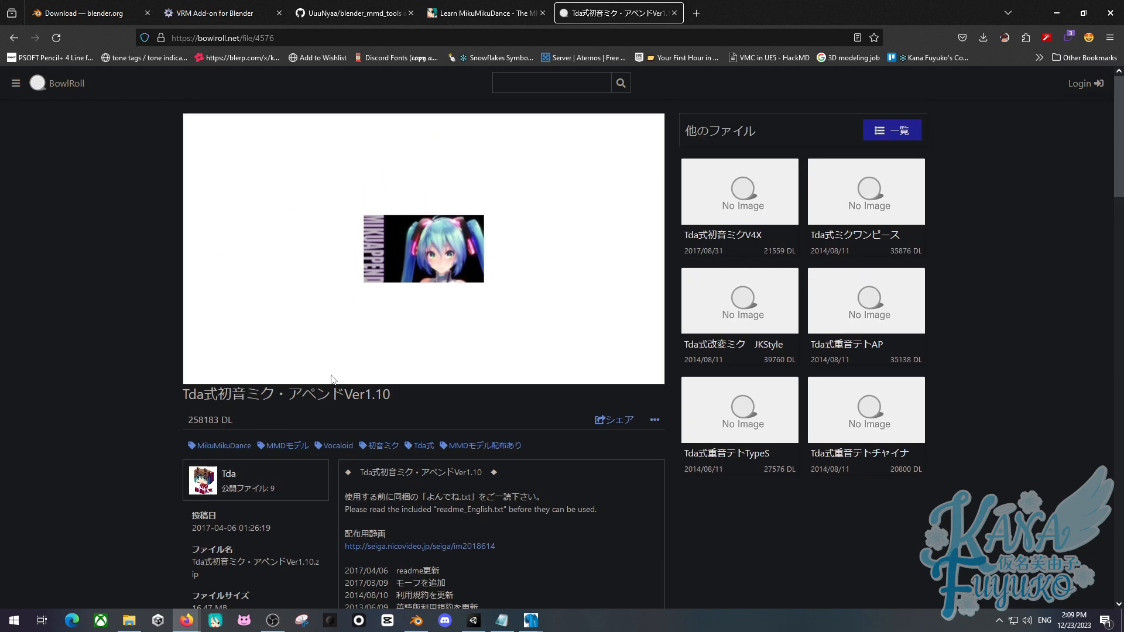
{"action": "scroll", "coordinate": [332, 376], "scroll_direction": "down", "scroll_amount": 5}
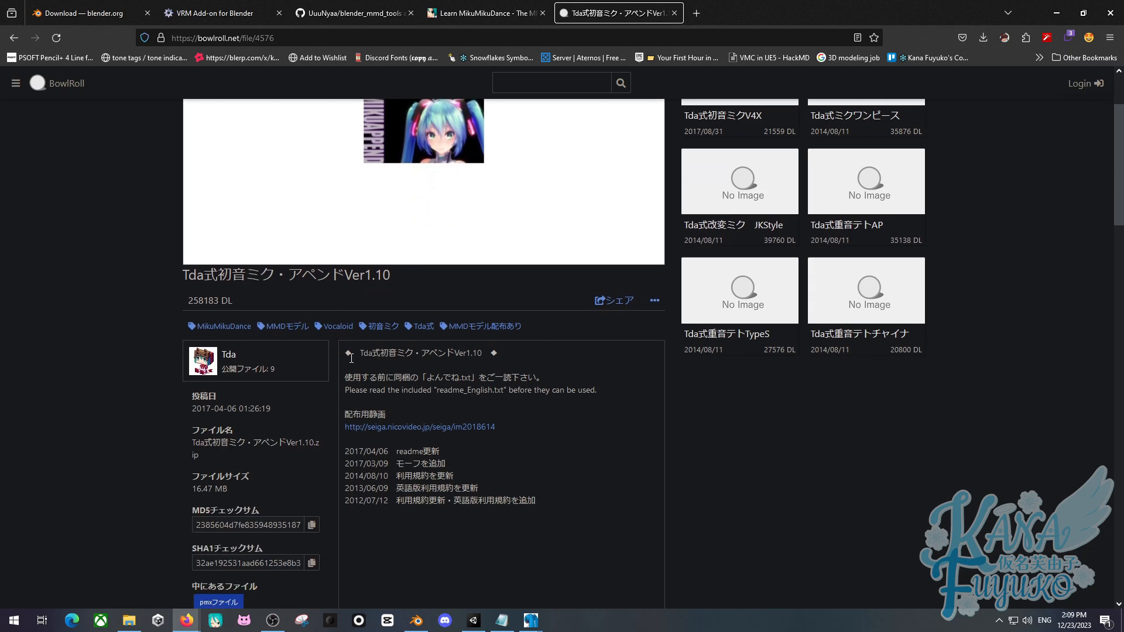
{"action": "scroll", "coordinate": [391, 445], "scroll_direction": "up", "scroll_amount": 3}
{"action": "scroll", "coordinate": [426, 294], "scroll_direction": "up", "scroll_amount": 2}
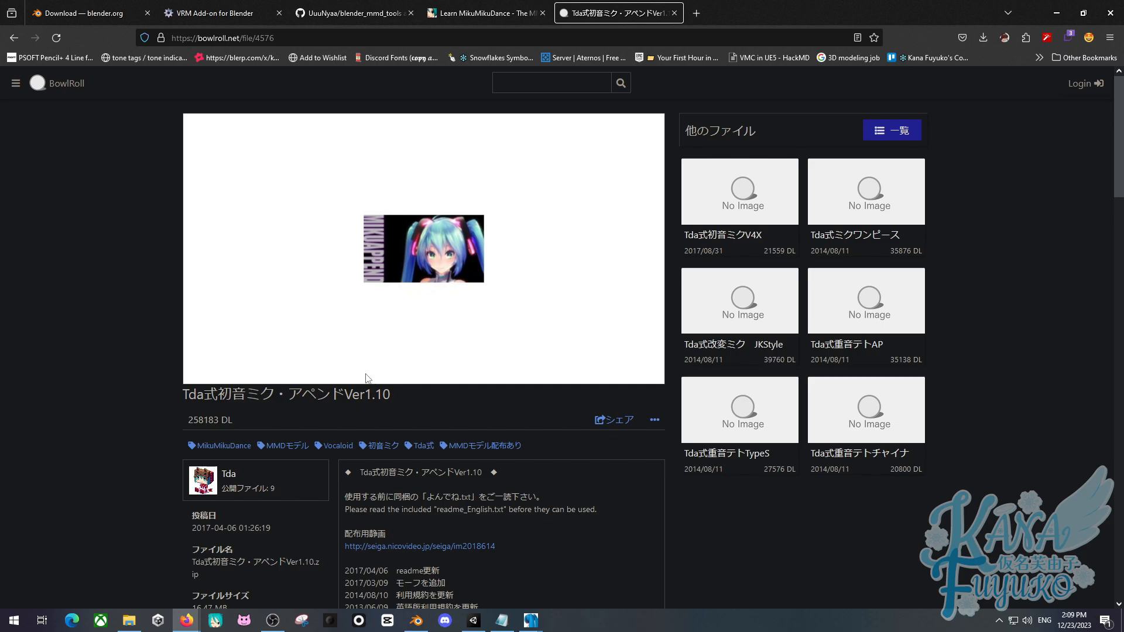
{"action": "scroll", "coordinate": [372, 297], "scroll_direction": "down", "scroll_amount": 2}
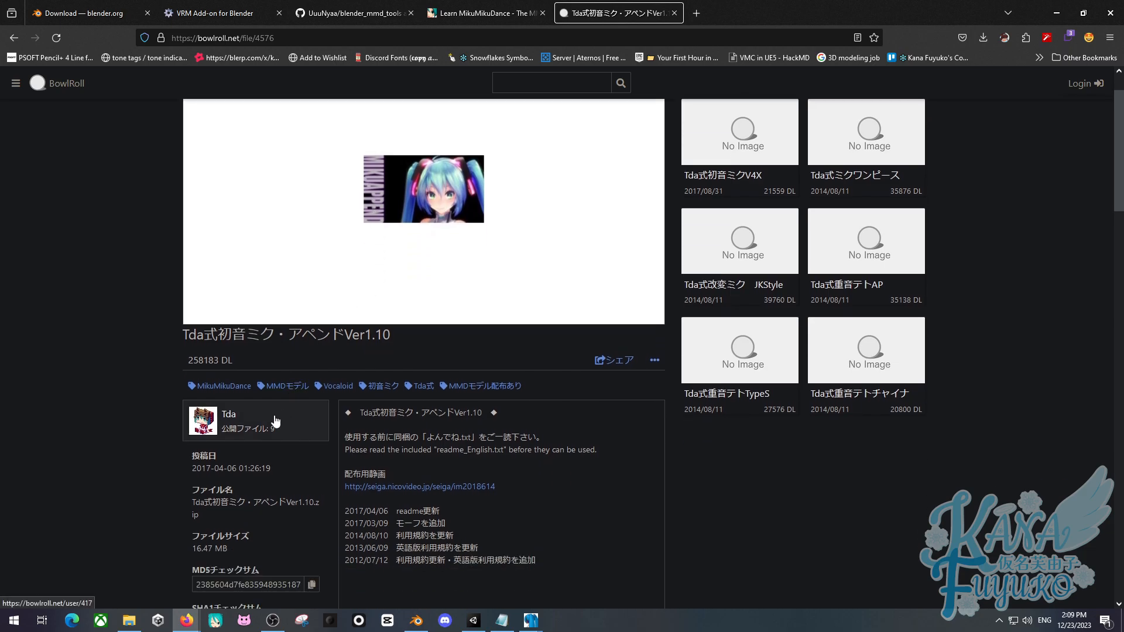
{"action": "scroll", "coordinate": [423, 223], "scroll_direction": "up", "scroll_amount": 1}
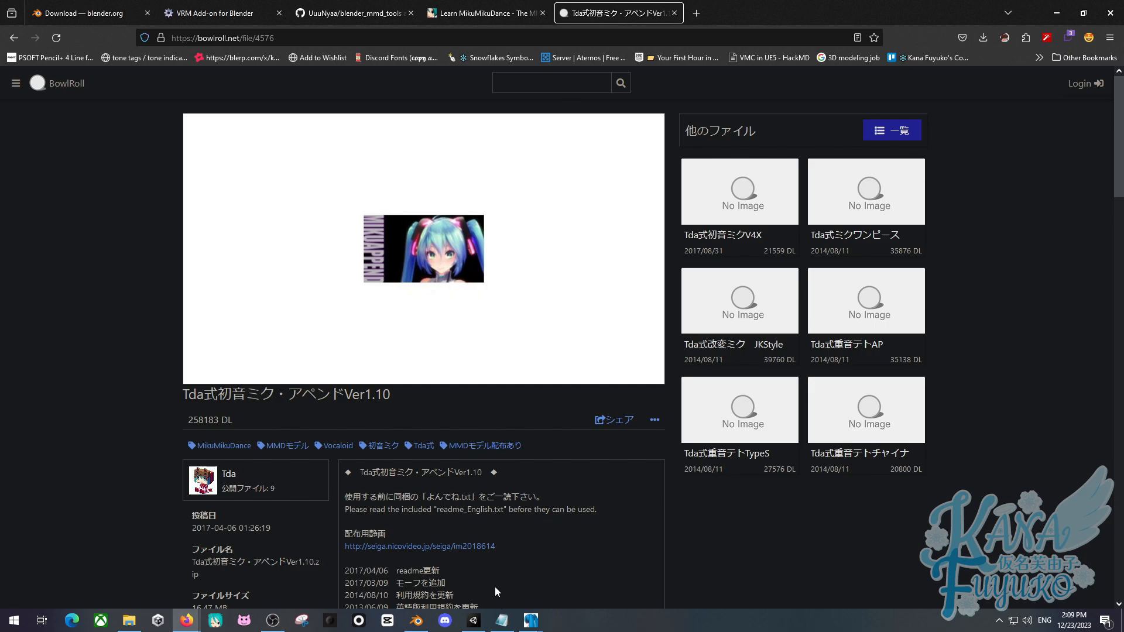
Switch to PMX Editor, bring up PmxView and examine the Tda式初音ミク・アペンド_Ver1.10.pmx model from several angles.
{"action": "left_click", "coordinate": [502, 624]}
{"action": "left_click", "coordinate": [529, 624]}
{"action": "left_click", "coordinate": [509, 592]}
{"action": "left_click", "coordinate": [529, 621]}
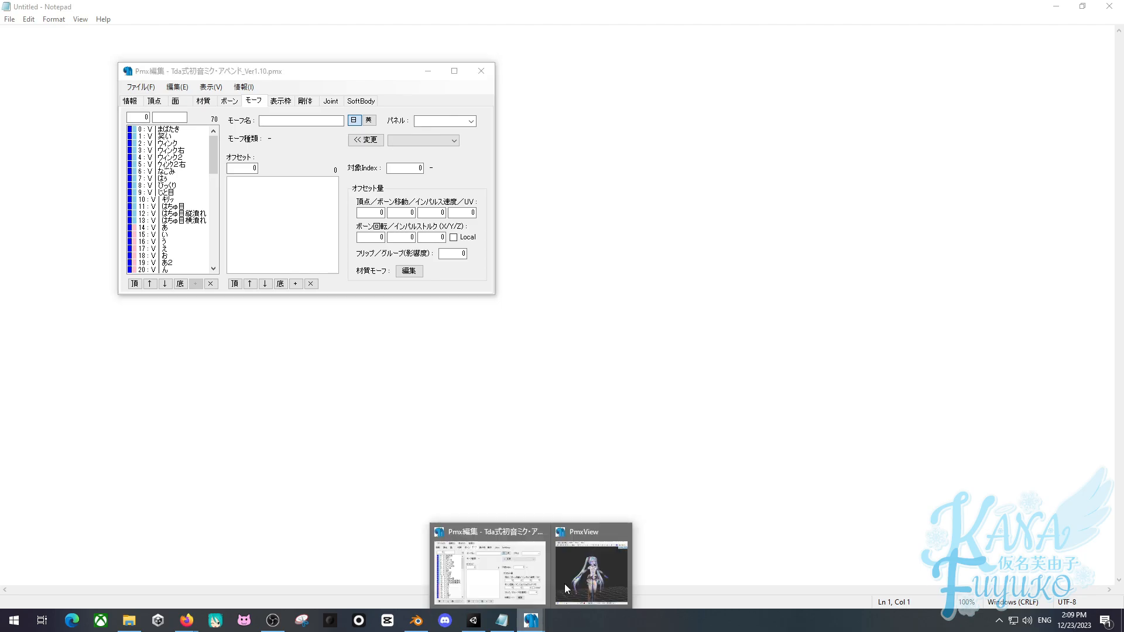
{"action": "left_click", "coordinate": [565, 589]}
{"action": "right_click_drag", "start_coordinate": [668, 236], "coordinate": [698, 195]}
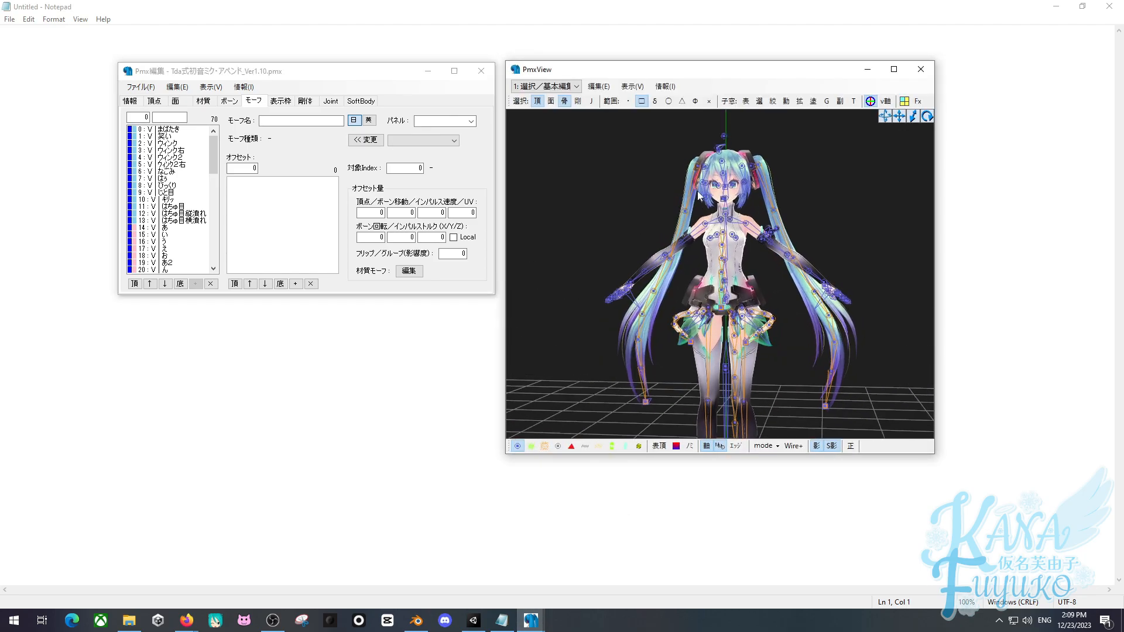
{"action": "scroll", "coordinate": [679, 203], "scroll_direction": "up", "scroll_amount": 5}
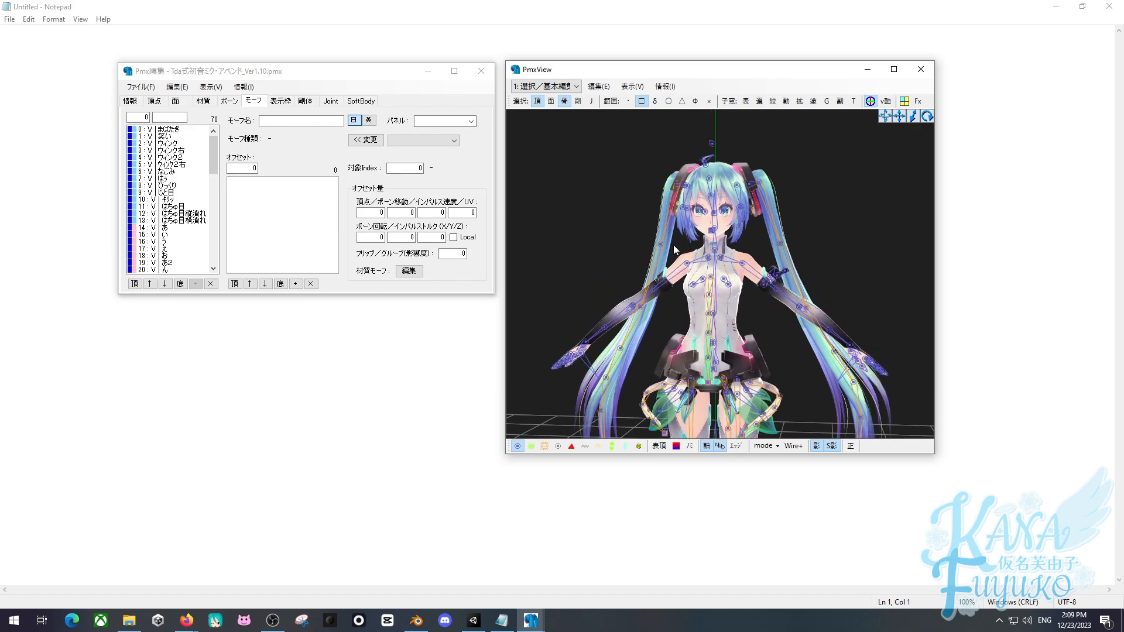
{"action": "right_click_drag", "start_coordinate": [674, 248], "coordinate": [729, 220]}
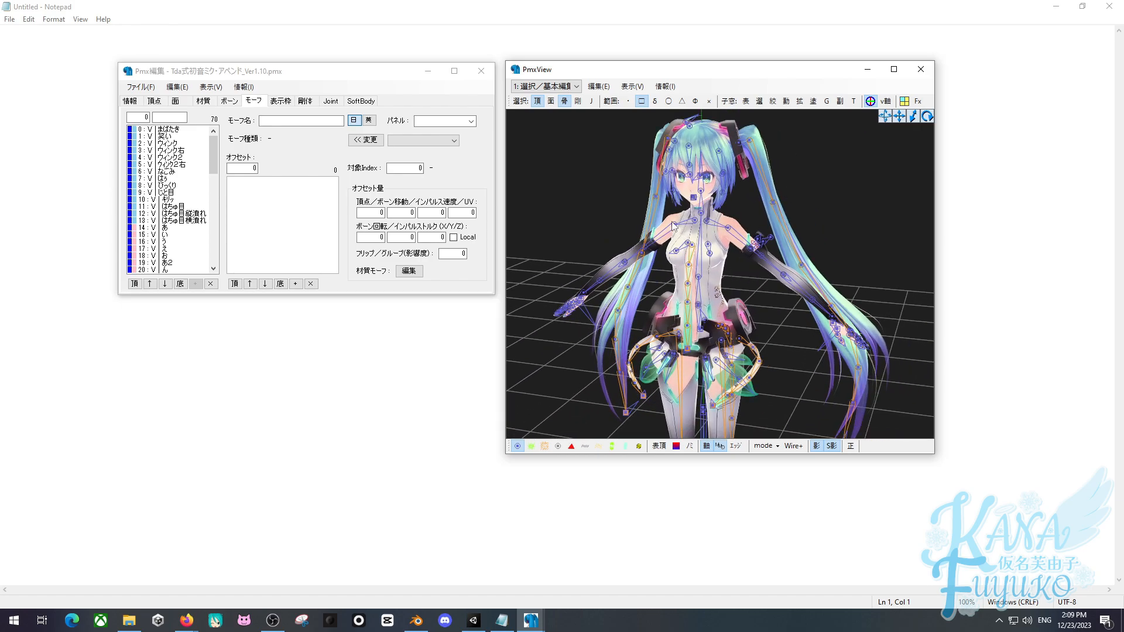
Look through the model's bones, morphs, display frames, rigid bodies and joints, and view the whole model in PmxView.
{"action": "left_click", "coordinate": [228, 103]}
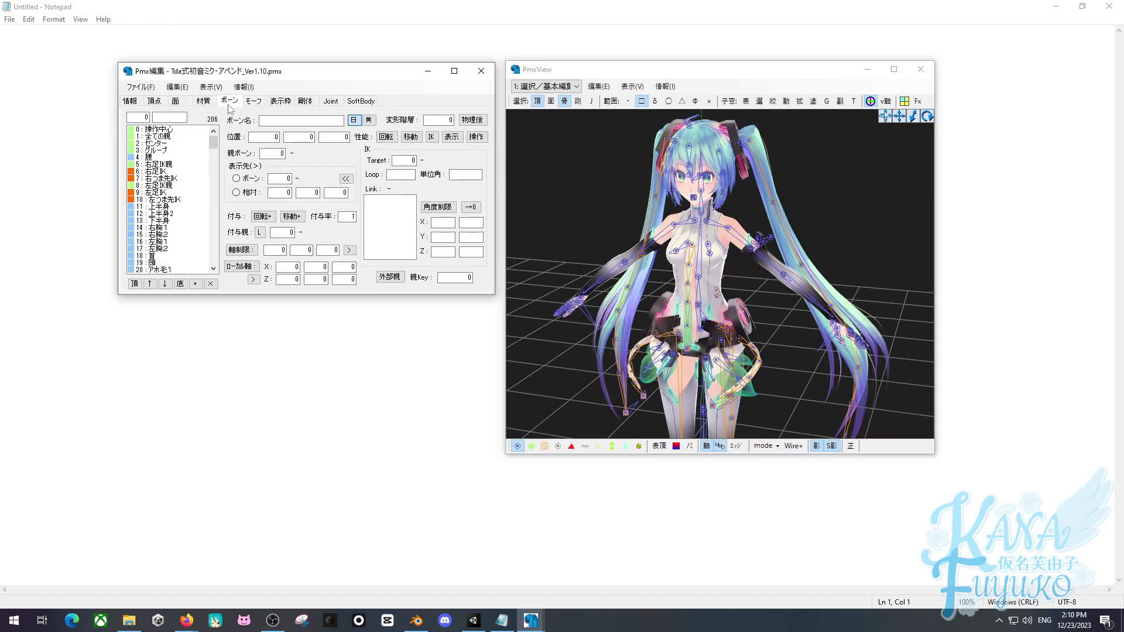
{"action": "left_click", "coordinate": [254, 101]}
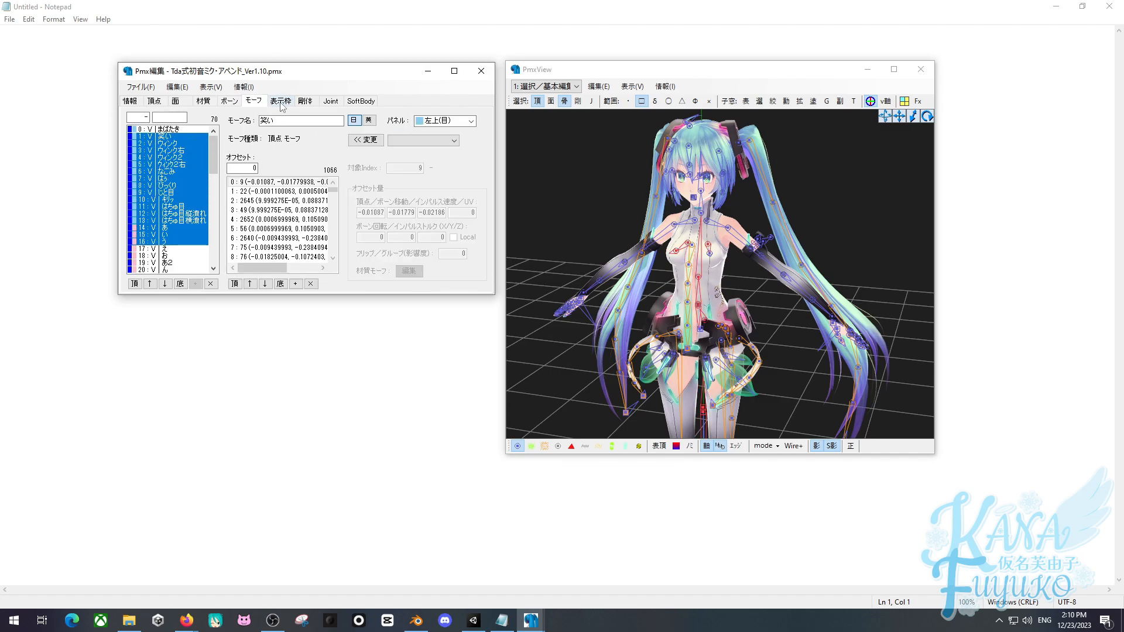
{"action": "left_click", "coordinate": [282, 102]}
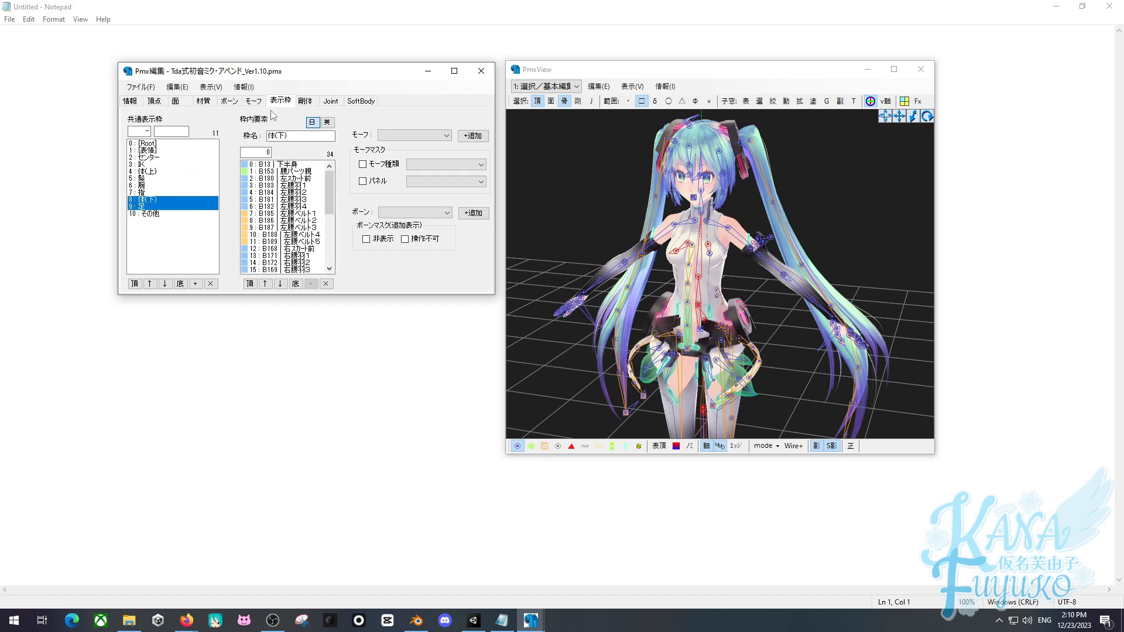
{"action": "left_click", "coordinate": [305, 102]}
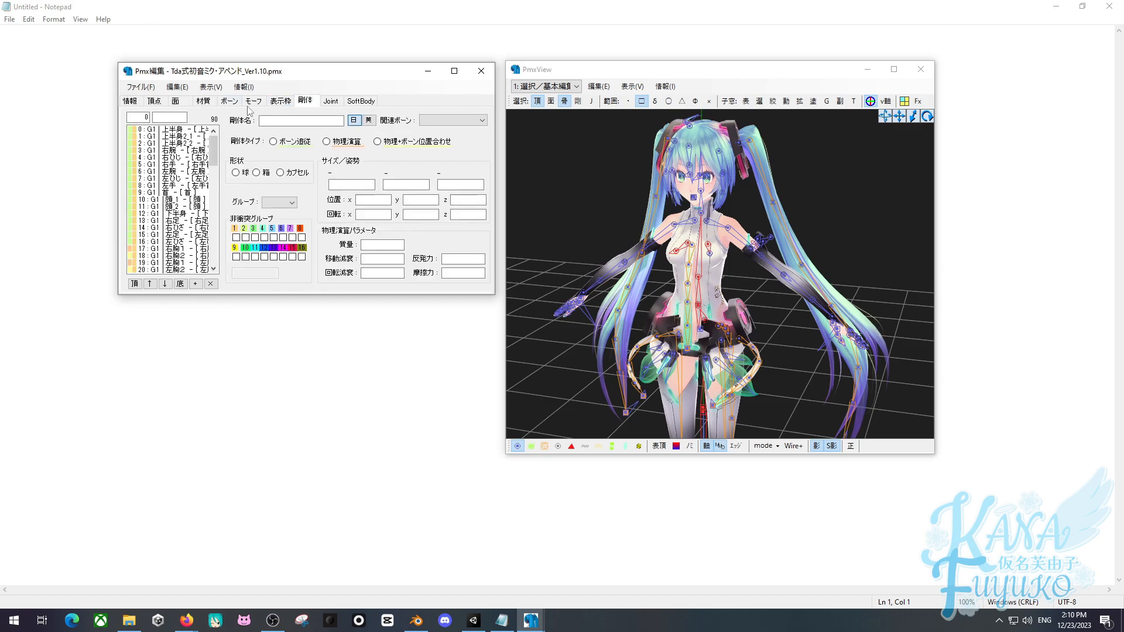
{"action": "left_click", "coordinate": [331, 100]}
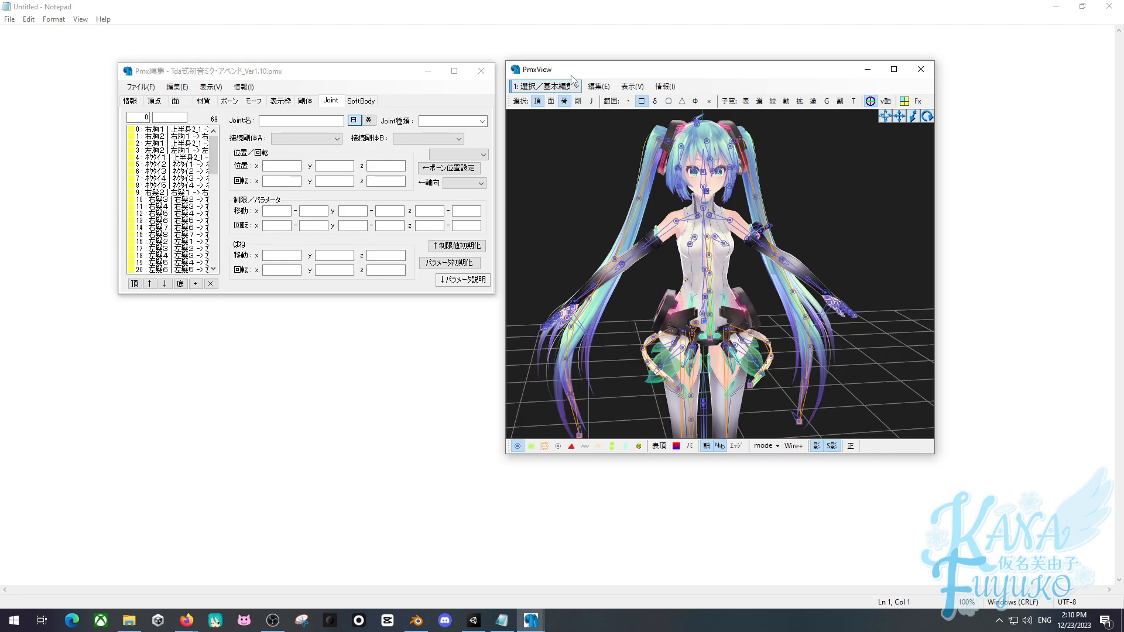
{"action": "left_click_drag", "start_coordinate": [571, 75], "coordinate": [568, 76]}
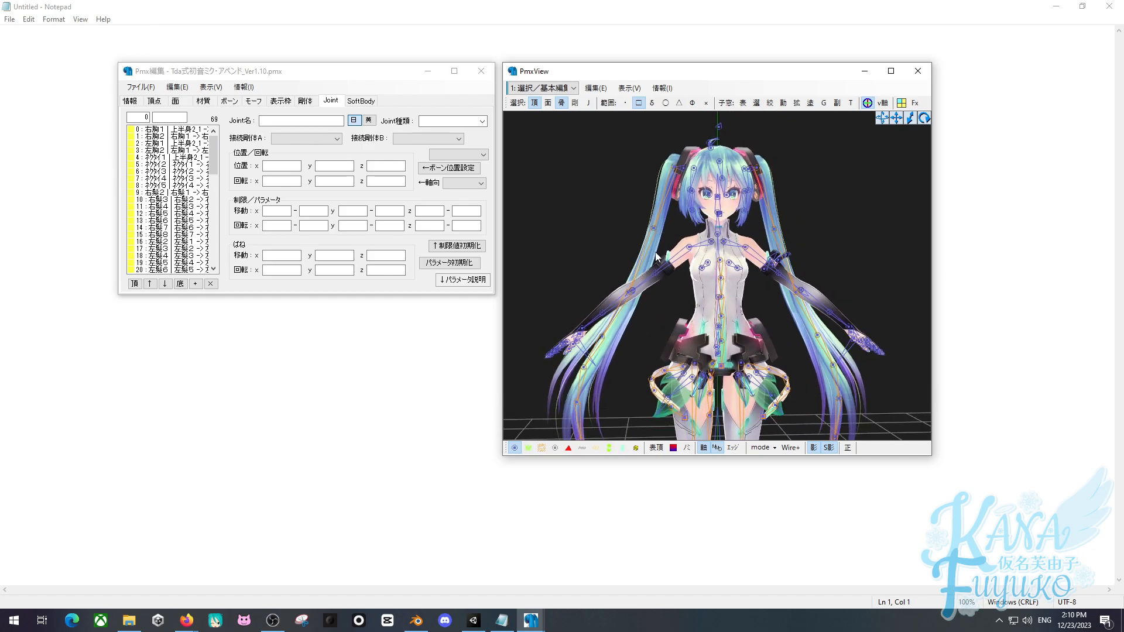
{"action": "key", "text": "r"}
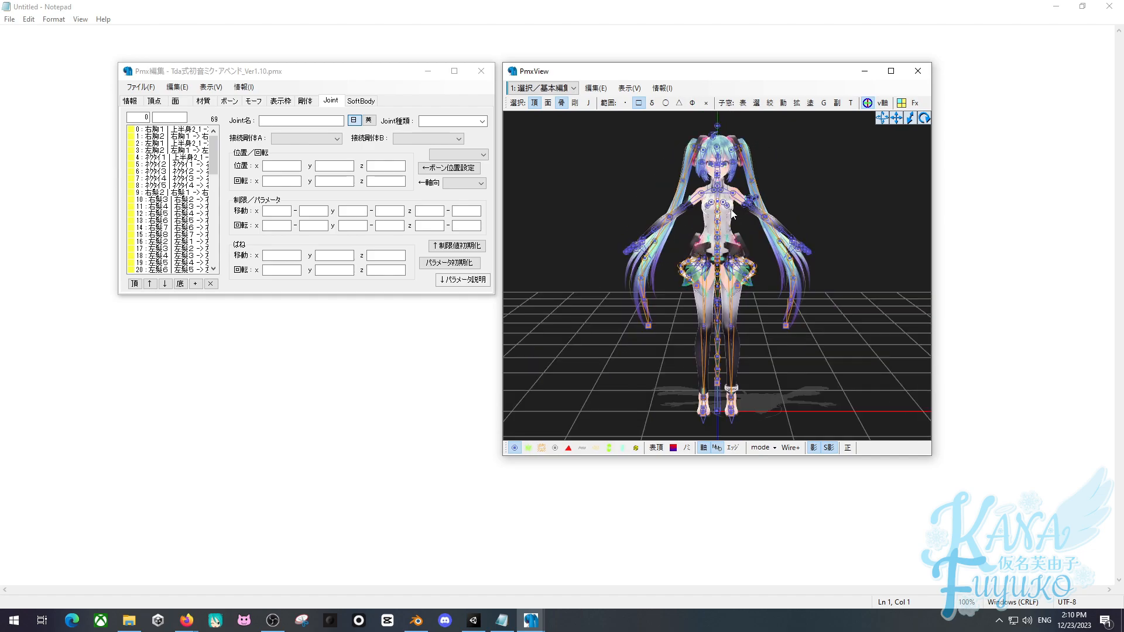
Minimize the PmxView and PMX Editor windows and switch to Blender.
{"action": "left_click", "coordinate": [864, 71]}
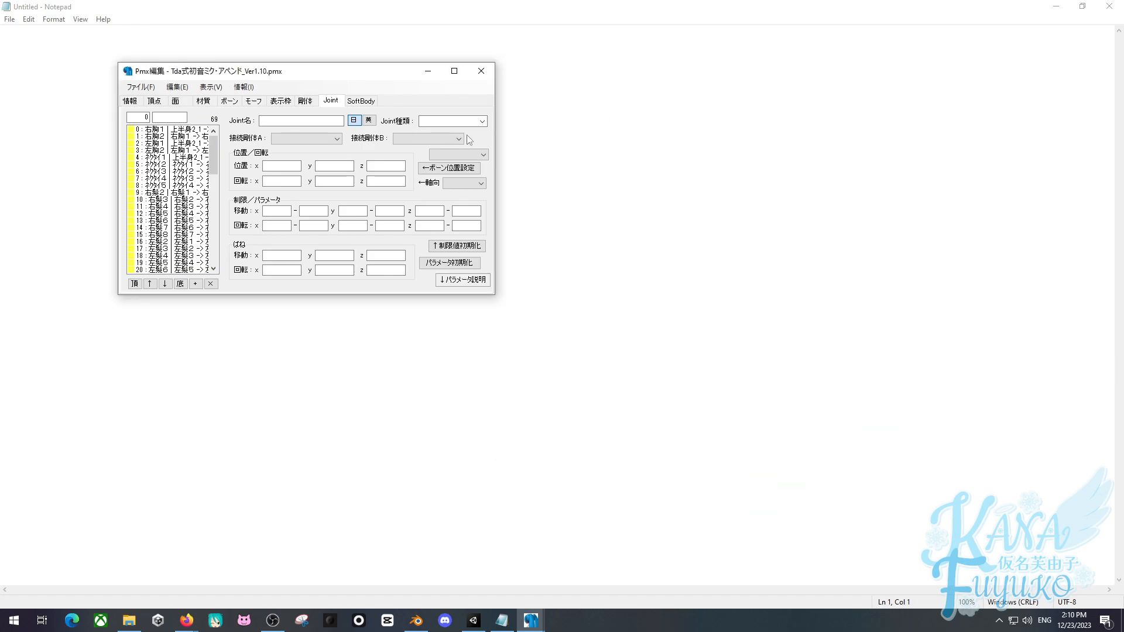
{"action": "left_click", "coordinate": [428, 71]}
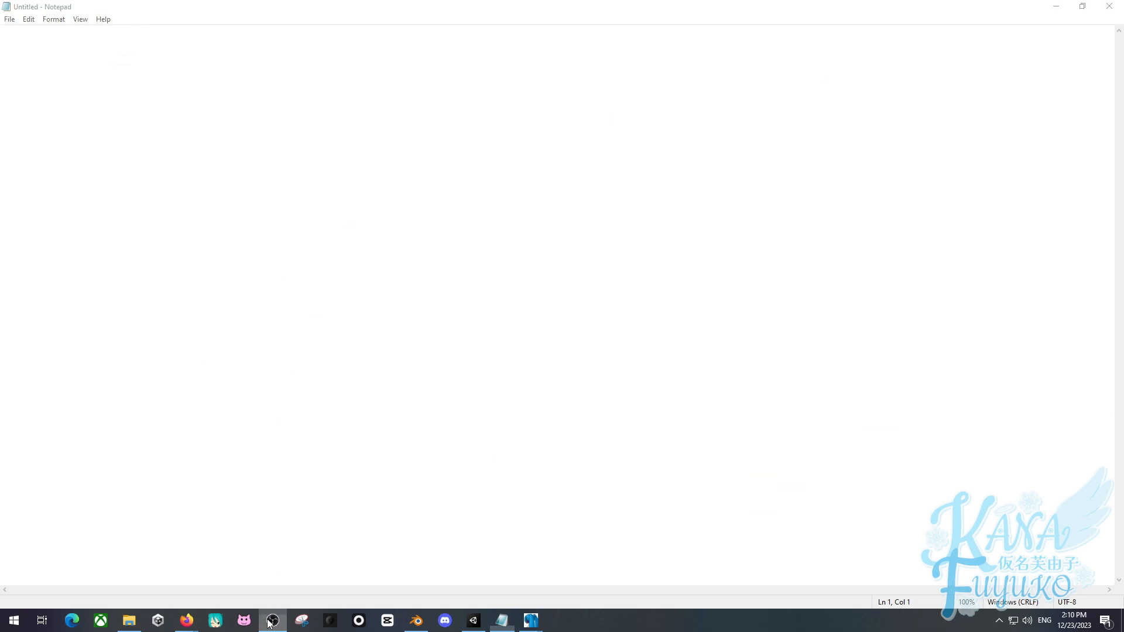
{"action": "left_click", "coordinate": [417, 620]}
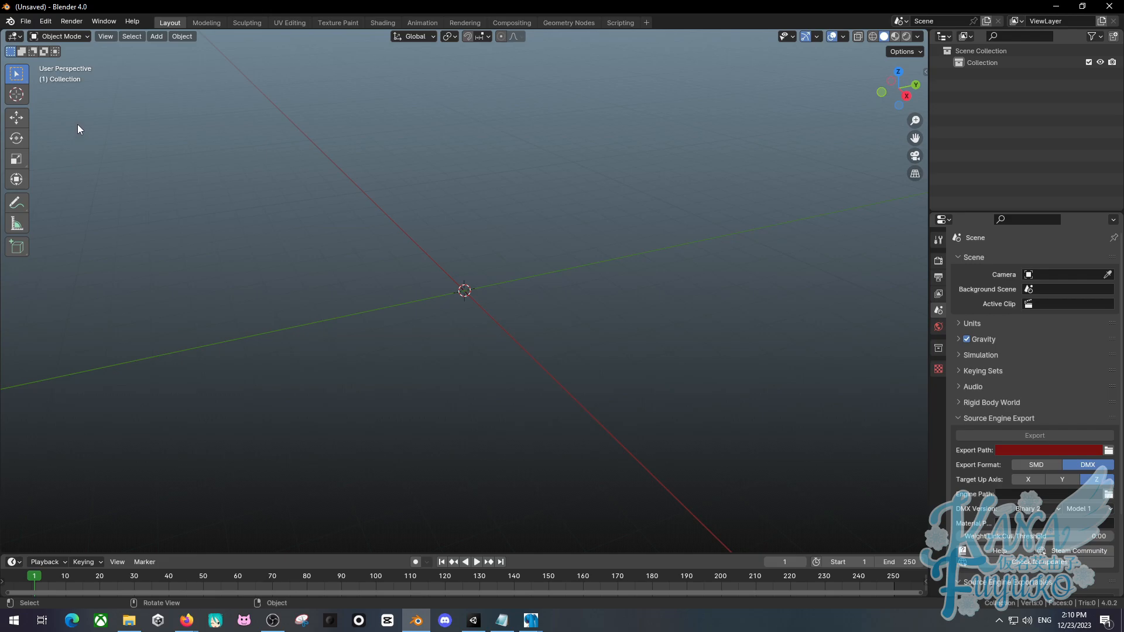
Open Blender's add-on preferences and look through the list of enabled add-ons.
{"action": "left_click", "coordinate": [47, 22]}
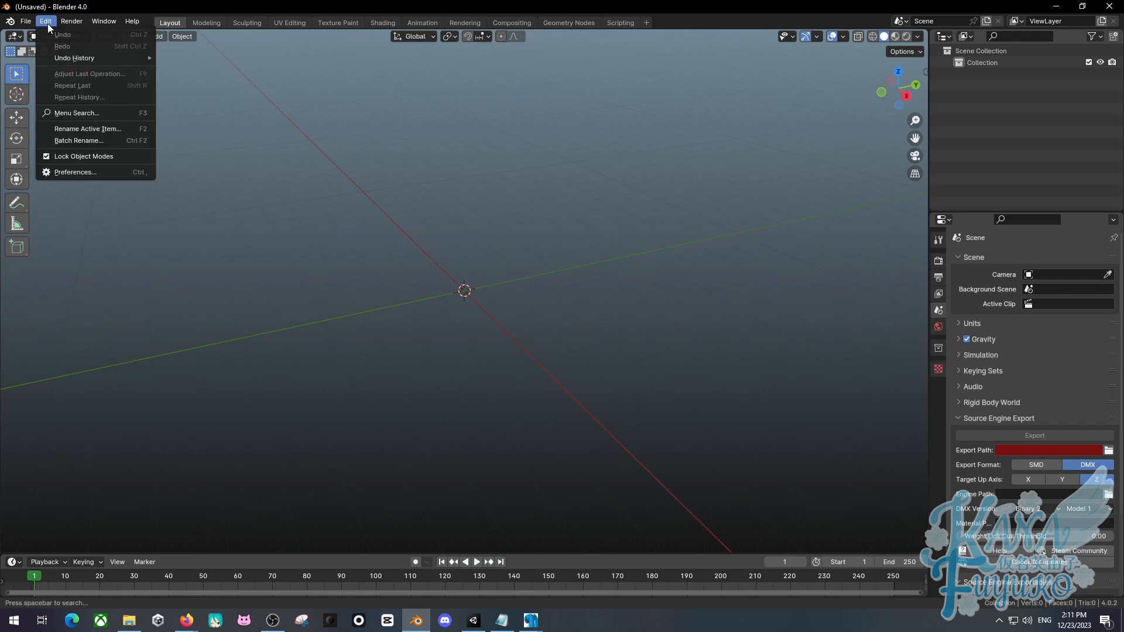
{"action": "left_click", "coordinate": [82, 173]}
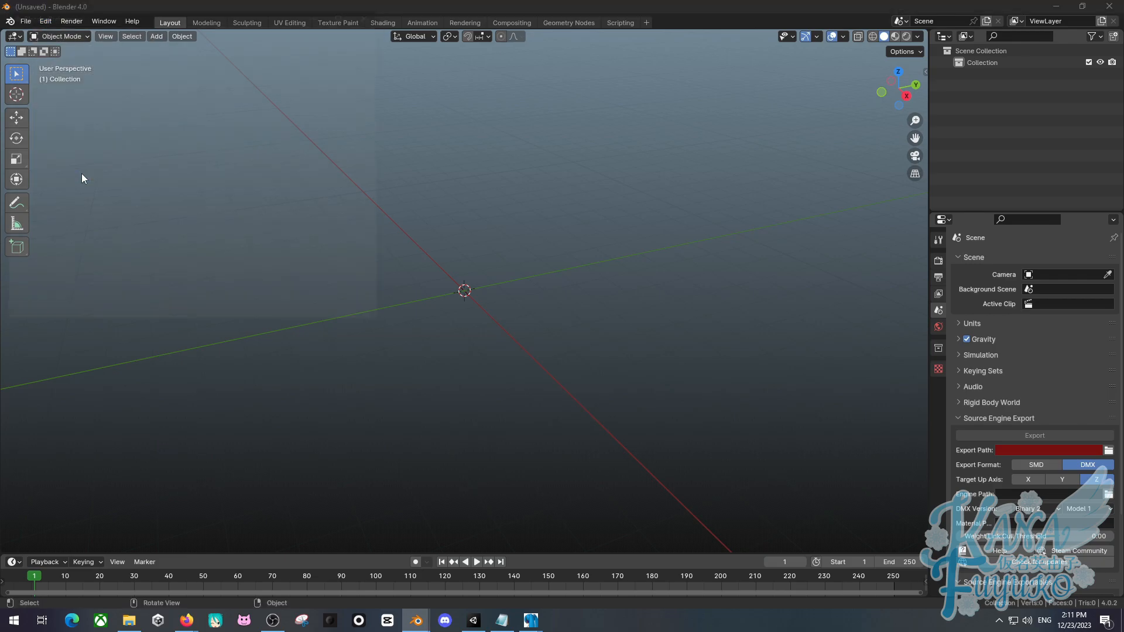
{"action": "left_click_drag", "start_coordinate": [148, 16], "coordinate": [400, 160]}
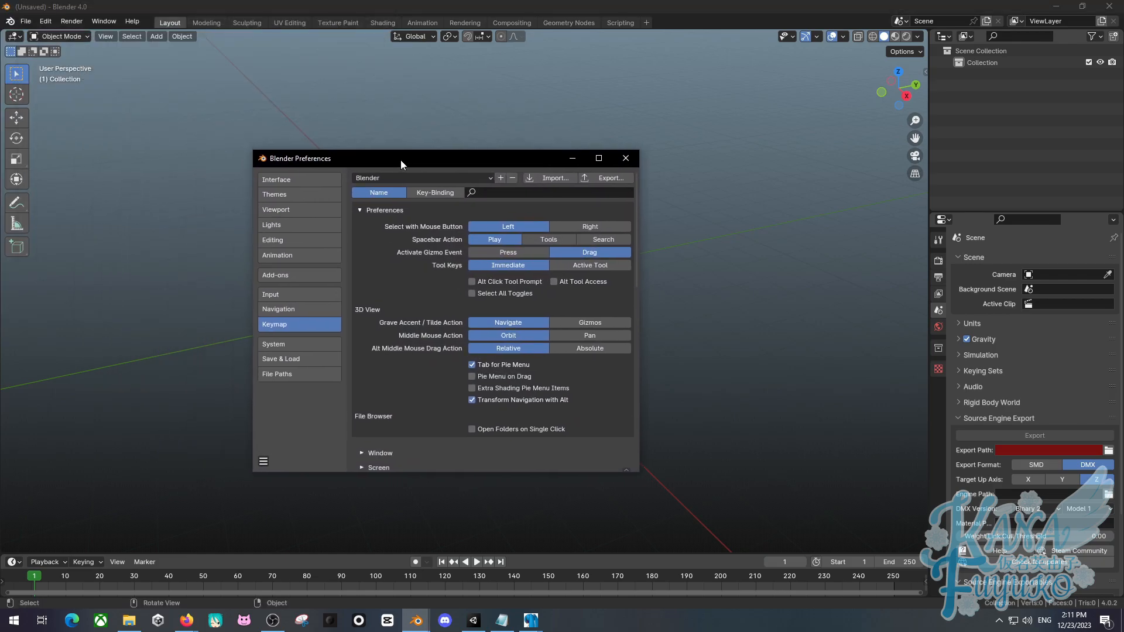
{"action": "left_click", "coordinate": [289, 275]}
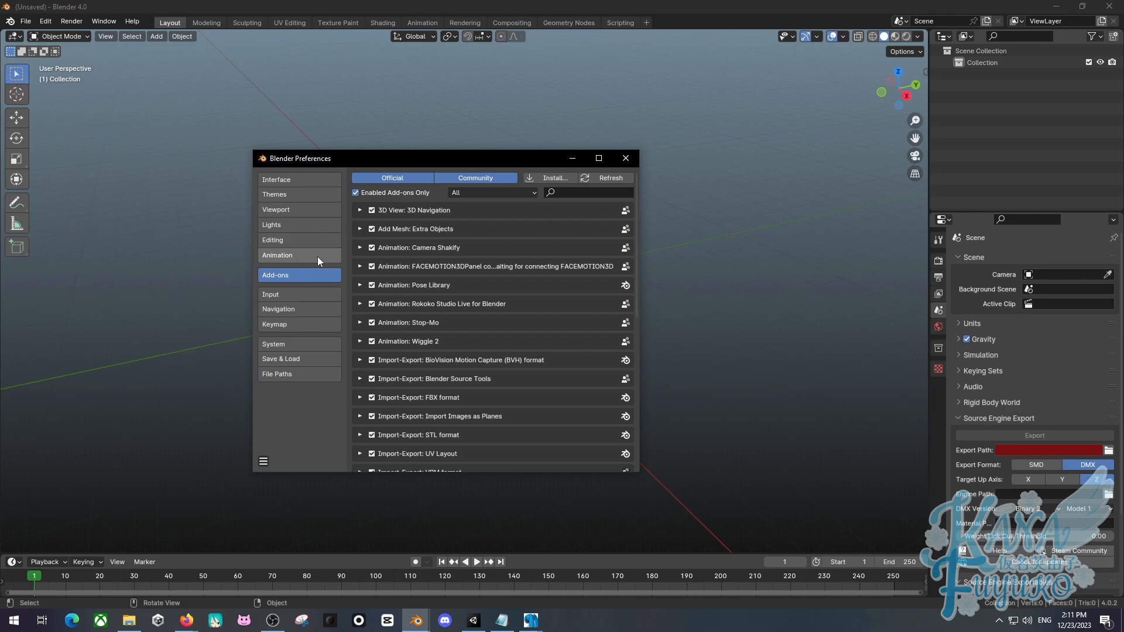
{"action": "scroll", "coordinate": [490, 313], "scroll_direction": "down", "scroll_amount": 6}
{"action": "scroll", "coordinate": [440, 266], "scroll_direction": "up", "scroll_amount": 7}
{"action": "scroll", "coordinate": [447, 282], "scroll_direction": "down", "scroll_amount": 5}
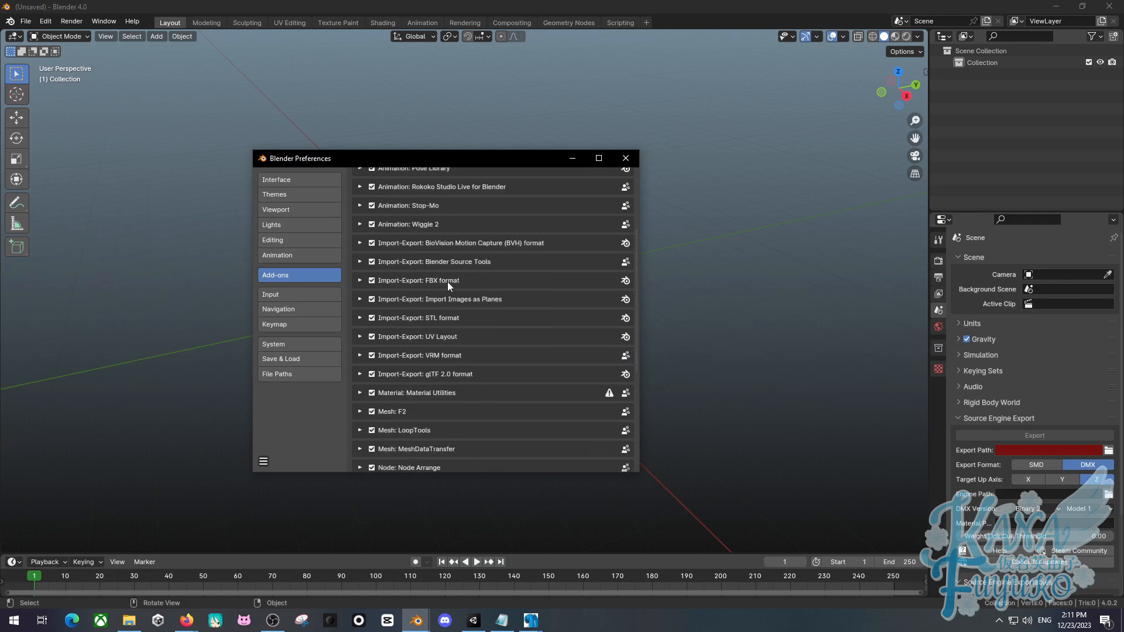
{"action": "scroll", "coordinate": [449, 281], "scroll_direction": "down", "scroll_amount": 8}
{"action": "scroll", "coordinate": [435, 266], "scroll_direction": "up", "scroll_amount": 14}
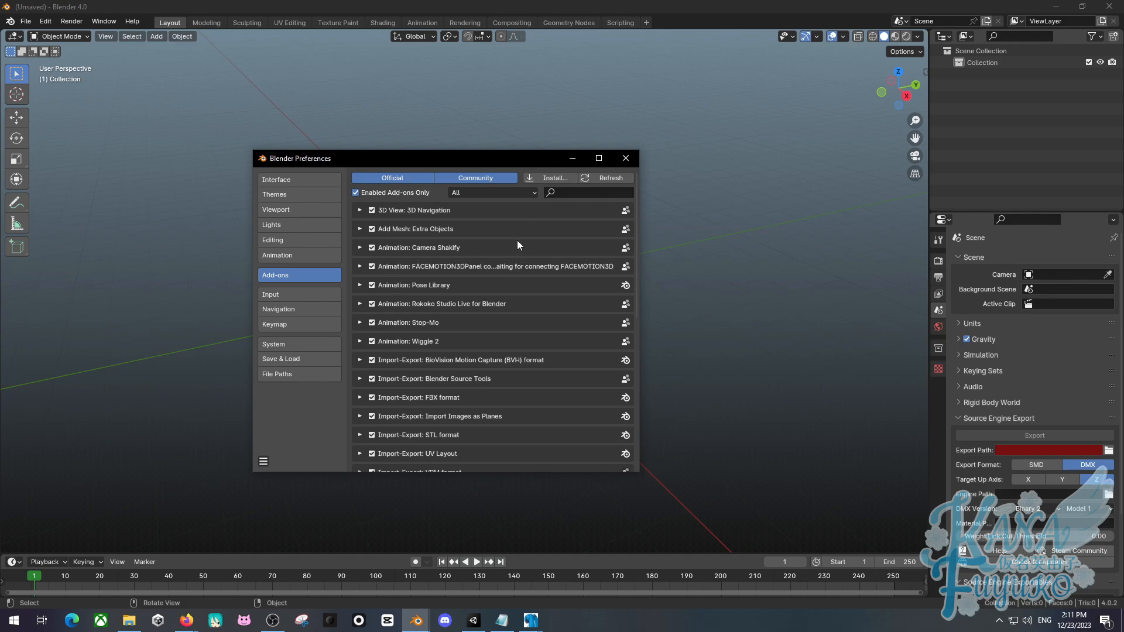
{"action": "scroll", "coordinate": [518, 240], "scroll_direction": "down", "scroll_amount": 8}
{"action": "scroll", "coordinate": [507, 293], "scroll_direction": "up", "scroll_amount": 10}
Switch to the Downloads folder in File Explorer and open blender_mmd_tools-blender-v4.zip in Bandizip.
{"action": "left_click", "coordinate": [273, 621]}
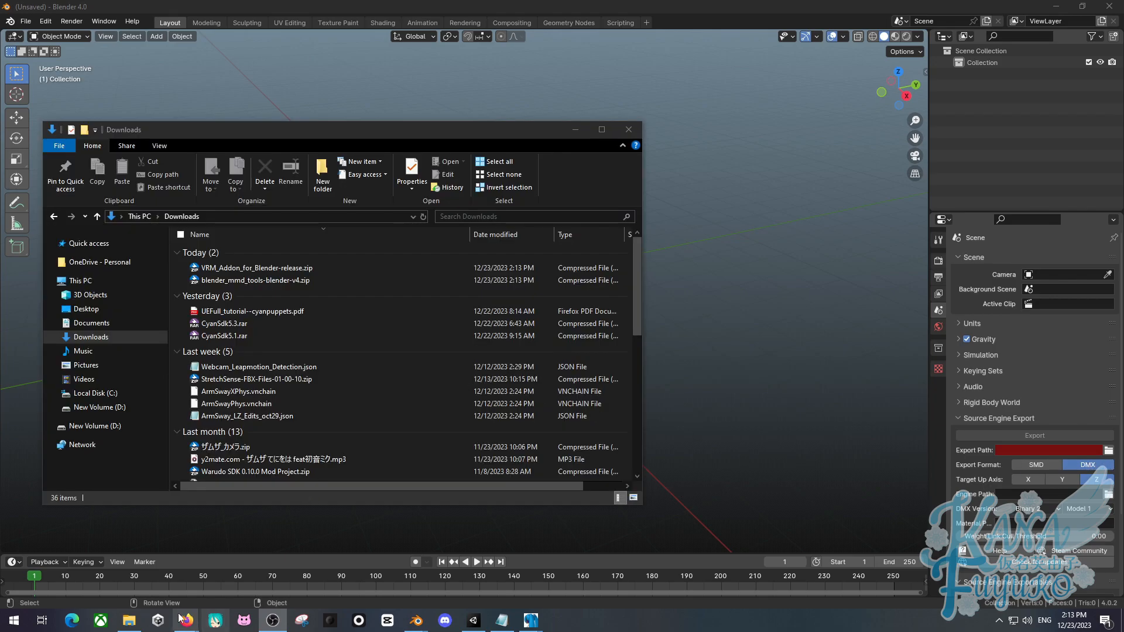
{"action": "left_click", "coordinate": [130, 620]}
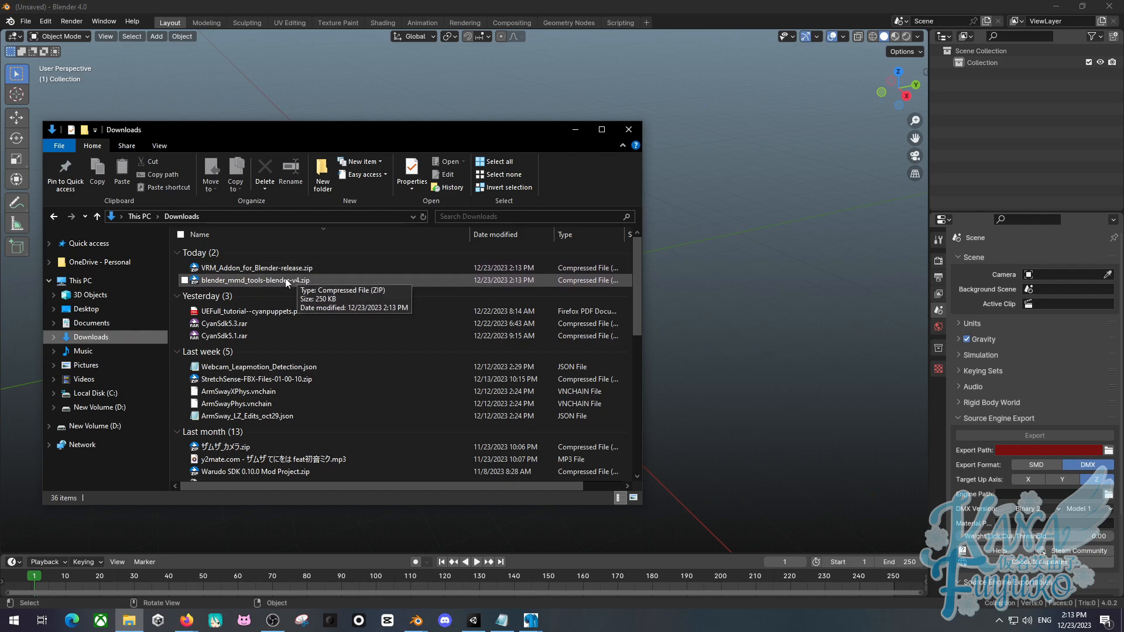
{"action": "double_click", "coordinate": [286, 280]}
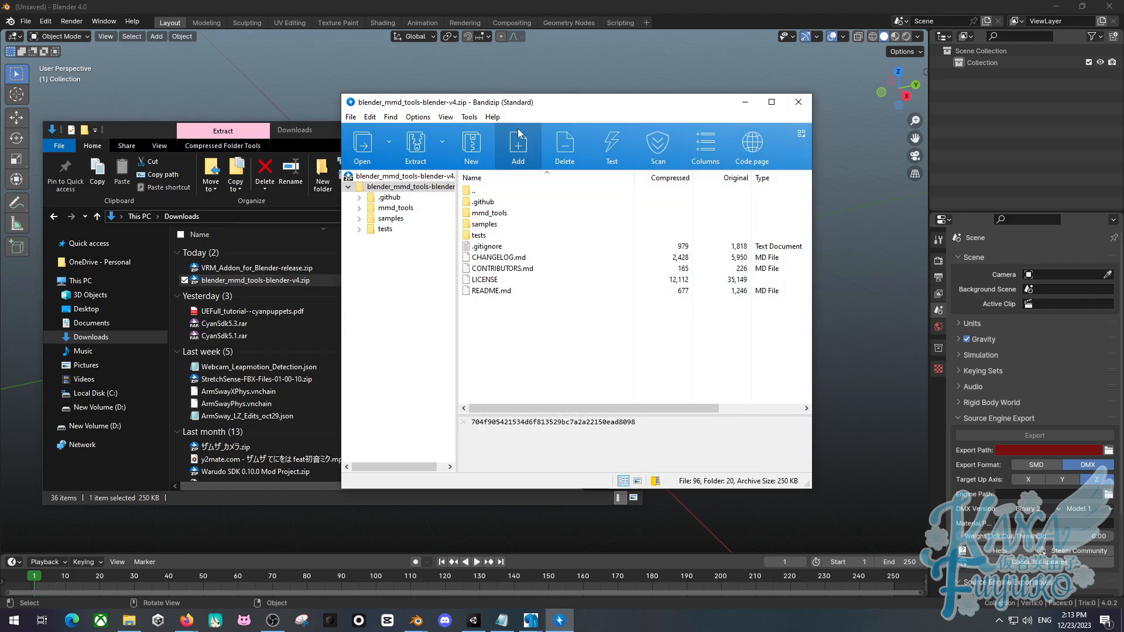
{"action": "left_click_drag", "start_coordinate": [526, 103], "coordinate": [632, 166]}
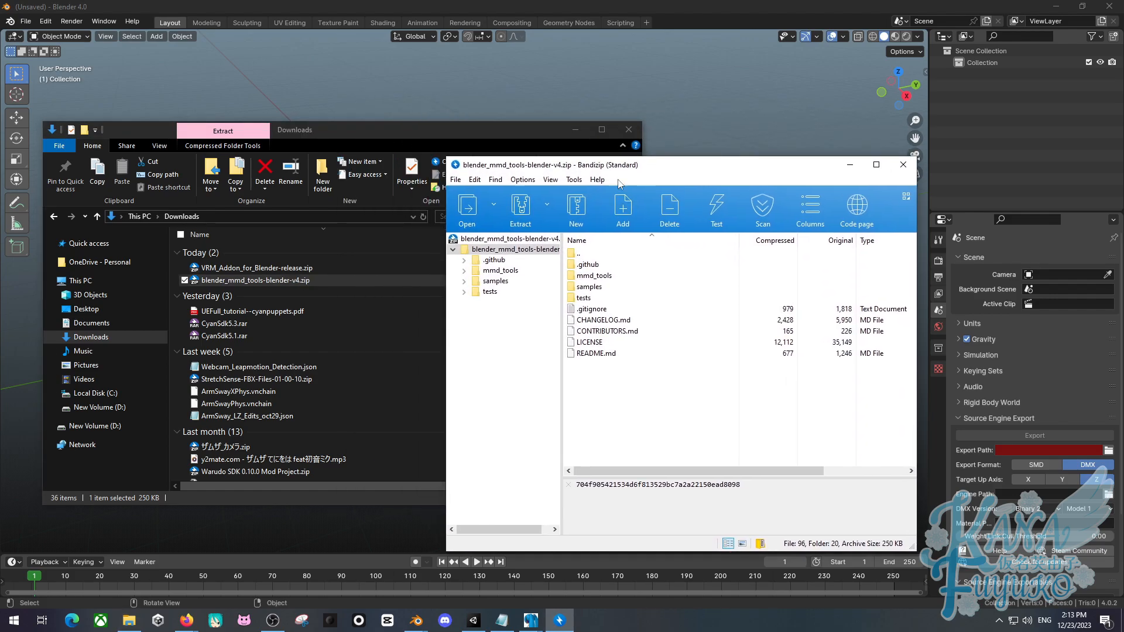
Examine the mmd_tools folder in the archive and its counterpart in Blender 4.0's addons folder.
{"action": "left_click", "coordinate": [592, 280]}
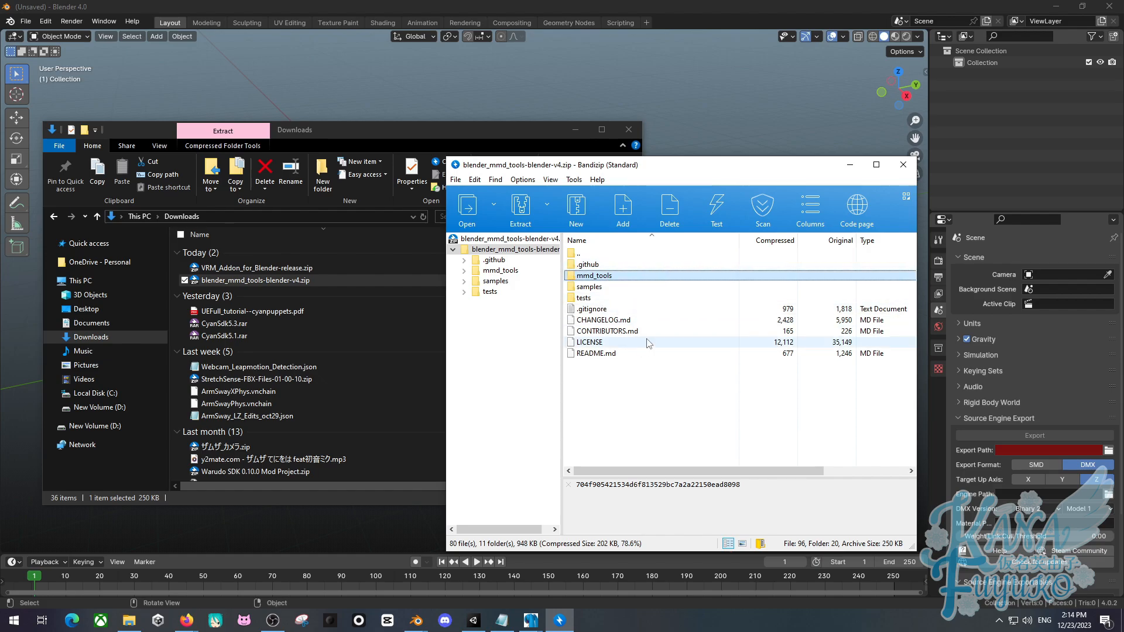
{"action": "left_click", "coordinate": [622, 383]}
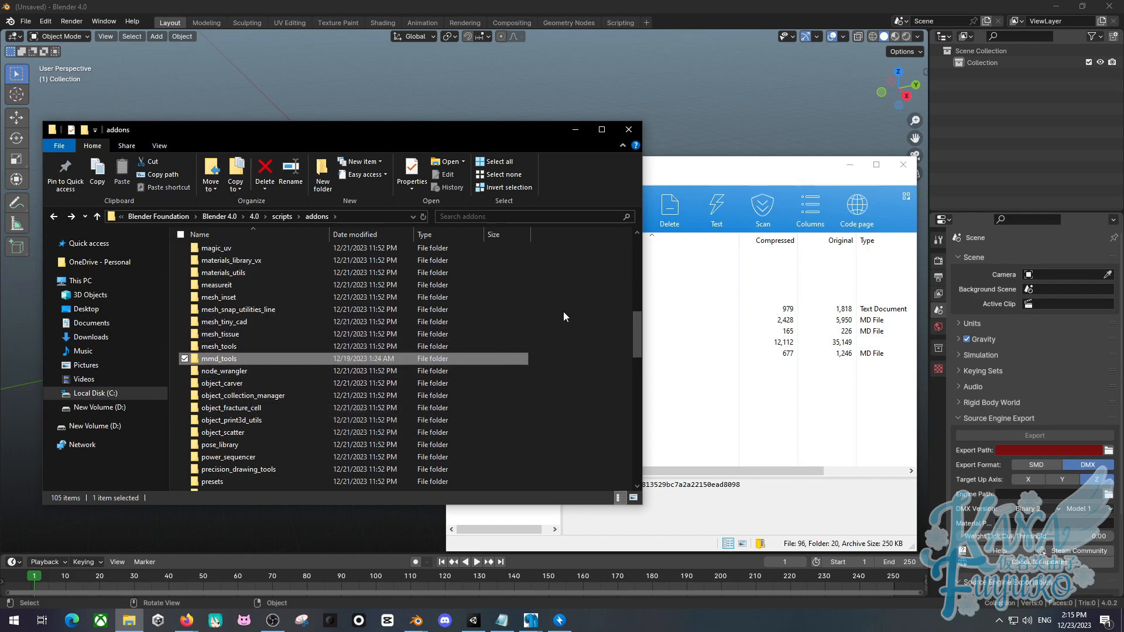
{"action": "left_click_drag", "start_coordinate": [690, 170], "coordinate": [750, 175]}
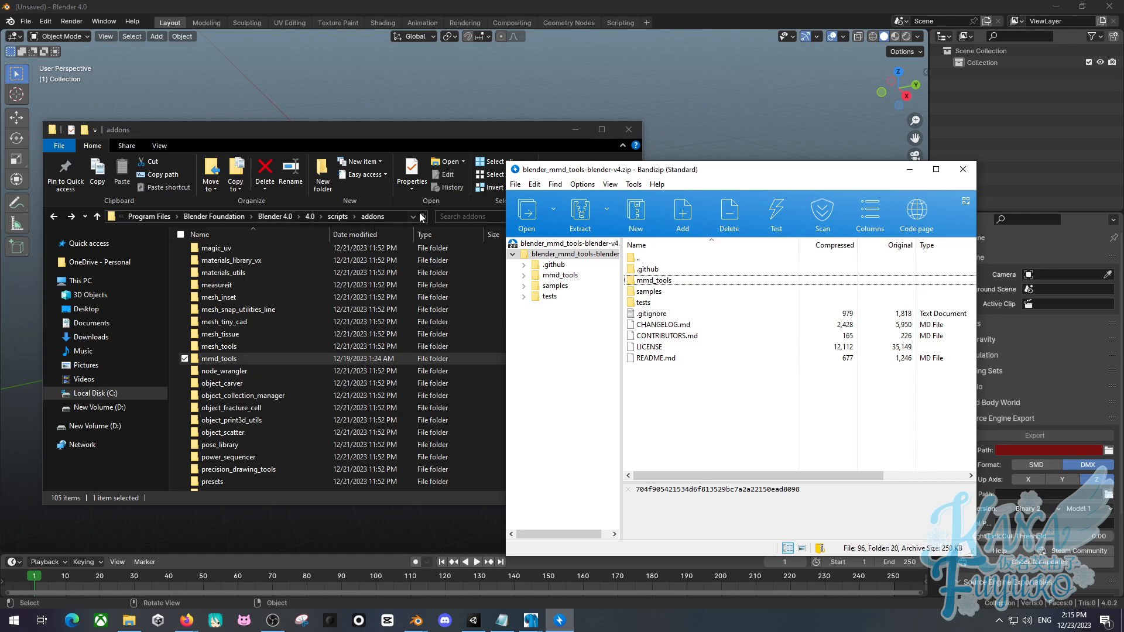
{"action": "left_click", "coordinate": [488, 135]}
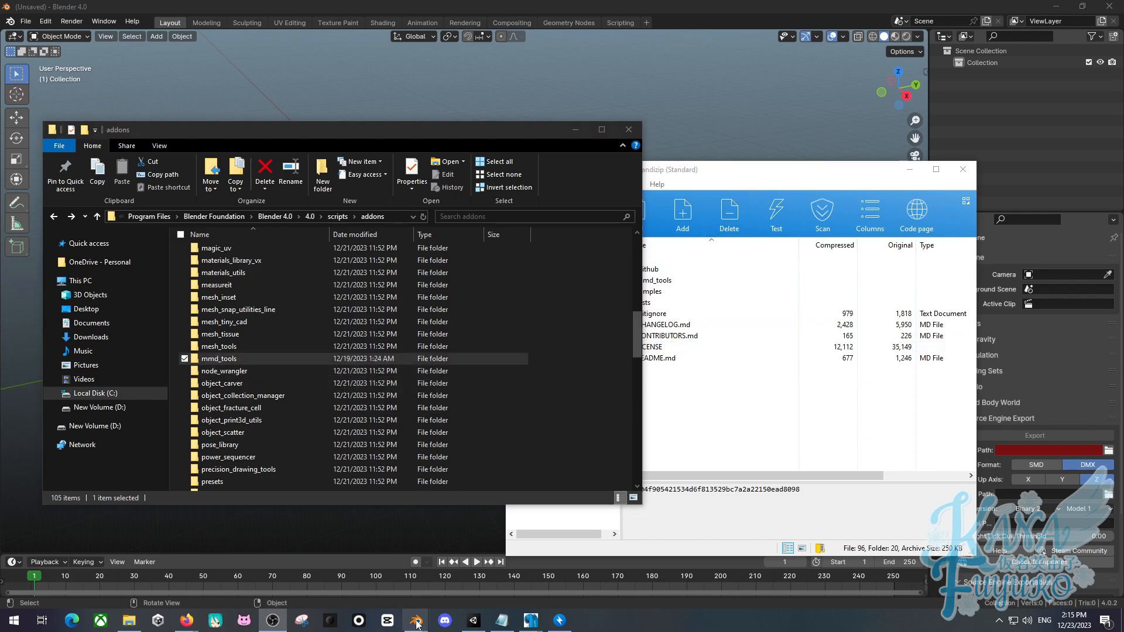
Switch to the Blender preferences, choose blender_mmd_tools-blender-v4.zip from Downloads for add-on installation, and dismiss the file browser.
{"action": "mouse_move", "coordinate": [416, 621]}
{"action": "left_click", "coordinate": [413, 565]}
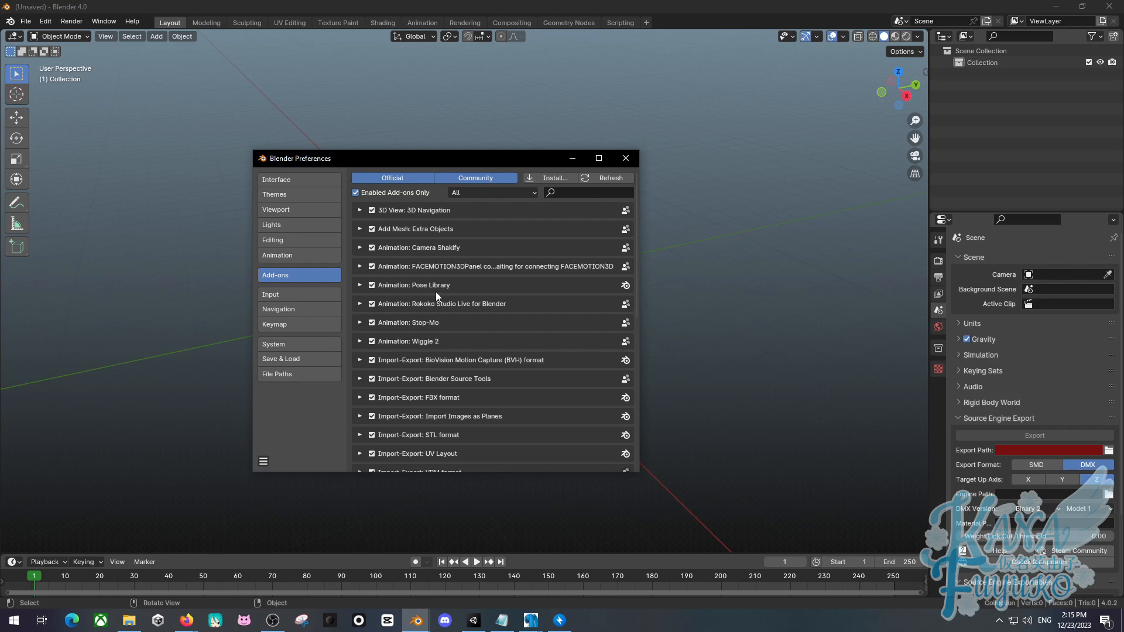
{"action": "left_click", "coordinate": [547, 177]}
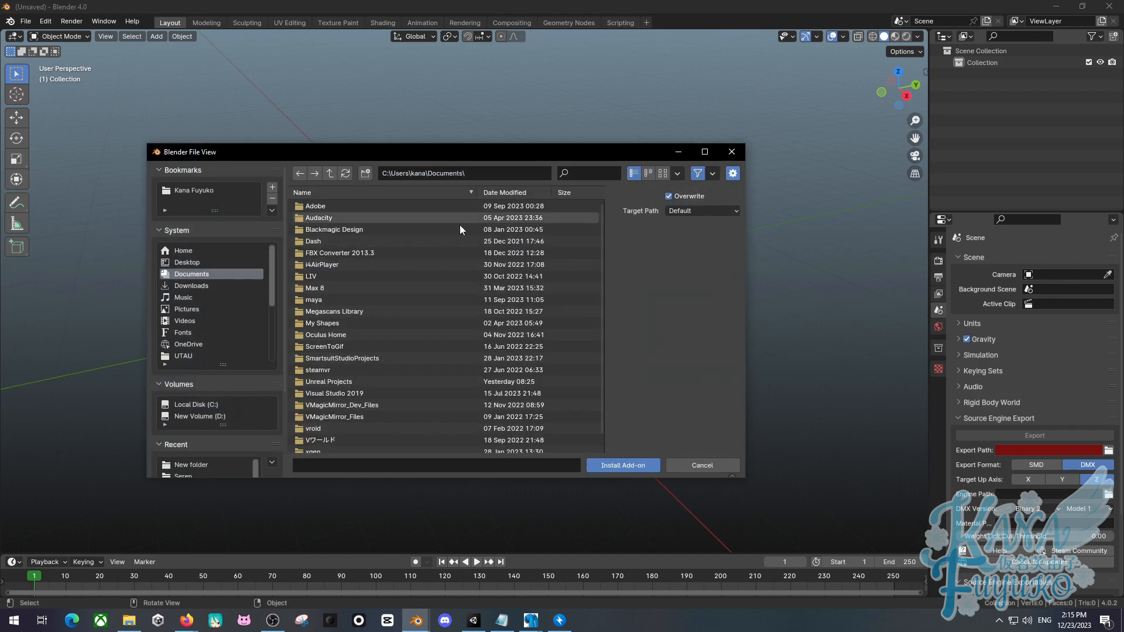
{"action": "left_click", "coordinate": [198, 286]}
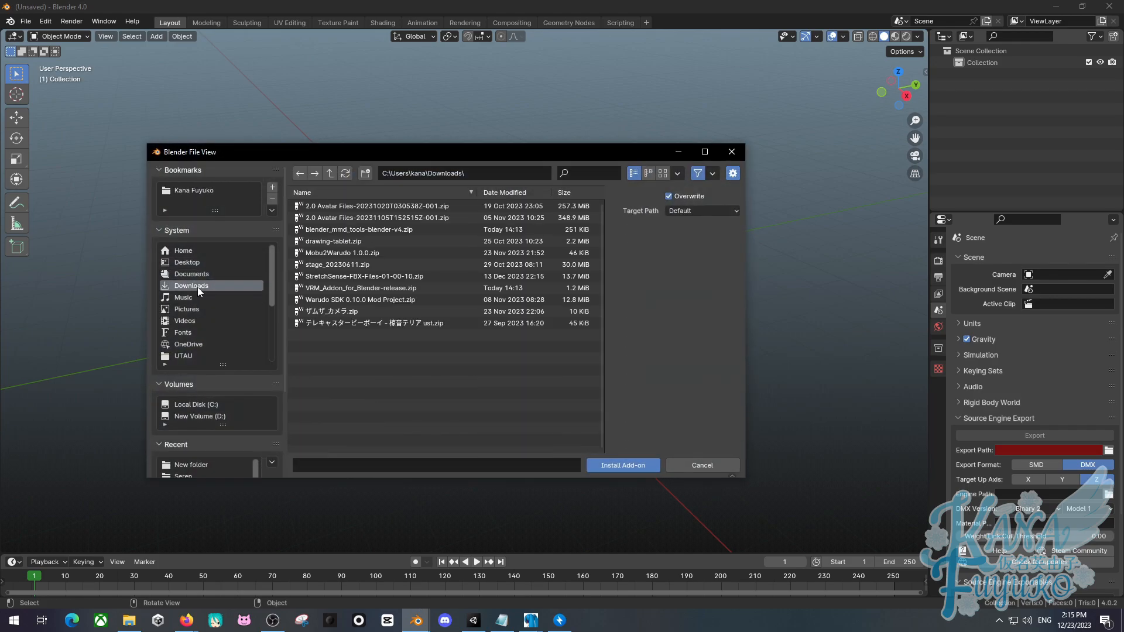
{"action": "left_click", "coordinate": [384, 230]}
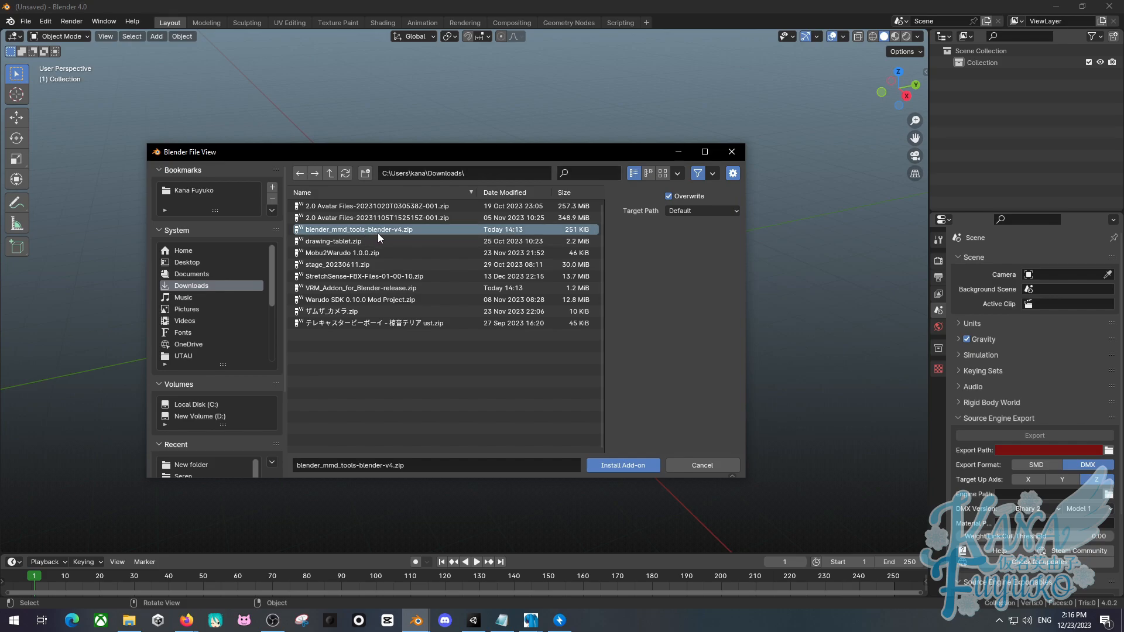
{"action": "left_click", "coordinate": [731, 152]}
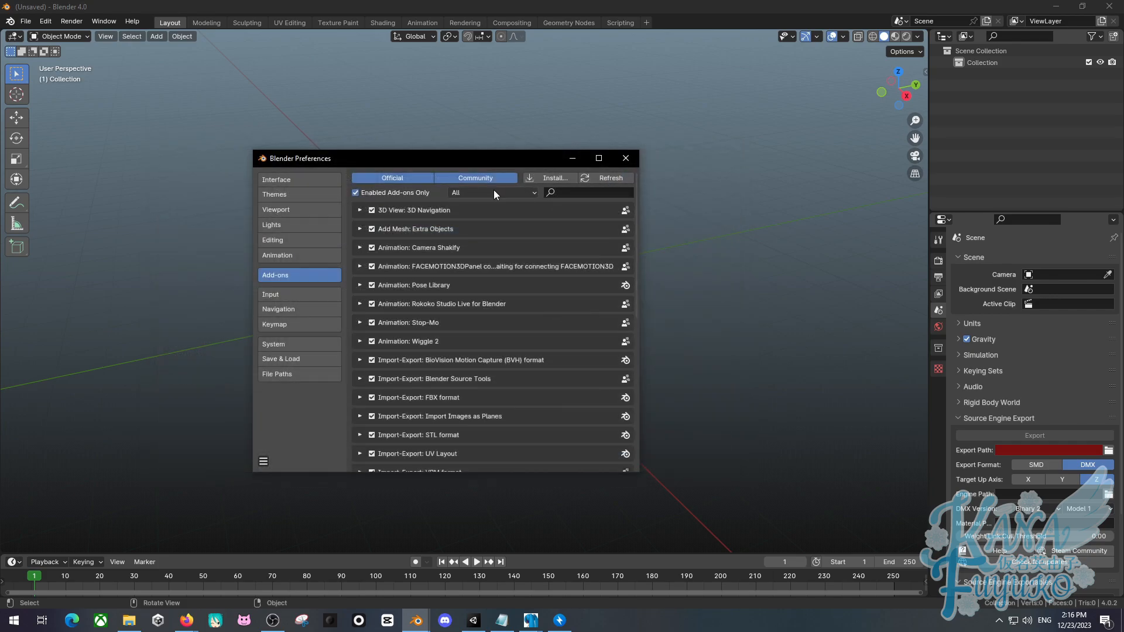
Choose VRM_Addon_for_Blender-release.zip for add-on installation, then dismiss the file browser and close the preferences.
{"action": "left_click_drag", "start_coordinate": [420, 159], "coordinate": [374, 117]}
{"action": "left_click", "coordinate": [44, 21]}
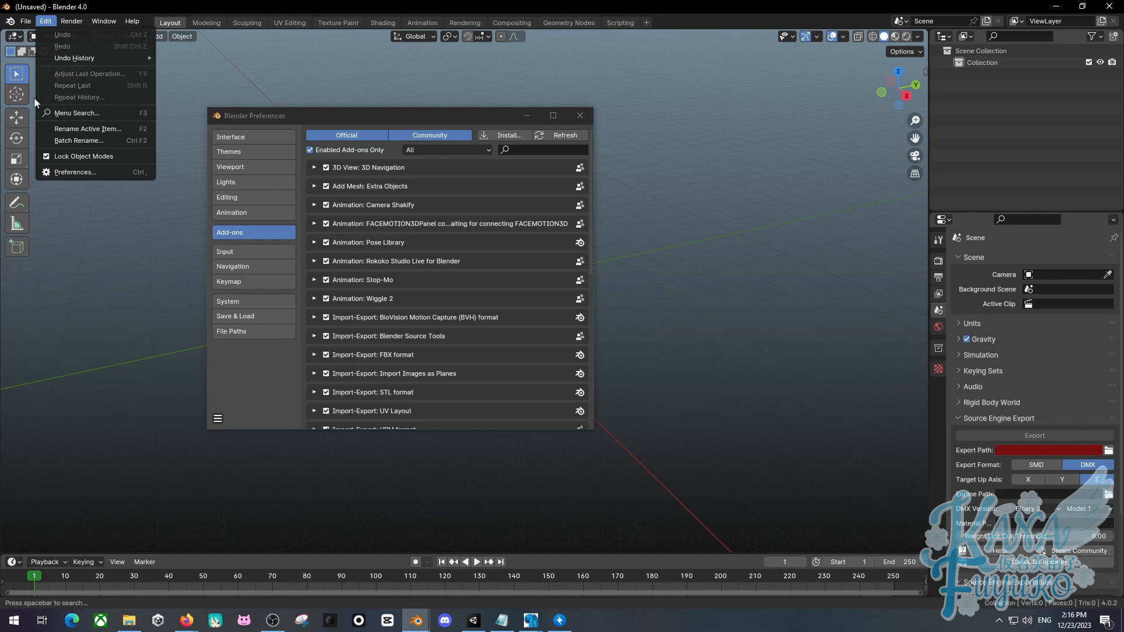
{"action": "left_click", "coordinate": [60, 170]}
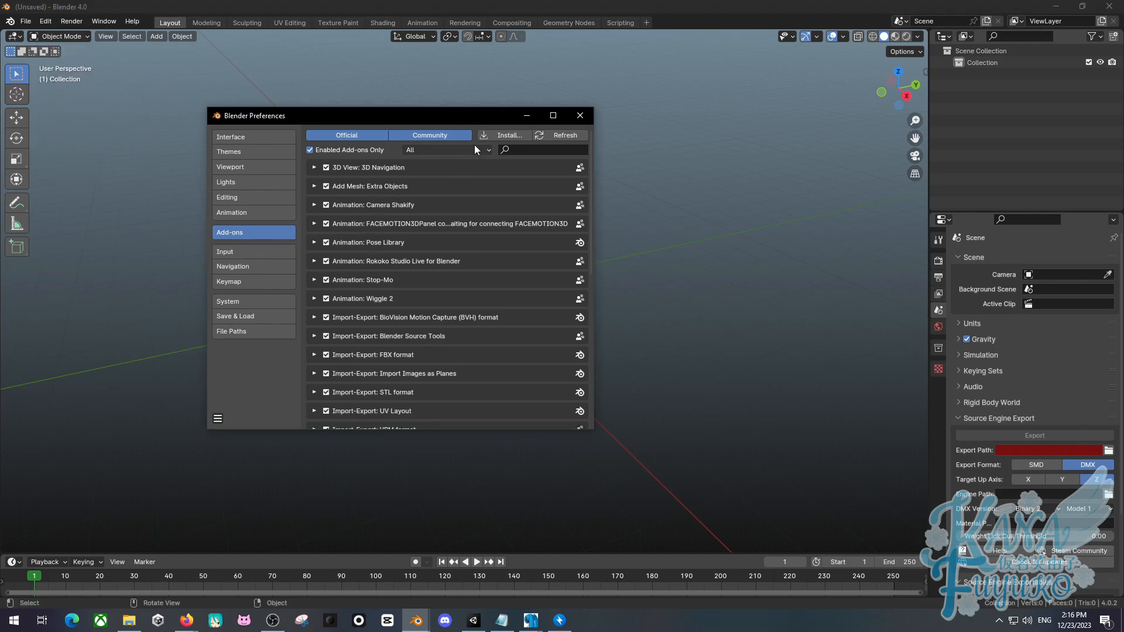
{"action": "left_click", "coordinate": [499, 135]}
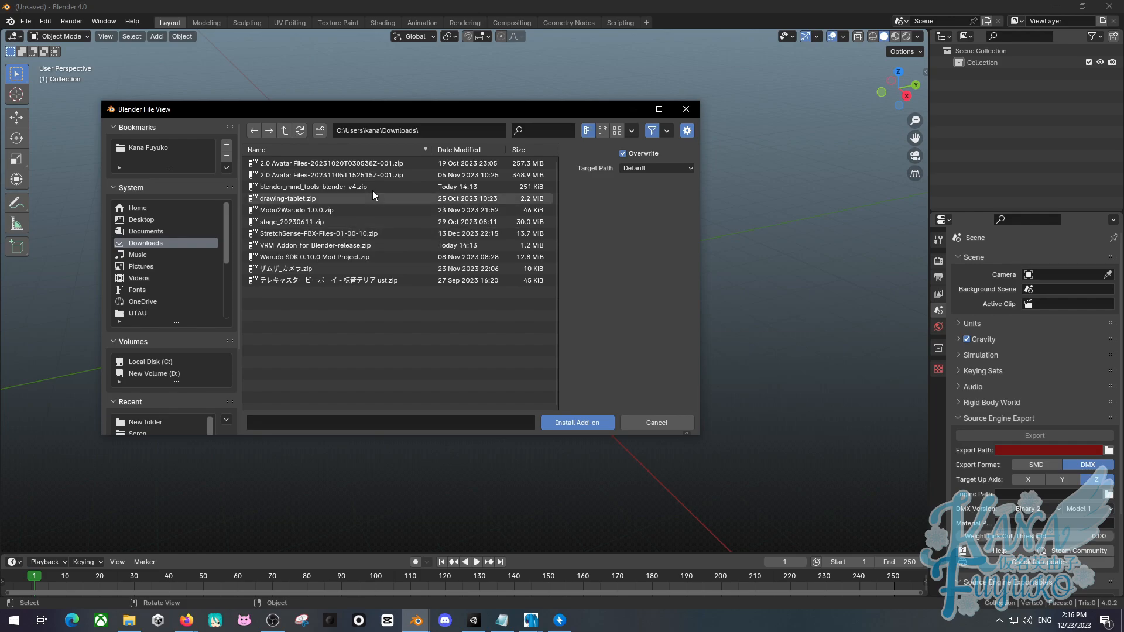
{"action": "left_click", "coordinate": [334, 245]}
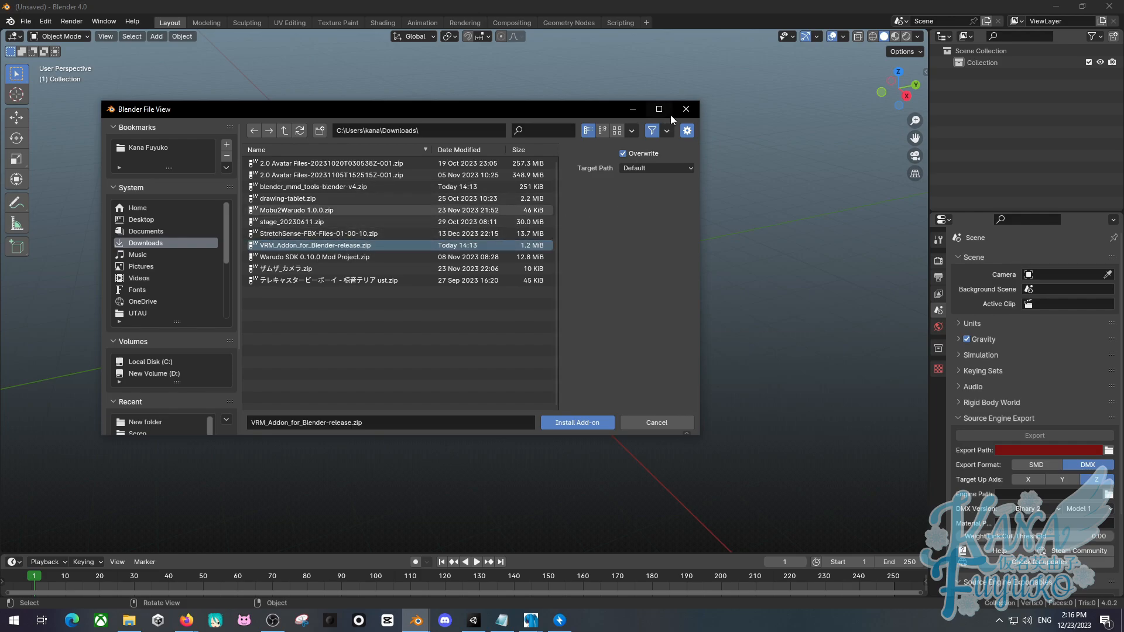
{"action": "left_click", "coordinate": [685, 109]}
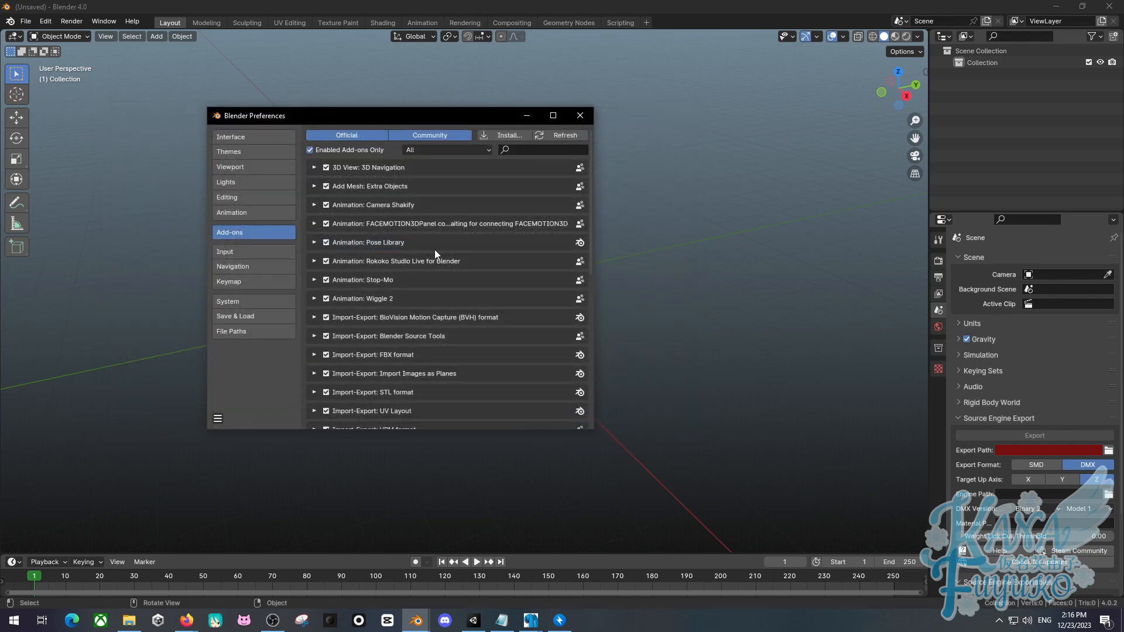
{"action": "left_click", "coordinate": [580, 116]}
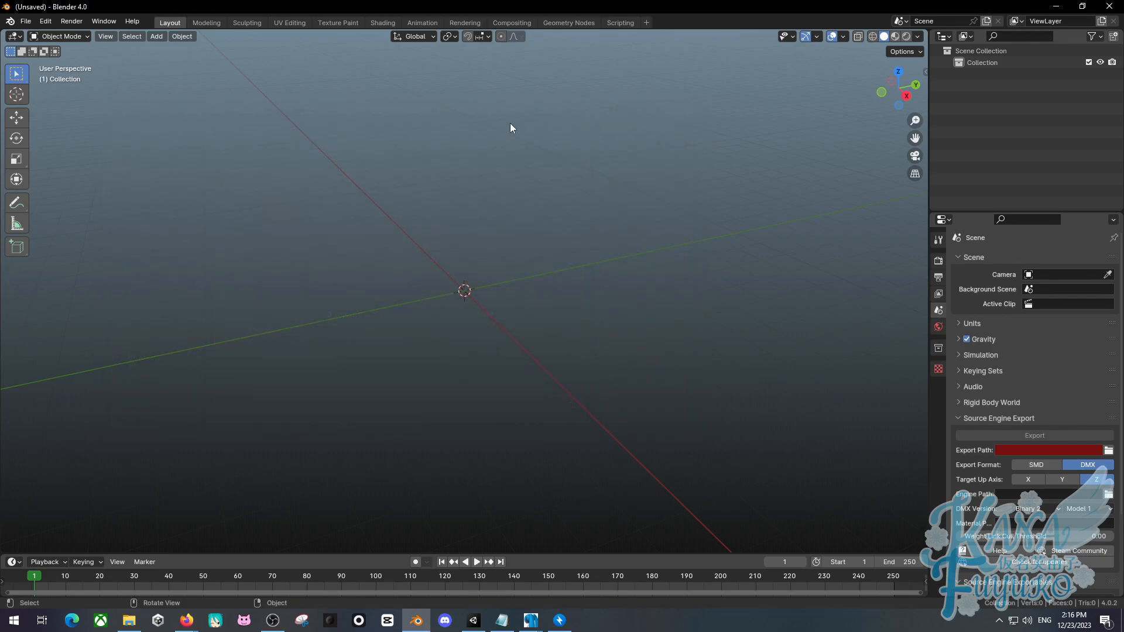
Check the import formats available for bringing models into the scene.
{"action": "left_click", "coordinate": [30, 23]}
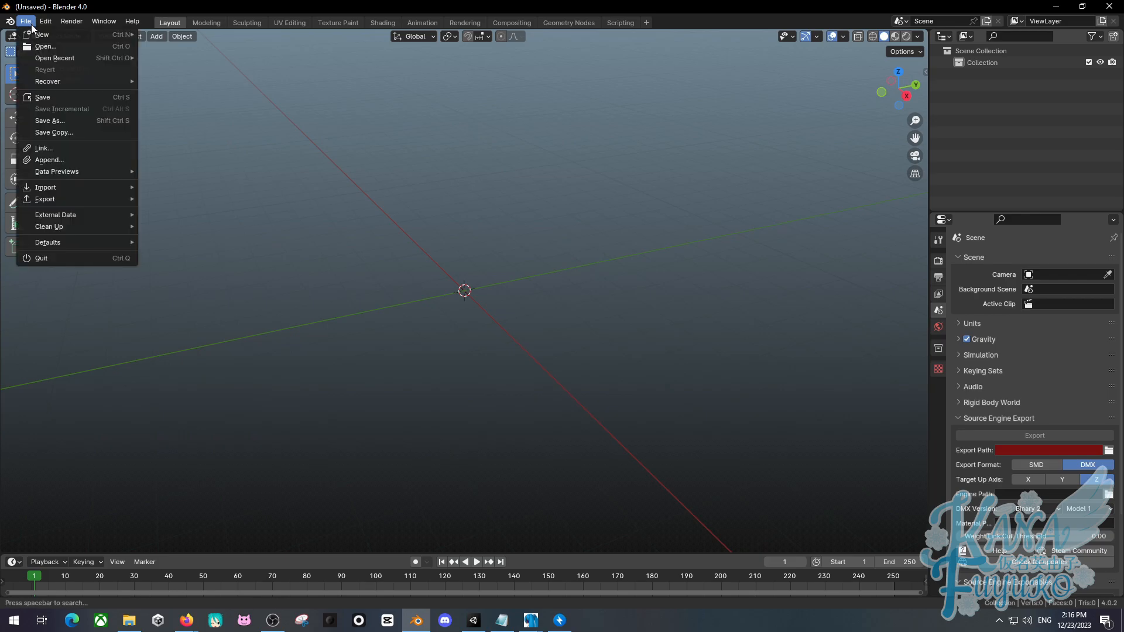
{"action": "mouse_move", "coordinate": [71, 189]}
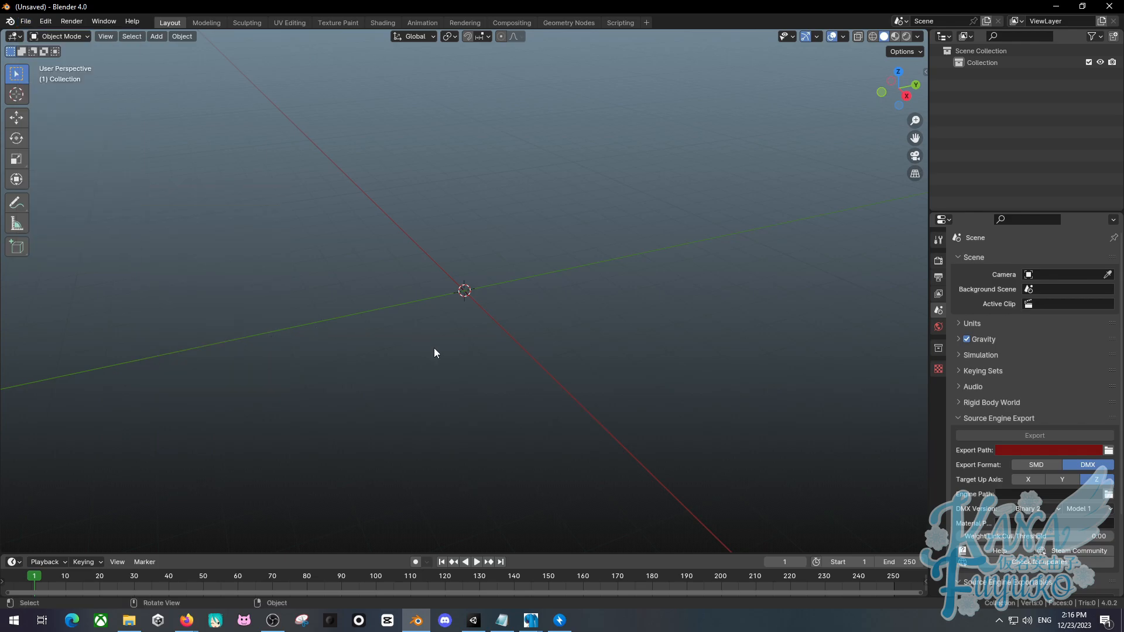
Try to enable Screencast Keys from the viewport sidebar, test it by orbiting the view, and hide the sidebar.
{"action": "key", "text": "n"}
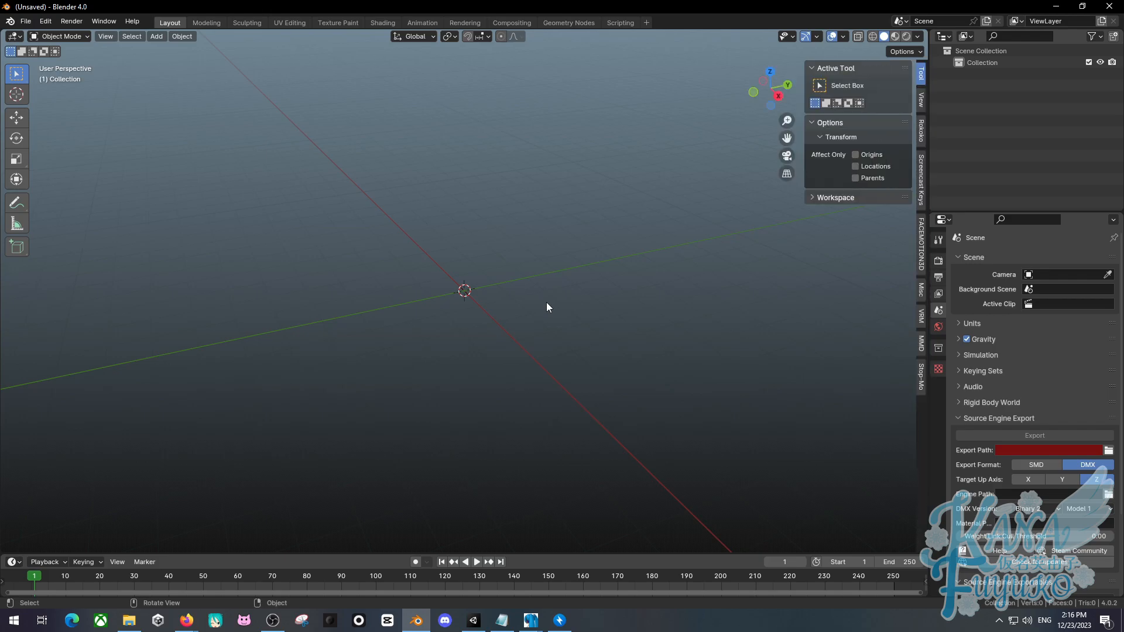
{"action": "left_click", "coordinate": [922, 189]}
{"action": "left_click", "coordinate": [820, 69]}
{"action": "middle_click_drag", "start_coordinate": [624, 160], "coordinate": [526, 210]}
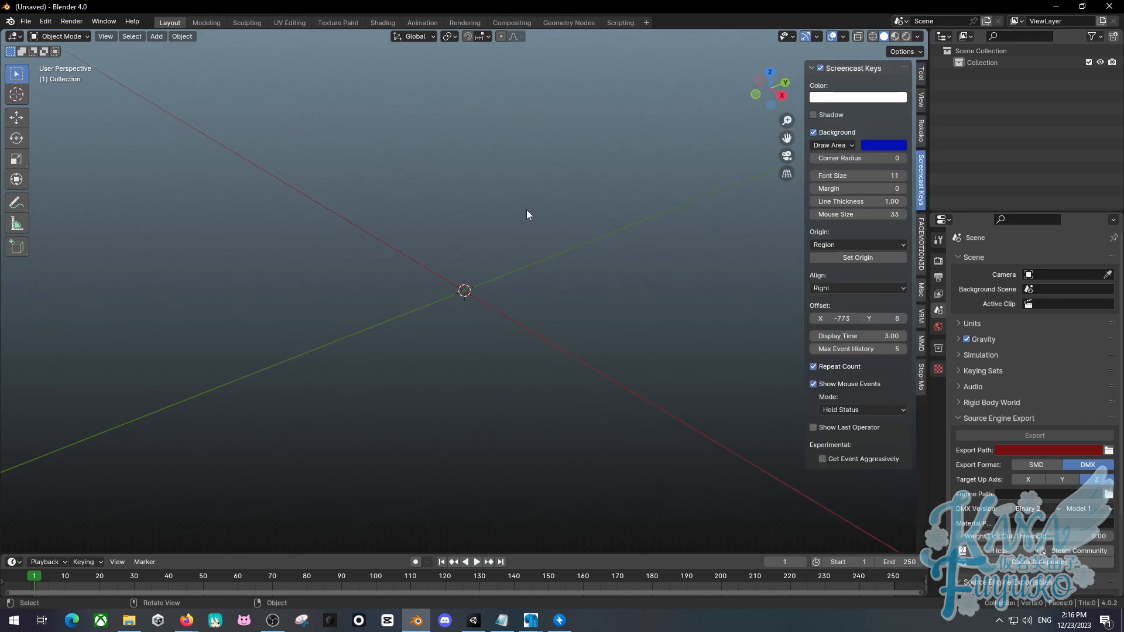
{"action": "key", "text": "n"}
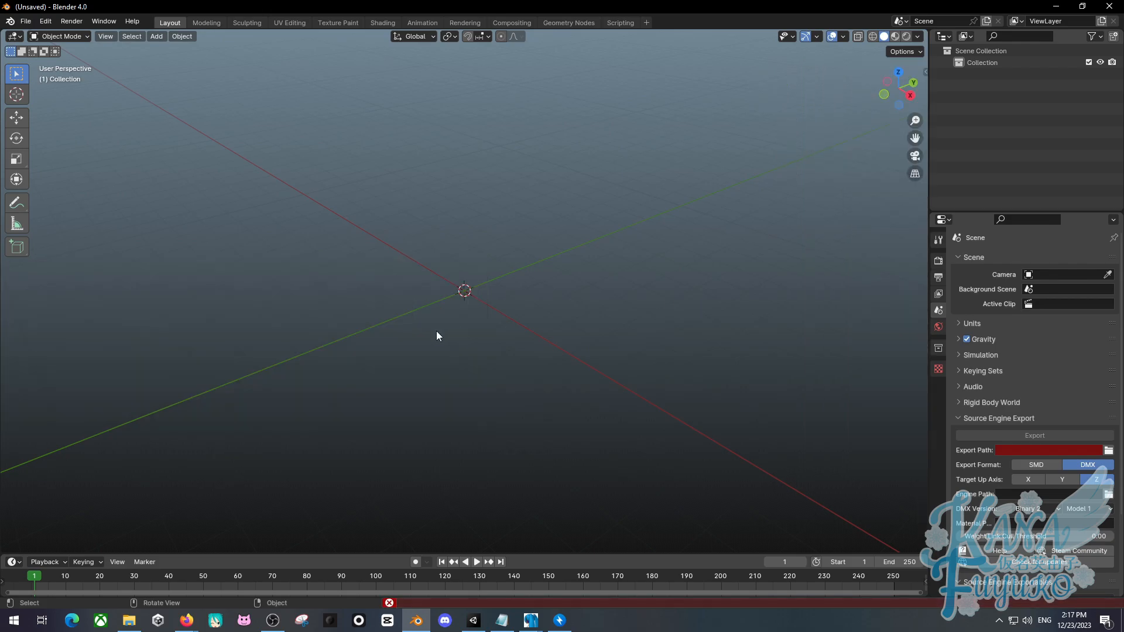
Show the viewport sidebar again and bring up the VRM add-on's operators.
{"action": "key", "text": "n"}
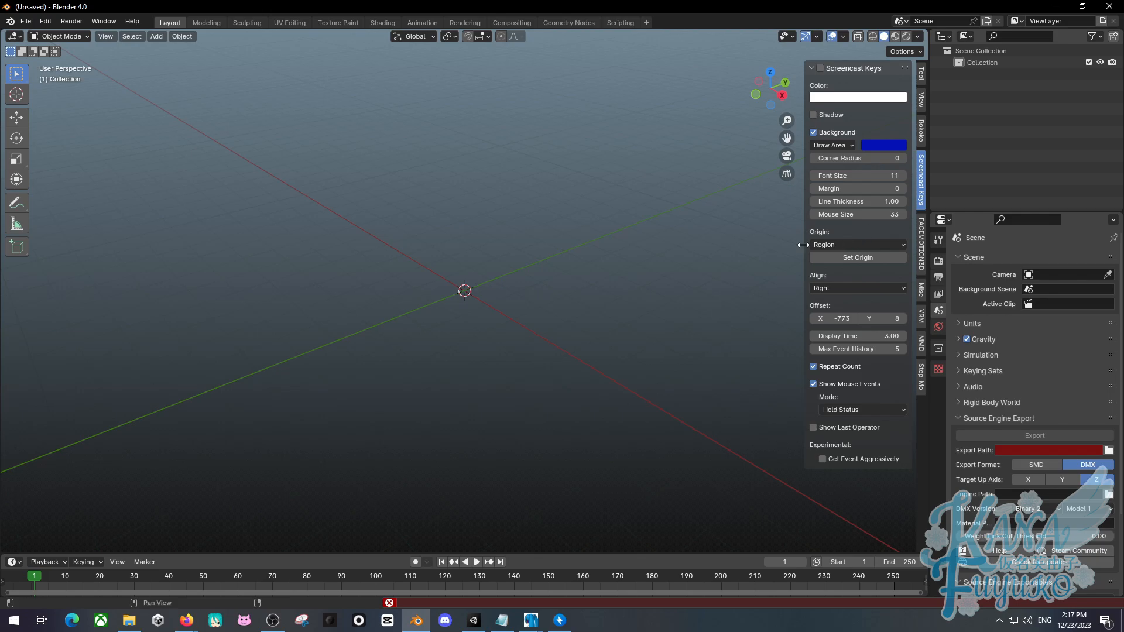
{"action": "left_click", "coordinate": [918, 246]}
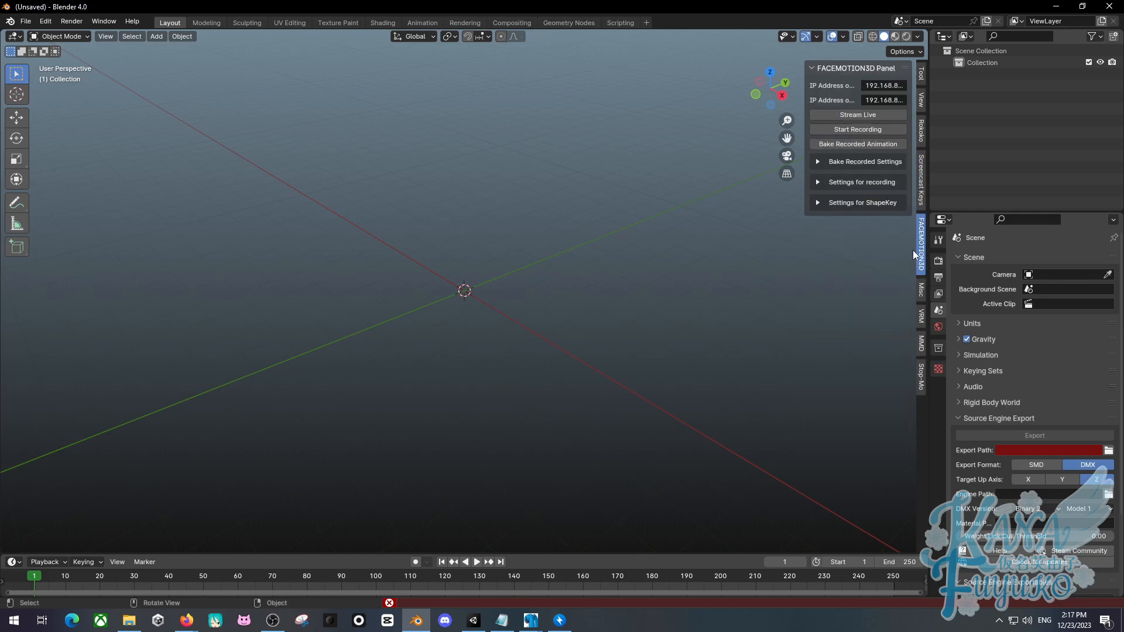
{"action": "left_click", "coordinate": [919, 315]}
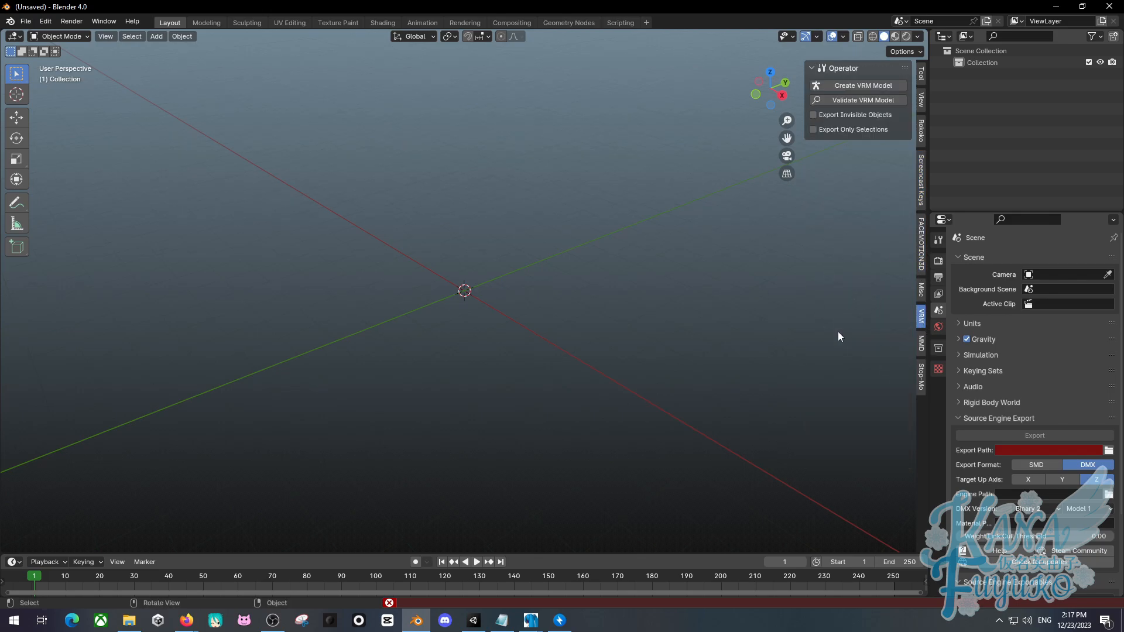
Bring up the MMD Tools options in the sidebar and widen it until the full labels are readable.
{"action": "left_click", "coordinate": [922, 345]}
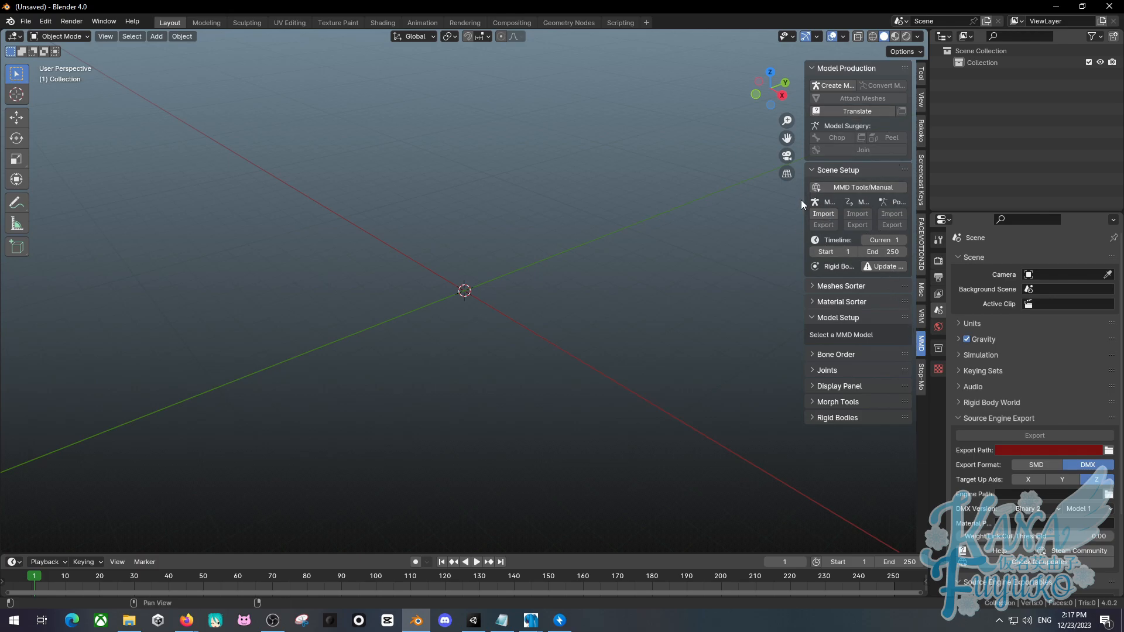
{"action": "left_click_drag", "start_coordinate": [803, 201], "coordinate": [628, 224]}
{"action": "left_click_drag", "start_coordinate": [621, 228], "coordinate": [553, 239]}
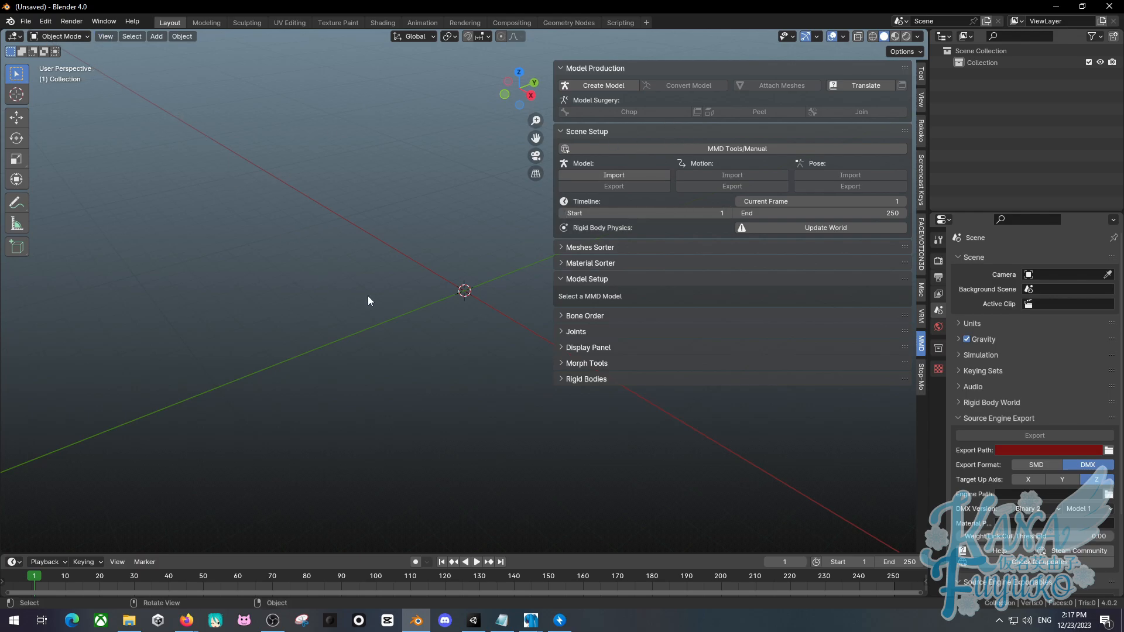
Hide the viewport sidebar.
{"action": "middle_click_drag", "start_coordinate": [368, 296], "coordinate": [384, 288]}
{"action": "key", "text": "n"}
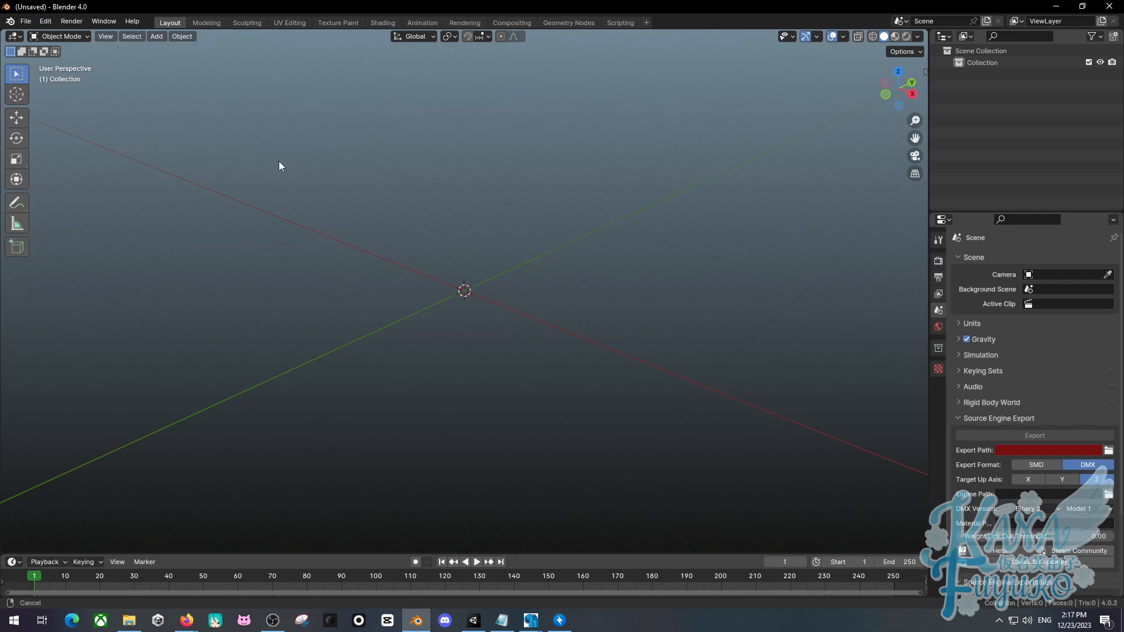
{"action": "middle_click_drag", "start_coordinate": [278, 160], "coordinate": [289, 169]}
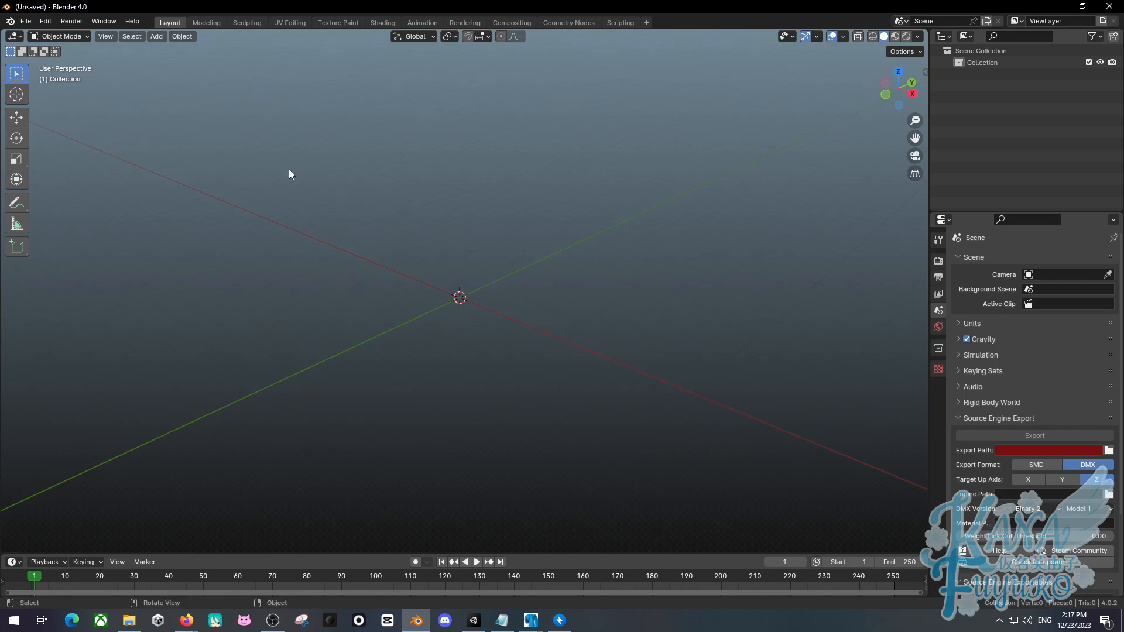
Import the VRM model Test.vrm from D:\New folder with the existing import options.
{"action": "left_click", "coordinate": [26, 22]}
{"action": "mouse_move", "coordinate": [76, 188]}
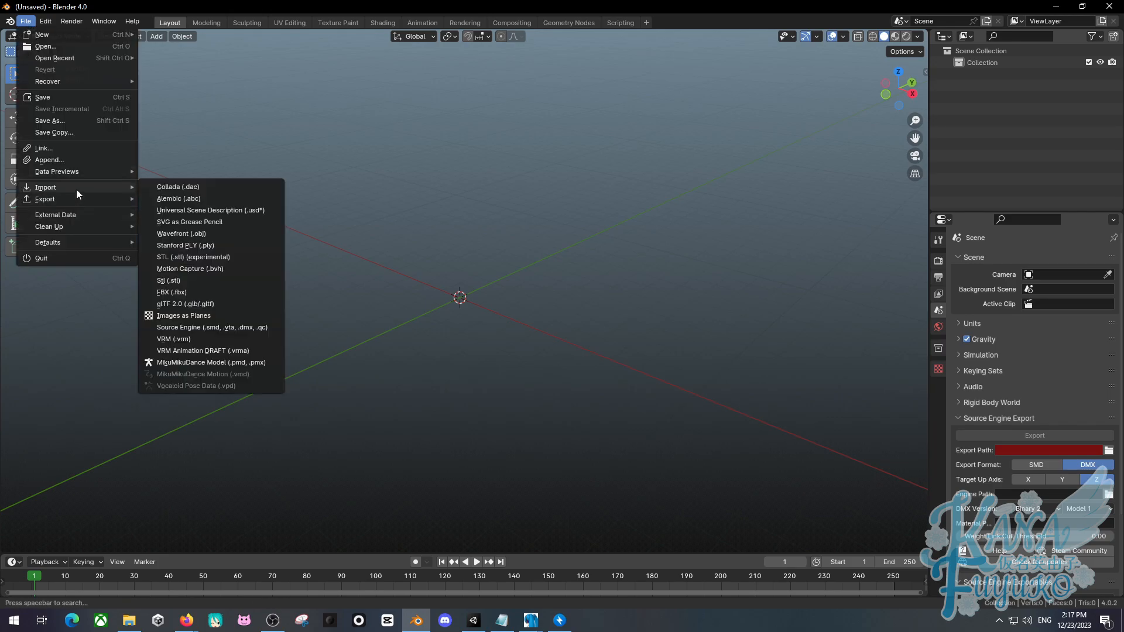
{"action": "left_click", "coordinate": [194, 339]}
{"action": "scroll", "coordinate": [358, 426], "scroll_direction": "down", "scroll_amount": 1}
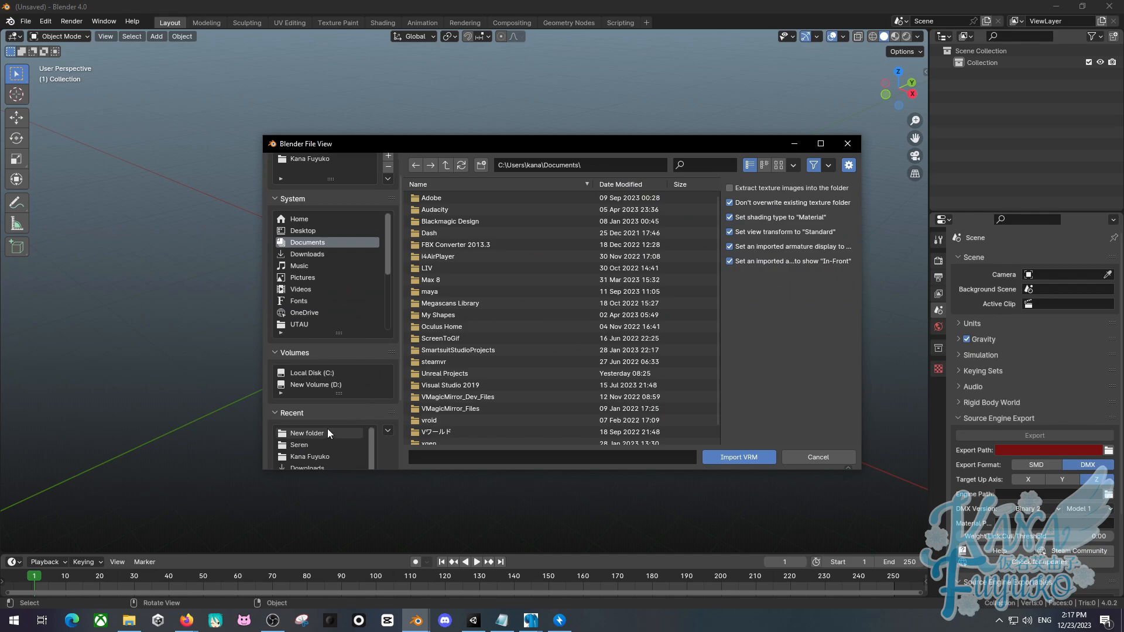
{"action": "left_click", "coordinate": [324, 434]}
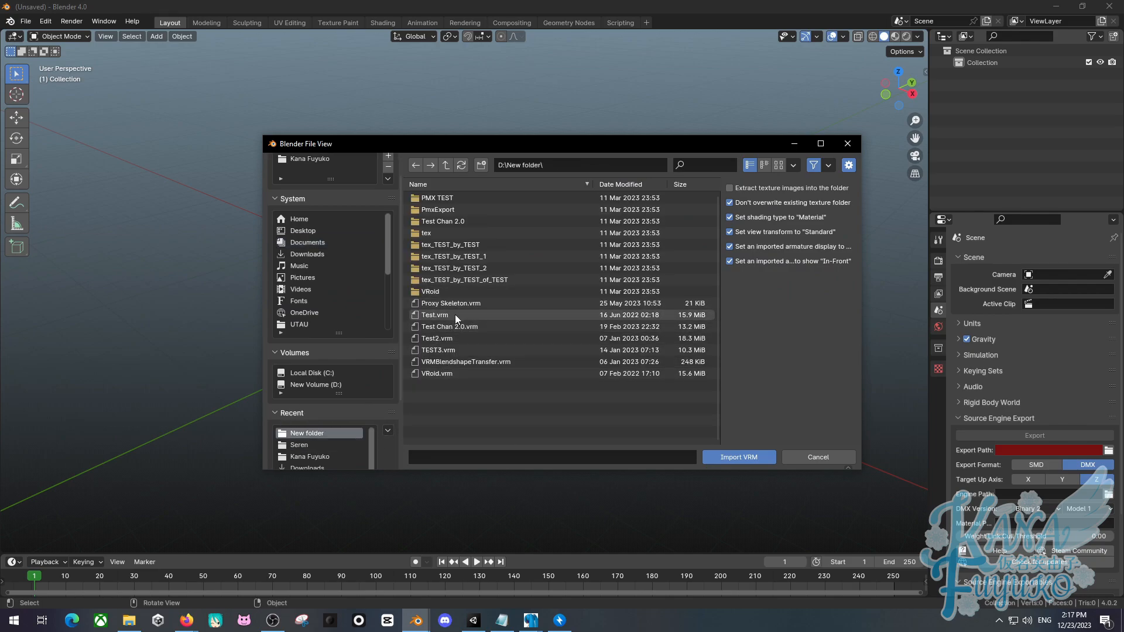
{"action": "left_click", "coordinate": [437, 316]}
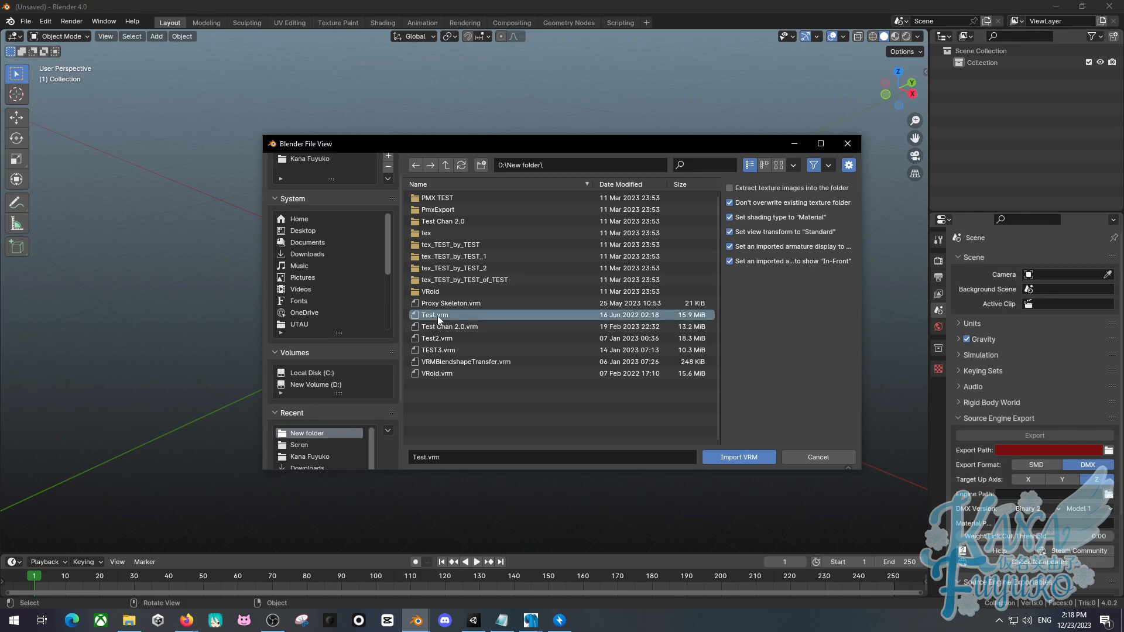
{"action": "double_click", "coordinate": [437, 315]}
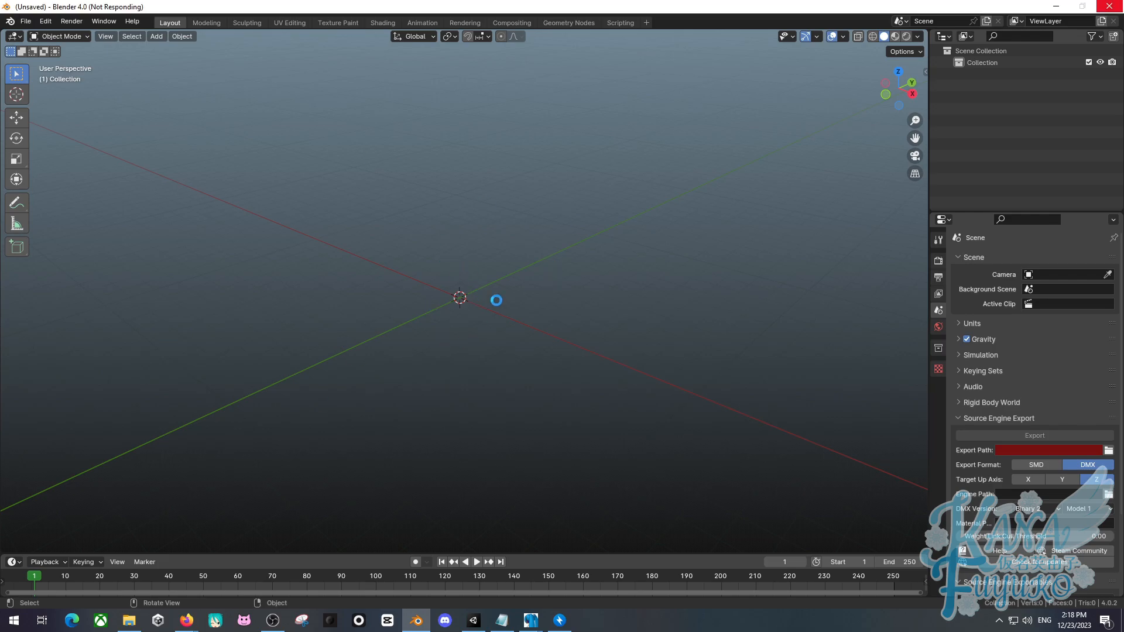
{"action": "left_click", "coordinate": [273, 620]}
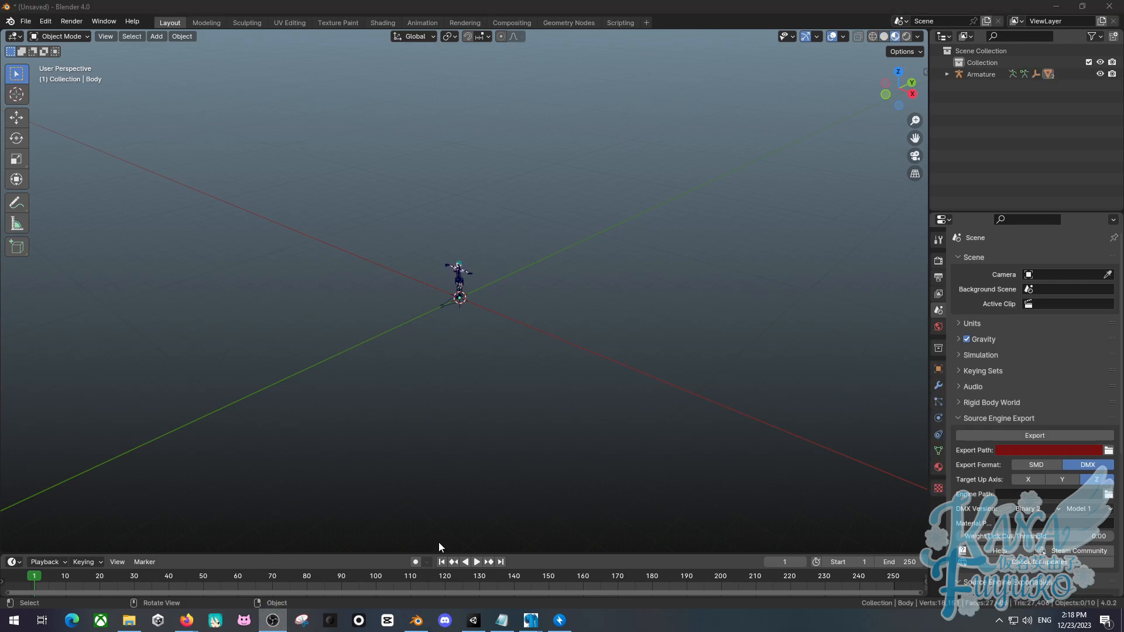
{"action": "left_click", "coordinate": [418, 623]}
Examine the imported character and its bones from the front, both full-length and close up.
{"action": "scroll", "coordinate": [403, 261], "scroll_direction": "up", "scroll_amount": 10}
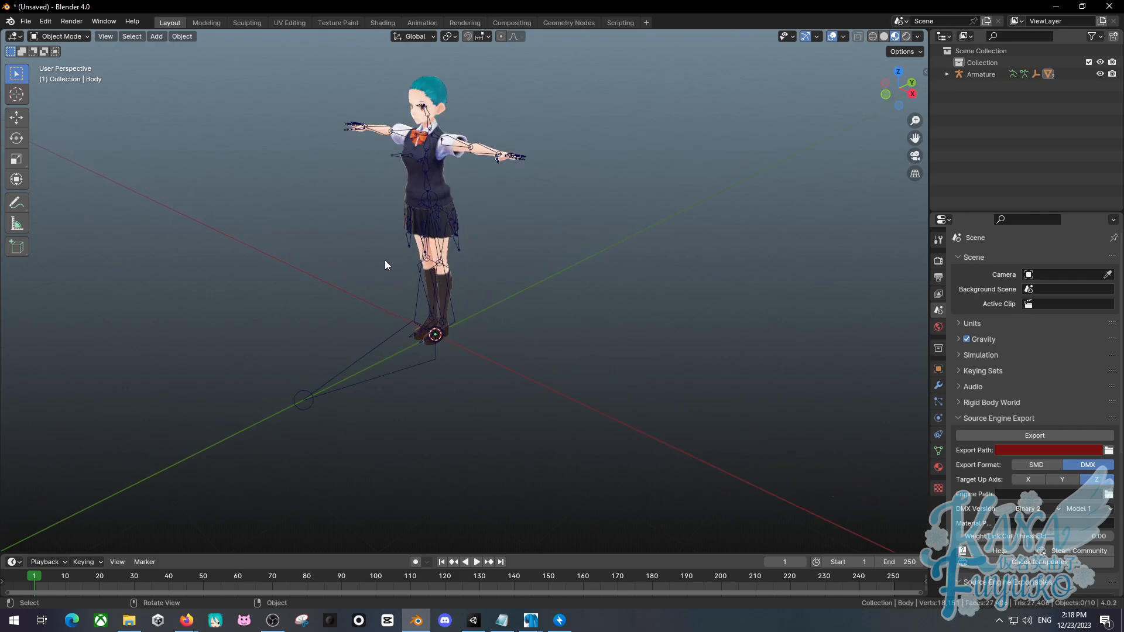
{"action": "middle_click_drag", "start_coordinate": [384, 260], "coordinate": [450, 315]}
{"action": "scroll", "coordinate": [424, 315], "scroll_direction": "up", "scroll_amount": 7}
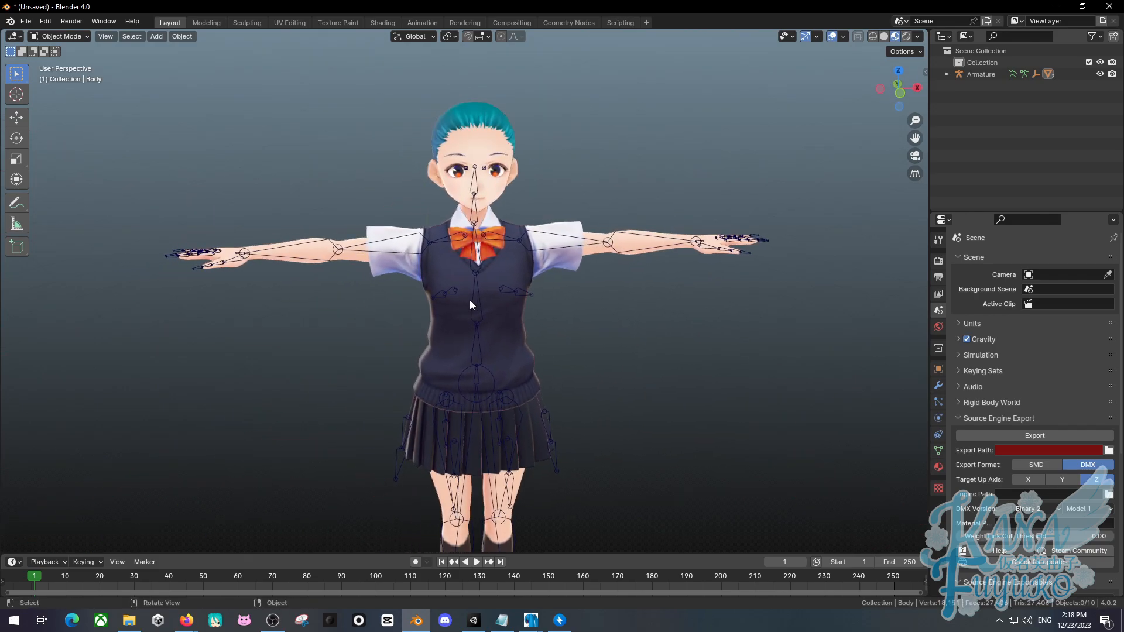
{"action": "scroll", "coordinate": [442, 322], "scroll_direction": "down", "scroll_amount": 7}
{"action": "scroll", "coordinate": [421, 312], "scroll_direction": "up", "scroll_amount": 3}
{"action": "scroll", "coordinate": [415, 294], "scroll_direction": "down", "scroll_amount": 3}
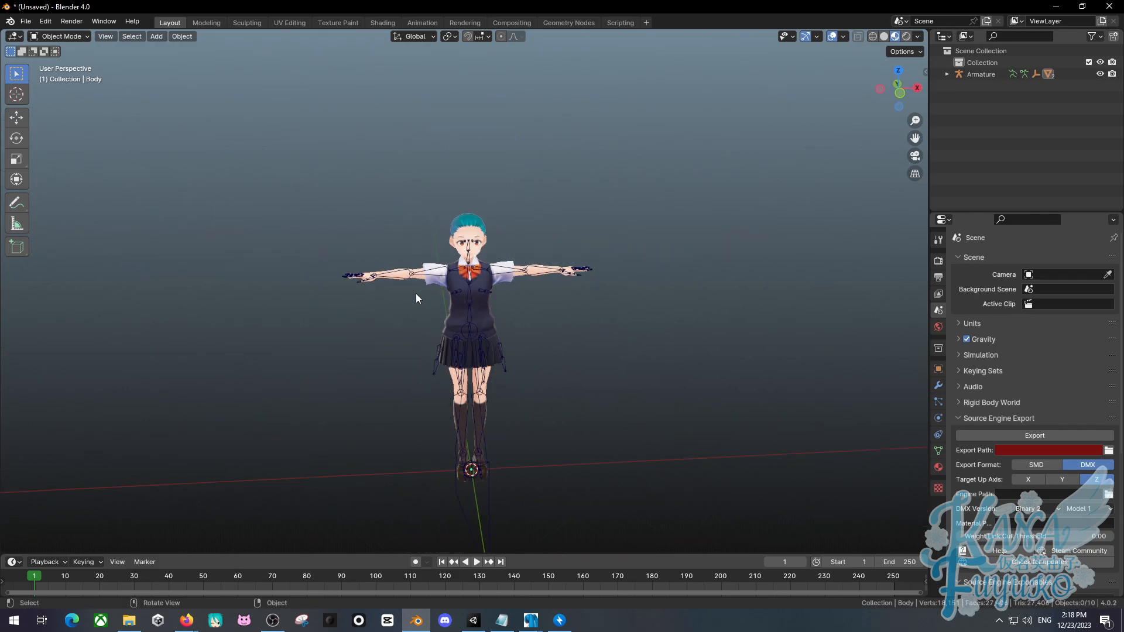
{"action": "scroll", "coordinate": [424, 287], "scroll_direction": "up", "scroll_amount": 6}
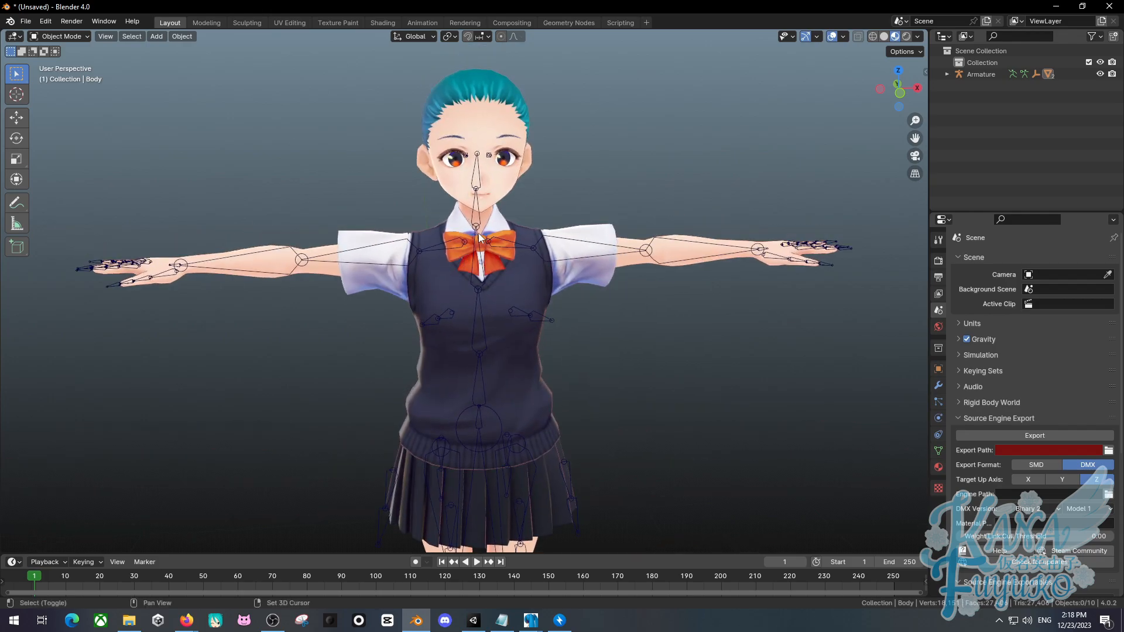
{"action": "middle_click_drag", "start_coordinate": [479, 233], "coordinate": [507, 301], "text": "shift"}
{"action": "scroll", "coordinate": [410, 276], "scroll_direction": "down", "scroll_amount": 5}
{"action": "scroll", "coordinate": [502, 229], "scroll_direction": "up", "scroll_amount": 3}
{"action": "scroll", "coordinate": [395, 258], "scroll_direction": "down", "scroll_amount": 3}
{"action": "scroll", "coordinate": [518, 301], "scroll_direction": "up", "scroll_amount": 3}
{"action": "middle_click_drag", "start_coordinate": [442, 328], "coordinate": [469, 296], "text": "shift"}
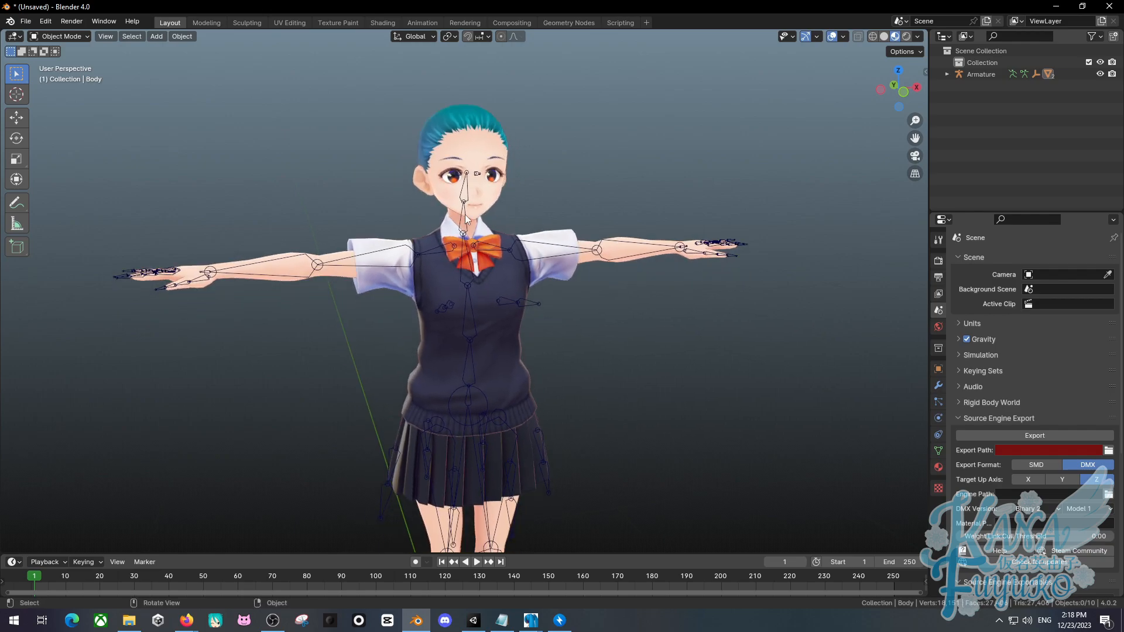
Deselect the model, widen the Outliner area to about half the window, and expand the Armature hierarchy.
{"action": "left_click", "coordinate": [464, 215]}
{"action": "left_click", "coordinate": [486, 149]}
{"action": "left_click", "coordinate": [541, 197]}
{"action": "left_click_drag", "start_coordinate": [930, 157], "coordinate": [550, 117]}
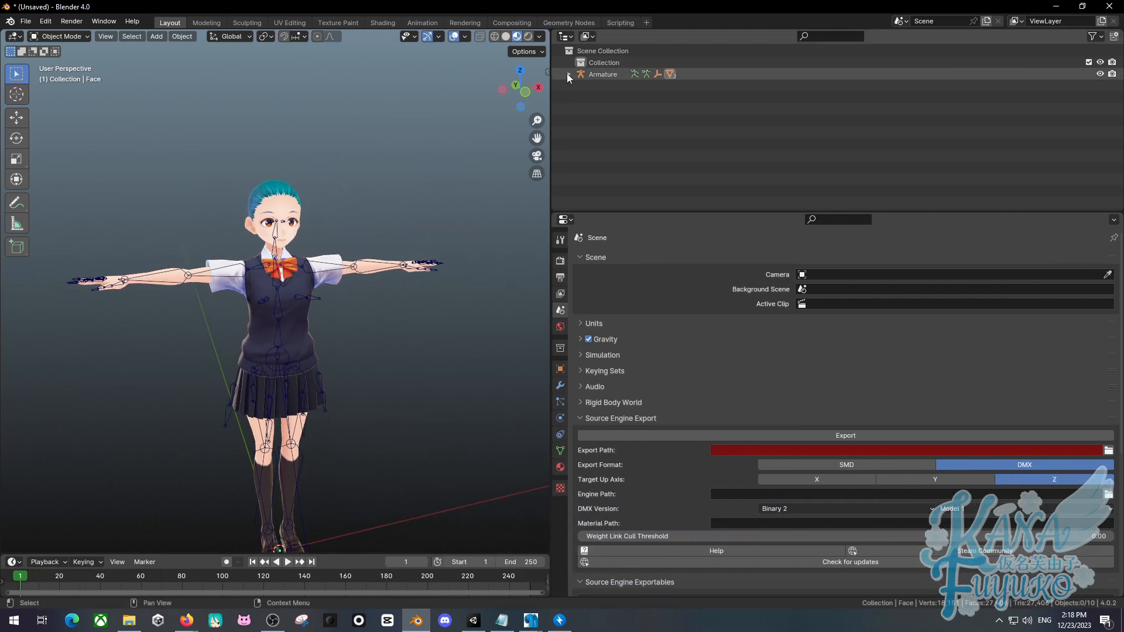
{"action": "left_click", "coordinate": [567, 74]}
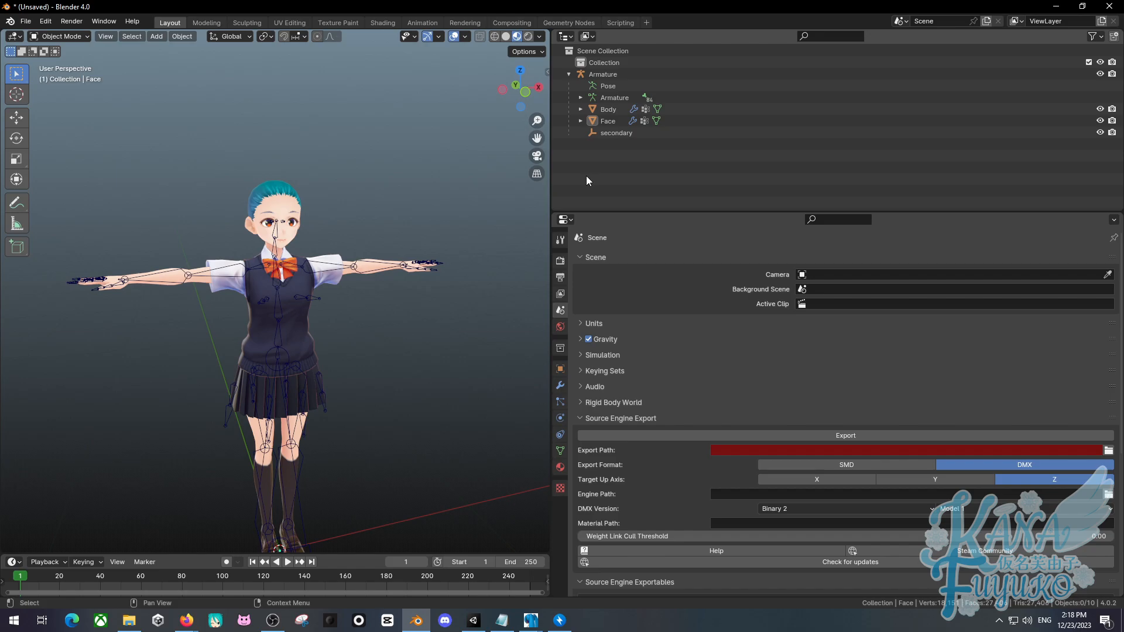
Delete the secondary empty under the Armature, undo the deletion, and delete it again.
{"action": "left_click", "coordinate": [607, 133]}
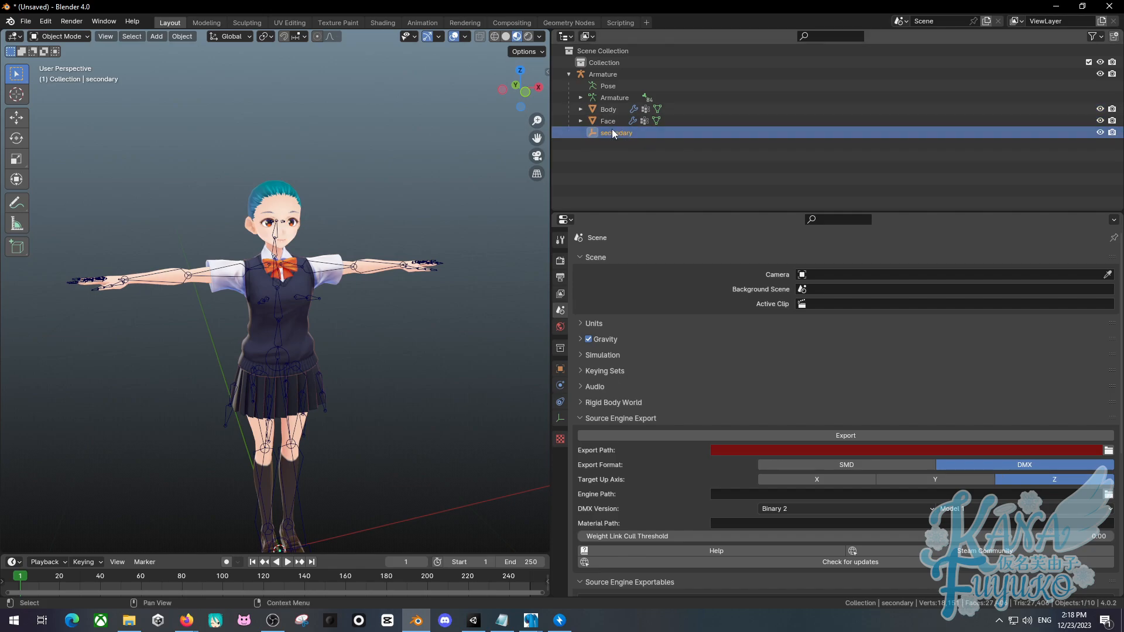
{"action": "key", "text": "x"}
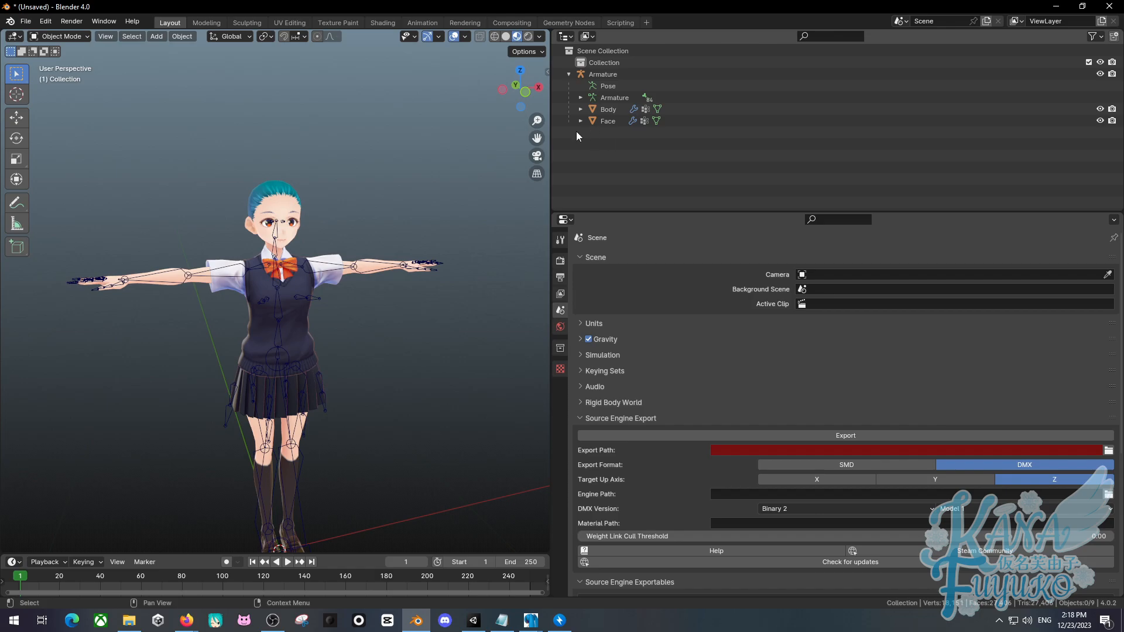
{"action": "key", "text": "ctrl+z"}
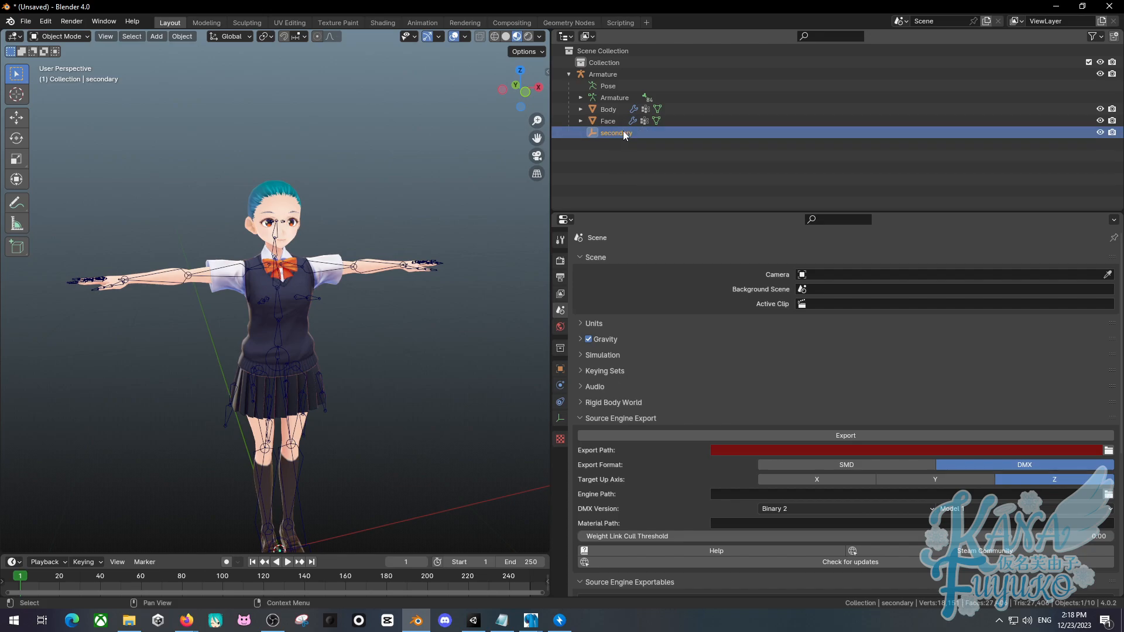
{"action": "key", "text": "Delete"}
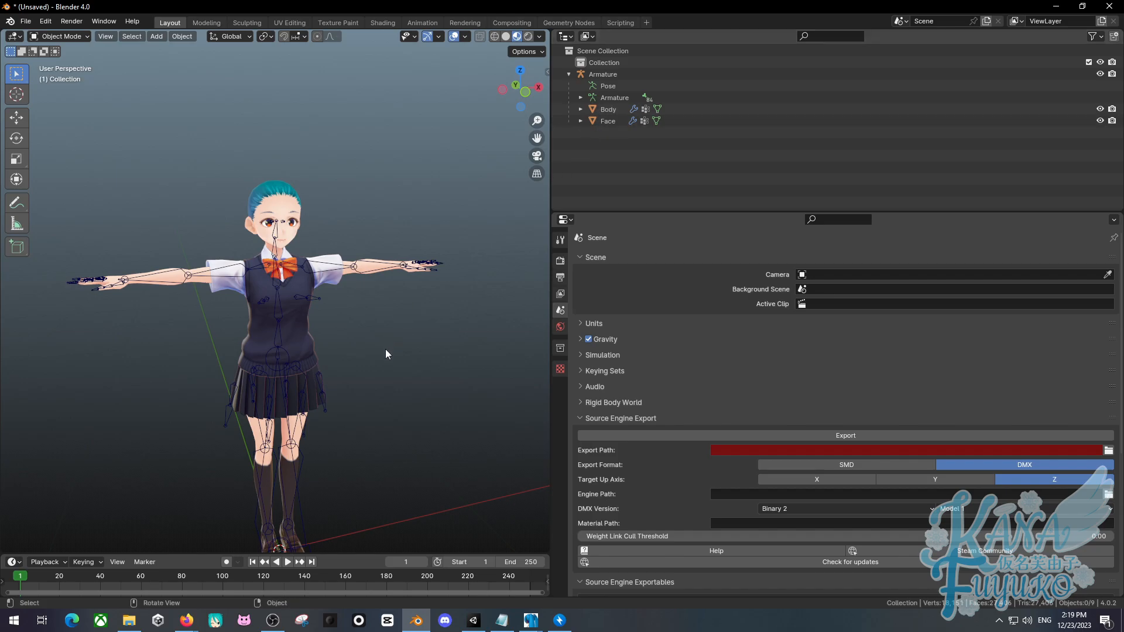
{"action": "middle_click_drag", "start_coordinate": [385, 349], "coordinate": [396, 323]}
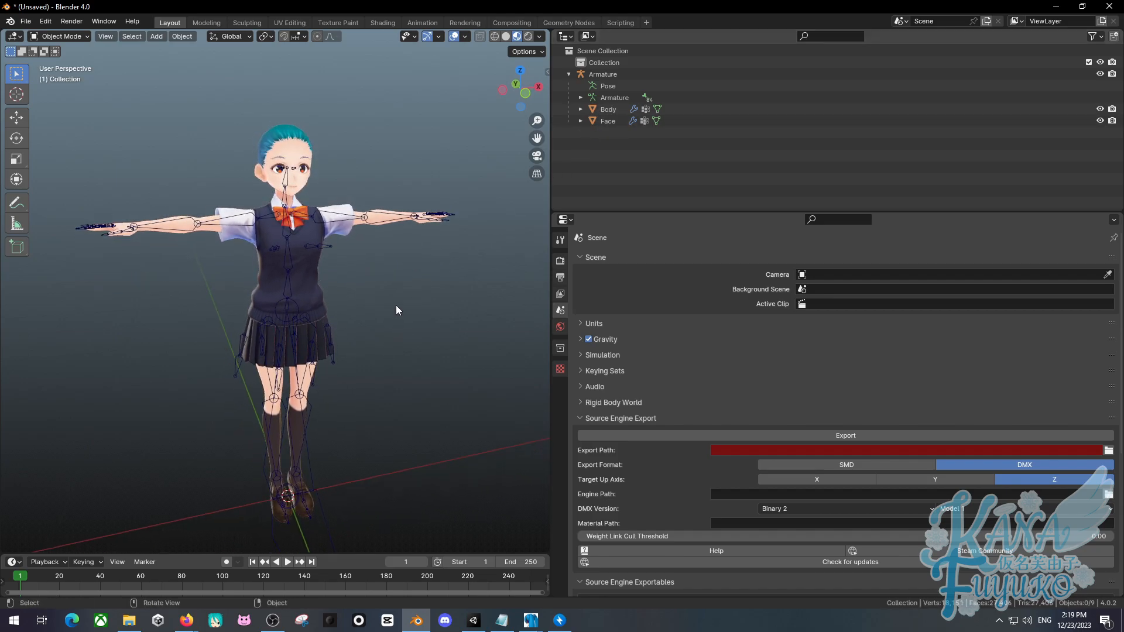
Try rotating the armature's right upper arm bone in Pose Mode, cancel the rotation, and return to Object Mode.
{"action": "left_click", "coordinate": [596, 80]}
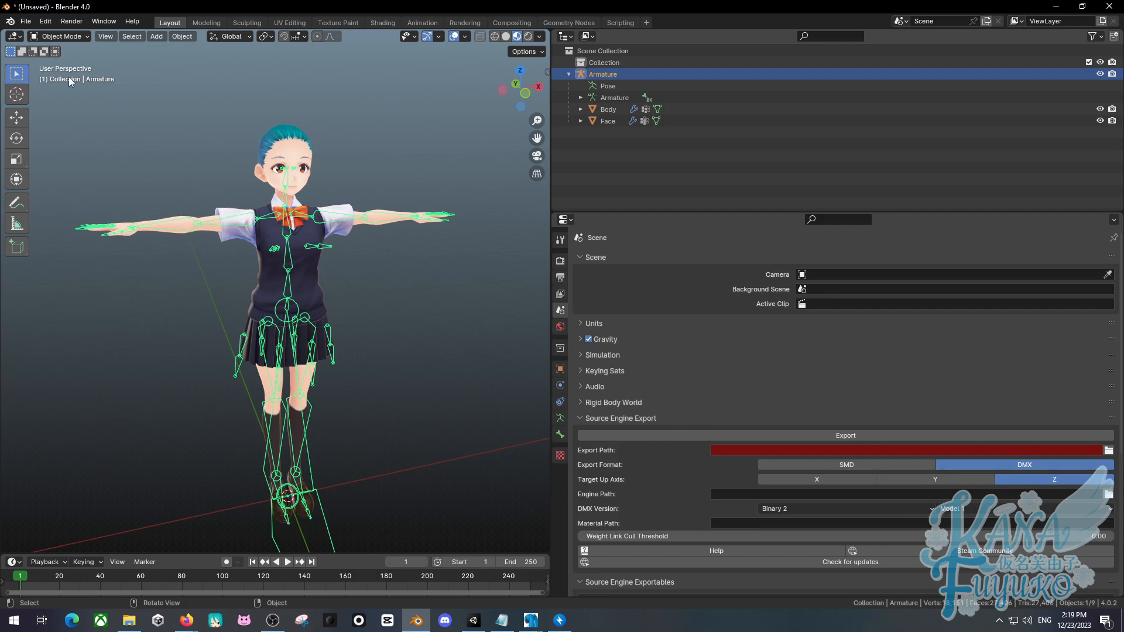
{"action": "key", "text": "ctrl+Tab"}
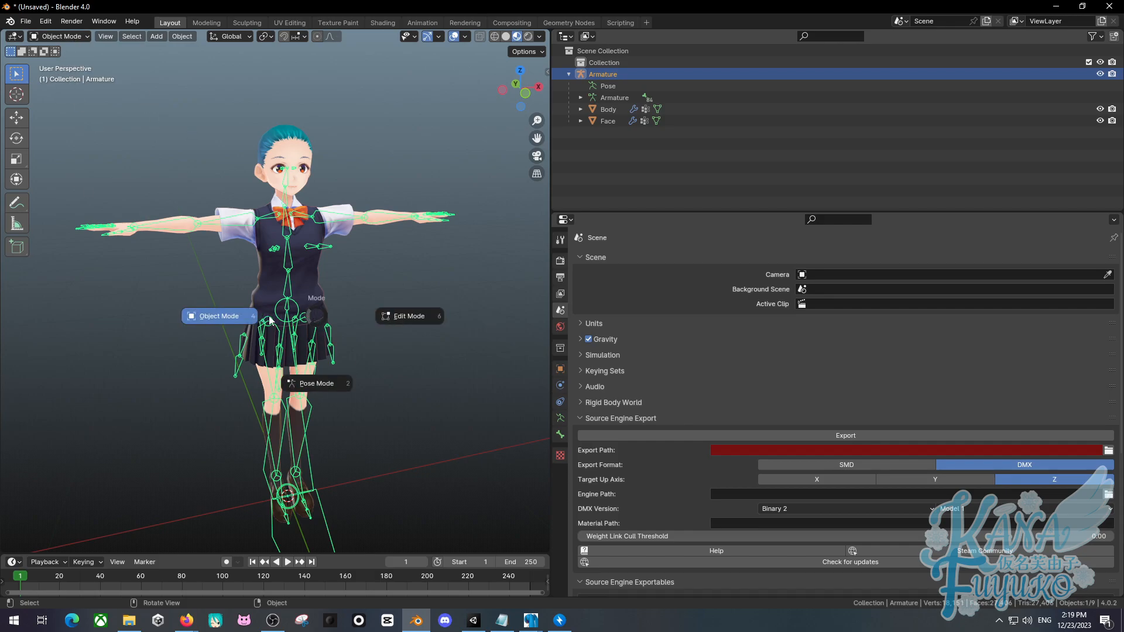
{"action": "left_click", "coordinate": [317, 384]}
{"action": "left_click", "coordinate": [240, 221]}
{"action": "key", "text": "r"}
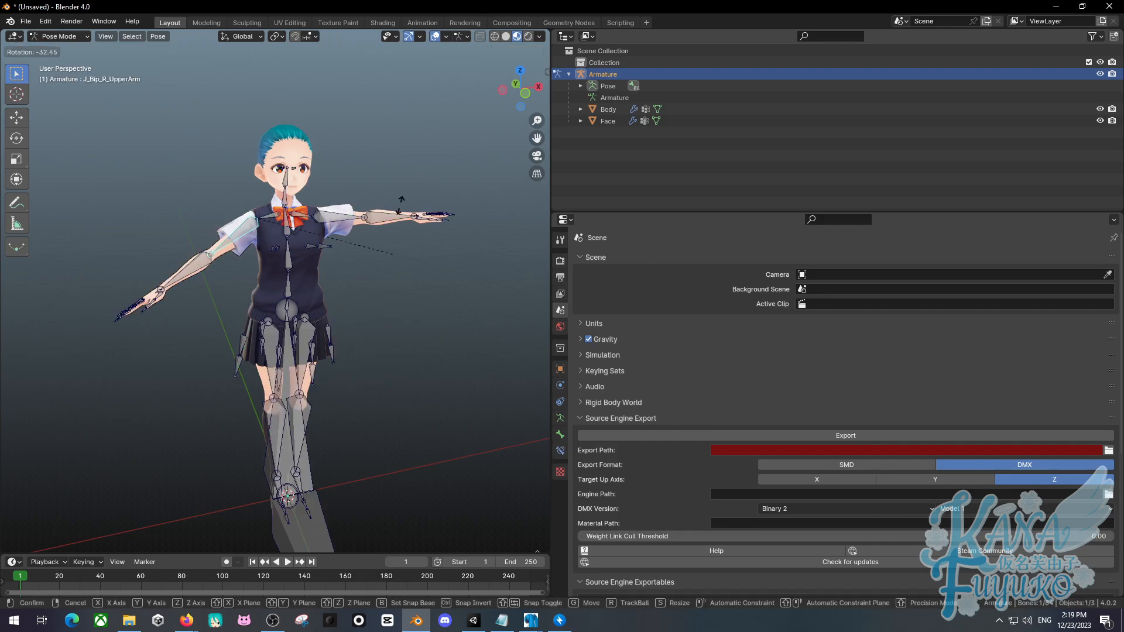
{"action": "key", "text": "Escape"}
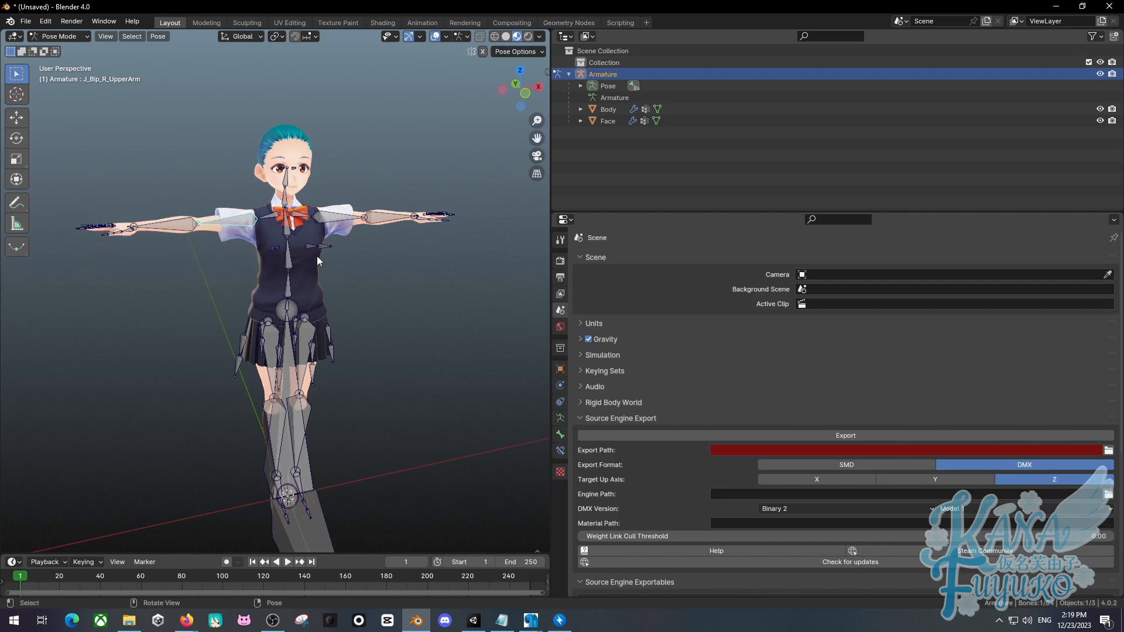
{"action": "key", "text": "r"}
{"action": "key", "text": "Escape"}
{"action": "key", "text": "ctrl+Tab"}
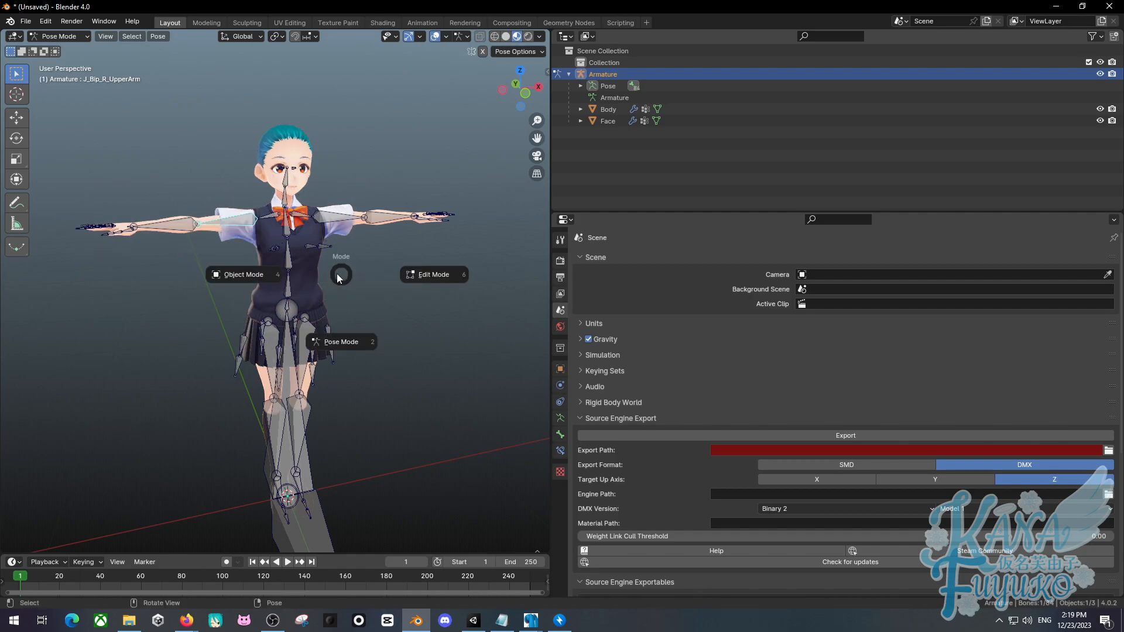
{"action": "left_click", "coordinate": [282, 274]}
Check the Tab for Pie Menu option in the Keymap preferences and close the preferences.
{"action": "key", "text": "ctrl+Tab"}
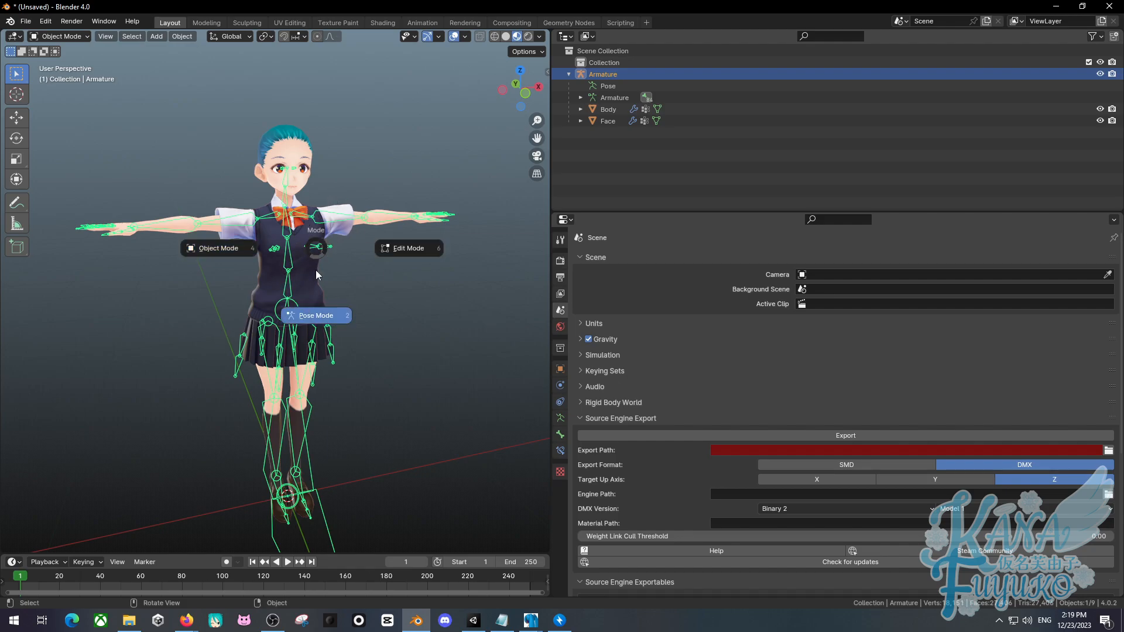
{"action": "key", "text": "Escape"}
{"action": "left_click", "coordinate": [46, 21]}
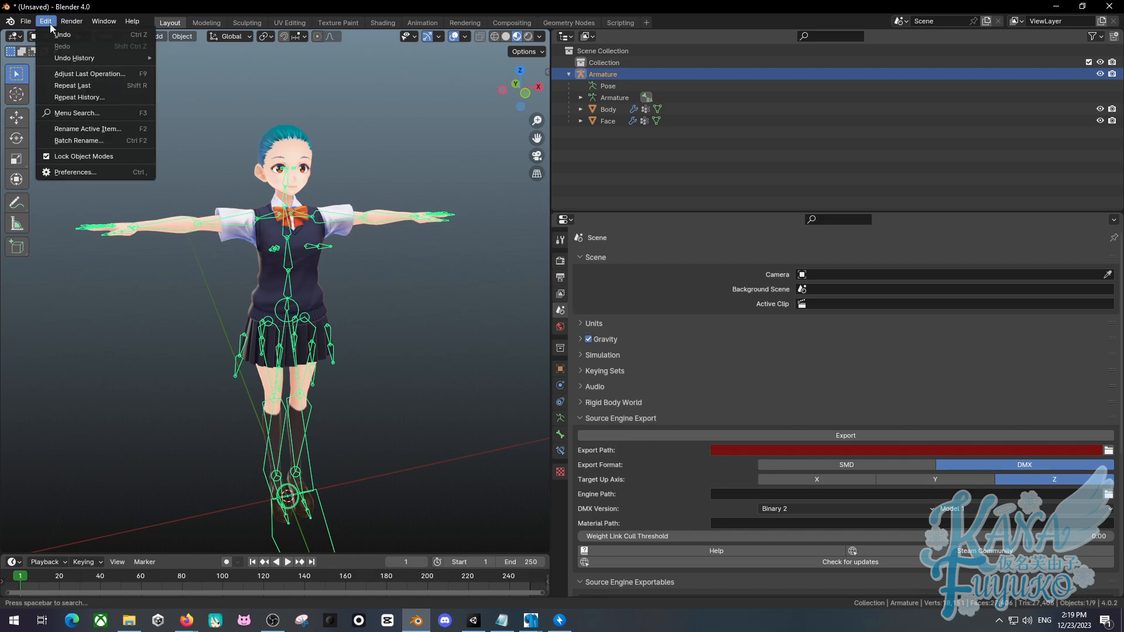
{"action": "left_click", "coordinate": [83, 170]}
{"action": "left_click", "coordinate": [82, 173]}
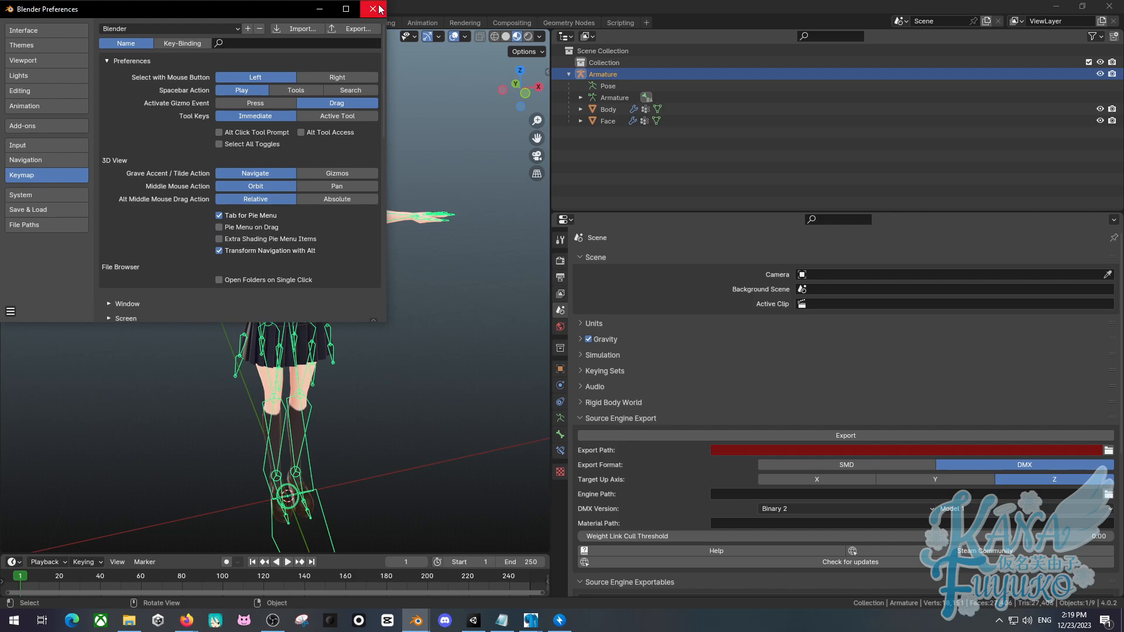
{"action": "left_click_drag", "start_coordinate": [296, 11], "coordinate": [293, 75]}
{"action": "left_click", "coordinate": [376, 63]}
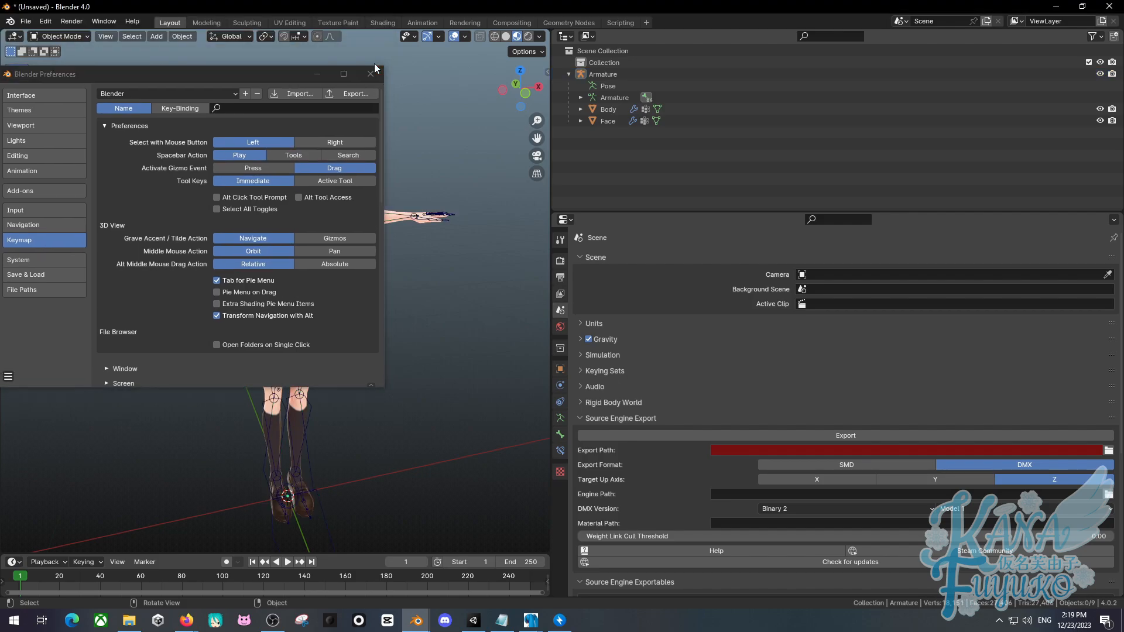
{"action": "left_click", "coordinate": [371, 73]}
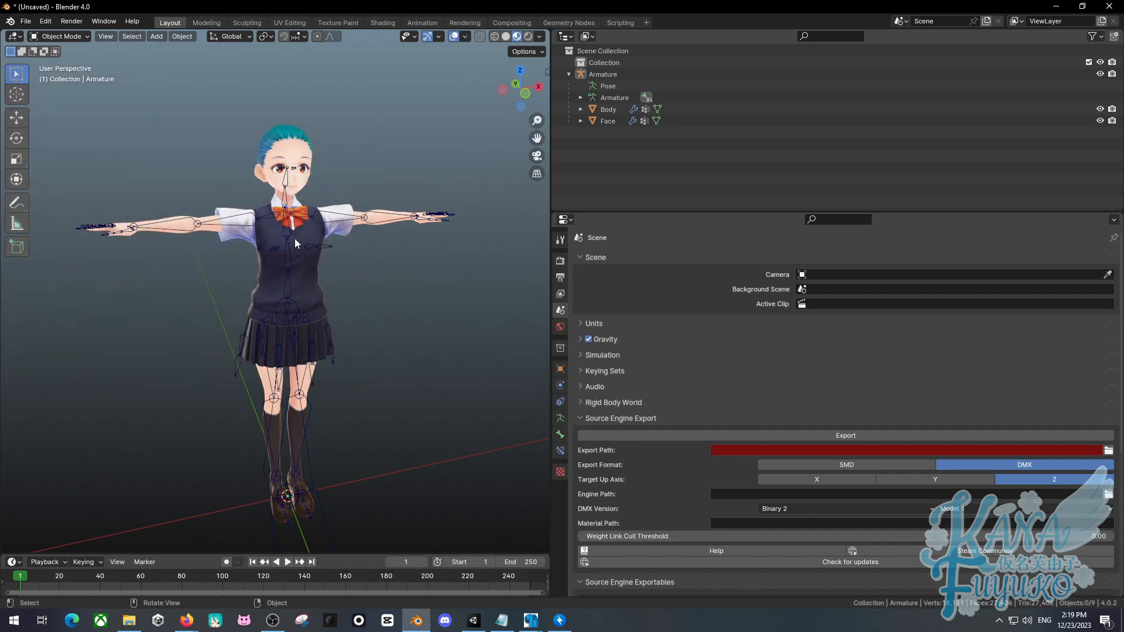
Try toggling the Body mesh into Edit Mode and back to Object Mode, and clear the selection.
{"action": "key", "text": "Tab"}
{"action": "key", "text": "Tab"}
{"action": "left_click", "coordinate": [310, 223]}
{"action": "key", "text": "Tab"}
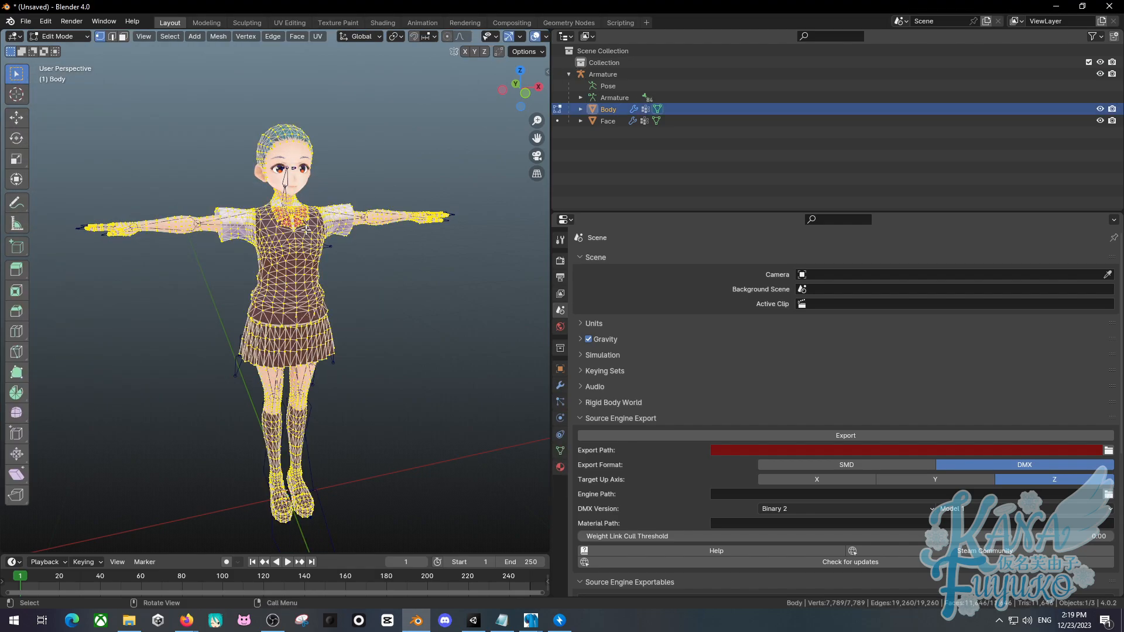
{"action": "key", "text": "Tab"}
{"action": "left_click", "coordinate": [329, 283]}
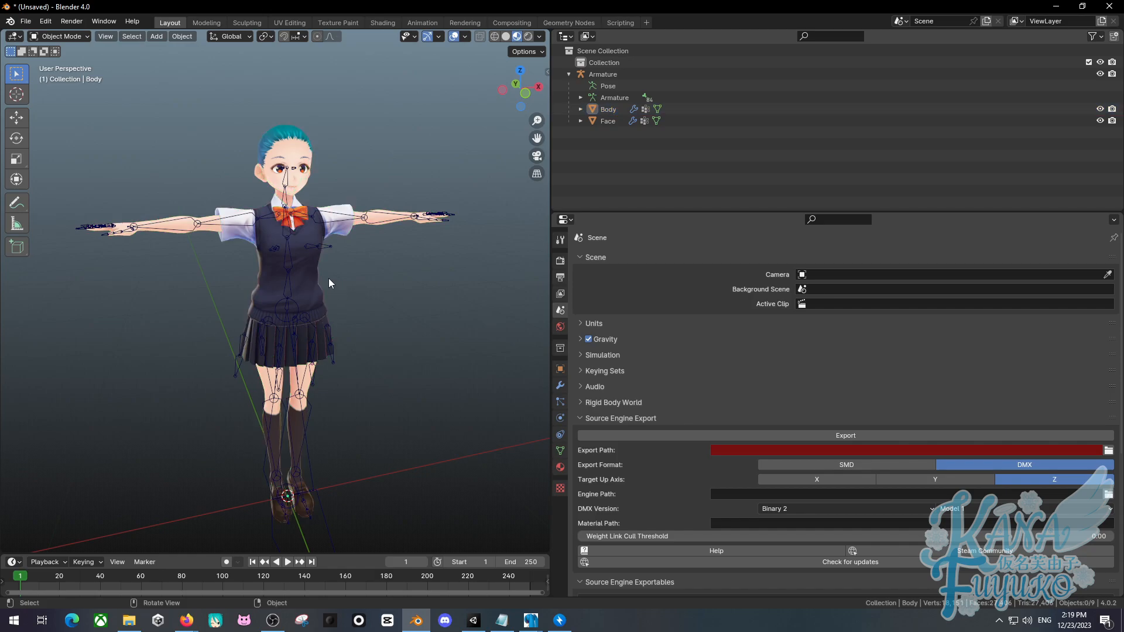
Select the Armature, Body and Face objects in turn to examine which parts of the character each one covers.
{"action": "left_click", "coordinate": [328, 244]}
{"action": "scroll", "coordinate": [325, 234], "scroll_direction": "up", "scroll_amount": 3}
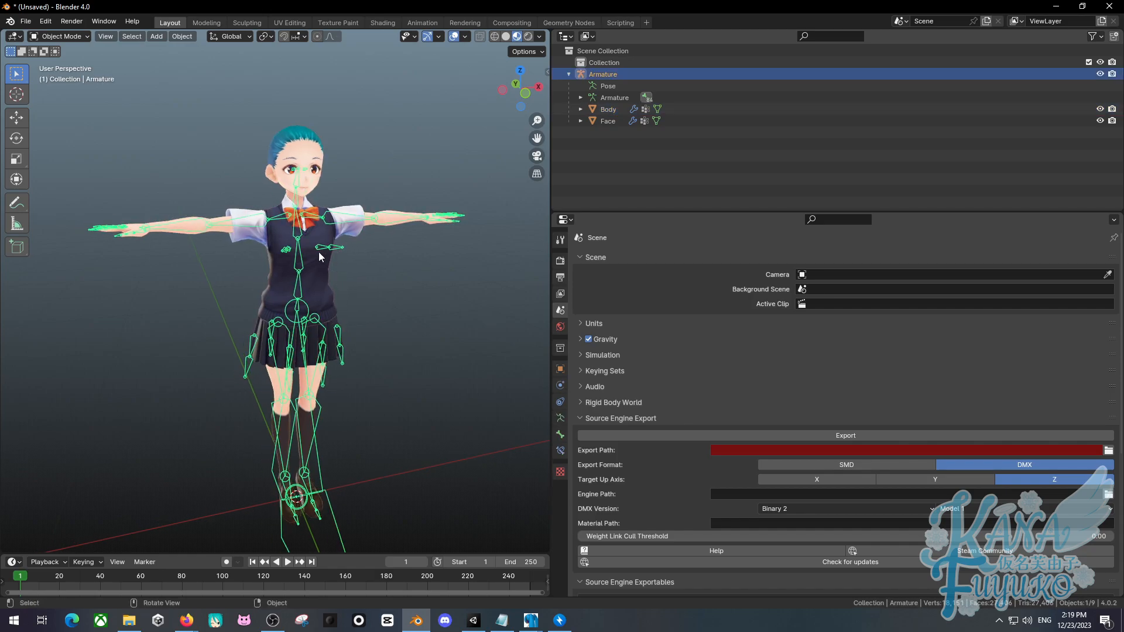
{"action": "scroll", "coordinate": [299, 229], "scroll_direction": "down", "scroll_amount": 3}
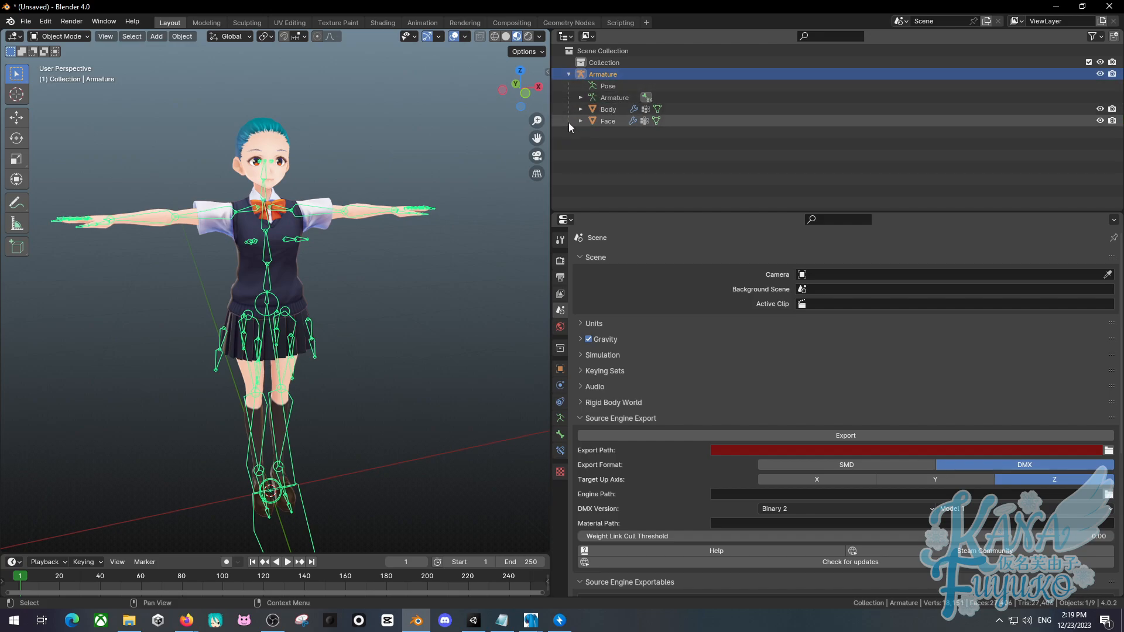
{"action": "left_click", "coordinate": [598, 111]}
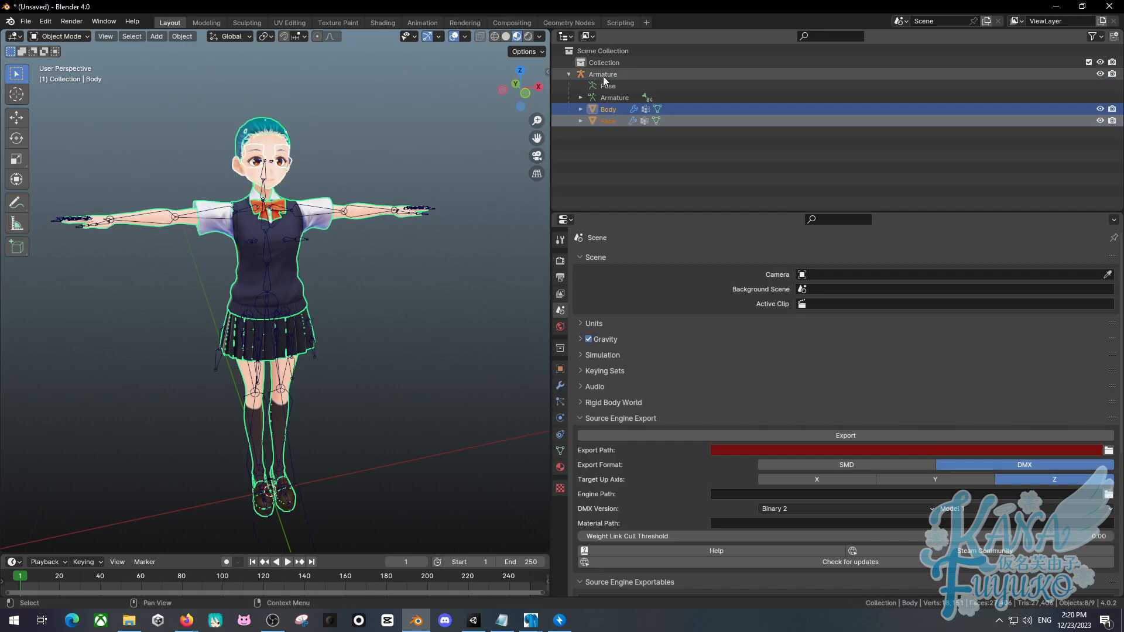
{"action": "left_click", "coordinate": [607, 122]}
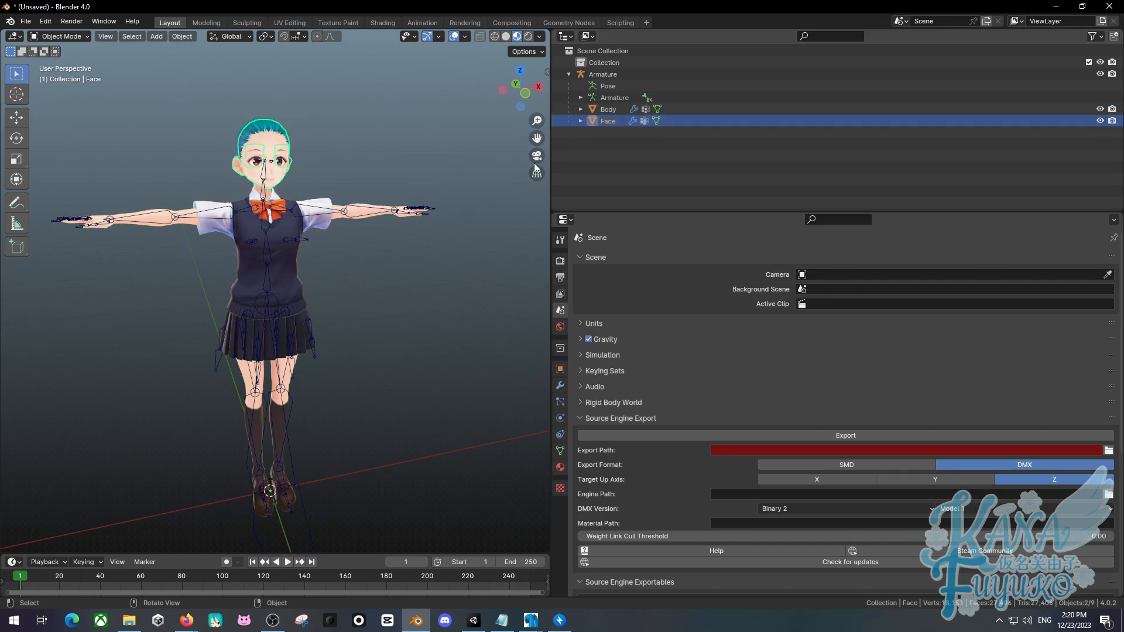
{"action": "key", "text": "KP_Decimal"}
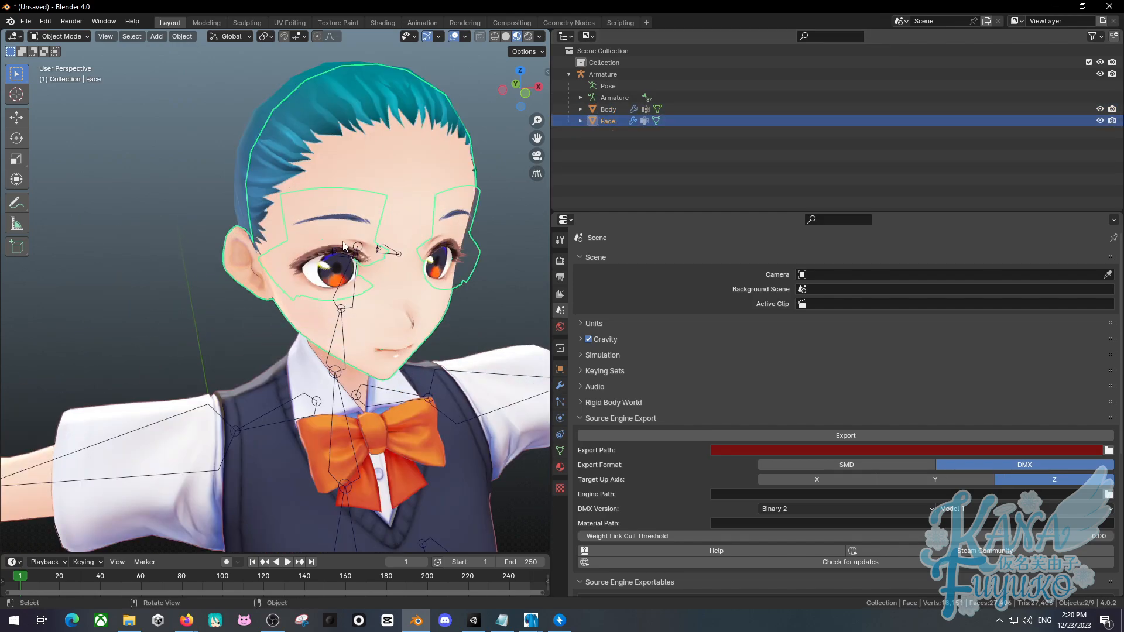
{"action": "scroll", "coordinate": [420, 268], "scroll_direction": "down", "scroll_amount": 6}
{"action": "left_click", "coordinate": [253, 392]}
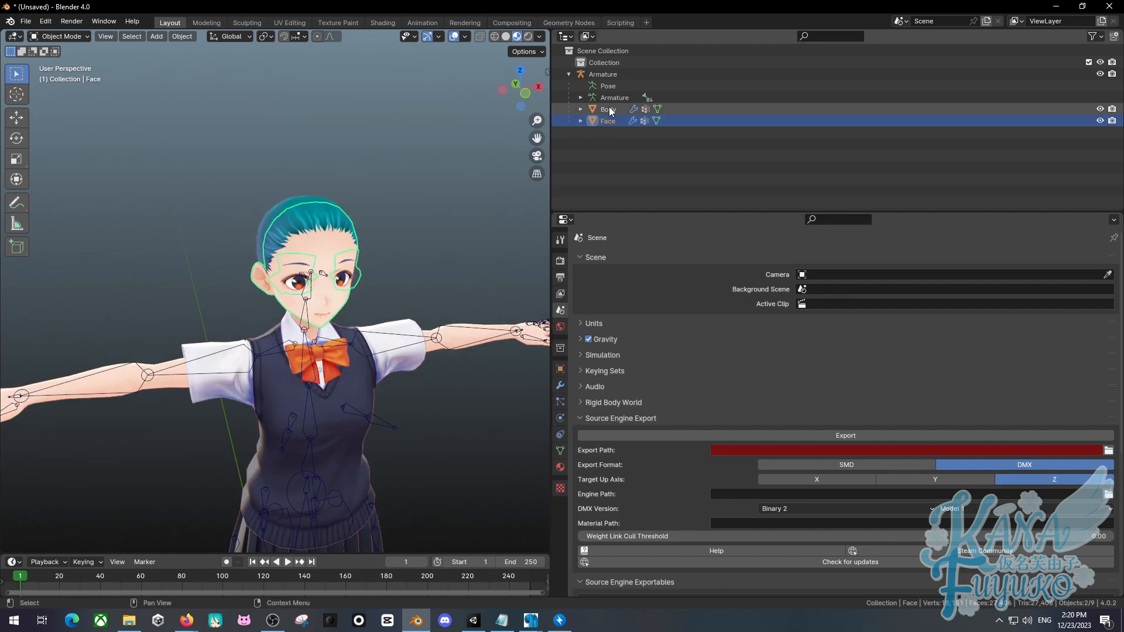
{"action": "scroll", "coordinate": [275, 286], "scroll_direction": "down", "scroll_amount": 5}
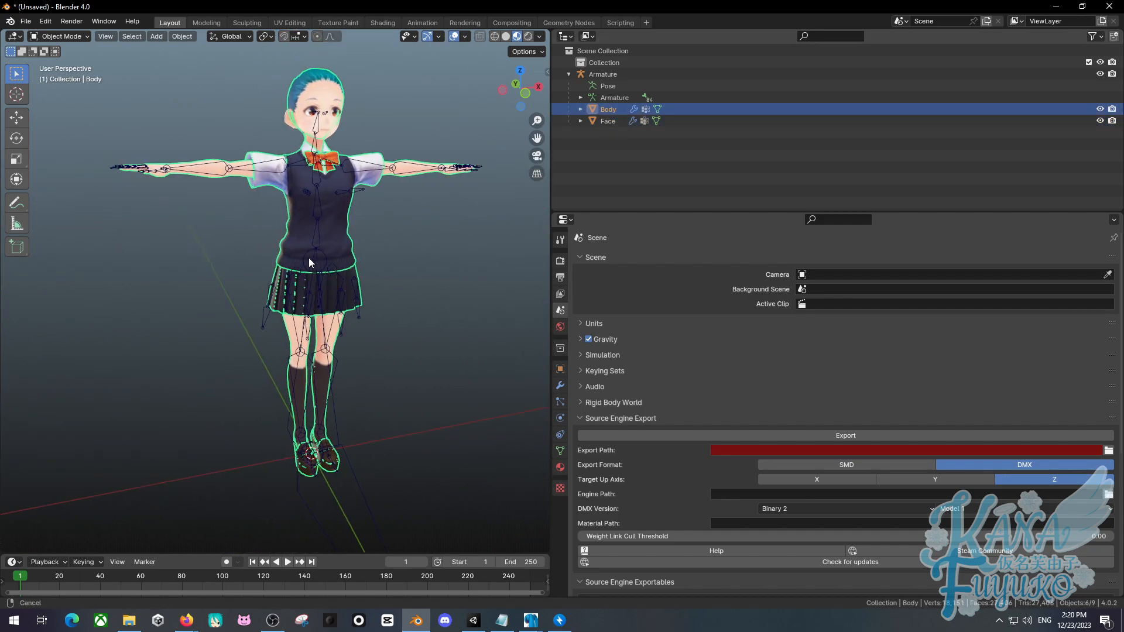
{"action": "middle_click_drag", "start_coordinate": [308, 259], "coordinate": [297, 267], "text": "shift"}
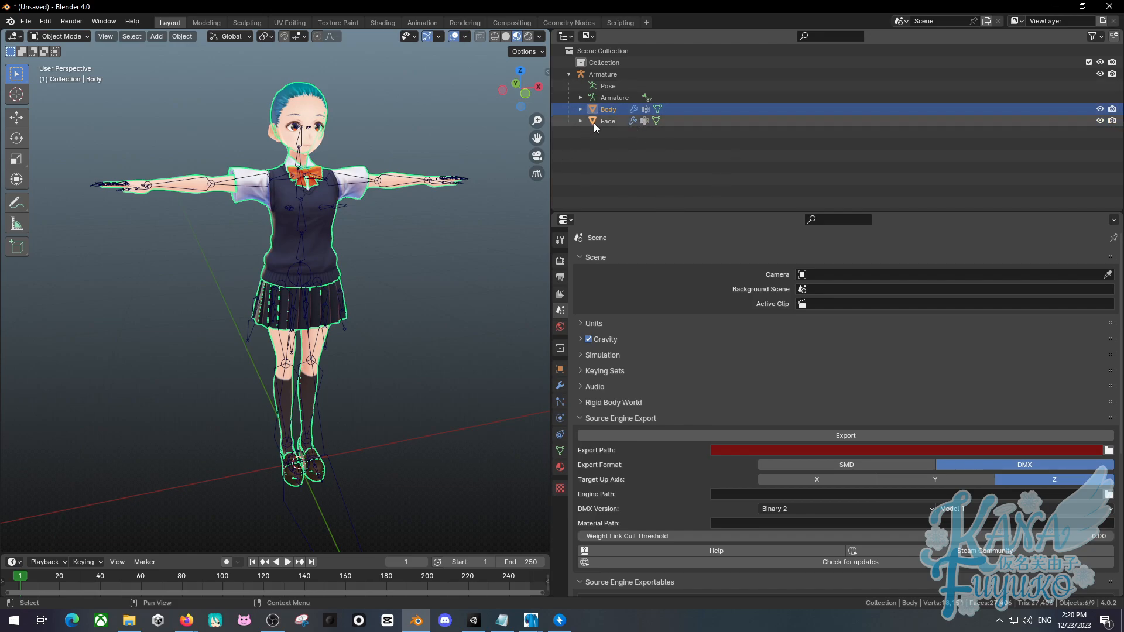
Compare the Body and Face meshes with their parent Armature by selecting both meshes together and the Armature on its own.
{"action": "left_click", "coordinate": [613, 121], "text": "shift"}
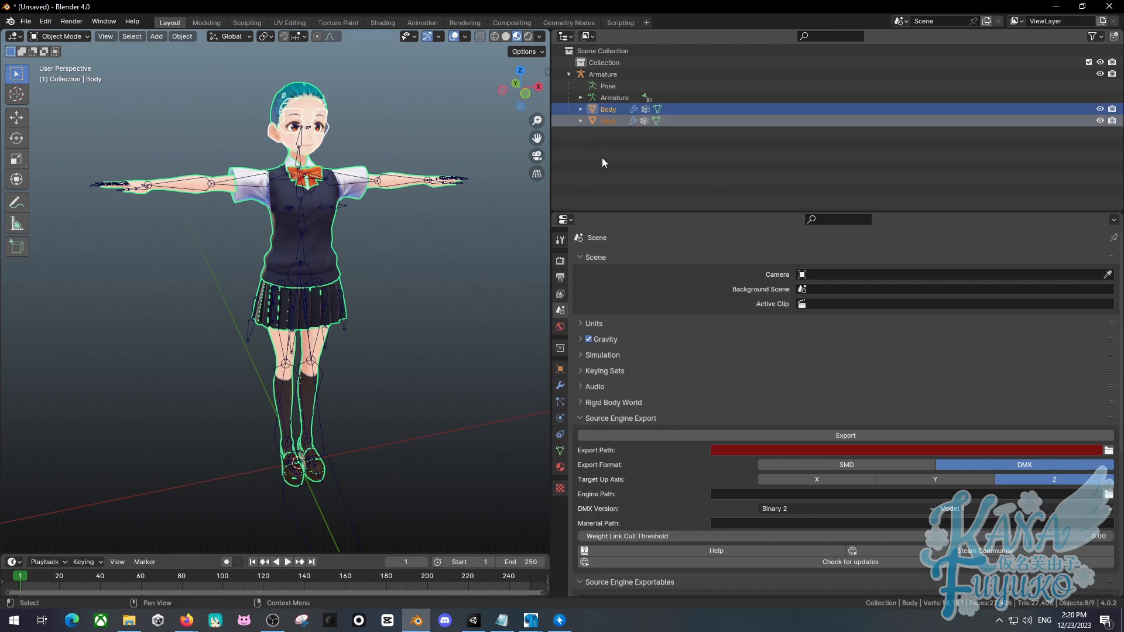
{"action": "left_click", "coordinate": [590, 163]}
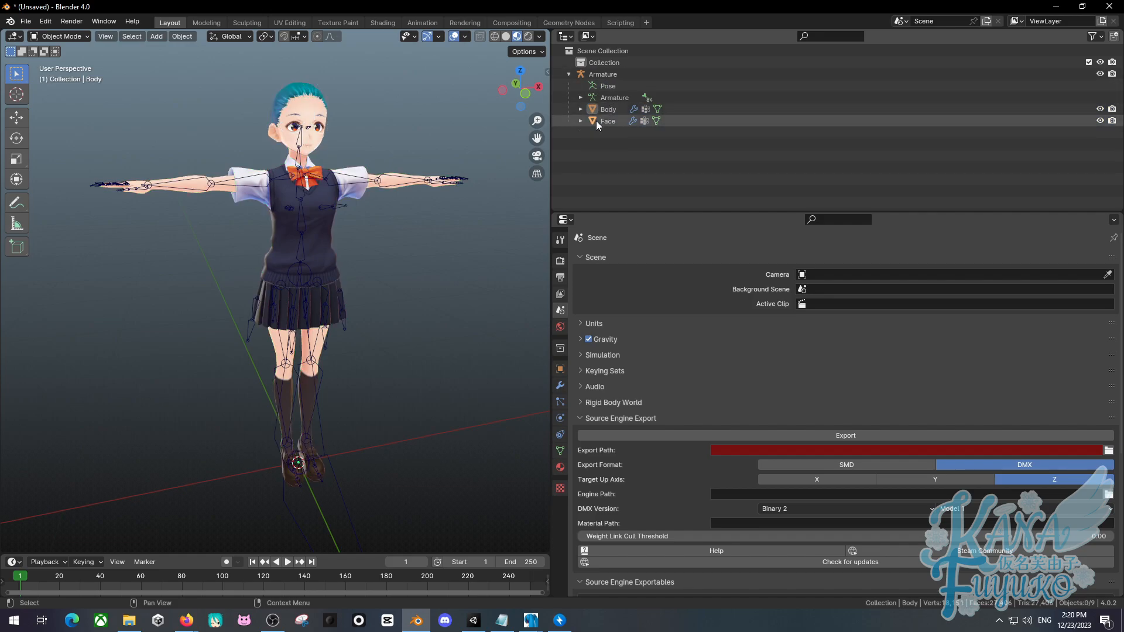
{"action": "left_click", "coordinate": [611, 75]}
{"action": "scroll", "coordinate": [306, 282], "scroll_direction": "up", "scroll_amount": 2}
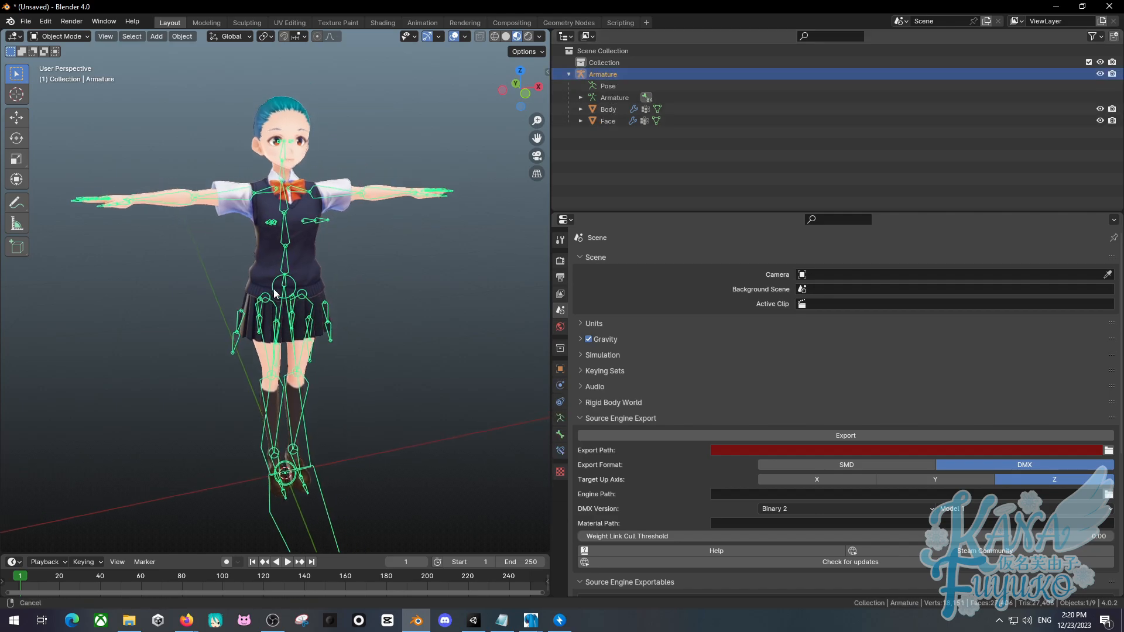
{"action": "scroll", "coordinate": [287, 290], "scroll_direction": "down", "scroll_amount": 1}
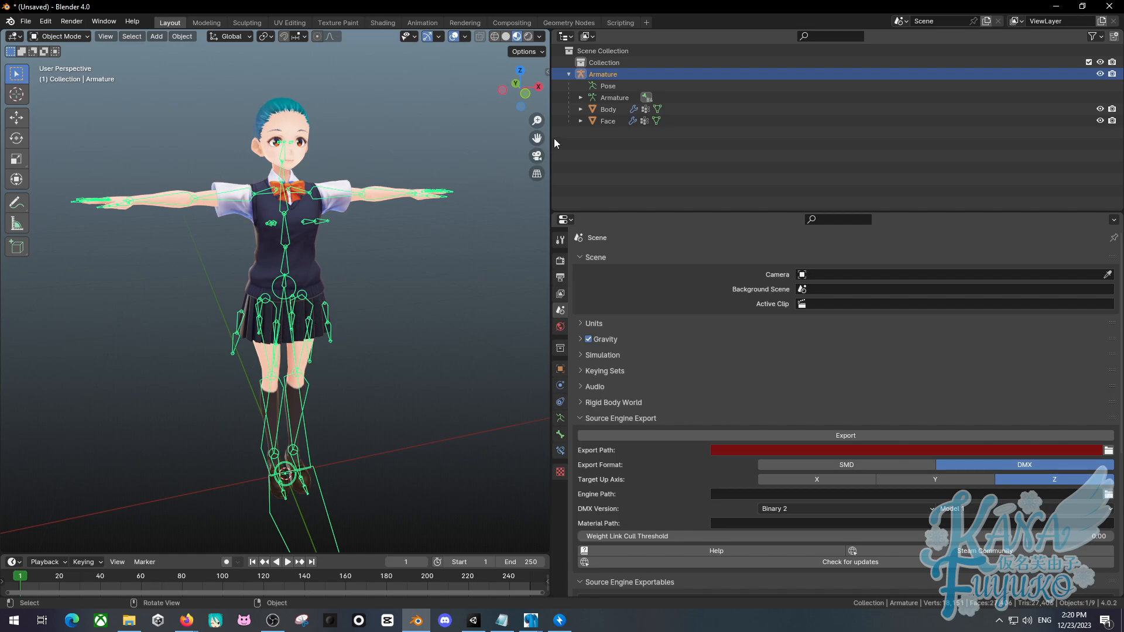
{"action": "left_click", "coordinate": [609, 121]}
{"action": "left_click", "coordinate": [613, 109], "text": "ctrl"}
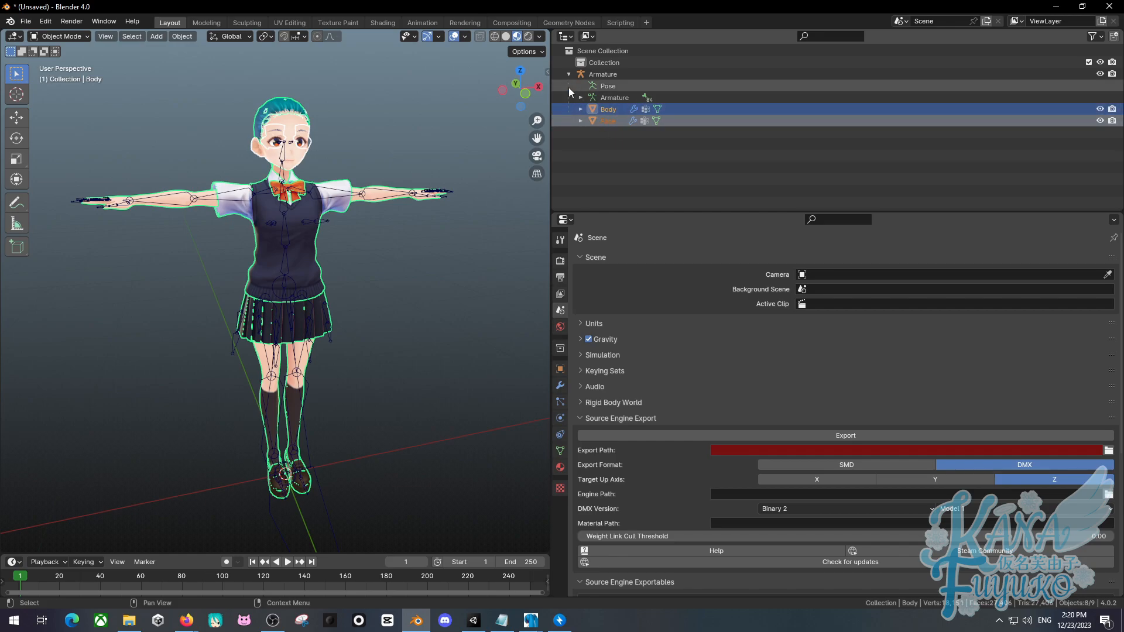
{"action": "left_click", "coordinate": [584, 131]}
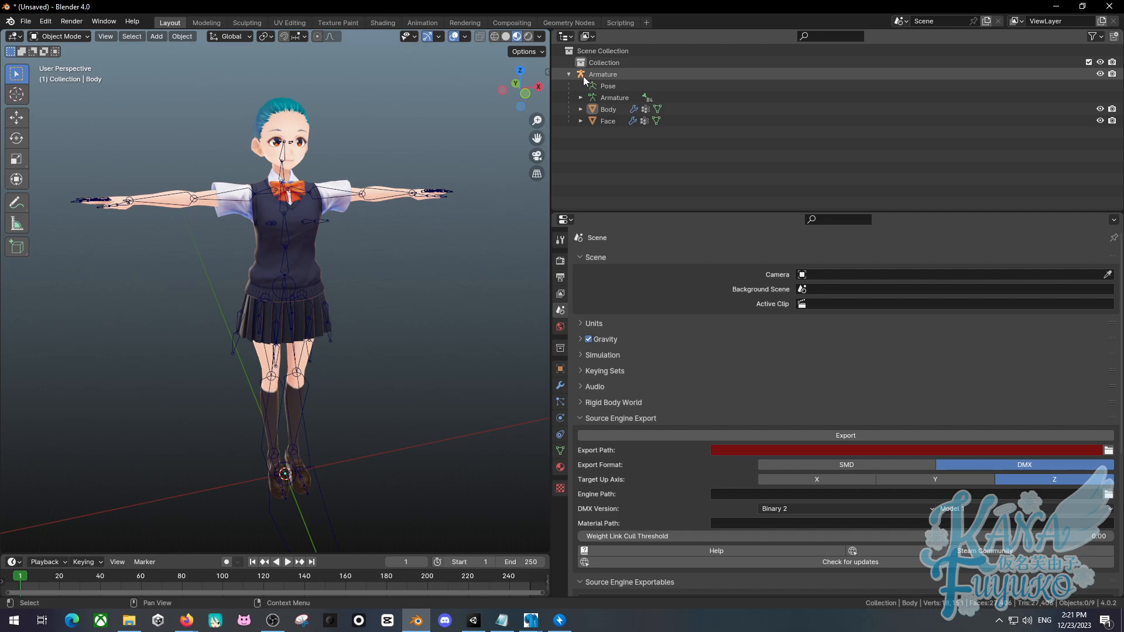
{"action": "left_click", "coordinate": [606, 110]}
{"action": "left_click", "coordinate": [607, 120], "text": "shift"}
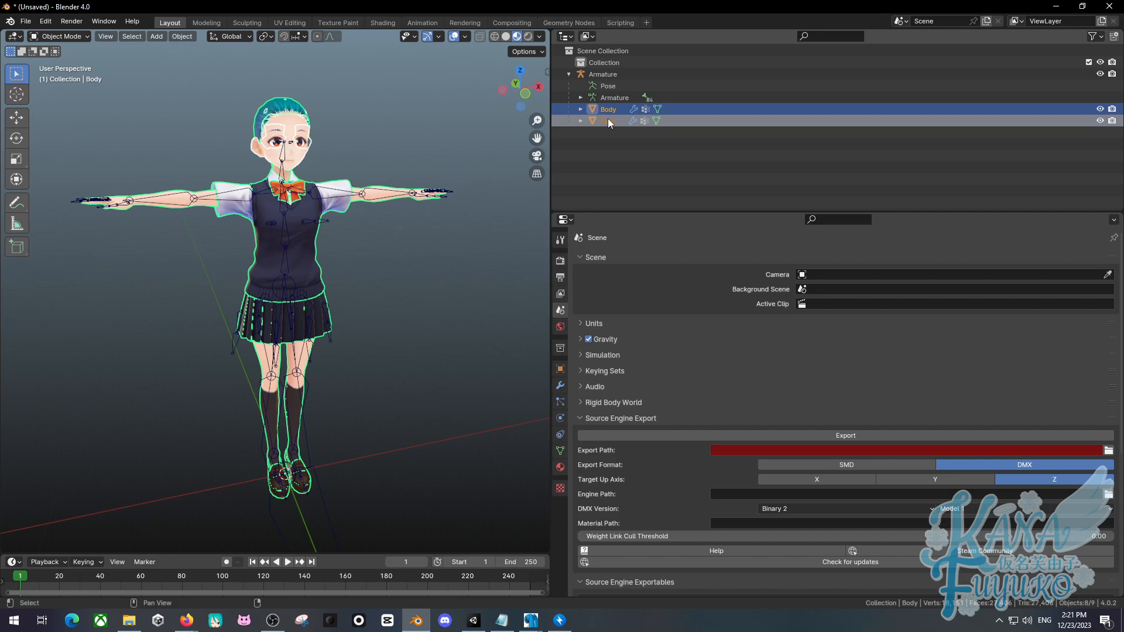
{"action": "left_click", "coordinate": [609, 75]}
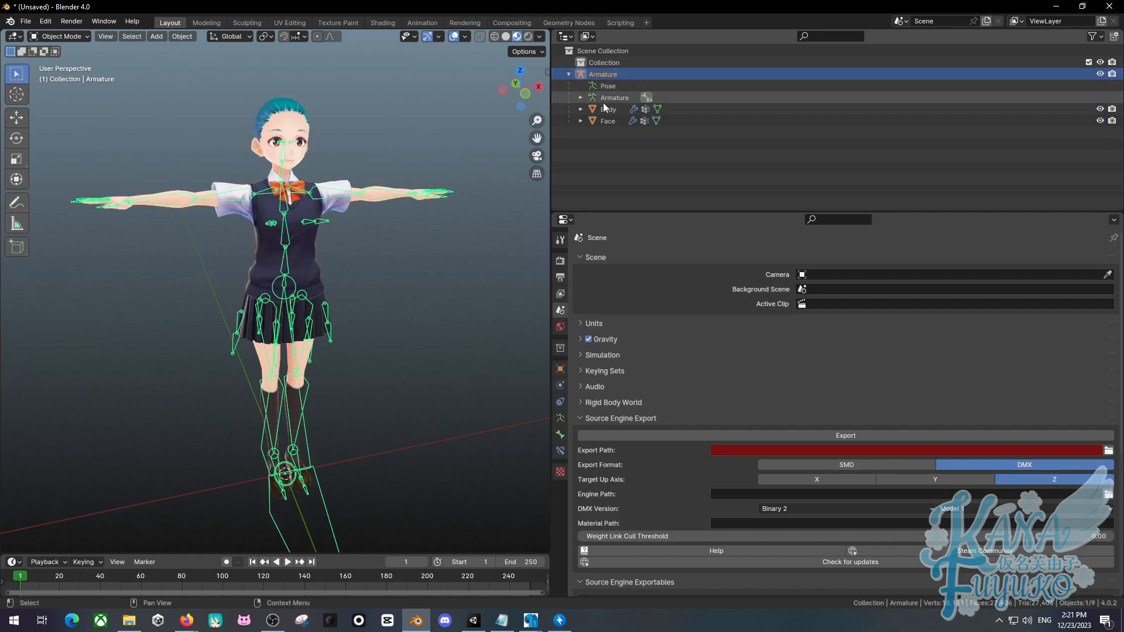
{"action": "left_click", "coordinate": [608, 110]}
Try rotating the armature's chest bone in Pose Mode, cancel the rotation, and return to Object Mode.
{"action": "left_click", "coordinate": [600, 75]}
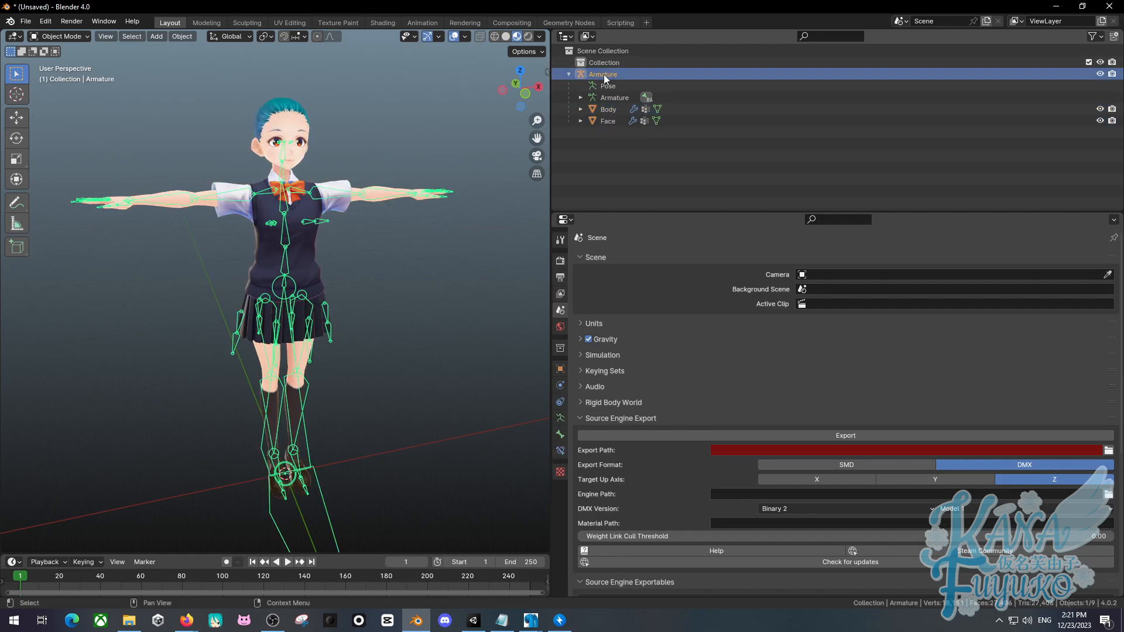
{"action": "left_click", "coordinate": [64, 37]}
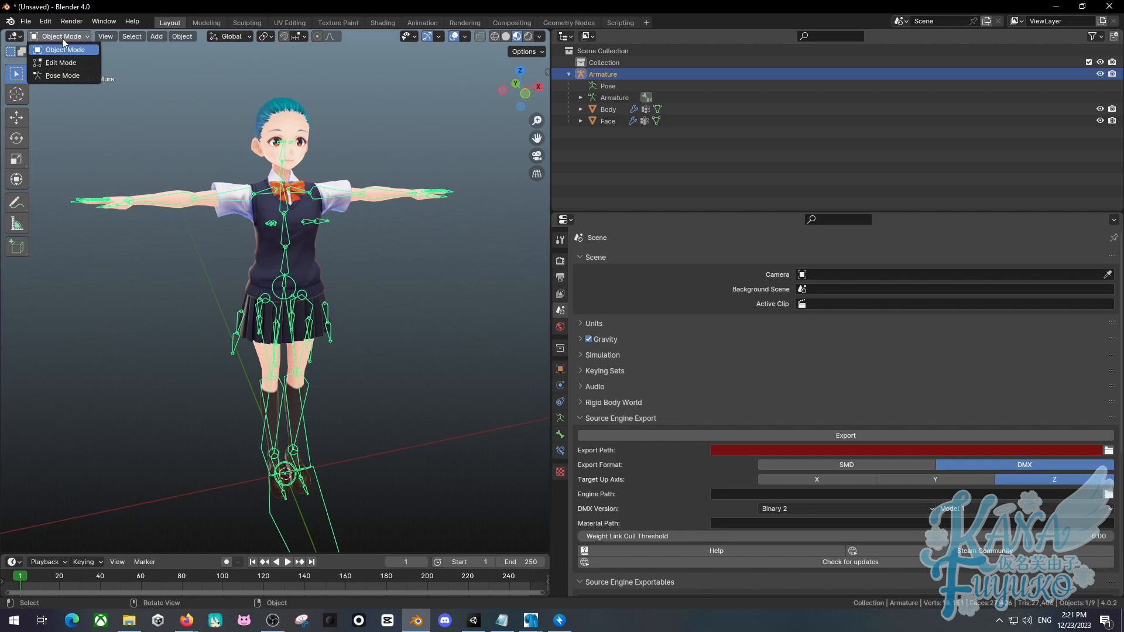
{"action": "left_click", "coordinate": [62, 75]}
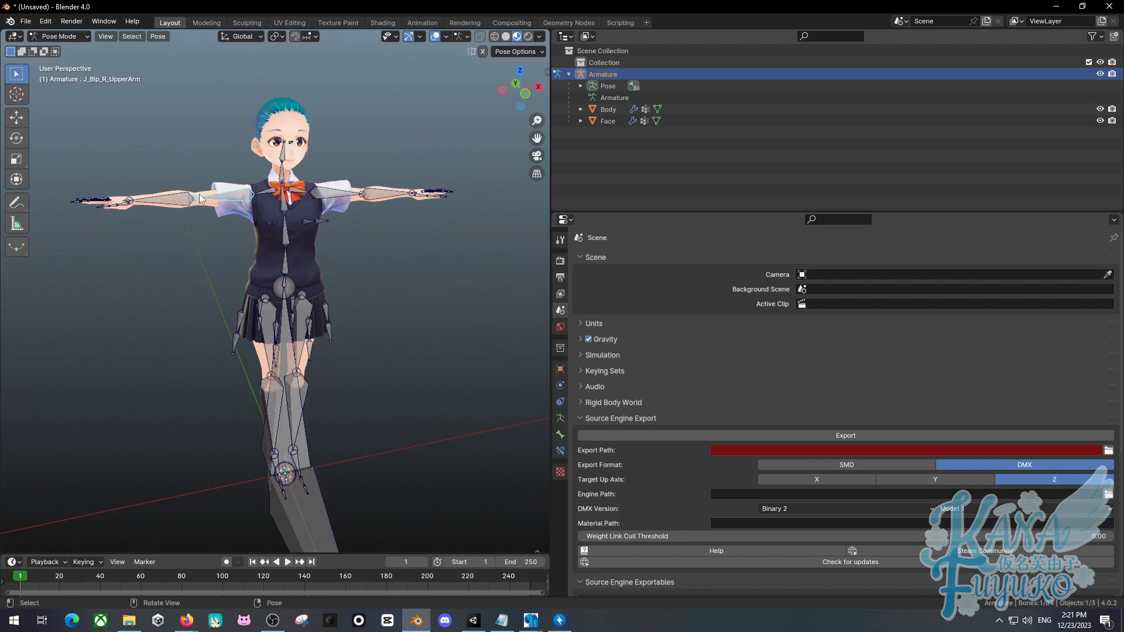
{"action": "left_click", "coordinate": [287, 240]}
{"action": "key", "text": "r"}
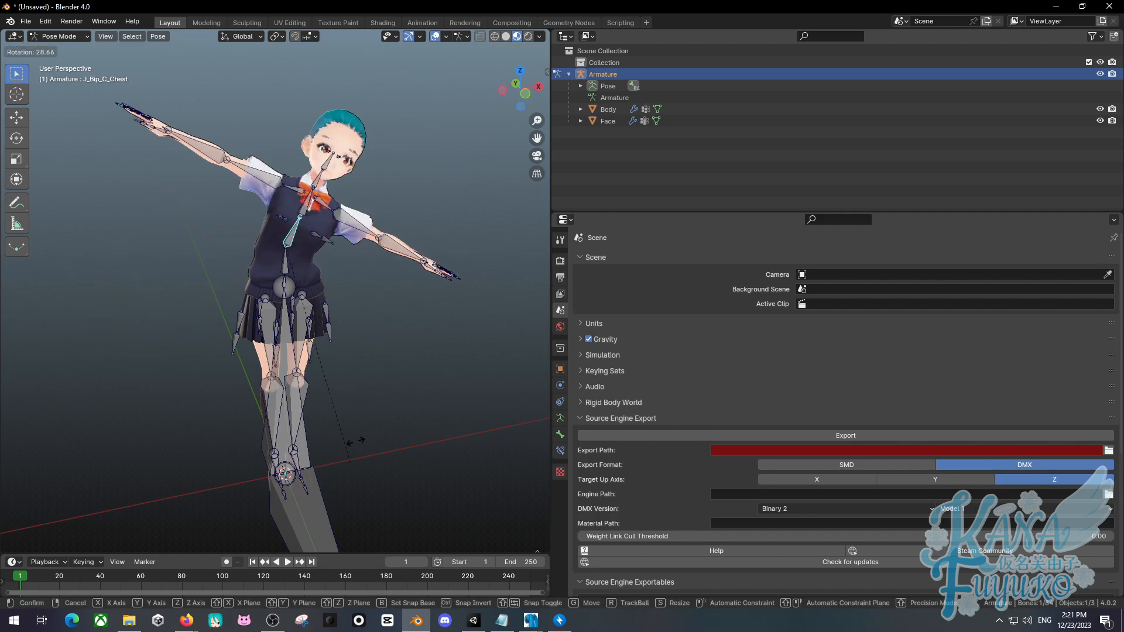
{"action": "right_click", "coordinate": [403, 336]}
{"action": "left_click", "coordinate": [58, 36]}
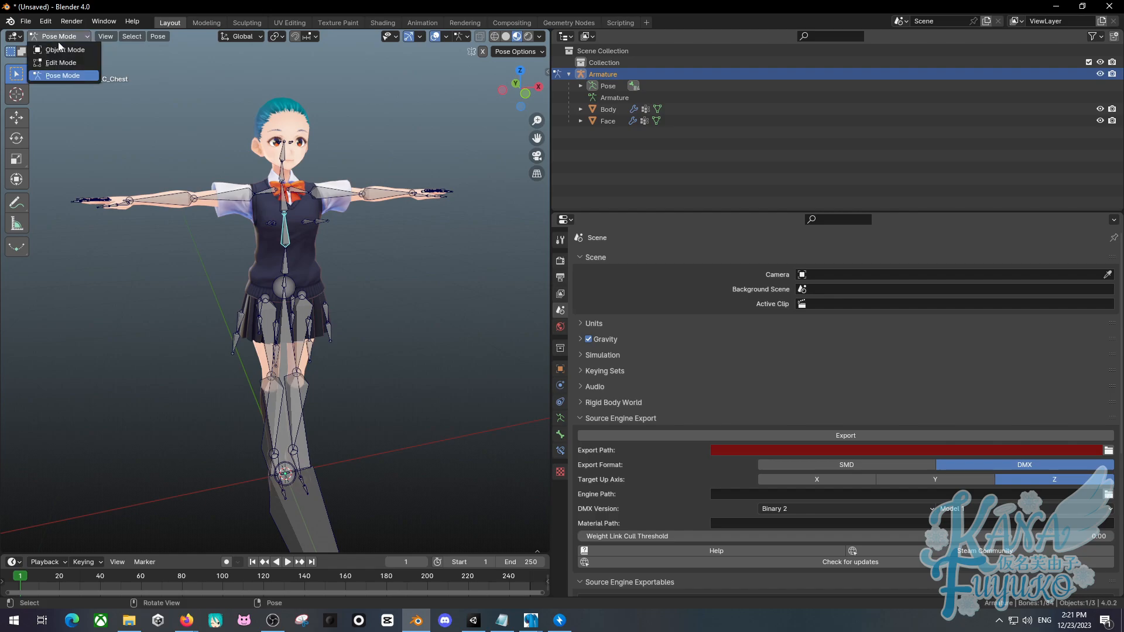
{"action": "left_click", "coordinate": [55, 49]}
Delete all vertex groups from the Body mesh and clear the selection.
{"action": "left_click", "coordinate": [286, 178]}
{"action": "left_click", "coordinate": [560, 450]}
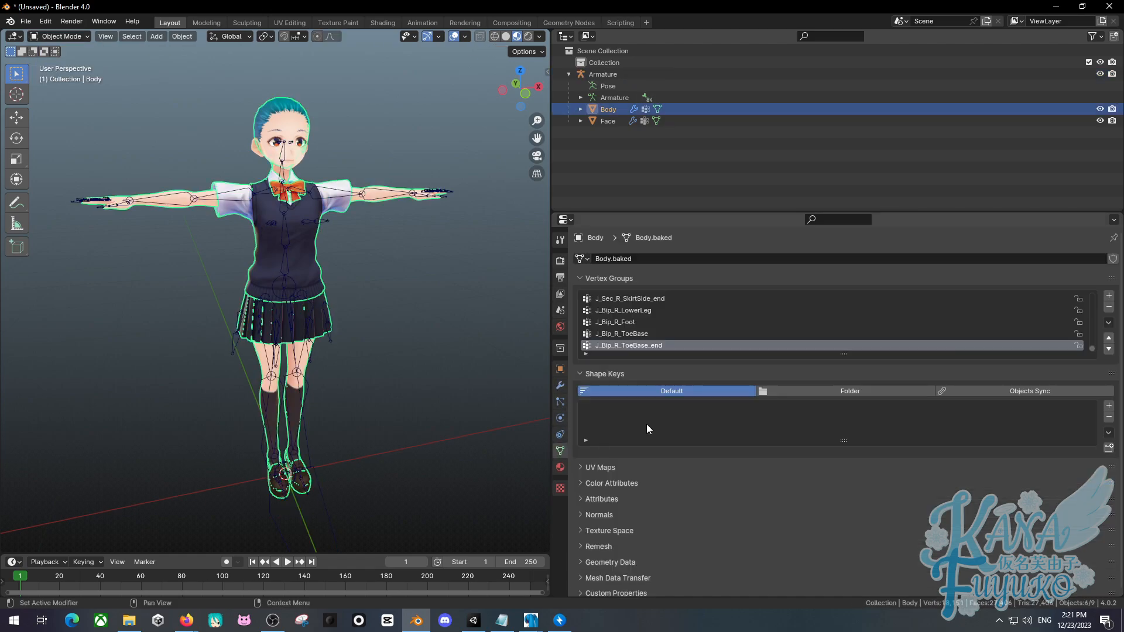
{"action": "left_click", "coordinate": [1108, 322]}
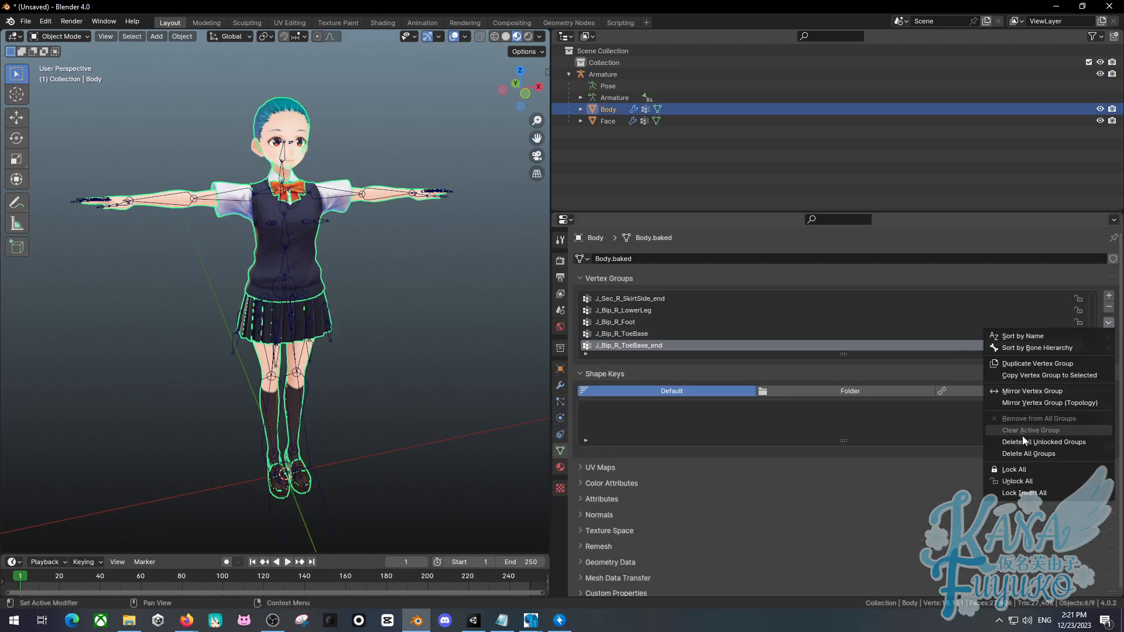
{"action": "left_click", "coordinate": [1020, 455]}
{"action": "left_click", "coordinate": [179, 228]}
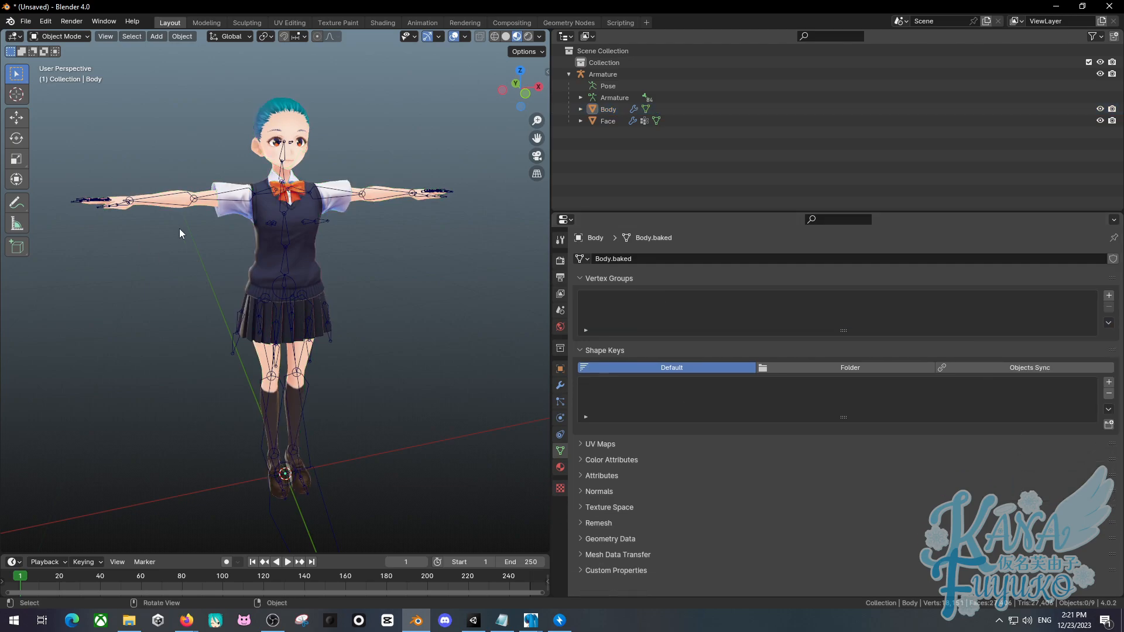
Rotate the armature's J_Bip_C_Chest bone in Pose Mode to test how the meshes follow it.
{"action": "left_click", "coordinate": [280, 224]}
{"action": "left_click", "coordinate": [68, 37]}
{"action": "left_click", "coordinate": [61, 75]}
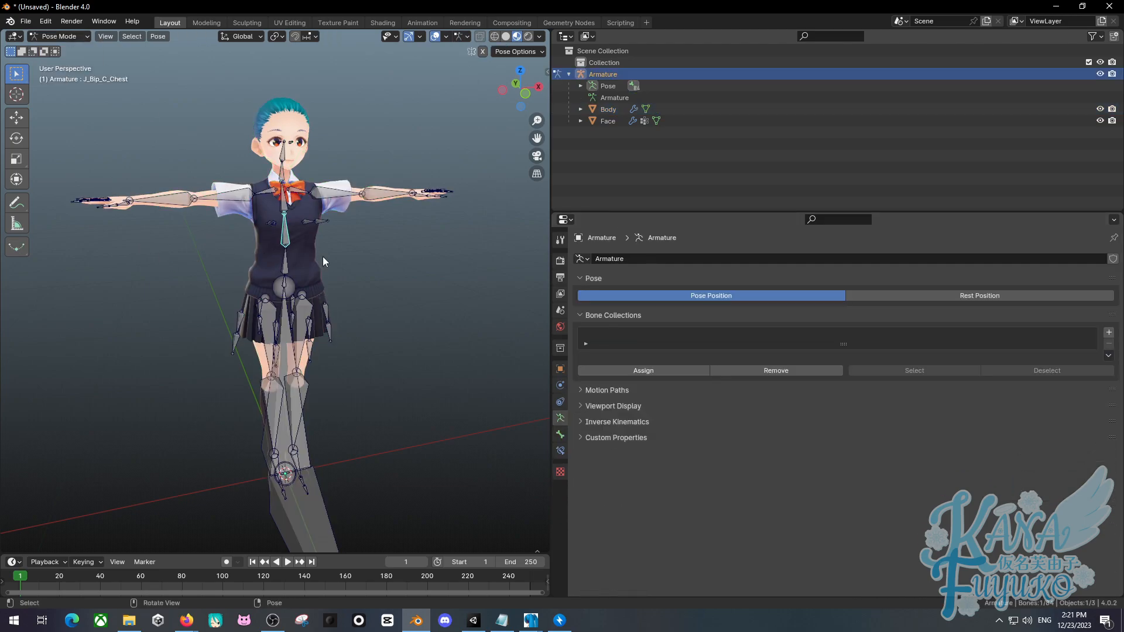
{"action": "key", "text": "r"}
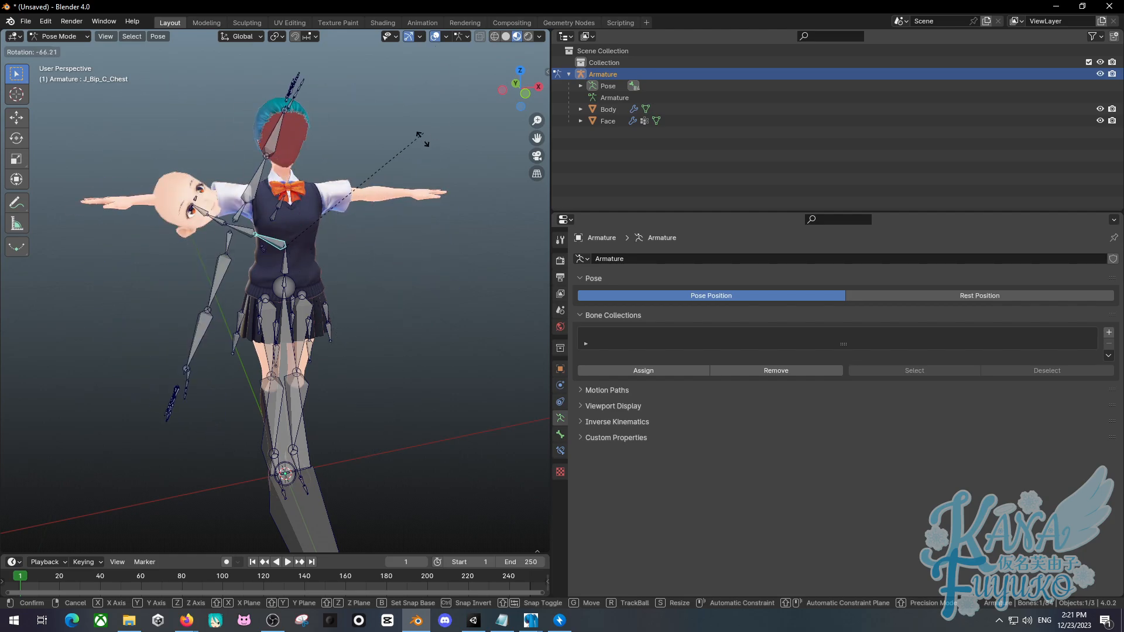
{"action": "left_click", "coordinate": [419, 199]}
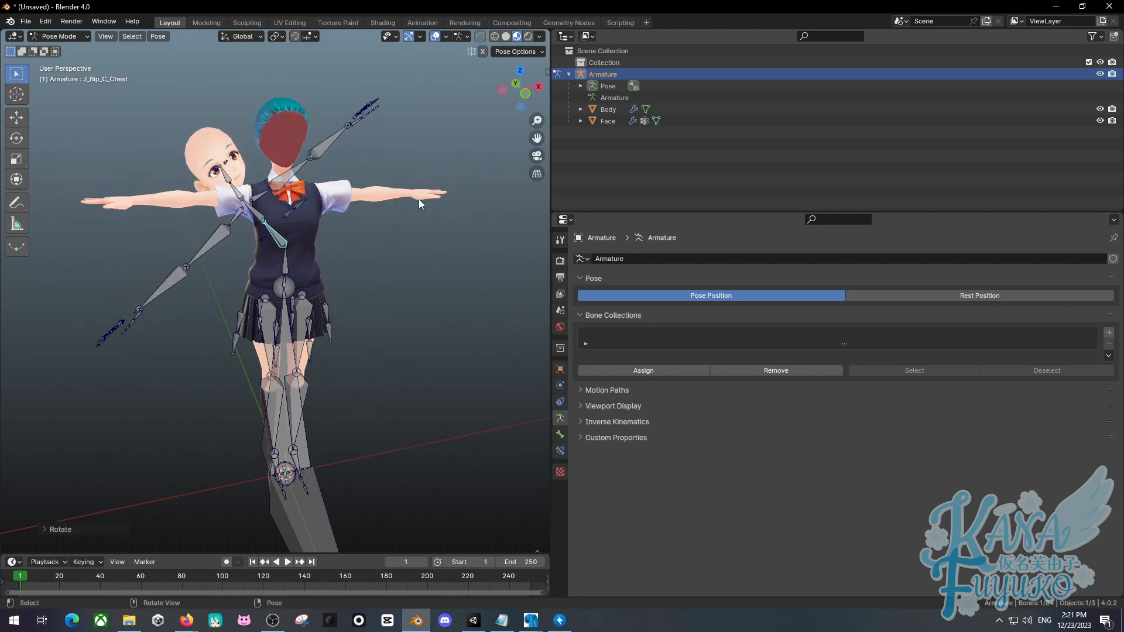
Clear the chest bone's rotation and return the armature to Object Mode.
{"action": "left_click_drag", "start_coordinate": [337, 172], "coordinate": [343, 263], "text": "shift"}
{"action": "scroll", "coordinate": [326, 303], "scroll_direction": "up", "scroll_amount": 1}
{"action": "middle_click_drag", "start_coordinate": [326, 304], "coordinate": [323, 269]}
{"action": "key", "text": "alt+r"}
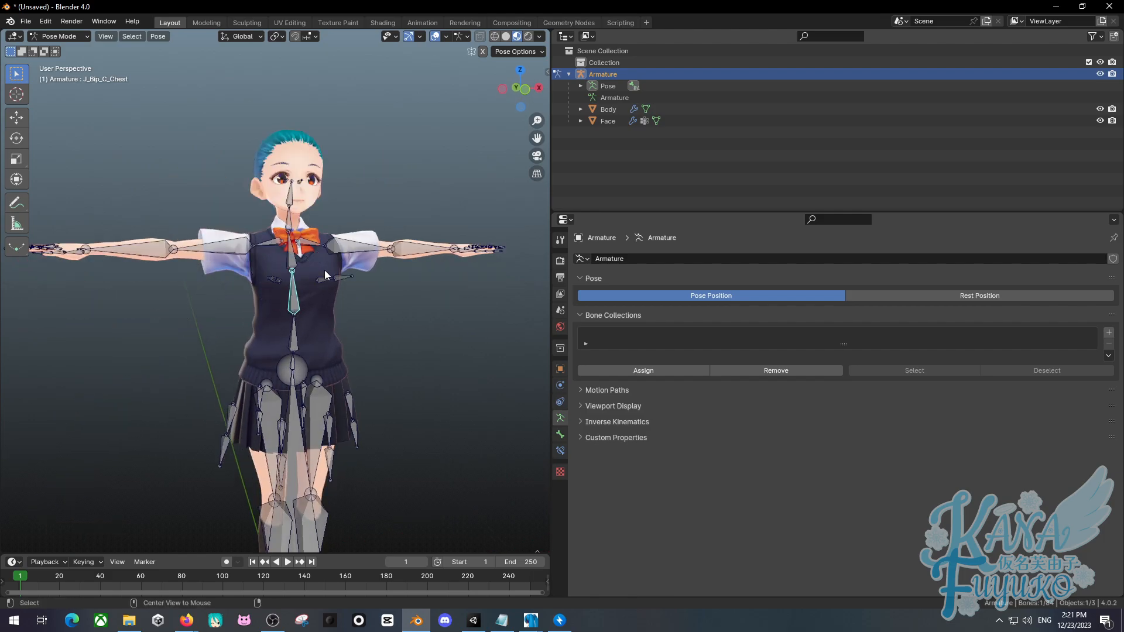
{"action": "left_click", "coordinate": [76, 35]}
{"action": "left_click", "coordinate": [75, 49]}
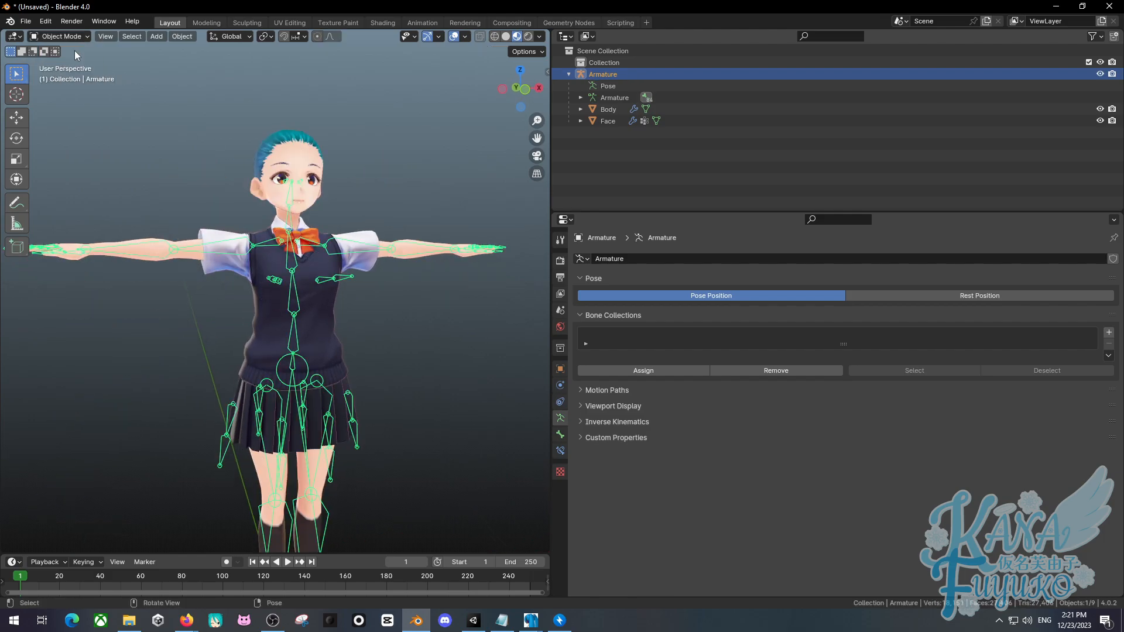
Undo the pose test and the deletion of the Body mesh's vertex groups.
{"action": "left_click", "coordinate": [268, 305]}
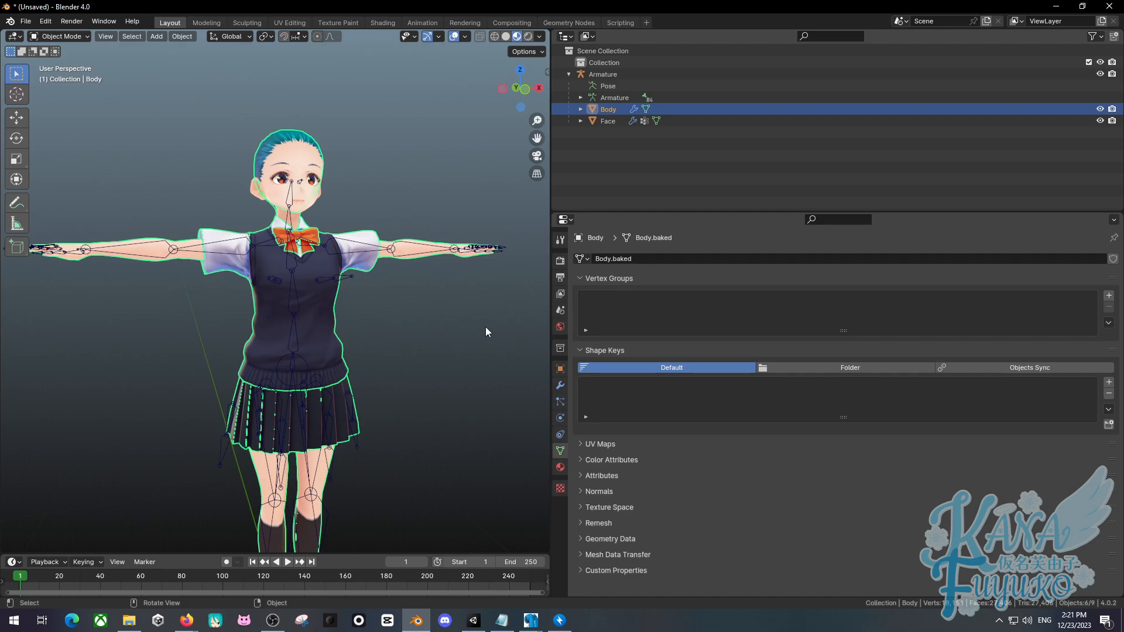
{"action": "key", "text": "ctrl+z"}
{"action": "key", "text": "ctrl+z"}
{"action": "key", "text": "ctrl+z"}
{"action": "key", "text": "ctrl+z"}
{"action": "key", "text": "ctrl+shift+z"}
{"action": "key", "text": "ctrl+shift+z"}
{"action": "key", "text": "ctrl+shift+z"}
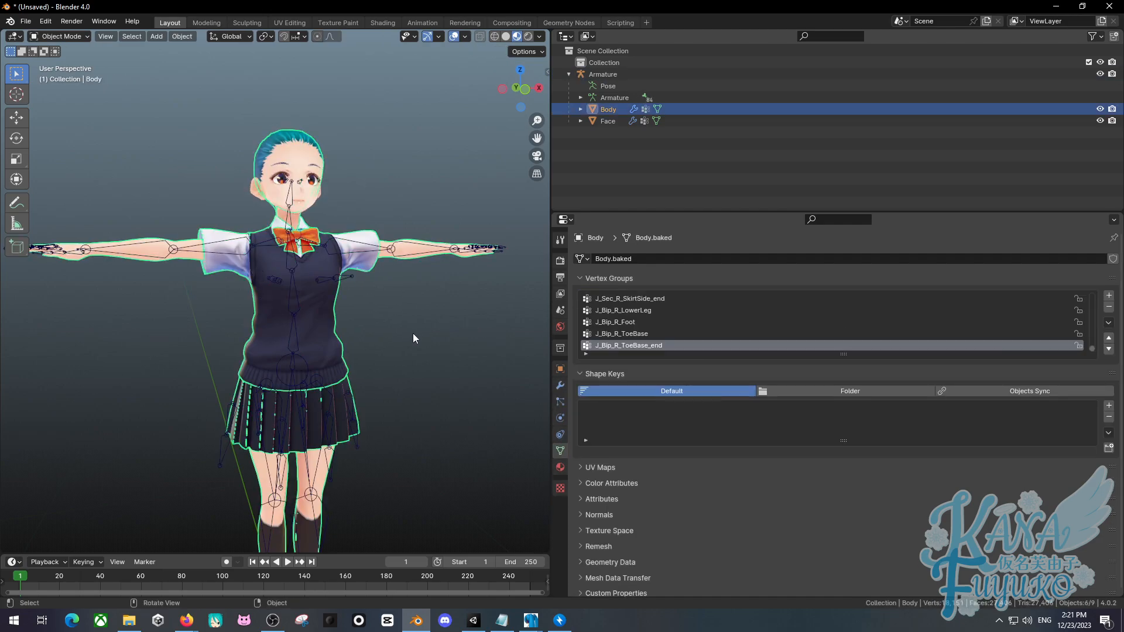
Select the armature to examine its bones against the character's body, and clear the selection.
{"action": "scroll", "coordinate": [411, 333], "scroll_direction": "down", "scroll_amount": 1}
{"action": "middle_click_drag", "start_coordinate": [405, 344], "coordinate": [400, 360]}
{"action": "left_click", "coordinate": [332, 309]}
{"action": "middle_click_drag", "start_coordinate": [332, 309], "coordinate": [361, 326]}
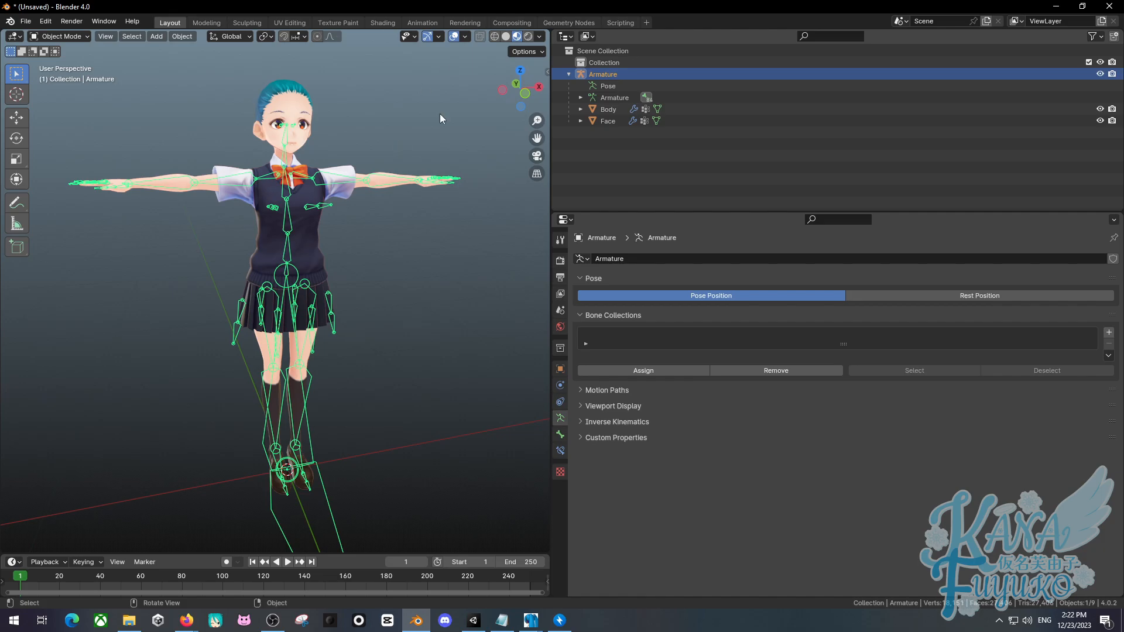
{"action": "left_click", "coordinate": [385, 273]}
{"action": "middle_click_drag", "start_coordinate": [202, 270], "coordinate": [308, 412]}
{"action": "left_click", "coordinate": [328, 423]}
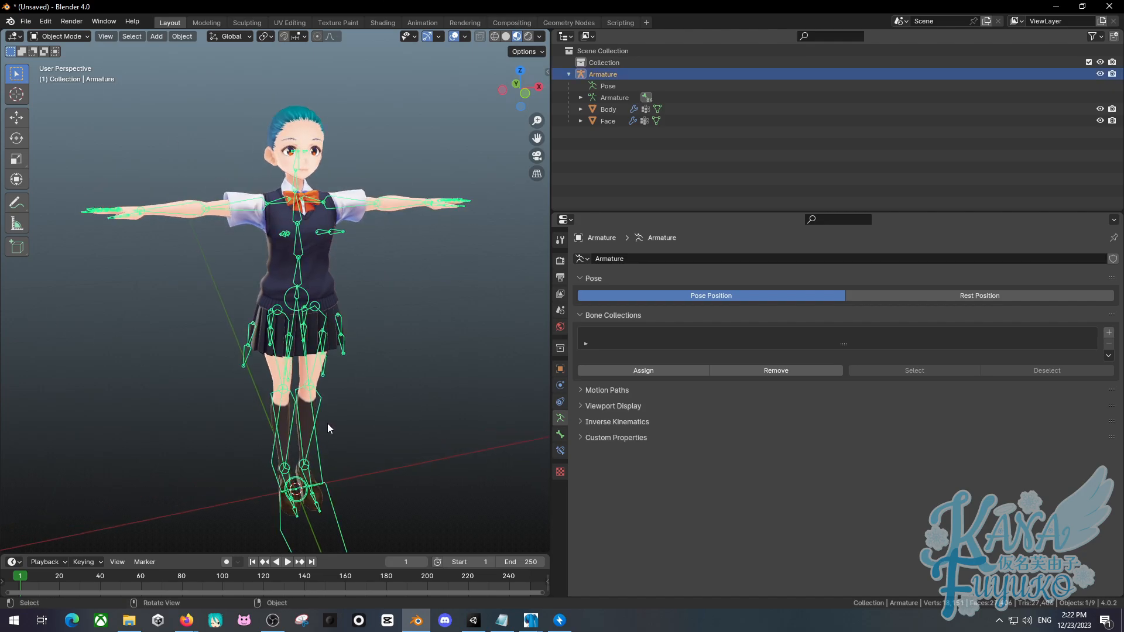
{"action": "left_click", "coordinate": [395, 310]}
{"action": "middle_click_drag", "start_coordinate": [441, 225], "coordinate": [503, 175]}
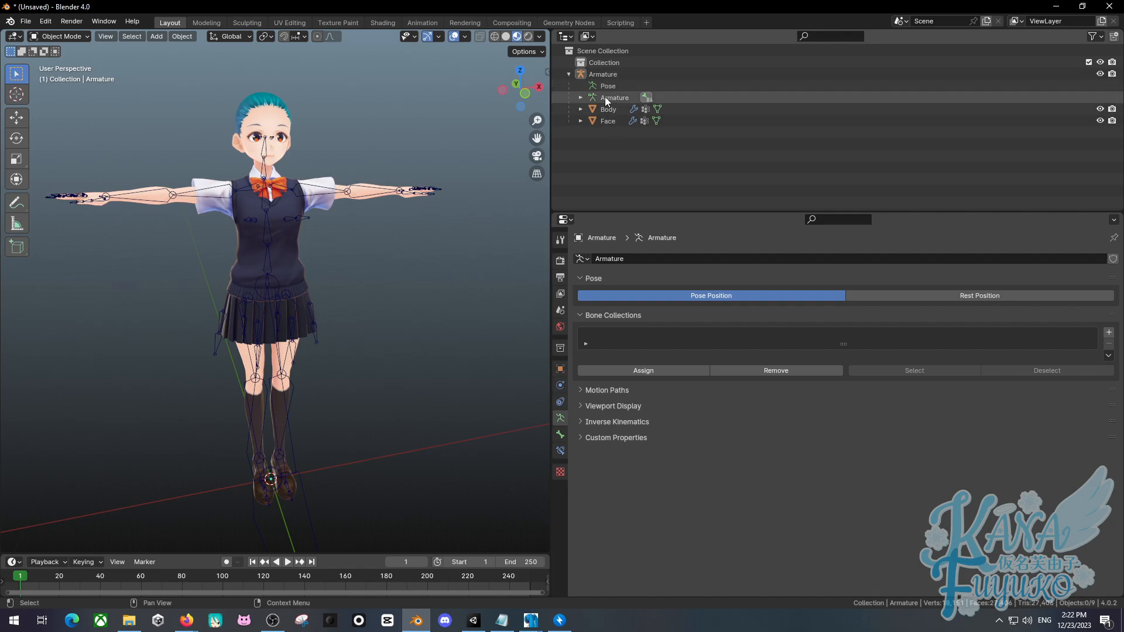
{"action": "mouse_move", "coordinate": [380, 251]}
{"action": "middle_mouse_down", "text": "shift"}
{"action": "mouse_move", "coordinate": [328, 241]}
{"action": "mouse_move", "coordinate": [395, 258]}
{"action": "middle_mouse_up", "text": "shift"}
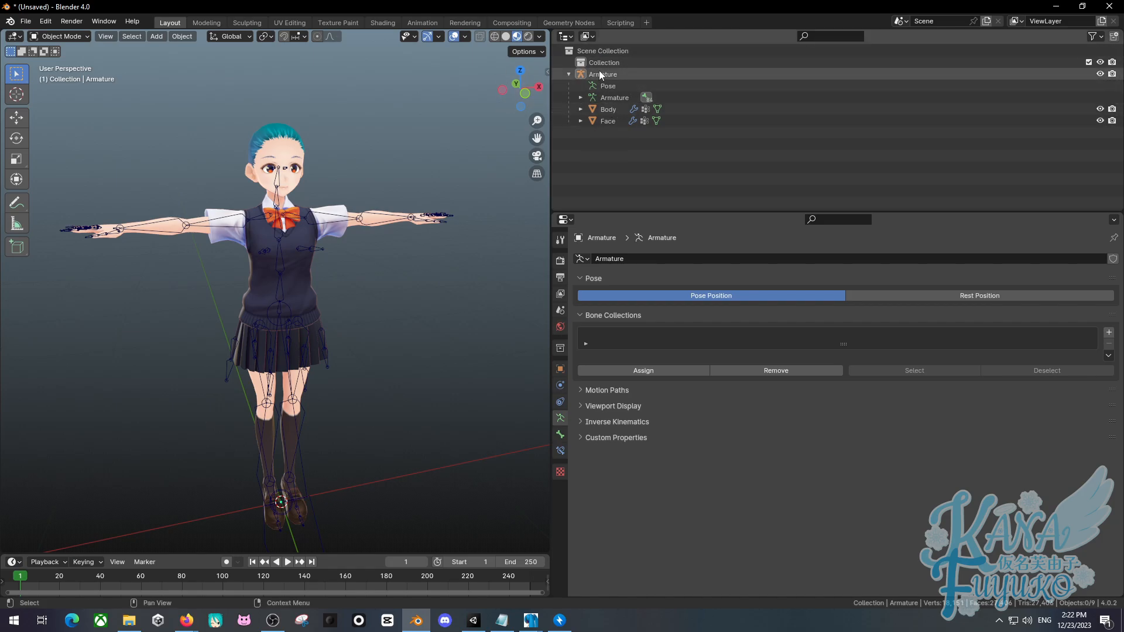
Widen the 3D viewport, frame the whole character, and show the MMD Tools options beside it.
{"action": "middle_click_drag", "start_coordinate": [458, 217], "coordinate": [428, 217], "text": "shift"}
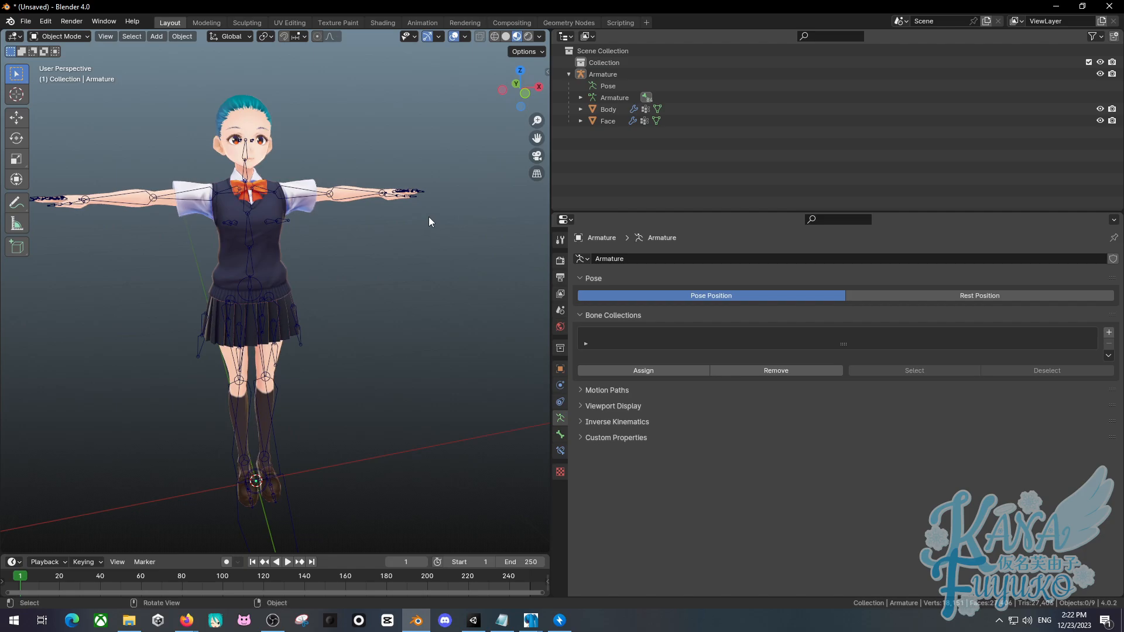
{"action": "key", "text": "n"}
{"action": "key", "text": "n"}
{"action": "left_click_drag", "start_coordinate": [553, 240], "coordinate": [848, 240]}
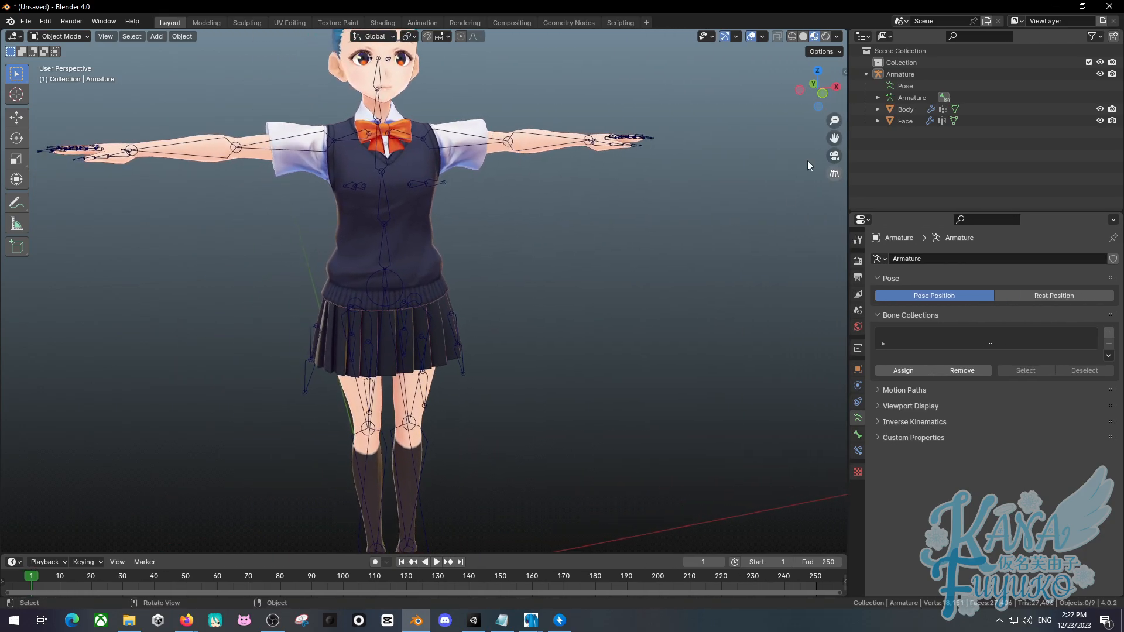
{"action": "scroll", "coordinate": [497, 275], "scroll_direction": "down", "scroll_amount": 3}
{"action": "middle_click_drag", "start_coordinate": [477, 283], "coordinate": [452, 258], "text": "shift"}
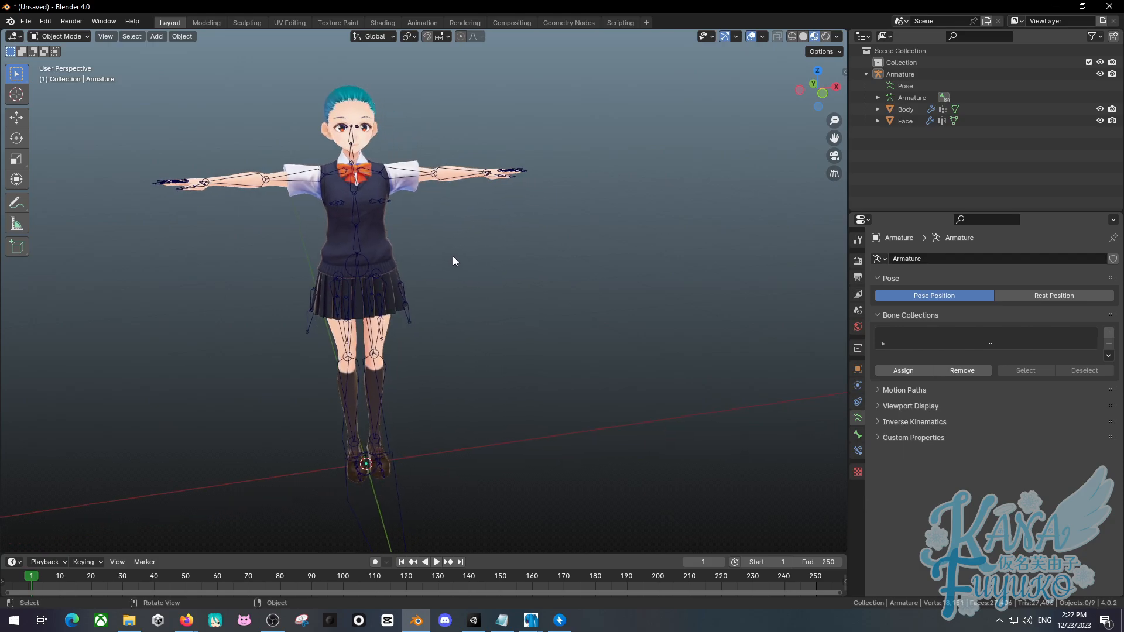
{"action": "key", "text": "n"}
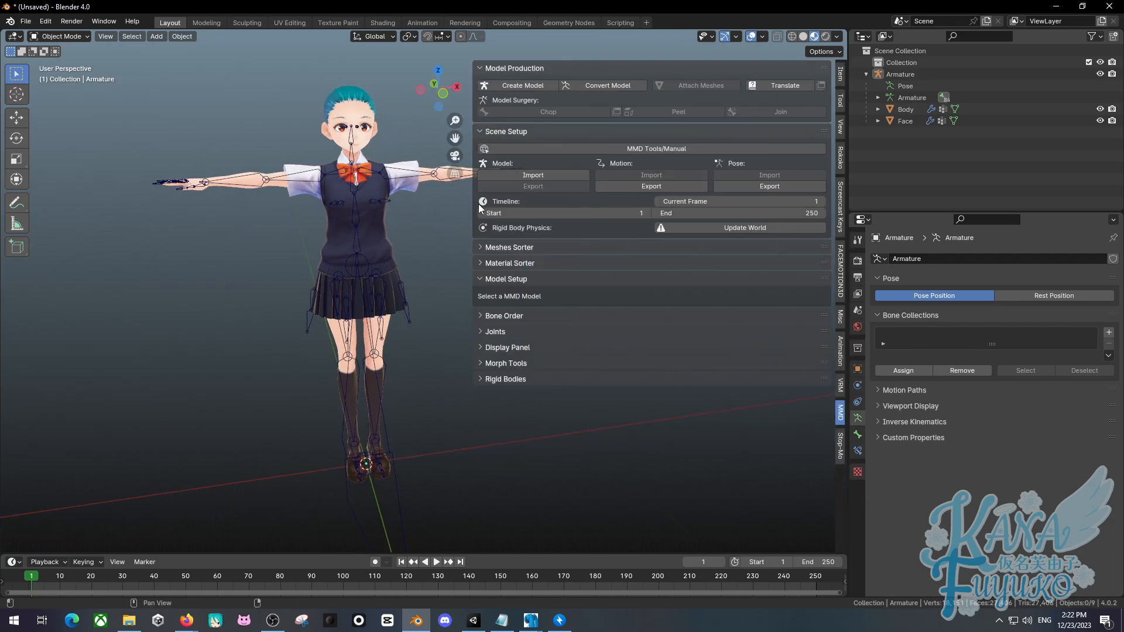
{"action": "middle_click_drag", "start_coordinate": [455, 203], "coordinate": [472, 211], "text": "shift"}
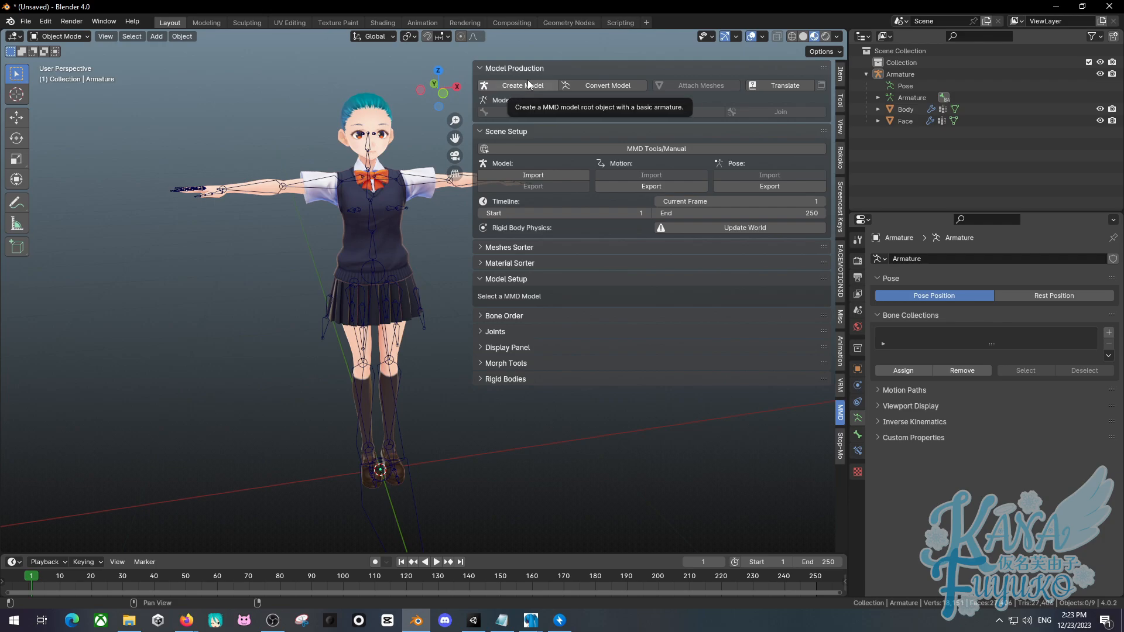
Start a new MMD model root object and set both its Name and Name(Eng) to Test-Chan.
{"action": "left_click", "coordinate": [506, 87]}
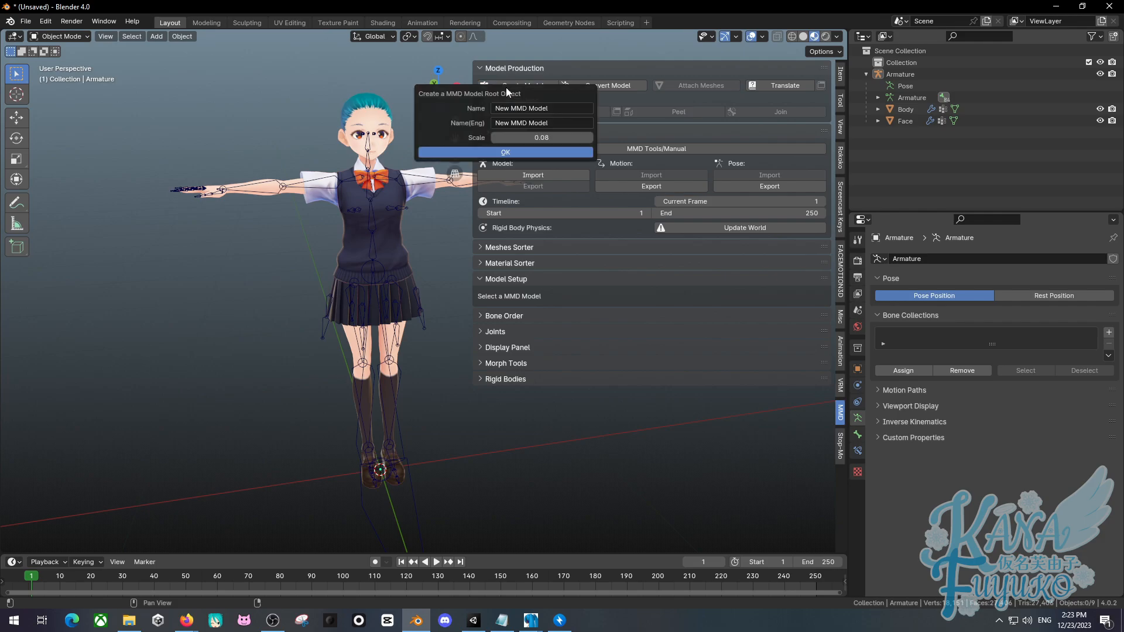
{"action": "left_click", "coordinate": [512, 109]}
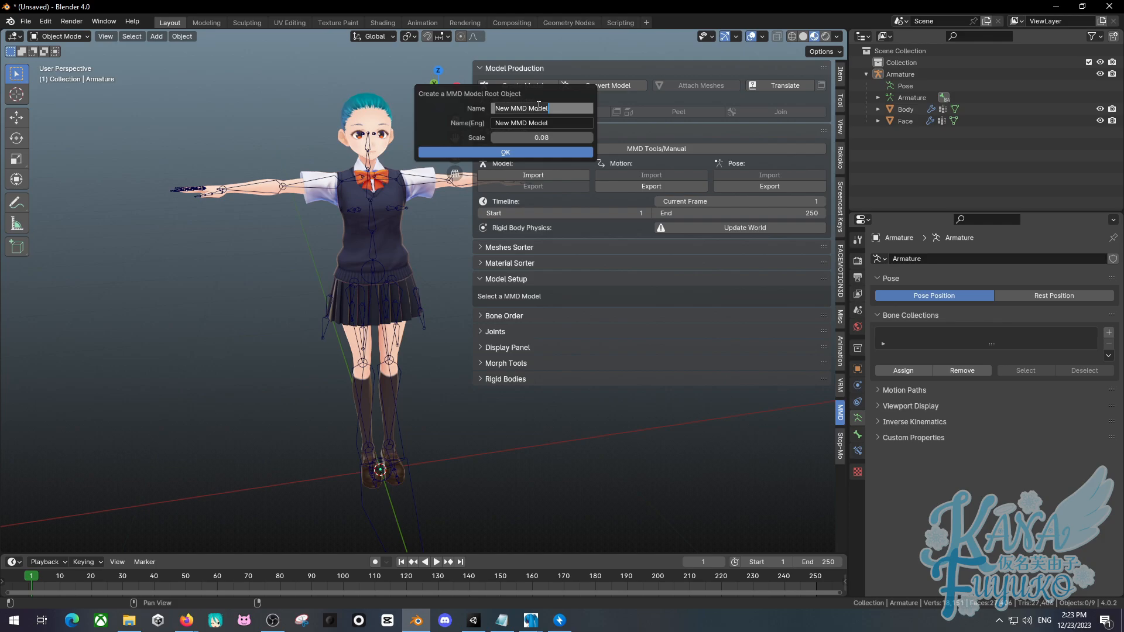
{"action": "type", "text": "Test-Chan"}
{"action": "key", "text": "ctrl+c"}
{"action": "left_click", "coordinate": [548, 123]}
{"action": "key", "text": "ctrl+v"}
{"action": "key", "text": "Return"}
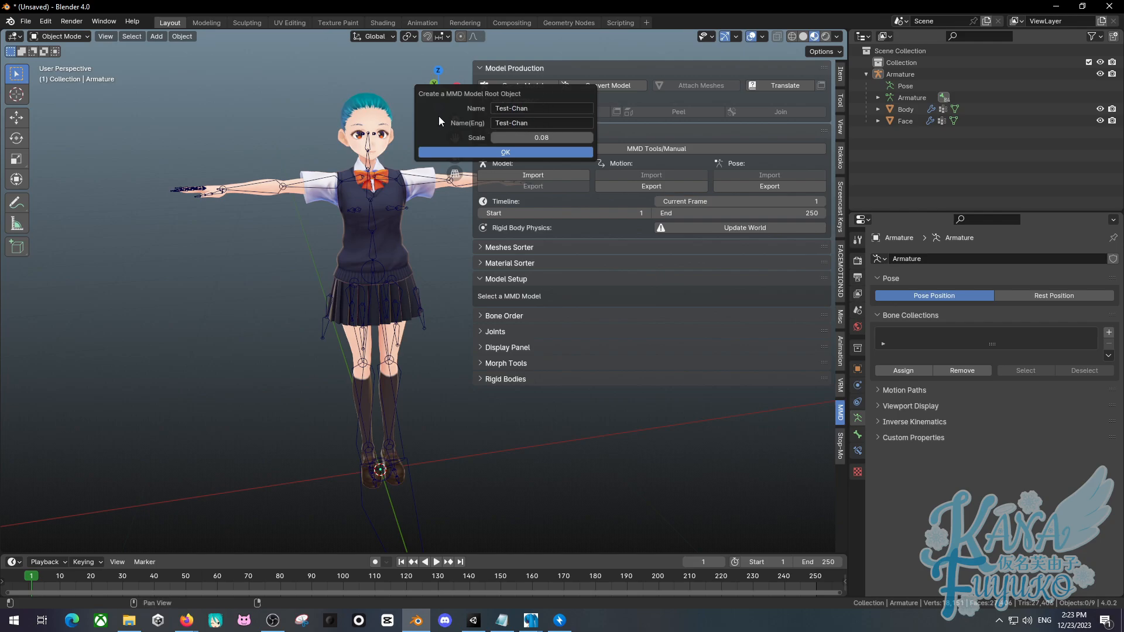
Review the two name fields and create the MMD model root object, keeping the scale at 0.08.
{"action": "left_click", "coordinate": [522, 110]}
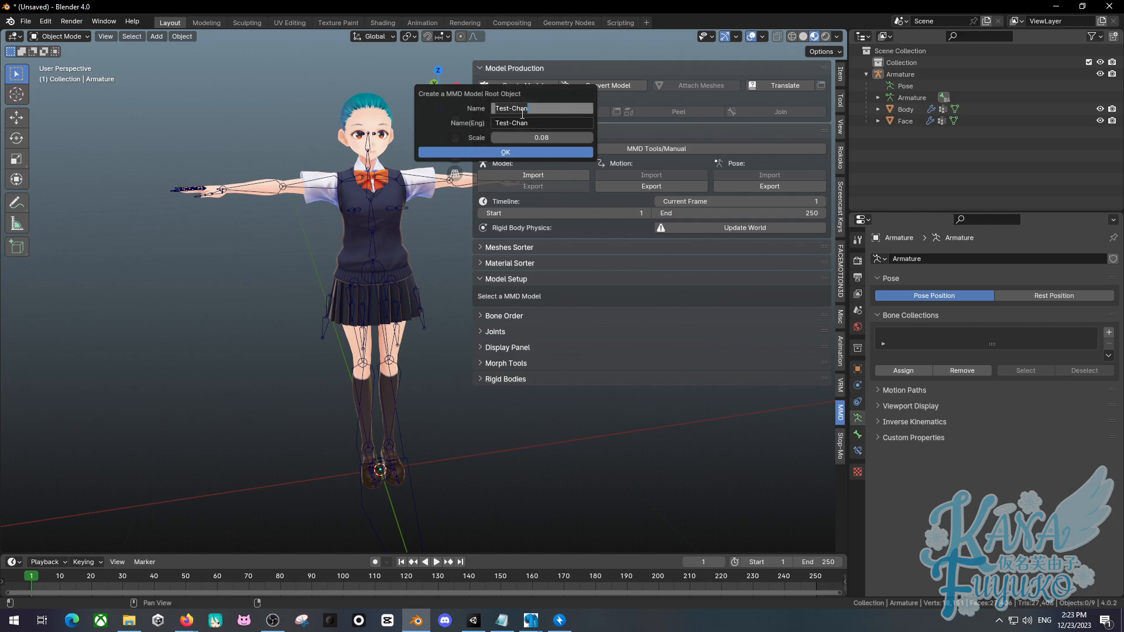
{"action": "left_click_drag", "start_coordinate": [530, 108], "coordinate": [495, 123]}
{"action": "left_click", "coordinate": [521, 124]}
{"action": "left_click", "coordinate": [519, 125]}
{"action": "left_click", "coordinate": [472, 112]}
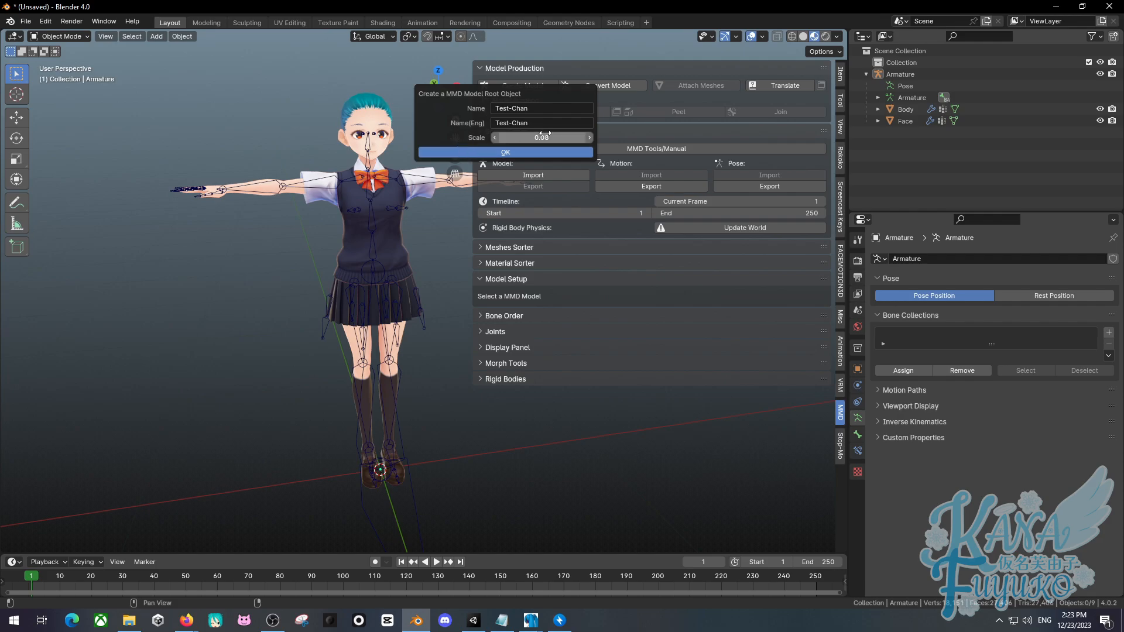
{"action": "left_click", "coordinate": [511, 154]}
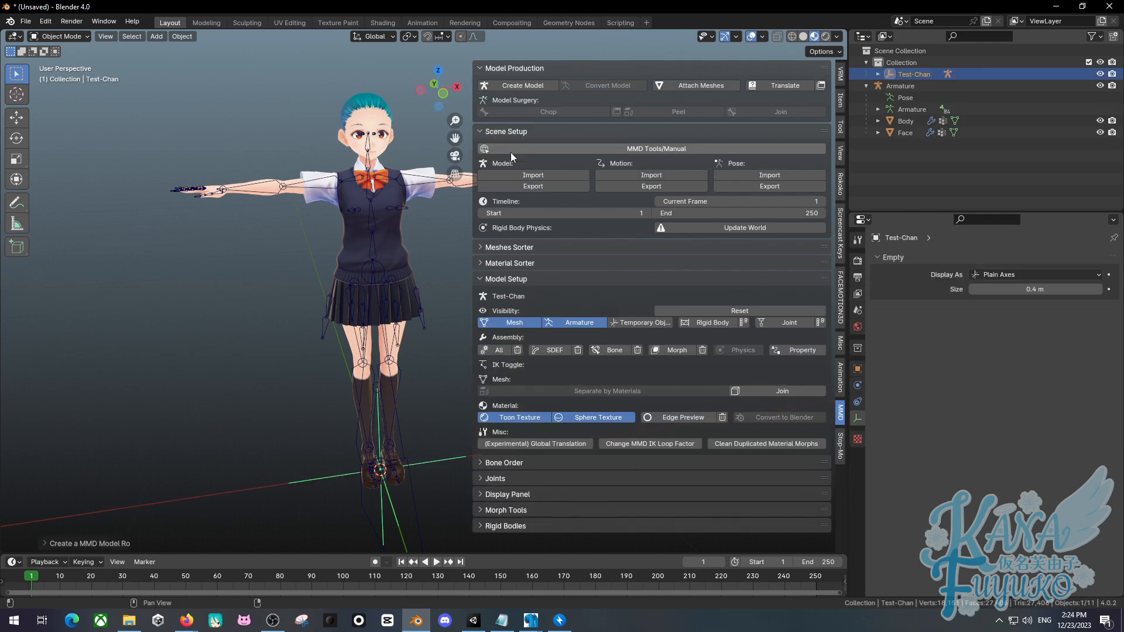
Examine the Test-Chan empty at the character's feet, hide the MMD options, and widen the Outliner.
{"action": "middle_click_drag", "start_coordinate": [326, 355], "coordinate": [245, 126], "text": "shift"}
{"action": "scroll", "coordinate": [244, 141], "scroll_direction": "up", "scroll_amount": 2}
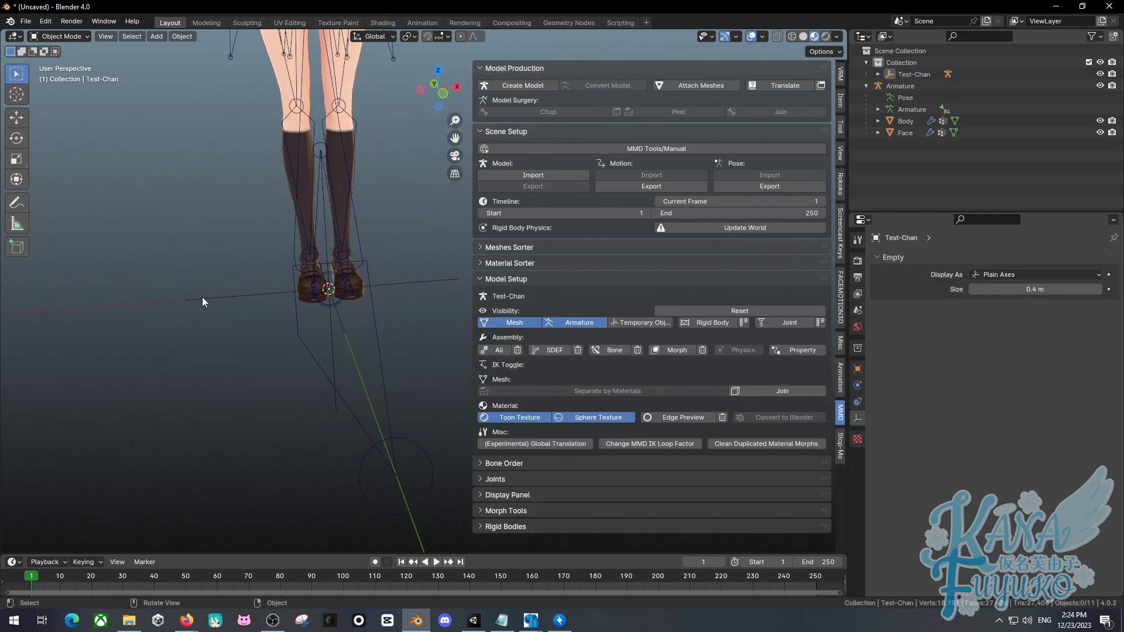
{"action": "middle_click_drag", "start_coordinate": [200, 296], "coordinate": [246, 325], "text": "shift"}
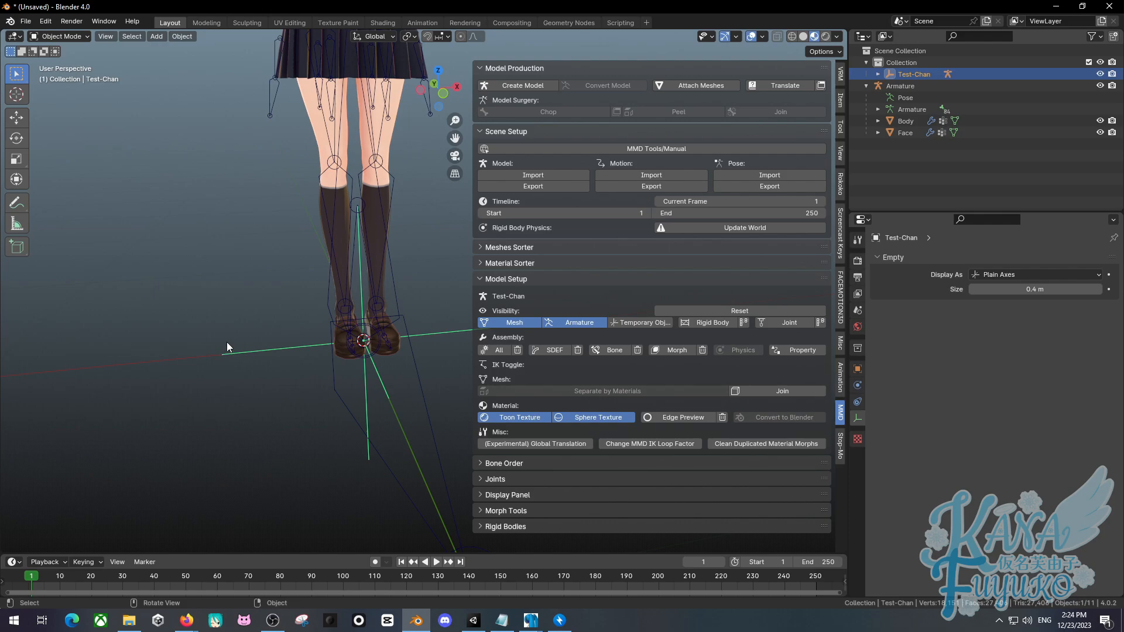
{"action": "key", "text": "n"}
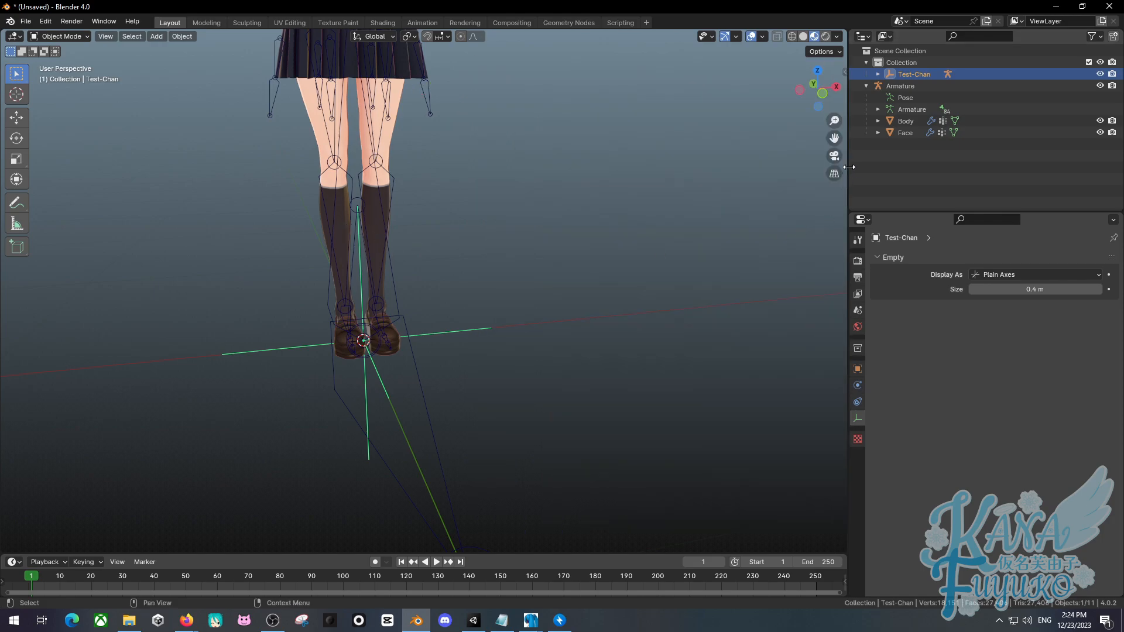
{"action": "left_click_drag", "start_coordinate": [847, 182], "coordinate": [497, 170]}
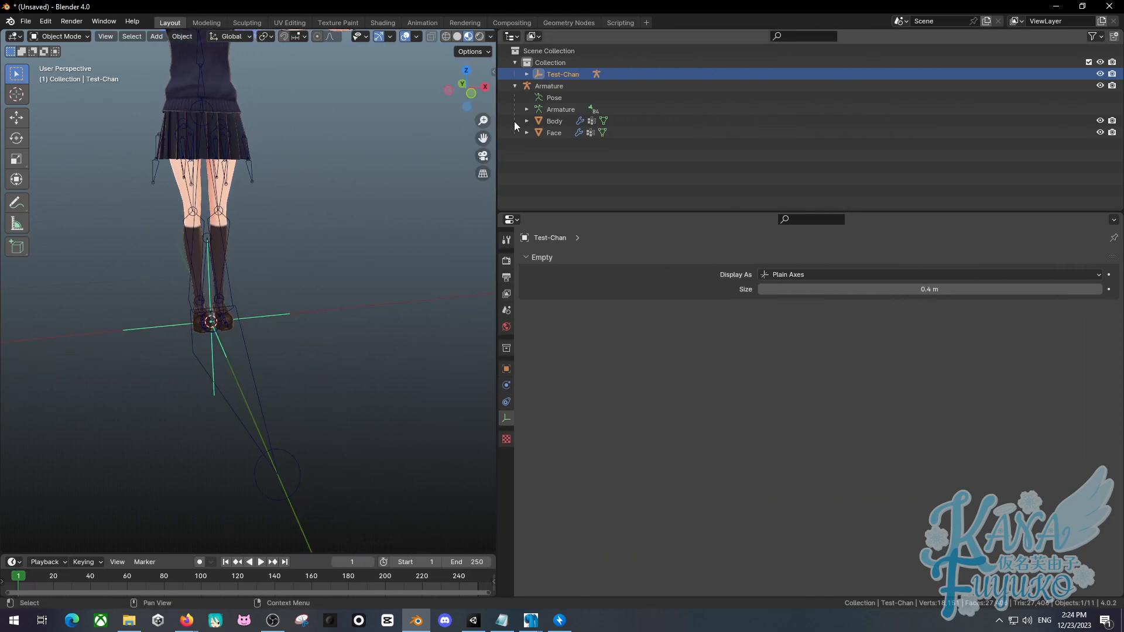
Expand the Test-Chan root in the Outliner and delete its child armature, Test-Chan_arm.
{"action": "left_click", "coordinate": [566, 65]}
{"action": "left_click", "coordinate": [534, 75]}
{"action": "left_click", "coordinate": [527, 73]}
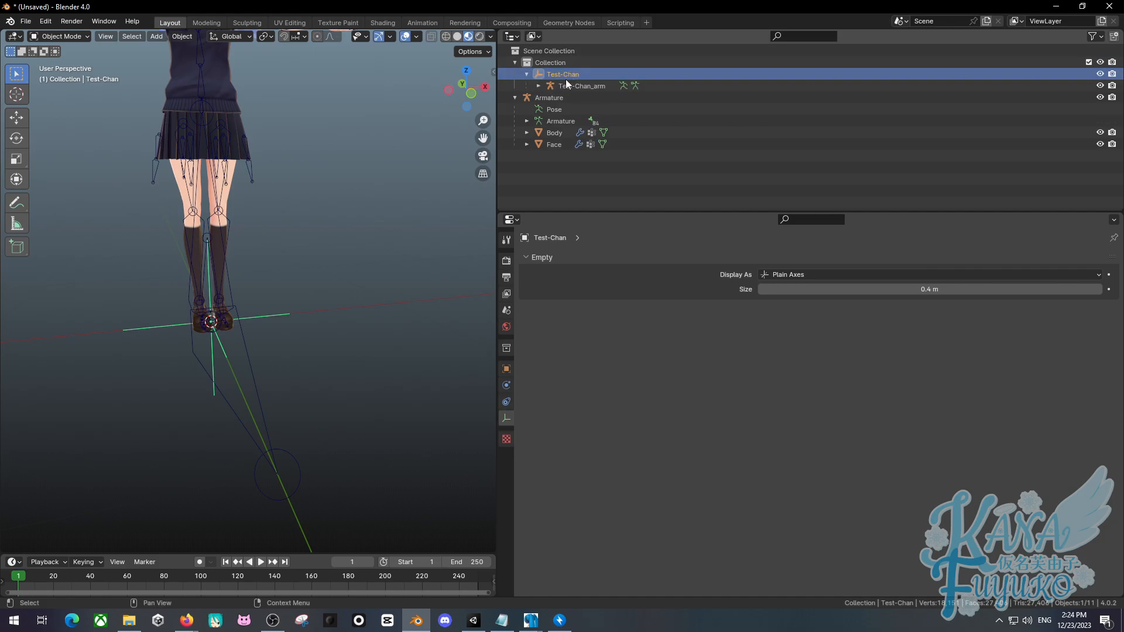
{"action": "left_click", "coordinate": [574, 86]}
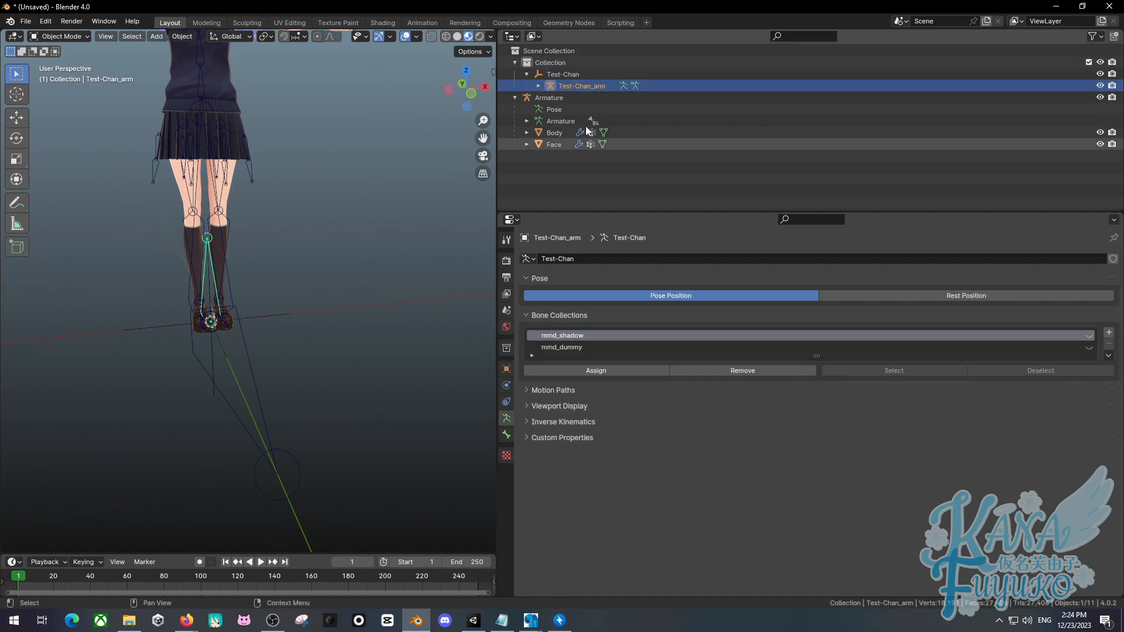
{"action": "left_click", "coordinate": [561, 75]}
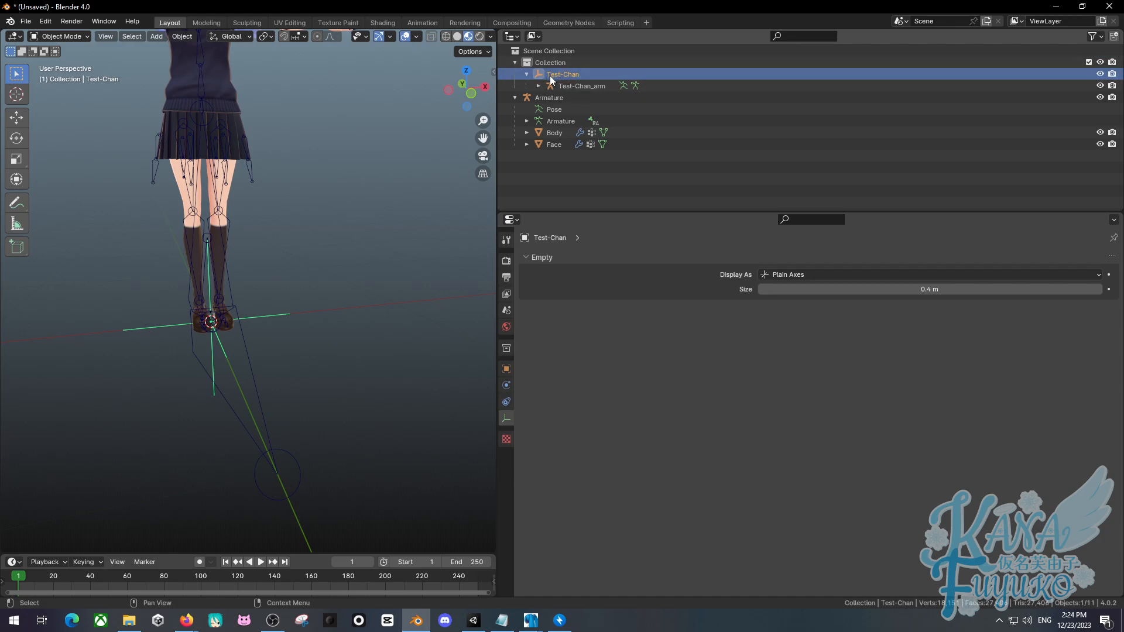
{"action": "left_click", "coordinate": [565, 89]}
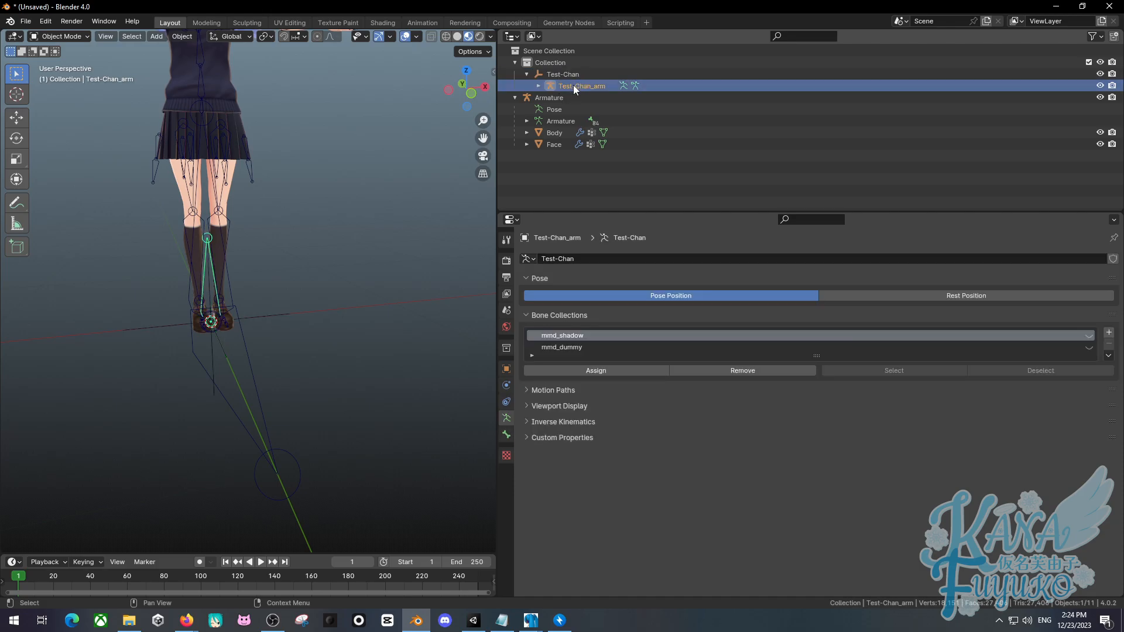
{"action": "key", "text": "Delete"}
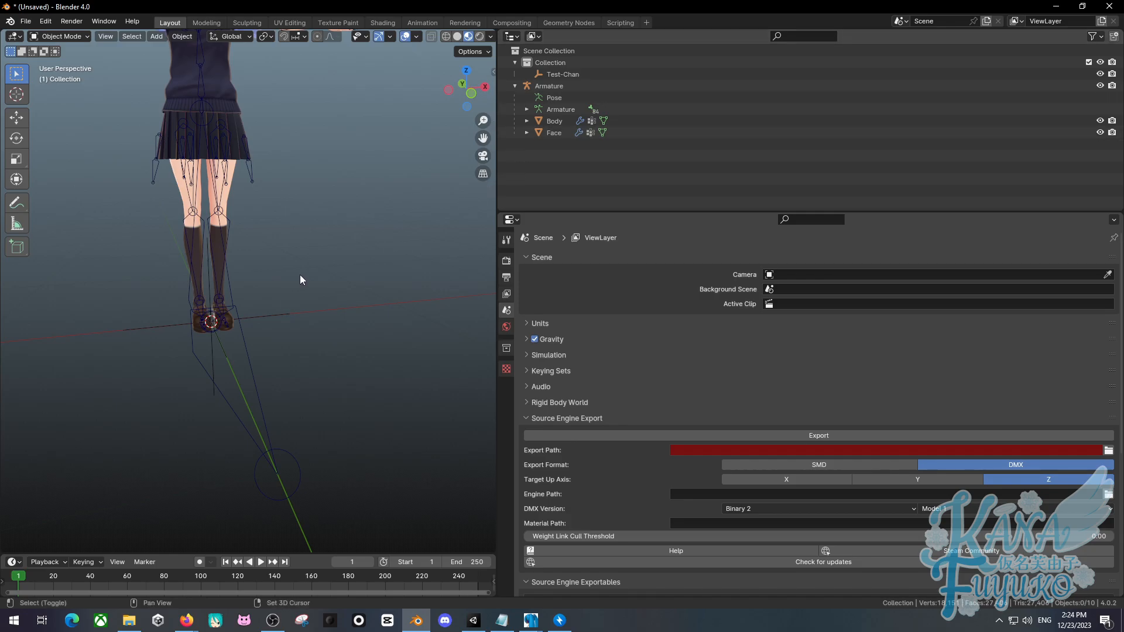
Select the character's armature, try moving it away from the Test-Chan empty, and cancel the move.
{"action": "middle_click_drag", "start_coordinate": [299, 275], "coordinate": [381, 348], "text": "shift"}
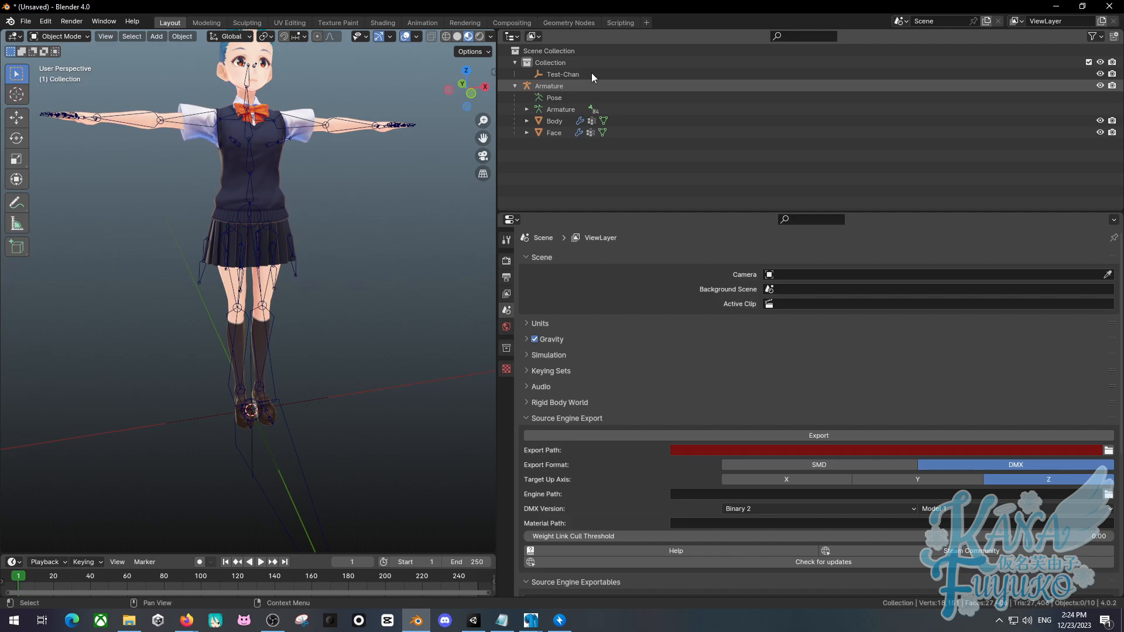
{"action": "left_click", "coordinate": [541, 88]}
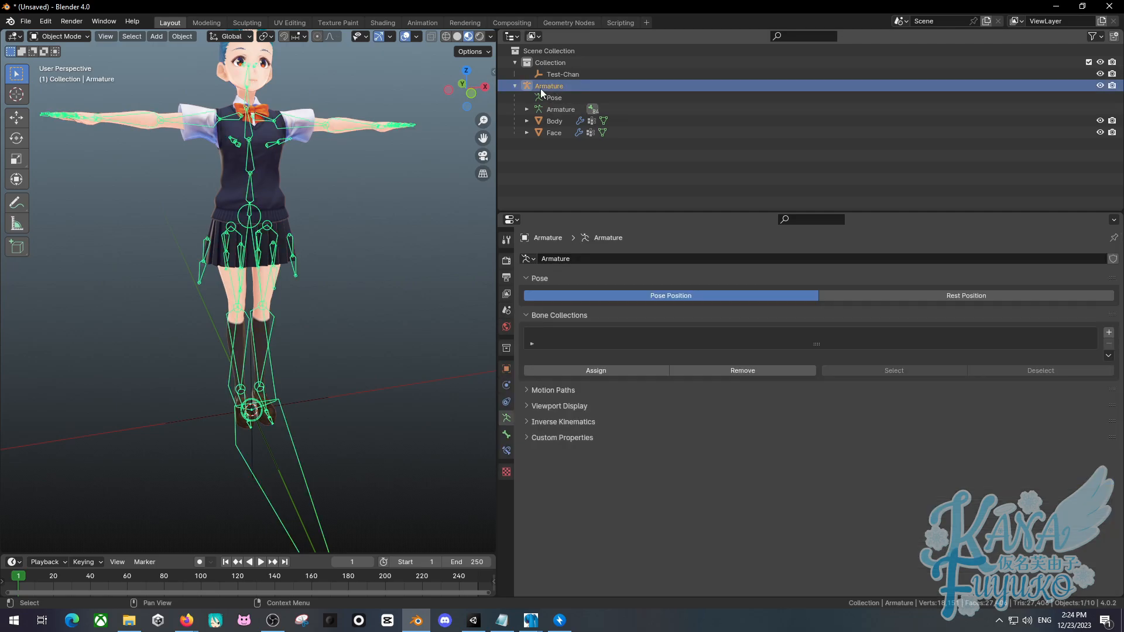
{"action": "left_click", "coordinate": [310, 254]}
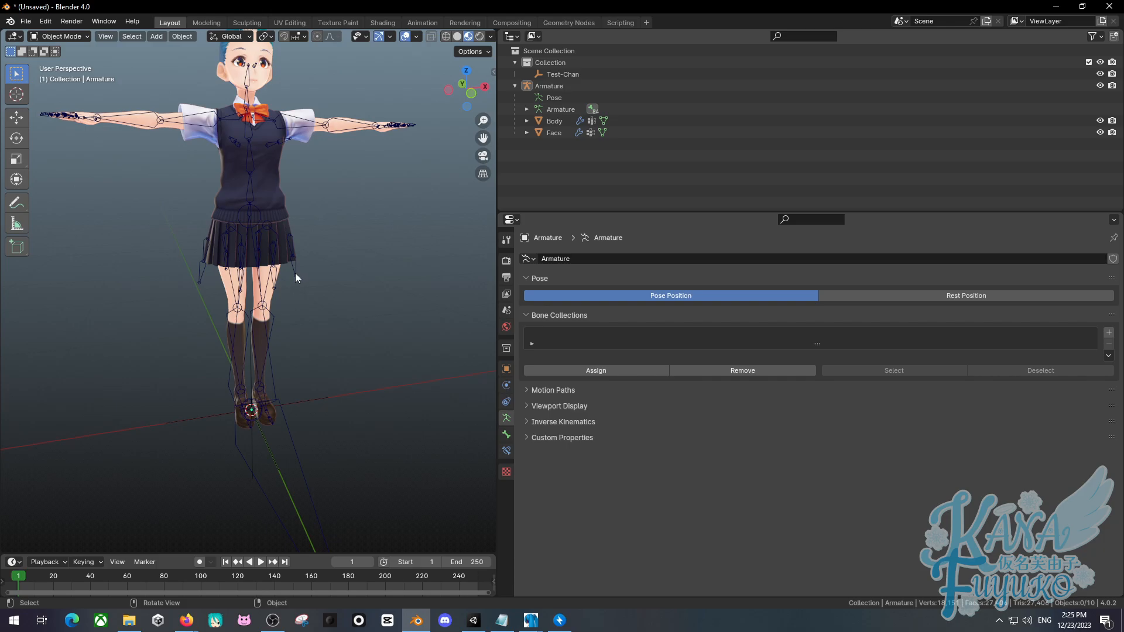
{"action": "left_click", "coordinate": [296, 271]}
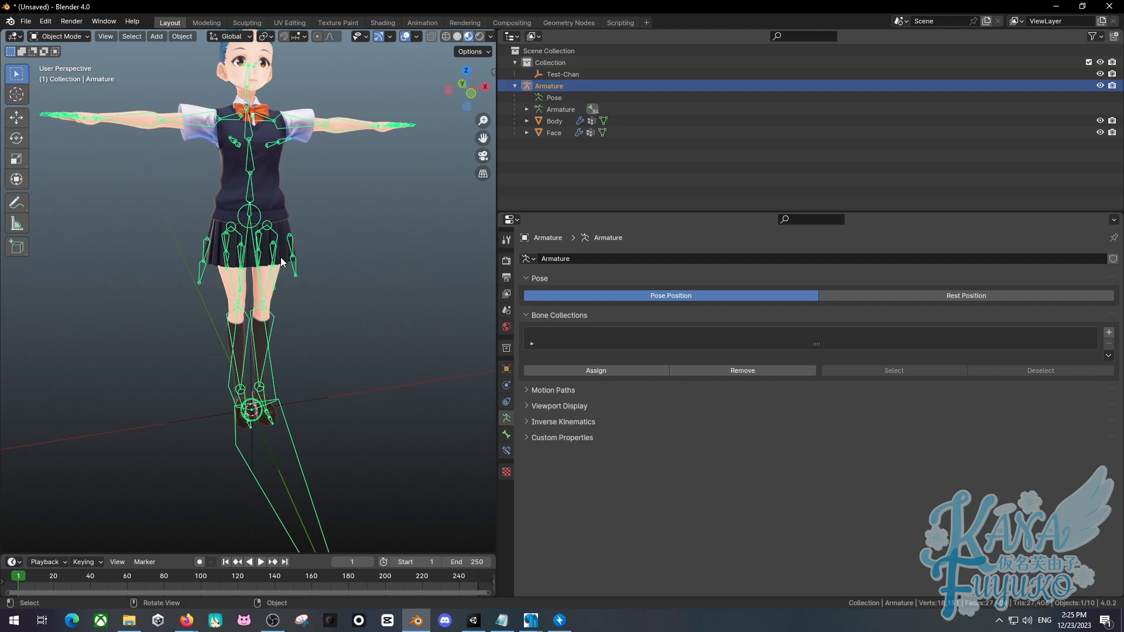
{"action": "scroll", "coordinate": [290, 231], "scroll_direction": "down", "scroll_amount": 2}
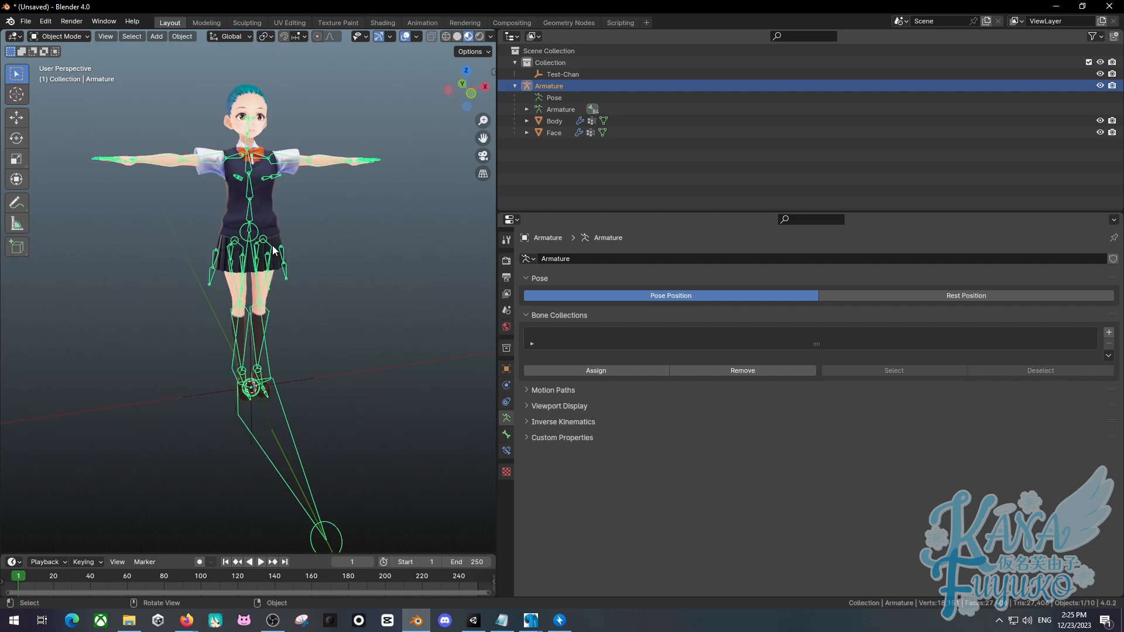
{"action": "key", "text": "g"}
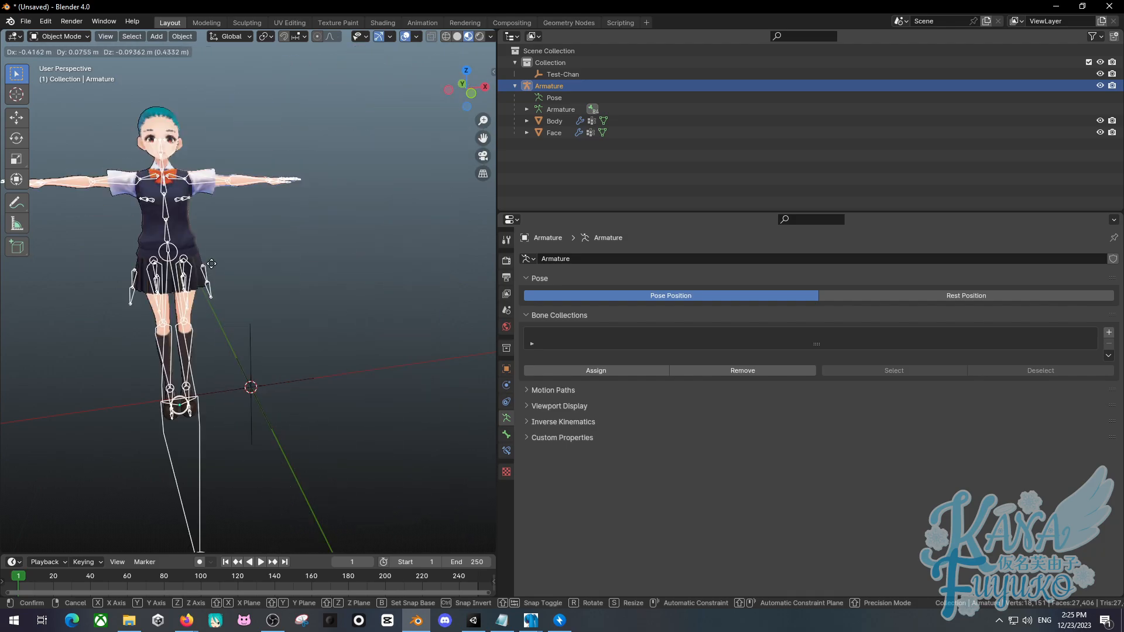
{"action": "key", "text": "Escape"}
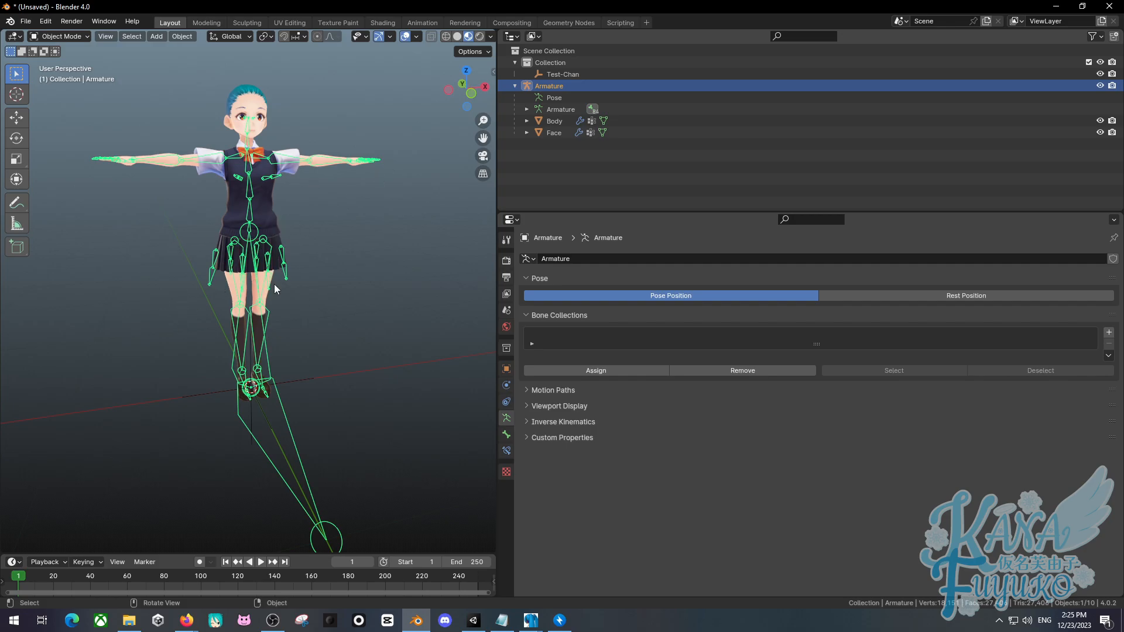
Parent the character's armature to the Test-Chan empty with the Object option, and clear the selection.
{"action": "key", "text": "shift"}
{"action": "left_click", "coordinate": [308, 379], "text": "shift"}
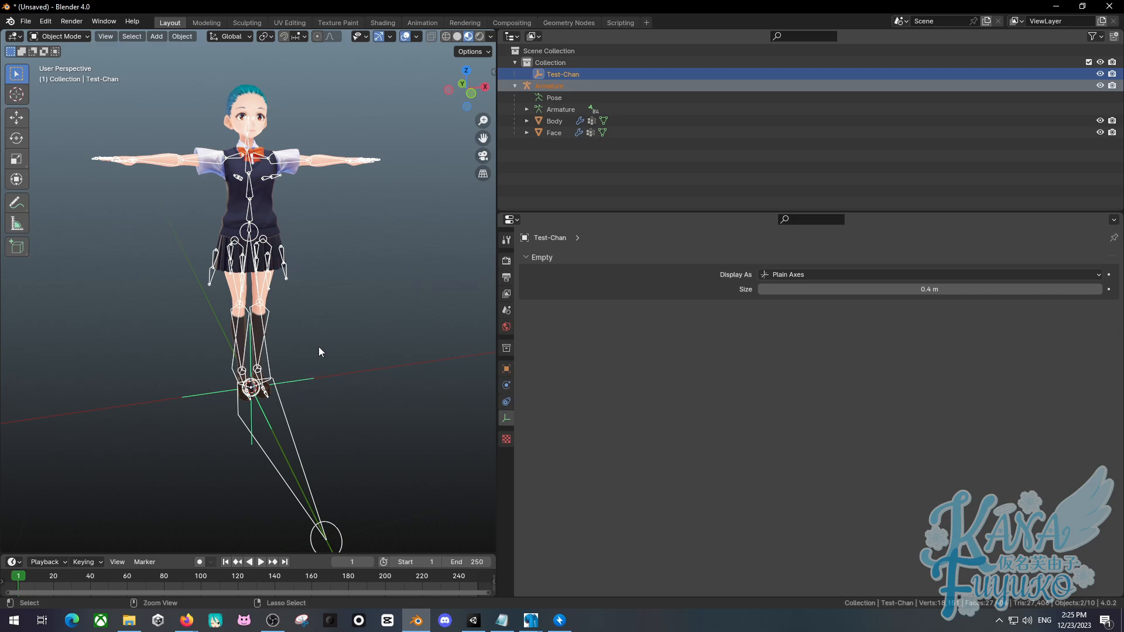
{"action": "key", "text": "ctrl+p"}
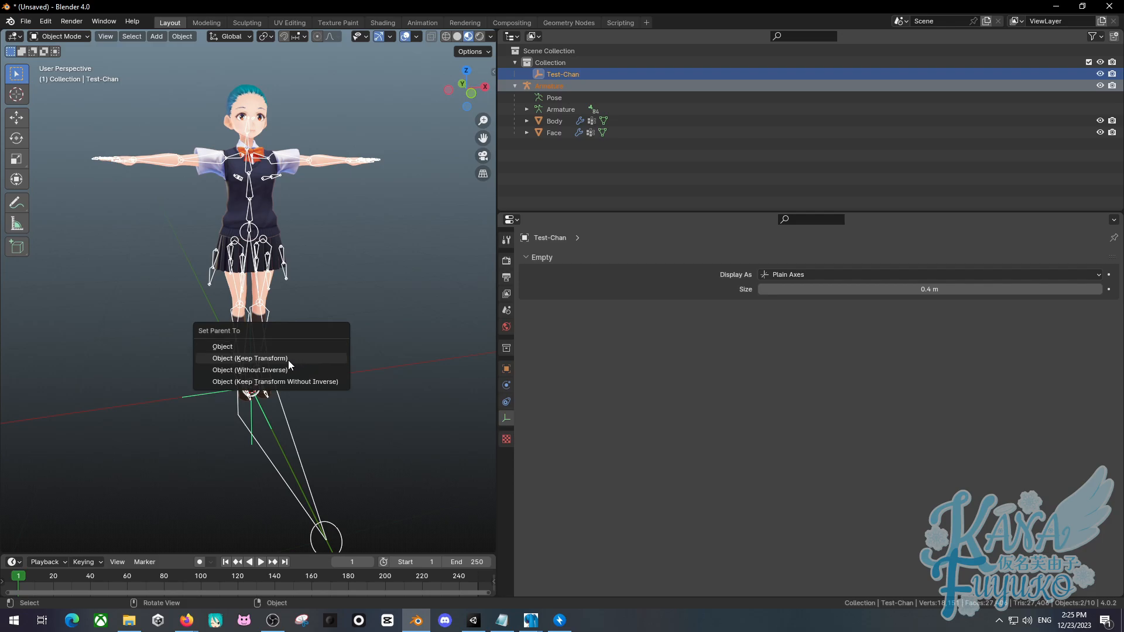
{"action": "left_click", "coordinate": [245, 348]}
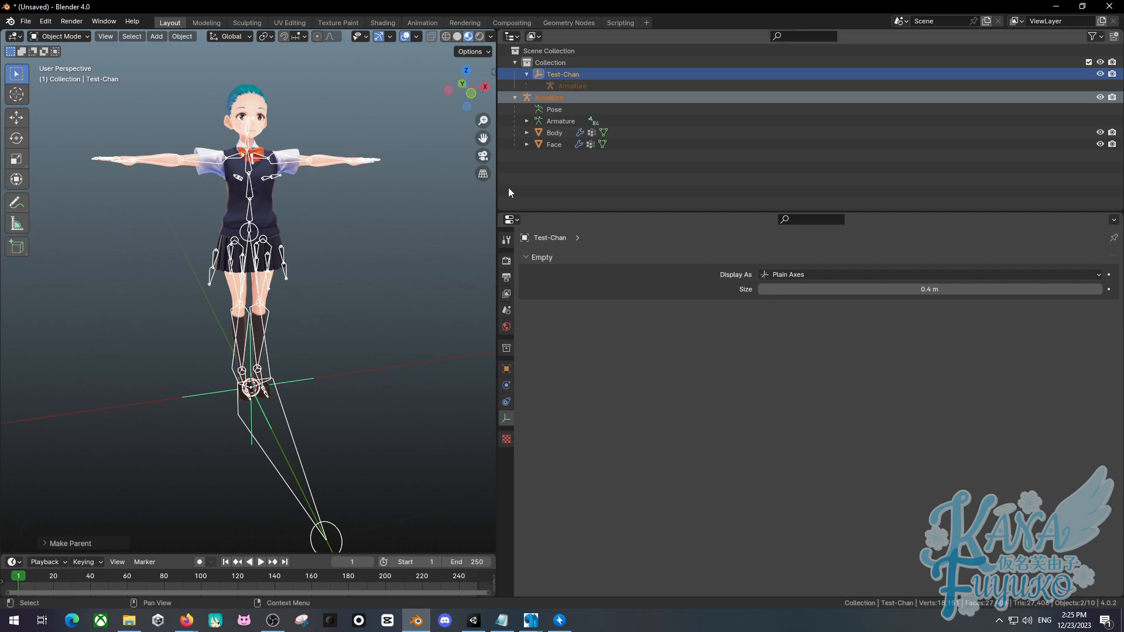
{"action": "left_click", "coordinate": [559, 166]}
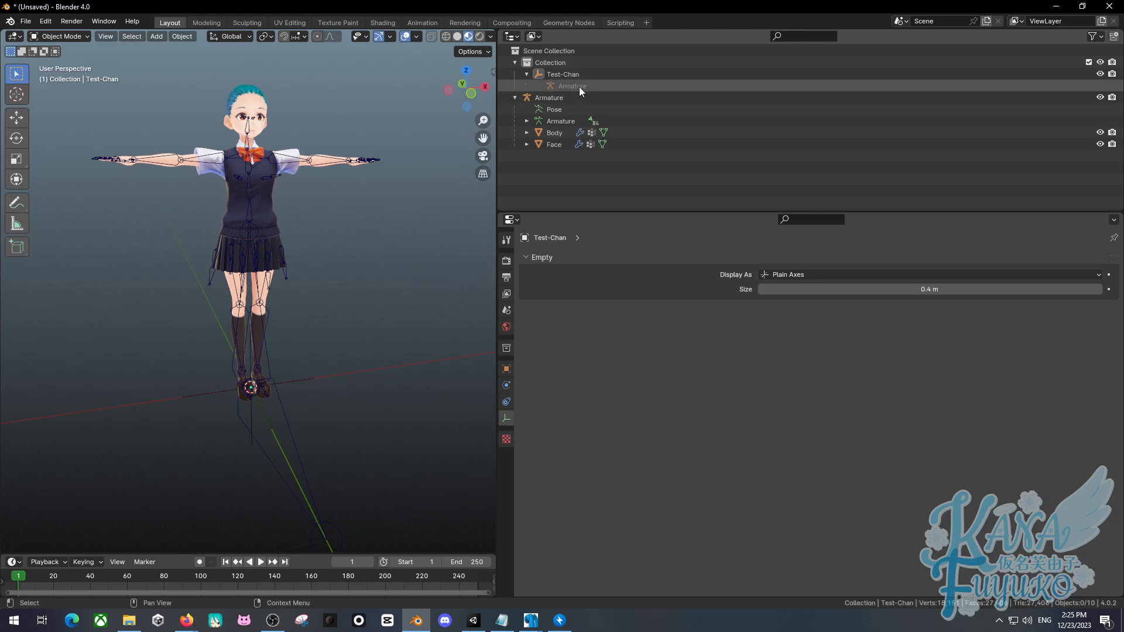
Move the armature into Collection beneath the Test-Chan empty, and check the empty and armature by selecting each.
{"action": "left_click", "coordinate": [551, 100]}
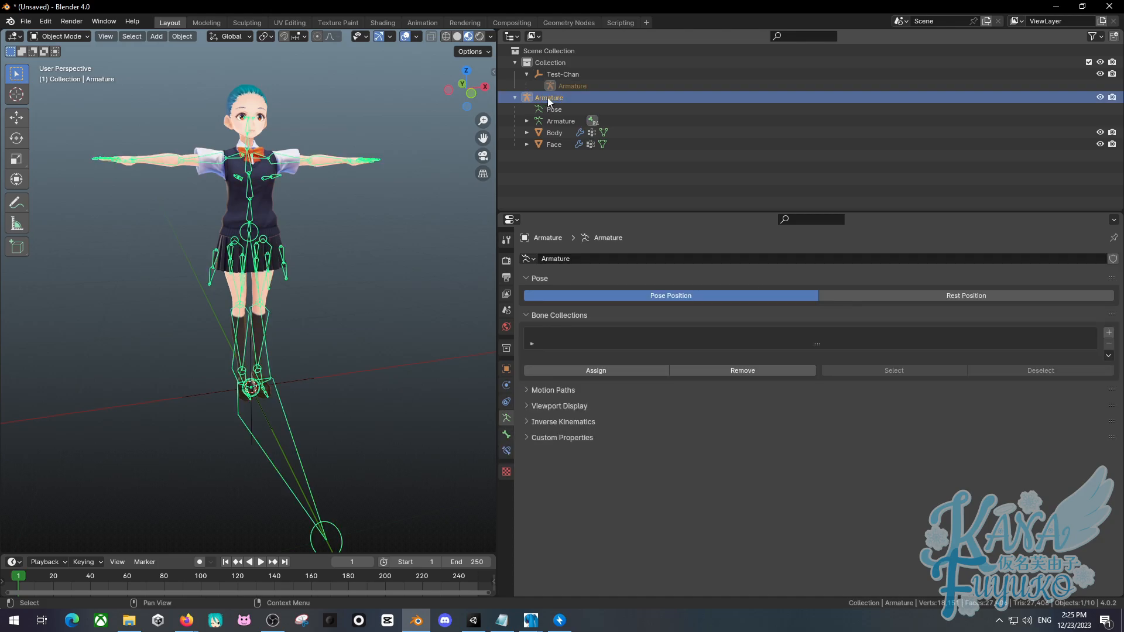
{"action": "left_click_drag", "start_coordinate": [548, 101], "coordinate": [566, 85]}
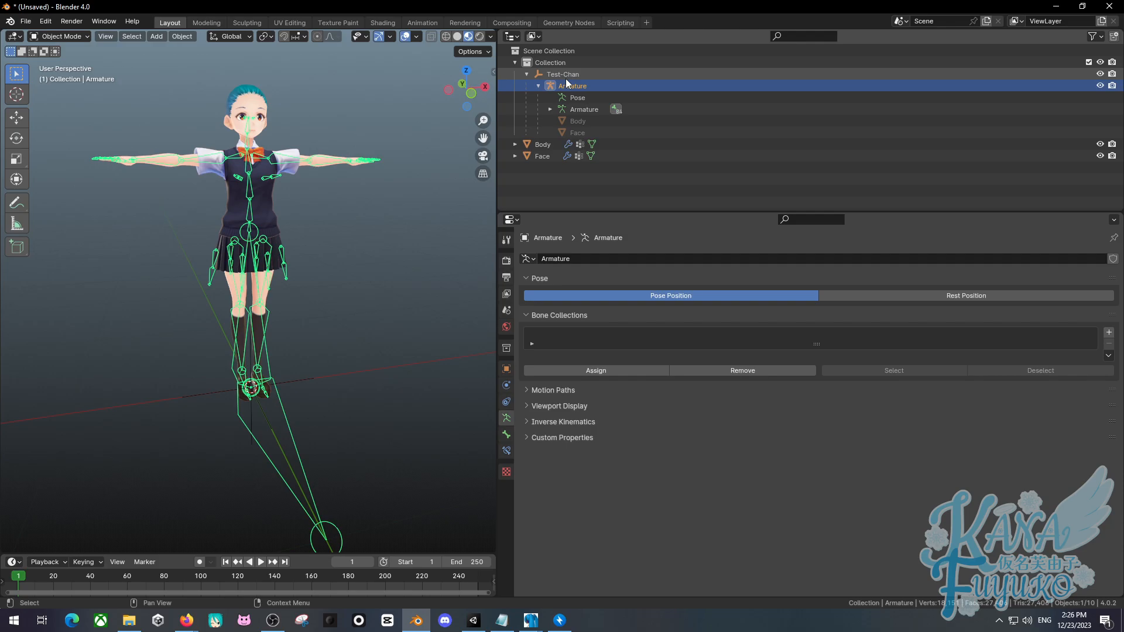
{"action": "left_click", "coordinate": [560, 75]}
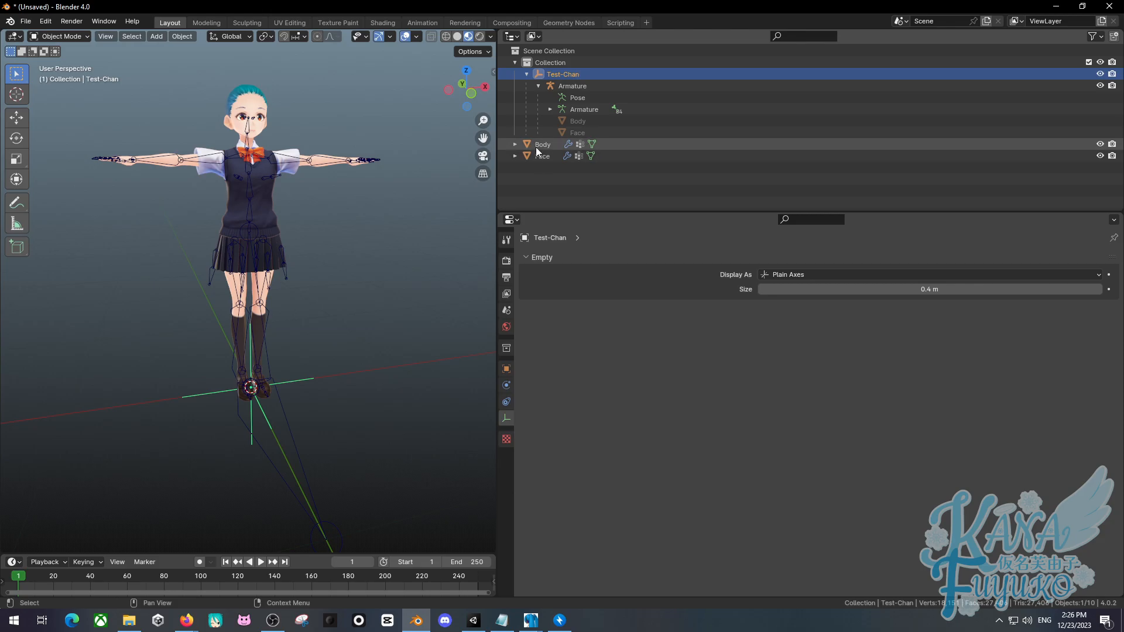
{"action": "left_click", "coordinate": [571, 86]}
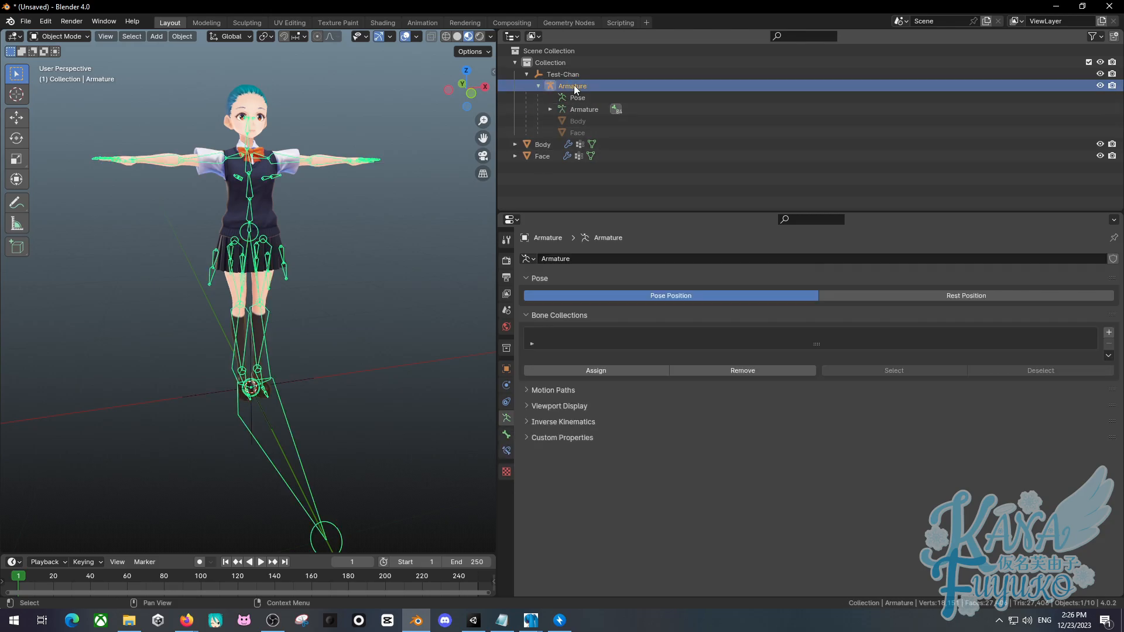
Select the Body and Face meshes in the Outliner and move them under the armature in Collection.
{"action": "left_click", "coordinate": [542, 144]}
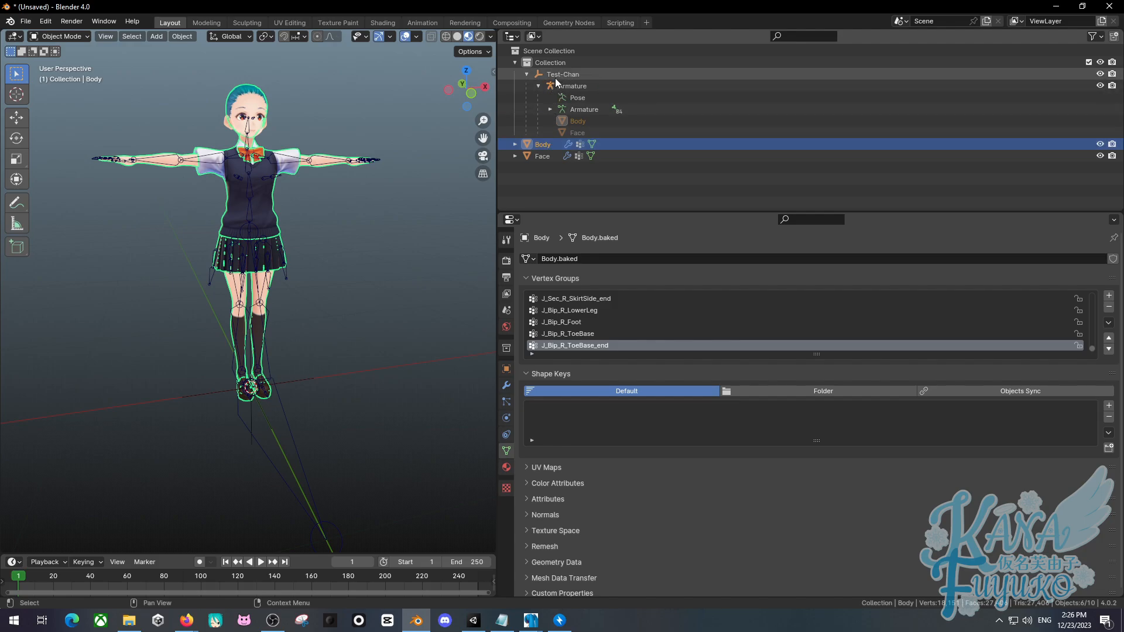
{"action": "left_click", "coordinate": [543, 157], "text": "ctrl"}
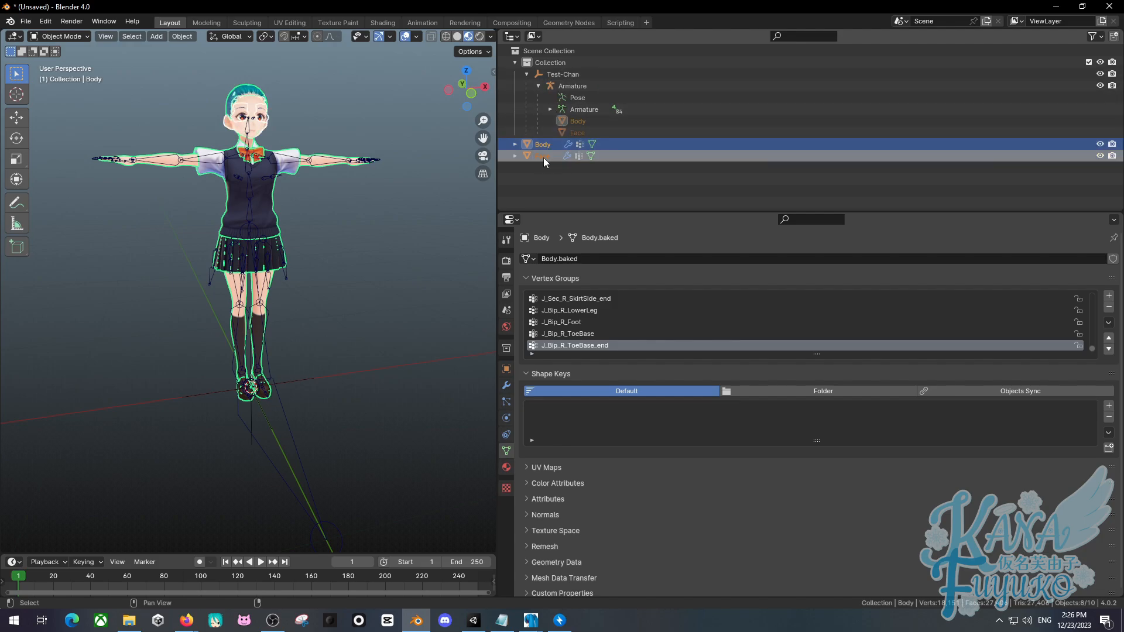
{"action": "left_click_drag", "start_coordinate": [539, 157], "coordinate": [581, 111]}
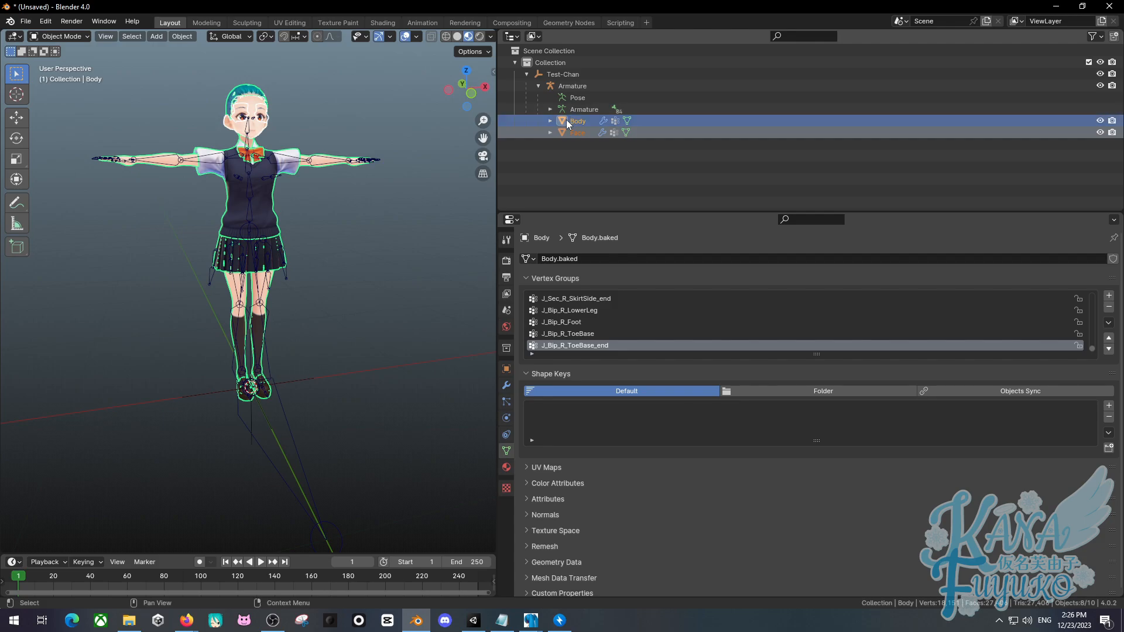
Undo the Outliner moves and the armature's parenting to the Test-Chan empty.
{"action": "key", "text": "ctrl+z"}
{"action": "key", "text": "ctrl+z"}
{"action": "key", "text": "ctrl+z"}
{"action": "key", "text": "ctrl+z"}
{"action": "key", "text": "ctrl+z"}
{"action": "key", "text": "ctrl+z"}
{"action": "key", "text": "ctrl+z"}
{"action": "key", "text": "ctrl+z"}
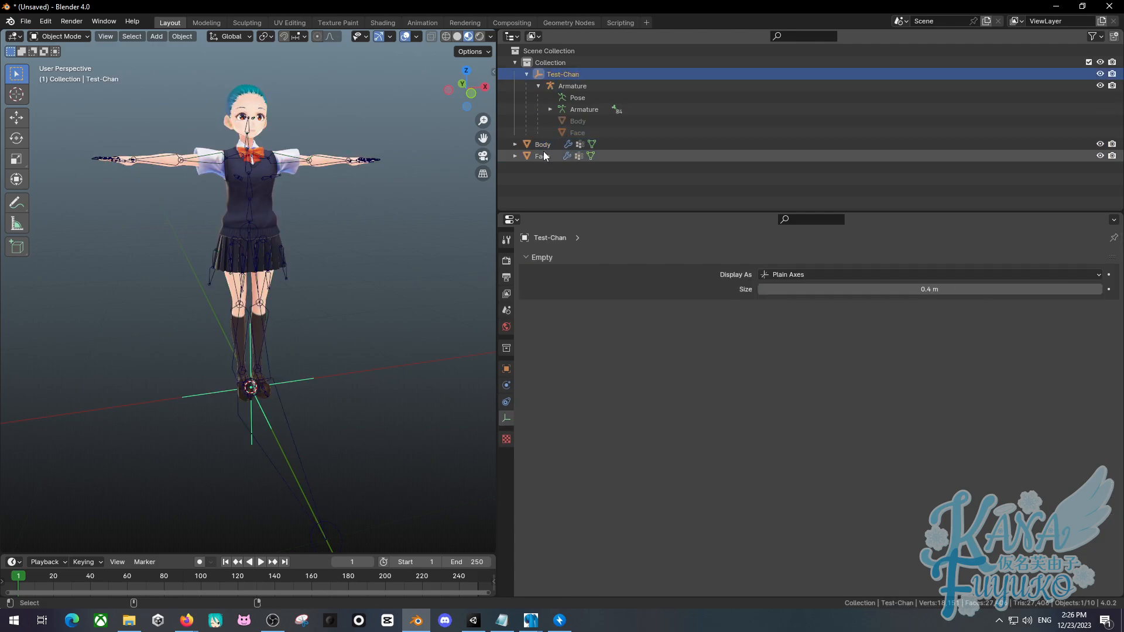
{"action": "key", "text": "ctrl+z"}
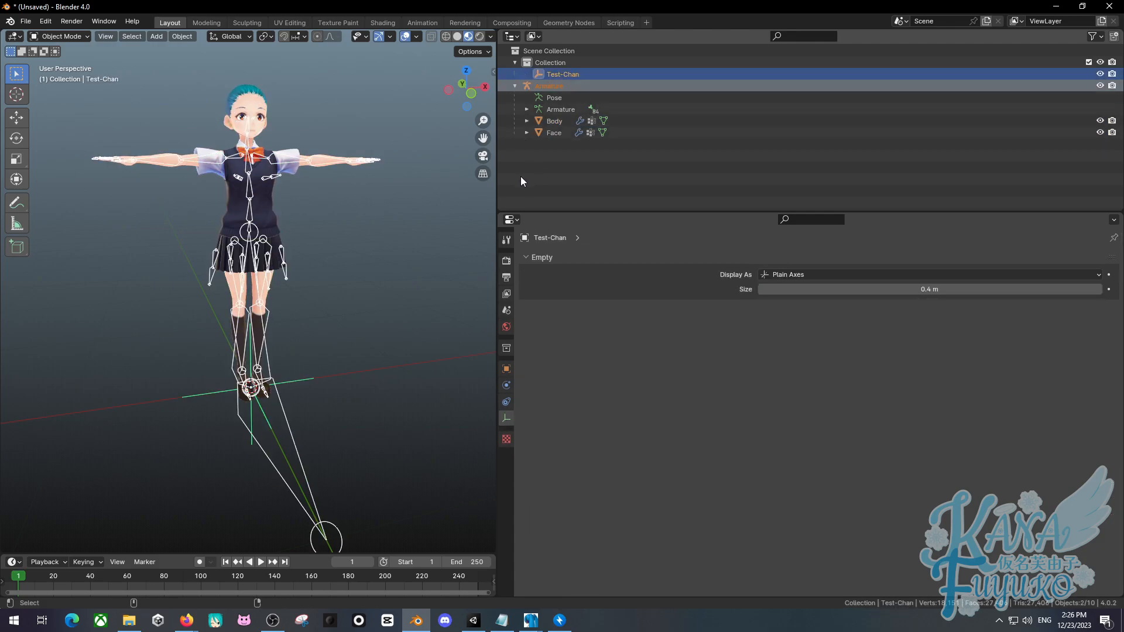
Parent the character's armature to the Test-Chan empty again with the Object option, and clear the selection.
{"action": "left_click", "coordinate": [287, 268]}
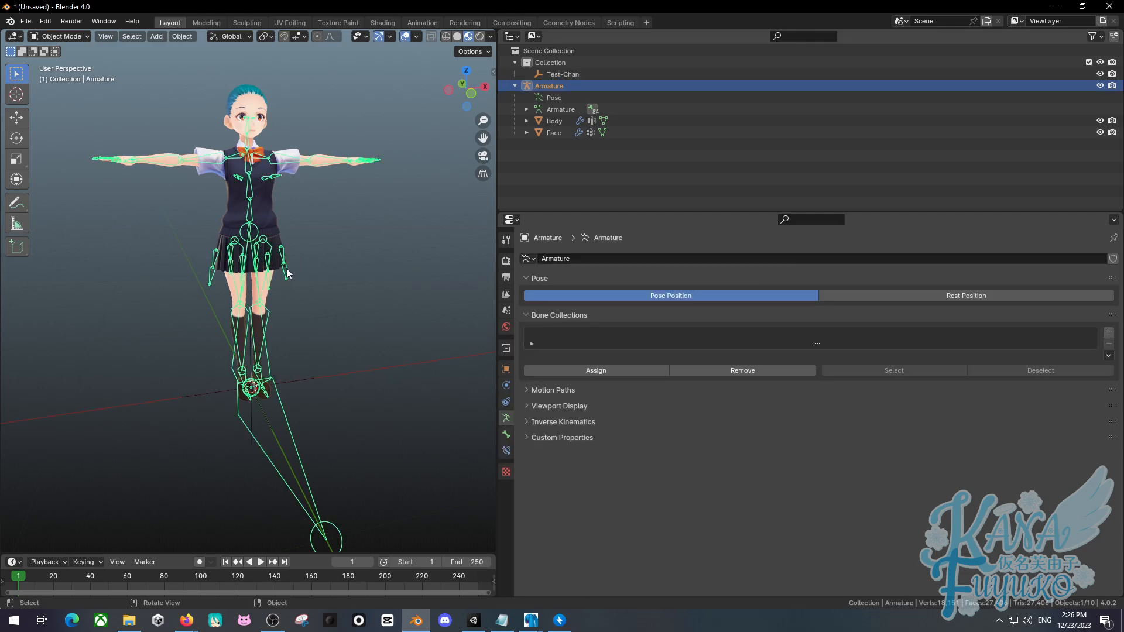
{"action": "left_click", "coordinate": [304, 375], "text": "shift"}
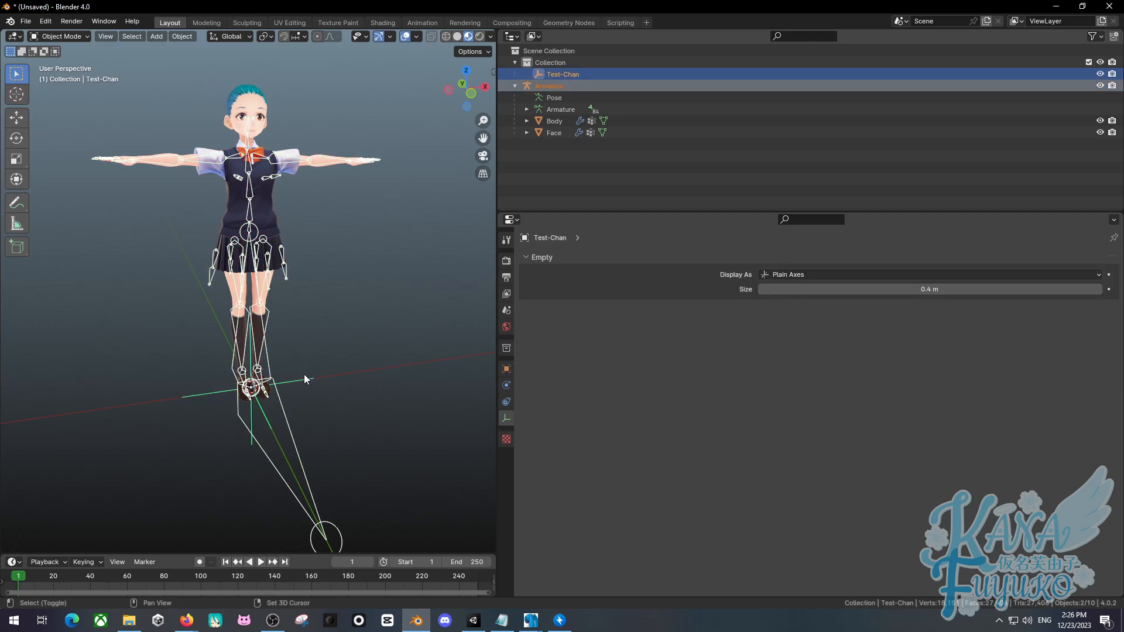
{"action": "key", "text": "ctrl+p"}
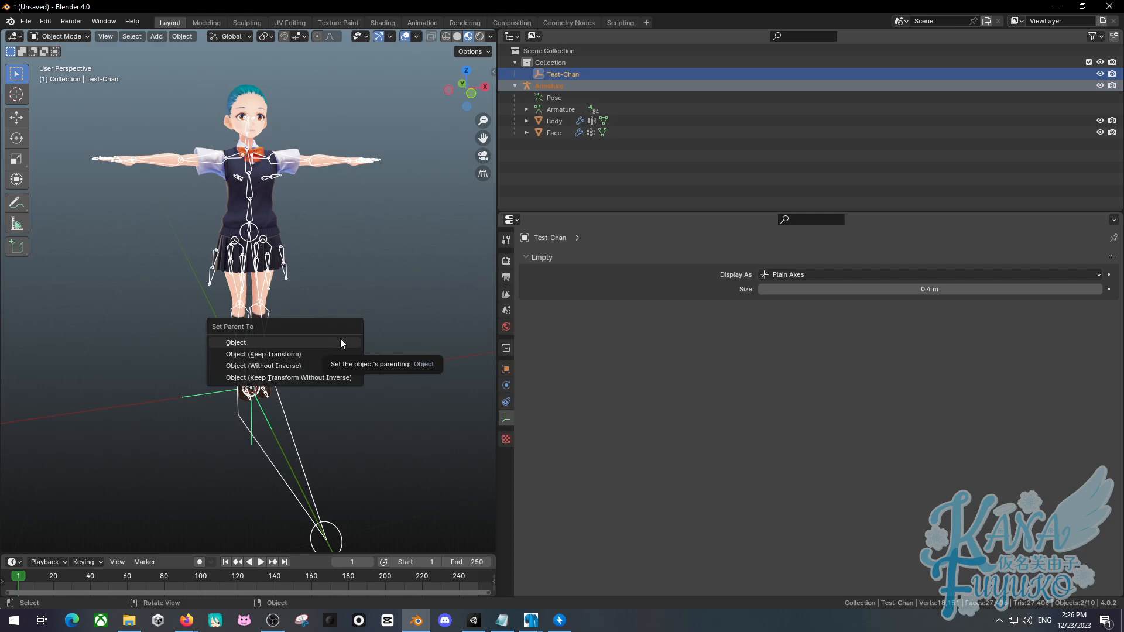
{"action": "left_click", "coordinate": [285, 343]}
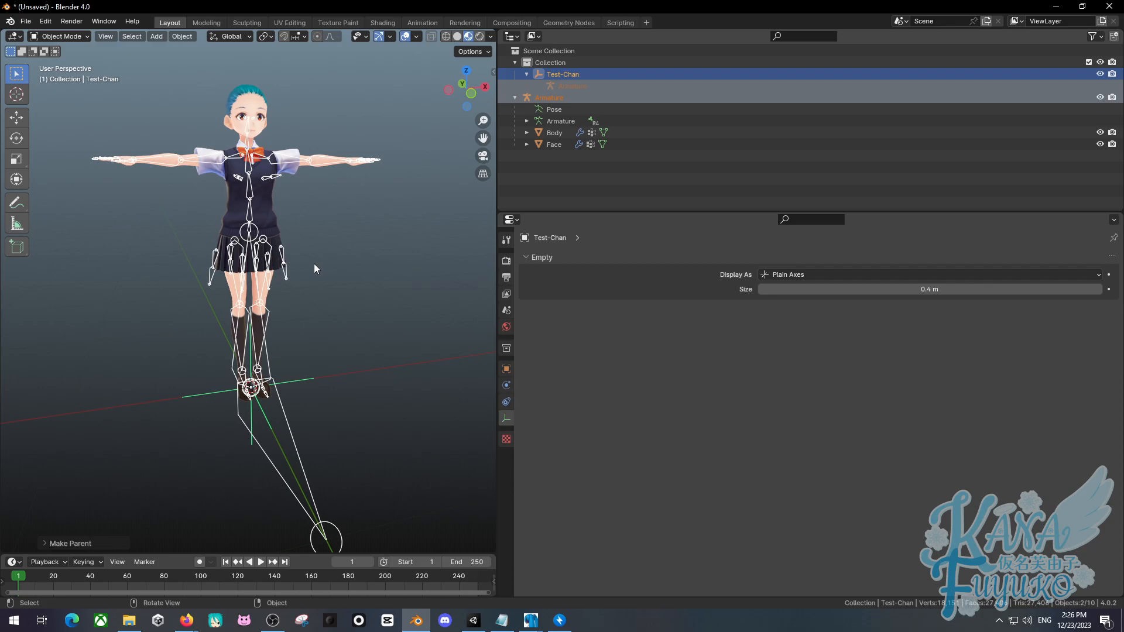
{"action": "left_click", "coordinate": [354, 245]}
Select the armature together with Body and Face, move them all into Collection, and undo the move.
{"action": "left_click", "coordinate": [556, 97]}
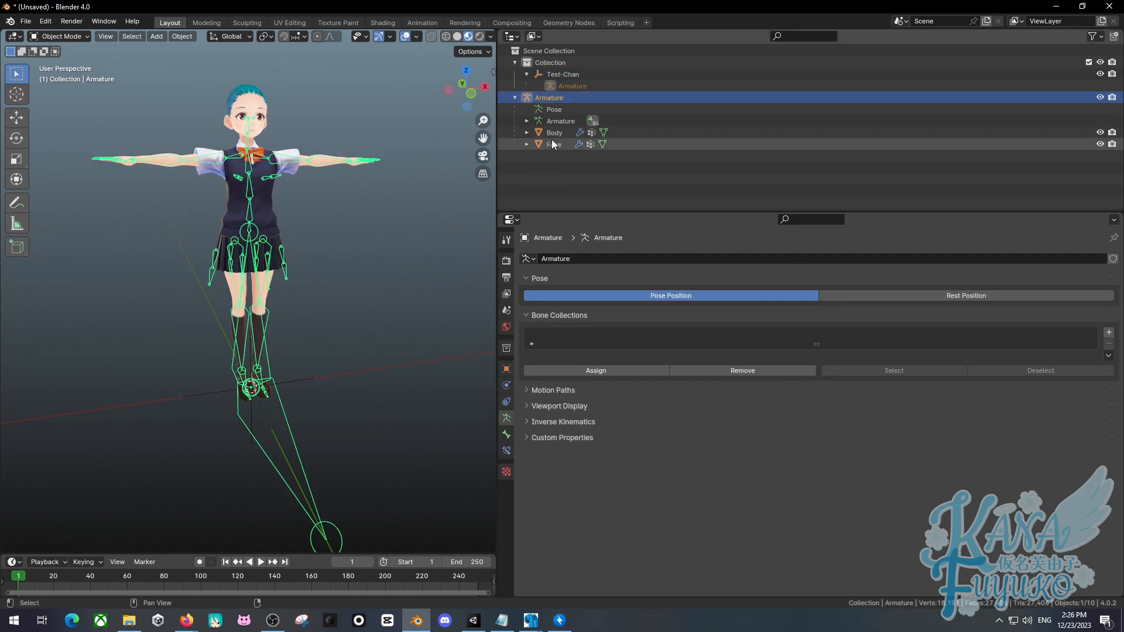
{"action": "left_click", "coordinate": [552, 144], "text": "shift"}
{"action": "left_click_drag", "start_coordinate": [551, 149], "coordinate": [574, 81]}
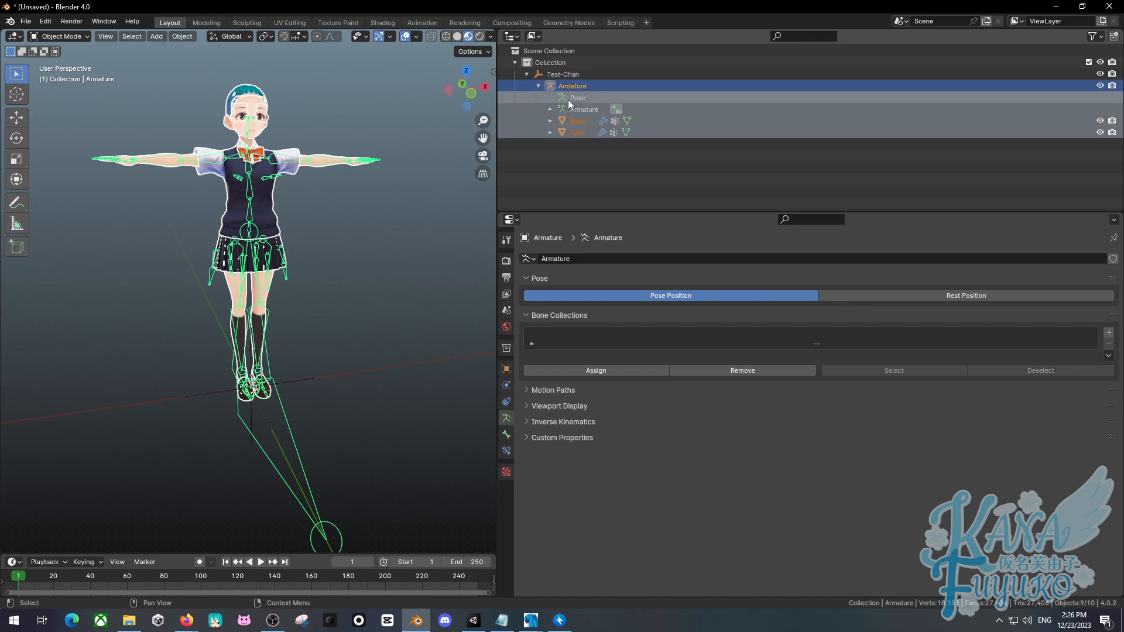
{"action": "key", "text": "ctrl+z"}
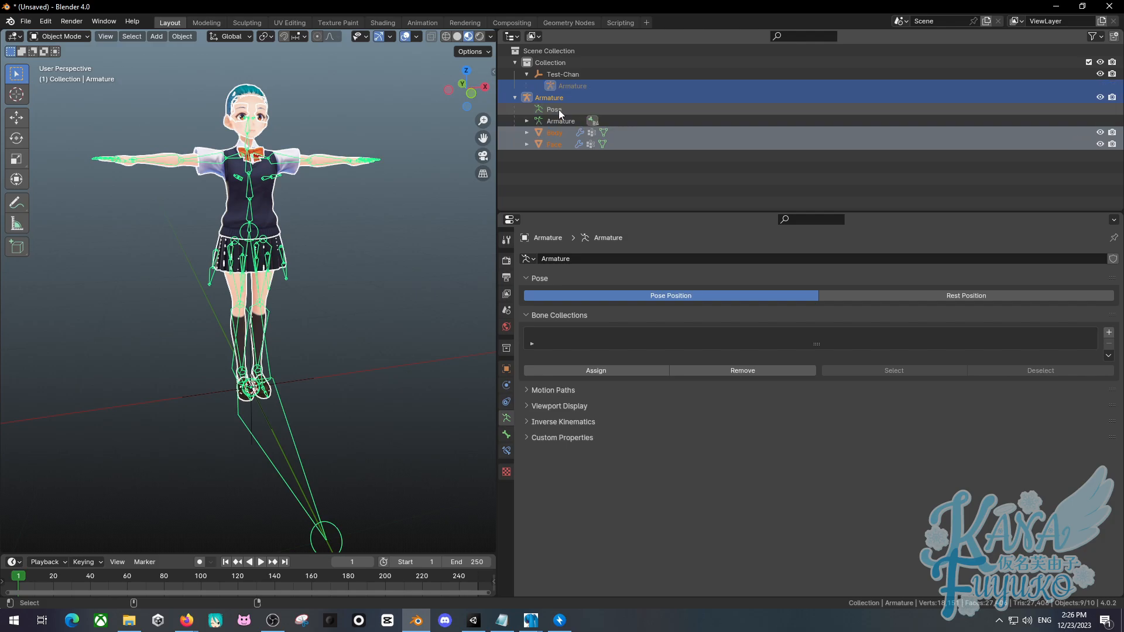
Move the armature alone into Collection, place Body and Face under it separately, and undo these moves.
{"action": "left_click_drag", "start_coordinate": [561, 101], "coordinate": [572, 80]}
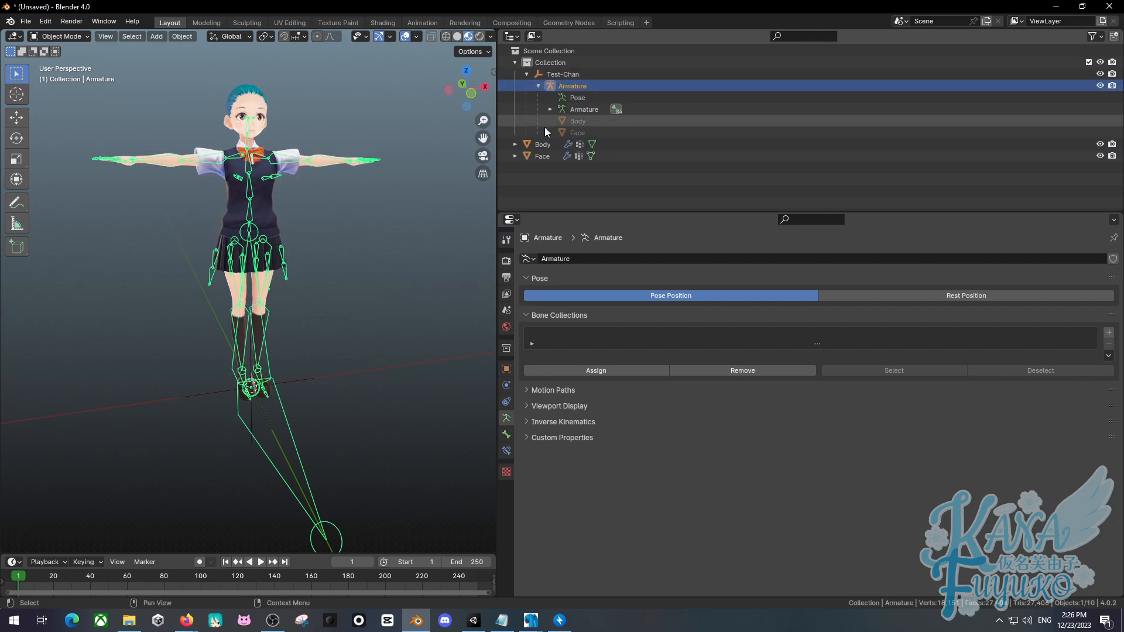
{"action": "left_click", "coordinate": [544, 144]}
{"action": "left_click", "coordinate": [541, 156], "text": "ctrl"}
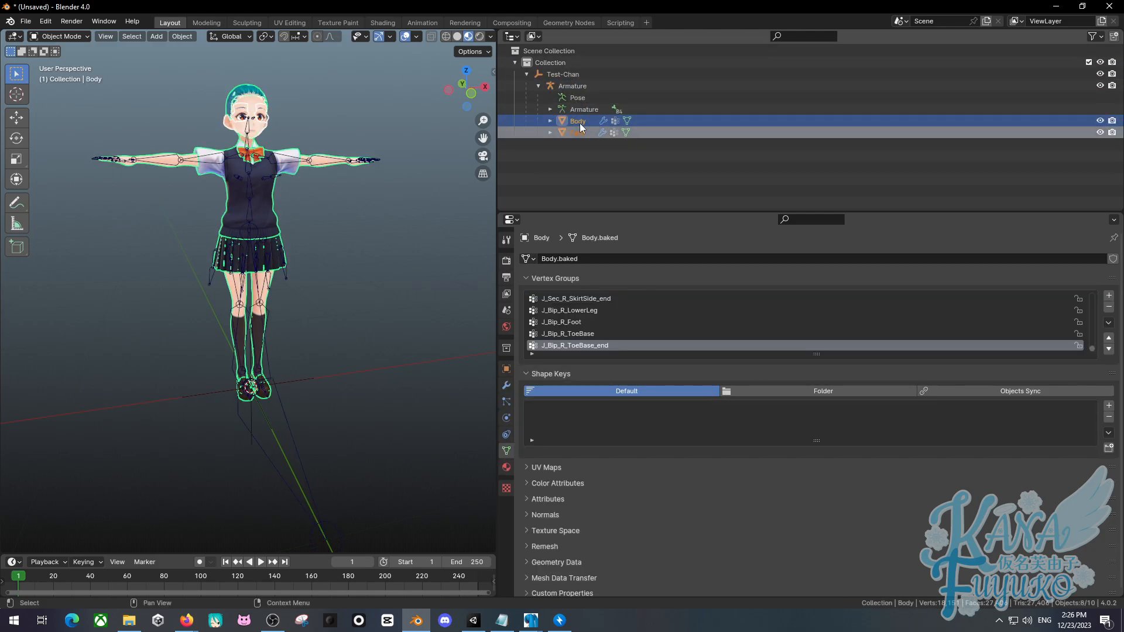
{"action": "key", "text": "ctrl+z"}
{"action": "key", "text": "ctrl+z"}
{"action": "key", "text": "ctrl+z"}
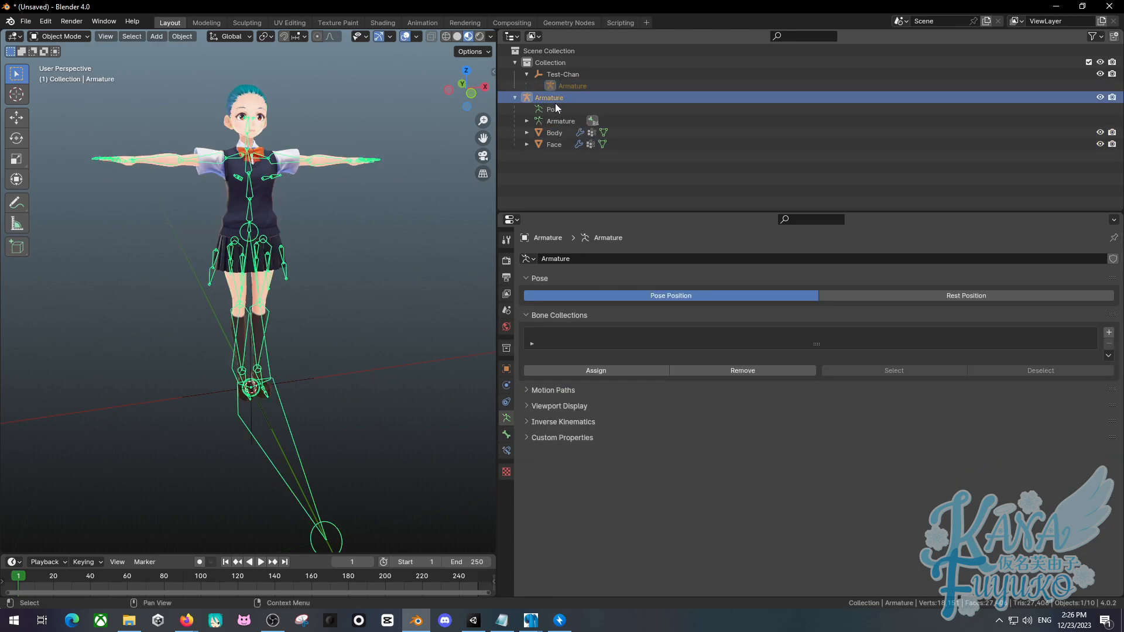
Move the armature, Body and Face together into Collection, and try moving the Test-Chan empty, cancelling the move.
{"action": "left_click", "coordinate": [554, 143], "text": "shift"}
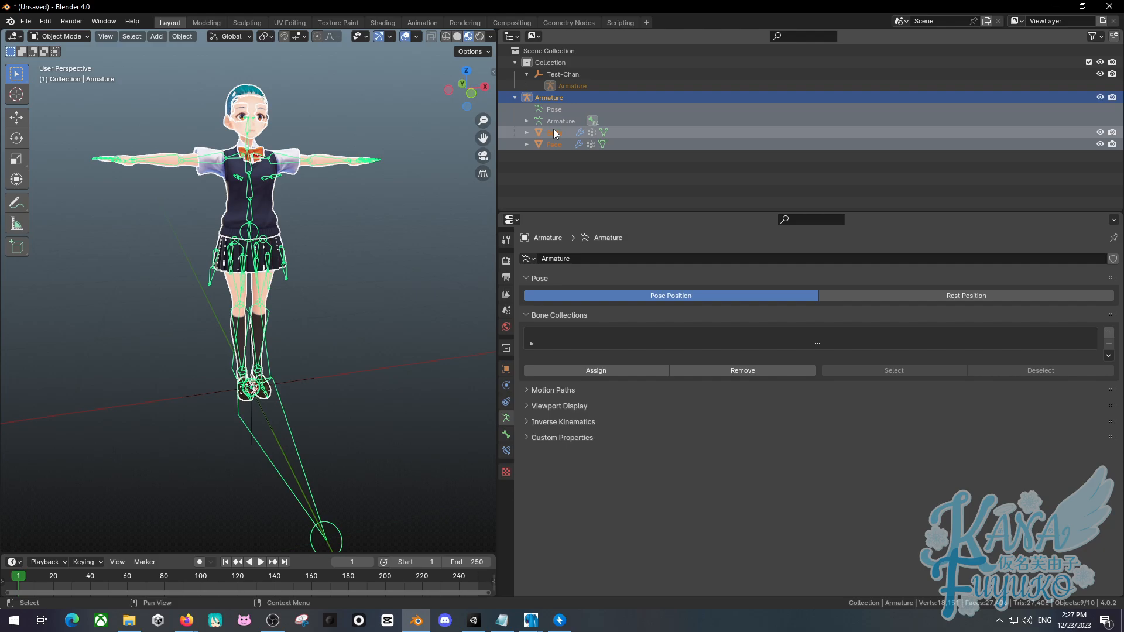
{"action": "left_click_drag", "start_coordinate": [553, 129], "coordinate": [562, 77]}
{"action": "left_click", "coordinate": [562, 76]}
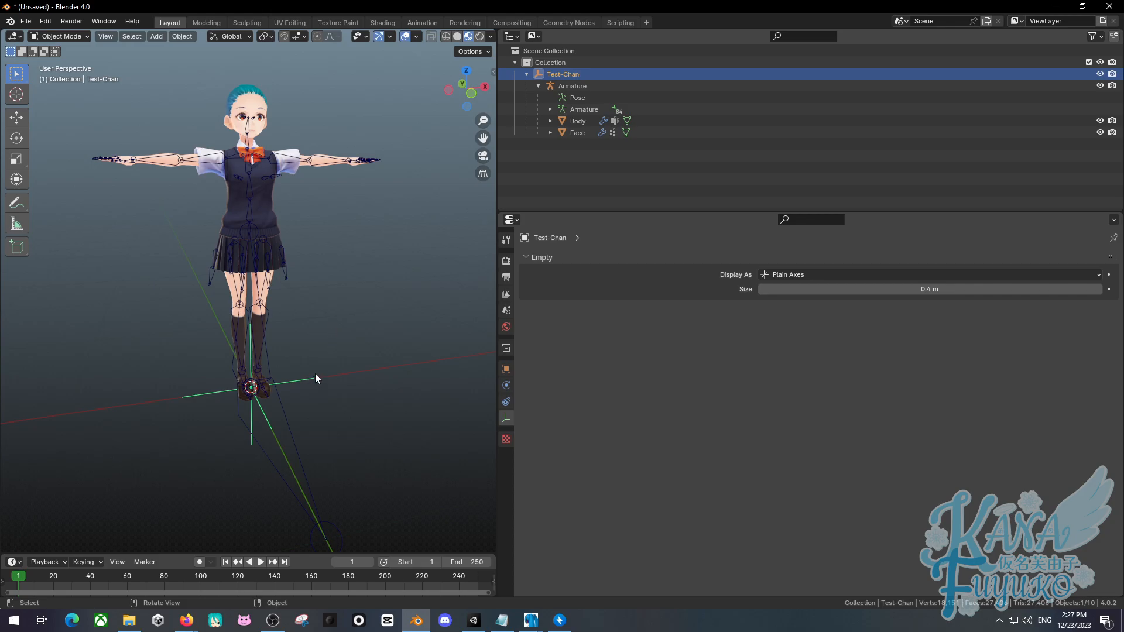
{"action": "key", "text": "g"}
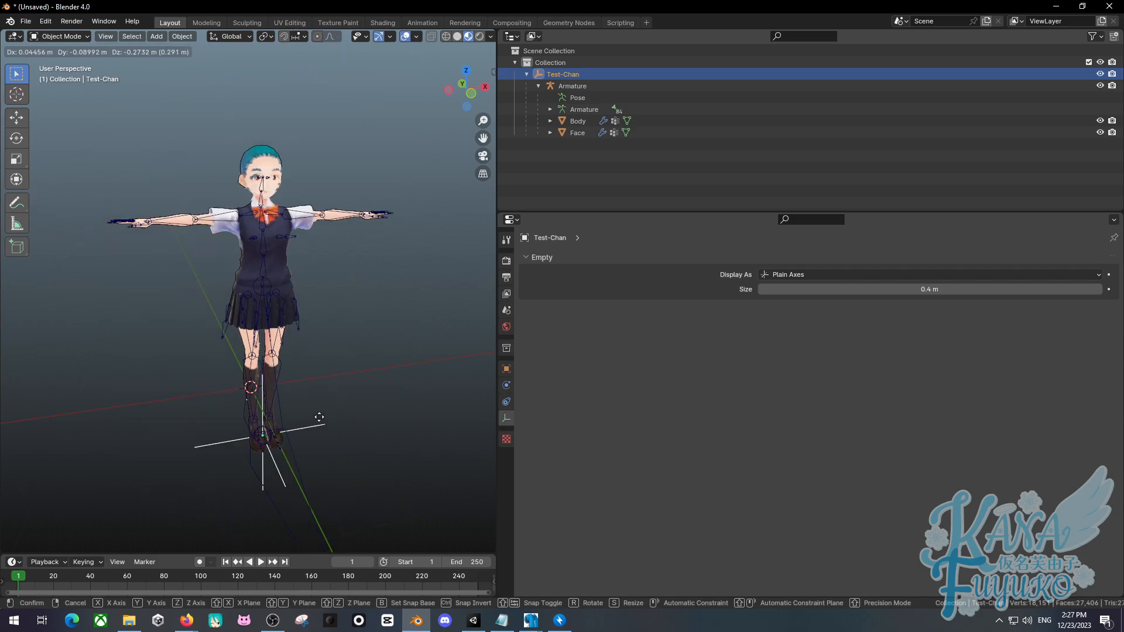
{"action": "right_click", "coordinate": [384, 359]}
Undo the joint move into Collection, and try moving the armature without its meshes, undoing that too.
{"action": "key", "text": "ctrl+z"}
{"action": "key", "text": "ctrl+z"}
{"action": "key", "text": "ctrl+z"}
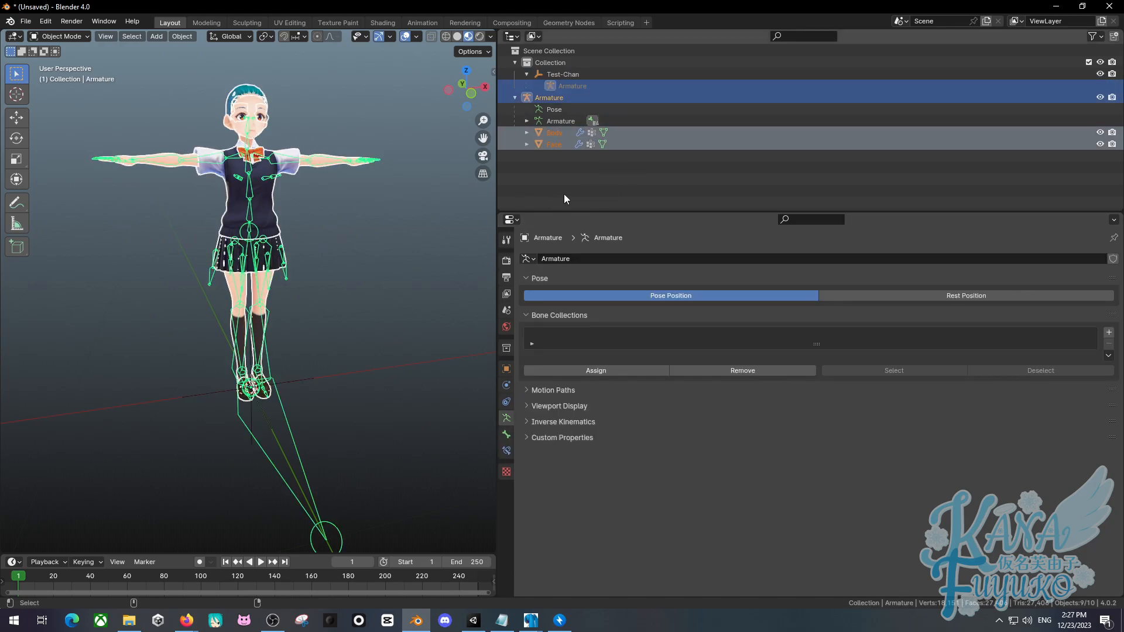
{"action": "left_click", "coordinate": [557, 98]}
{"action": "left_click_drag", "start_coordinate": [557, 99], "coordinate": [578, 75]}
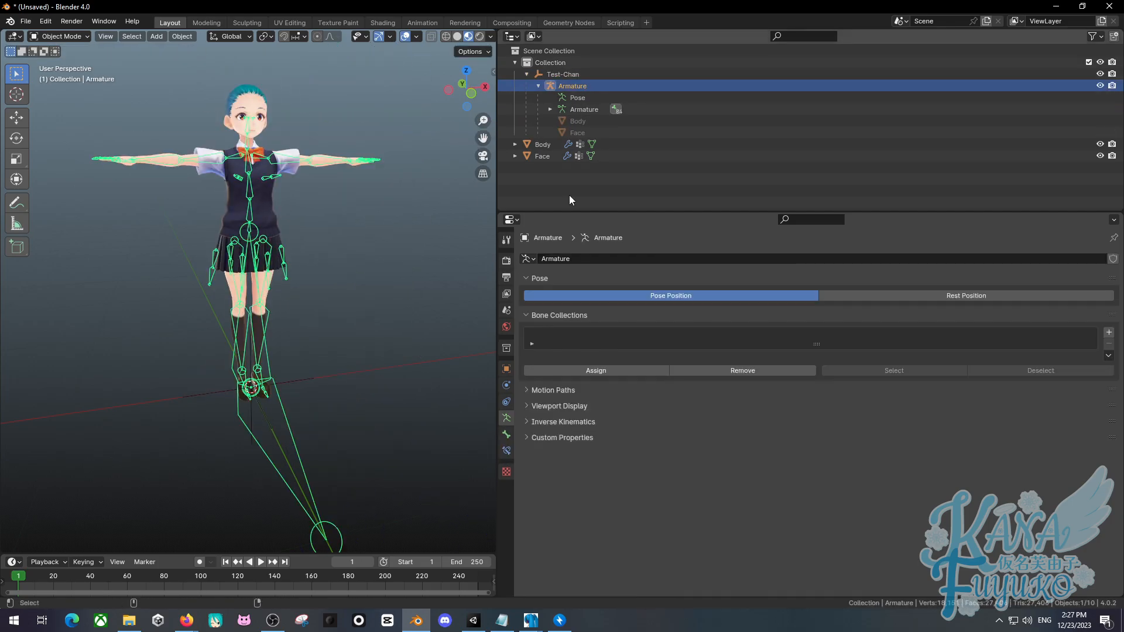
{"action": "key", "text": "ctrl+z"}
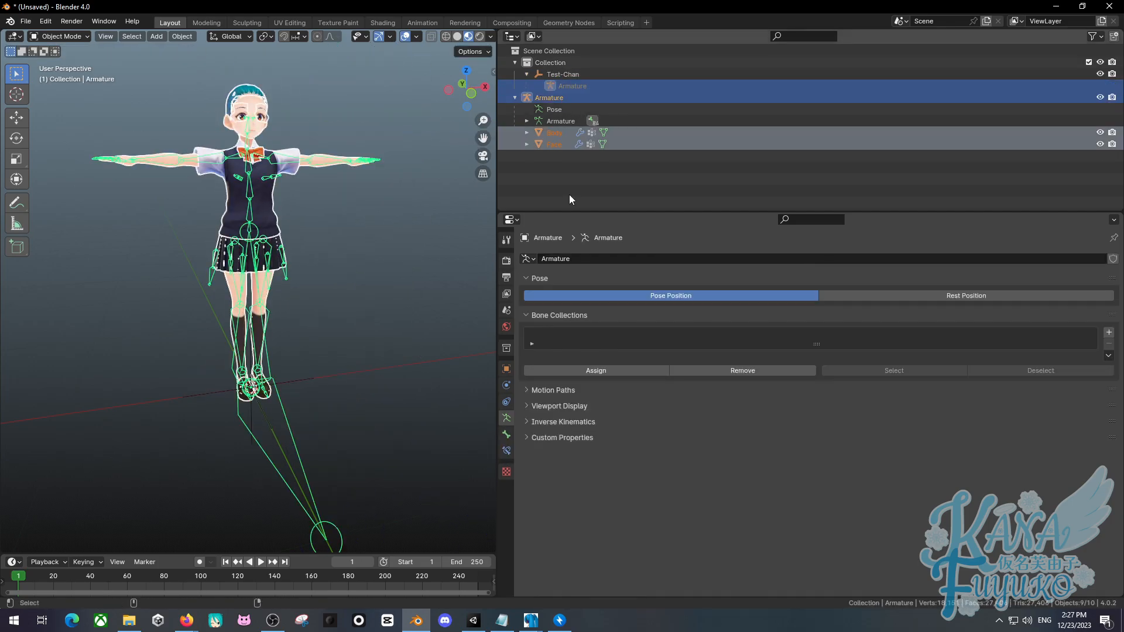
Undo the armature's parenting to Test-Chan, and try moving the unparented empty in the viewport, cancelling the move.
{"action": "left_click", "coordinate": [551, 75]}
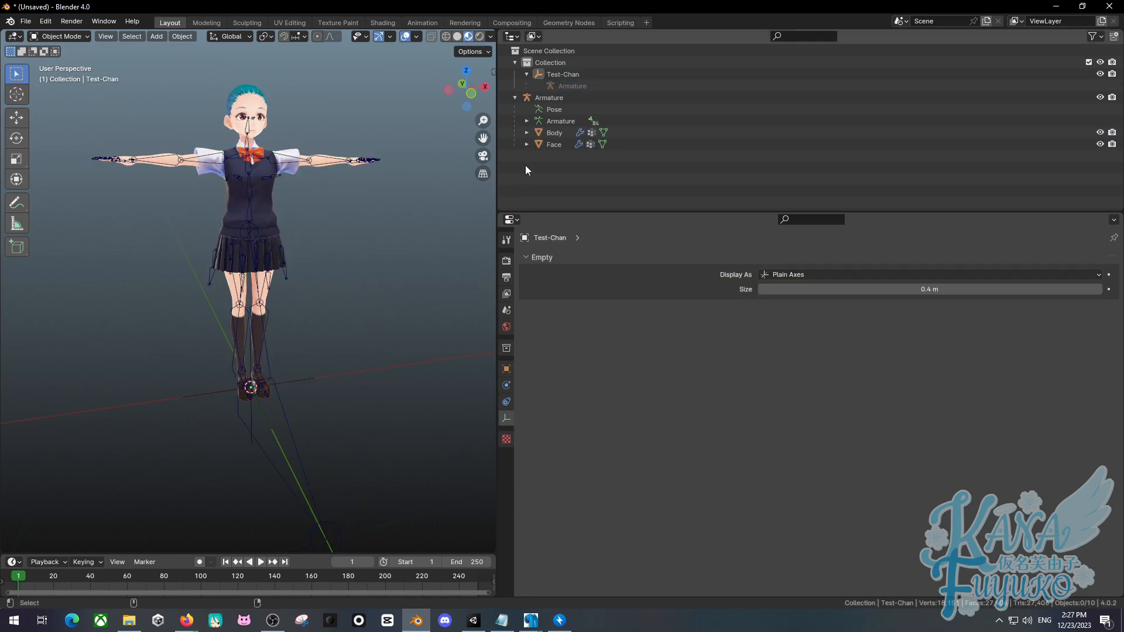
{"action": "key", "text": "ctrl+z"}
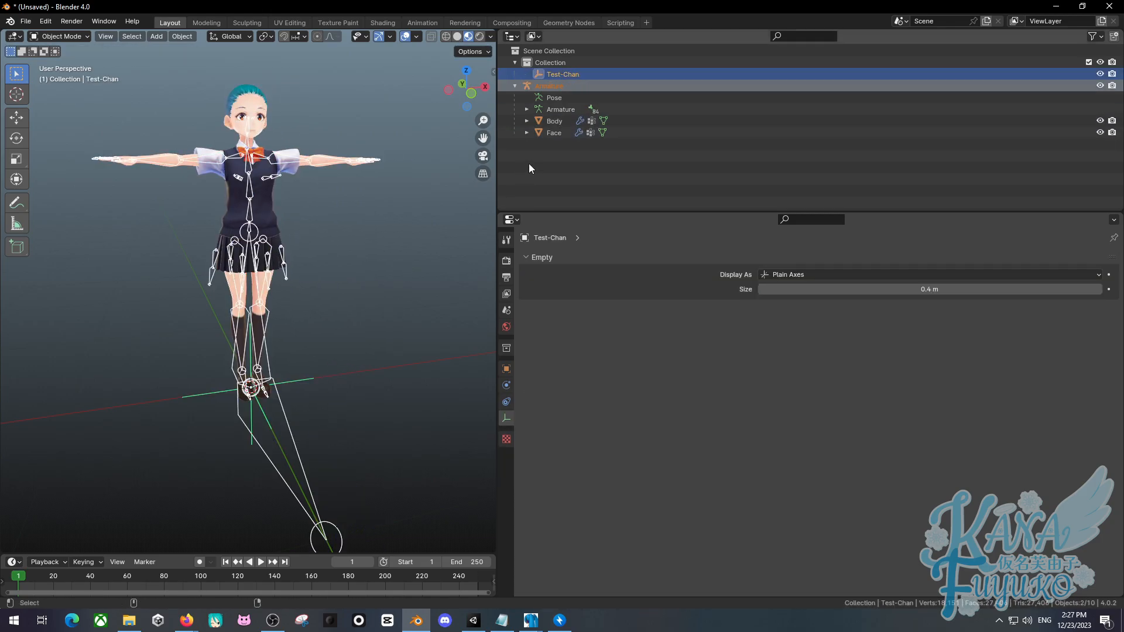
{"action": "left_click", "coordinate": [316, 372]}
{"action": "key", "text": "g"}
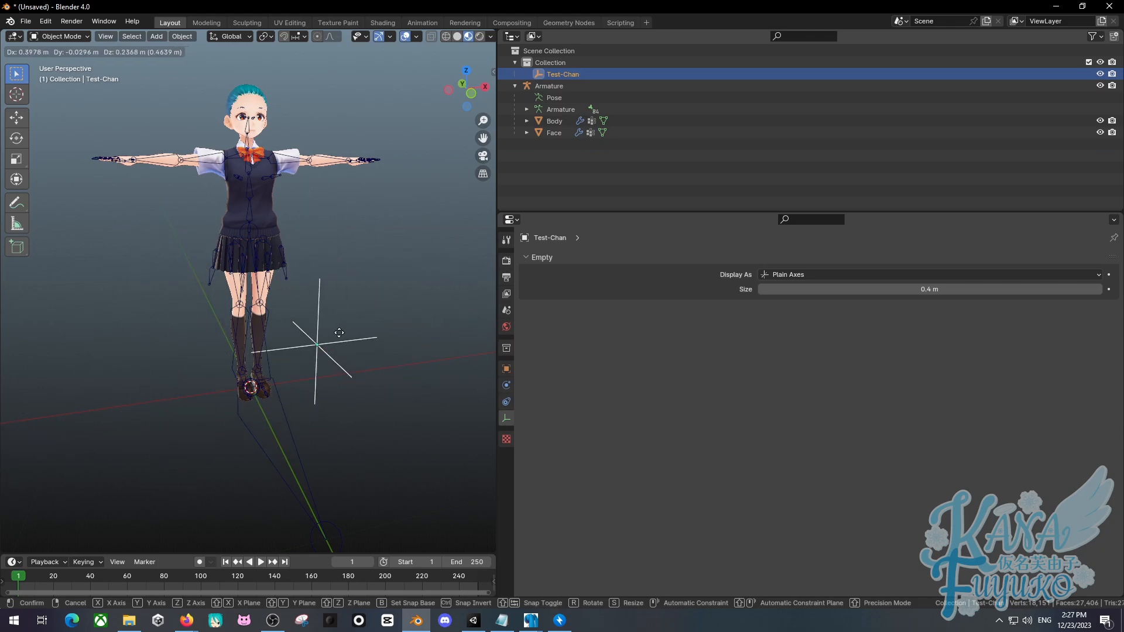
{"action": "right_click", "coordinate": [323, 346]}
Parent the Body mesh to the Test-Chan empty with the Object option, and move it into Collection beneath the empty.
{"action": "left_click", "coordinate": [230, 217]}
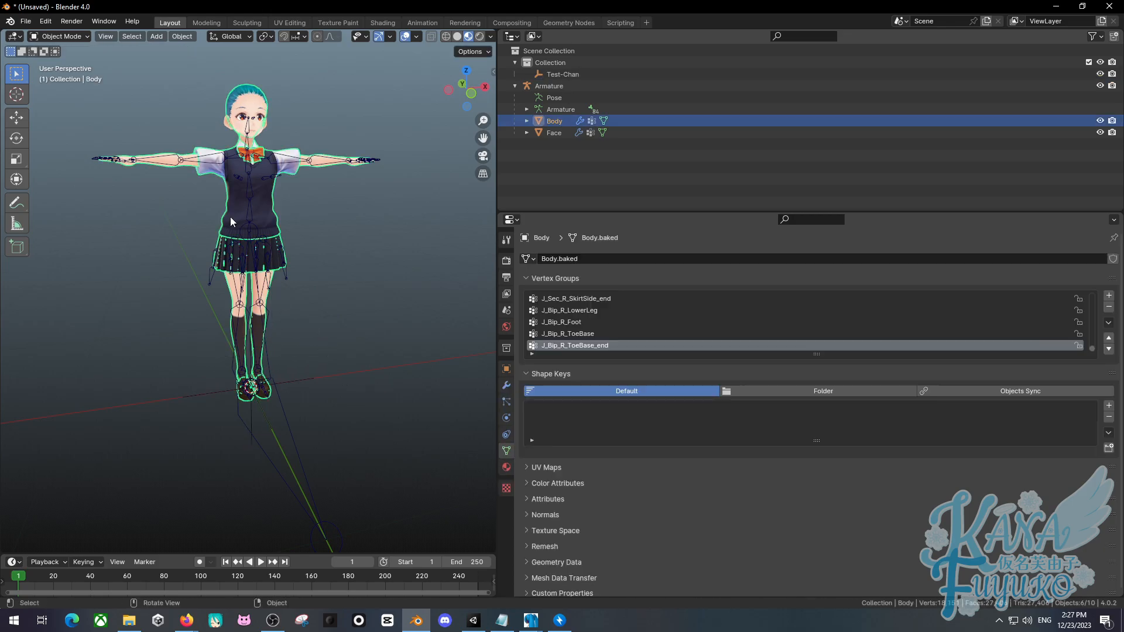
{"action": "left_click", "coordinate": [308, 379], "text": "shift"}
{"action": "key", "text": "ctrl+p"}
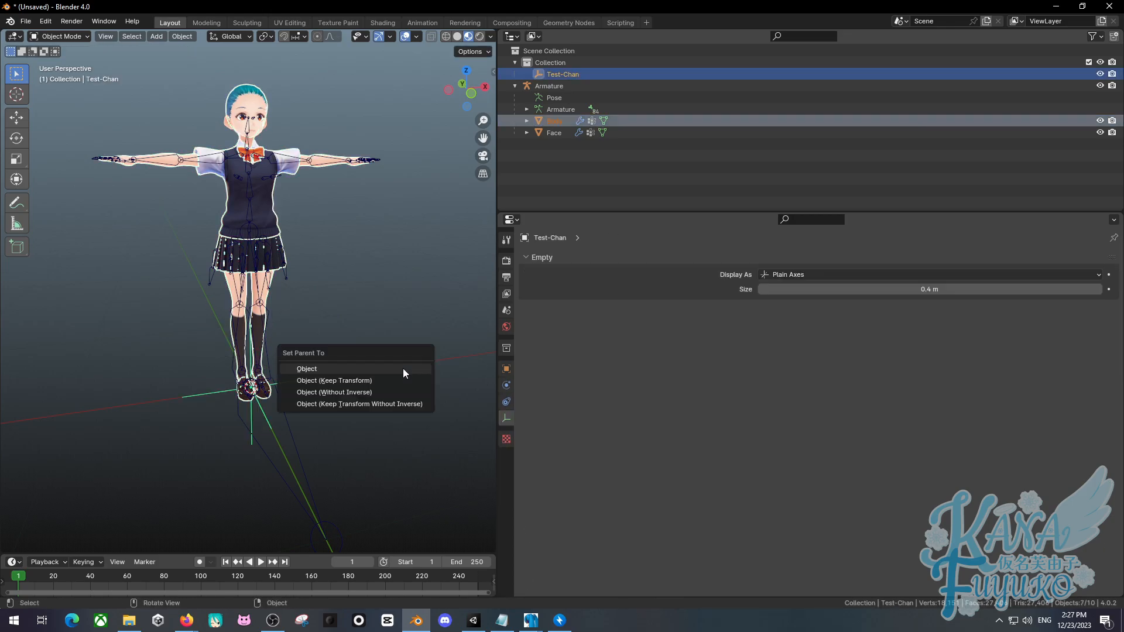
{"action": "left_click", "coordinate": [403, 370]}
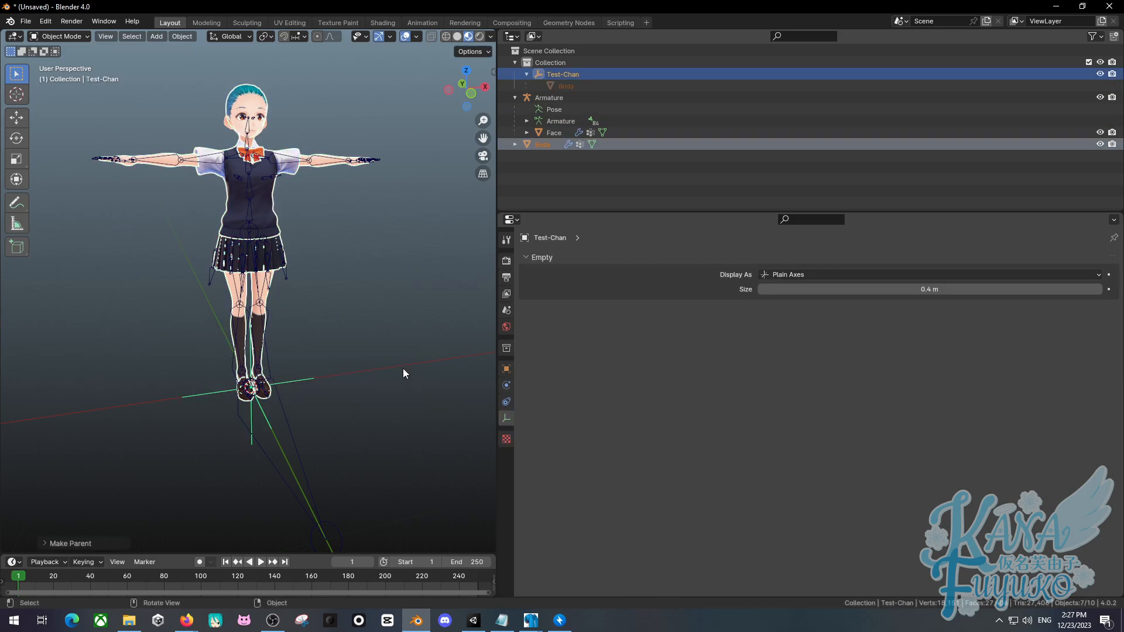
{"action": "left_click", "coordinate": [555, 141]}
{"action": "left_click_drag", "start_coordinate": [551, 142], "coordinate": [563, 74]}
{"action": "left_click", "coordinate": [297, 382]}
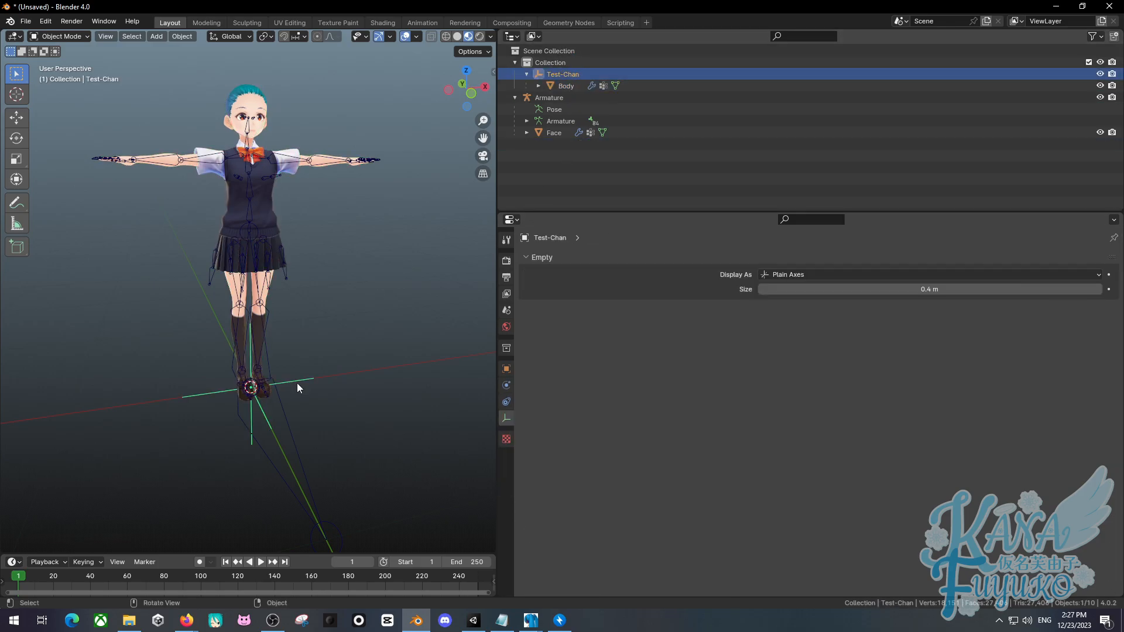
{"action": "key", "text": "ctrl+z"}
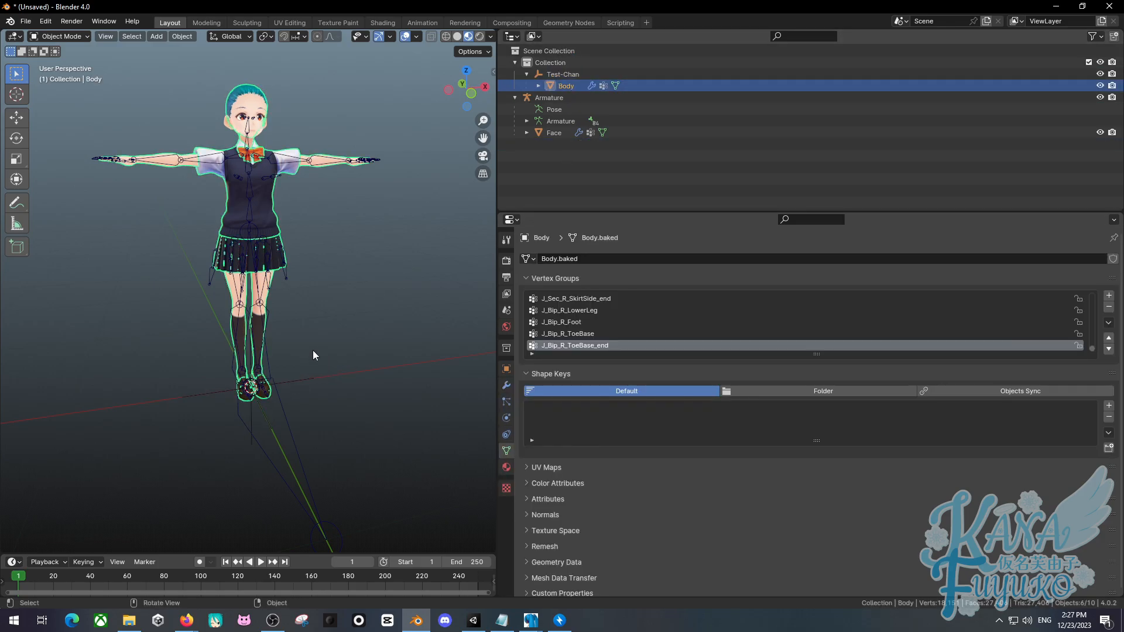
Try moving the Test-Chan empty with the parented Body, cancel the move, and undo the Body's parenting.
{"action": "left_click", "coordinate": [307, 371]}
{"action": "key", "text": "g"}
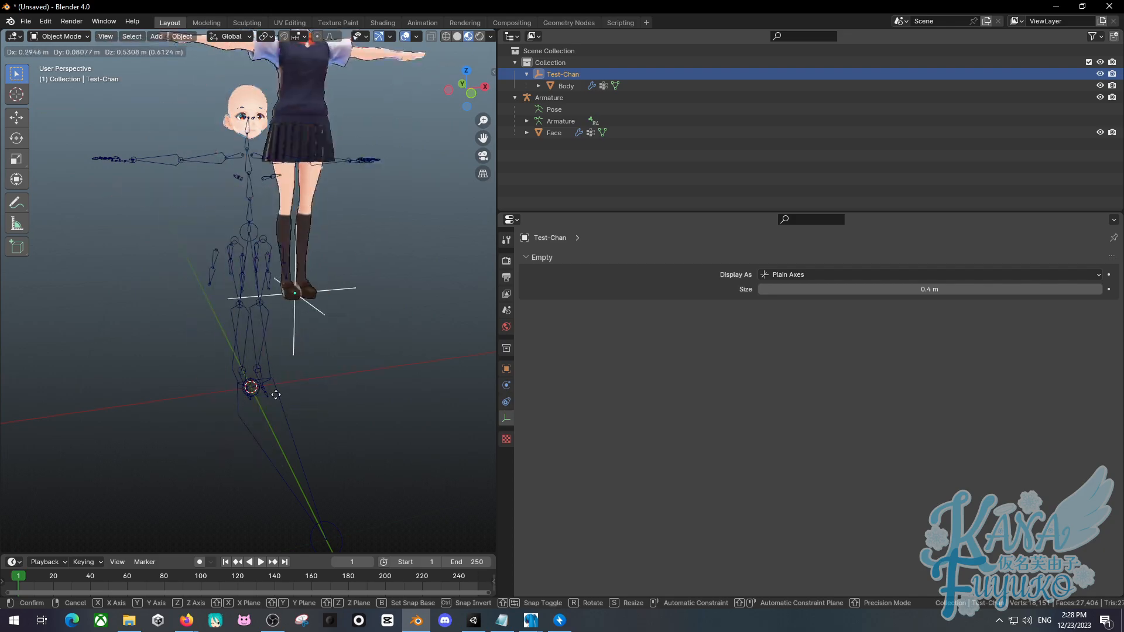
{"action": "right_click", "coordinate": [365, 276]}
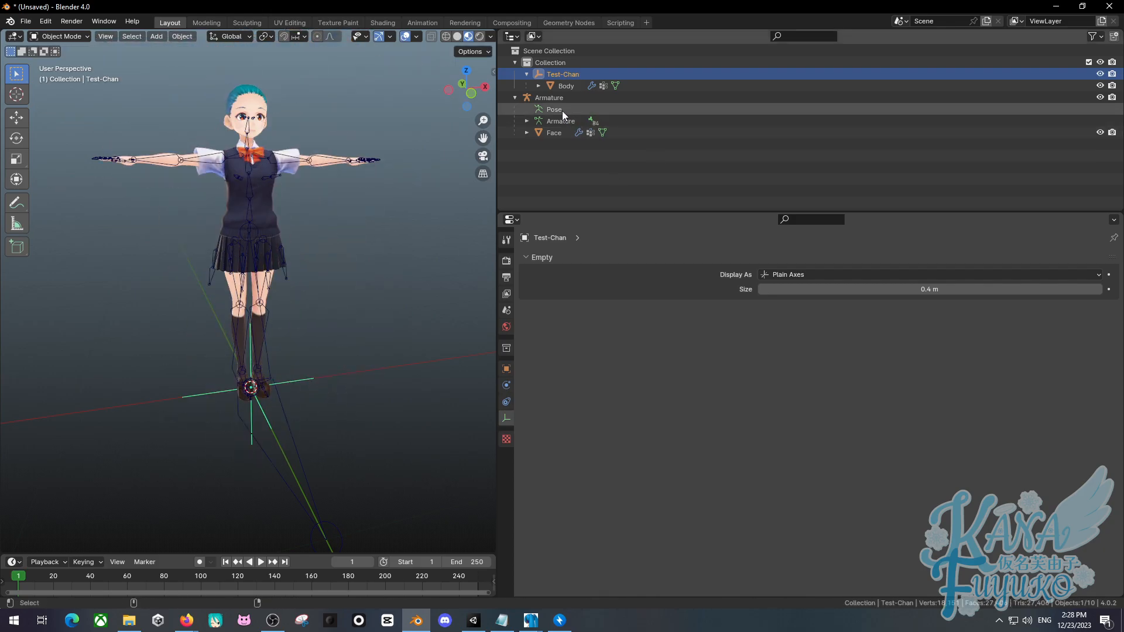
{"action": "key", "text": "ctrl+z"}
{"action": "key", "text": "ctrl+z"}
{"action": "key", "text": "ctrl+z"}
{"action": "key", "text": "ctrl+z"}
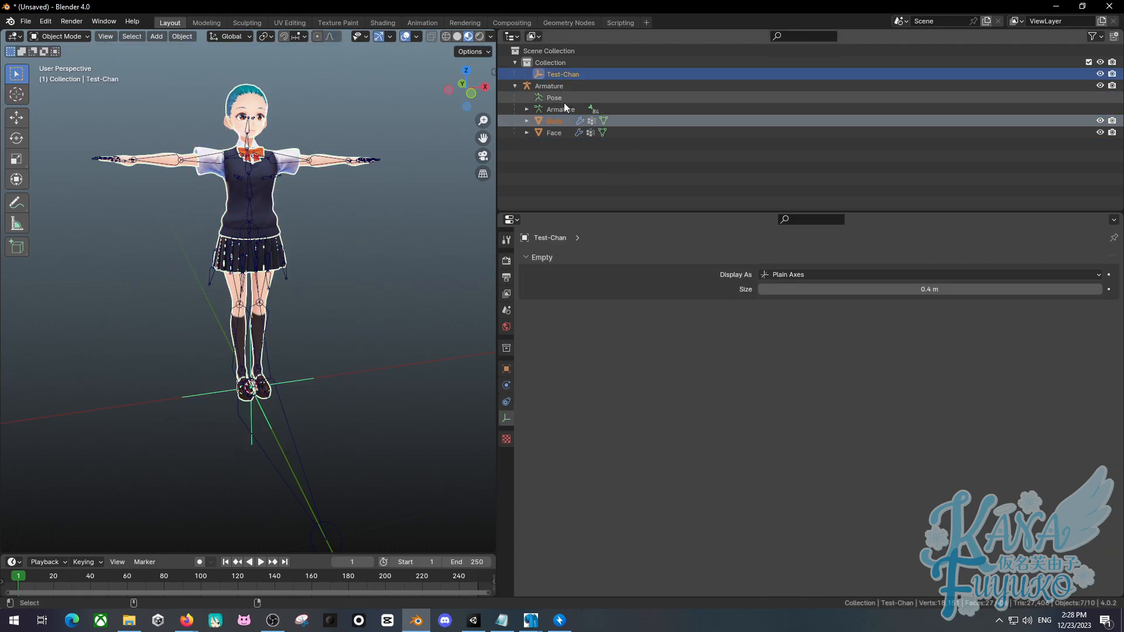
Try parenting the armature, Body and Face together to the Test-Chan empty, and undo the parenting.
{"action": "left_click", "coordinate": [548, 88]}
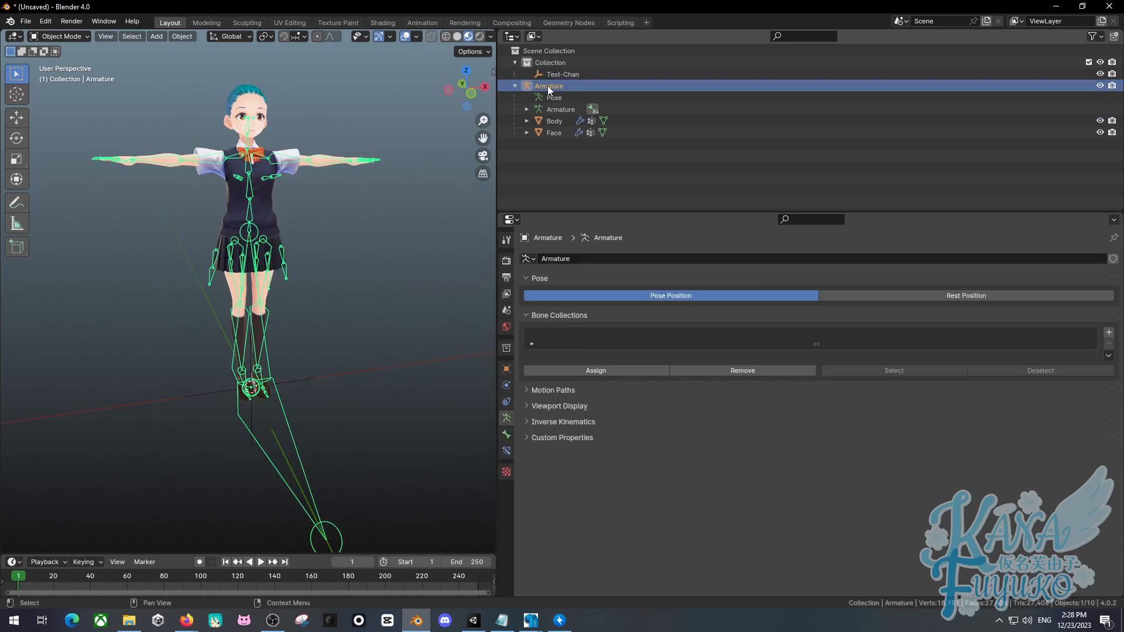
{"action": "left_click", "coordinate": [553, 132], "text": "shift"}
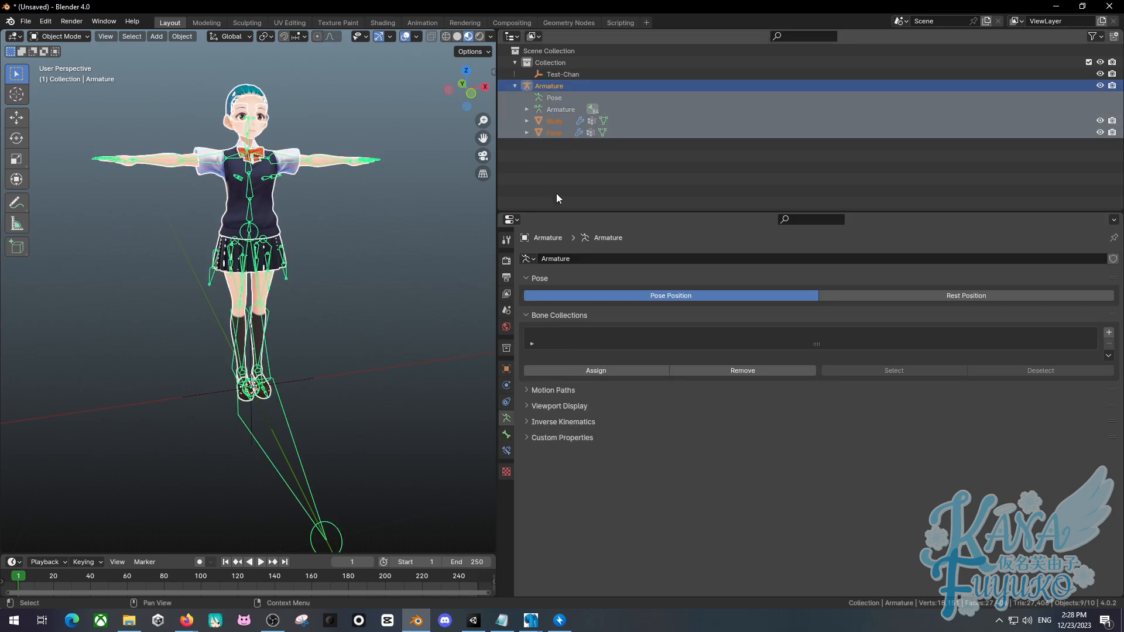
{"action": "left_click", "coordinate": [306, 371], "text": "shift"}
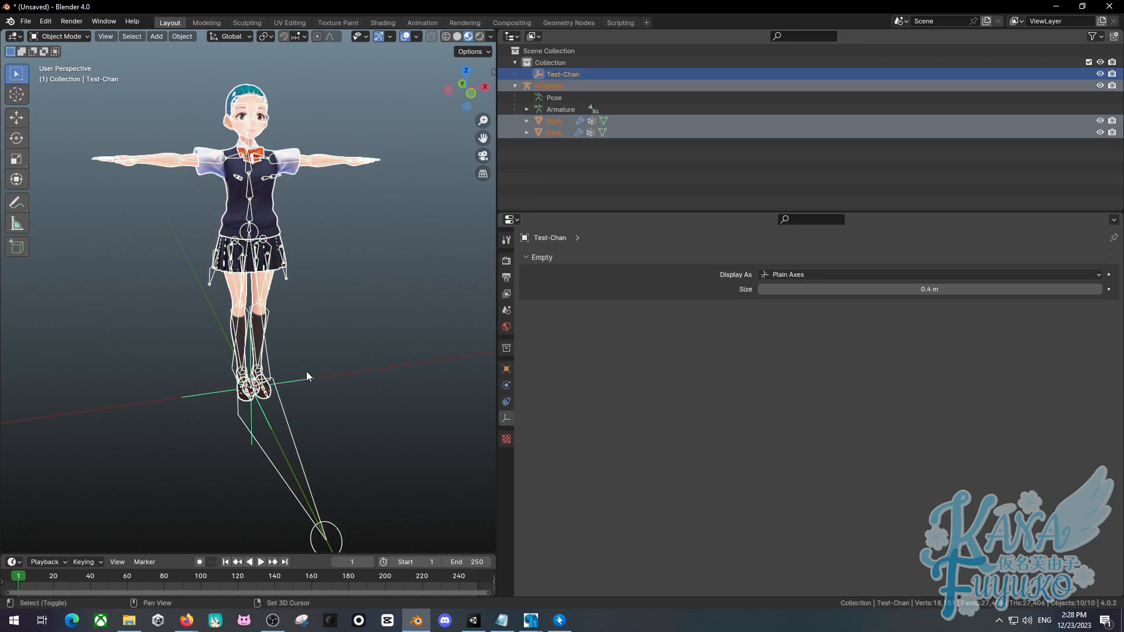
{"action": "key", "text": "ctrl+p"}
{"action": "left_click", "coordinate": [356, 371]}
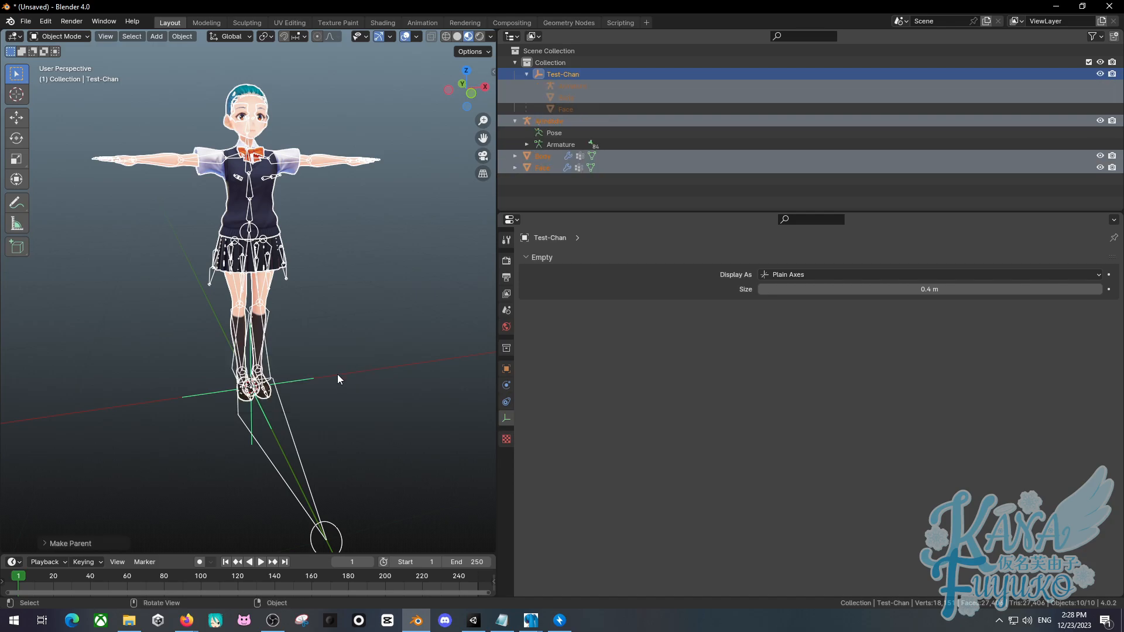
{"action": "key", "text": "ctrl+z"}
{"action": "key", "text": "ctrl+z"}
{"action": "key", "text": "ctrl+z"}
{"action": "key", "text": "ctrl+z"}
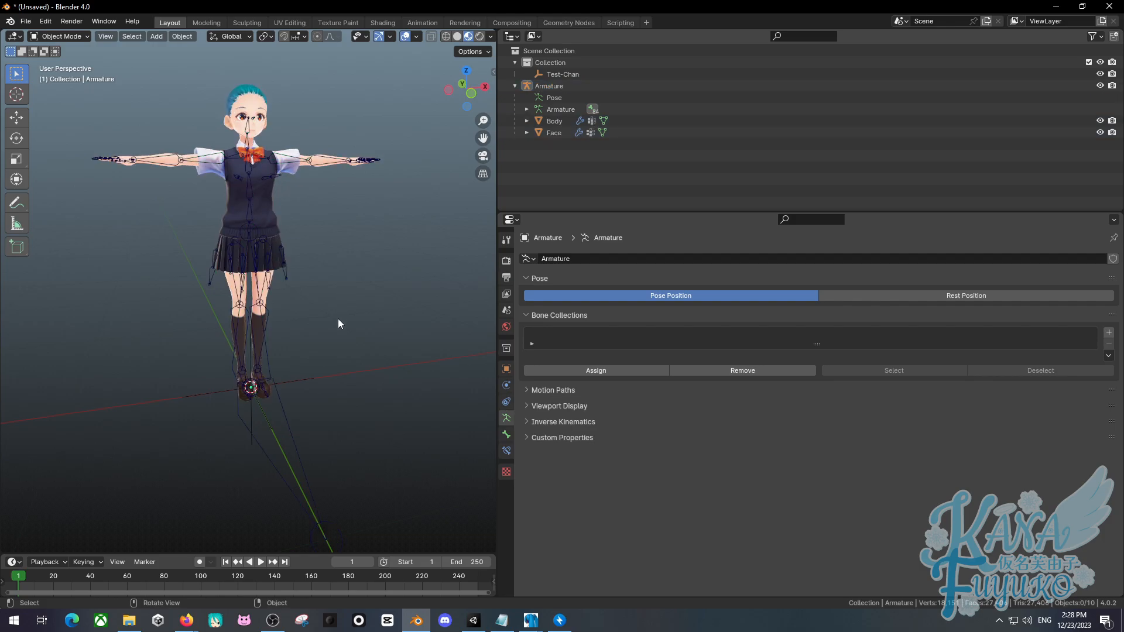
Parent only the armature to the Test-Chan empty, and move it with its Body and Face meshes into Collection beneath the empty.
{"action": "left_click", "coordinate": [285, 277]}
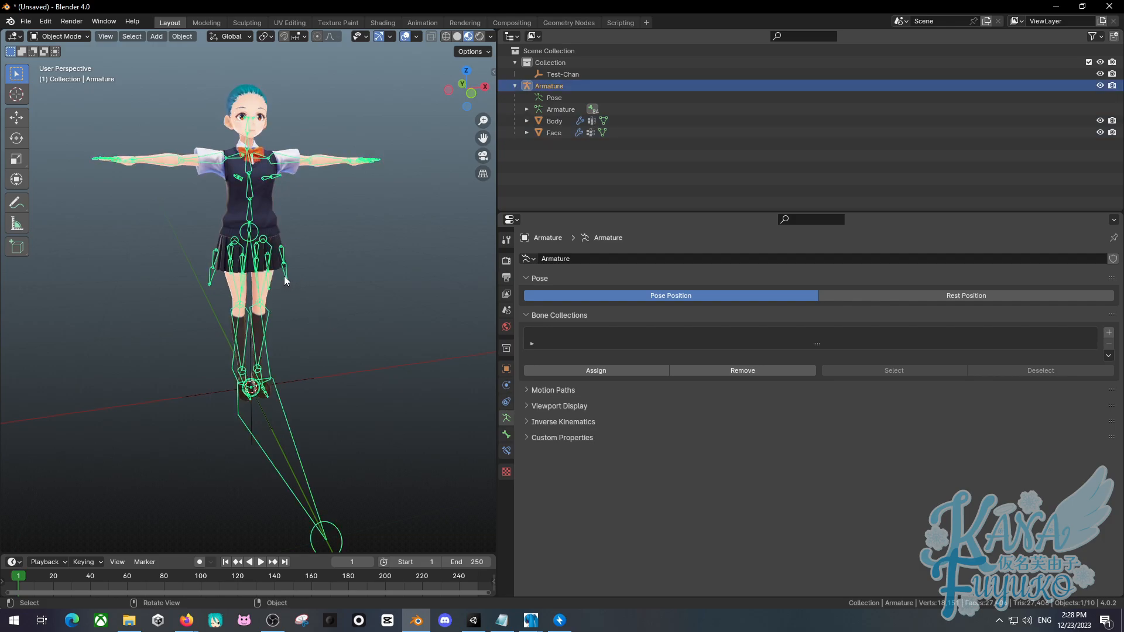
{"action": "left_click", "coordinate": [305, 377], "text": "shift"}
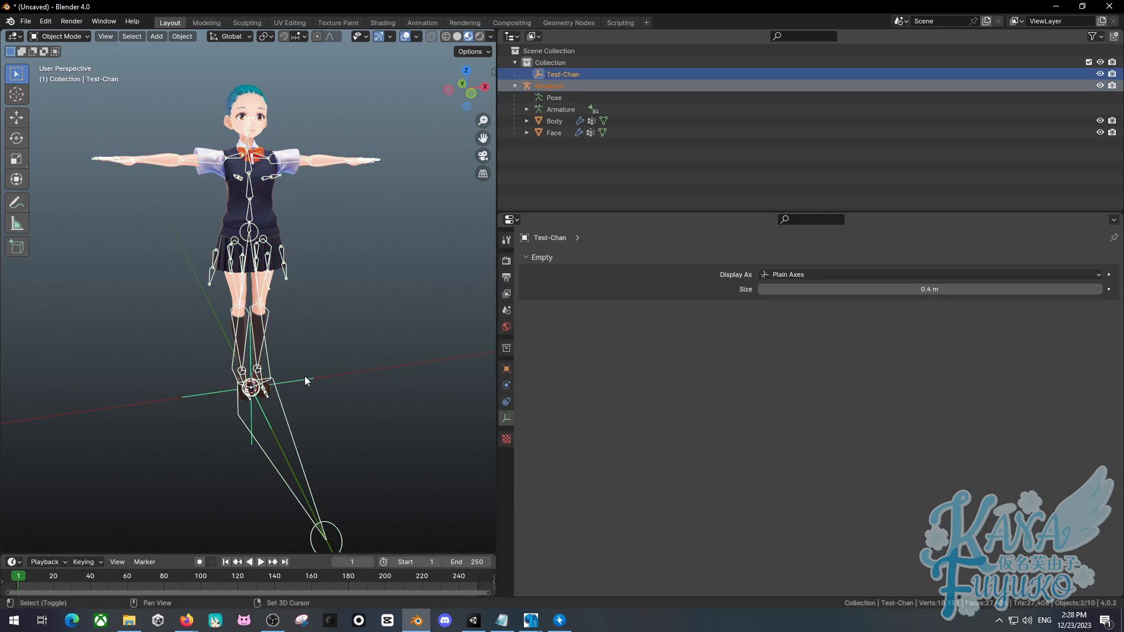
{"action": "key", "text": "ctrl+p"}
{"action": "left_click", "coordinate": [367, 317]}
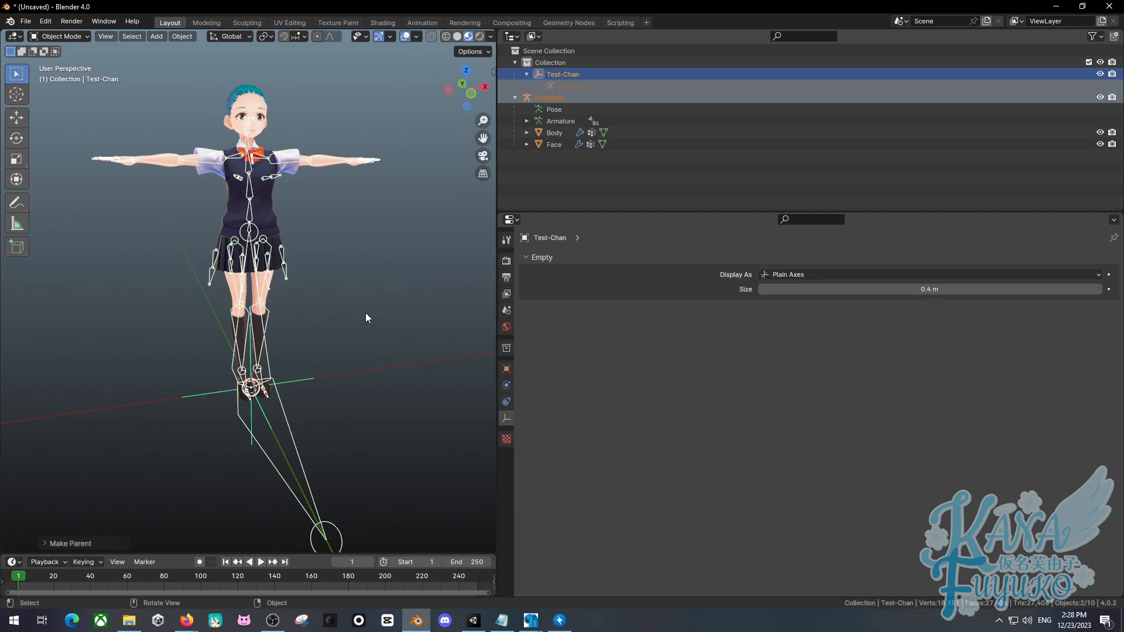
{"action": "left_click", "coordinate": [550, 99]}
{"action": "mouse_move", "coordinate": [550, 100]}
{"action": "left_mouse_down"}
{"action": "mouse_move", "coordinate": [564, 82]}
{"action": "mouse_move", "coordinate": [544, 93]}
{"action": "left_mouse_up"}
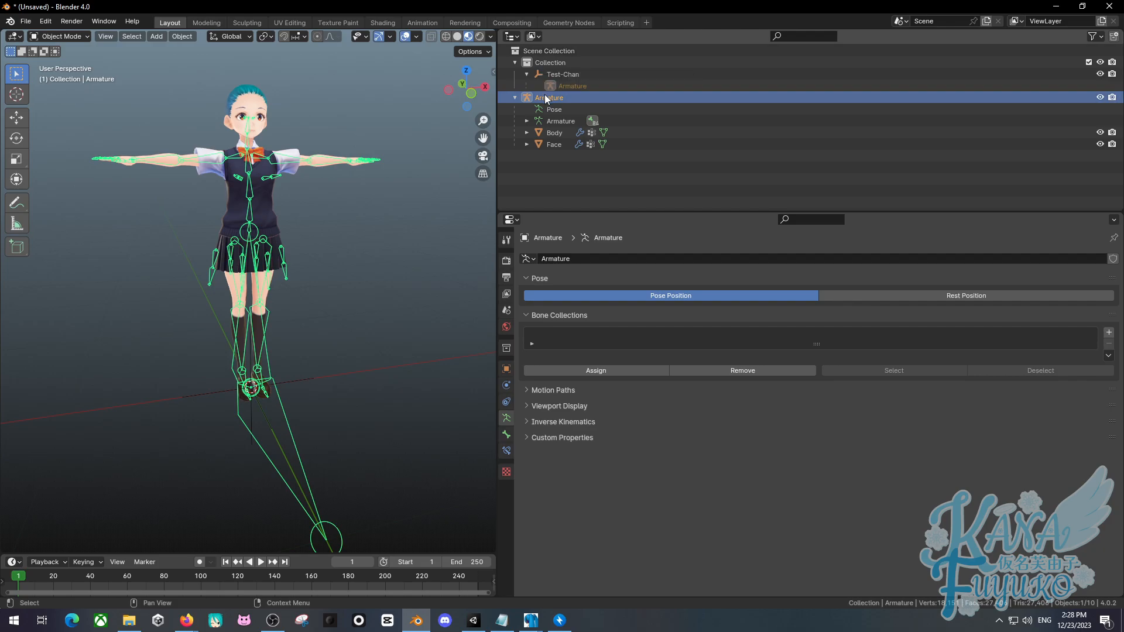
{"action": "left_click", "coordinate": [549, 142], "text": "shift"}
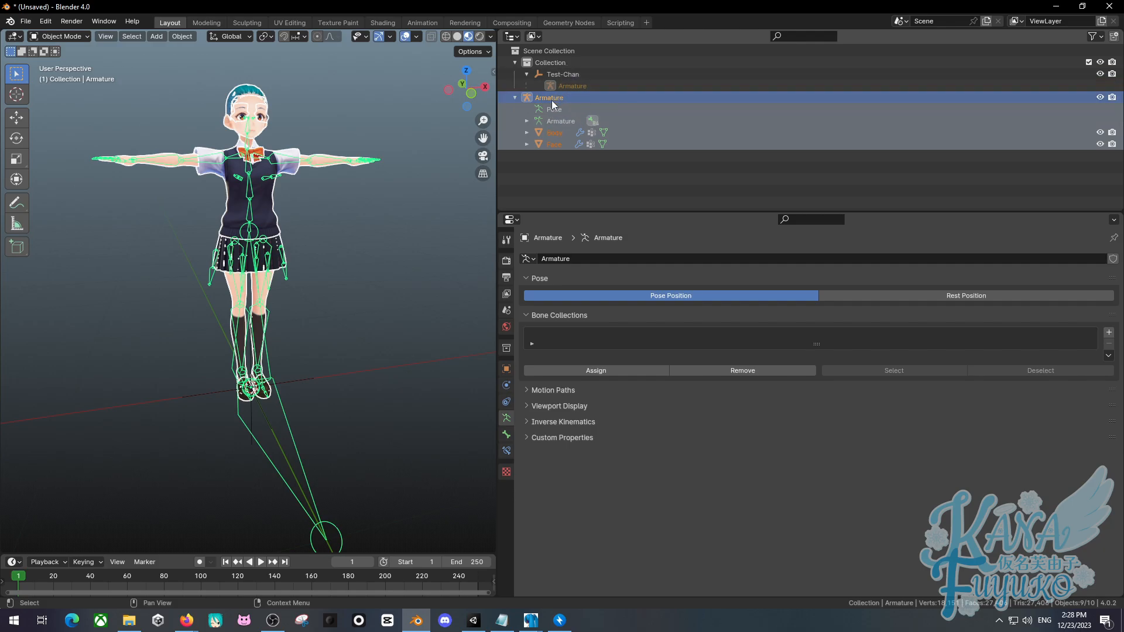
{"action": "left_click_drag", "start_coordinate": [551, 100], "coordinate": [553, 91]}
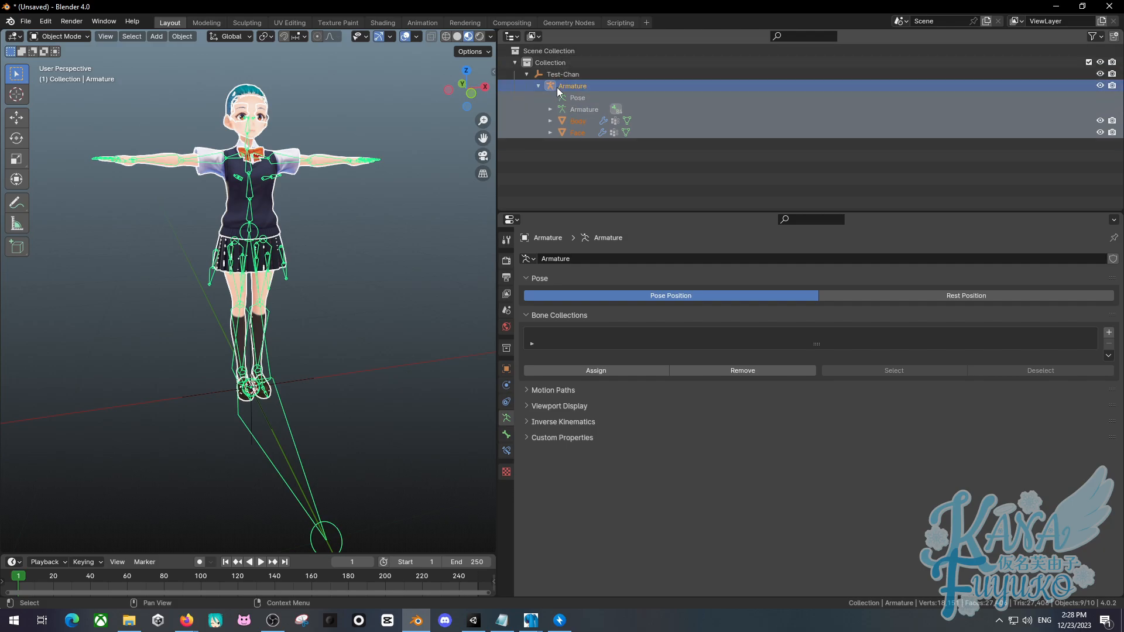
Try moving the Test-Chan empty with its parented armature and meshes, and cancel the move.
{"action": "left_click", "coordinate": [553, 77]}
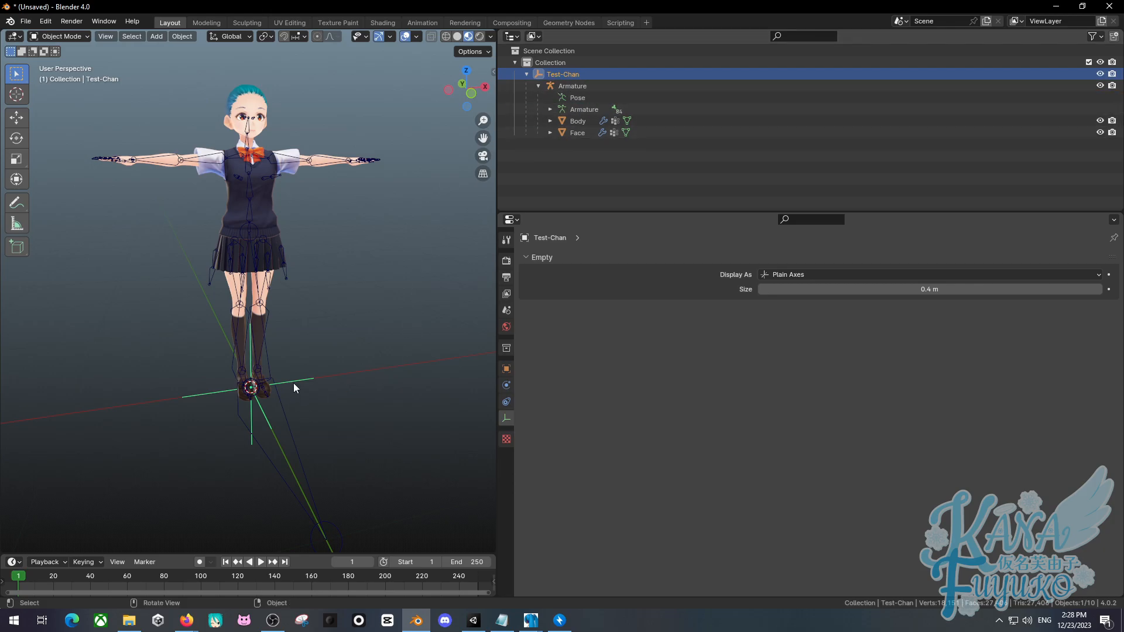
{"action": "key", "text": "g"}
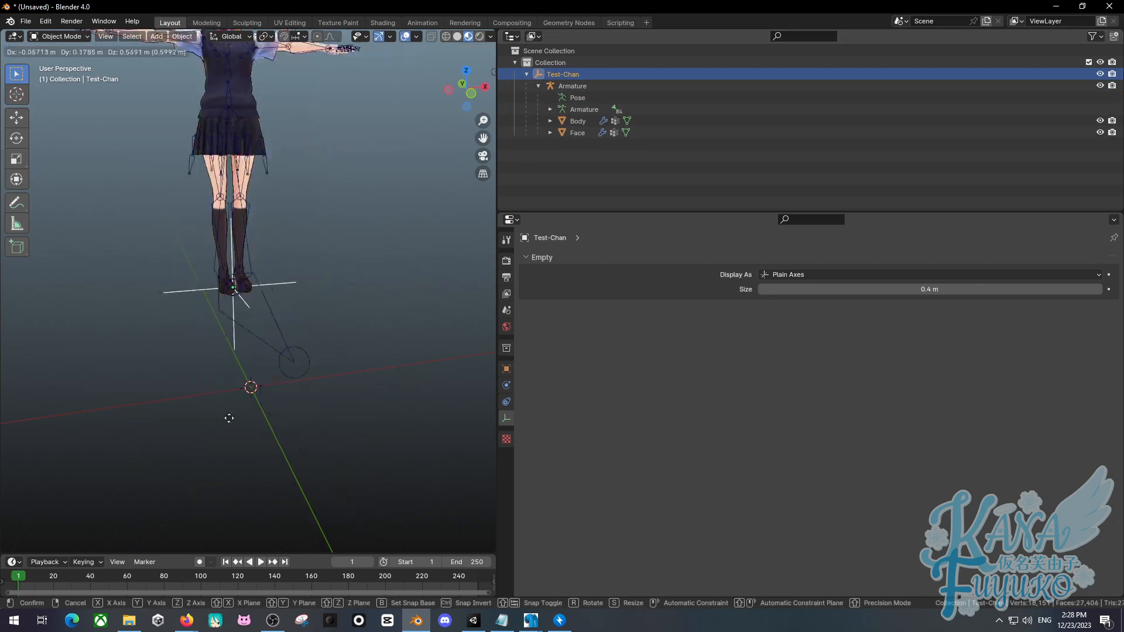
{"action": "right_click", "coordinate": [308, 357]}
Widen the 3D viewport around the character and show the MMD Tools options beside it.
{"action": "middle_click_drag", "start_coordinate": [296, 354], "coordinate": [307, 413]}
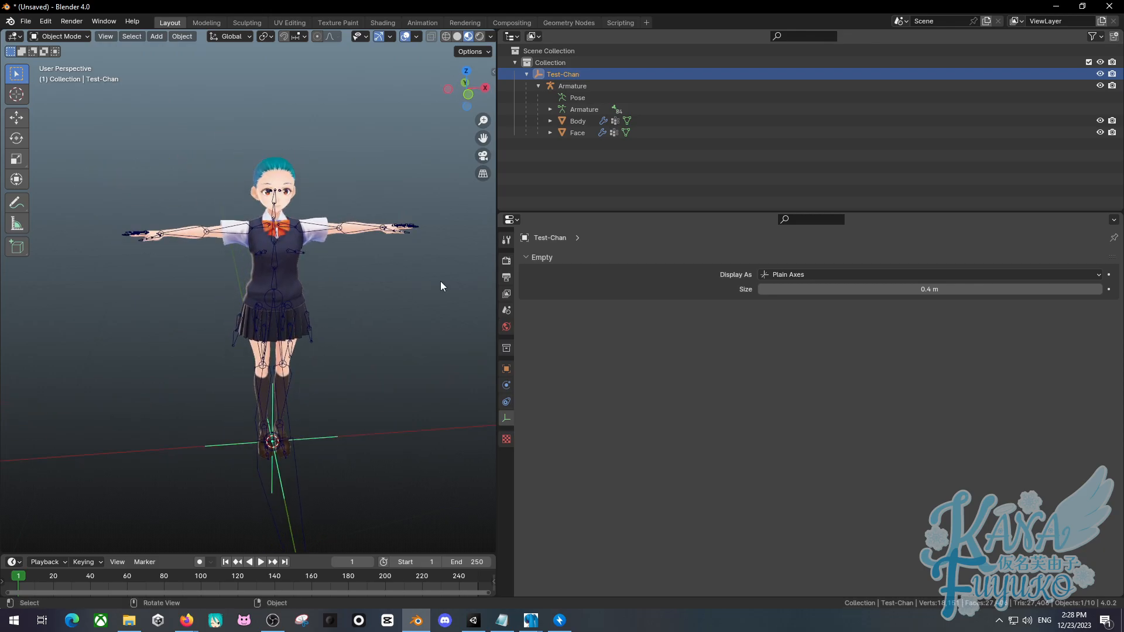
{"action": "left_click_drag", "start_coordinate": [496, 239], "coordinate": [871, 243]}
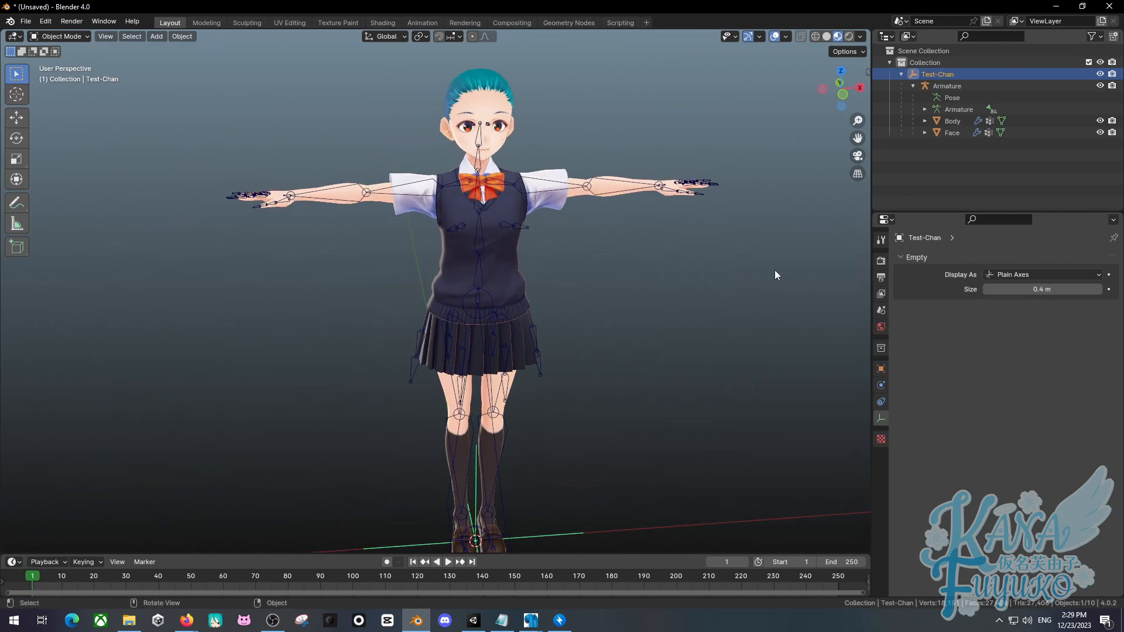
{"action": "middle_click_drag", "start_coordinate": [775, 271], "coordinate": [464, 317], "text": "shift"}
{"action": "scroll", "coordinate": [521, 313], "scroll_direction": "down", "scroll_amount": 1}
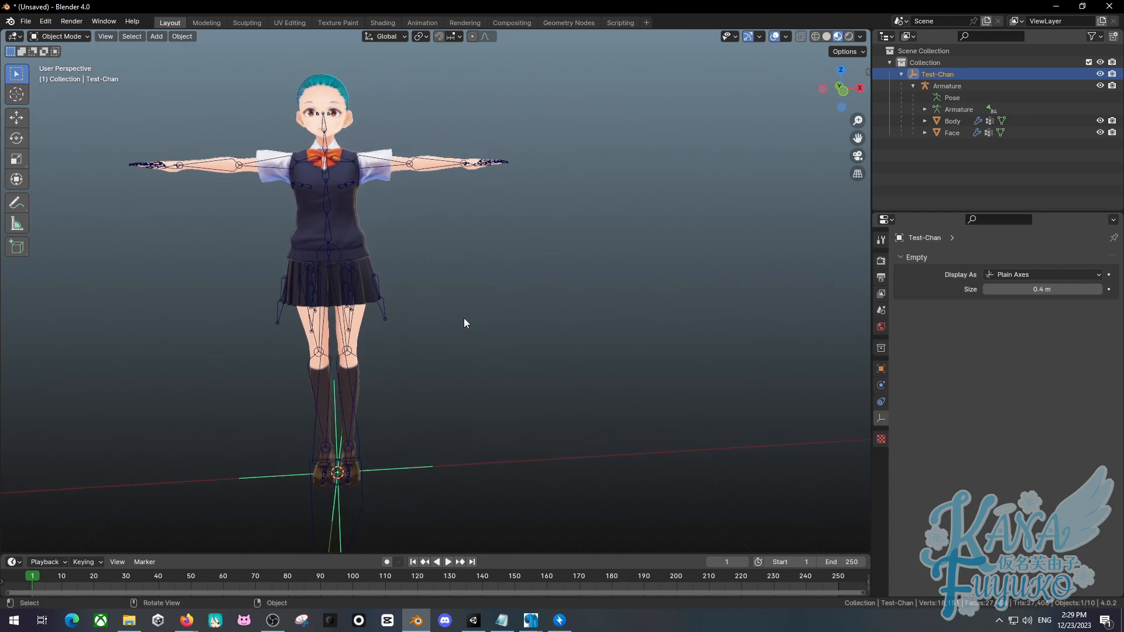
{"action": "key", "text": "n"}
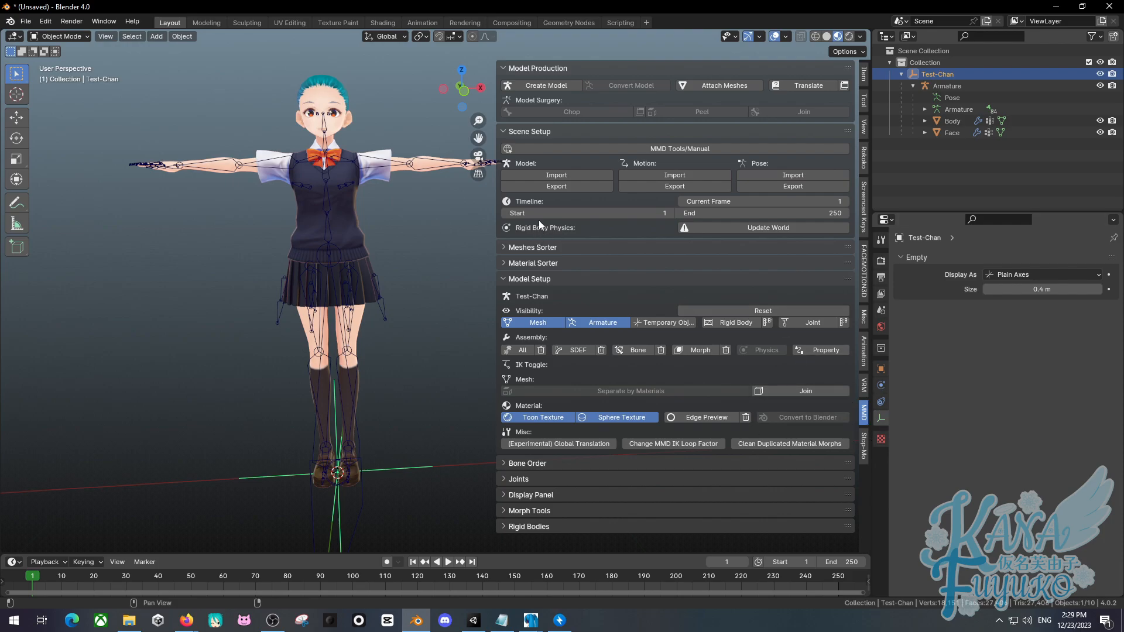
Start the MMD model export, and create and open a folder named My New MMD Model inside D:\New folder.
{"action": "left_click", "coordinate": [544, 187]}
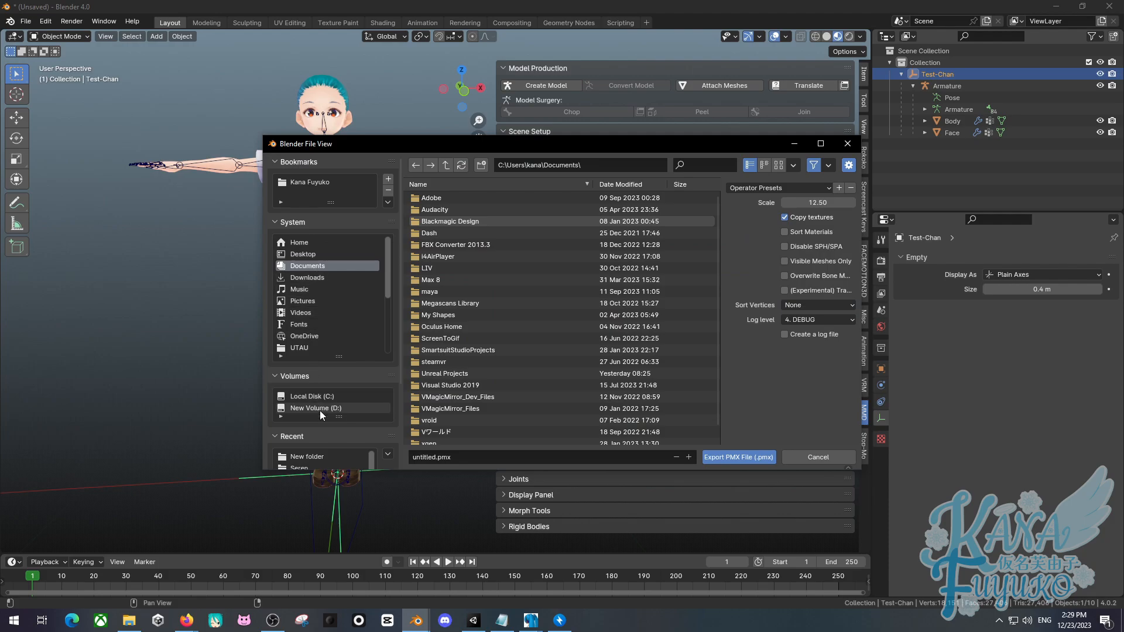
{"action": "left_click", "coordinate": [316, 457]}
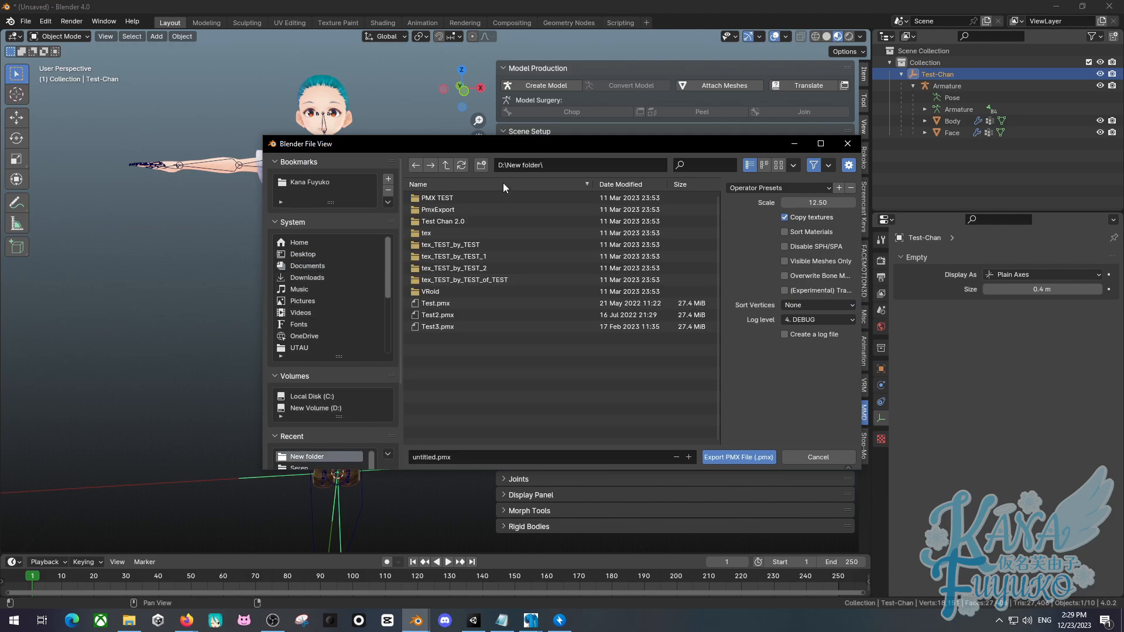
{"action": "left_click", "coordinate": [481, 165]}
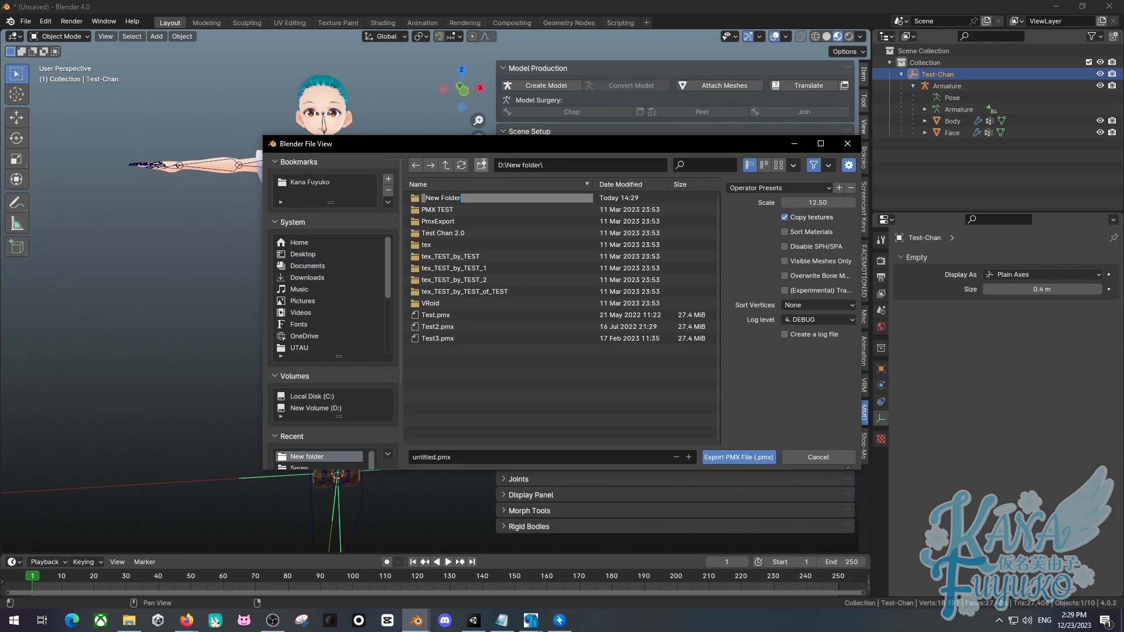
{"action": "type", "text": "My New MMD Model"}
{"action": "key", "text": "Return"}
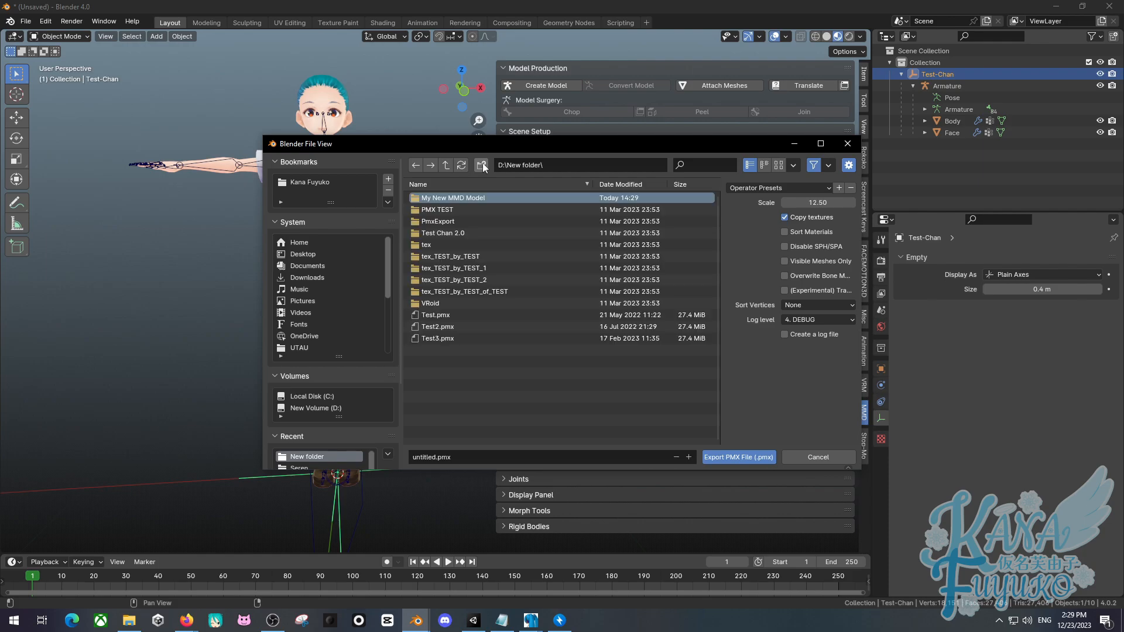
{"action": "double_click", "coordinate": [481, 198]}
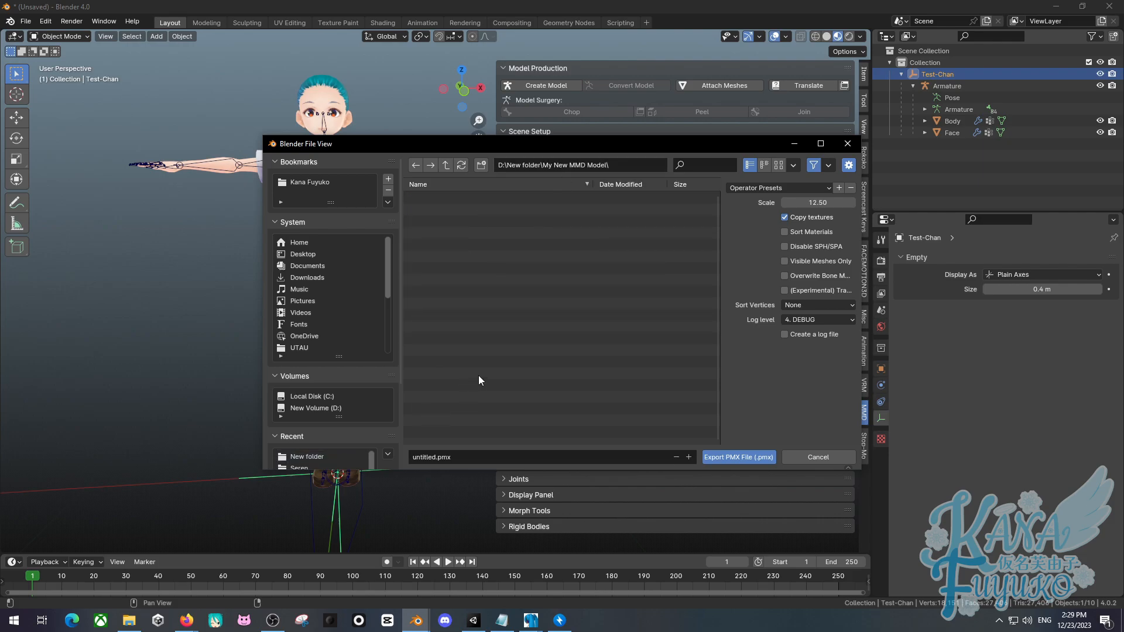
Name the file My MMD Model.pmx, enable Sort Materials alongside Copy textures, and export the PMX file.
{"action": "left_click", "coordinate": [443, 457]}
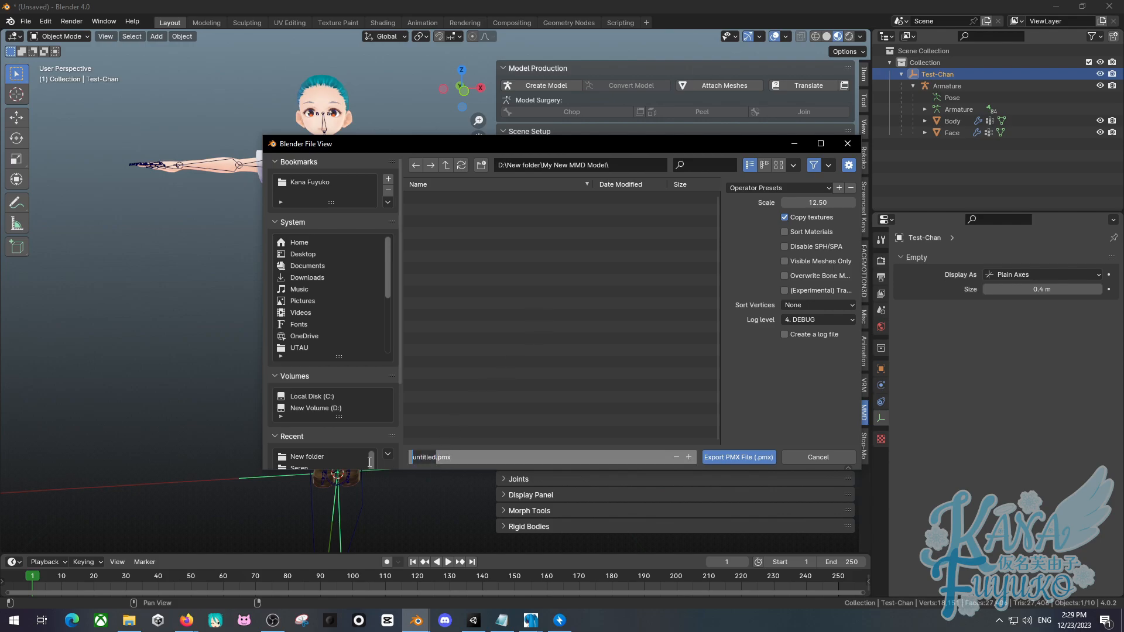
{"action": "type", "text": "My MMD Model"}
{"action": "left_click", "coordinate": [490, 396]}
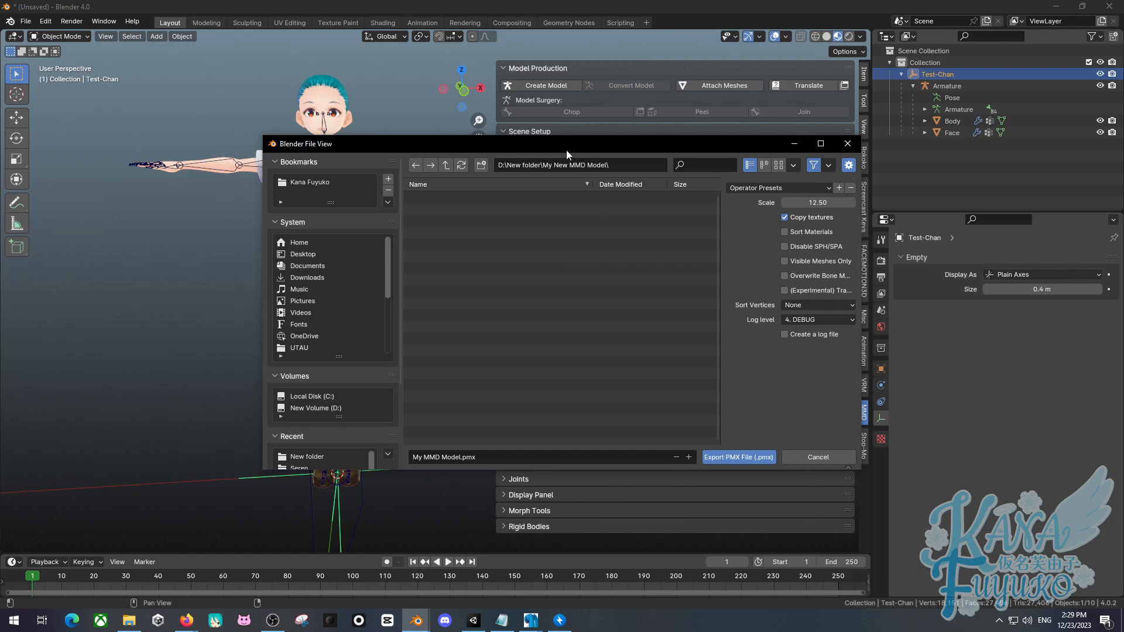
{"action": "left_click_drag", "start_coordinate": [567, 151], "coordinate": [340, 172]}
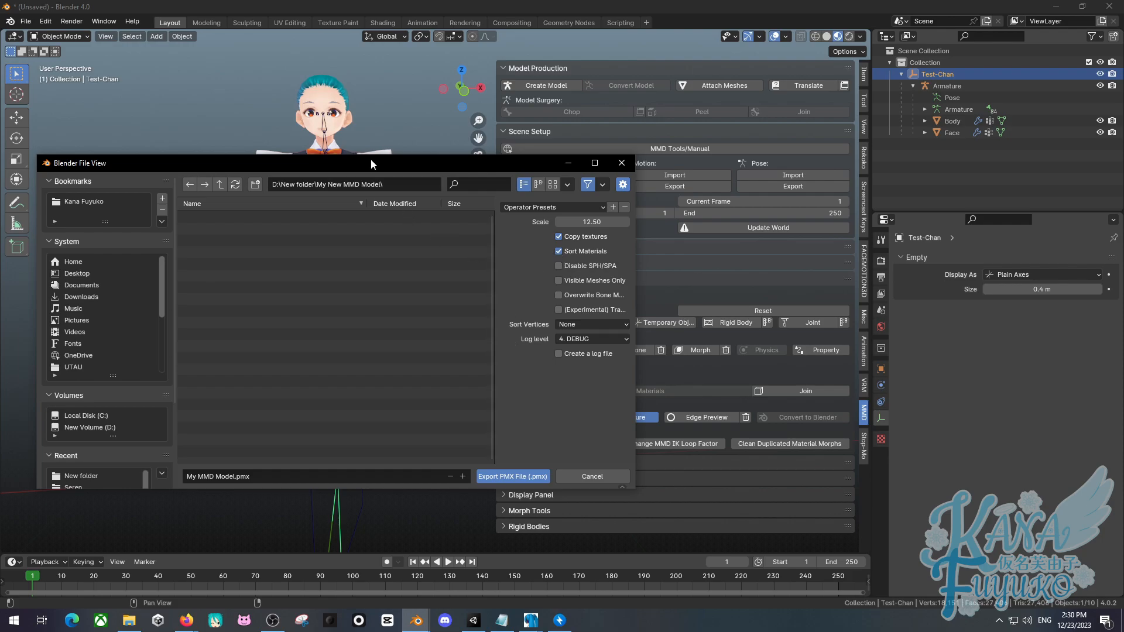
{"action": "left_click_drag", "start_coordinate": [371, 159], "coordinate": [372, 241]}
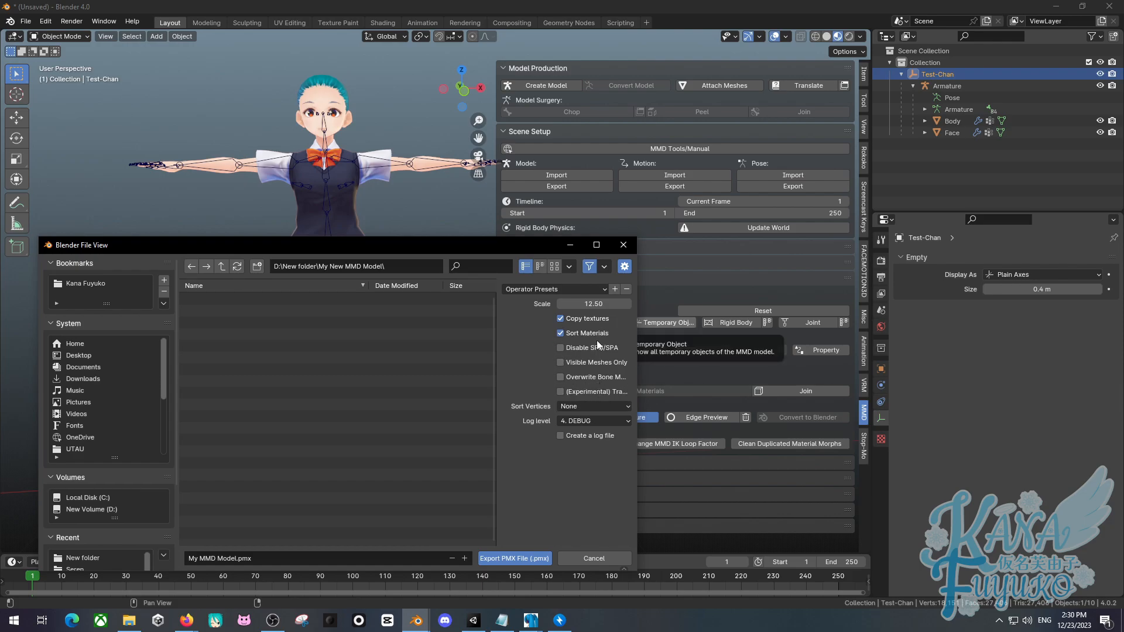
{"action": "left_click_drag", "start_coordinate": [514, 247], "coordinate": [568, 161]}
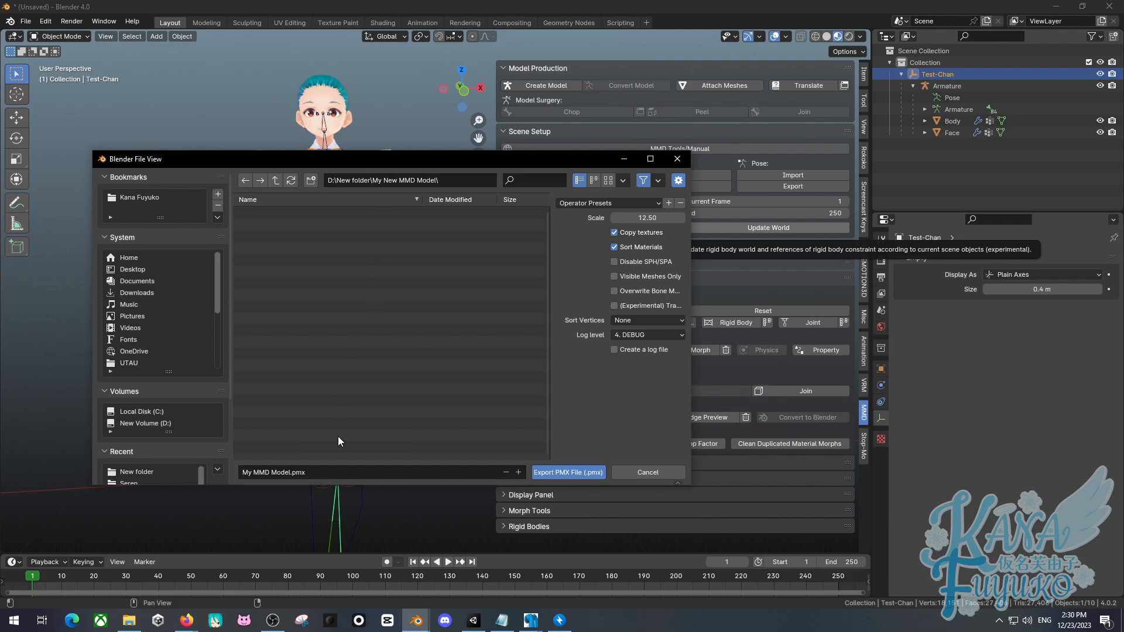
{"action": "left_click", "coordinate": [557, 474]}
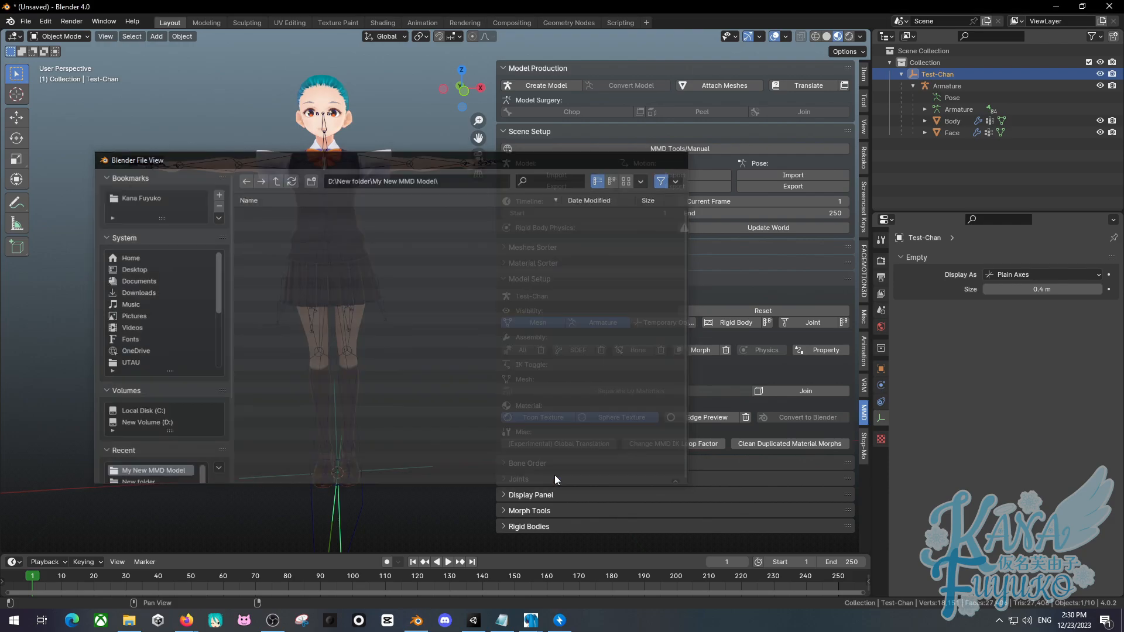
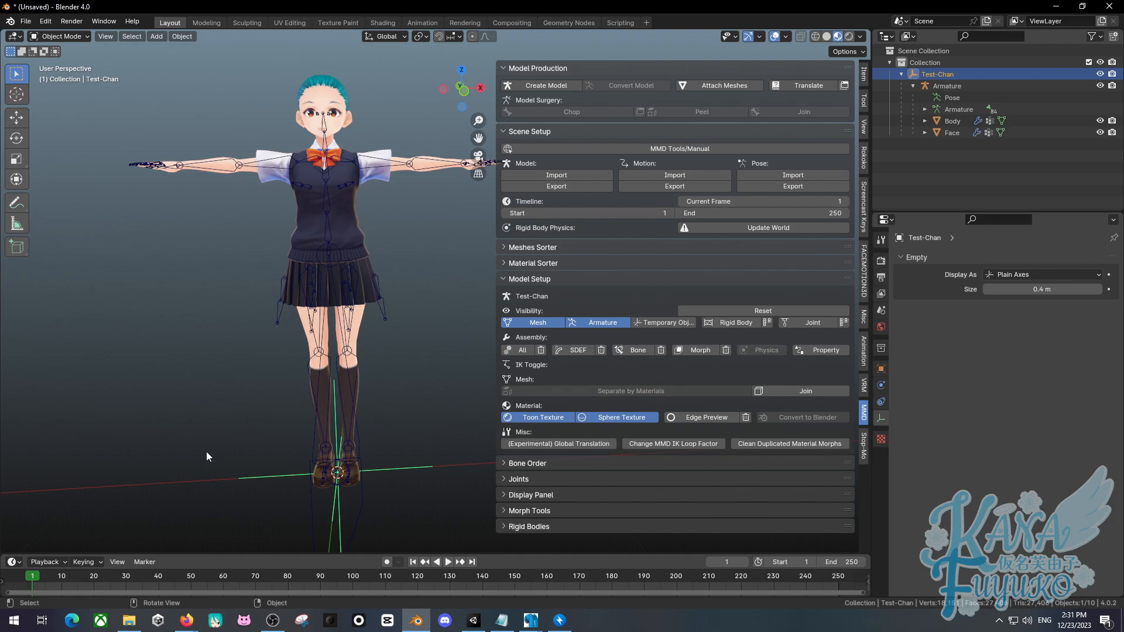
Switch to Firefox and bring up the blender_mmd_tools repository on GitHub, closing its open code download options.
{"action": "mouse_move", "coordinate": [186, 621]}
{"action": "left_click", "coordinate": [251, 565]}
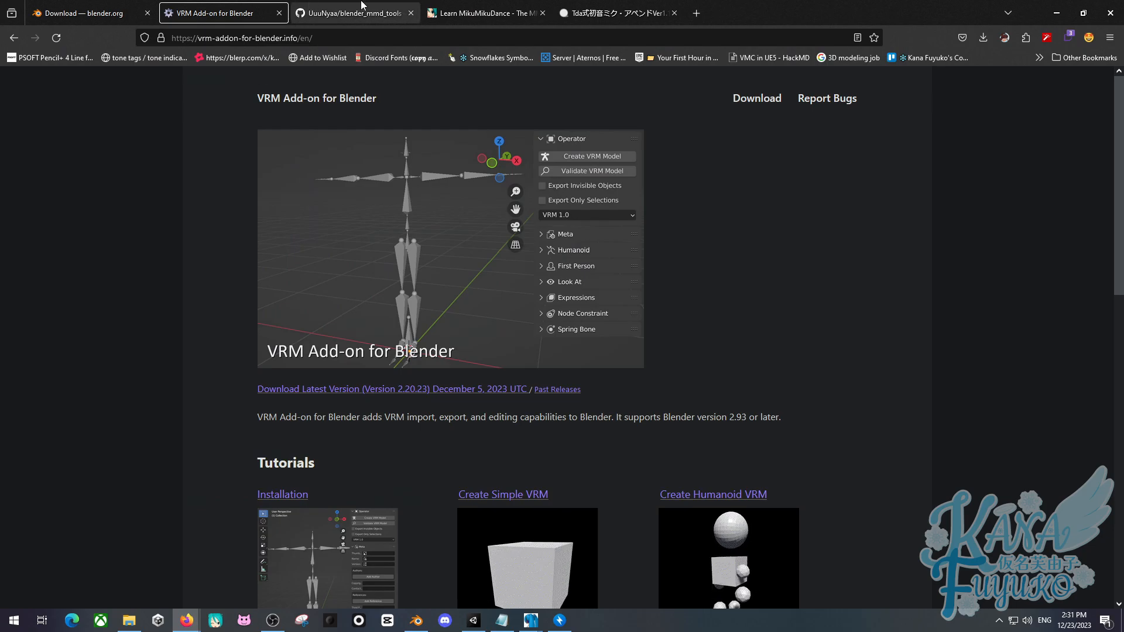
{"action": "left_click", "coordinate": [362, 11]}
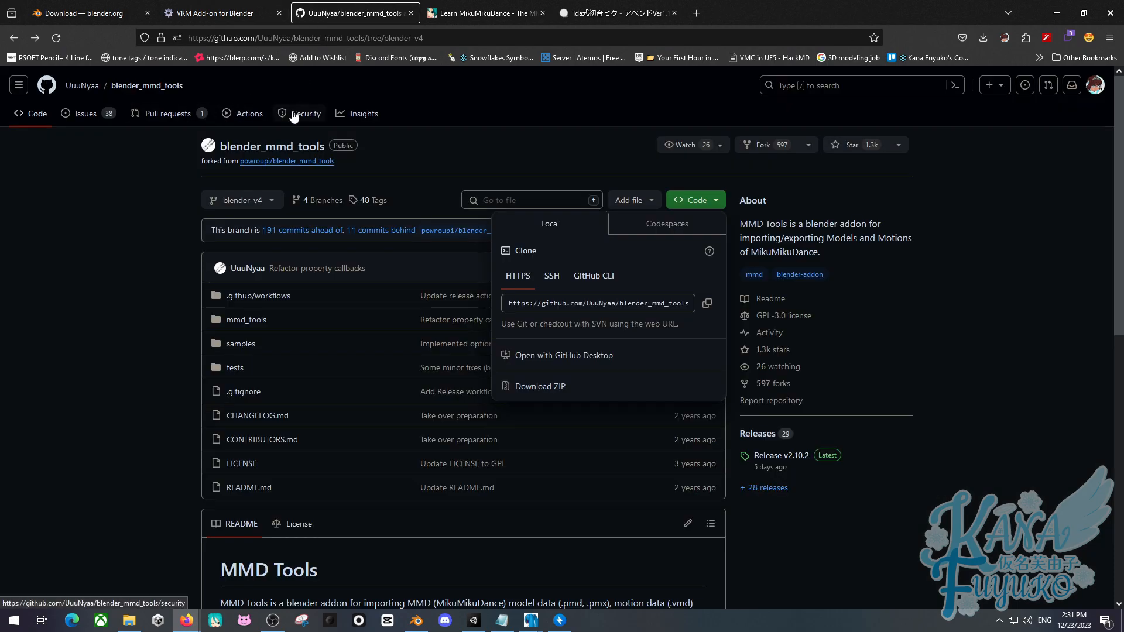
{"action": "left_click", "coordinate": [170, 214]}
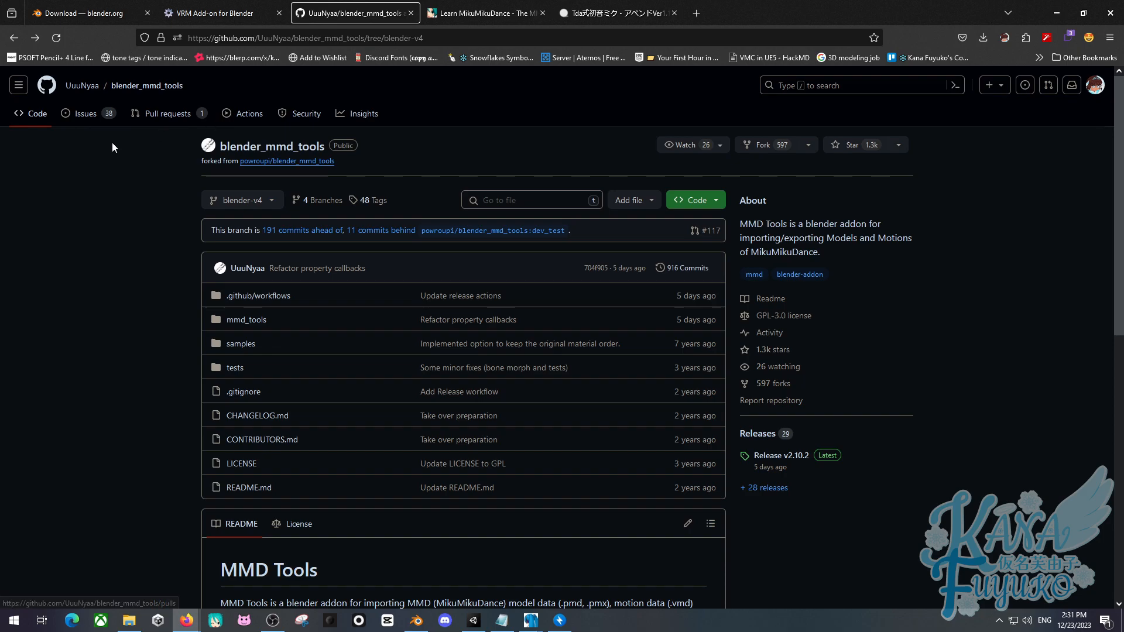
Start a new issue in the blender_mmd_tools repository titled "MMD Plugin Gives Model Not Loaded Error" and go to its description.
{"action": "left_click", "coordinate": [98, 116]}
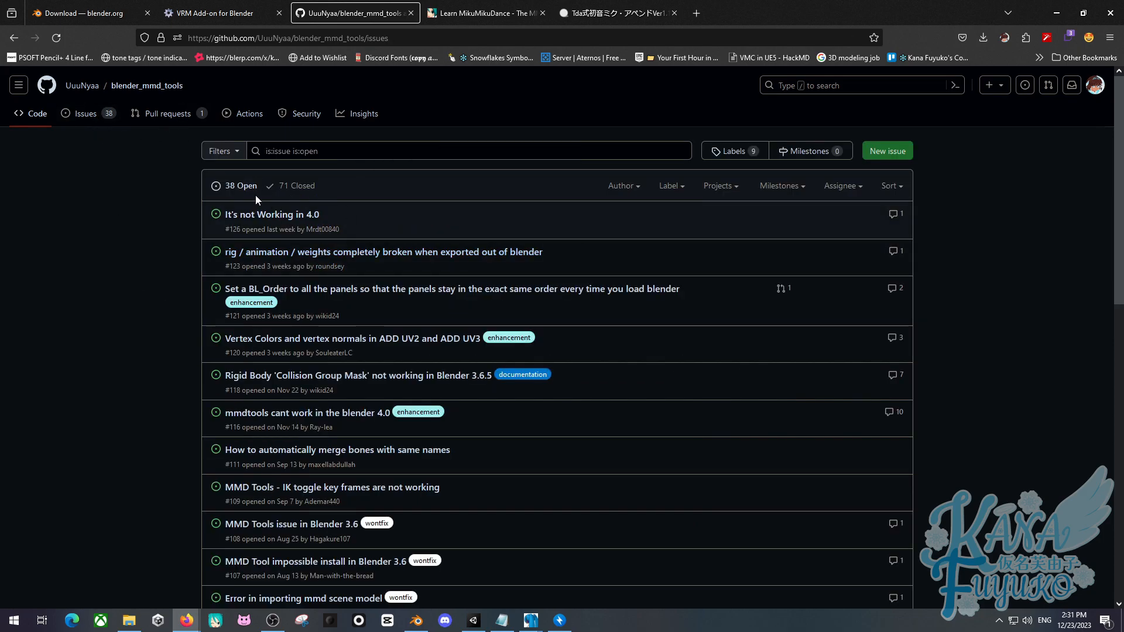
{"action": "left_click", "coordinate": [878, 153]}
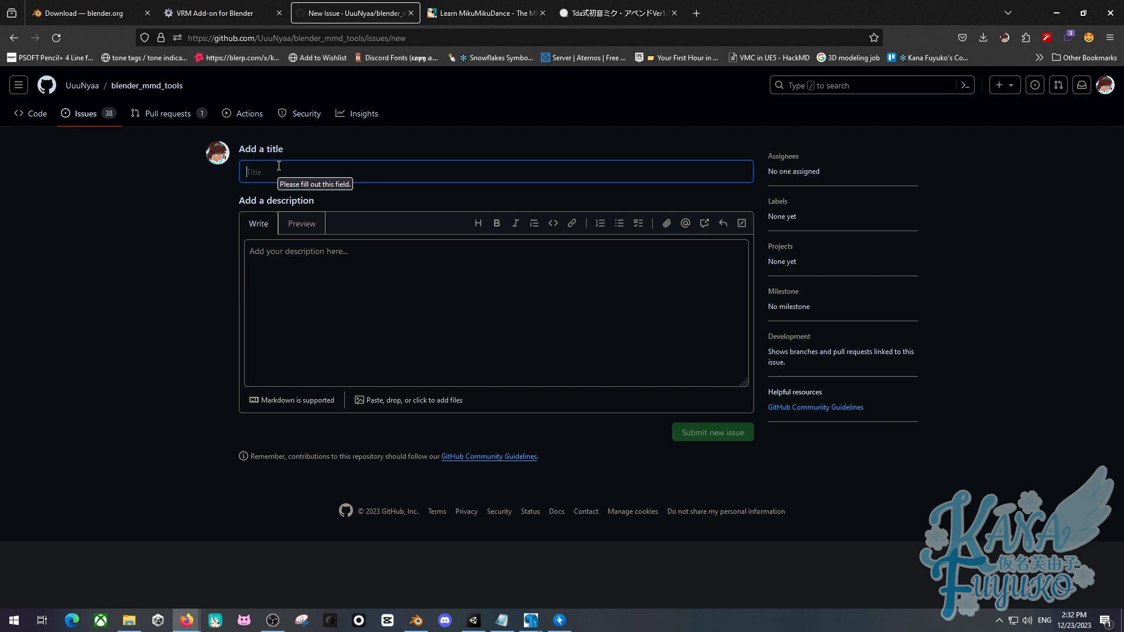
{"action": "type", "text": "MMD Plugi"}
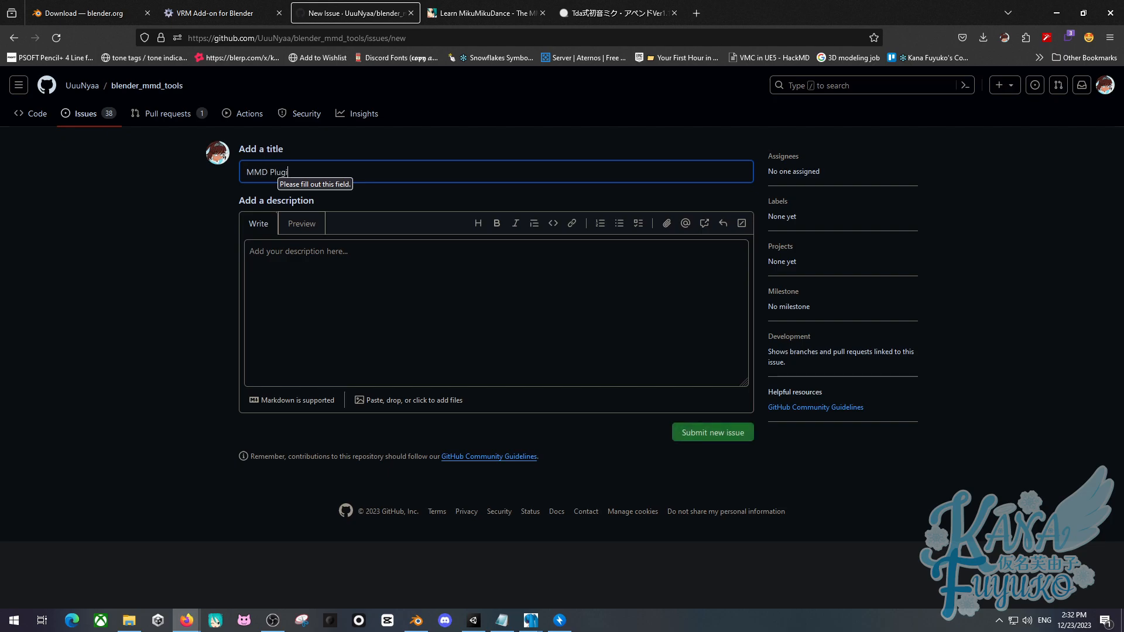
{"action": "type", "text": "n Gives Model Not Loaded Error"}
{"action": "left_click", "coordinate": [326, 271]}
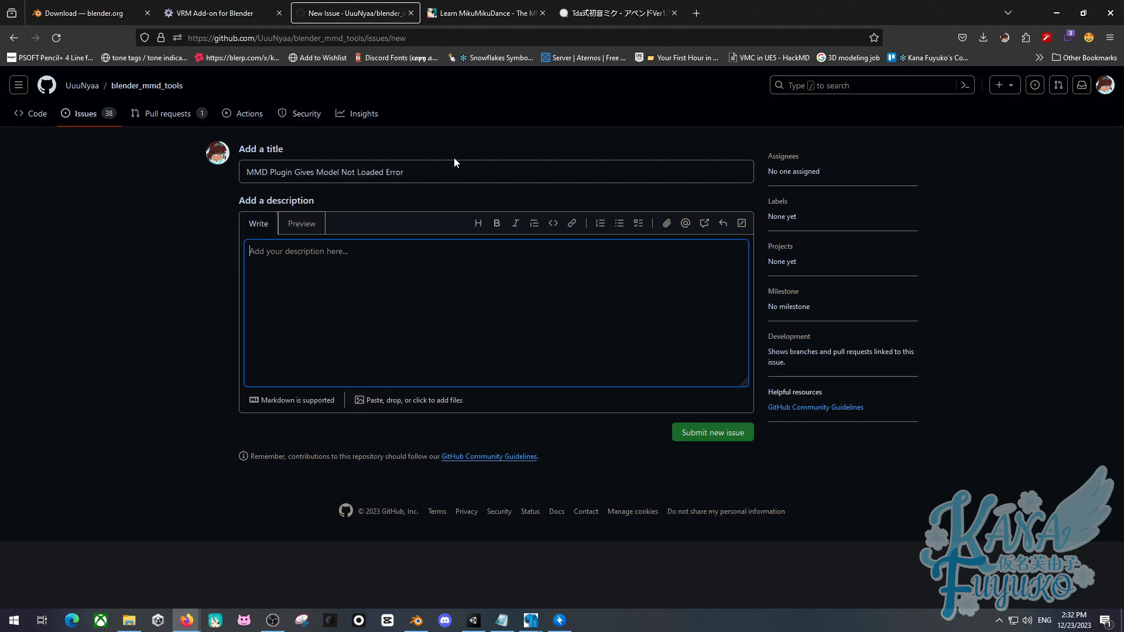
Clear the title of the unsubmitted issue draft.
{"action": "left_click", "coordinate": [437, 168]}
{"action": "key", "text": "ctrl+a"}
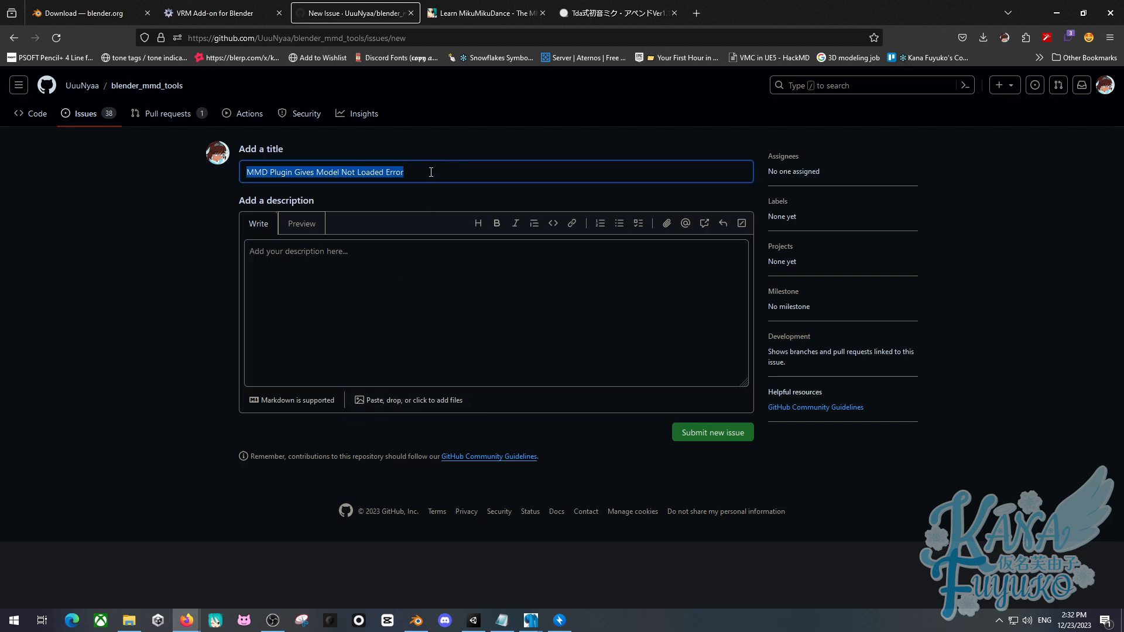
{"action": "key", "text": "BackSpace"}
{"action": "left_click_drag", "start_coordinate": [394, 153], "coordinate": [387, 134]}
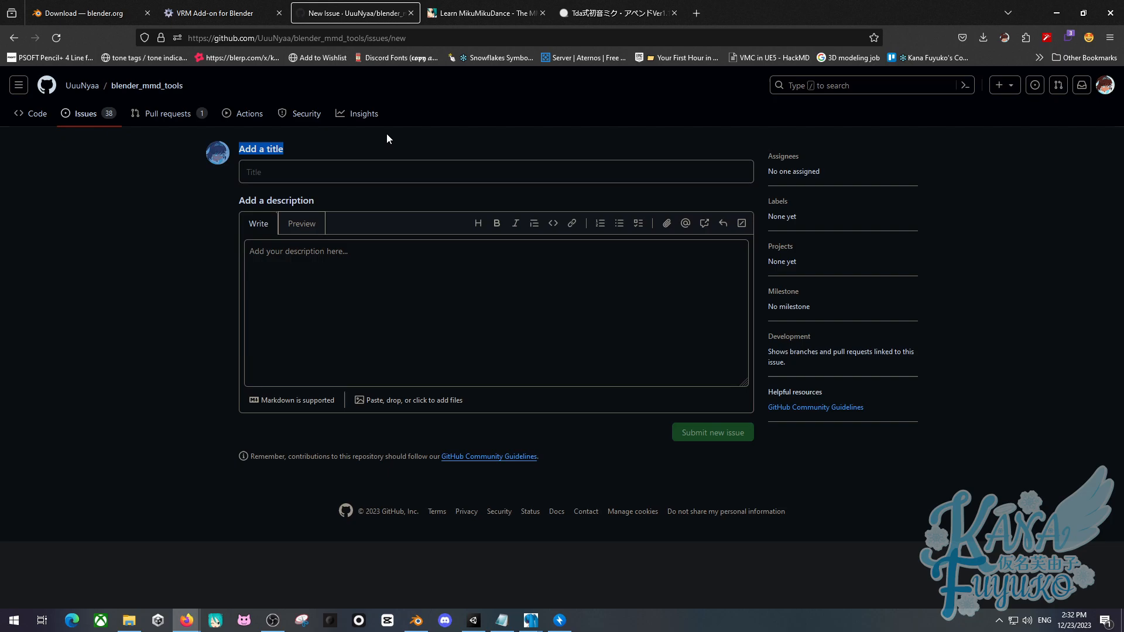
Browse the repository's list of open issues and return to the blender_mmd_tools main page.
{"action": "left_click", "coordinate": [94, 125]}
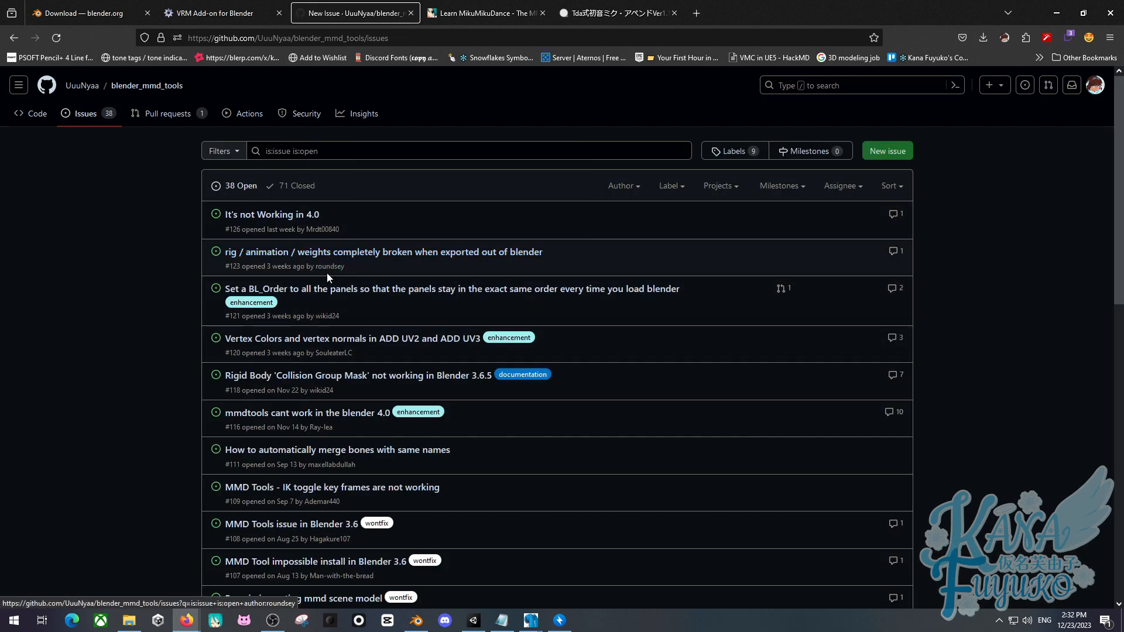
{"action": "scroll", "coordinate": [328, 229], "scroll_direction": "down", "scroll_amount": 5}
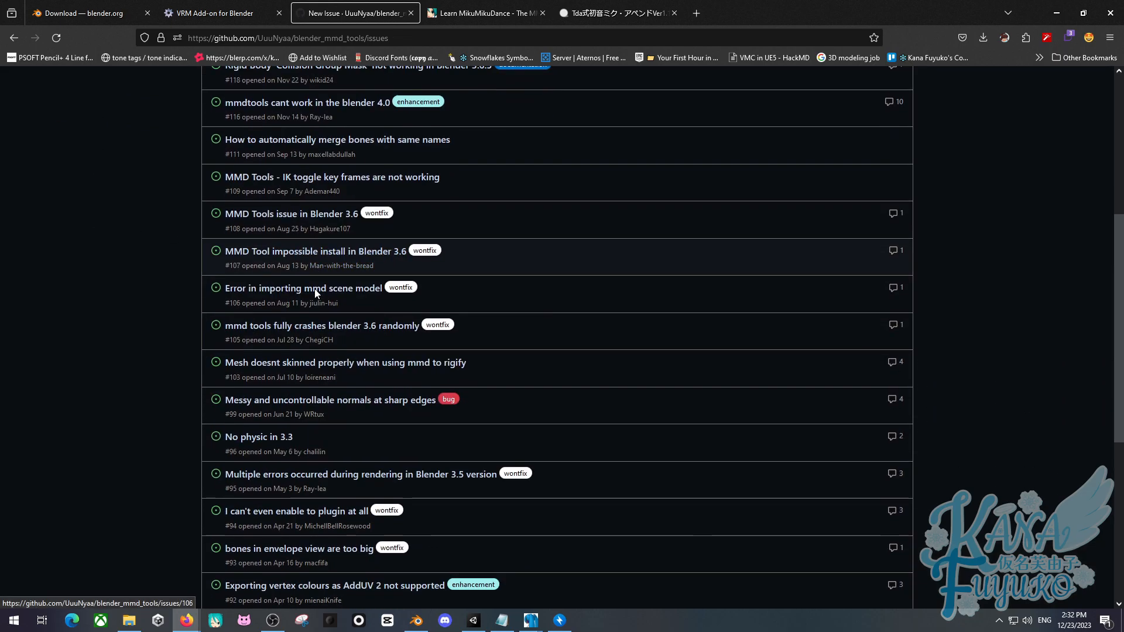
{"action": "scroll", "coordinate": [314, 292], "scroll_direction": "down", "scroll_amount": 6}
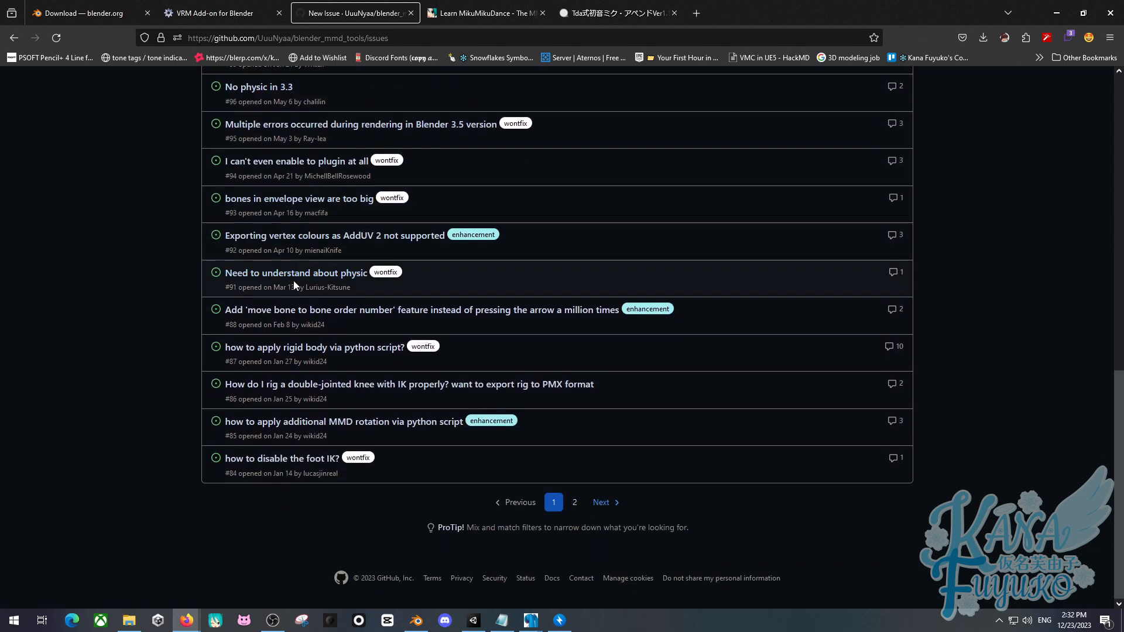
{"action": "scroll", "coordinate": [310, 291], "scroll_direction": "up", "scroll_amount": 12}
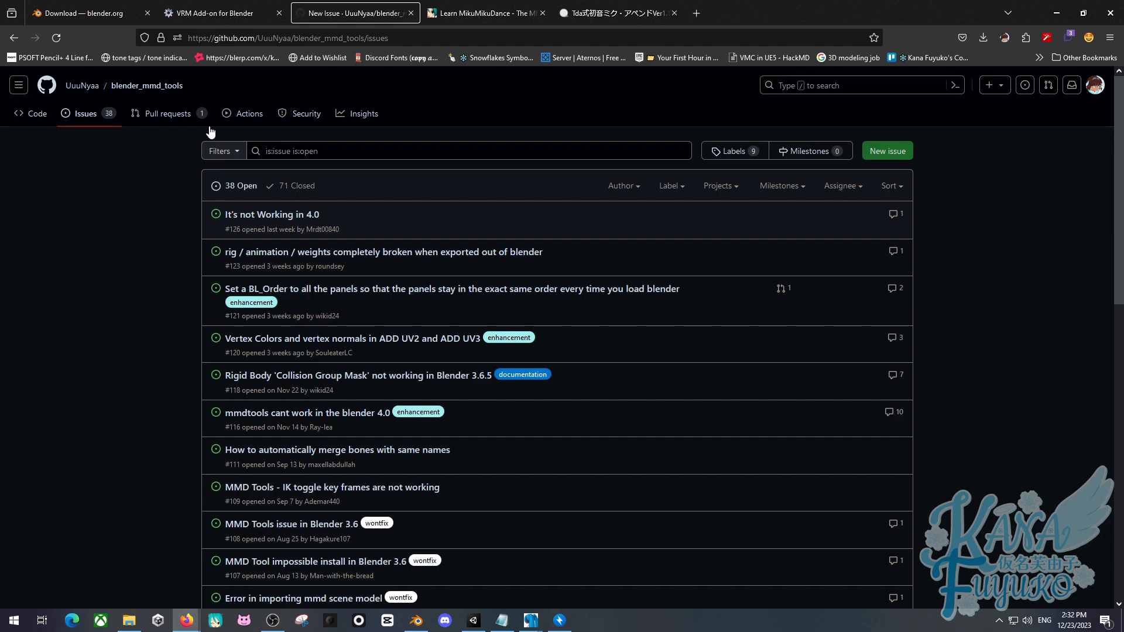
{"action": "left_click", "coordinate": [154, 87]}
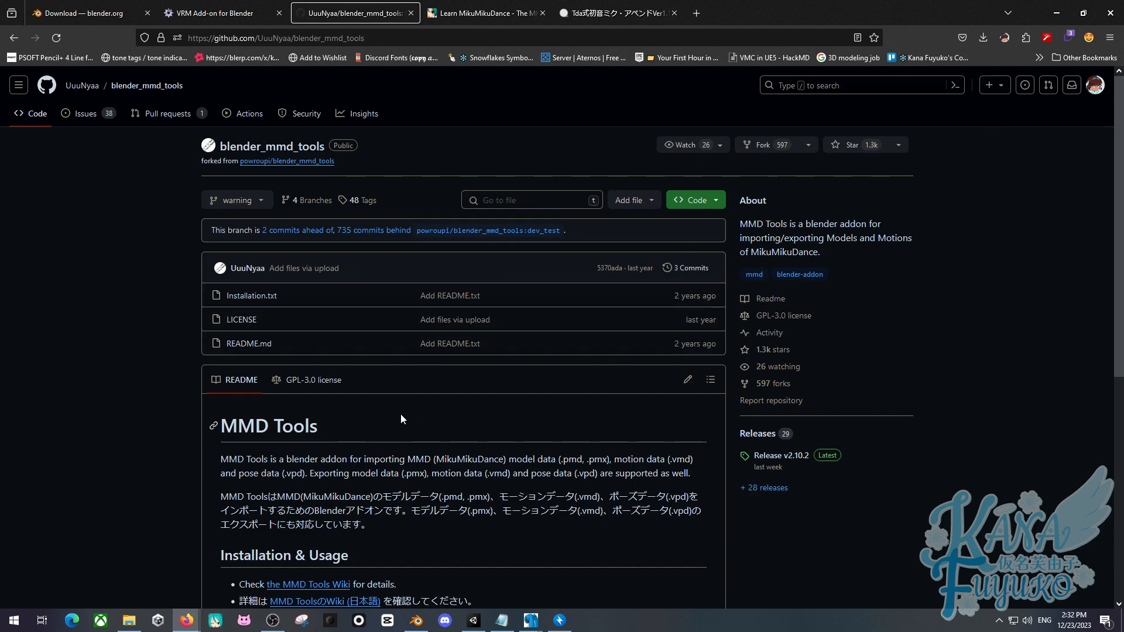
Switch to Blender and view the rigged Test-Chan character from another angle.
{"action": "left_click", "coordinate": [425, 619]}
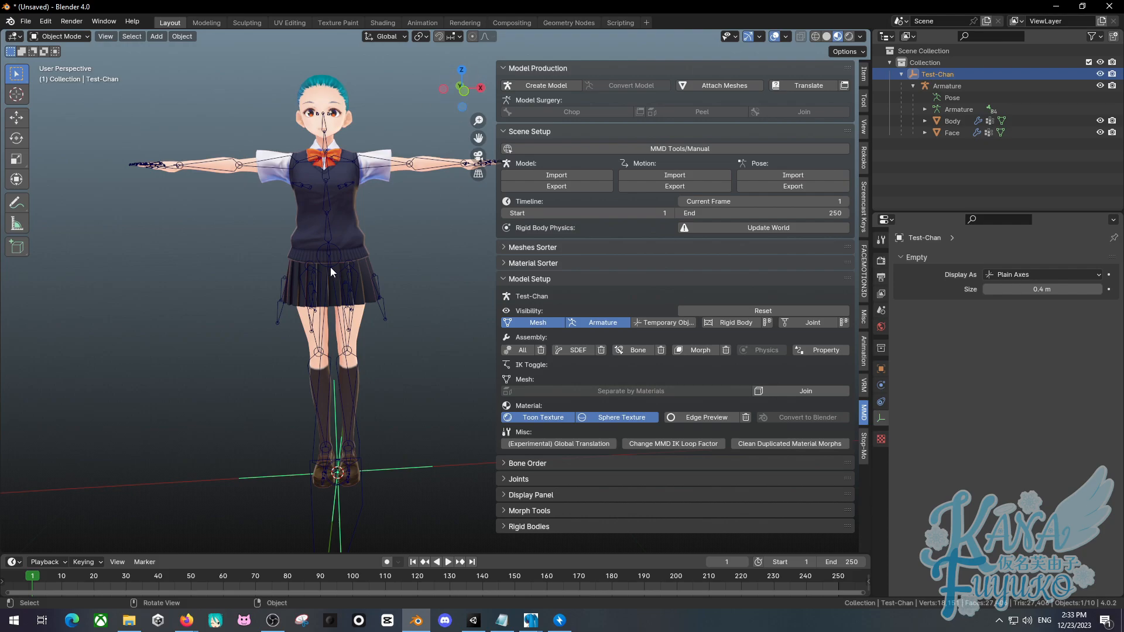
{"action": "middle_click_drag", "start_coordinate": [330, 267], "coordinate": [340, 378]}
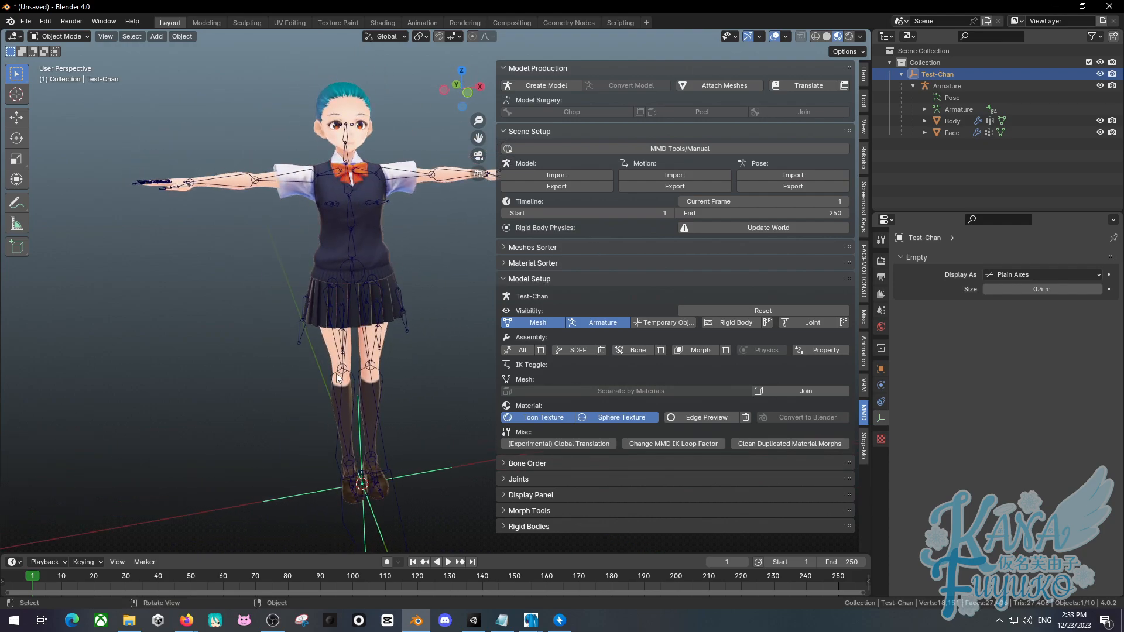
{"action": "left_click", "coordinate": [272, 620]}
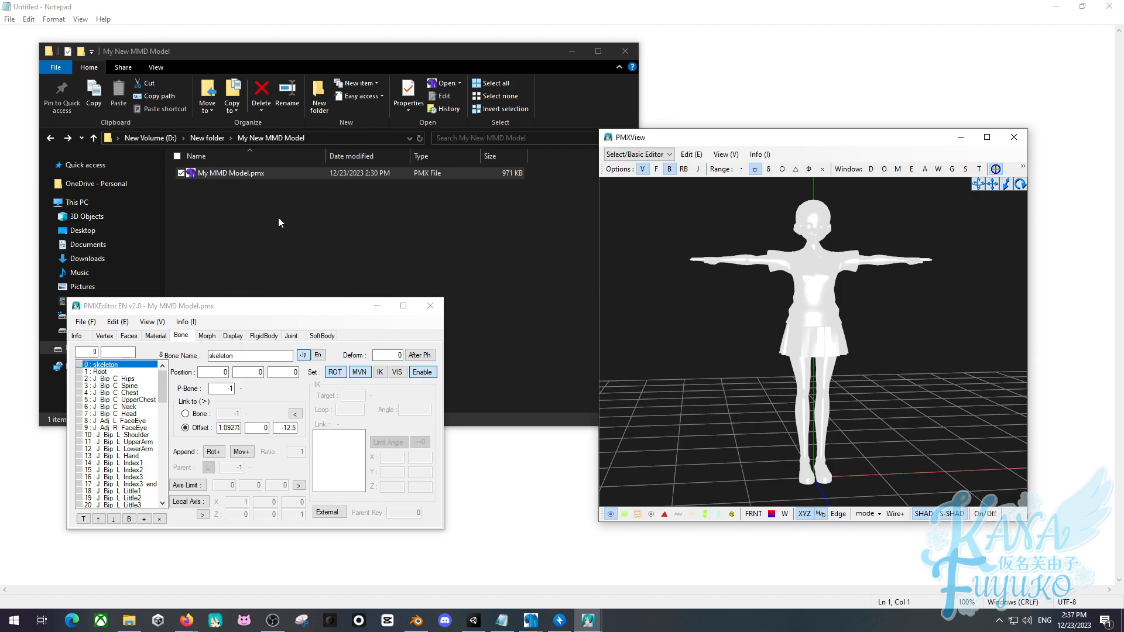
Deselect My MMD Model.pmx in its folder, then bring PMXEditor forward and place the PMXView window closer to it.
{"action": "left_click_drag", "start_coordinate": [276, 205], "coordinate": [216, 208]}
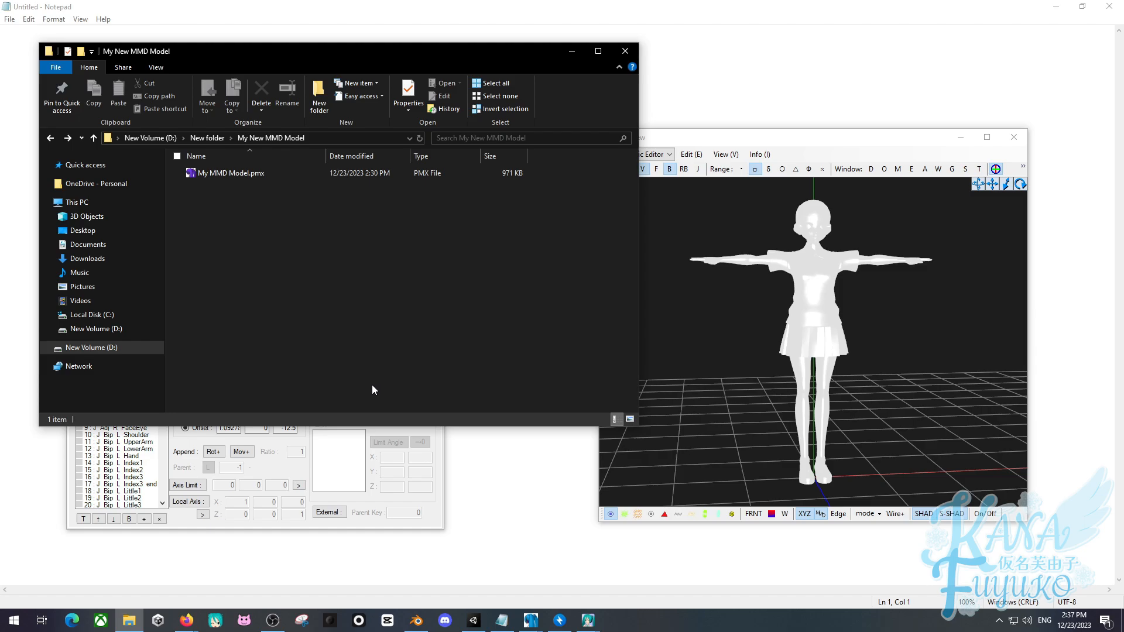
{"action": "left_click", "coordinate": [370, 467]}
{"action": "left_click", "coordinate": [708, 293]}
{"action": "right_click_drag", "start_coordinate": [708, 294], "coordinate": [693, 299]}
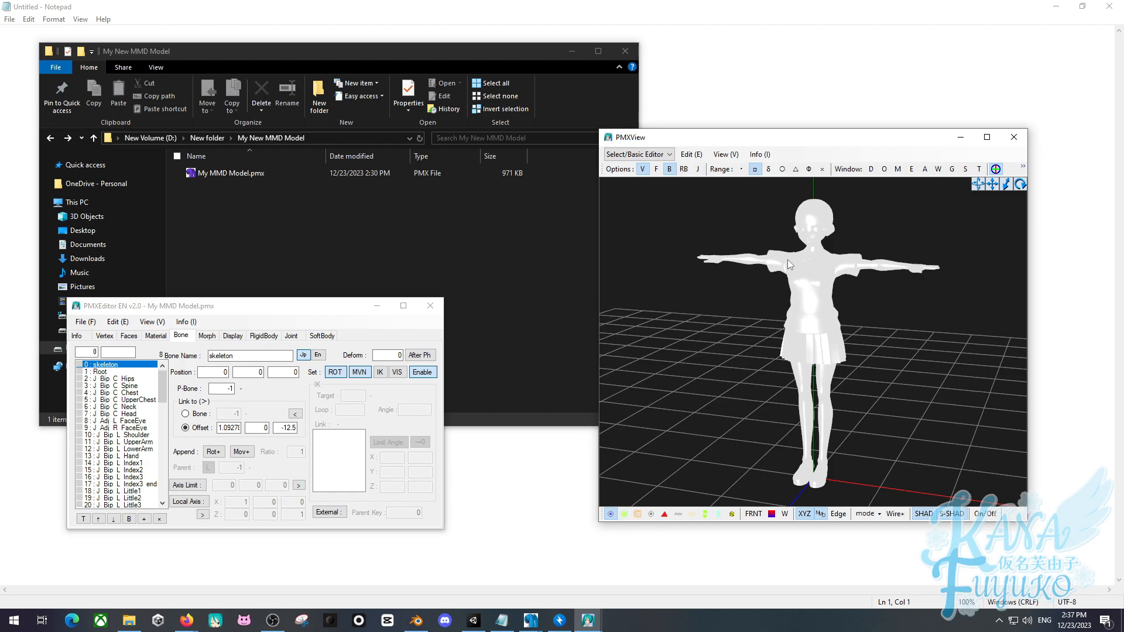
{"action": "left_click_drag", "start_coordinate": [715, 137], "coordinate": [587, 95]}
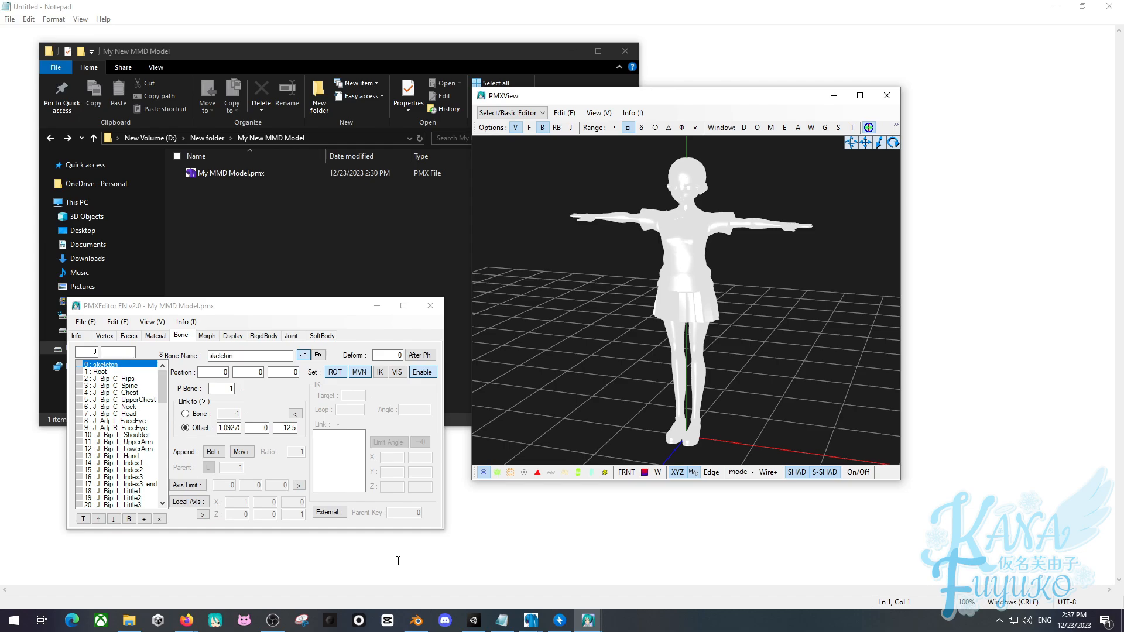
Display the bone markers on the model in PMXView and examine the skirt bones up close.
{"action": "left_click", "coordinate": [524, 475]}
{"action": "right_click_drag", "start_coordinate": [577, 356], "coordinate": [603, 344]}
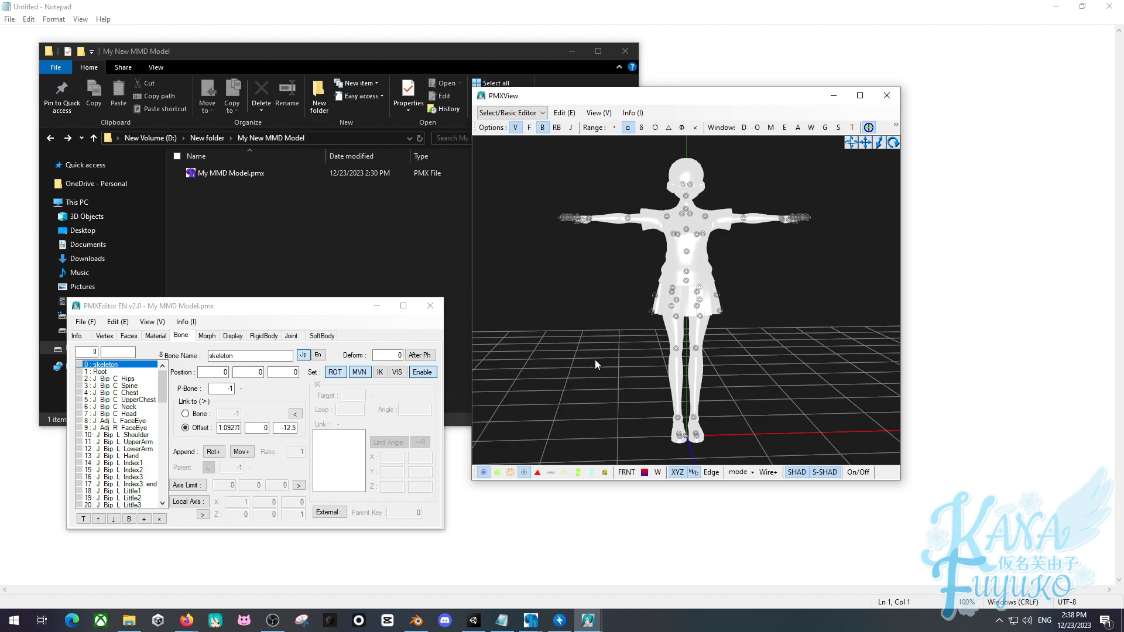
{"action": "scroll", "coordinate": [641, 292], "scroll_direction": "up", "scroll_amount": 10}
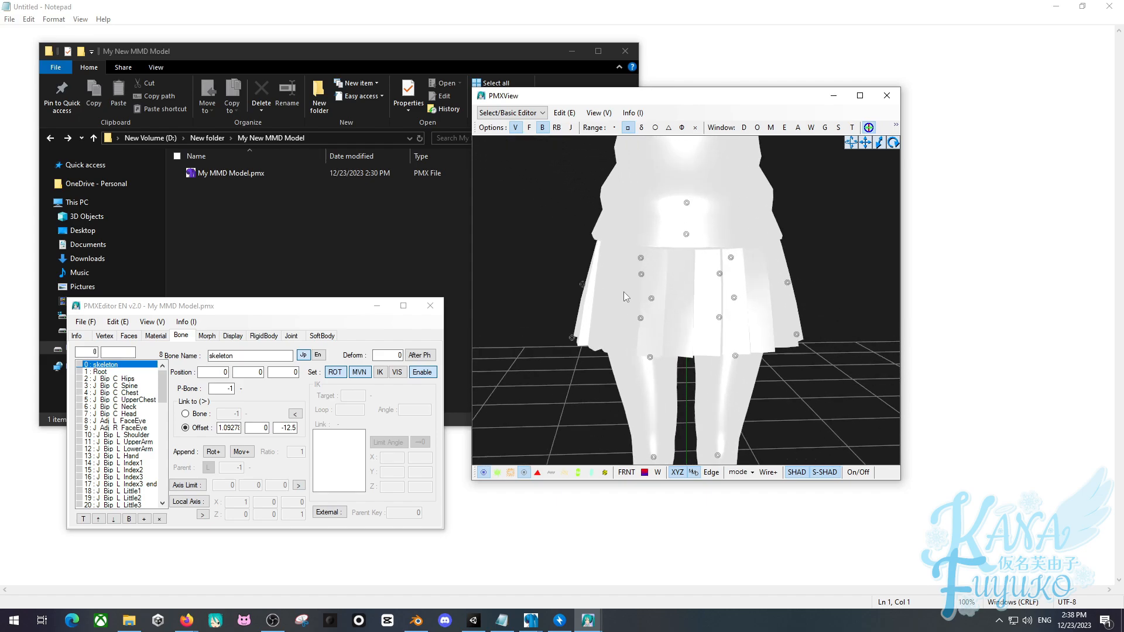
{"action": "scroll", "coordinate": [626, 294], "scroll_direction": "up", "scroll_amount": 3}
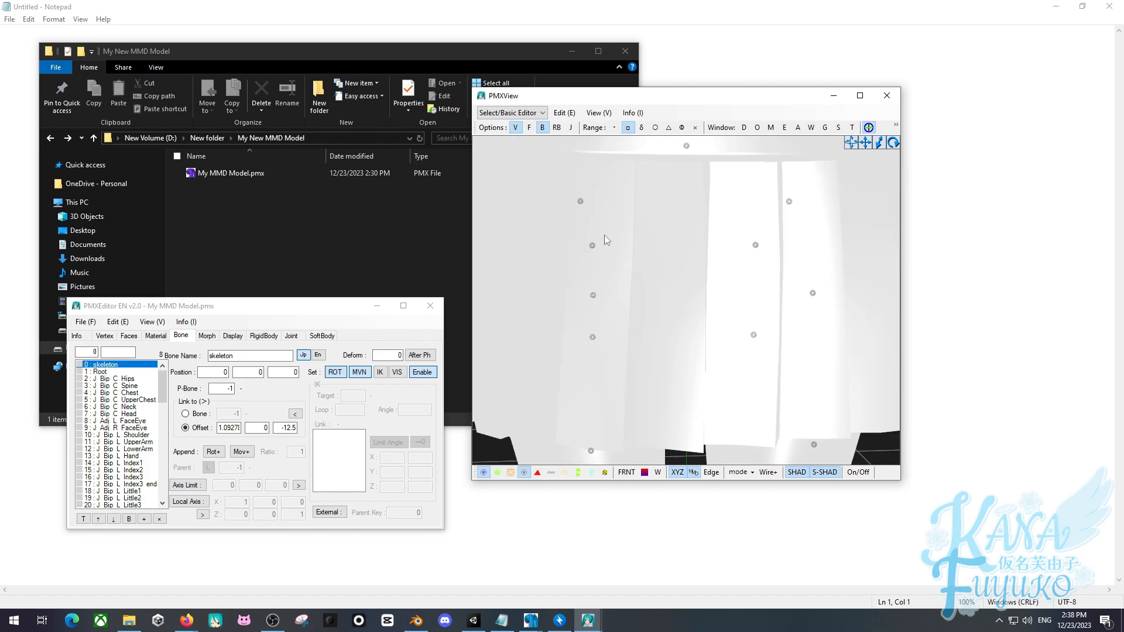
{"action": "scroll", "coordinate": [609, 254], "scroll_direction": "down", "scroll_amount": 4}
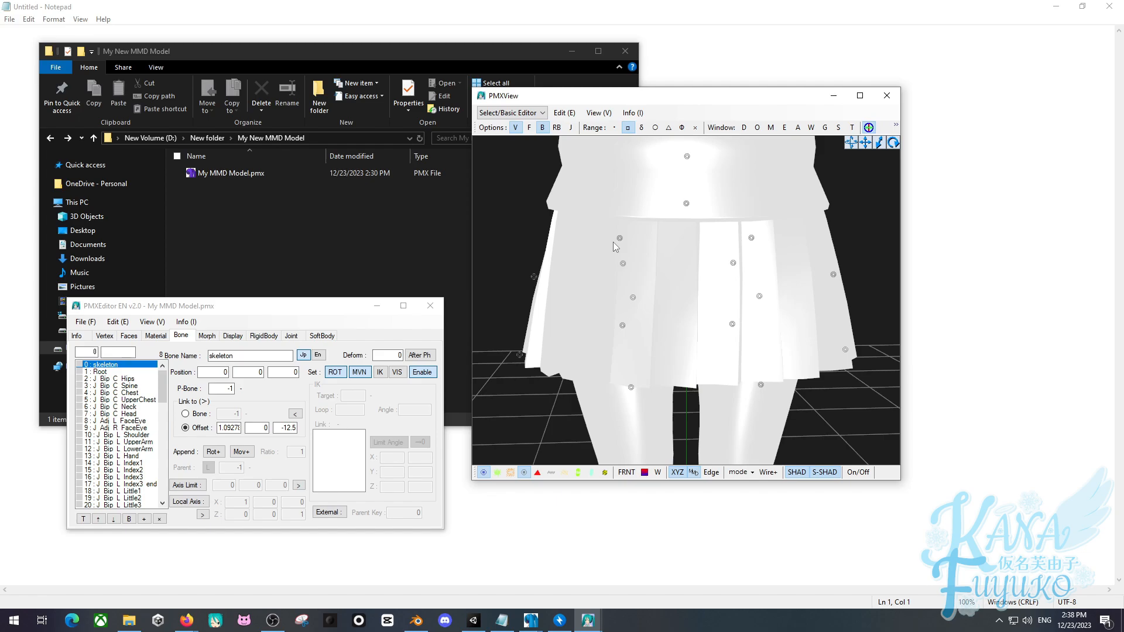
{"action": "scroll", "coordinate": [613, 241], "scroll_direction": "down", "scroll_amount": 8}
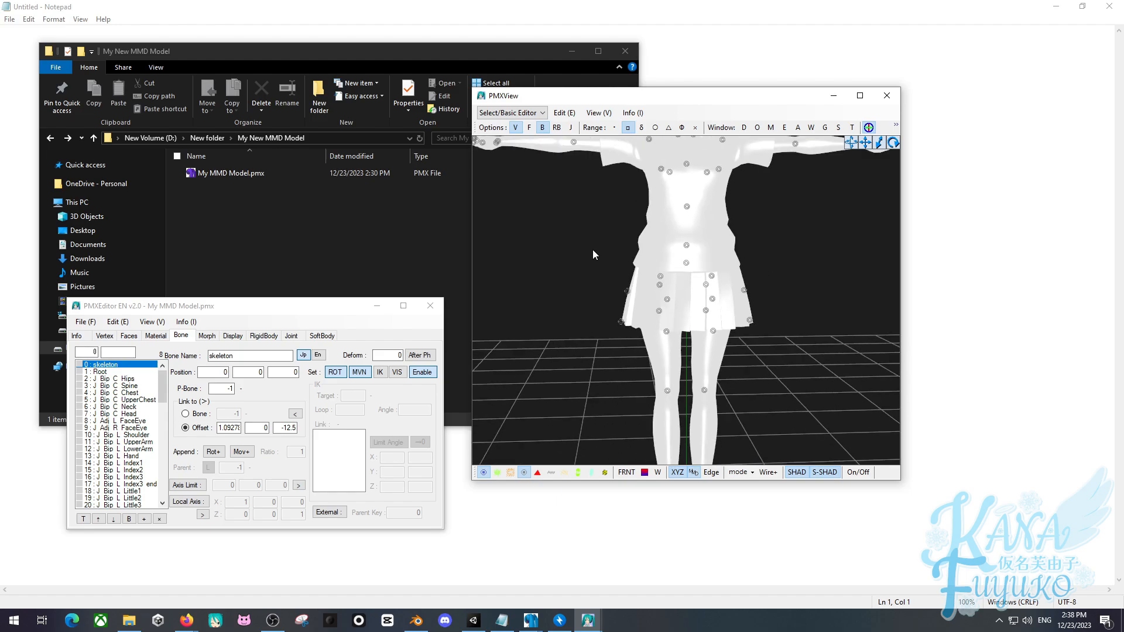
{"action": "scroll", "coordinate": [576, 256], "scroll_direction": "down", "scroll_amount": 2}
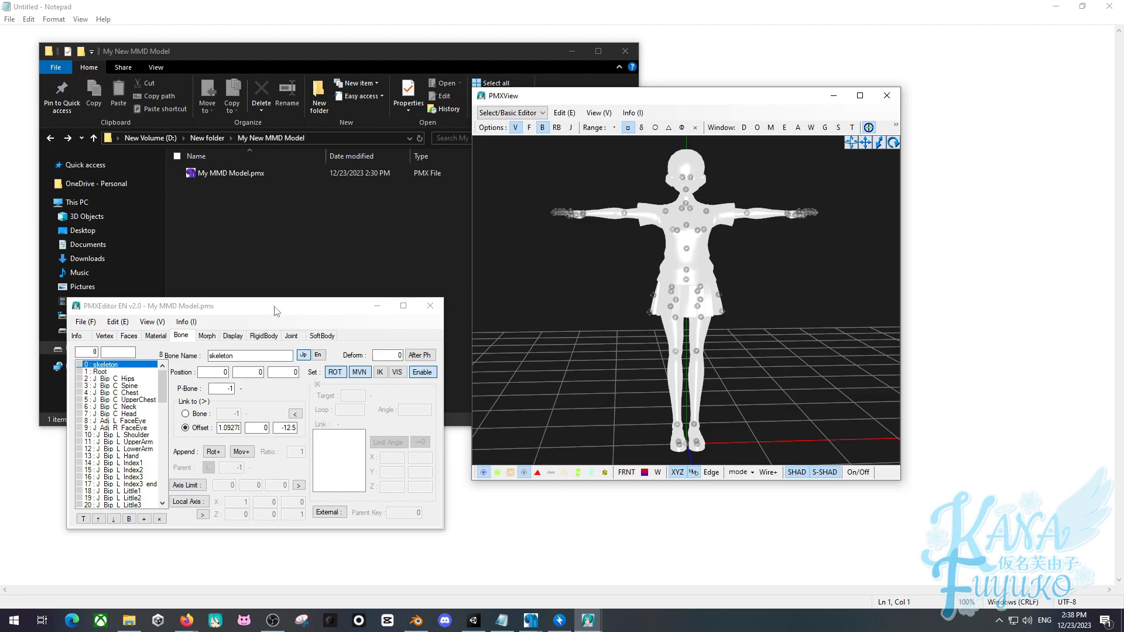
Place the PMXEditor window beside the model preview and highlight the J_Bip_C_Spine and J_Bip_L_LowerLeg bones.
{"action": "left_click_drag", "start_coordinate": [272, 311], "coordinate": [353, 139]}
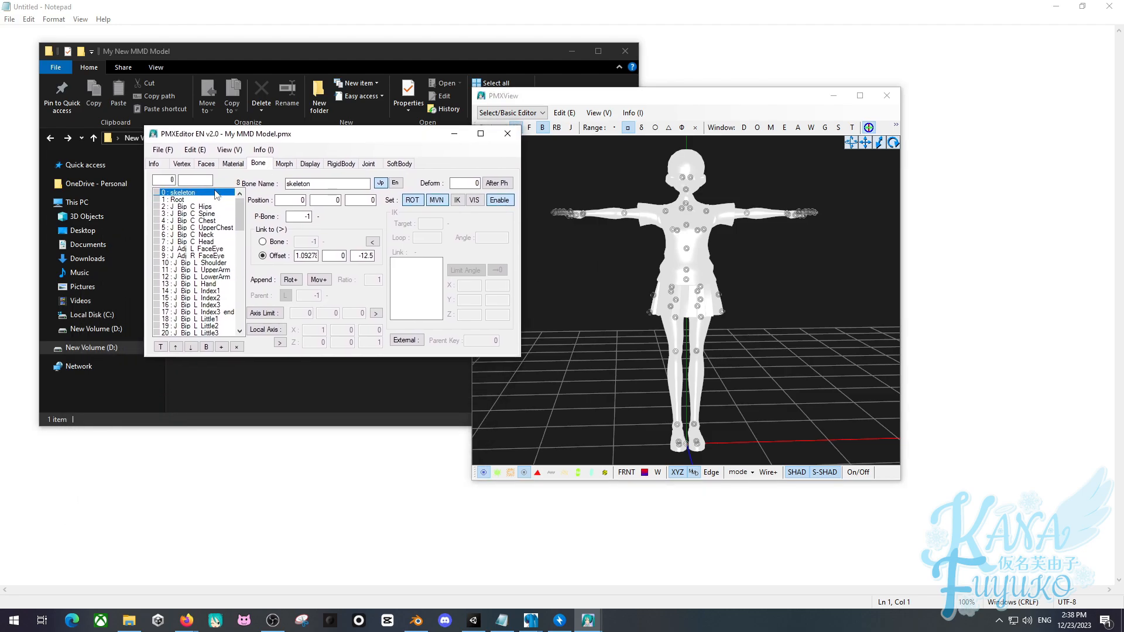
{"action": "left_click_drag", "start_coordinate": [233, 135], "coordinate": [196, 123]}
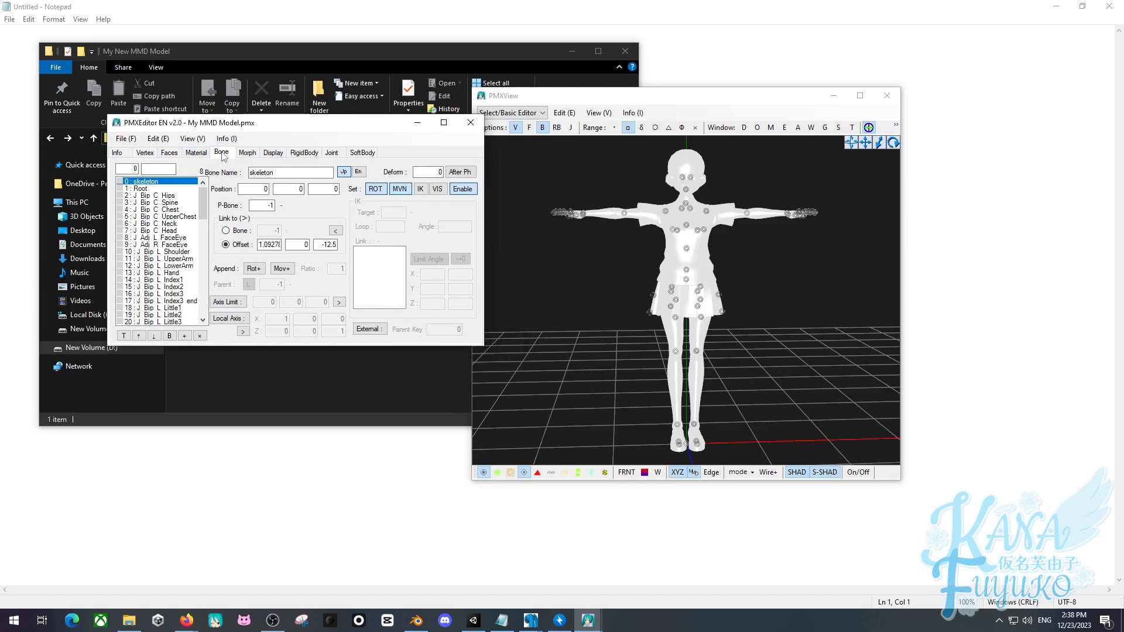
{"action": "left_click", "coordinate": [175, 203]}
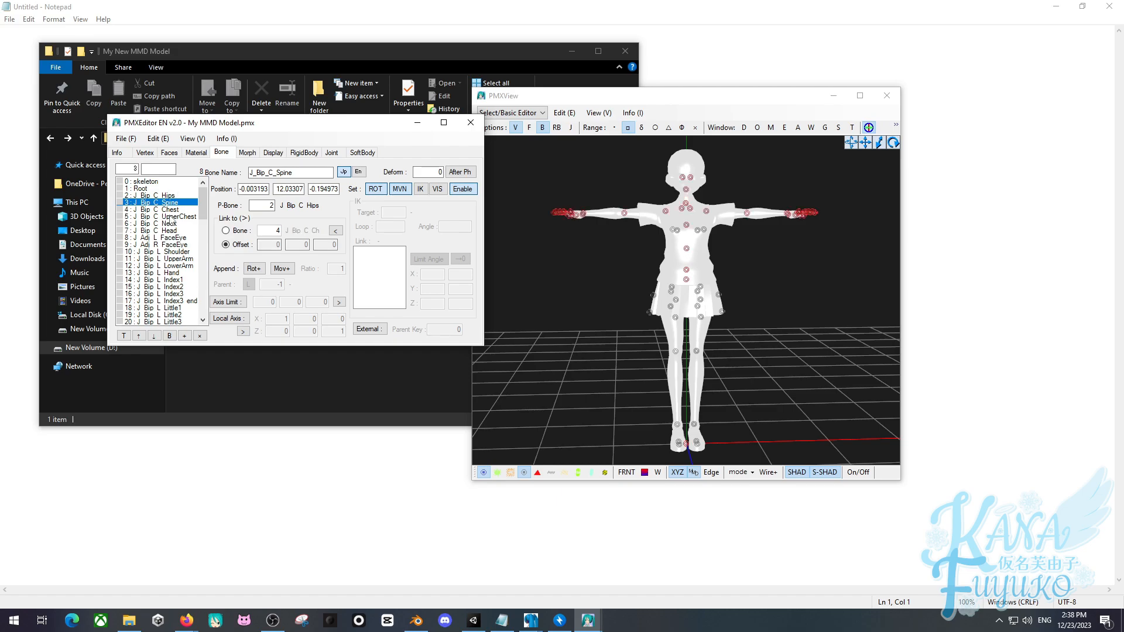
{"action": "left_click", "coordinate": [174, 181]}
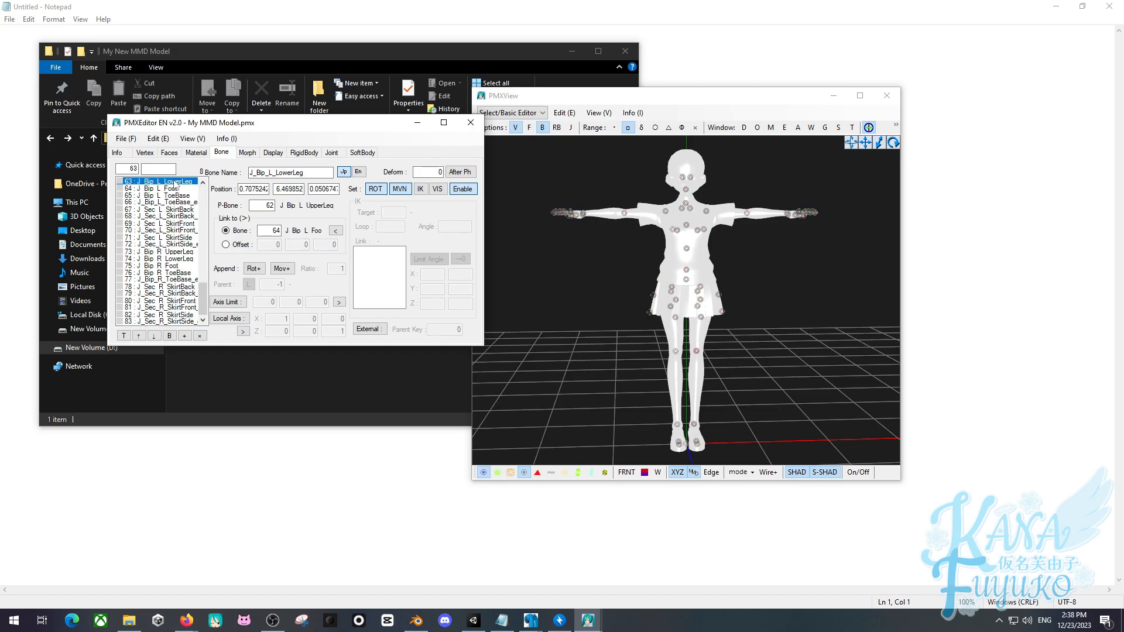
Select all bones from 83 up to 0 (skeleton) and turn on their VIS setting, checking them in the model preview.
{"action": "left_click", "coordinate": [194, 322]}
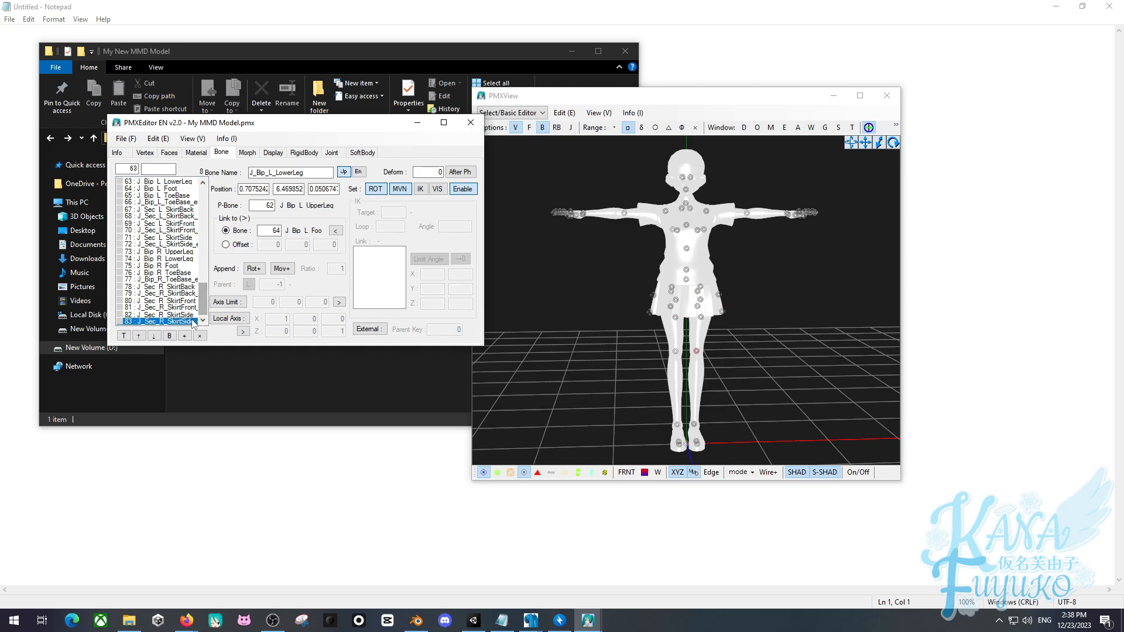
{"action": "left_click_drag", "start_coordinate": [203, 304], "coordinate": [197, 168]}
{"action": "left_click", "coordinate": [187, 179], "text": "shift"}
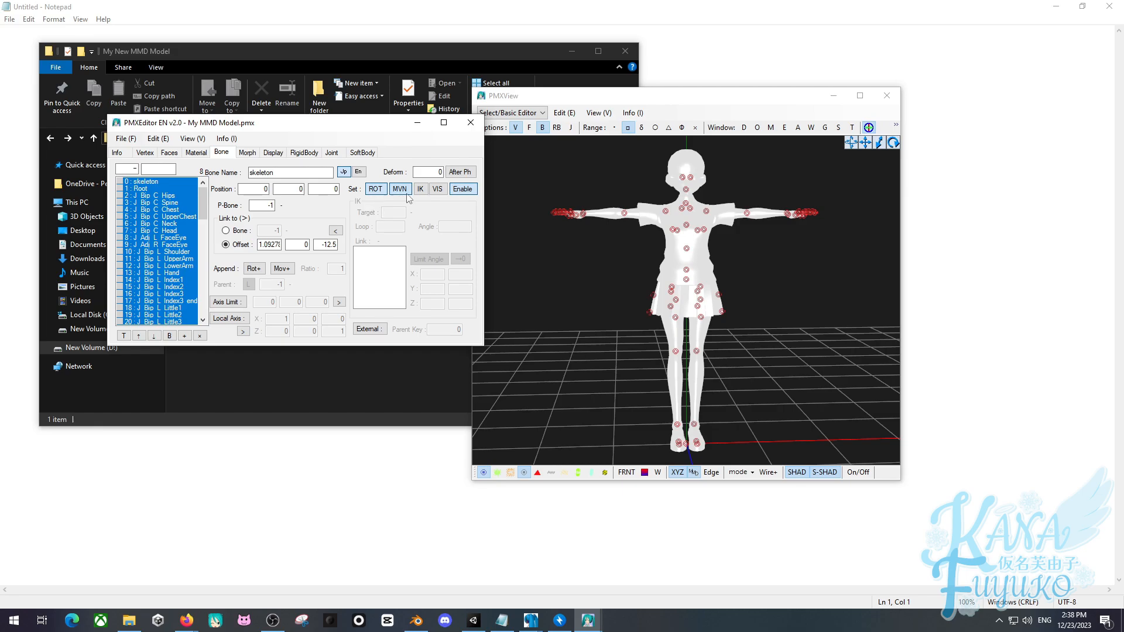
{"action": "left_click", "coordinate": [437, 189]}
{"action": "left_click", "coordinate": [761, 293]}
{"action": "right_click_drag", "start_coordinate": [774, 295], "coordinate": [818, 295]}
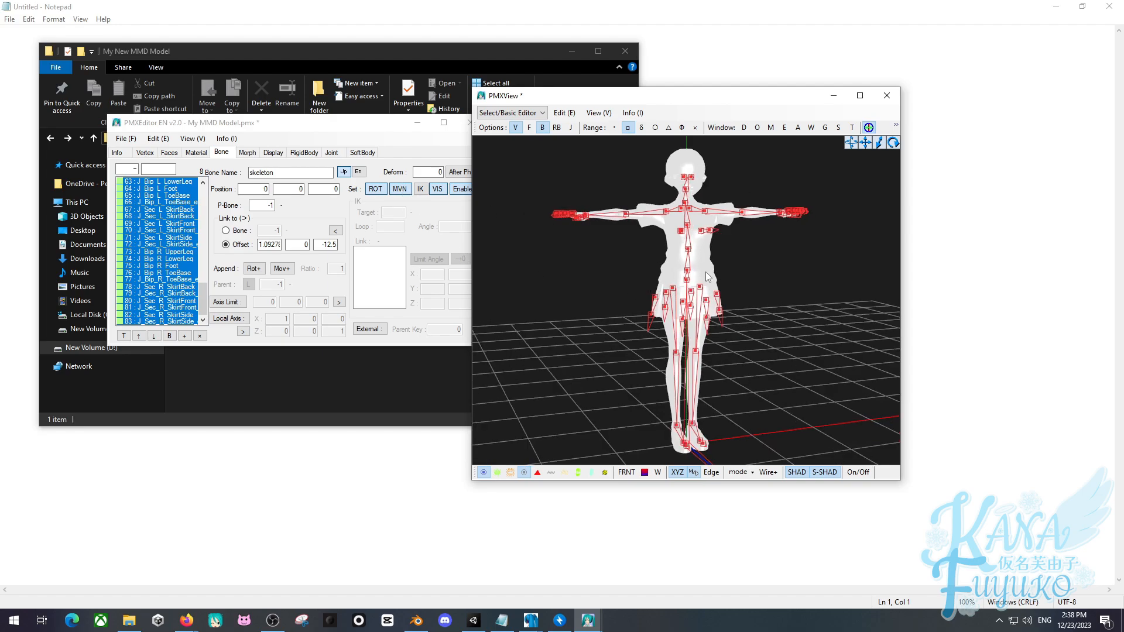
Turn off the MVN setting for all selected bones and clear the bone selection in the model preview.
{"action": "left_click", "coordinate": [400, 189]}
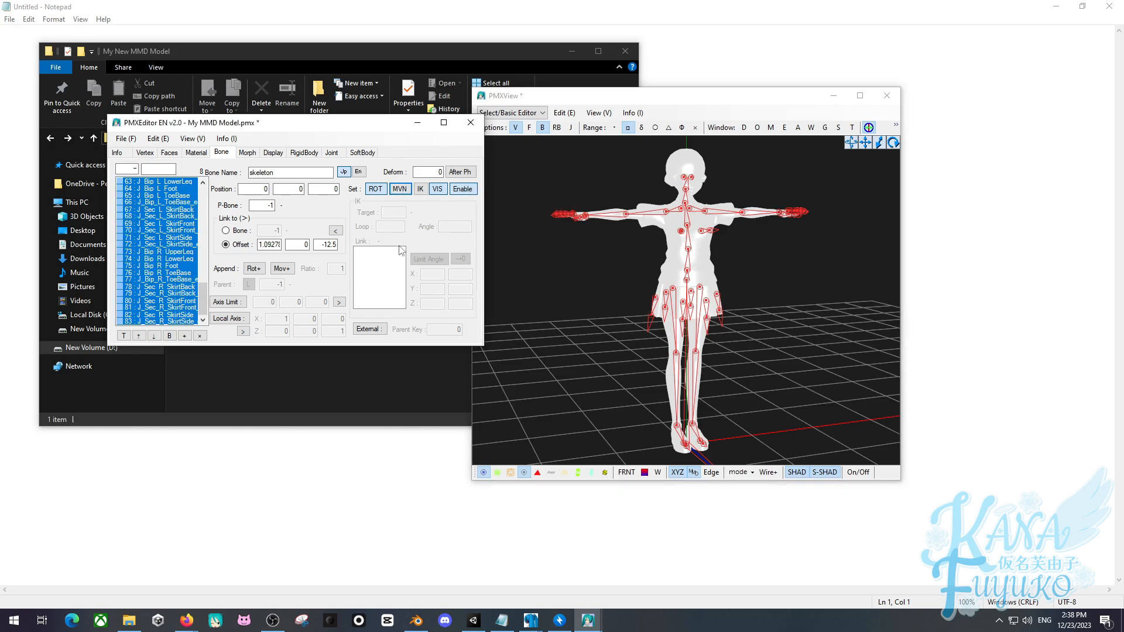
{"action": "right_click_drag", "start_coordinate": [574, 282], "coordinate": [613, 335]}
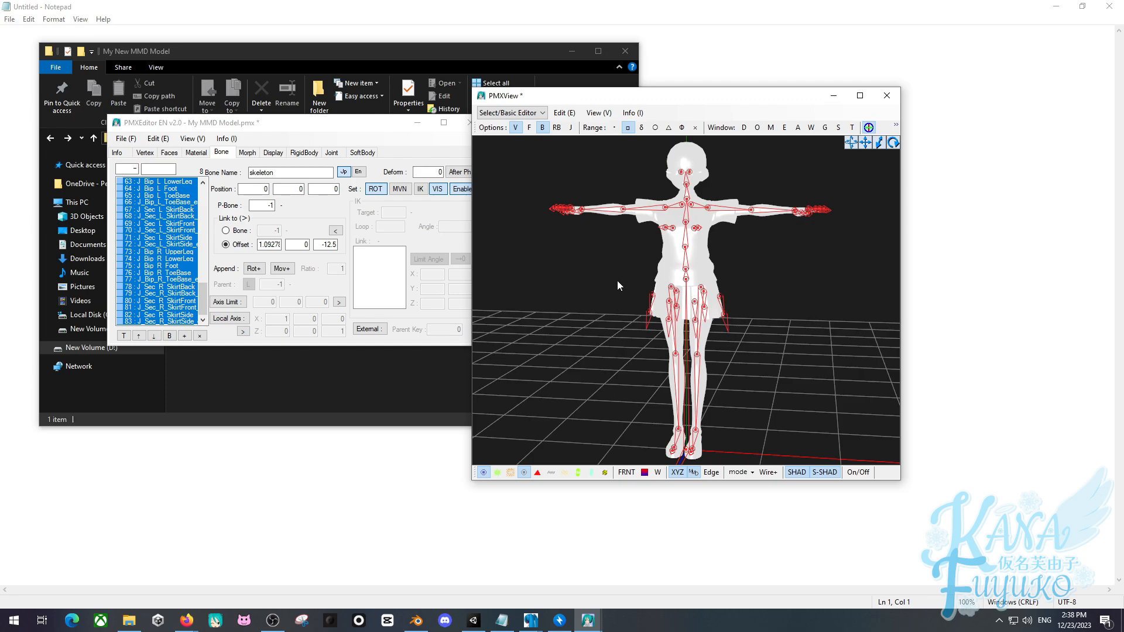
{"action": "right_click_drag", "start_coordinate": [617, 276], "coordinate": [608, 290]}
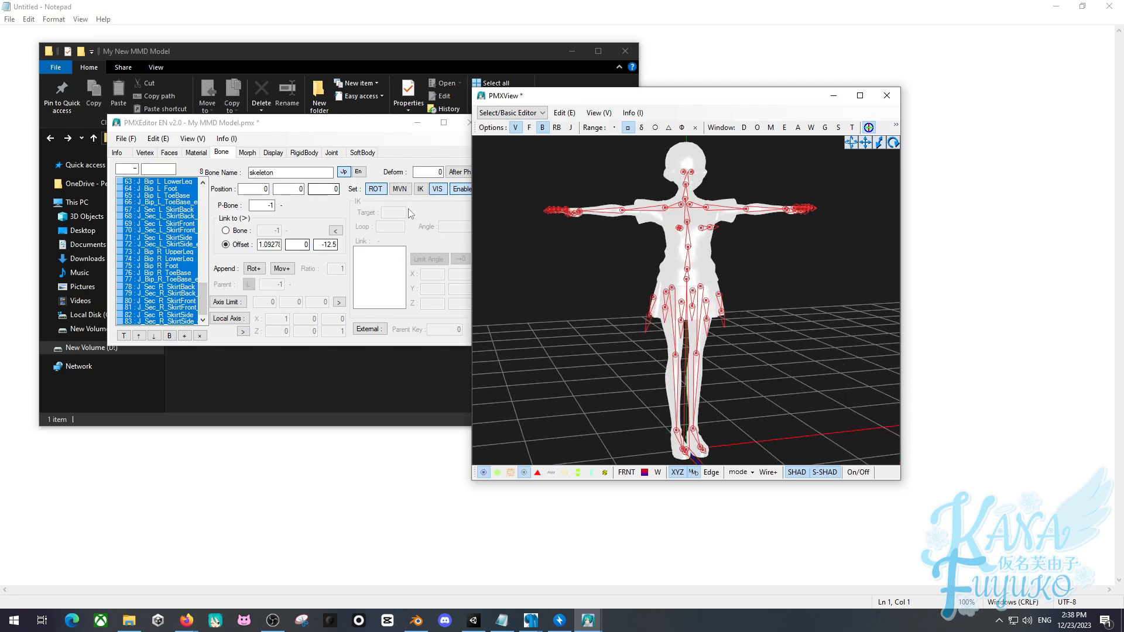
{"action": "left_click", "coordinate": [731, 364]}
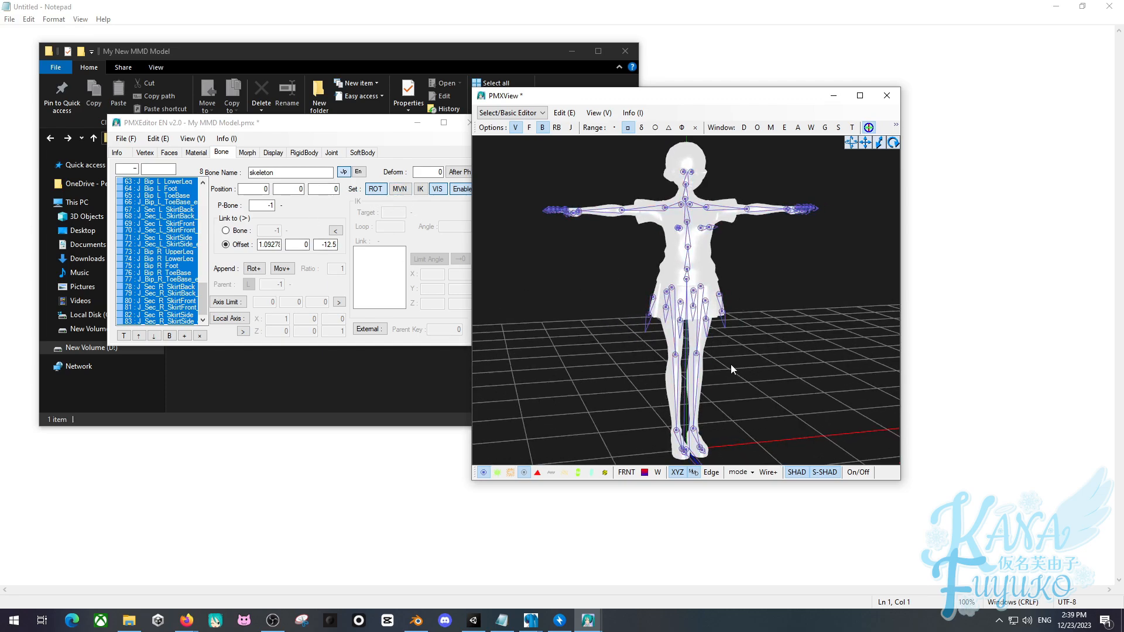
{"action": "right_click_drag", "start_coordinate": [731, 364], "coordinate": [742, 247]}
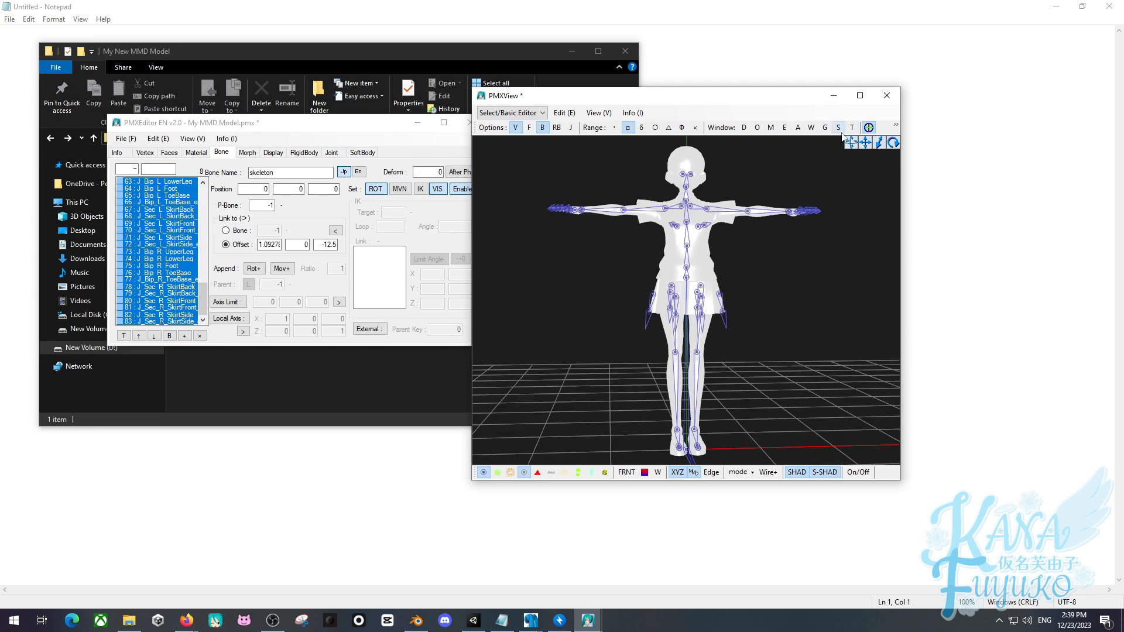
Switch to Blender and try moving the whole Test-Chan model away from the origin.
{"action": "right_click_drag", "start_coordinate": [571, 215], "coordinate": [557, 265]}
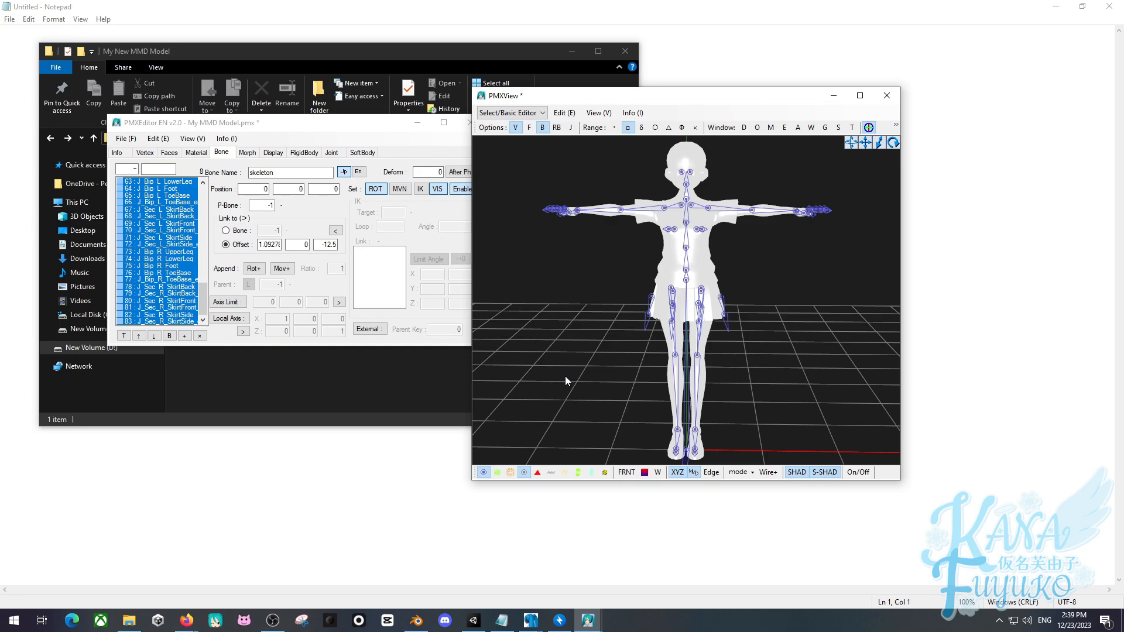
{"action": "left_click", "coordinate": [416, 620]}
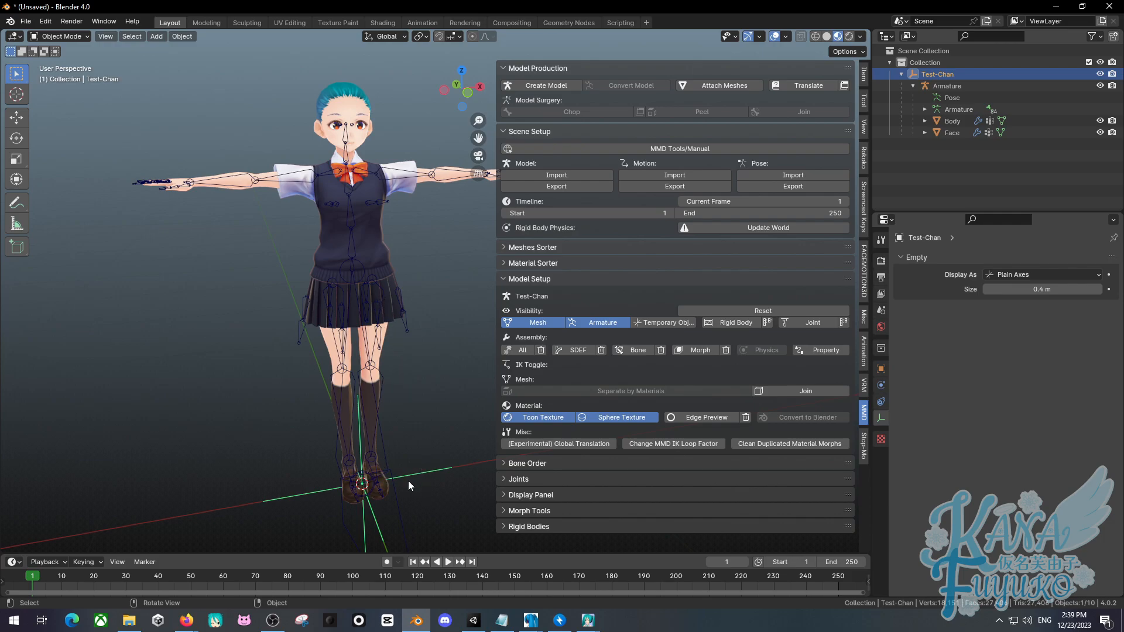
{"action": "key", "text": "g"}
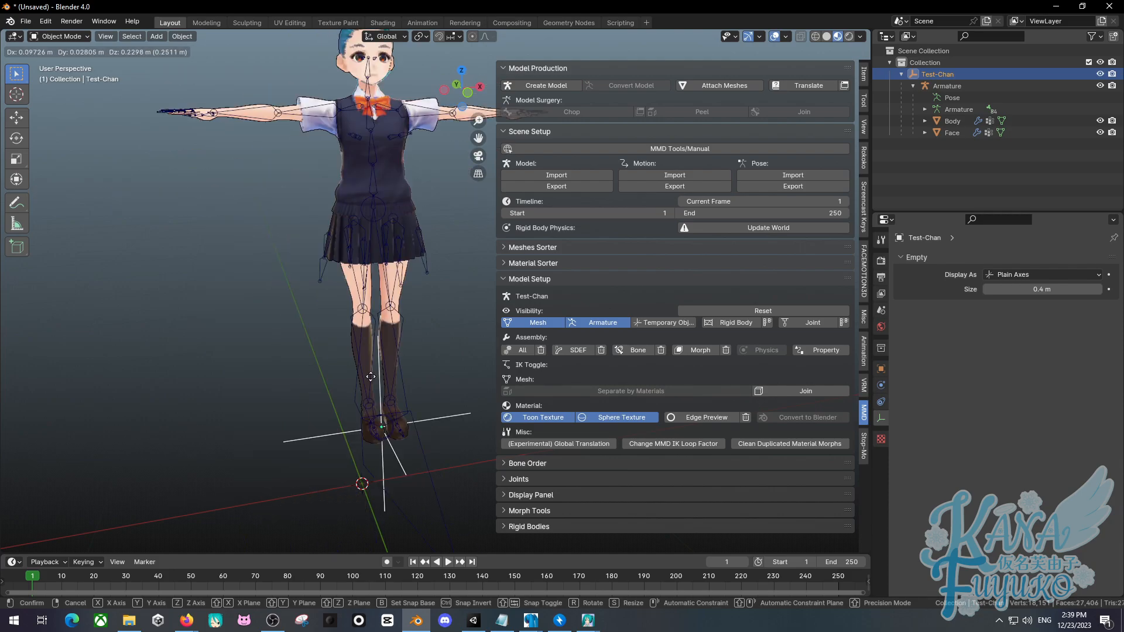
{"action": "right_click", "coordinate": [429, 405]}
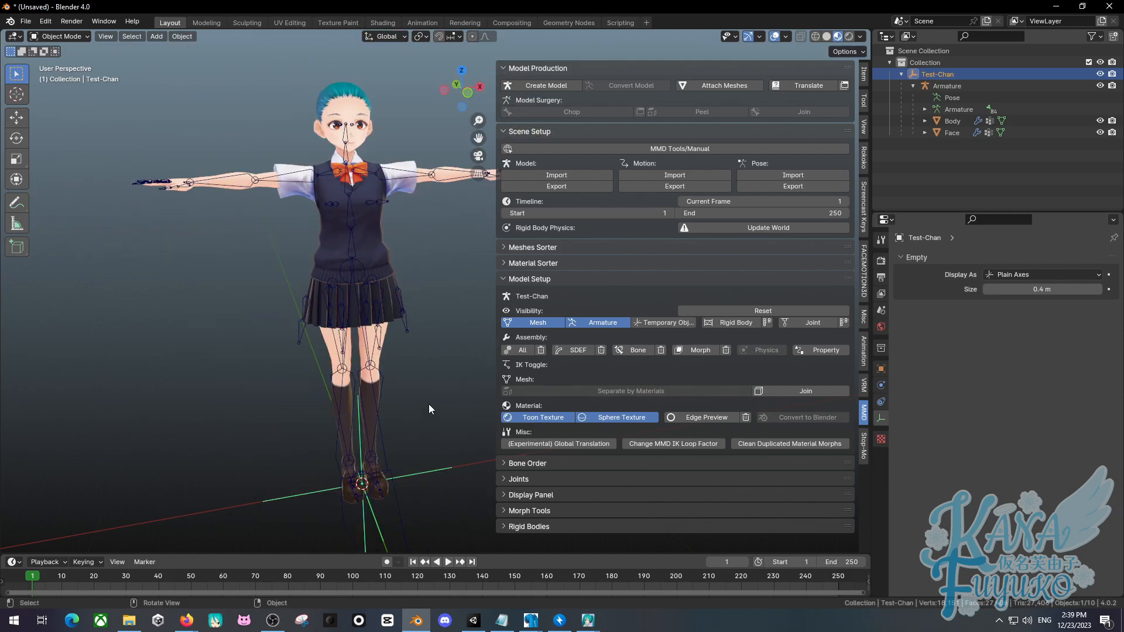
{"action": "key", "text": "g"}
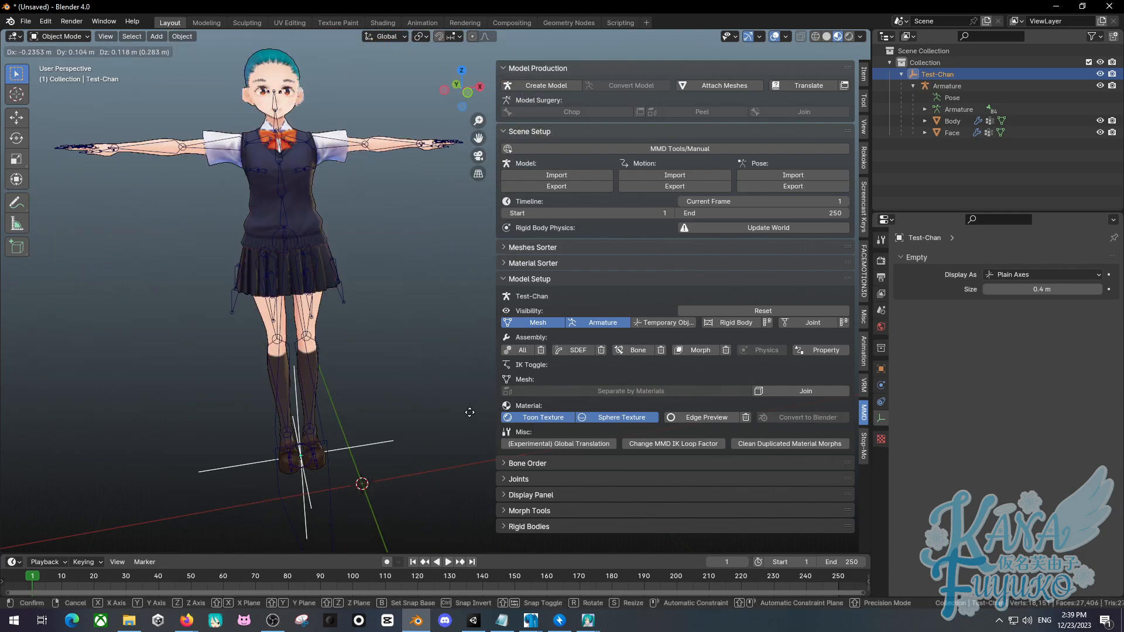
{"action": "right_click", "coordinate": [469, 412]}
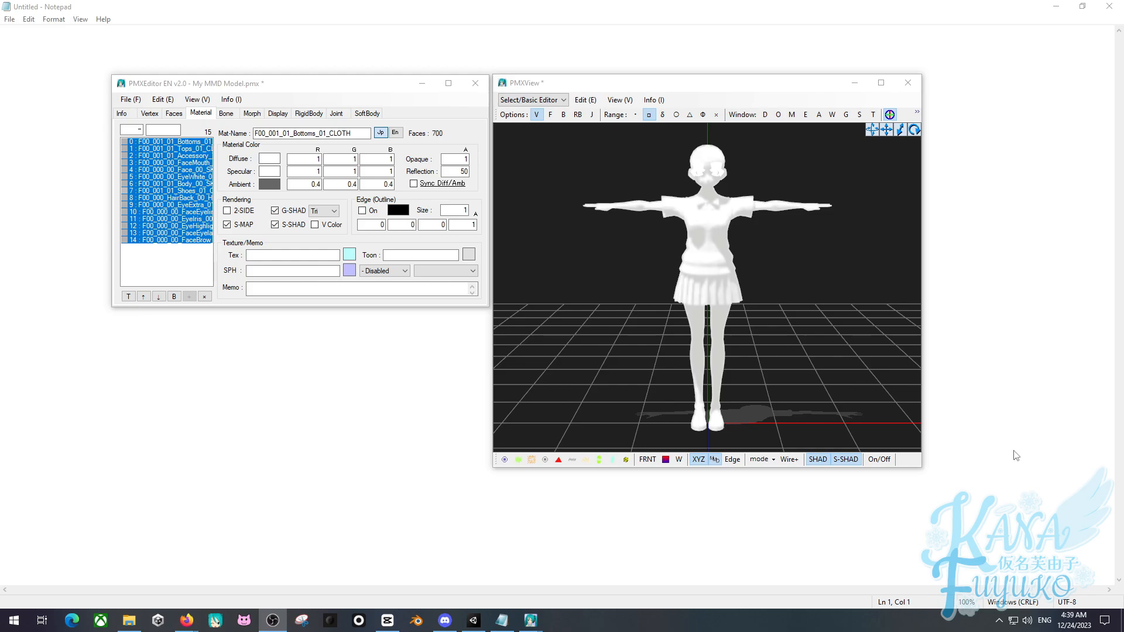
Examine the model's overall height, head and legs against the grid in the PMXView preview.
{"action": "left_click", "coordinate": [1043, 1]}
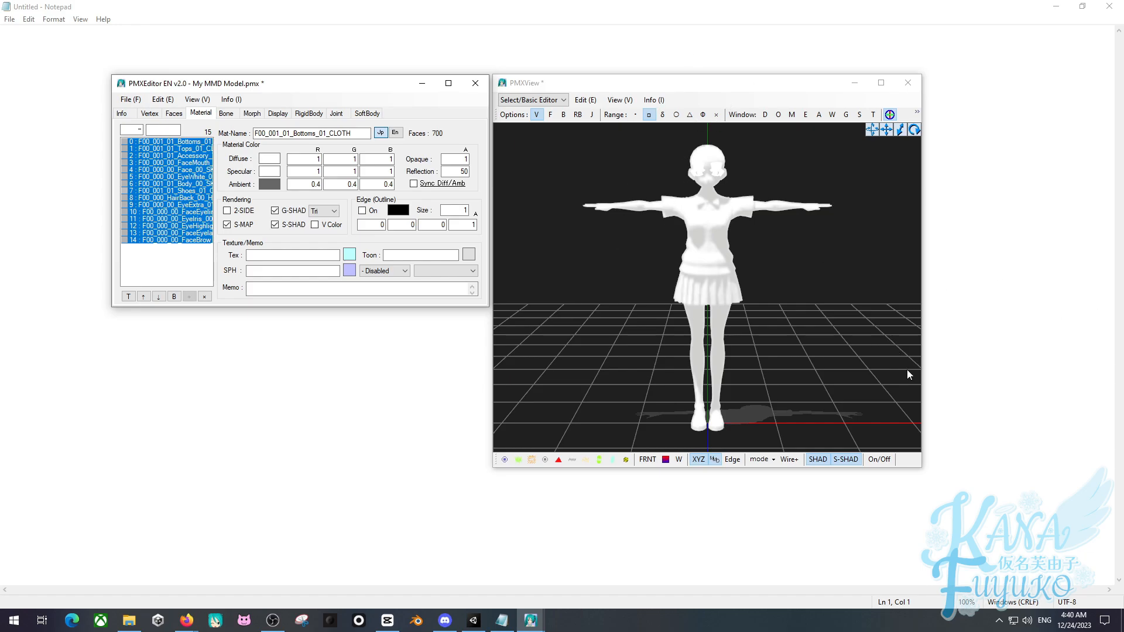
{"action": "scroll", "coordinate": [609, 270], "scroll_direction": "down", "scroll_amount": 2}
{"action": "mouse_move", "coordinate": [619, 256]}
{"action": "middle_mouse_down"}
{"action": "mouse_move", "coordinate": [641, 263]}
{"action": "mouse_move", "coordinate": [634, 240]}
{"action": "middle_mouse_up"}
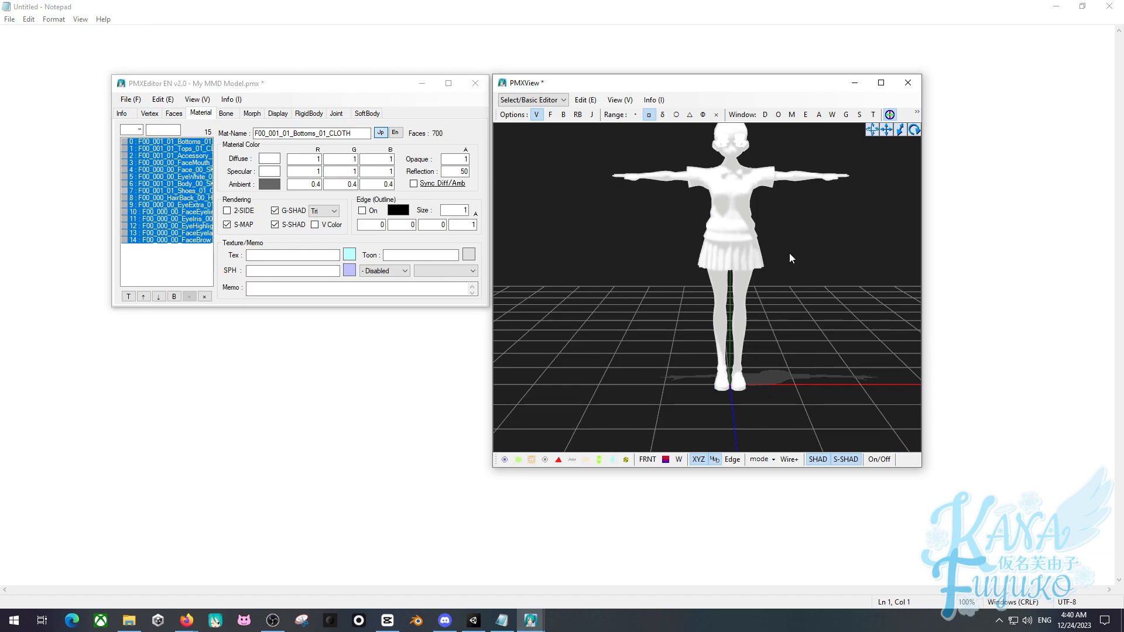
{"action": "middle_click_drag", "start_coordinate": [789, 253], "coordinate": [738, 344]}
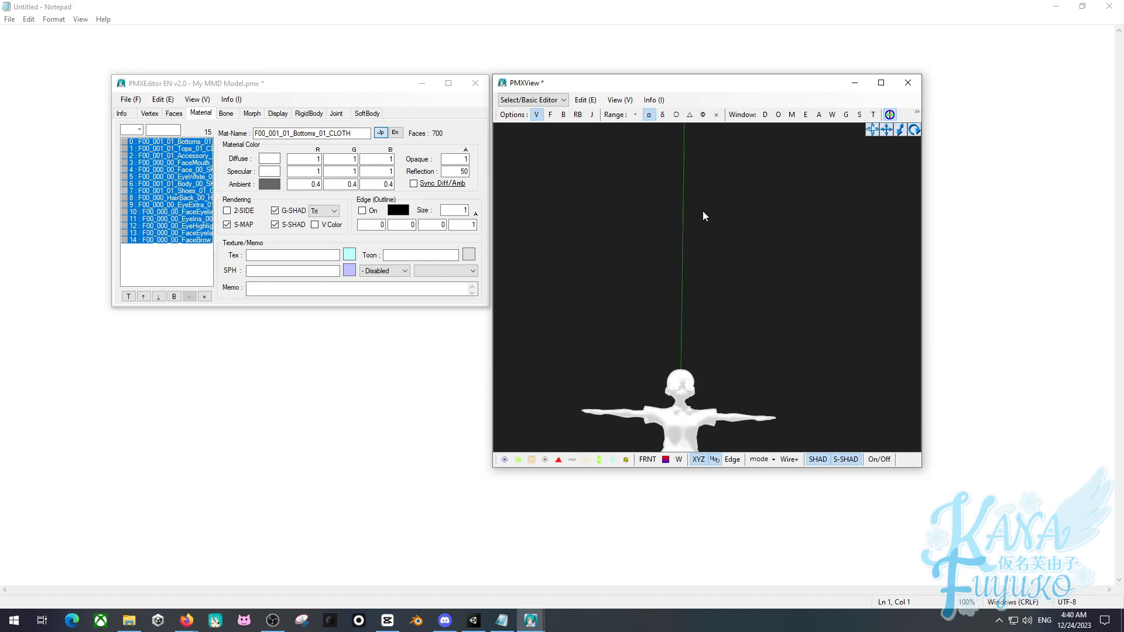
{"action": "mouse_move", "coordinate": [636, 354]}
{"action": "middle_mouse_down"}
{"action": "mouse_move", "coordinate": [663, 259]}
{"action": "mouse_move", "coordinate": [634, 297]}
{"action": "mouse_move", "coordinate": [652, 367]}
{"action": "middle_mouse_up"}
{"action": "mouse_move", "coordinate": [798, 200]}
{"action": "middle_mouse_down"}
{"action": "mouse_move", "coordinate": [804, 307]}
{"action": "mouse_move", "coordinate": [813, 212]}
{"action": "middle_mouse_up"}
{"action": "right_click_drag", "start_coordinate": [814, 214], "coordinate": [814, 234]}
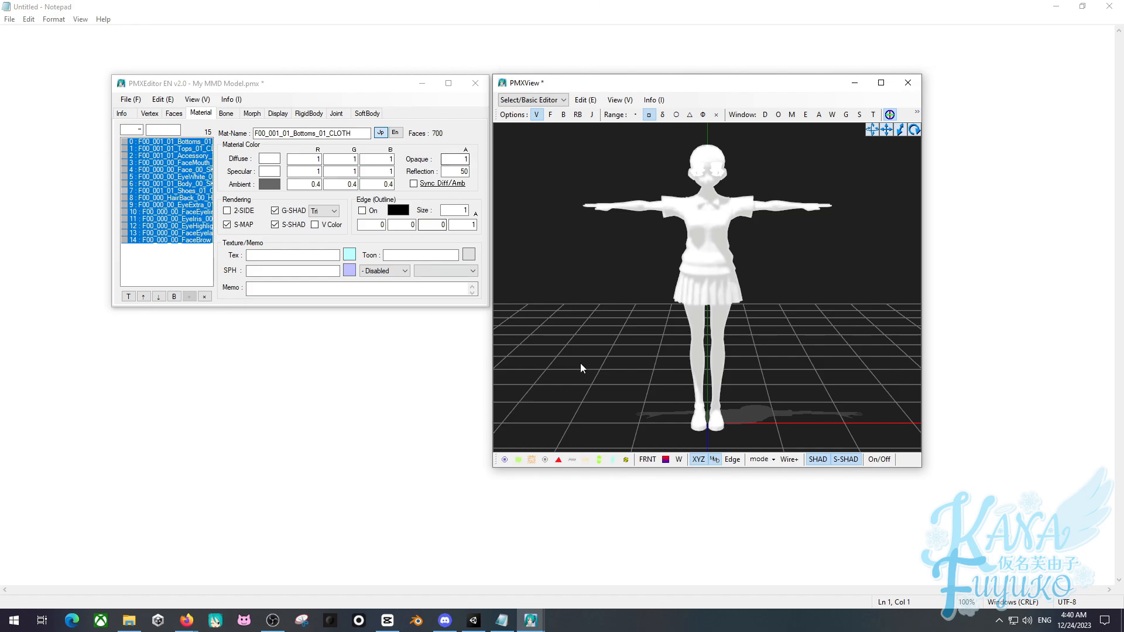
{"action": "middle_click_drag", "start_coordinate": [728, 247], "coordinate": [718, 294]}
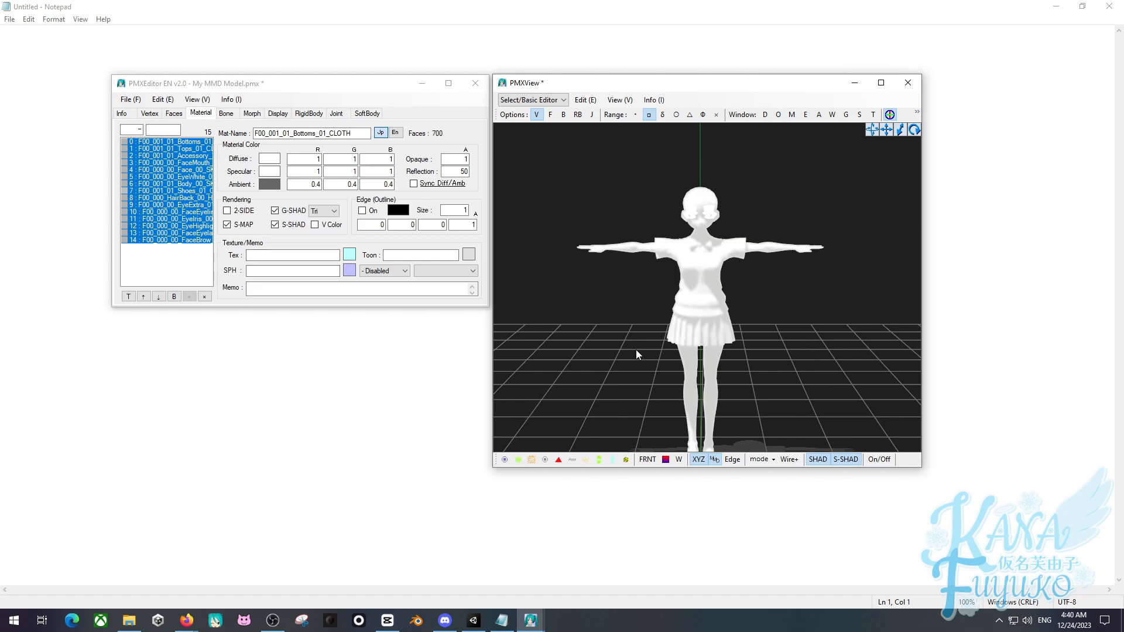
{"action": "middle_click_drag", "start_coordinate": [635, 349], "coordinate": [659, 316]}
{"action": "middle_click_drag", "start_coordinate": [714, 219], "coordinate": [710, 217]}
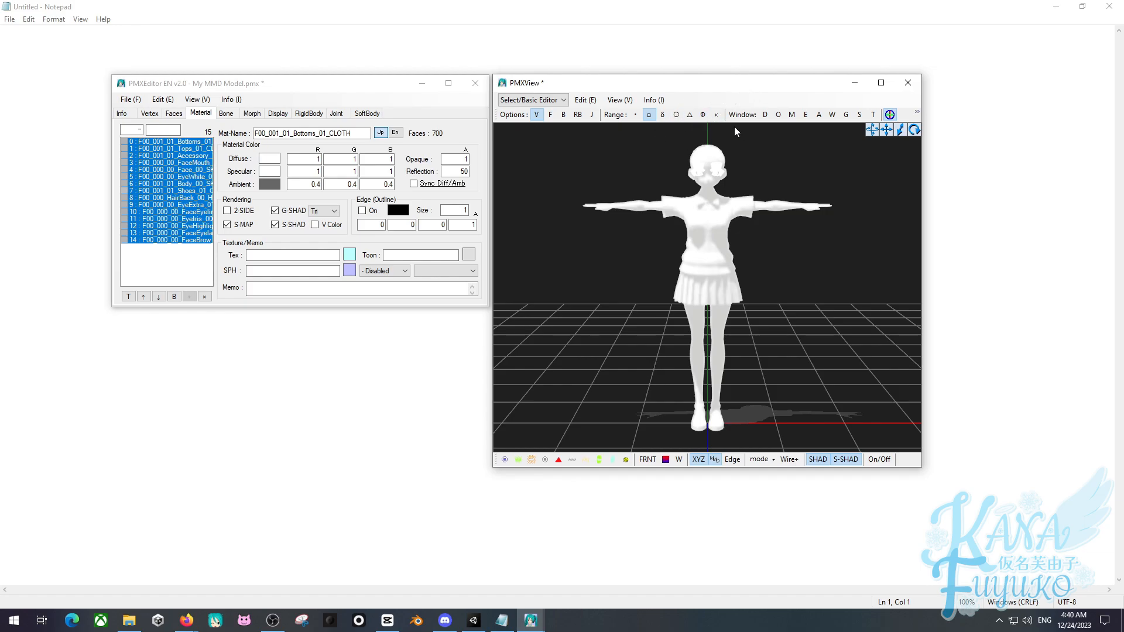
{"action": "right_click_drag", "start_coordinate": [697, 377], "coordinate": [689, 331]}
{"action": "scroll", "coordinate": [695, 309], "scroll_direction": "up", "scroll_amount": 3}
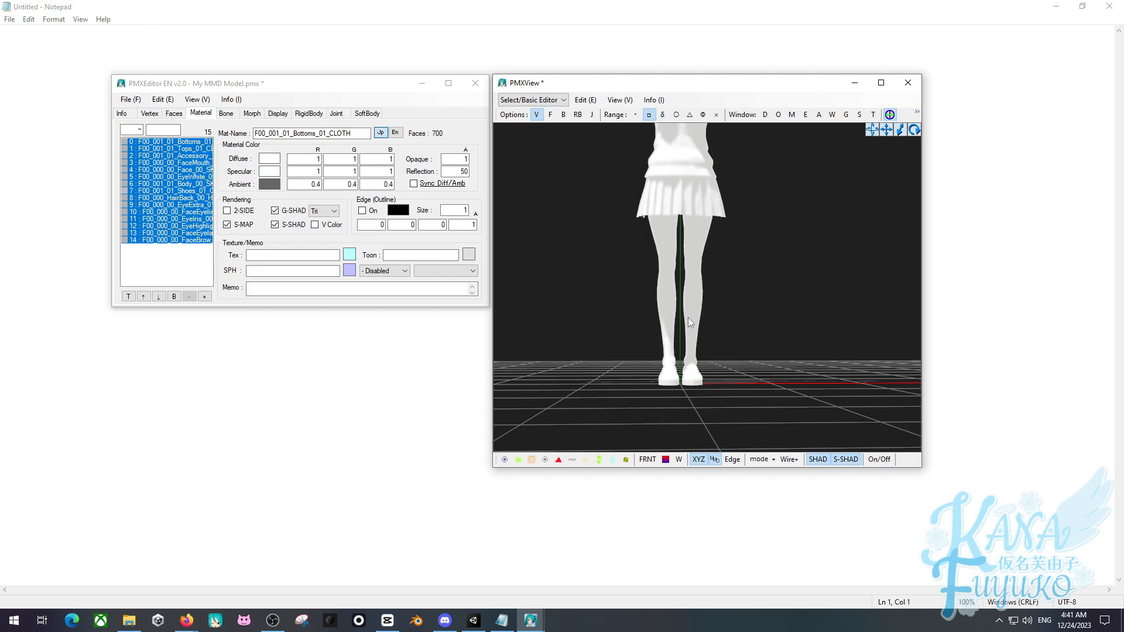
{"action": "scroll", "coordinate": [718, 229], "scroll_direction": "down", "scroll_amount": 5}
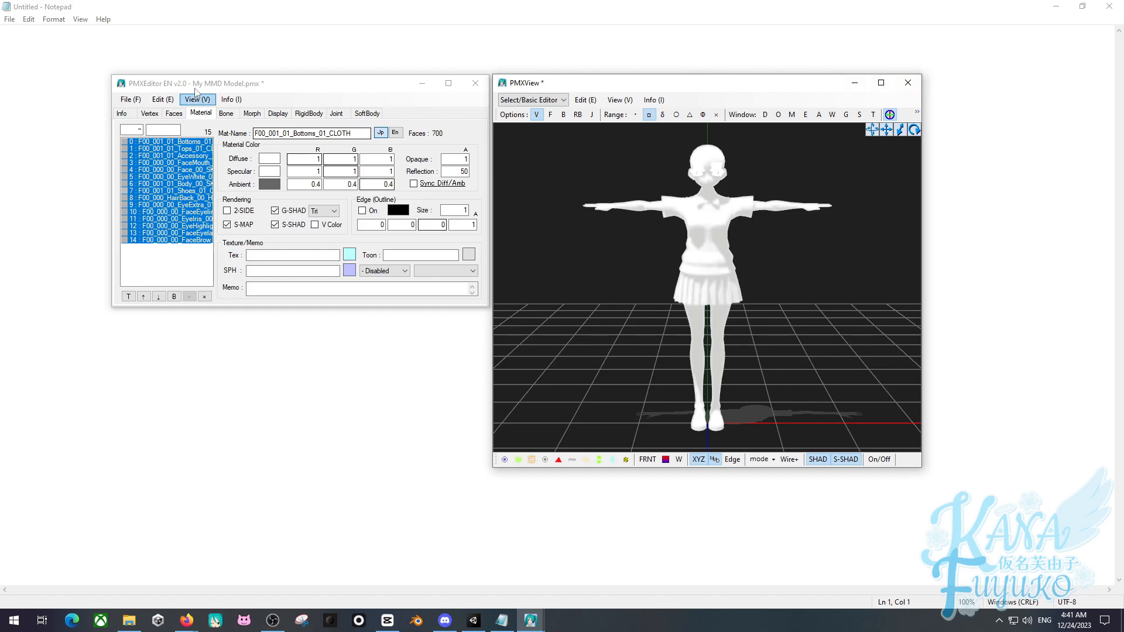
Open the Size Change Tool plug-in, place its dialog below the editor window, and run Resize at scale 1.0.
{"action": "left_click", "coordinate": [160, 100]}
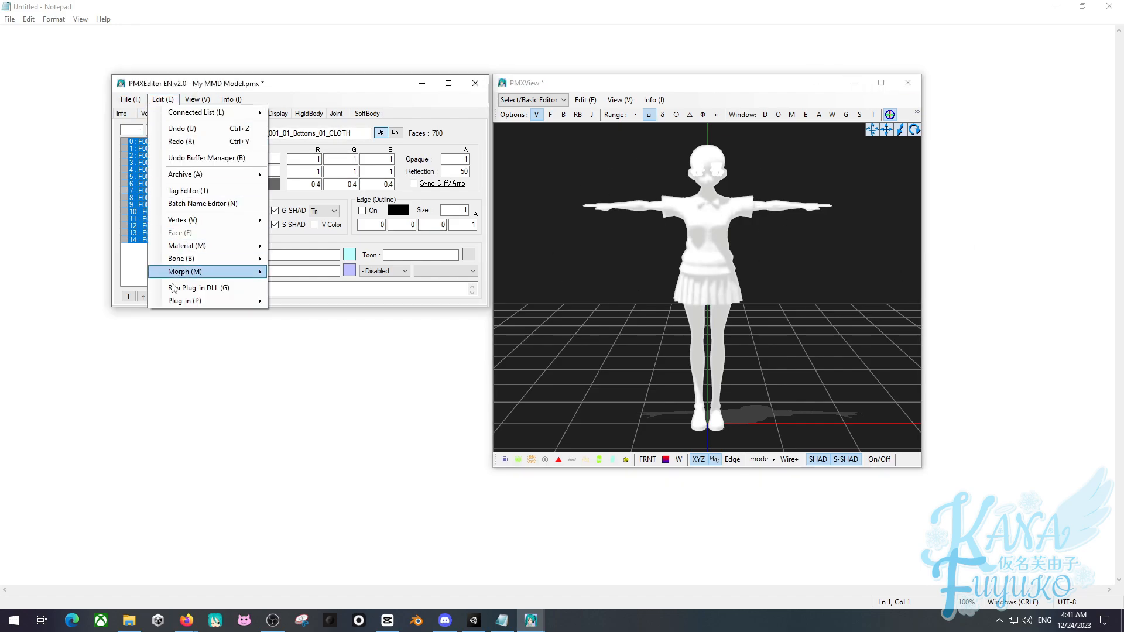
{"action": "mouse_move", "coordinate": [176, 301]}
{"action": "mouse_move", "coordinate": [310, 330]}
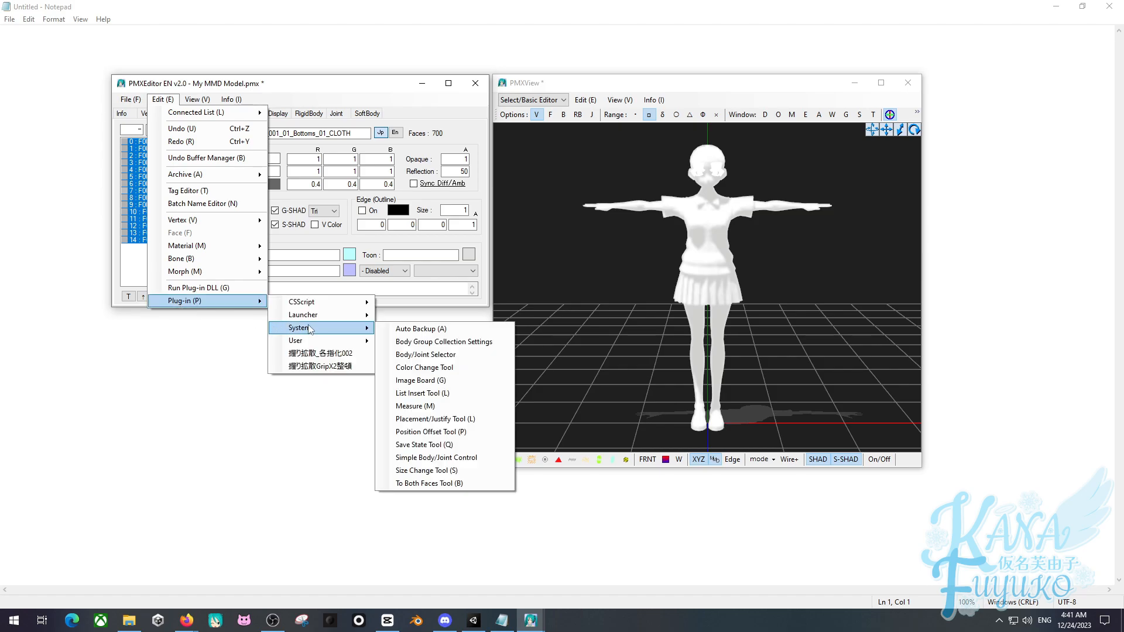
{"action": "left_click", "coordinate": [418, 472]}
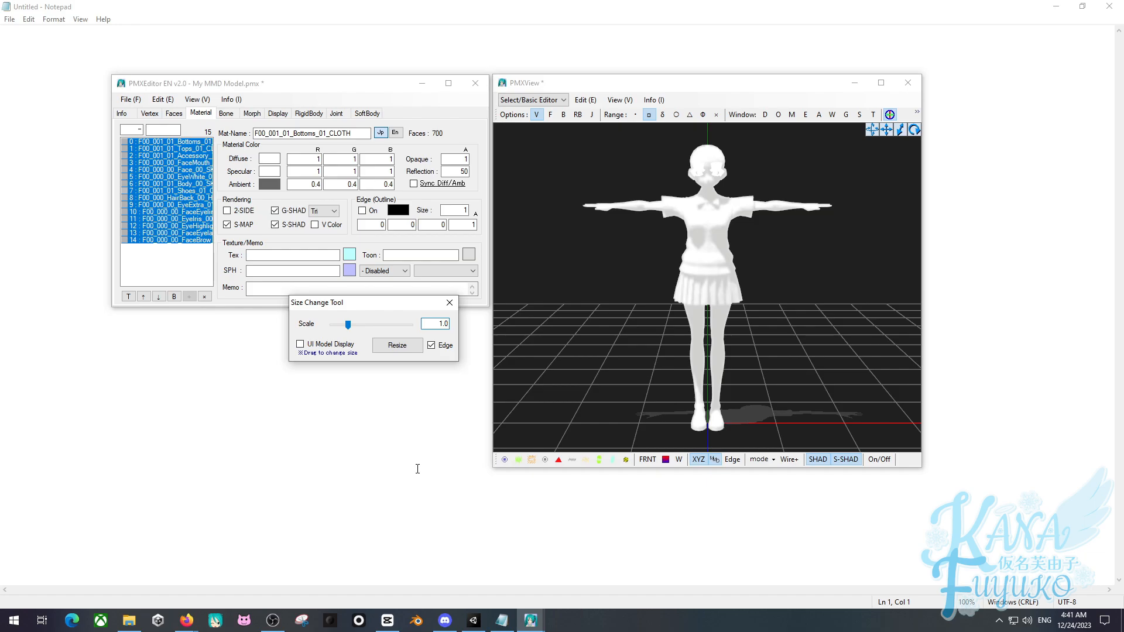
{"action": "double_click", "coordinate": [427, 328]}
{"action": "left_click", "coordinate": [439, 324]}
{"action": "left_click_drag", "start_coordinate": [420, 307], "coordinate": [490, 362]}
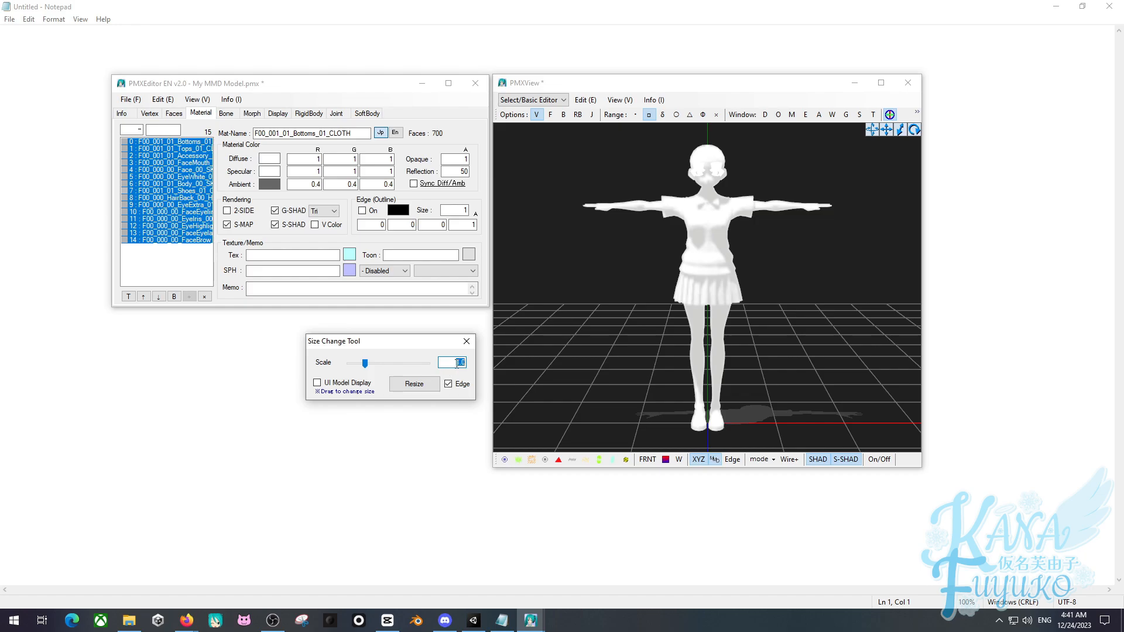
{"action": "left_click", "coordinate": [426, 390]}
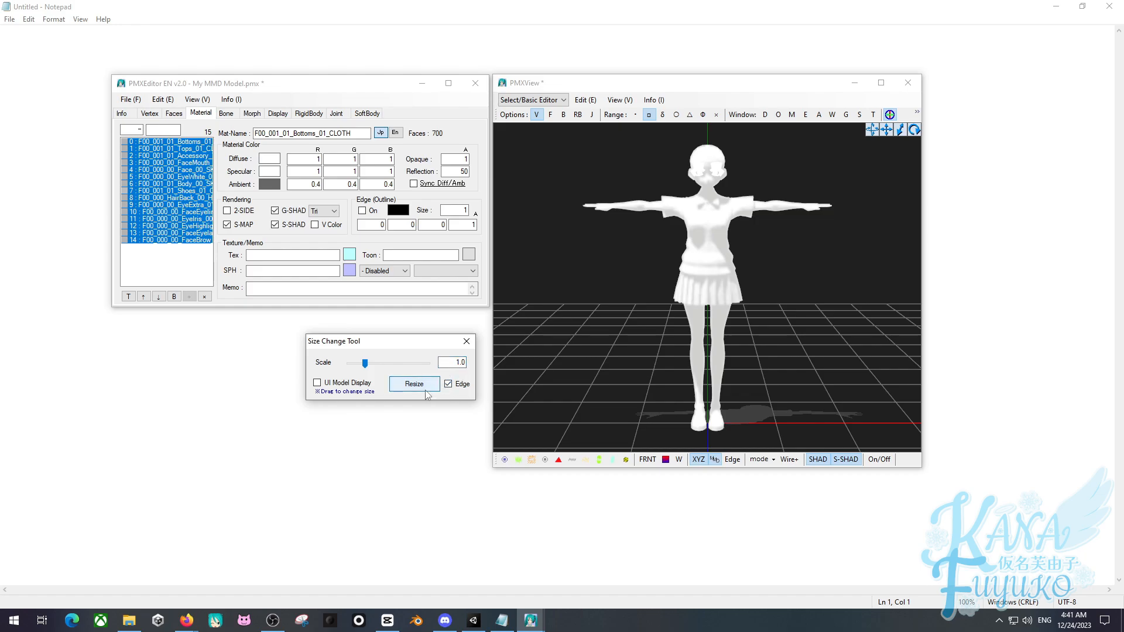
{"action": "left_click", "coordinate": [429, 386]}
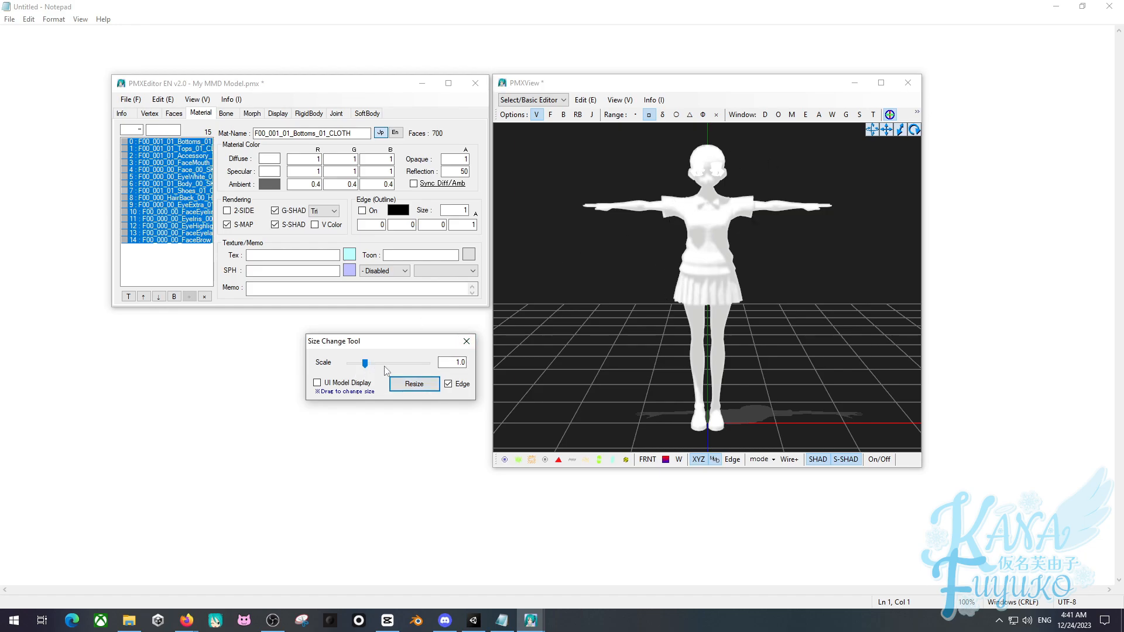
Try resizing the model by a scale of 0.2, check it in the preview, and undo the resize.
{"action": "left_click", "coordinate": [452, 363]}
{"action": "left_click_drag", "start_coordinate": [452, 363], "coordinate": [480, 363]}
{"action": "type", "text": "0.96"}
{"action": "key", "text": "BackSpace"}
{"action": "key", "text": "BackSpace"}
{"action": "type", "text": "2"}
{"action": "left_click", "coordinate": [410, 383]}
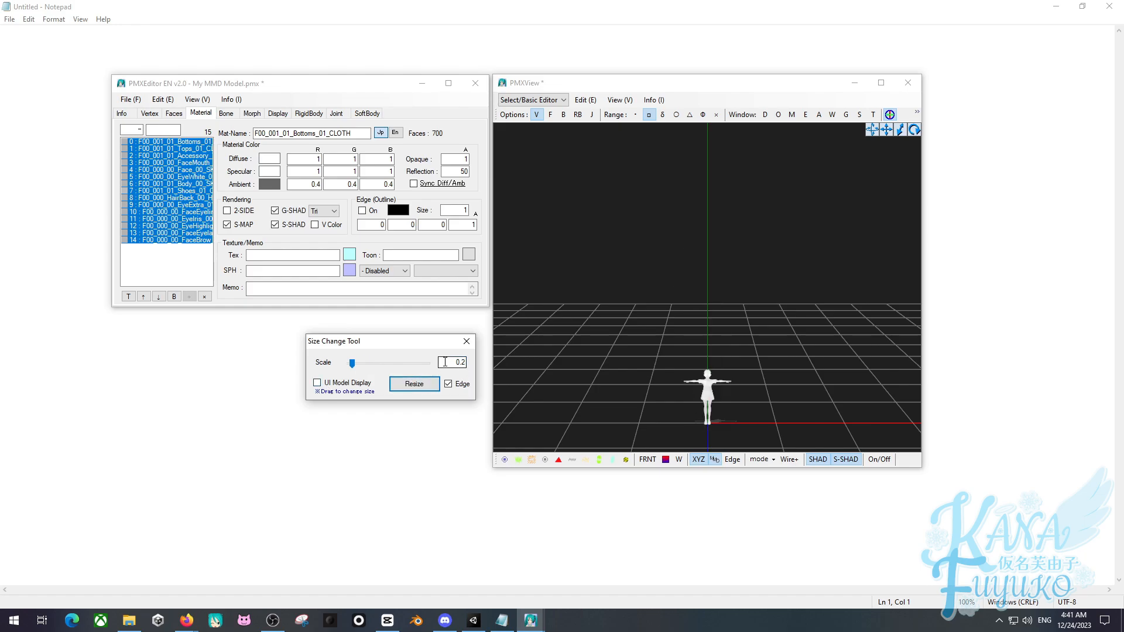
{"action": "right_click_drag", "start_coordinate": [653, 370], "coordinate": [777, 432]}
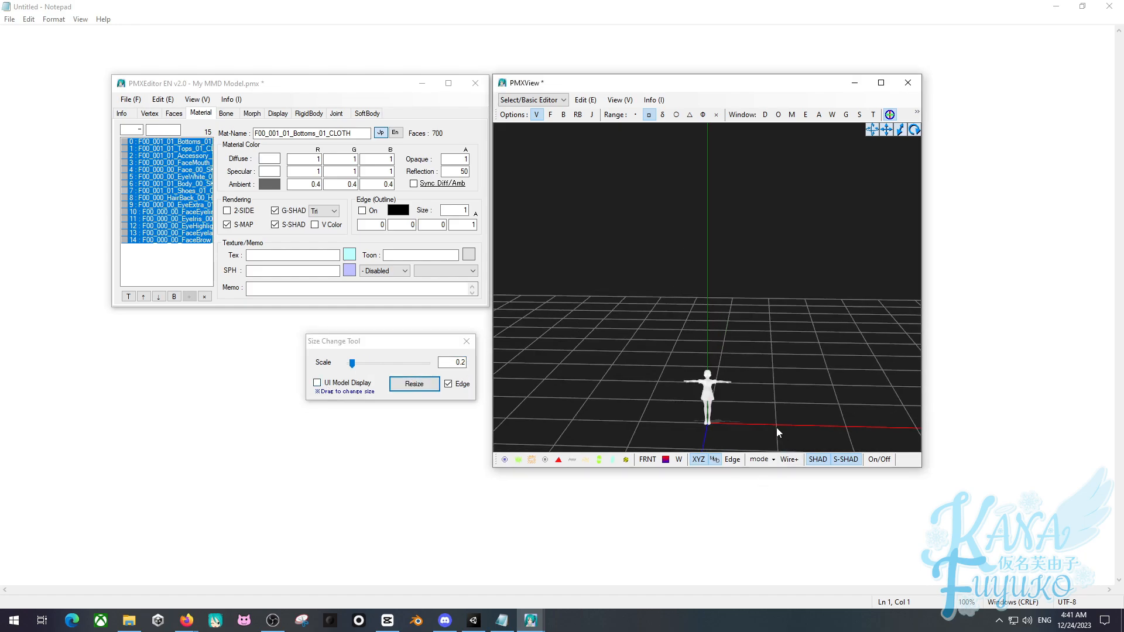
{"action": "key", "text": "ctrl+z"}
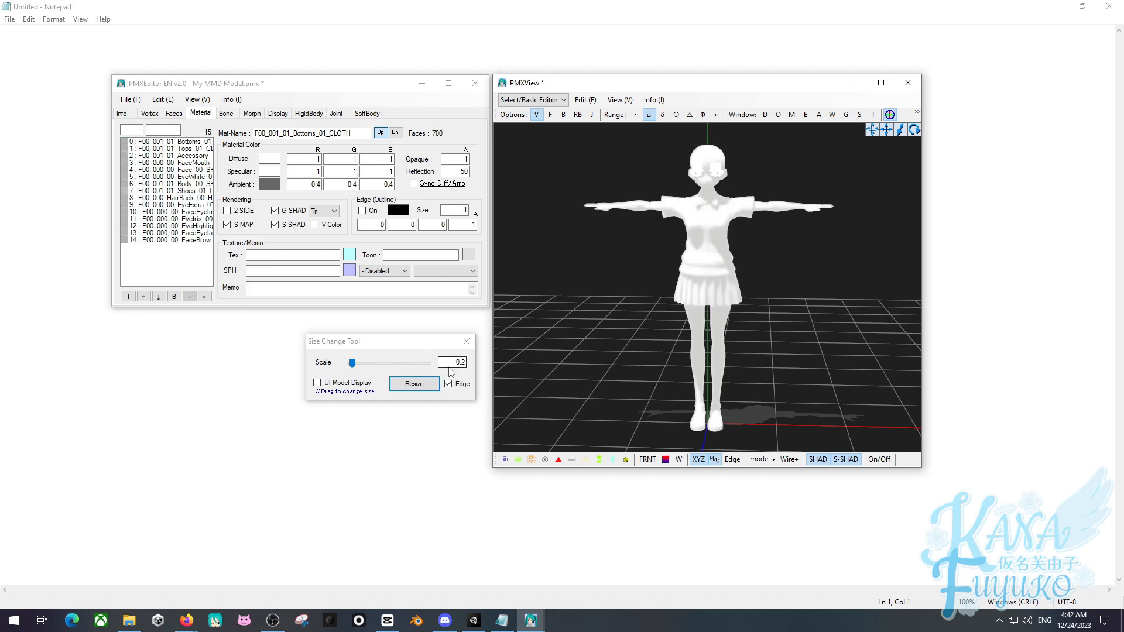
Set the Size Change Tool's scale to 0.95 and resize the model four times, checking it in the preview.
{"action": "left_click_drag", "start_coordinate": [453, 362], "coordinate": [492, 360]}
{"action": "type", "text": "0."}
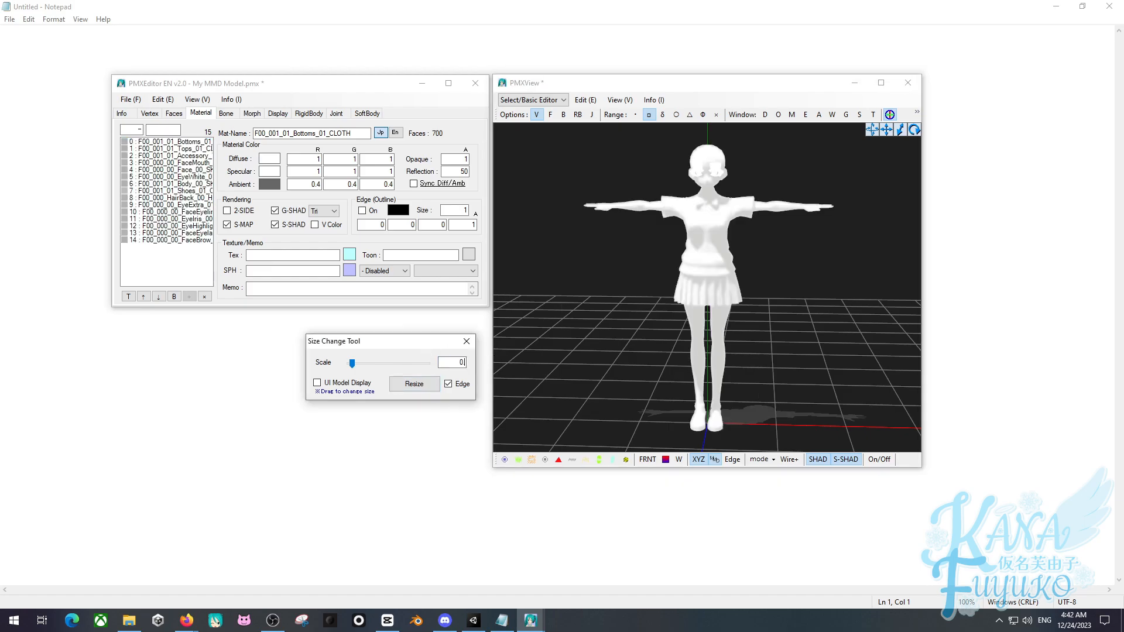
{"action": "type", "text": "95"}
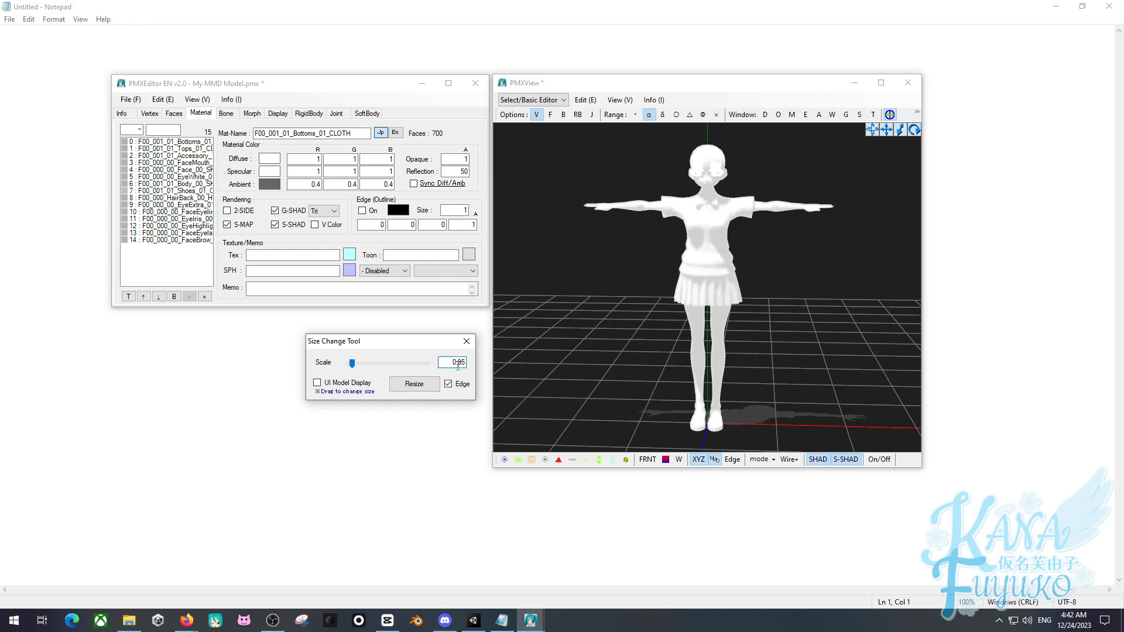
{"action": "left_click", "coordinate": [421, 384]}
{"action": "left_click", "coordinate": [420, 384]}
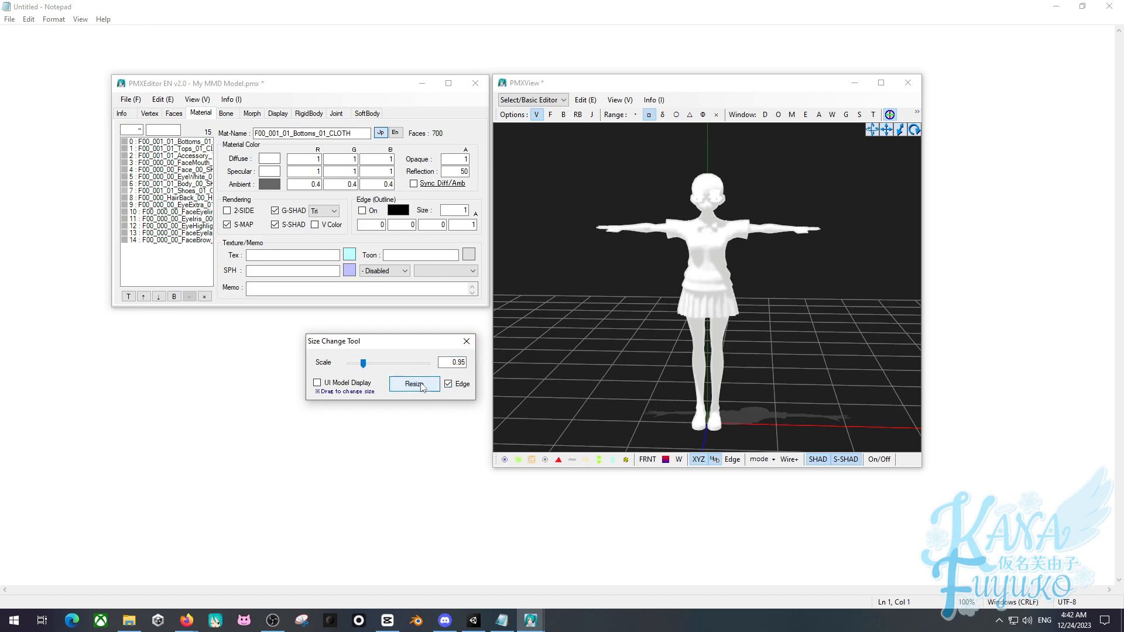
{"action": "left_click", "coordinate": [421, 384]}
{"action": "left_click", "coordinate": [421, 384]}
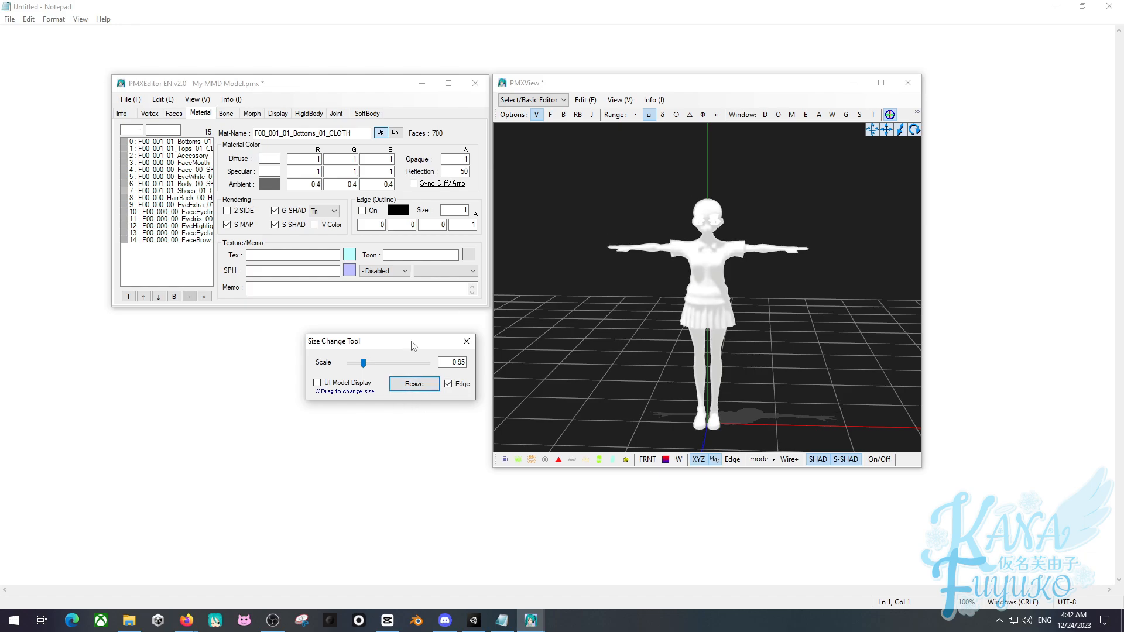
{"action": "mouse_move", "coordinate": [677, 278]}
{"action": "right_mouse_down"}
{"action": "mouse_move", "coordinate": [693, 277]}
{"action": "mouse_move", "coordinate": [655, 277]}
{"action": "right_mouse_up"}
Set the Size Change Tool's scale to 1.05 and apply the resize to the model five times.
{"action": "double_click", "coordinate": [467, 362]}
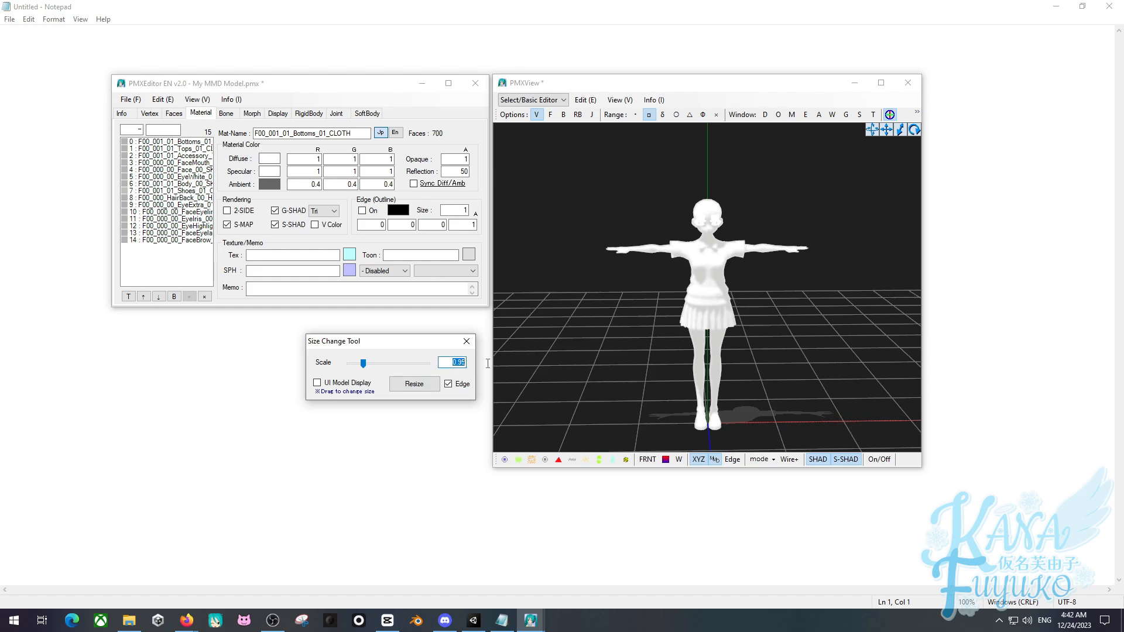
{"action": "type", "text": "1"}
{"action": "key", "text": "Tab"}
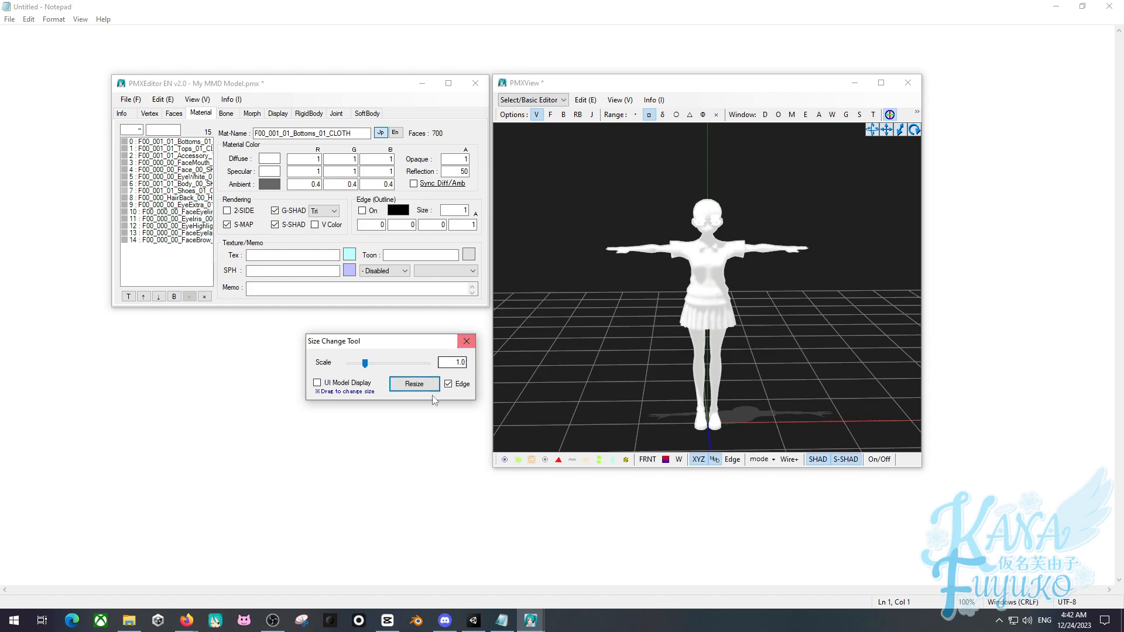
{"action": "left_click", "coordinate": [466, 362]}
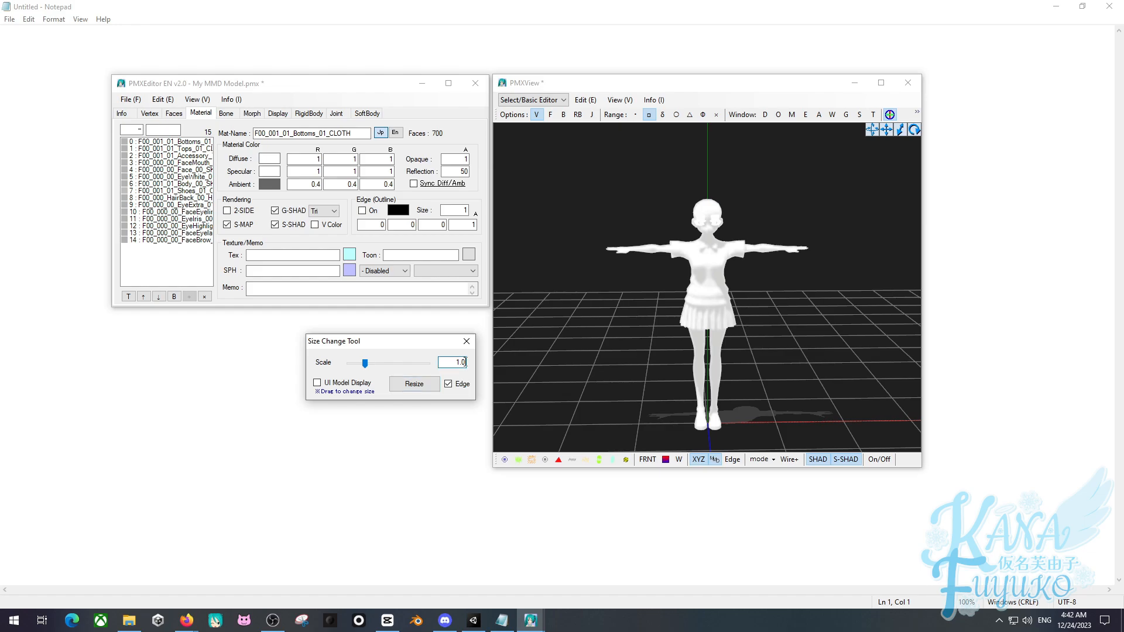
{"action": "double_click", "coordinate": [463, 363]}
{"action": "type", "text": "0"}
{"action": "type", "text": ".8"}
{"action": "double_click", "coordinate": [466, 364]}
{"action": "type", "text": "1"}
{"action": "left_click", "coordinate": [417, 387]}
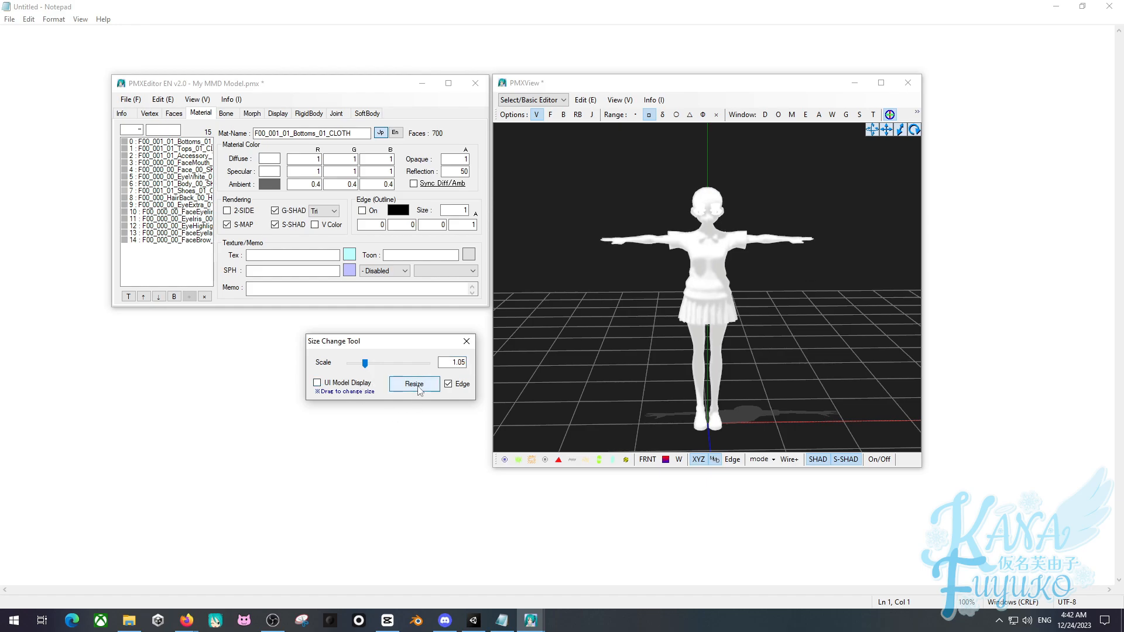
{"action": "left_click", "coordinate": [417, 387]}
{"action": "left_click", "coordinate": [417, 387]}
{"action": "left_click", "coordinate": [418, 387]}
{"action": "left_click", "coordinate": [417, 387]}
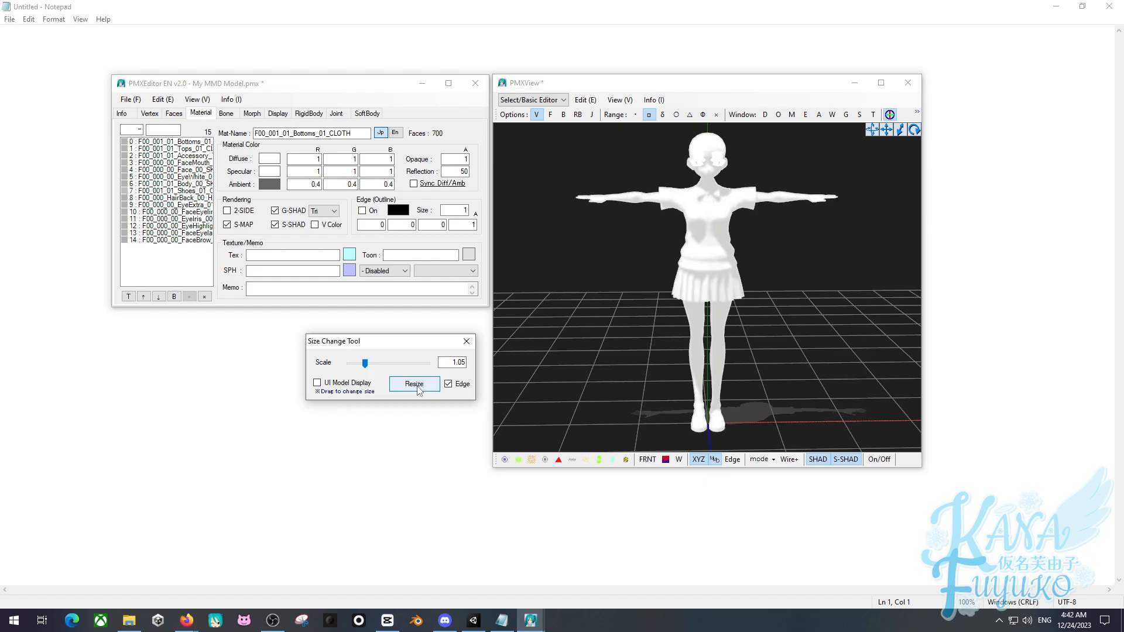
Try resizing the model by a scale of 6, inspect it in the preview, and undo the resize.
{"action": "left_click", "coordinate": [445, 361]}
{"action": "left_click_drag", "start_coordinate": [445, 361], "coordinate": [491, 355]}
{"action": "type", "text": "6"}
{"action": "left_click", "coordinate": [416, 384]}
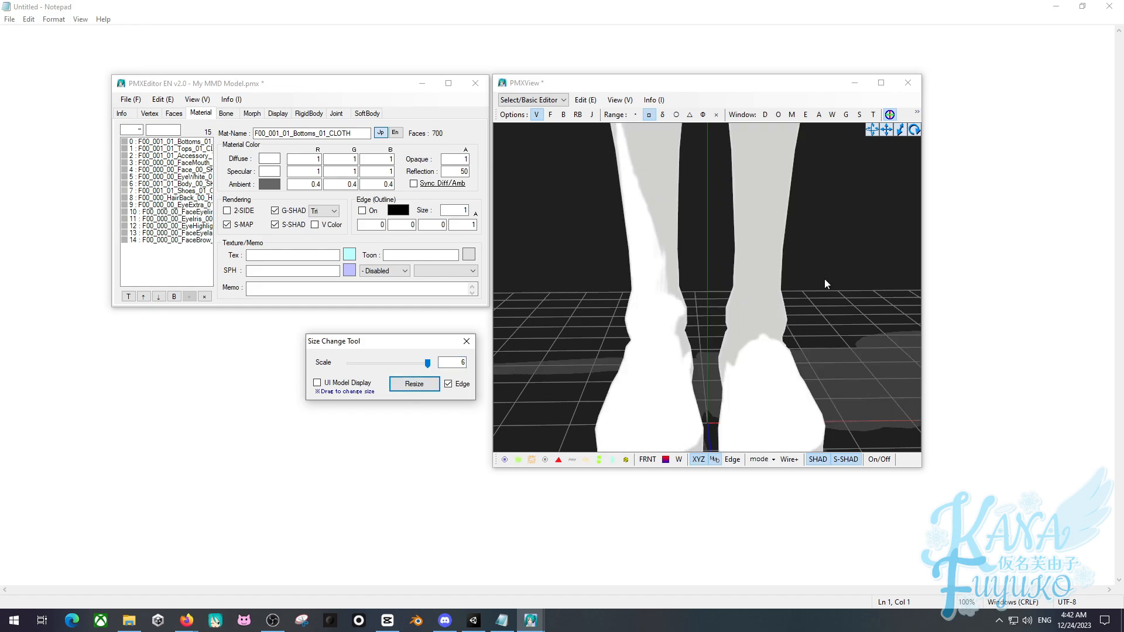
{"action": "right_click_drag", "start_coordinate": [822, 266], "coordinate": [735, 328]}
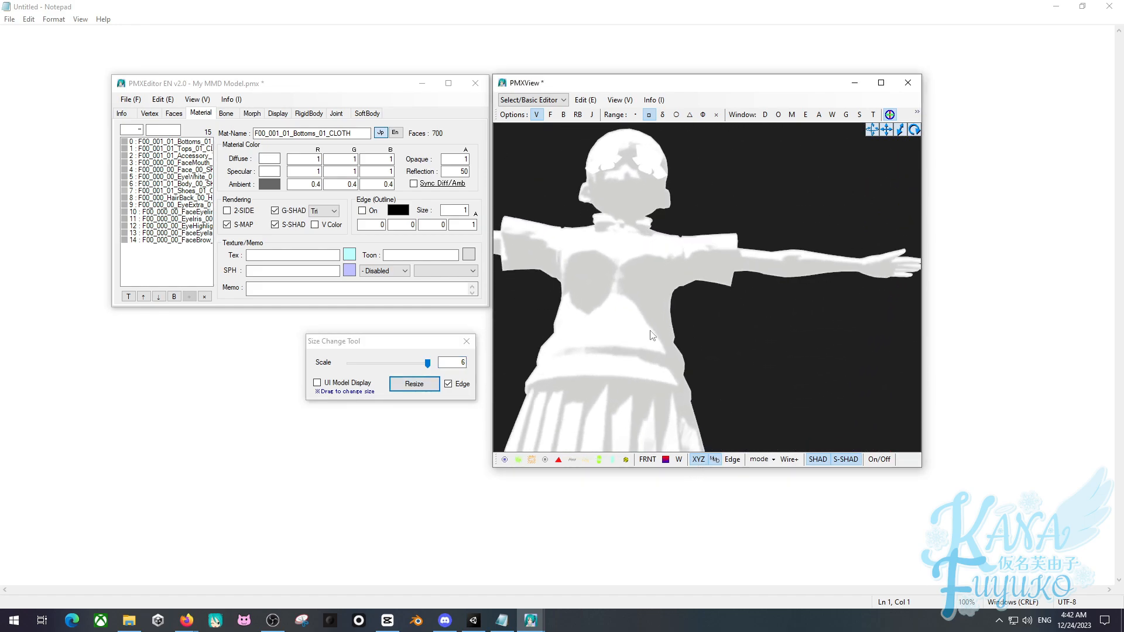
{"action": "scroll", "coordinate": [651, 322], "scroll_direction": "up", "scroll_amount": 3}
{"action": "right_click_drag", "start_coordinate": [651, 321], "coordinate": [687, 322]}
{"action": "key", "text": "ctrl+z"}
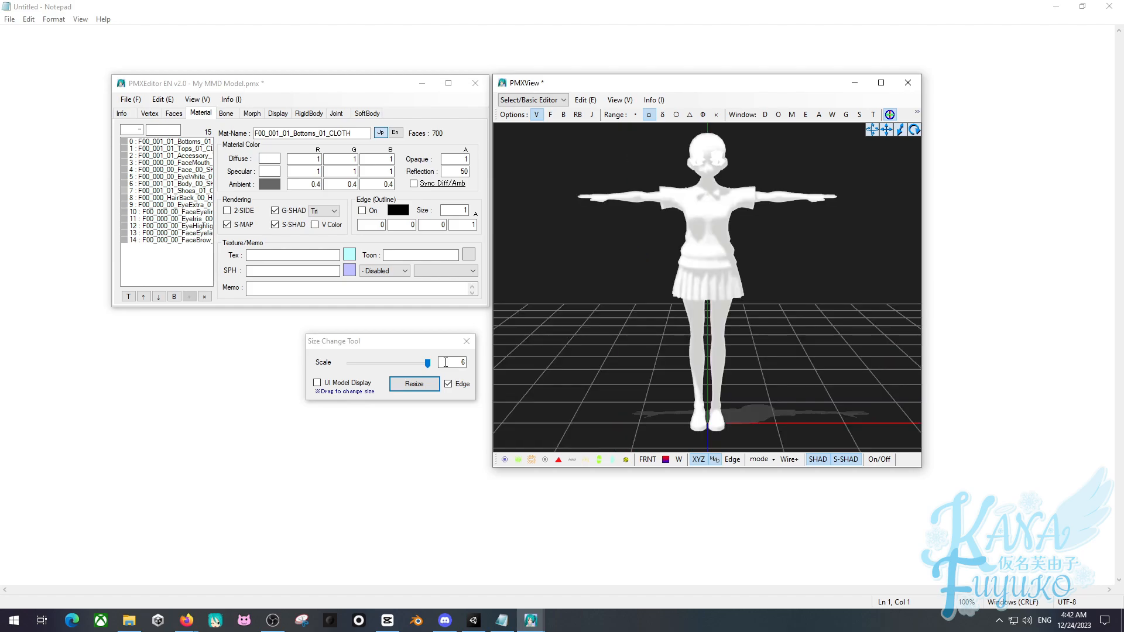
Set the Size Change Tool's scale to 1.05 and enlarge the model.
{"action": "left_click_drag", "start_coordinate": [449, 362], "coordinate": [493, 361]}
{"action": "type", "text": "1.05"}
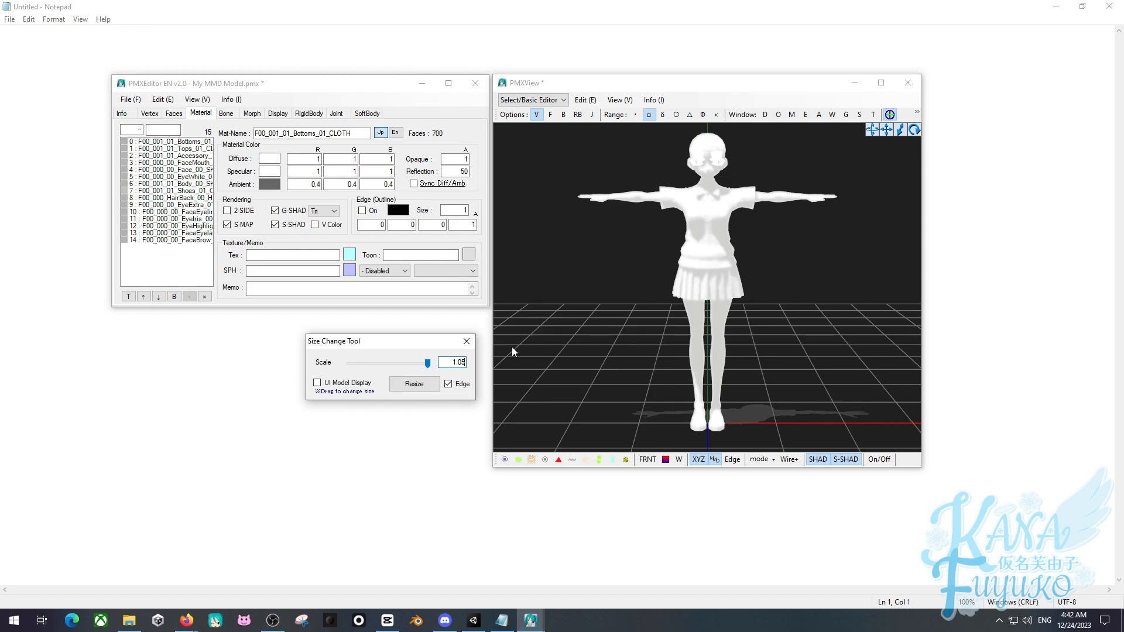
{"action": "left_click", "coordinate": [423, 381]}
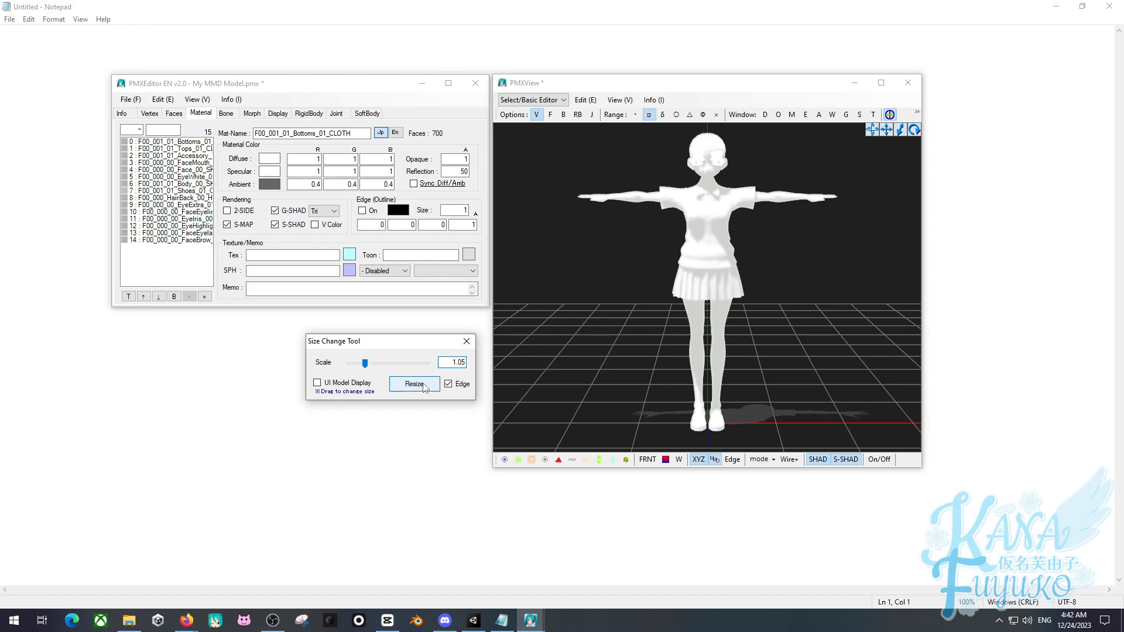
Set the scale to 0.95, resize the model five times, and close the Size Change Tool.
{"action": "double_click", "coordinate": [452, 362]}
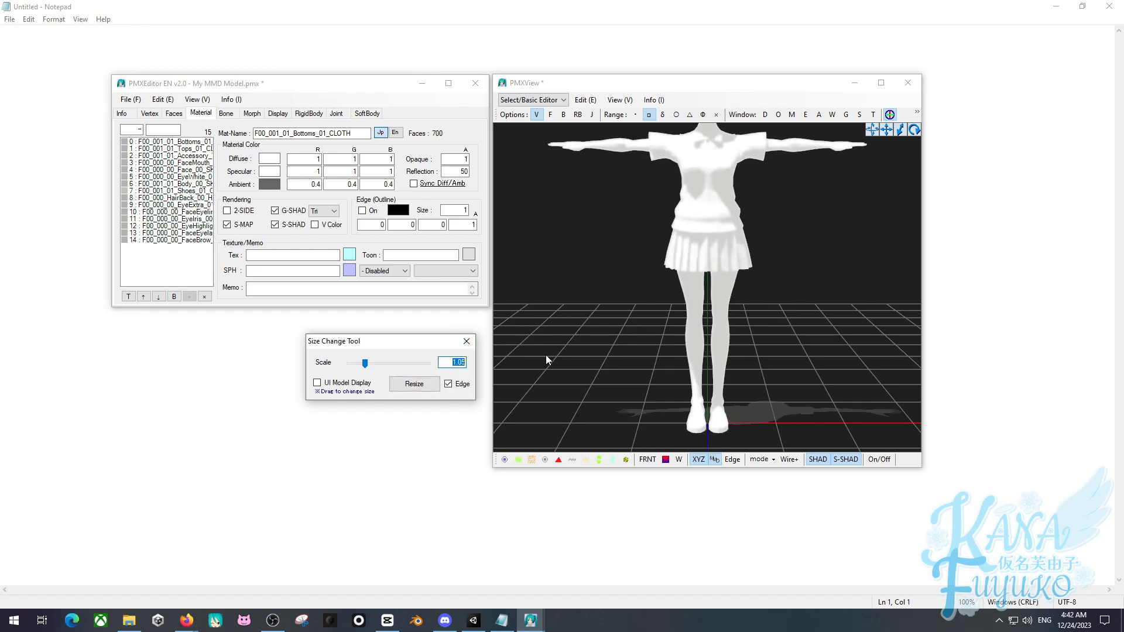
{"action": "type", "text": "0.95"}
{"action": "left_click", "coordinate": [416, 386]}
{"action": "left_click", "coordinate": [415, 384]}
{"action": "left_click", "coordinate": [415, 384]}
{"action": "left_click", "coordinate": [416, 384]}
{"action": "left_click", "coordinate": [416, 384]}
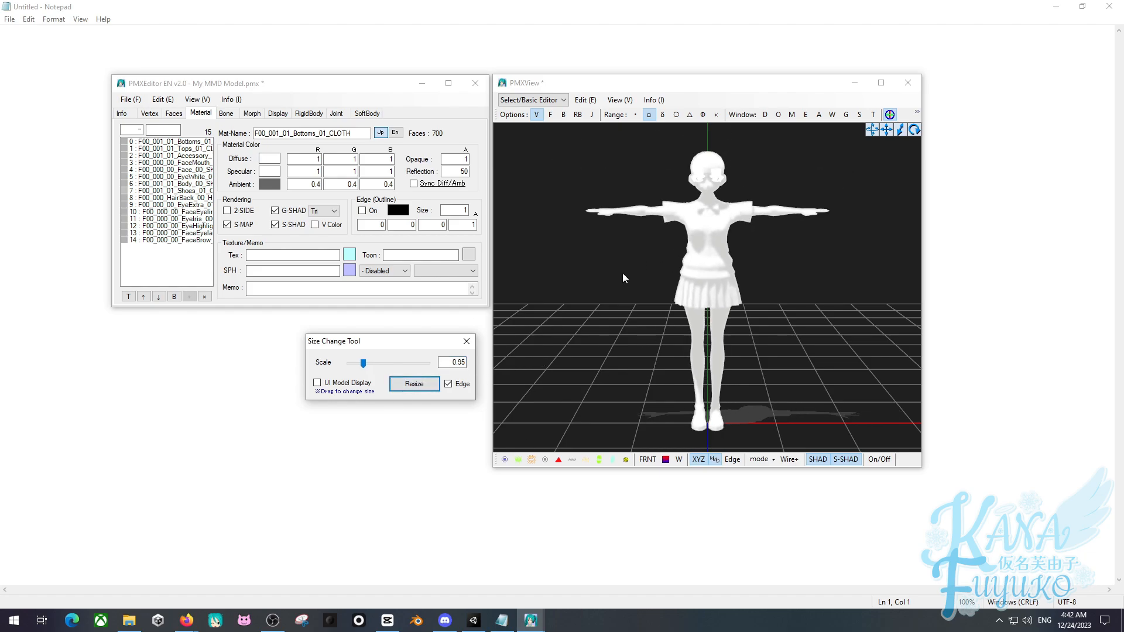
{"action": "left_click", "coordinate": [466, 343]}
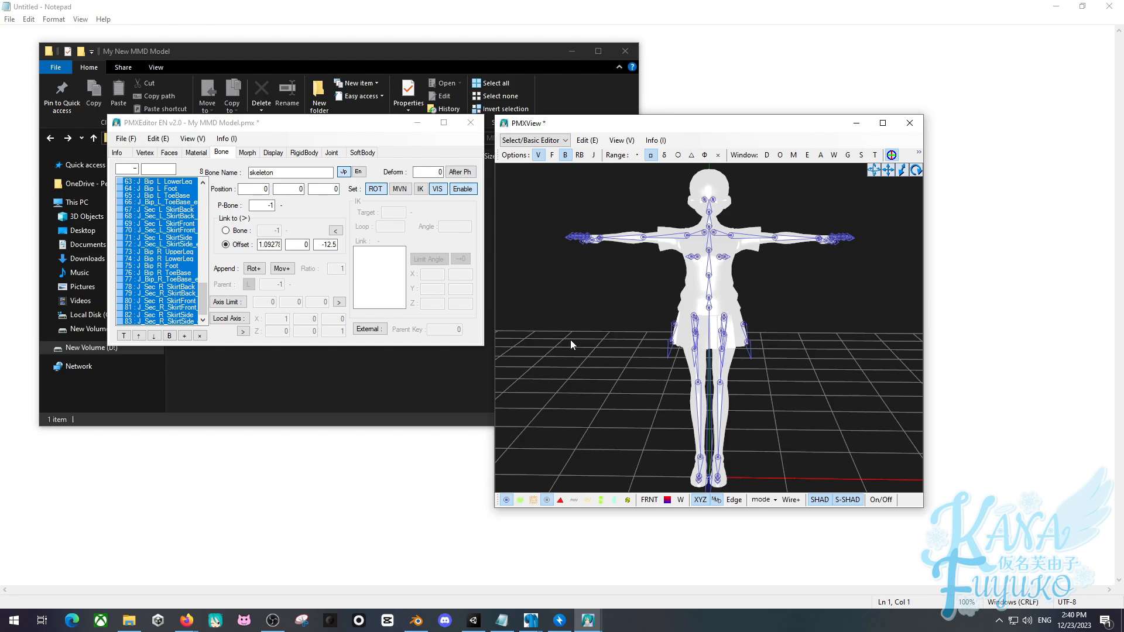
Compare the model's bones with the Hatsune Miku reference model in the other PmxView window, viewing both from several angles, and close the reference view.
{"action": "right_click_drag", "start_coordinate": [570, 339], "coordinate": [588, 322]}
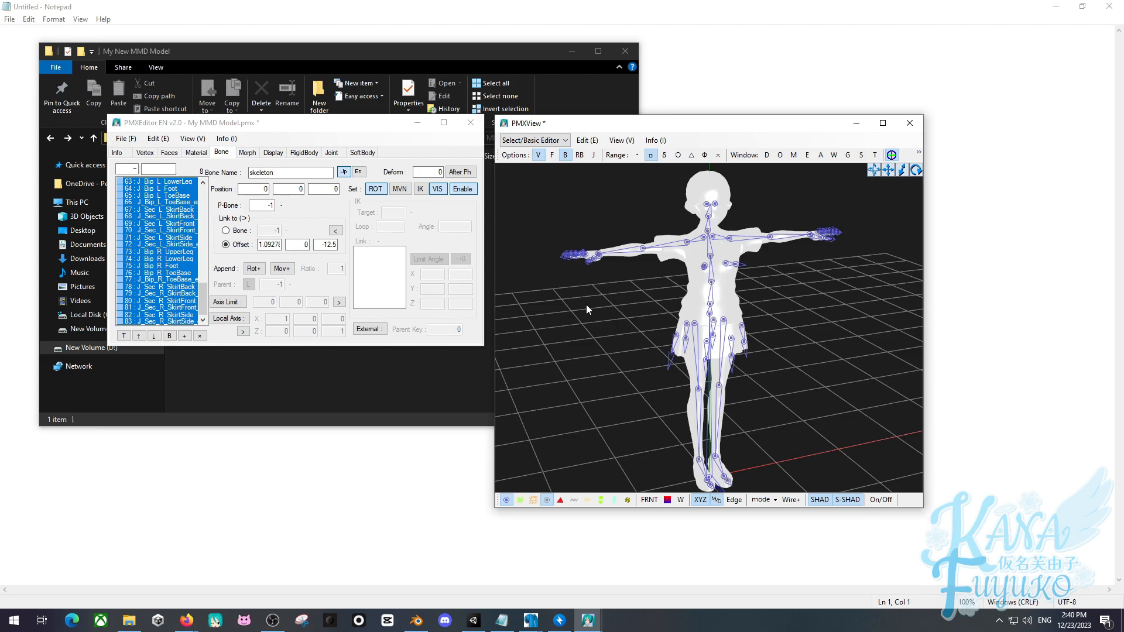
{"action": "left_click_drag", "start_coordinate": [179, 237], "coordinate": [205, 168]}
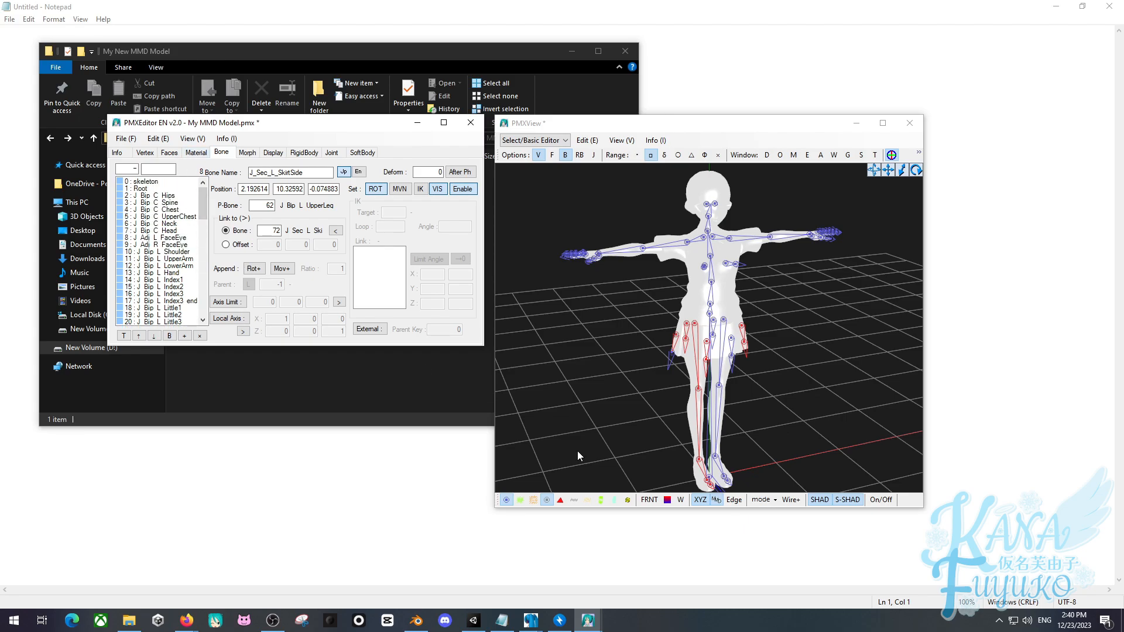
{"action": "left_click", "coordinate": [531, 620]}
{"action": "left_click", "coordinate": [572, 572]}
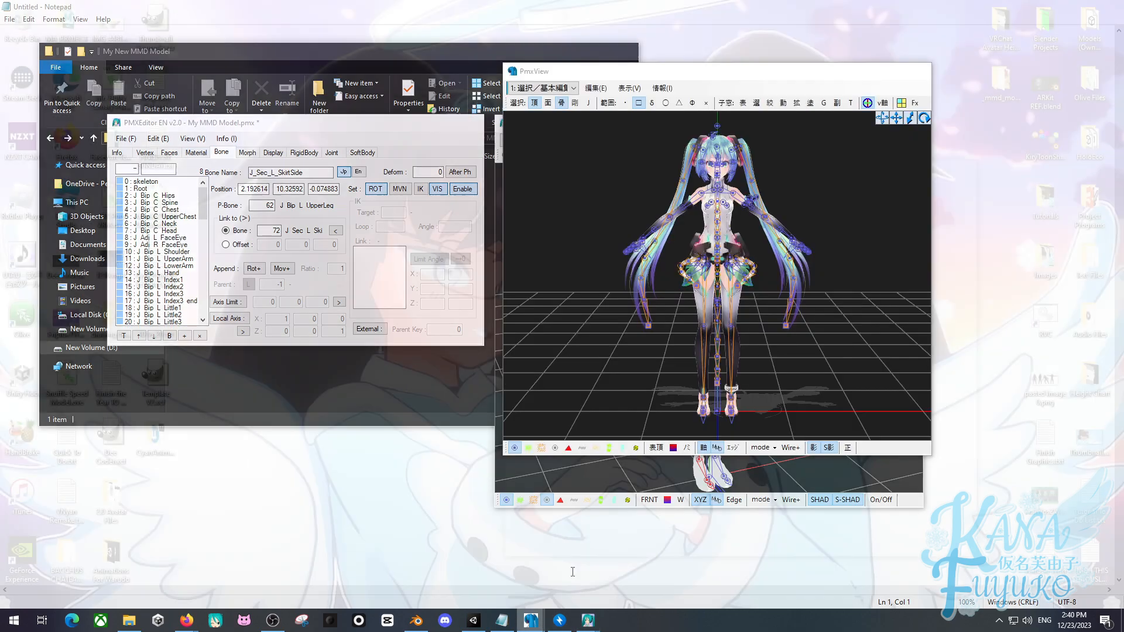
{"action": "right_click_drag", "start_coordinate": [597, 209], "coordinate": [651, 208]}
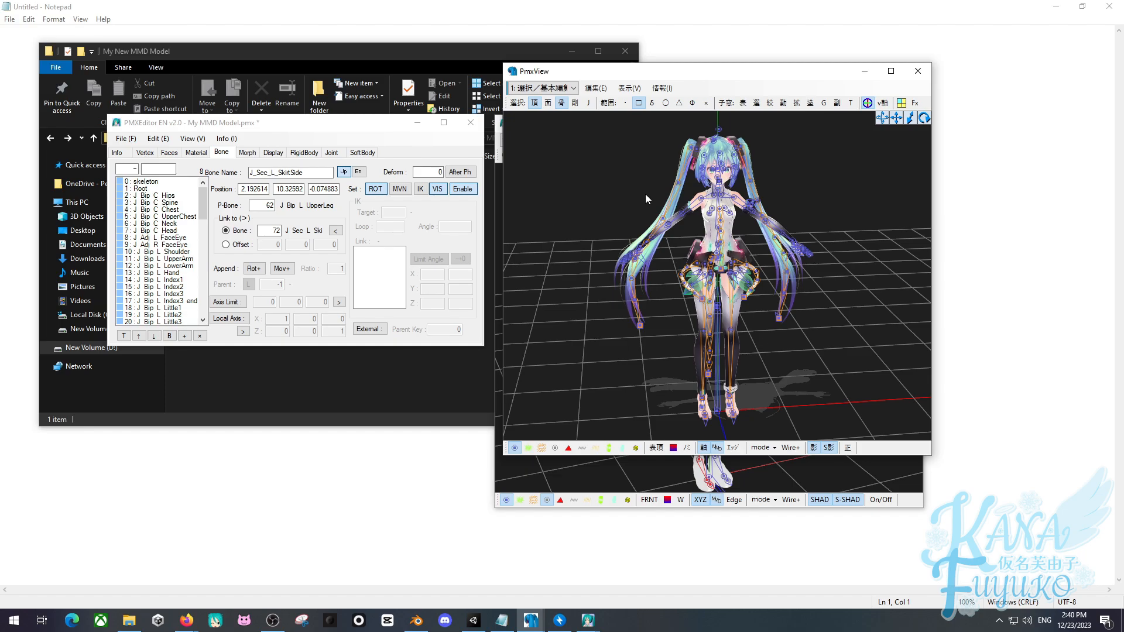
{"action": "left_click_drag", "start_coordinate": [613, 72], "coordinate": [190, 168]}
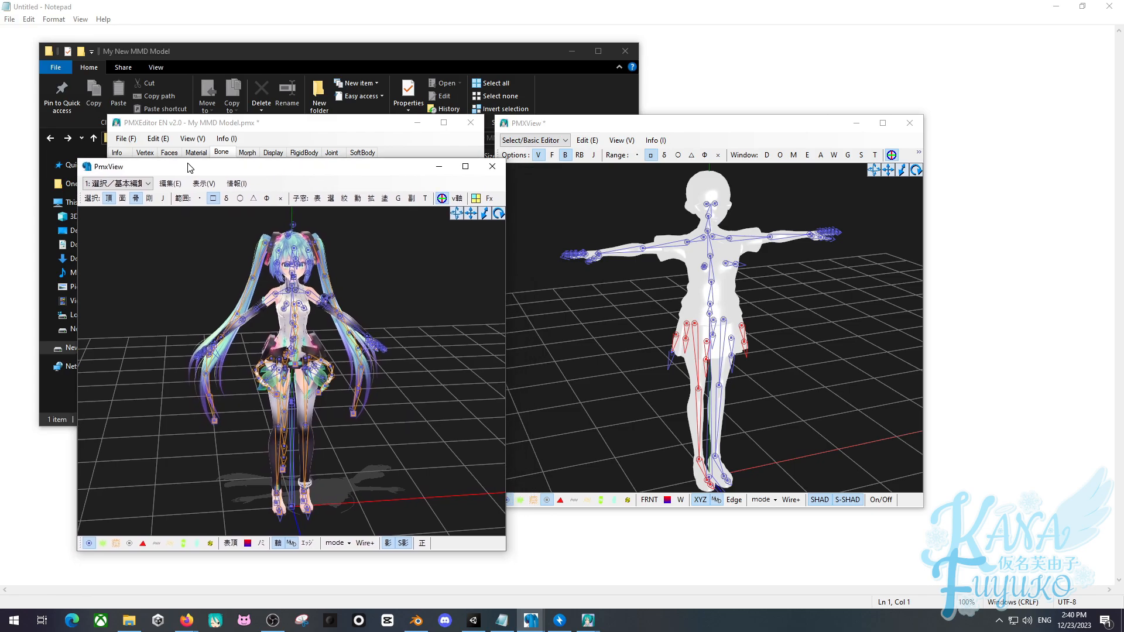
{"action": "right_click_drag", "start_coordinate": [333, 351], "coordinate": [318, 381]}
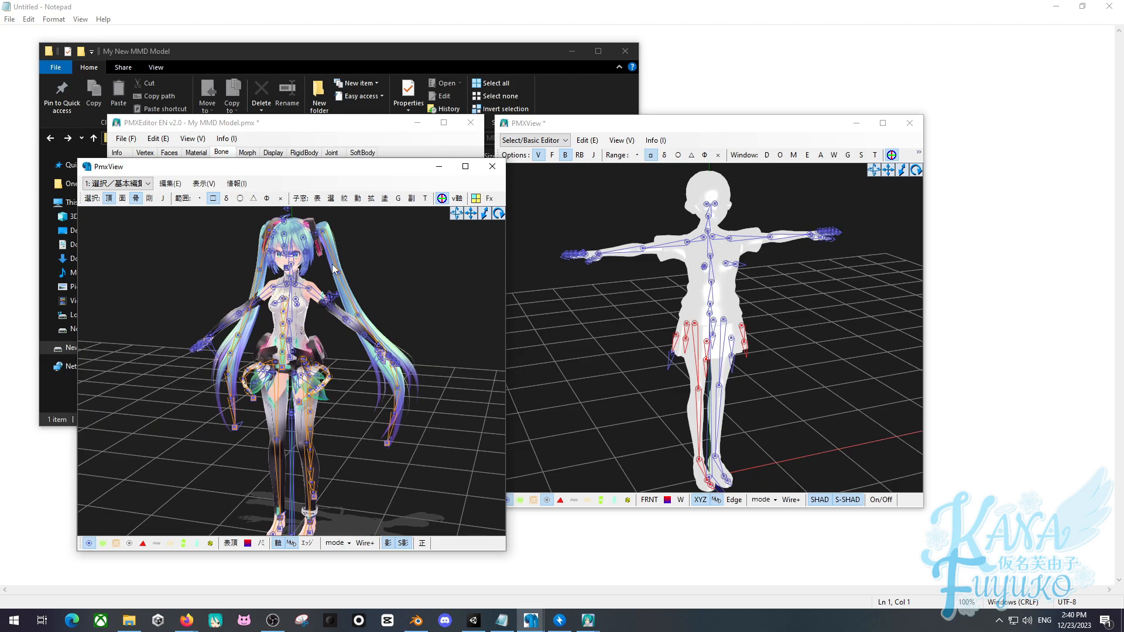
{"action": "right_click_drag", "start_coordinate": [348, 283], "coordinate": [339, 306]}
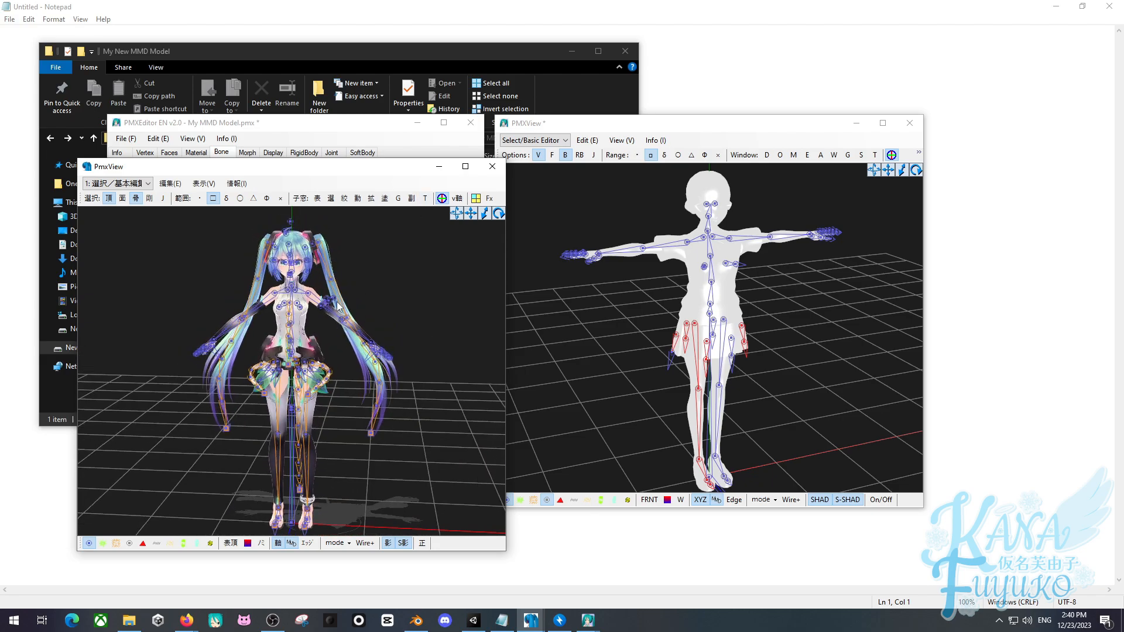
{"action": "left_click", "coordinate": [493, 166]}
{"action": "left_click", "coordinate": [606, 292]}
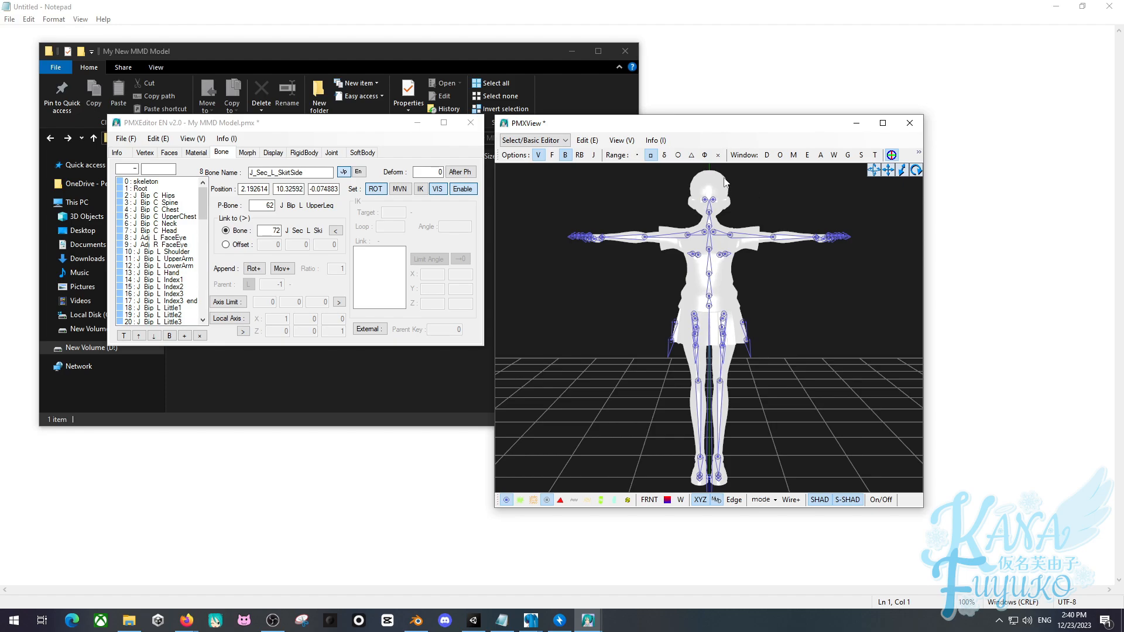
Rearrange the PMXEditor and preview windows and open the tex folder inside New folder in File Explorer.
{"action": "left_click_drag", "start_coordinate": [705, 123], "coordinate": [775, 113]}
{"action": "left_click_drag", "start_coordinate": [327, 124], "coordinate": [489, 251]}
{"action": "left_click", "coordinate": [215, 138]}
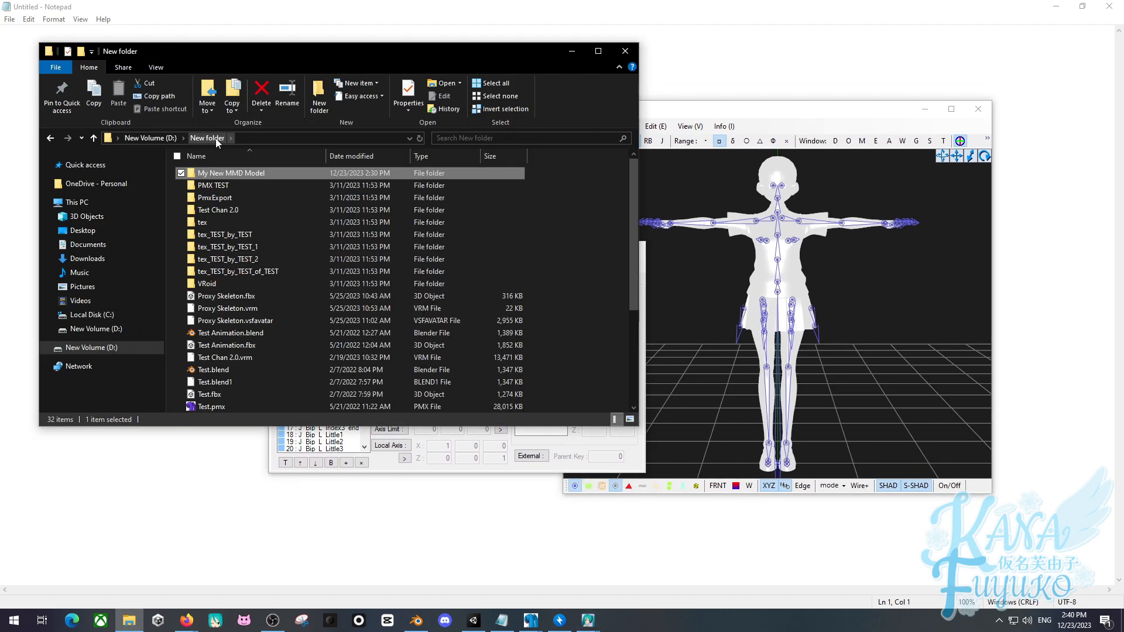
{"action": "left_click", "coordinate": [225, 229]}
{"action": "double_click", "coordinate": [226, 229]}
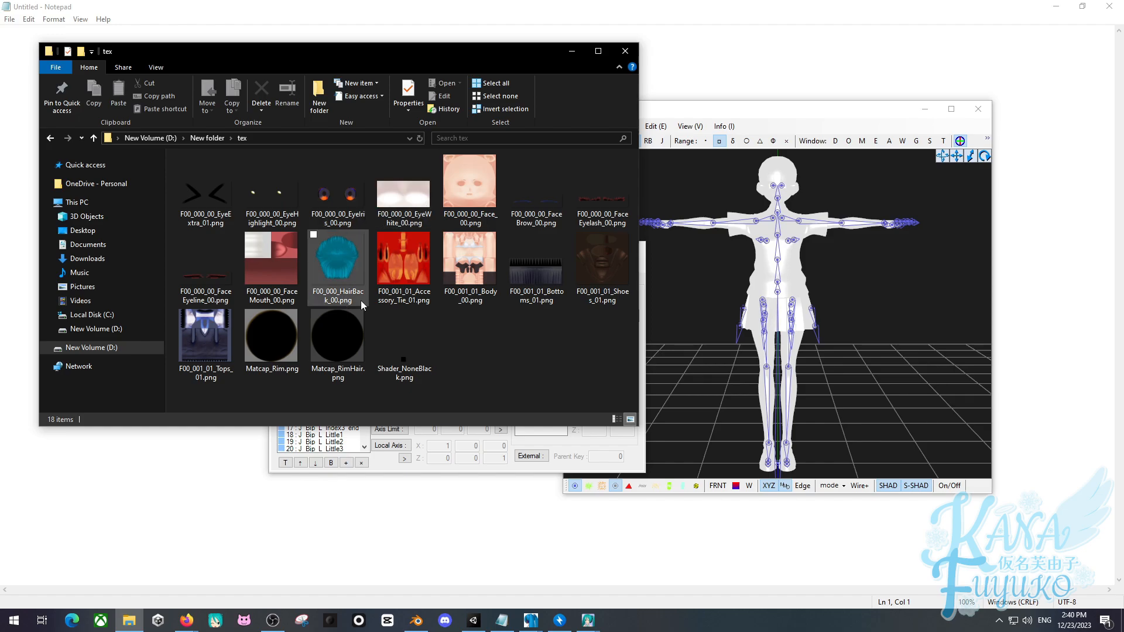
Look over the face, hair, body and clothing texture images in the tex folder beside the model preview.
{"action": "left_click_drag", "start_coordinate": [604, 386], "coordinate": [453, 336]}
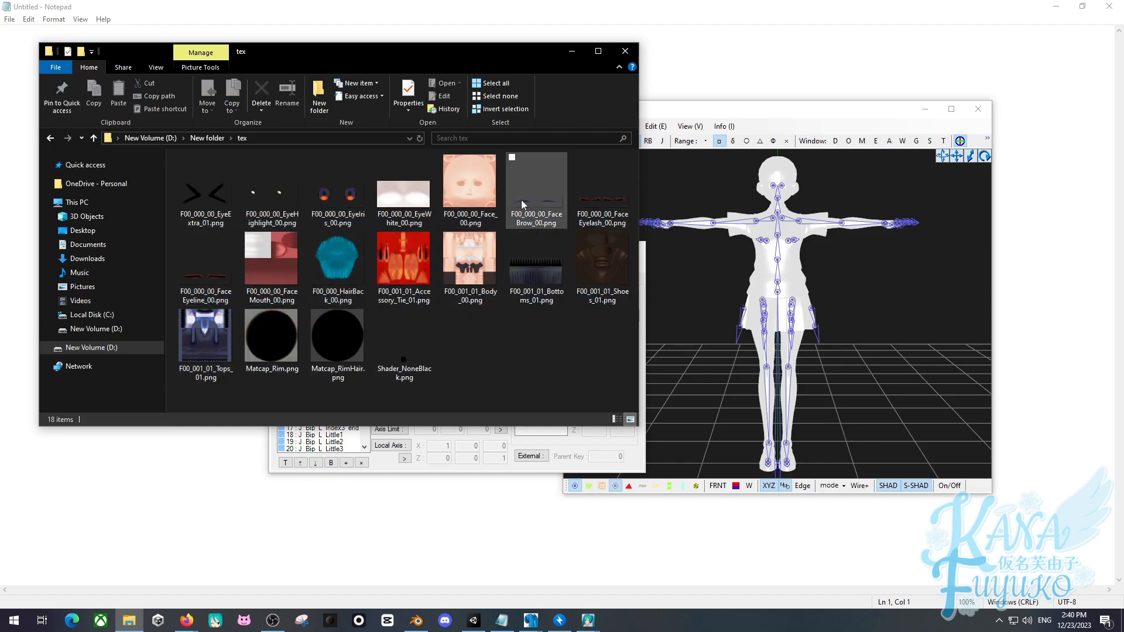
{"action": "left_click", "coordinate": [692, 297]}
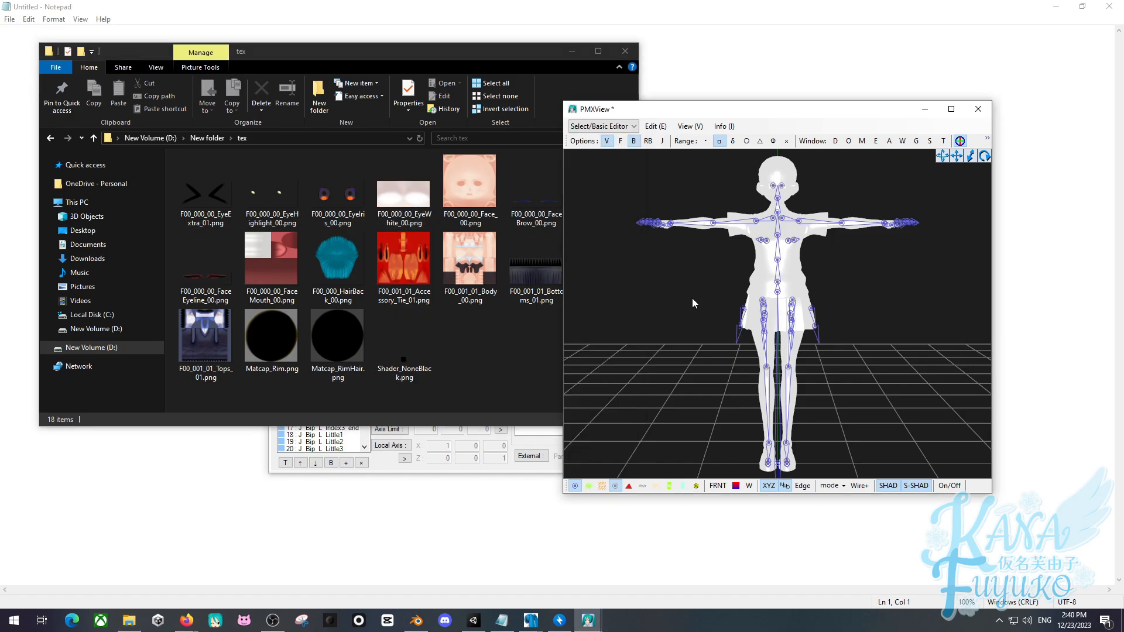
{"action": "left_click_drag", "start_coordinate": [765, 111], "coordinate": [800, 114]}
{"action": "left_click", "coordinate": [495, 314]}
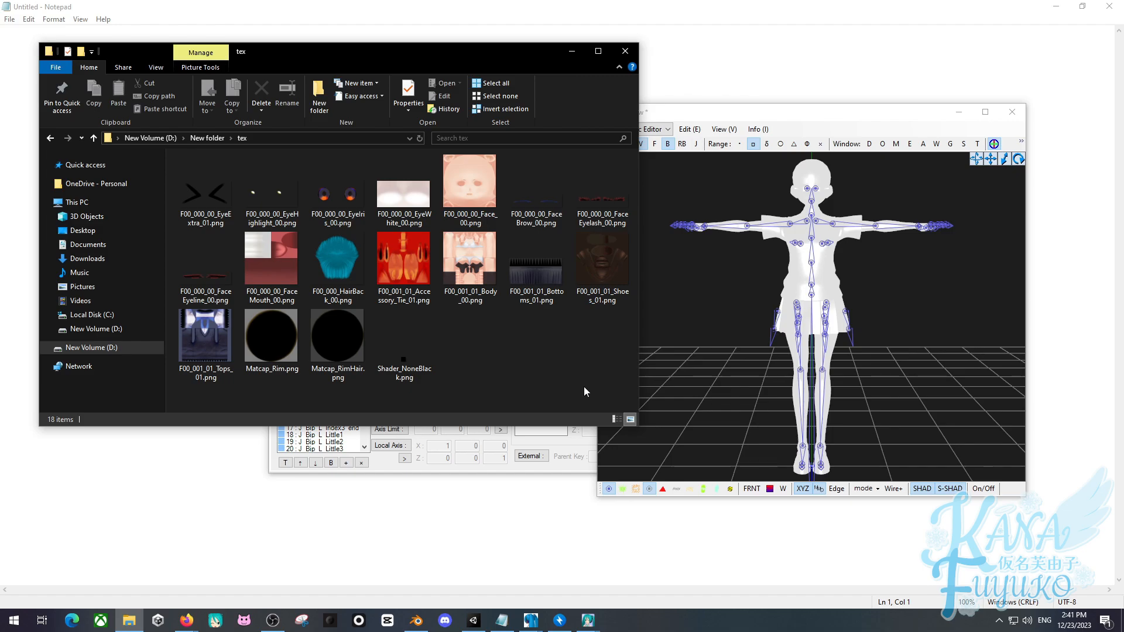
{"action": "left_click_drag", "start_coordinate": [584, 386], "coordinate": [494, 328]}
{"action": "left_click", "coordinate": [273, 620]}
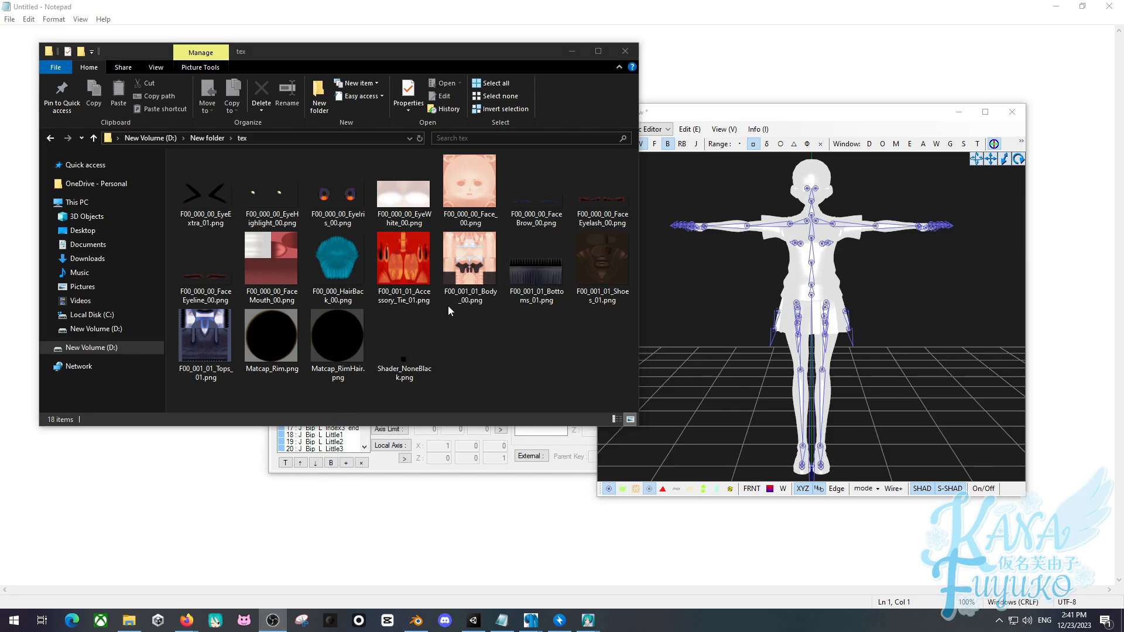
{"action": "left_click", "coordinate": [444, 320]}
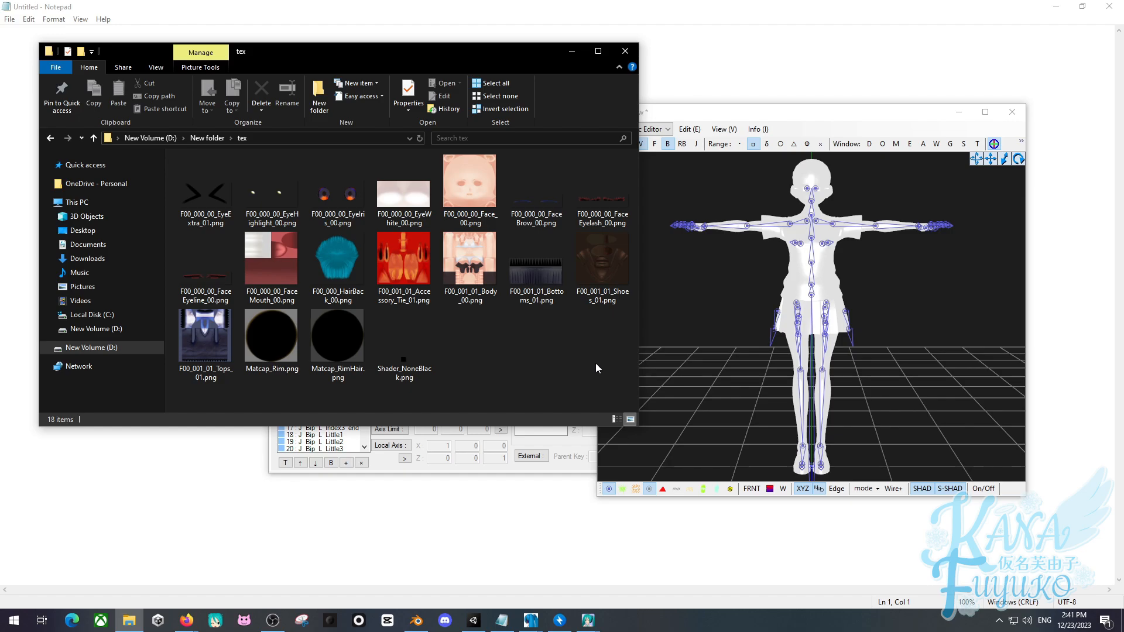
{"action": "left_click_drag", "start_coordinate": [606, 397], "coordinate": [505, 358]}
{"action": "mouse_move", "coordinate": [521, 299]}
{"action": "left_click_drag", "start_coordinate": [614, 395], "coordinate": [594, 300]}
{"action": "left_click", "coordinate": [560, 361]}
Copy the tex folder from New folder into the My New MMD Model folder and open the copy.
{"action": "left_click", "coordinate": [216, 139]}
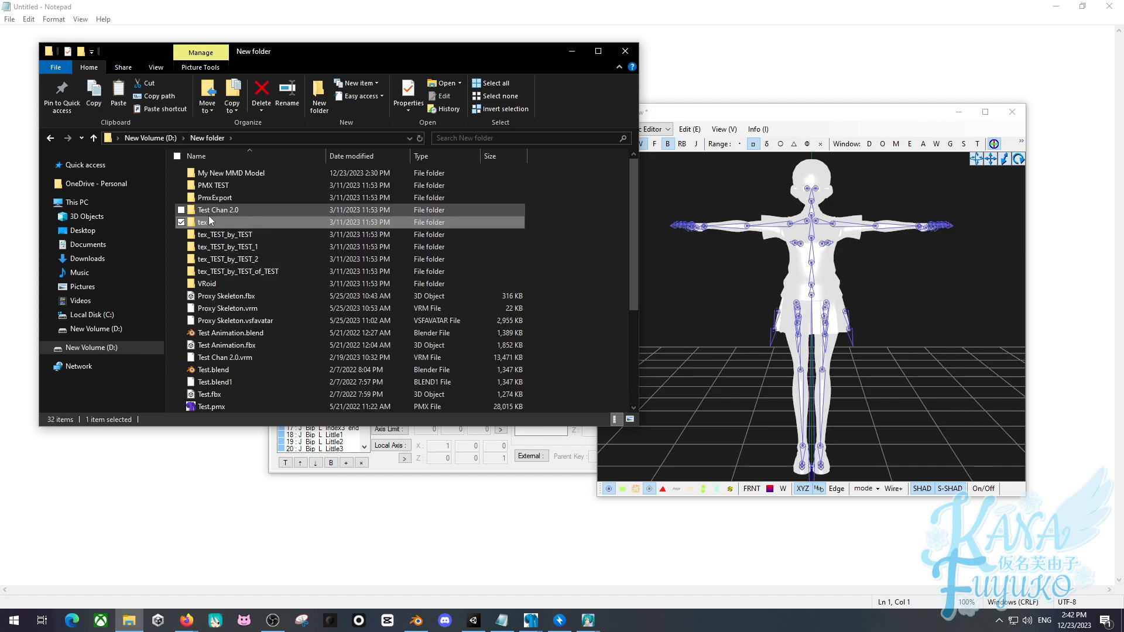
{"action": "double_click", "coordinate": [256, 171]}
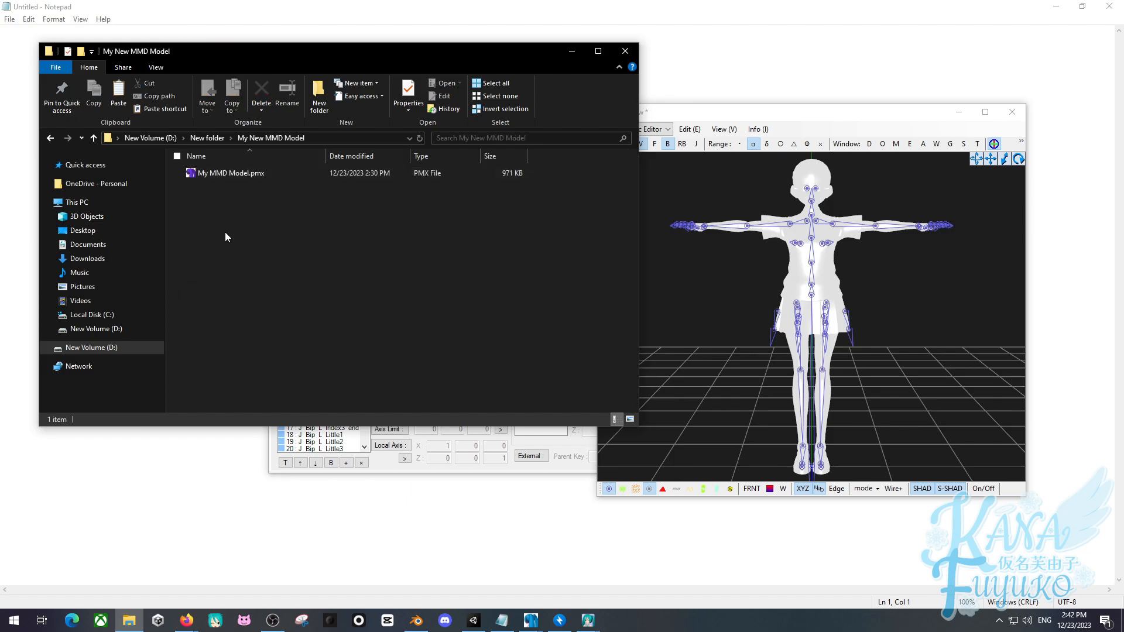
{"action": "key", "text": "ctrl+v"}
{"action": "double_click", "coordinate": [253, 174]}
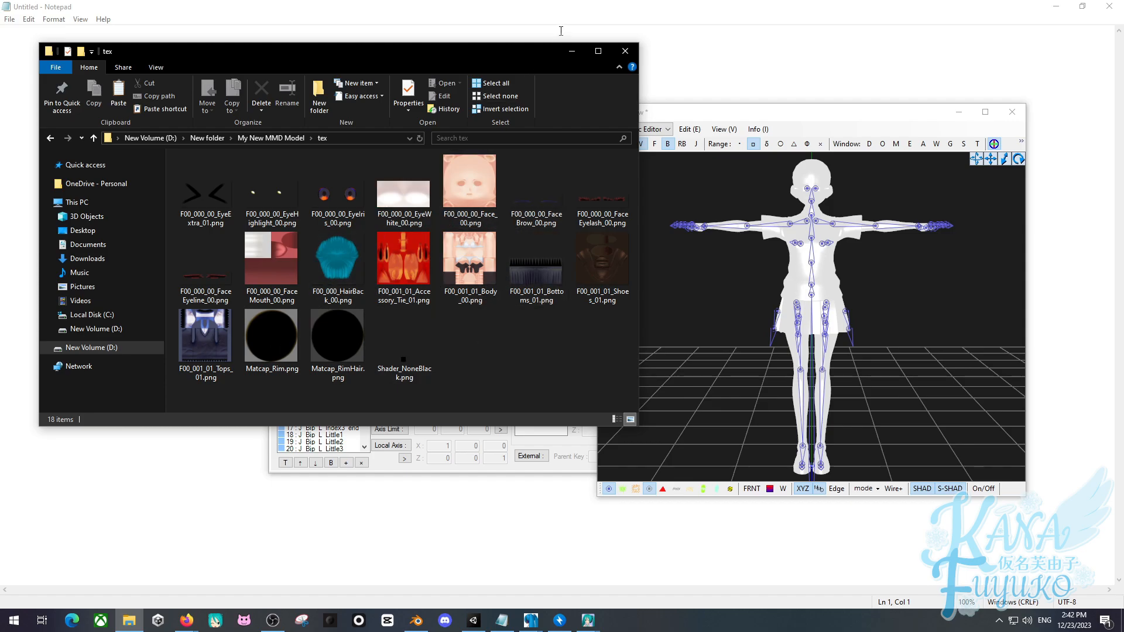
Check the contents of the My New MMD Model folder and the texture images inside its tex subfolder.
{"action": "left_click", "coordinate": [279, 139]}
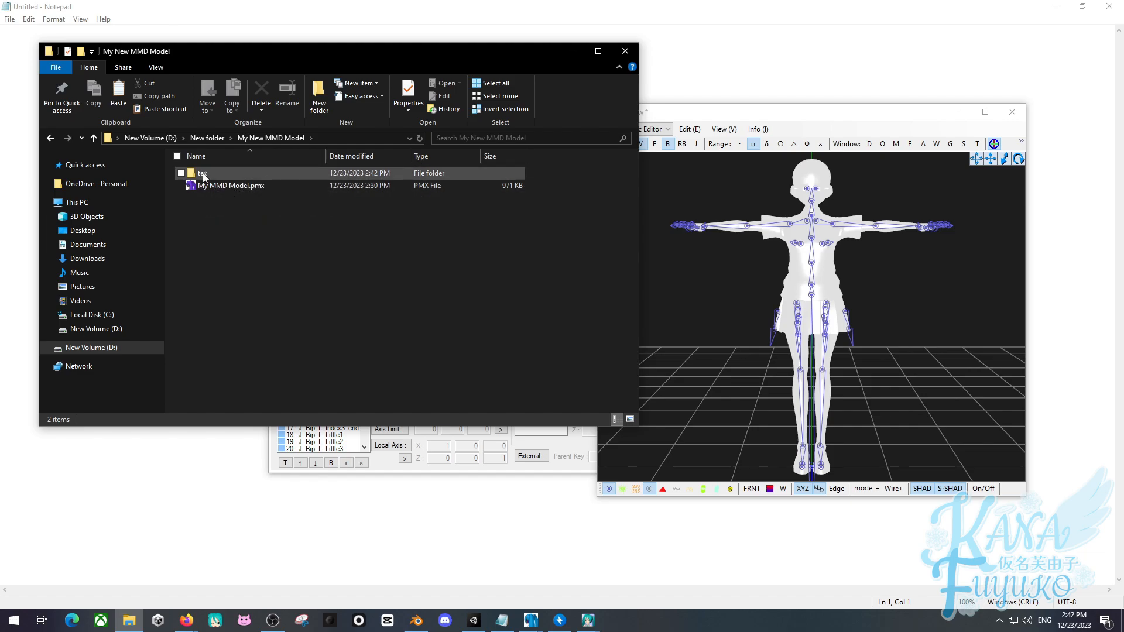
{"action": "left_click_drag", "start_coordinate": [232, 199], "coordinate": [265, 194]}
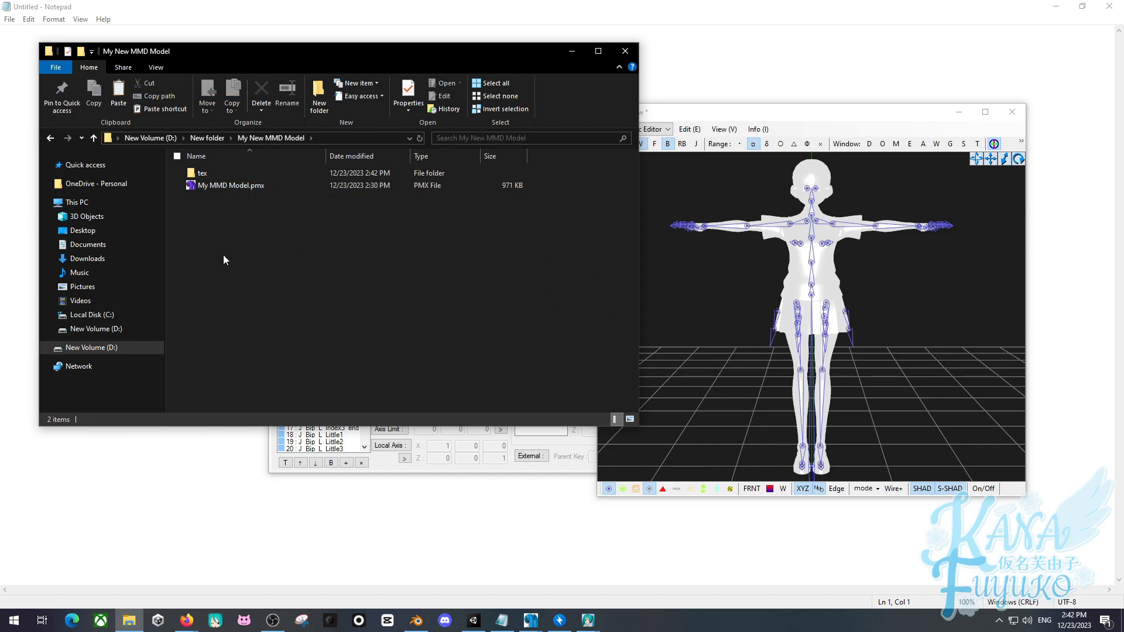
{"action": "left_click", "coordinate": [206, 173]}
{"action": "double_click", "coordinate": [206, 173]}
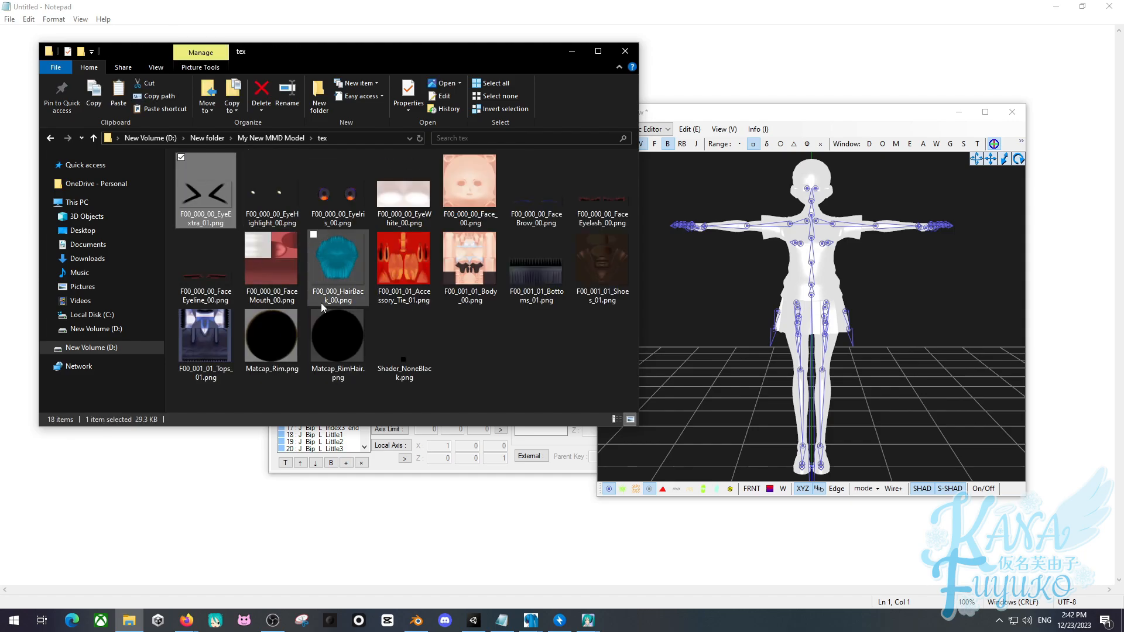
{"action": "key", "text": "alt+Left"}
{"action": "left_click", "coordinate": [226, 185]}
{"action": "double_click", "coordinate": [223, 176]}
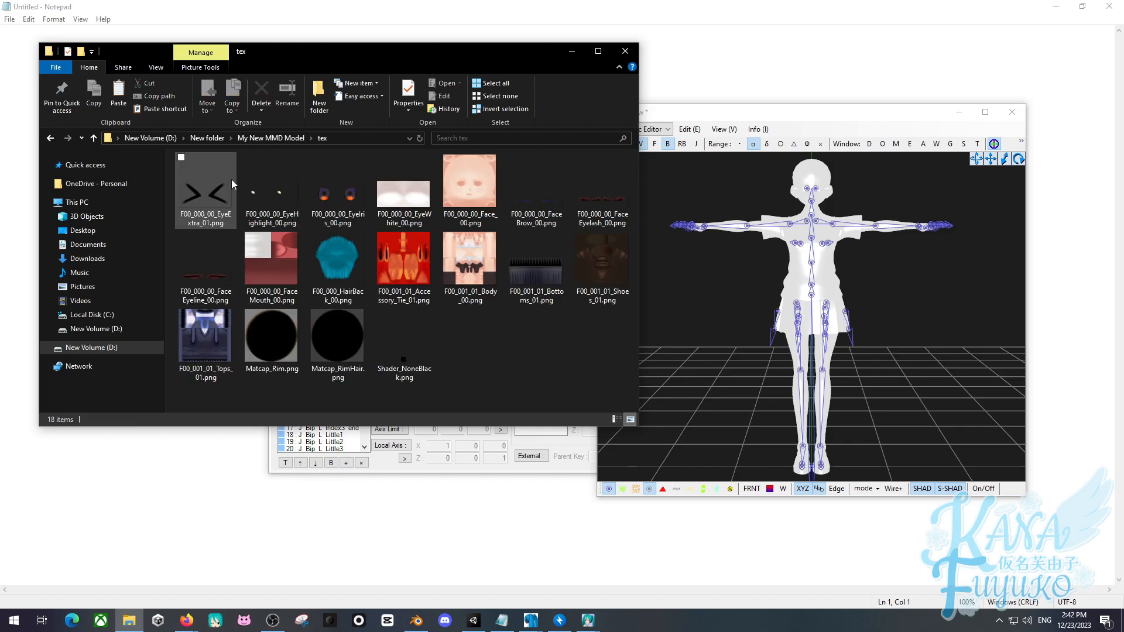
{"action": "key", "text": "alt+Left"}
{"action": "left_click_drag", "start_coordinate": [263, 270], "coordinate": [500, 293]}
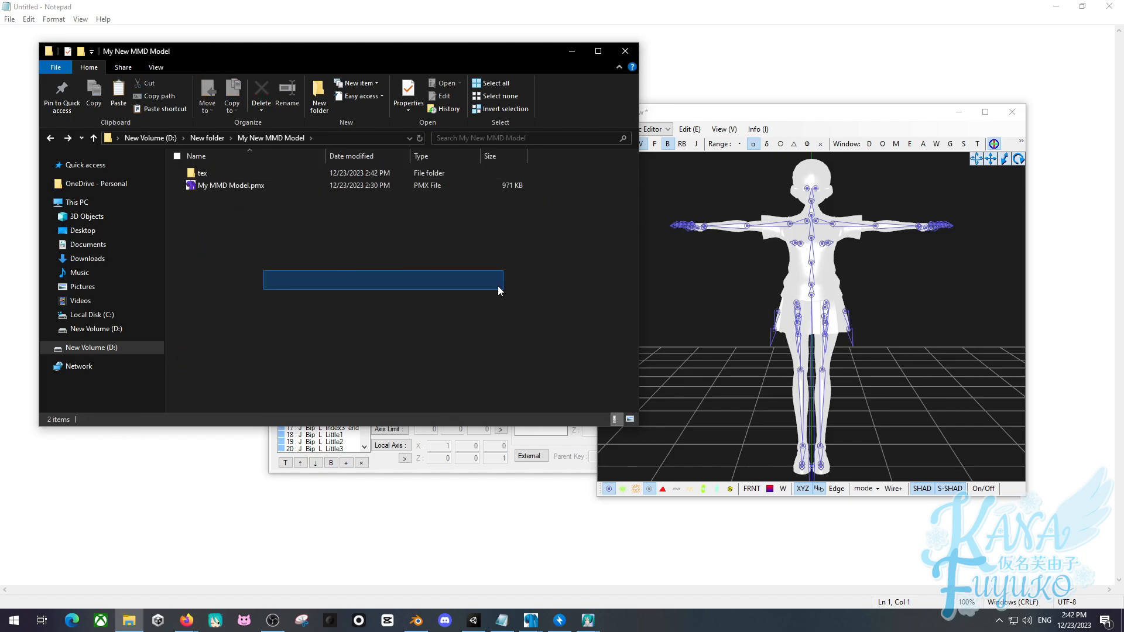
{"action": "double_click", "coordinate": [248, 173]}
{"action": "key", "text": "alt+Left"}
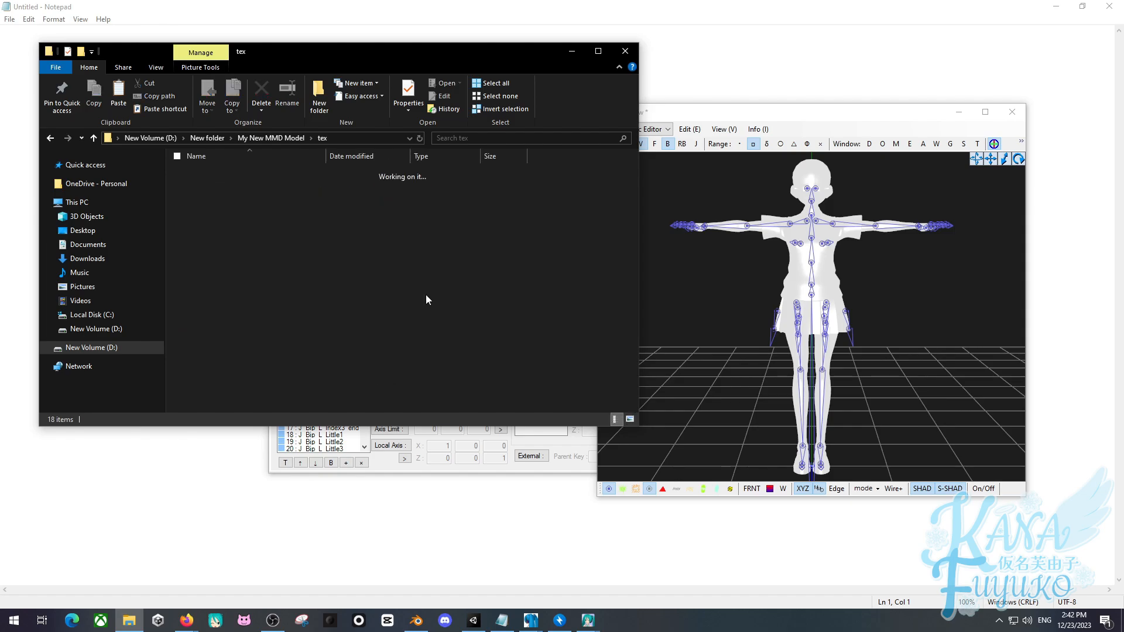
{"action": "left_click", "coordinate": [230, 199]}
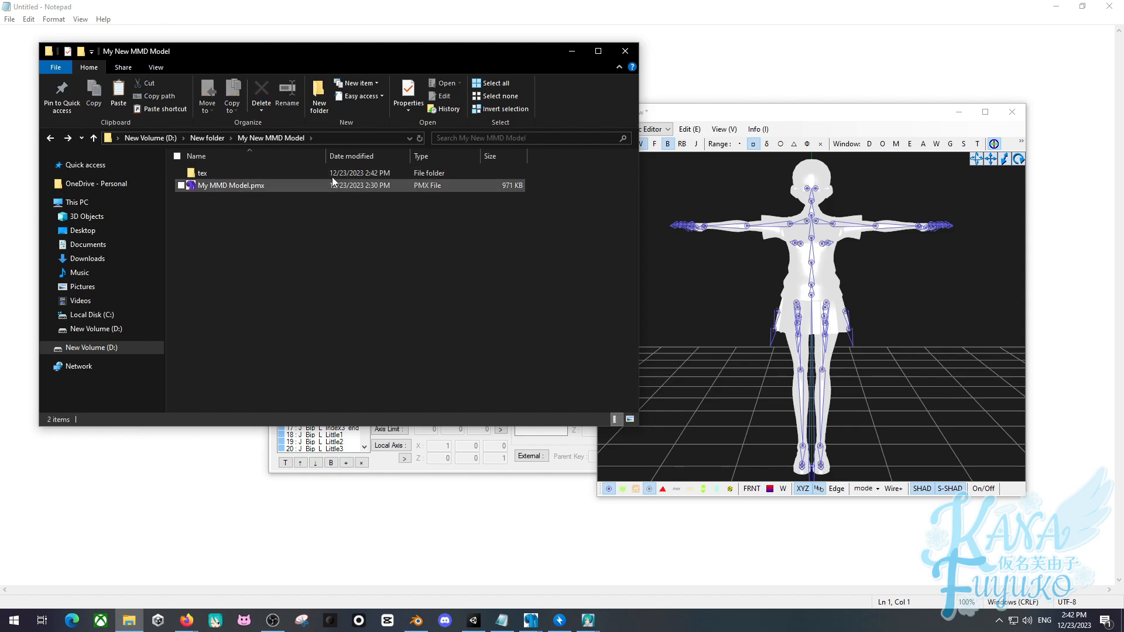
Switch back to PMXEditor and select the F00_001_01_Bottoms_01_CLOTH material.
{"action": "left_click", "coordinate": [583, 51]}
{"action": "left_click_drag", "start_coordinate": [441, 251], "coordinate": [356, 117]}
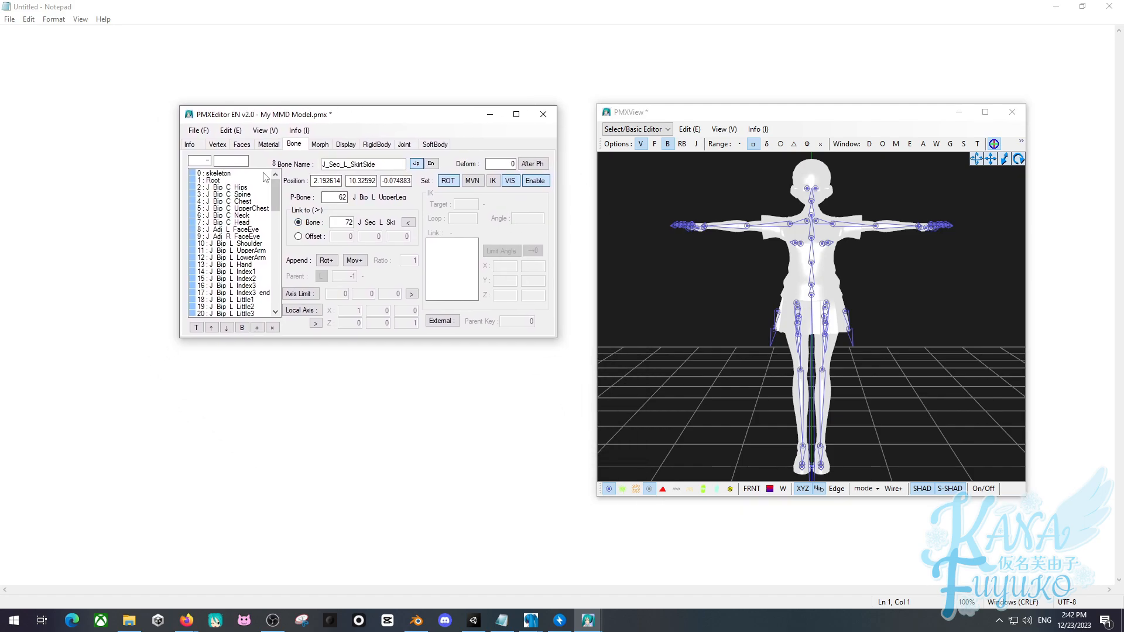
{"action": "left_click", "coordinate": [268, 145]}
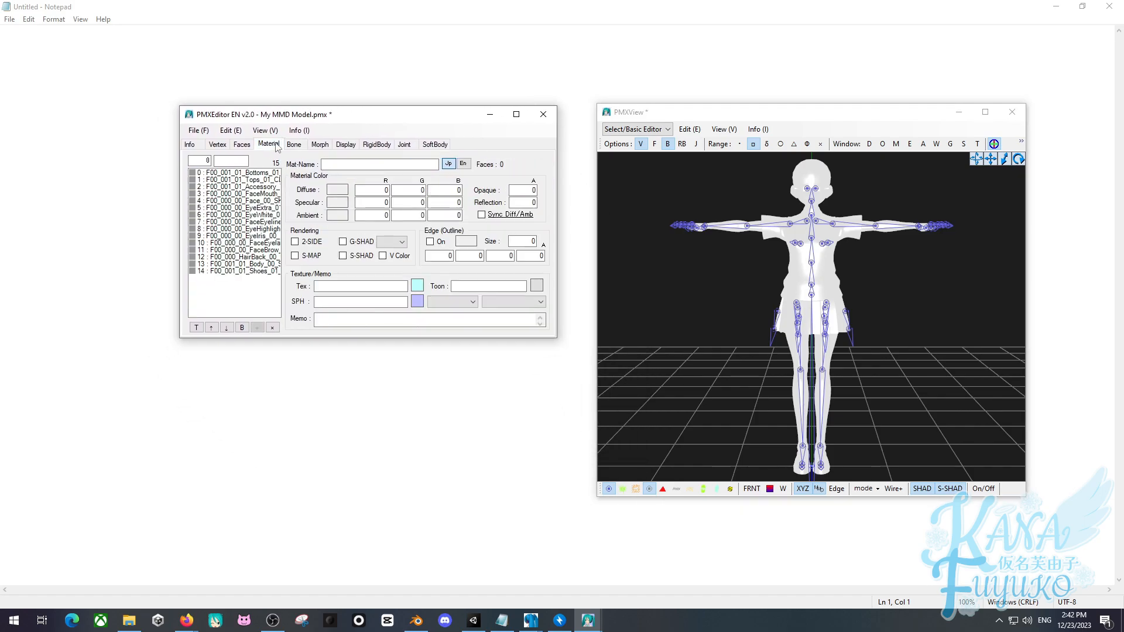
{"action": "left_click", "coordinate": [264, 174]}
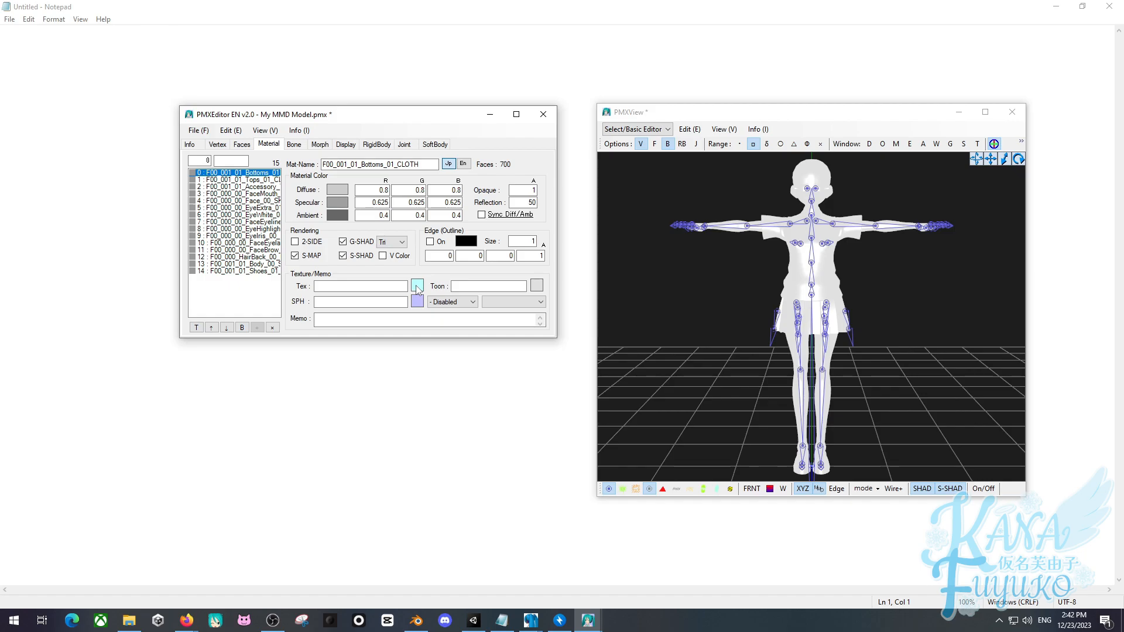
Open the texture viewer for the Bottoms material and browse to the model's tex folder to choose a texture.
{"action": "left_click", "coordinate": [417, 287]}
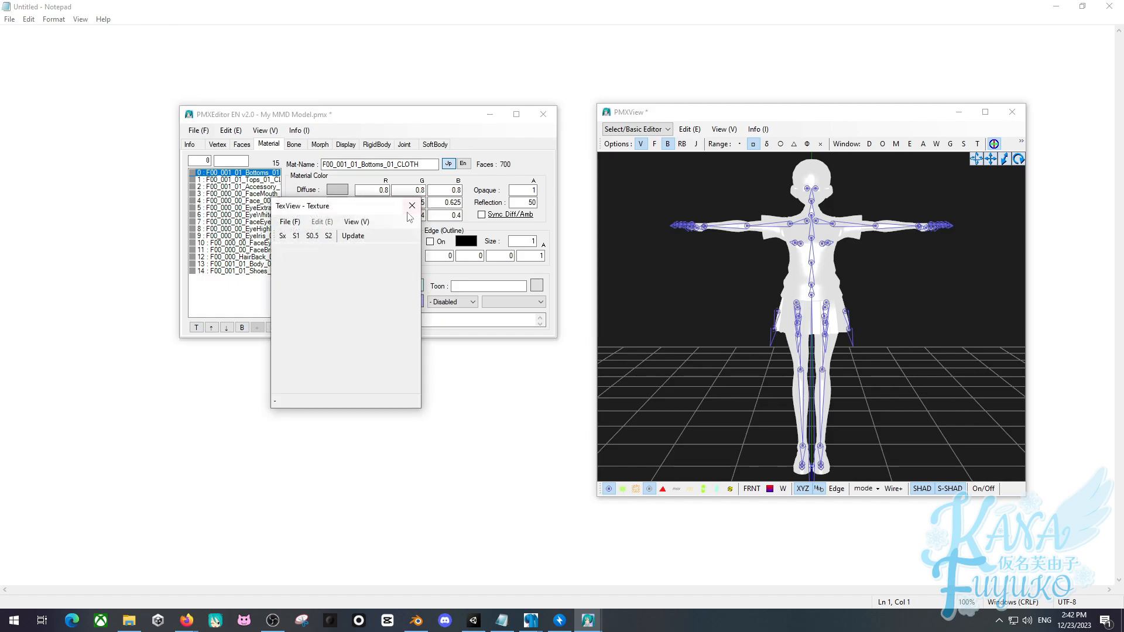
{"action": "left_click_drag", "start_coordinate": [396, 200], "coordinate": [603, 140]}
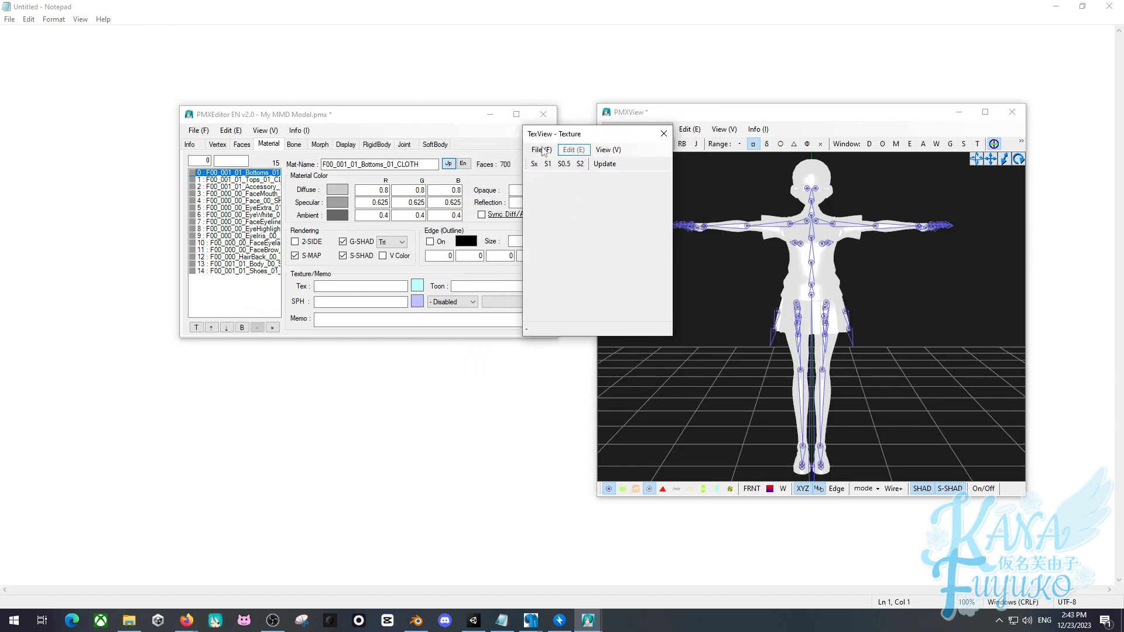
{"action": "left_click", "coordinate": [543, 151]}
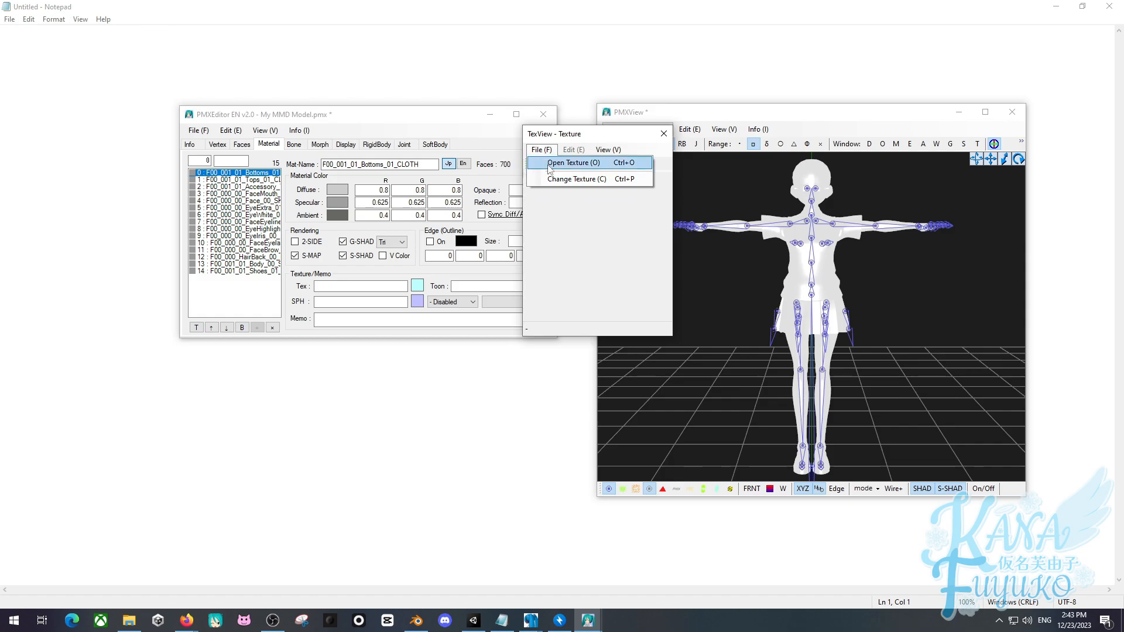
{"action": "left_click", "coordinate": [561, 162]}
{"action": "left_click_drag", "start_coordinate": [595, 157], "coordinate": [451, 173]}
{"action": "double_click", "coordinate": [525, 242]}
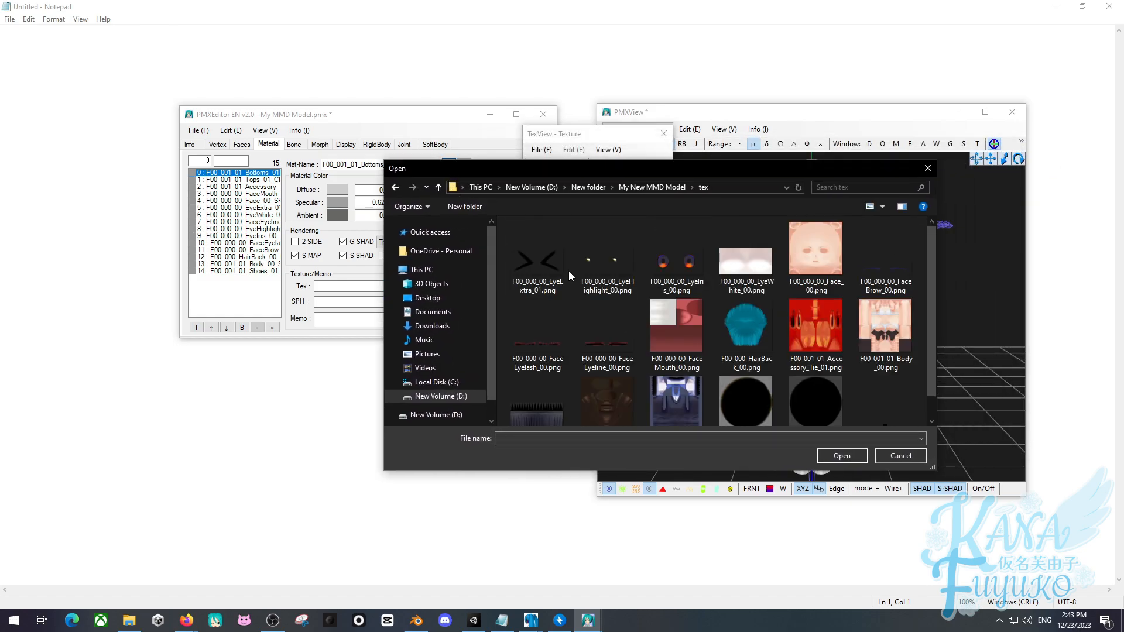
{"action": "left_click_drag", "start_coordinate": [424, 172], "coordinate": [324, 246]}
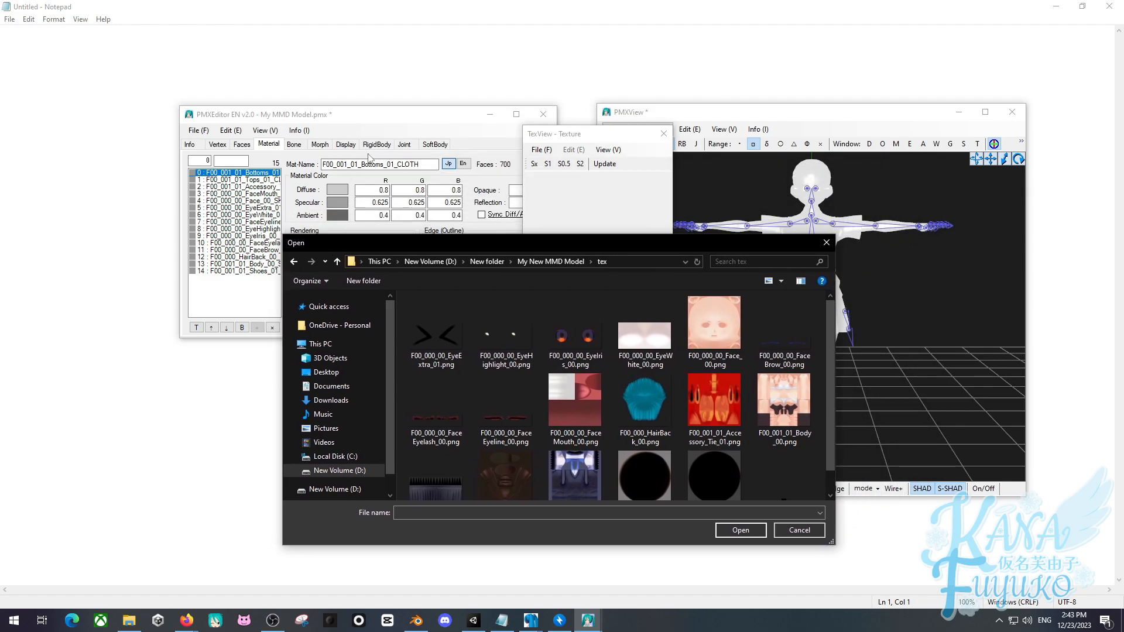
{"action": "scroll", "coordinate": [491, 371], "scroll_direction": "down", "scroll_amount": 1}
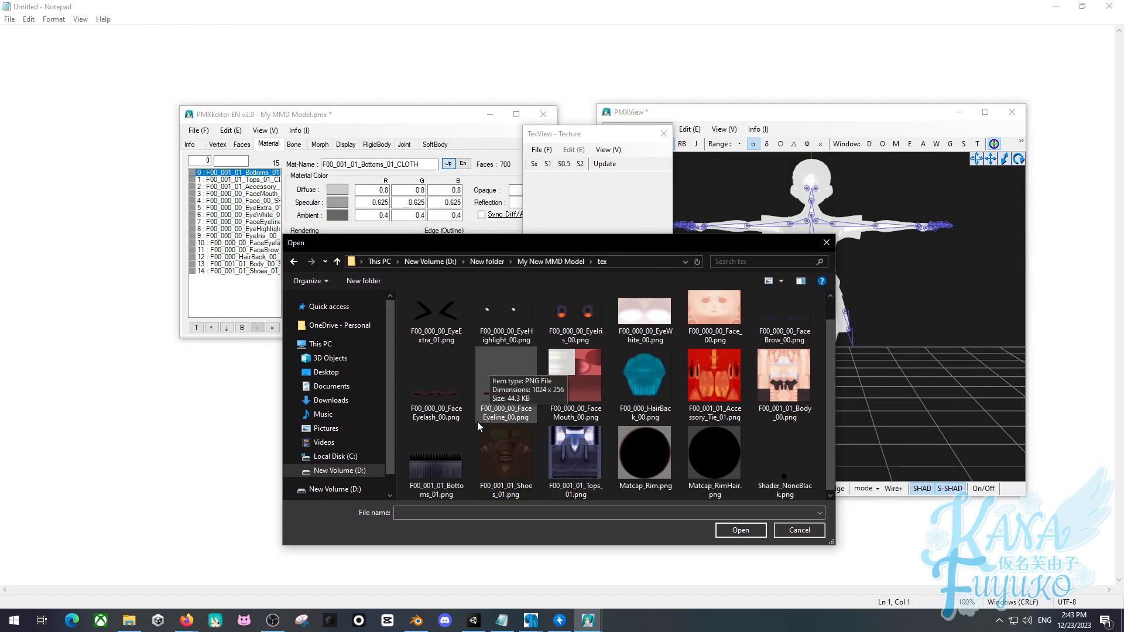
Apply F00_001_01_Bottoms_01.png as the texture of the Bottoms material and hide the bones in the model view.
{"action": "left_click", "coordinate": [434, 473]}
{"action": "double_click", "coordinate": [434, 473]}
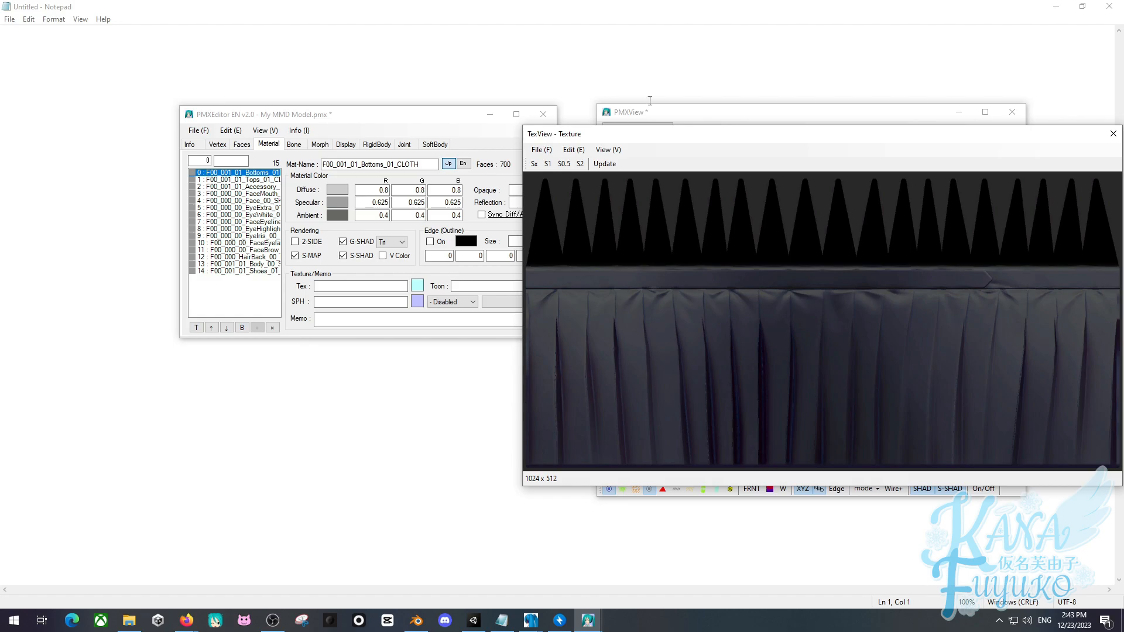
{"action": "left_click_drag", "start_coordinate": [613, 140], "coordinate": [402, 172]}
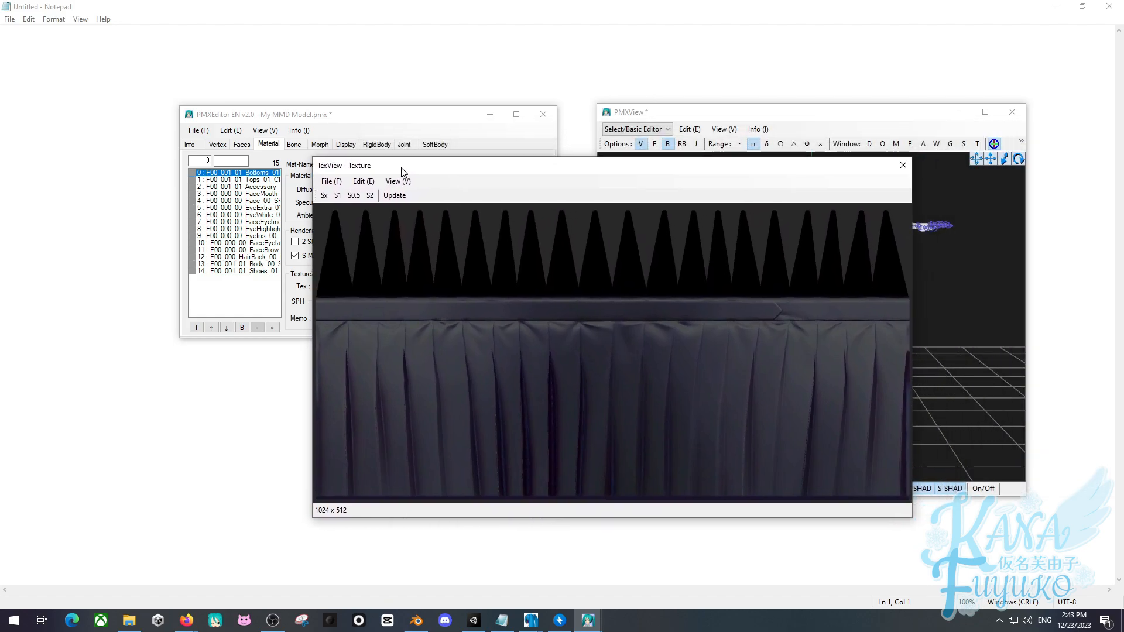
{"action": "left_click", "coordinate": [394, 196]}
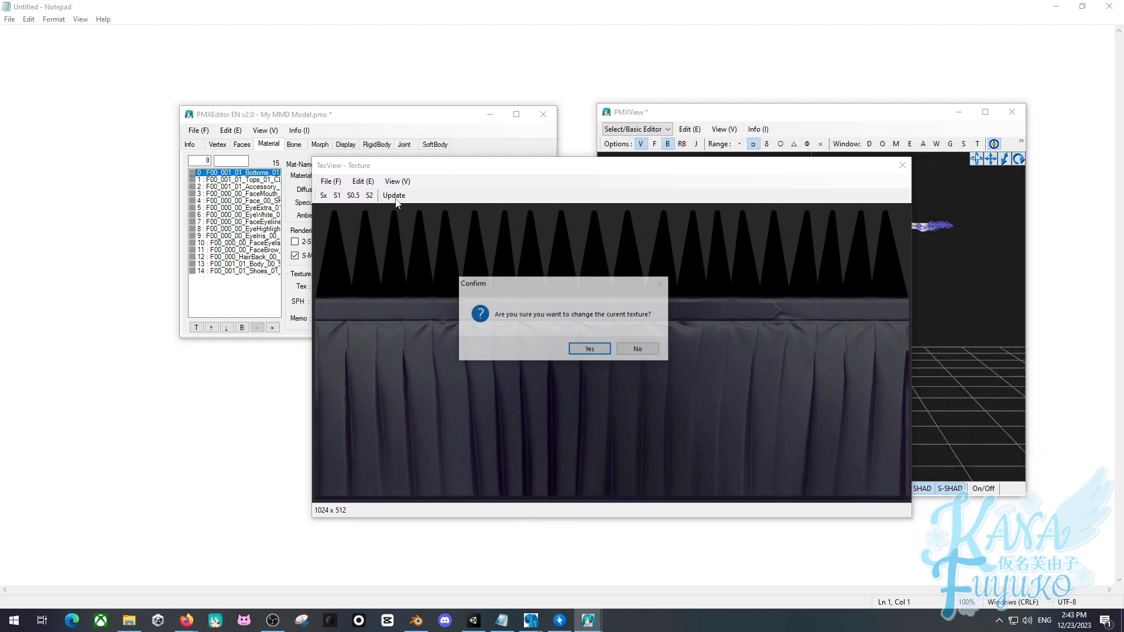
{"action": "left_click", "coordinate": [590, 348]}
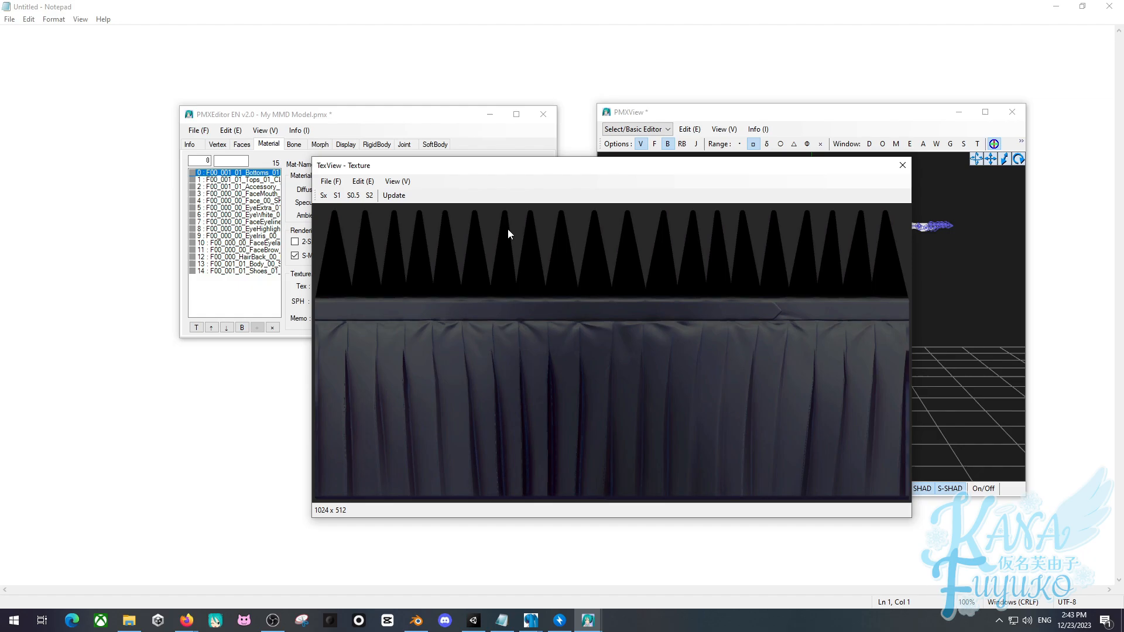
{"action": "left_click", "coordinate": [899, 166]}
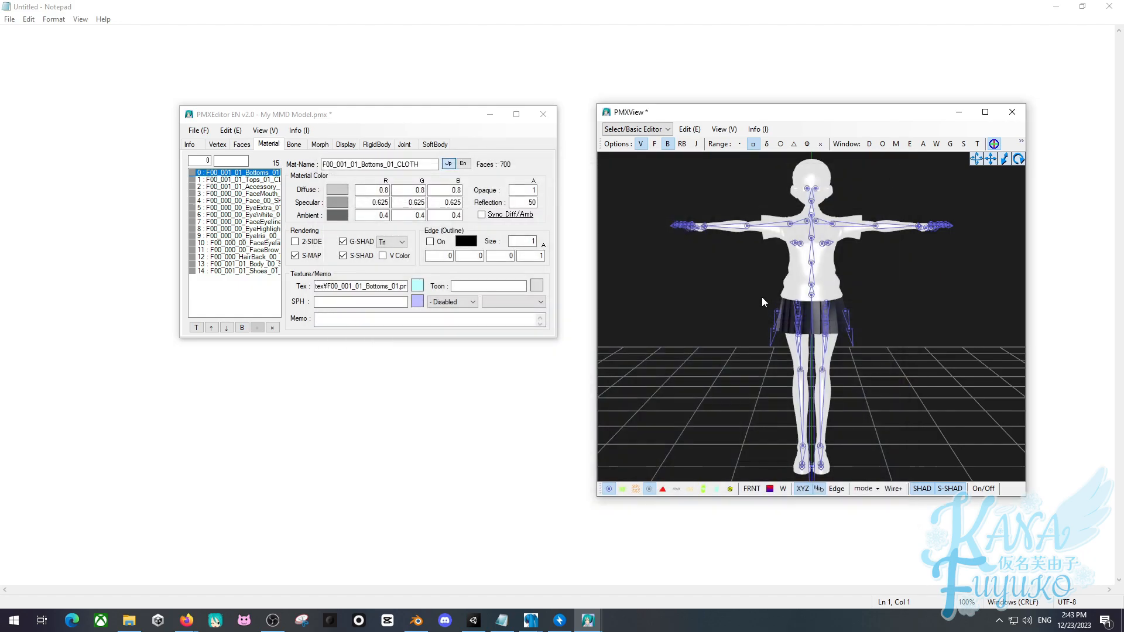
{"action": "left_click", "coordinate": [609, 490]}
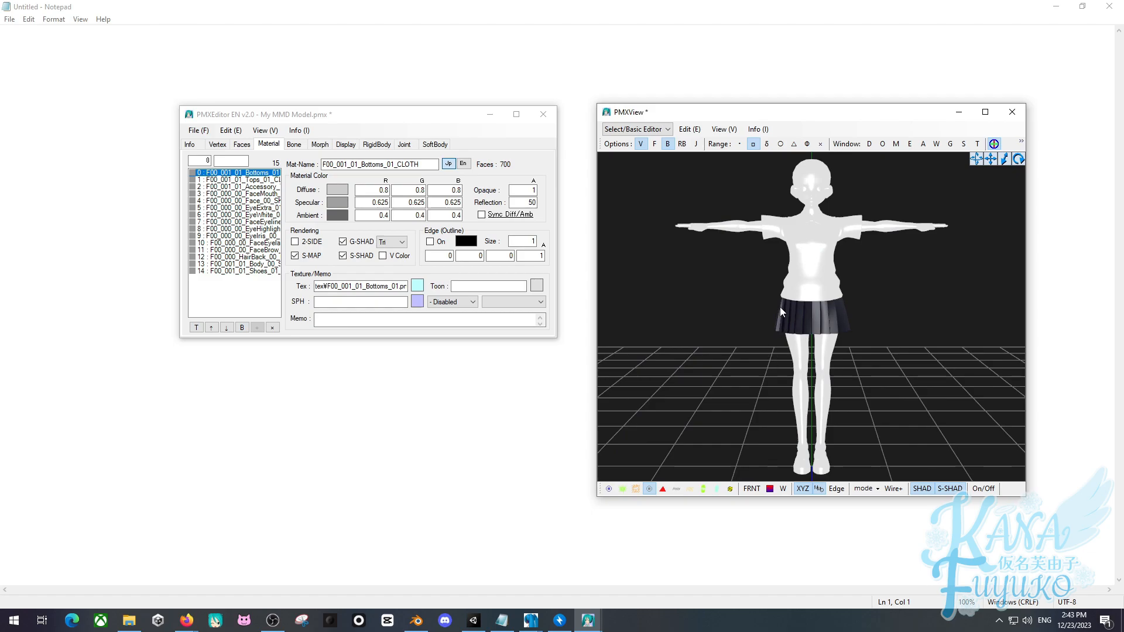
Select the Tops material and load F00_001_01_Tops_01.png from the tex folder into the texture viewer.
{"action": "left_click", "coordinate": [251, 179]}
{"action": "left_click", "coordinate": [417, 288]}
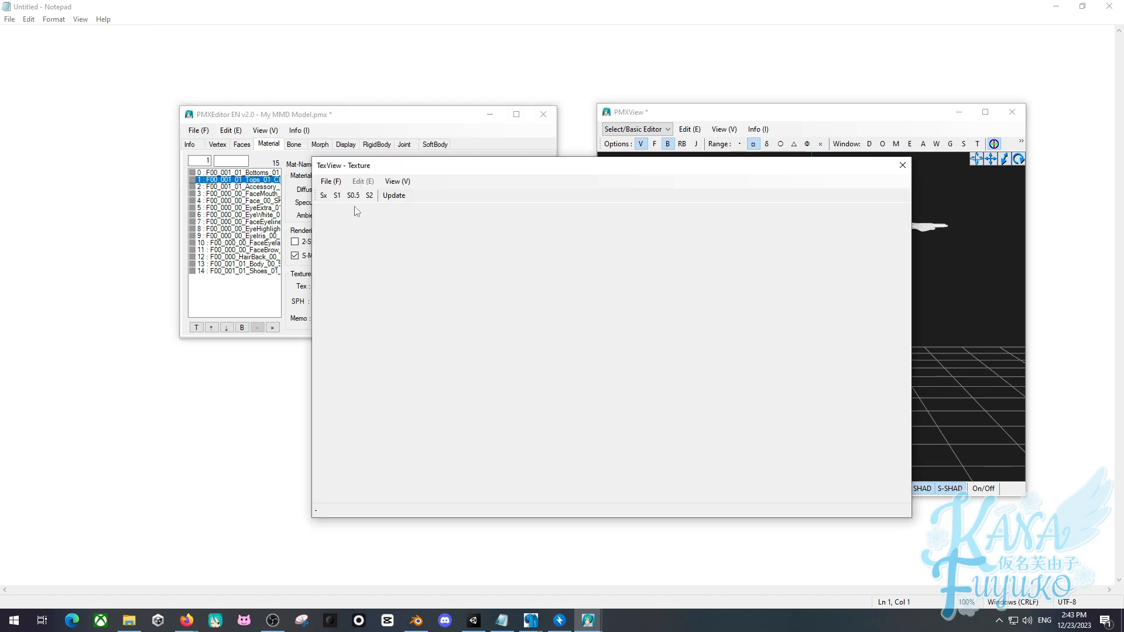
{"action": "left_click", "coordinate": [332, 182]}
{"action": "left_click", "coordinate": [351, 195]}
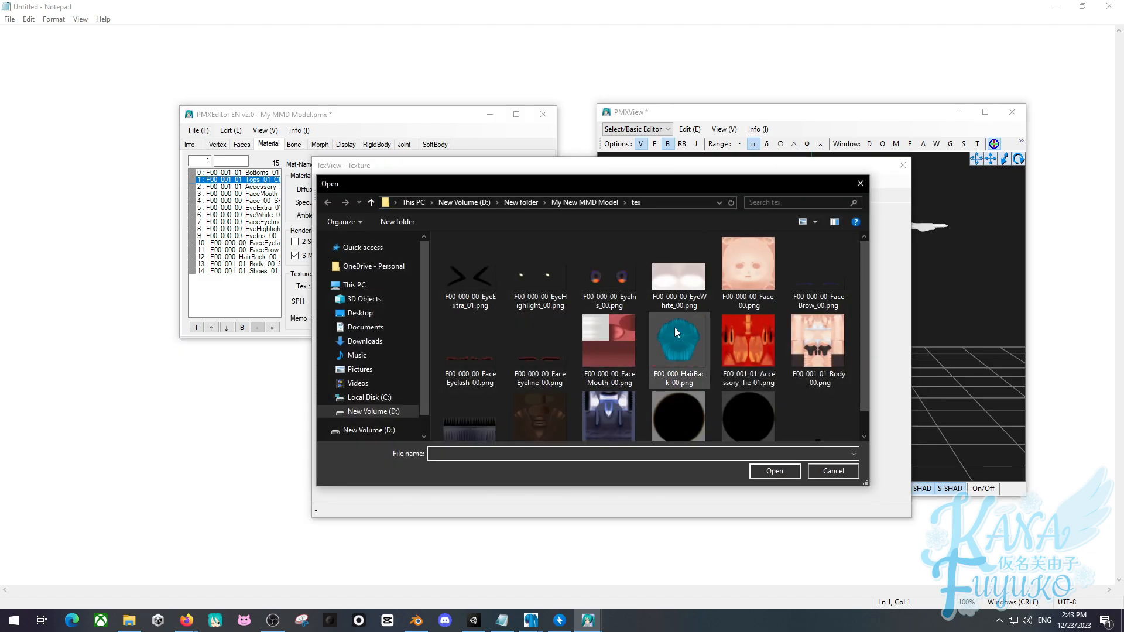
{"action": "left_click", "coordinate": [860, 183]}
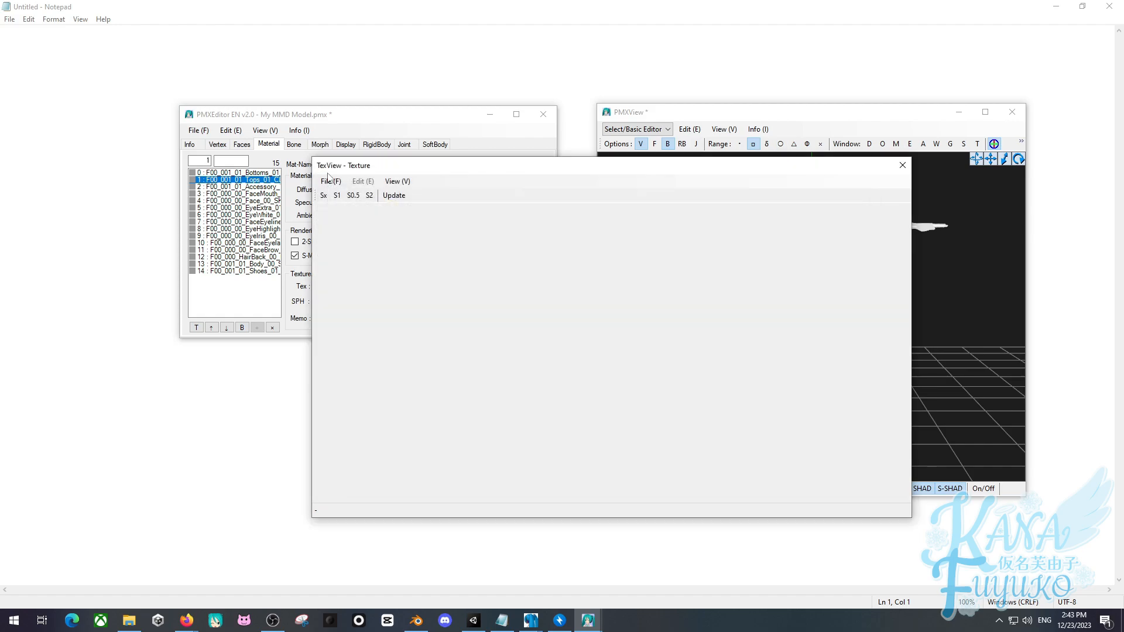
{"action": "left_click", "coordinate": [332, 182]}
{"action": "left_click", "coordinate": [351, 195]}
{"action": "scroll", "coordinate": [605, 361], "scroll_direction": "down", "scroll_amount": 1}
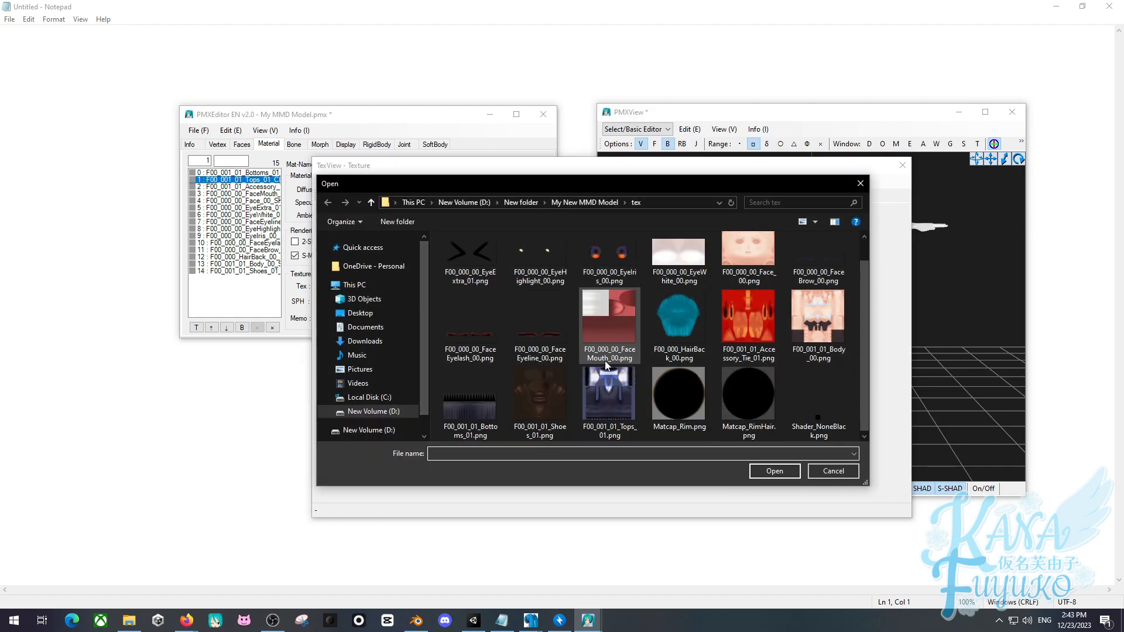
{"action": "double_click", "coordinate": [609, 393]}
Apply the mismatched F00_000_00_FaceMouth_00.png texture to the Tops material.
{"action": "left_click", "coordinate": [330, 182]}
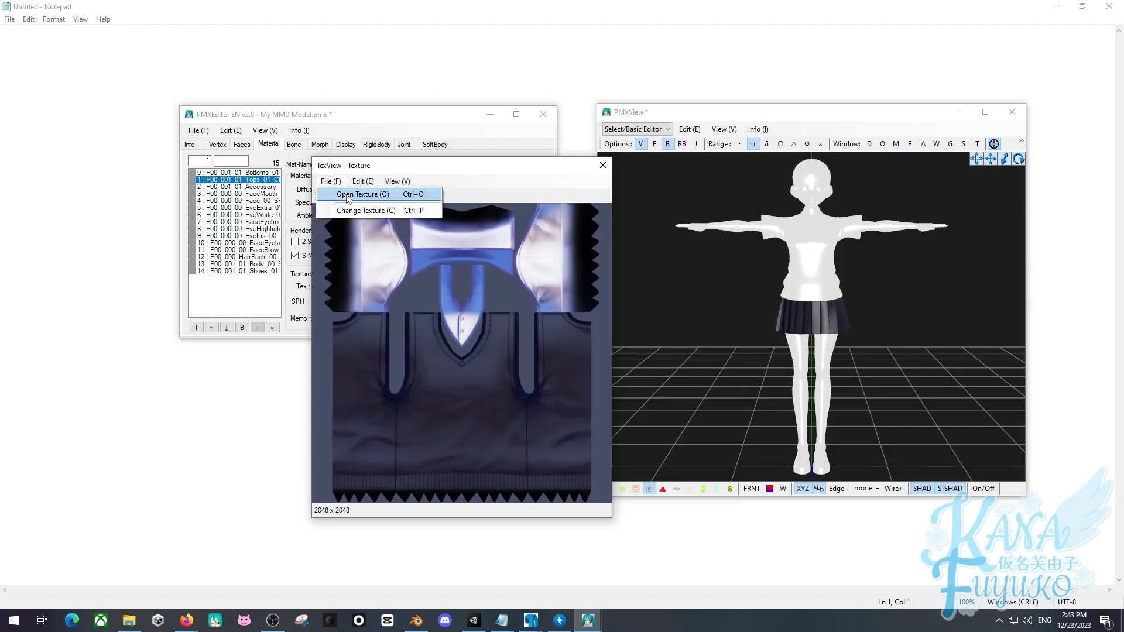
{"action": "left_click", "coordinate": [349, 195]}
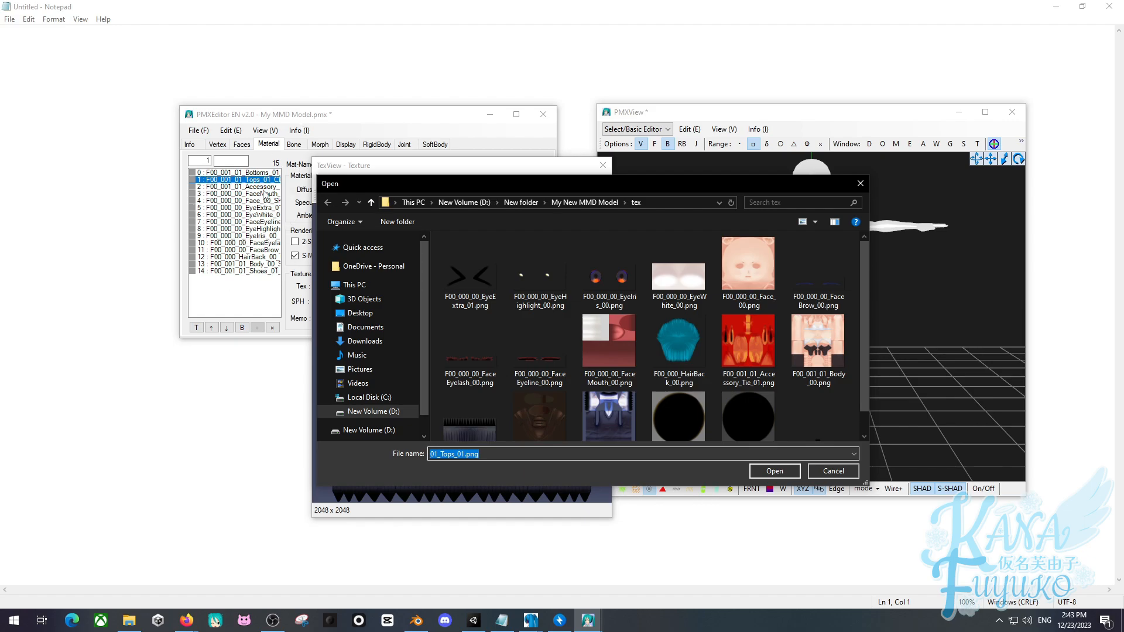
{"action": "double_click", "coordinate": [602, 343]}
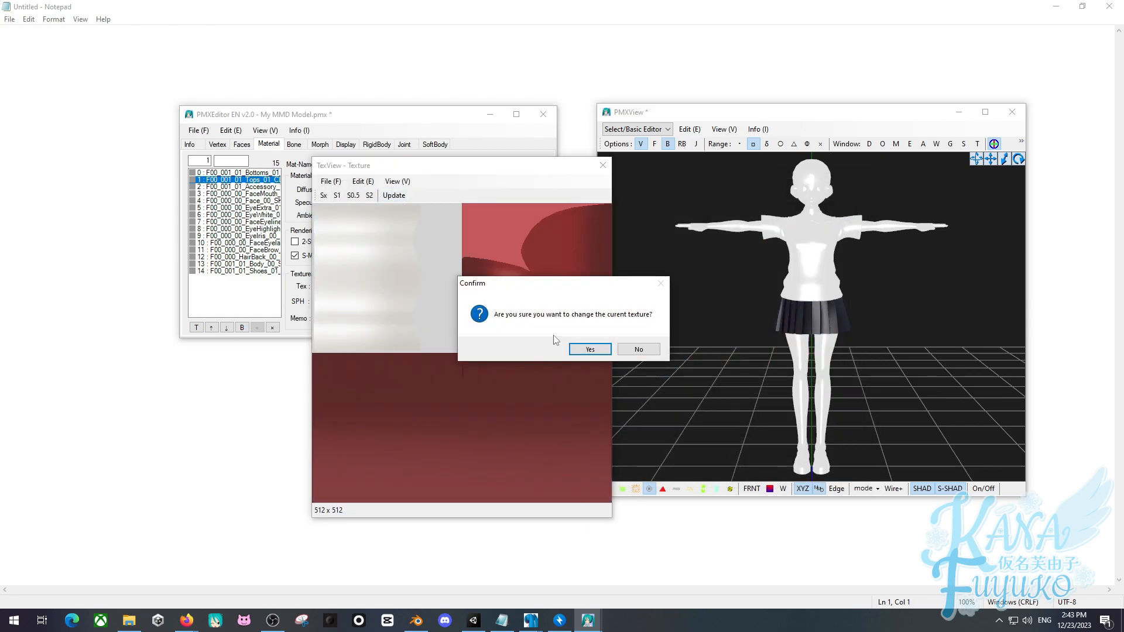
{"action": "left_click", "coordinate": [580, 347]}
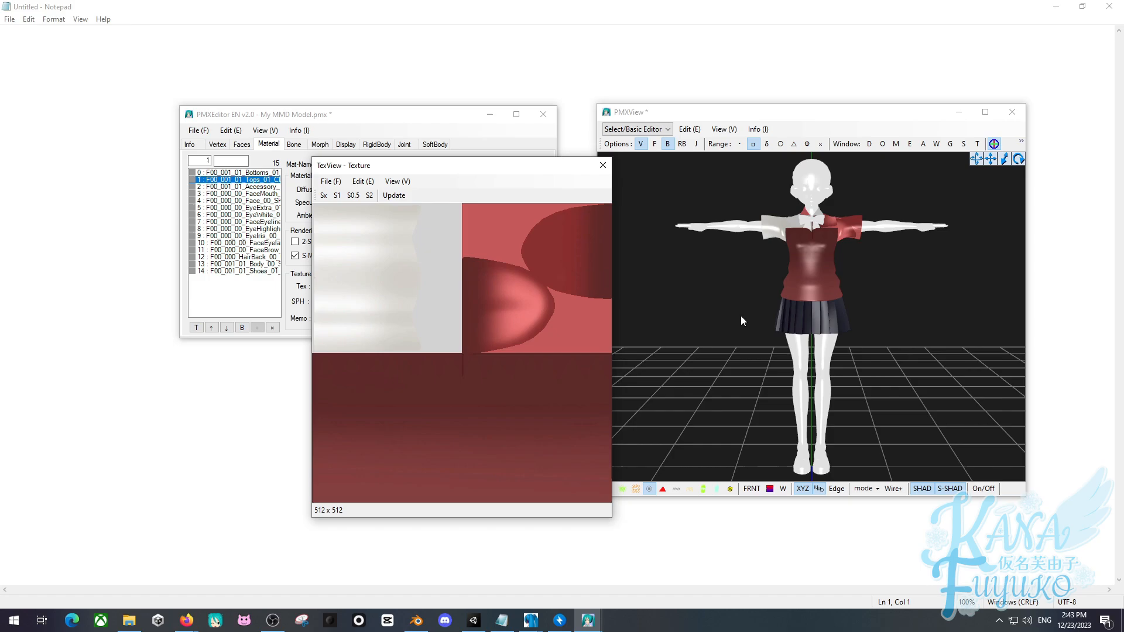
Apply F00_001_01_Tops_01.png as the texture of the Tops material.
{"action": "left_click", "coordinate": [330, 182]}
{"action": "left_click", "coordinate": [346, 197]}
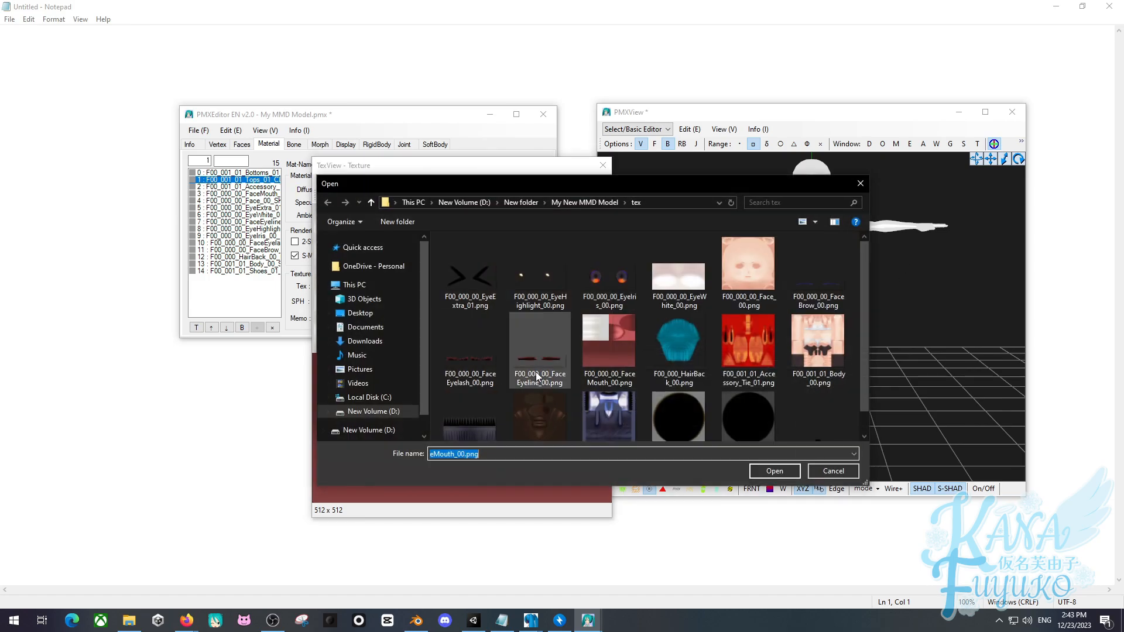
{"action": "double_click", "coordinate": [607, 405]}
{"action": "left_click", "coordinate": [587, 350]}
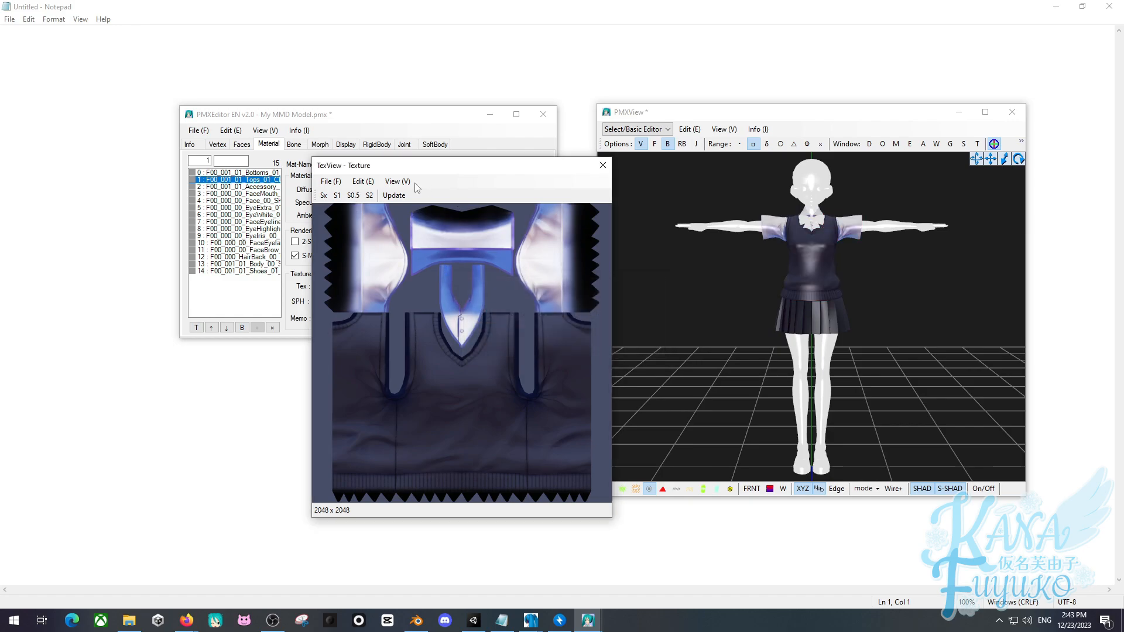
Apply F00_001_01_Accessory_Tie_01.png as the texture of the Accessory material.
{"action": "left_click", "coordinate": [252, 187]}
{"action": "left_click", "coordinate": [333, 182]}
{"action": "left_click", "coordinate": [362, 194]}
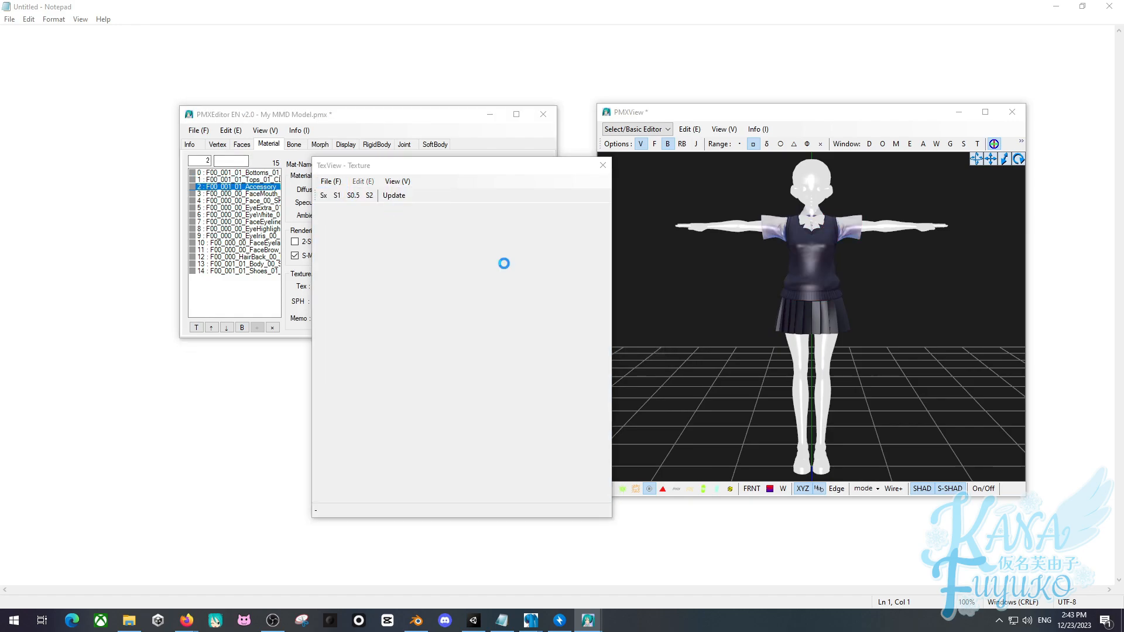
{"action": "scroll", "coordinate": [620, 361], "scroll_direction": "down", "scroll_amount": 1}
{"action": "double_click", "coordinate": [735, 336]}
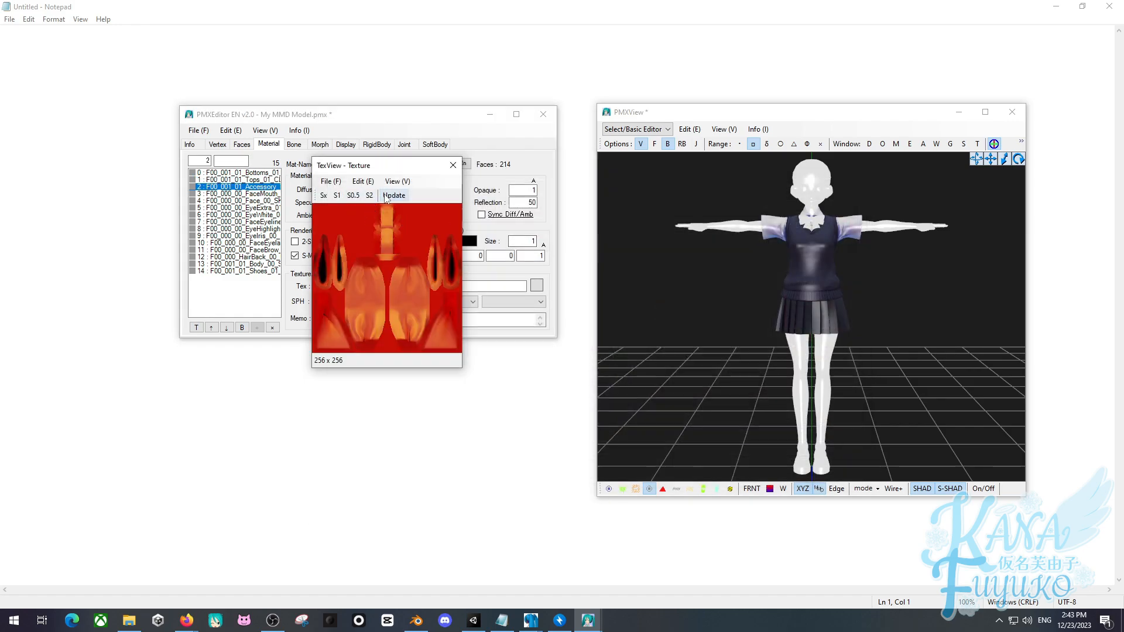
{"action": "left_click", "coordinate": [587, 350]}
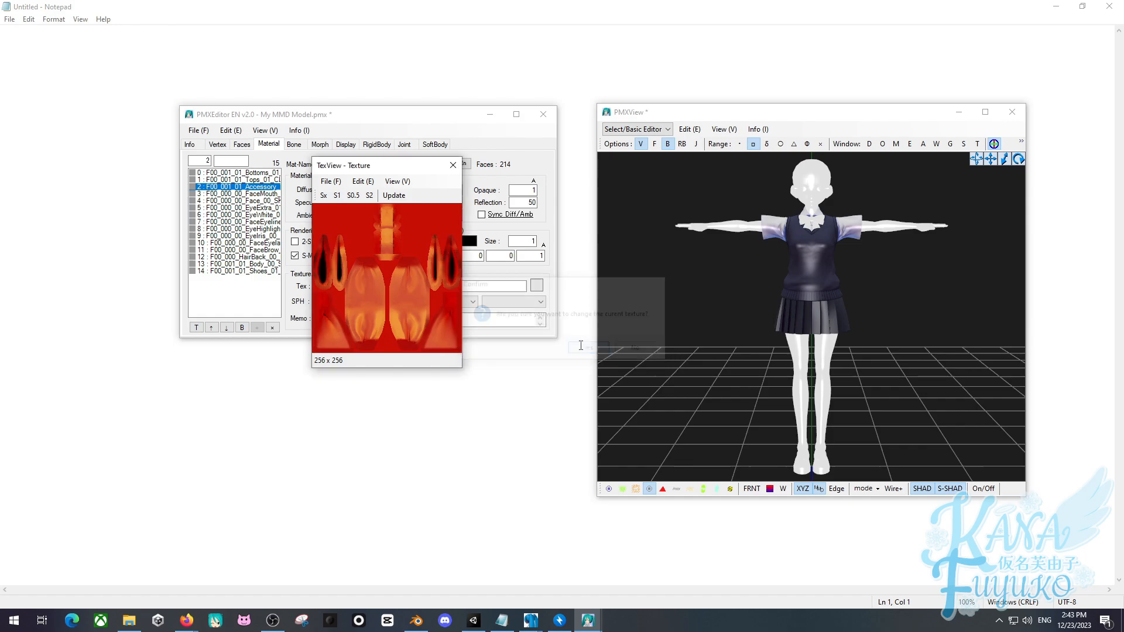
Apply F00_000_00_FaceMouth_00.png as the texture of the FaceMouth material.
{"action": "left_click", "coordinate": [234, 194]}
{"action": "left_click", "coordinate": [330, 182]}
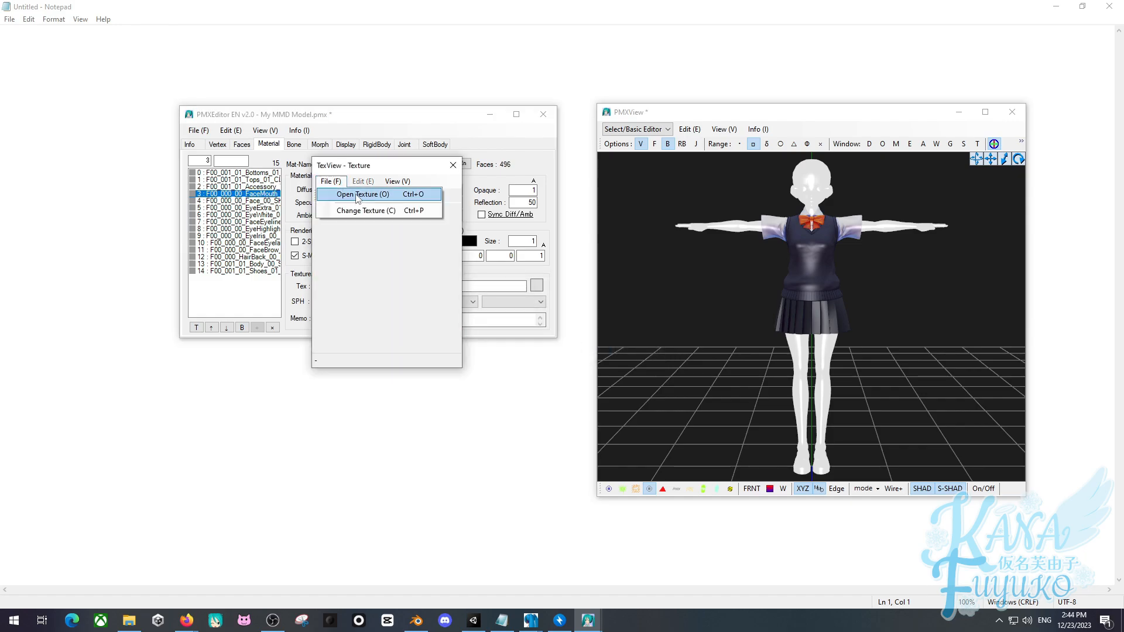
{"action": "left_click", "coordinate": [356, 196]}
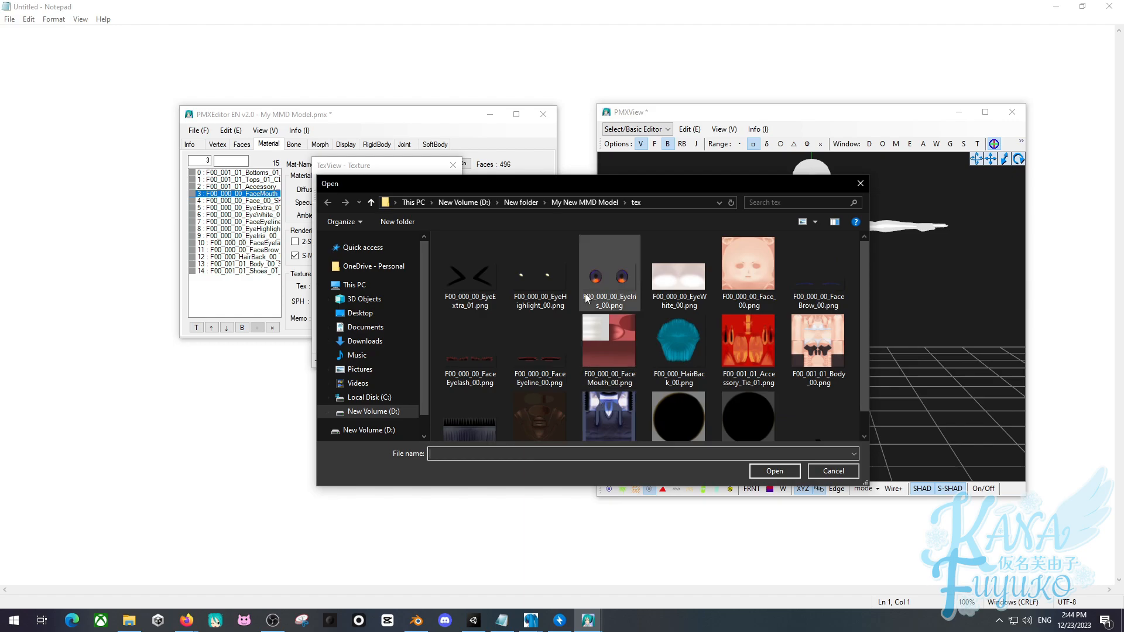
{"action": "double_click", "coordinate": [606, 340]}
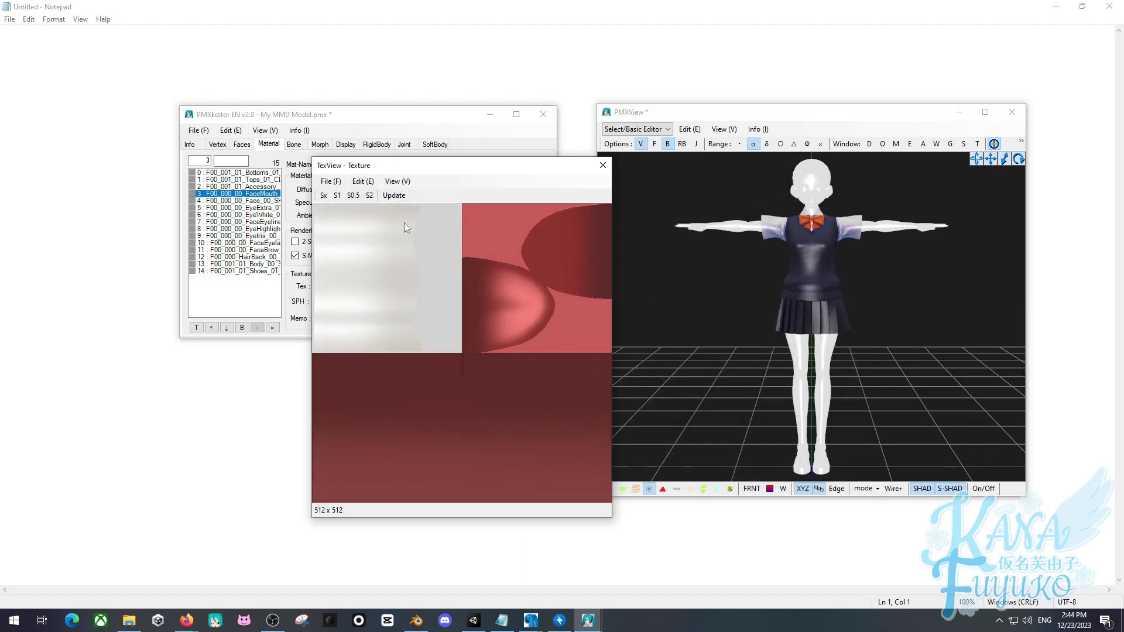
{"action": "left_click", "coordinate": [391, 197]}
{"action": "left_click", "coordinate": [584, 349]}
Apply F00_000_00_Face_00.png as the texture of the F00_000_00_Face_00_SKIN material.
{"action": "left_click", "coordinate": [244, 201]}
{"action": "left_click", "coordinate": [326, 181]}
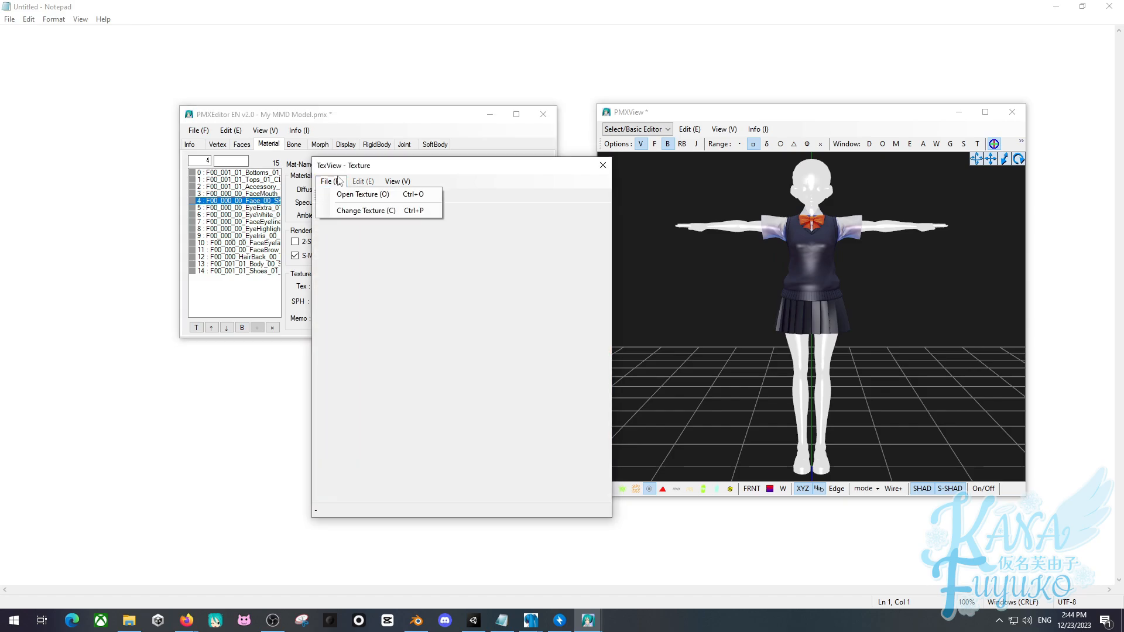
{"action": "left_click_drag", "start_coordinate": [475, 156], "coordinate": [546, 219]}
{"action": "left_click", "coordinate": [416, 234]}
{"action": "left_click", "coordinate": [448, 247]}
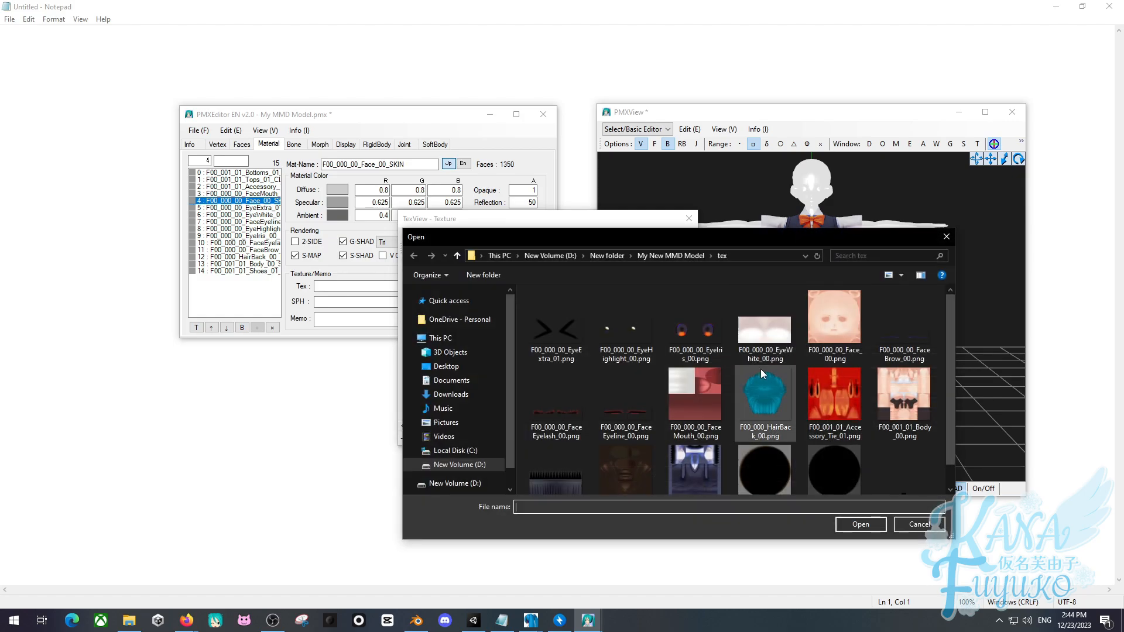
{"action": "double_click", "coordinate": [814, 338]}
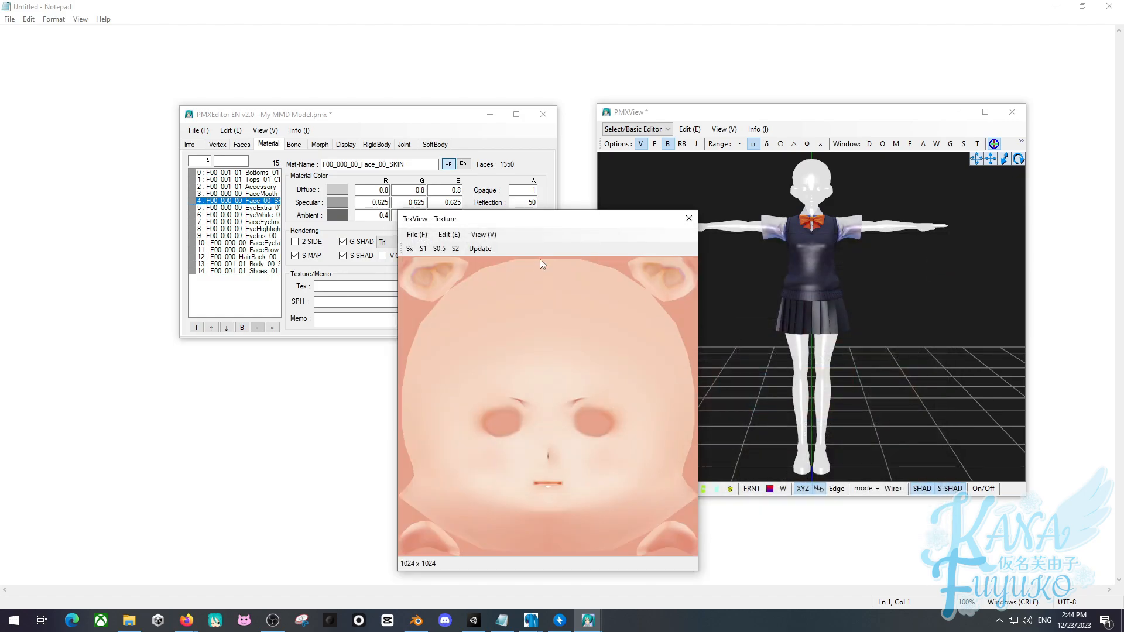
{"action": "left_click", "coordinate": [483, 234]}
{"action": "left_click", "coordinate": [497, 247]}
{"action": "left_click", "coordinate": [480, 249]}
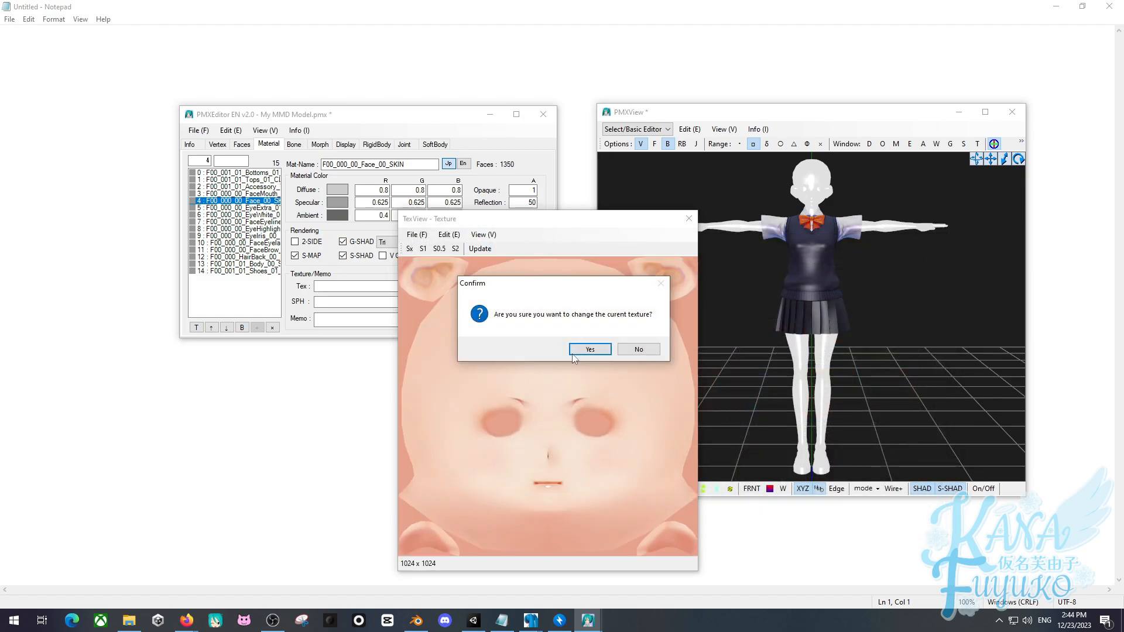
{"action": "left_click", "coordinate": [577, 345]}
Set the diffuse colour of the F00_001_01_Shoes_01_CLOTH material to pure red.
{"action": "left_click_drag", "start_coordinate": [574, 218], "coordinate": [520, 368]}
{"action": "left_click", "coordinate": [243, 208], "text": "ctrl"}
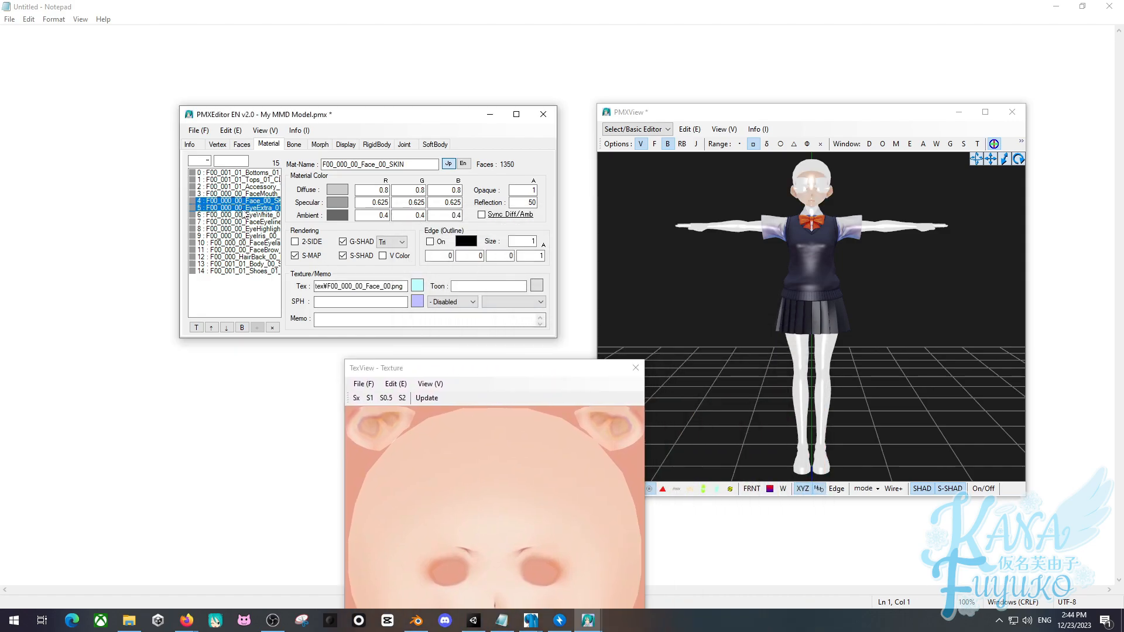
{"action": "left_click", "coordinate": [254, 272]}
{"action": "scroll", "coordinate": [908, 387], "scroll_direction": "up", "scroll_amount": 1}
{"action": "middle_click_drag", "start_coordinate": [908, 389], "coordinate": [898, 346]}
{"action": "right_click_drag", "start_coordinate": [898, 346], "coordinate": [871, 302]}
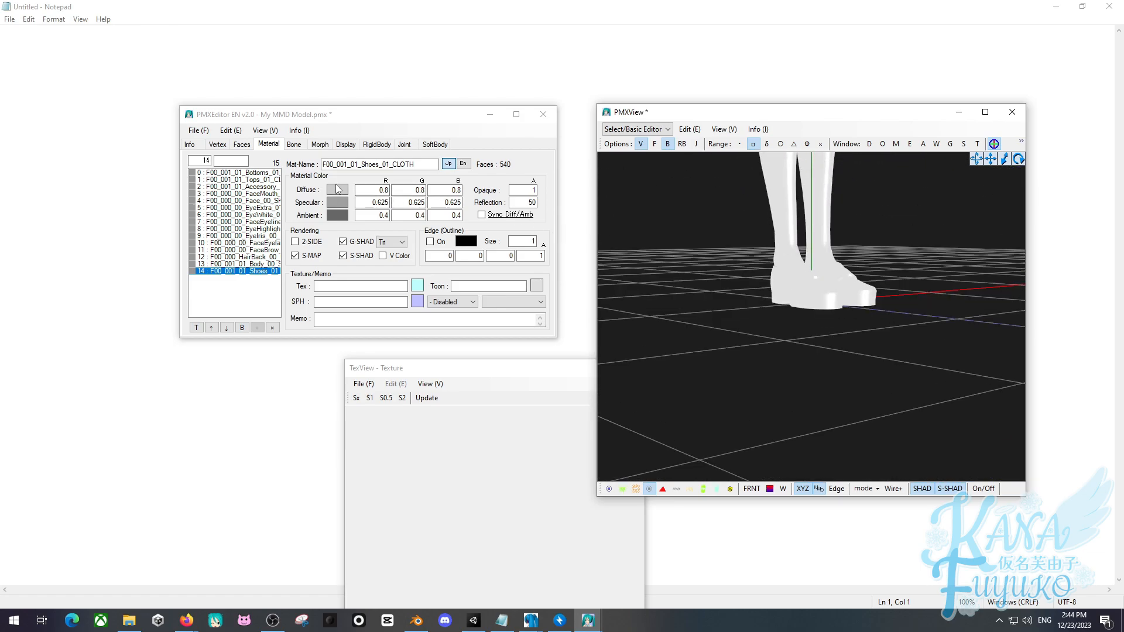
{"action": "left_click", "coordinate": [337, 189]}
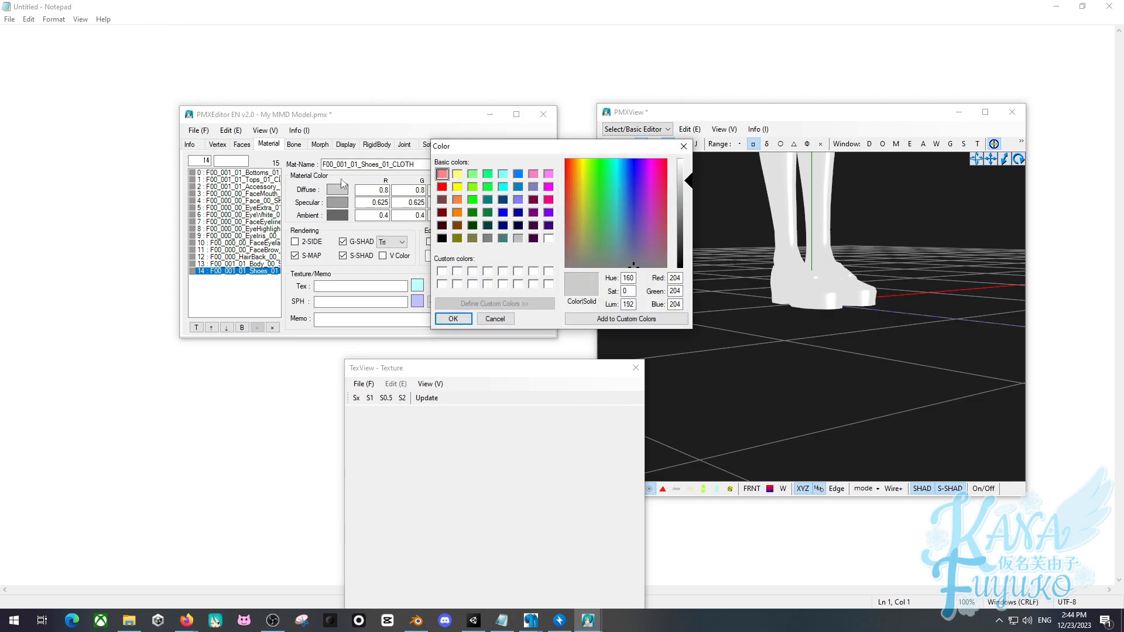
{"action": "left_click", "coordinate": [442, 187]}
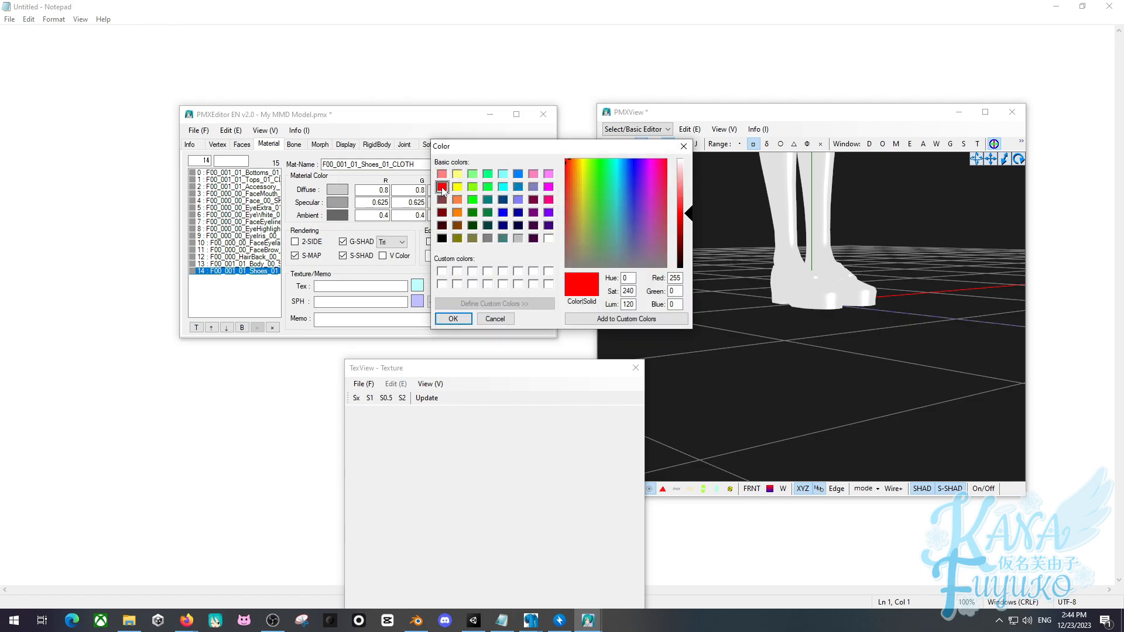
{"action": "left_click", "coordinate": [453, 318]}
Set the ambient colour of the shoes material to pure red as well.
{"action": "left_click", "coordinate": [344, 217]}
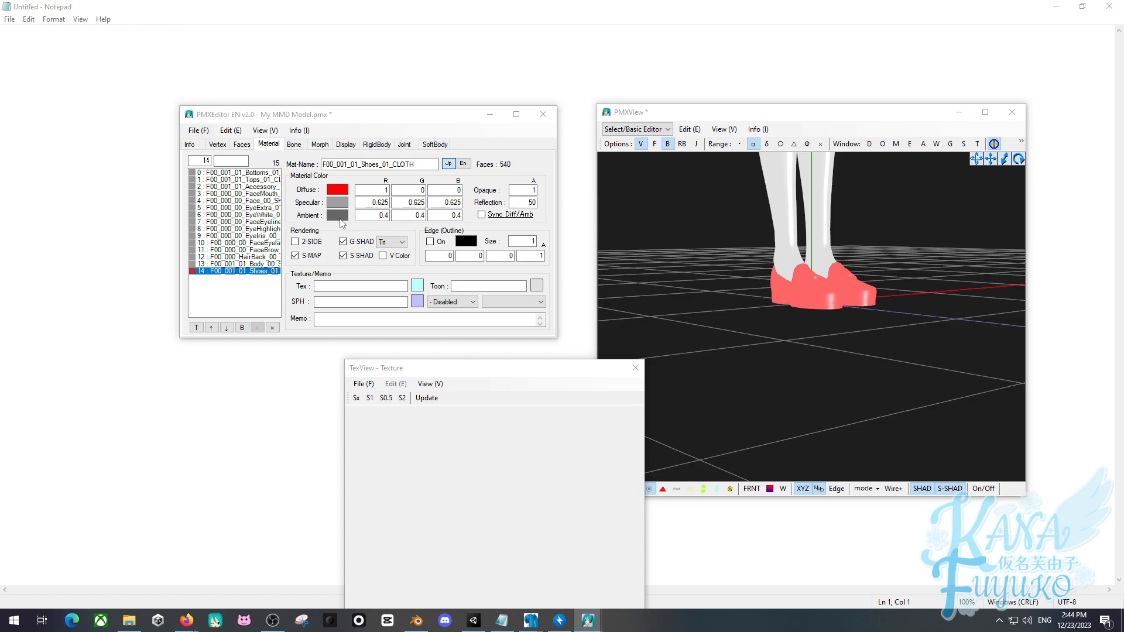
{"action": "left_click", "coordinate": [441, 186]}
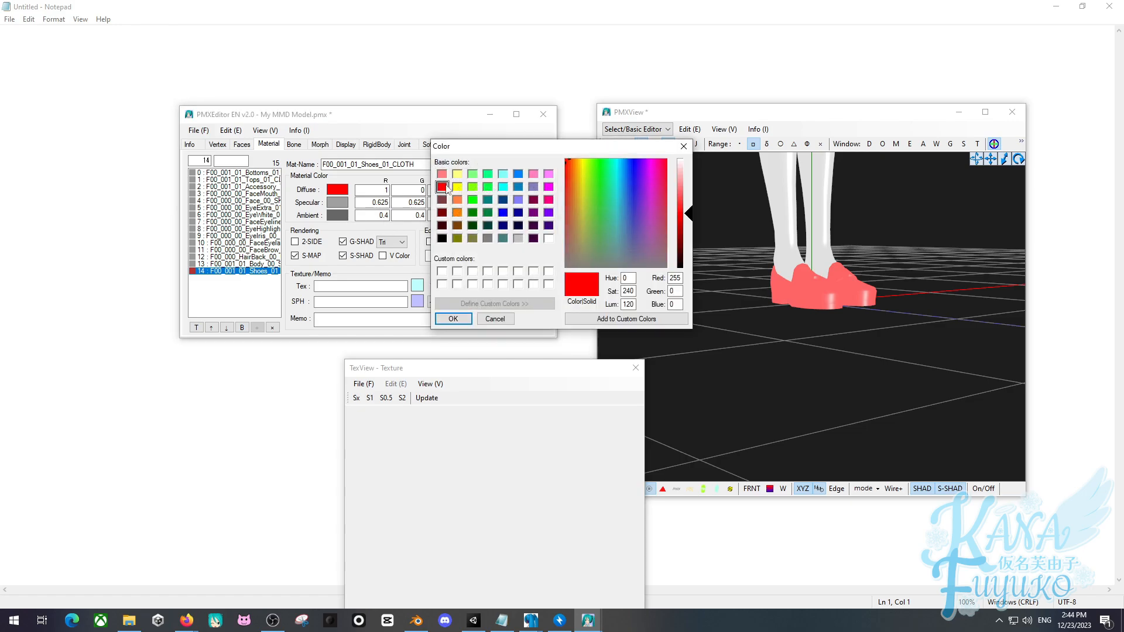
{"action": "left_click", "coordinate": [453, 318]}
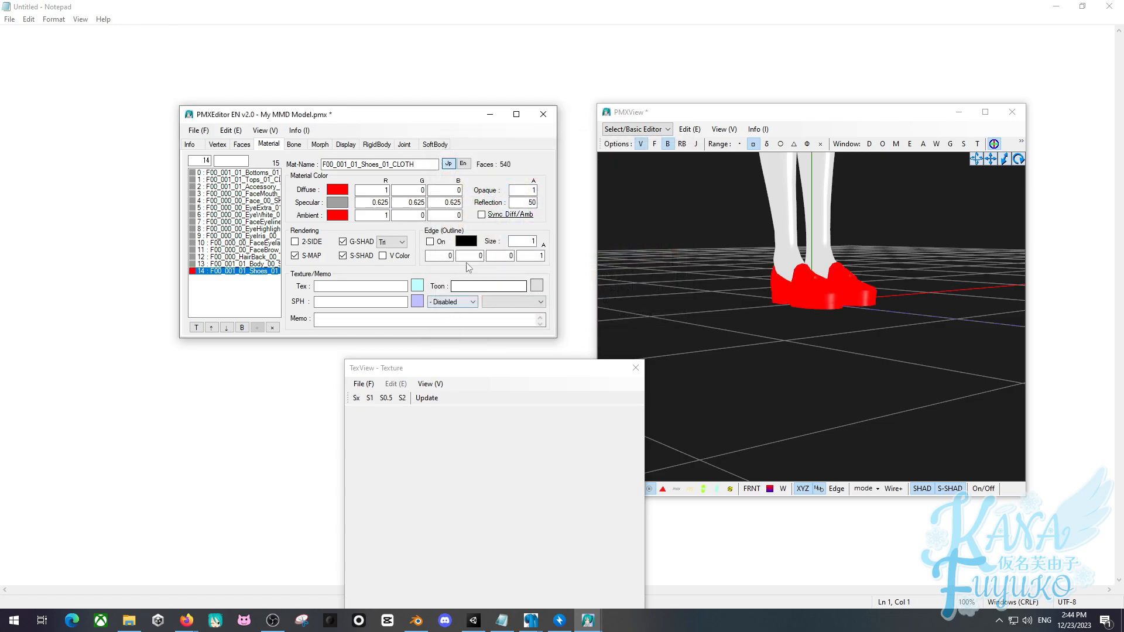
Set the ambient colour of the F00_001_01_Shoes_01_CLOTH material to medium grey, RGB 128, 128, 128.
{"action": "left_click", "coordinate": [344, 217]}
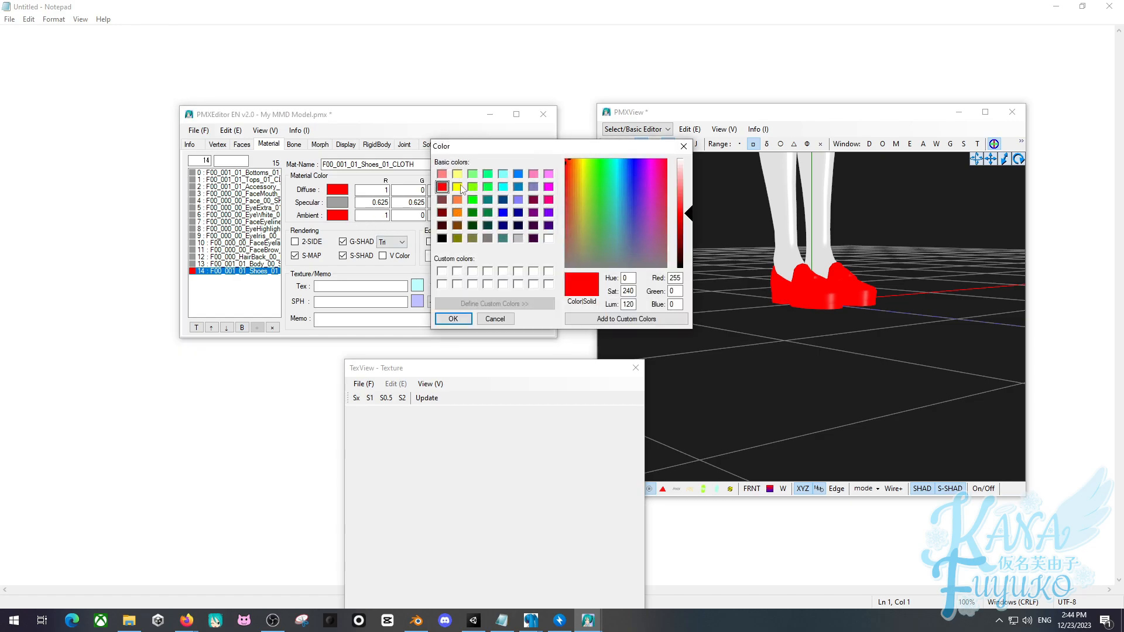
{"action": "left_click", "coordinate": [549, 239]}
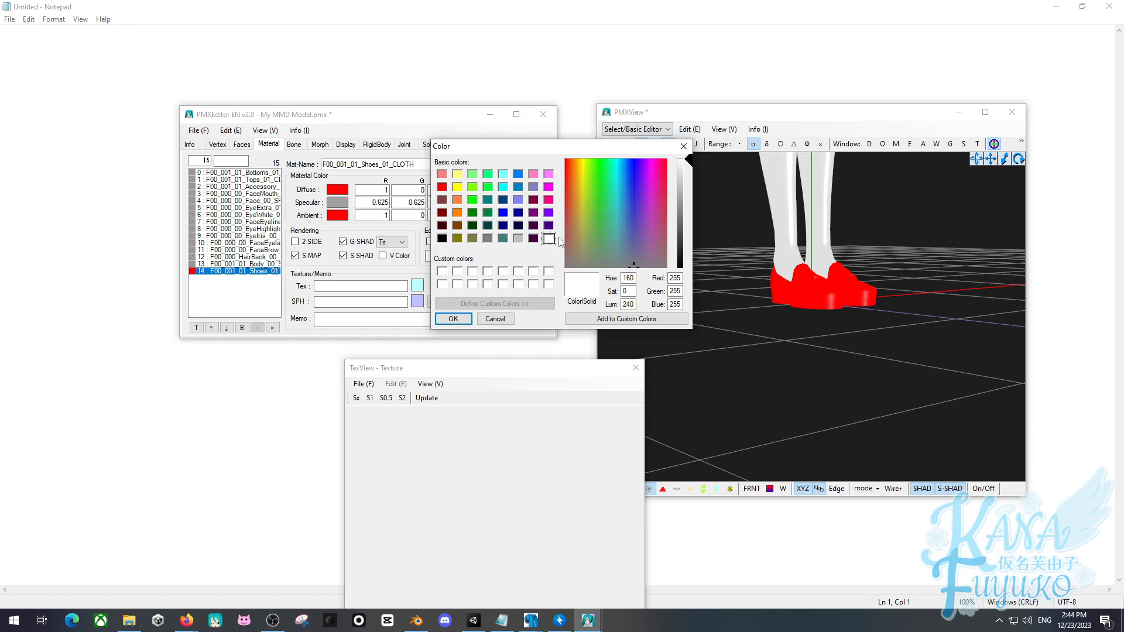
{"action": "left_click_drag", "start_coordinate": [686, 160], "coordinate": [686, 159]}
{"action": "left_click", "coordinate": [488, 239]}
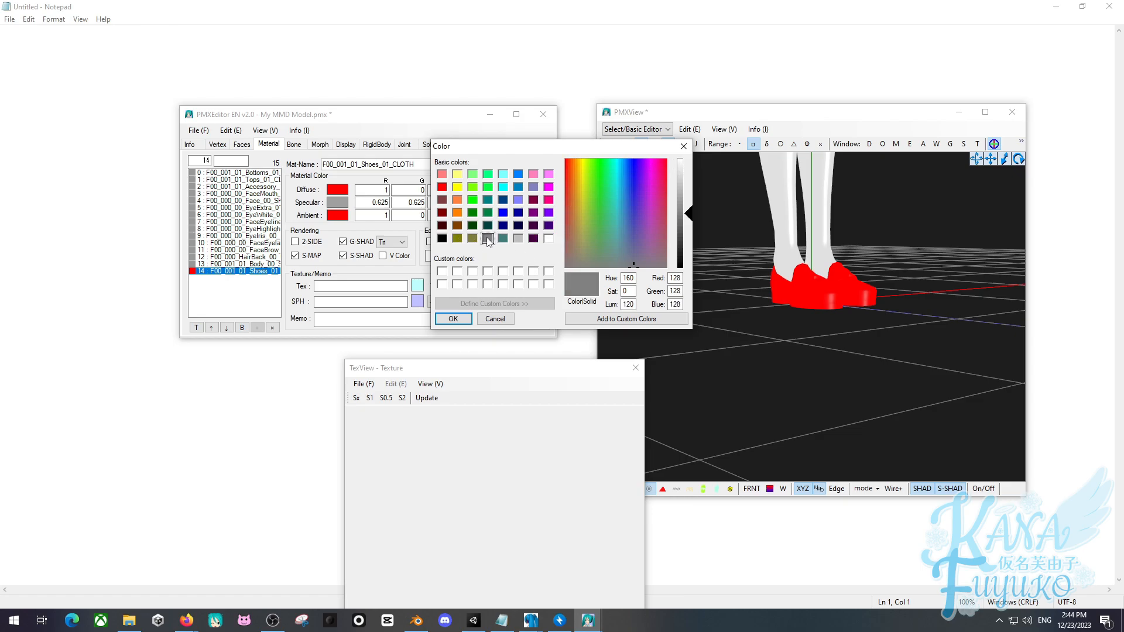
{"action": "left_click", "coordinate": [454, 319]}
{"action": "left_click", "coordinate": [673, 290]}
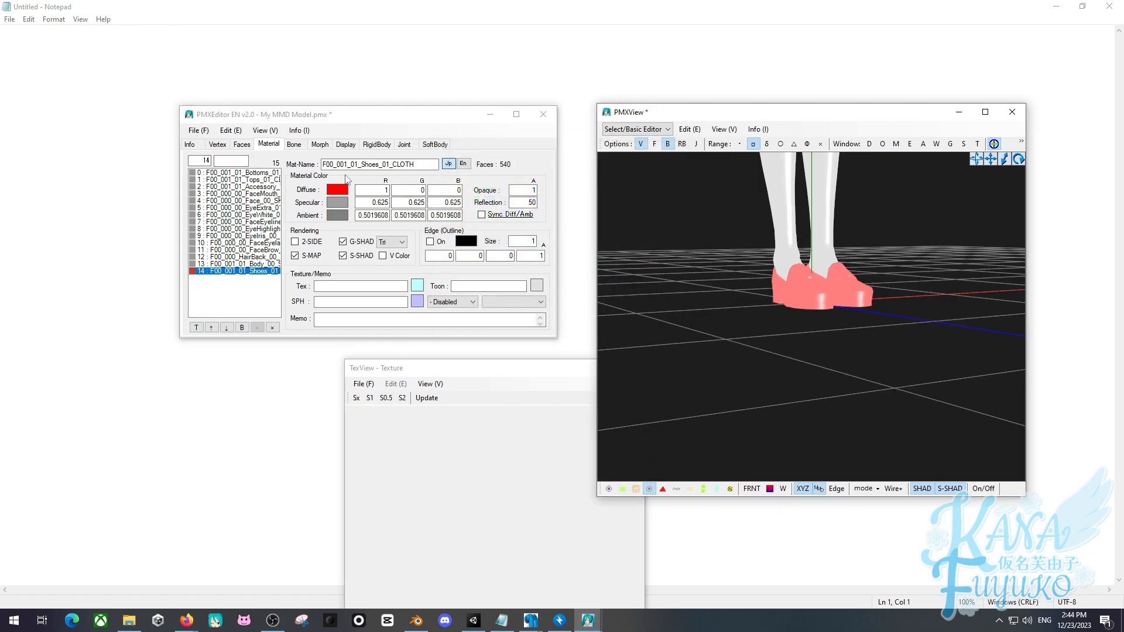
Set the diffuse colour of the shoes material to white.
{"action": "left_click", "coordinate": [338, 189]}
{"action": "left_click", "coordinate": [518, 239]}
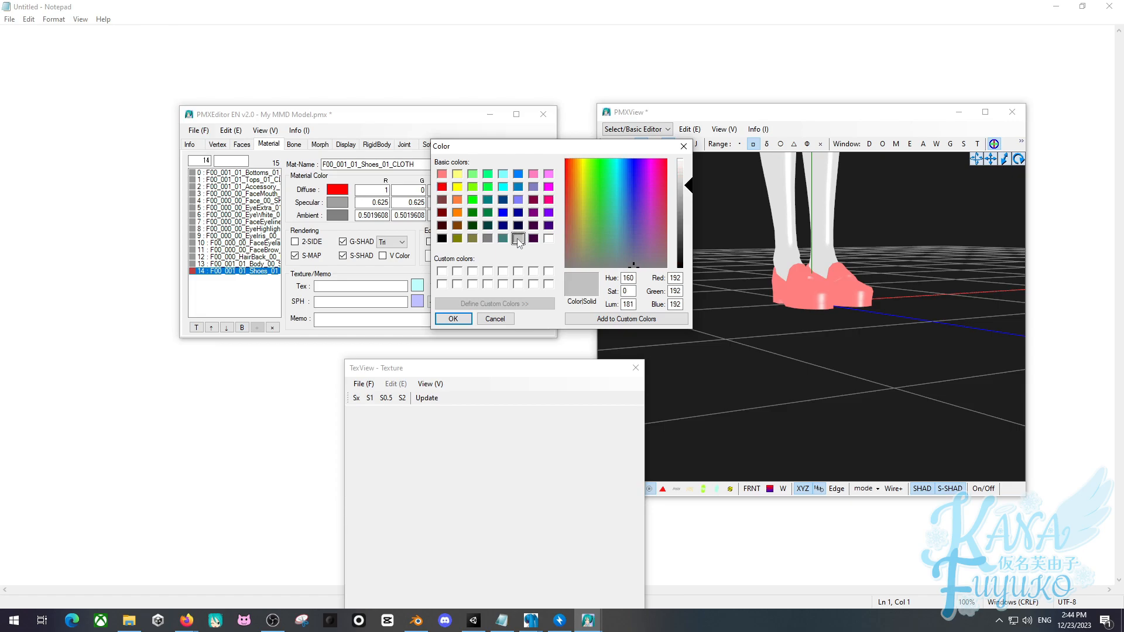
{"action": "left_click", "coordinate": [548, 239]}
{"action": "left_click", "coordinate": [453, 318]}
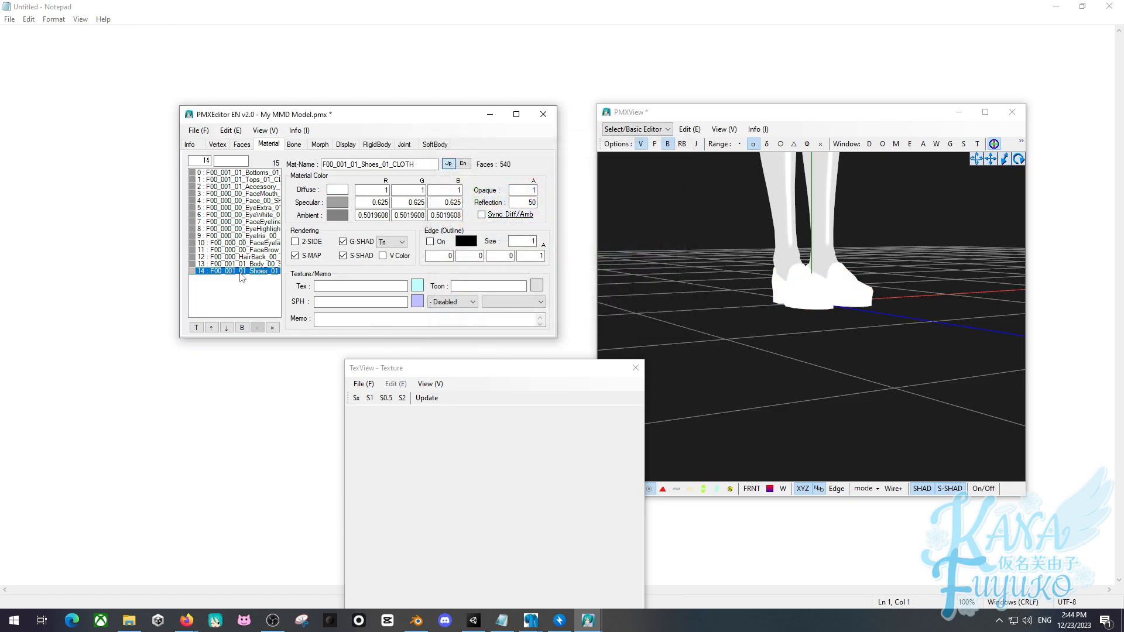
Set the diffuse colour of all the materials, 0 to 14, to white at once.
{"action": "left_click_drag", "start_coordinate": [241, 272], "coordinate": [273, 136]}
{"action": "left_click", "coordinate": [331, 189]}
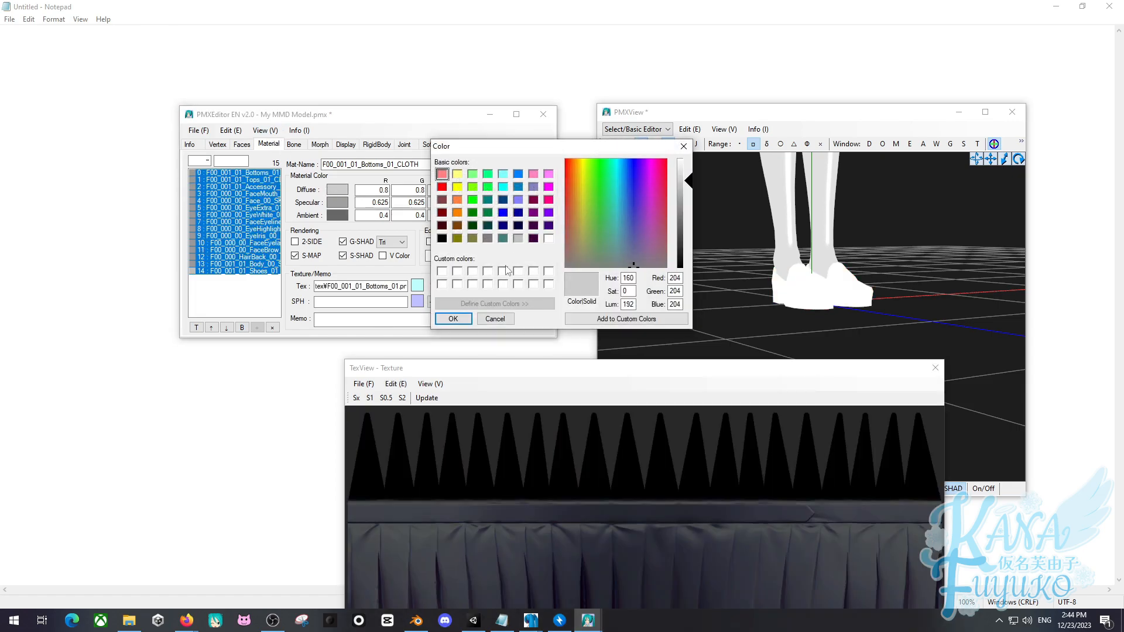
{"action": "left_click", "coordinate": [549, 239]}
{"action": "left_click", "coordinate": [453, 319]}
Apply F00_001_01_Shoes_01.png from the tex folder as the texture of the F00_001_01_Shoes_01_CLOTH material.
{"action": "left_click", "coordinate": [251, 264]}
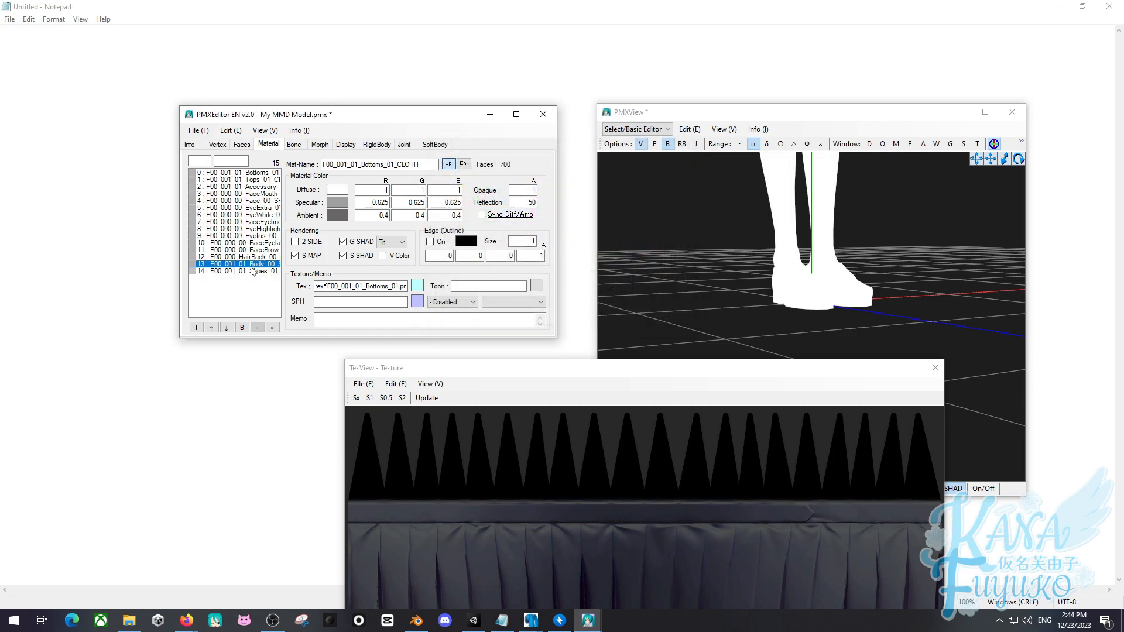
{"action": "left_click", "coordinate": [251, 274]}
{"action": "mouse_move", "coordinate": [752, 306]}
{"action": "middle_mouse_down"}
{"action": "mouse_move", "coordinate": [732, 327]}
{"action": "mouse_move", "coordinate": [738, 302]}
{"action": "middle_mouse_up"}
{"action": "scroll", "coordinate": [725, 340], "scroll_direction": "down", "scroll_amount": 3}
{"action": "middle_click_drag", "start_coordinate": [711, 374], "coordinate": [732, 284]}
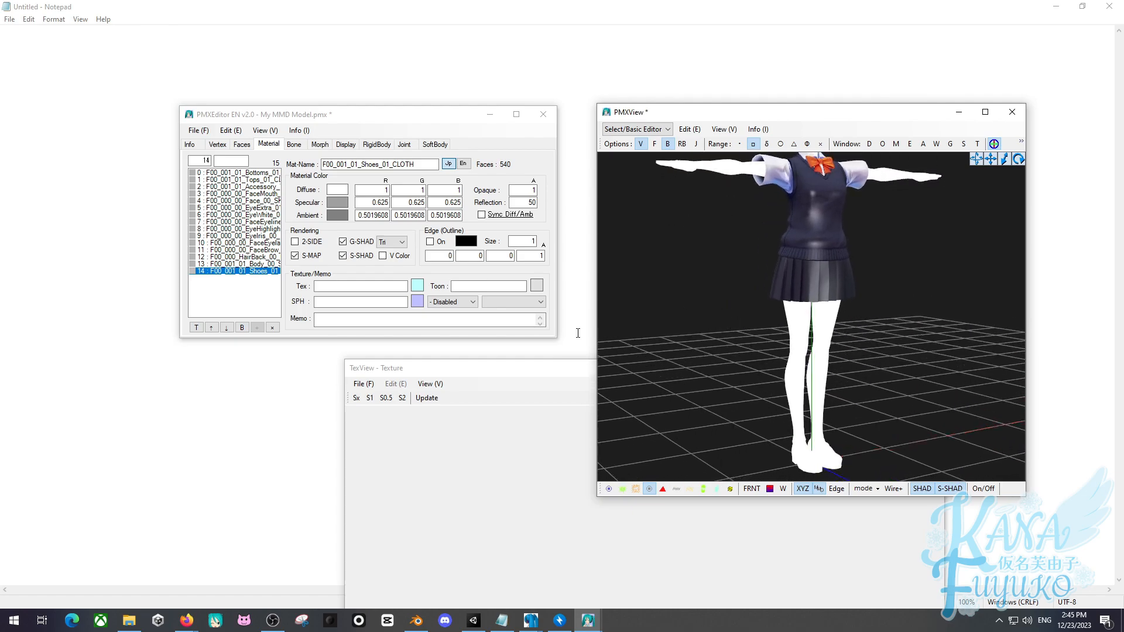
{"action": "left_click_drag", "start_coordinate": [467, 367], "coordinate": [451, 286]}
{"action": "left_click", "coordinate": [338, 302]}
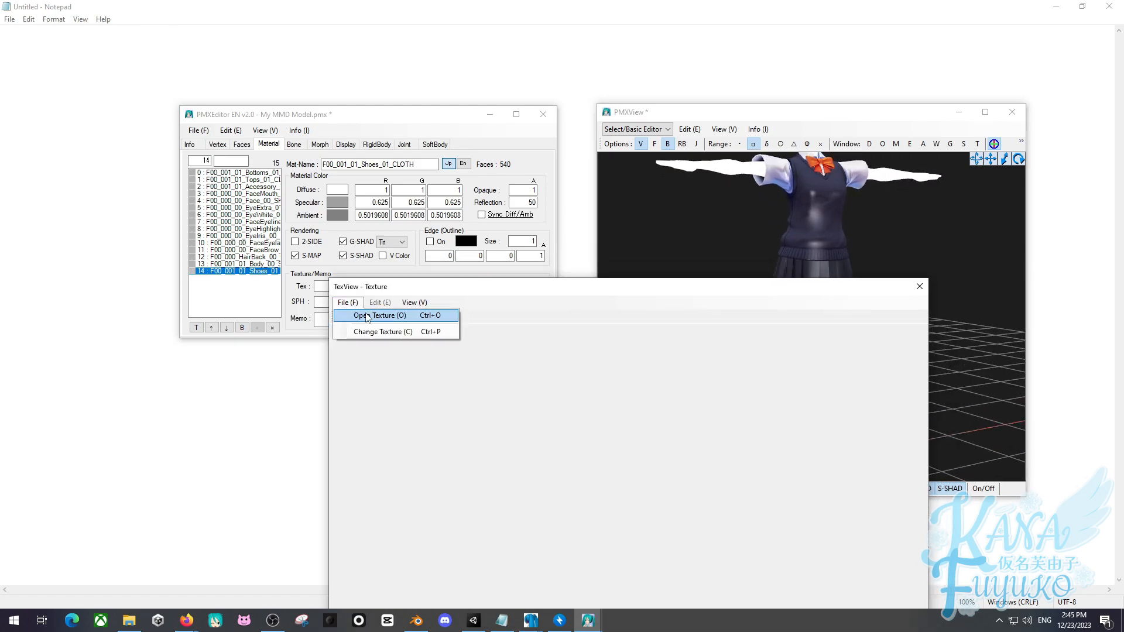
{"action": "left_click", "coordinate": [360, 316]}
{"action": "scroll", "coordinate": [594, 433], "scroll_direction": "down", "scroll_amount": 1}
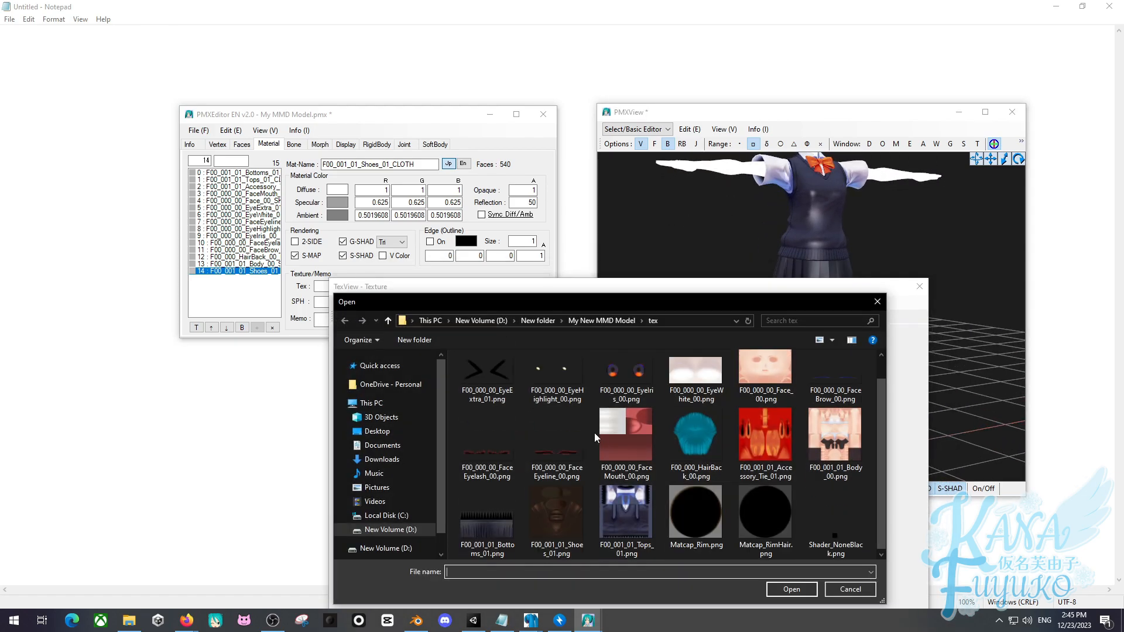
{"action": "double_click", "coordinate": [545, 504]}
{"action": "left_click", "coordinate": [411, 316]}
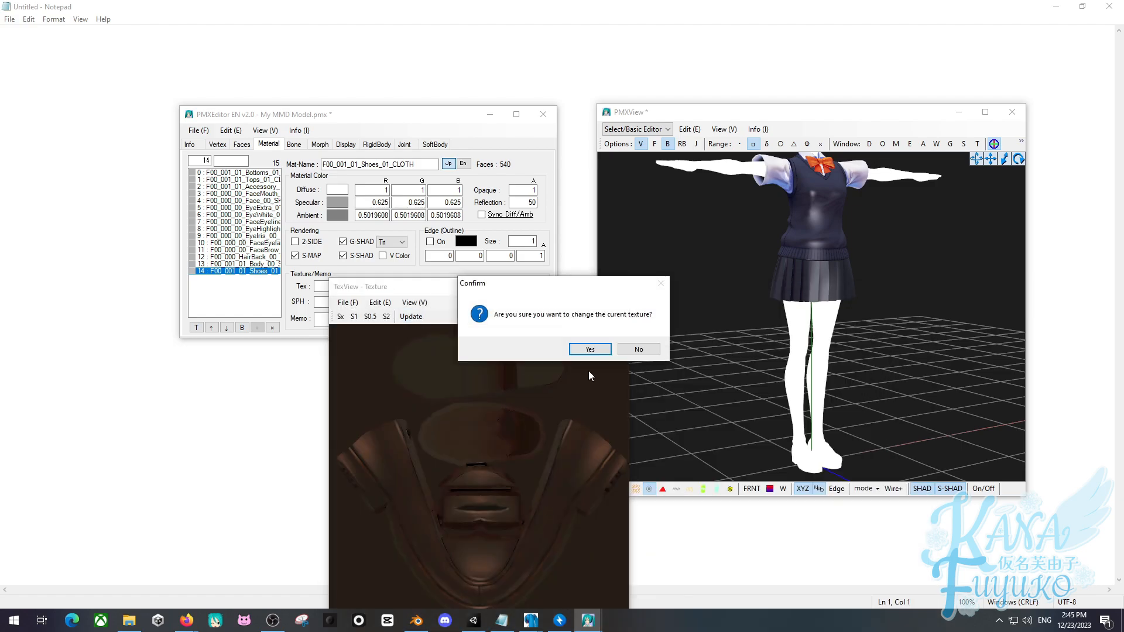
{"action": "left_click", "coordinate": [590, 349]}
Apply F00_001_01_Body_00.png as the texture of the F00_001_01_Body_00_SKIN material.
{"action": "left_click", "coordinate": [265, 264]}
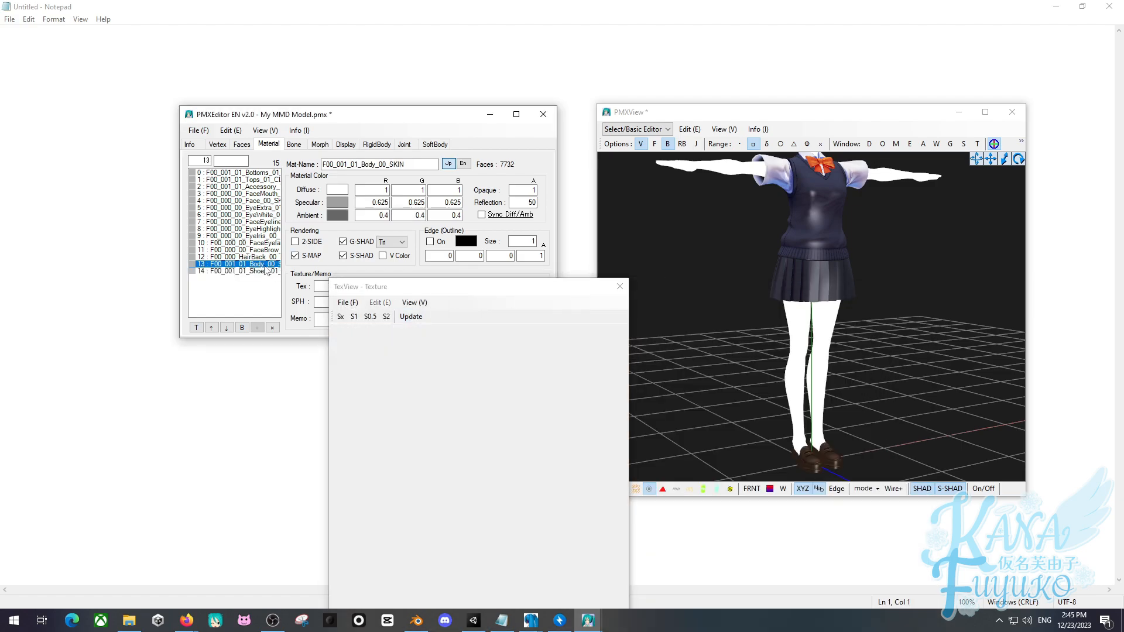
{"action": "left_click", "coordinate": [346, 302]}
{"action": "left_click", "coordinate": [363, 316]}
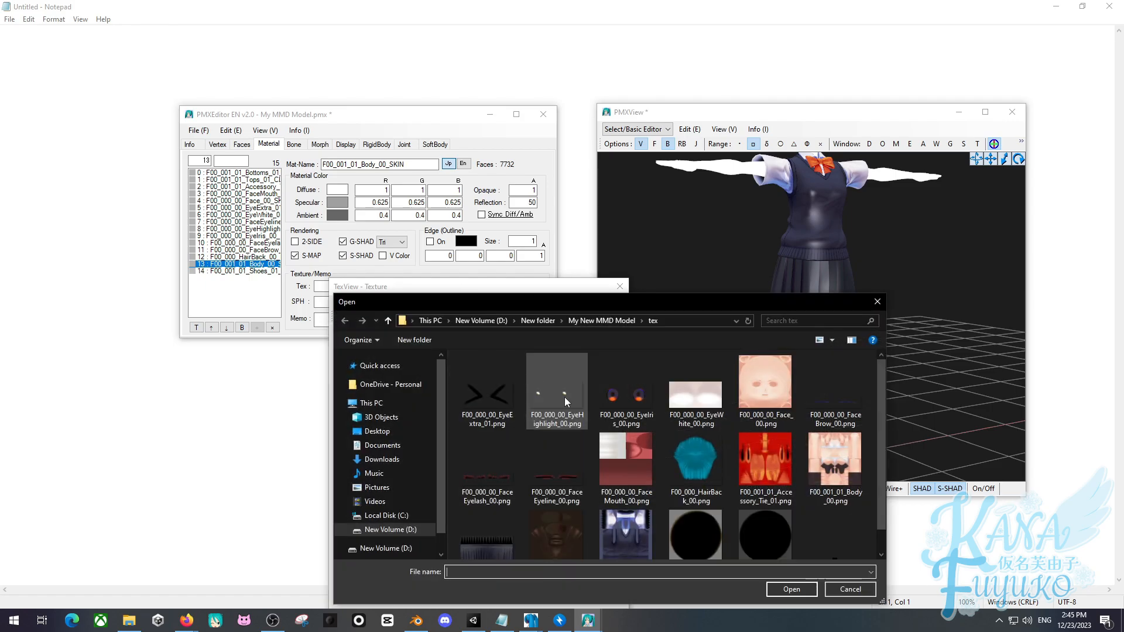
{"action": "double_click", "coordinate": [846, 466]}
{"action": "left_click", "coordinate": [411, 316]}
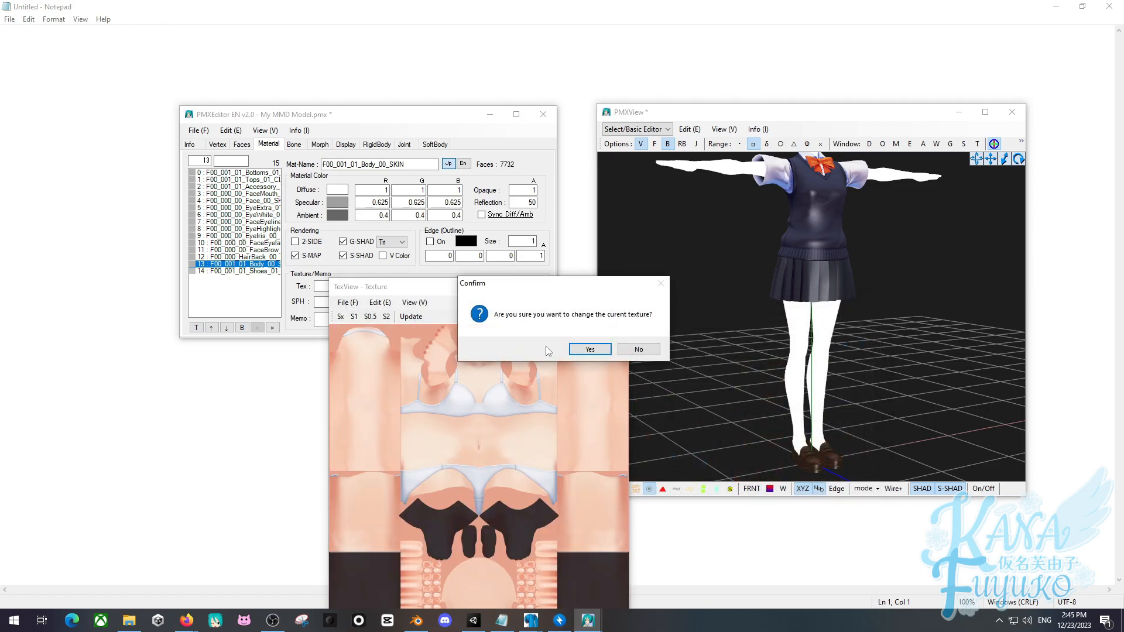
{"action": "left_click", "coordinate": [590, 350]}
Apply F00_000_HairBack_00.png as the texture of the F00_000_HairBack_00_HAIR material.
{"action": "left_click", "coordinate": [240, 257]}
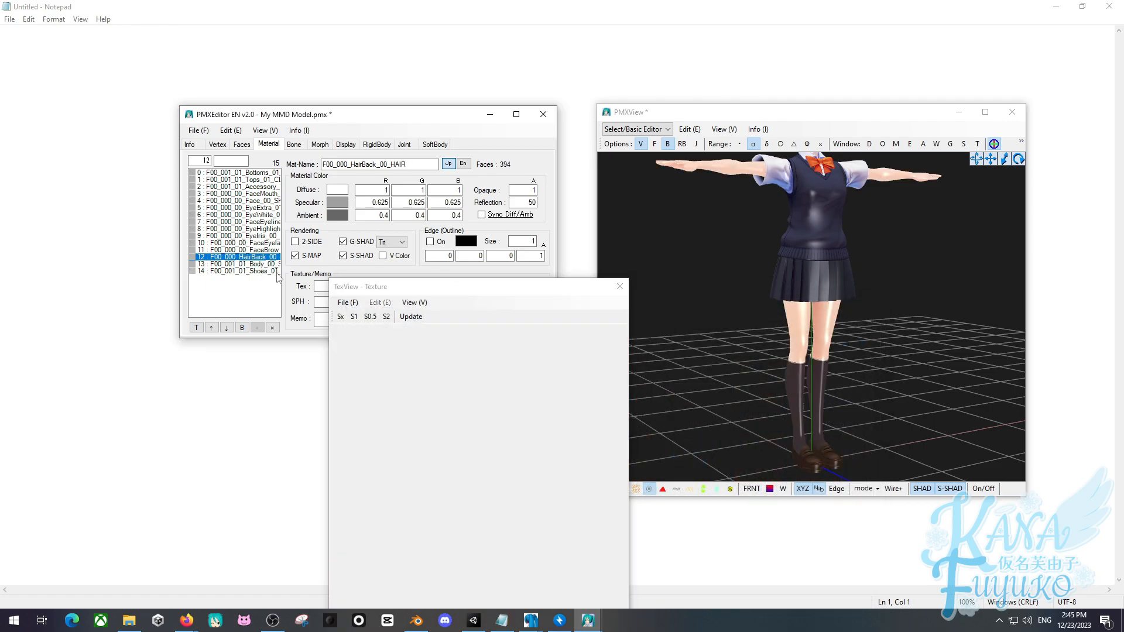
{"action": "left_click", "coordinate": [345, 302]}
{"action": "left_click", "coordinate": [362, 316]}
{"action": "left_click", "coordinate": [713, 455]}
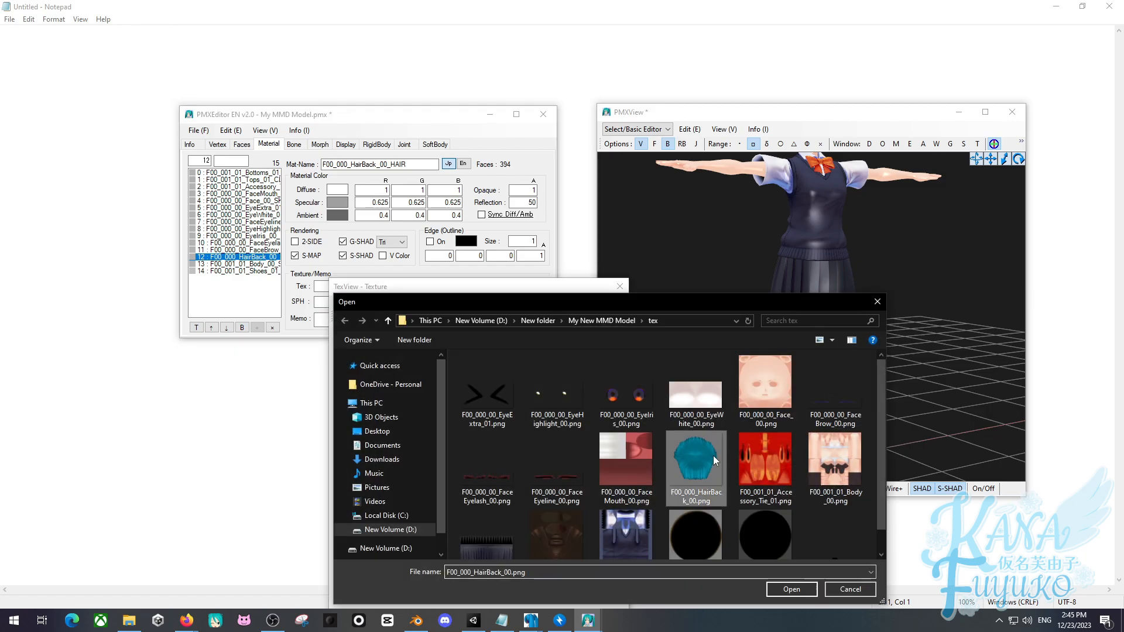
{"action": "double_click", "coordinate": [713, 456]}
{"action": "left_click", "coordinate": [411, 316]}
{"action": "left_click", "coordinate": [583, 349]}
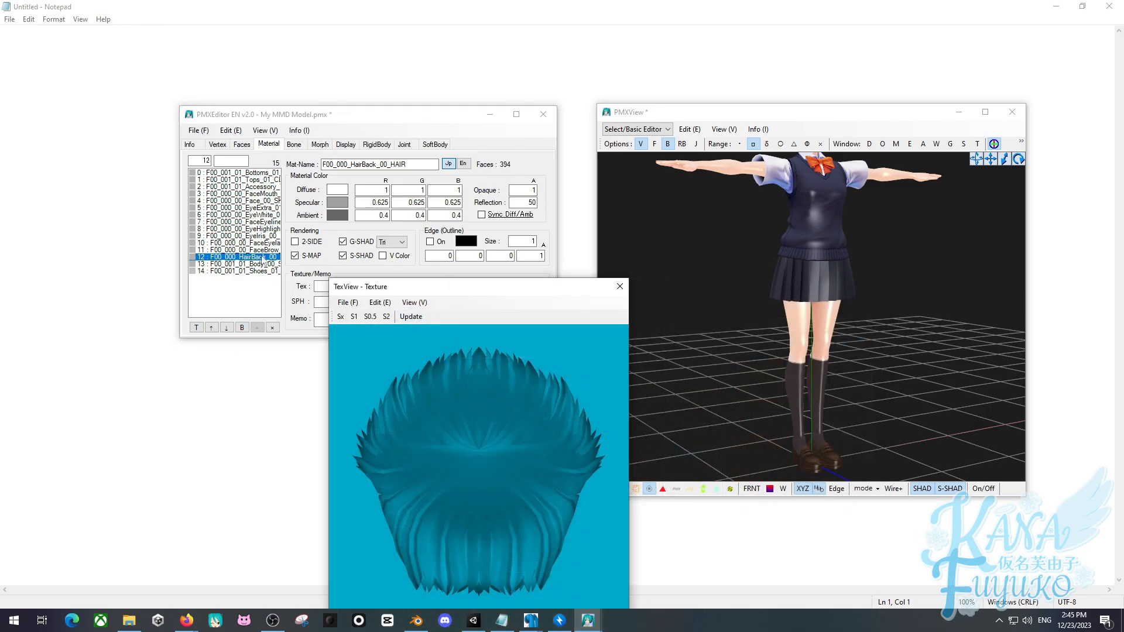
Apply F00_000_00_FaceBrow_00.png as the texture of the F00_000_00_FaceBrow_00_FACE material.
{"action": "left_click", "coordinate": [240, 250]}
{"action": "left_click", "coordinate": [346, 302]}
{"action": "left_click", "coordinate": [363, 314]}
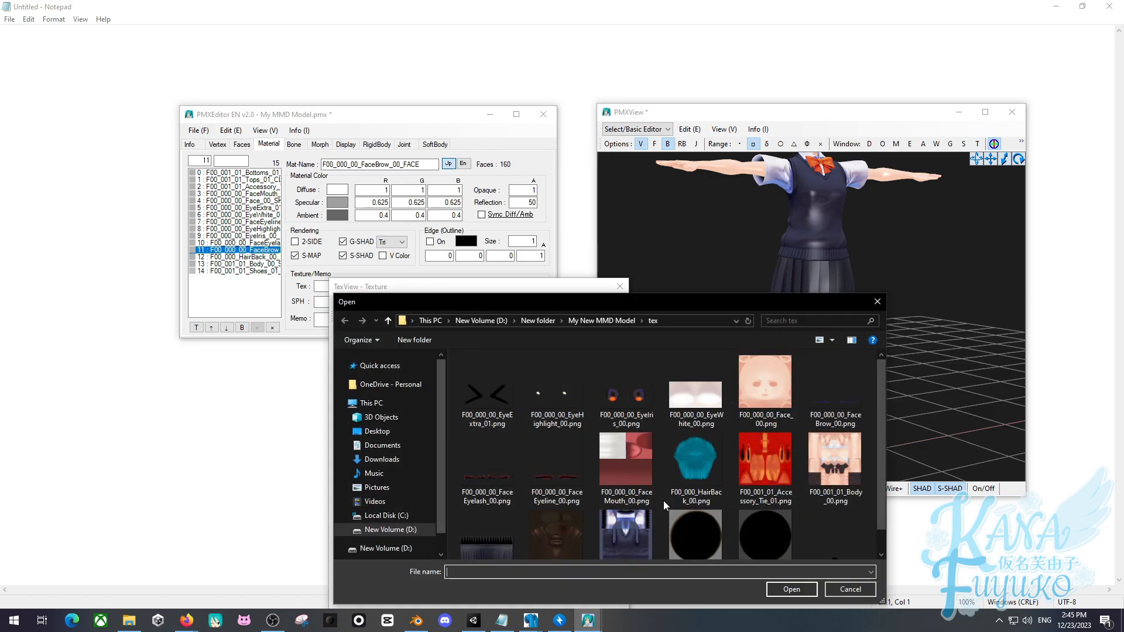
{"action": "scroll", "coordinate": [671, 477], "scroll_direction": "down", "scroll_amount": 1}
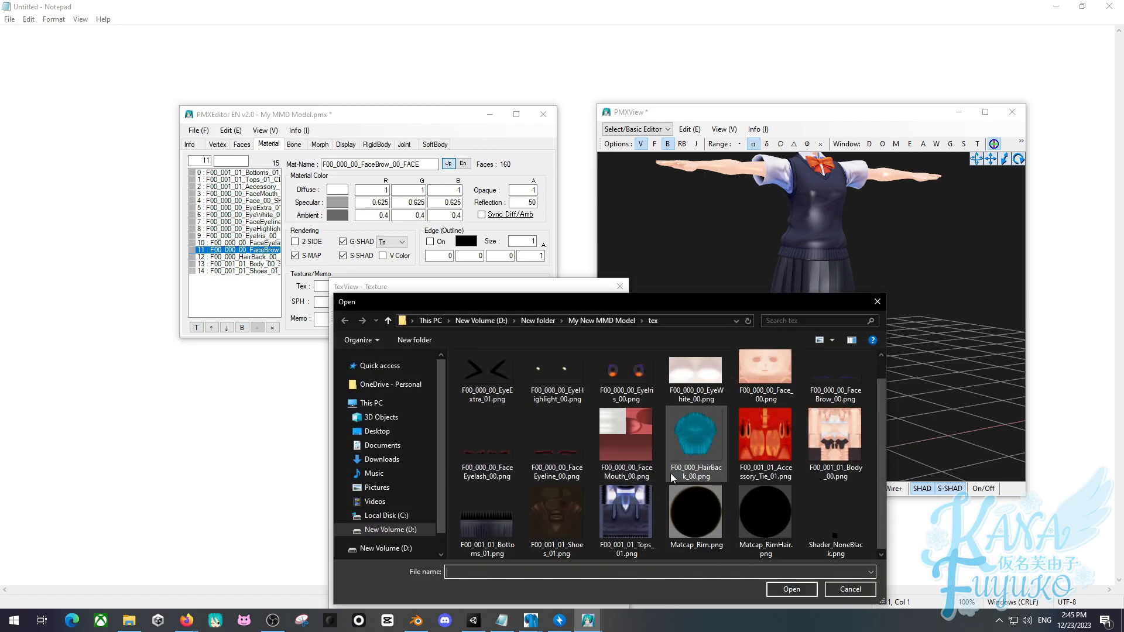
{"action": "scroll", "coordinate": [843, 389], "scroll_direction": "up", "scroll_amount": 1}
{"action": "double_click", "coordinate": [838, 392]}
{"action": "left_click", "coordinate": [411, 316]}
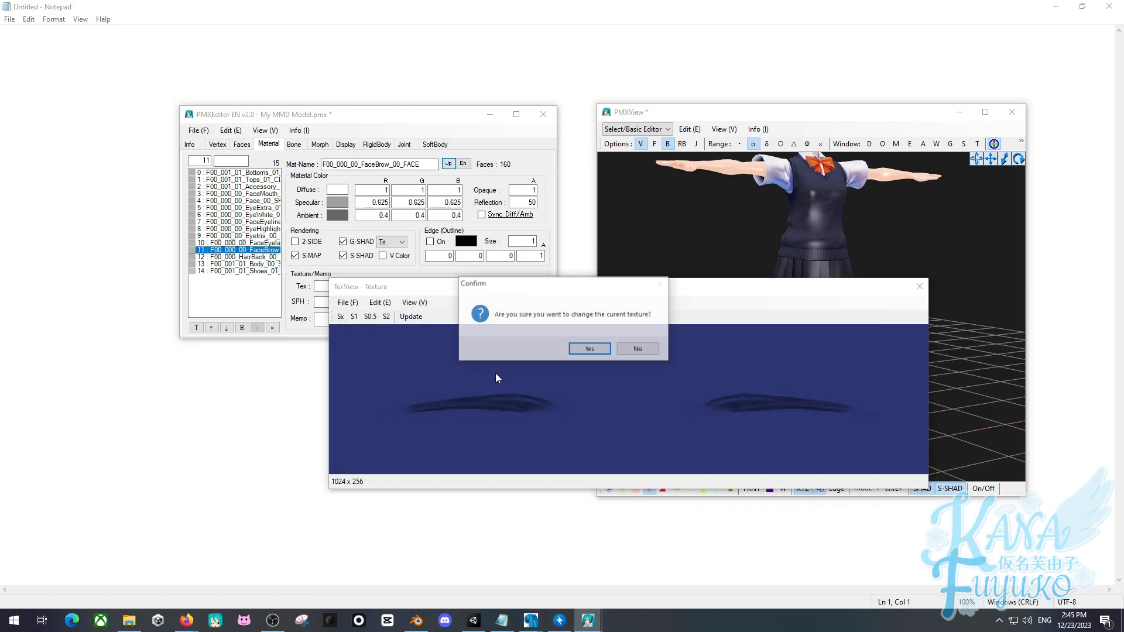
{"action": "left_click", "coordinate": [589, 349]}
Apply F00_000_00_FaceEyelash_00.png as the texture of the F00_000_00_FaceEyelash_00_FACE material.
{"action": "left_click", "coordinate": [260, 243]}
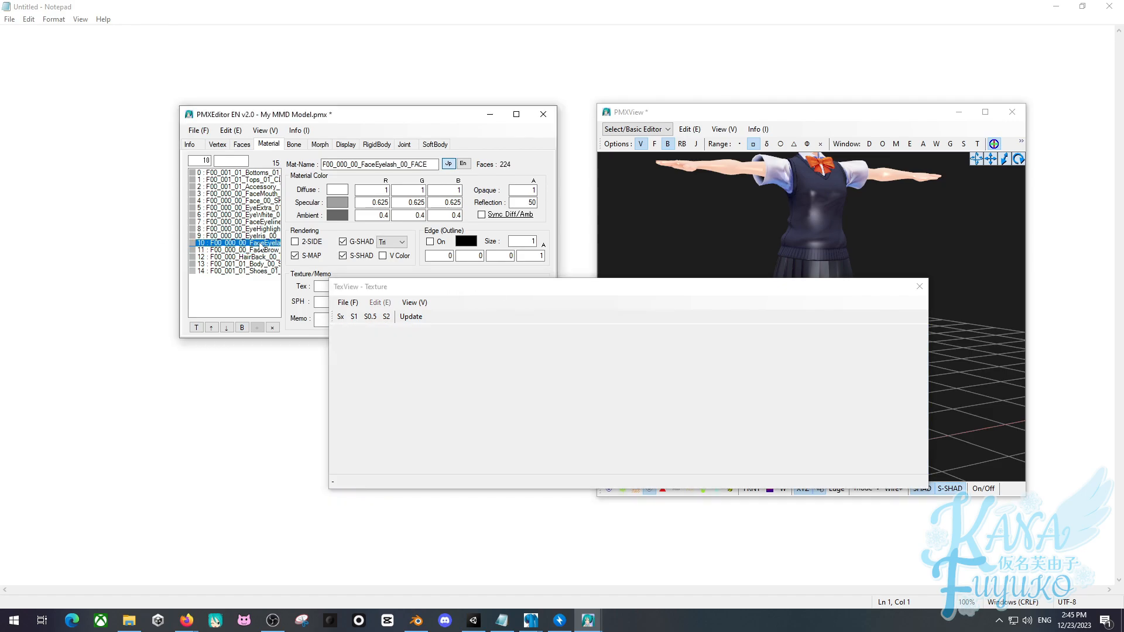
{"action": "left_click", "coordinate": [347, 302]}
{"action": "left_click", "coordinate": [363, 316]}
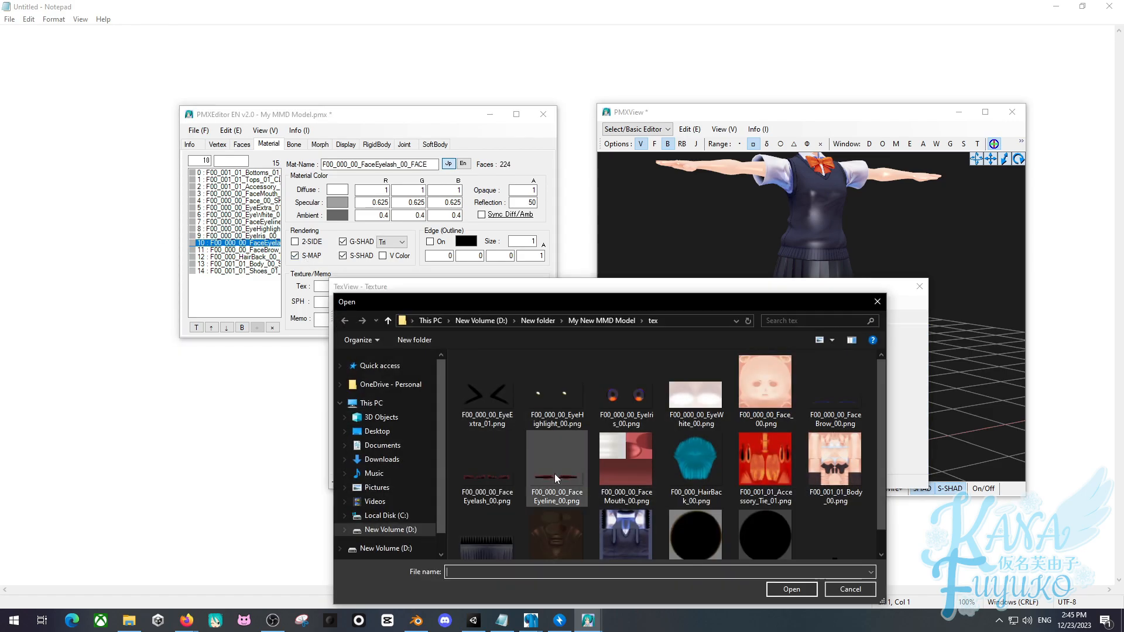
{"action": "double_click", "coordinate": [496, 468]}
{"action": "left_click", "coordinate": [411, 316]}
{"action": "left_click", "coordinate": [588, 348]}
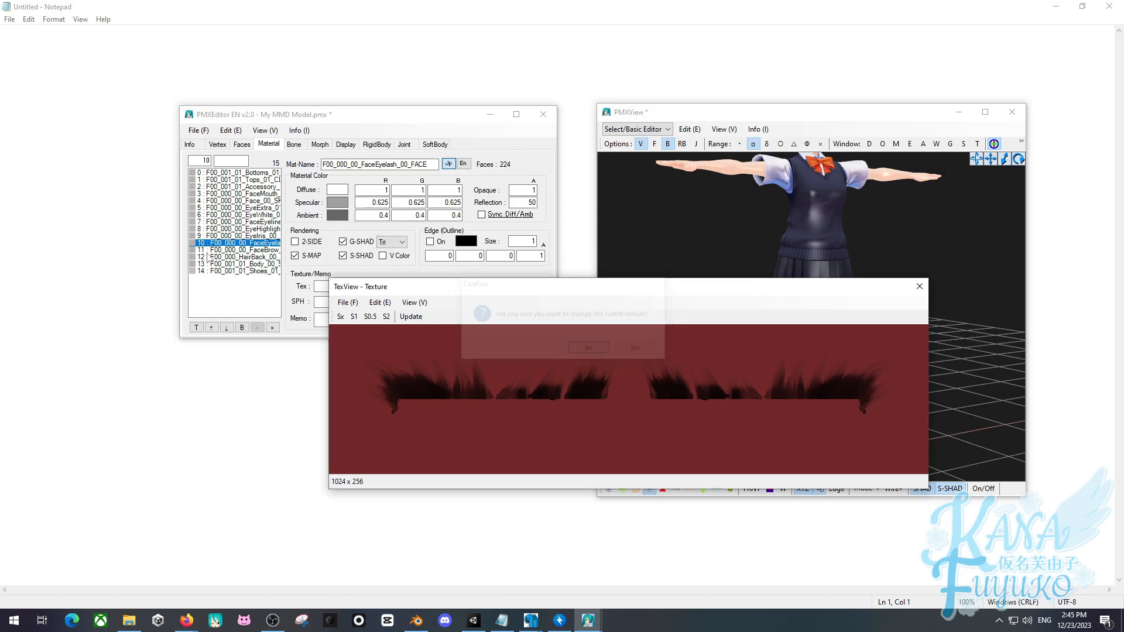
Apply F00_000_00_EyeIris_00.png as the texture of the F00_000_00_EyeIris_00_EYE material.
{"action": "left_click", "coordinate": [237, 236]}
{"action": "left_click", "coordinate": [347, 302]}
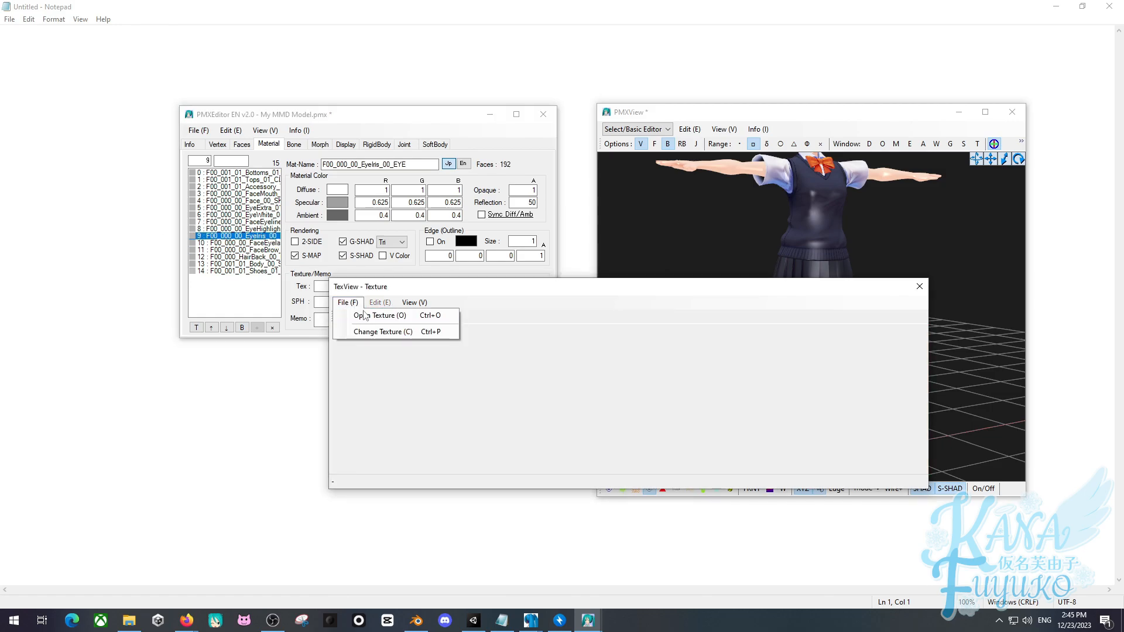
{"action": "left_click", "coordinate": [364, 317]}
{"action": "double_click", "coordinate": [559, 465]}
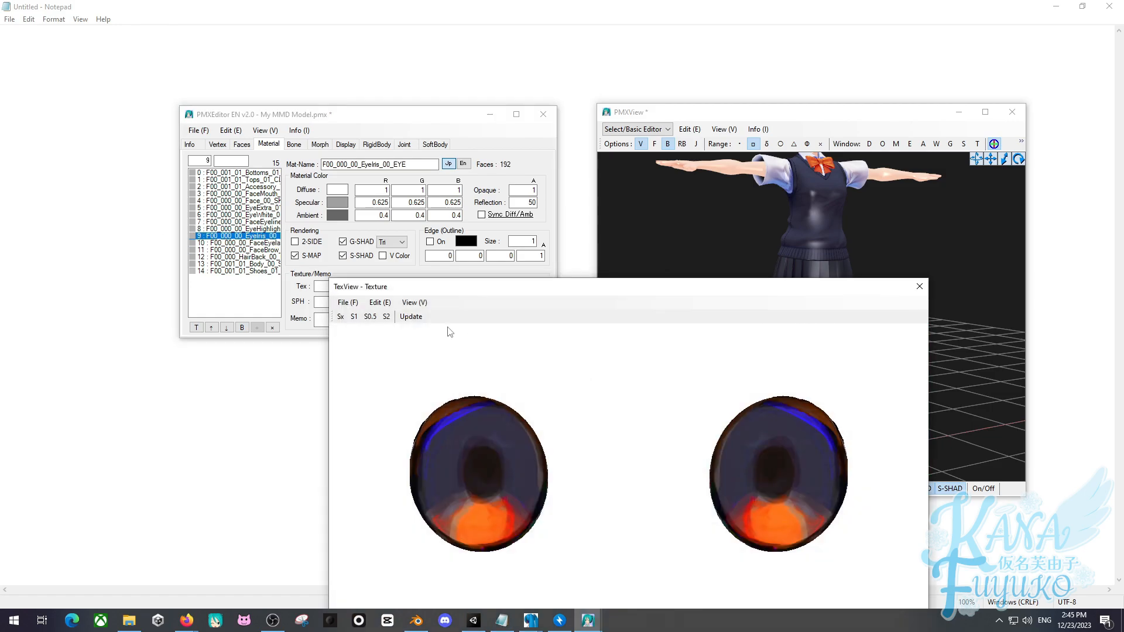
{"action": "left_click", "coordinate": [411, 317]}
{"action": "left_click", "coordinate": [588, 349]}
Apply F00_000_00_EyeHighlight_00.png as the texture of the F00_000_00_EyeHighlight_00_EYE material.
{"action": "left_click", "coordinate": [273, 223]}
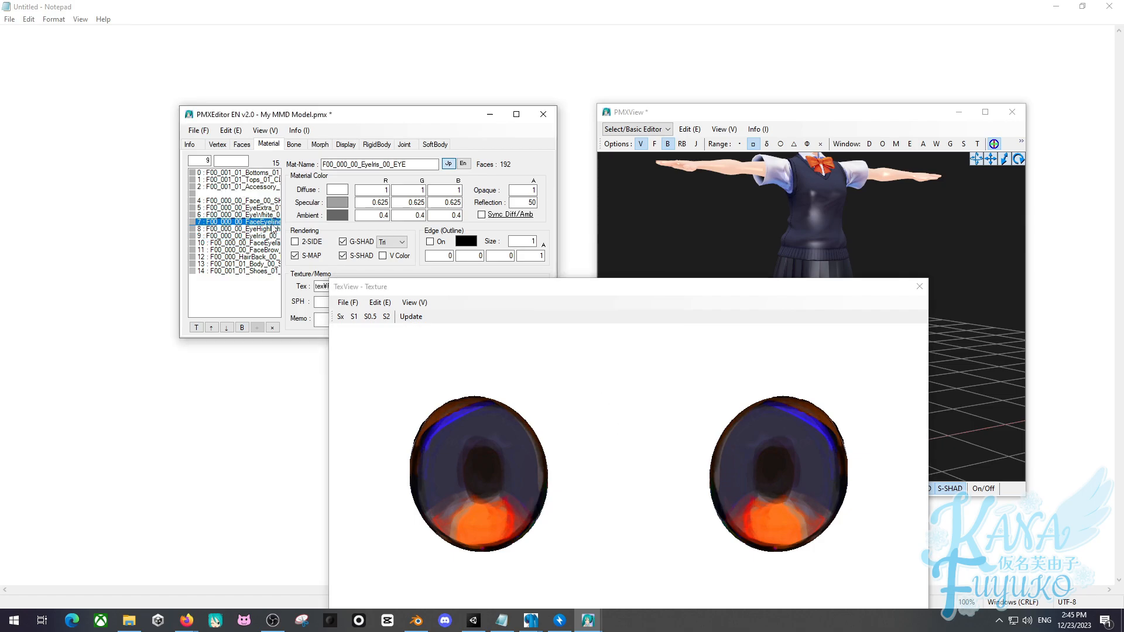
{"action": "left_click", "coordinate": [271, 236]}
{"action": "left_click", "coordinate": [272, 230]}
{"action": "left_click", "coordinate": [348, 303]}
{"action": "left_click", "coordinate": [356, 316]}
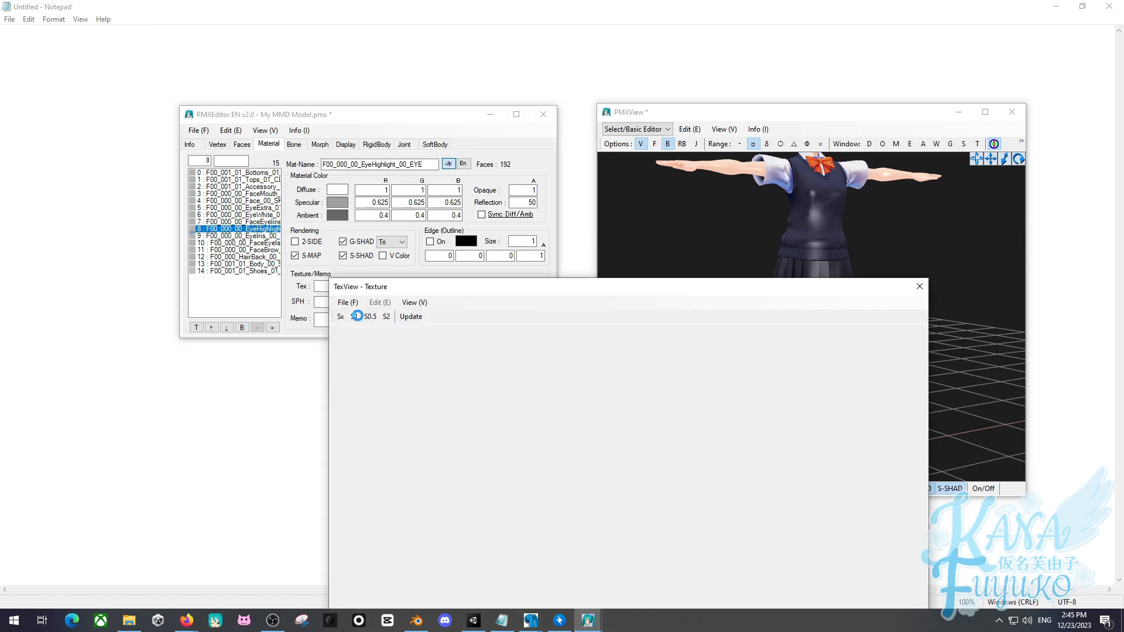
{"action": "double_click", "coordinate": [558, 392]}
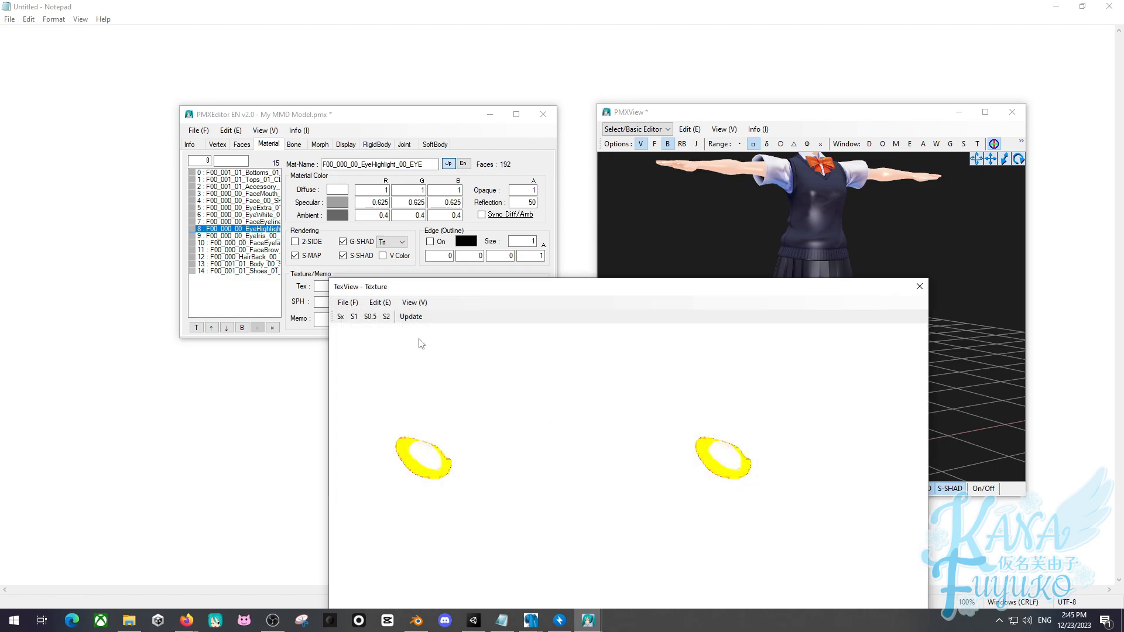
{"action": "left_click", "coordinate": [411, 317]}
{"action": "left_click", "coordinate": [587, 350]}
Apply F00_000_00_FaceEyeline_00.png as the texture of the F00_000_00_FaceEyeline_00_FACE material.
{"action": "left_click", "coordinate": [262, 223]}
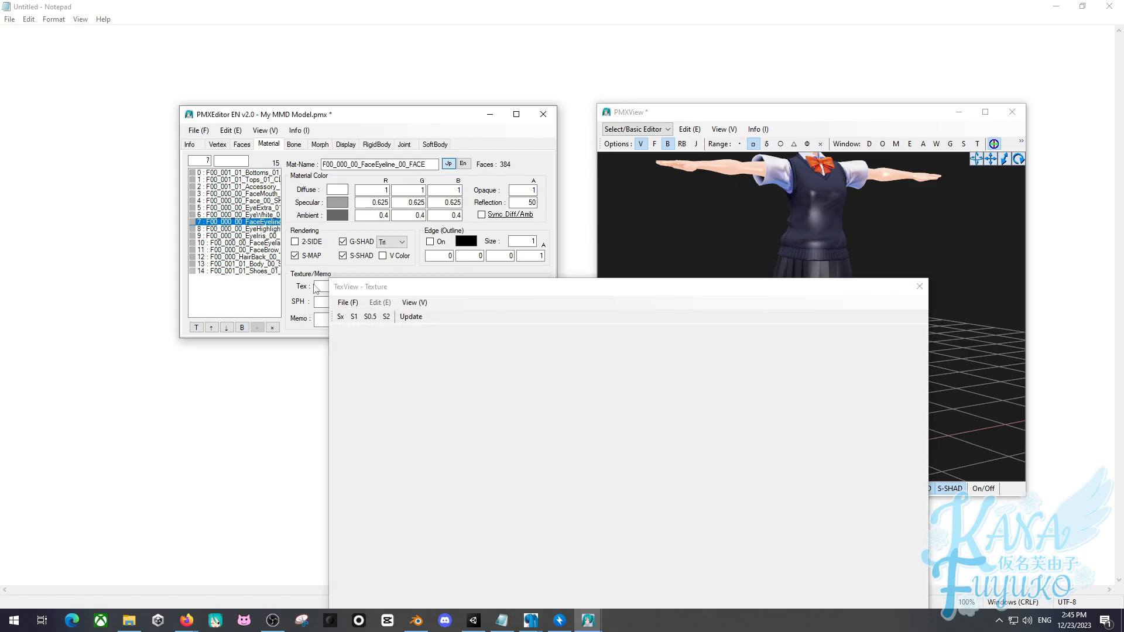
{"action": "left_click", "coordinate": [347, 303]}
{"action": "left_click", "coordinate": [369, 316]}
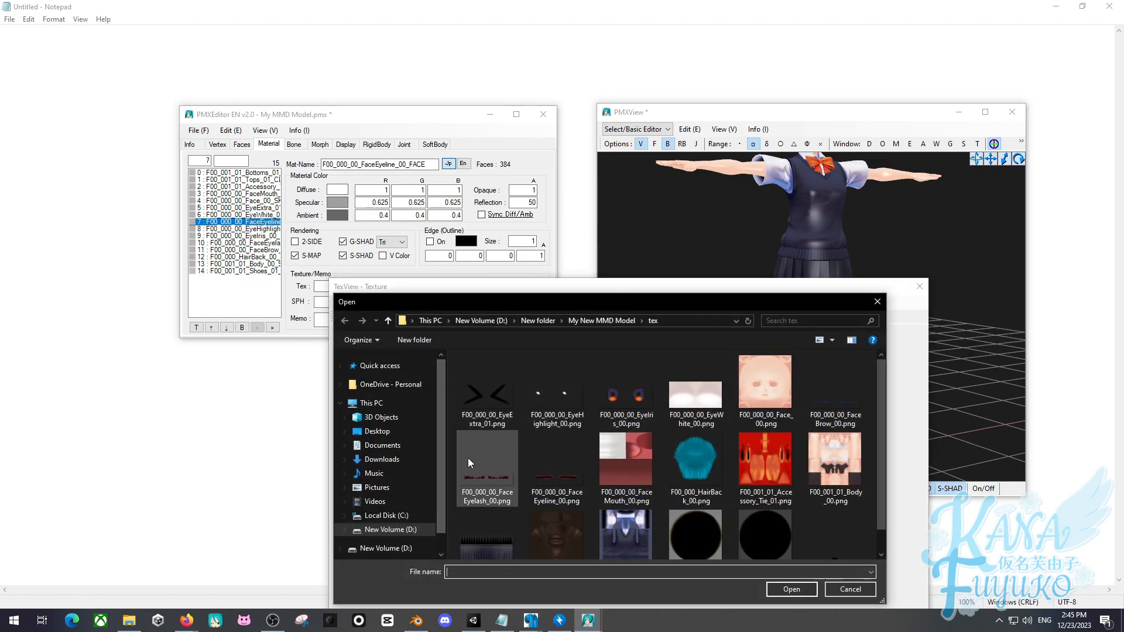
{"action": "double_click", "coordinate": [468, 458]}
{"action": "left_click", "coordinate": [347, 303]}
{"action": "left_click", "coordinate": [369, 316]}
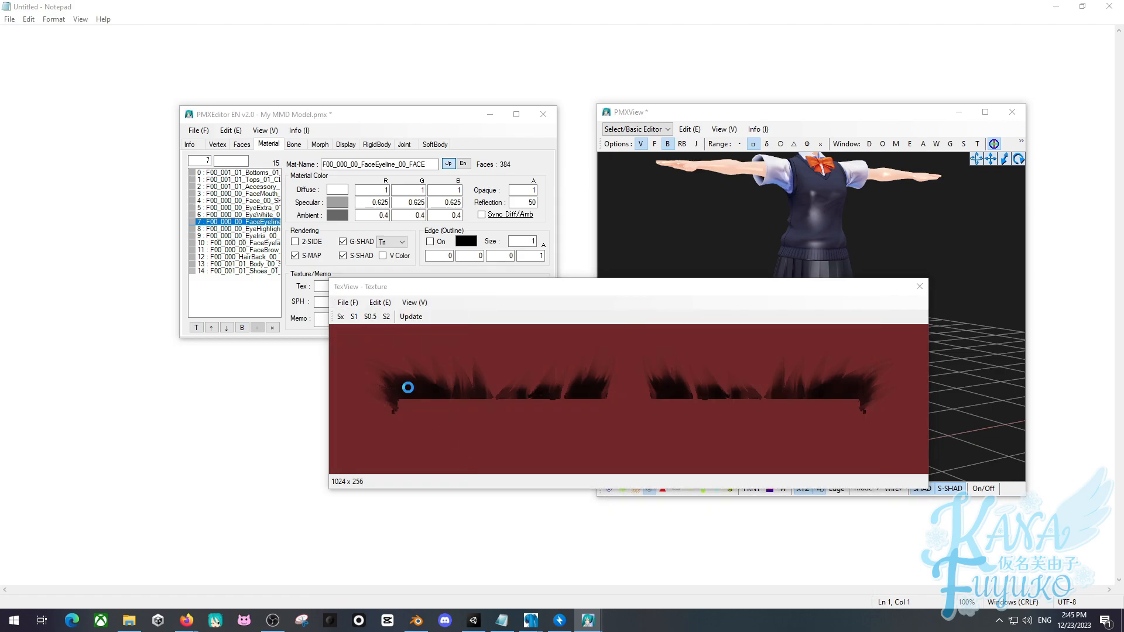
{"action": "double_click", "coordinate": [542, 464]}
{"action": "left_click", "coordinate": [410, 317]}
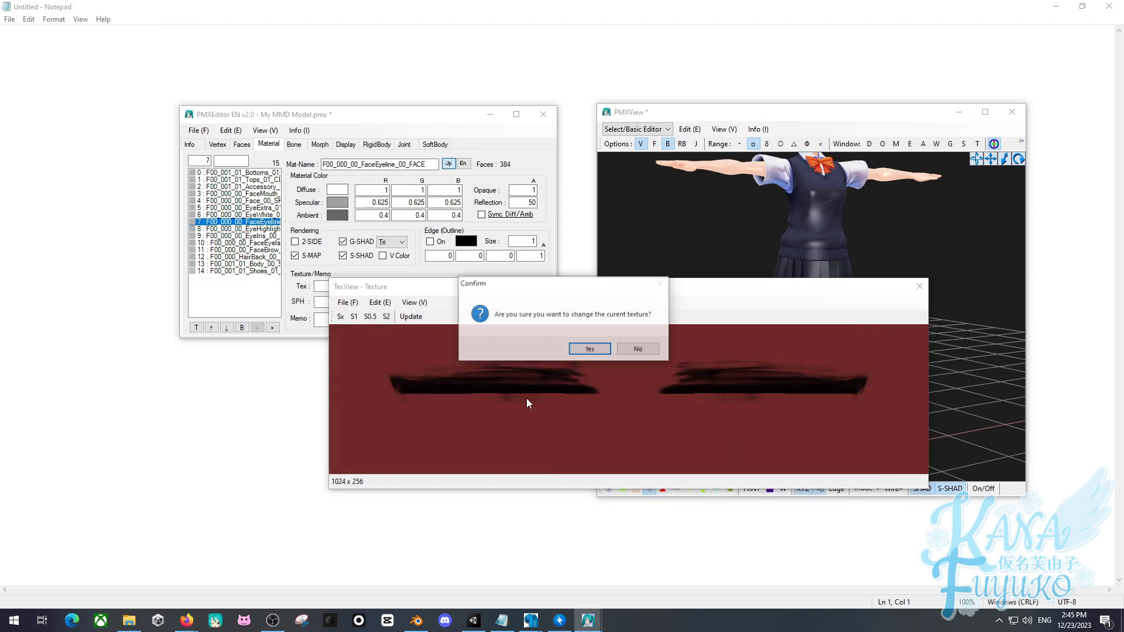
{"action": "left_click", "coordinate": [590, 349]}
{"action": "middle_click_drag", "start_coordinate": [731, 211], "coordinate": [726, 305]}
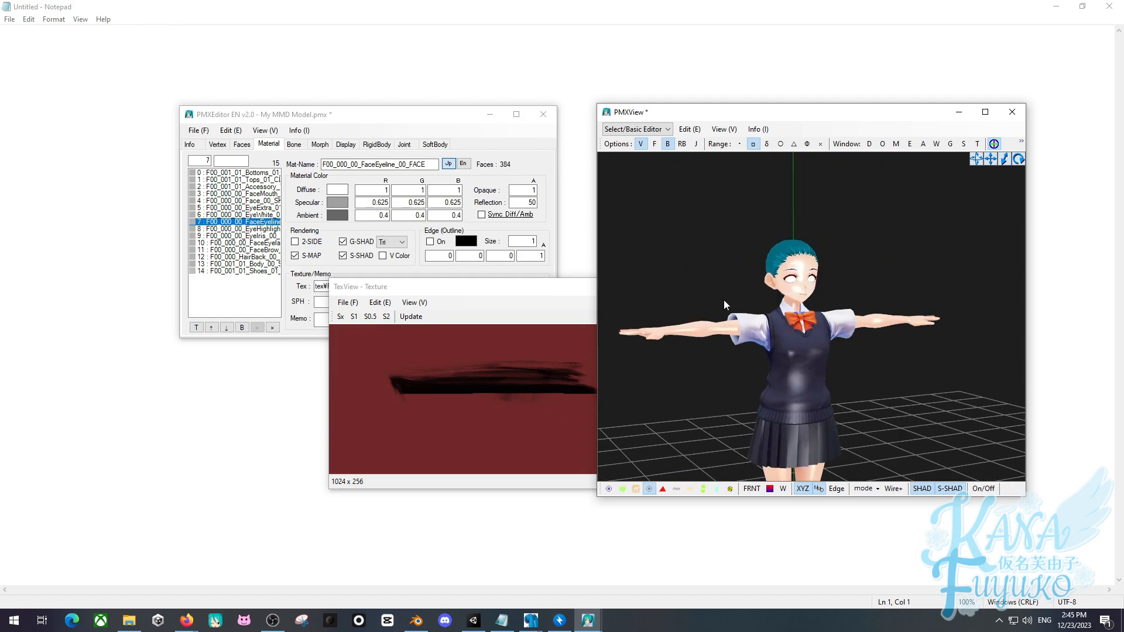
{"action": "scroll", "coordinate": [724, 300], "scroll_direction": "up", "scroll_amount": 8}
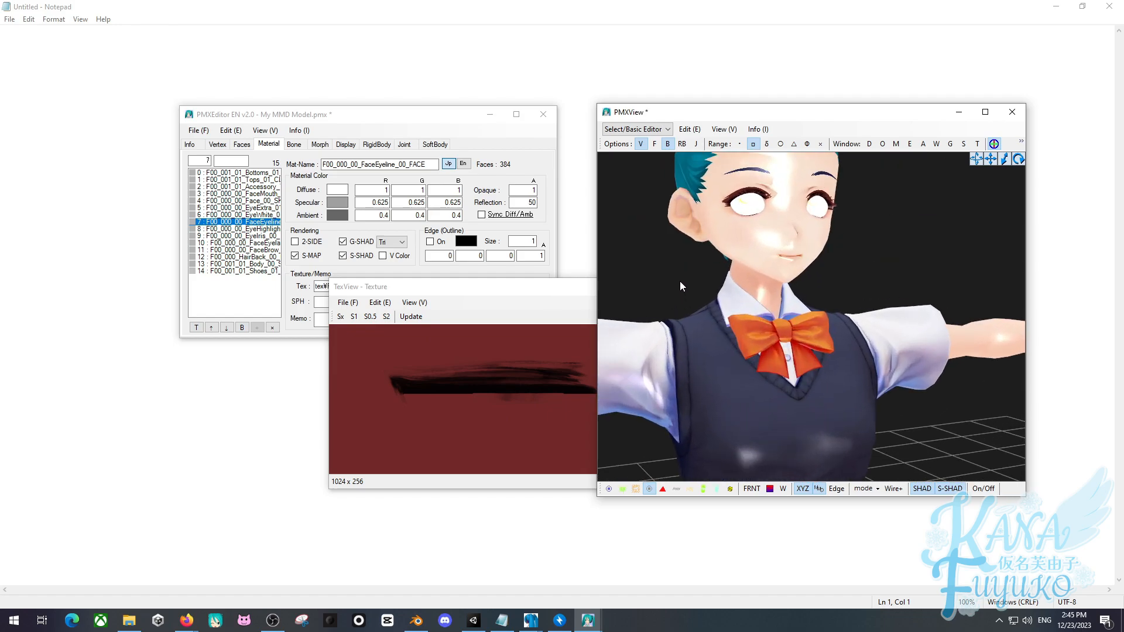
Apply F00_000_00_EyeWhite_00.png as the texture of the F00_000_00_EyeWhite_00_EYE material.
{"action": "scroll", "coordinate": [680, 281], "scroll_direction": "down", "scroll_amount": 3}
{"action": "left_click", "coordinate": [237, 215]}
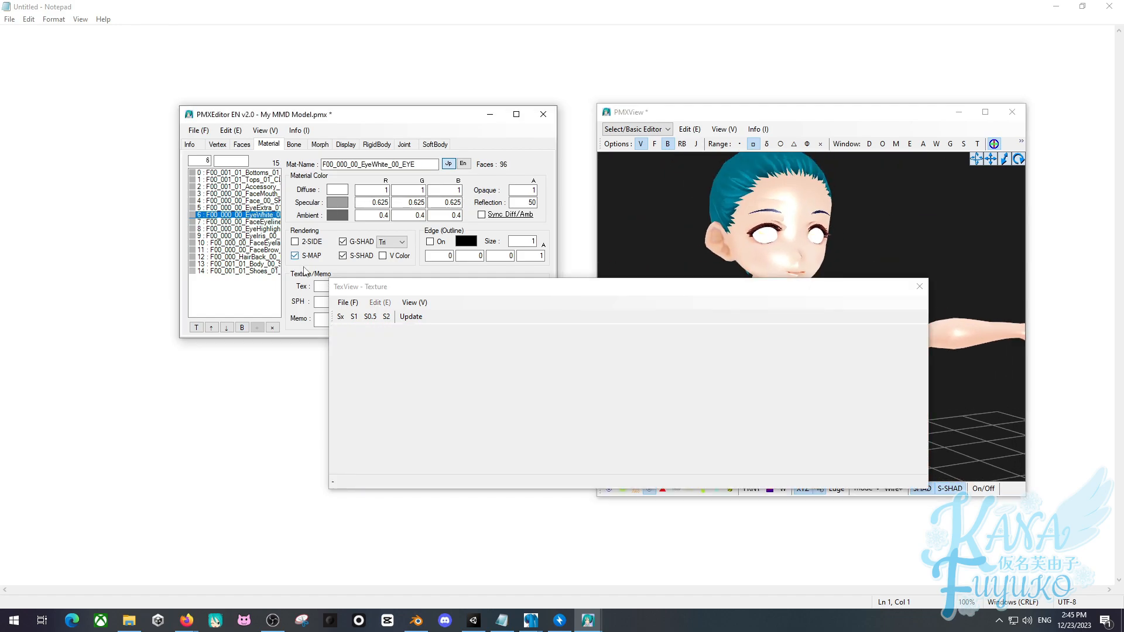
{"action": "left_click", "coordinate": [347, 302]}
{"action": "left_click", "coordinate": [363, 316]}
{"action": "left_click", "coordinate": [698, 398]}
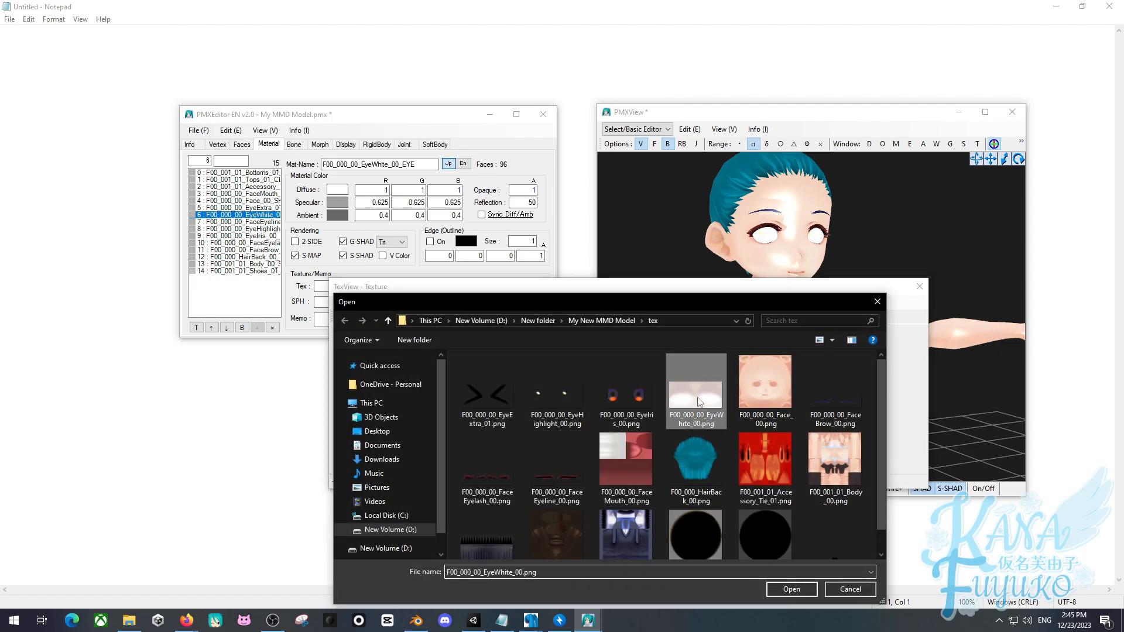
{"action": "double_click", "coordinate": [698, 401]}
{"action": "left_click", "coordinate": [577, 350]}
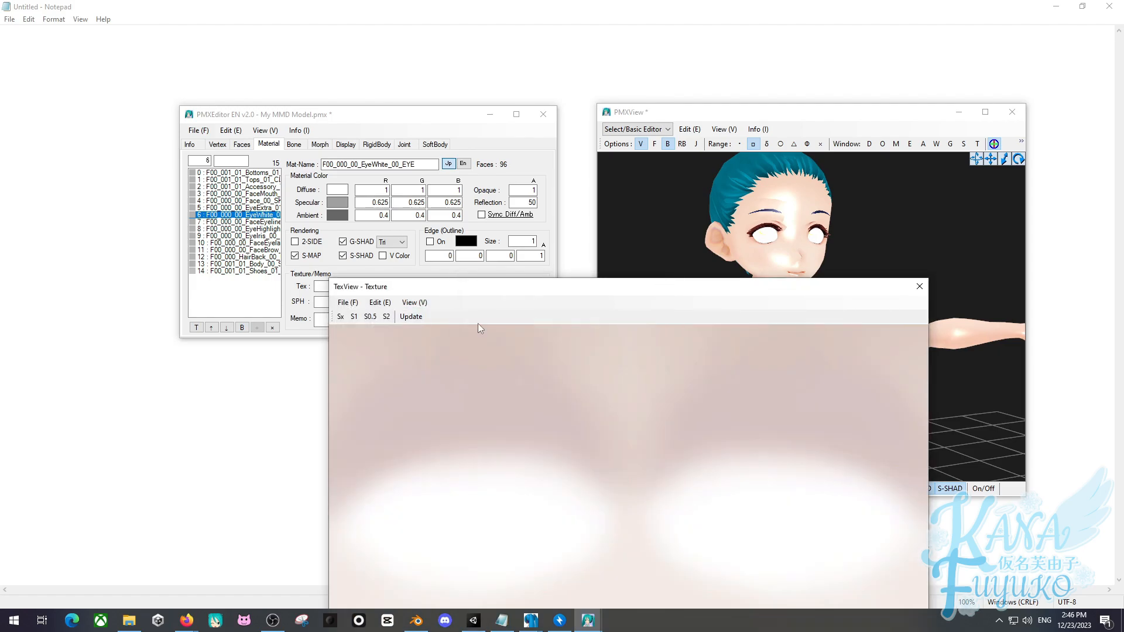
Apply F00_000_00_EyeExtra_01.png as the texture of the F00_000_00_EyeExtra_01_EYE material.
{"action": "left_click", "coordinate": [272, 208]}
{"action": "left_click", "coordinate": [347, 302]}
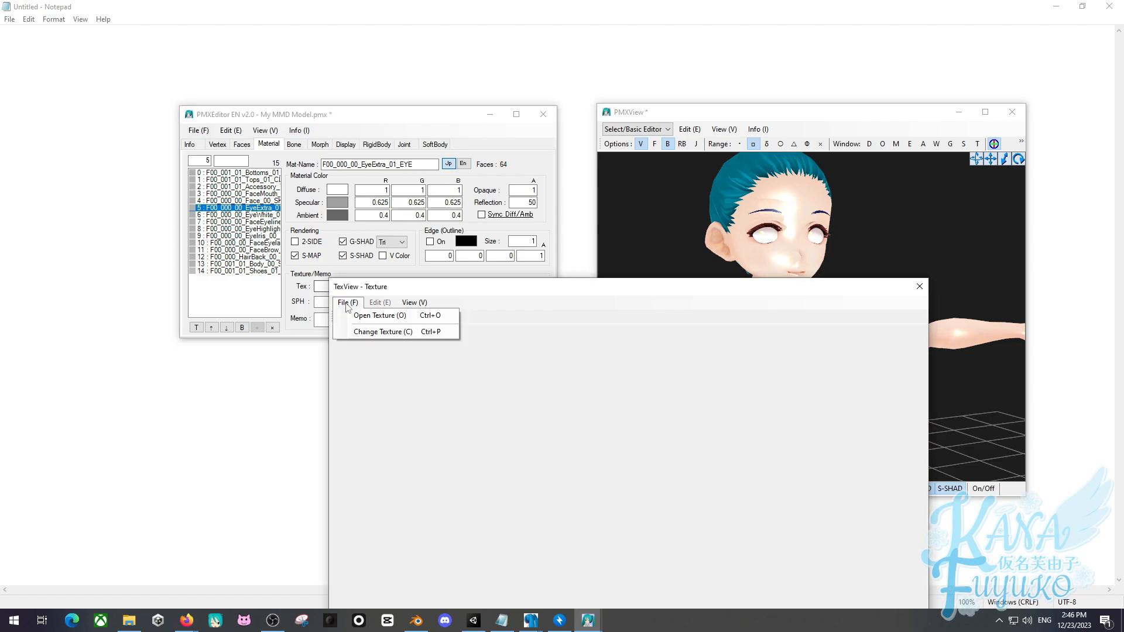
{"action": "left_click", "coordinate": [363, 328]}
{"action": "double_click", "coordinate": [470, 390]}
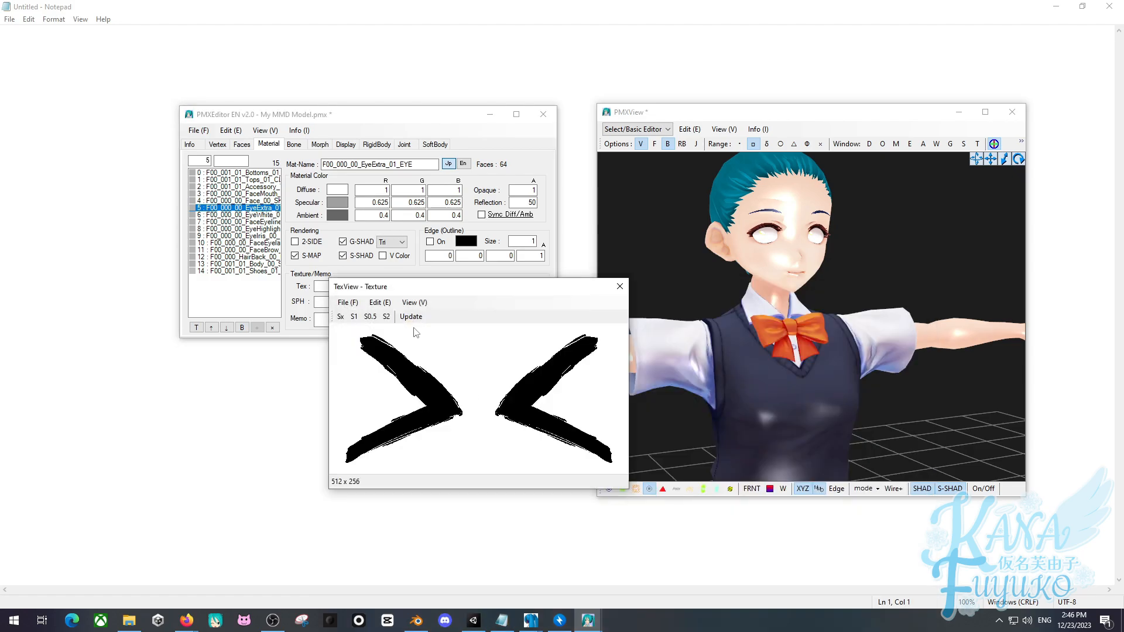
{"action": "left_click", "coordinate": [588, 353]}
Select the F00_000_00_EyeIris_00_EYE material, close the texture preview and examine the model's eyes from the front and at an angle.
{"action": "left_click", "coordinate": [264, 236]}
{"action": "left_click", "coordinate": [920, 286]}
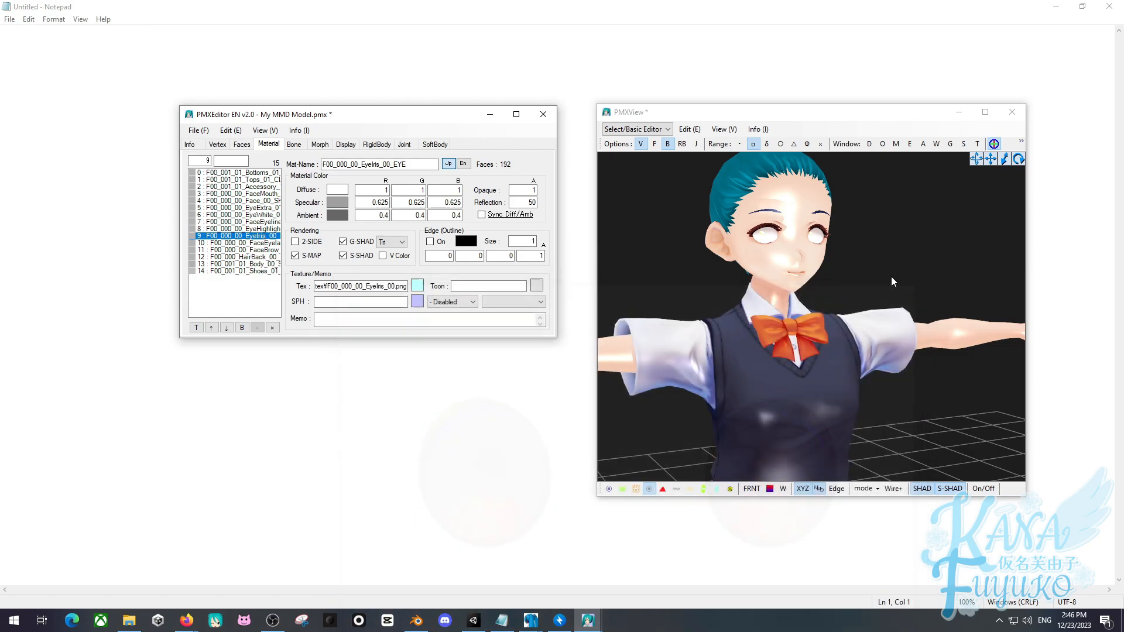
{"action": "right_click_drag", "start_coordinate": [892, 278], "coordinate": [773, 281]}
{"action": "scroll", "coordinate": [830, 265], "scroll_direction": "up", "scroll_amount": 5}
{"action": "mouse_move", "coordinate": [774, 281]}
{"action": "middle_mouse_down"}
{"action": "mouse_move", "coordinate": [784, 269]}
{"action": "mouse_move", "coordinate": [772, 270]}
{"action": "middle_mouse_up"}
{"action": "scroll", "coordinate": [772, 271], "scroll_direction": "up", "scroll_amount": 2}
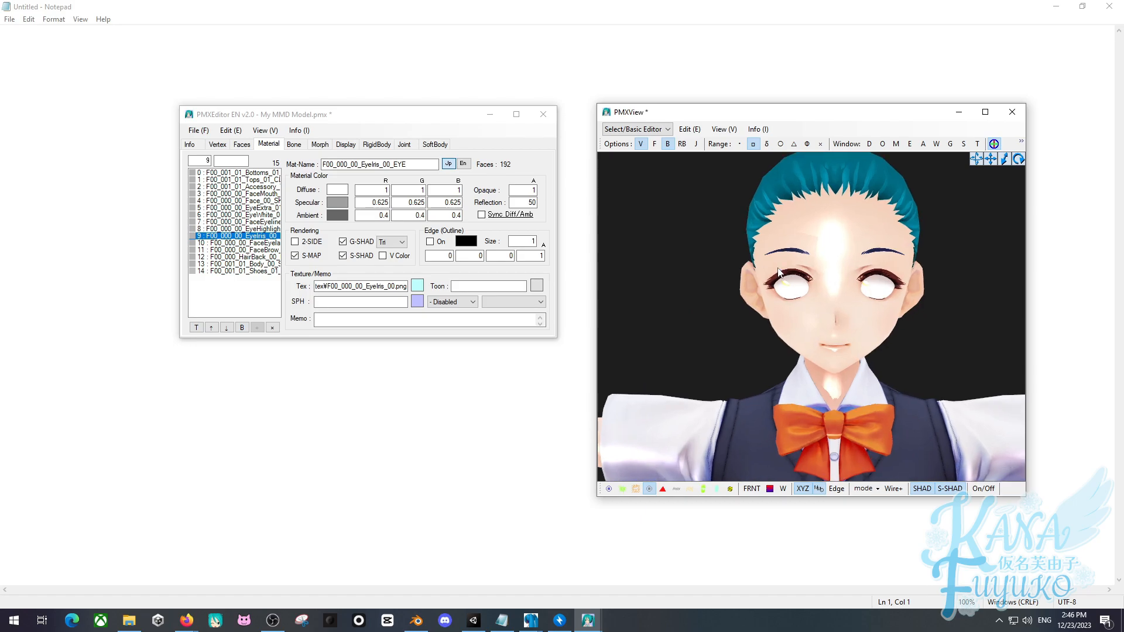
{"action": "right_click_drag", "start_coordinate": [772, 270], "coordinate": [746, 245]}
{"action": "scroll", "coordinate": [747, 245], "scroll_direction": "up", "scroll_amount": 6}
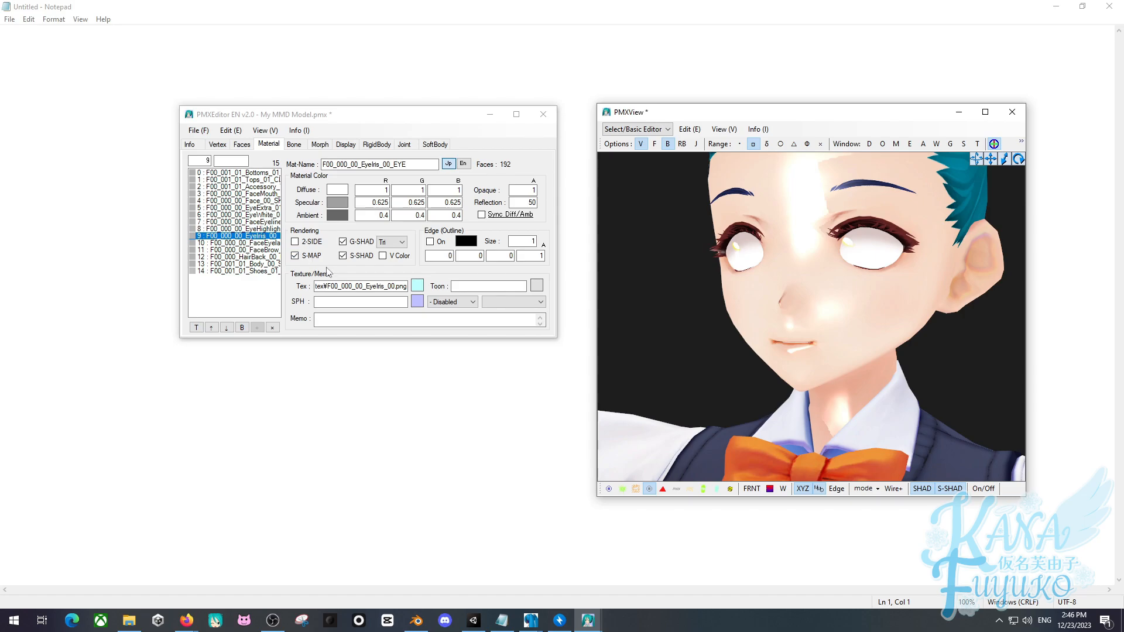
Review the iris material's texture and the image files in the model's tex folder, then close the preview.
{"action": "left_click", "coordinate": [417, 285]}
{"action": "left_click", "coordinate": [128, 620]}
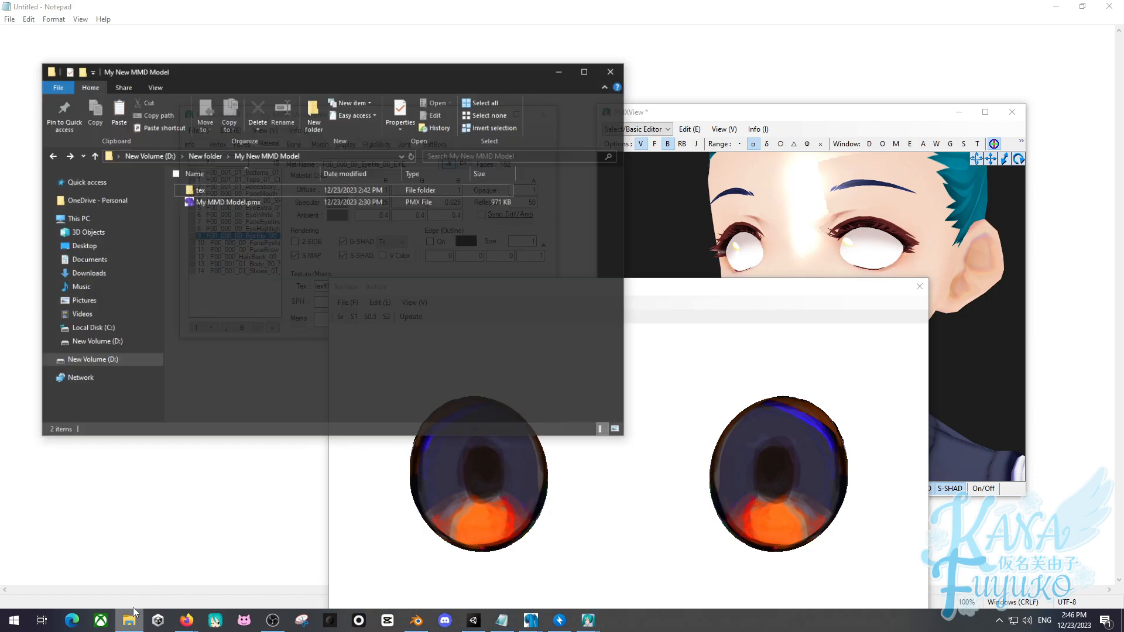
{"action": "double_click", "coordinate": [215, 167]}
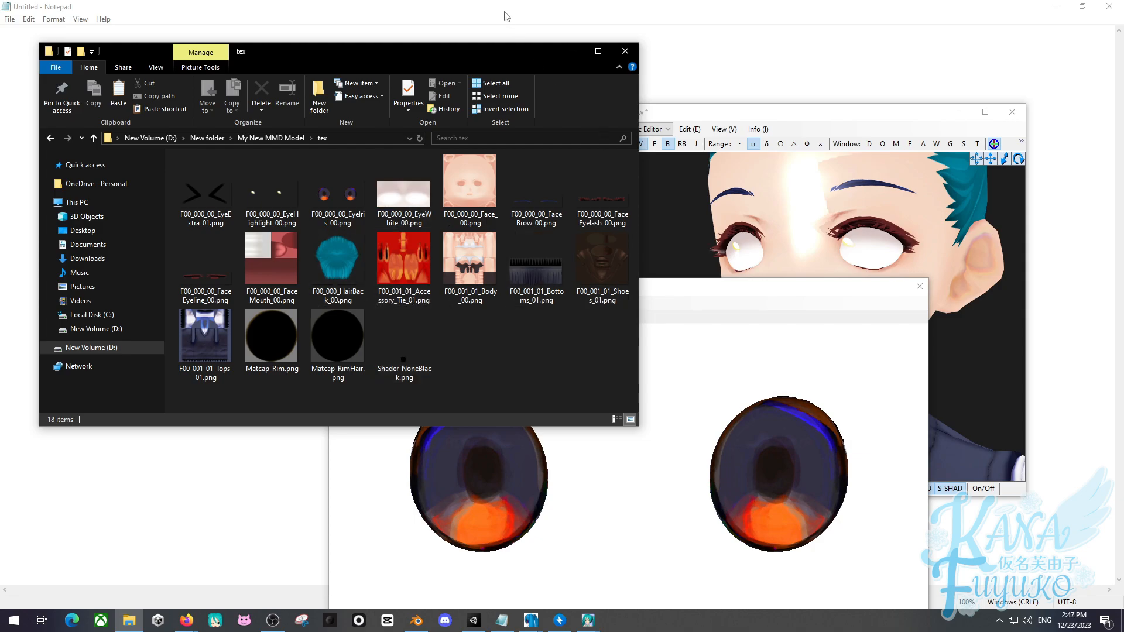
{"action": "left_click_drag", "start_coordinate": [497, 50], "coordinate": [563, 124]}
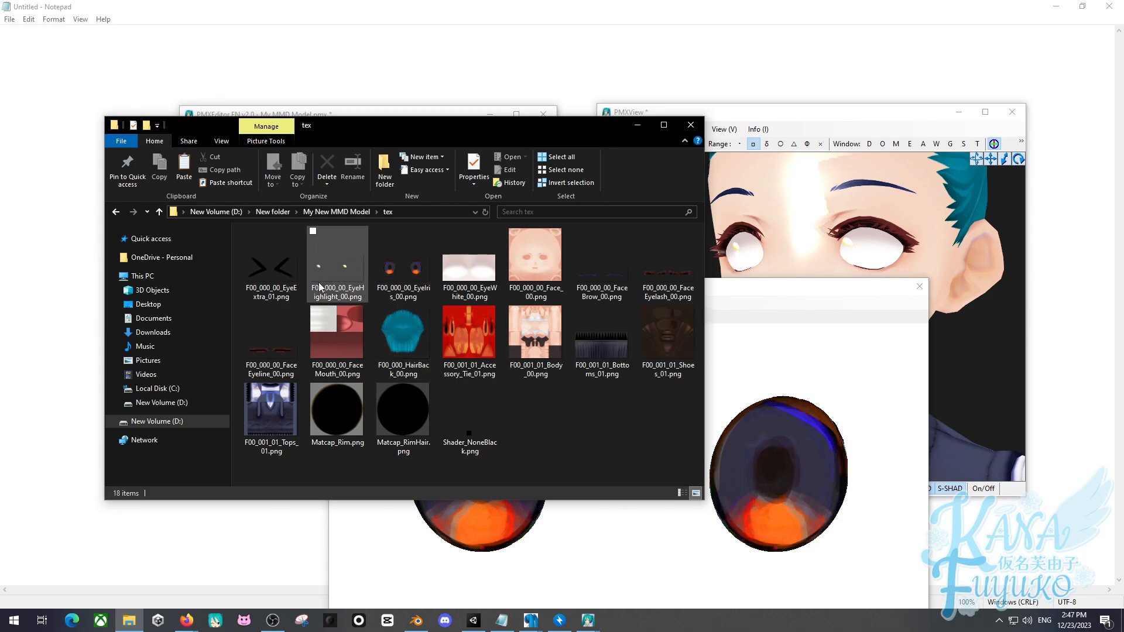
{"action": "left_click", "coordinate": [633, 126]}
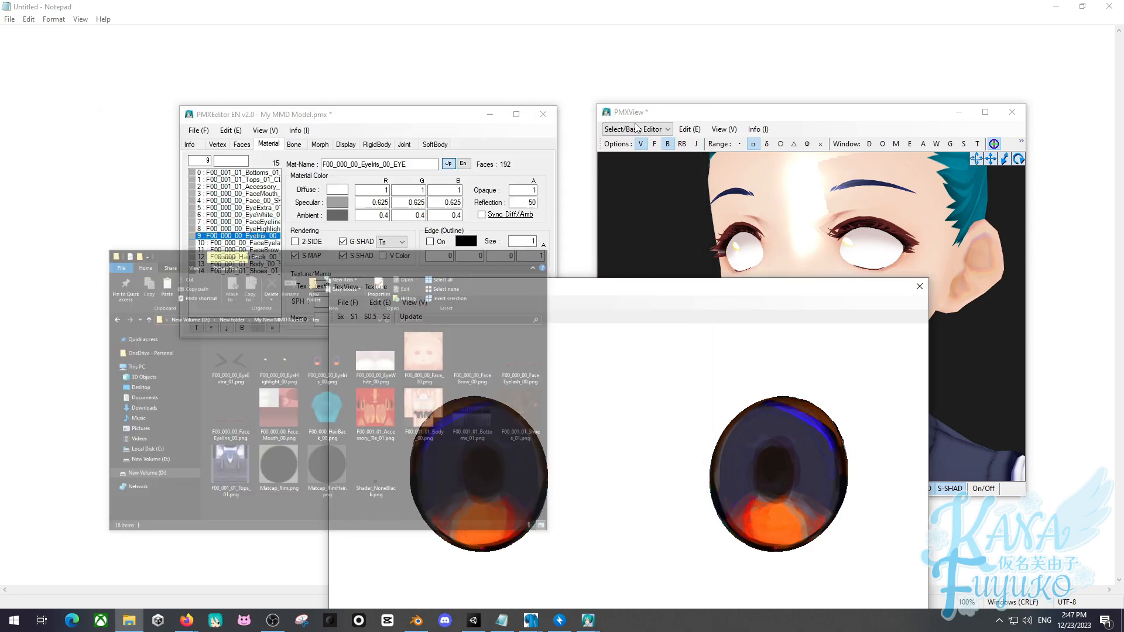
{"action": "left_click_drag", "start_coordinate": [588, 284], "coordinate": [285, 219]}
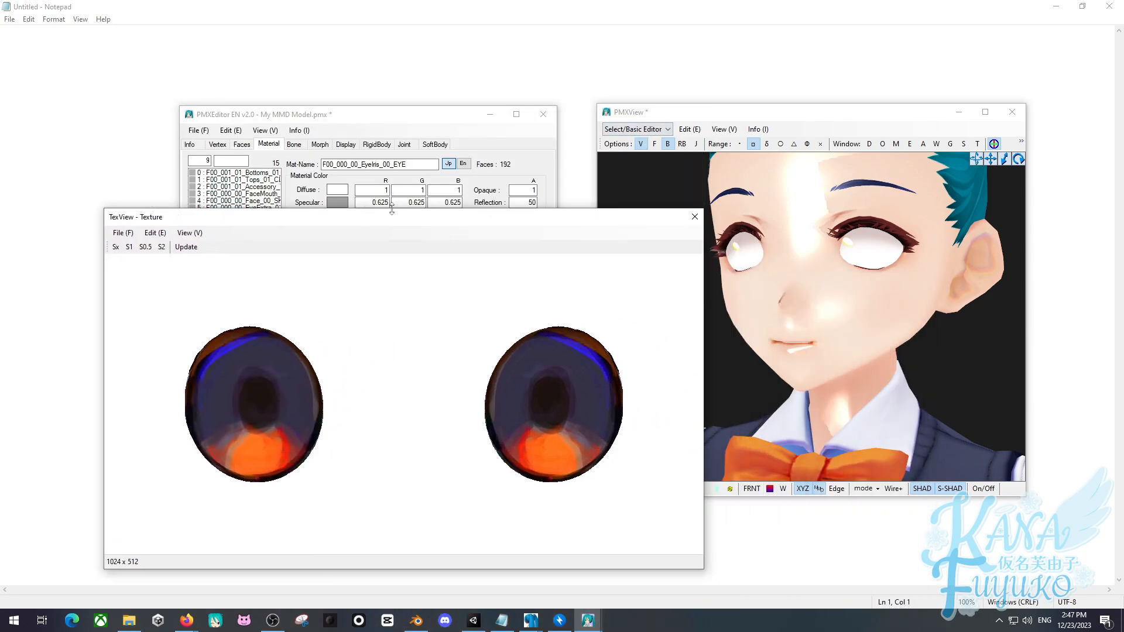
{"action": "left_click", "coordinate": [694, 217]}
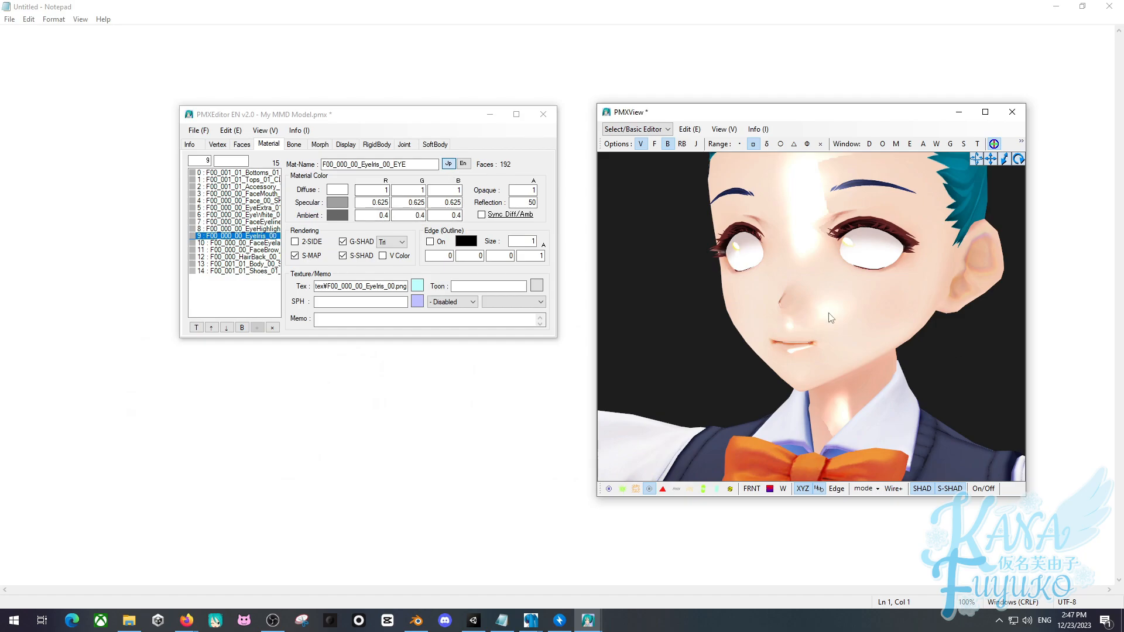
Move the EyeExtra, FaceEyeline, EyeHighlight, EyeIris, FaceEyelash and FaceBrow materials together to the end of the material list.
{"action": "scroll", "coordinate": [830, 318], "scroll_direction": "down", "scroll_amount": 3}
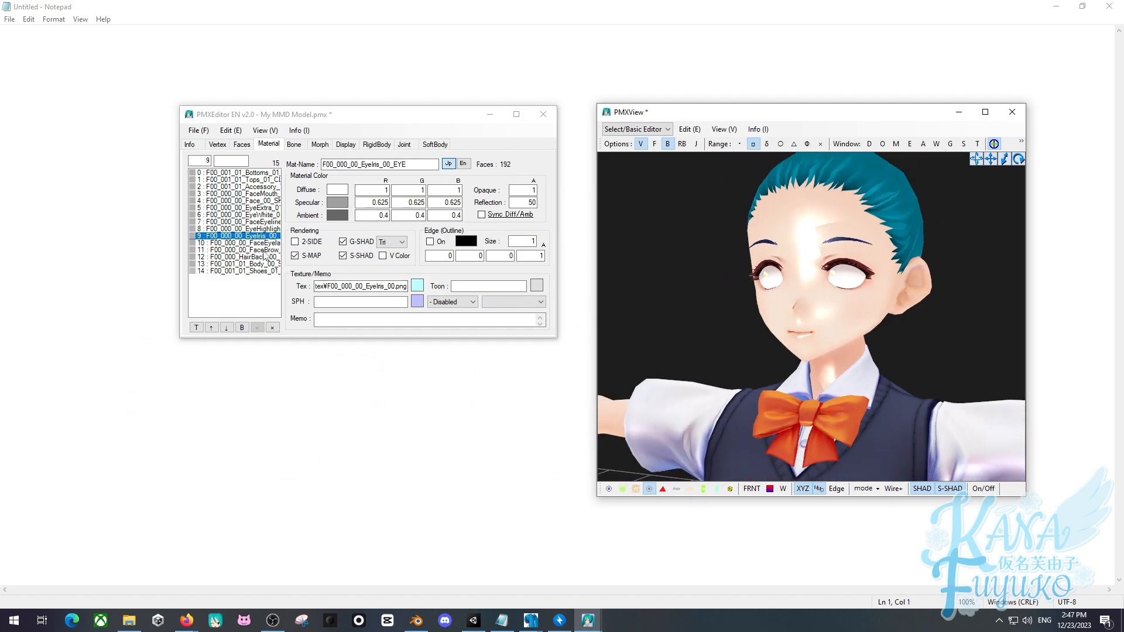
{"action": "left_click_drag", "start_coordinate": [266, 251], "coordinate": [273, 226]}
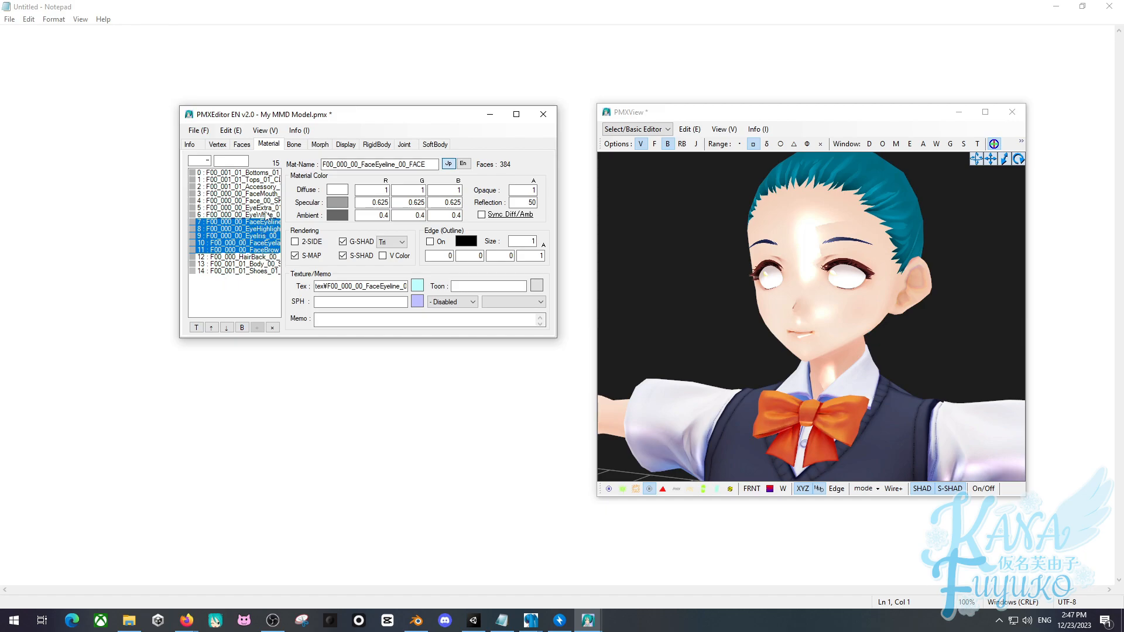
{"action": "left_click", "coordinate": [266, 208], "text": "ctrl"}
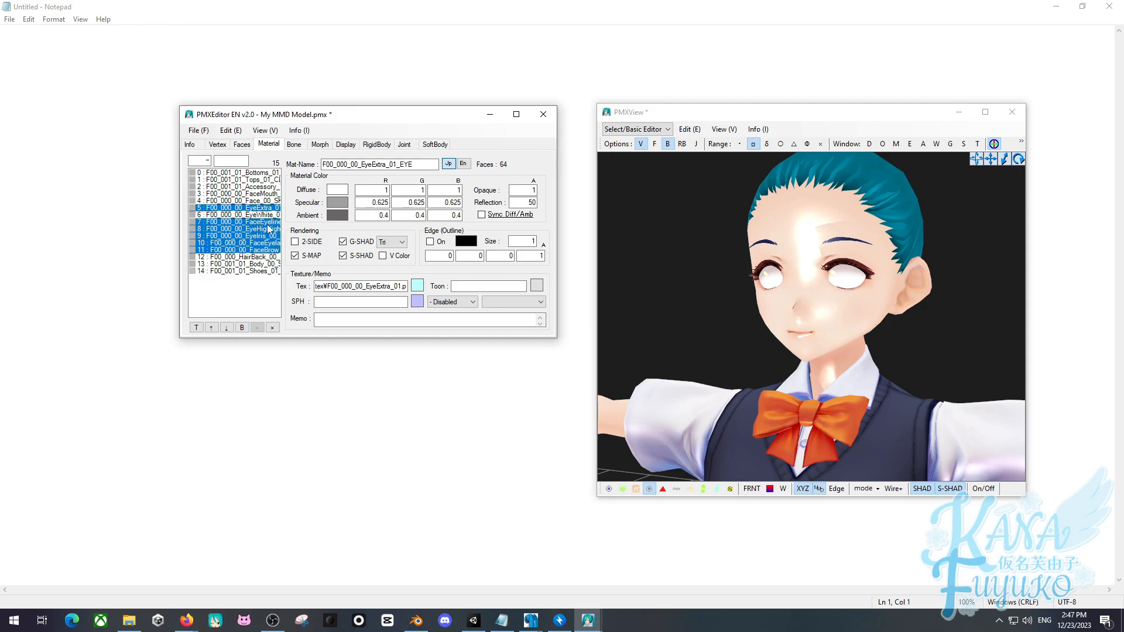
{"action": "left_click", "coordinate": [242, 328]}
{"action": "left_click", "coordinate": [909, 319]}
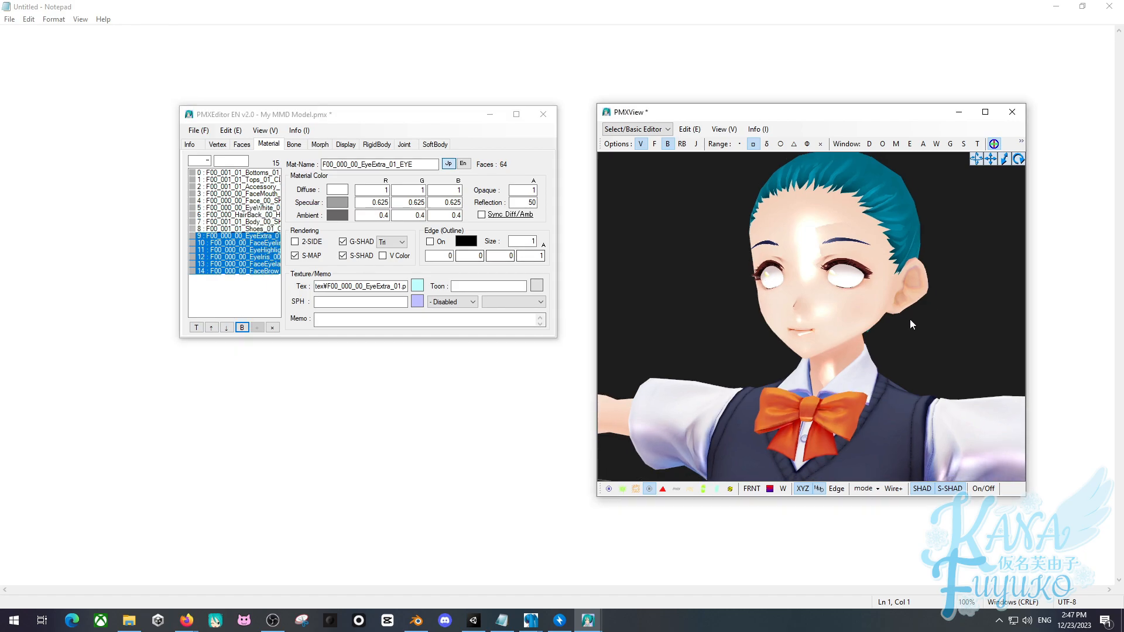
Move the F00_000_00_EyeHighlight_00_EYE material one place down so it follows the EyeIris material.
{"action": "left_click", "coordinate": [268, 251]}
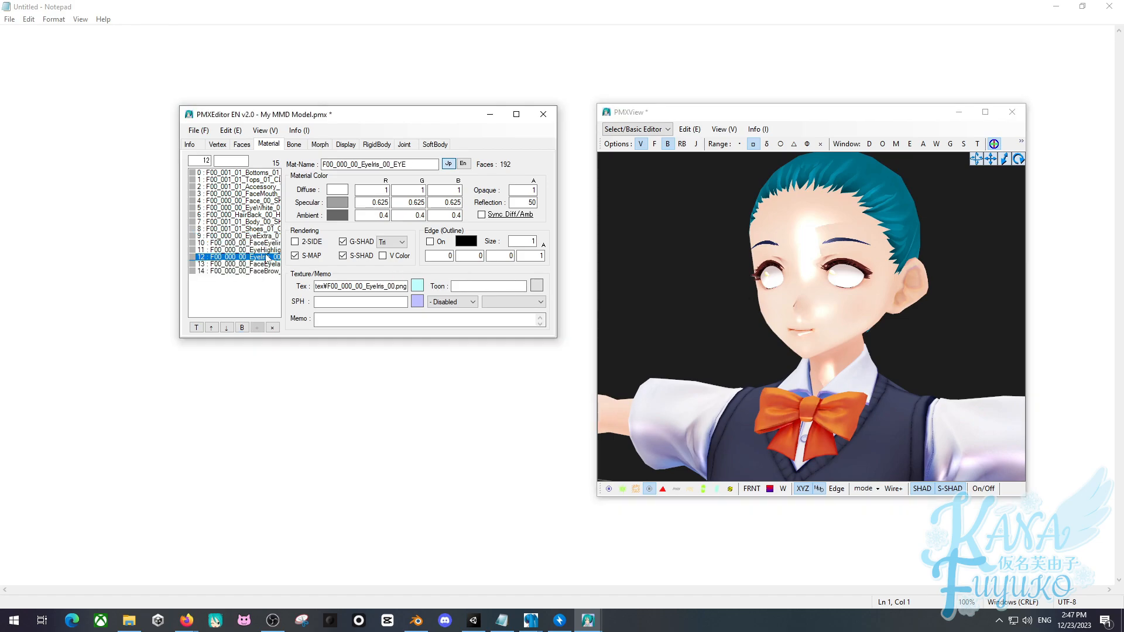
{"action": "left_click", "coordinate": [231, 328]}
{"action": "right_click_drag", "start_coordinate": [768, 327], "coordinate": [809, 325]}
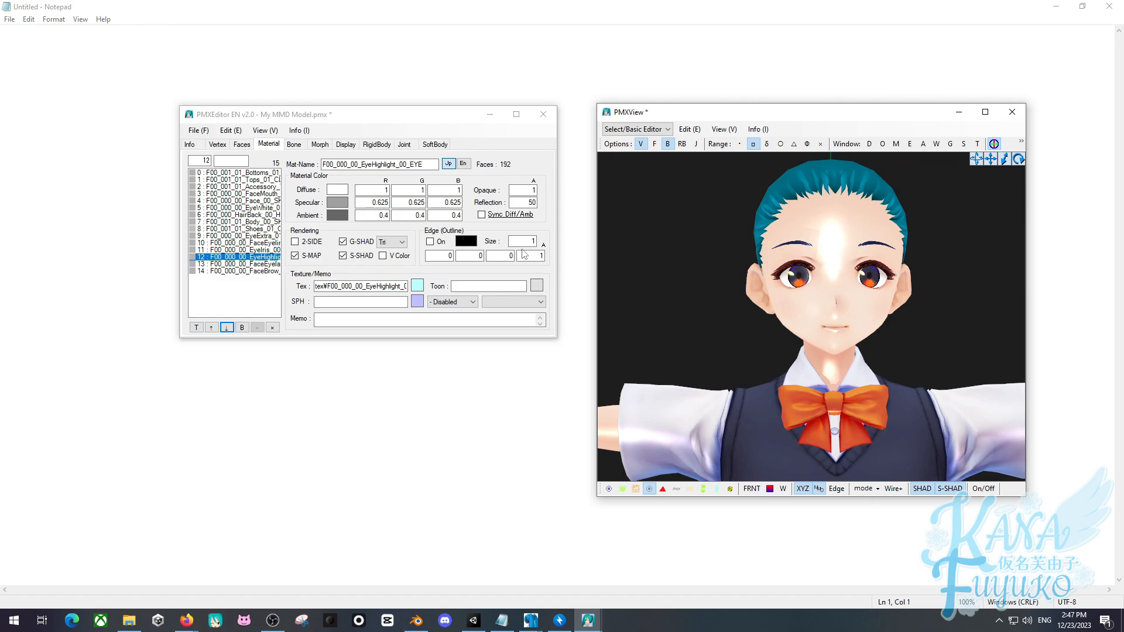
{"action": "right_click_drag", "start_coordinate": [797, 317], "coordinate": [763, 324]}
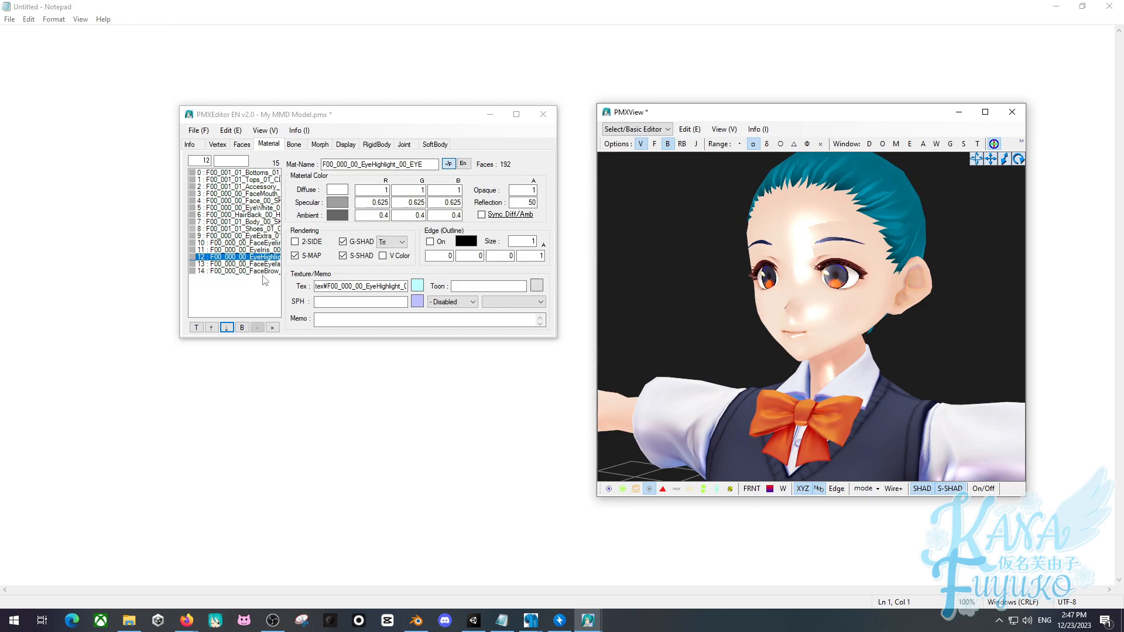
Select the F00_000_00_FaceBrow_00_FACE material and examine the model's eyebrows, eyelashes and eyes from the front and side.
{"action": "left_click", "coordinate": [263, 272]}
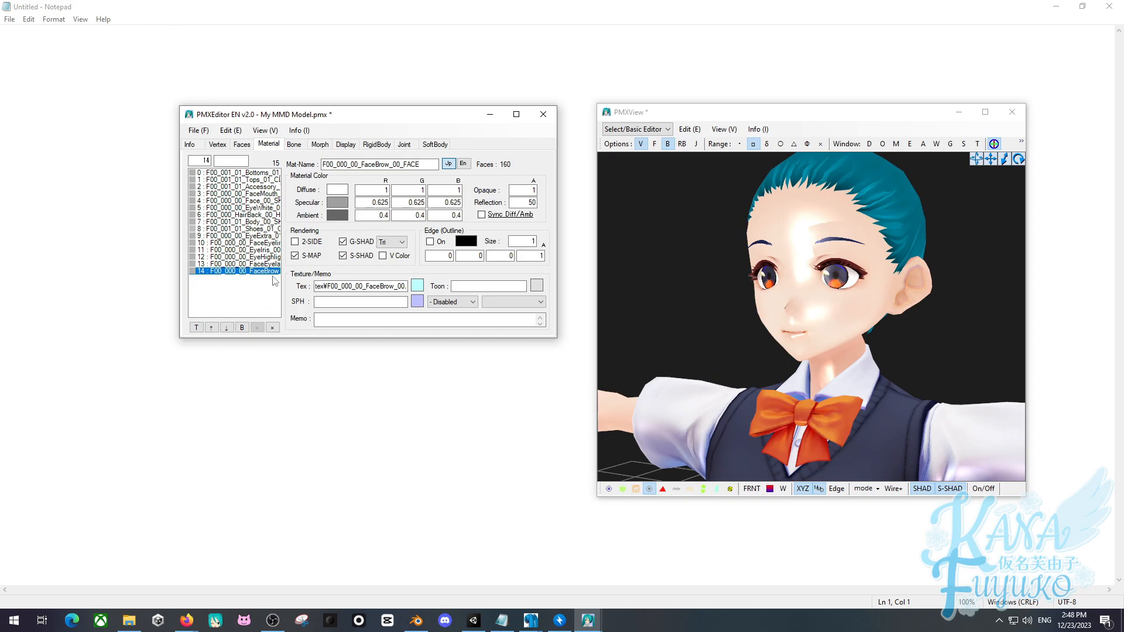
{"action": "right_click_drag", "start_coordinate": [690, 331], "coordinate": [714, 331]}
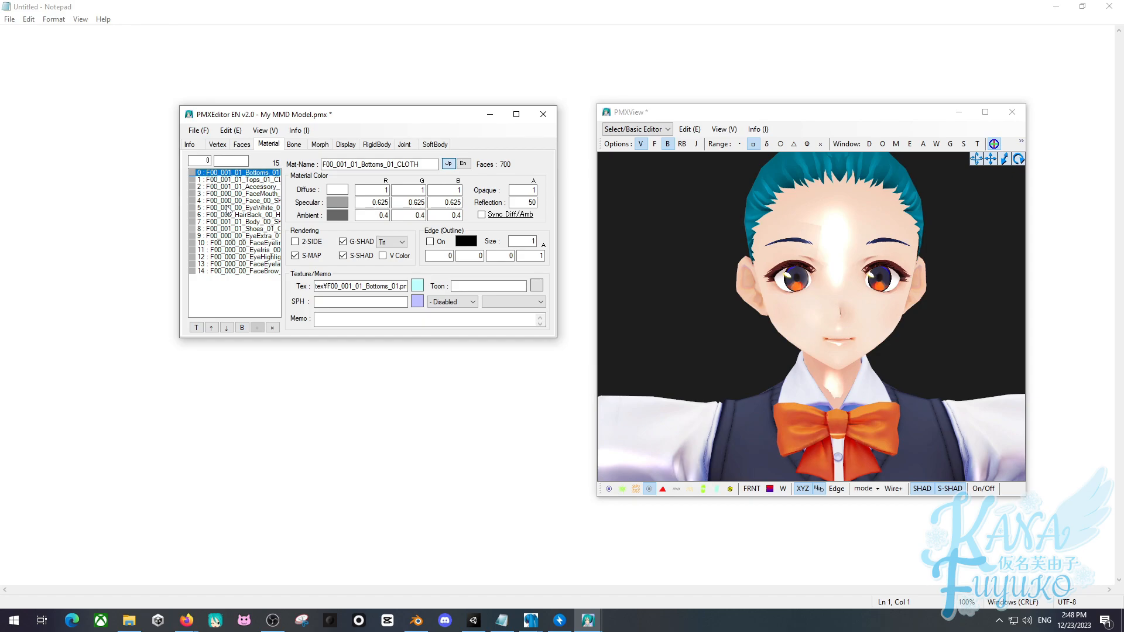
{"action": "left_click", "coordinate": [269, 272]}
{"action": "mouse_move", "coordinate": [658, 357]}
{"action": "right_mouse_down"}
{"action": "mouse_move", "coordinate": [683, 346]}
{"action": "mouse_move", "coordinate": [650, 346]}
{"action": "right_mouse_up"}
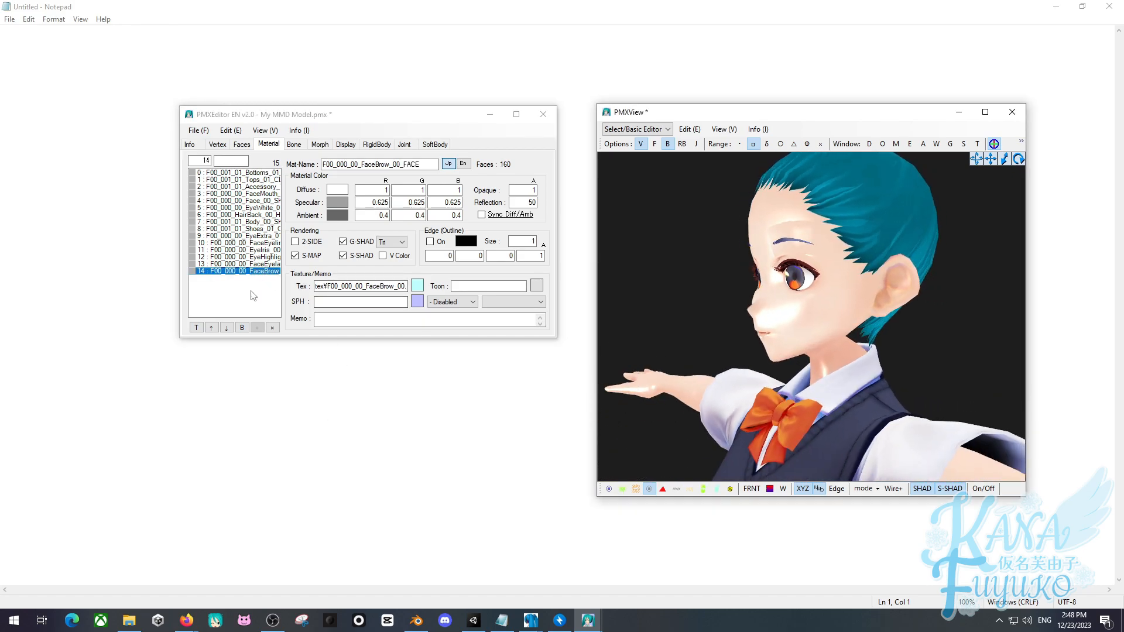
{"action": "right_click_drag", "start_coordinate": [790, 331], "coordinate": [793, 249]}
{"action": "scroll", "coordinate": [793, 286], "scroll_direction": "up", "scroll_amount": 3}
{"action": "scroll", "coordinate": [801, 255], "scroll_direction": "up", "scroll_amount": 3}
{"action": "scroll", "coordinate": [793, 249], "scroll_direction": "down", "scroll_amount": 2}
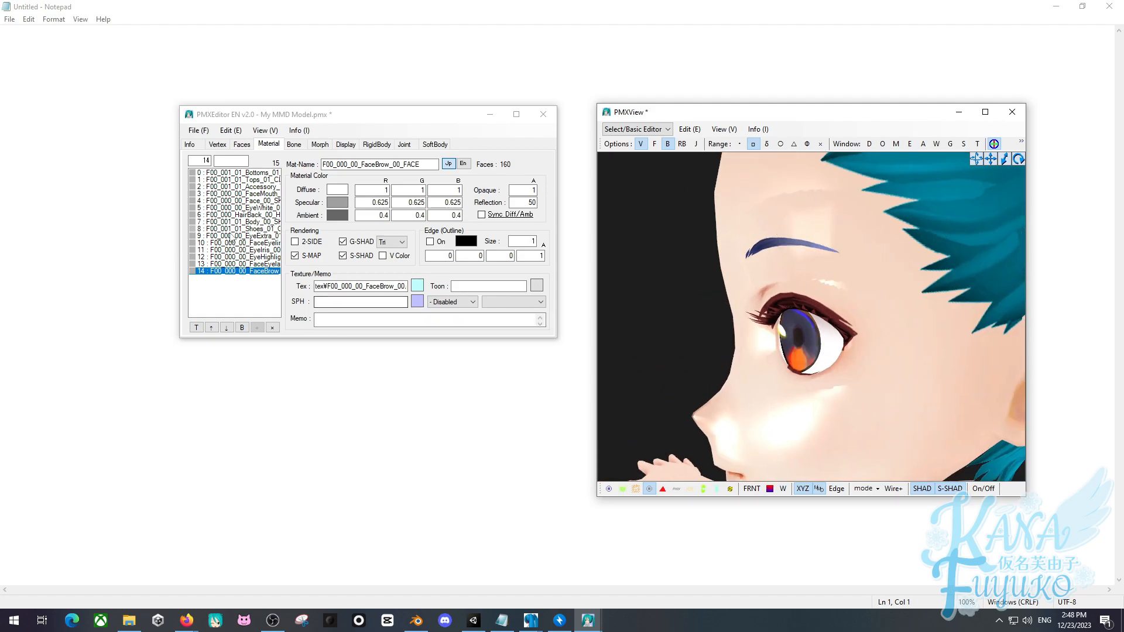
Turn off the S-MAP rendering option for the six materials from EyeExtra to FaceBrow, keeping S-SHAD enabled.
{"action": "left_click", "coordinate": [263, 237], "text": "shift"}
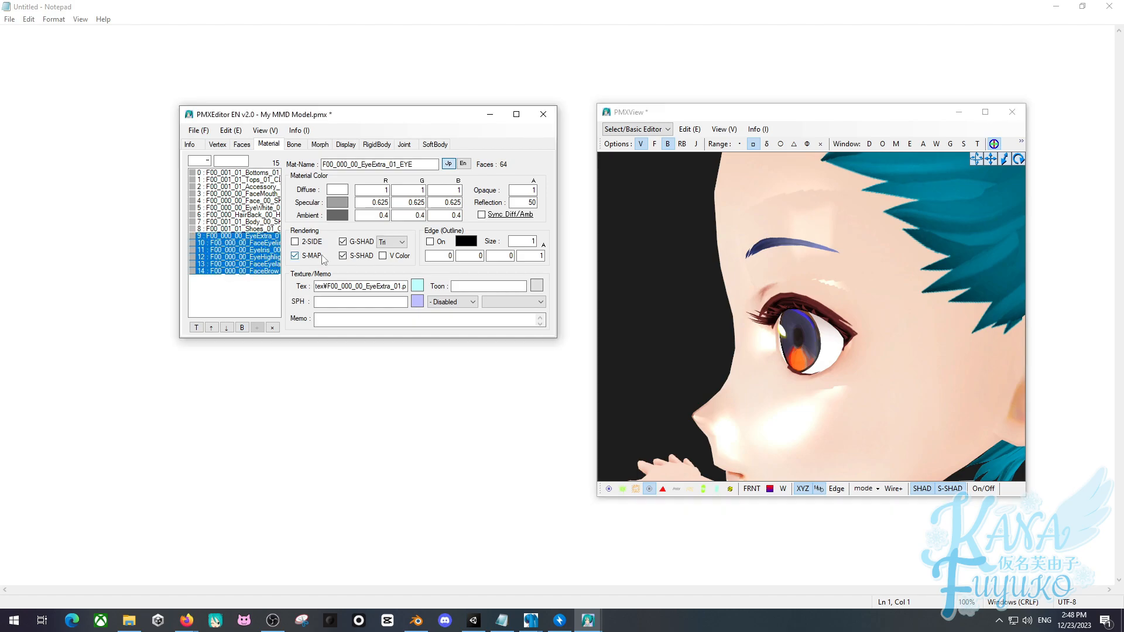
{"action": "left_click", "coordinate": [302, 259]}
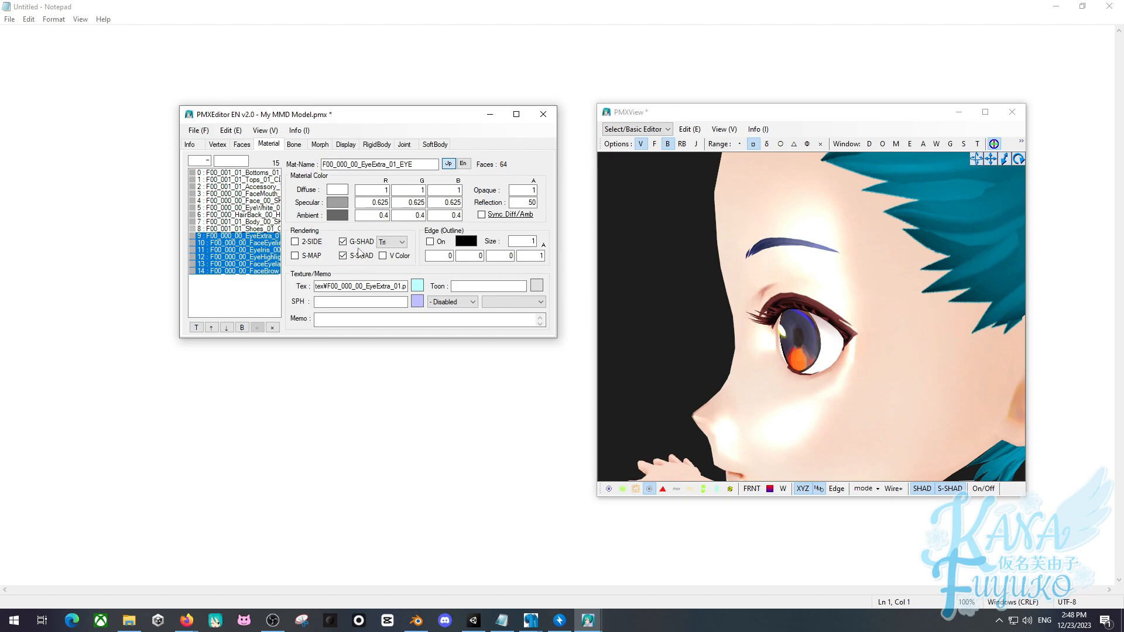
{"action": "scroll", "coordinate": [711, 316], "scroll_direction": "down", "scroll_amount": 5}
{"action": "right_click_drag", "start_coordinate": [725, 321], "coordinate": [757, 326]}
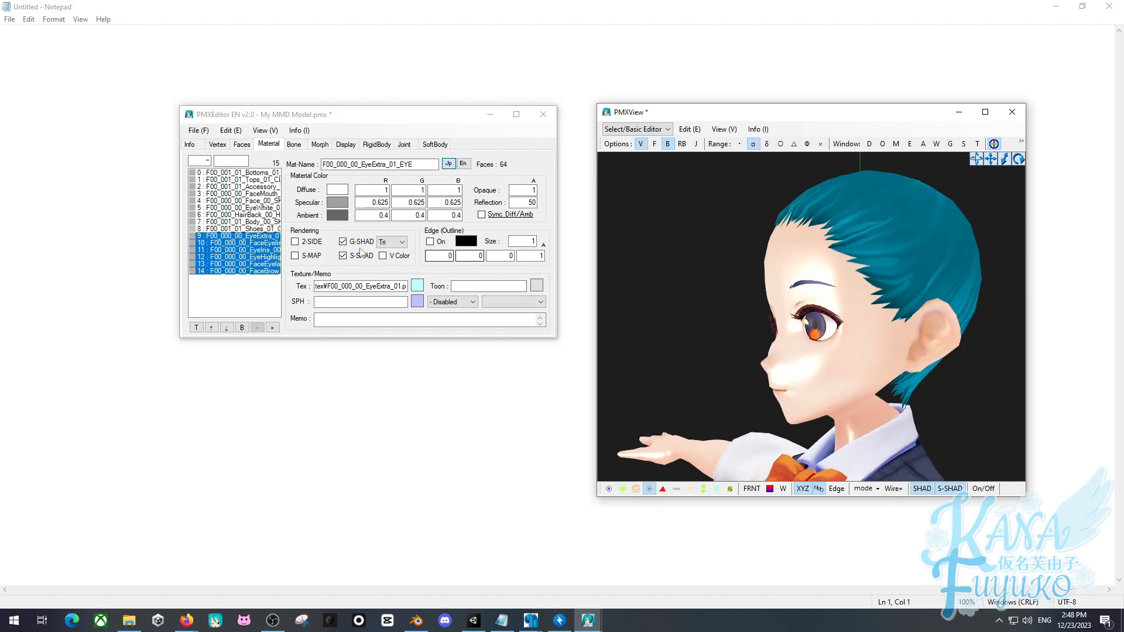
{"action": "left_click", "coordinate": [358, 259]}
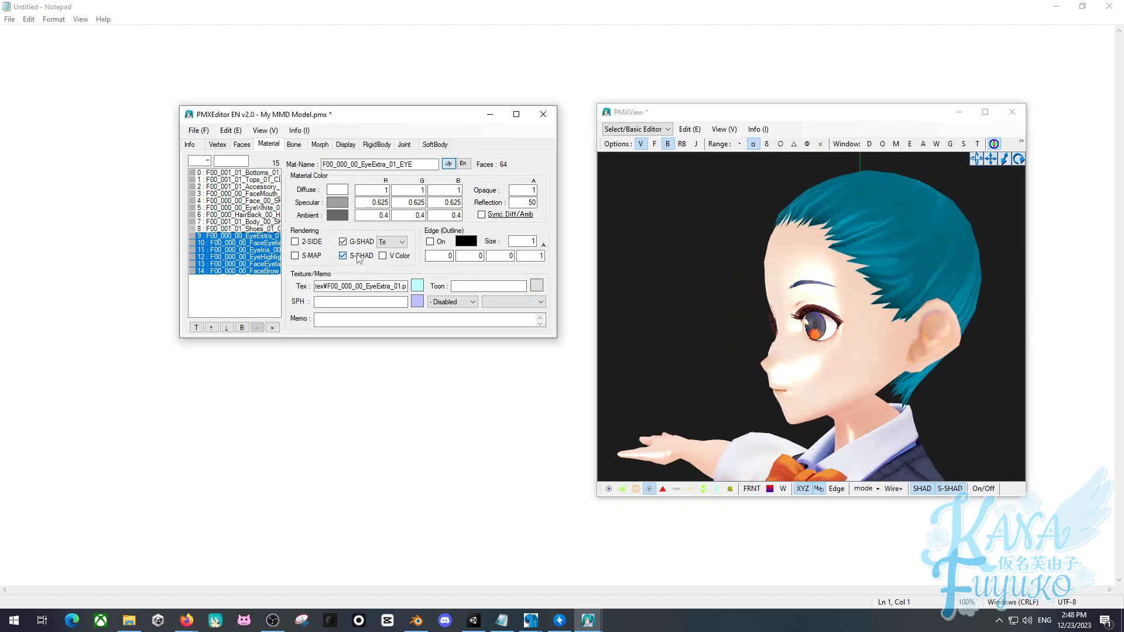
{"action": "left_click", "coordinate": [354, 257]}
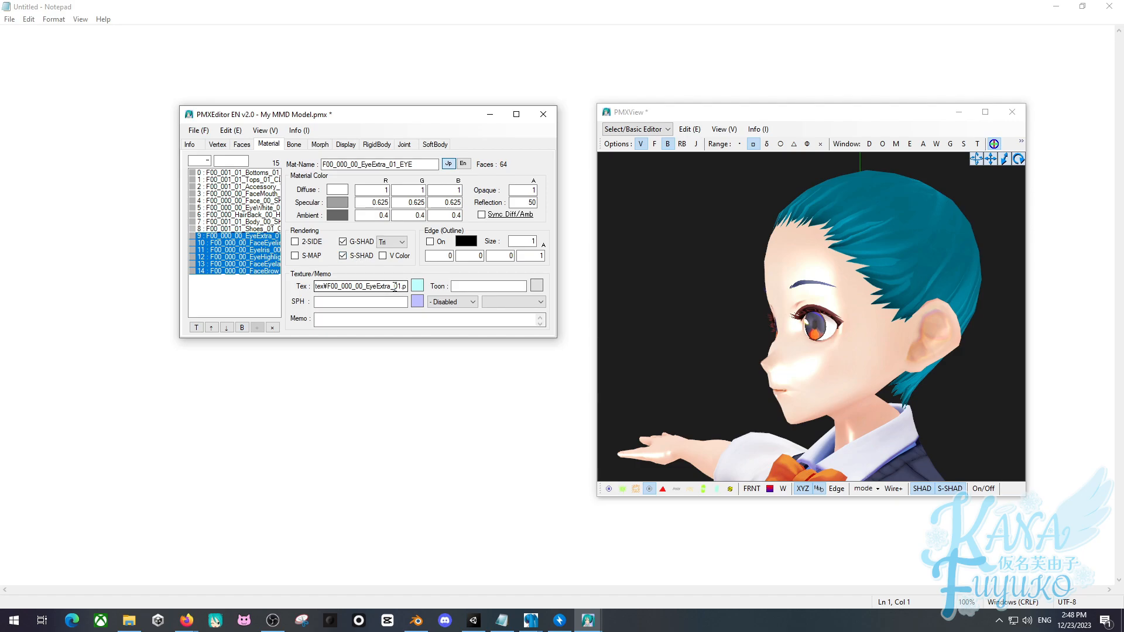
Examine the shading on the model's face and upper body from several angles and distances.
{"action": "left_click", "coordinate": [757, 340]}
{"action": "scroll", "coordinate": [758, 346], "scroll_direction": "up", "scroll_amount": 5}
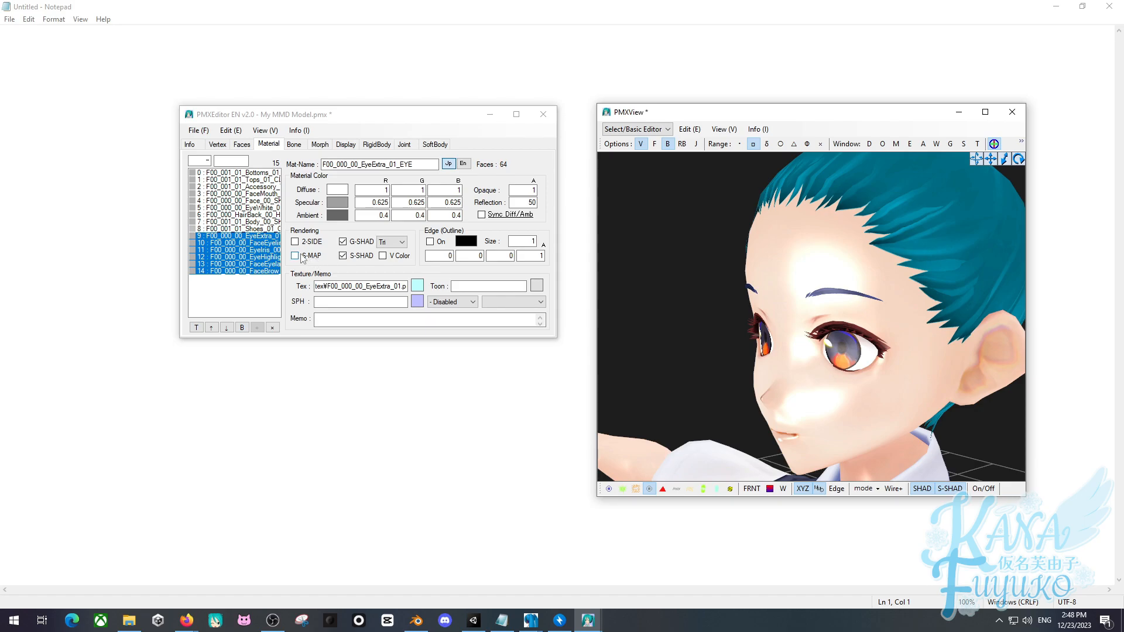
{"action": "scroll", "coordinate": [709, 374], "scroll_direction": "down", "scroll_amount": 5}
{"action": "scroll", "coordinate": [708, 374], "scroll_direction": "up", "scroll_amount": 2}
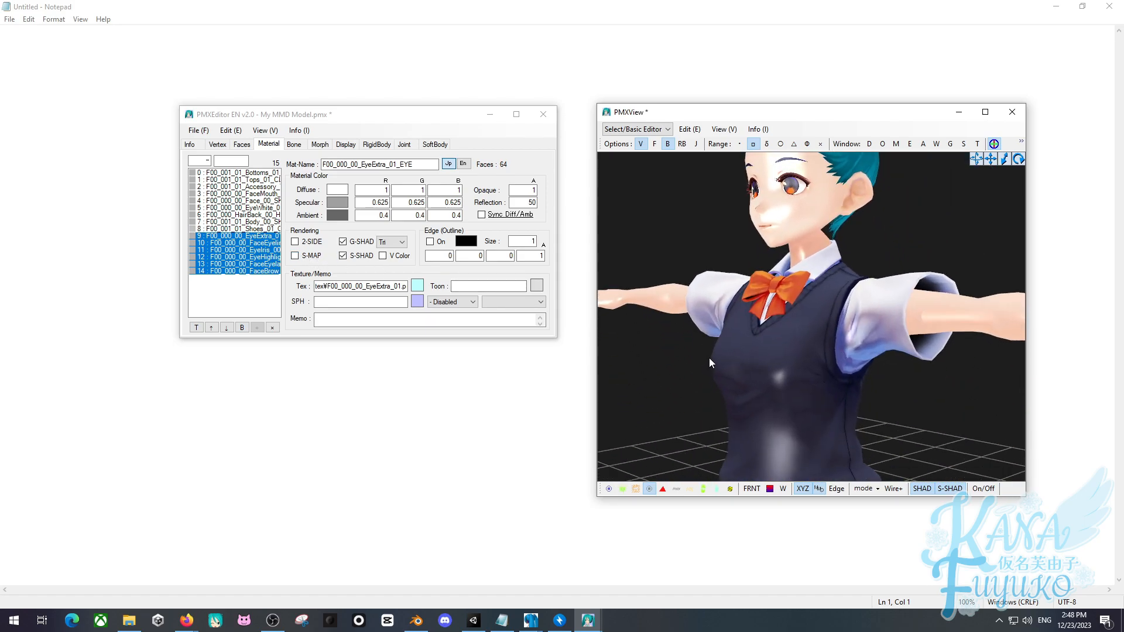
{"action": "right_click_drag", "start_coordinate": [710, 359], "coordinate": [715, 329]}
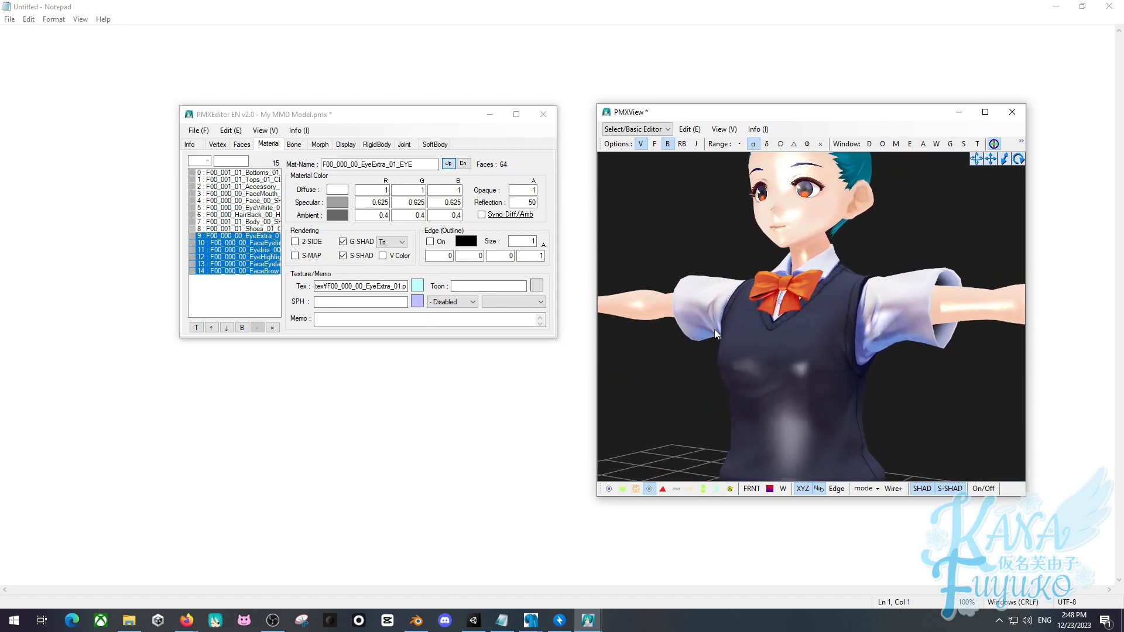
{"action": "scroll", "coordinate": [711, 336], "scroll_direction": "up", "scroll_amount": 4}
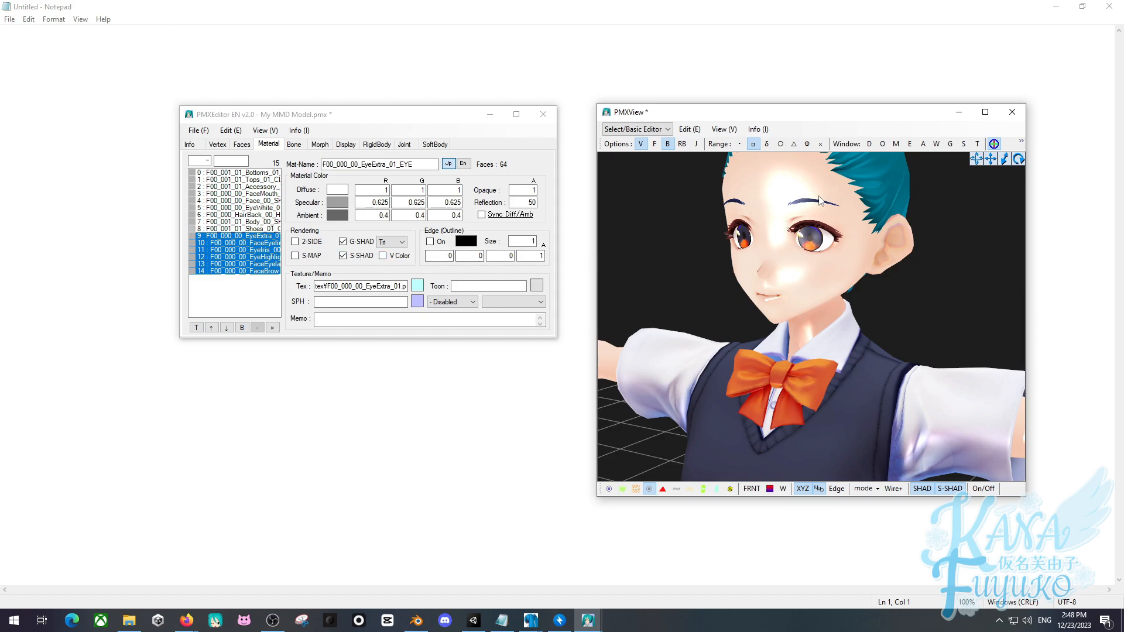
{"action": "right_click_drag", "start_coordinate": [838, 248], "coordinate": [753, 276]}
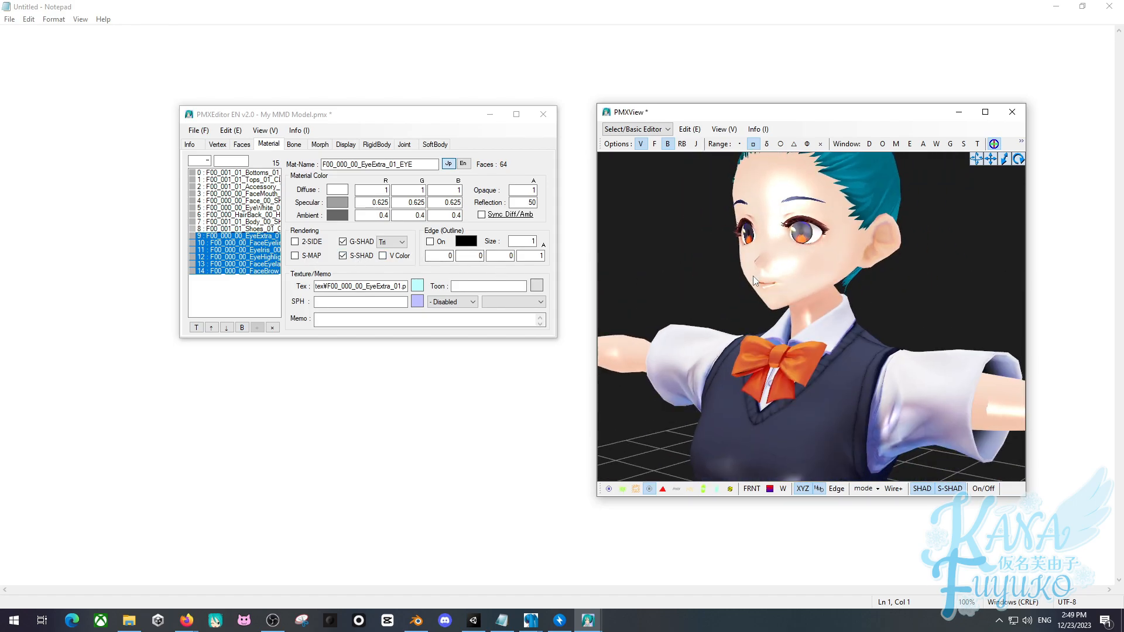
Turn off the S-SHAD rendering option for the six selected materials from EyeExtra to FaceBrow.
{"action": "left_click", "coordinate": [342, 256]}
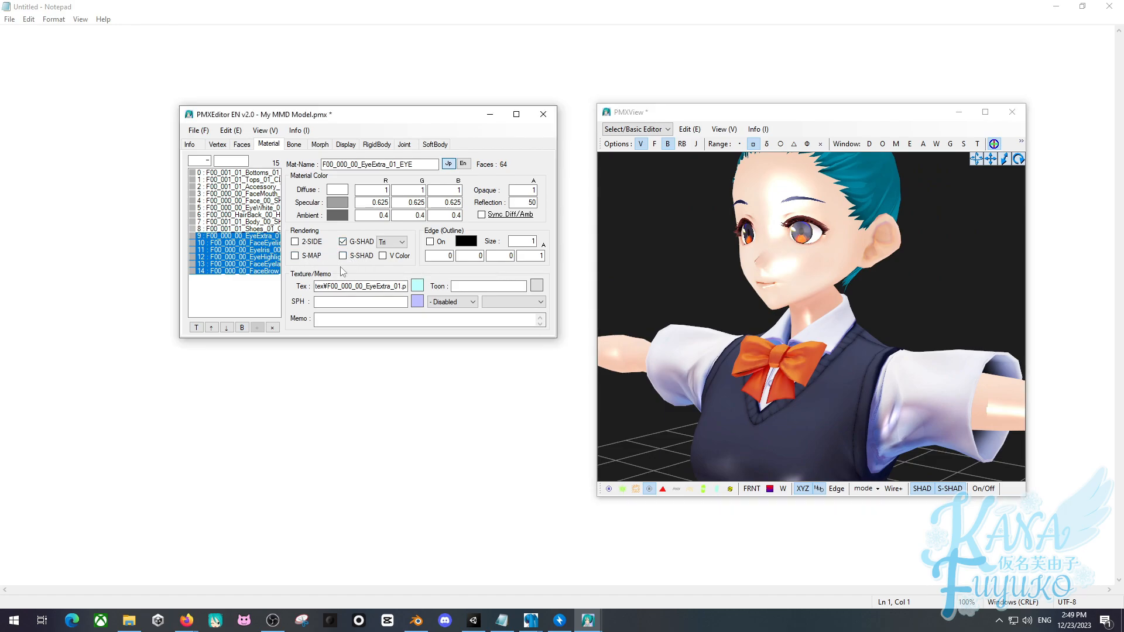
{"action": "middle_click_drag", "start_coordinate": [764, 312], "coordinate": [731, 326]}
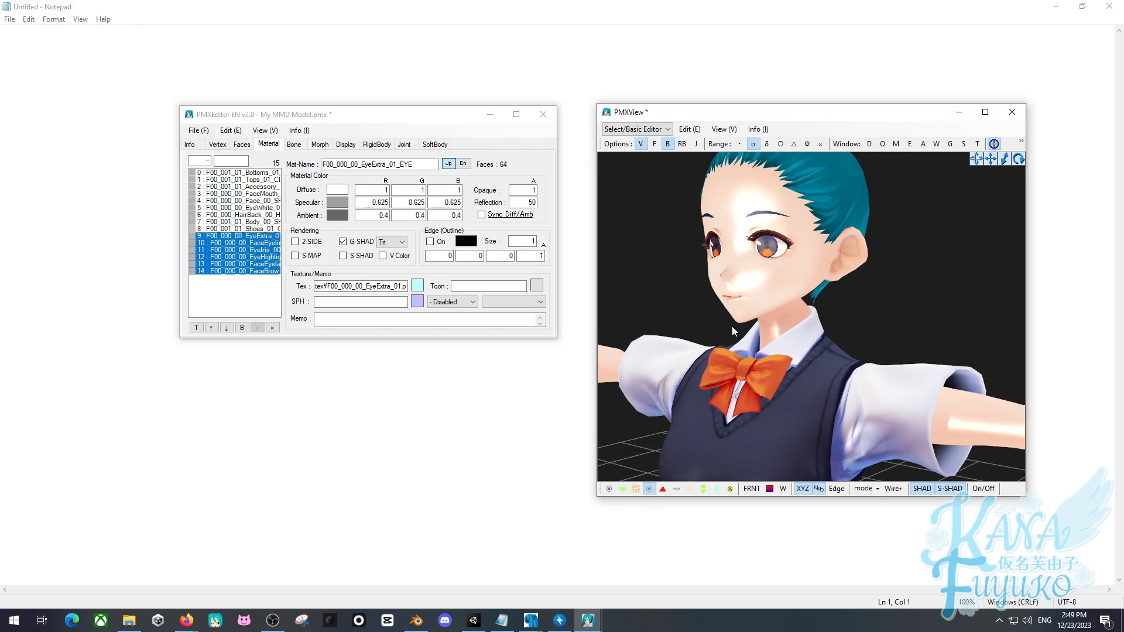
Select the nine materials from Bottoms to Shoes and examine the model's clothing, legs and shoes from several angles.
{"action": "left_click", "coordinate": [264, 225]}
{"action": "left_click_drag", "start_coordinate": [265, 228], "coordinate": [234, 173]}
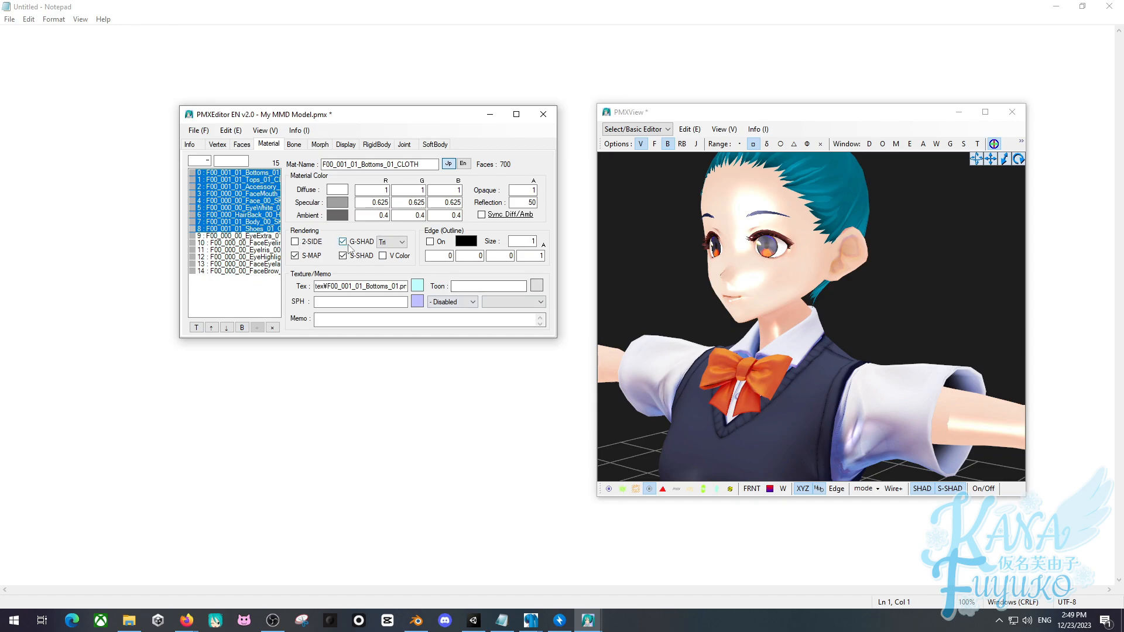
{"action": "scroll", "coordinate": [775, 316], "scroll_direction": "down", "scroll_amount": 3}
{"action": "scroll", "coordinate": [775, 316], "scroll_direction": "down", "scroll_amount": 3}
{"action": "right_click_drag", "start_coordinate": [854, 419], "coordinate": [847, 424]}
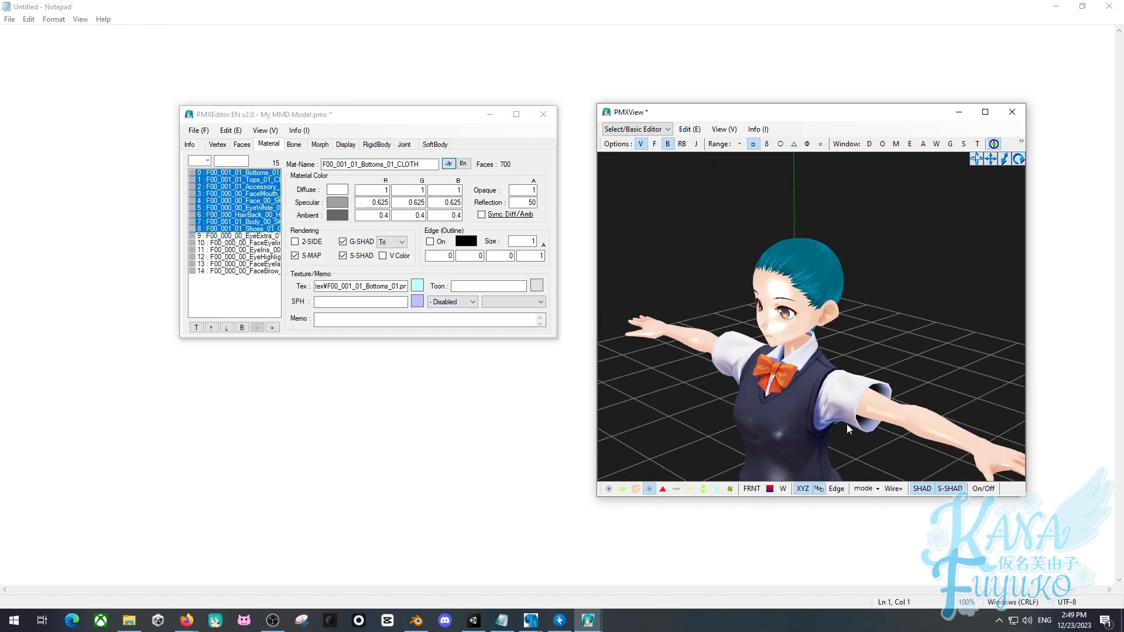
{"action": "middle_click_drag", "start_coordinate": [846, 423], "coordinate": [804, 327]}
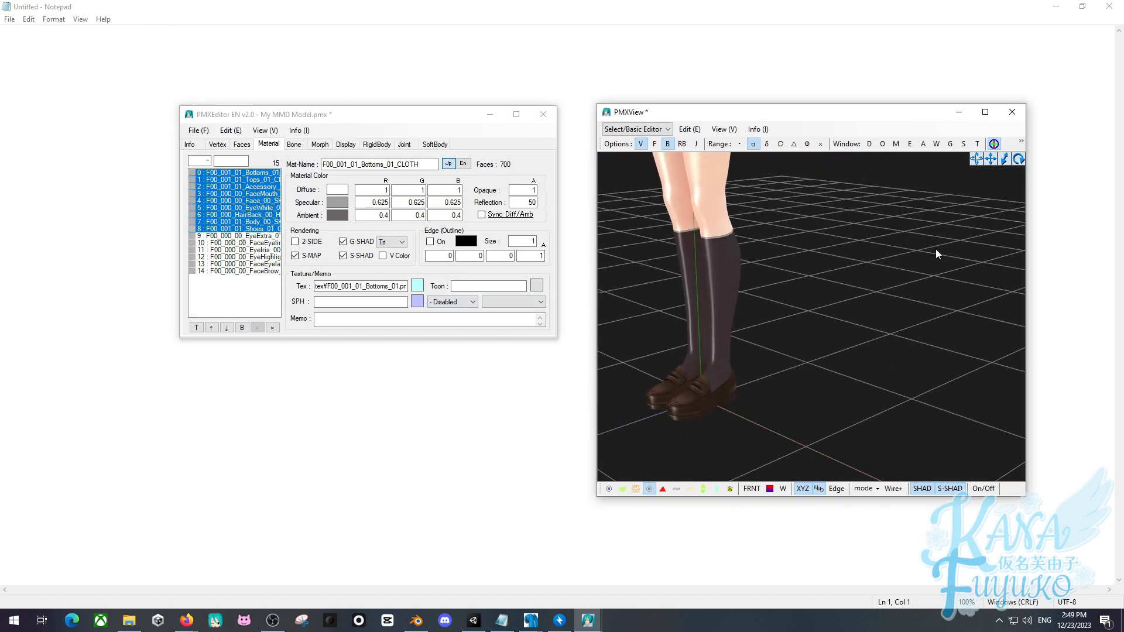
{"action": "right_click_drag", "start_coordinate": [936, 248], "coordinate": [828, 279]}
{"action": "scroll", "coordinate": [831, 278], "scroll_direction": "down", "scroll_amount": 3}
{"action": "middle_click_drag", "start_coordinate": [838, 274], "coordinate": [843, 289]}
{"action": "right_click_drag", "start_coordinate": [842, 290], "coordinate": [796, 359]}
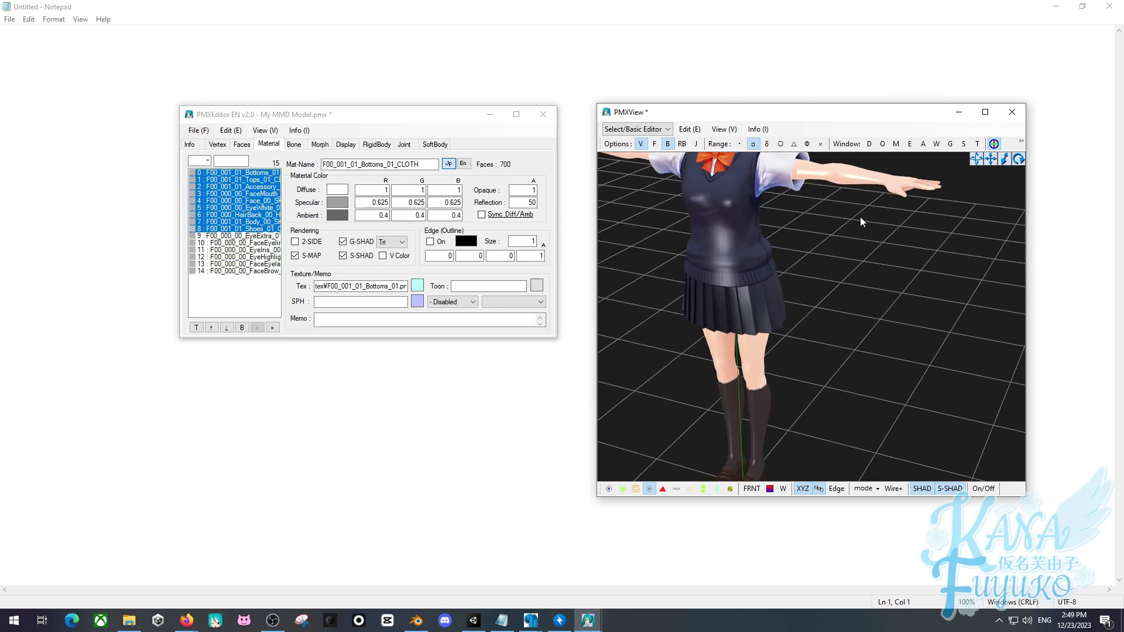
{"action": "right_click_drag", "start_coordinate": [855, 263], "coordinate": [845, 226]}
{"action": "scroll", "coordinate": [845, 226], "scroll_direction": "down", "scroll_amount": 3}
{"action": "middle_click_drag", "start_coordinate": [845, 227], "coordinate": [851, 282]}
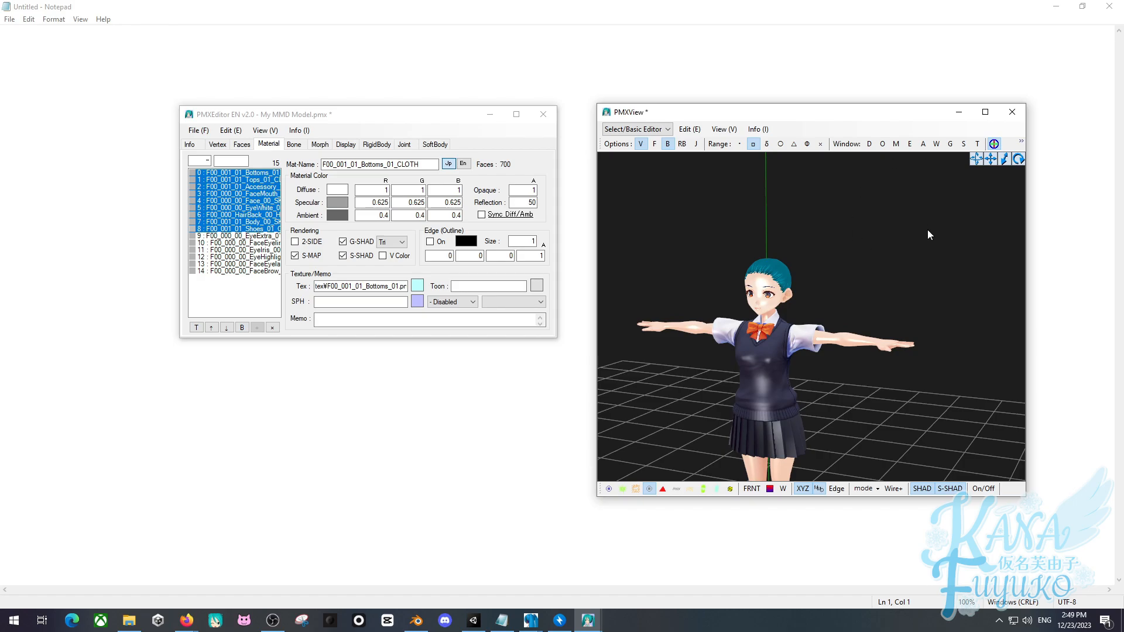
{"action": "right_click_drag", "start_coordinate": [928, 230], "coordinate": [867, 256]}
{"action": "left_click", "coordinate": [869, 144]}
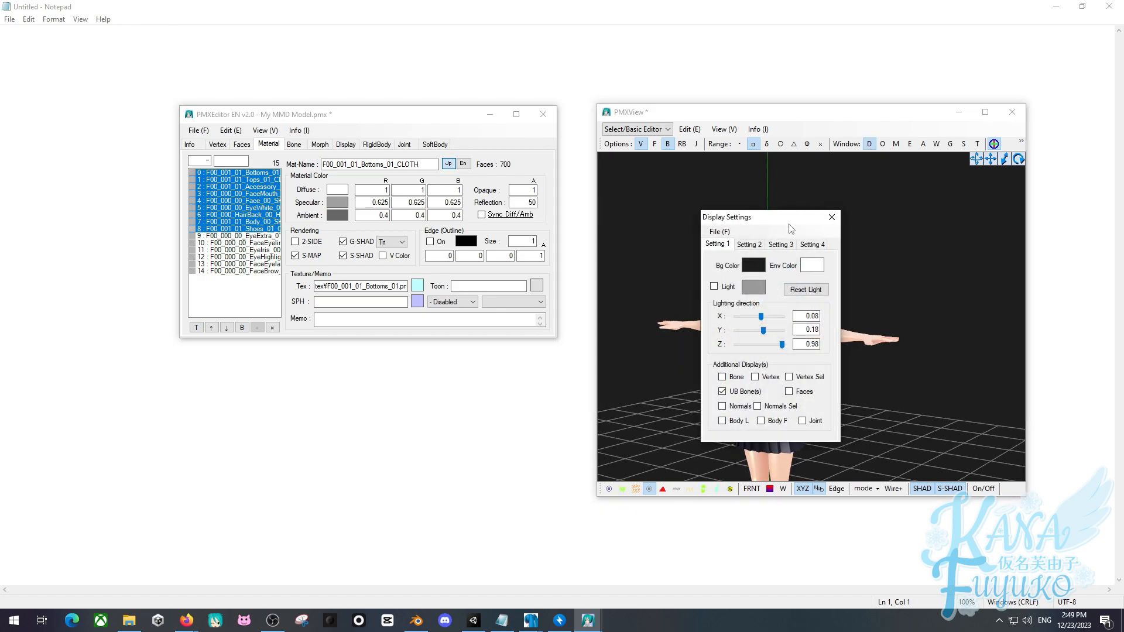
{"action": "left_click_drag", "start_coordinate": [791, 229], "coordinate": [543, 279]}
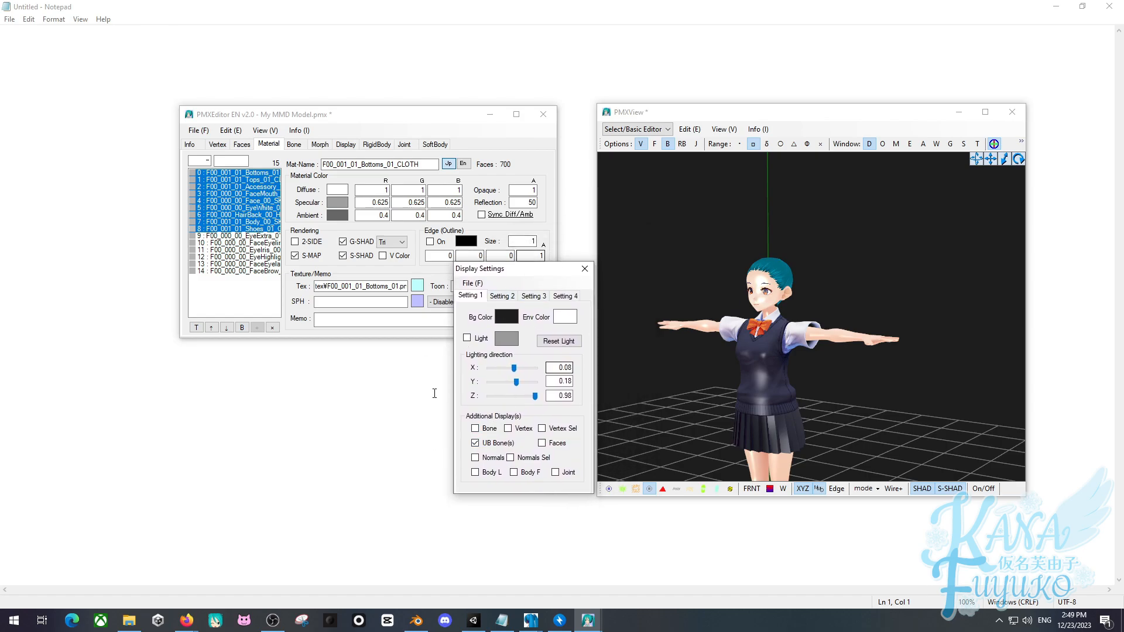
{"action": "left_click", "coordinate": [472, 284]}
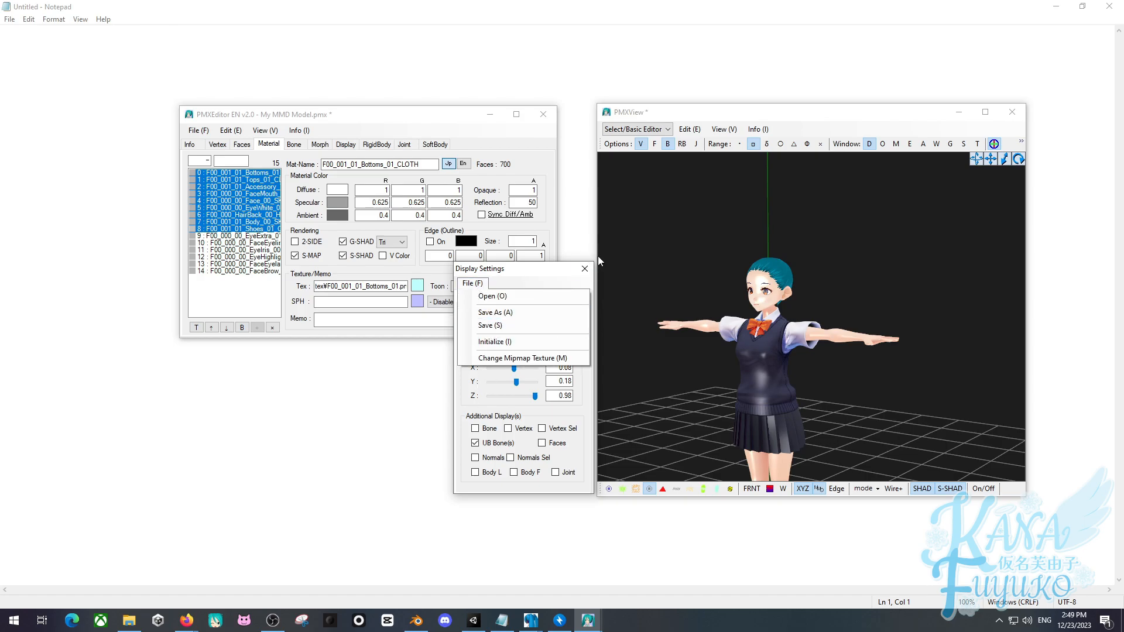
{"action": "left_click", "coordinate": [584, 269]}
Return to the front view and examine the shine on the model's face, arms and vest up close.
{"action": "right_click_drag", "start_coordinate": [682, 352], "coordinate": [703, 374]}
{"action": "left_click", "coordinate": [751, 489]}
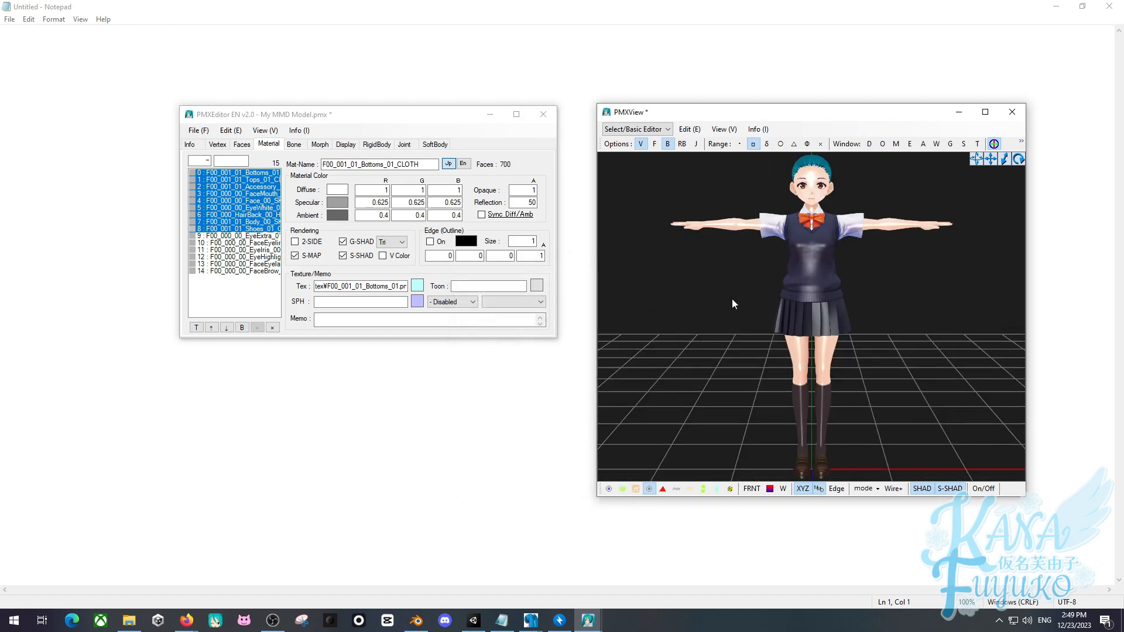
{"action": "middle_click_drag", "start_coordinate": [732, 298], "coordinate": [721, 366]}
{"action": "scroll", "coordinate": [721, 351], "scroll_direction": "up", "scroll_amount": 3}
{"action": "middle_click_drag", "start_coordinate": [722, 292], "coordinate": [733, 332]}
{"action": "scroll", "coordinate": [726, 322], "scroll_direction": "up", "scroll_amount": 2}
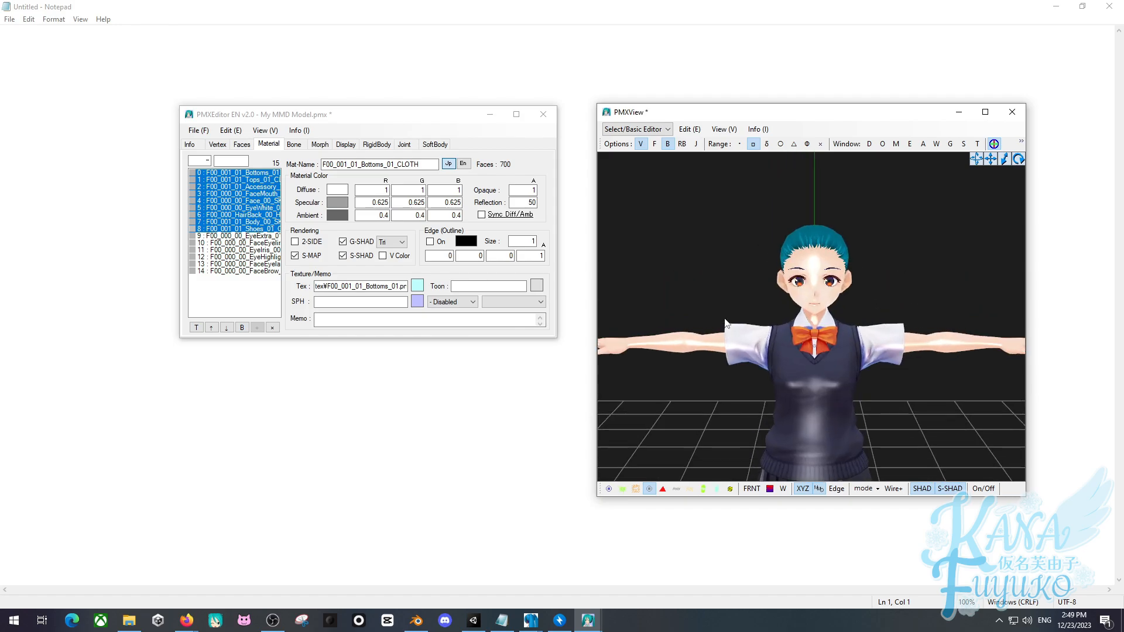
{"action": "mouse_move", "coordinate": [732, 304]}
{"action": "right_mouse_down"}
{"action": "mouse_move", "coordinate": [760, 303]}
{"action": "mouse_move", "coordinate": [725, 296]}
{"action": "right_mouse_up"}
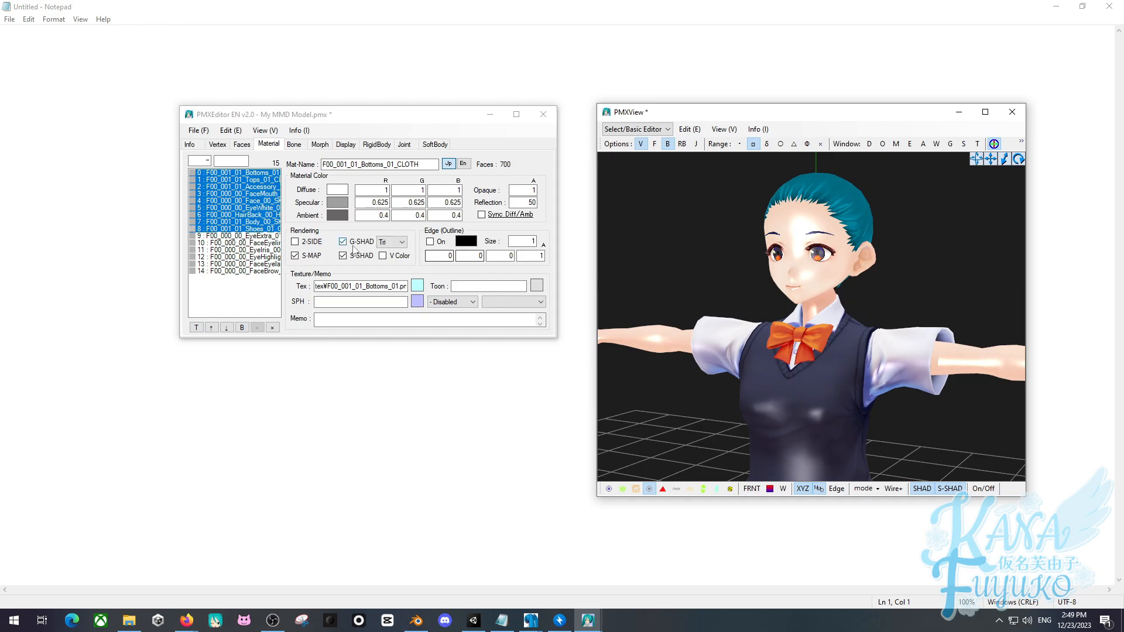
Extend the selection to all materials through FaceBrow and set their specular color to black.
{"action": "left_click", "coordinate": [248, 272], "text": "shift"}
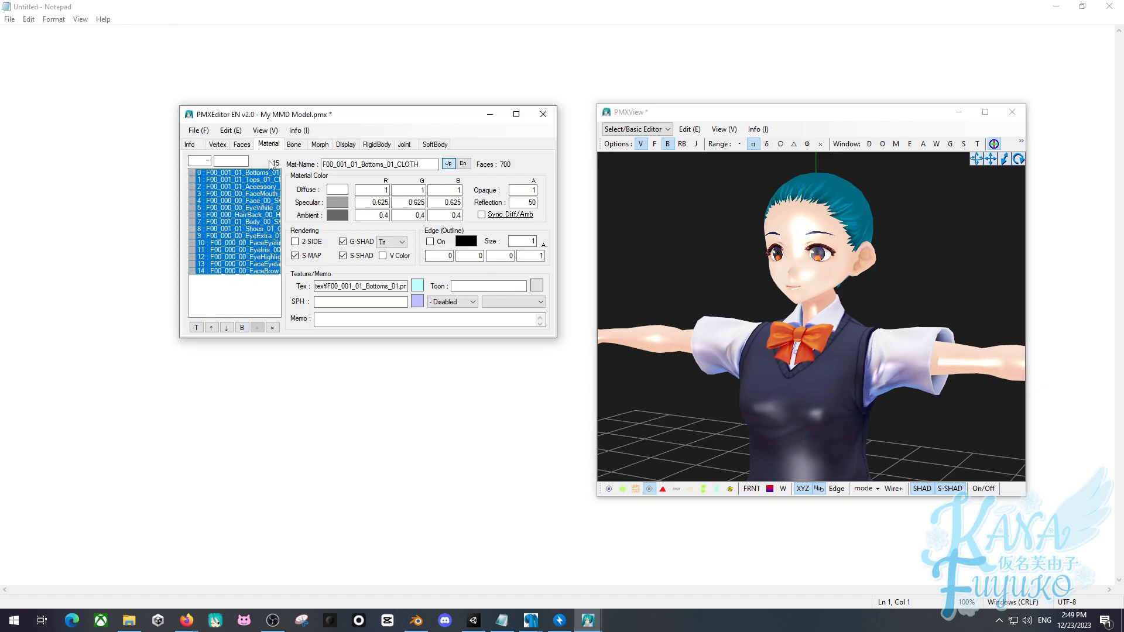
{"action": "left_click", "coordinate": [330, 215]}
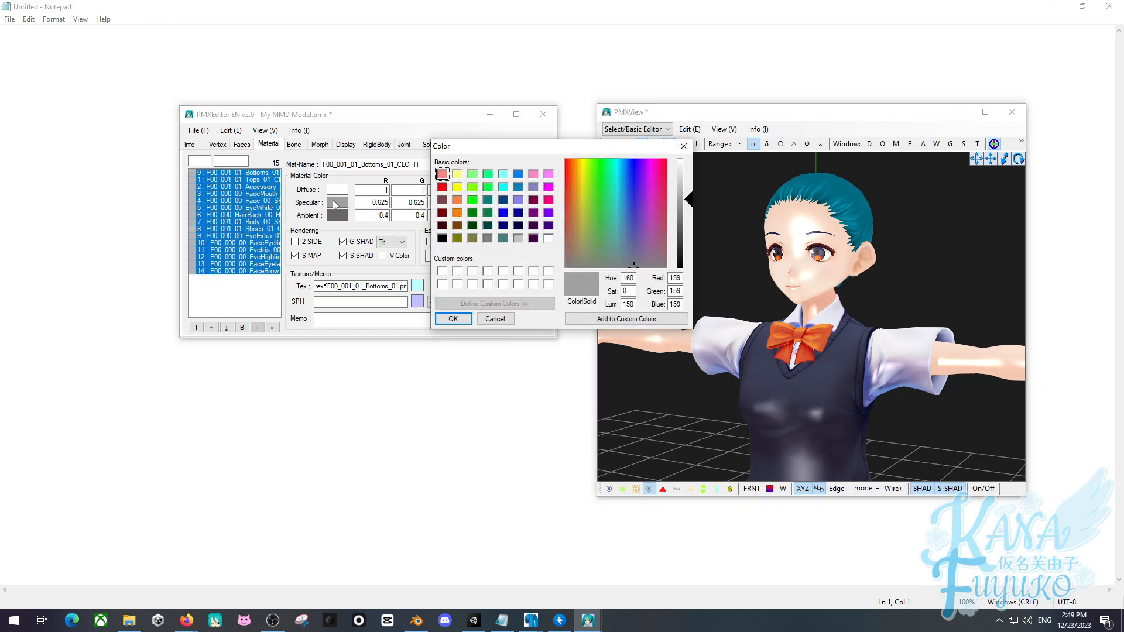
{"action": "left_click", "coordinate": [441, 239]}
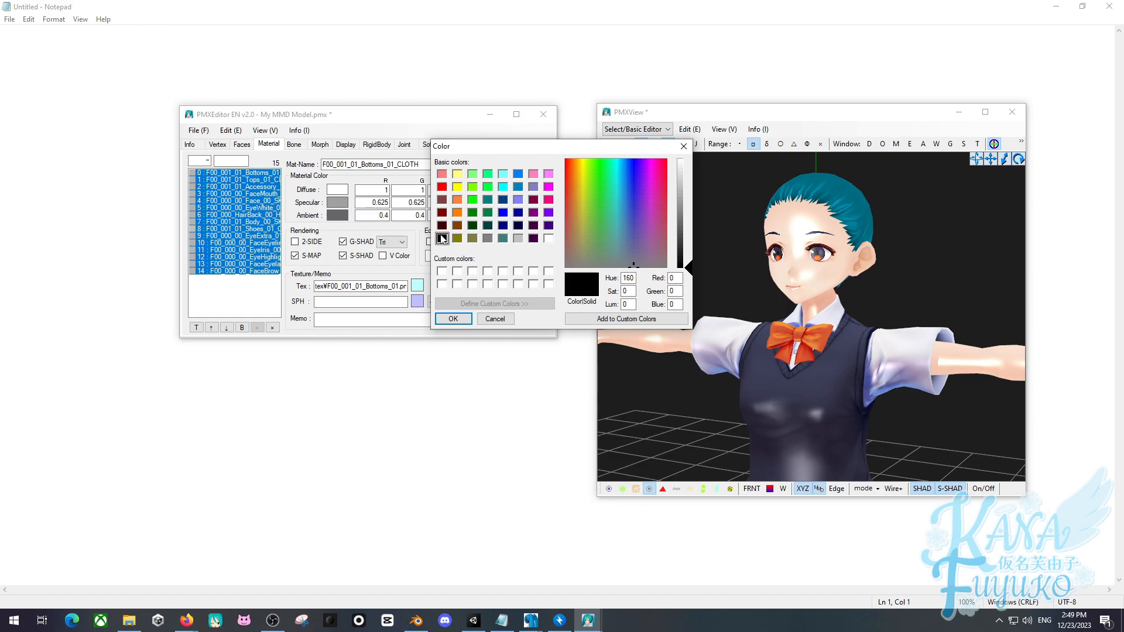
{"action": "left_click", "coordinate": [453, 319]}
Move the F00_000_HairBack_00_HAIR material to position 8 in the material order, directly after the Shoes material.
{"action": "right_click_drag", "start_coordinate": [742, 371], "coordinate": [829, 346]}
{"action": "scroll", "coordinate": [834, 350], "scroll_direction": "up", "scroll_amount": 5}
{"action": "scroll", "coordinate": [834, 350], "scroll_direction": "up", "scroll_amount": 3}
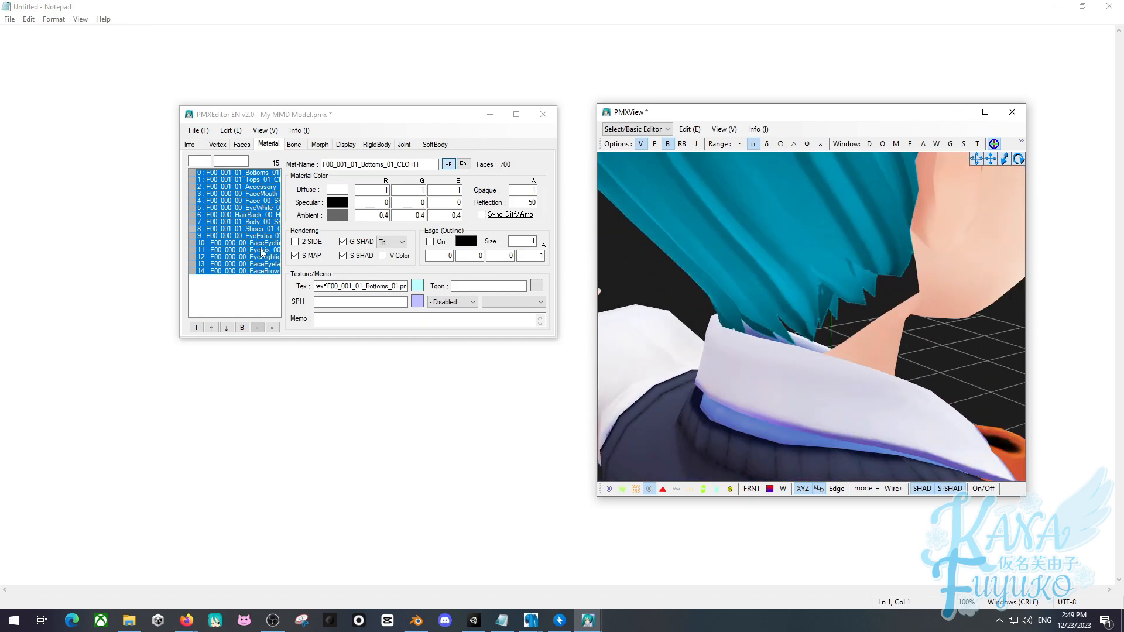
{"action": "left_click", "coordinate": [271, 215]}
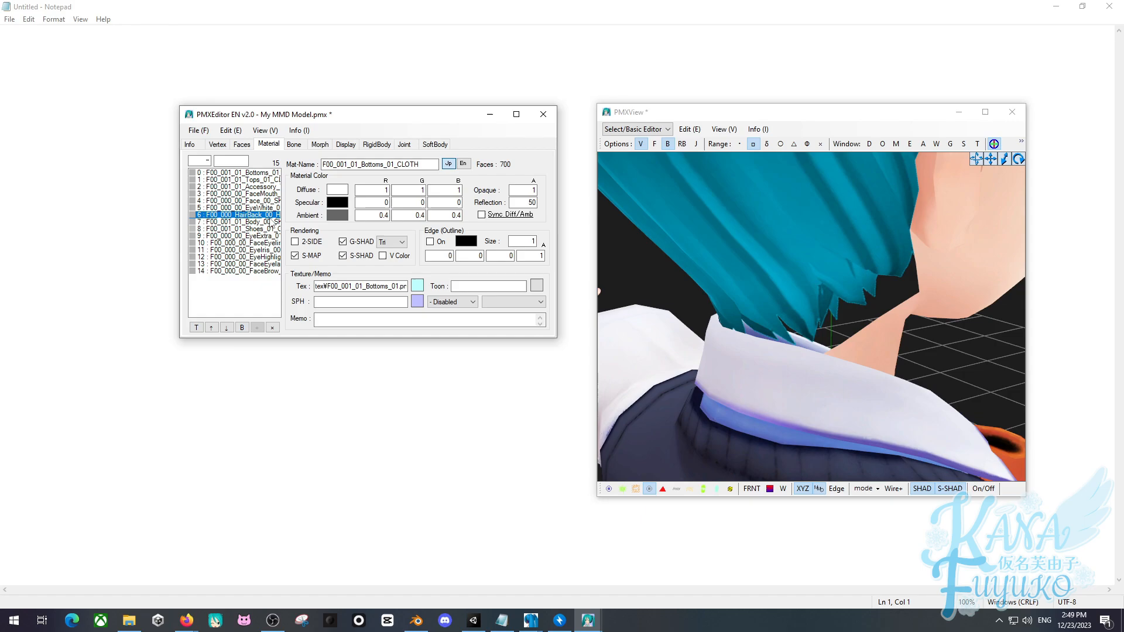
{"action": "left_click", "coordinate": [241, 327]}
{"action": "left_click", "coordinate": [231, 330]}
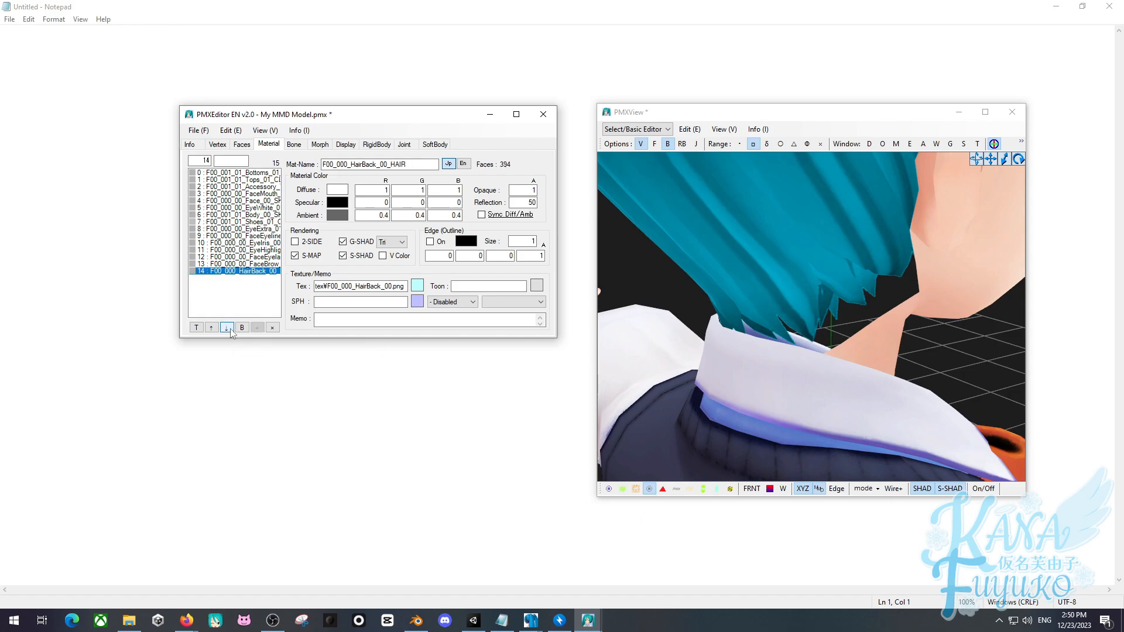
{"action": "left_click", "coordinate": [213, 328]}
{"action": "left_click", "coordinate": [212, 327]}
{"action": "left_click", "coordinate": [212, 328]}
{"action": "left_click", "coordinate": [212, 328]}
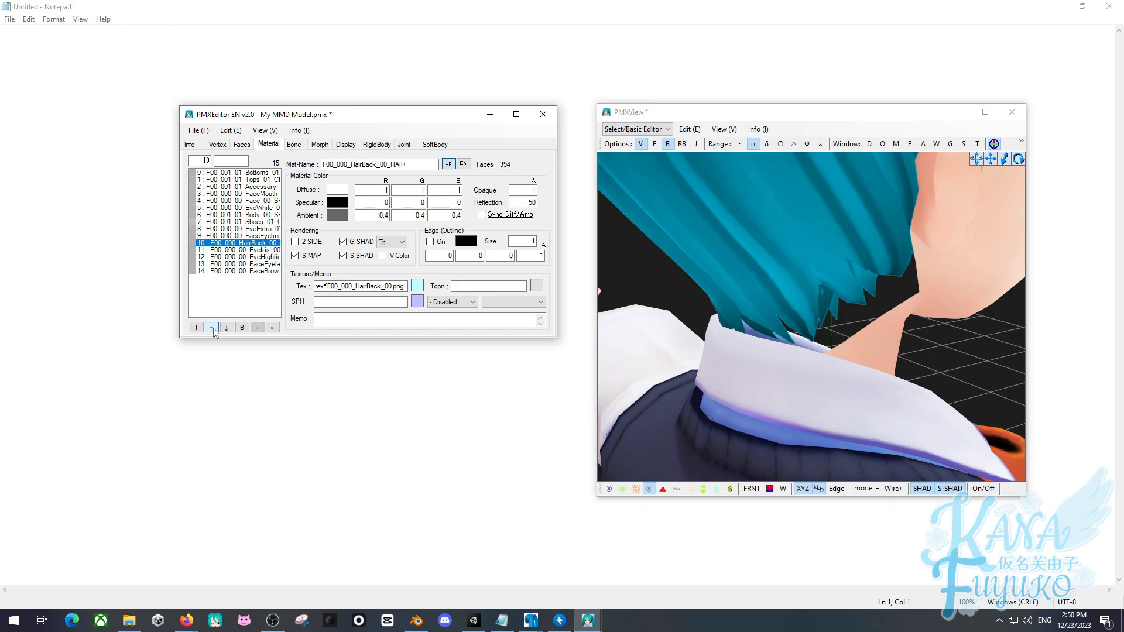
{"action": "left_click", "coordinate": [212, 327]}
{"action": "left_click", "coordinate": [213, 327]}
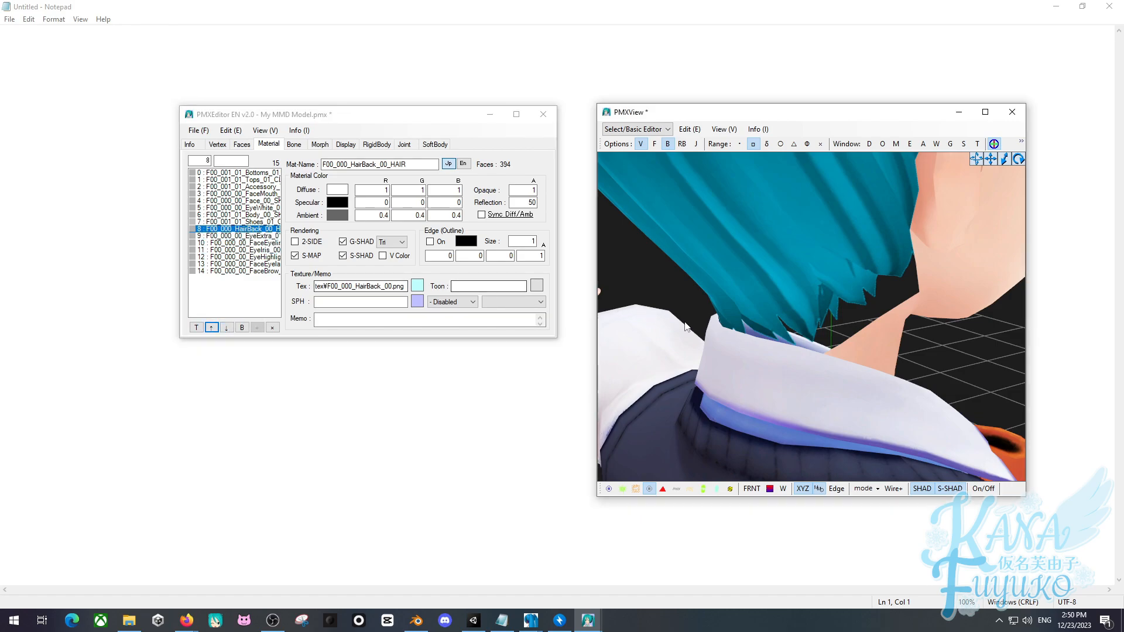
Examine the hair, face and full outfit without specular shine from behind, from the front and at several distances.
{"action": "right_click_drag", "start_coordinate": [665, 330], "coordinate": [683, 320]}
{"action": "scroll", "coordinate": [684, 321], "scroll_direction": "down", "scroll_amount": 3}
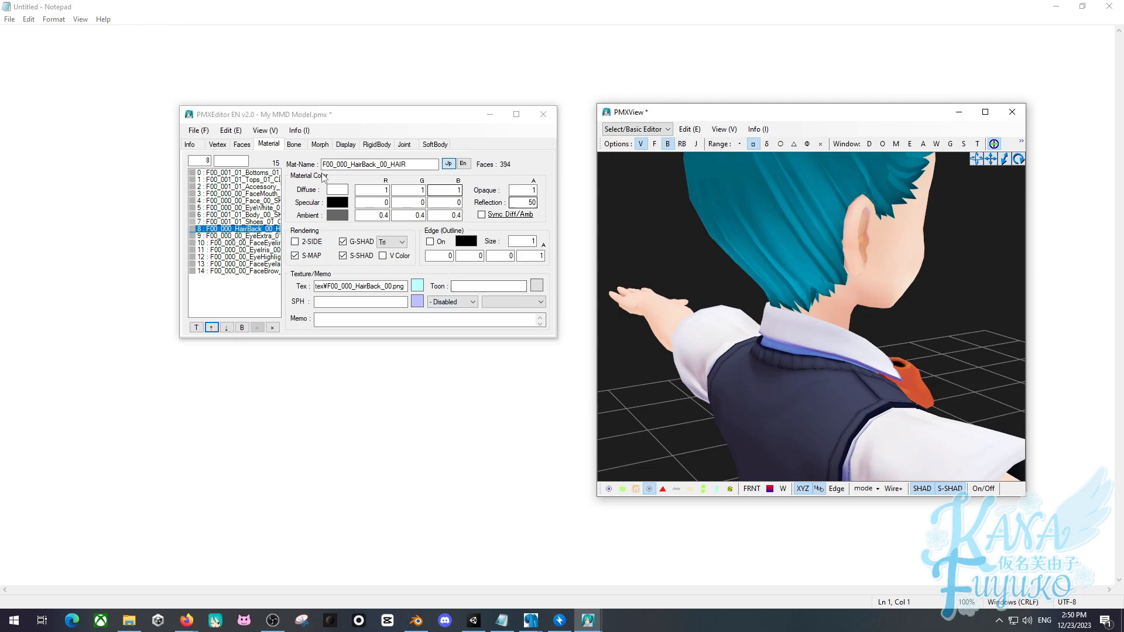
{"action": "scroll", "coordinate": [812, 365], "scroll_direction": "down", "scroll_amount": 3}
{"action": "right_click_drag", "start_coordinate": [812, 365], "coordinate": [722, 337]}
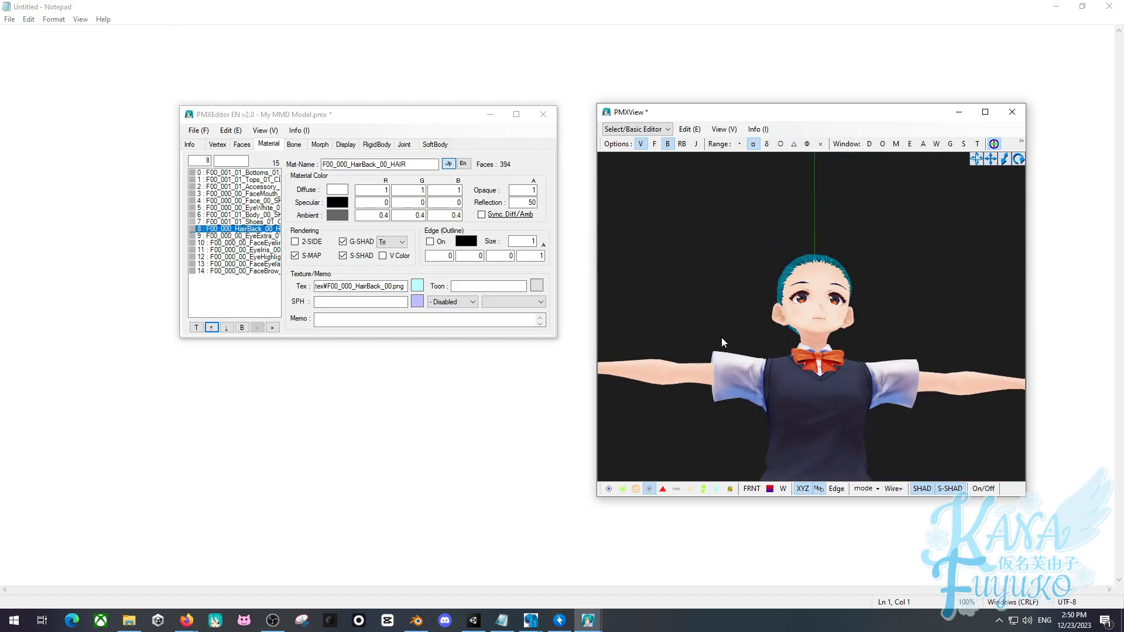
{"action": "scroll", "coordinate": [722, 350], "scroll_direction": "up", "scroll_amount": 2}
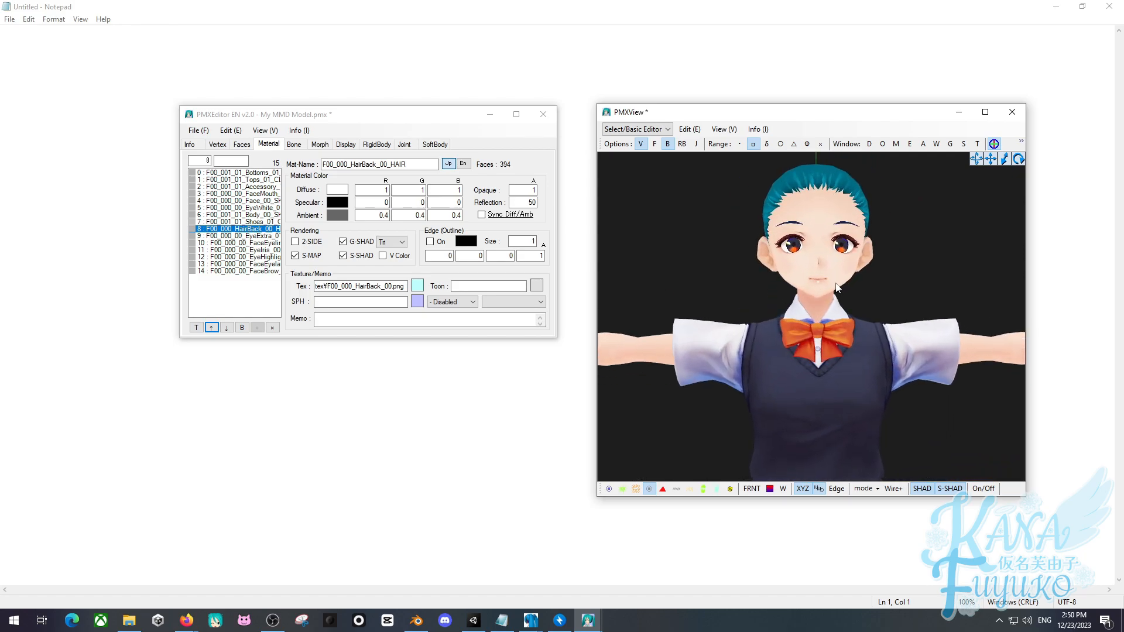
{"action": "scroll", "coordinate": [786, 379], "scroll_direction": "down", "scroll_amount": 3}
{"action": "middle_click_drag", "start_coordinate": [789, 377], "coordinate": [802, 322]}
{"action": "scroll", "coordinate": [800, 332], "scroll_direction": "down", "scroll_amount": 1}
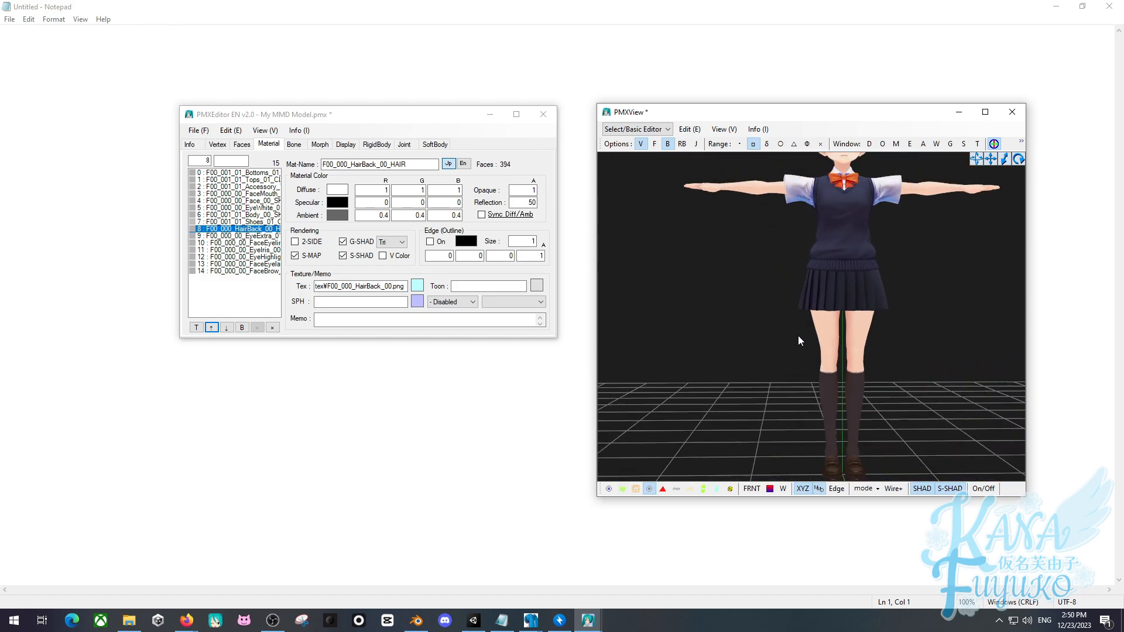
{"action": "right_click_drag", "start_coordinate": [798, 336], "coordinate": [748, 318]}
{"action": "scroll", "coordinate": [726, 412], "scroll_direction": "down", "scroll_amount": 1}
{"action": "scroll", "coordinate": [725, 412], "scroll_direction": "down", "scroll_amount": 2}
Show the bones on the model and view the whole skeleton from the front.
{"action": "left_click", "coordinate": [609, 490]}
{"action": "middle_click_drag", "start_coordinate": [748, 318], "coordinate": [773, 336]}
{"action": "right_click_drag", "start_coordinate": [860, 289], "coordinate": [862, 299]}
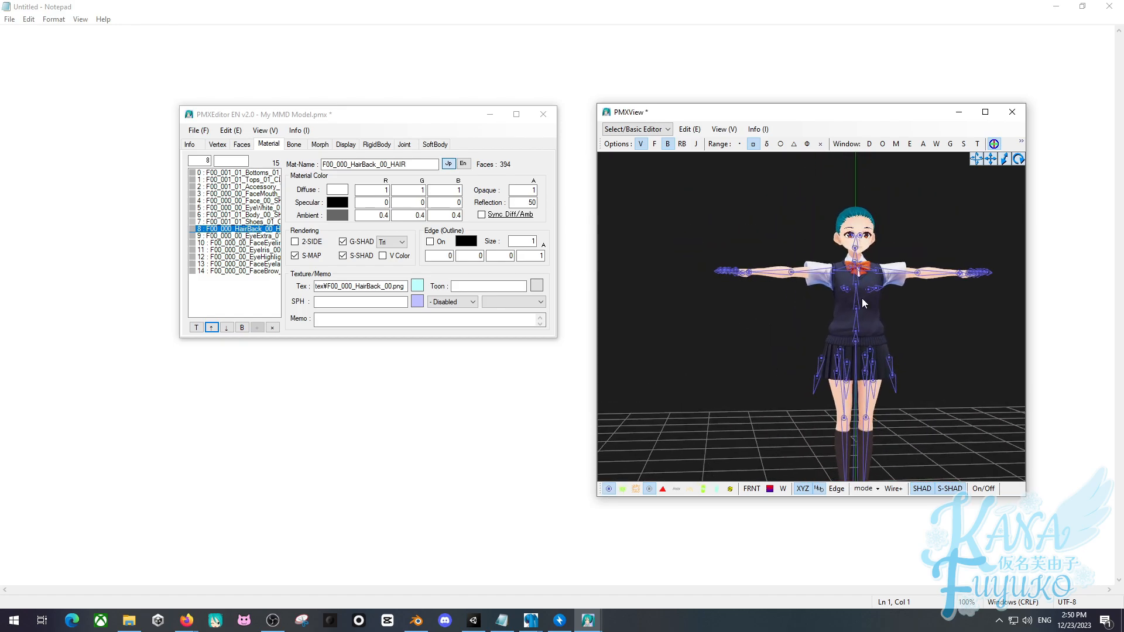
{"action": "middle_click_drag", "start_coordinate": [862, 299], "coordinate": [833, 308]}
{"action": "right_click_drag", "start_coordinate": [829, 337], "coordinate": [646, 305]}
{"action": "middle_click", "coordinate": [645, 305]}
{"action": "middle_click", "coordinate": [646, 305]}
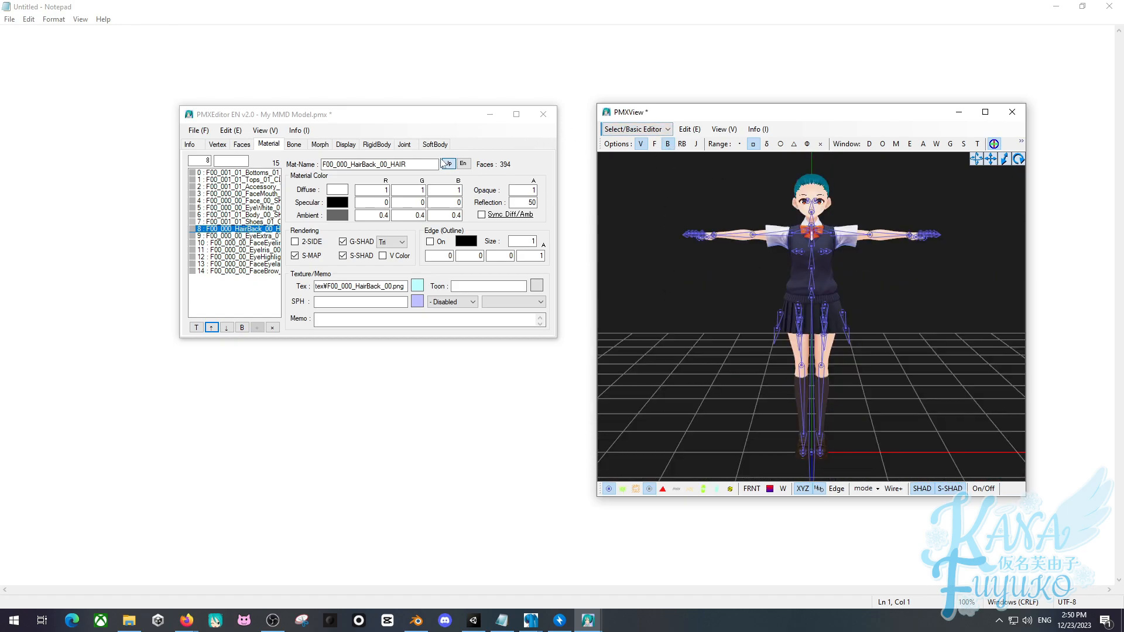
Widen the editor window so the full morph and material names fit, and move it clear of the model view.
{"action": "left_click", "coordinate": [319, 145]}
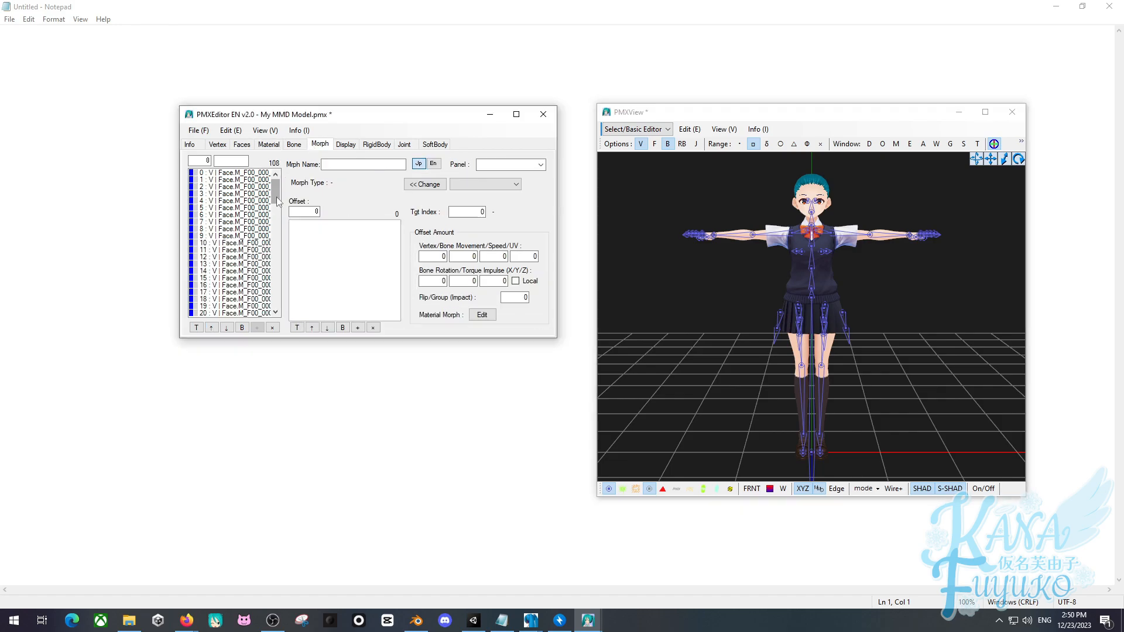
{"action": "left_click_drag", "start_coordinate": [557, 251], "coordinate": [671, 249]}
{"action": "left_click_drag", "start_coordinate": [389, 197], "coordinate": [401, 119]}
{"action": "left_click", "coordinate": [267, 145]}
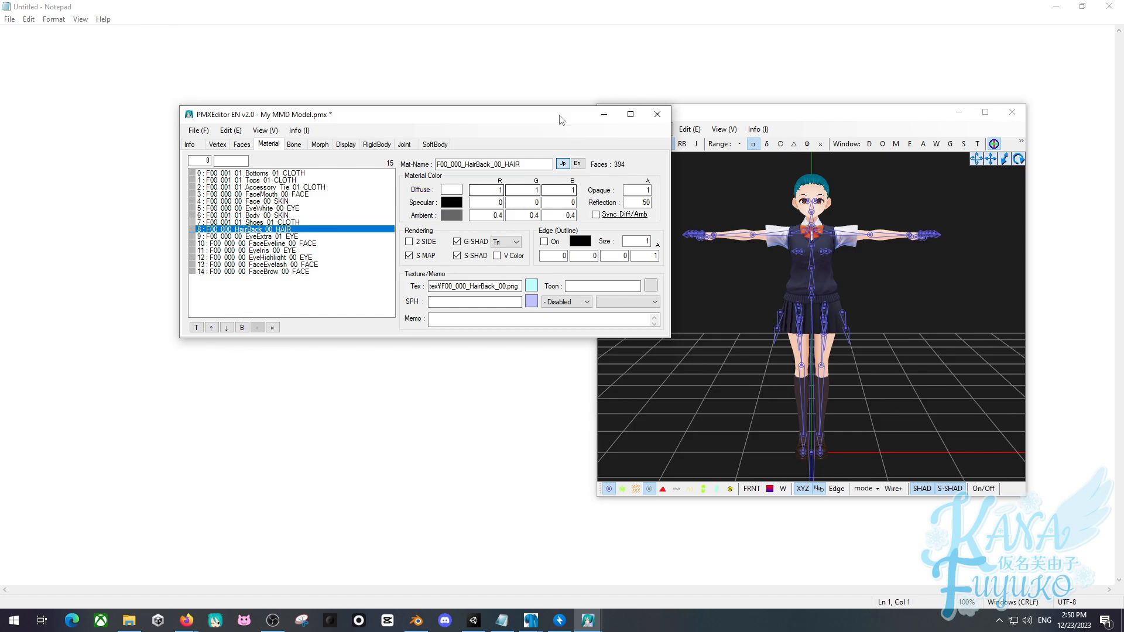
{"action": "left_click_drag", "start_coordinate": [524, 115], "coordinate": [452, 116]}
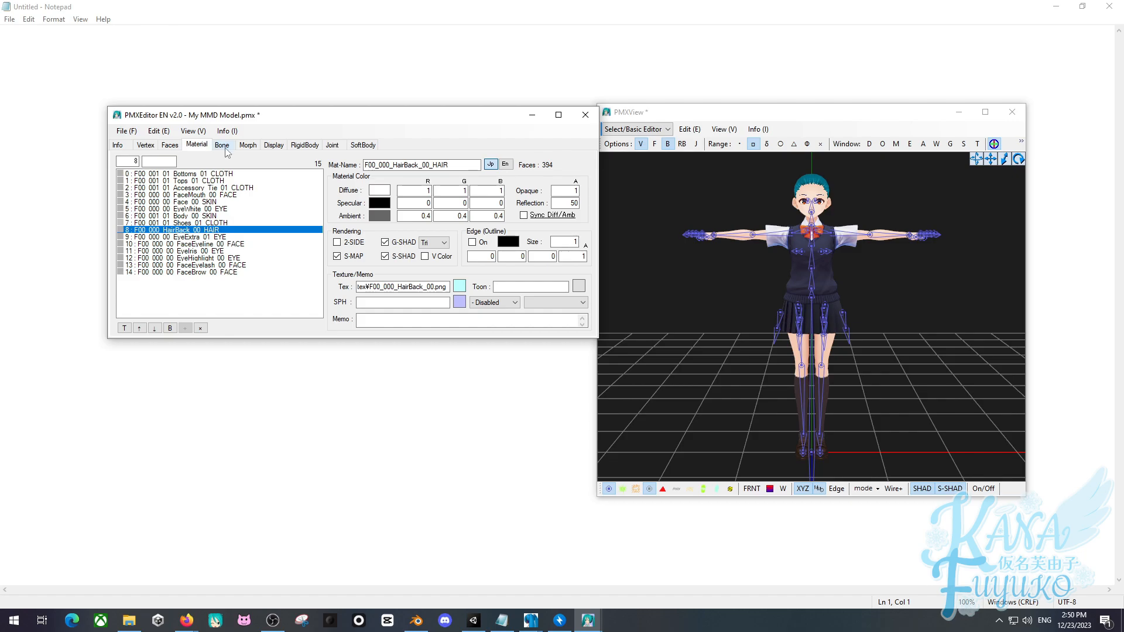
{"action": "left_click_drag", "start_coordinate": [214, 195], "coordinate": [214, 265]}
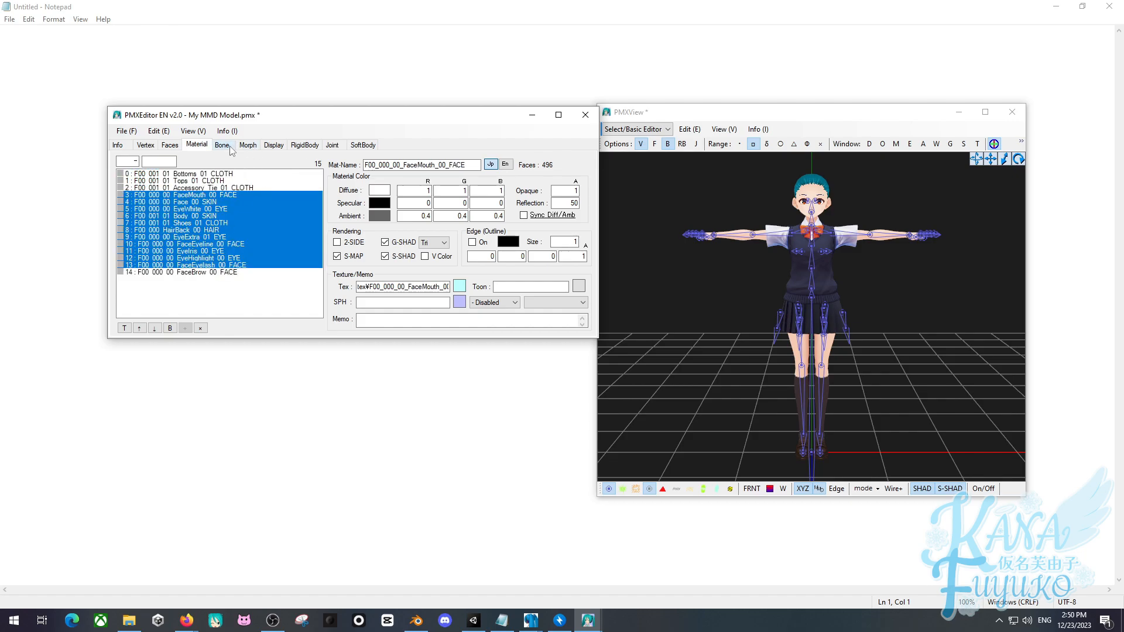
{"action": "left_click", "coordinate": [222, 145]}
{"action": "left_click", "coordinate": [255, 146]}
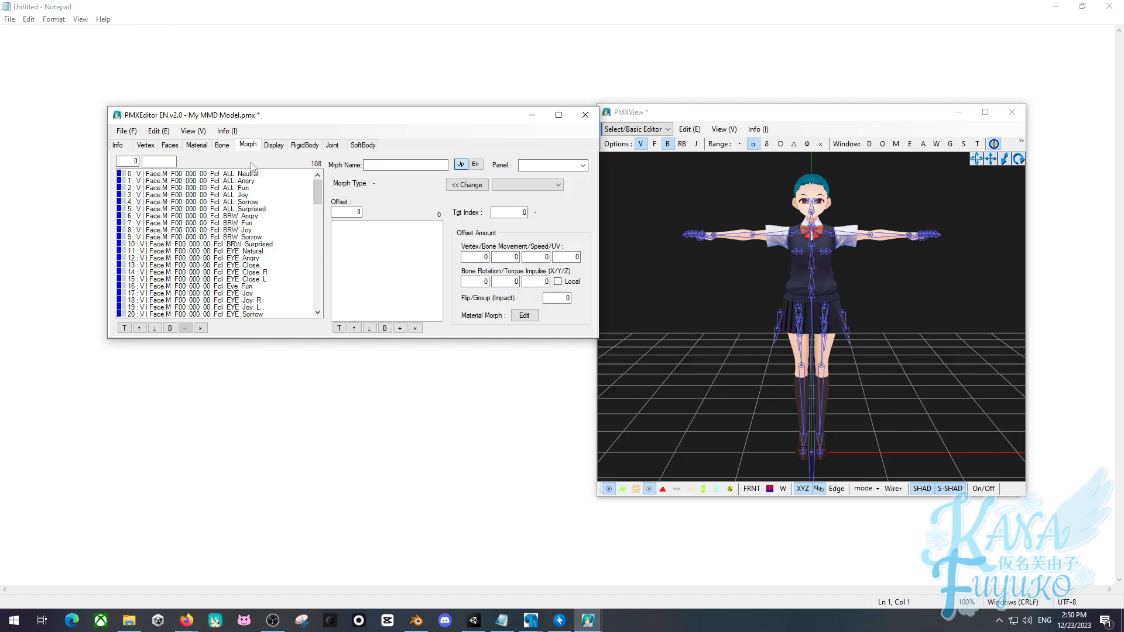
{"action": "left_click", "coordinate": [315, 146]}
{"action": "left_click", "coordinate": [331, 146]}
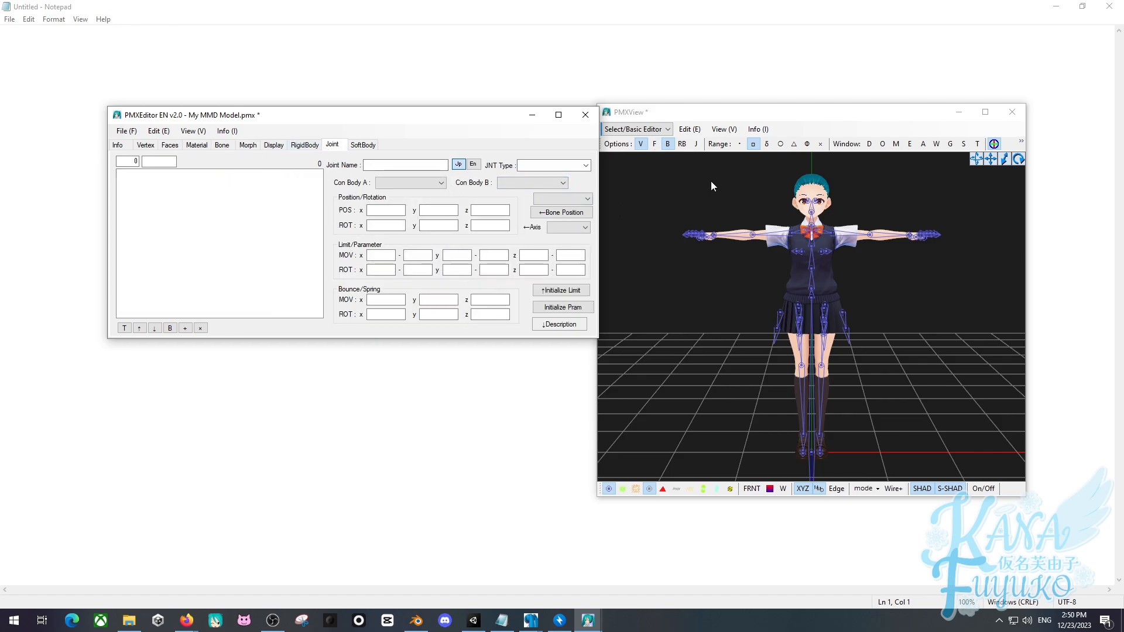
Review the bone editing commands that create rigid bodies and joints without applying any of them.
{"action": "left_click", "coordinate": [739, 211]}
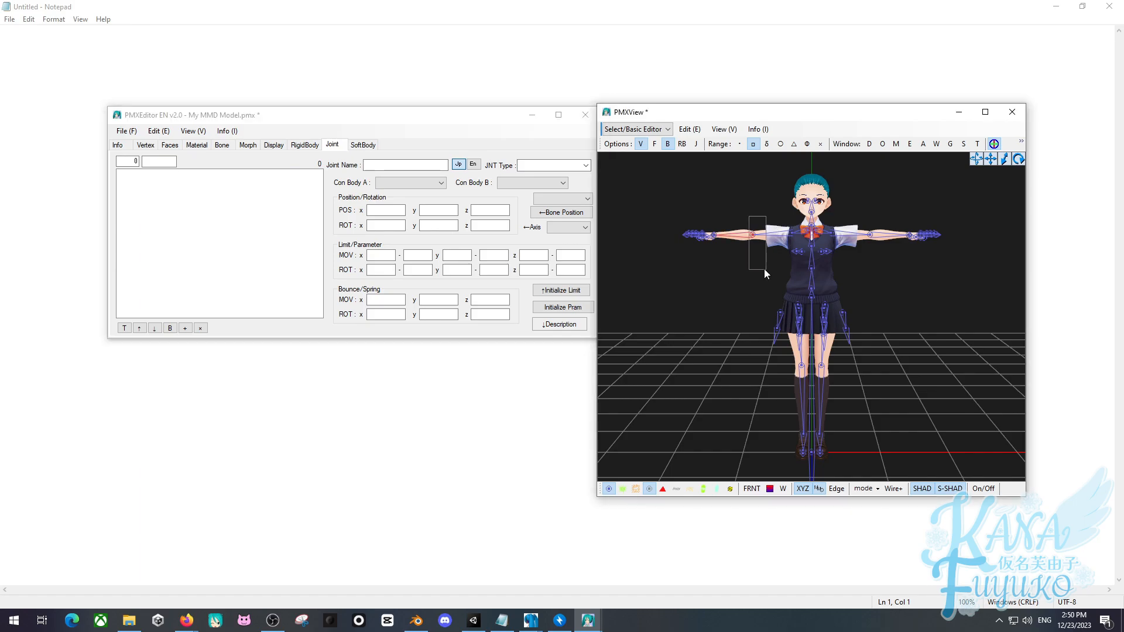
{"action": "left_click", "coordinate": [690, 129]}
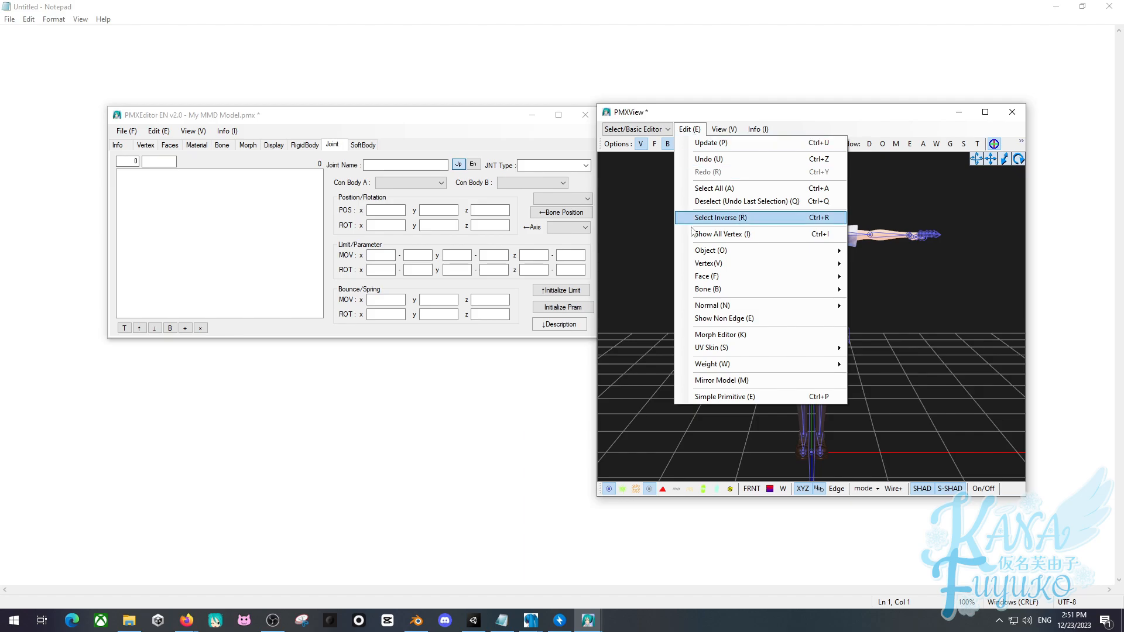
{"action": "mouse_move", "coordinate": [720, 291]}
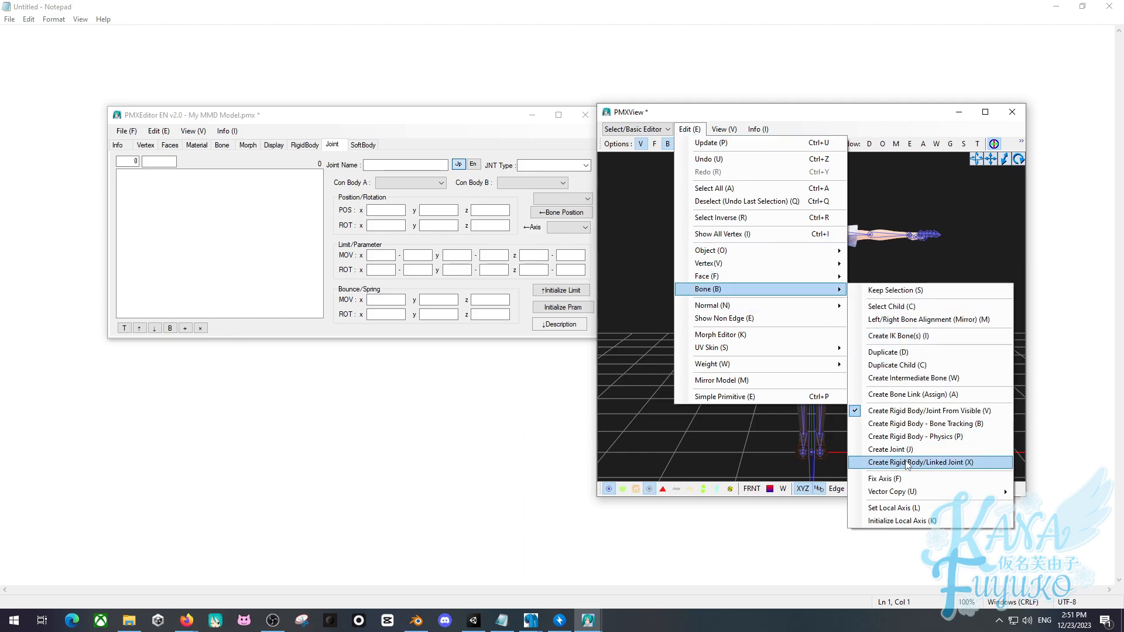
{"action": "left_click", "coordinate": [639, 249]}
{"action": "left_click", "coordinate": [640, 248]}
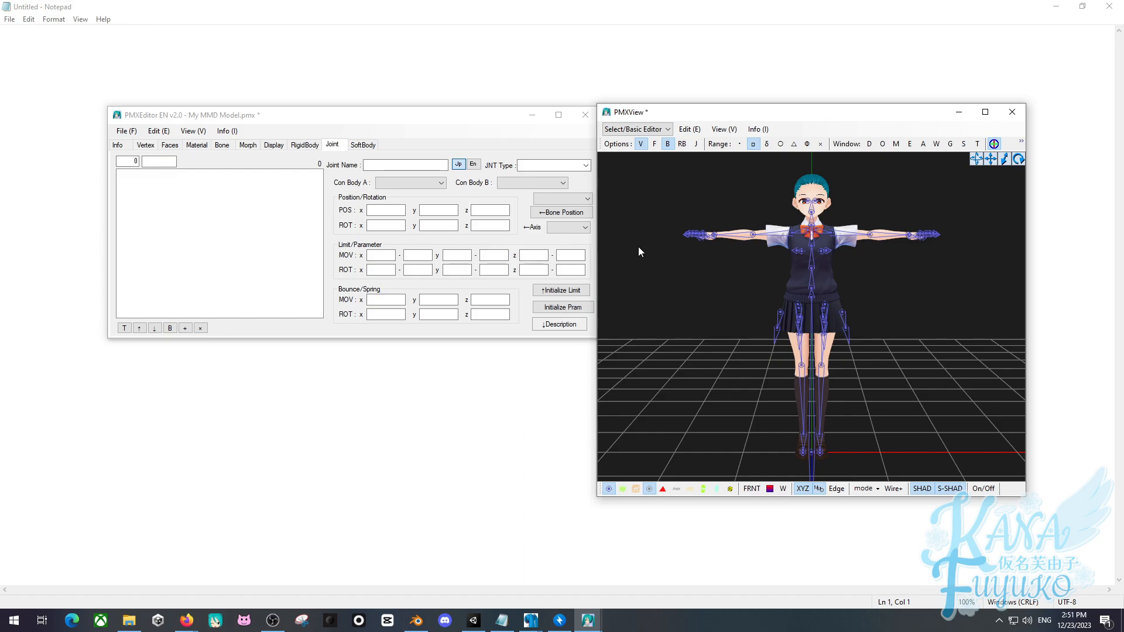
Arrange the editor and model view windows side by side without overlap and frame the whole model from the front.
{"action": "left_click", "coordinate": [305, 146]}
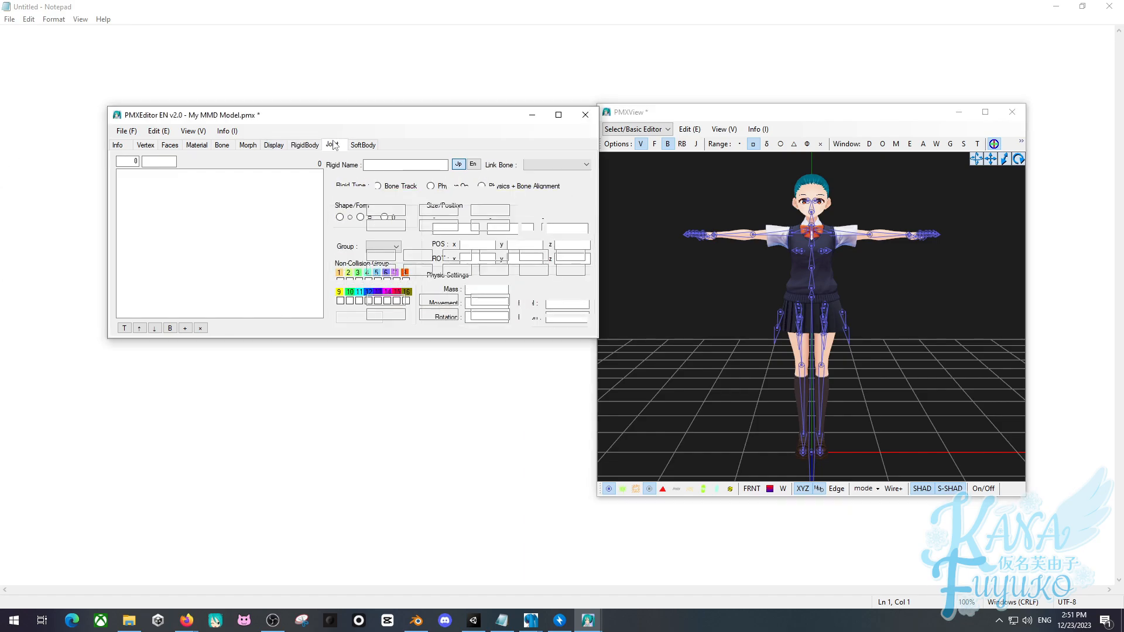
{"action": "left_click_drag", "start_coordinate": [305, 121], "coordinate": [284, 122]}
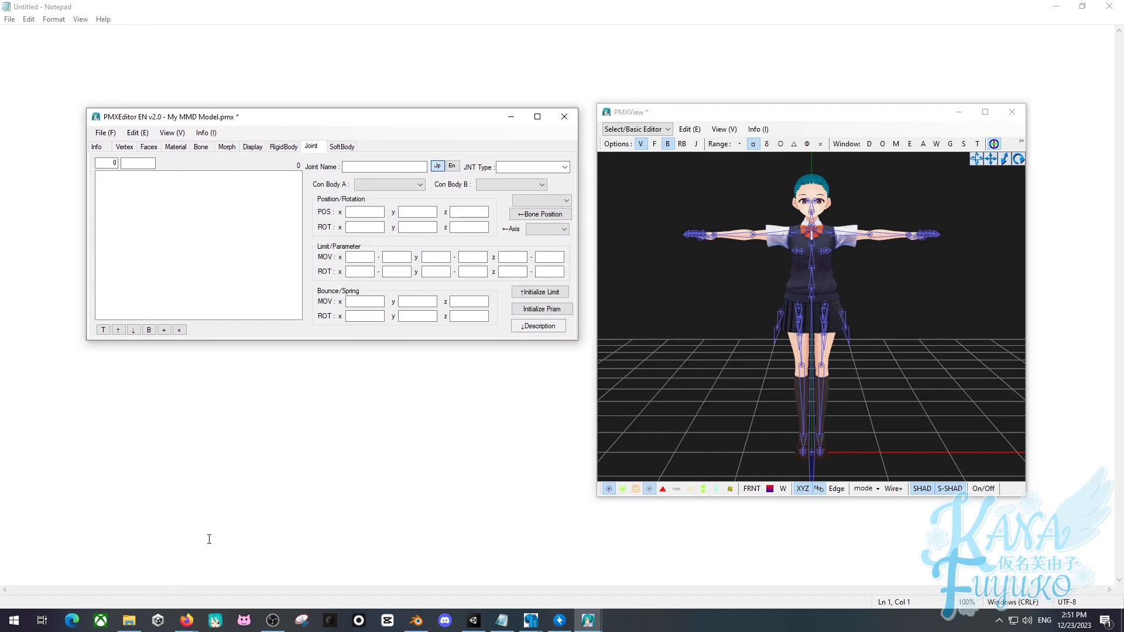
{"action": "scroll", "coordinate": [702, 322], "scroll_direction": "down", "scroll_amount": 2}
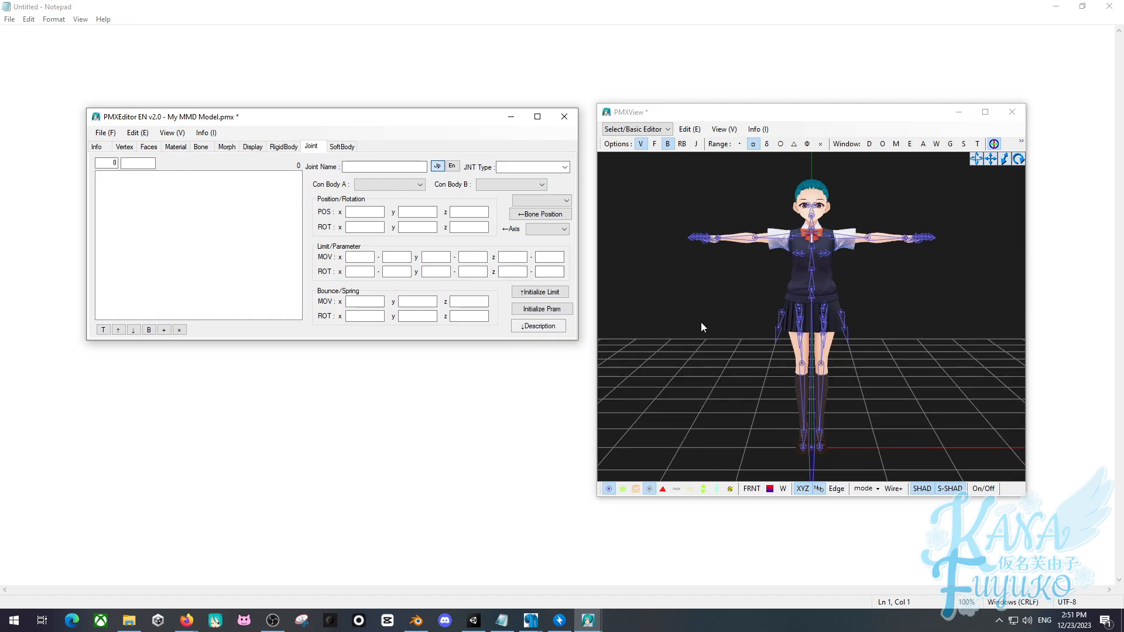
{"action": "middle_click_drag", "start_coordinate": [700, 322], "coordinate": [700, 318]}
{"action": "scroll", "coordinate": [700, 318], "scroll_direction": "up", "scroll_amount": 3}
{"action": "scroll", "coordinate": [708, 299], "scroll_direction": "up", "scroll_amount": 2}
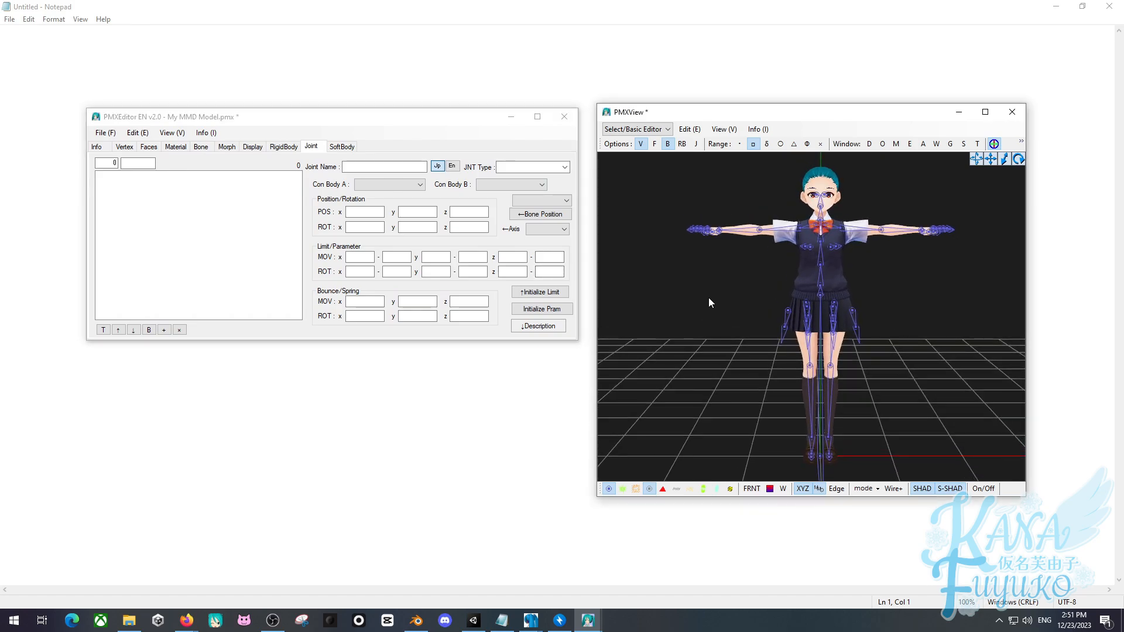
{"action": "middle_click_drag", "start_coordinate": [705, 286], "coordinate": [717, 256]}
{"action": "scroll", "coordinate": [703, 290], "scroll_direction": "down", "scroll_amount": 1}
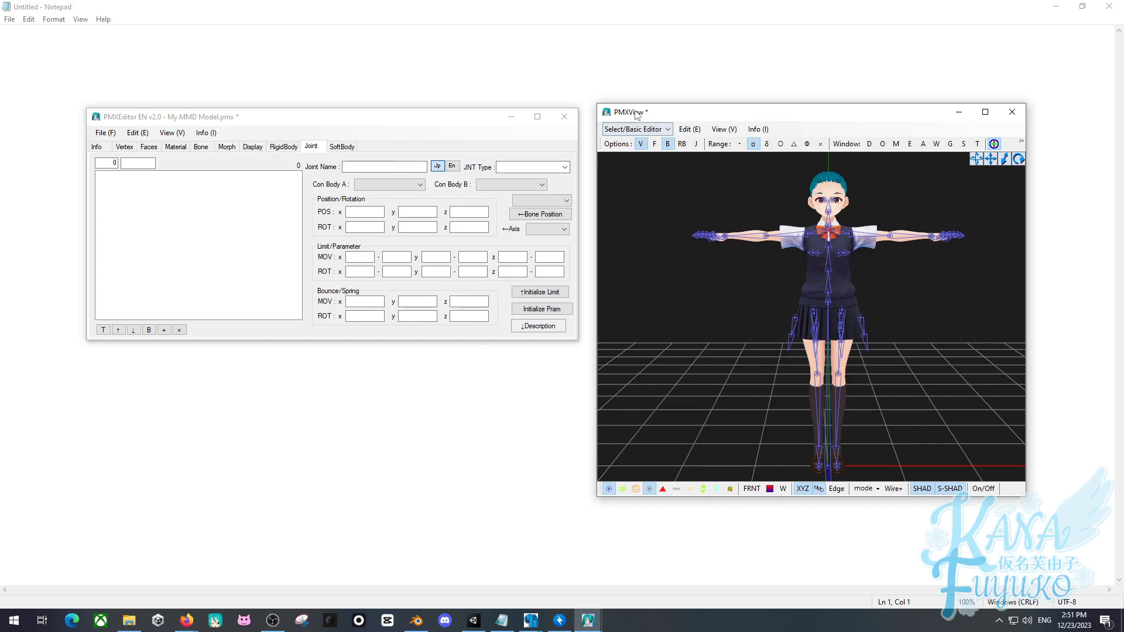
{"action": "left_click_drag", "start_coordinate": [636, 115], "coordinate": [622, 119]}
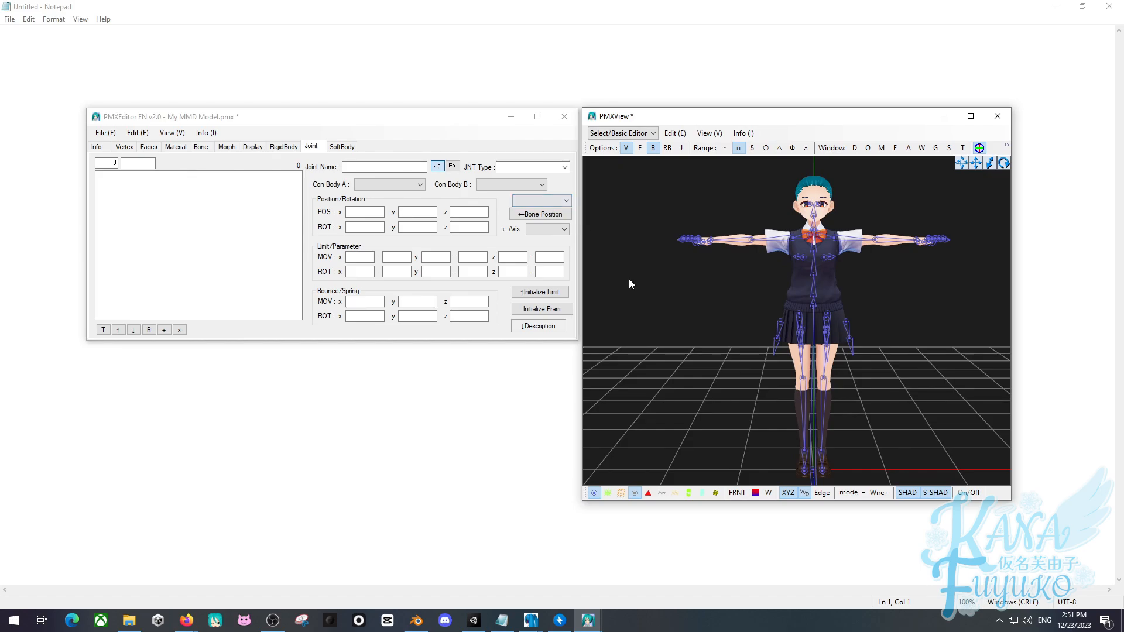
{"action": "scroll", "coordinate": [629, 279], "scroll_direction": "down", "scroll_amount": 2}
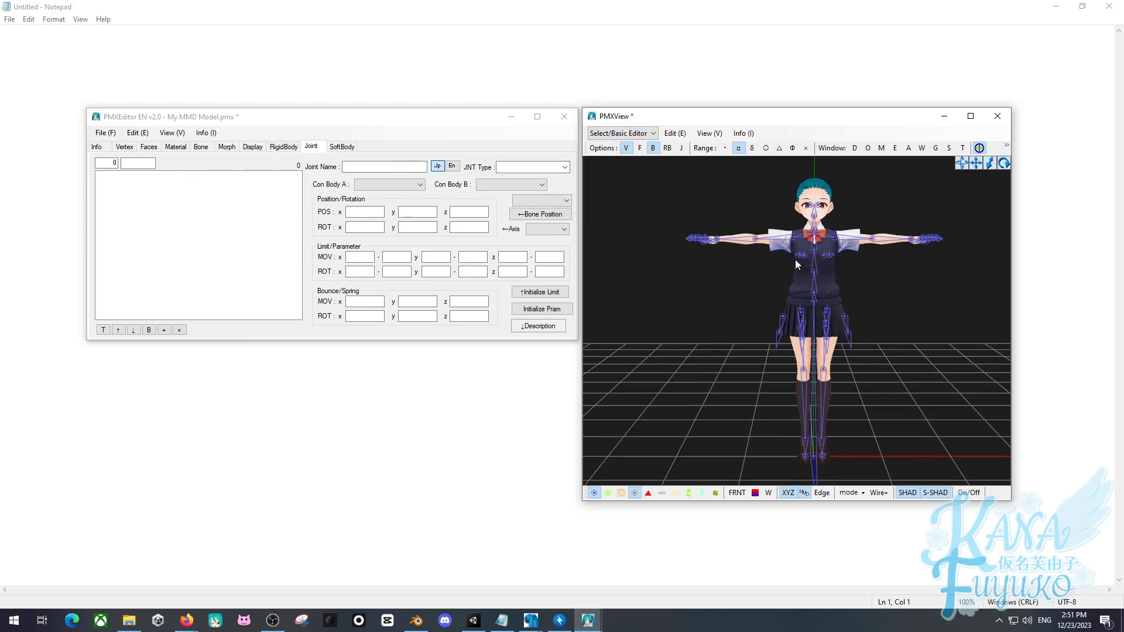
Show the model's bone list and make the editor window taller so more bones fit.
{"action": "left_click", "coordinate": [200, 148]}
{"action": "left_click", "coordinate": [227, 148]}
{"action": "left_click", "coordinate": [201, 148]}
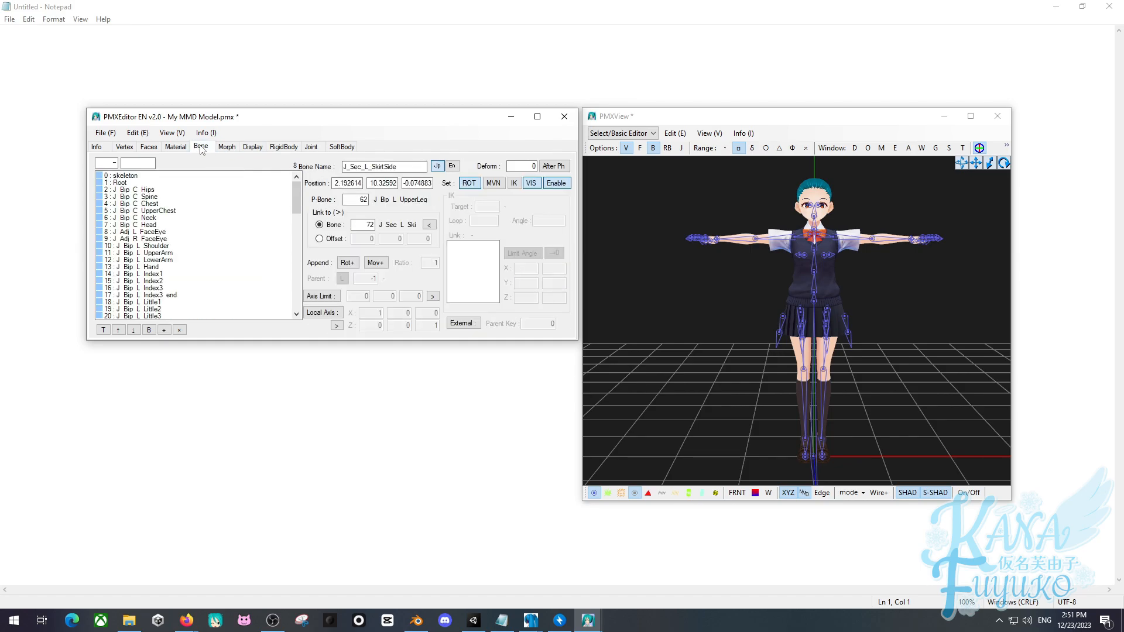
{"action": "left_click", "coordinate": [226, 147]}
{"action": "left_click", "coordinate": [205, 150]}
{"action": "left_click_drag", "start_coordinate": [264, 378], "coordinate": [229, 523]}
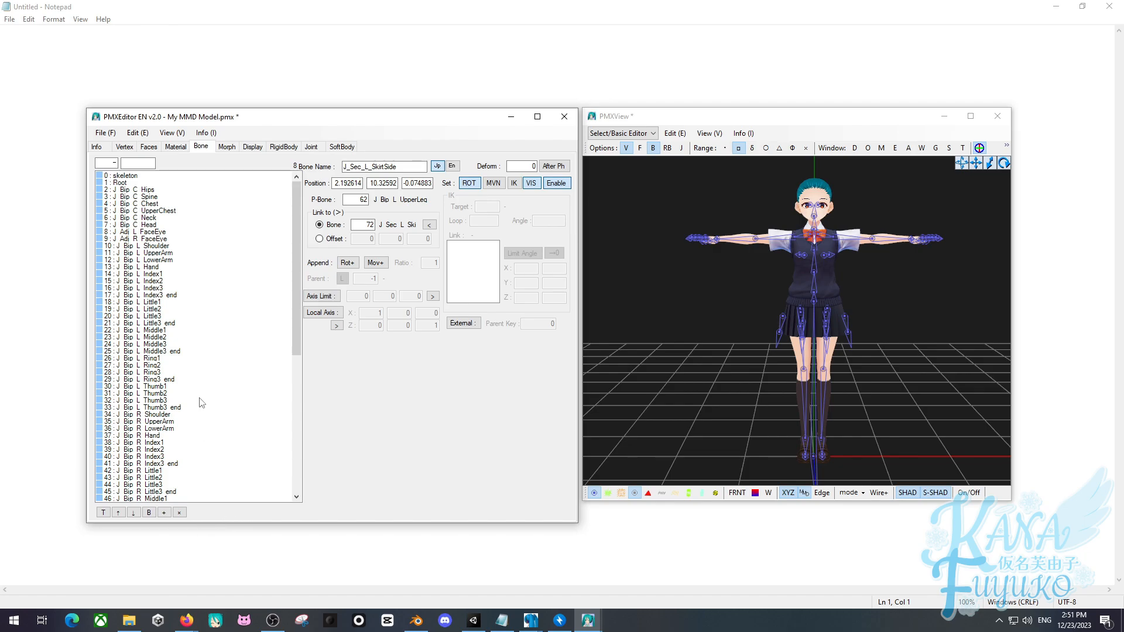
Read through the whole bone list, then check where Root and J_Bip_C_Hips sit on the model.
{"action": "mouse_move", "coordinate": [297, 233]}
{"action": "left_mouse_down"}
{"action": "mouse_move", "coordinate": [283, 443]}
{"action": "mouse_move", "coordinate": [300, 221]}
{"action": "left_mouse_up"}
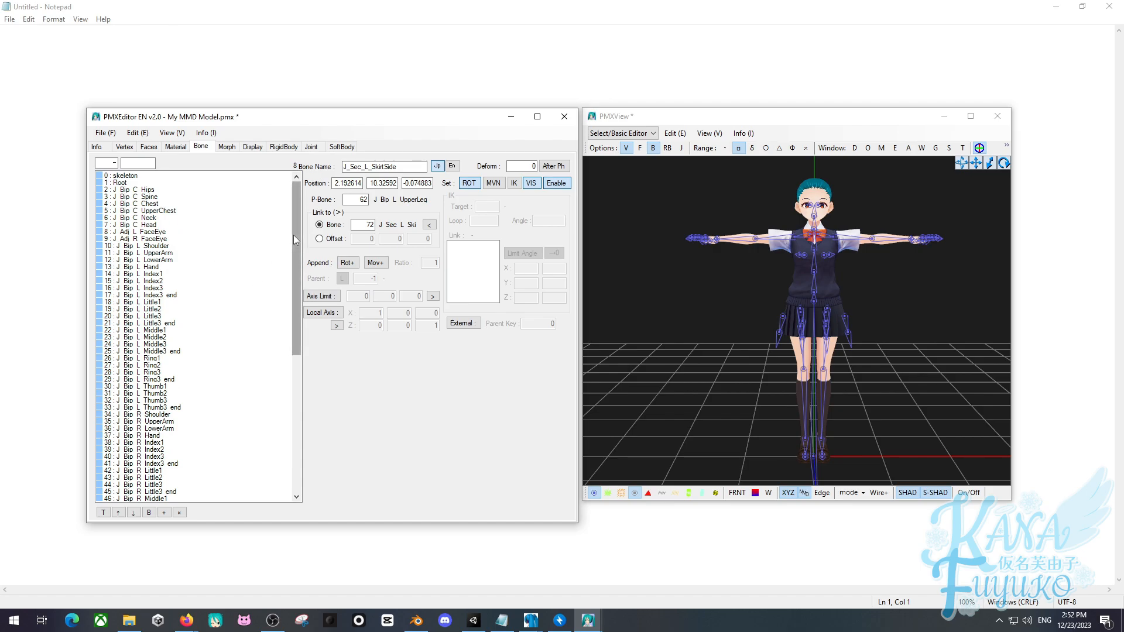
{"action": "left_click_drag", "start_coordinate": [293, 235], "coordinate": [292, 438]}
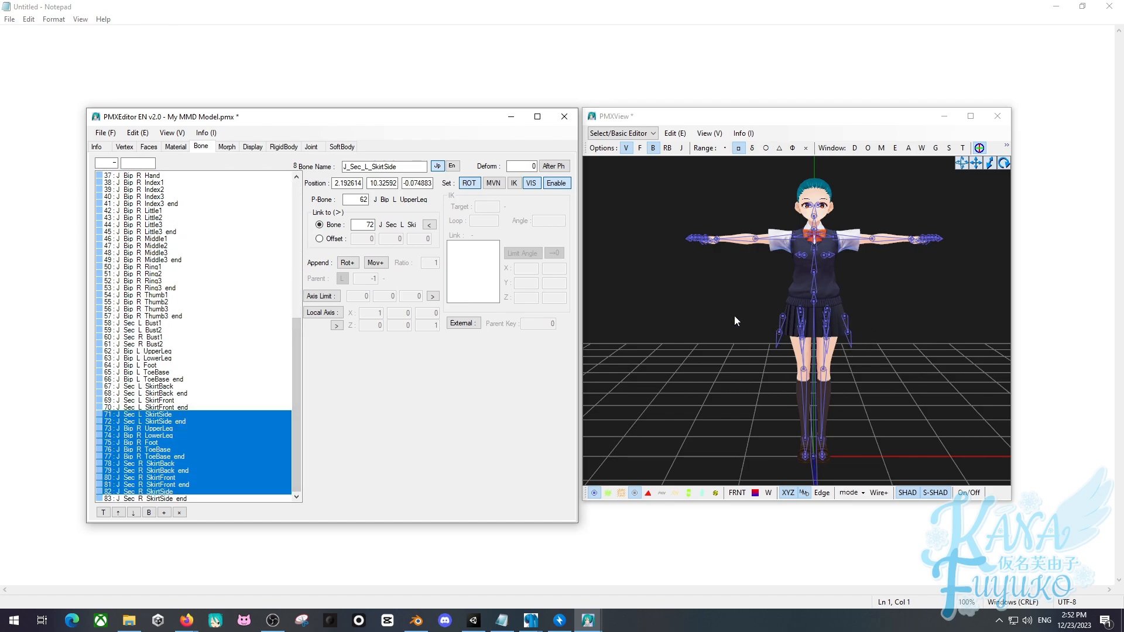
{"action": "left_click_drag", "start_coordinate": [296, 378], "coordinate": [305, 143]}
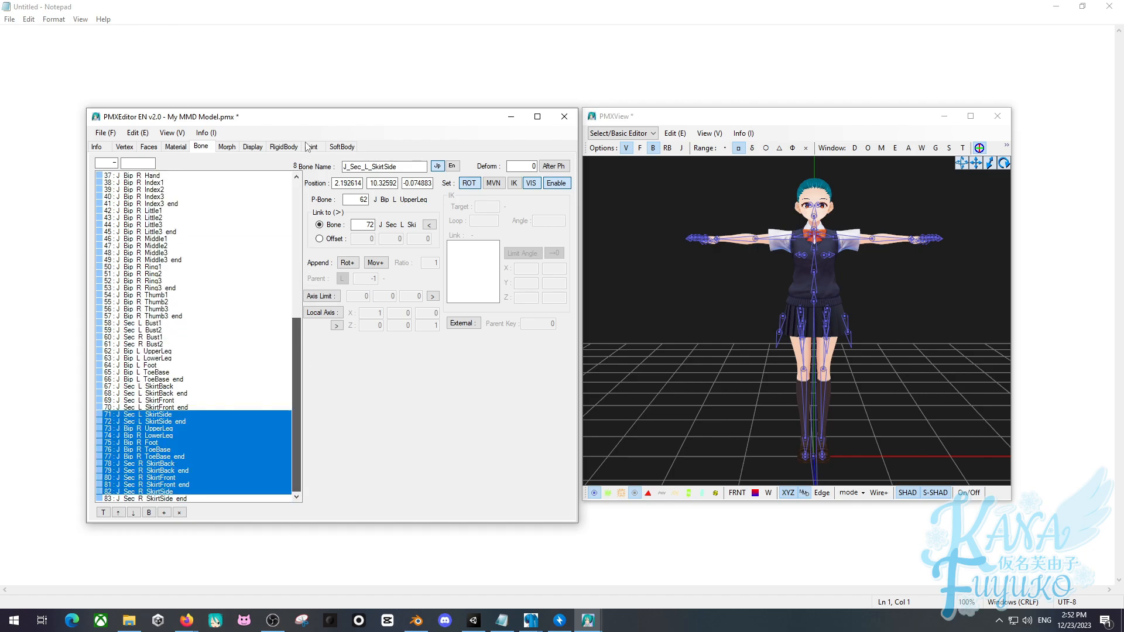
{"action": "left_click_drag", "start_coordinate": [297, 337], "coordinate": [303, 200]}
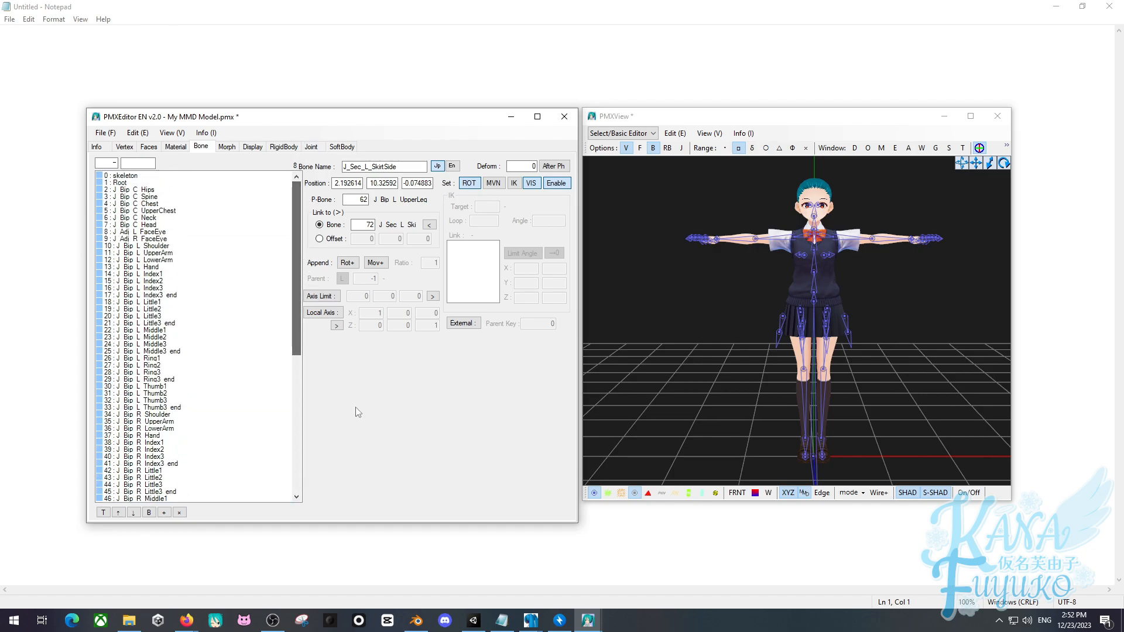
{"action": "left_click", "coordinate": [195, 183]}
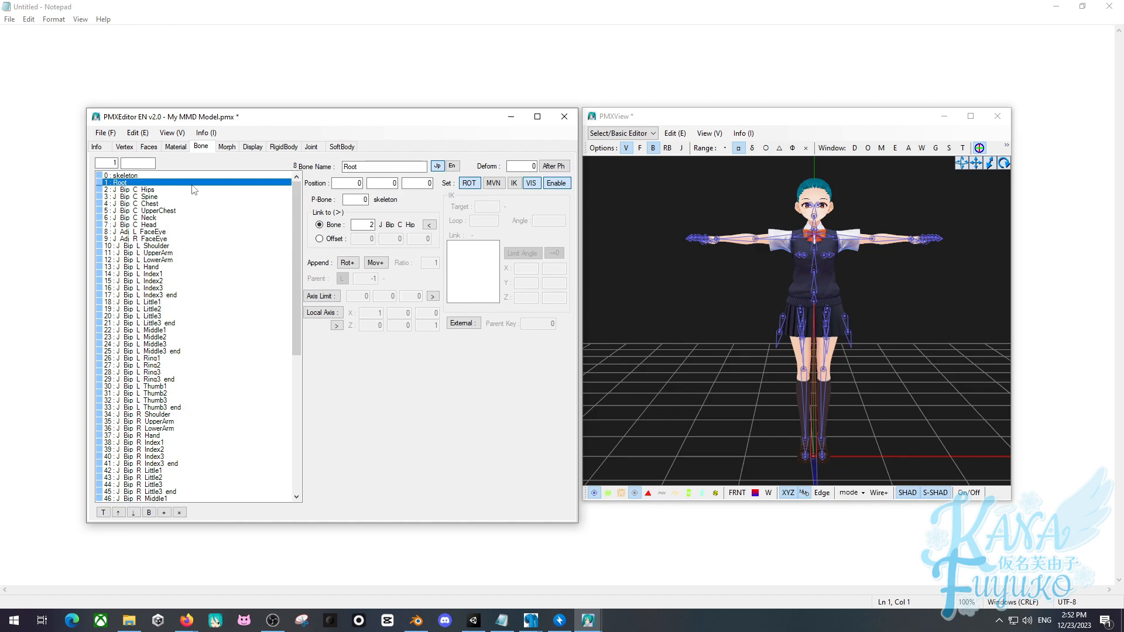
{"action": "left_click", "coordinate": [192, 190]}
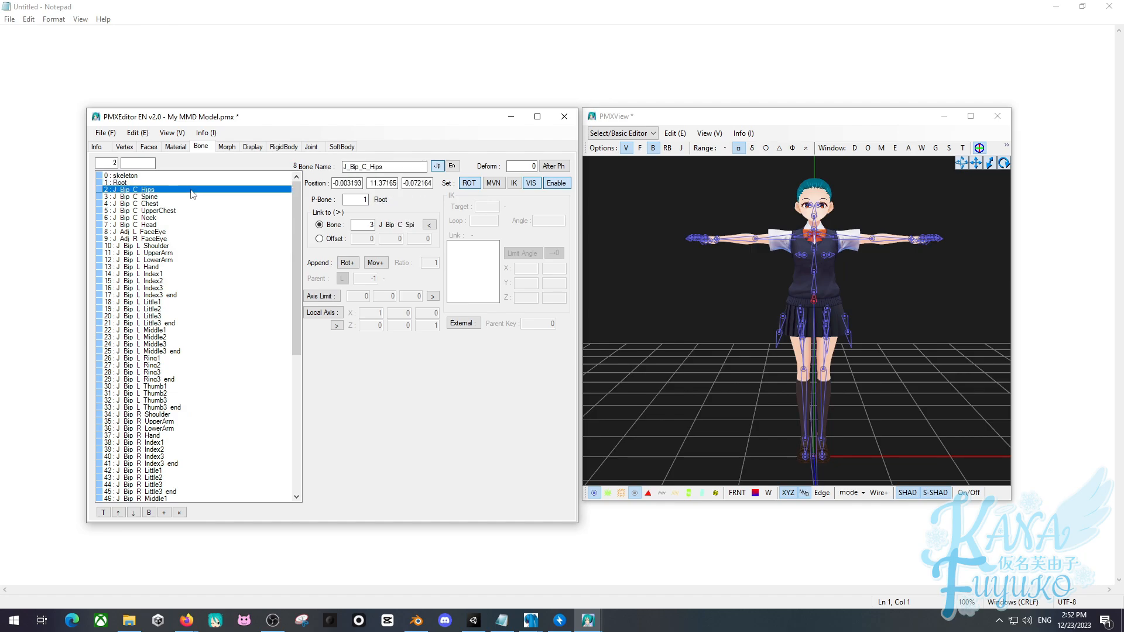
Turn off vertex selection and box-select the J_Sec_R_SkirtSide_end bone at the skirt's side in the model view.
{"action": "left_click", "coordinate": [626, 263]}
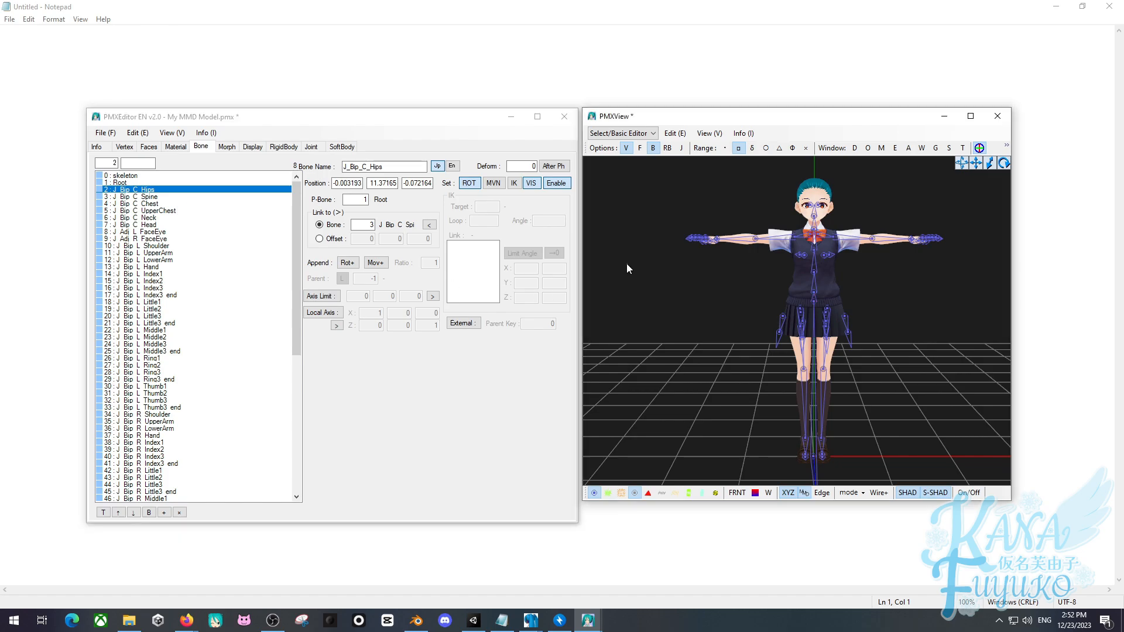
{"action": "middle_click_drag", "start_coordinate": [626, 263], "coordinate": [606, 237]}
{"action": "scroll", "coordinate": [606, 238], "scroll_direction": "up", "scroll_amount": 1}
{"action": "right_click_drag", "start_coordinate": [607, 240], "coordinate": [614, 170]}
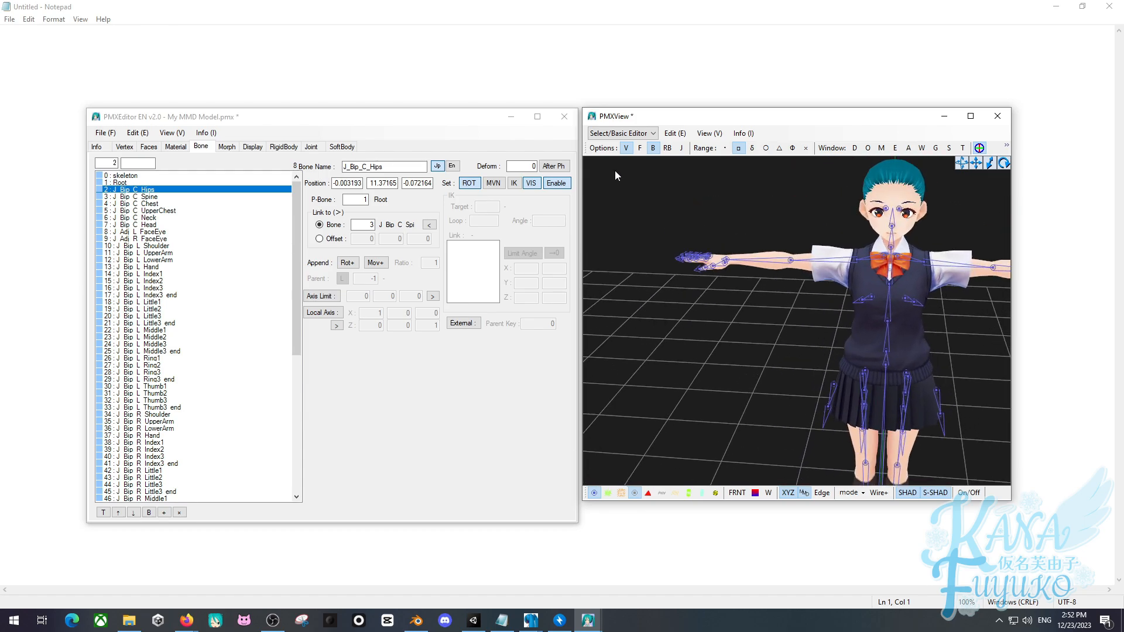
{"action": "right_click_drag", "start_coordinate": [629, 242], "coordinate": [660, 256]}
{"action": "left_click_drag", "start_coordinate": [670, 237], "coordinate": [787, 270]}
{"action": "left_click", "coordinate": [738, 354]}
{"action": "right_click_drag", "start_coordinate": [738, 354], "coordinate": [736, 310]}
{"action": "left_click_drag", "start_coordinate": [768, 379], "coordinate": [762, 381]}
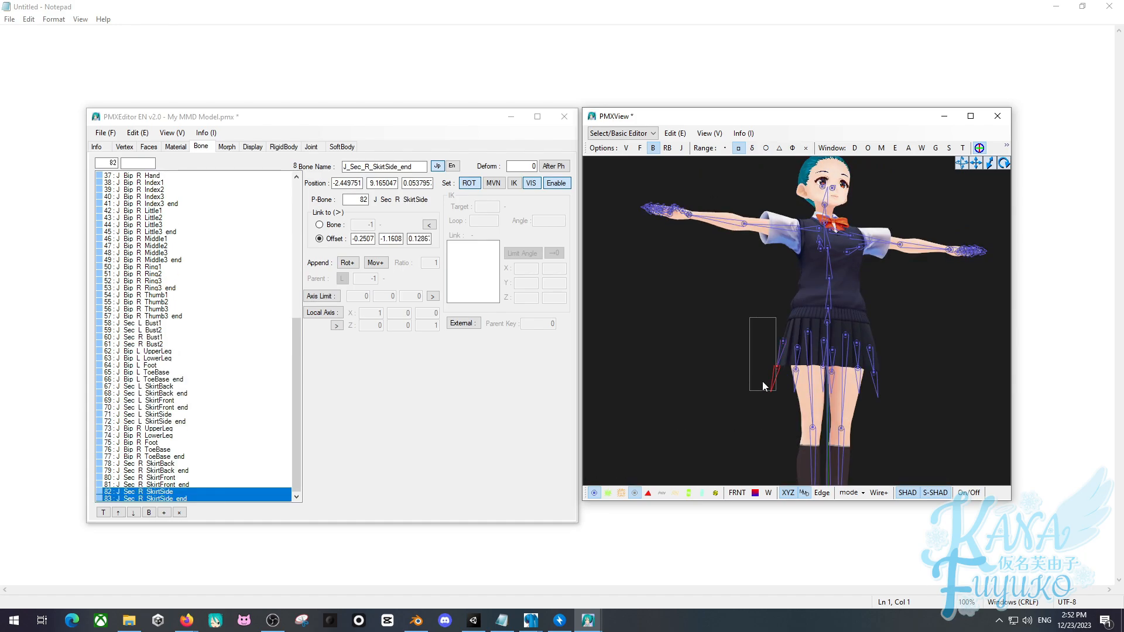
Move the editor window clear of the model view, return to the start of the bone list and frame the full skeleton from the front.
{"action": "right_click_drag", "start_coordinate": [679, 275], "coordinate": [777, 160]}
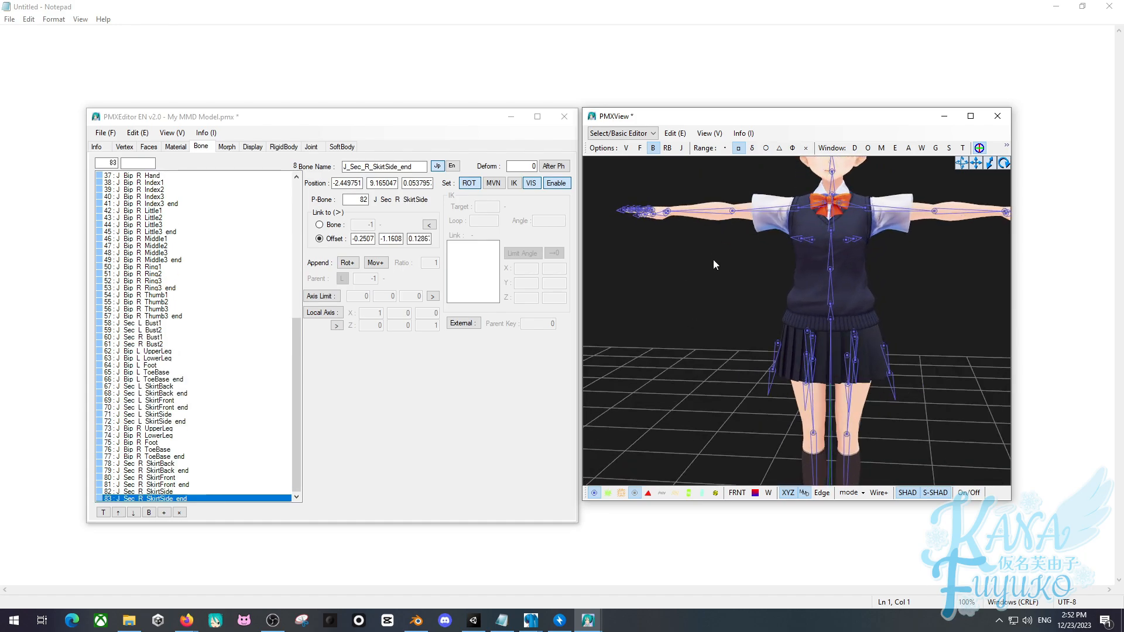
{"action": "right_click_drag", "start_coordinate": [711, 259], "coordinate": [744, 345]}
{"action": "scroll", "coordinate": [694, 325], "scroll_direction": "down", "scroll_amount": 4}
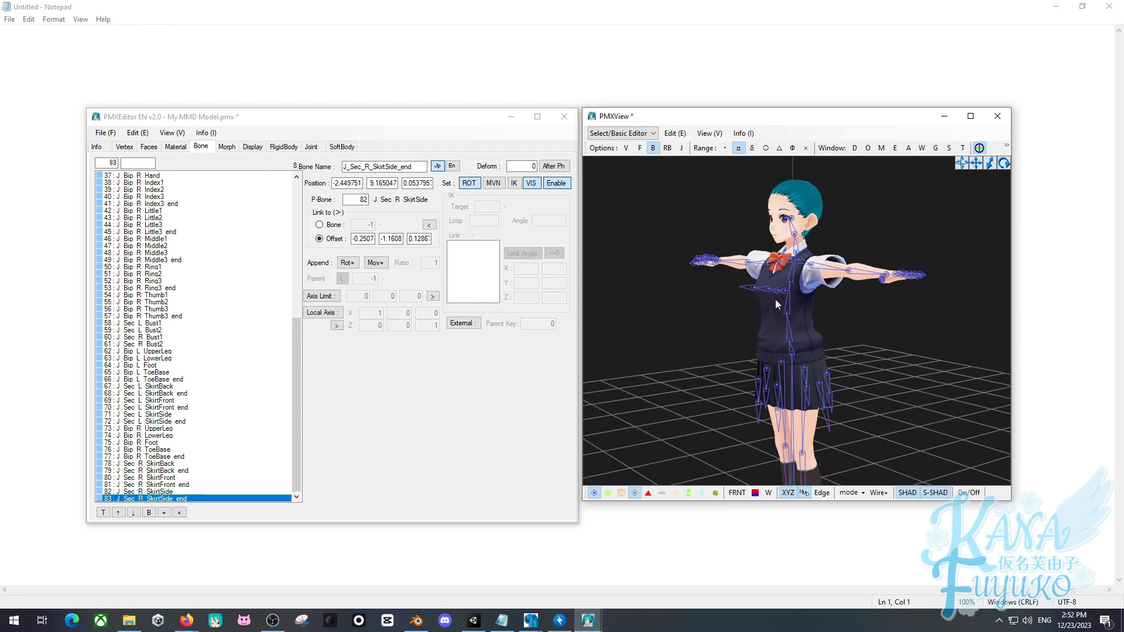
{"action": "left_click_drag", "start_coordinate": [352, 123], "coordinate": [285, 100]}
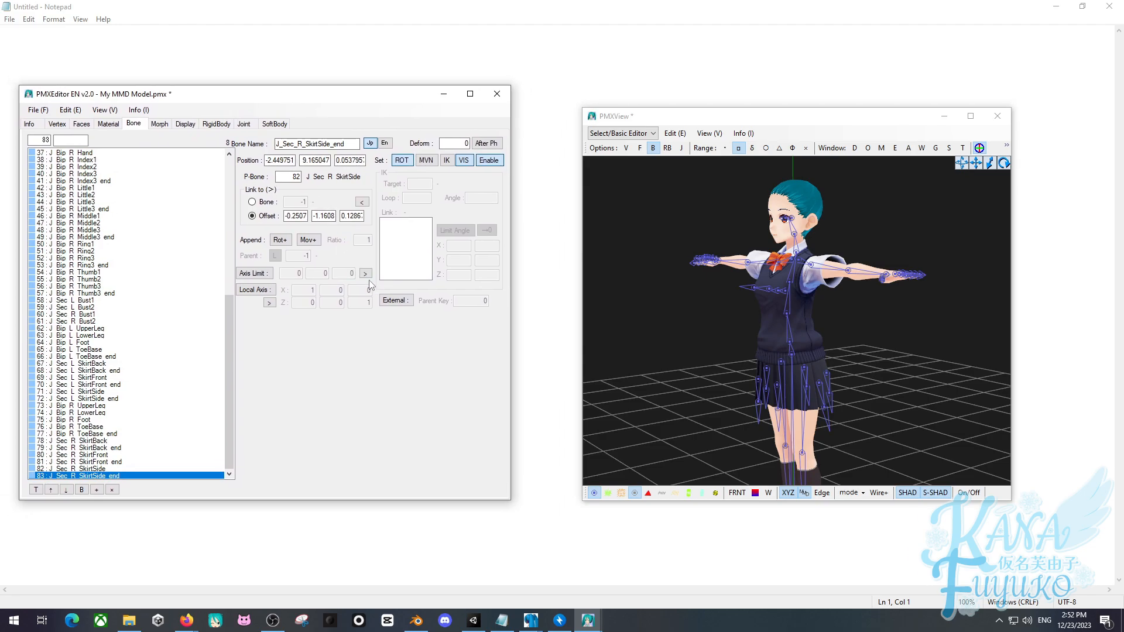
{"action": "scroll", "coordinate": [170, 316], "scroll_direction": "up", "scroll_amount": 12}
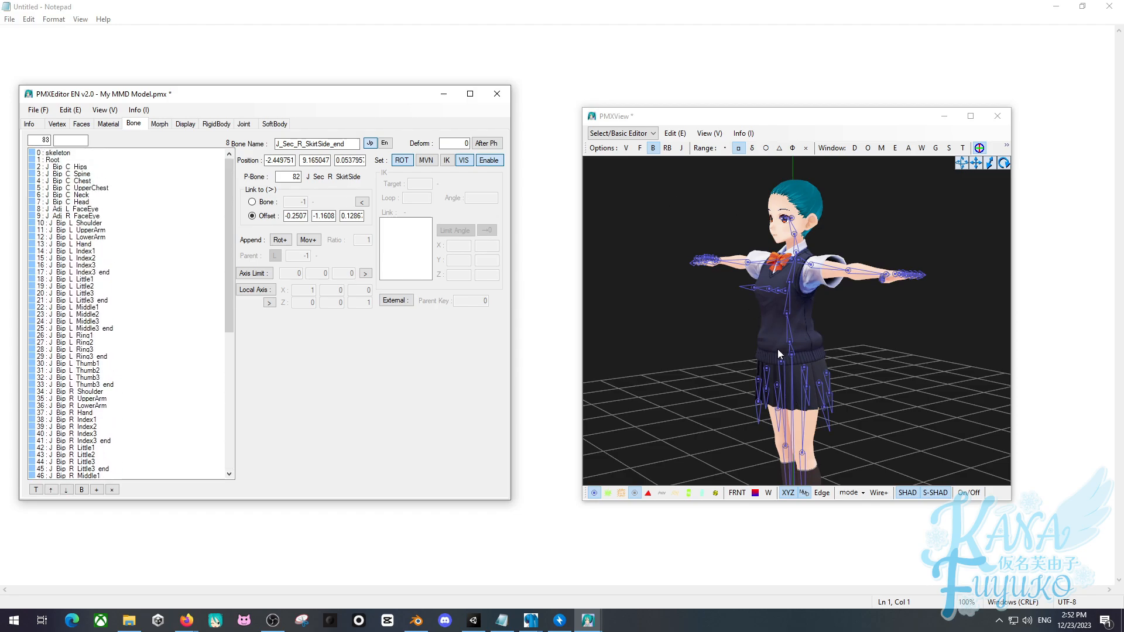
{"action": "middle_click_drag", "start_coordinate": [777, 349], "coordinate": [786, 322]}
{"action": "scroll", "coordinate": [786, 322], "scroll_direction": "down", "scroll_amount": 2}
{"action": "mouse_move", "coordinate": [786, 322]}
{"action": "right_mouse_down"}
{"action": "mouse_move", "coordinate": [805, 338]}
{"action": "mouse_move", "coordinate": [791, 327]}
{"action": "right_mouse_up"}
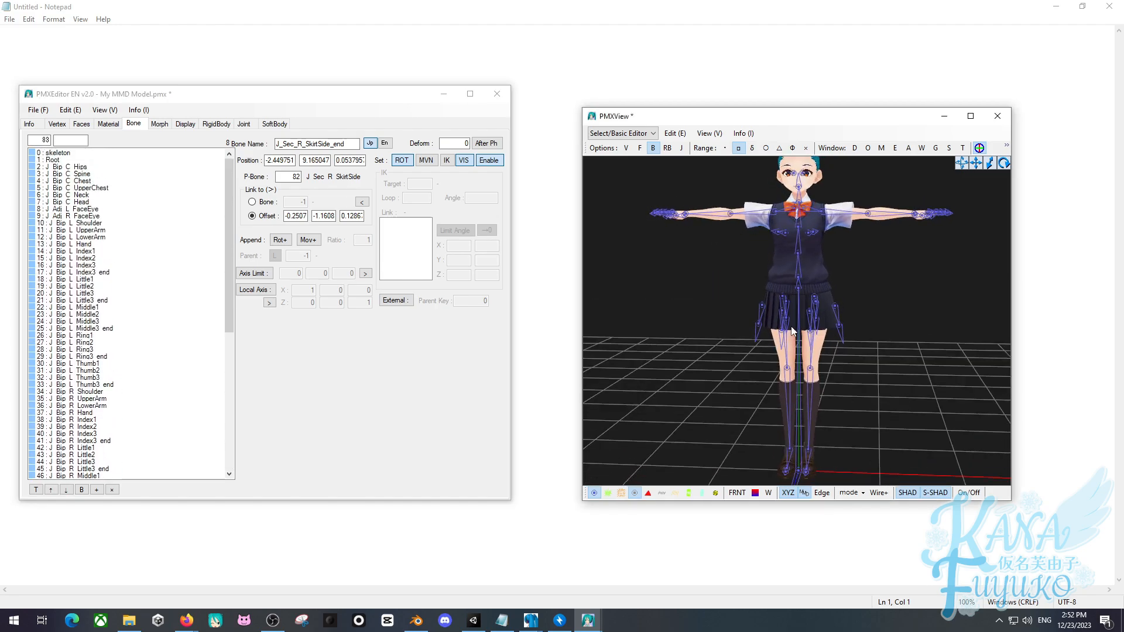
{"action": "scroll", "coordinate": [792, 331], "scroll_direction": "down", "scroll_amount": 2}
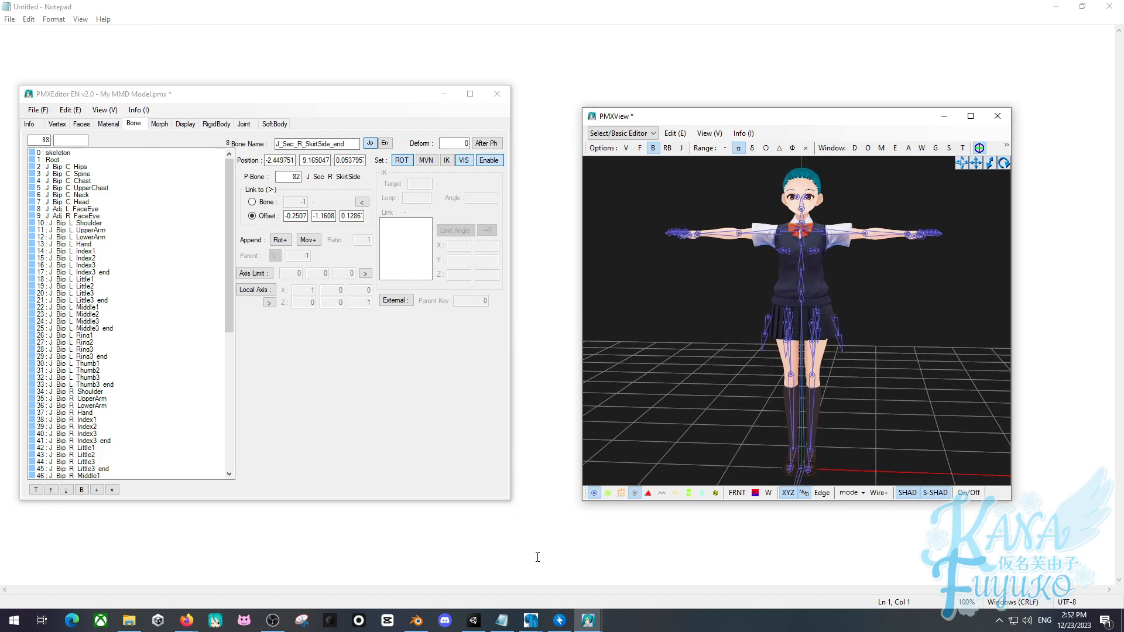
Switch to the editor with Tda式初音ミク・アペンド_Ver1.10.pmx, show its bone list and place the window beside the first model's editor.
{"action": "mouse_move", "coordinate": [531, 614]}
{"action": "left_click", "coordinate": [503, 559]}
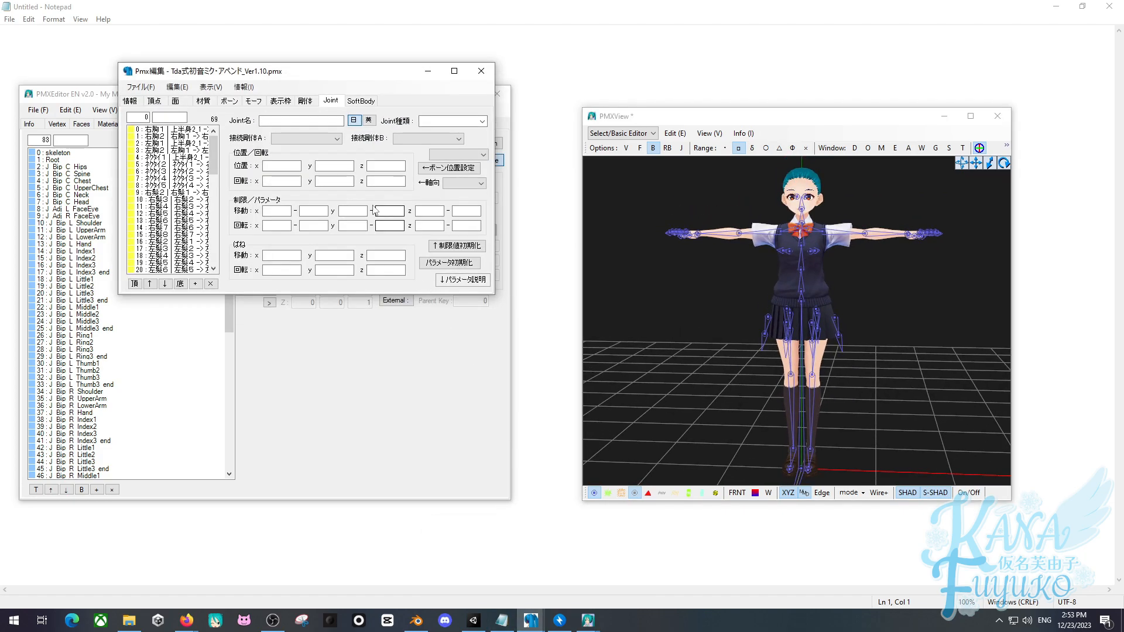
{"action": "left_click", "coordinate": [213, 102]}
{"action": "left_click", "coordinate": [232, 102]}
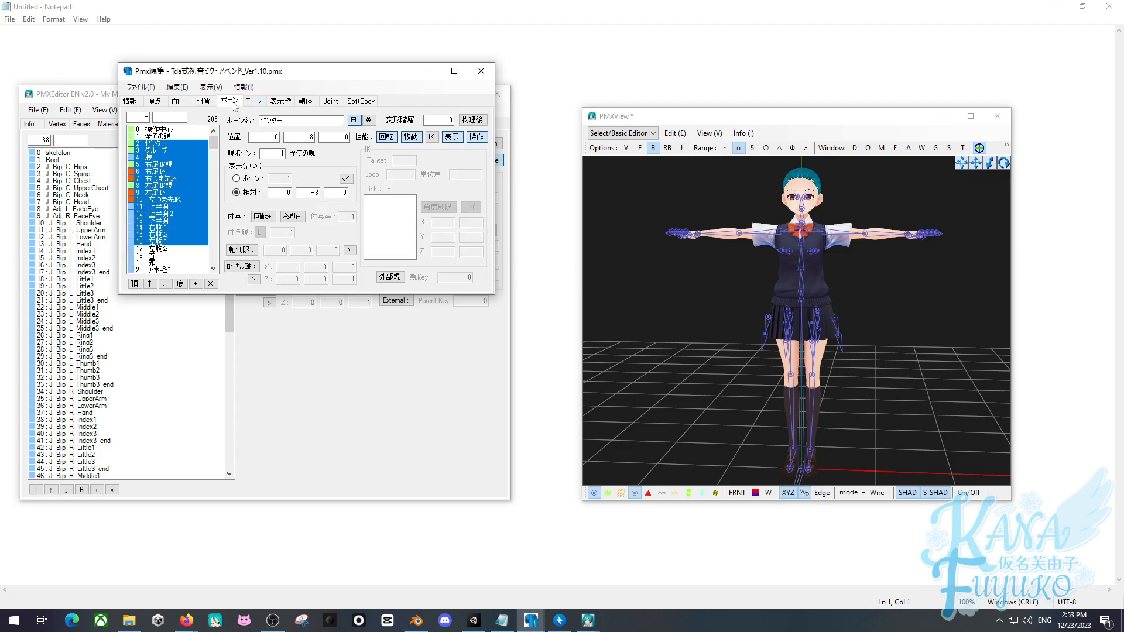
{"action": "left_click_drag", "start_coordinate": [263, 78], "coordinate": [699, 141]}
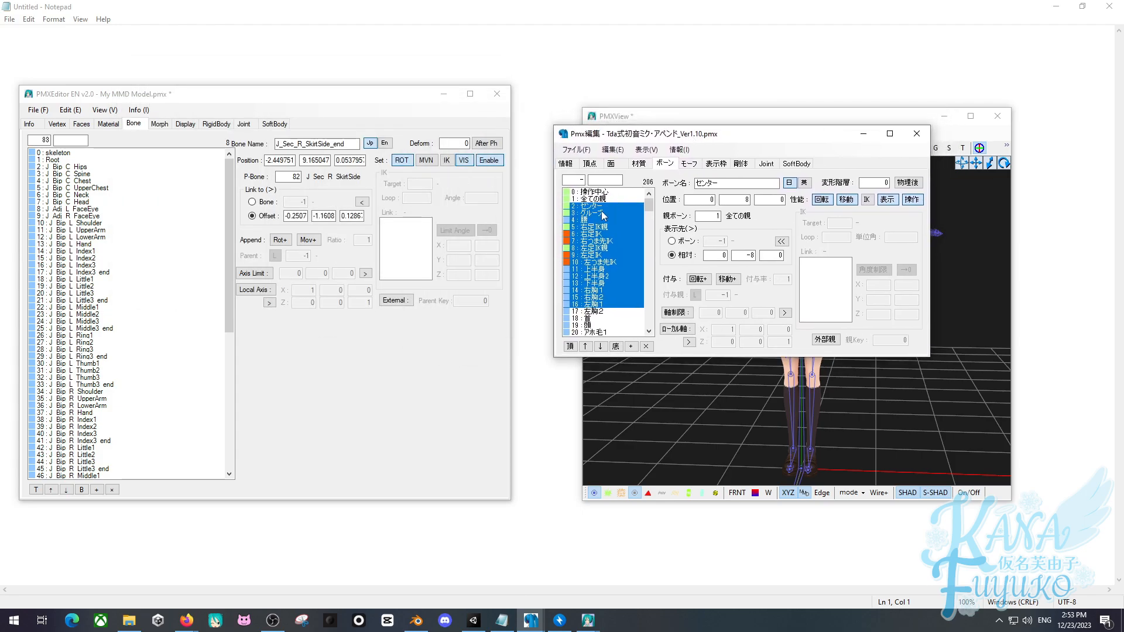
Bring up the reference Miku model's view and examine its bone structure from the front and at an angle.
{"action": "mouse_move", "coordinate": [531, 620]}
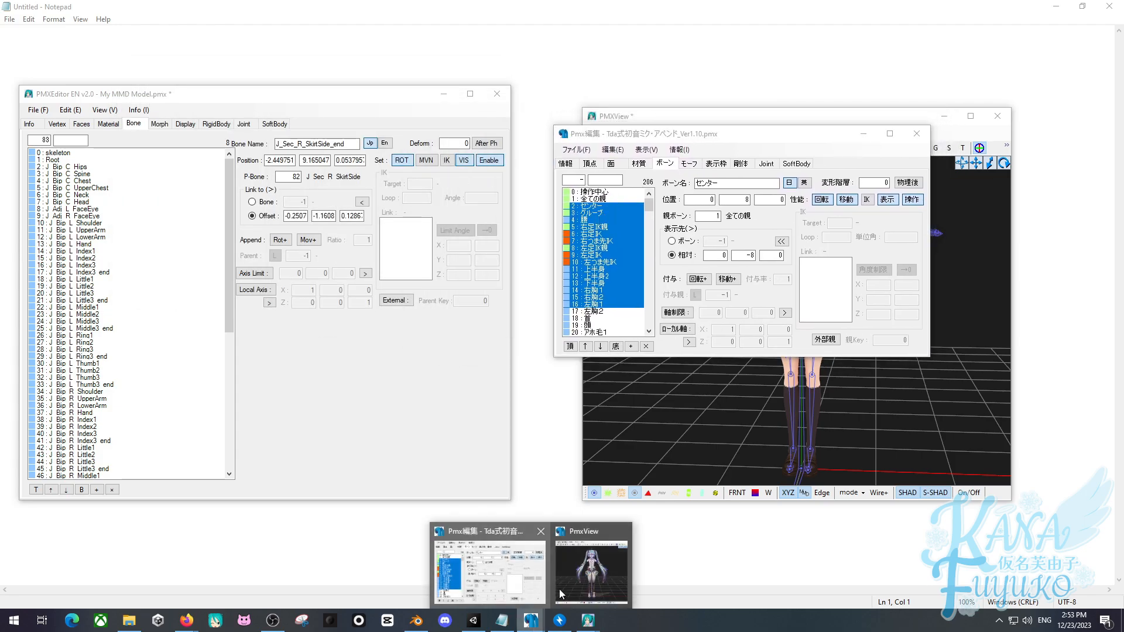
{"action": "left_click", "coordinate": [560, 589]}
{"action": "right_click_drag", "start_coordinate": [389, 317], "coordinate": [184, 324]}
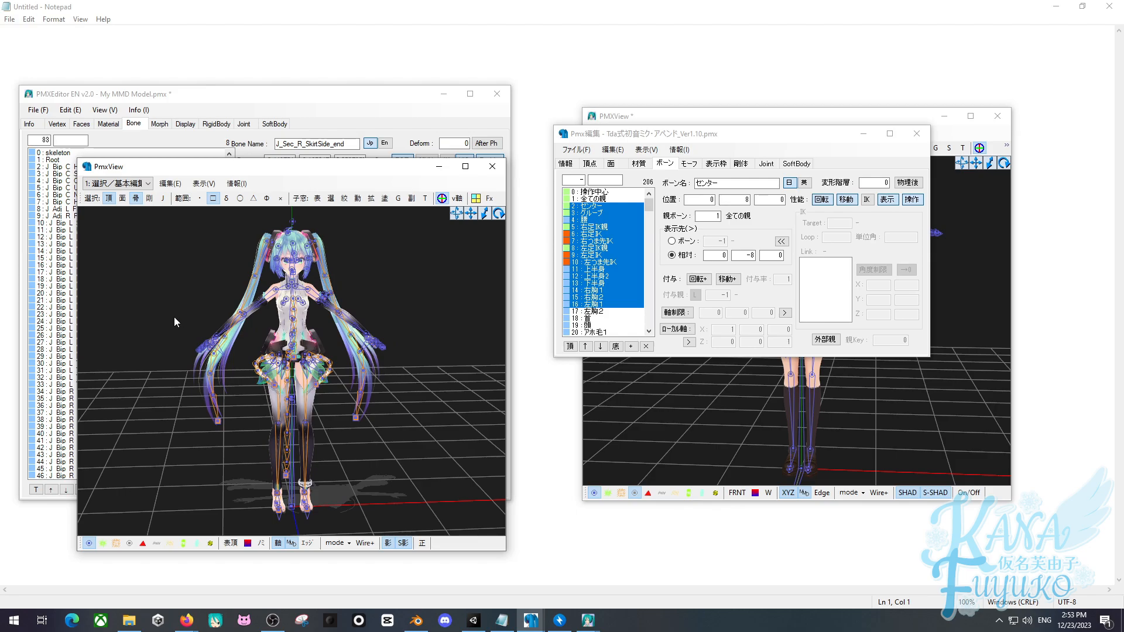
{"action": "scroll", "coordinate": [239, 353], "scroll_direction": "up", "scroll_amount": 2}
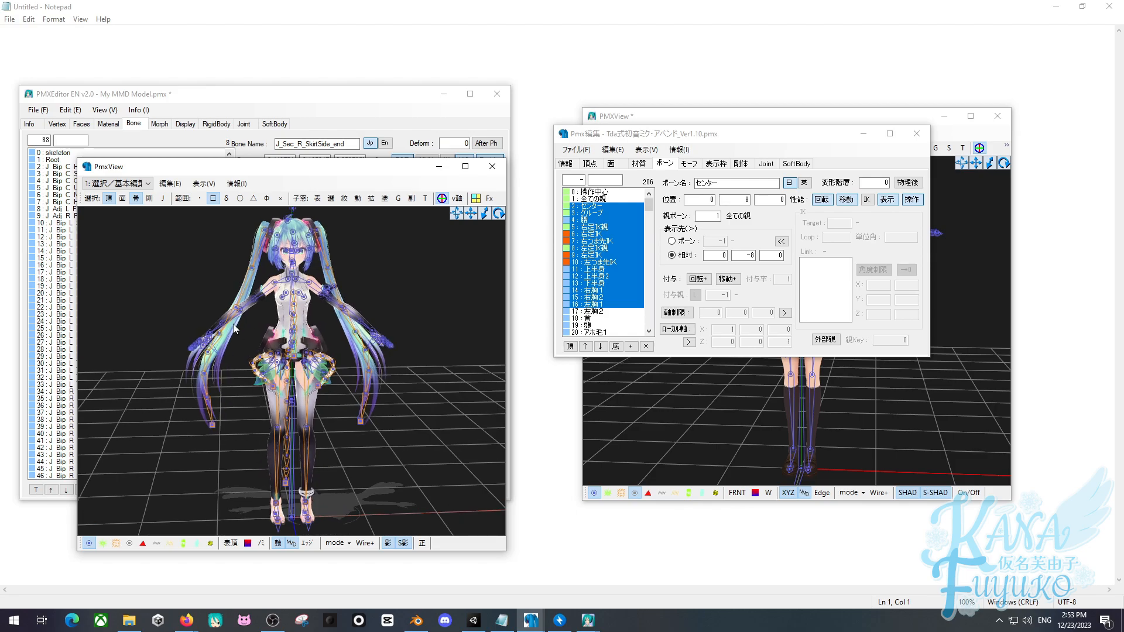
{"action": "right_click_drag", "start_coordinate": [239, 353], "coordinate": [264, 325]}
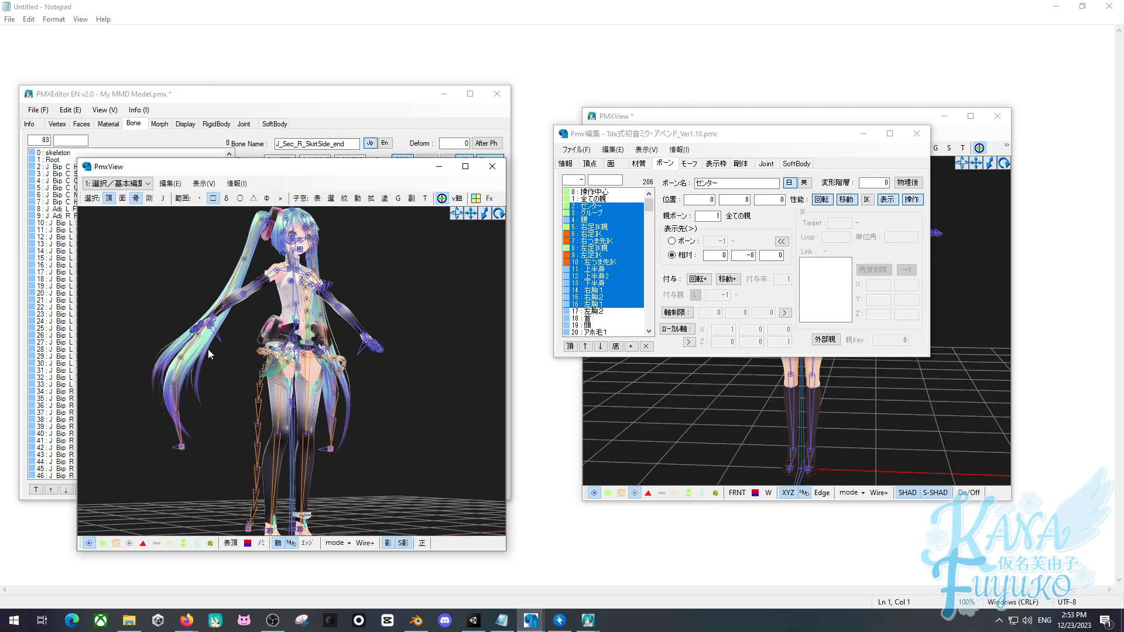
Examine the reference Miku's head and upper-body bones up close while highlighting ranges of bones in its bone list.
{"action": "right_click_drag", "start_coordinate": [227, 357], "coordinate": [200, 363]}
{"action": "middle_click_drag", "start_coordinate": [243, 250], "coordinate": [233, 307]}
{"action": "scroll", "coordinate": [234, 307], "scroll_direction": "up", "scroll_amount": 5}
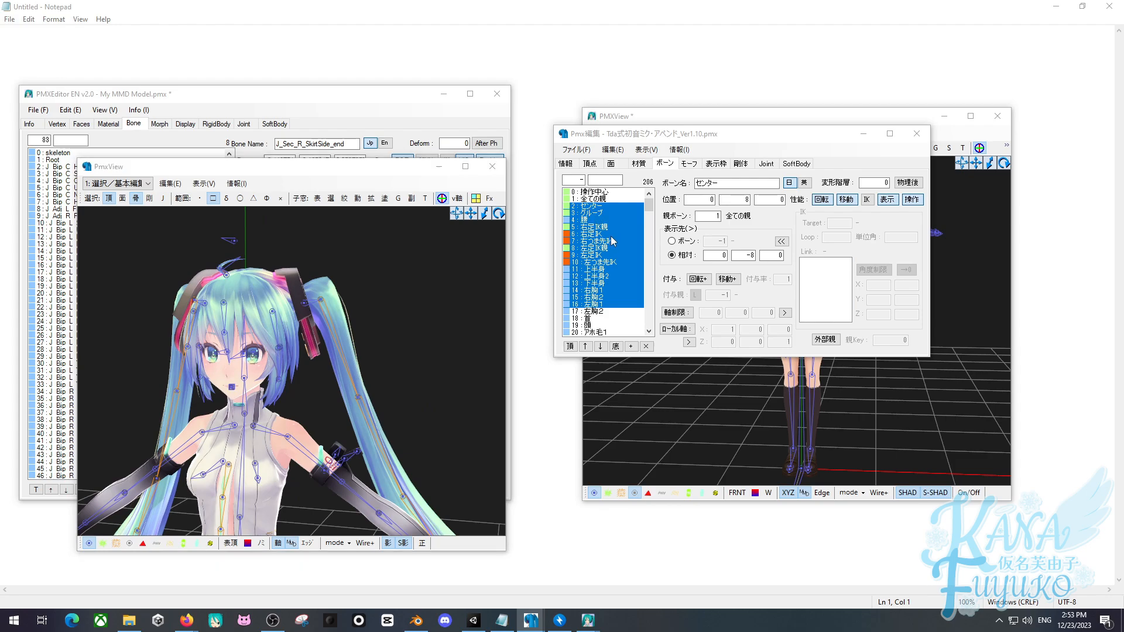
{"action": "left_click_drag", "start_coordinate": [591, 235], "coordinate": [583, 286]}
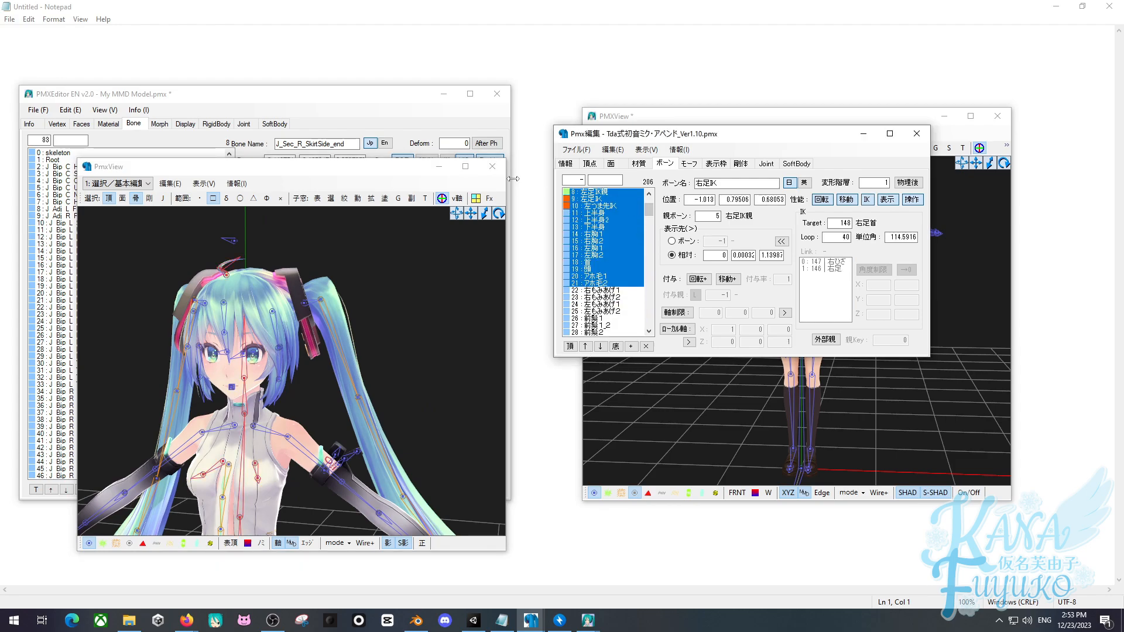
{"action": "mouse_move", "coordinate": [611, 234]}
{"action": "left_mouse_down"}
{"action": "mouse_move", "coordinate": [601, 269]}
{"action": "mouse_move", "coordinate": [598, 235]}
{"action": "left_mouse_up"}
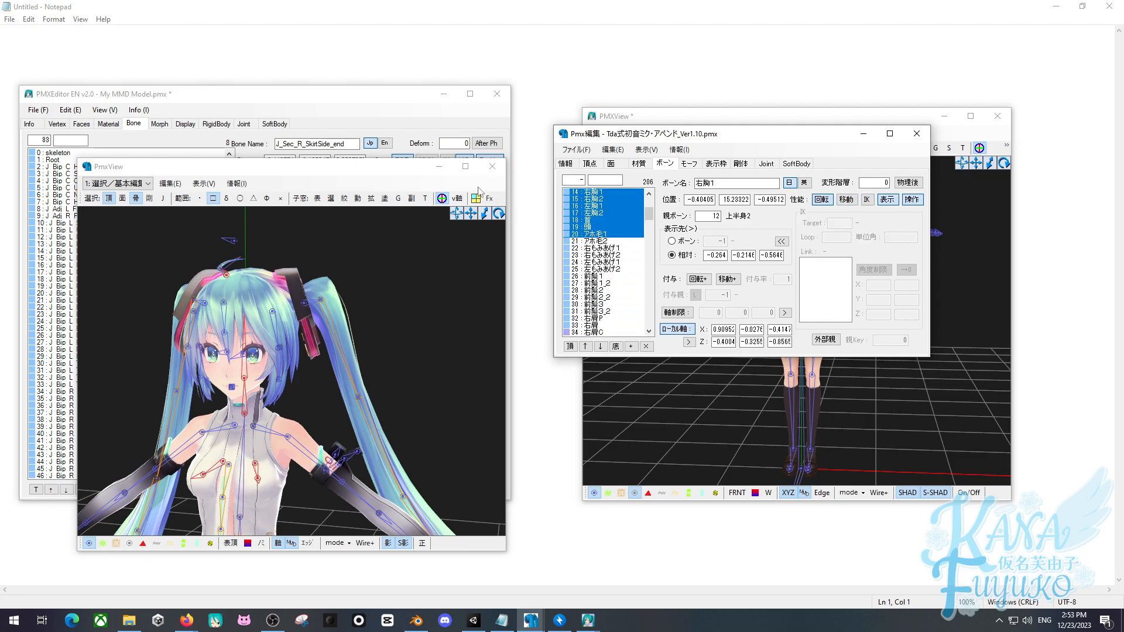
Hide the Miku view and arrange the reference editor and the first model's view so both bone lists and the character are visible.
{"action": "left_click", "coordinate": [439, 173]}
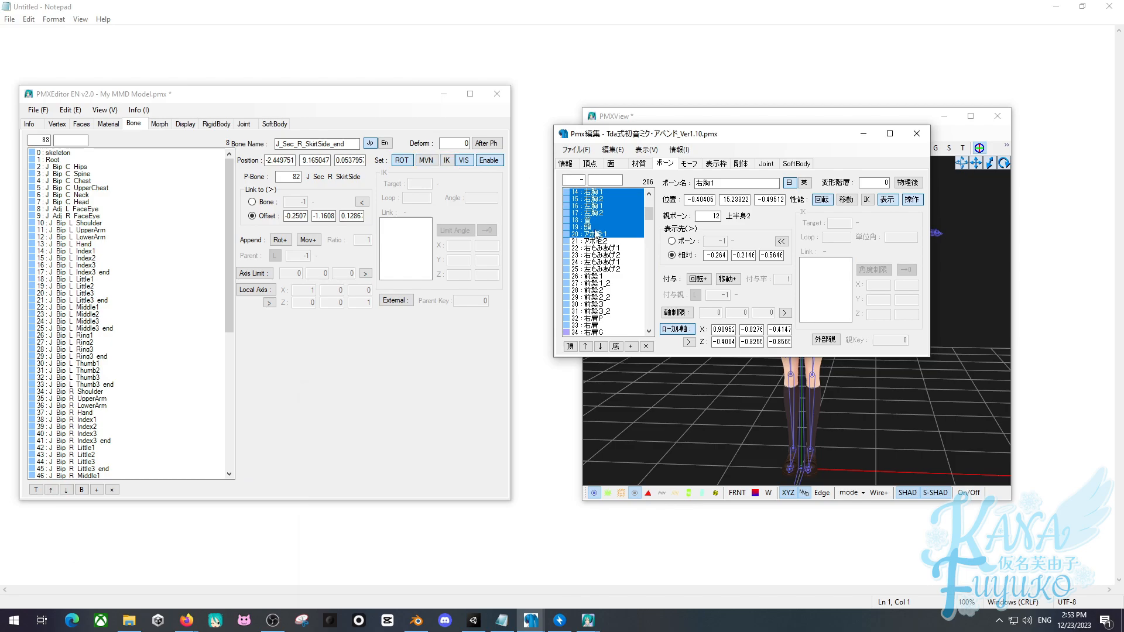
{"action": "scroll", "coordinate": [623, 231], "scroll_direction": "up", "scroll_amount": 5}
{"action": "left_click", "coordinate": [601, 269]}
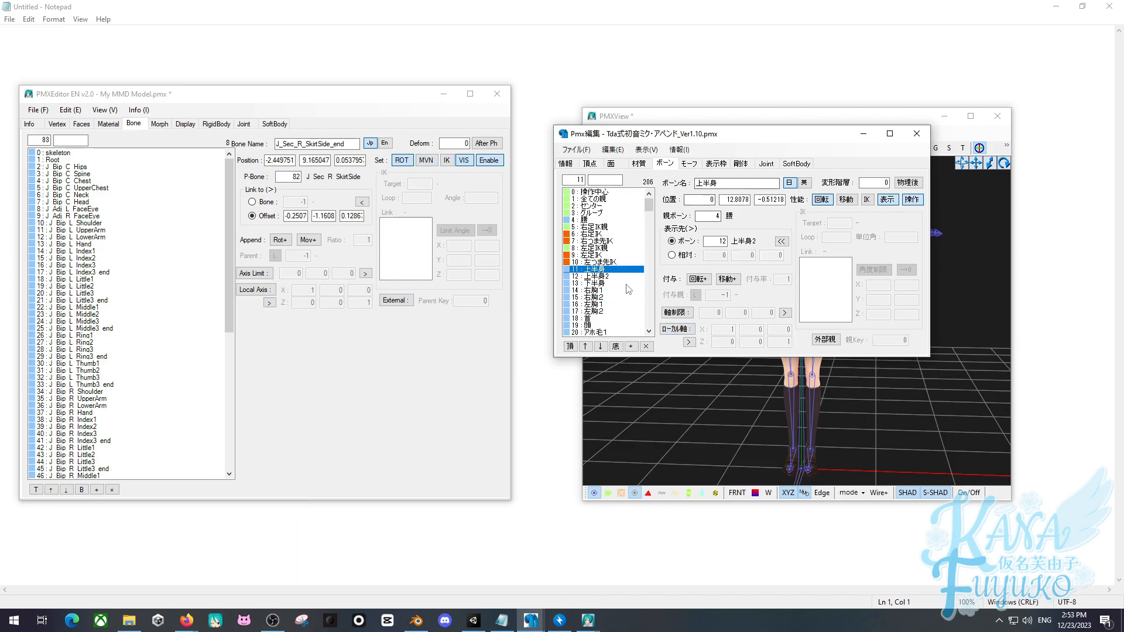
{"action": "left_click_drag", "start_coordinate": [591, 142], "coordinate": [554, 106]}
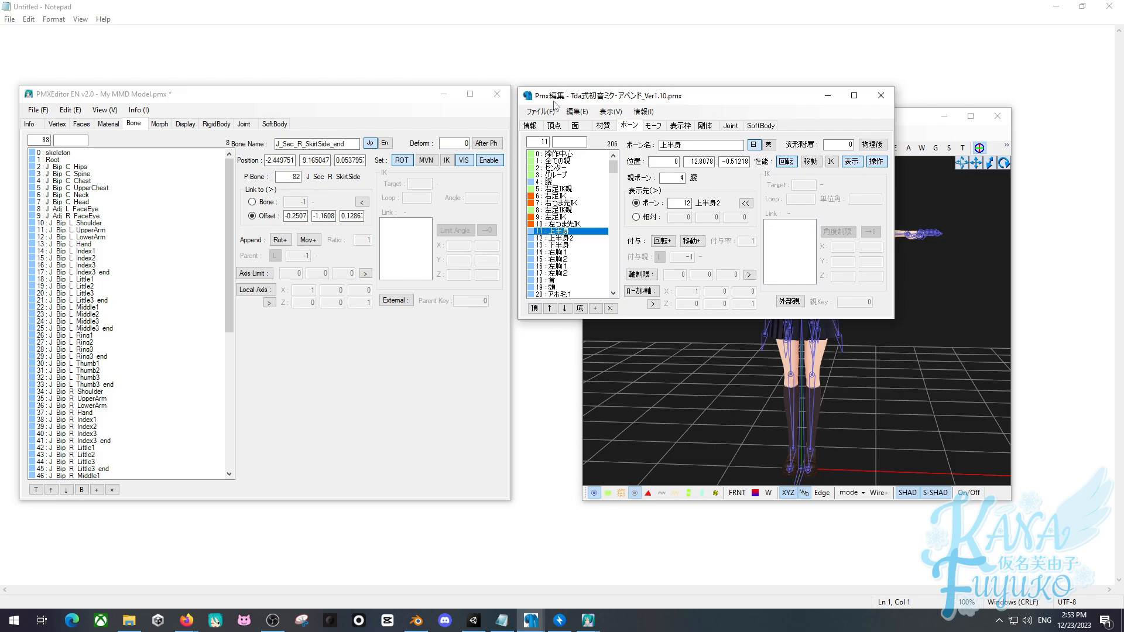
{"action": "middle_click_drag", "start_coordinate": [785, 376], "coordinate": [775, 376]}
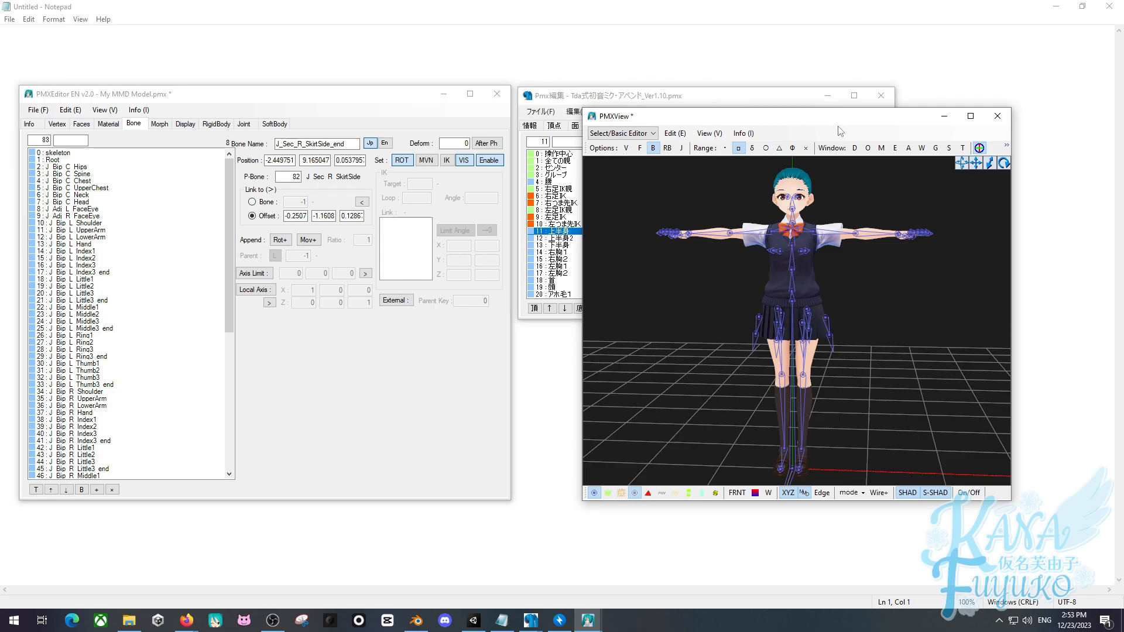
{"action": "left_click_drag", "start_coordinate": [840, 121], "coordinate": [938, 234]}
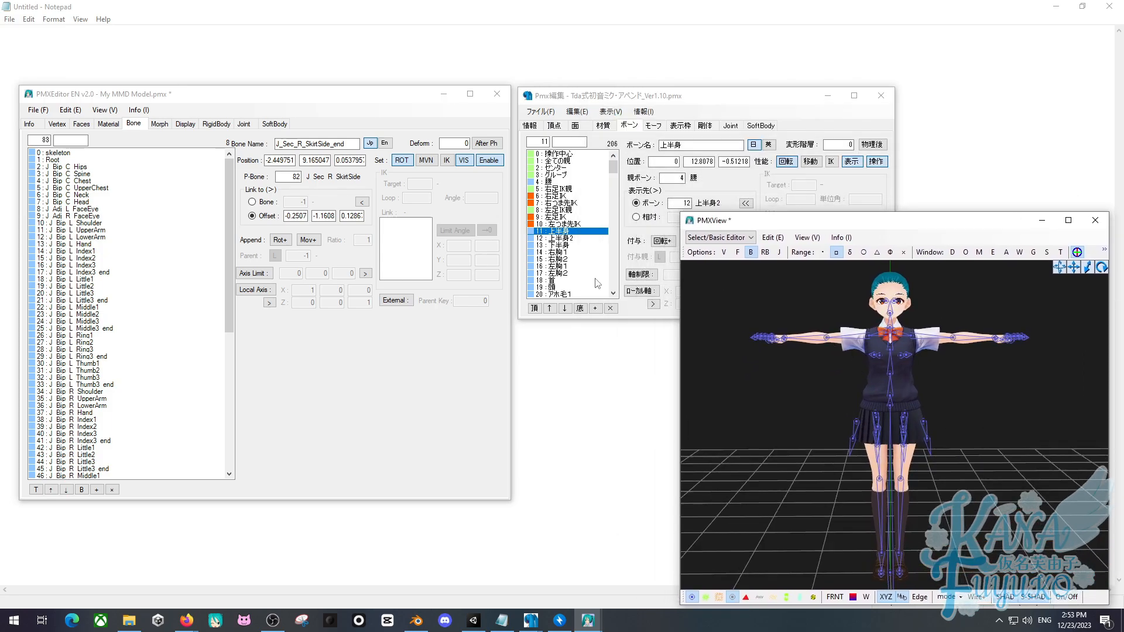
Select the J_Bip_C_Hips bone in My MMD Model's bone list and view the skeleton at an angle.
{"action": "left_click", "coordinate": [71, 308]}
{"action": "left_click", "coordinate": [102, 267]}
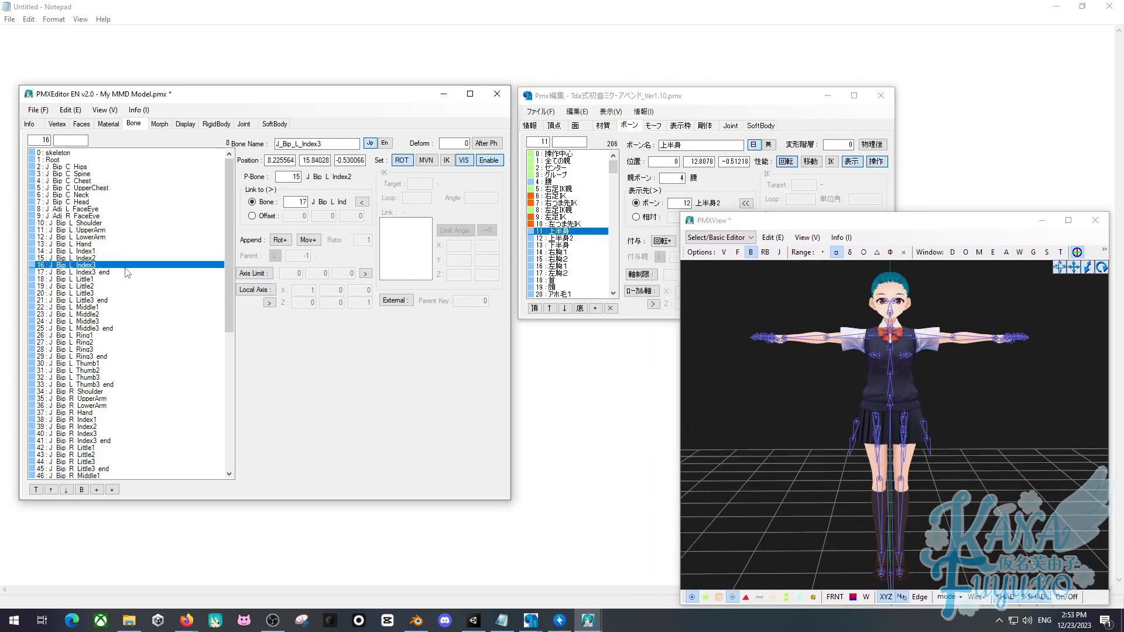
{"action": "left_click", "coordinate": [91, 167]}
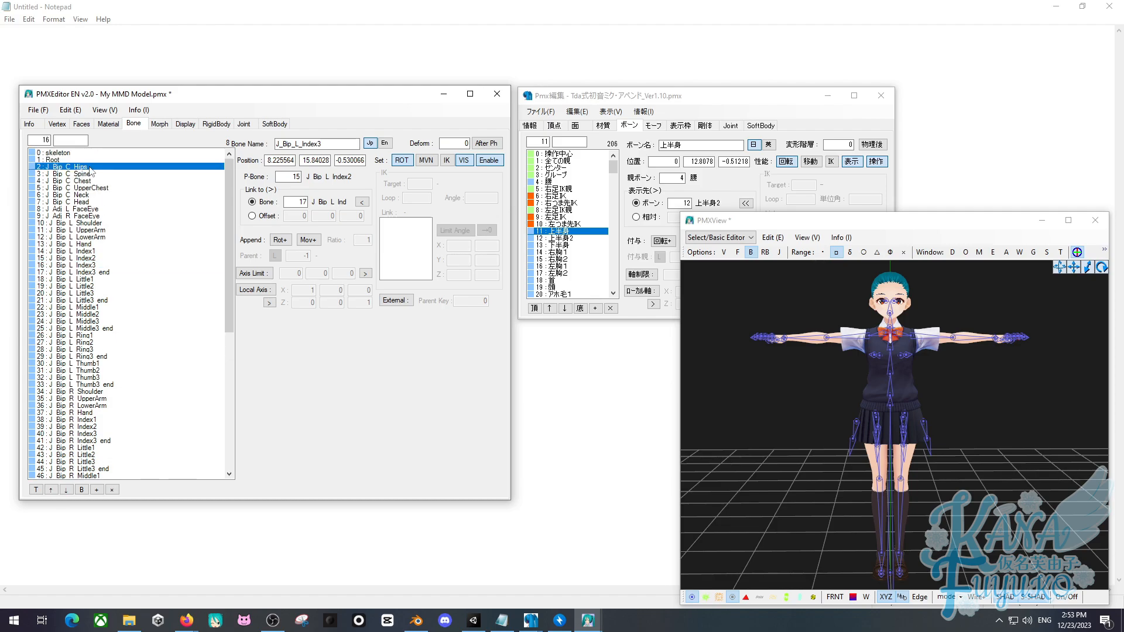
{"action": "right_click_drag", "start_coordinate": [885, 430], "coordinate": [842, 430]}
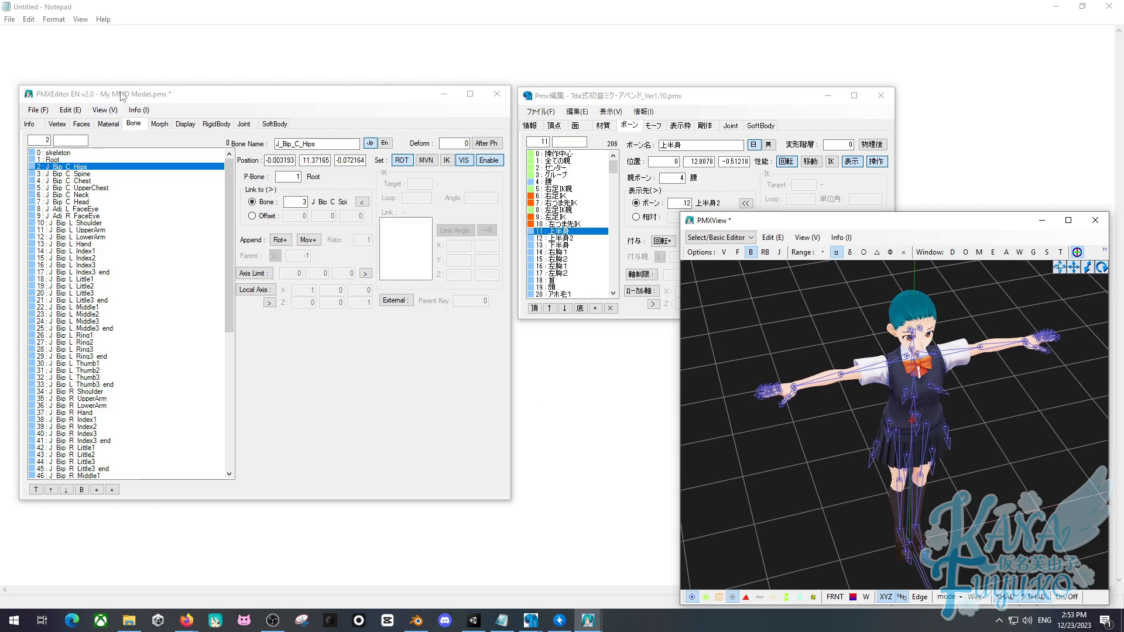
Check the English name fields of J_Bip_C_Hips and J_Bip_C_Spine, then return to the Japanese name of the hips bone.
{"action": "left_click_drag", "start_coordinate": [122, 96], "coordinate": [119, 78]}
{"action": "left_click", "coordinate": [382, 125]}
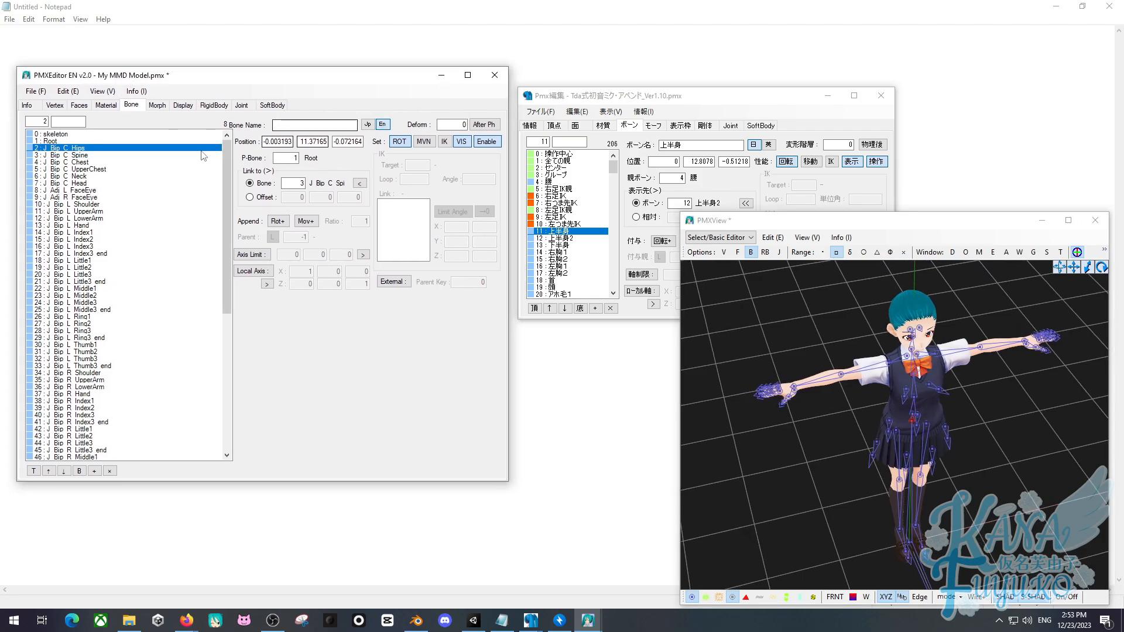
{"action": "left_click", "coordinate": [136, 155]}
{"action": "left_click", "coordinate": [136, 148]}
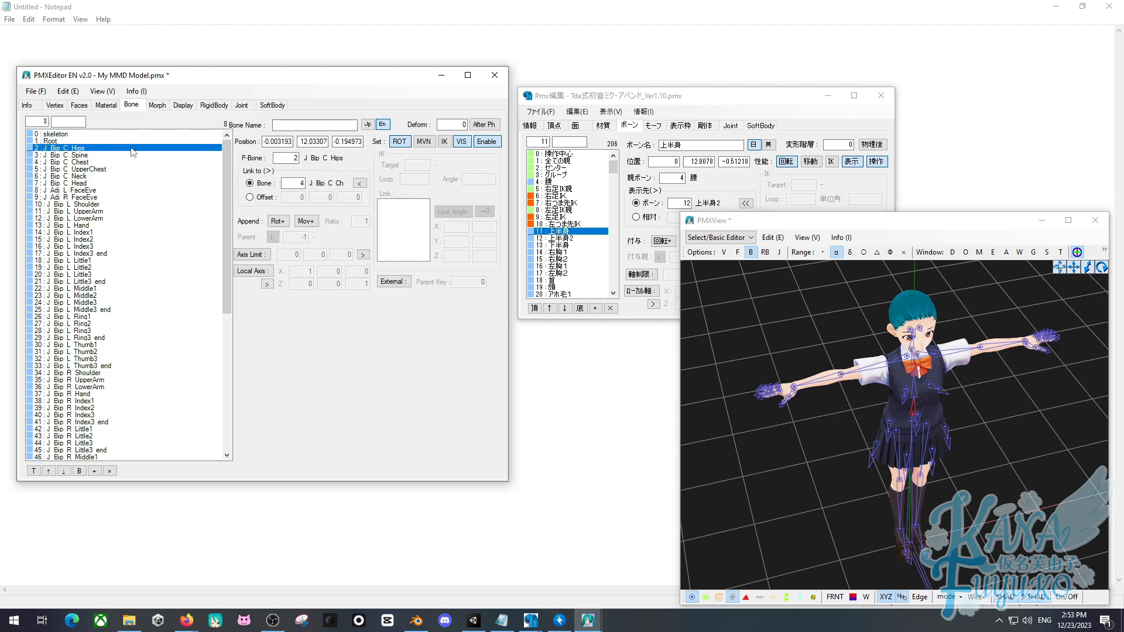
{"action": "left_click", "coordinate": [367, 125]}
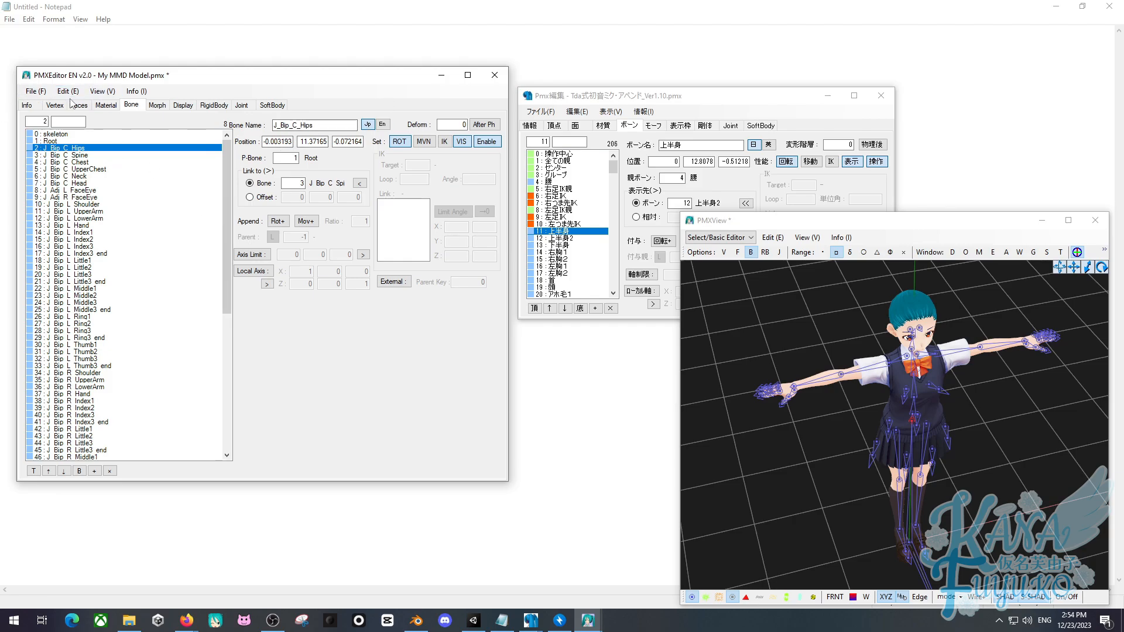
Open the Batch Name Editor for My MMD Model and load its bone names.
{"action": "left_click", "coordinate": [73, 96]}
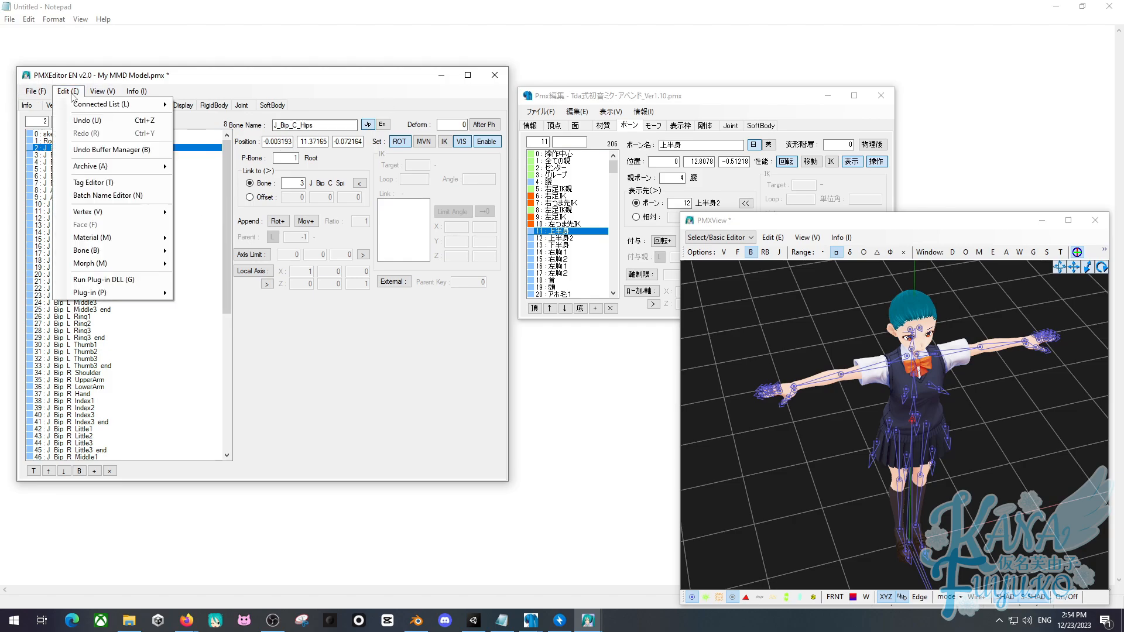
{"action": "left_click", "coordinate": [129, 193]}
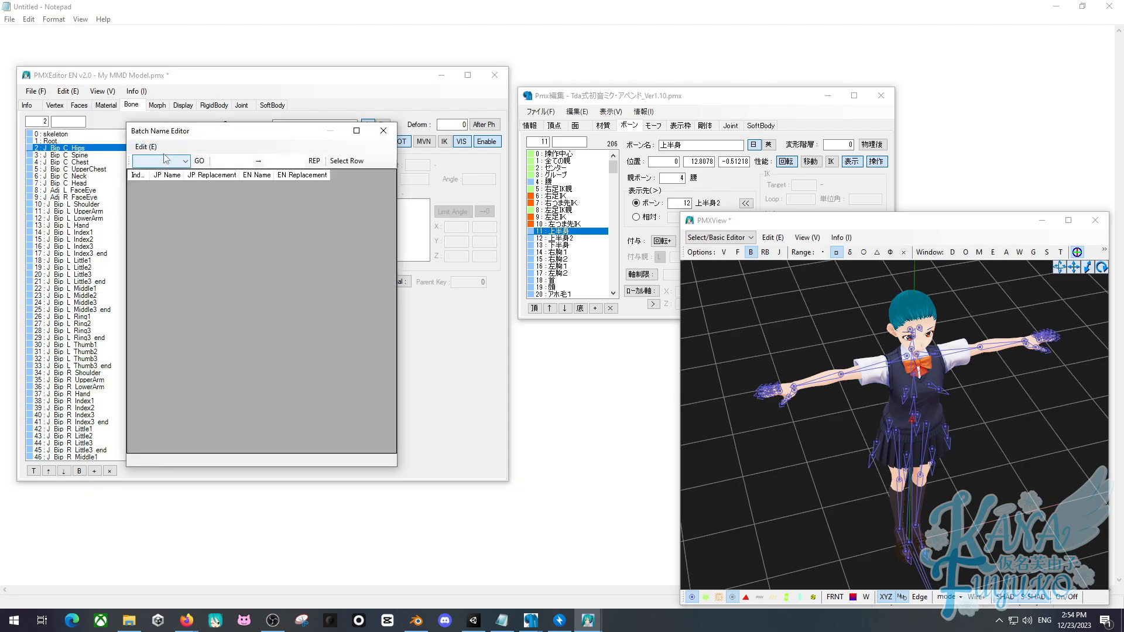
{"action": "left_click", "coordinate": [154, 164]}
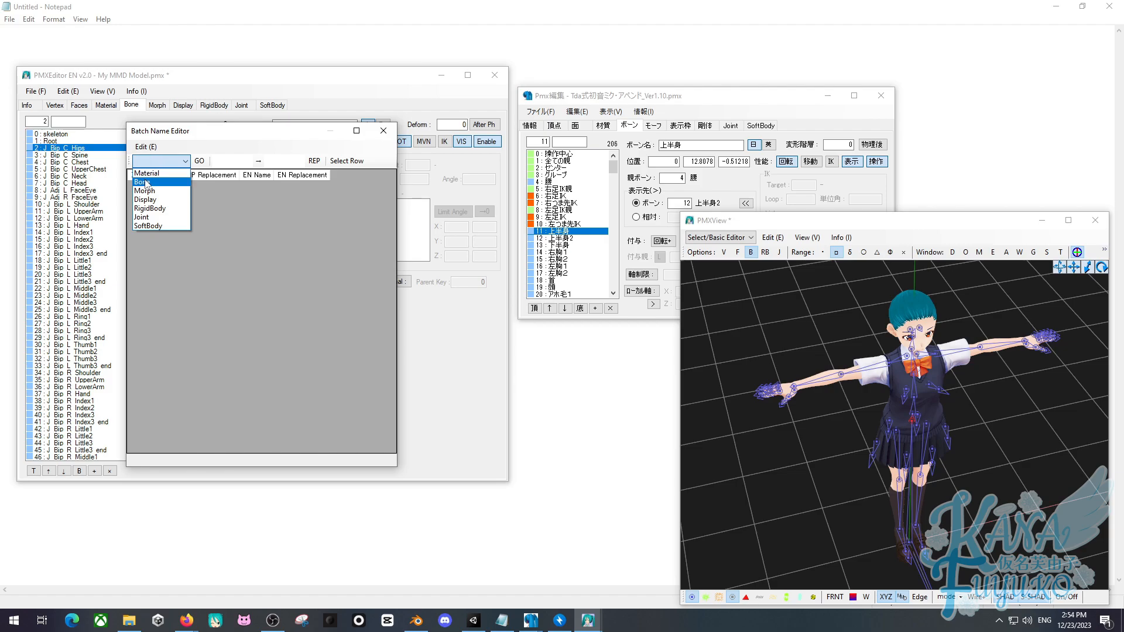
{"action": "left_click", "coordinate": [146, 182]}
Copy all Japanese bone names into the English replacement column, apply them to every bone and check the English names.
{"action": "left_click", "coordinate": [157, 175]}
{"action": "key", "text": "ctrl+c"}
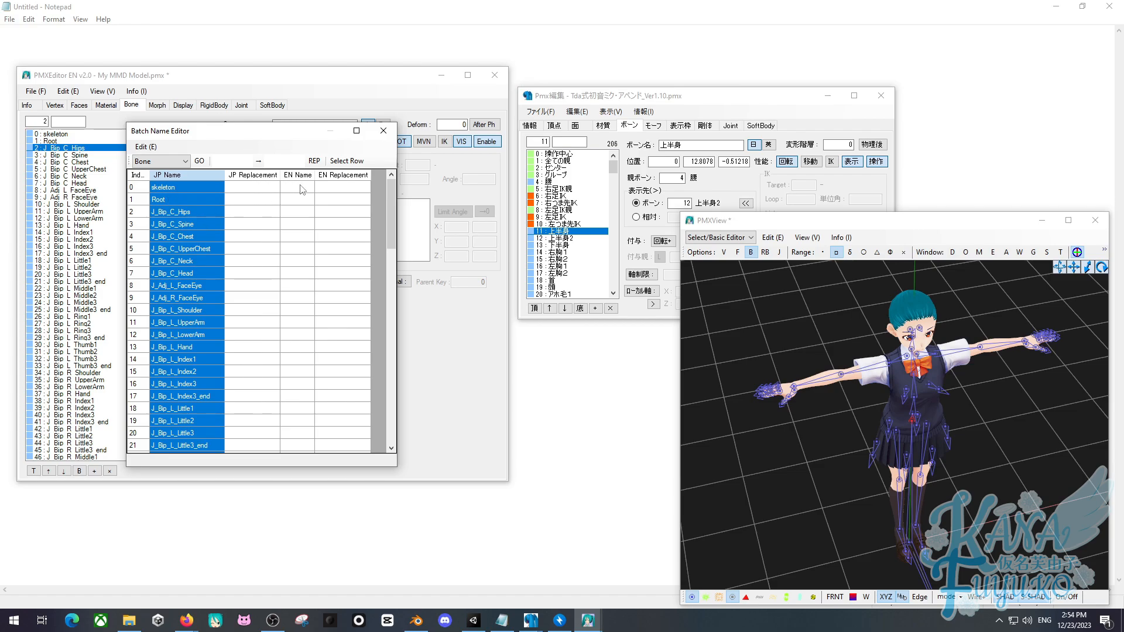
{"action": "left_click", "coordinate": [329, 187]}
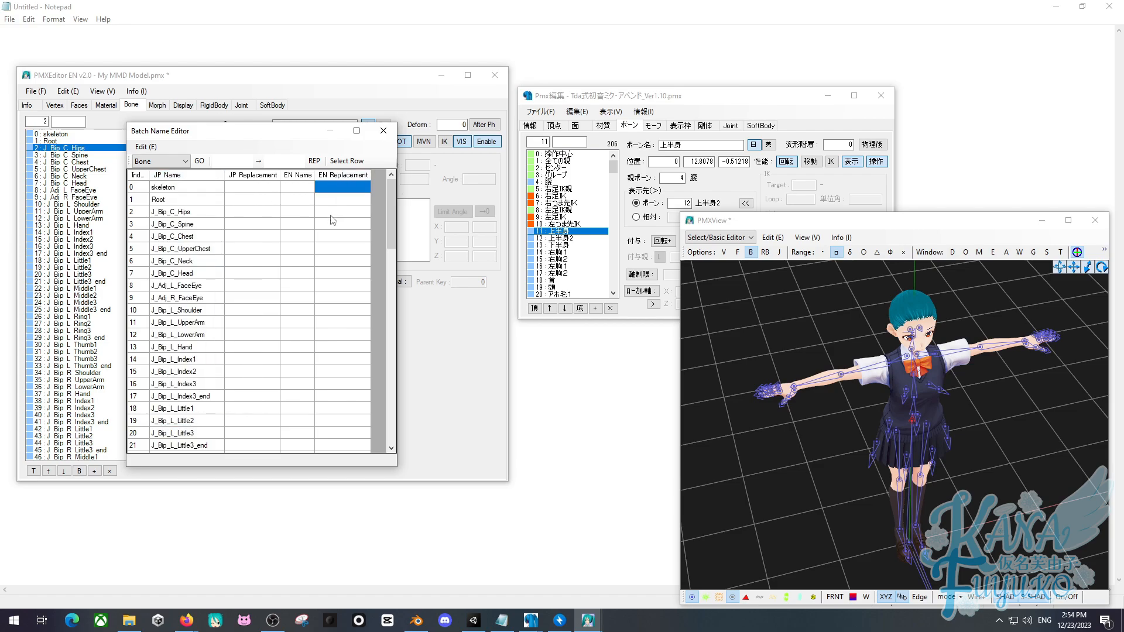
{"action": "key", "text": "ctrl+v"}
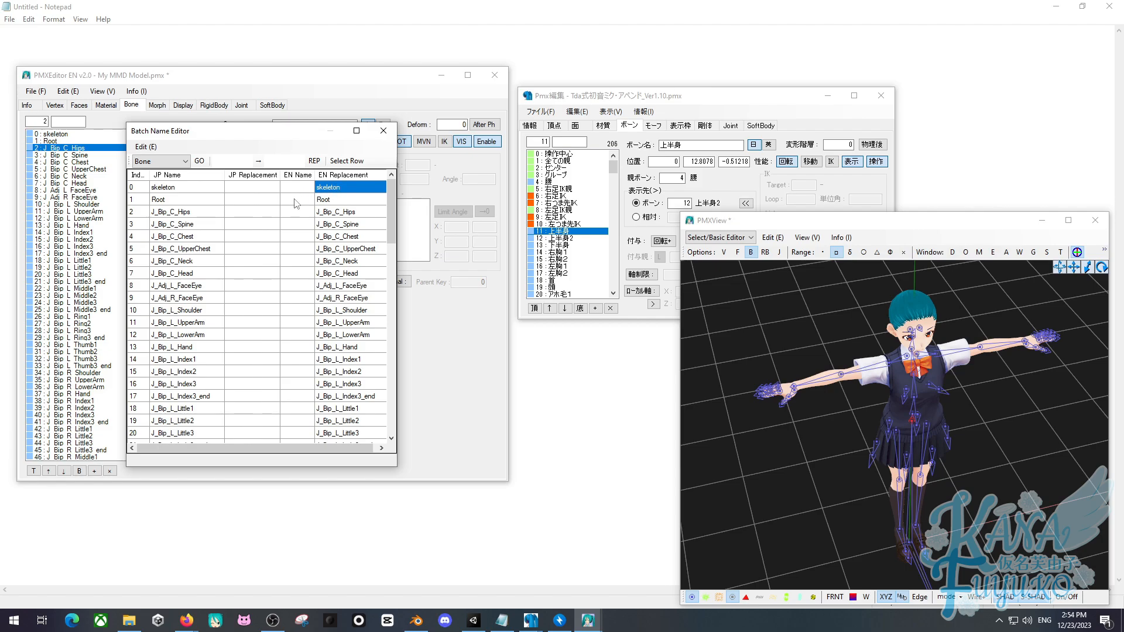
{"action": "left_click", "coordinate": [186, 176]}
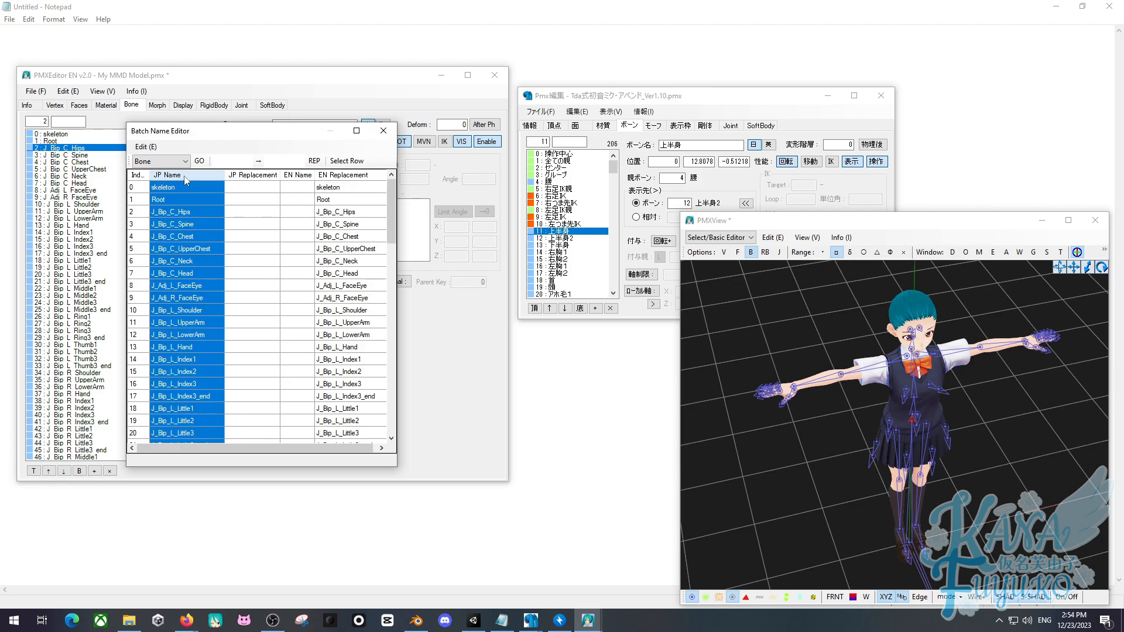
{"action": "left_click", "coordinate": [345, 175]}
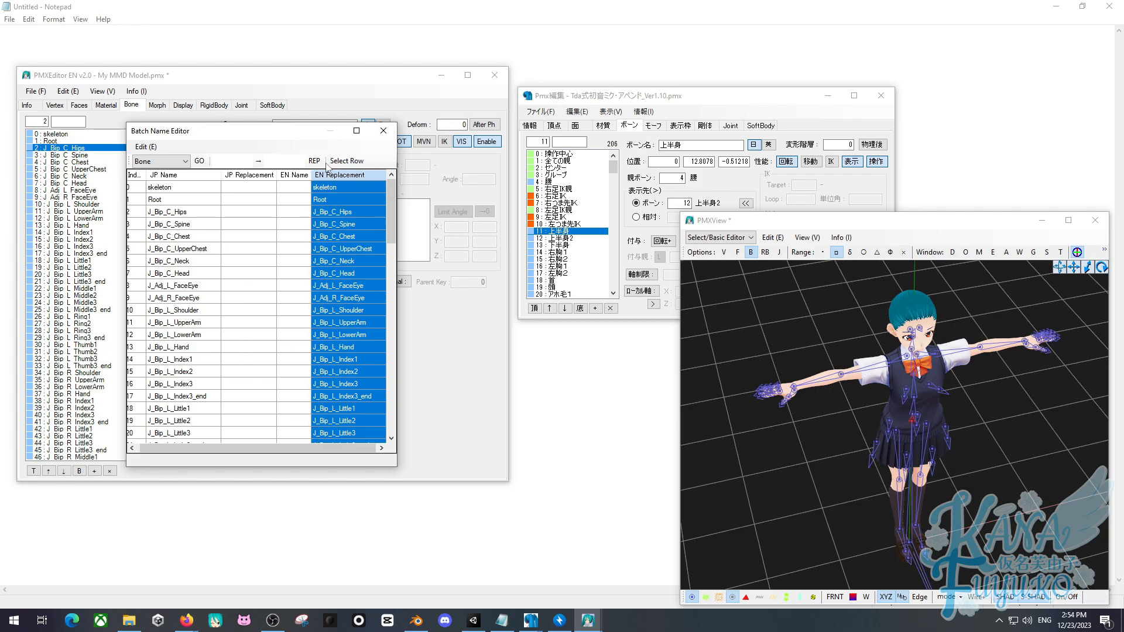
{"action": "left_click", "coordinate": [199, 161]}
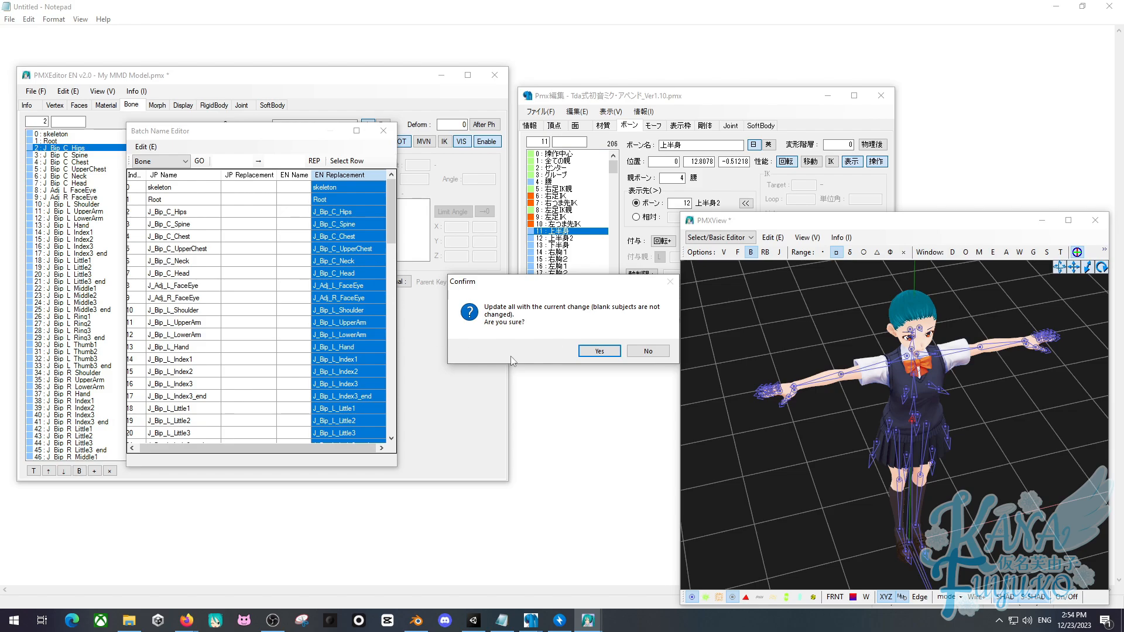
{"action": "left_click", "coordinate": [600, 351]}
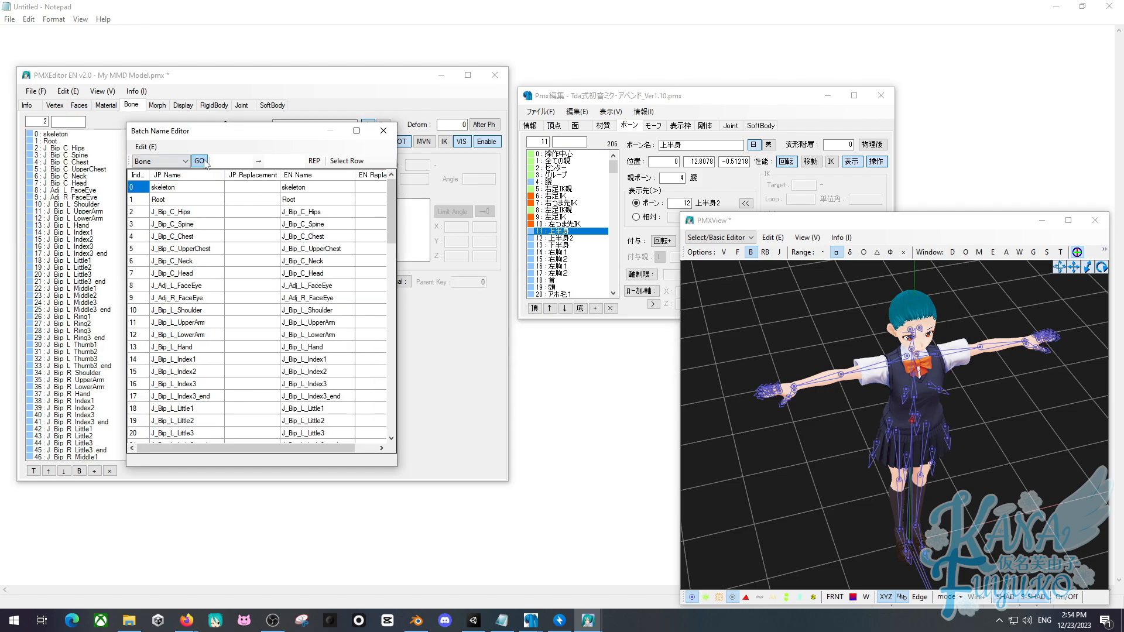
{"action": "left_click_drag", "start_coordinate": [329, 189], "coordinate": [328, 252]}
Copy all Japanese morph names into the English replacement column, apply them to every morph and close the Batch Name Editor.
{"action": "left_click", "coordinate": [178, 161]}
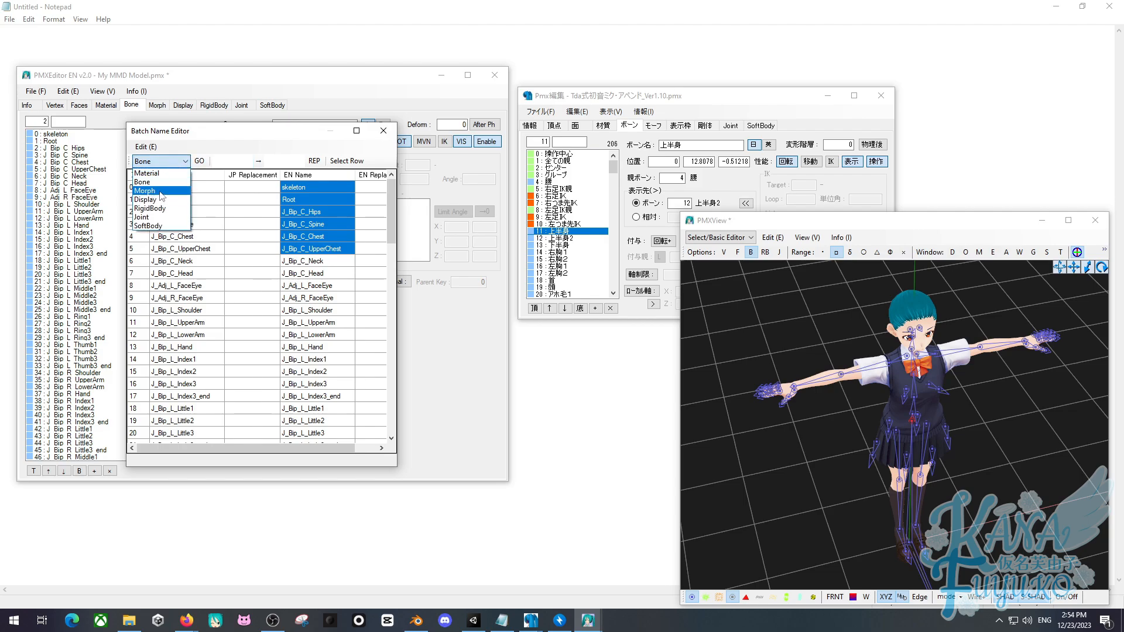
{"action": "left_click", "coordinate": [165, 192]}
{"action": "left_click", "coordinate": [215, 177]}
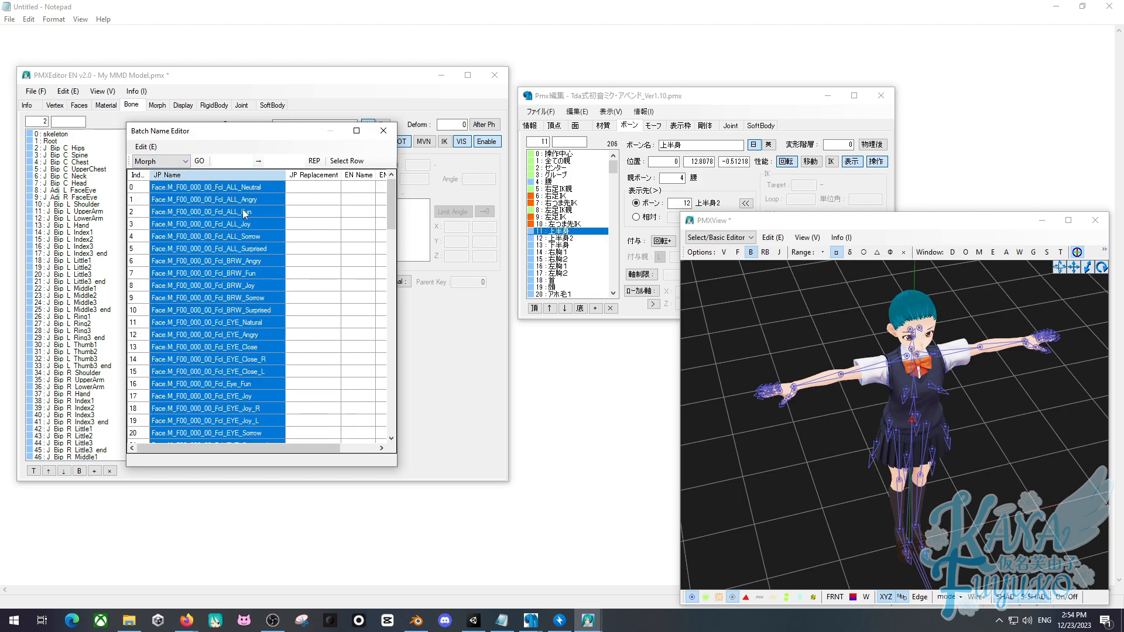
{"action": "left_click_drag", "start_coordinate": [285, 451], "coordinate": [354, 436]}
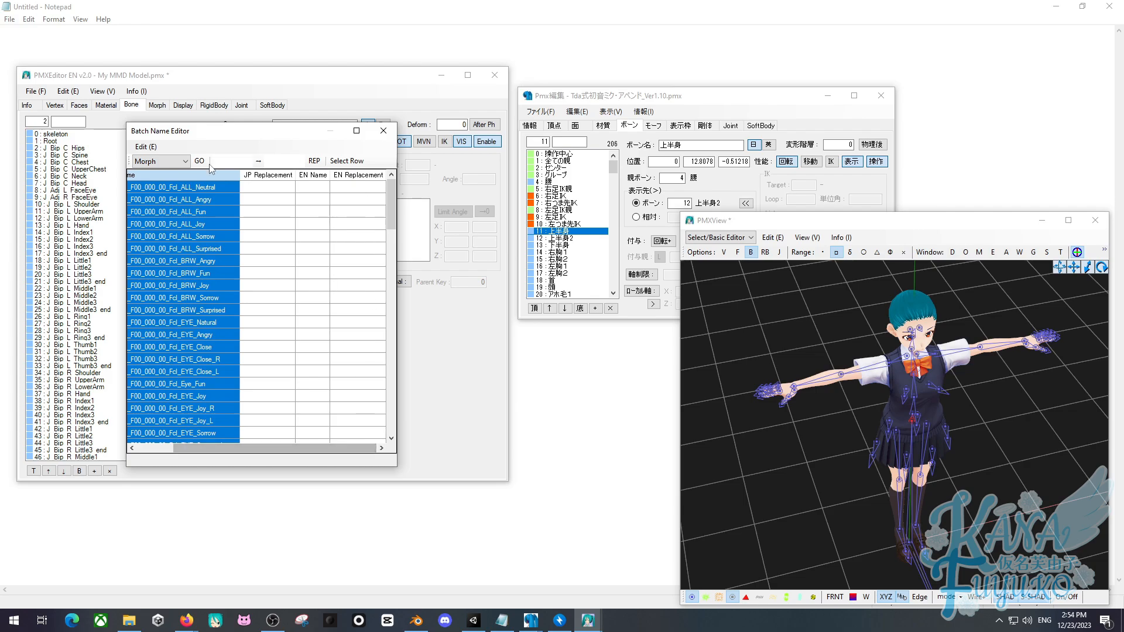
{"action": "left_click", "coordinate": [348, 187]}
{"action": "key", "text": "ctrl+v"}
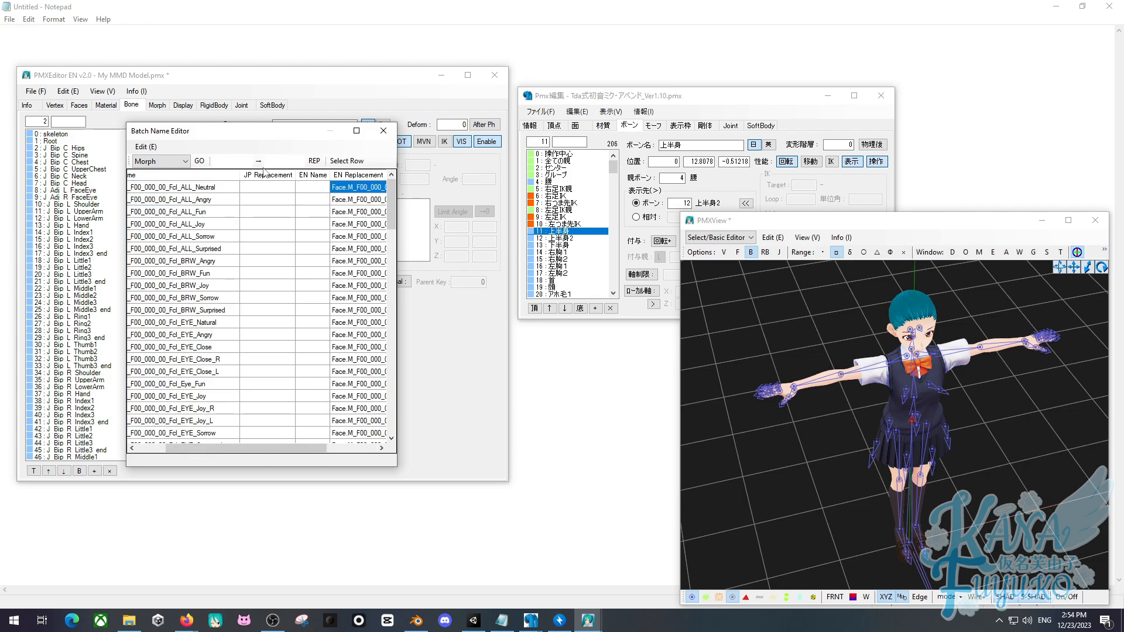
{"action": "left_click", "coordinate": [200, 163]}
{"action": "left_click", "coordinate": [594, 349]}
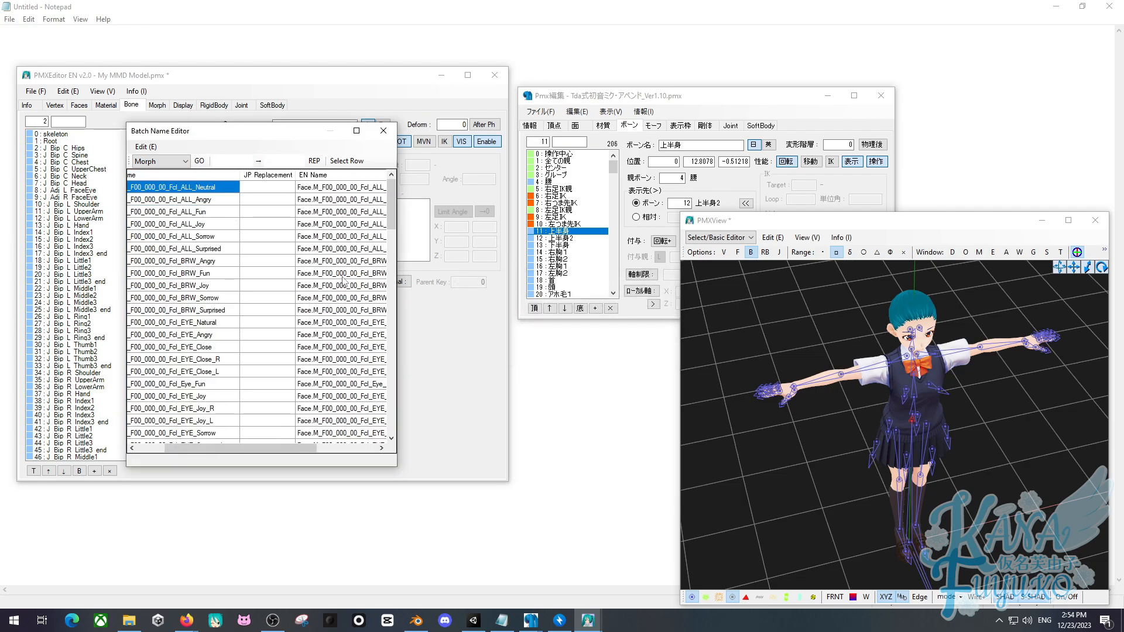
{"action": "left_click_drag", "start_coordinate": [354, 192], "coordinate": [215, 411]}
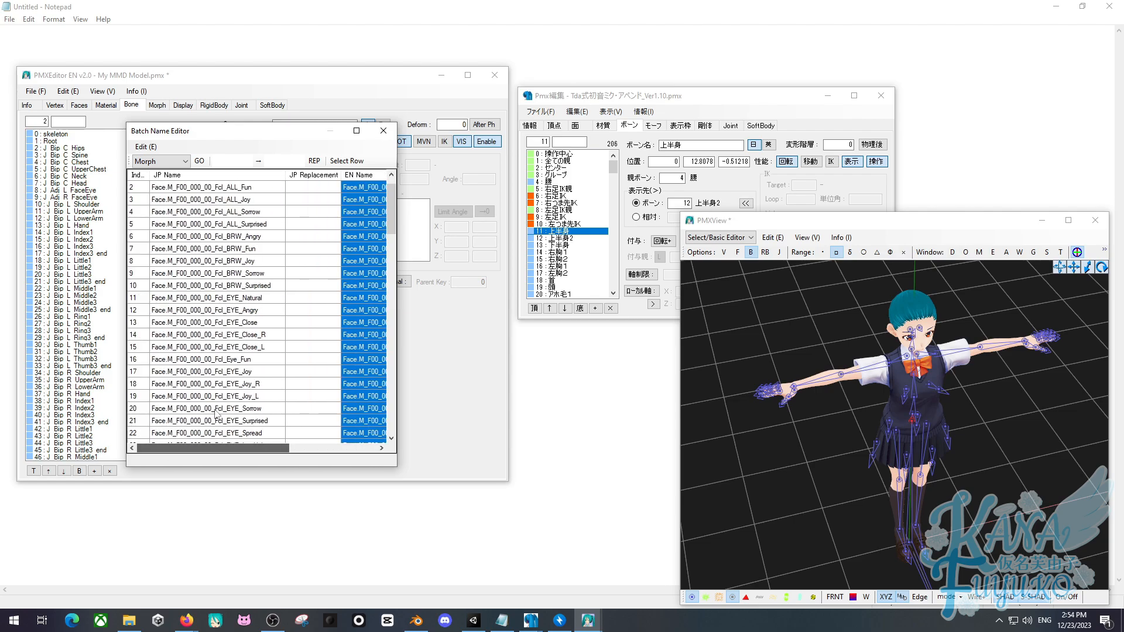
{"action": "left_click", "coordinate": [383, 130]}
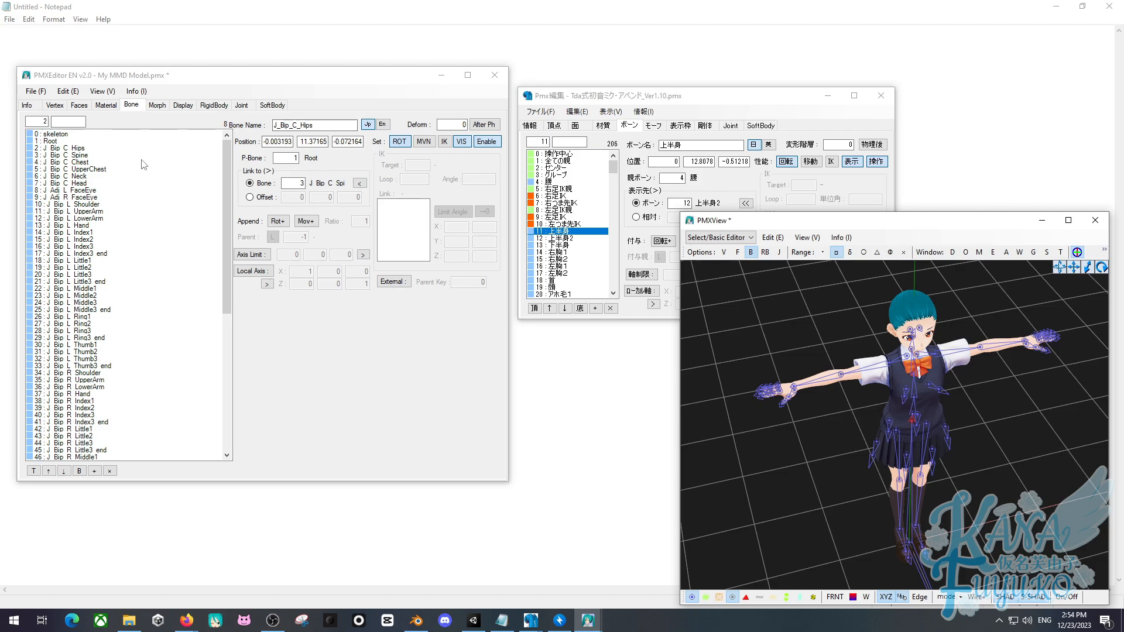
Rename the J_Bip_C_Hips bone as 下半身, copying the Japanese name from the reference model's lower-body bone.
{"action": "left_click_drag", "start_coordinate": [637, 99], "coordinate": [635, 81]}
{"action": "left_click", "coordinate": [88, 169]}
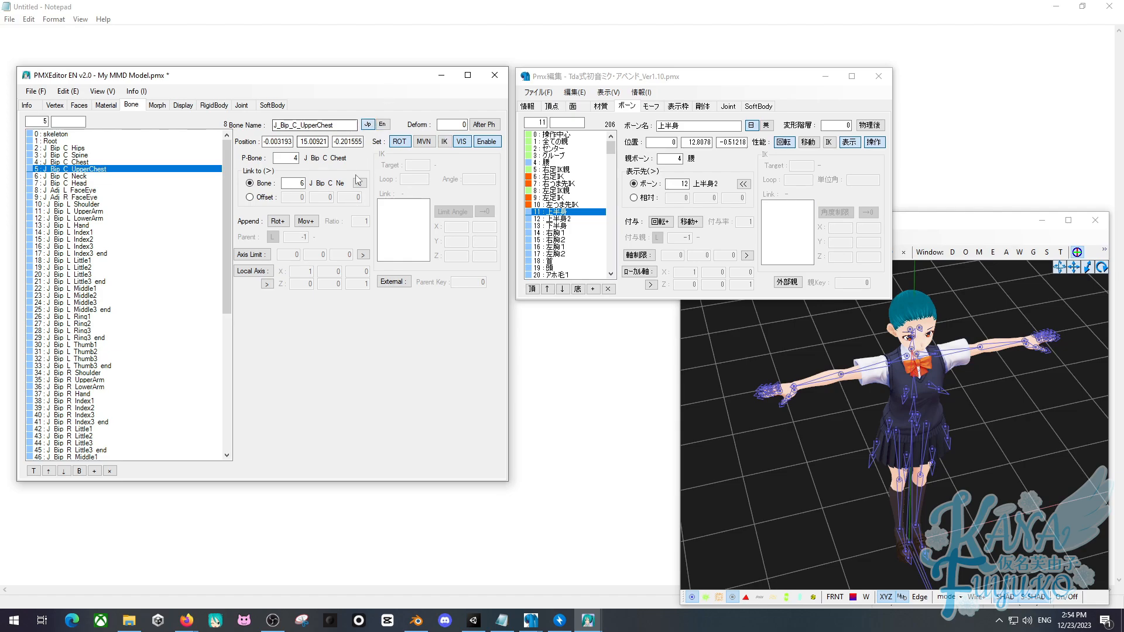
{"action": "left_click", "coordinate": [102, 150]}
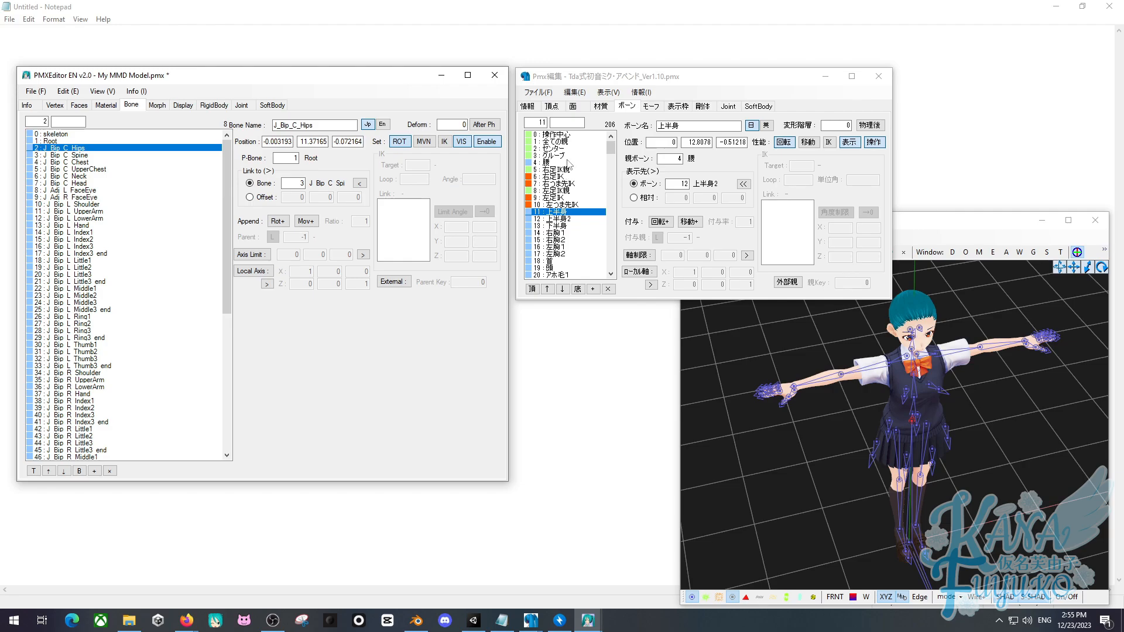
{"action": "left_click", "coordinate": [567, 228]}
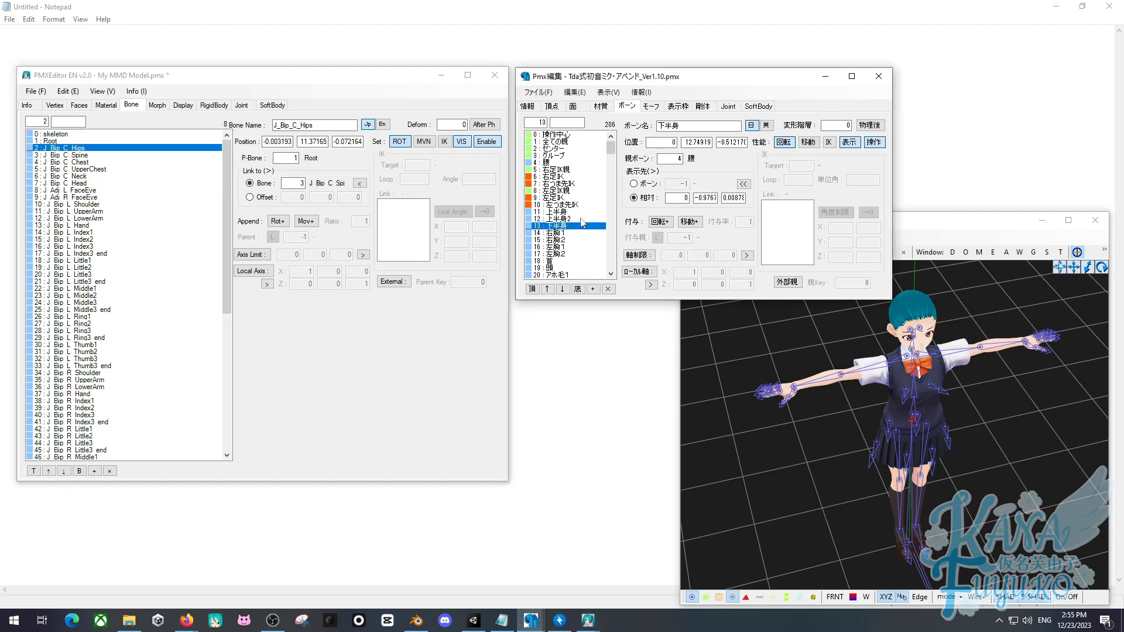
{"action": "left_click_drag", "start_coordinate": [694, 126], "coordinate": [646, 131]}
{"action": "key", "text": "ctrl+c"}
{"action": "left_click_drag", "start_coordinate": [348, 125], "coordinate": [265, 133]}
{"action": "key", "text": "ctrl+v"}
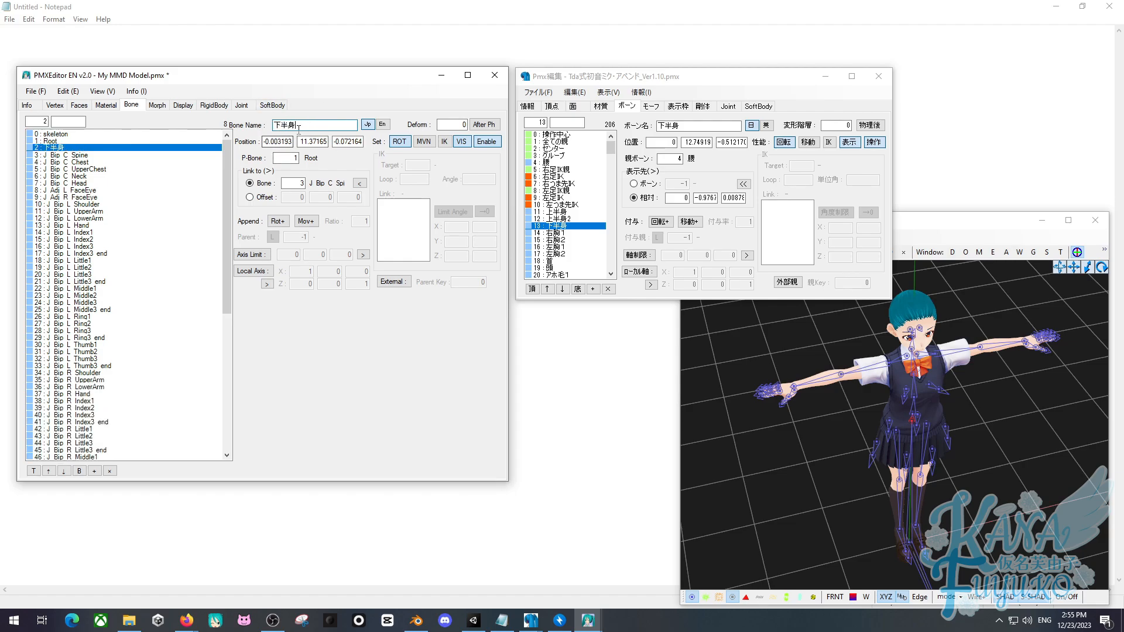
Rename the J_Bip_C_Spine bone as 上半身, copying the Japanese name from the reference model's upper-body bone.
{"action": "left_click", "coordinate": [568, 212]}
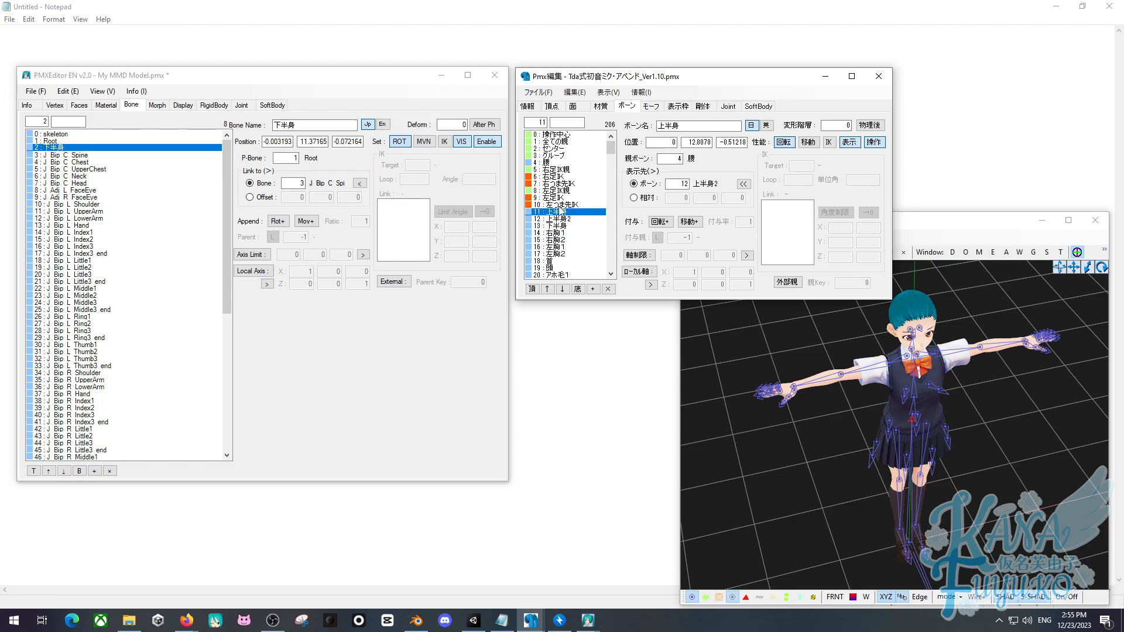
{"action": "left_click_drag", "start_coordinate": [696, 125], "coordinate": [629, 132]}
{"action": "key", "text": "ctrl+c"}
{"action": "left_click", "coordinate": [107, 157]}
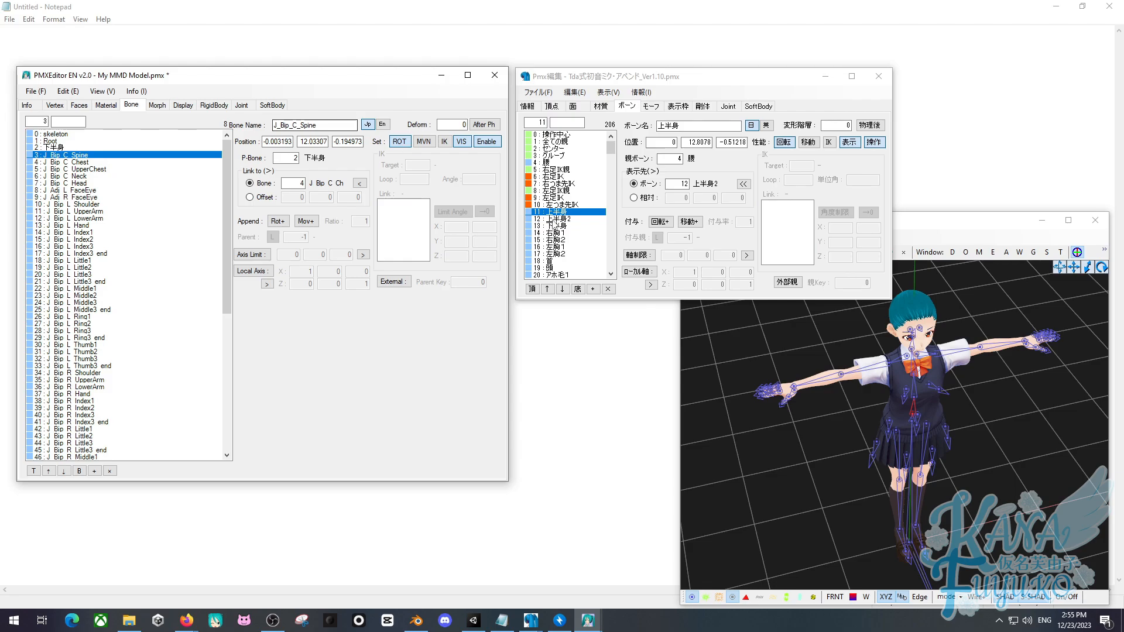
{"action": "left_click_drag", "start_coordinate": [323, 126], "coordinate": [268, 124]}
{"action": "key", "text": "ctrl+v"}
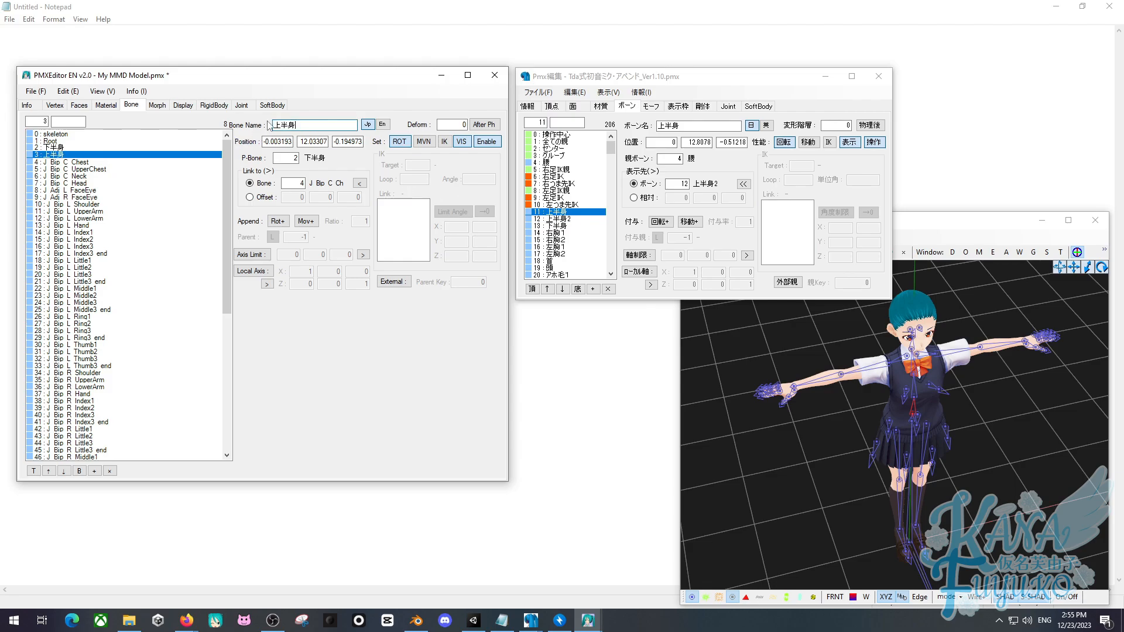
Rename the J_Bip_C_Chest bone as 上半身2, copying the name from the reference model's second upper-body bone.
{"action": "left_click", "coordinate": [579, 219]}
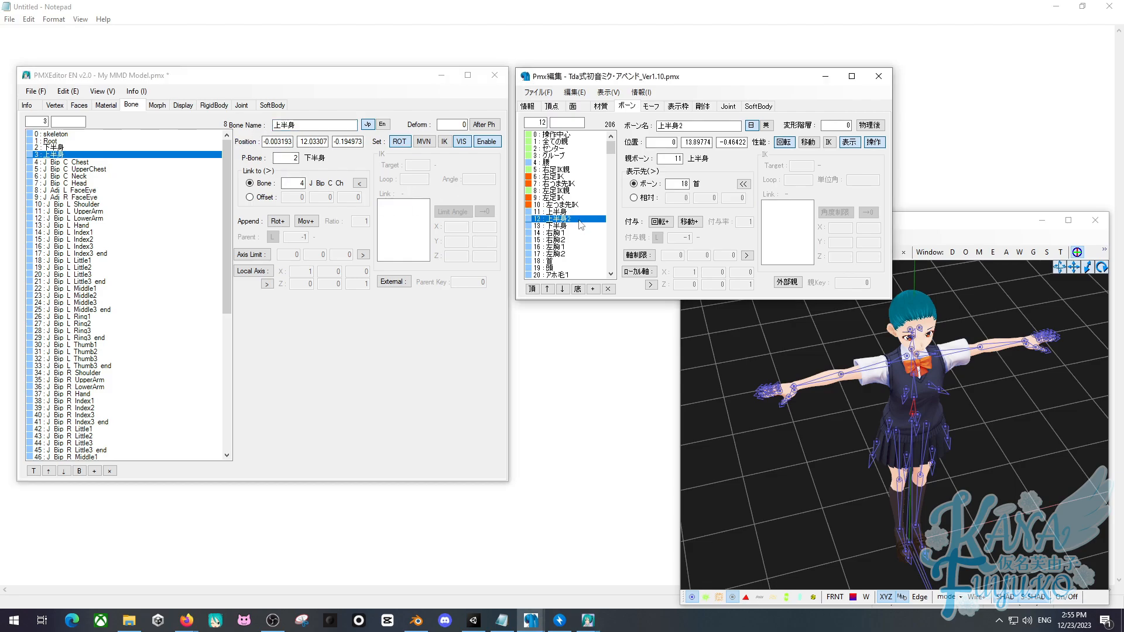
{"action": "left_click_drag", "start_coordinate": [695, 127], "coordinate": [652, 126]}
{"action": "key", "text": "ctrl+c"}
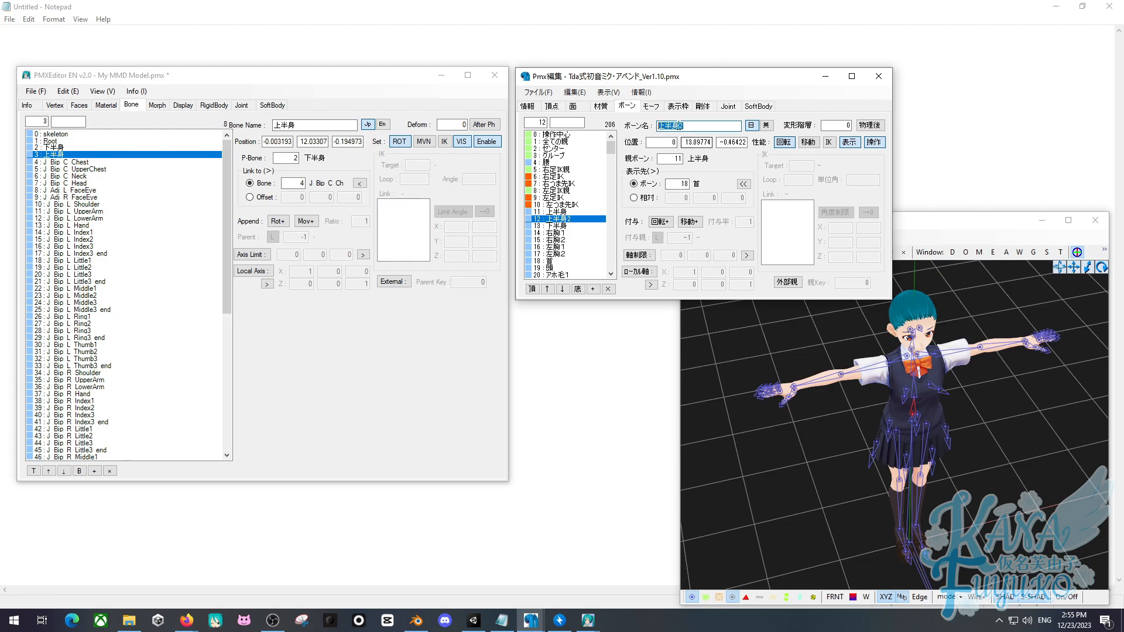
{"action": "left_click", "coordinate": [133, 163]}
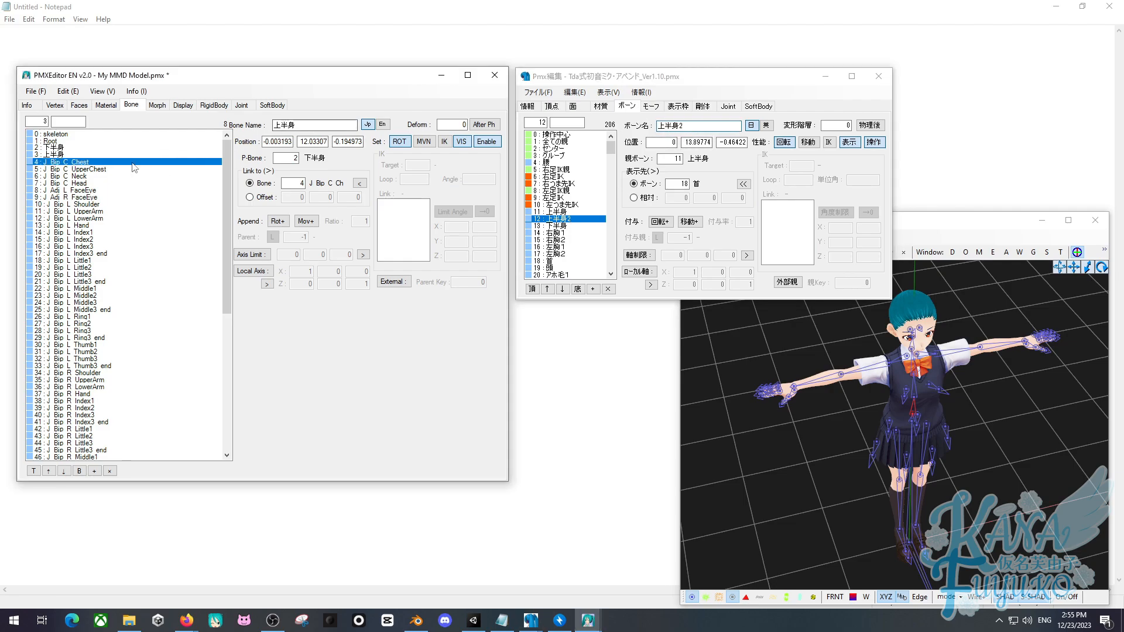
{"action": "left_click_drag", "start_coordinate": [345, 125], "coordinate": [261, 127]}
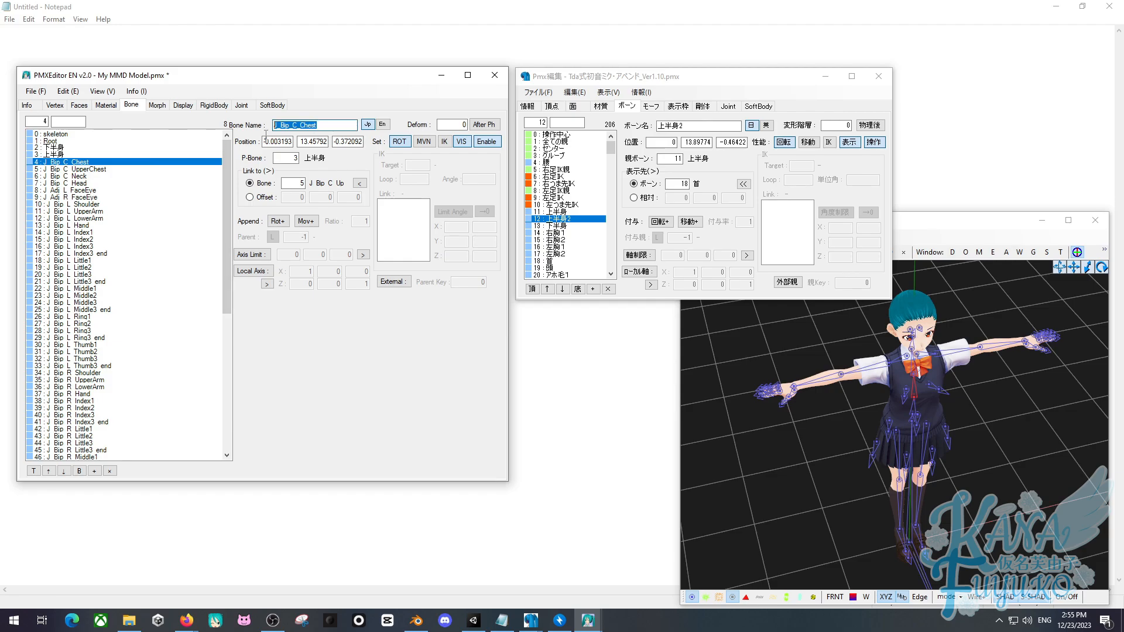
{"action": "key", "text": "ctrl+v"}
Rename the J_Bip_C_UpperChest bone as 上半身3, reusing the copied 上半身2 name with its number changed to 3.
{"action": "left_click", "coordinate": [131, 169]}
{"action": "left_click_drag", "start_coordinate": [354, 125], "coordinate": [261, 127]}
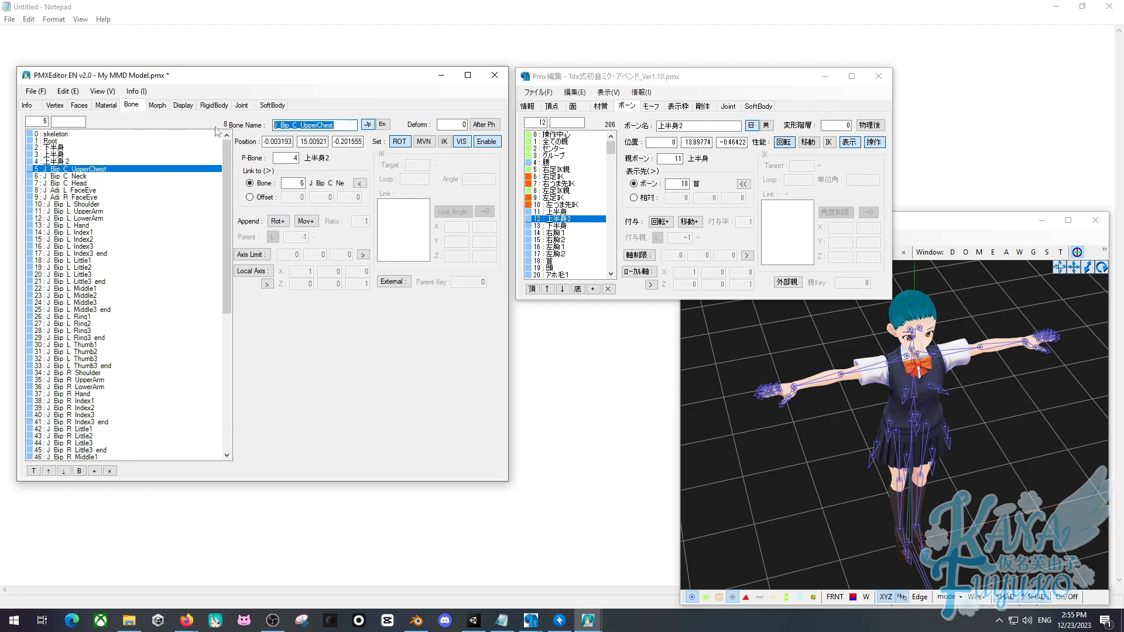
{"action": "key", "text": "ctrl+v"}
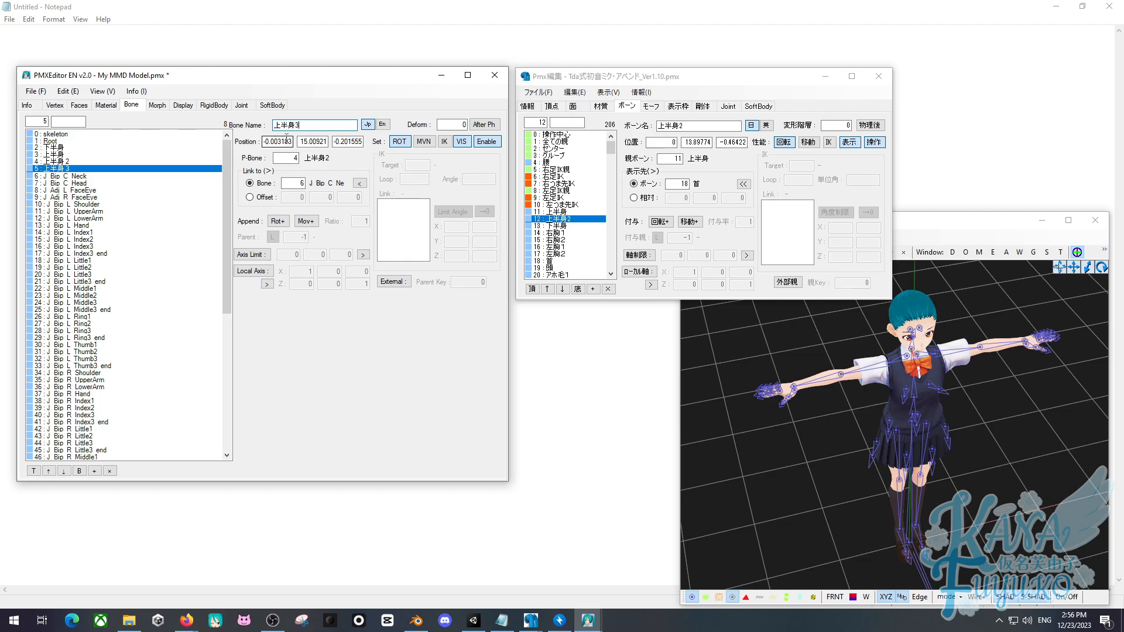
{"action": "key", "text": "BackSpace"}
{"action": "type", "text": "6"}
Rename the Root bone as 全ての親 from the reference model and delete the skeleton bone above it.
{"action": "left_click", "coordinate": [92, 141]}
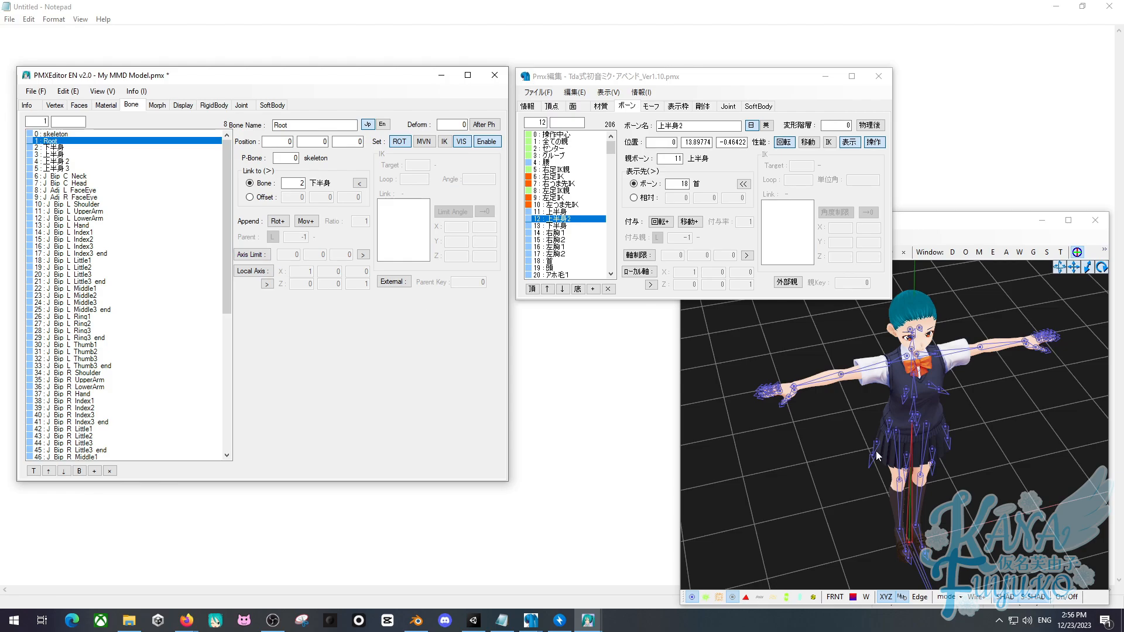
{"action": "left_click", "coordinate": [572, 142]}
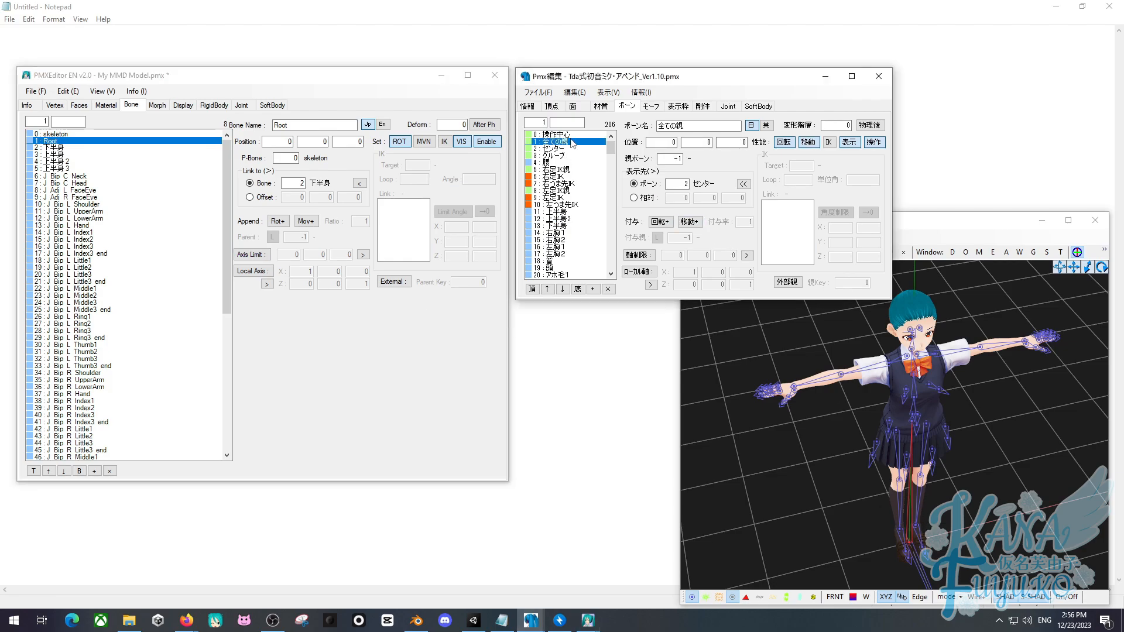
{"action": "double_click", "coordinate": [684, 126]}
{"action": "key", "text": "ctrl+c"}
{"action": "double_click", "coordinate": [302, 125]}
{"action": "key", "text": "ctrl+v"}
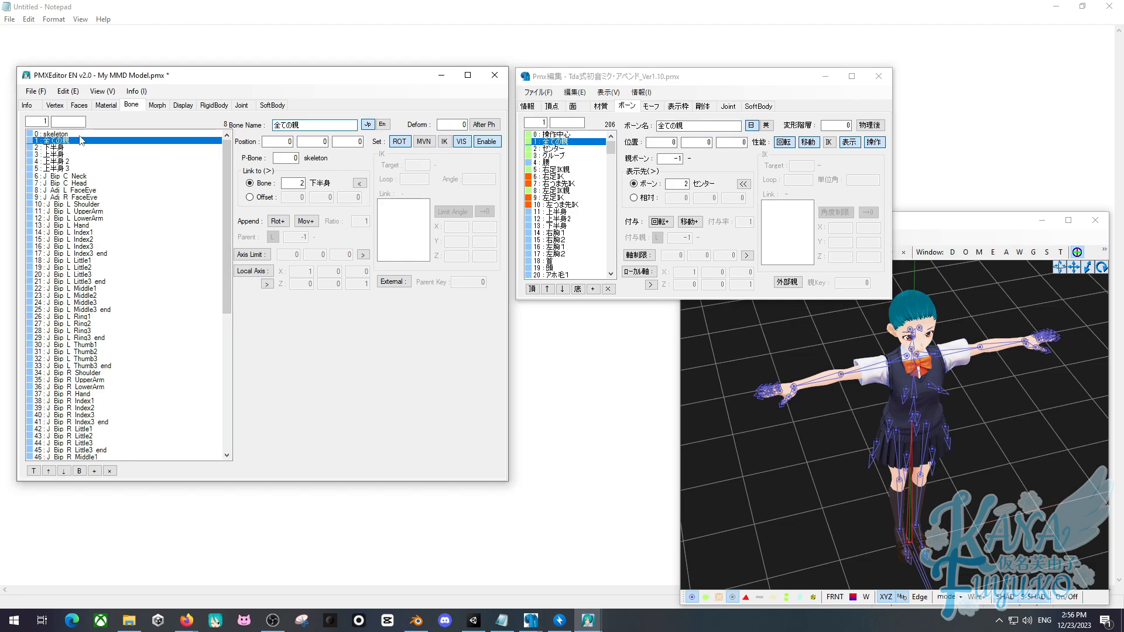
{"action": "left_click", "coordinate": [80, 135]}
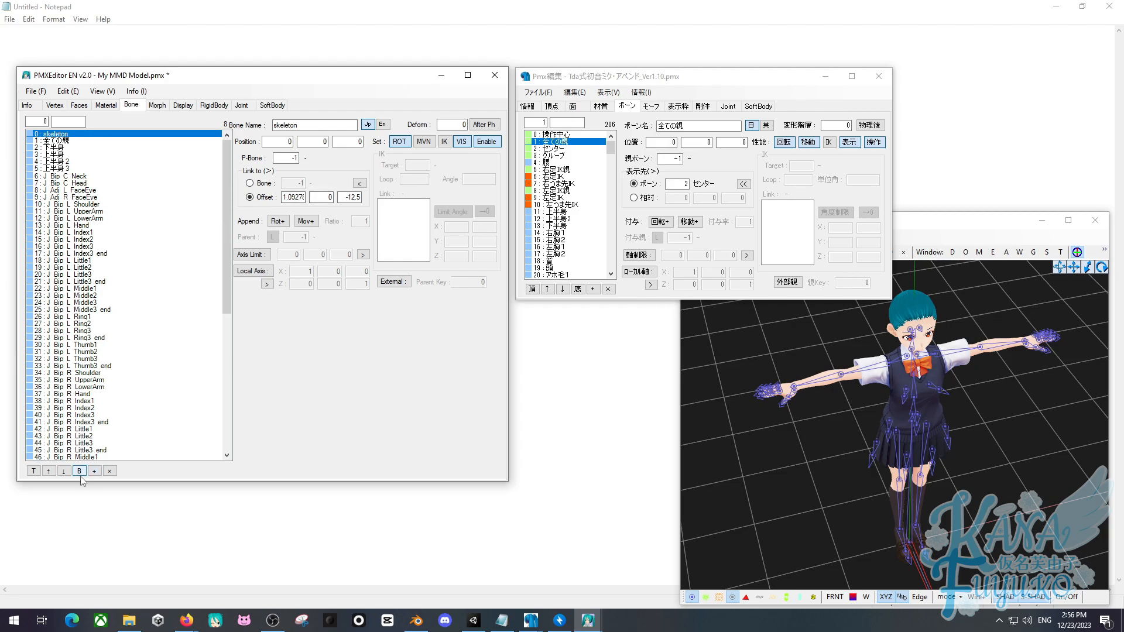
{"action": "left_click", "coordinate": [110, 470]}
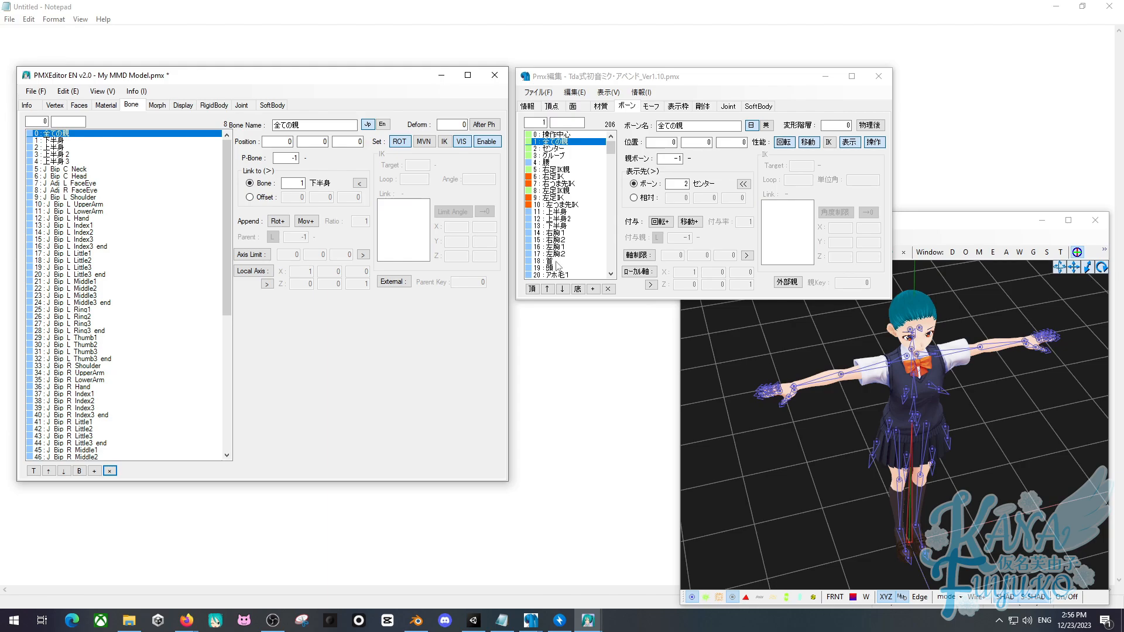
Inspect the 右胸1 bone of the reference model in its 3D view, and close that view.
{"action": "left_click", "coordinate": [564, 233]}
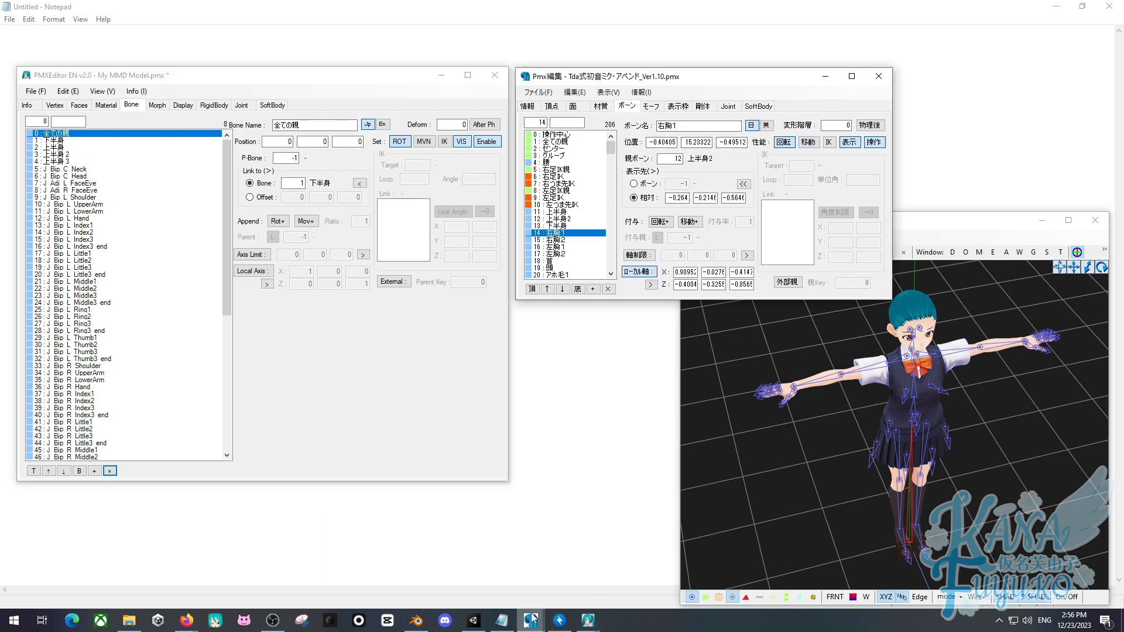
{"action": "mouse_move", "coordinate": [531, 619]}
{"action": "left_click", "coordinate": [583, 567]}
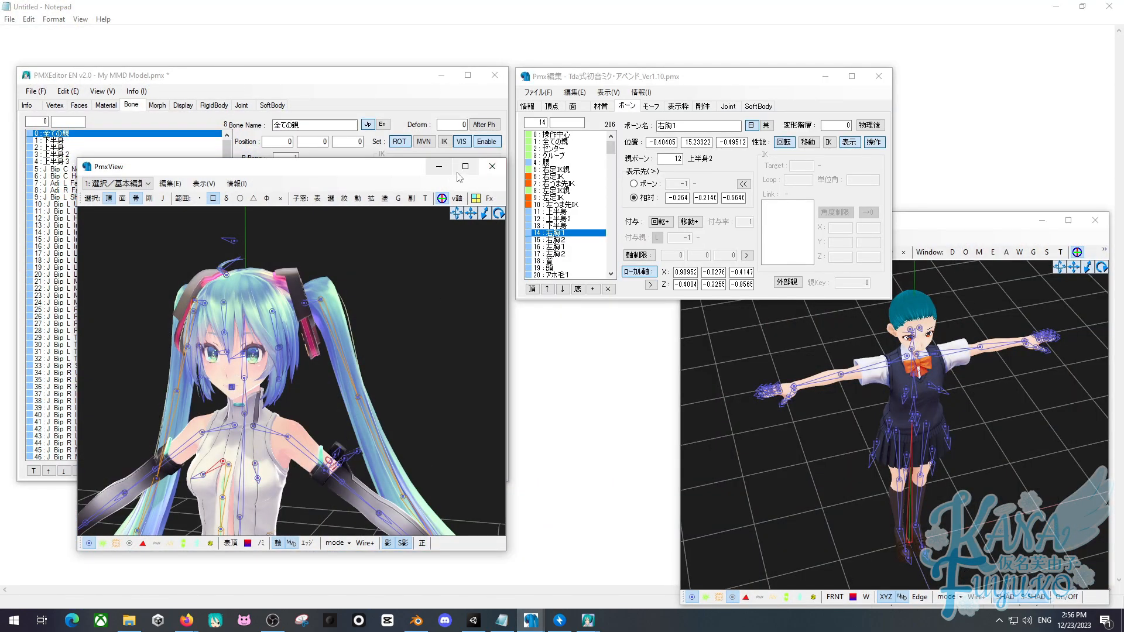
{"action": "left_click", "coordinate": [492, 167]}
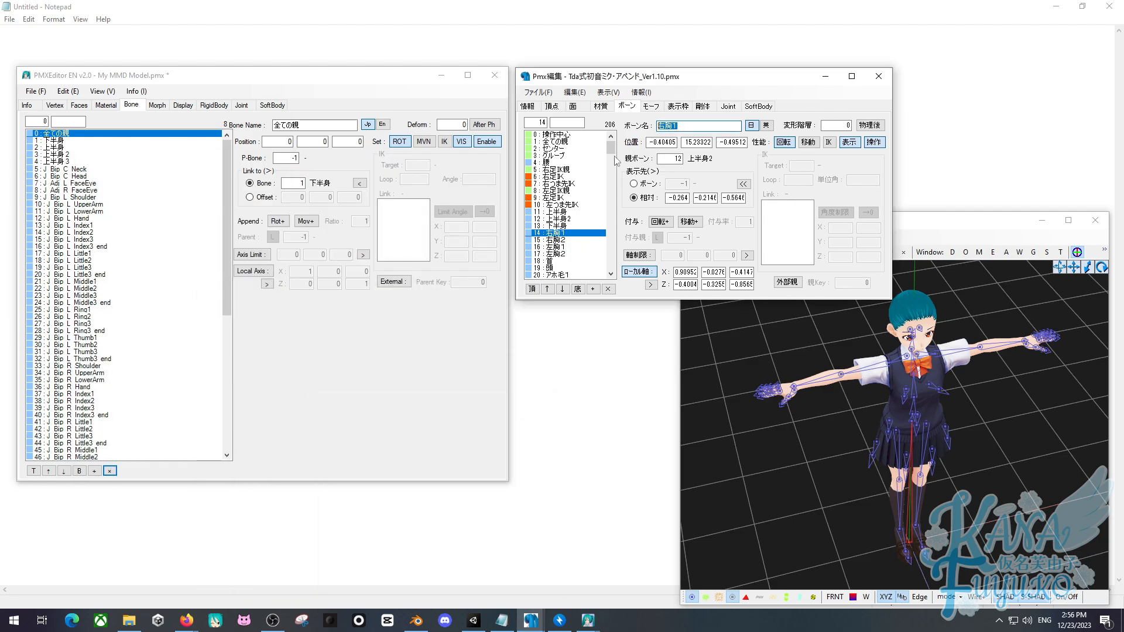
Select the J_Sec_L_Bust1 bone and compare the 右 and 左 prefixes in the reference model's chest bone names.
{"action": "left_click", "coordinate": [225, 248]}
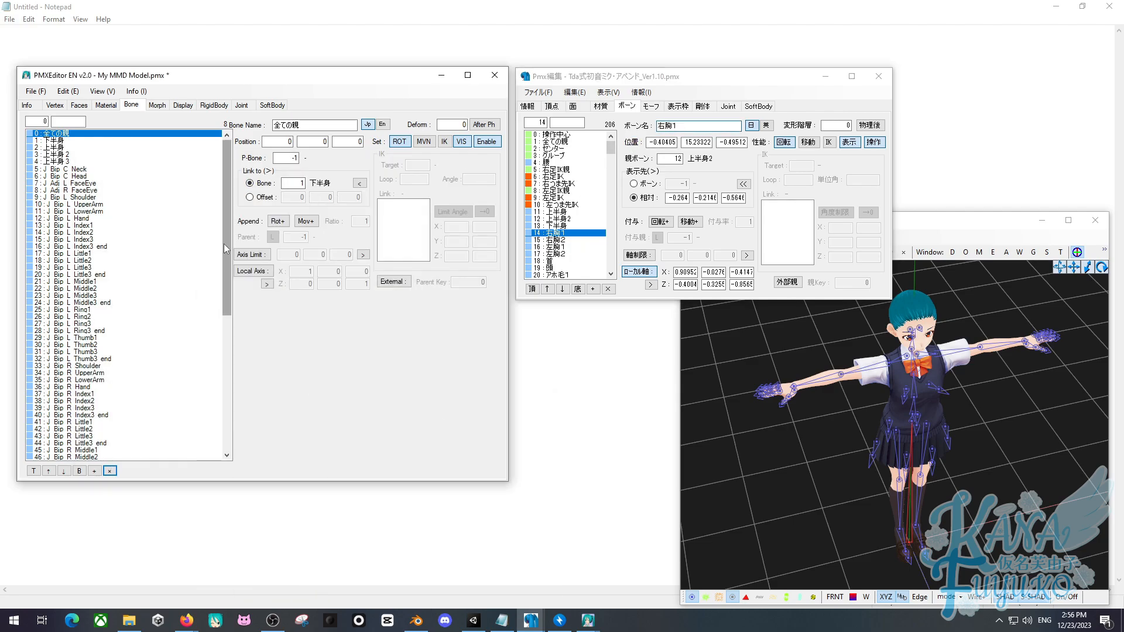
{"action": "left_click_drag", "start_coordinate": [223, 249], "coordinate": [199, 420]}
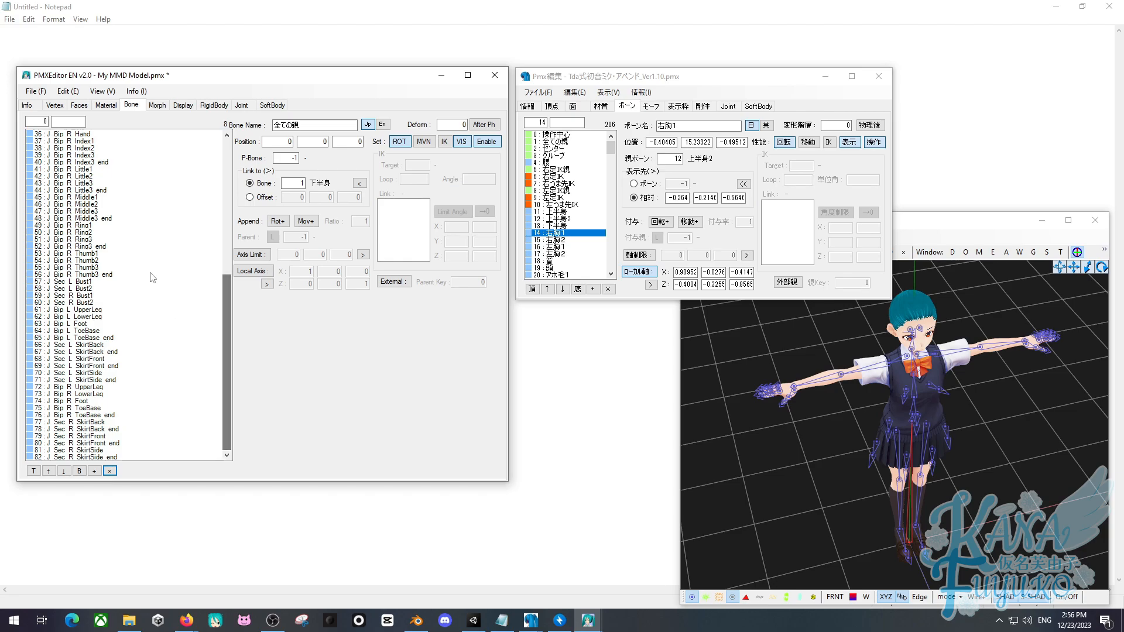
{"action": "left_click", "coordinate": [120, 275]}
{"action": "left_click", "coordinate": [120, 282]}
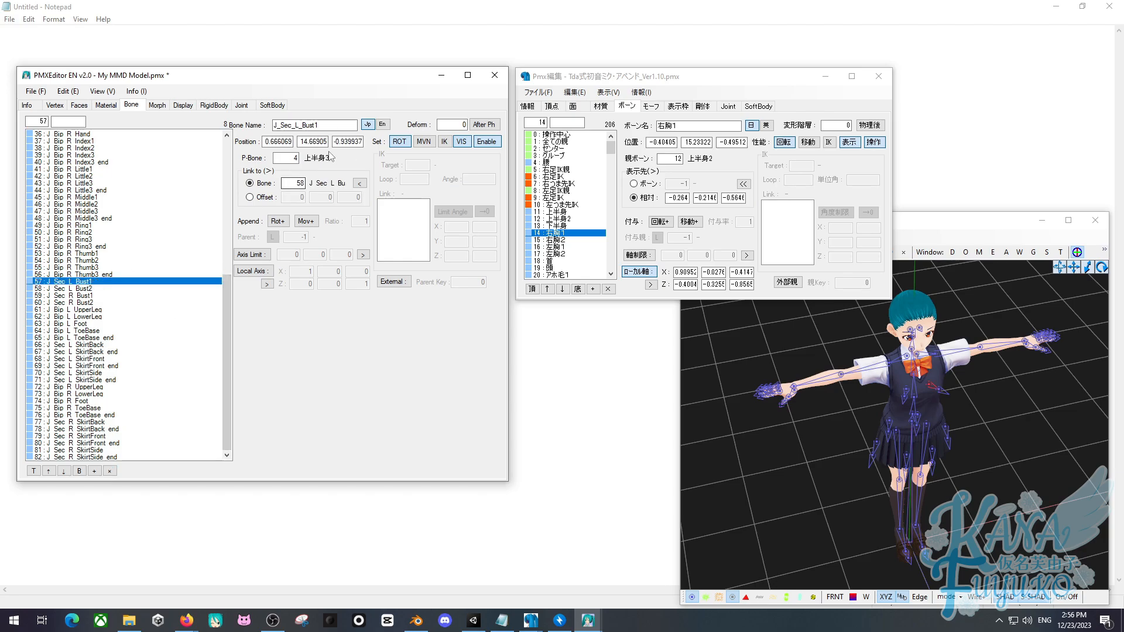
{"action": "left_click", "coordinate": [322, 123]}
{"action": "left_click", "coordinate": [567, 237]}
{"action": "left_click", "coordinate": [566, 246]}
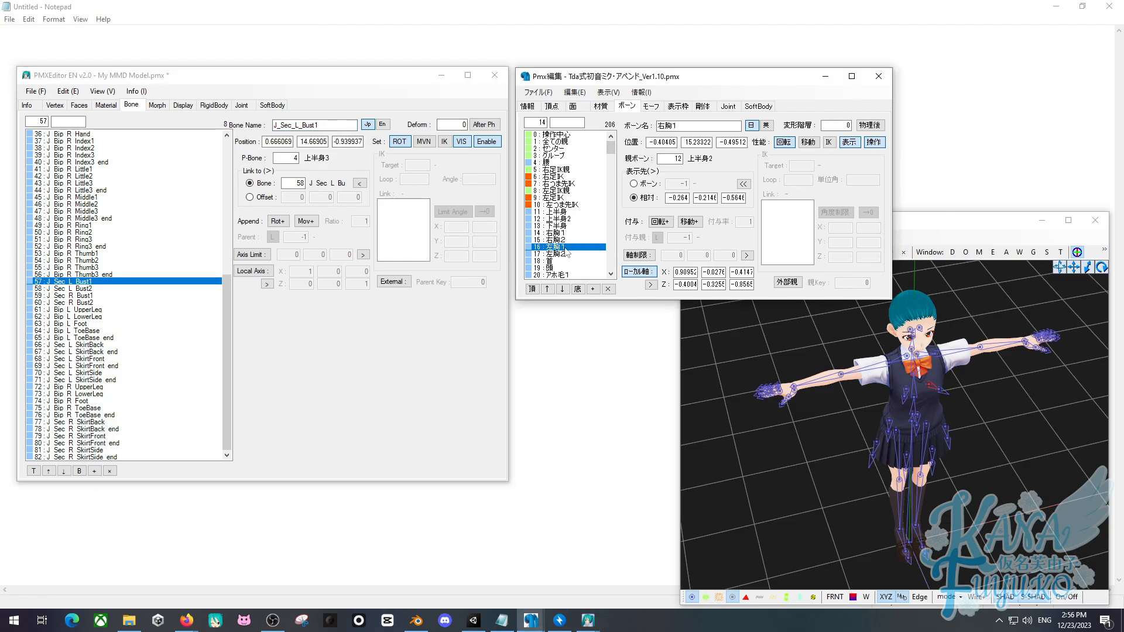
{"action": "left_click_drag", "start_coordinate": [664, 125], "coordinate": [655, 130]}
{"action": "left_click", "coordinate": [587, 233]}
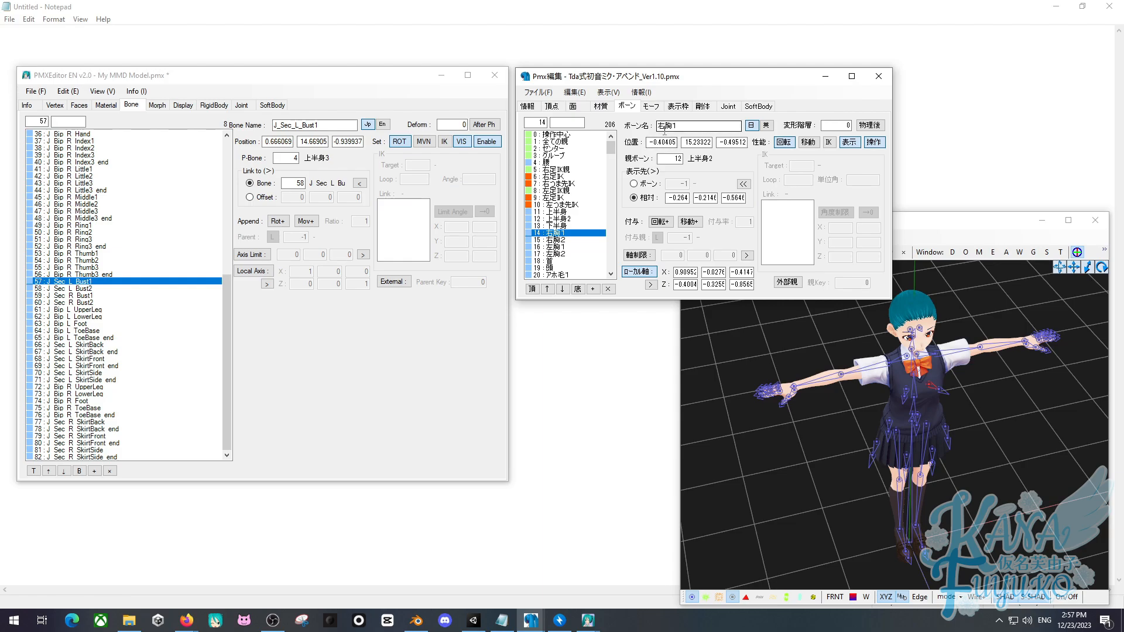
{"action": "left_click_drag", "start_coordinate": [664, 127], "coordinate": [658, 127]}
{"action": "left_click", "coordinate": [591, 247]}
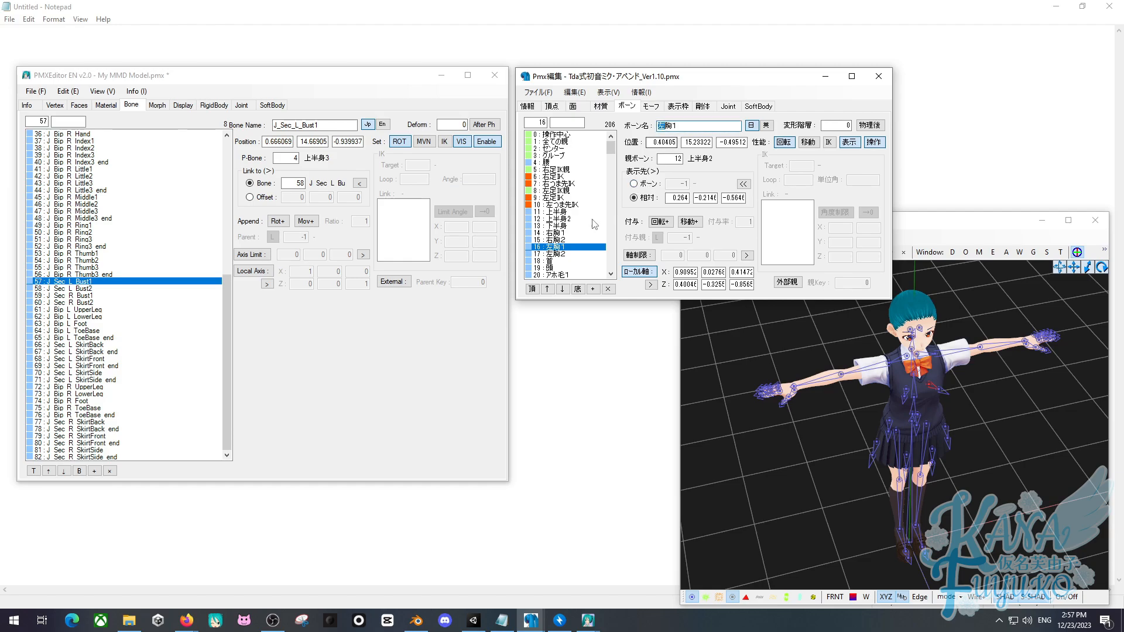
{"action": "left_click", "coordinate": [582, 233]}
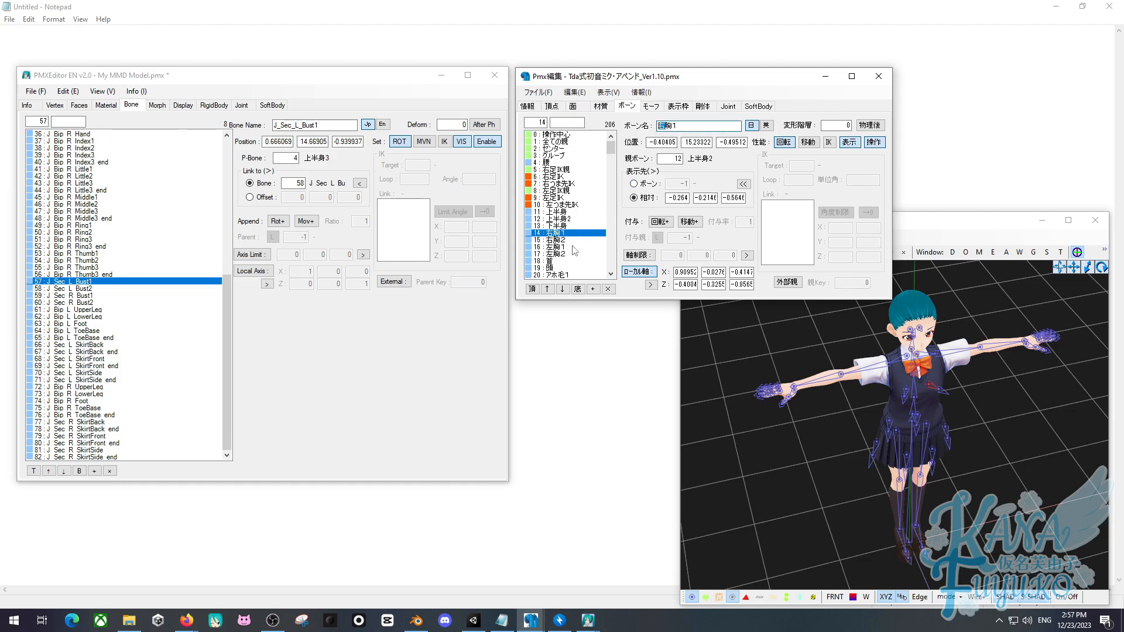
Rename the J_Sec_L_Bust1 and J_Sec_L_Bust2 bones as 左胸1 and 左胸2, using the reference model's left chest bone names.
{"action": "left_click", "coordinate": [573, 247]}
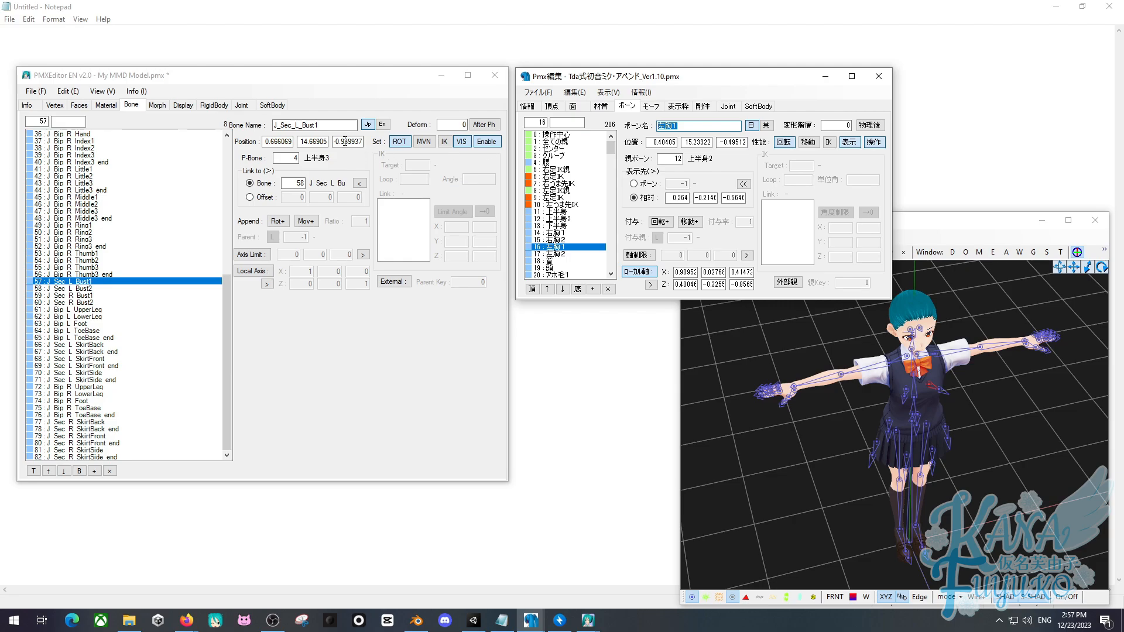
{"action": "double_click", "coordinate": [314, 125]}
{"action": "type", "text": "左胸1"}
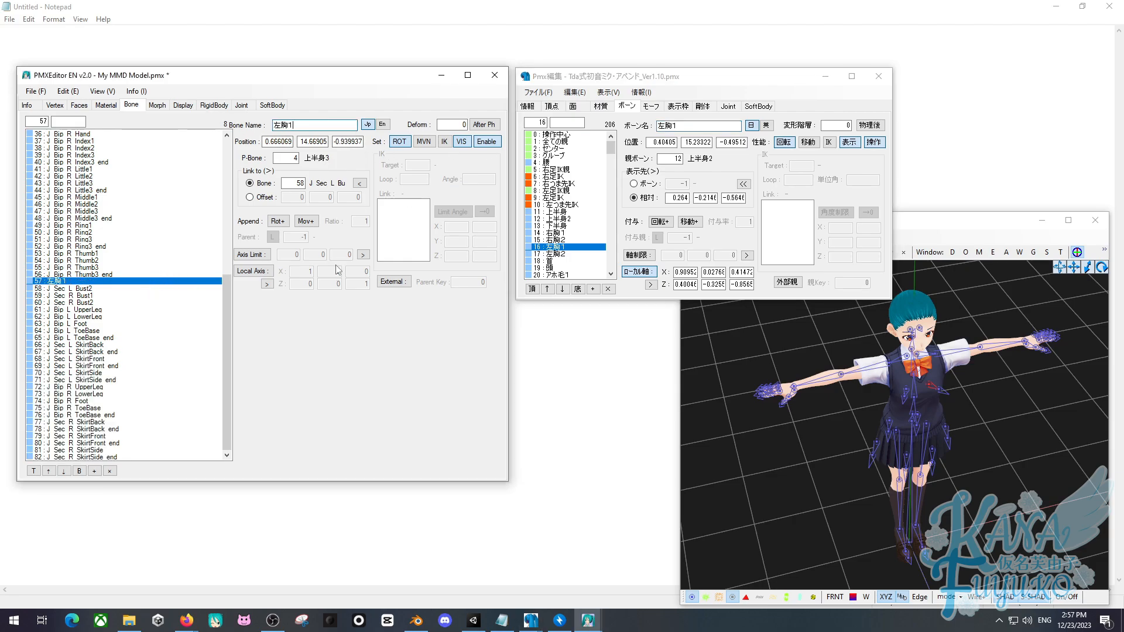
{"action": "left_click", "coordinate": [553, 254]}
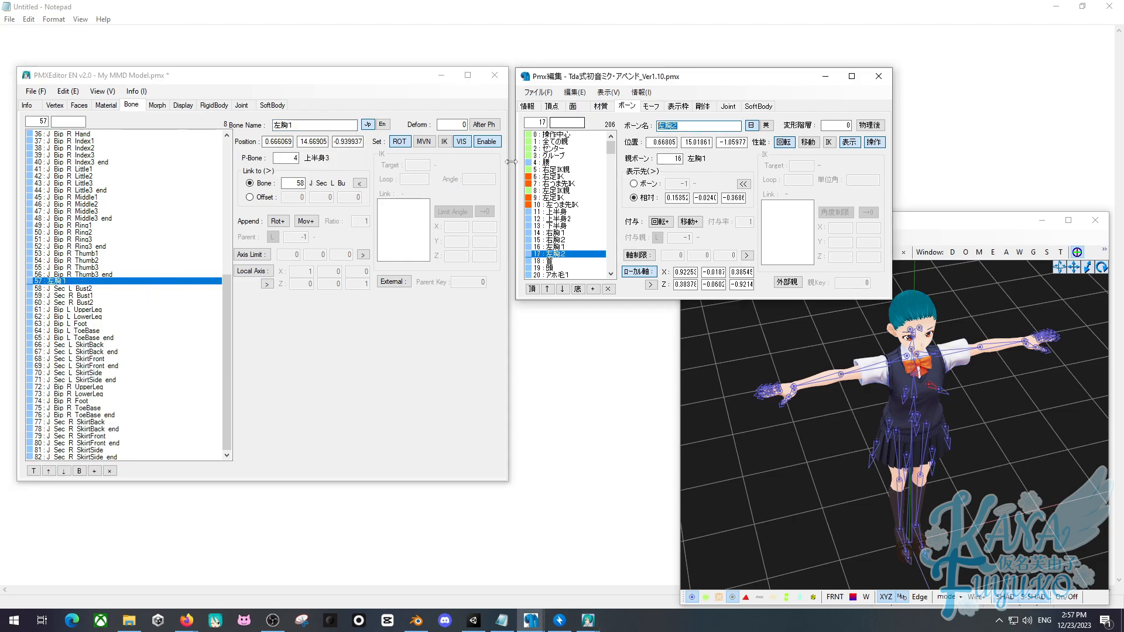
{"action": "left_click", "coordinate": [138, 288]}
{"action": "double_click", "coordinate": [293, 125]}
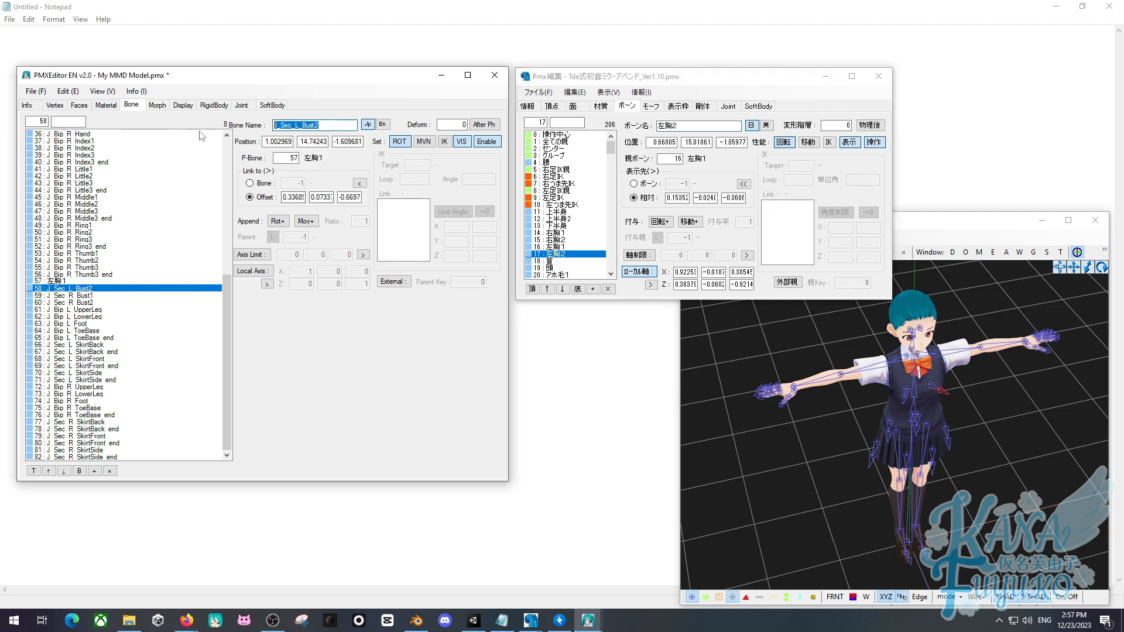
{"action": "type", "text": "左胸2"}
Rename the J_Sec_R_Bust1 bone as 右胸1, copying the name from the reference model's first right chest bone.
{"action": "left_click", "coordinate": [573, 233]}
{"action": "double_click", "coordinate": [668, 125]}
{"action": "key", "text": "ctrl+c"}
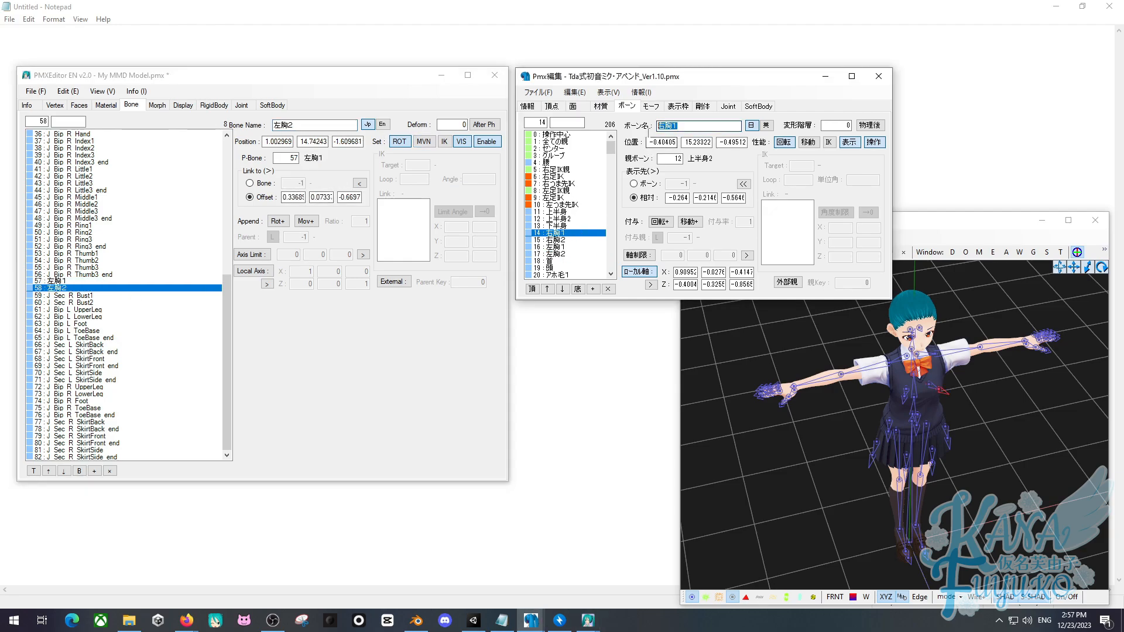
{"action": "left_click", "coordinate": [138, 295]}
{"action": "double_click", "coordinate": [293, 125]}
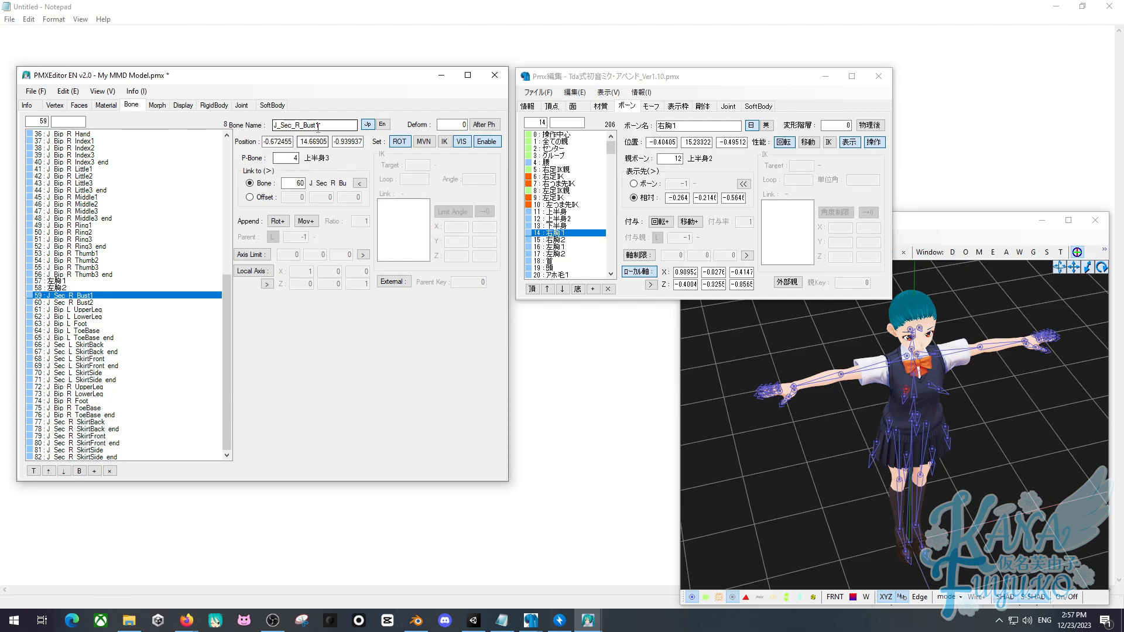
{"action": "key", "text": "ctrl+v"}
Rename the J_Sec_R_Bust2 bone as 右胸2, copying the name from the reference model's second right chest bone.
{"action": "left_click", "coordinate": [556, 240]}
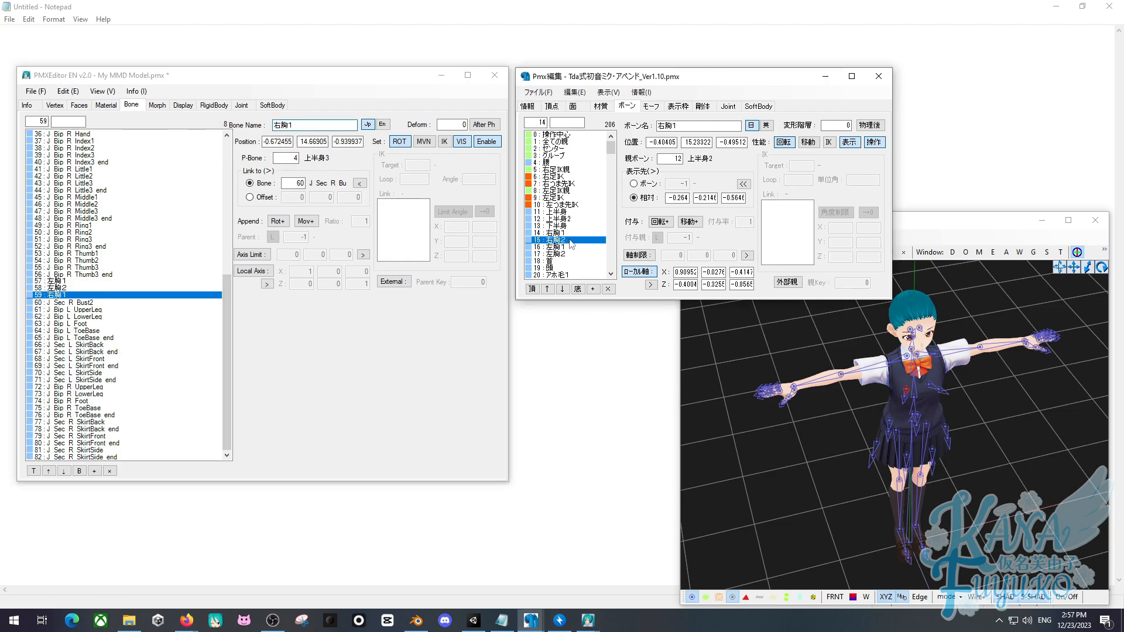
{"action": "double_click", "coordinate": [683, 126]}
{"action": "key", "text": "ctrl+c"}
{"action": "left_click", "coordinate": [88, 303]}
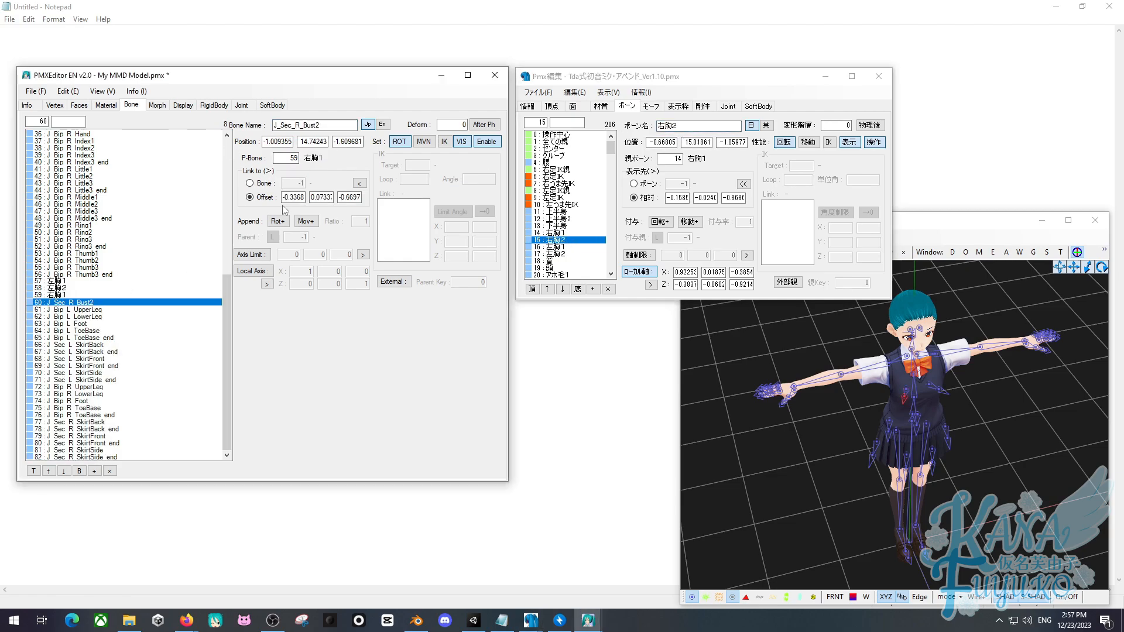
{"action": "double_click", "coordinate": [293, 126]}
{"action": "key", "text": "ctrl+v"}
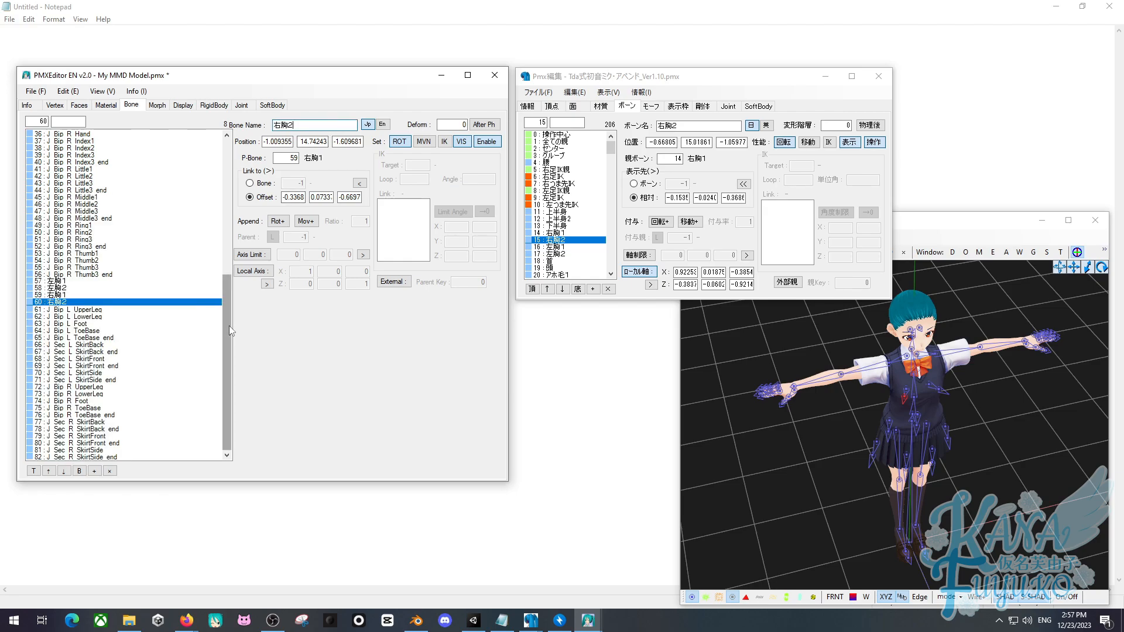
Rename the J_Bip_C_Neck bone as 首, copying the name from the reference model's neck bone.
{"action": "left_click_drag", "start_coordinate": [229, 325], "coordinate": [230, 190]}
{"action": "scroll", "coordinate": [565, 223], "scroll_direction": "down", "scroll_amount": 1}
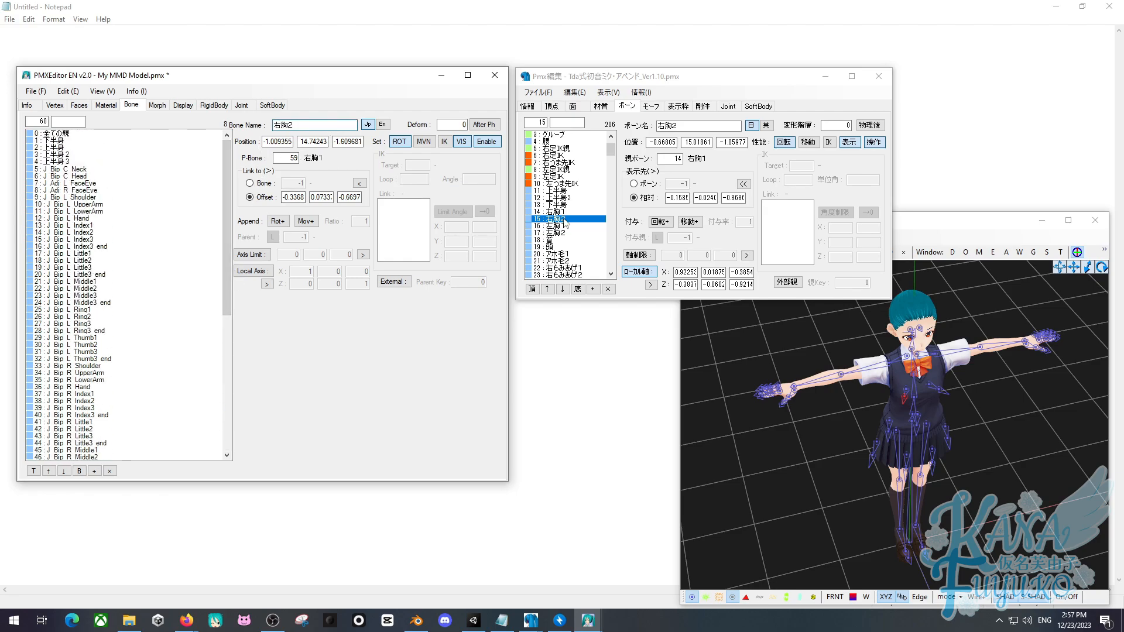
{"action": "left_click", "coordinate": [566, 240]}
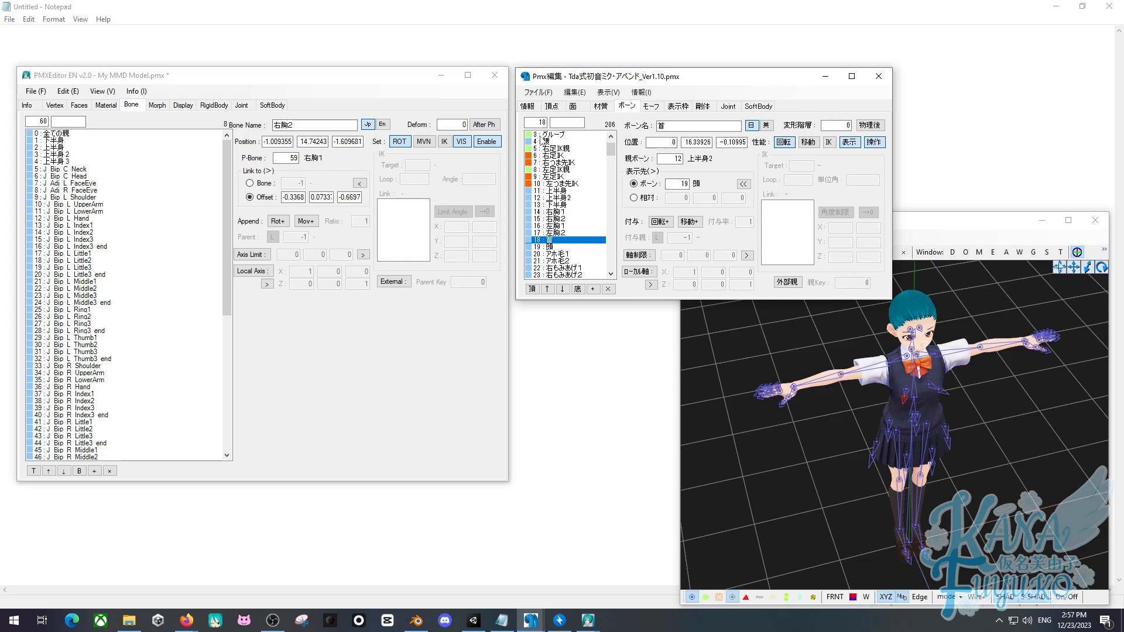
{"action": "double_click", "coordinate": [660, 125]}
{"action": "key", "text": "ctrl+c"}
{"action": "scroll", "coordinate": [59, 384], "scroll_direction": "down", "scroll_amount": 12}
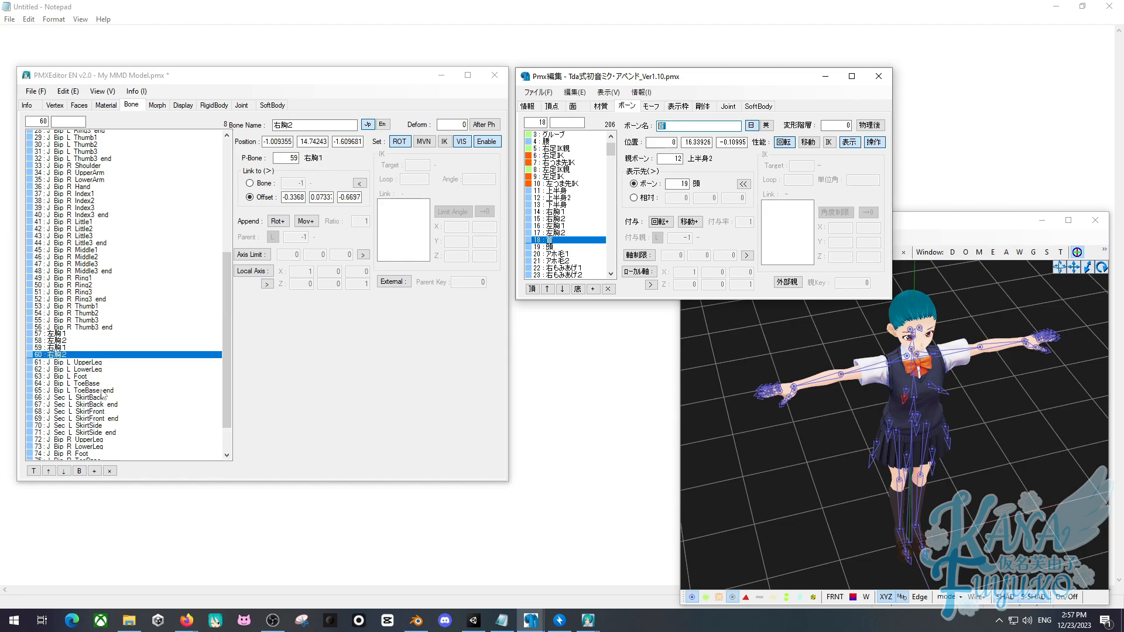
{"action": "scroll", "coordinate": [152, 225], "scroll_direction": "up", "scroll_amount": 10}
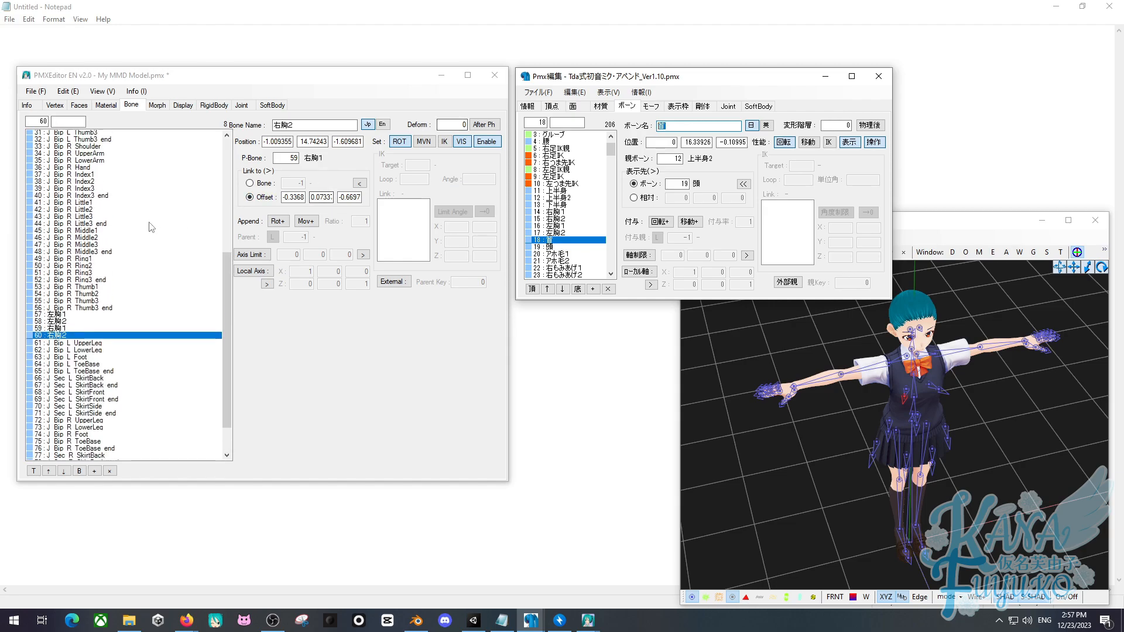
{"action": "scroll", "coordinate": [155, 223], "scroll_direction": "up", "scroll_amount": 2}
{"action": "left_click", "coordinate": [98, 169]}
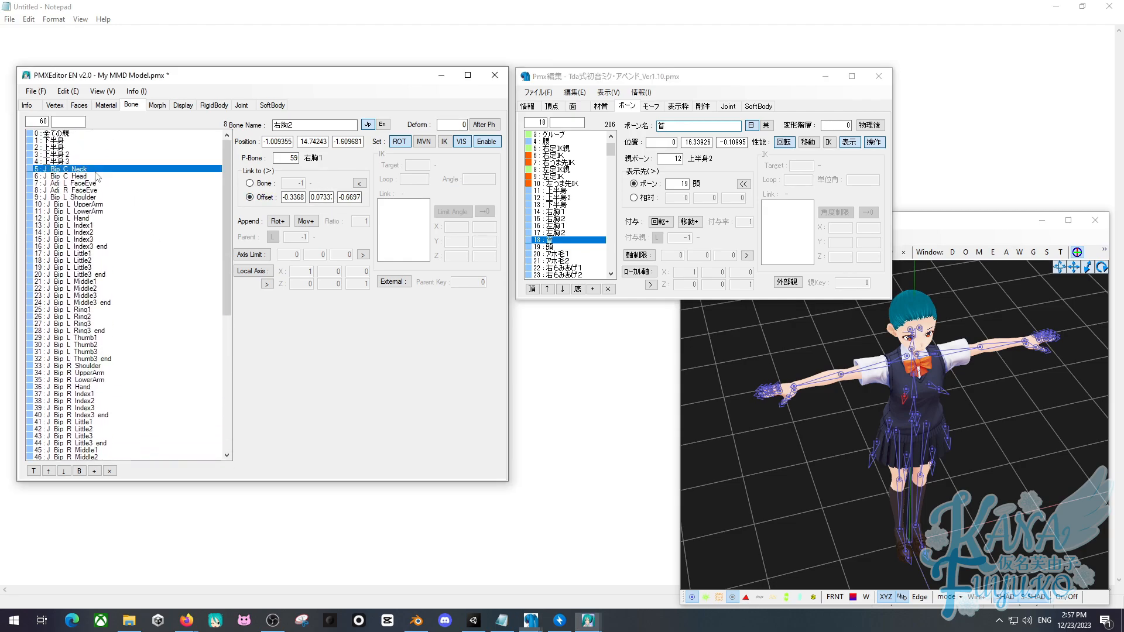
{"action": "left_click_drag", "start_coordinate": [336, 123], "coordinate": [223, 134]}
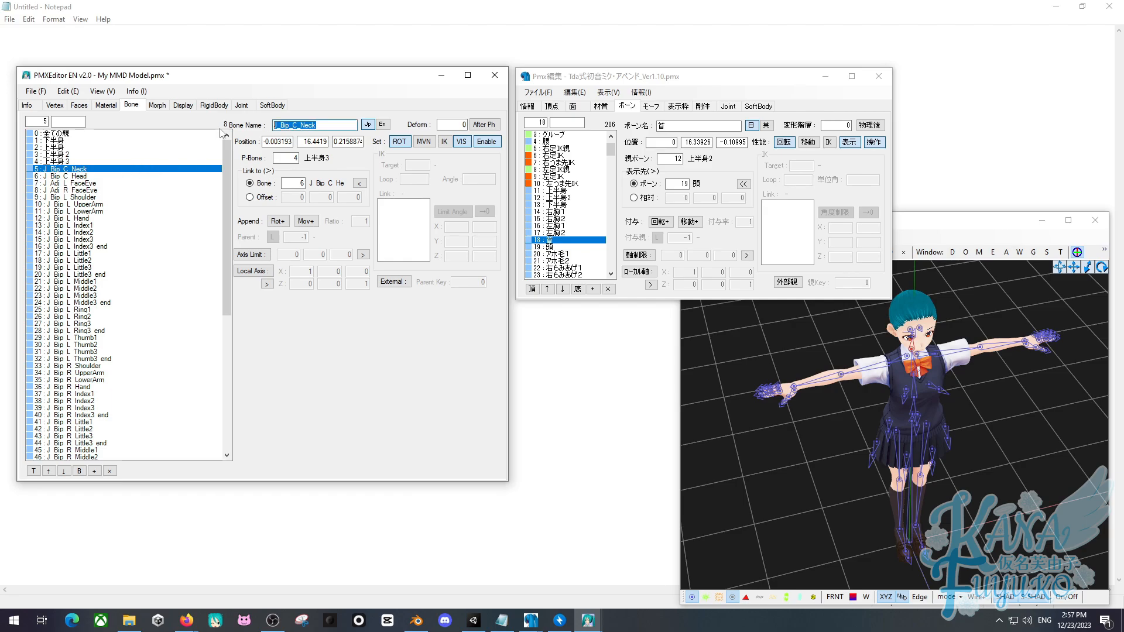
{"action": "key", "text": "ctrl+v"}
Rename the J_Bip_C_Head bone as 頭, copying the name from the reference model's head bone.
{"action": "left_click", "coordinate": [560, 247]}
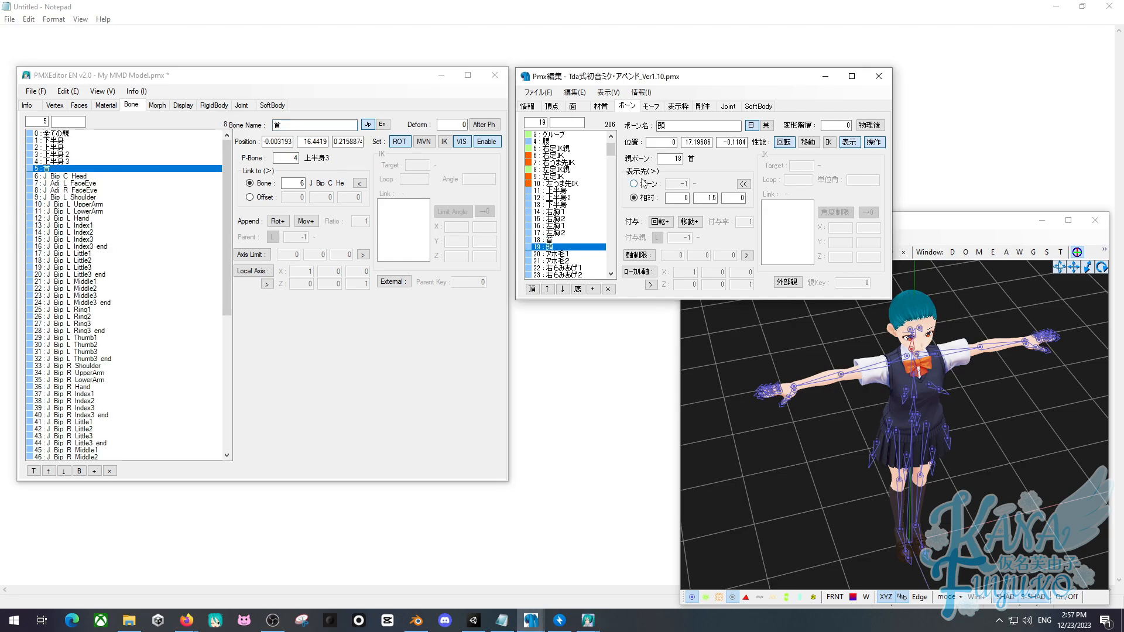
{"action": "double_click", "coordinate": [663, 129]}
{"action": "key", "text": "ctrl+c"}
{"action": "left_click", "coordinate": [104, 176]}
{"action": "left_click_drag", "start_coordinate": [324, 126], "coordinate": [273, 139]}
{"action": "key", "text": "ctrl+v"}
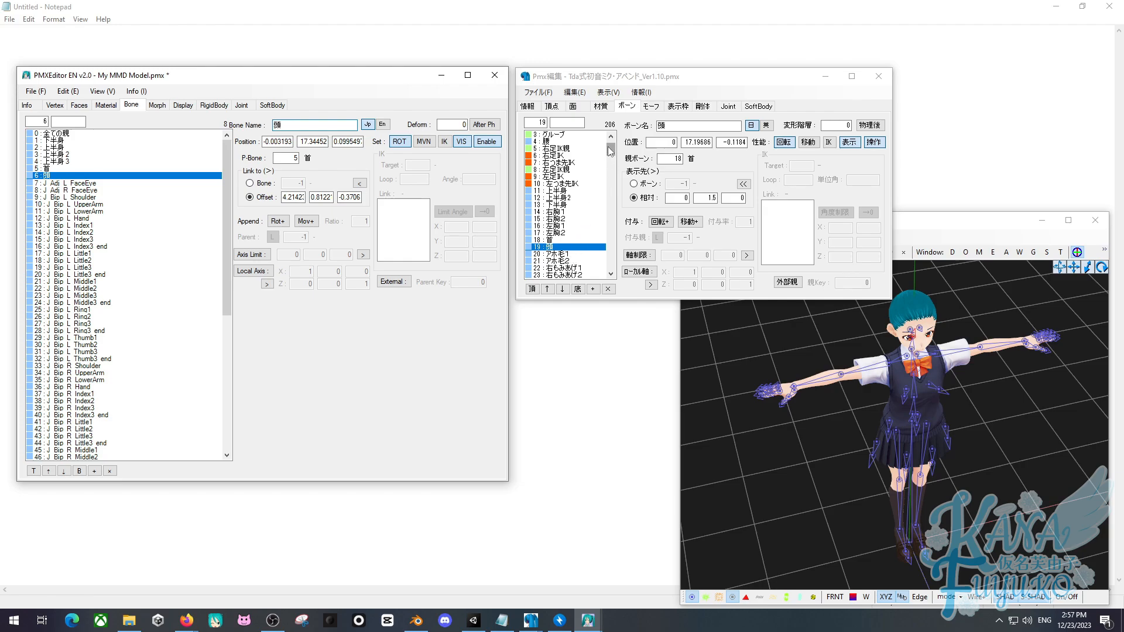
Look through the reference model's bone list for the left and right eye bones.
{"action": "left_click_drag", "start_coordinate": [614, 147], "coordinate": [611, 170]}
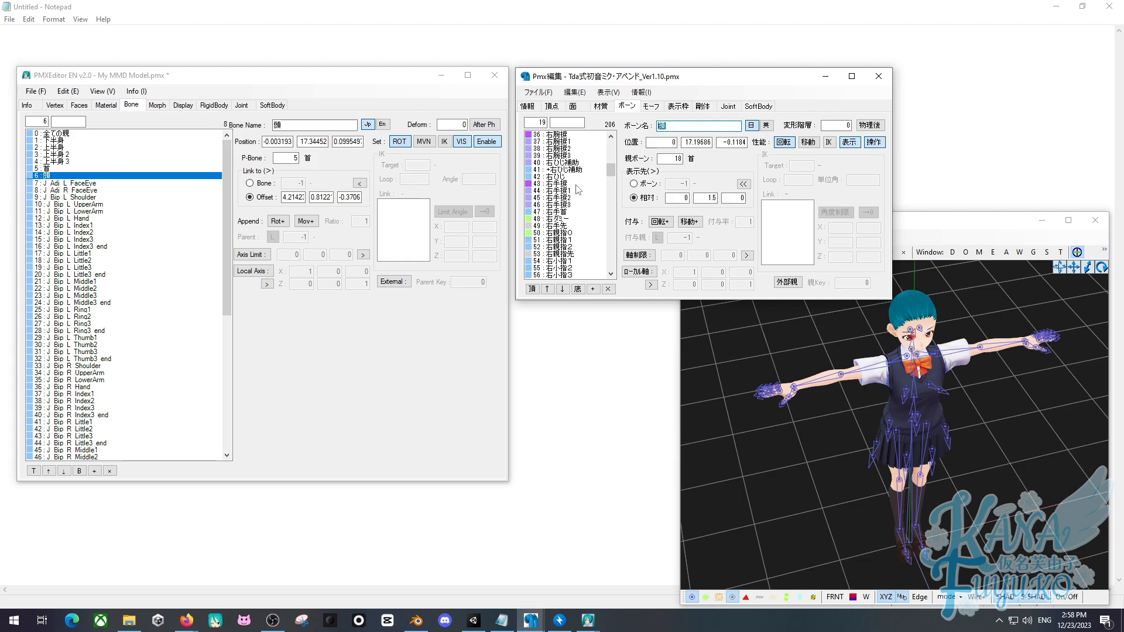
{"action": "right_click_drag", "start_coordinate": [737, 424], "coordinate": [884, 275]}
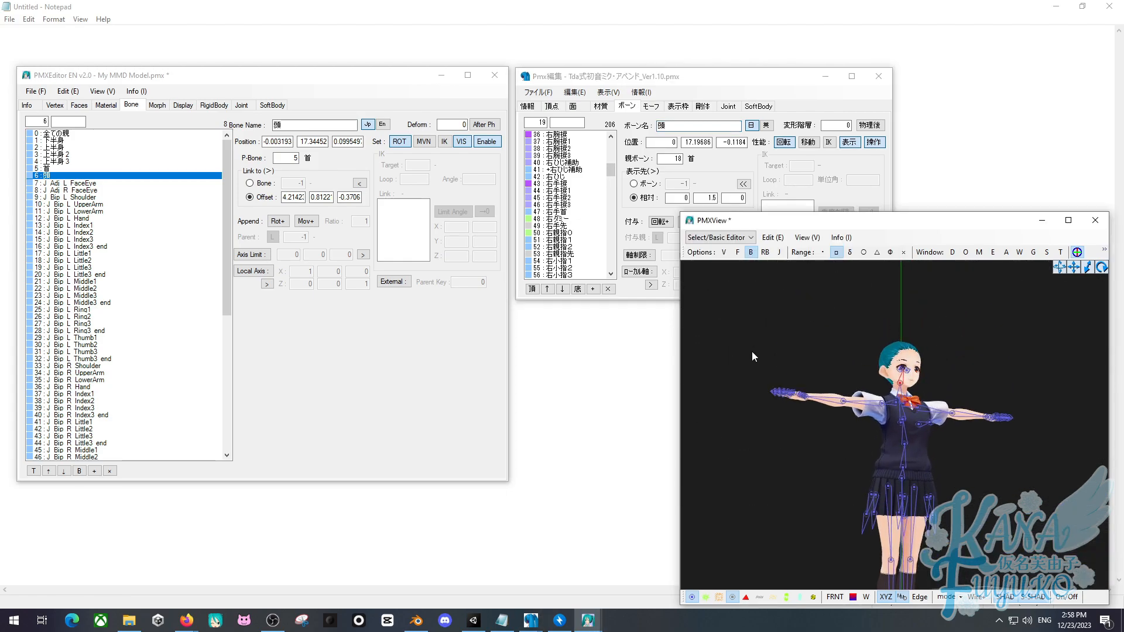
{"action": "right_click_drag", "start_coordinate": [753, 354], "coordinate": [798, 426]}
{"action": "left_click_drag", "start_coordinate": [610, 173], "coordinate": [611, 169]}
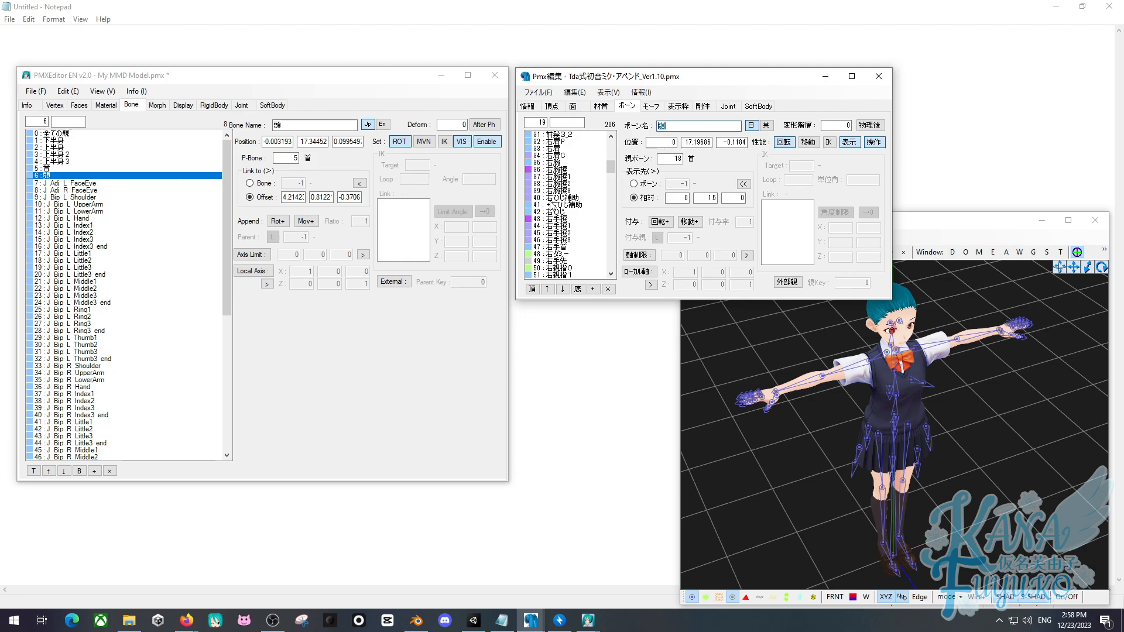
{"action": "scroll", "coordinate": [580, 176], "scroll_direction": "up", "scroll_amount": 2}
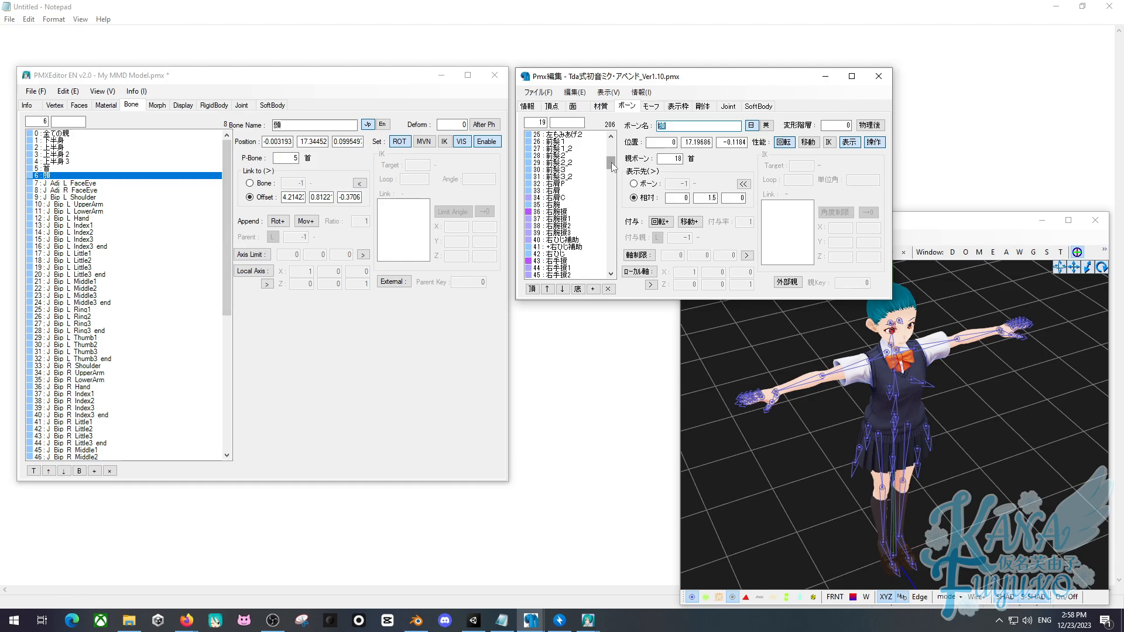
{"action": "left_click_drag", "start_coordinate": [612, 165], "coordinate": [600, 218]}
{"action": "left_click", "coordinate": [559, 247]}
{"action": "scroll", "coordinate": [559, 247], "scroll_direction": "down", "scroll_amount": 2}
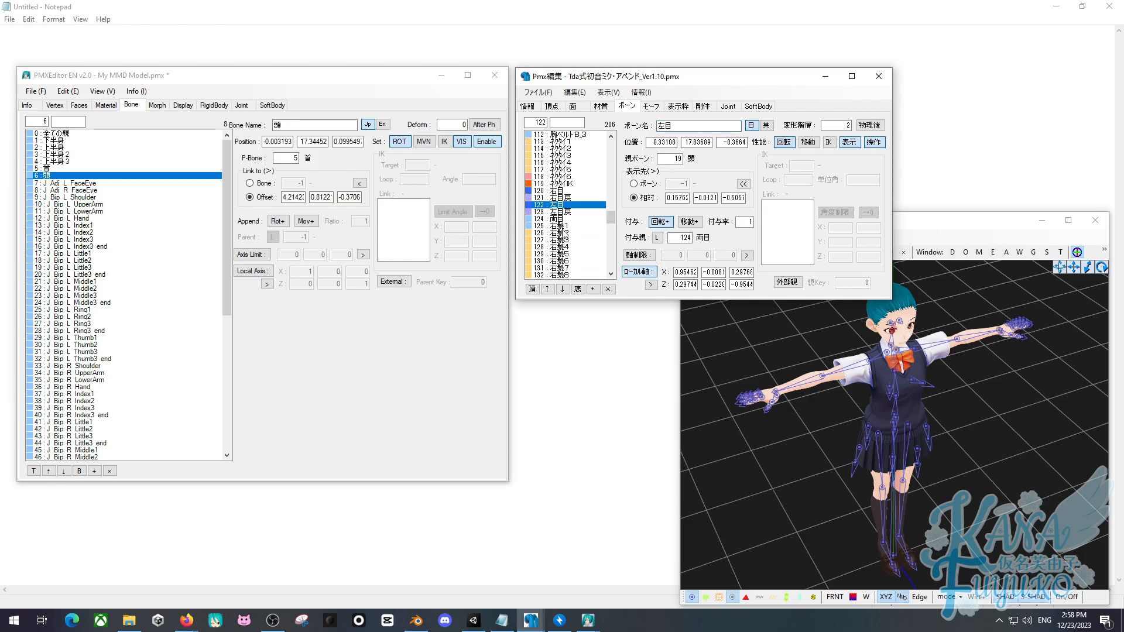
Rename the J_Adj_R_FaceEye bone as 右目, copying the name from the reference model's right eye bone.
{"action": "left_click", "coordinate": [575, 191]}
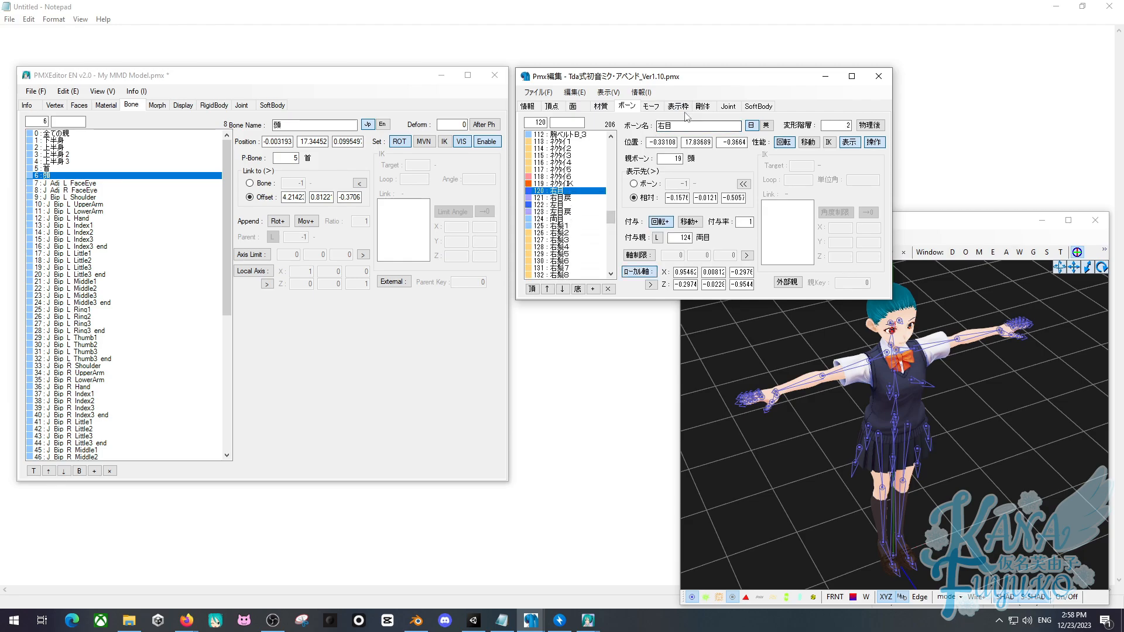
{"action": "left_click_drag", "start_coordinate": [680, 126], "coordinate": [637, 130]}
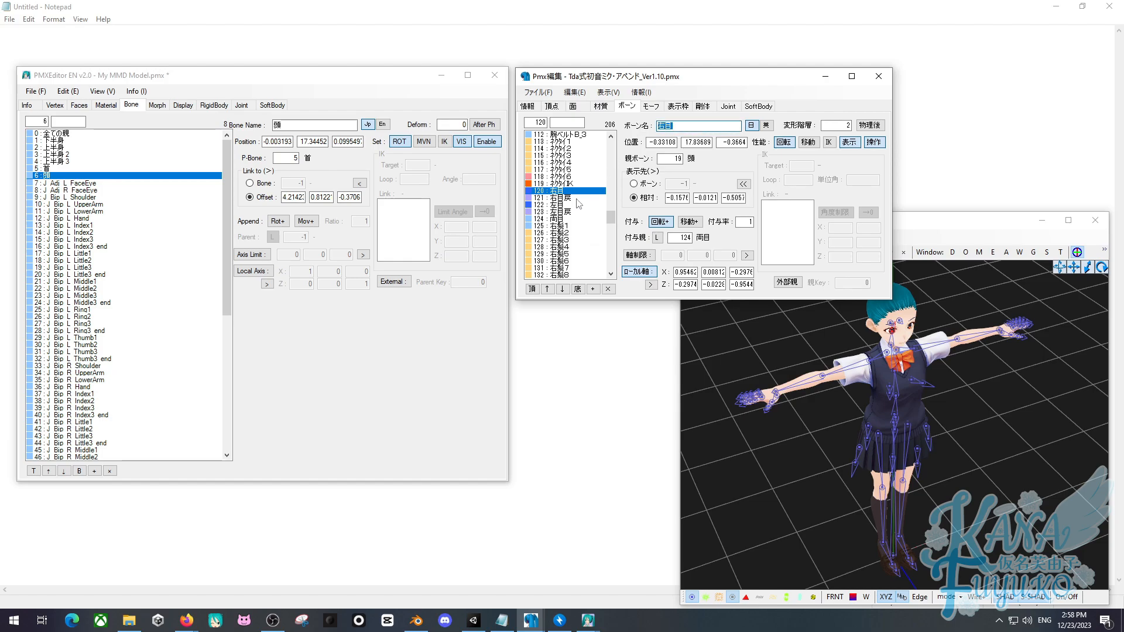
{"action": "left_click", "coordinate": [577, 199]}
{"action": "left_click", "coordinate": [572, 214]}
{"action": "left_click", "coordinate": [575, 191]}
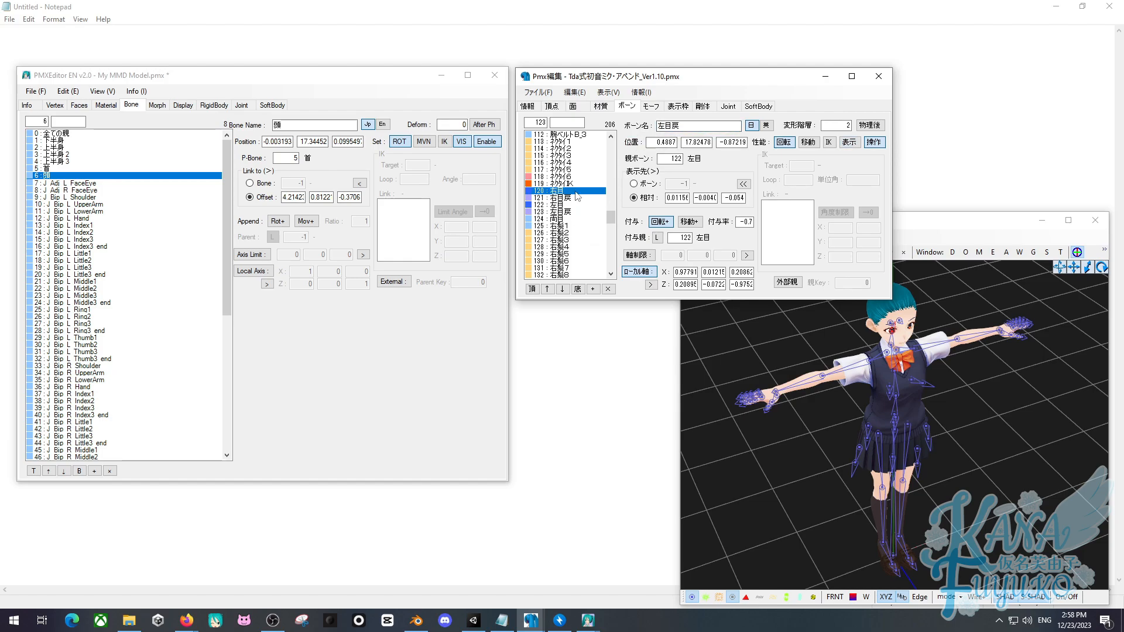
{"action": "left_click_drag", "start_coordinate": [678, 127], "coordinate": [660, 123]}
{"action": "key", "text": "ctrl+c"}
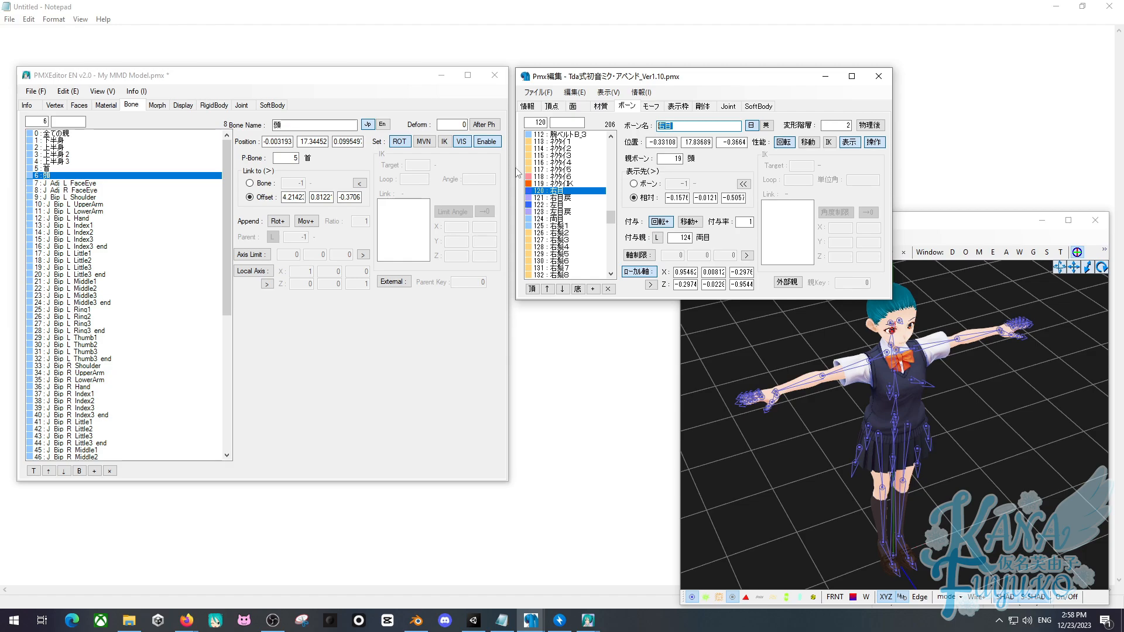
{"action": "left_click", "coordinate": [65, 190]}
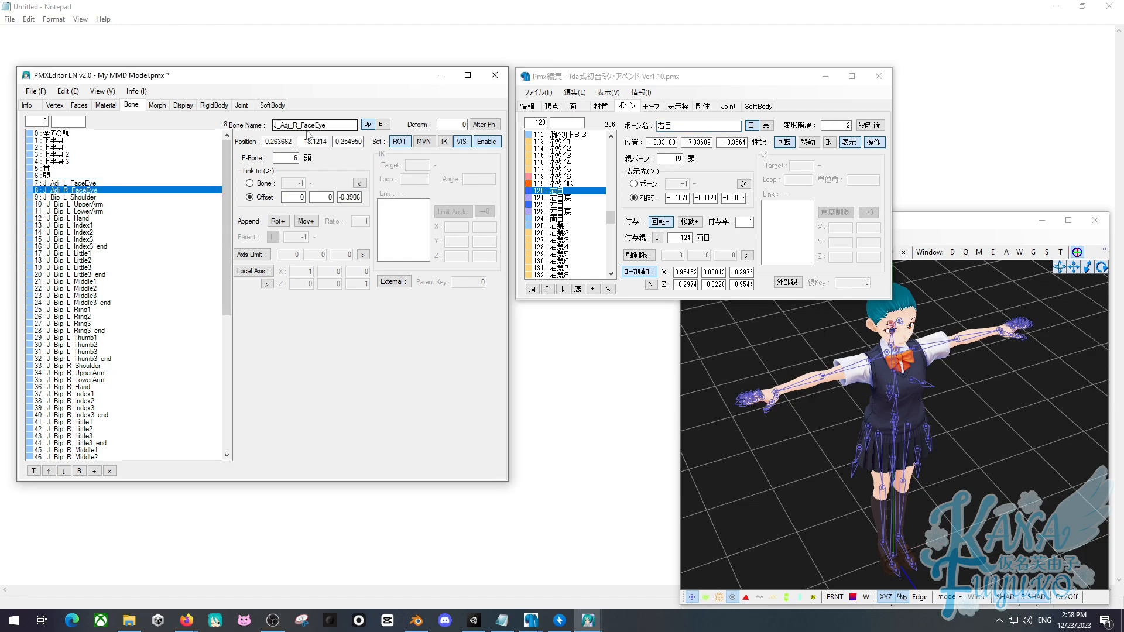
{"action": "double_click", "coordinate": [328, 124]}
{"action": "key", "text": "ctrl+v"}
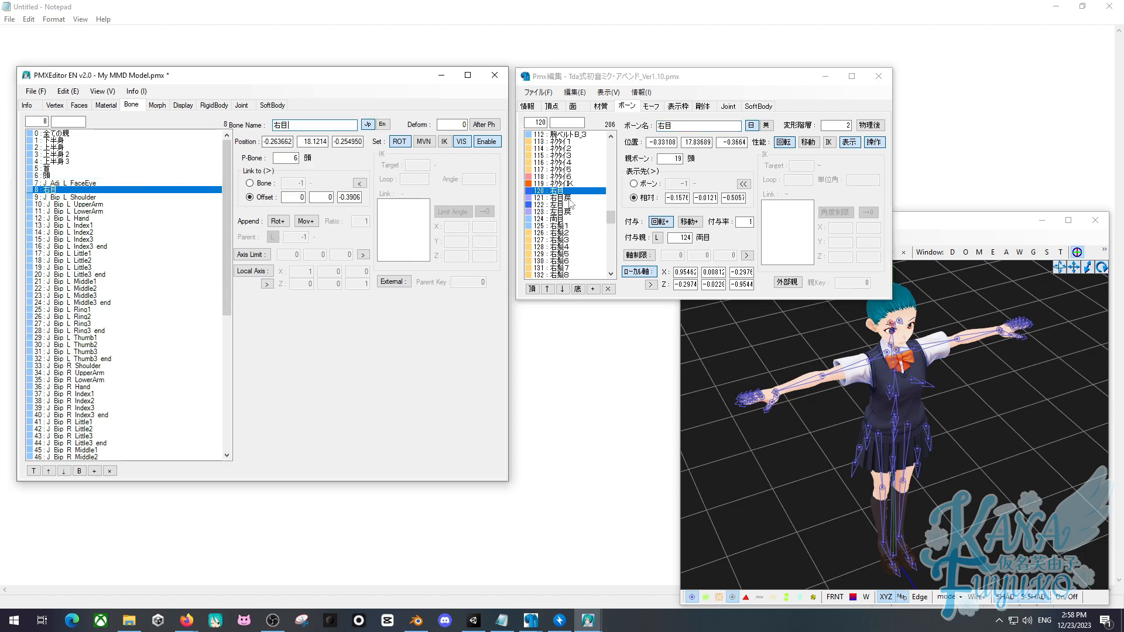
Rename the J_Adj_L_FaceEye bone as 左目, using the name of the reference model's left eye bone.
{"action": "left_click", "coordinate": [562, 204]}
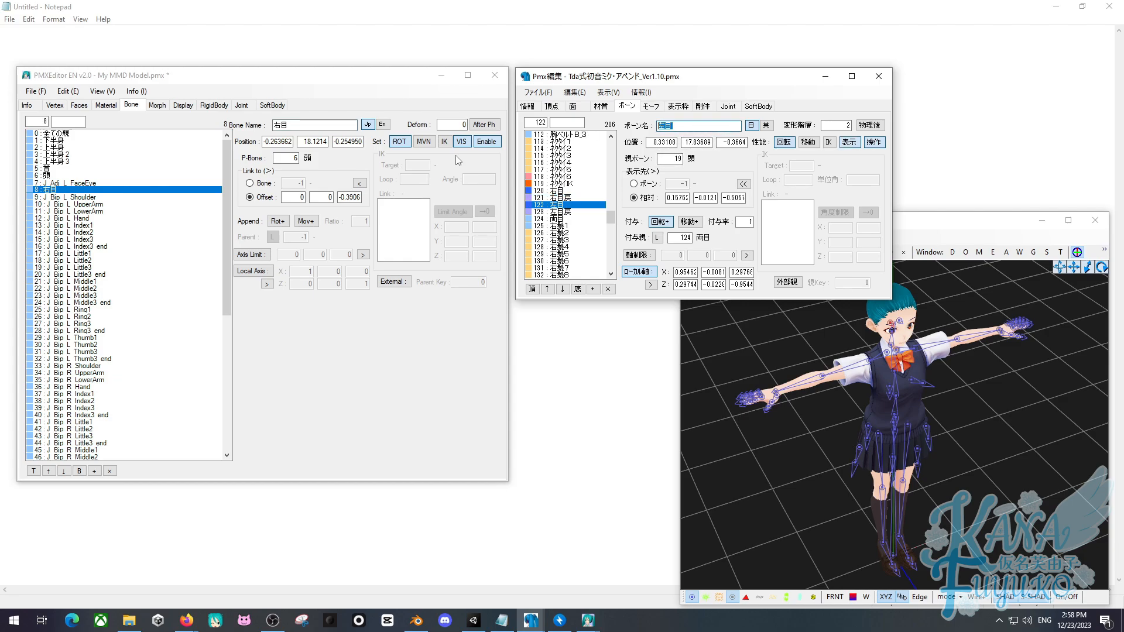
{"action": "left_click", "coordinate": [88, 184]}
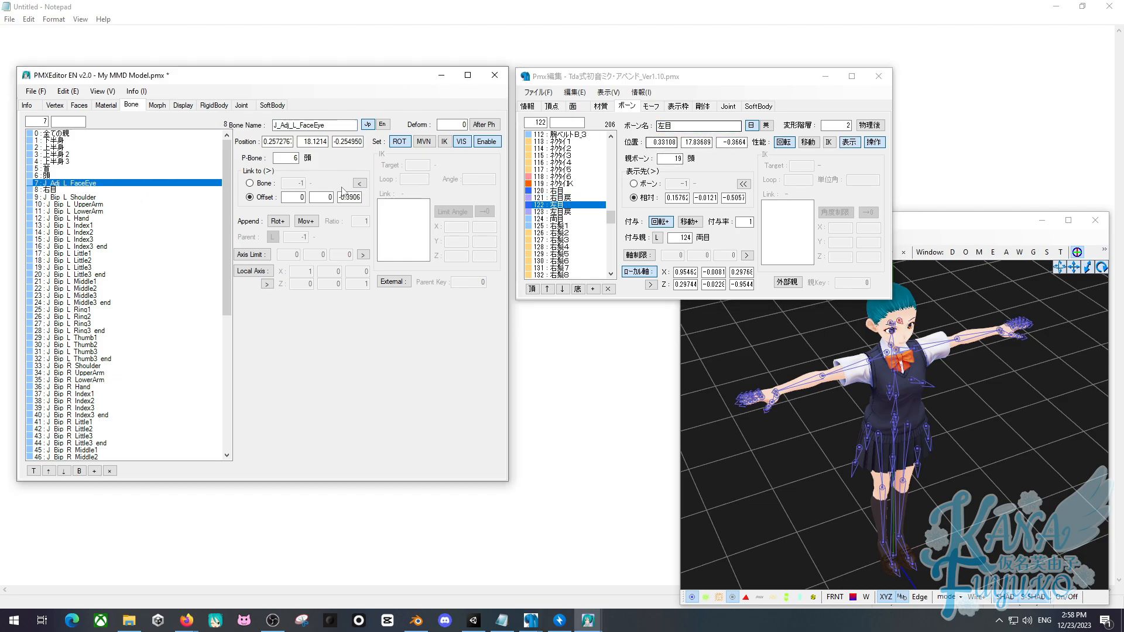
{"action": "double_click", "coordinate": [316, 125]}
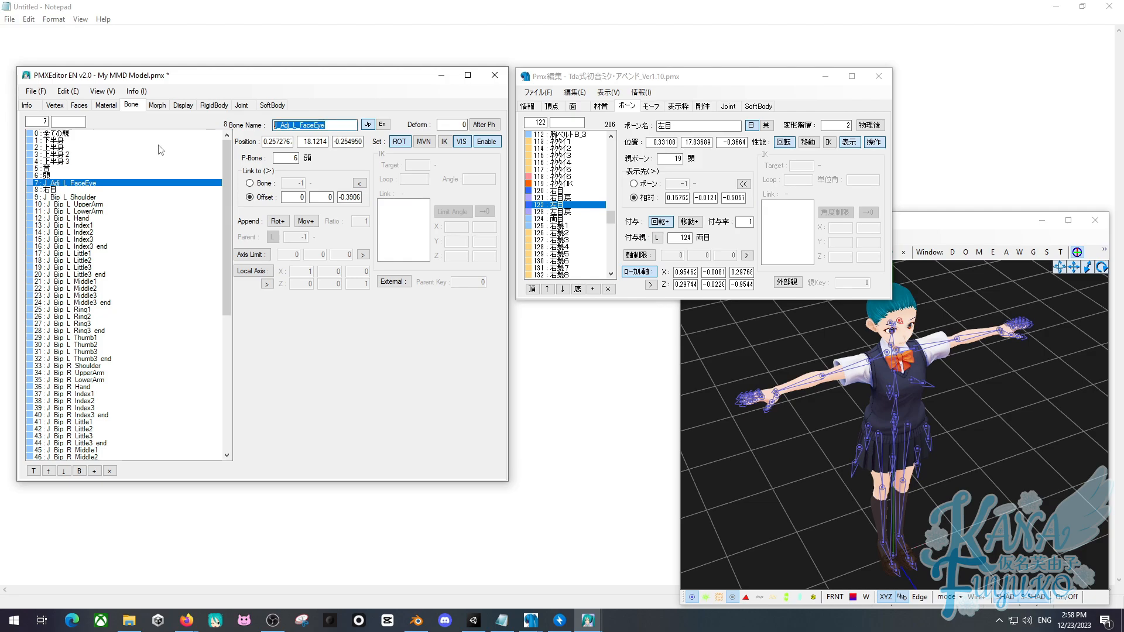
{"action": "type", "text": "左目"}
Switch to Firefox and search the LearnMMD site for "Naming".
{"action": "left_click", "coordinate": [187, 621]}
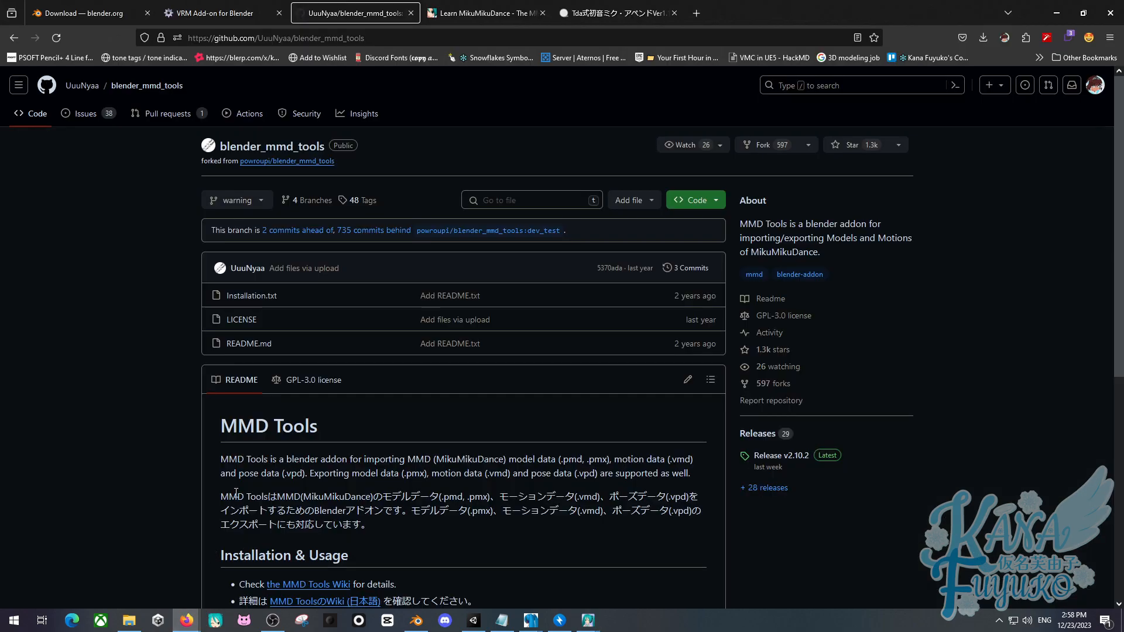
{"action": "left_click", "coordinate": [459, 8]}
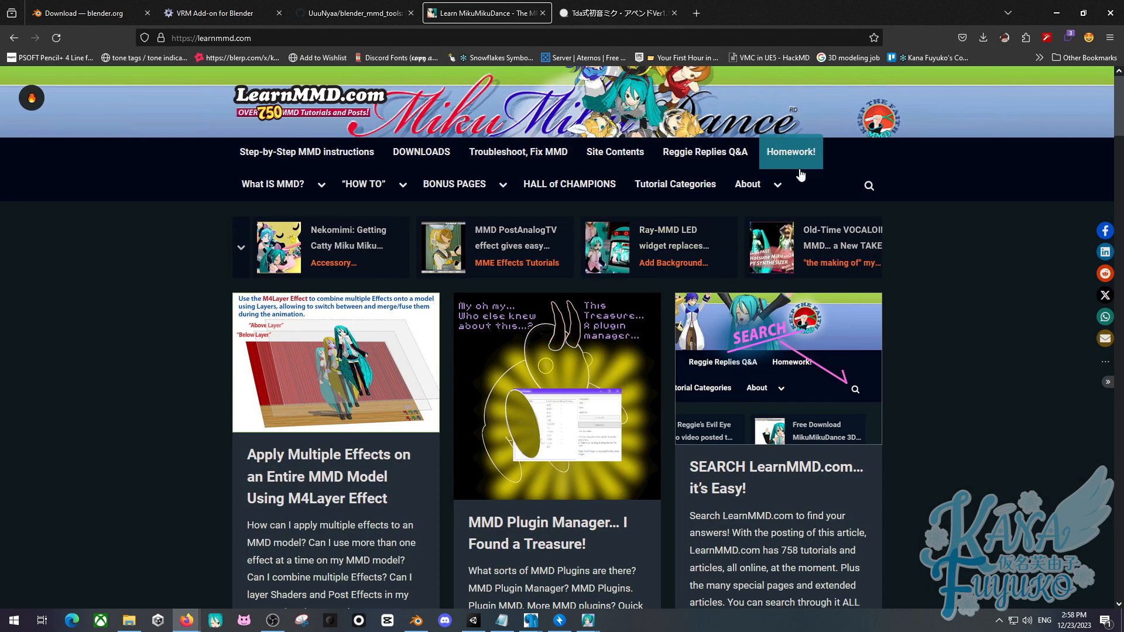
{"action": "left_click", "coordinate": [869, 186]}
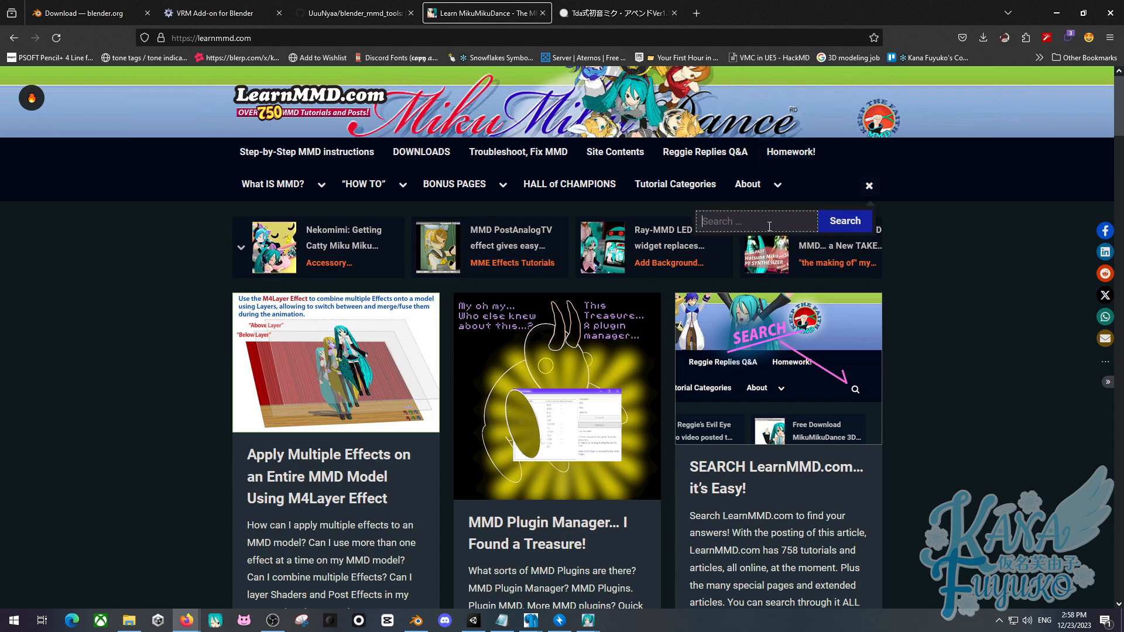
{"action": "key", "text": "Return"}
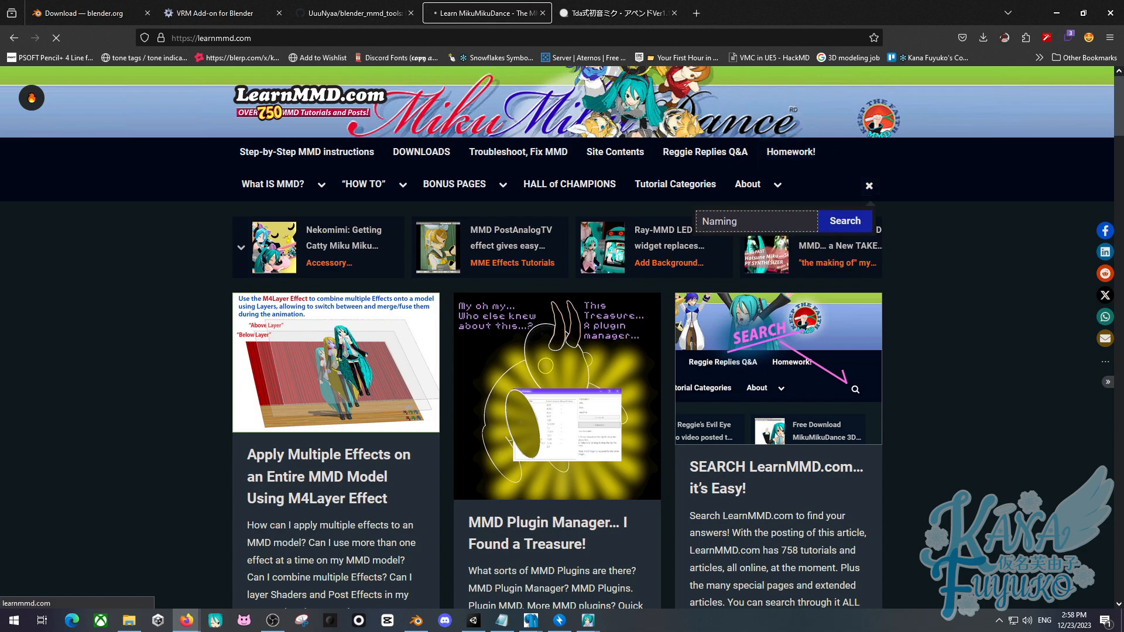
Look through the LearnMMD search results for an article on naming model bones.
{"action": "scroll", "coordinate": [656, 288], "scroll_direction": "down", "scroll_amount": 1}
{"action": "scroll", "coordinate": [657, 288], "scroll_direction": "down", "scroll_amount": 8}
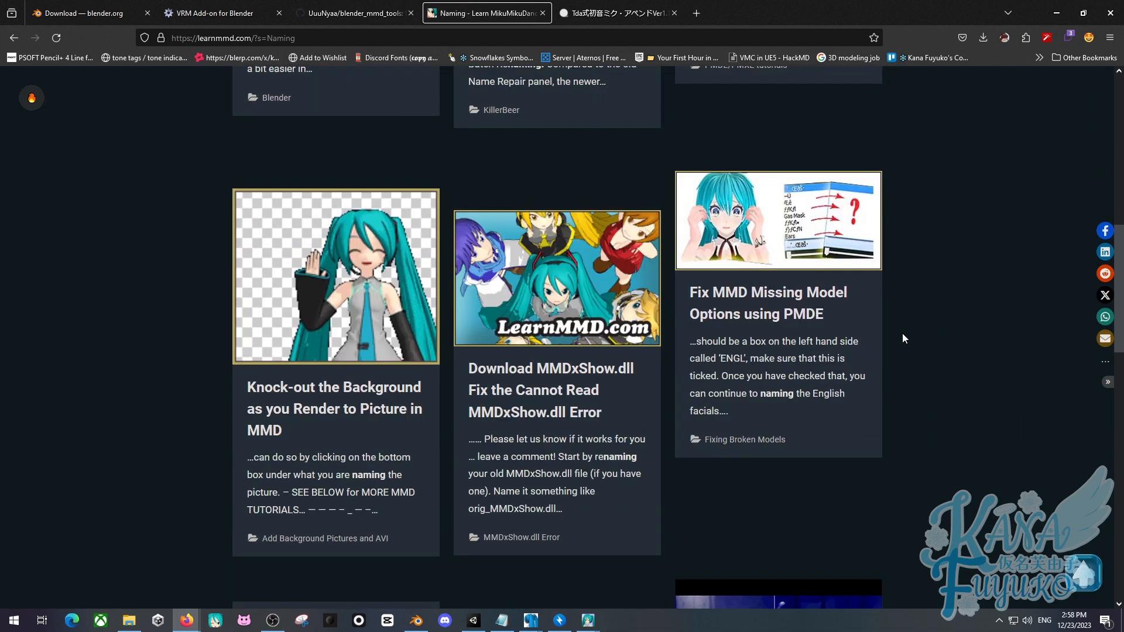
{"action": "scroll", "coordinate": [895, 346], "scroll_direction": "down", "scroll_amount": 4}
{"action": "scroll", "coordinate": [890, 351], "scroll_direction": "down", "scroll_amount": 12}
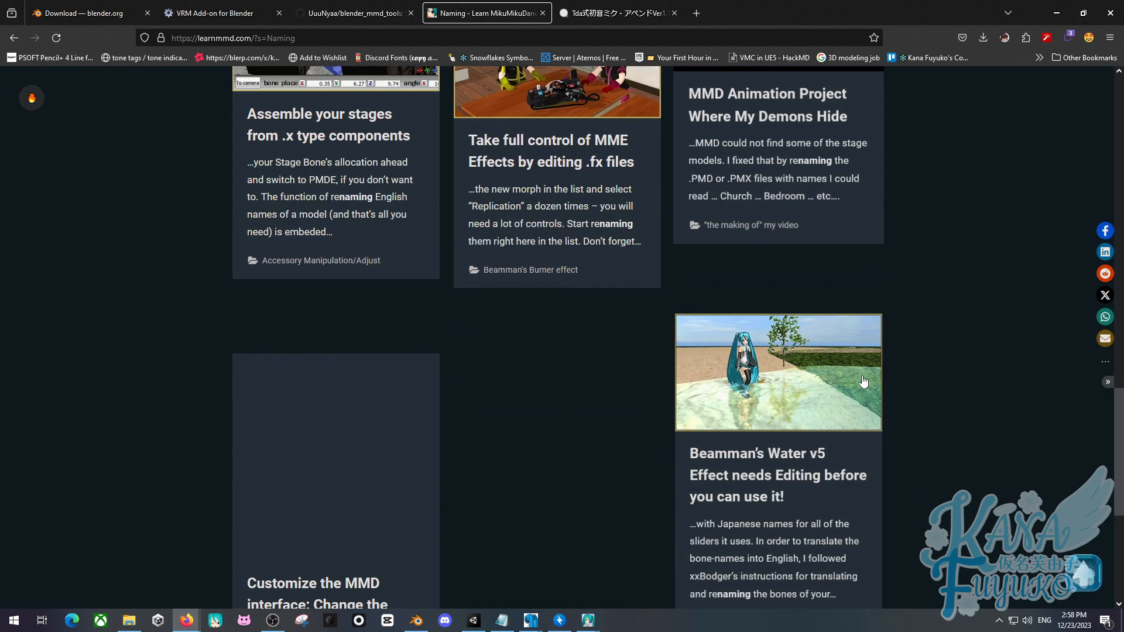
{"action": "scroll", "coordinate": [886, 350], "scroll_direction": "up", "scroll_amount": 13}
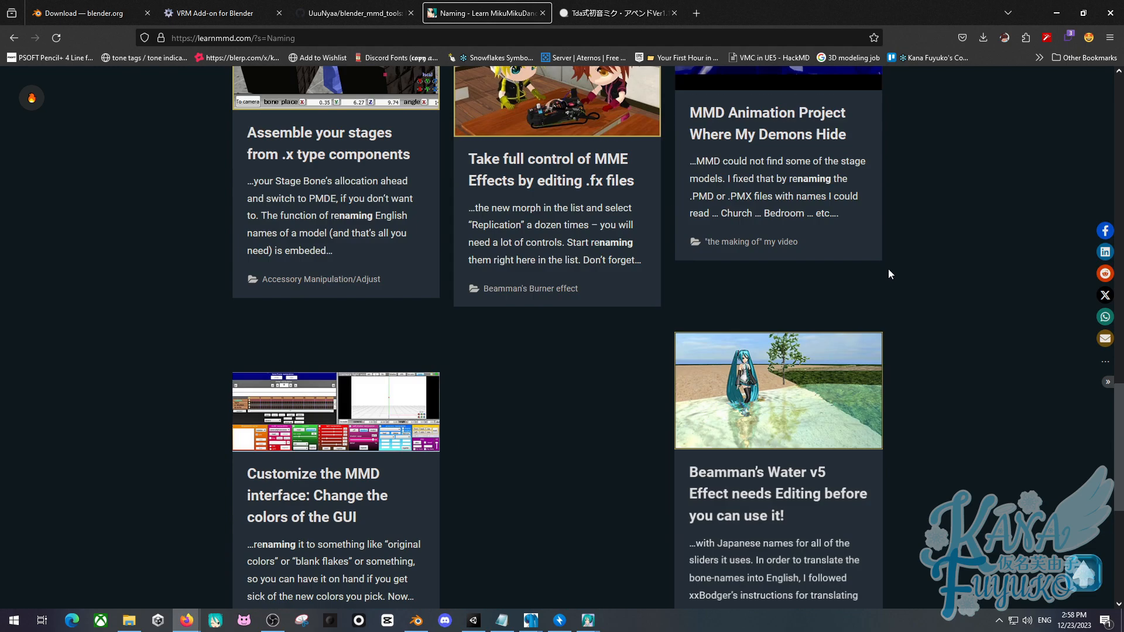
{"action": "scroll", "coordinate": [851, 301], "scroll_direction": "up", "scroll_amount": 10}
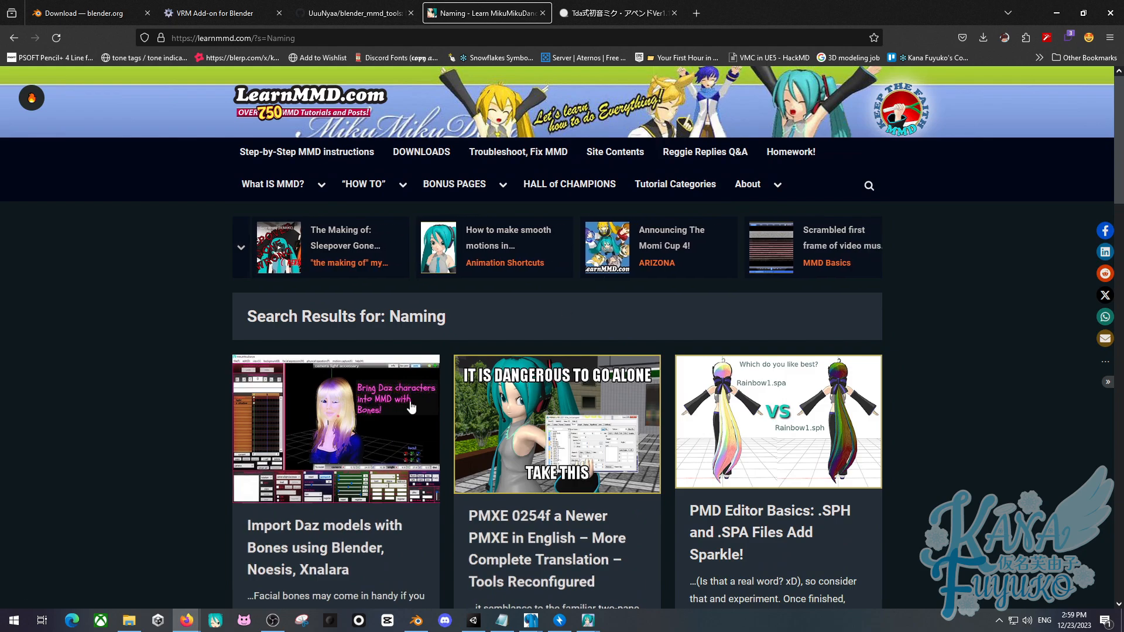
{"action": "scroll", "coordinate": [305, 416], "scroll_direction": "down", "scroll_amount": 2}
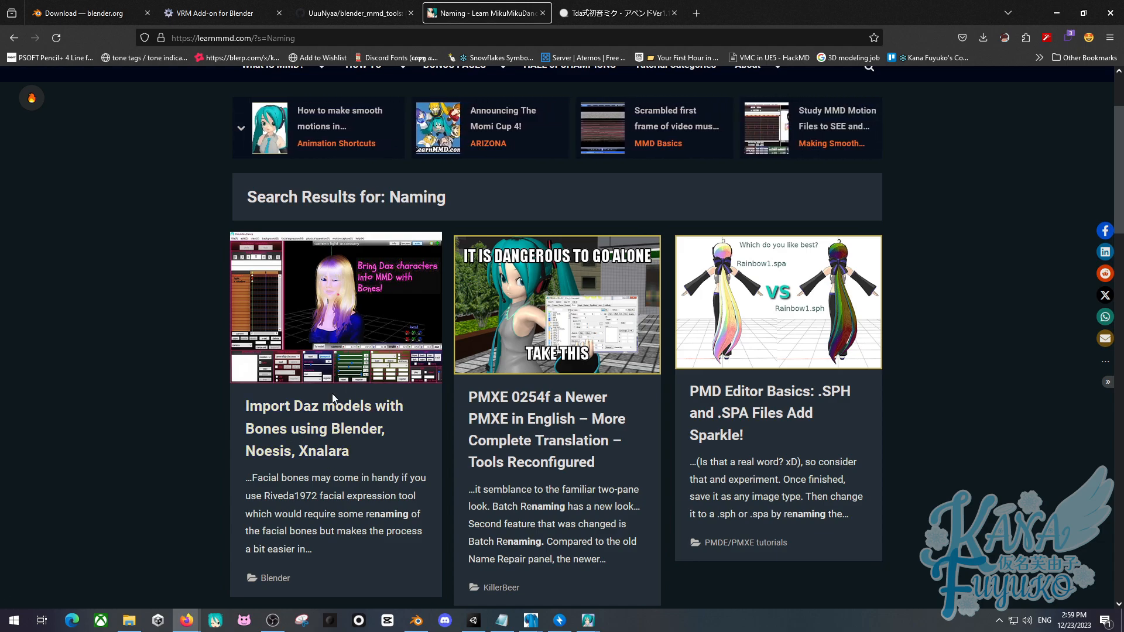
{"action": "scroll", "coordinate": [333, 398], "scroll_direction": "up", "scroll_amount": 2}
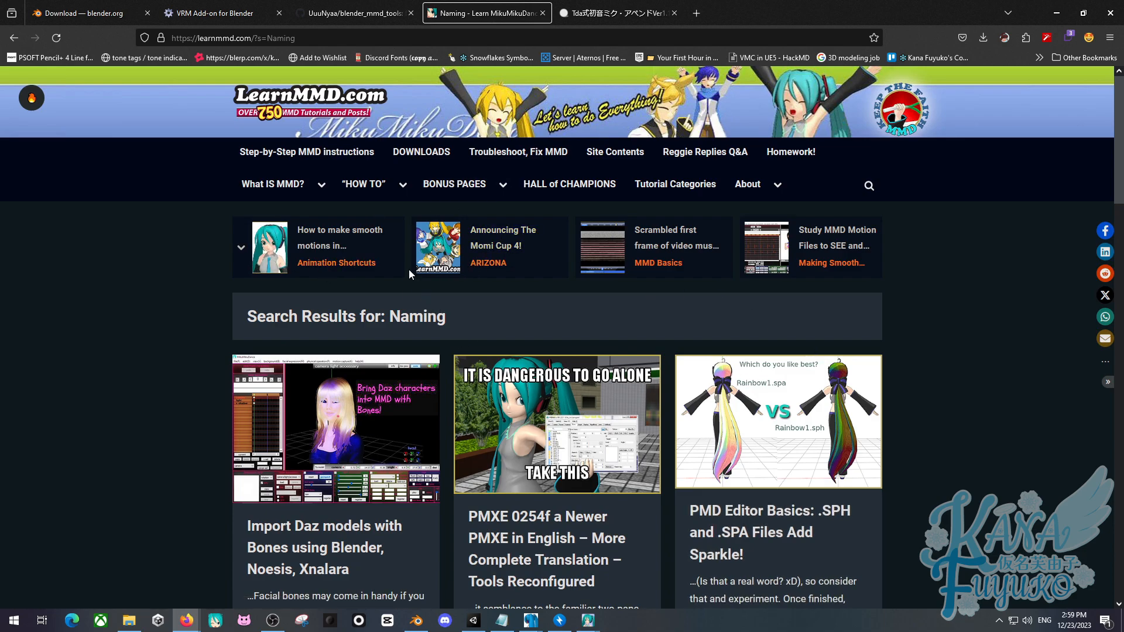
Return to the LearnMMD home page and read the article "SEARCH LearnMMD.com… it's Easy!" for search advice.
{"action": "key", "text": "alt+Left"}
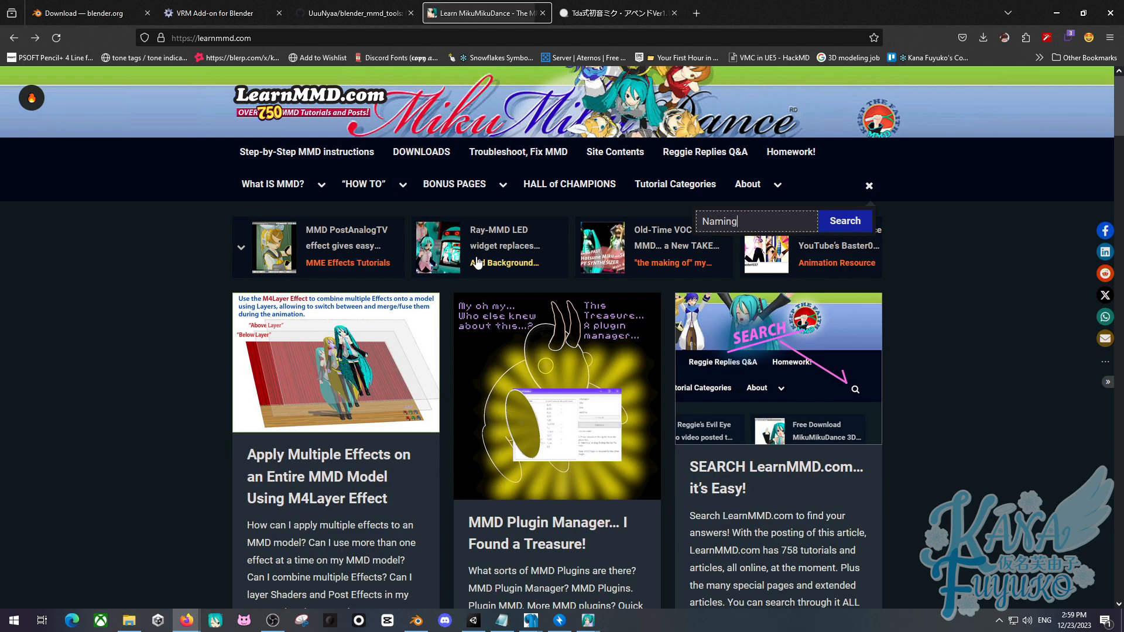
{"action": "left_click", "coordinate": [776, 467]}
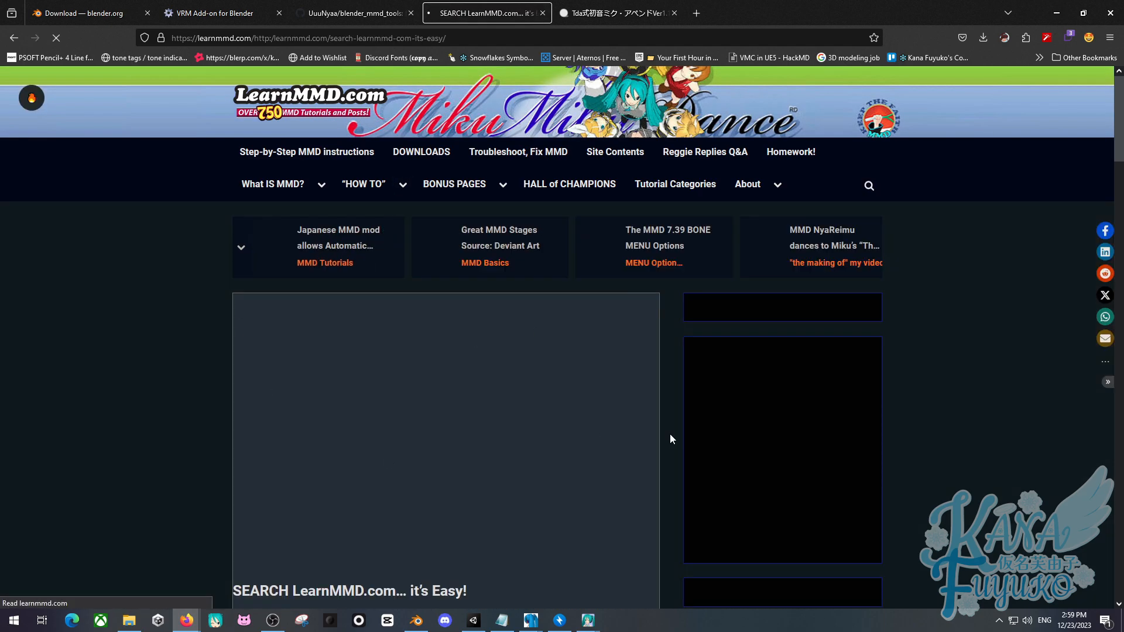
{"action": "scroll", "coordinate": [395, 342], "scroll_direction": "down", "scroll_amount": 13}
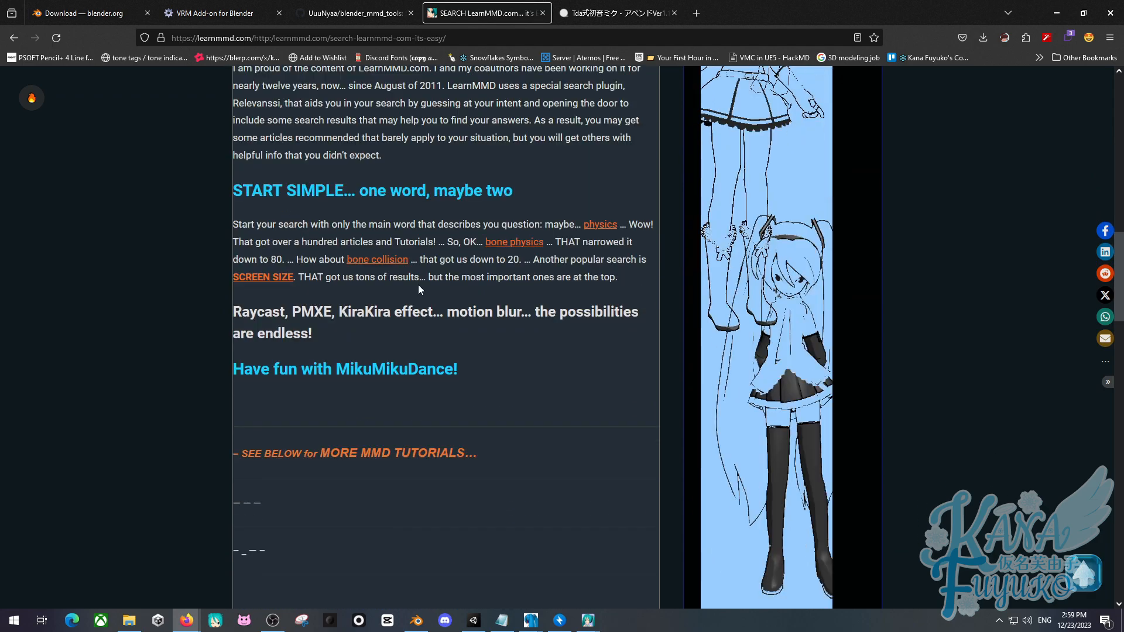
Read the rest of the LearnMMD search article, including the suggested search terms and related MMD tutorials.
{"action": "scroll", "coordinate": [395, 331], "scroll_direction": "down", "scroll_amount": 2}
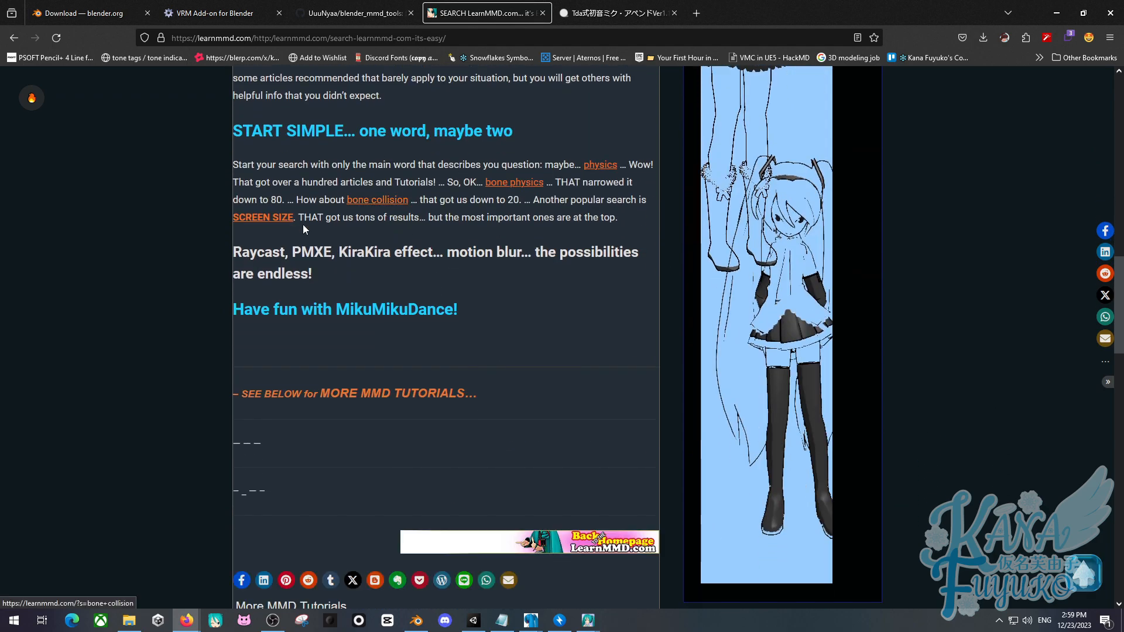
{"action": "scroll", "coordinate": [395, 244], "scroll_direction": "down", "scroll_amount": 3}
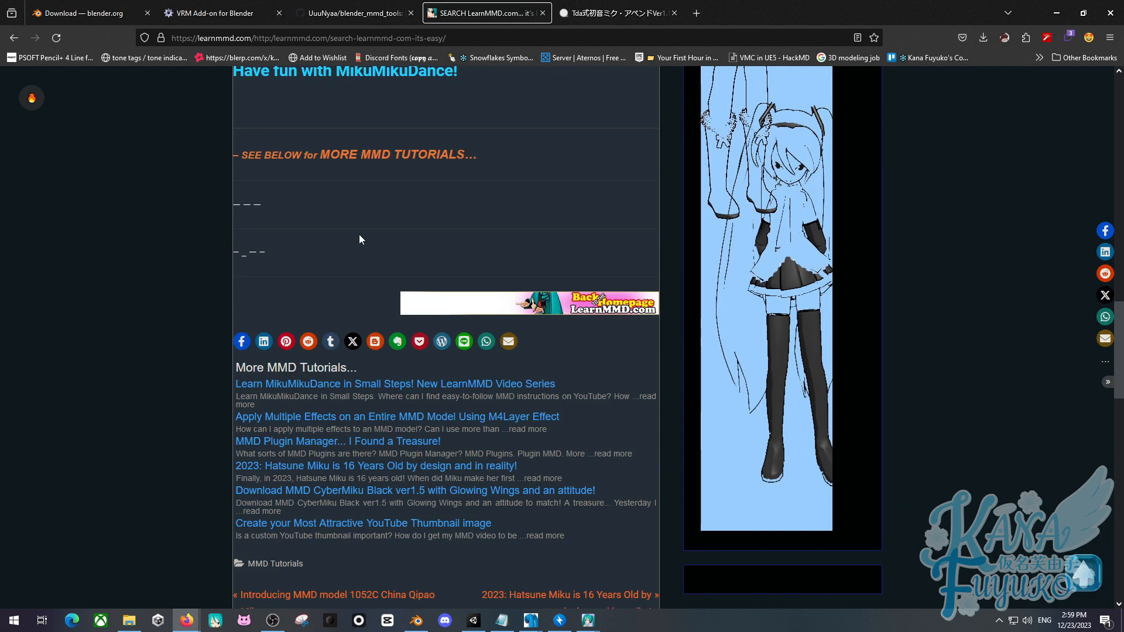
{"action": "scroll", "coordinate": [360, 234], "scroll_direction": "up", "scroll_amount": 20}
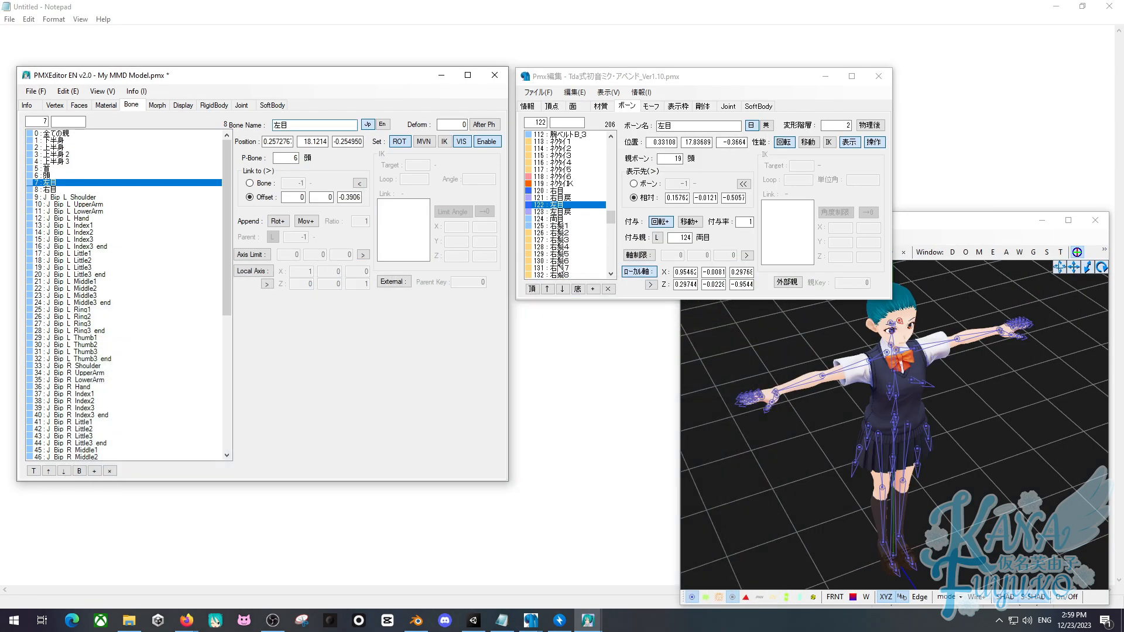
Switch to PMXEditor and look through the Tda Miku Append reference's bone list for the left and right shoulder bones.
{"action": "scroll", "coordinate": [543, 217], "scroll_direction": "up", "scroll_amount": 11}
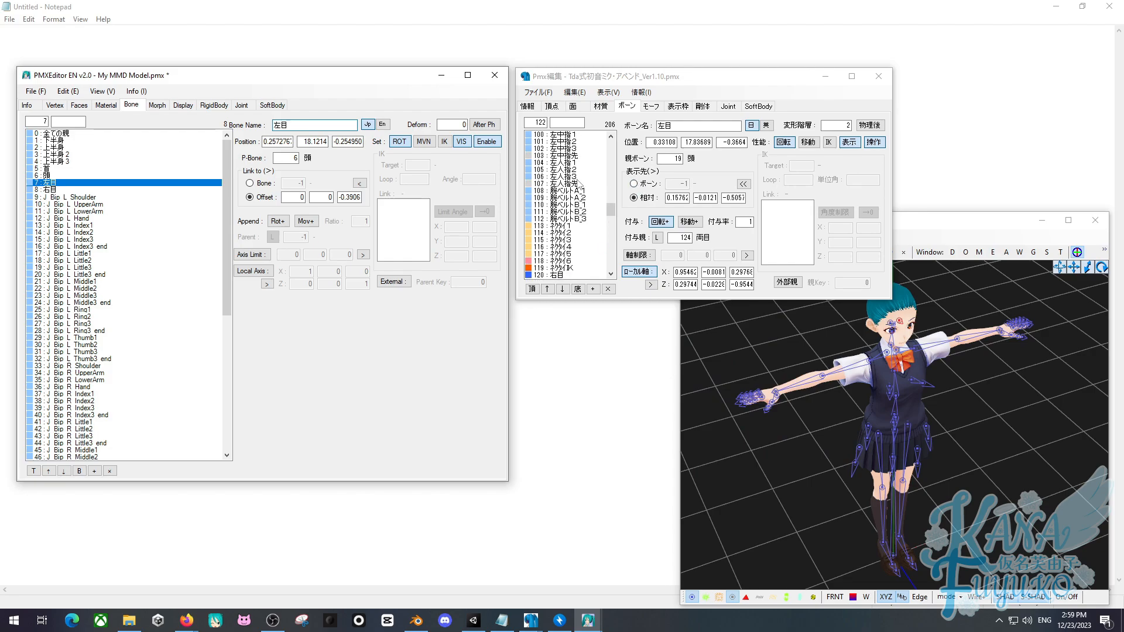
{"action": "scroll", "coordinate": [588, 174], "scroll_direction": "up", "scroll_amount": 4}
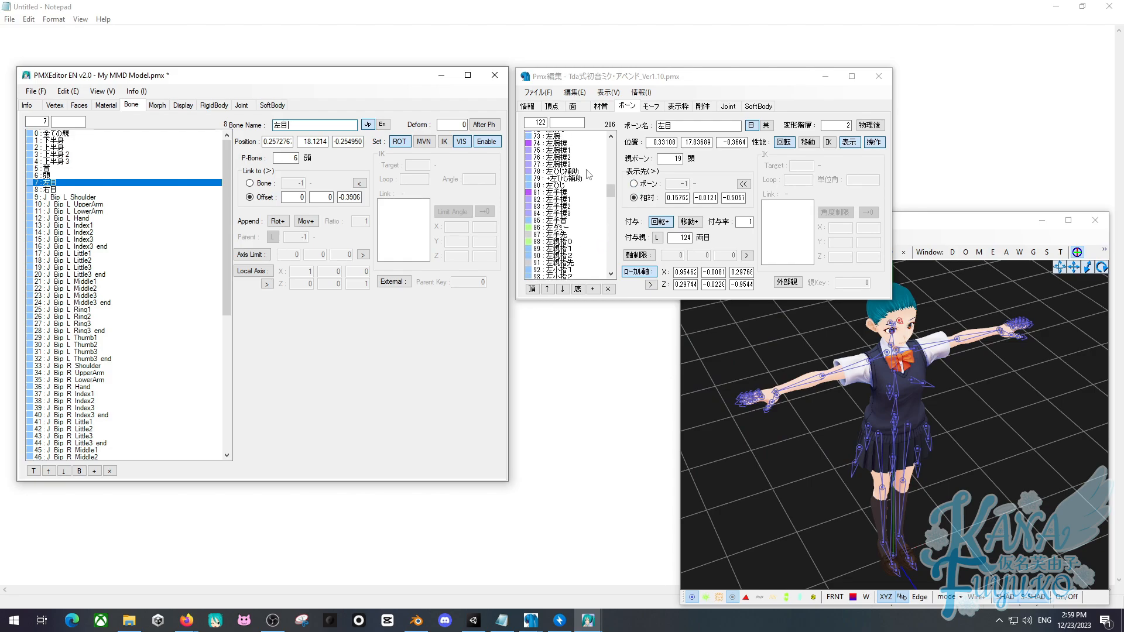
{"action": "scroll", "coordinate": [565, 164], "scroll_direction": "up", "scroll_amount": 1}
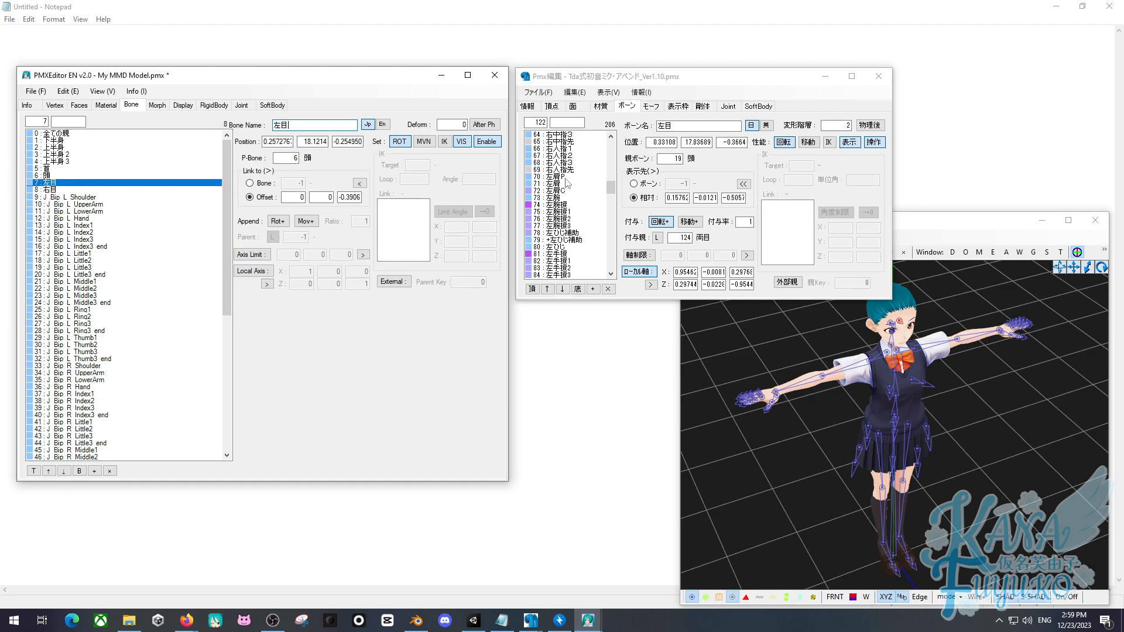
{"action": "left_click", "coordinate": [565, 177]}
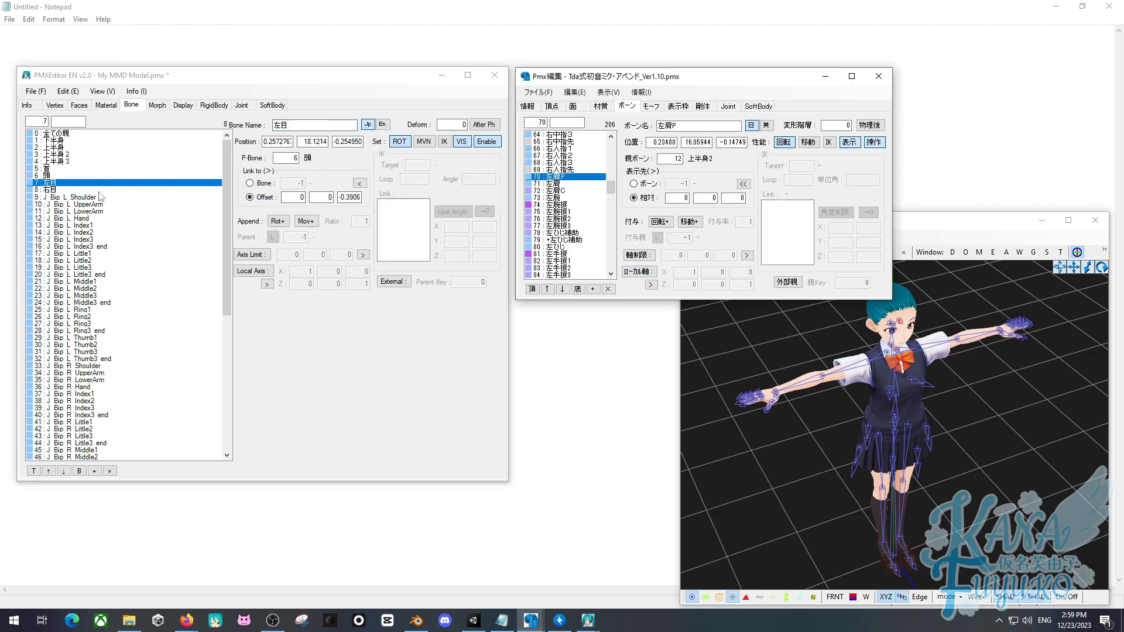
{"action": "scroll", "coordinate": [111, 216], "scroll_direction": "down", "scroll_amount": 2}
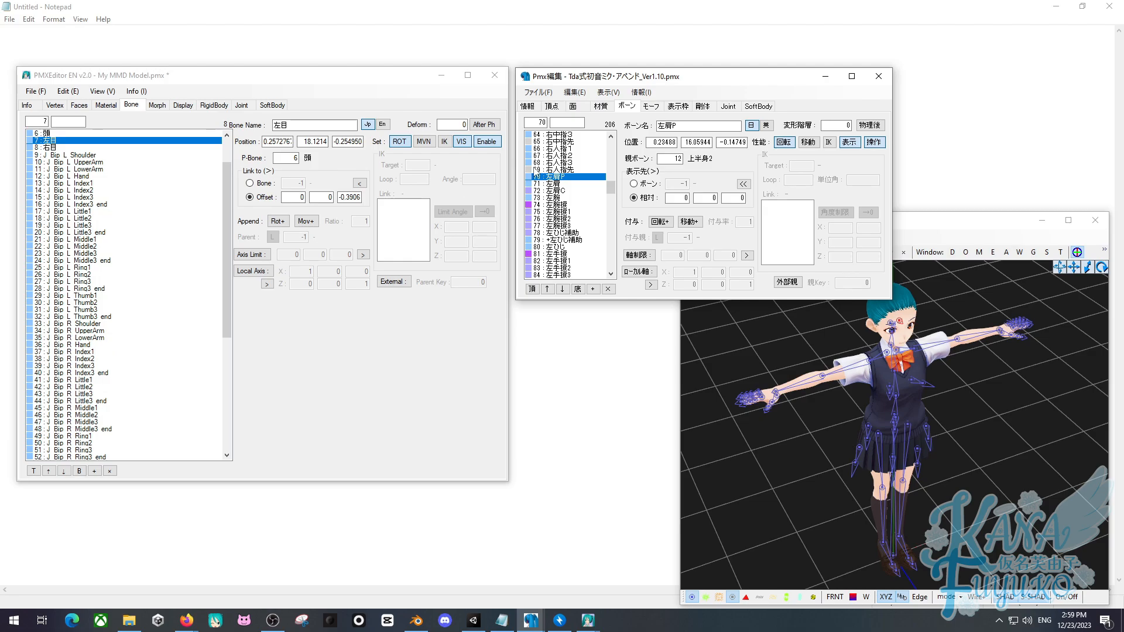
{"action": "scroll", "coordinate": [591, 166], "scroll_direction": "up", "scroll_amount": 2}
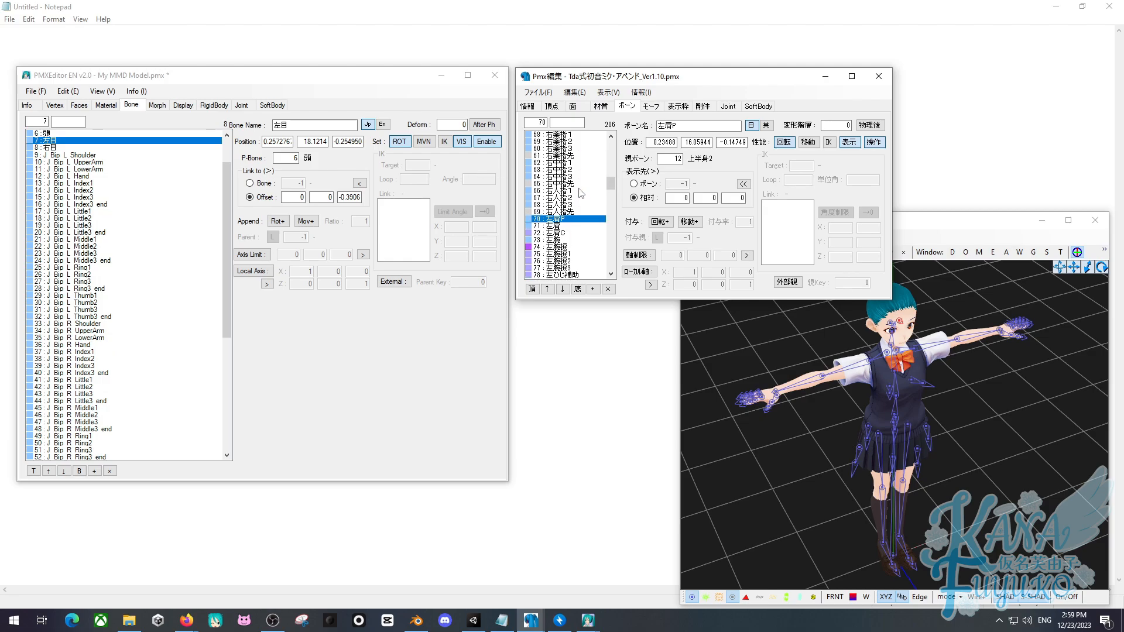
{"action": "scroll", "coordinate": [588, 213], "scroll_direction": "up", "scroll_amount": 8}
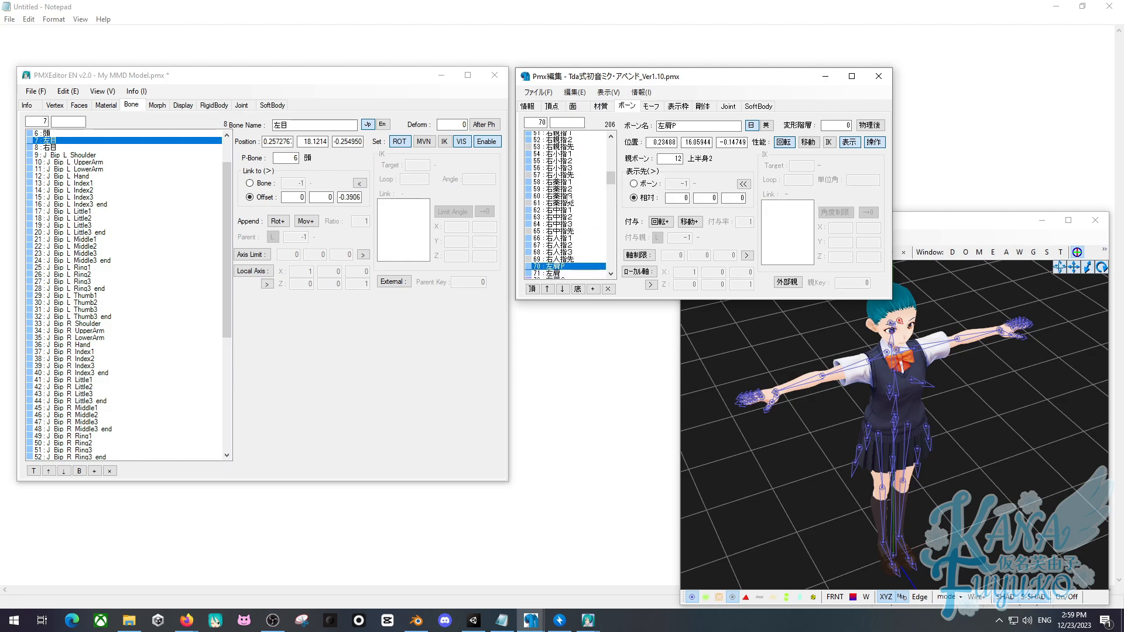
{"action": "scroll", "coordinate": [573, 178], "scroll_direction": "up", "scroll_amount": 5}
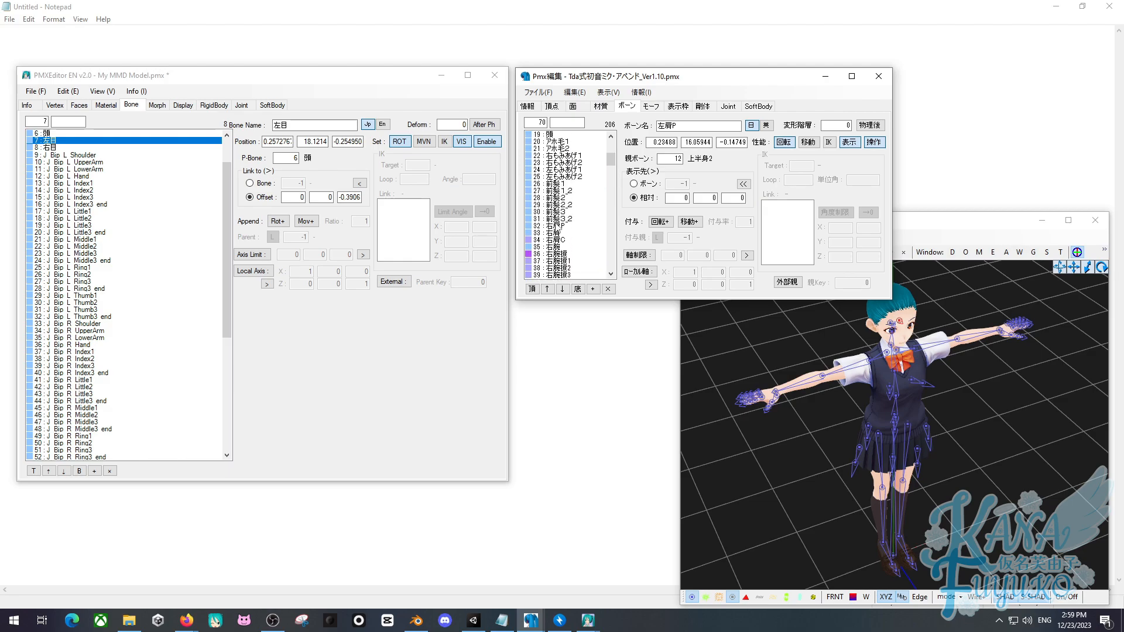
Rename the J_Bip_R_Shoulder bone as 右肩, copying the name of the reference model's right shoulder bone.
{"action": "left_click", "coordinate": [556, 227]}
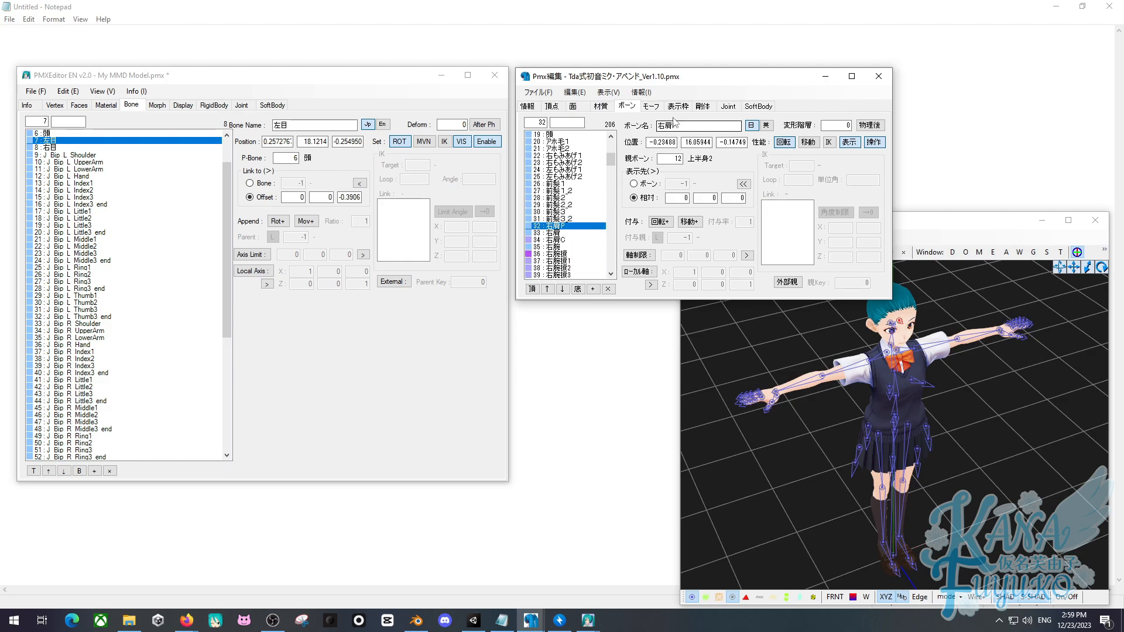
{"action": "left_click_drag", "start_coordinate": [680, 126], "coordinate": [648, 130]}
{"action": "left_click", "coordinate": [556, 233]}
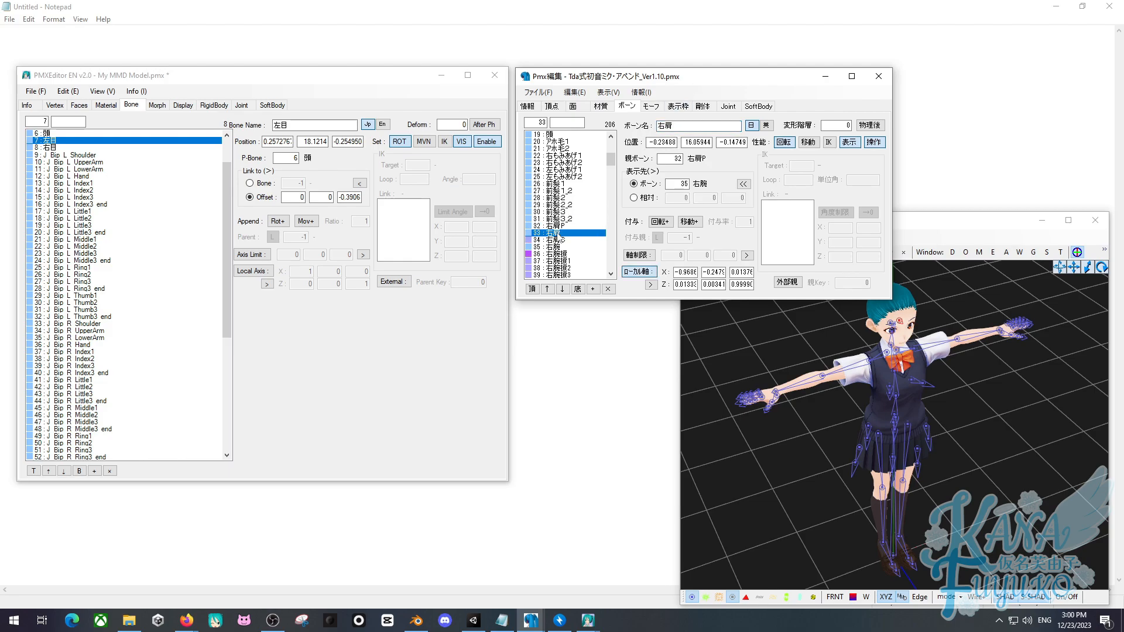
{"action": "double_click", "coordinate": [667, 122]}
{"action": "key", "text": "ctrl+c"}
{"action": "left_click_drag", "start_coordinate": [227, 243], "coordinate": [199, 357]}
{"action": "scroll", "coordinate": [199, 360], "scroll_direction": "up", "scroll_amount": 7}
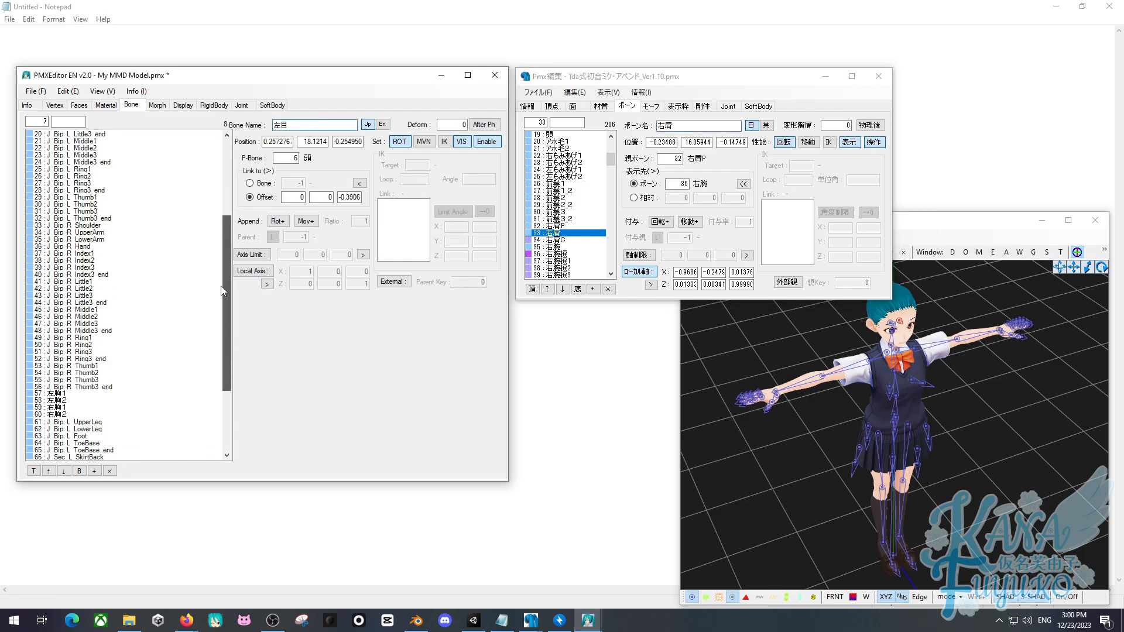
{"action": "left_click", "coordinate": [93, 267]}
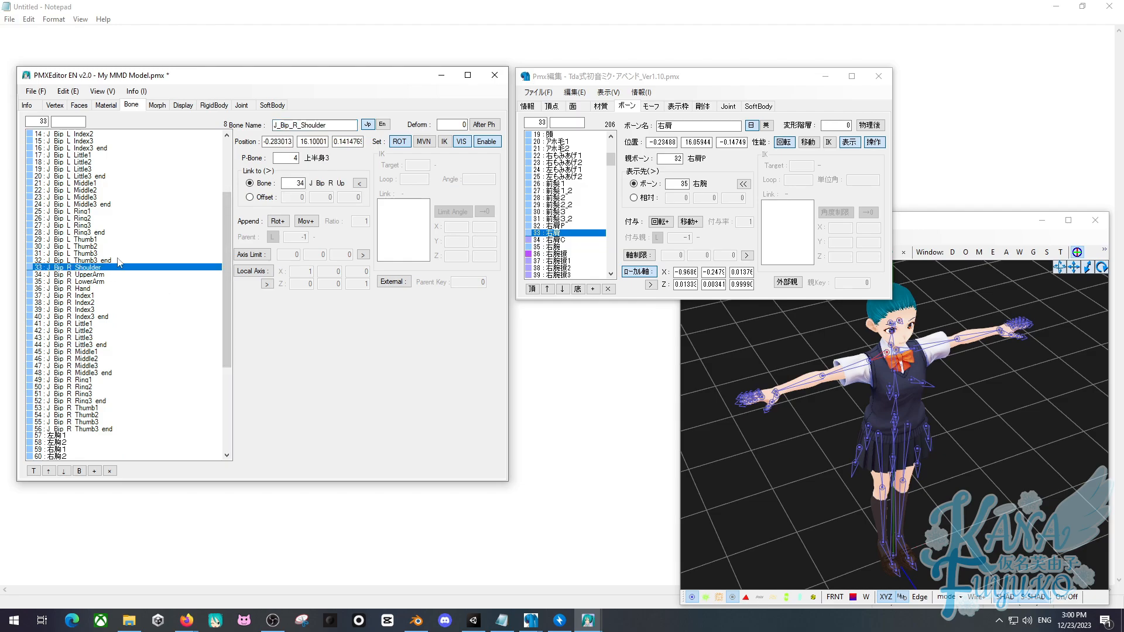
{"action": "double_click", "coordinate": [308, 124]}
{"action": "key", "text": "ctrl+v"}
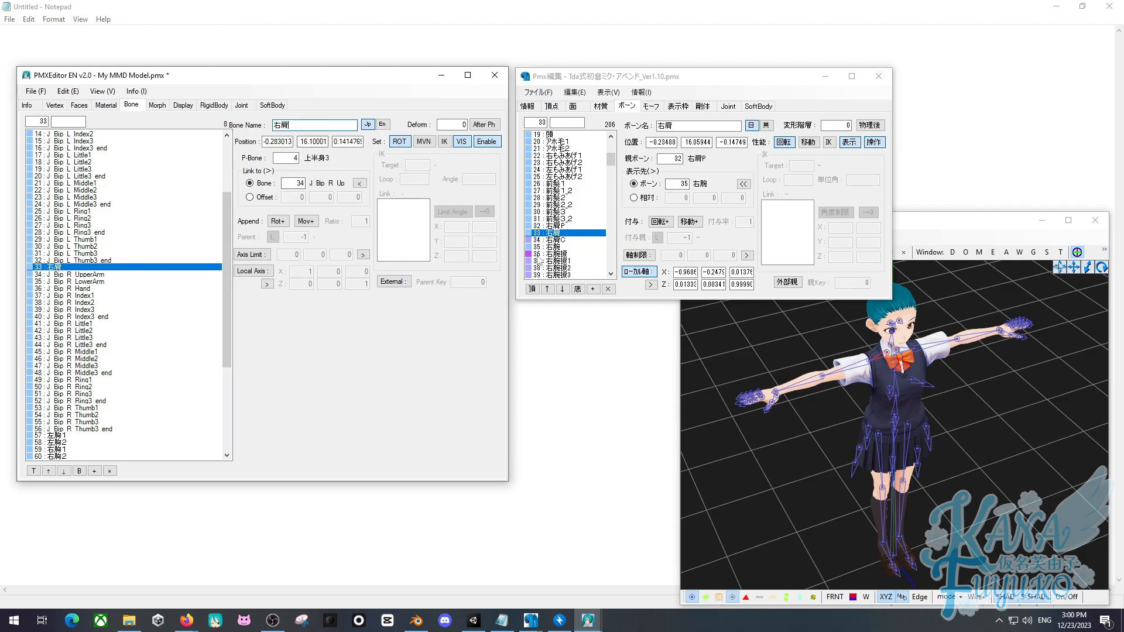
Rename the J_Bip_R_UpperArm bone as 右腕, copying the name of the reference model's right arm bone.
{"action": "left_click", "coordinate": [567, 247]}
{"action": "double_click", "coordinate": [662, 126]}
{"action": "key", "text": "ctrl+c"}
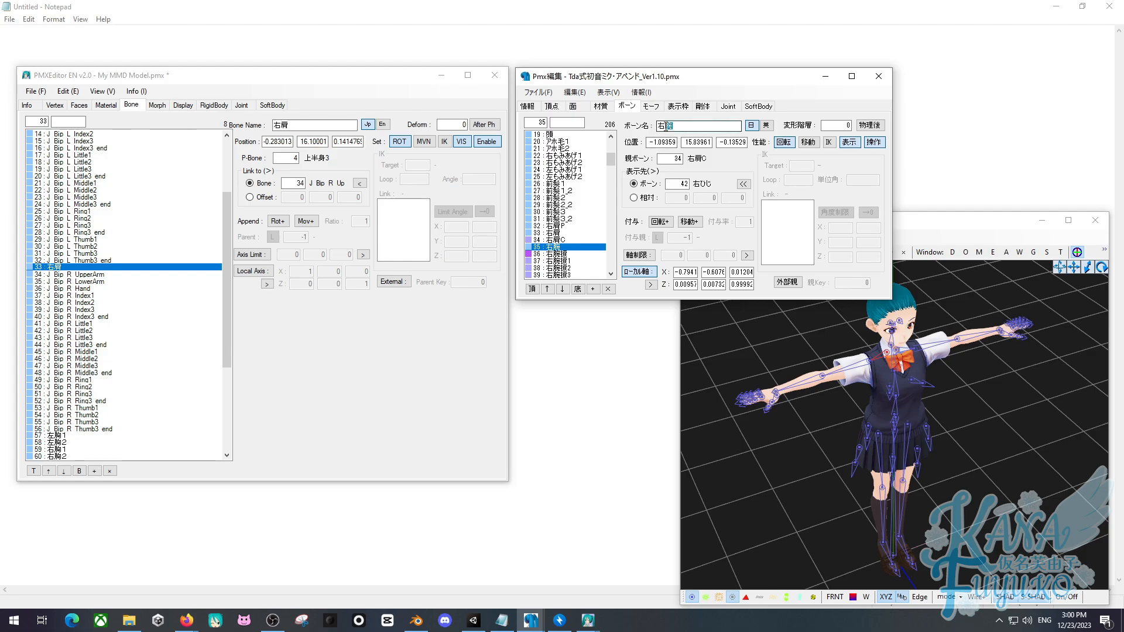
{"action": "left_click", "coordinate": [76, 275]}
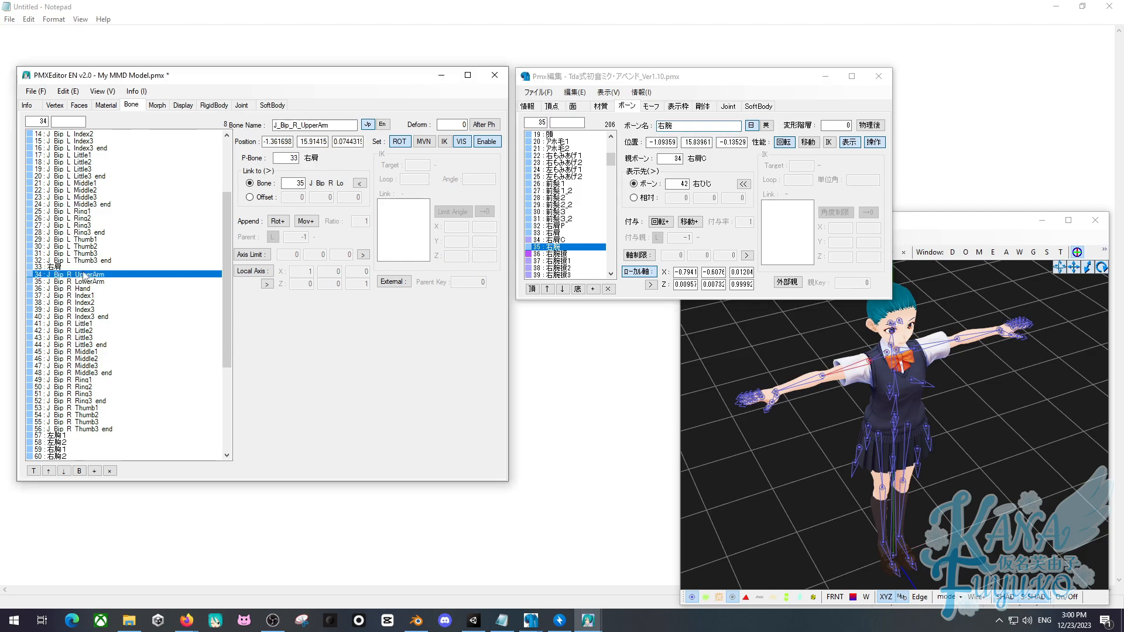
{"action": "double_click", "coordinate": [311, 125]}
{"action": "key", "text": "ctrl+v"}
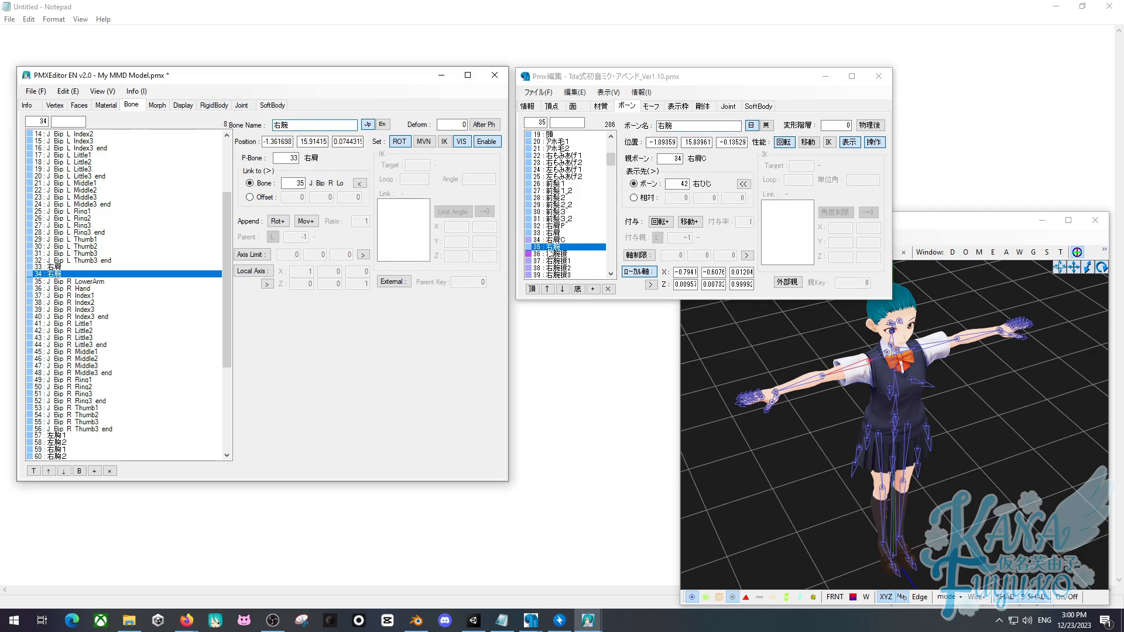
Rename the J_Bip_R_LowerArm bone as 右ひじ, copying the name of the reference model's right elbow bone.
{"action": "scroll", "coordinate": [548, 252], "scroll_direction": "down", "scroll_amount": 2}
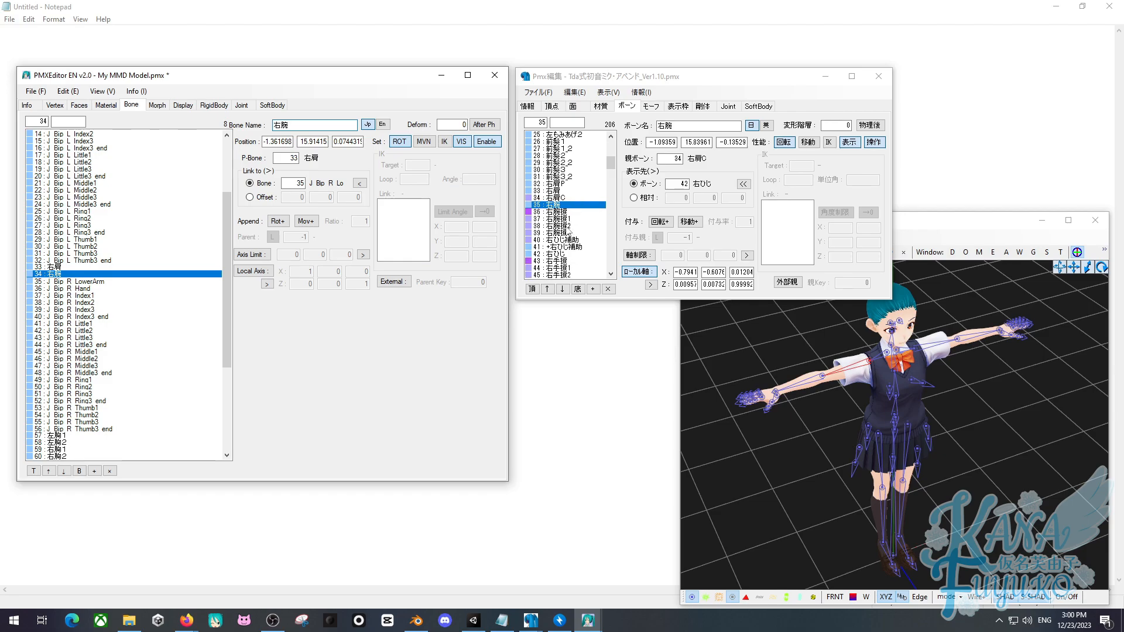
{"action": "scroll", "coordinate": [536, 238], "scroll_direction": "down", "scroll_amount": 2}
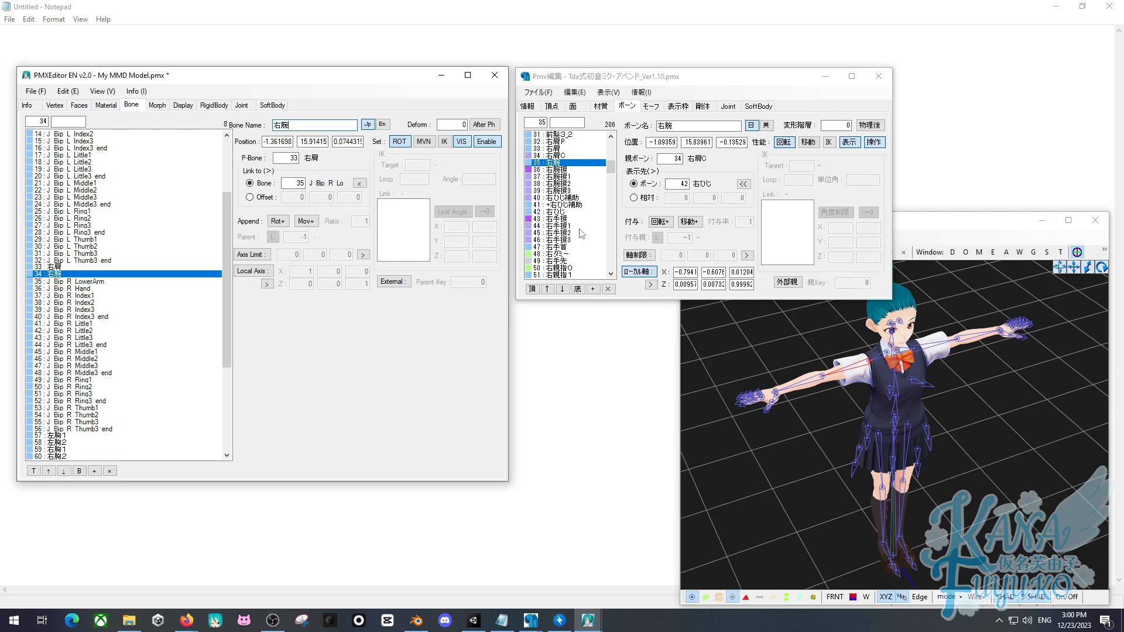
{"action": "left_click", "coordinate": [564, 212]}
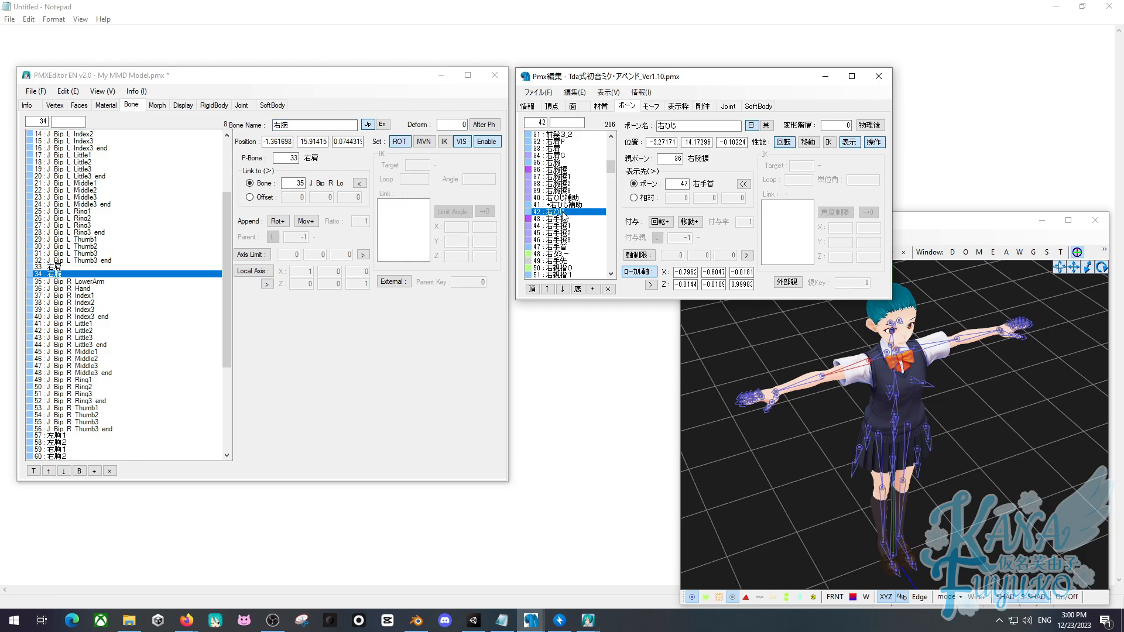
{"action": "left_click_drag", "start_coordinate": [686, 126], "coordinate": [628, 133]}
{"action": "key", "text": "ctrl+c"}
{"action": "left_click", "coordinate": [91, 282]}
{"action": "left_click_drag", "start_coordinate": [329, 125], "coordinate": [264, 127]}
{"action": "key", "text": "ctrl+v"}
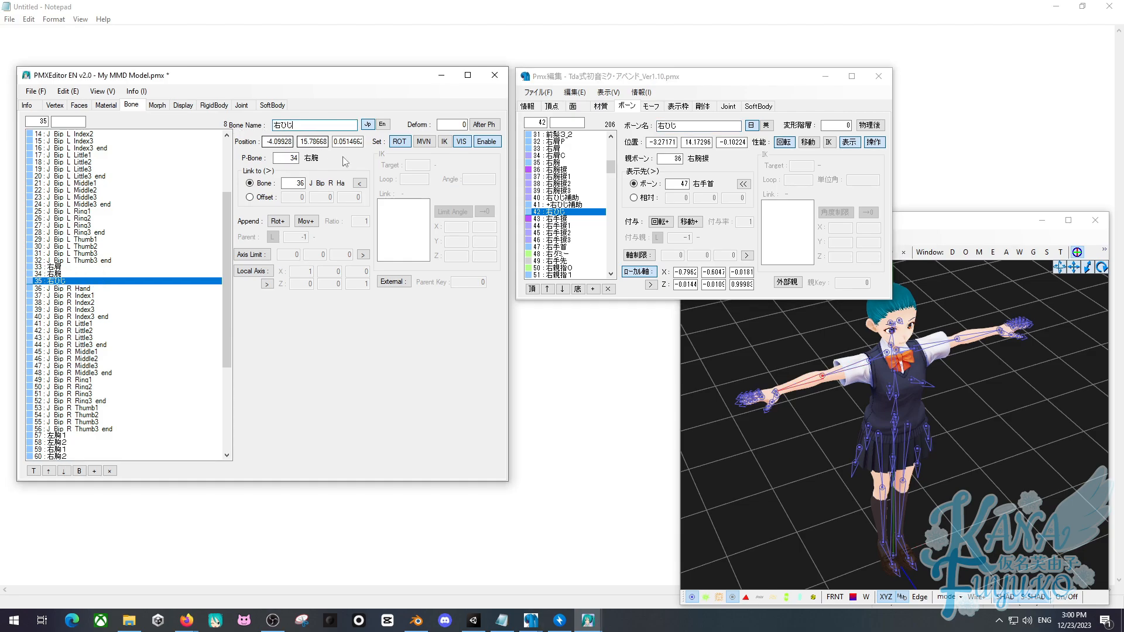
Rename the J_Bip_R_Hand bone as 右手首, using the name of the reference model's right wrist bone.
{"action": "left_click", "coordinate": [568, 249]}
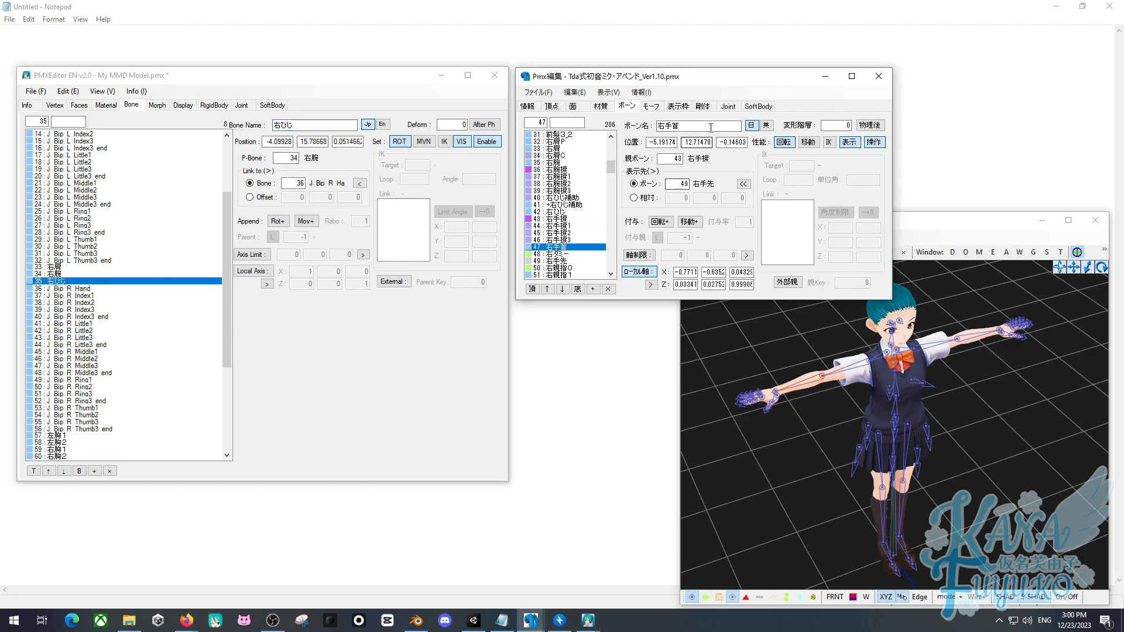
{"action": "left_click_drag", "start_coordinate": [710, 128], "coordinate": [668, 132]}
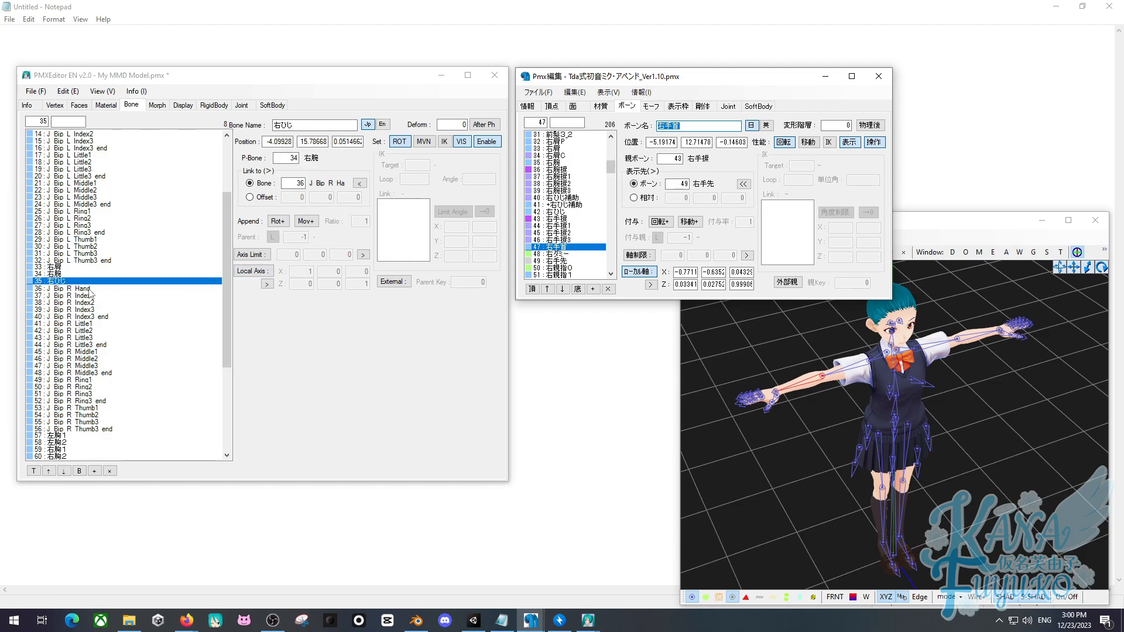
{"action": "left_click", "coordinate": [89, 289]}
{"action": "left_click_drag", "start_coordinate": [344, 128], "coordinate": [274, 127]}
{"action": "type", "text": "右手首"}
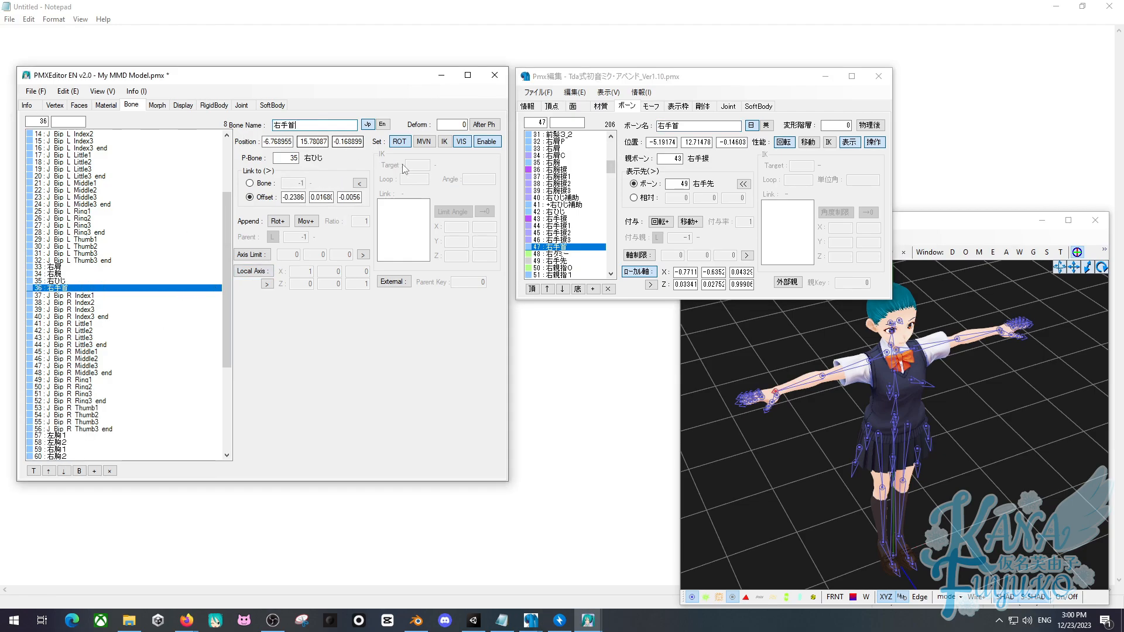
Rename the J_Bip_L_Shoulder bone as 左肩, copying the name of the reference model's left shoulder bone.
{"action": "scroll", "coordinate": [540, 187], "scroll_direction": "up", "scroll_amount": 5}
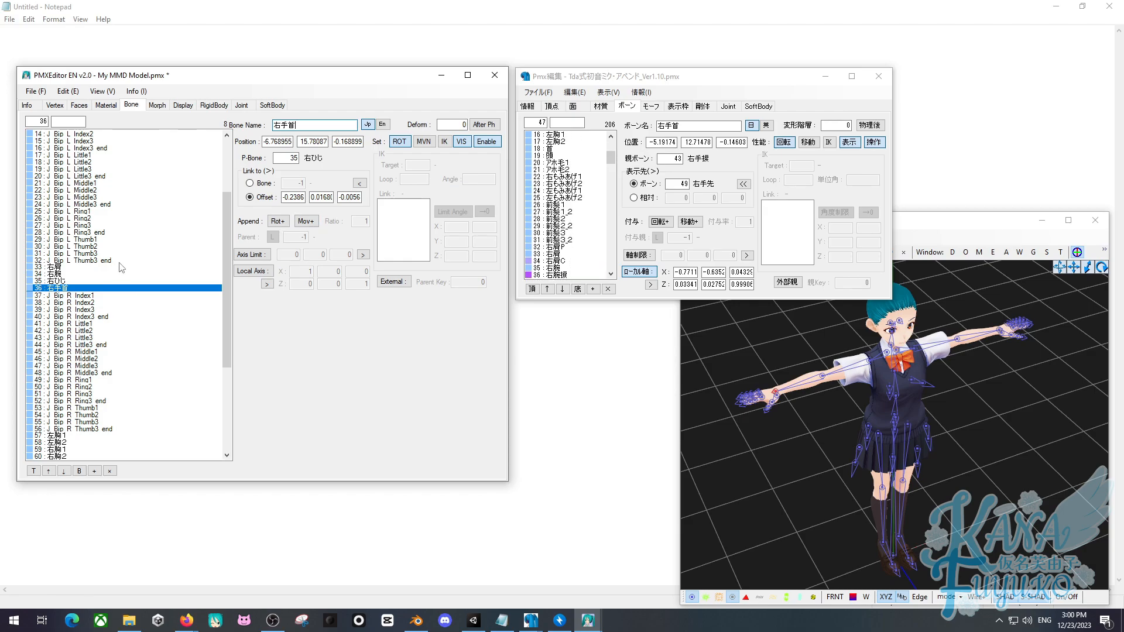
{"action": "scroll", "coordinate": [121, 267], "scroll_direction": "up", "scroll_amount": 5}
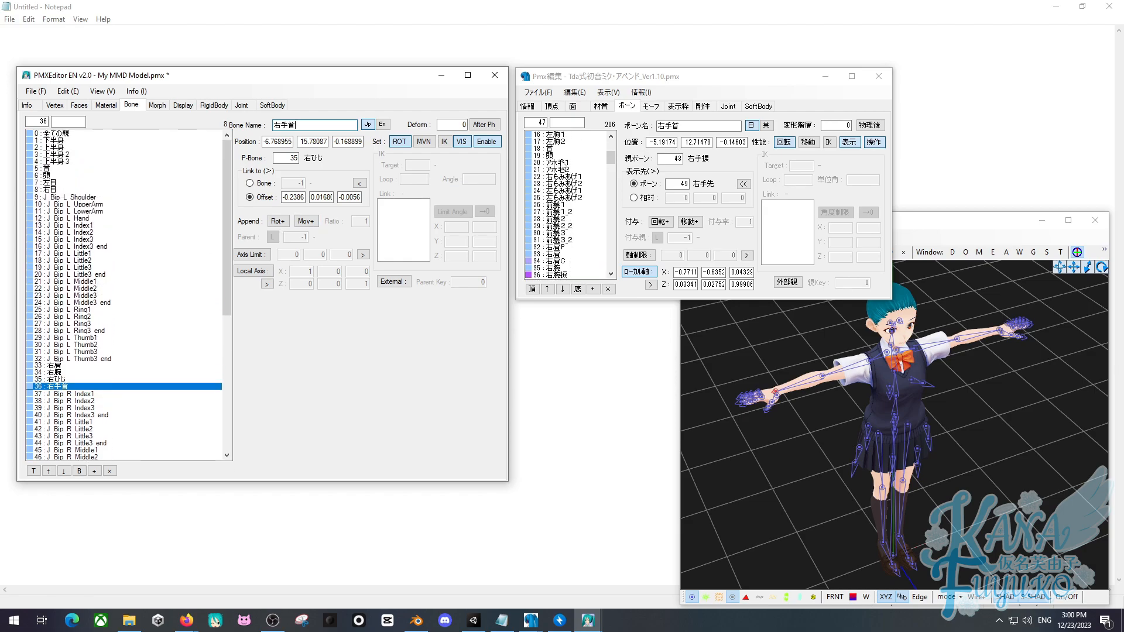
{"action": "scroll", "coordinate": [568, 176], "scroll_direction": "down", "scroll_amount": 3}
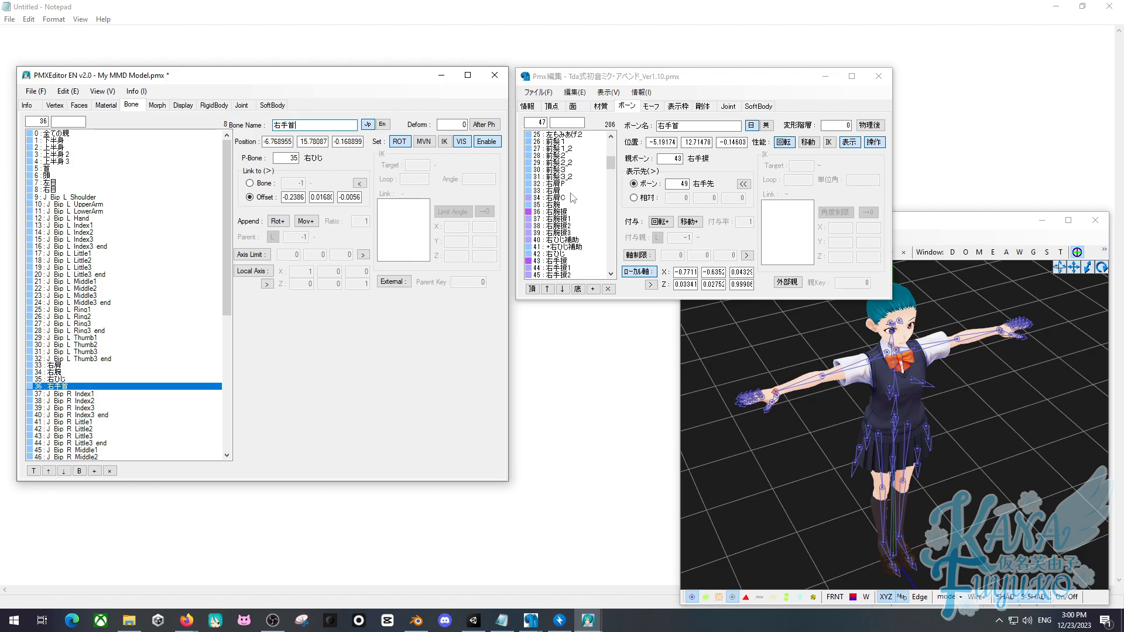
{"action": "scroll", "coordinate": [569, 188], "scroll_direction": "down", "scroll_amount": 12}
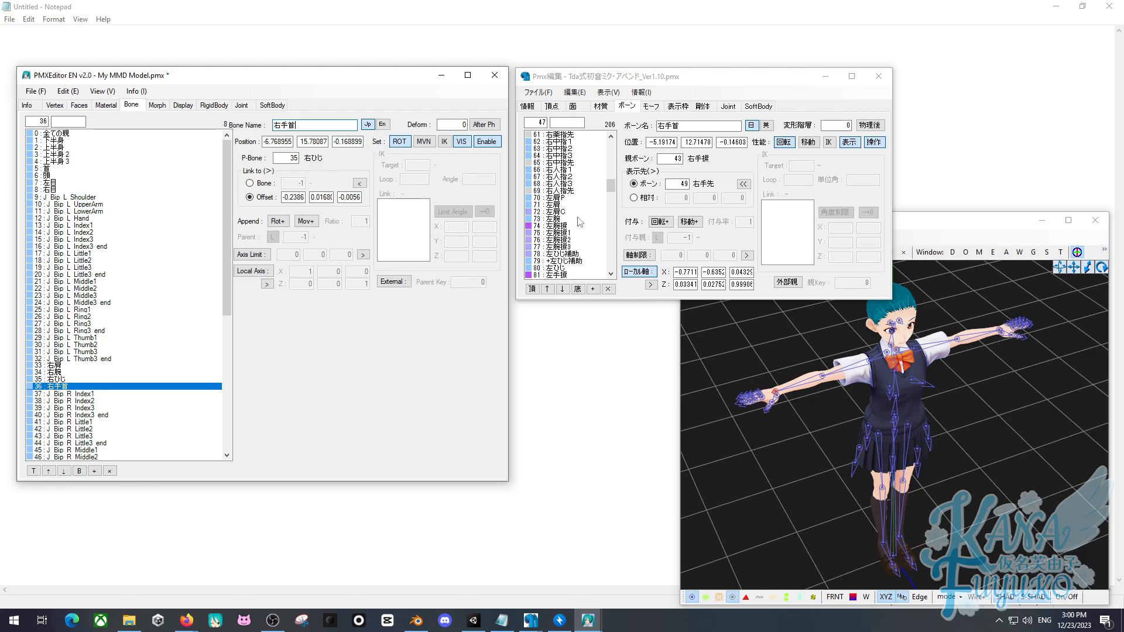
{"action": "left_click", "coordinate": [564, 211]}
{"action": "left_click", "coordinate": [561, 205]}
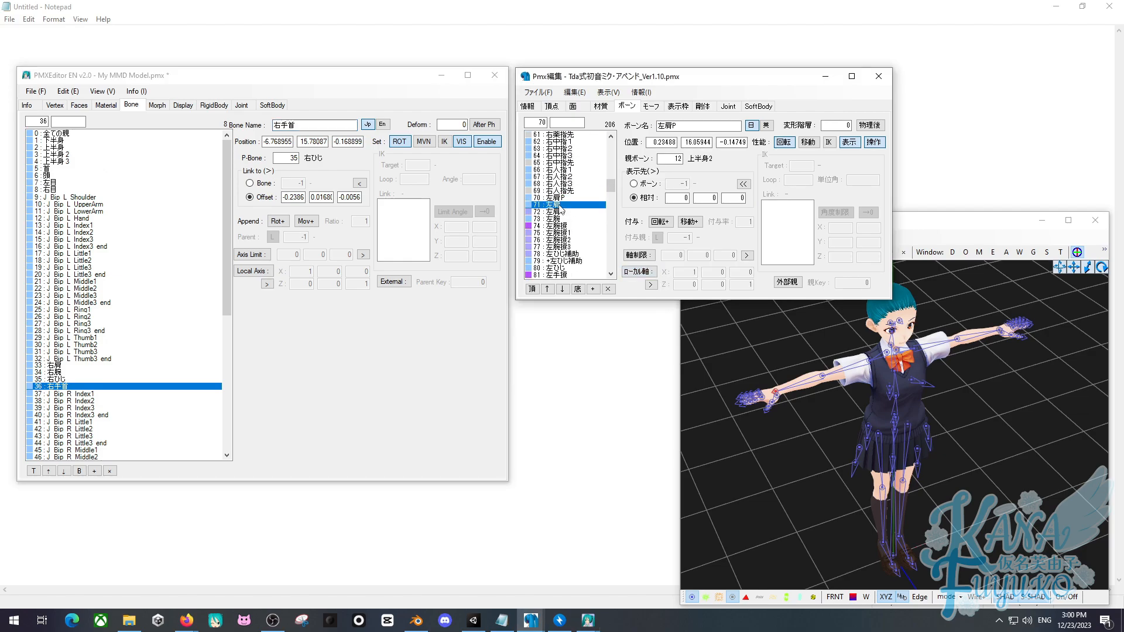
{"action": "left_click_drag", "start_coordinate": [683, 126], "coordinate": [597, 124]}
{"action": "key", "text": "ctrl+c"}
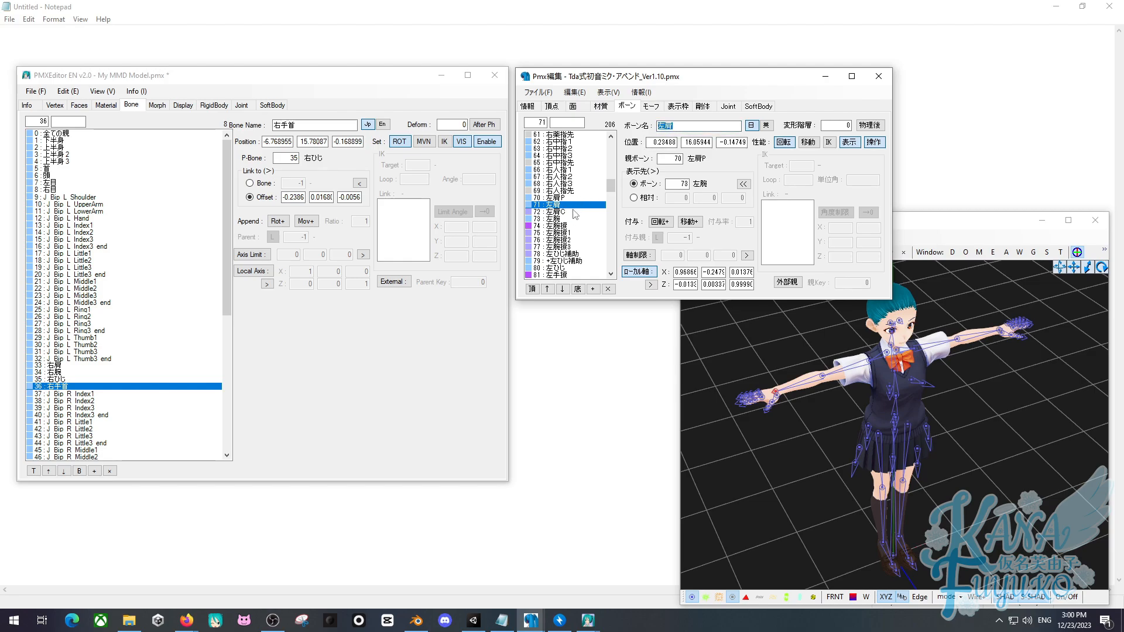
{"action": "left_click", "coordinate": [88, 197]}
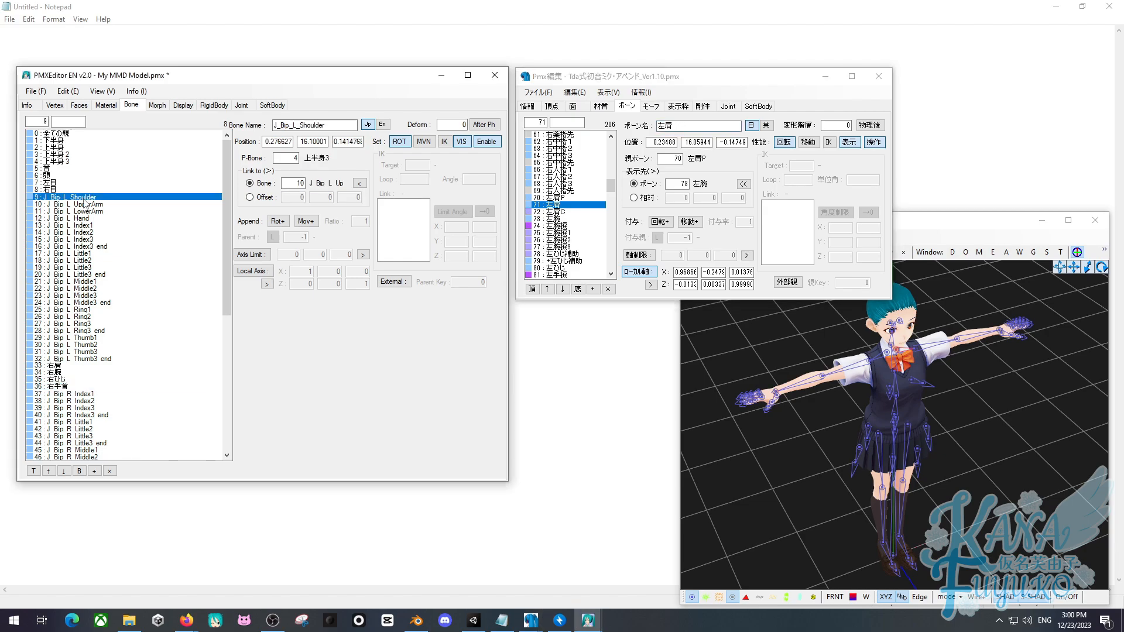
{"action": "double_click", "coordinate": [324, 125]}
{"action": "key", "text": "ctrl+v"}
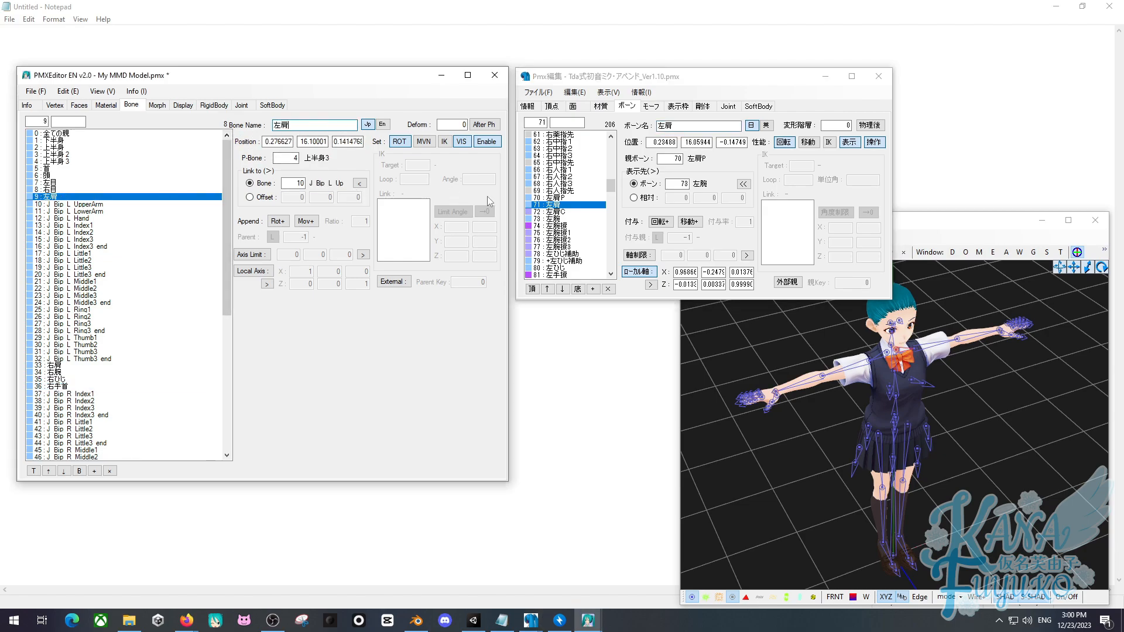
Rename the J_Bip_L_UpperArm bone as 左腕, using the name of the reference model's left arm bone.
{"action": "left_click", "coordinate": [566, 219]}
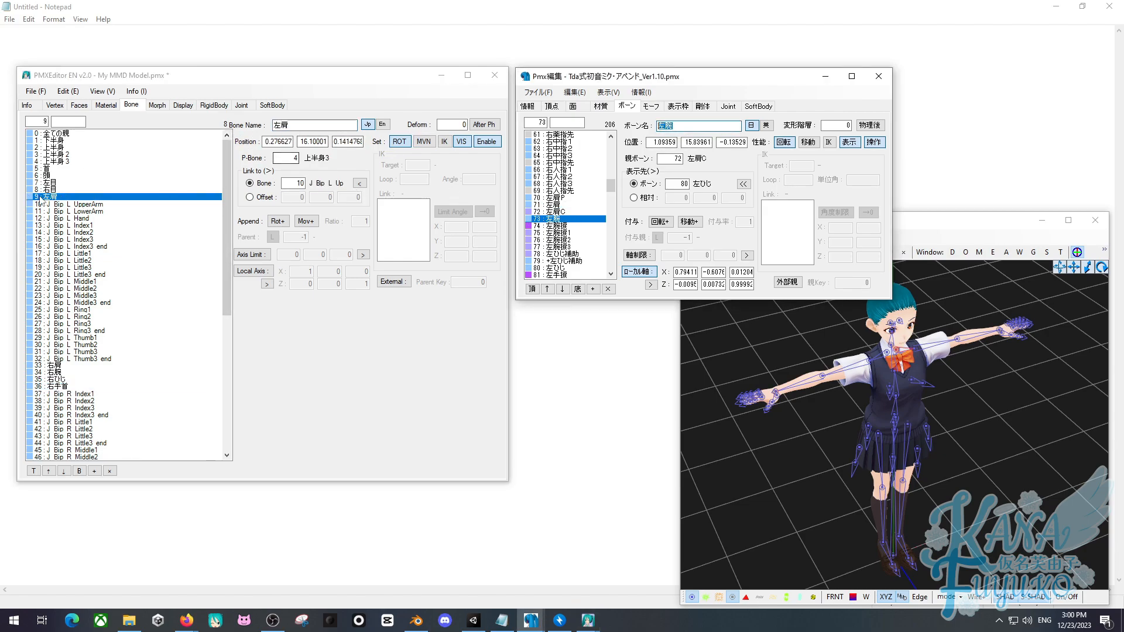
{"action": "left_click", "coordinate": [40, 203]}
{"action": "double_click", "coordinate": [324, 125]}
{"action": "type", "text": "左腕"}
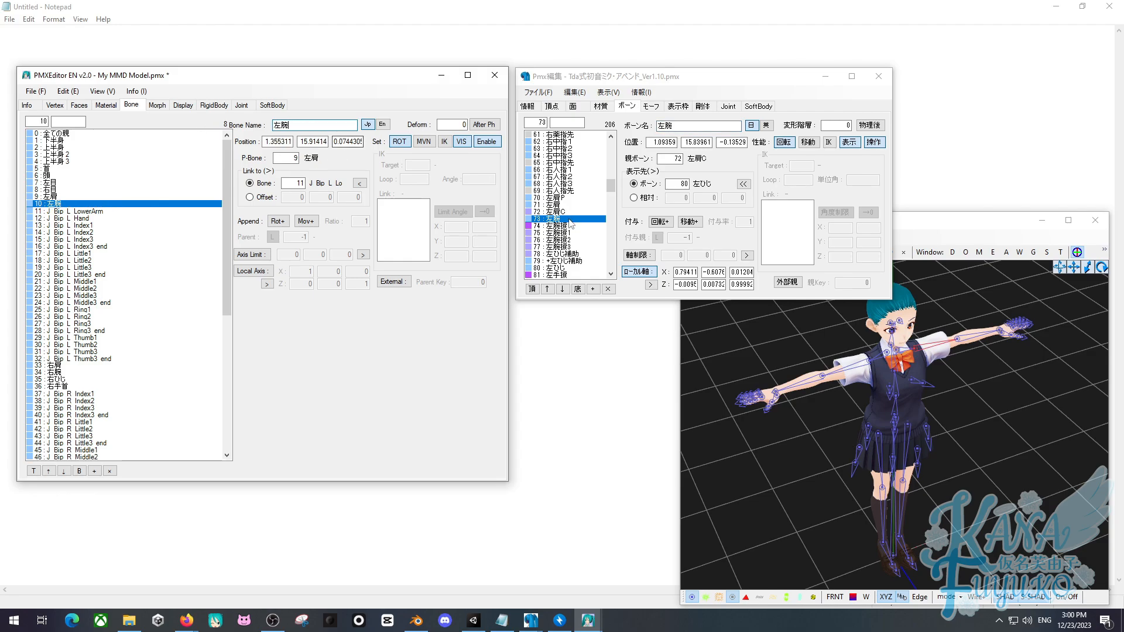
Rename the J_Bip_L_LowerArm bone as 左ひじ, copying the name of the reference model's left elbow bone.
{"action": "left_click", "coordinate": [556, 268]}
{"action": "double_click", "coordinate": [698, 125]}
{"action": "key", "text": "ctrl+c"}
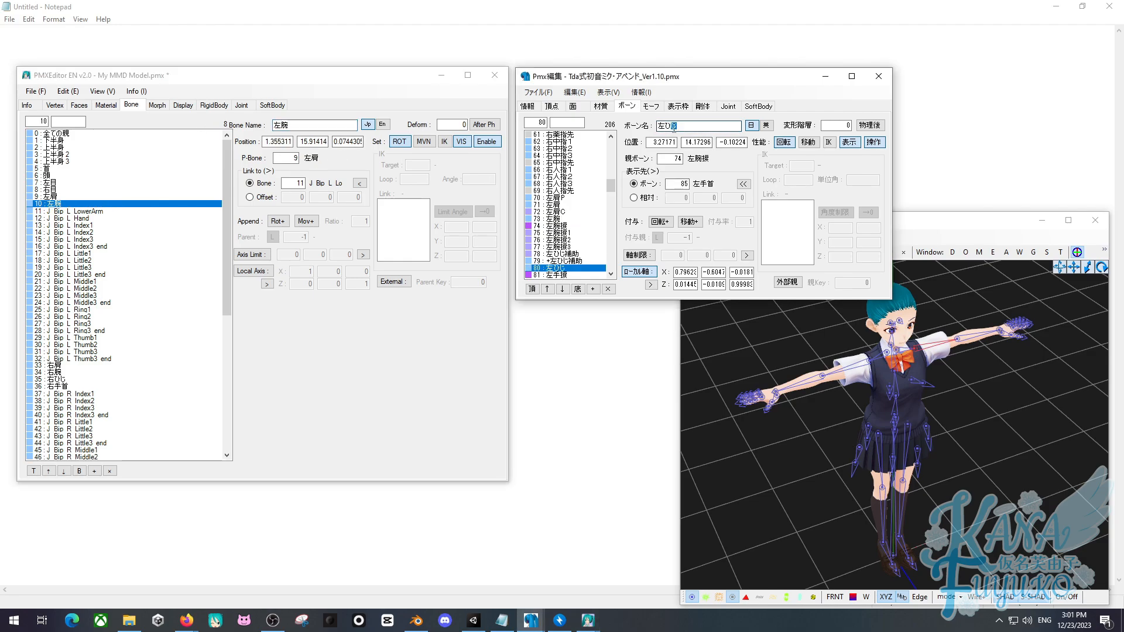
{"action": "left_click", "coordinate": [70, 211]}
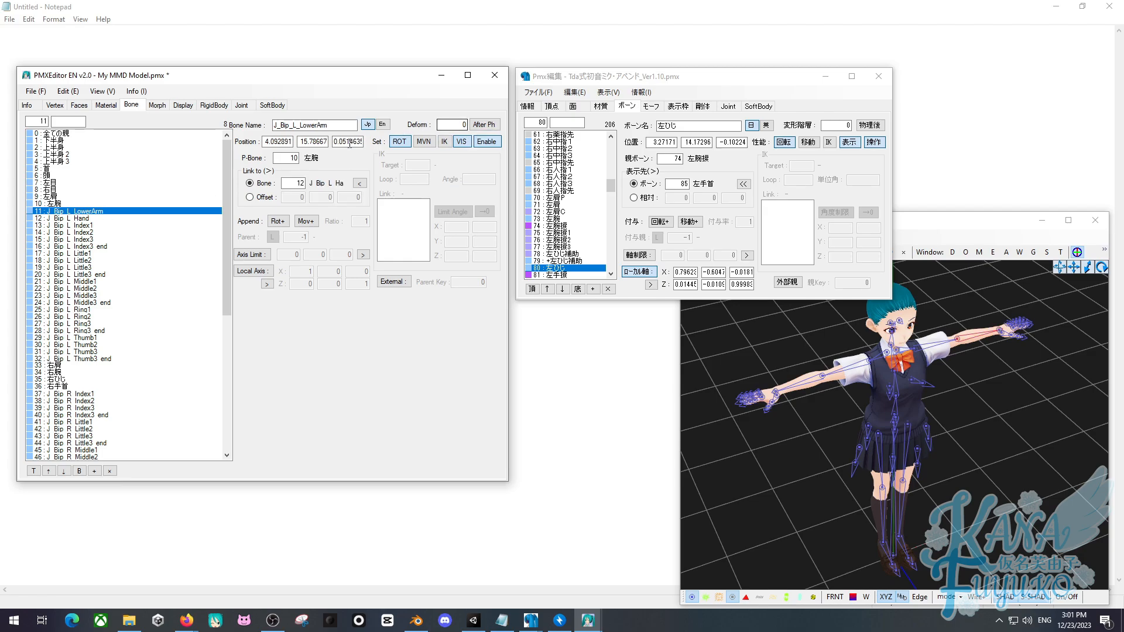
{"action": "double_click", "coordinate": [315, 125]}
{"action": "key", "text": "ctrl+v"}
Rename the J_Bip_L_Hand bone as 左手首, copying the name of the reference model's left wrist bone.
{"action": "scroll", "coordinate": [594, 259], "scroll_direction": "down", "scroll_amount": 3}
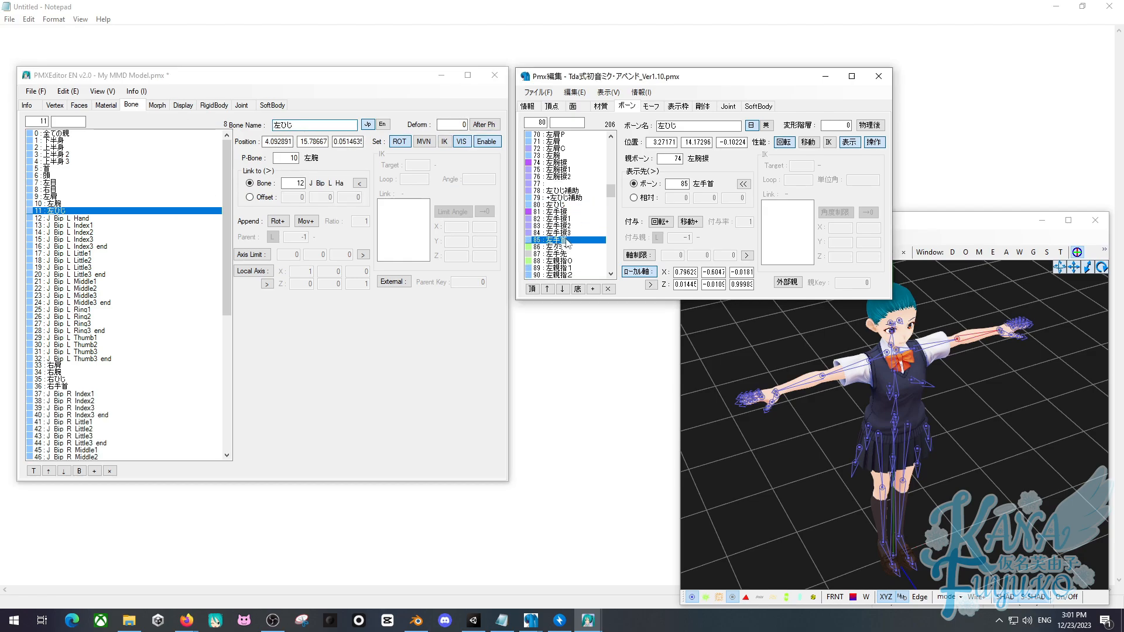
{"action": "left_click", "coordinate": [585, 240]}
{"action": "double_click", "coordinate": [699, 126]}
{"action": "key", "text": "ctrl+c"}
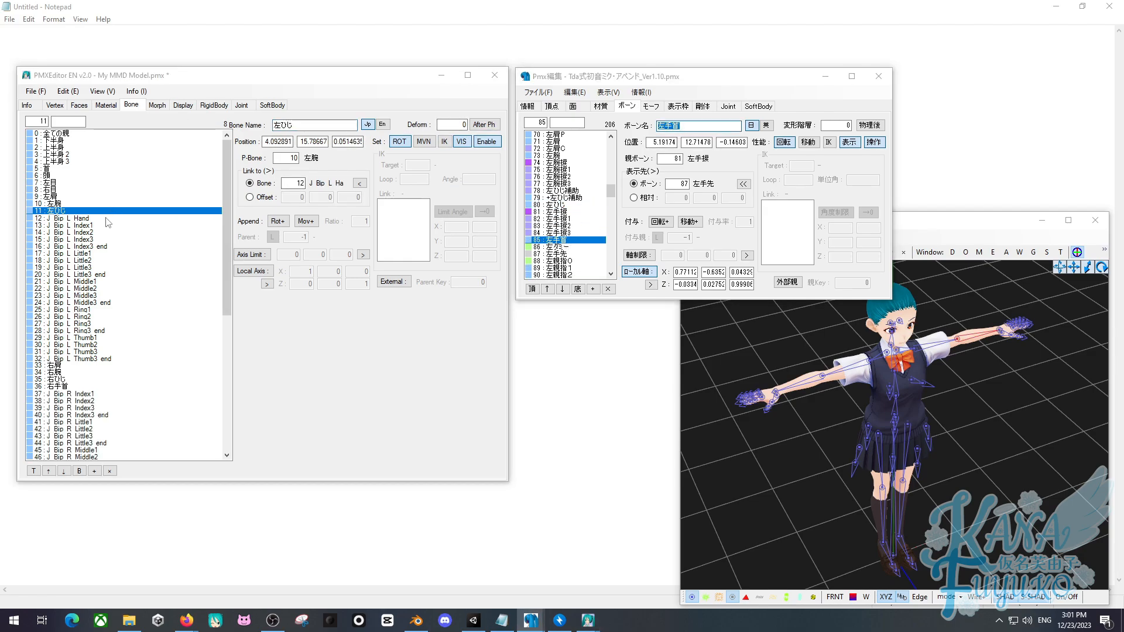
{"action": "left_click", "coordinate": [146, 218]}
{"action": "double_click", "coordinate": [314, 126]}
{"action": "key", "text": "ctrl+v"}
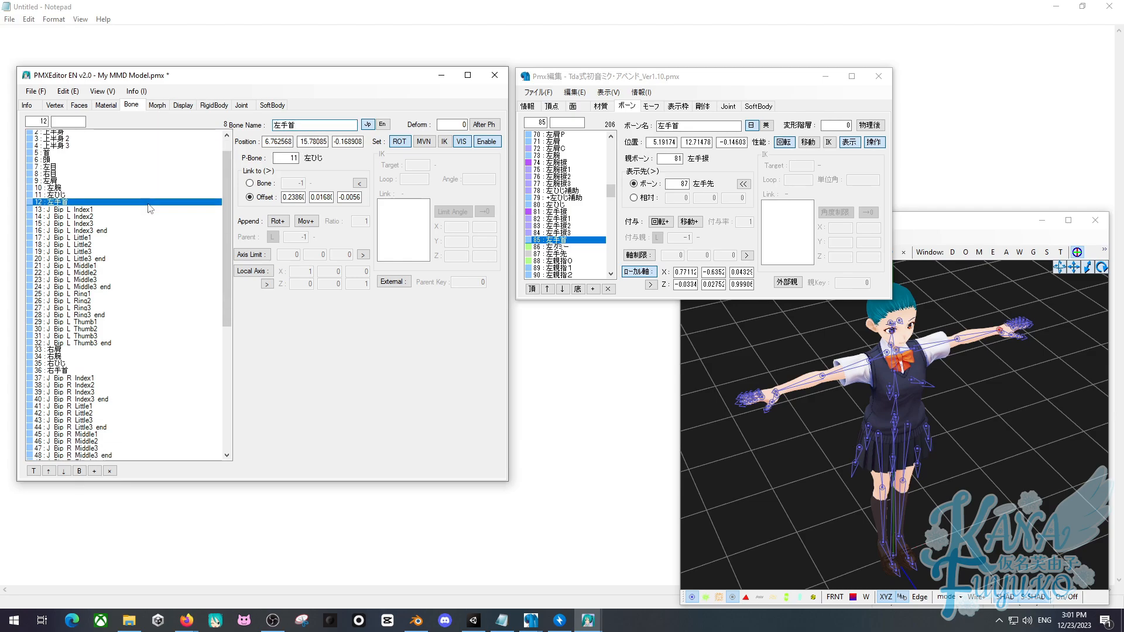
Rename the J_Bip_R_UpperLeg bone as 右足, copying the name of the reference model's right leg bone.
{"action": "scroll", "coordinate": [147, 228], "scroll_direction": "down", "scroll_amount": 12}
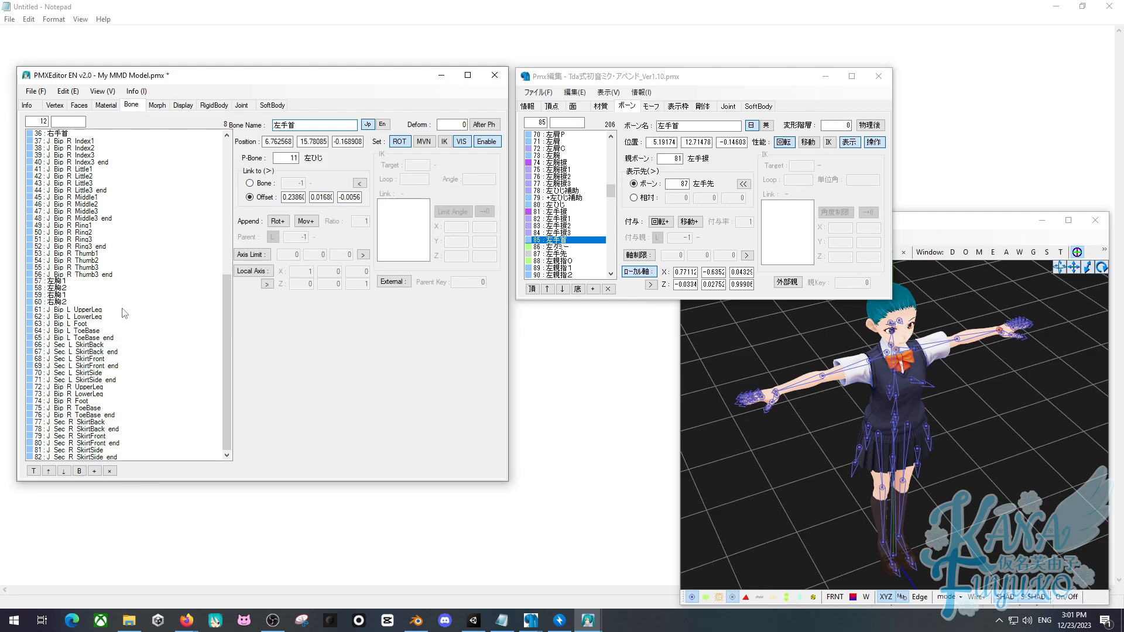
{"action": "scroll", "coordinate": [141, 306], "scroll_direction": "up", "scroll_amount": 5}
{"action": "scroll", "coordinate": [139, 310], "scroll_direction": "down", "scroll_amount": 5}
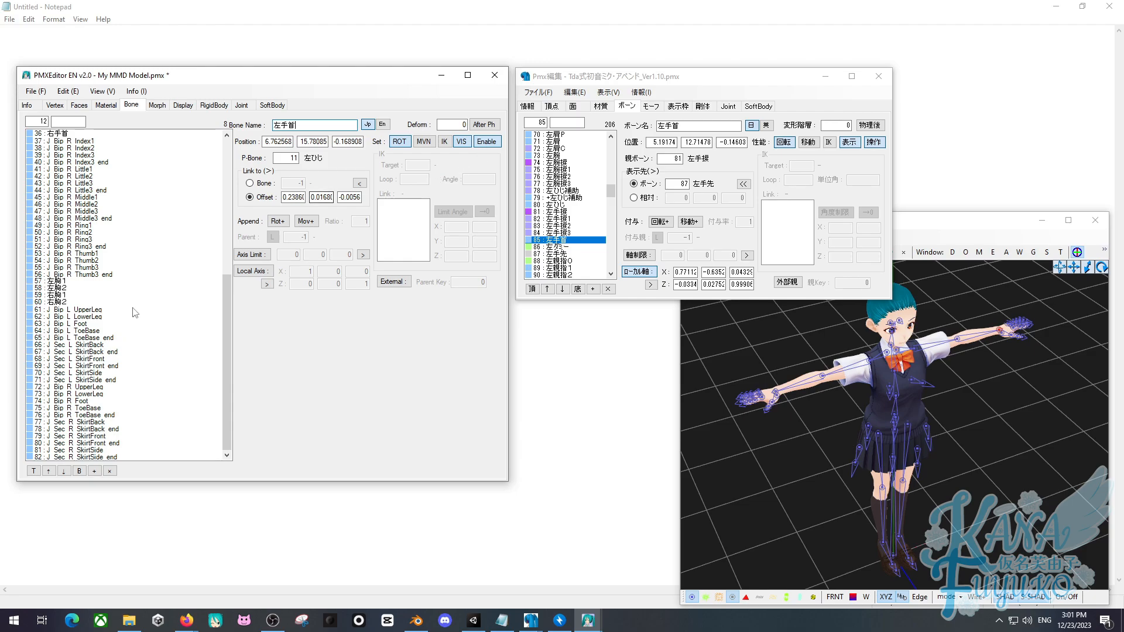
{"action": "mouse_move", "coordinate": [609, 186]}
{"action": "left_mouse_down"}
{"action": "mouse_move", "coordinate": [605, 271]}
{"action": "mouse_move", "coordinate": [613, 186]}
{"action": "left_mouse_up"}
{"action": "left_click_drag", "start_coordinate": [613, 183], "coordinate": [606, 225]}
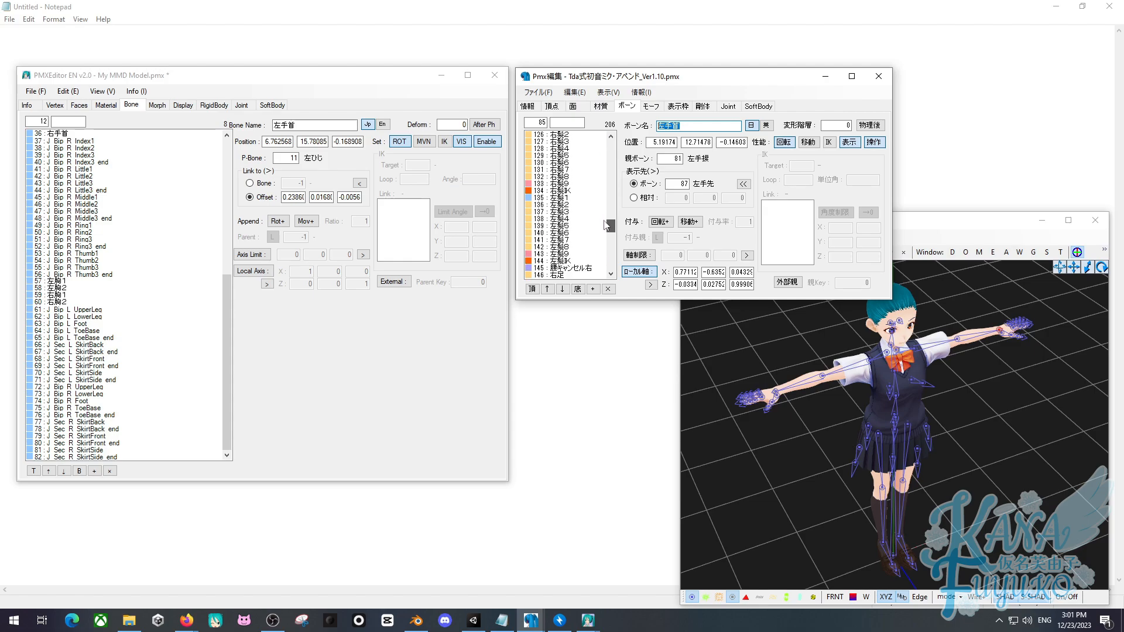
{"action": "scroll", "coordinate": [561, 189], "scroll_direction": "down", "scroll_amount": 4}
{"action": "left_click", "coordinate": [561, 190]}
{"action": "scroll", "coordinate": [568, 176], "scroll_direction": "down", "scroll_amount": 2}
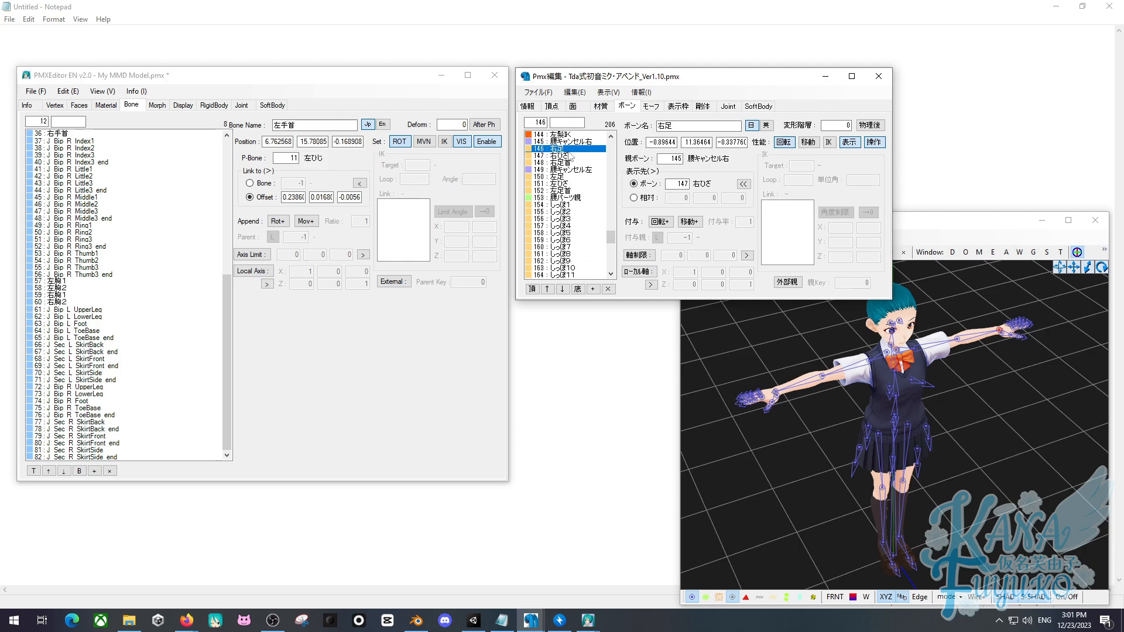
{"action": "scroll", "coordinate": [568, 170], "scroll_direction": "up", "scroll_amount": 3}
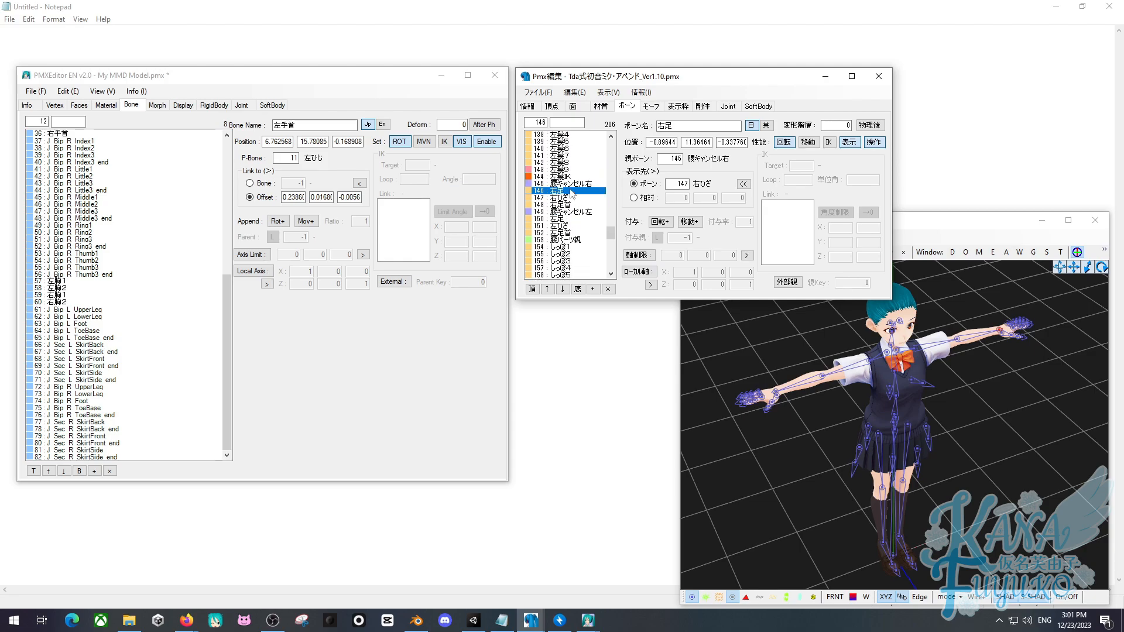
{"action": "double_click", "coordinate": [652, 126]}
{"action": "key", "text": "ctrl+c"}
{"action": "left_click", "coordinate": [95, 387]}
{"action": "double_click", "coordinate": [343, 125]}
{"action": "key", "text": "ctrl+v"}
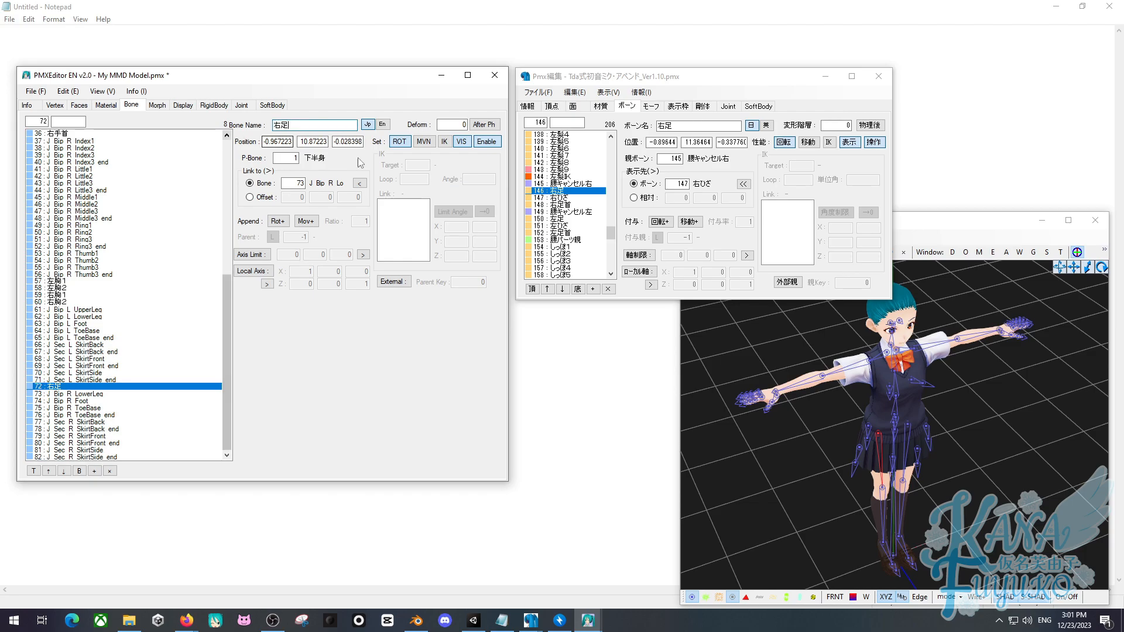
Rename the J_Bip_R_LowerLeg bone as 右ひざ, using the name of the reference model's right knee bone.
{"action": "left_click", "coordinate": [581, 198]}
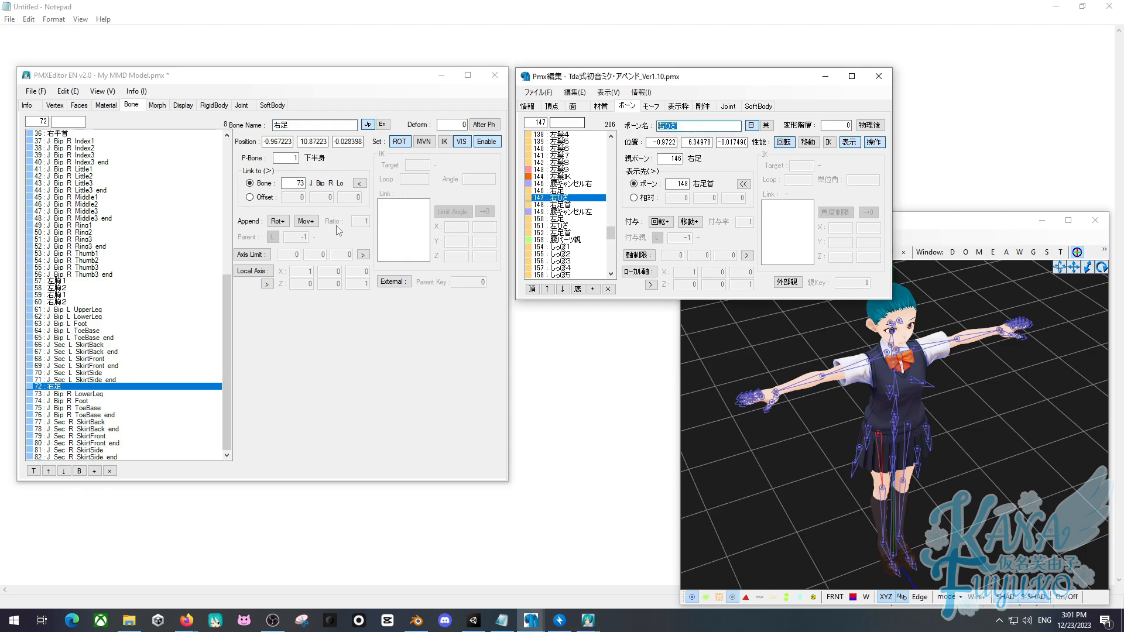
{"action": "left_click", "coordinate": [129, 394]}
{"action": "double_click", "coordinate": [316, 125]}
{"action": "type", "text": "右ひざ"}
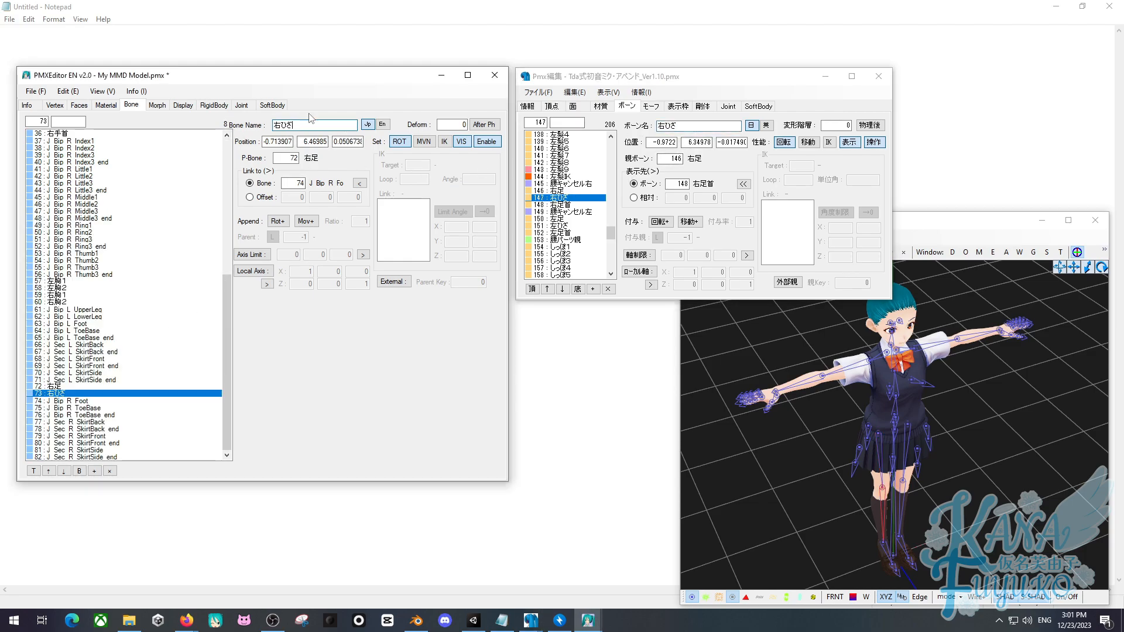
Rename the J_Bip_R_Foot bone as 右足首, copying the name of the reference model's right ankle bone.
{"action": "left_click", "coordinate": [562, 205]}
{"action": "key", "text": "ctrl+c"}
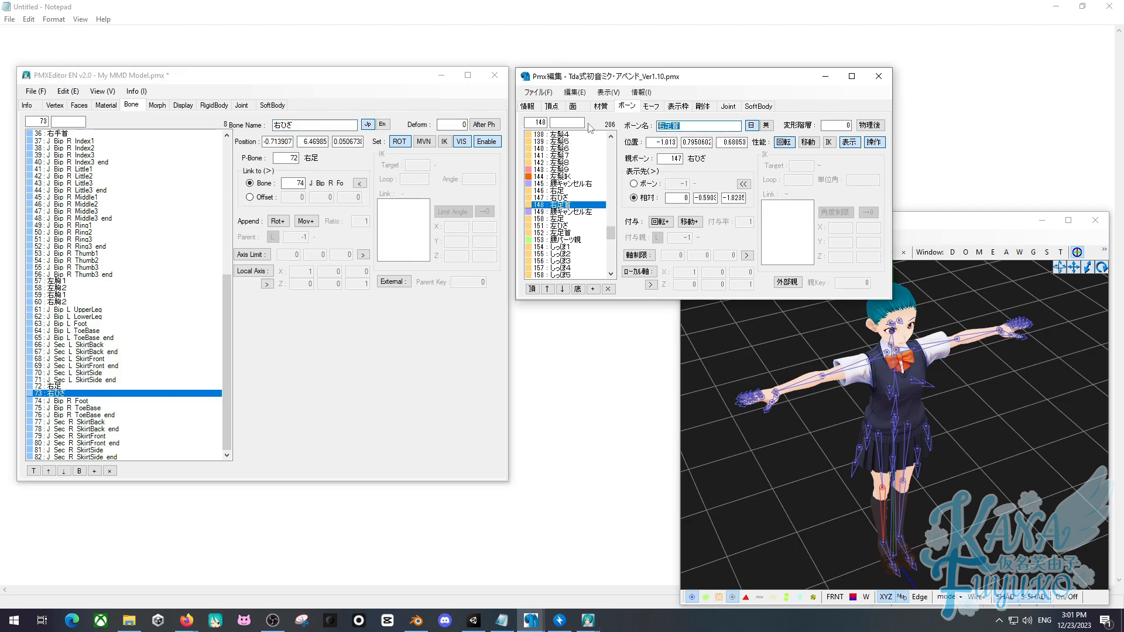
{"action": "left_click", "coordinate": [82, 401]}
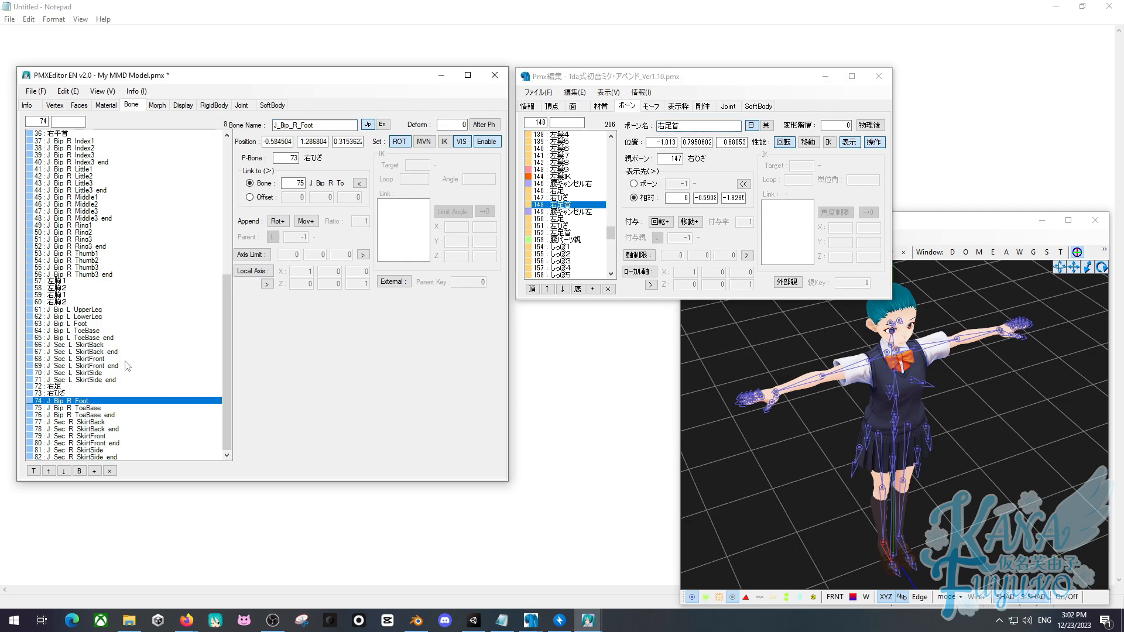
{"action": "double_click", "coordinate": [316, 125]}
{"action": "key", "text": "ctrl+v"}
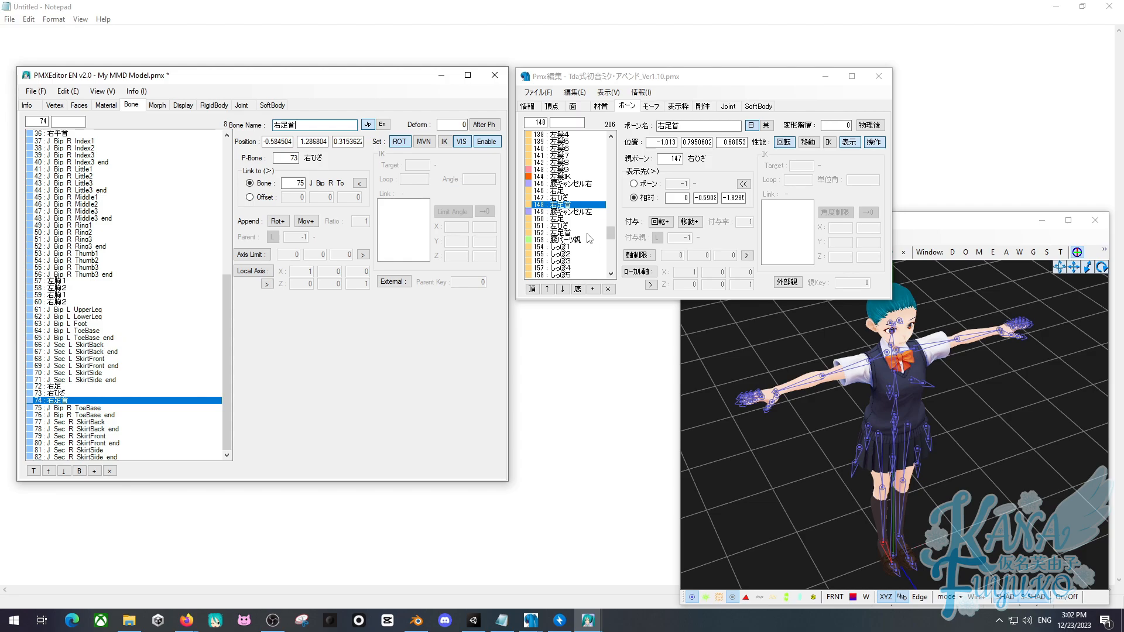
Locate the 右つま先 bone in the reference model's bone list and examine the feet in its 3D view.
{"action": "scroll", "coordinate": [596, 220], "scroll_direction": "down", "scroll_amount": 6}
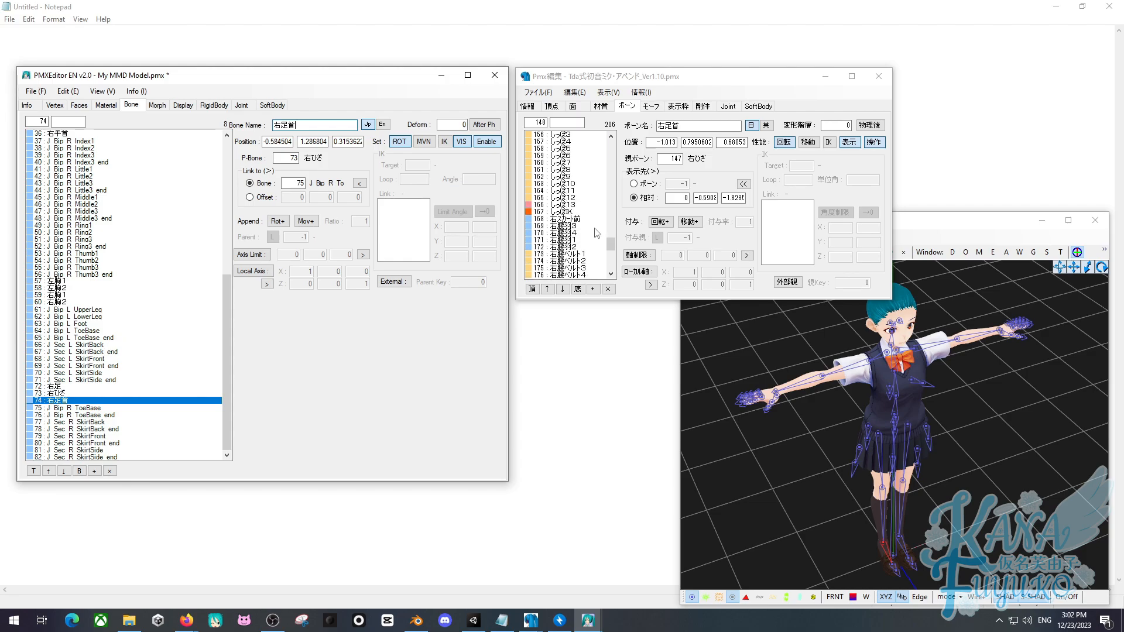
{"action": "scroll", "coordinate": [596, 232], "scroll_direction": "down", "scroll_amount": 7}
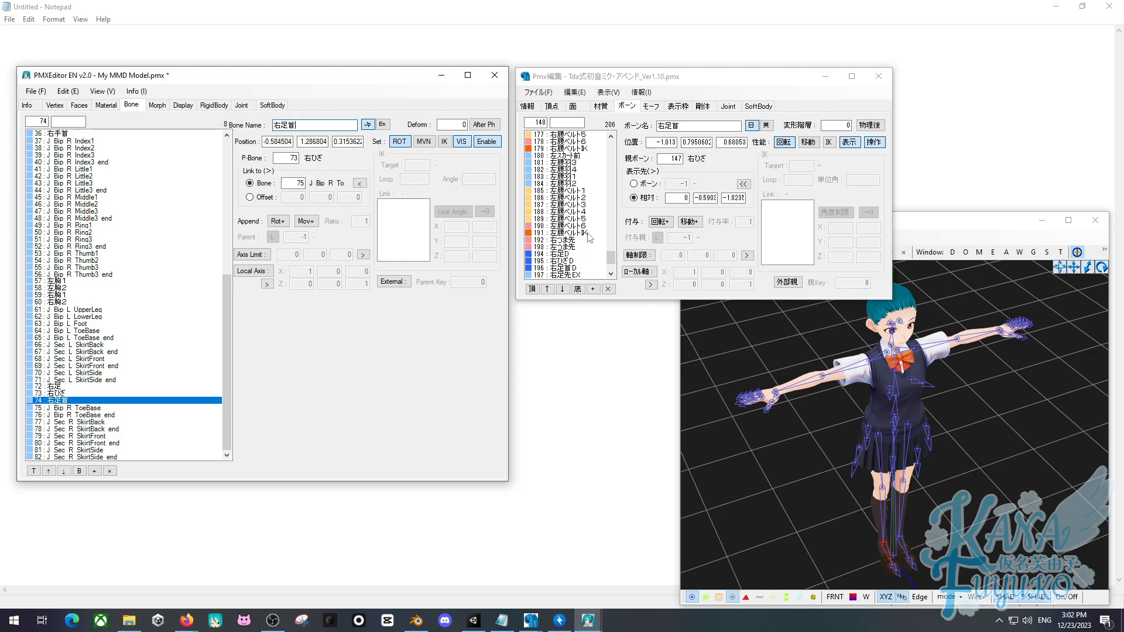
{"action": "left_click", "coordinate": [565, 240]}
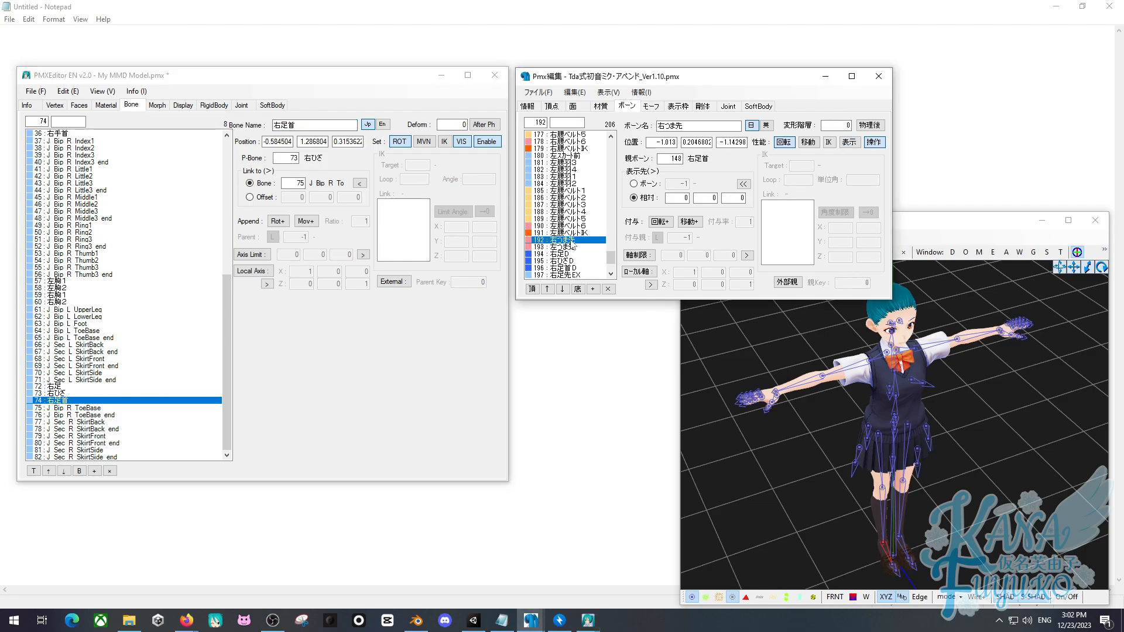
{"action": "double_click", "coordinate": [696, 127]}
{"action": "key", "text": "ctrl+c"}
{"action": "mouse_move", "coordinate": [530, 621]}
{"action": "left_click", "coordinate": [585, 561]}
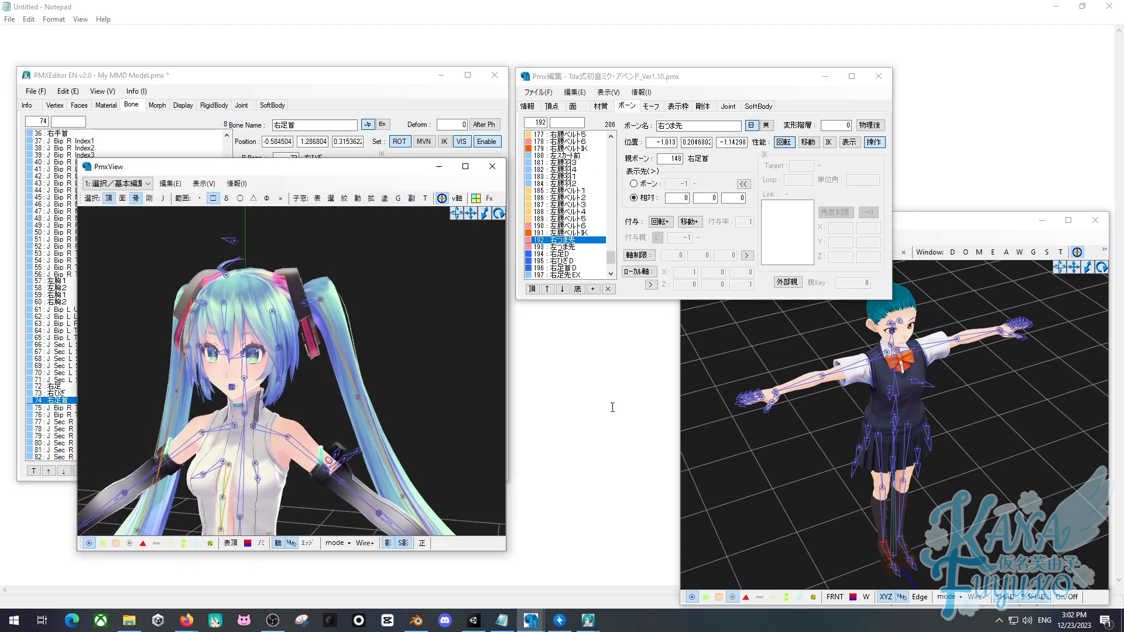
{"action": "middle_click_drag", "start_coordinate": [337, 413], "coordinate": [340, 252]}
{"action": "right_click_drag", "start_coordinate": [341, 252], "coordinate": [366, 326]}
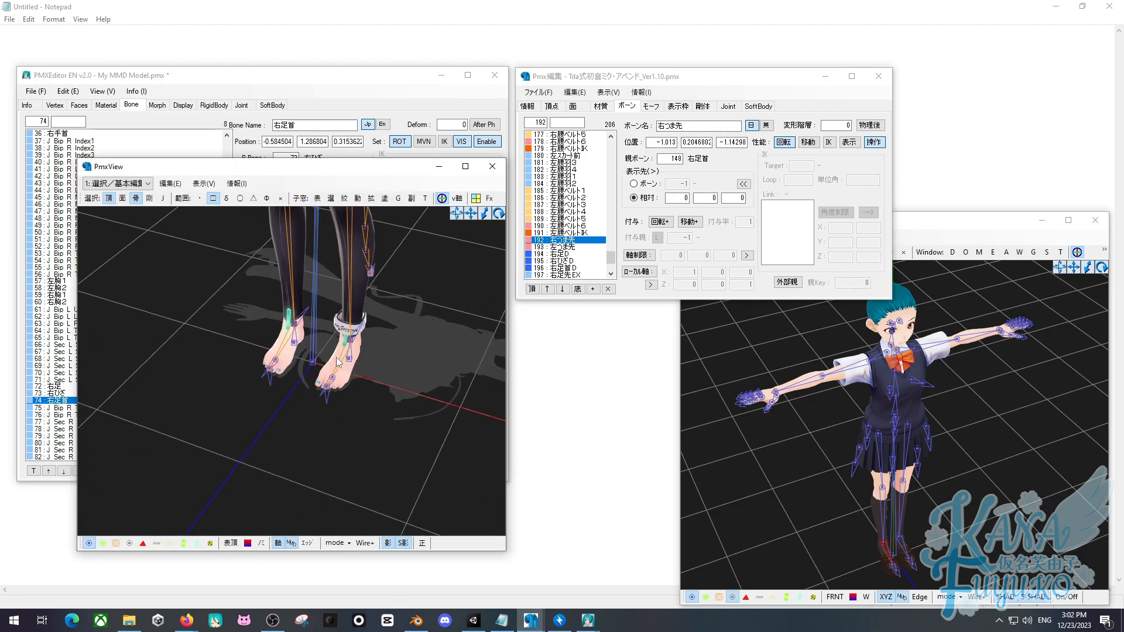
{"action": "scroll", "coordinate": [366, 326], "scroll_direction": "up", "scroll_amount": 6}
Try moving the reference model's 右つま先 and 左つま先 bones forward in the 3D view and undo the move.
{"action": "left_click", "coordinate": [573, 247], "text": "ctrl"}
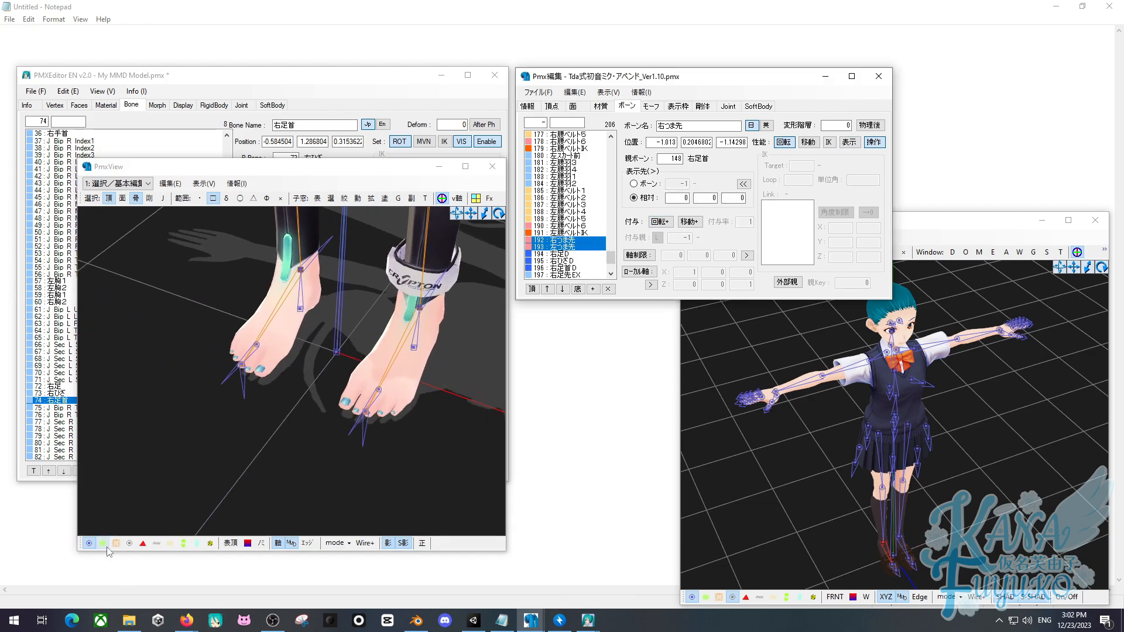
{"action": "left_click", "coordinate": [439, 198]}
{"action": "scroll", "coordinate": [284, 318], "scroll_direction": "down", "scroll_amount": 2}
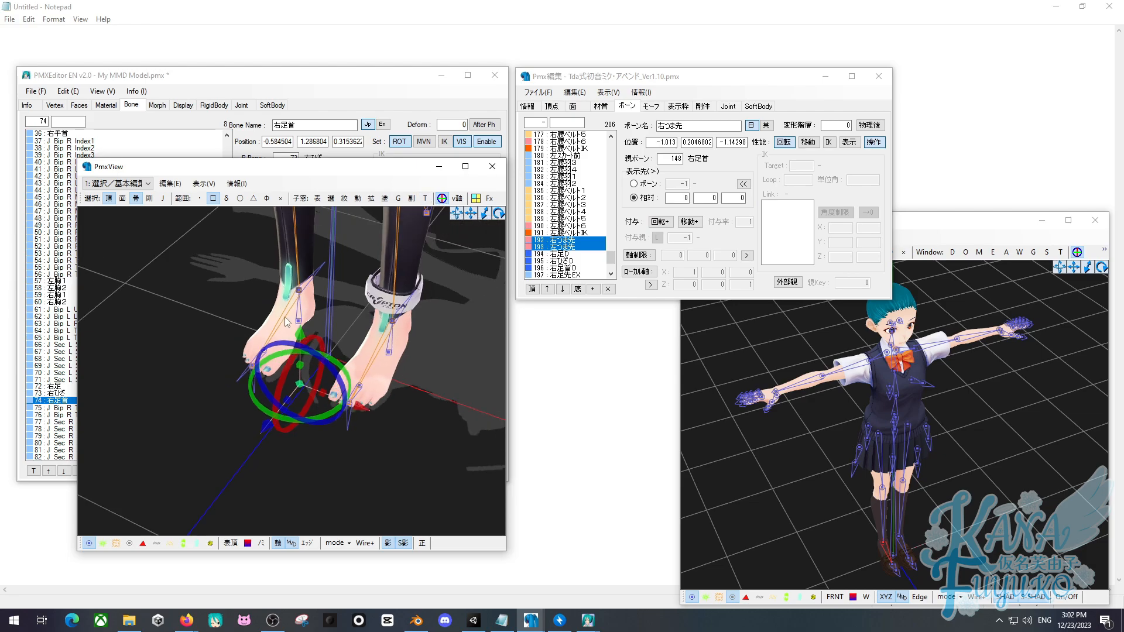
{"action": "left_click_drag", "start_coordinate": [264, 433], "coordinate": [247, 474]}
{"action": "right_click_drag", "start_coordinate": [156, 454], "coordinate": [123, 458]}
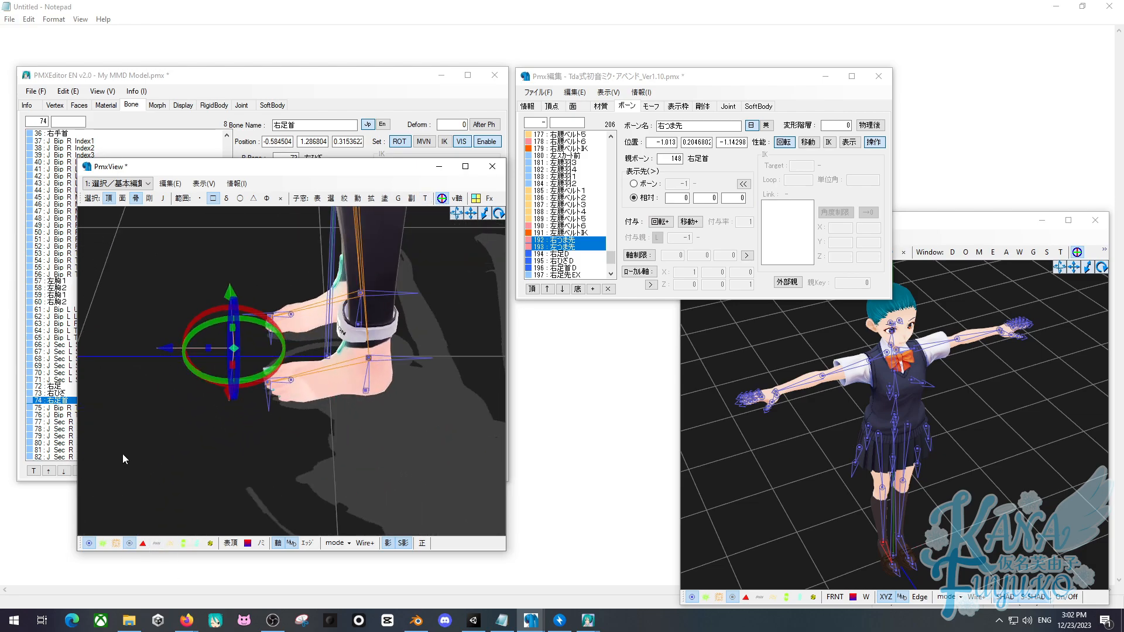
{"action": "key", "text": "ctrl+z"}
Compare the reference model's toe bones with the listed 右足首D and 右足先EX bones, and put away its 3D view.
{"action": "scroll", "coordinate": [323, 269], "scroll_direction": "down", "scroll_amount": 1}
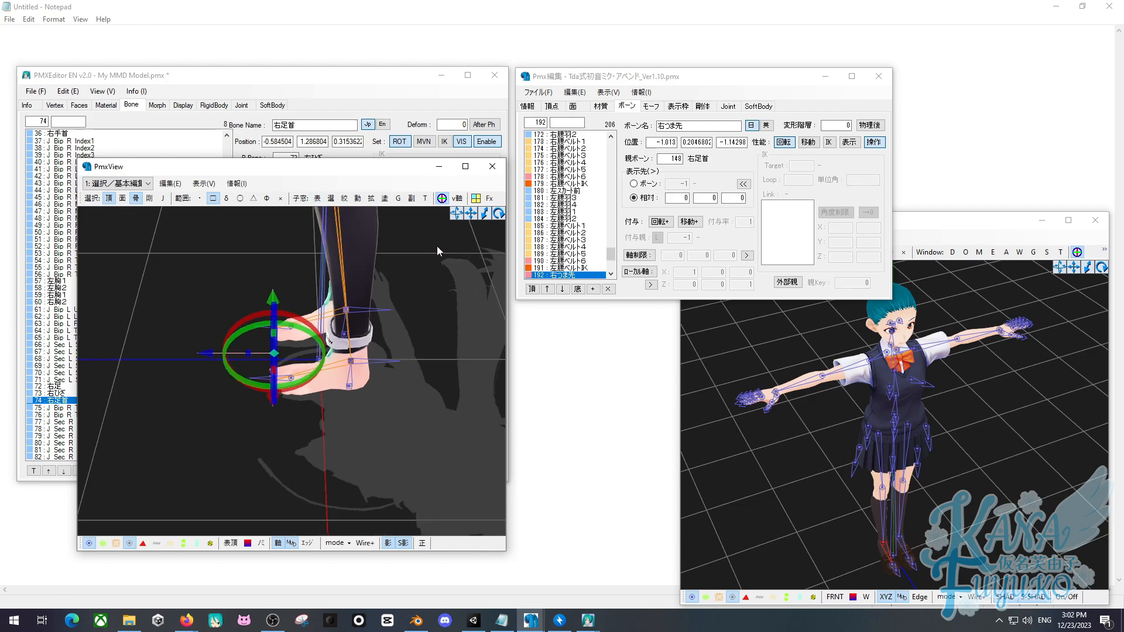
{"action": "key", "text": "F1"}
{"action": "left_click", "coordinate": [366, 256]}
{"action": "scroll", "coordinate": [543, 245], "scroll_direction": "down", "scroll_amount": 4}
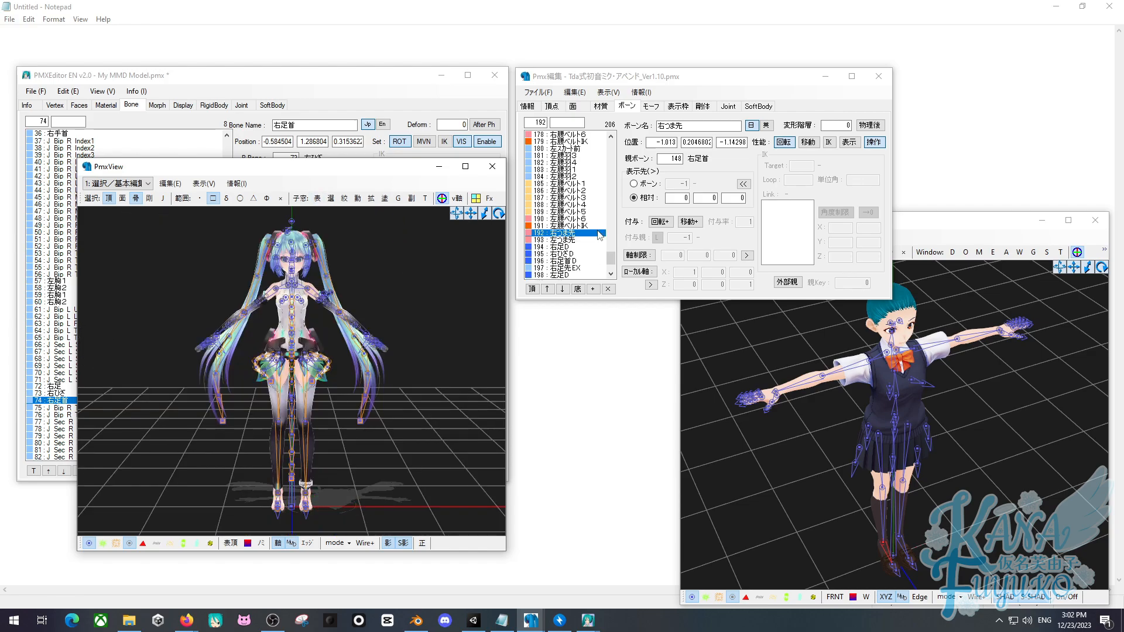
{"action": "left_click_drag", "start_coordinate": [581, 225], "coordinate": [590, 219]}
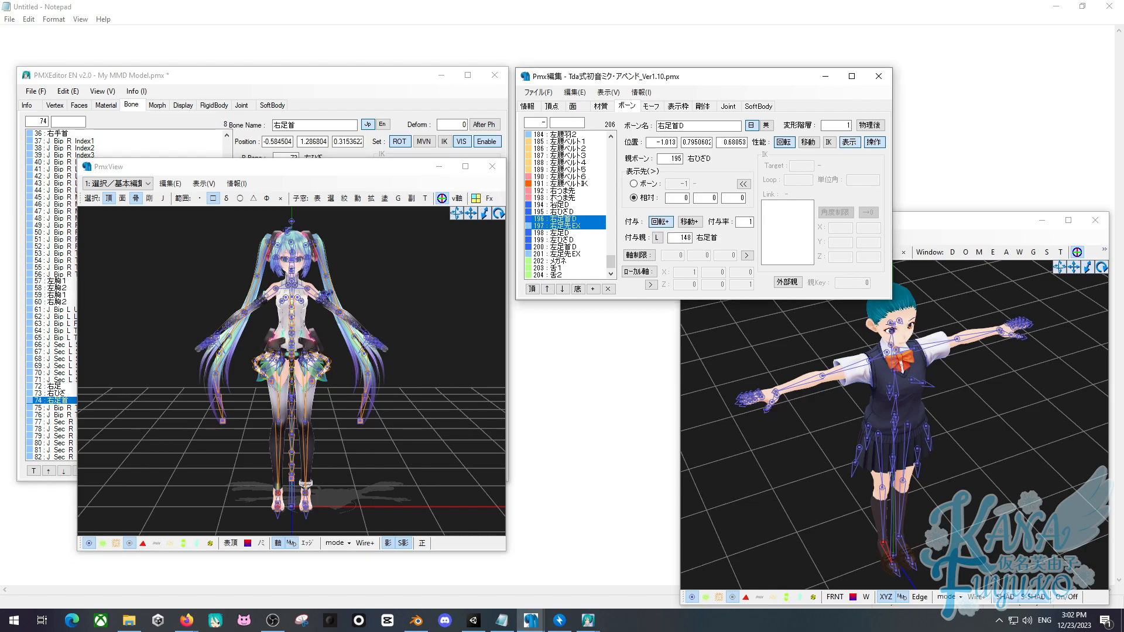
{"action": "left_click_drag", "start_coordinate": [555, 191], "coordinate": [560, 198]}
{"action": "left_click", "coordinate": [443, 168]}
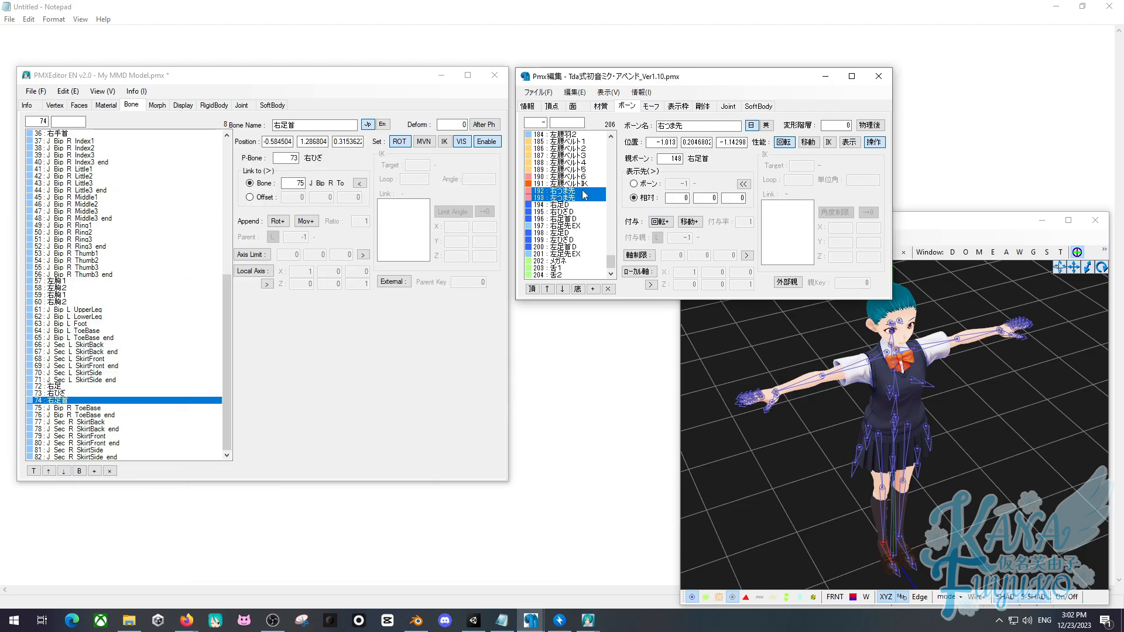
Rename the J_Bip_R_ToeBase bone as 右つま先, copying the name of the reference model's right toe bone.
{"action": "left_click", "coordinate": [584, 193]}
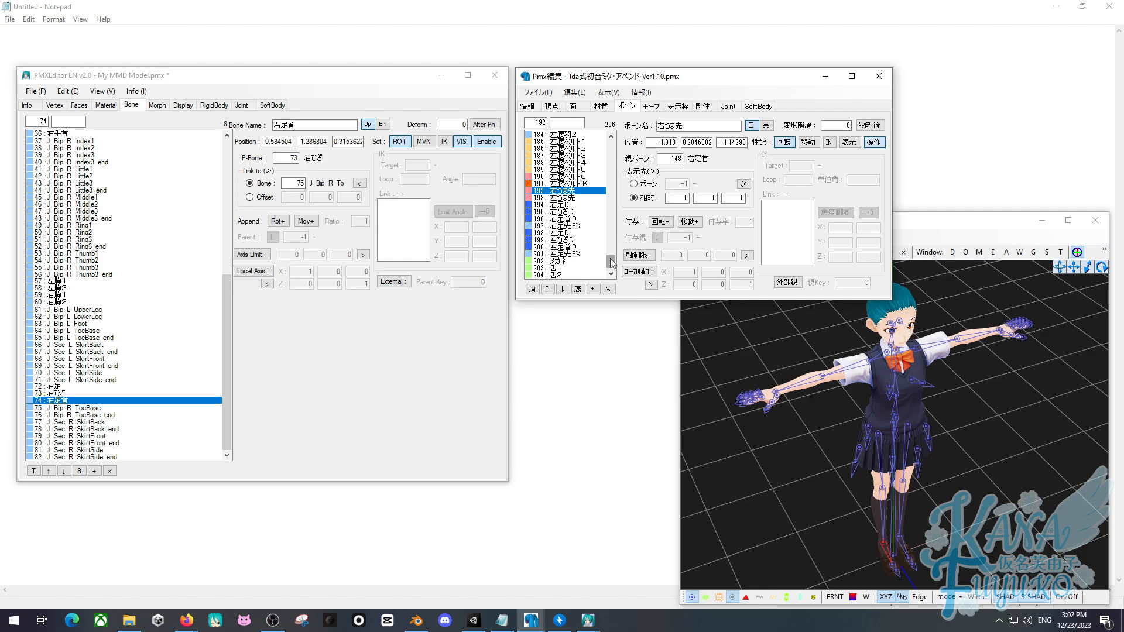
{"action": "scroll", "coordinate": [584, 189], "scroll_direction": "up", "scroll_amount": 8}
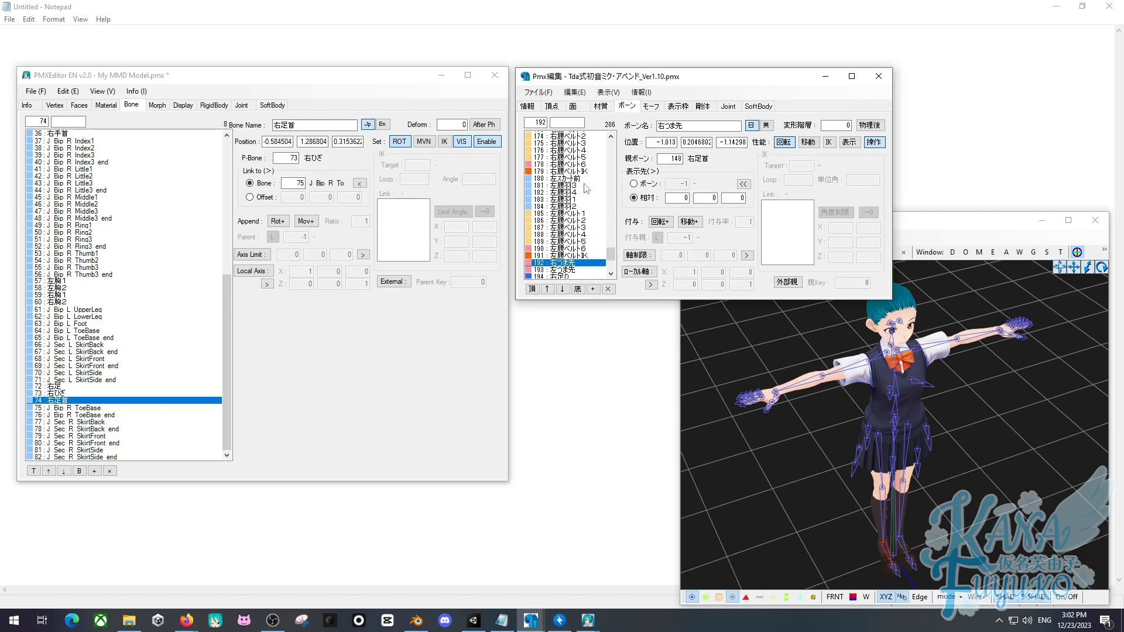
{"action": "scroll", "coordinate": [566, 205], "scroll_direction": "down", "scroll_amount": 8}
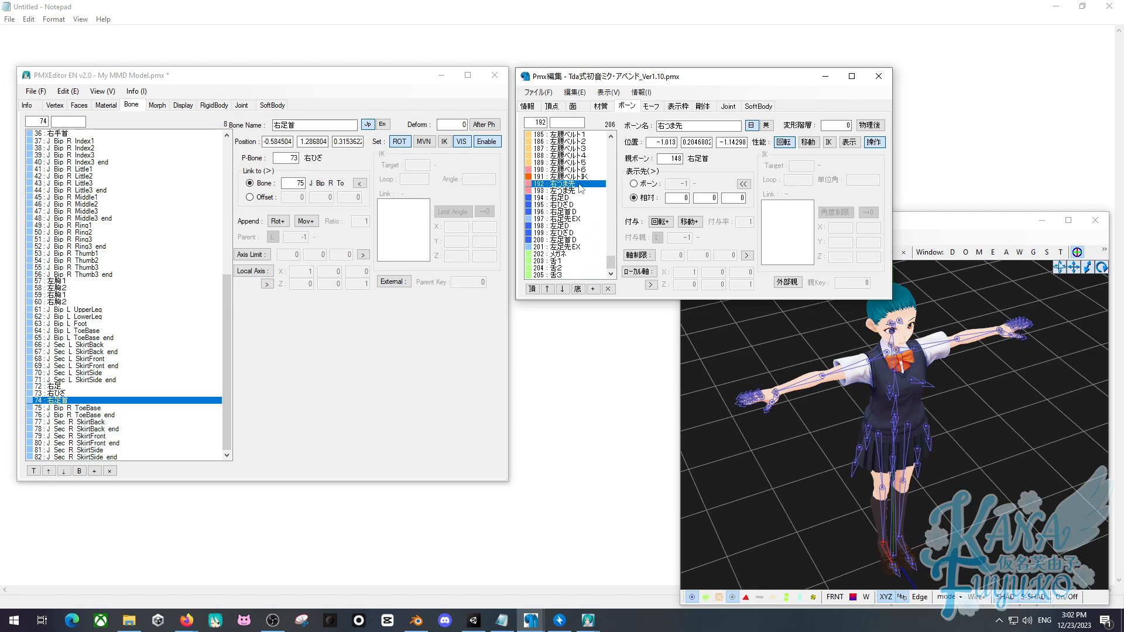
{"action": "left_click_drag", "start_coordinate": [677, 129], "coordinate": [624, 127]}
{"action": "left_click", "coordinate": [130, 405]}
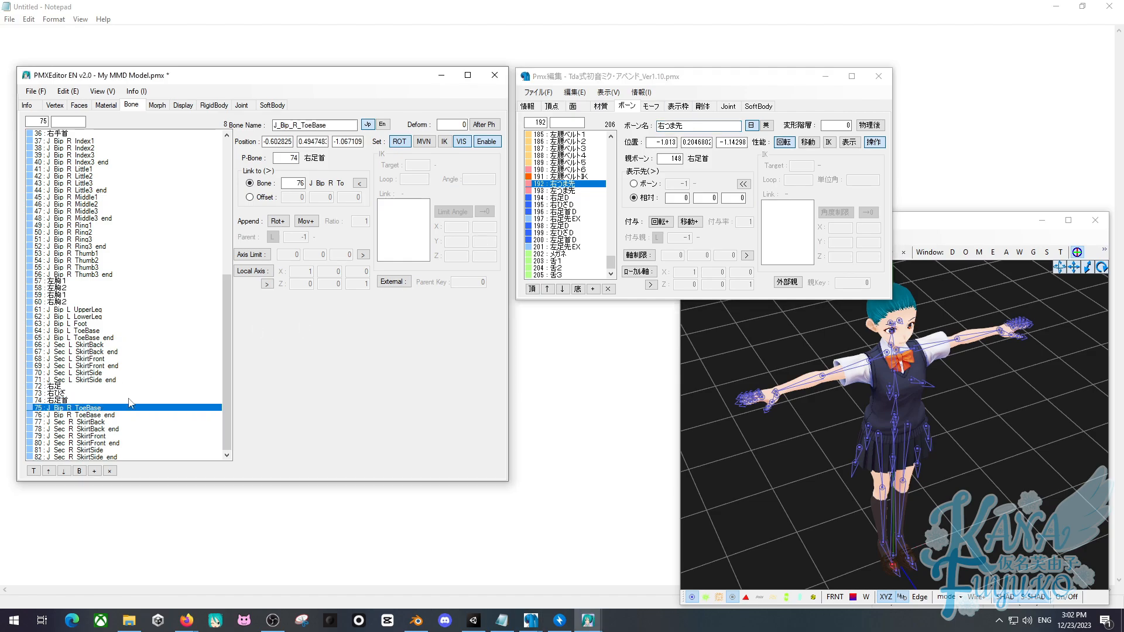
{"action": "left_click_drag", "start_coordinate": [345, 125], "coordinate": [252, 131]}
{"action": "key", "text": "ctrl+v"}
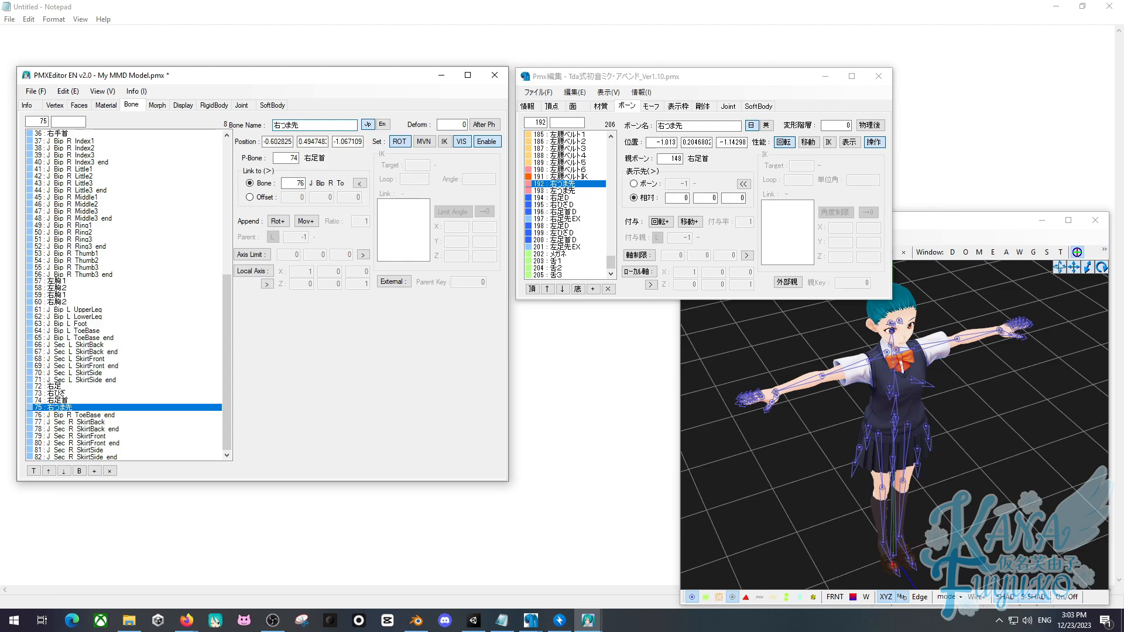
Rename the J_Bip_L_ToeBase bone as 左つま先, copying the name of the reference model's left toe bone.
{"action": "left_click", "coordinate": [536, 192]}
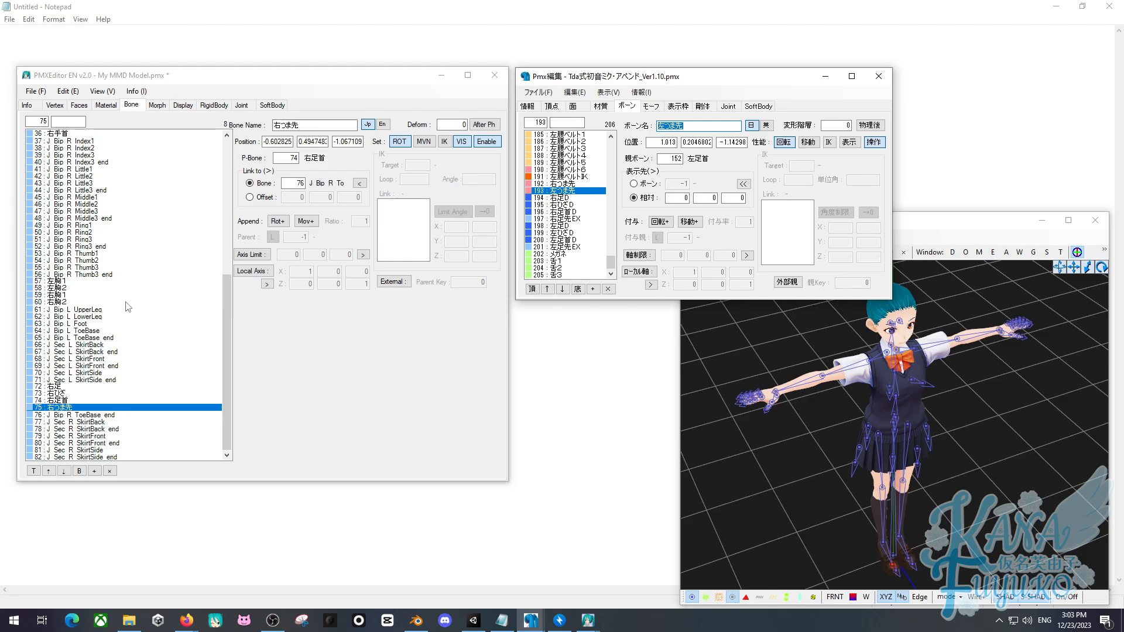
{"action": "left_click", "coordinate": [99, 338]}
{"action": "left_click", "coordinate": [102, 331]}
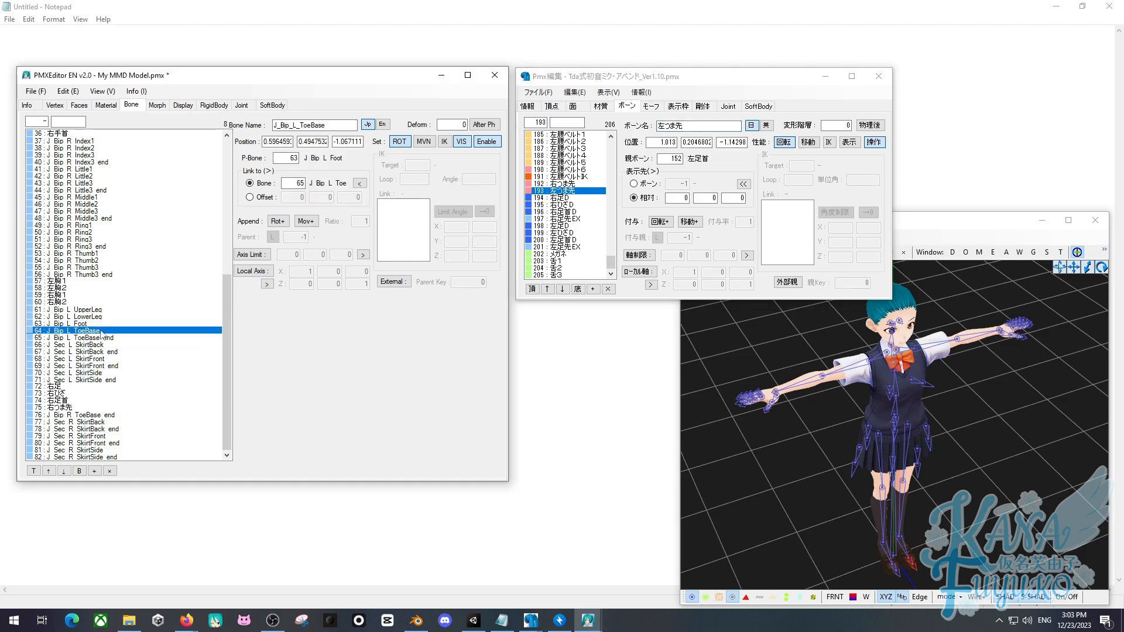
{"action": "left_click_drag", "start_coordinate": [330, 126], "coordinate": [250, 129]}
{"action": "type", "text": "左つま先"}
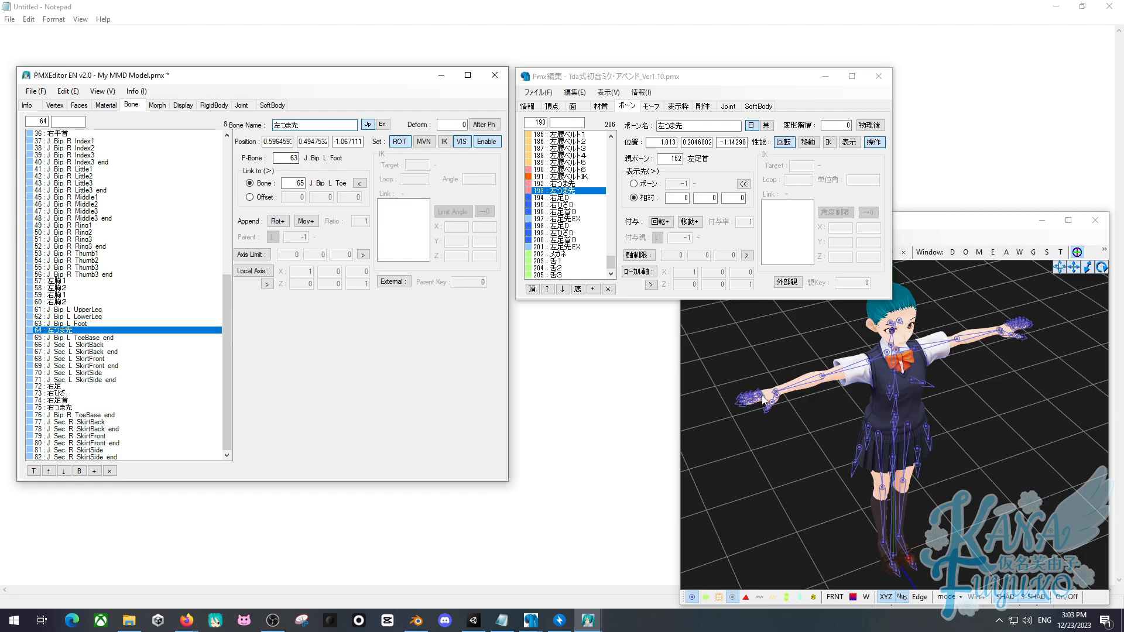
Select the five fingertip end bones of the model's right hand, from Index3_end to Thumb3_end, in the 3D view.
{"action": "right_click_drag", "start_coordinate": [762, 400], "coordinate": [780, 402]}
{"action": "scroll", "coordinate": [781, 402], "scroll_direction": "up", "scroll_amount": 3}
{"action": "middle_click_drag", "start_coordinate": [781, 403], "coordinate": [791, 370]}
{"action": "right_click_drag", "start_coordinate": [792, 370], "coordinate": [788, 414]}
{"action": "scroll", "coordinate": [789, 414], "scroll_direction": "up", "scroll_amount": 2}
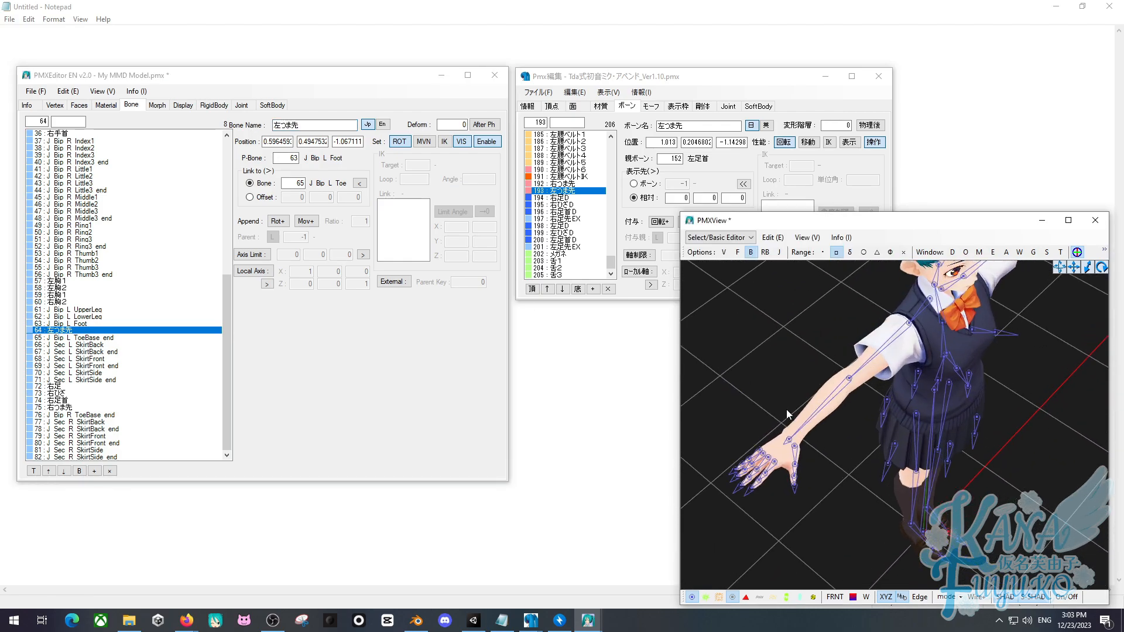
{"action": "middle_click_drag", "start_coordinate": [783, 445], "coordinate": [800, 432]}
{"action": "scroll", "coordinate": [801, 429], "scroll_direction": "up", "scroll_amount": 3}
{"action": "right_click_drag", "start_coordinate": [799, 428], "coordinate": [779, 434]}
{"action": "middle_click_drag", "start_coordinate": [779, 433], "coordinate": [805, 413]}
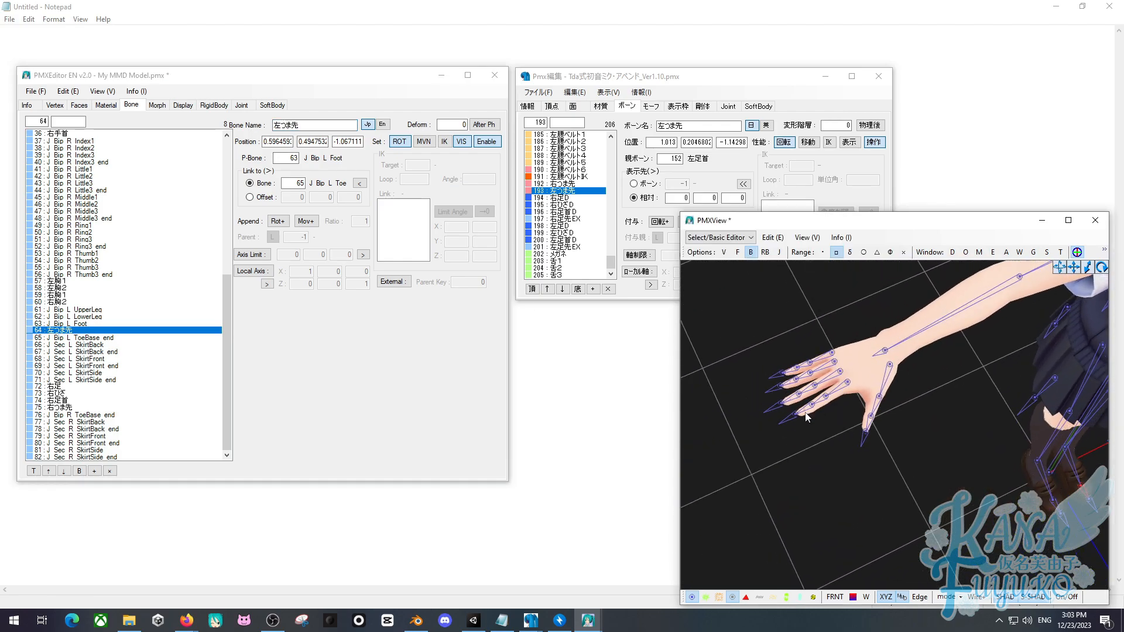
{"action": "right_click_drag", "start_coordinate": [805, 413], "coordinate": [795, 384]}
{"action": "scroll", "coordinate": [813, 389], "scroll_direction": "up", "scroll_amount": 3}
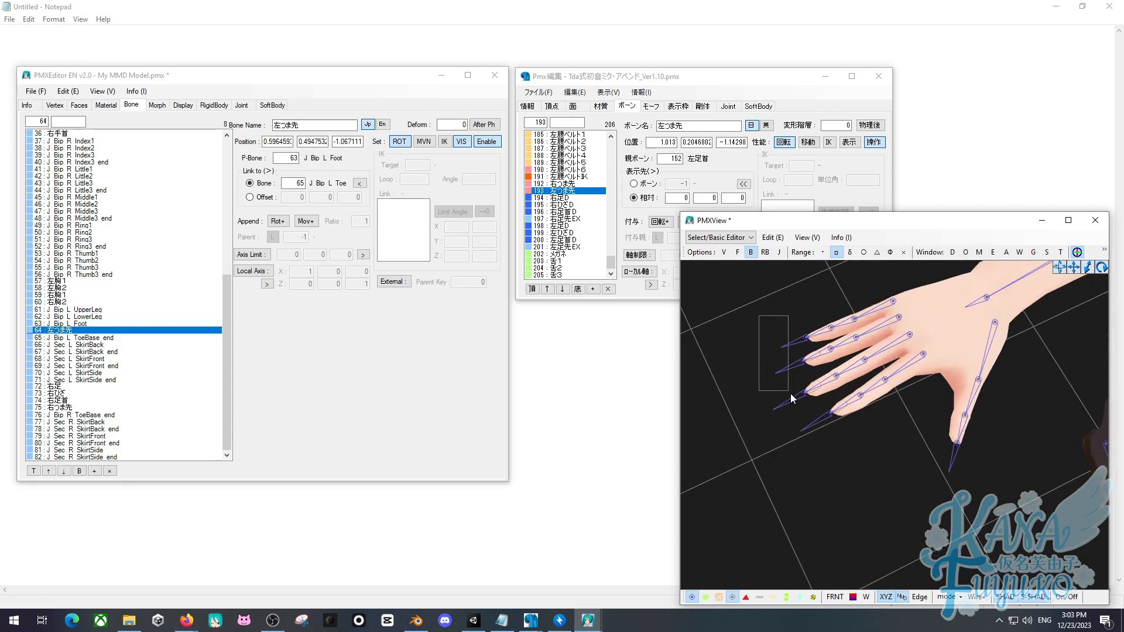
{"action": "left_click_drag", "start_coordinate": [792, 398], "coordinate": [812, 406]}
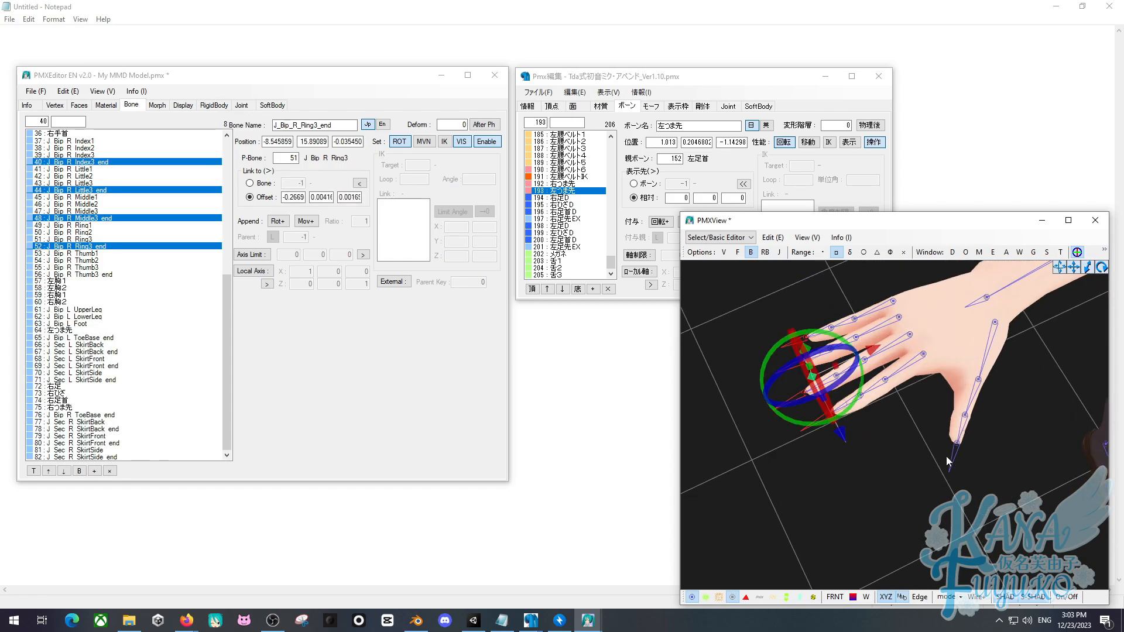
{"action": "left_click_drag", "start_coordinate": [986, 477], "coordinate": [940, 434], "text": "shift"}
Add the left hand's five fingertip end bones to the selection, leaving out the Little3 and Ring3 finger bones.
{"action": "right_click_drag", "start_coordinate": [940, 434], "coordinate": [941, 400]}
{"action": "scroll", "coordinate": [940, 400], "scroll_direction": "down", "scroll_amount": 3}
{"action": "middle_click_drag", "start_coordinate": [941, 400], "coordinate": [885, 423]}
{"action": "scroll", "coordinate": [885, 423], "scroll_direction": "up", "scroll_amount": 3}
{"action": "right_click_drag", "start_coordinate": [885, 424], "coordinate": [879, 462]}
{"action": "scroll", "coordinate": [877, 458], "scroll_direction": "down", "scroll_amount": 3}
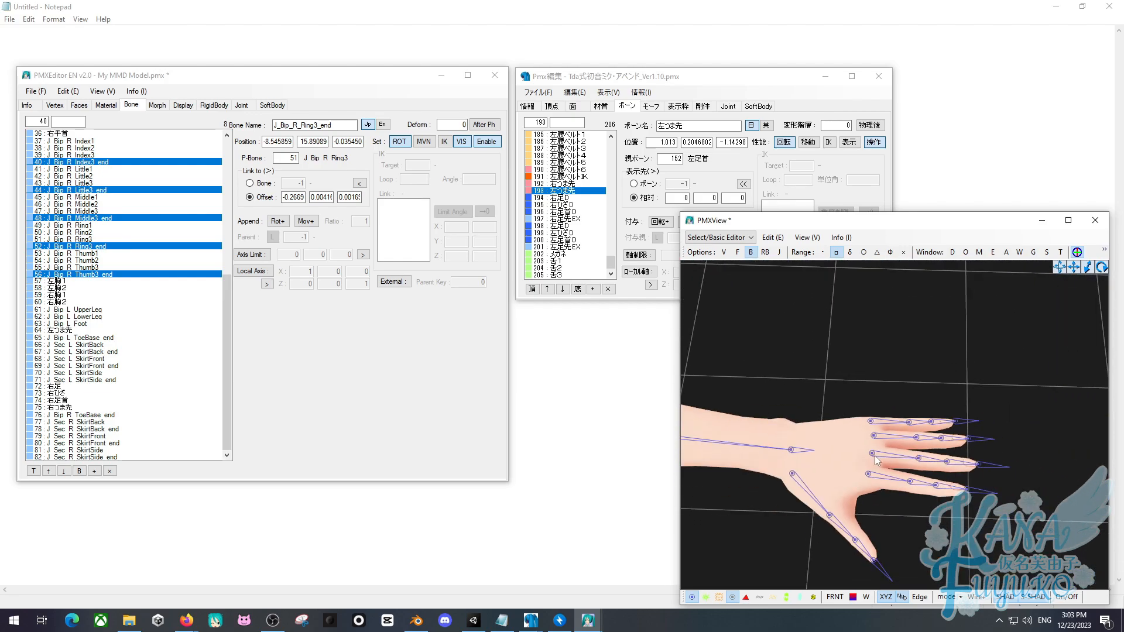
{"action": "left_click", "coordinate": [870, 560], "text": "shift"}
{"action": "left_click", "coordinate": [949, 439], "text": "shift"}
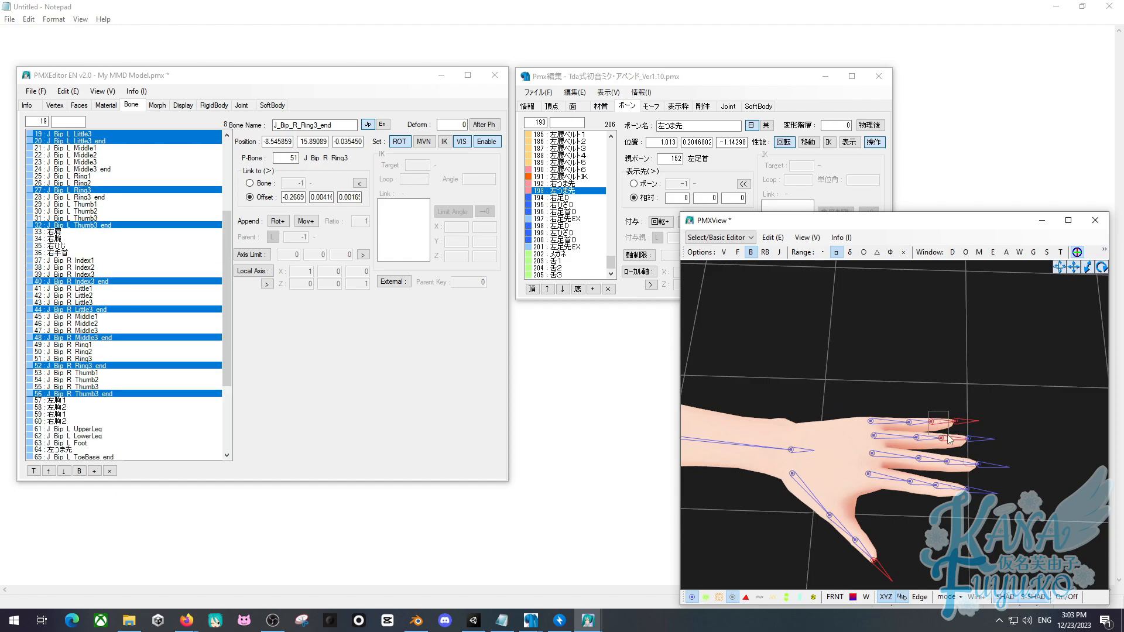
{"action": "left_click_drag", "start_coordinate": [937, 406], "coordinate": [942, 449], "text": "ctrl"}
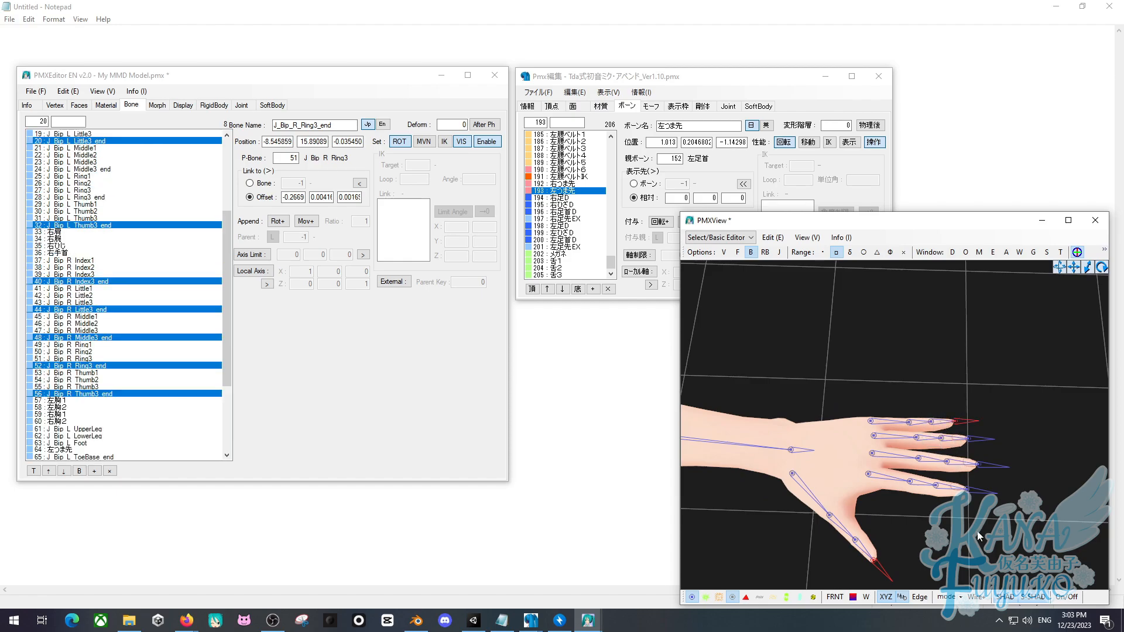
{"action": "left_click_drag", "start_coordinate": [977, 489], "coordinate": [963, 427], "text": "shift"}
{"action": "scroll", "coordinate": [902, 475], "scroll_direction": "down", "scroll_amount": 3}
{"action": "middle_click_drag", "start_coordinate": [902, 491], "coordinate": [846, 340]}
{"action": "left_click_drag", "start_coordinate": [819, 229], "coordinate": [673, 213]}
{"action": "mouse_move", "coordinate": [715, 407]}
{"action": "left_mouse_down", "text": "ctrl"}
{"action": "mouse_move", "coordinate": [753, 456]}
{"action": "mouse_move", "coordinate": [728, 419]}
{"action": "left_mouse_up", "text": "ctrl"}
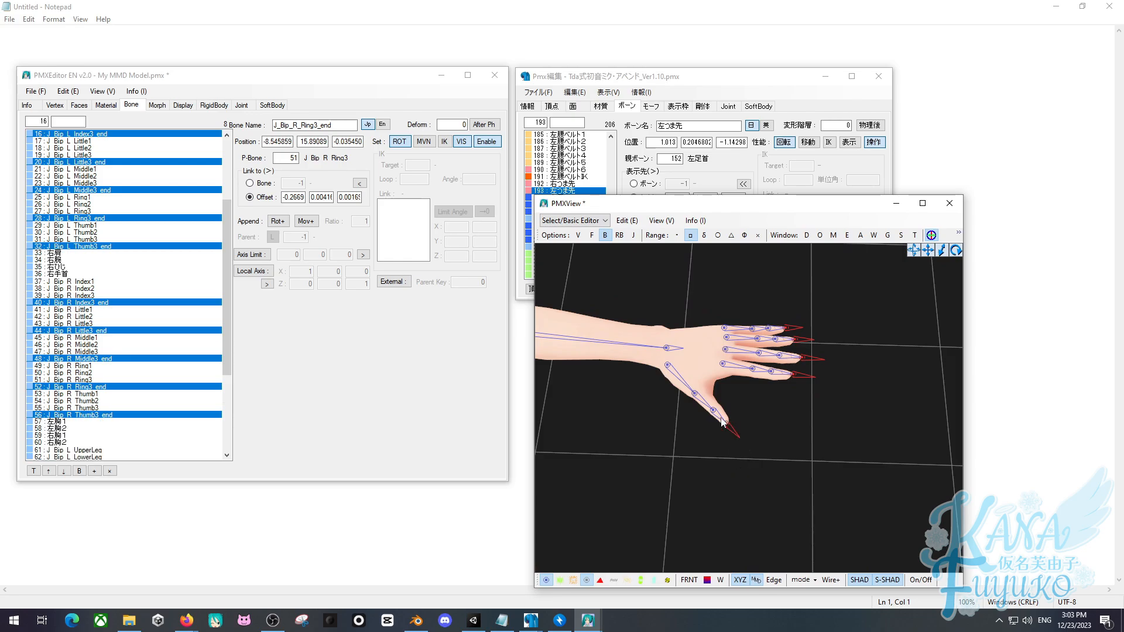
Add both feet's ToeBase_end bones to the selected fingertip end bones and turn off visibility for all of them.
{"action": "scroll", "coordinate": [703, 431], "scroll_direction": "down", "scroll_amount": 5}
{"action": "middle_click_drag", "start_coordinate": [672, 444], "coordinate": [760, 460]}
{"action": "scroll", "coordinate": [760, 459], "scroll_direction": "down", "scroll_amount": 2}
{"action": "right_click_drag", "start_coordinate": [756, 460], "coordinate": [651, 379]}
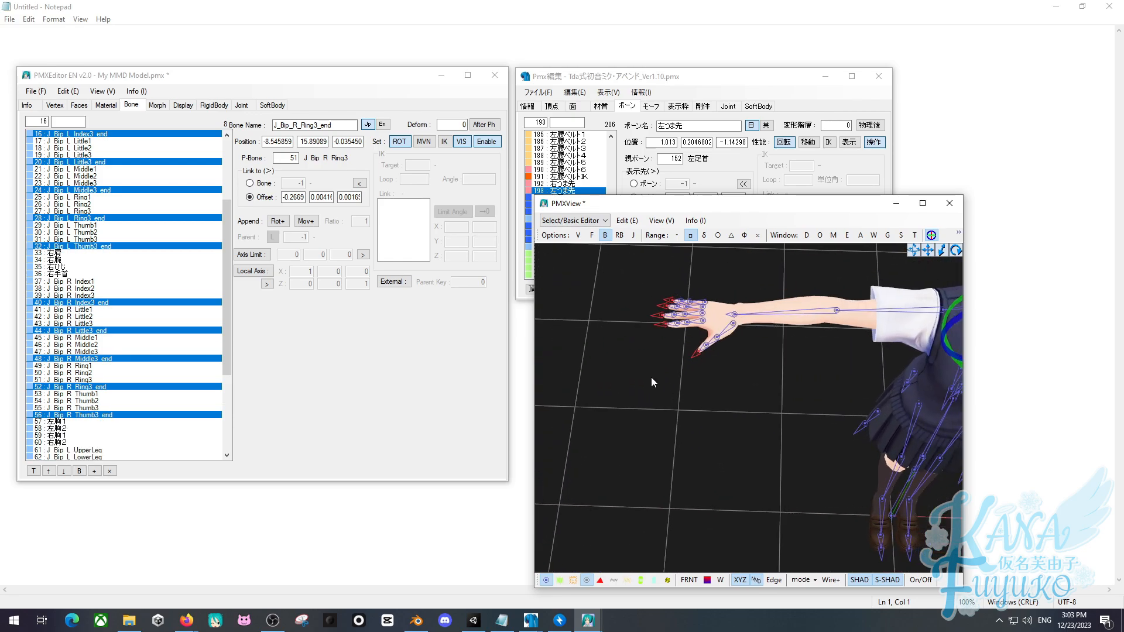
{"action": "middle_click_drag", "start_coordinate": [651, 379], "coordinate": [671, 413]}
{"action": "right_click_drag", "start_coordinate": [686, 419], "coordinate": [834, 381]}
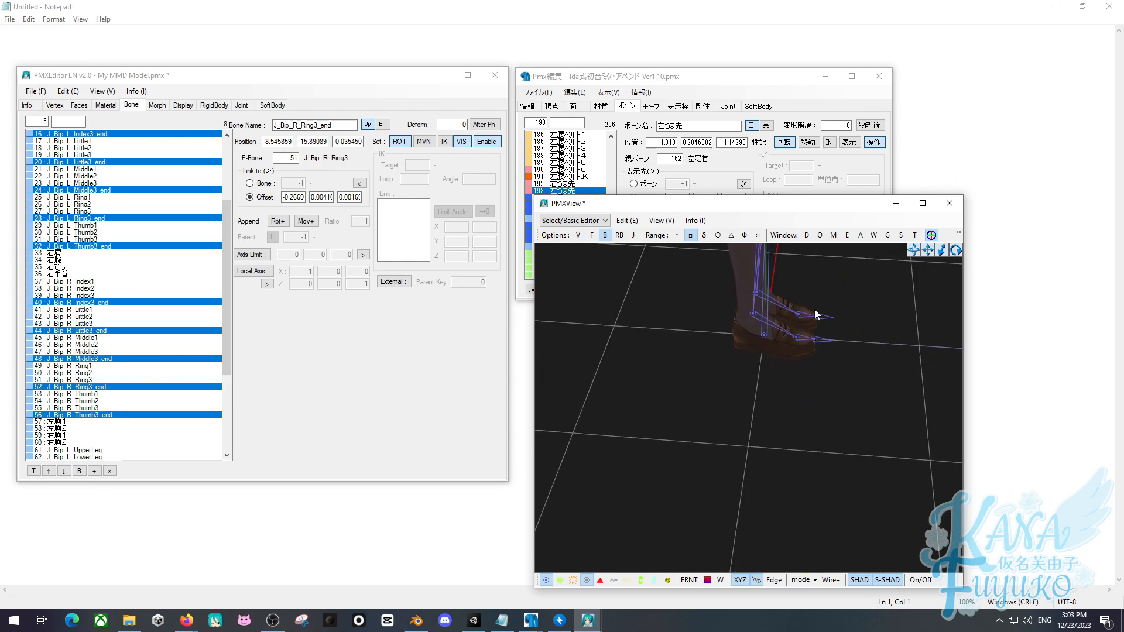
{"action": "left_click_drag", "start_coordinate": [817, 314], "coordinate": [862, 393], "text": "shift"}
{"action": "left_click", "coordinate": [460, 146]}
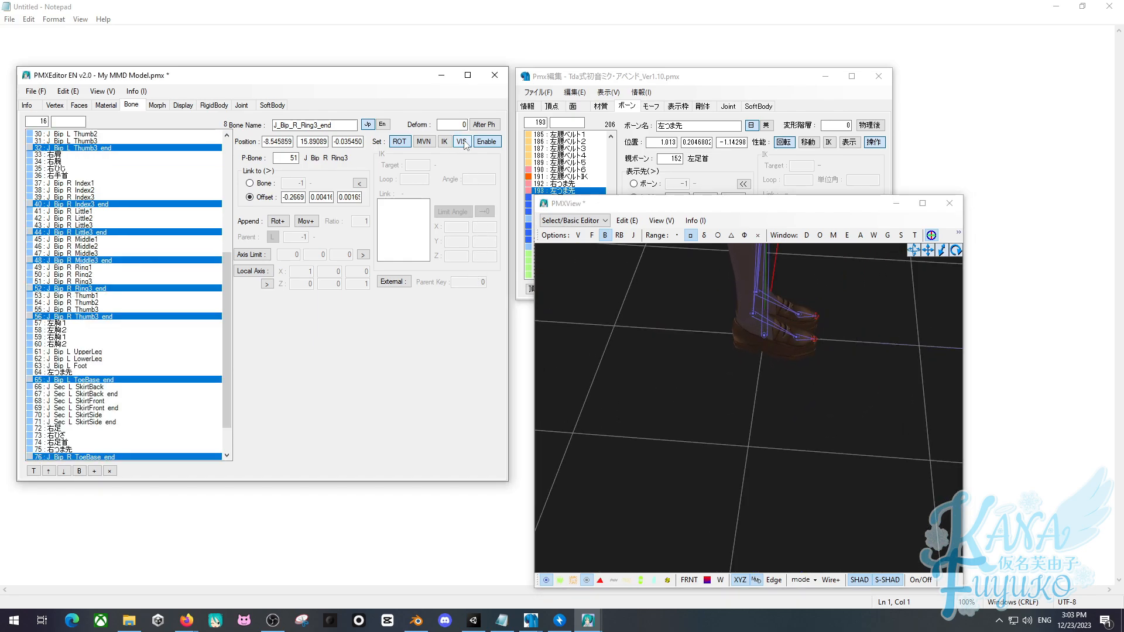
Examine the displayed bones along the model's legs and upper body in the 3D view.
{"action": "right_click_drag", "start_coordinate": [702, 346], "coordinate": [611, 350]}
{"action": "scroll", "coordinate": [611, 350], "scroll_direction": "down", "scroll_amount": 3}
{"action": "middle_click_drag", "start_coordinate": [614, 351], "coordinate": [650, 436]}
{"action": "right_click_drag", "start_coordinate": [648, 436], "coordinate": [675, 360]}
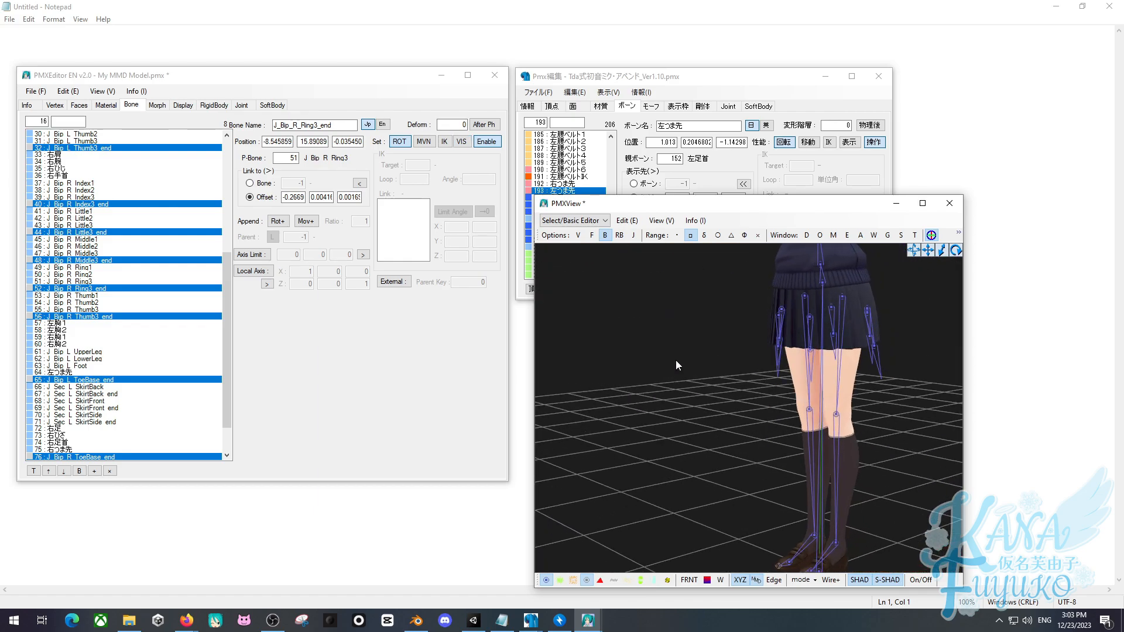
{"action": "middle_click_drag", "start_coordinate": [676, 360], "coordinate": [705, 385]}
{"action": "right_click_drag", "start_coordinate": [705, 384], "coordinate": [736, 420]}
{"action": "right_click_drag", "start_coordinate": [677, 381], "coordinate": [563, 380]}
{"action": "scroll", "coordinate": [147, 363], "scroll_direction": "down", "scroll_amount": 2}
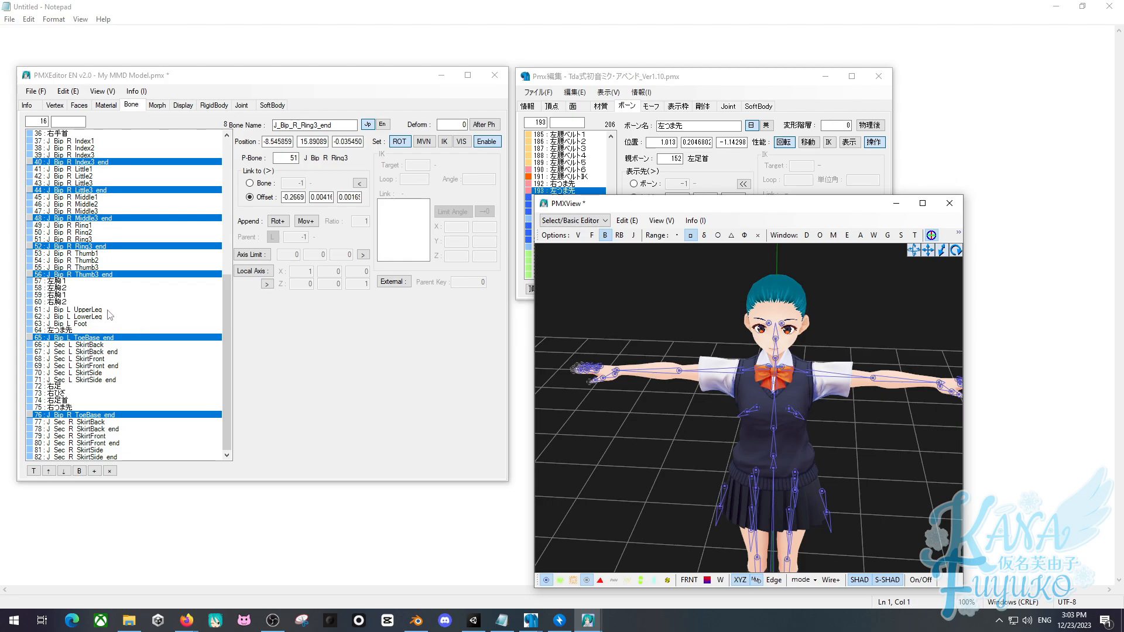
Rename the J_Bip_L_UpperLeg bone as 左足, copying the name of the reference model's left leg bone.
{"action": "left_click", "coordinate": [108, 310]}
{"action": "left_click_drag", "start_coordinate": [592, 211], "coordinate": [715, 241]}
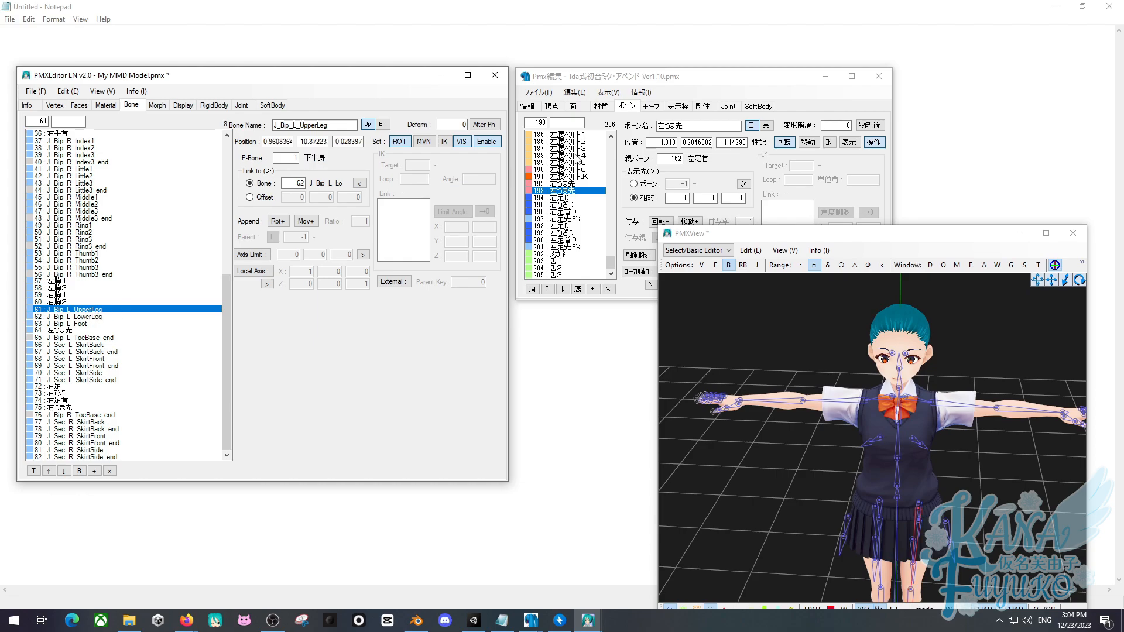
{"action": "scroll", "coordinate": [591, 193], "scroll_direction": "up", "scroll_amount": 5}
{"action": "left_click", "coordinate": [604, 198]}
{"action": "scroll", "coordinate": [585, 199], "scroll_direction": "up", "scroll_amount": 9}
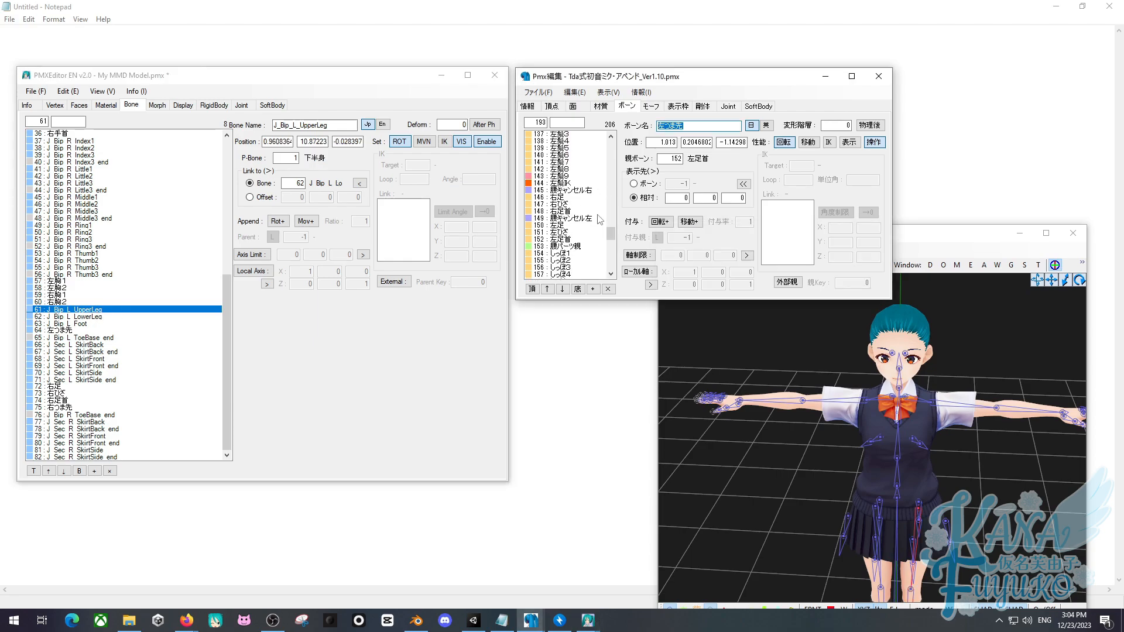
{"action": "left_click", "coordinate": [560, 191]}
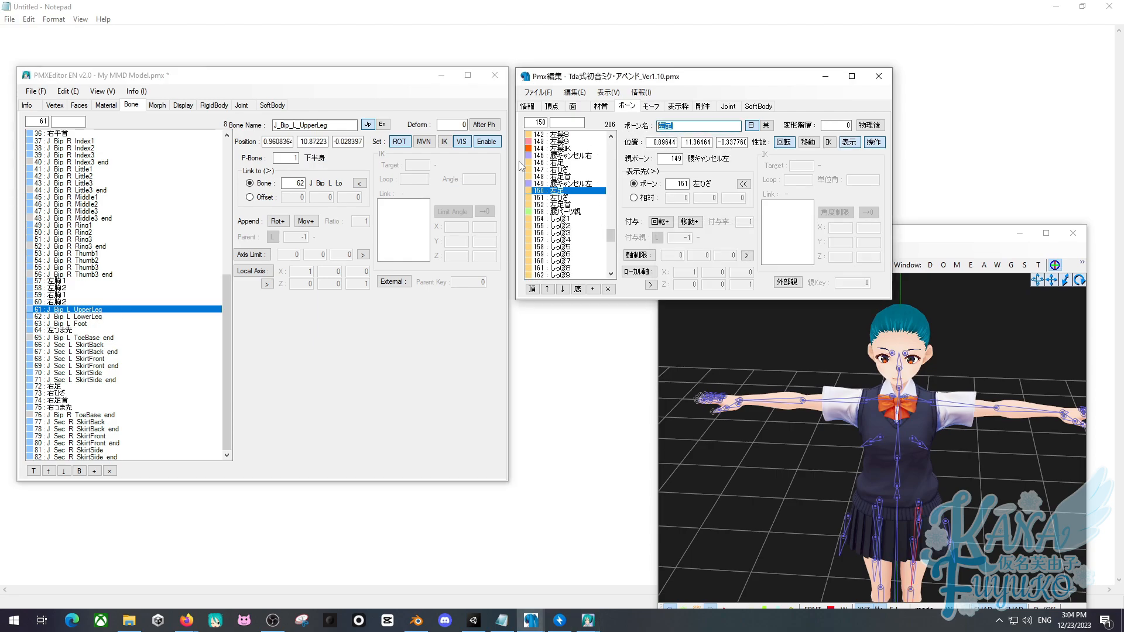
{"action": "double_click", "coordinate": [315, 124]}
{"action": "type", "text": "左足"}
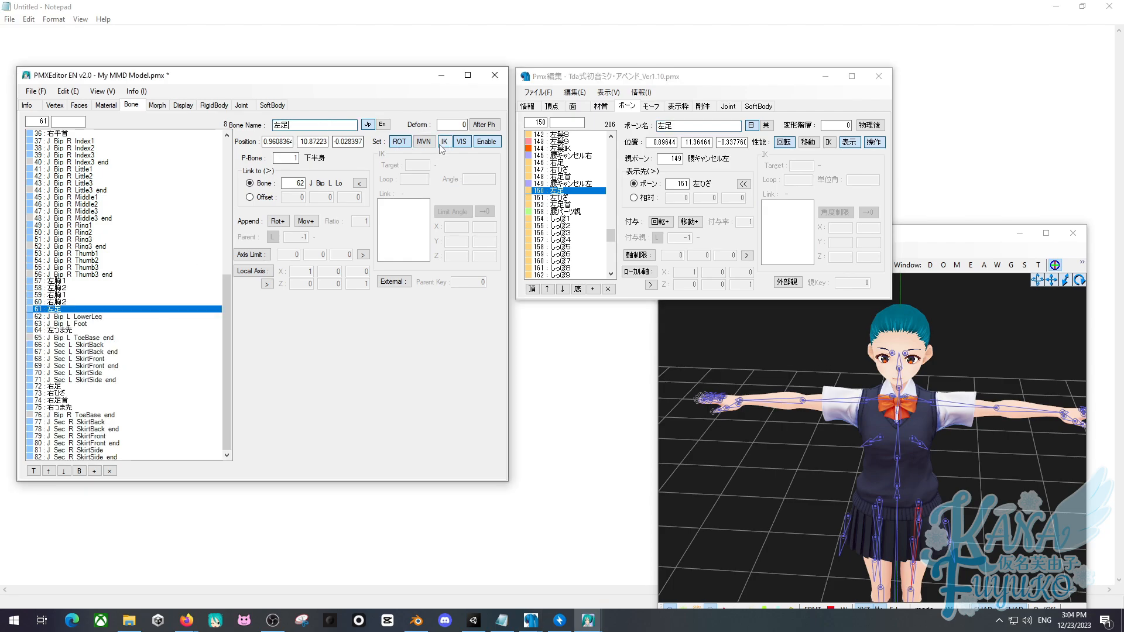
Rename the J_Bip_L_LowerLeg bone as 左ひざ, copying the name of the reference model's left knee bone.
{"action": "left_click", "coordinate": [577, 198]}
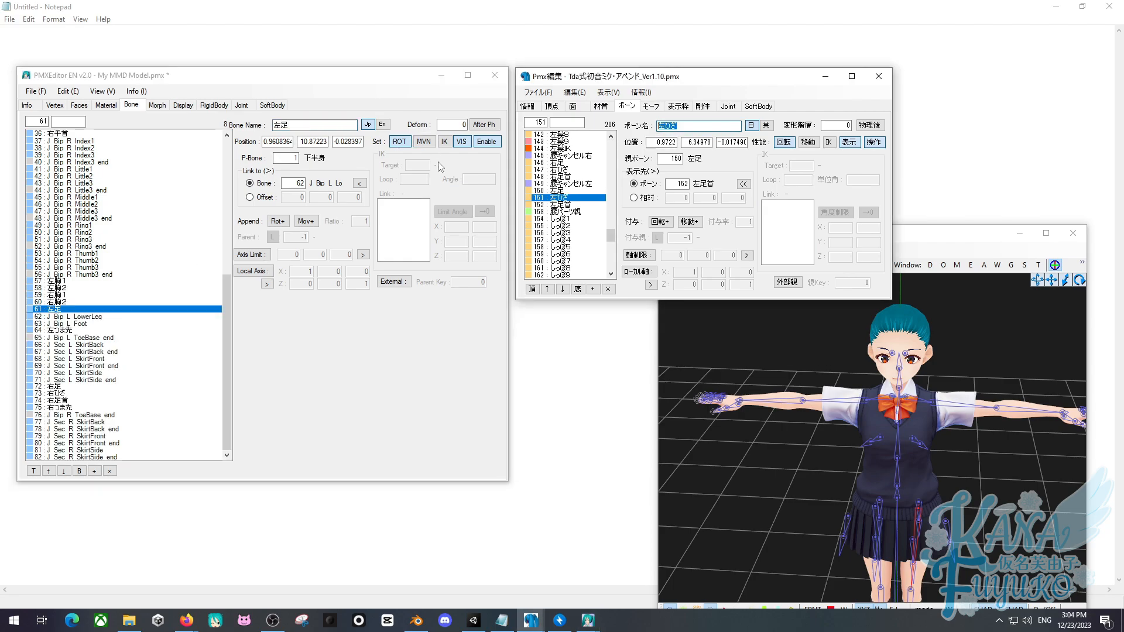
{"action": "left_click", "coordinate": [133, 316]}
{"action": "double_click", "coordinate": [314, 125]}
{"action": "type", "text": "左ひざ"}
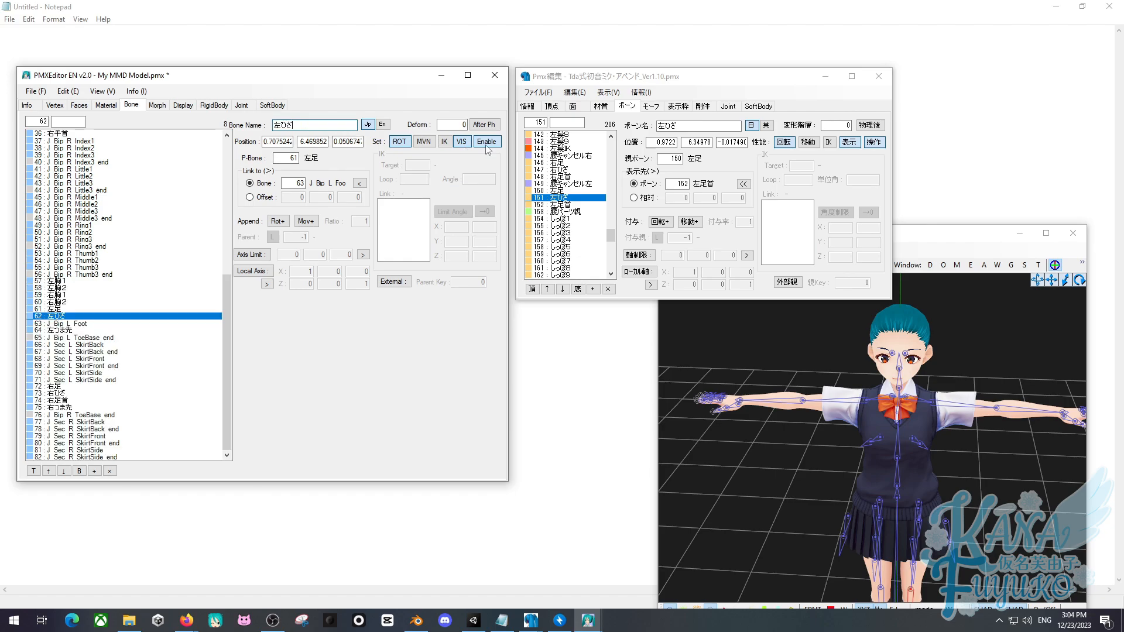
Rename the J_Bip_L_Foot bone as 左足首, copying the name of the reference model's left ankle bone.
{"action": "left_click", "coordinate": [567, 205]}
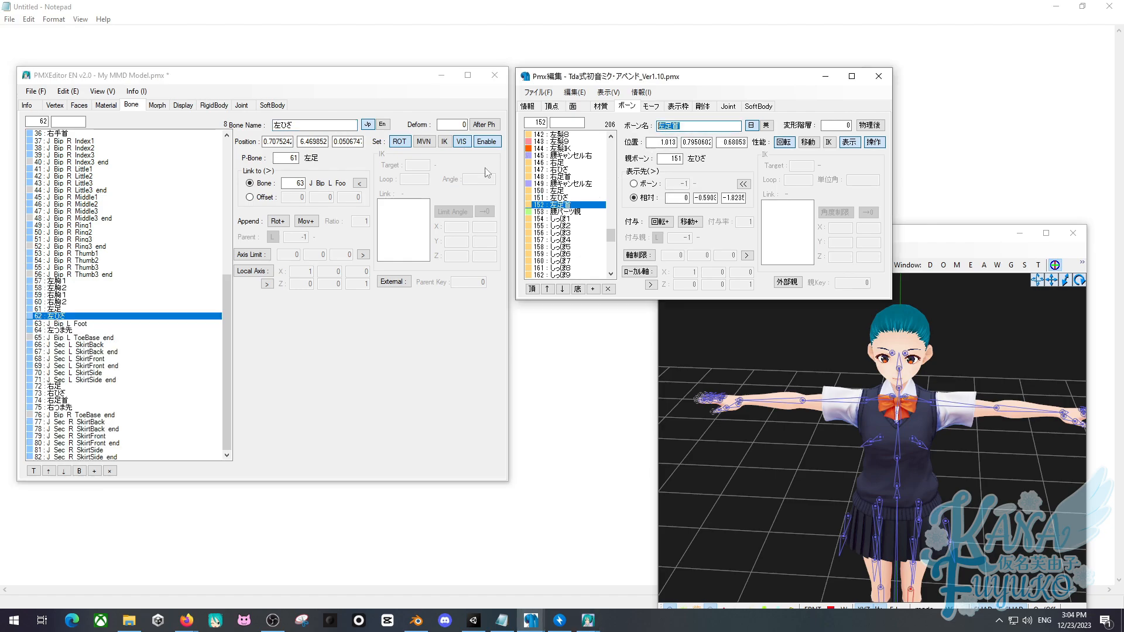
{"action": "left_click", "coordinate": [100, 325]}
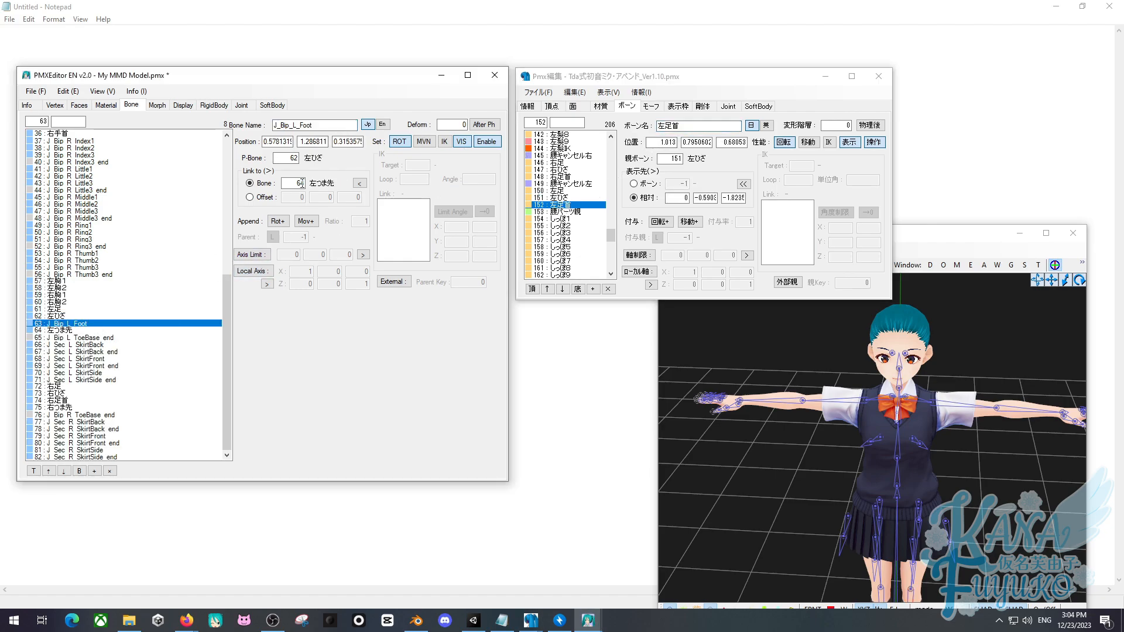
{"action": "double_click", "coordinate": [314, 125]}
{"action": "type", "text": "左足首"}
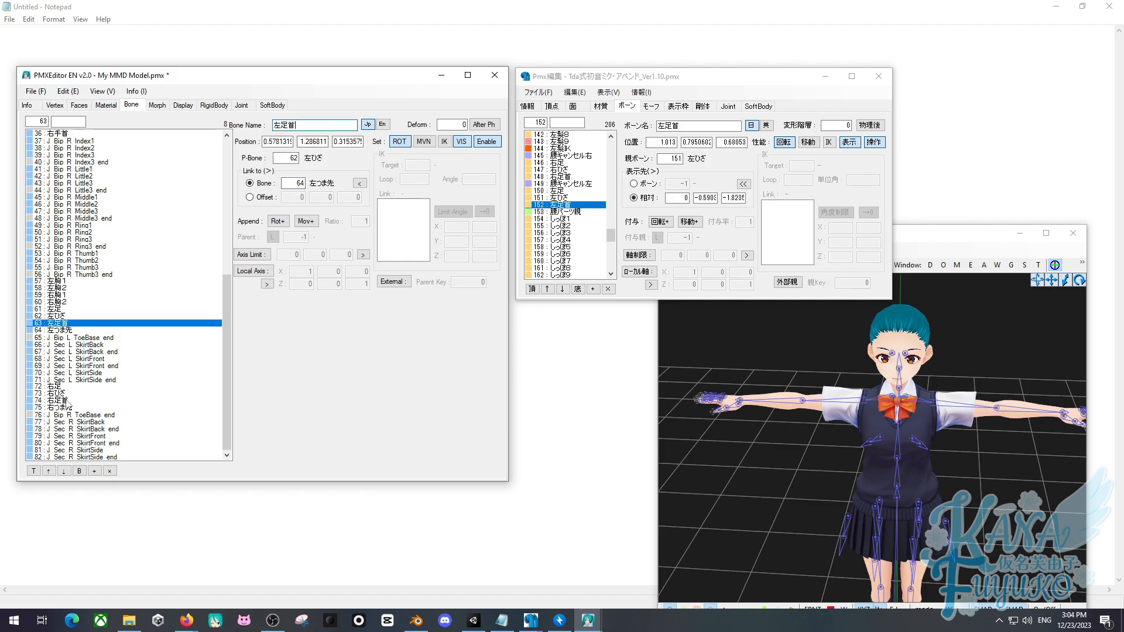
Look through both models' bone lists for the finger bones and locate the reference model's 右親指０ bone.
{"action": "left_click_drag", "start_coordinate": [103, 352], "coordinate": [107, 373]}
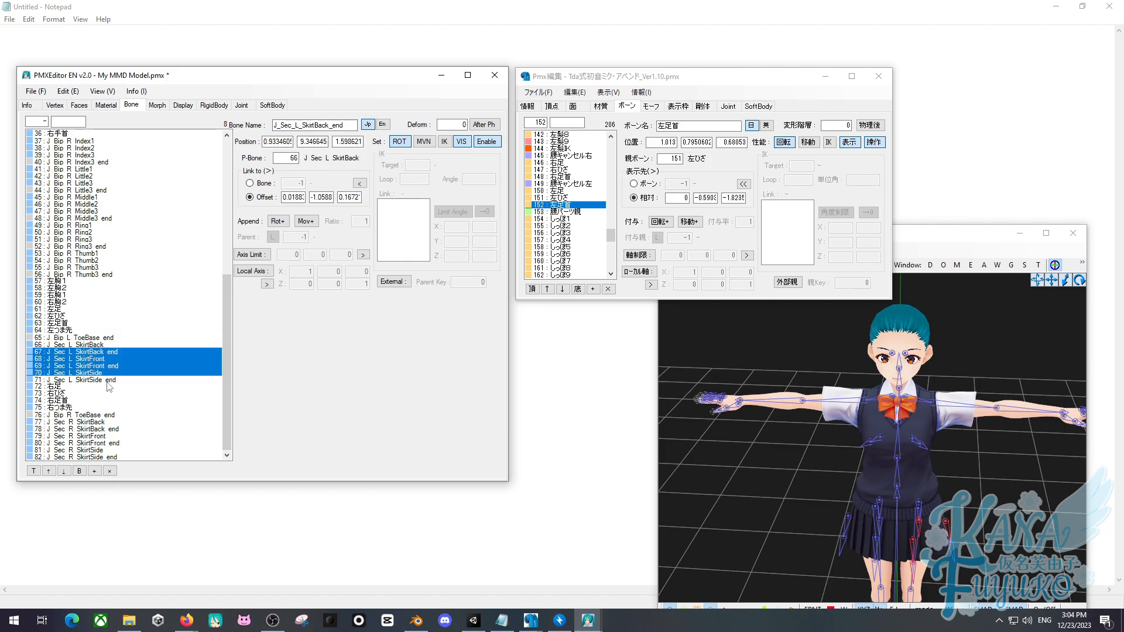
{"action": "scroll", "coordinate": [119, 424], "scroll_direction": "up", "scroll_amount": 5}
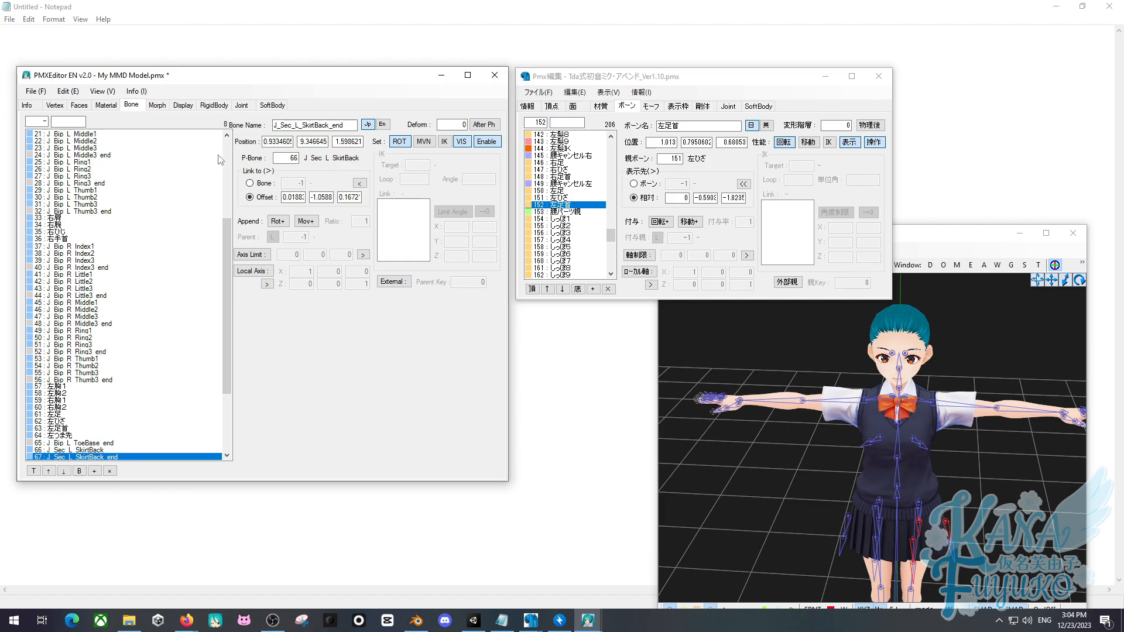
{"action": "scroll", "coordinate": [138, 240], "scroll_direction": "up", "scroll_amount": 4}
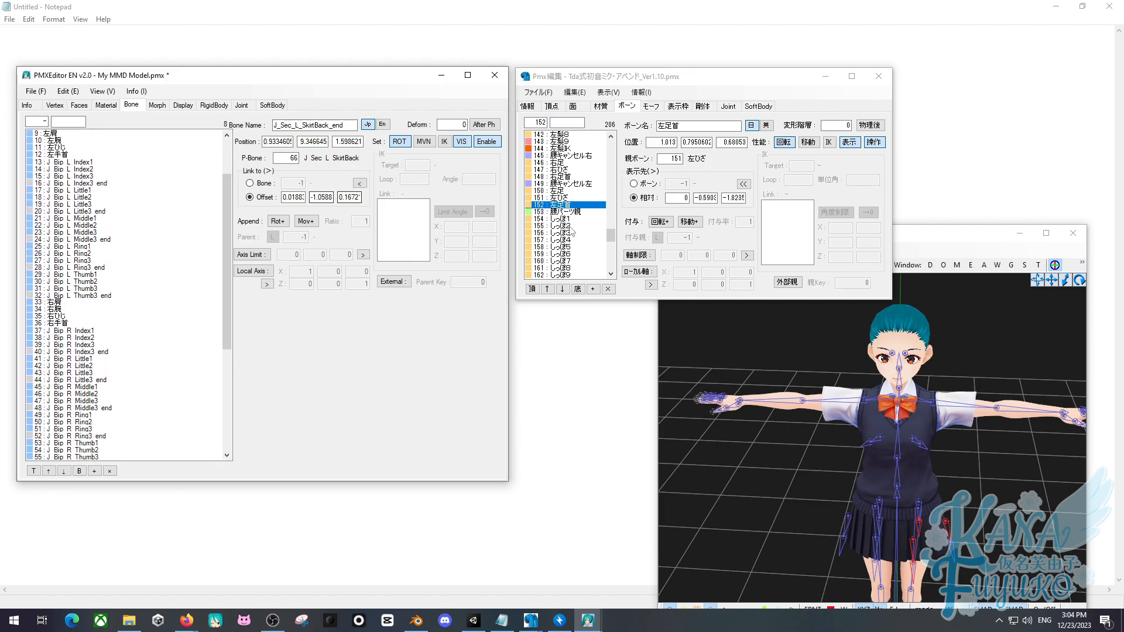
{"action": "left_click_drag", "start_coordinate": [611, 235], "coordinate": [613, 167]}
{"action": "scroll", "coordinate": [580, 187], "scroll_direction": "down", "scroll_amount": 9}
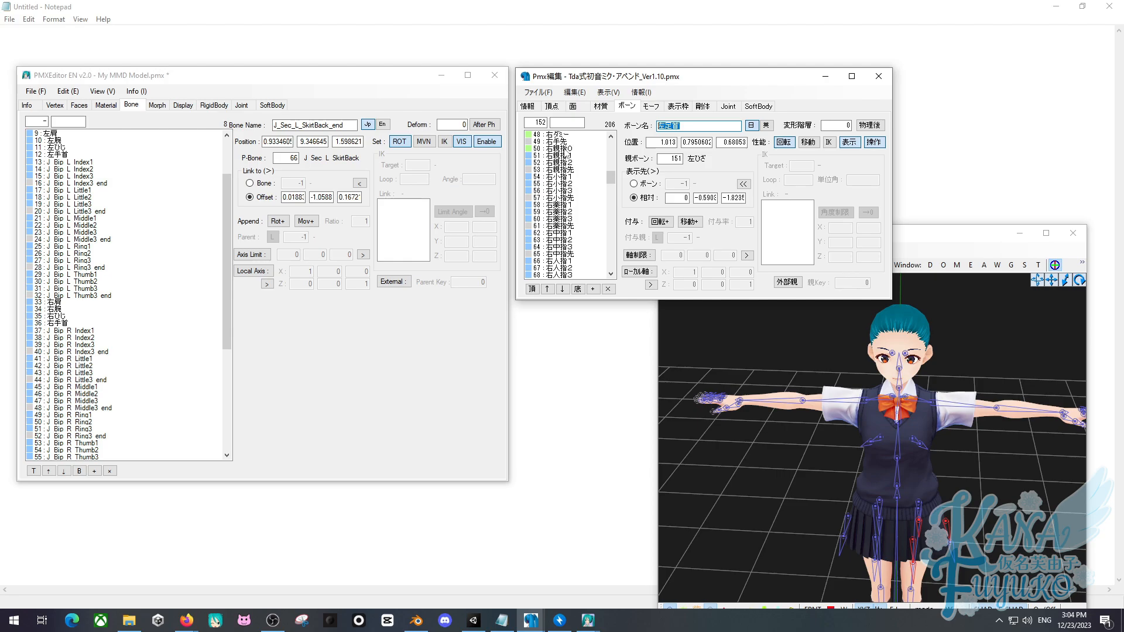
{"action": "left_click", "coordinate": [567, 156]}
{"action": "left_click", "coordinate": [564, 148]}
{"action": "scroll", "coordinate": [134, 212], "scroll_direction": "up", "scroll_amount": 1}
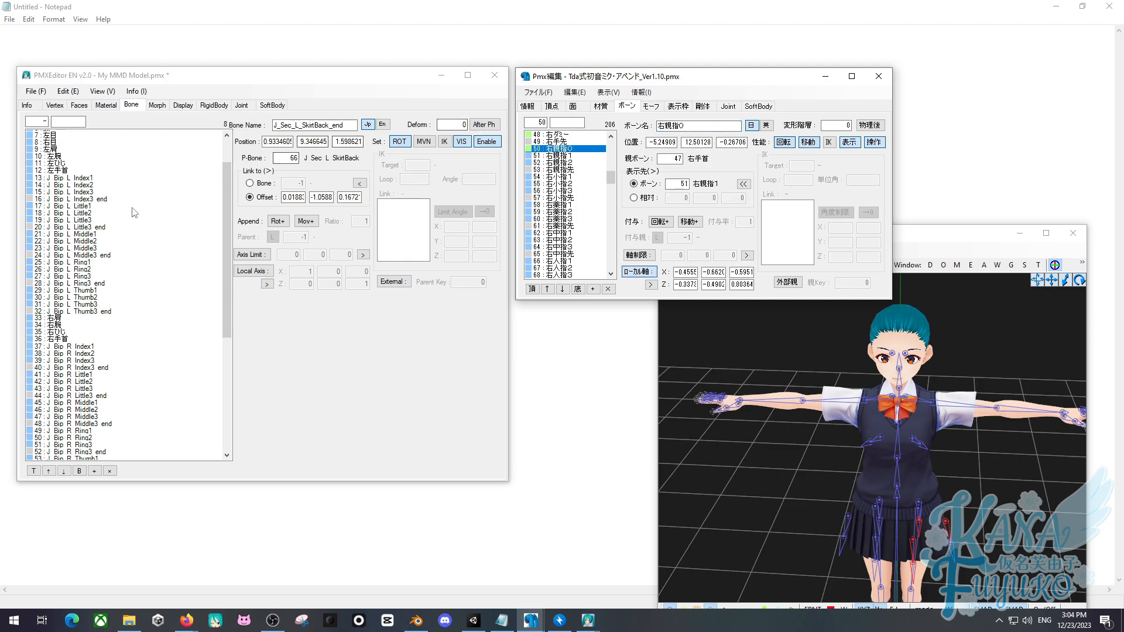
{"action": "scroll", "coordinate": [134, 217], "scroll_direction": "down", "scroll_amount": 3}
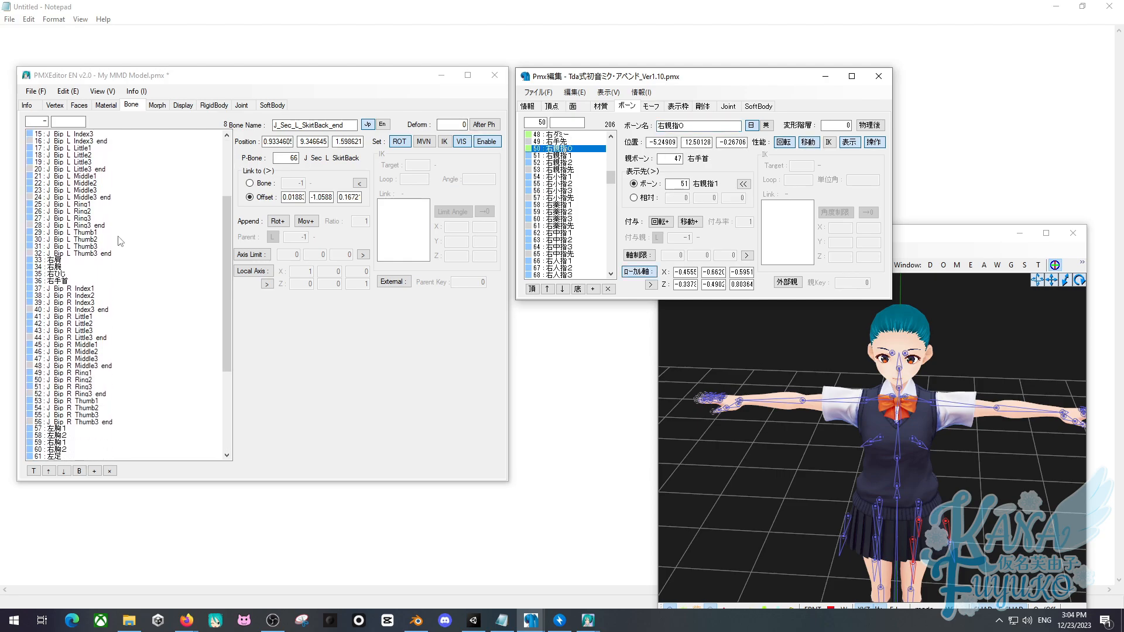
{"action": "scroll", "coordinate": [146, 285], "scroll_direction": "up", "scroll_amount": 1}
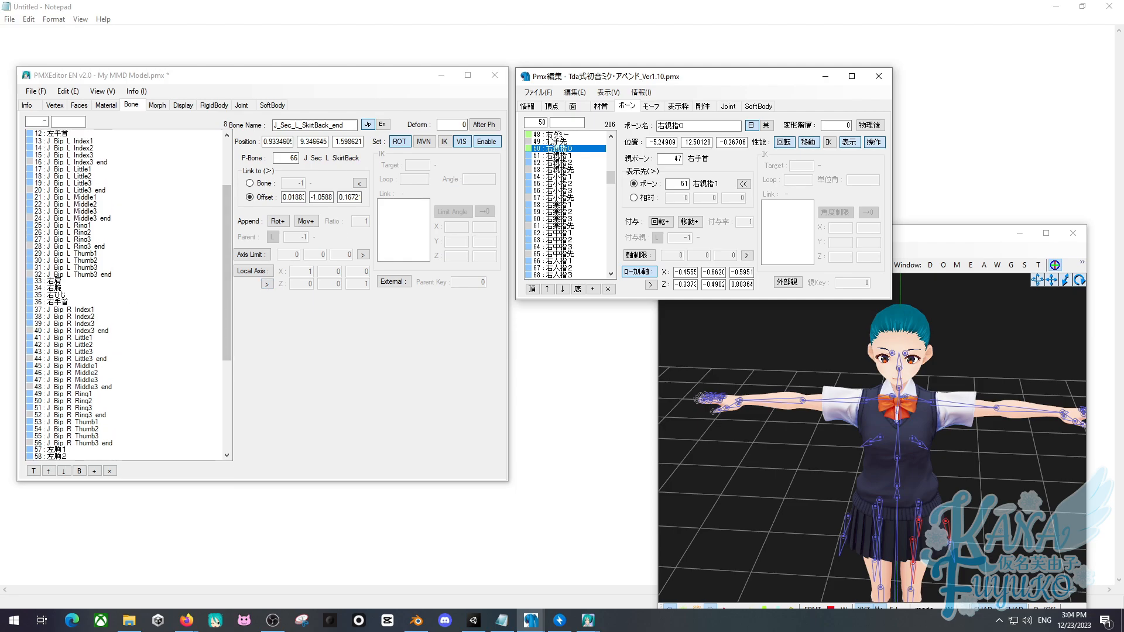
Rename the J_Bip_R_Thumb1 bone as 右親指０, copying the name of the reference model's first right thumb bone.
{"action": "double_click", "coordinate": [673, 126]}
{"action": "left_click", "coordinate": [126, 436]}
{"action": "left_click", "coordinate": [331, 125]}
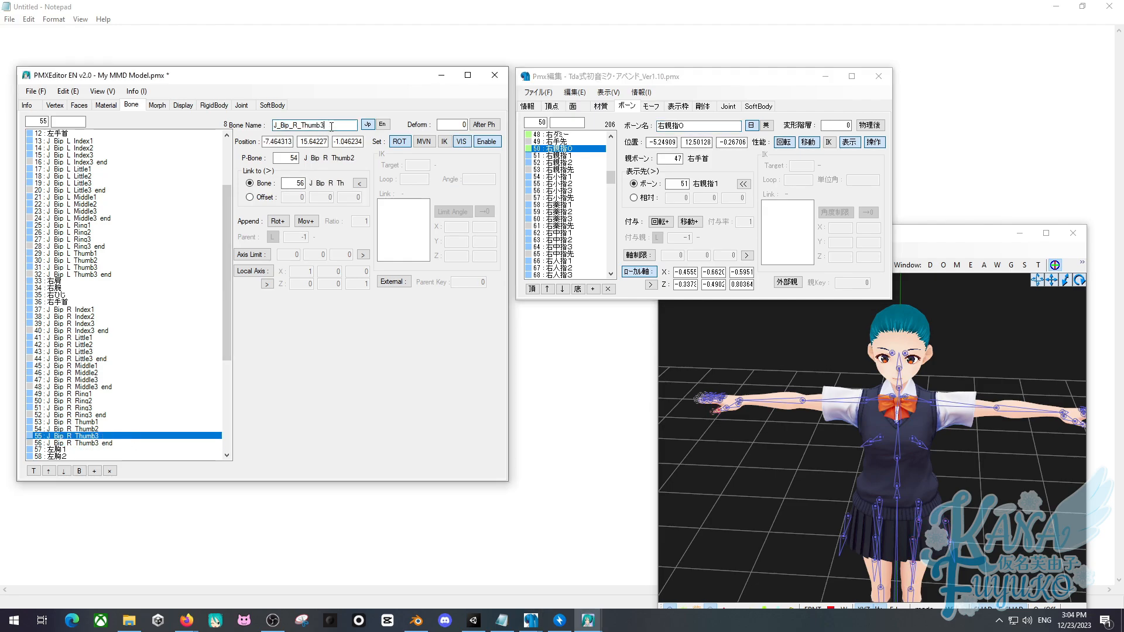
{"action": "left_click", "coordinate": [106, 420]}
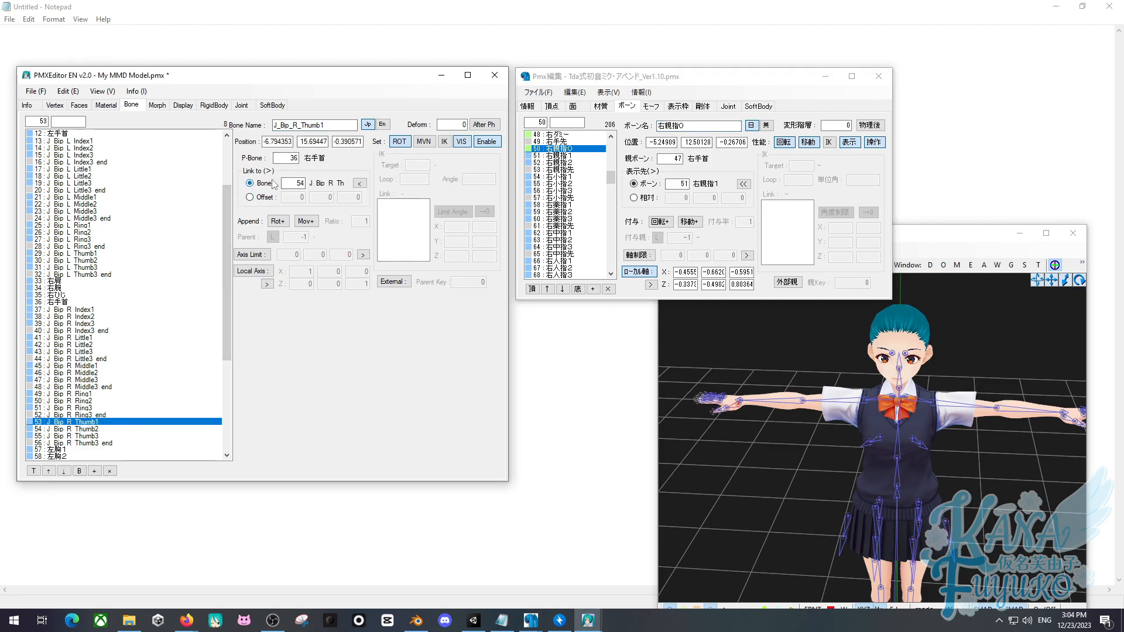
{"action": "left_click_drag", "start_coordinate": [328, 126], "coordinate": [271, 131]}
{"action": "type", "text": "右親指０"}
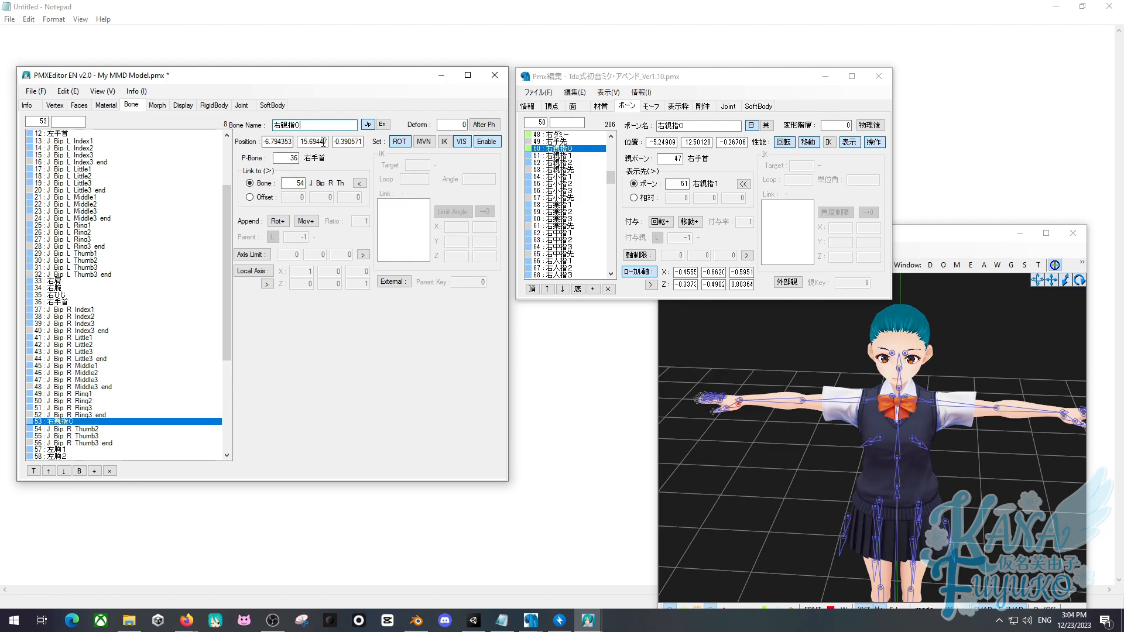
Rename the J_Bip_R_Thumb2 bone as 右親指１, copying the name from the reference model's right thumb.
{"action": "left_click", "coordinate": [562, 155]}
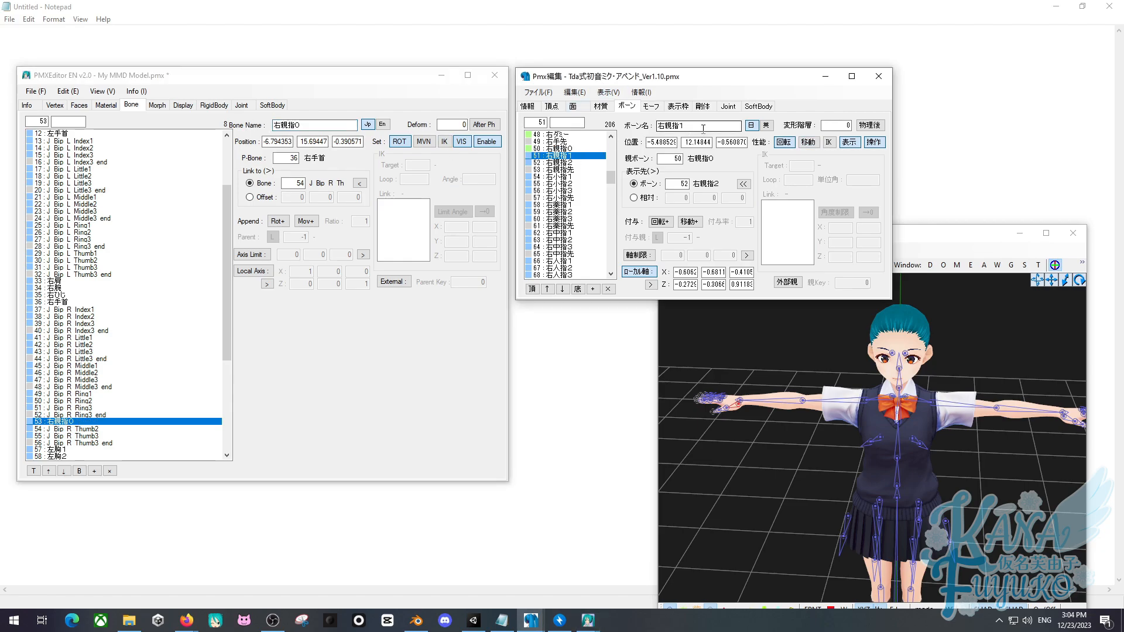
{"action": "double_click", "coordinate": [703, 126]}
{"action": "key", "text": "ctrl+c"}
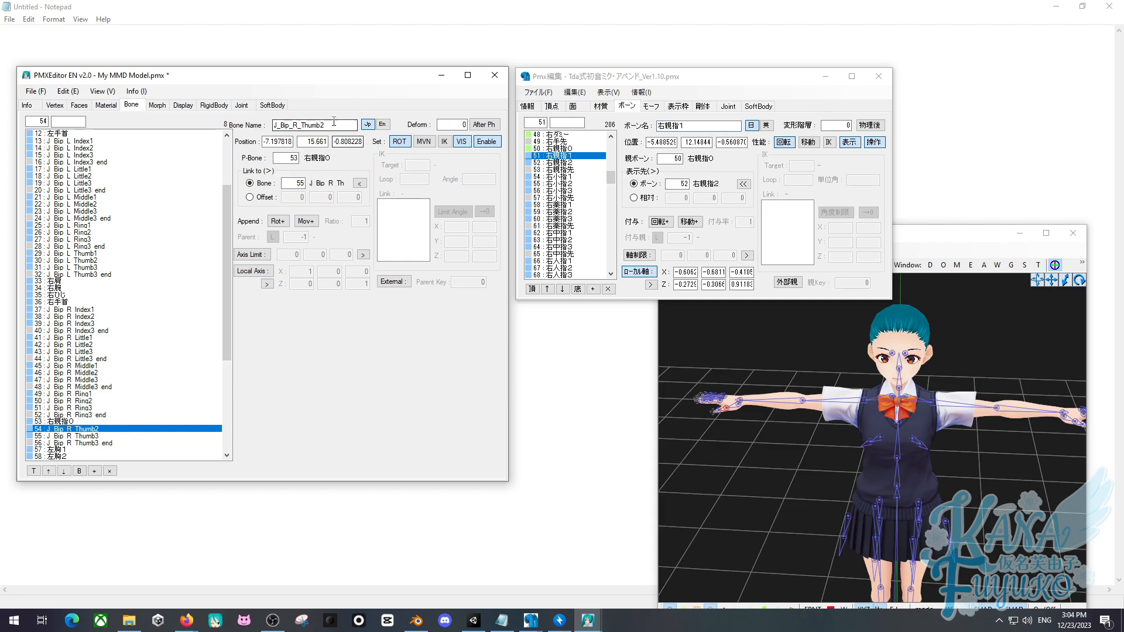
Rename the bone J_Bip_R_Thumb2 to 右親指1 and J_Bip_R_Thumb3 to 右親指2 in My MMD Model.
{"action": "double_click", "coordinate": [310, 125]}
{"action": "key", "text": "ctrl+v"}
{"action": "left_click", "coordinate": [573, 163]}
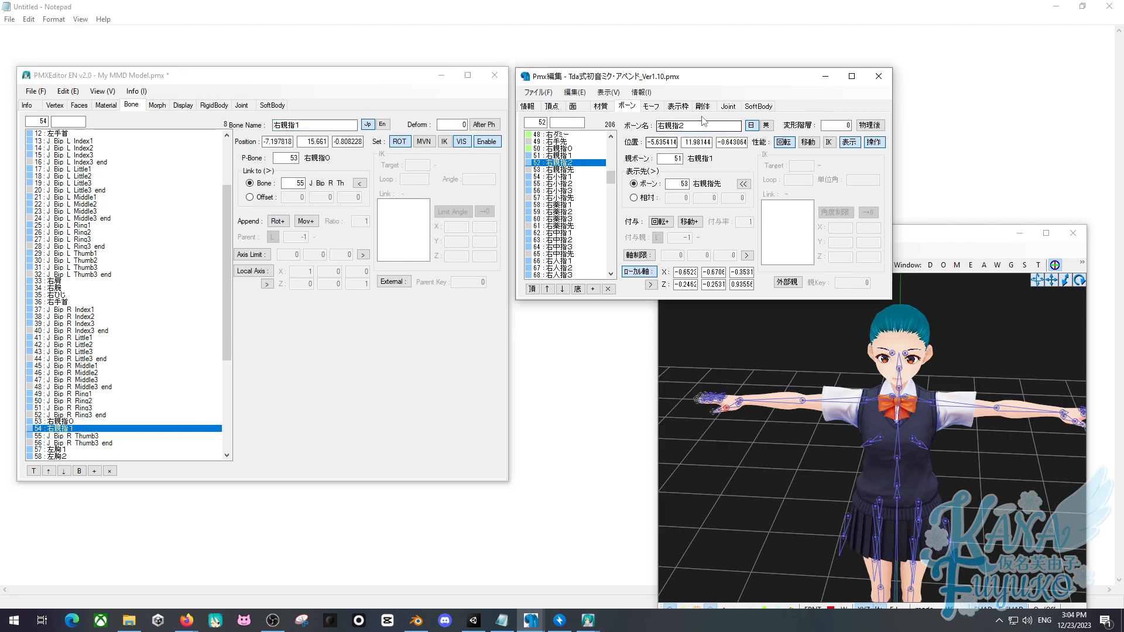
{"action": "left_click", "coordinate": [88, 436]}
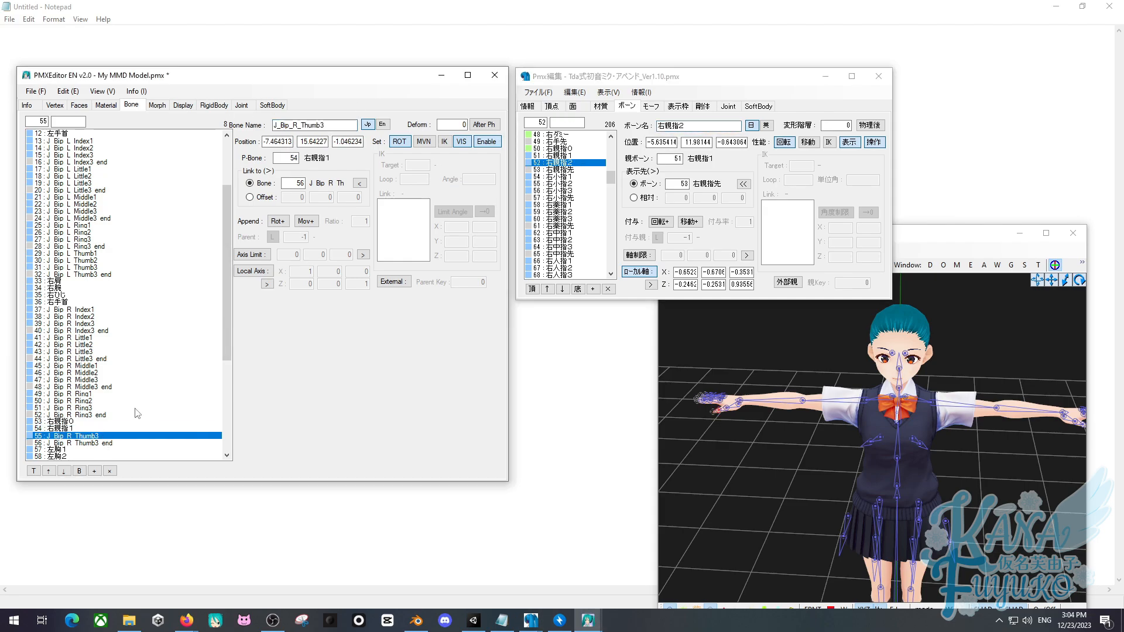
{"action": "double_click", "coordinate": [310, 126]}
{"action": "type", "text": "右親指2"}
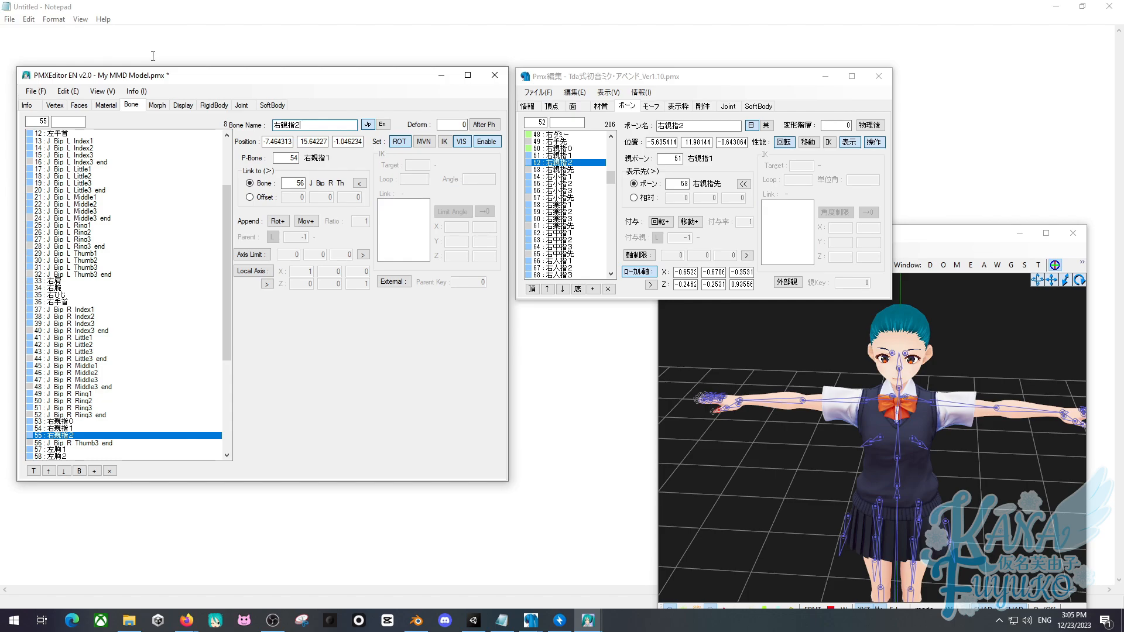
Copy the bone name 右小指1 from the reference Miku model's bone list.
{"action": "scroll", "coordinate": [581, 183], "scroll_direction": "up", "scroll_amount": 3}
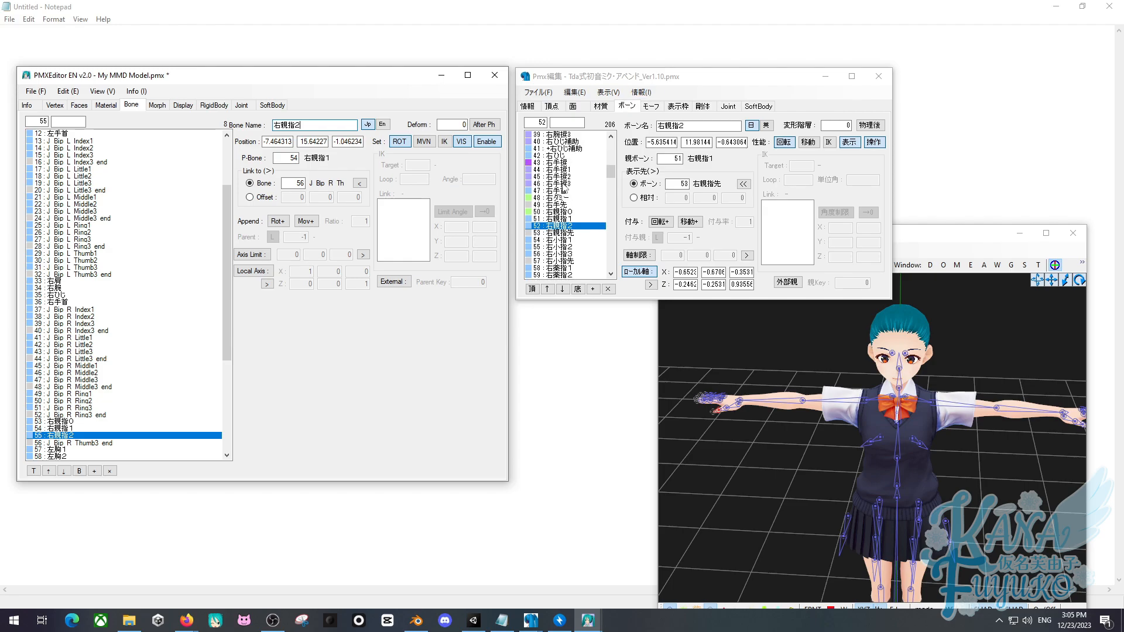
{"action": "scroll", "coordinate": [564, 190], "scroll_direction": "down", "scroll_amount": 3}
{"action": "left_click", "coordinate": [571, 177]}
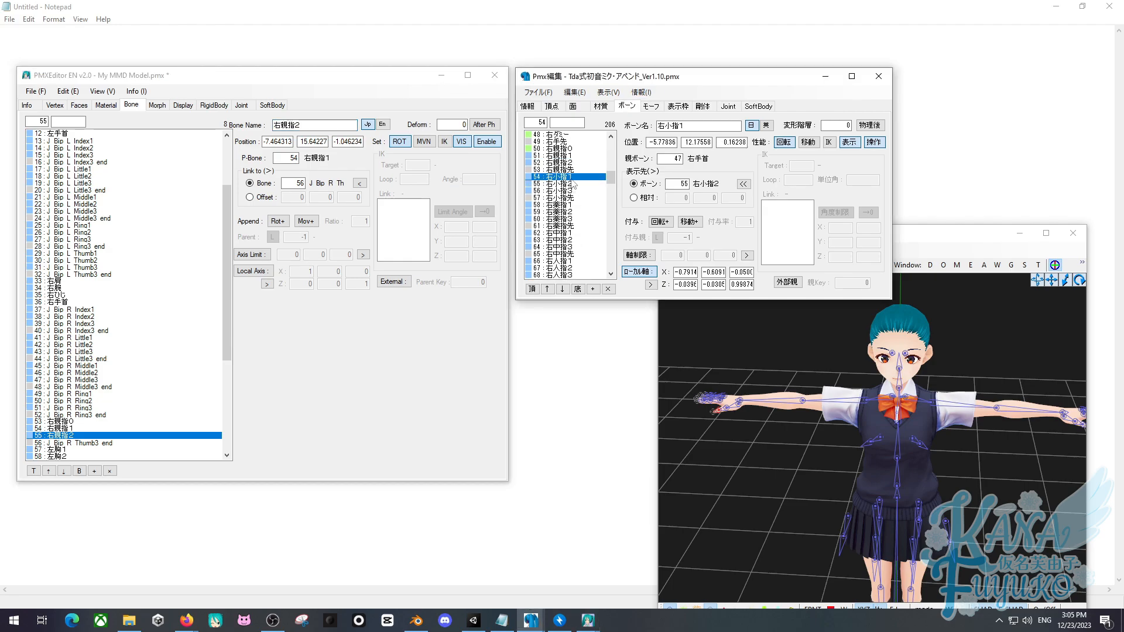
{"action": "left_click", "coordinate": [573, 157]}
{"action": "left_click", "coordinate": [580, 176]}
{"action": "left_click_drag", "start_coordinate": [664, 127], "coordinate": [621, 128]}
{"action": "key", "text": "ctrl+c"}
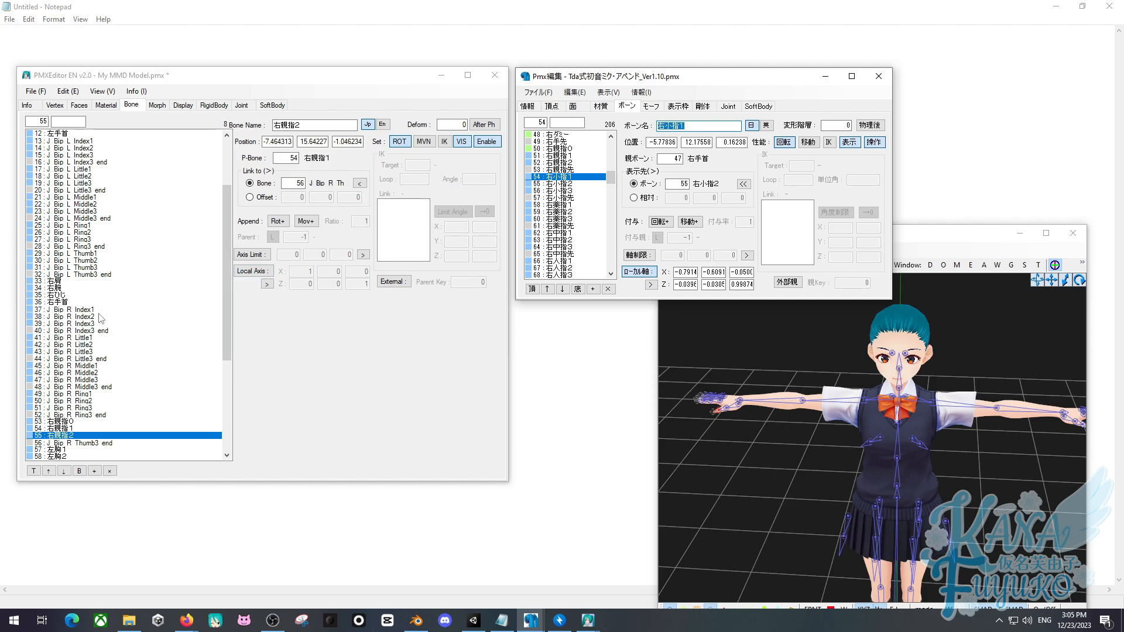
Examine the finger bones of the reference model's right hand in its PmxView, keeping both bone lists accessible beside it.
{"action": "mouse_move", "coordinate": [531, 621]}
{"action": "left_click", "coordinate": [574, 575]}
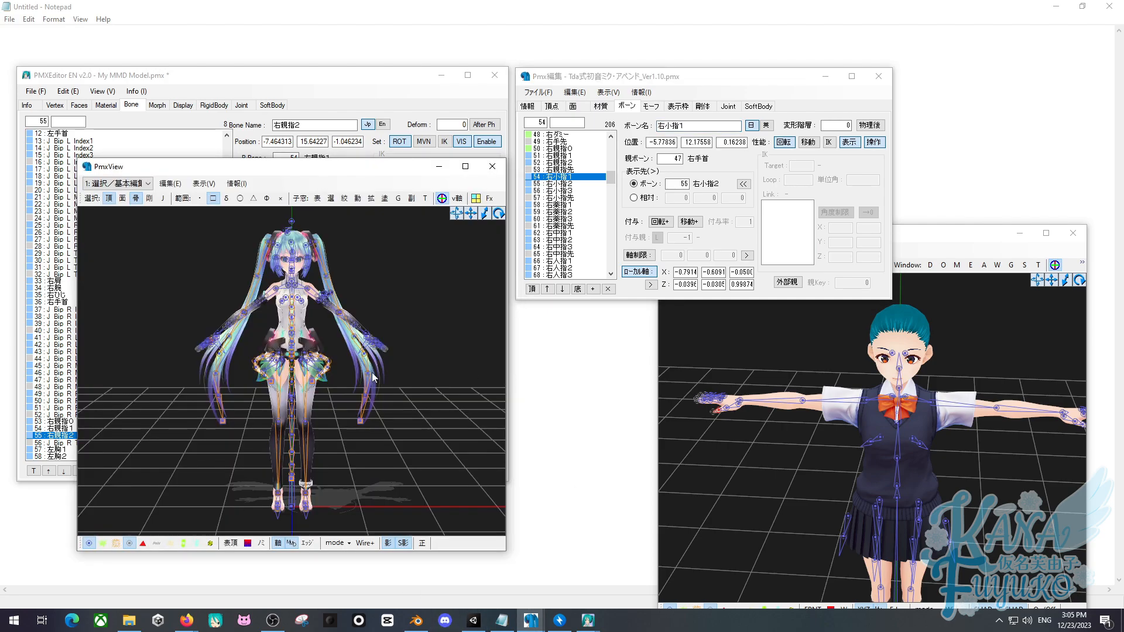
{"action": "scroll", "coordinate": [372, 375], "scroll_direction": "up", "scroll_amount": 3}
{"action": "right_click_drag", "start_coordinate": [373, 374], "coordinate": [390, 408]}
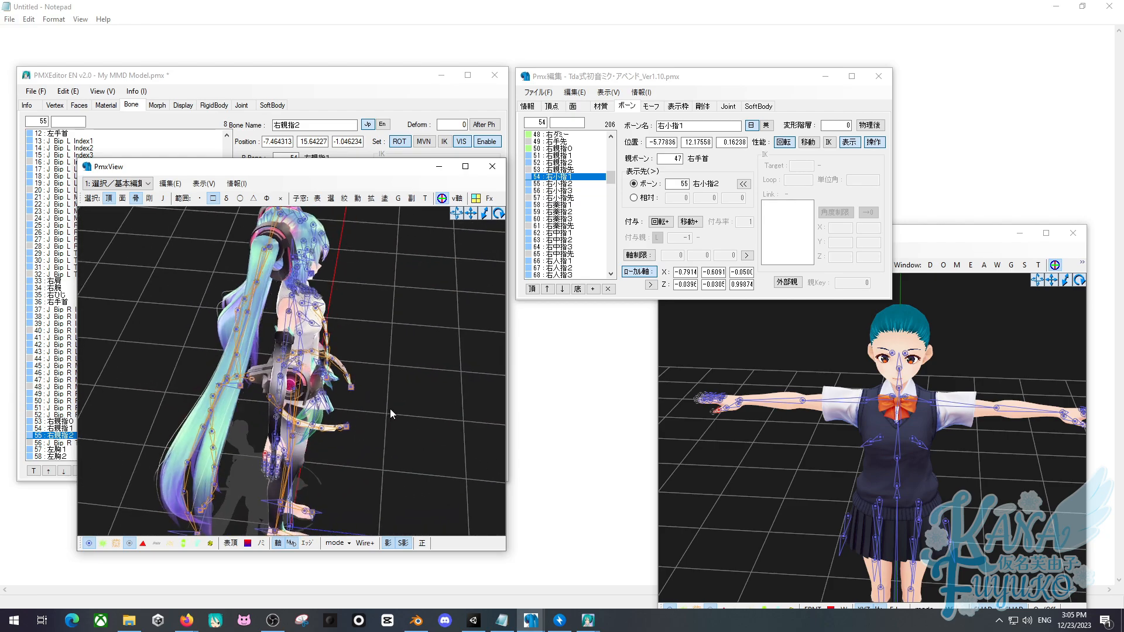
{"action": "scroll", "coordinate": [390, 408], "scroll_direction": "up", "scroll_amount": 8}
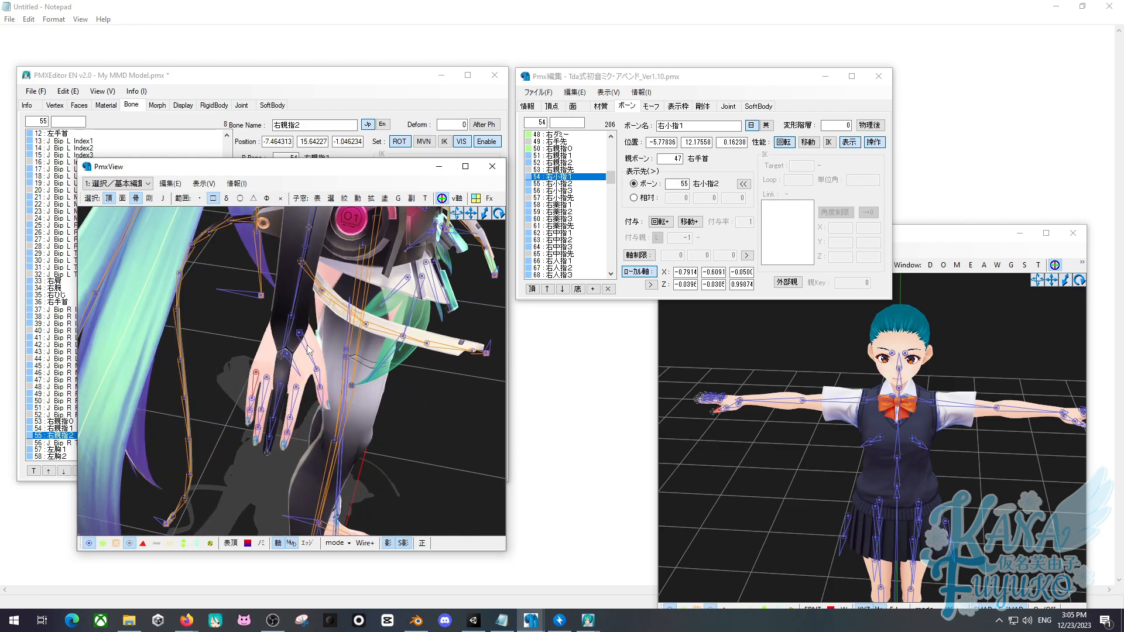
{"action": "scroll", "coordinate": [308, 350], "scroll_direction": "up", "scroll_amount": 2}
{"action": "left_click_drag", "start_coordinate": [354, 168], "coordinate": [569, 285]}
{"action": "left_click_drag", "start_coordinate": [392, 87], "coordinate": [388, 59]}
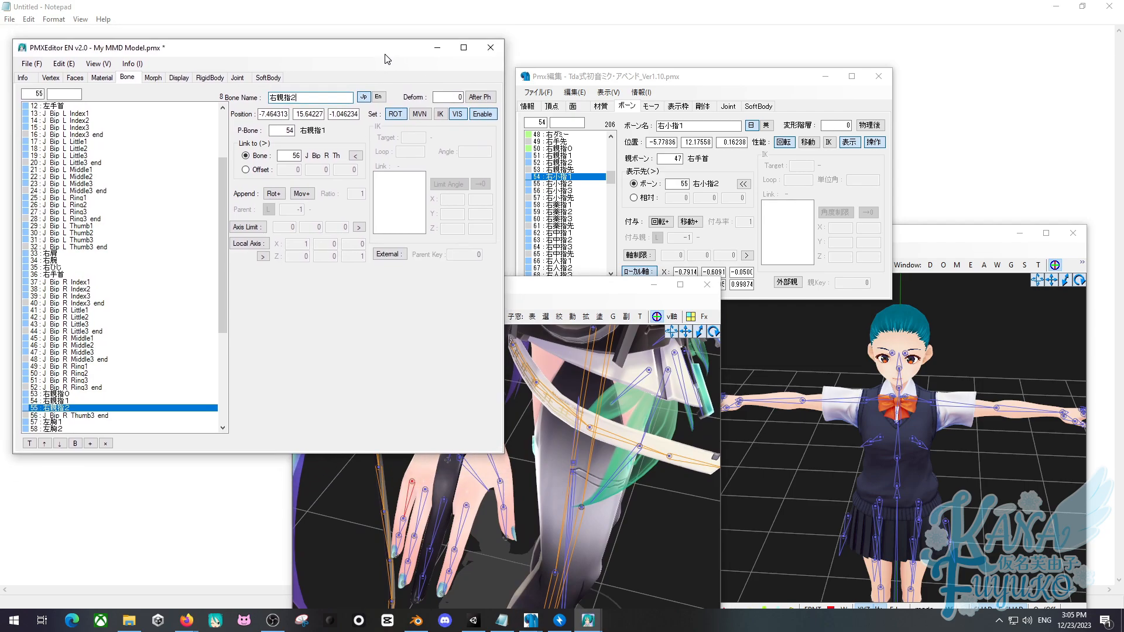
Rename J_Bip_R_Little1 to 右小指1 and J_Bip_R_Little2 to 右小指2, using the reference model's bone names.
{"action": "left_click", "coordinate": [100, 311]}
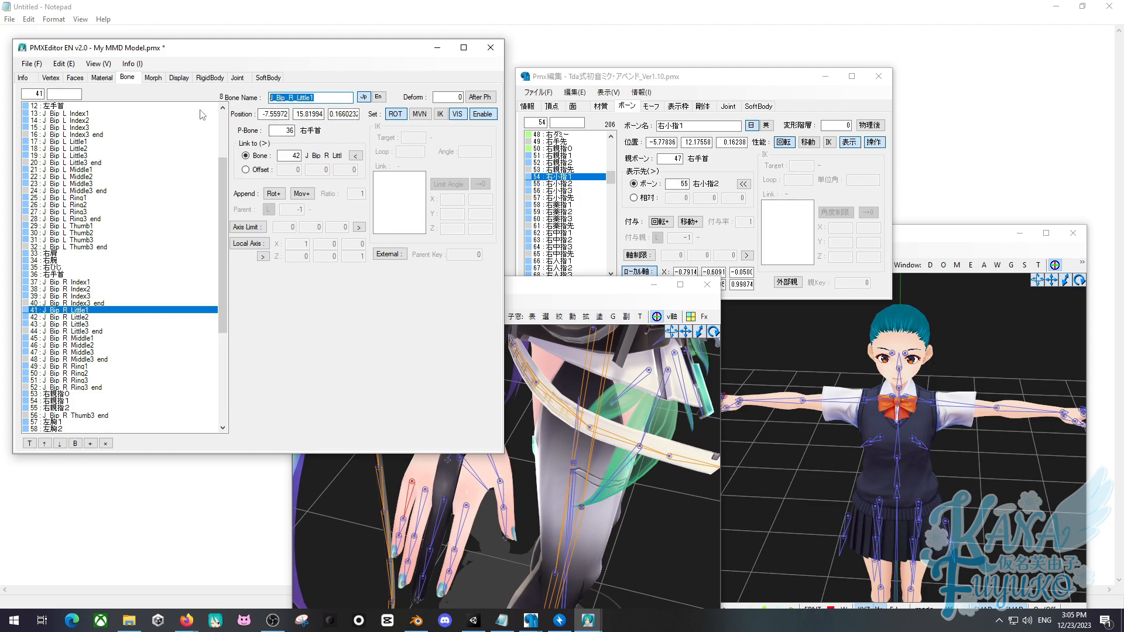
{"action": "key", "text": "ctrl+v"}
{"action": "left_click", "coordinate": [557, 183]}
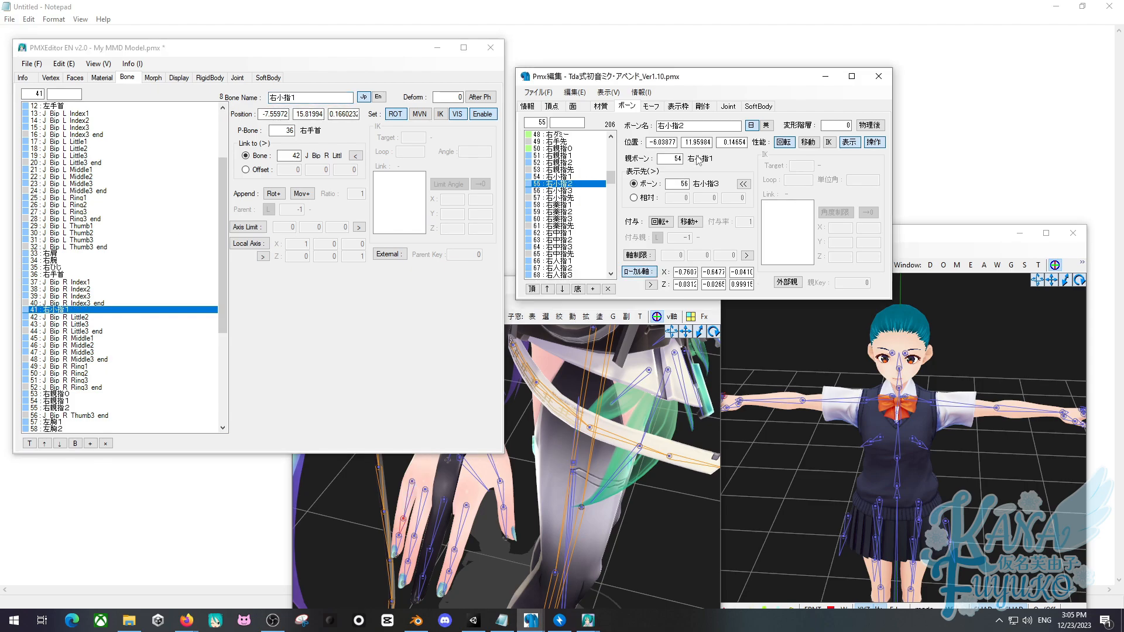
{"action": "left_click_drag", "start_coordinate": [698, 126], "coordinate": [651, 125]}
{"action": "key", "text": "ctrl+c"}
{"action": "left_click", "coordinate": [110, 321]}
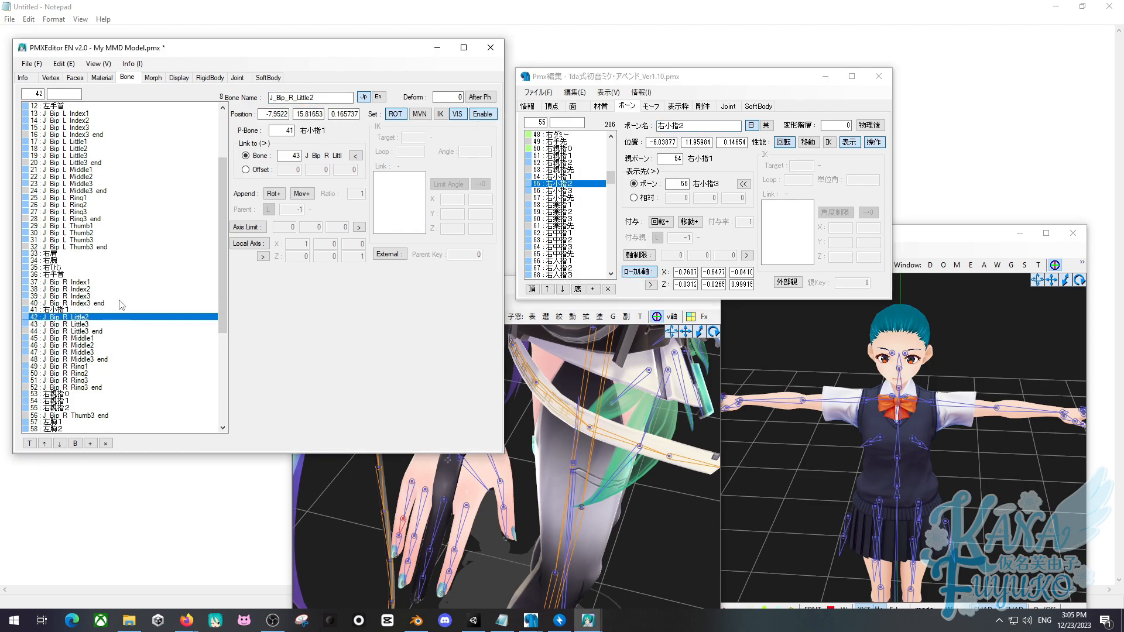
{"action": "key", "text": "ctrl+v"}
Rename J_Bip_R_Little3 to 右小指3, copying the name from the reference model's matching bone.
{"action": "left_click", "coordinate": [557, 191]}
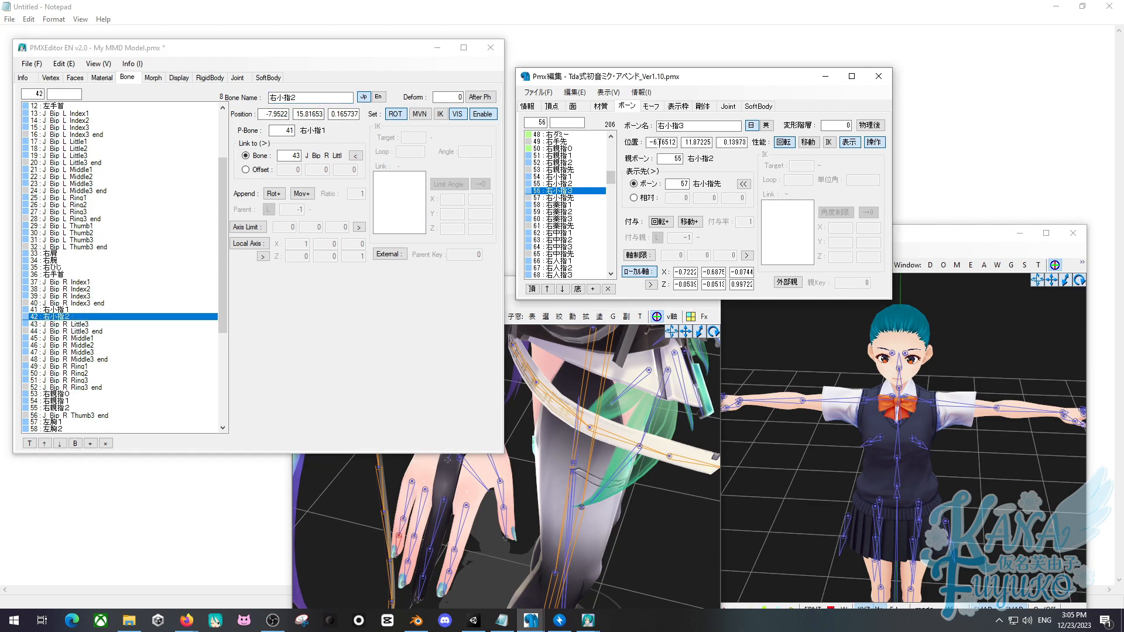
{"action": "left_click_drag", "start_coordinate": [702, 126], "coordinate": [635, 125]}
{"action": "key", "text": "ctrl+c"}
{"action": "left_click", "coordinate": [89, 326]}
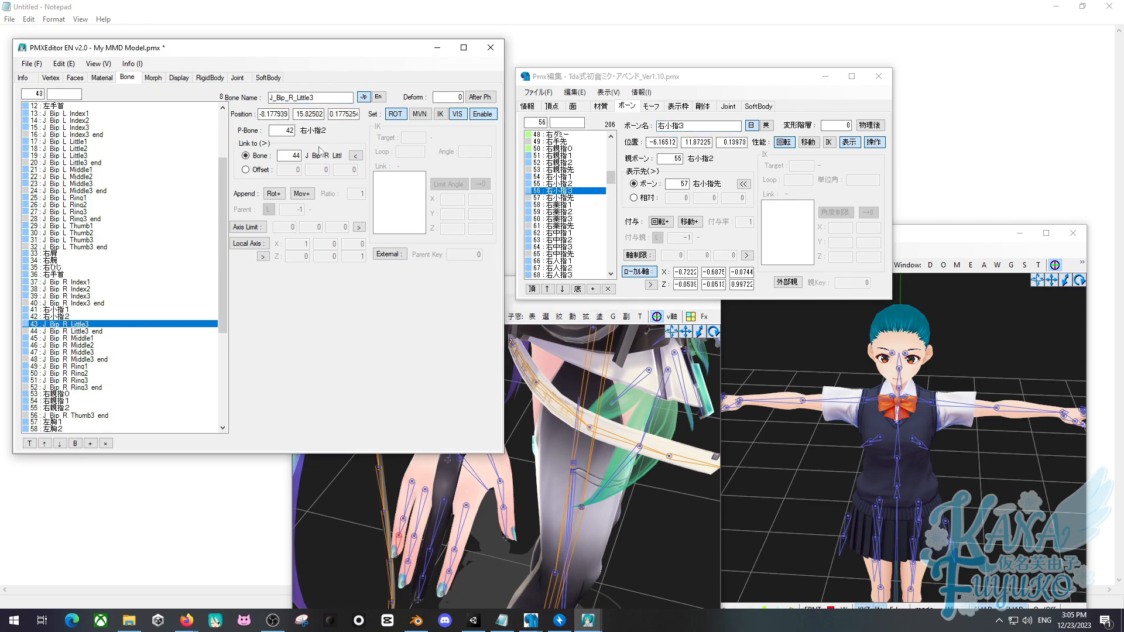
{"action": "key", "text": "ctrl+v"}
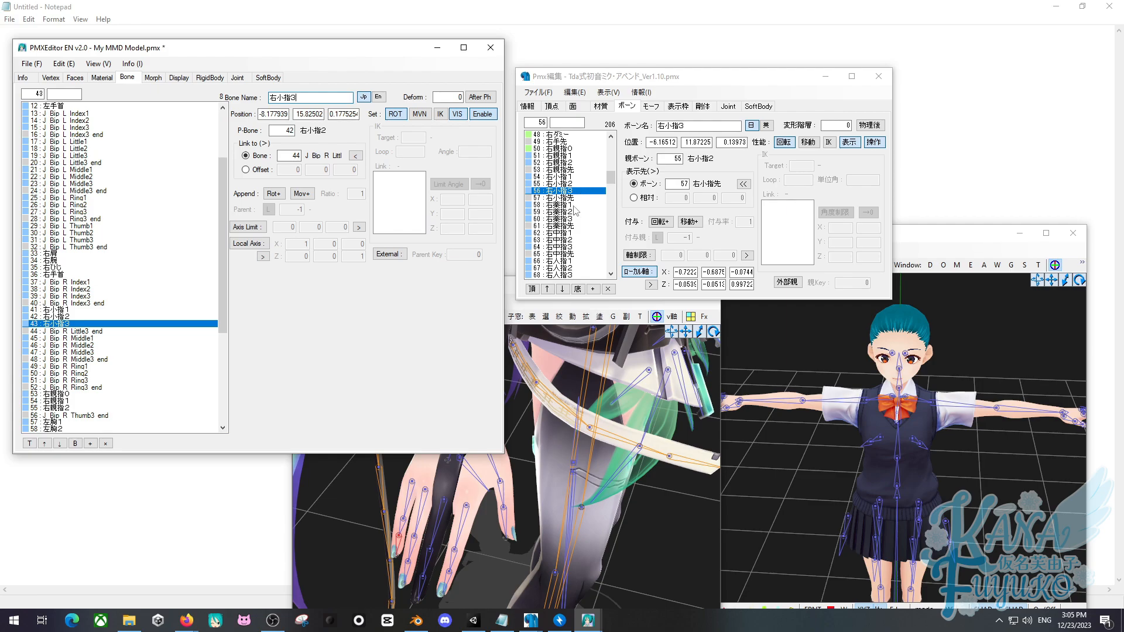
Rename J_Bip_R_Ring1 to 右薬指1, copying the name from the reference model's matching bone.
{"action": "left_click", "coordinate": [574, 206]}
{"action": "left_click_drag", "start_coordinate": [688, 127], "coordinate": [566, 134]}
{"action": "key", "text": "ctrl+c"}
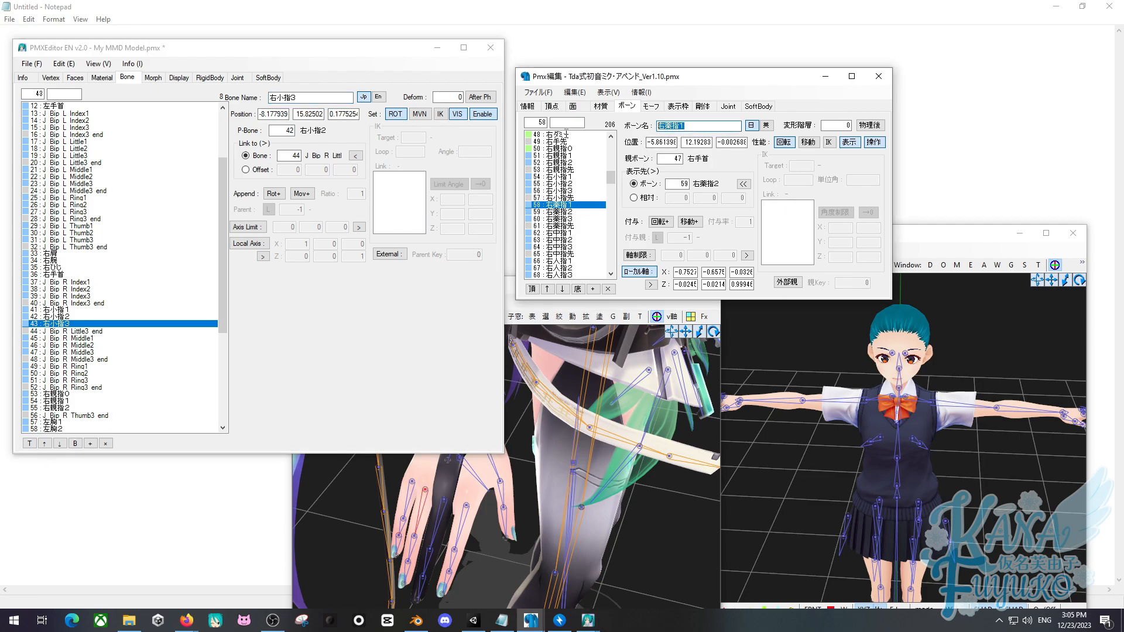
{"action": "left_click", "coordinate": [93, 367]}
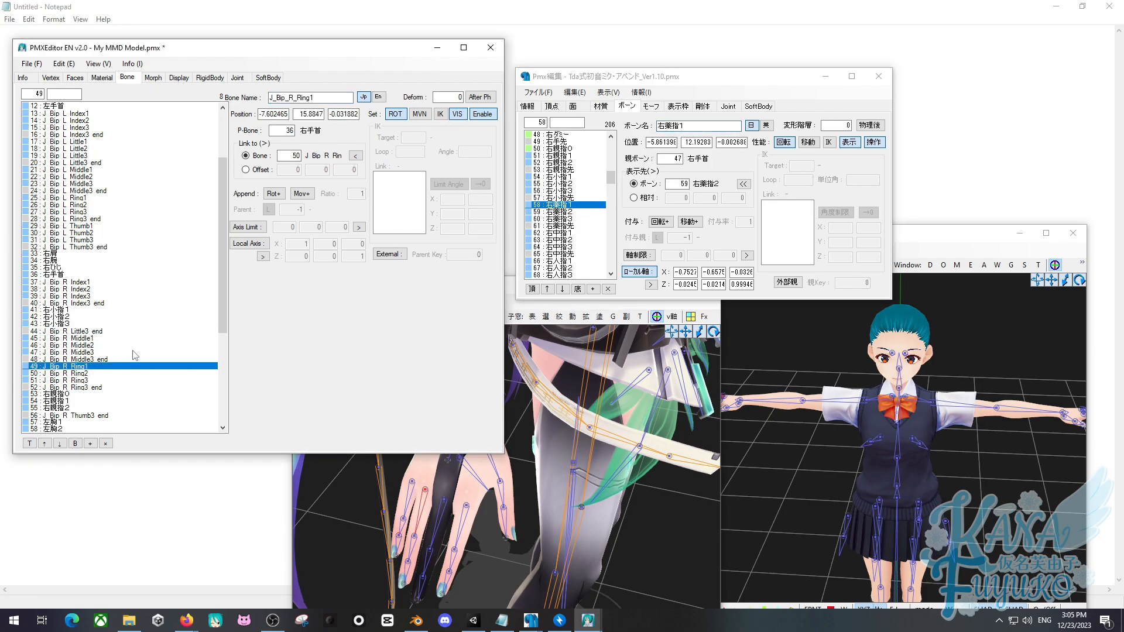
{"action": "left_click_drag", "start_coordinate": [348, 98], "coordinate": [269, 97]}
{"action": "key", "text": "ctrl+v"}
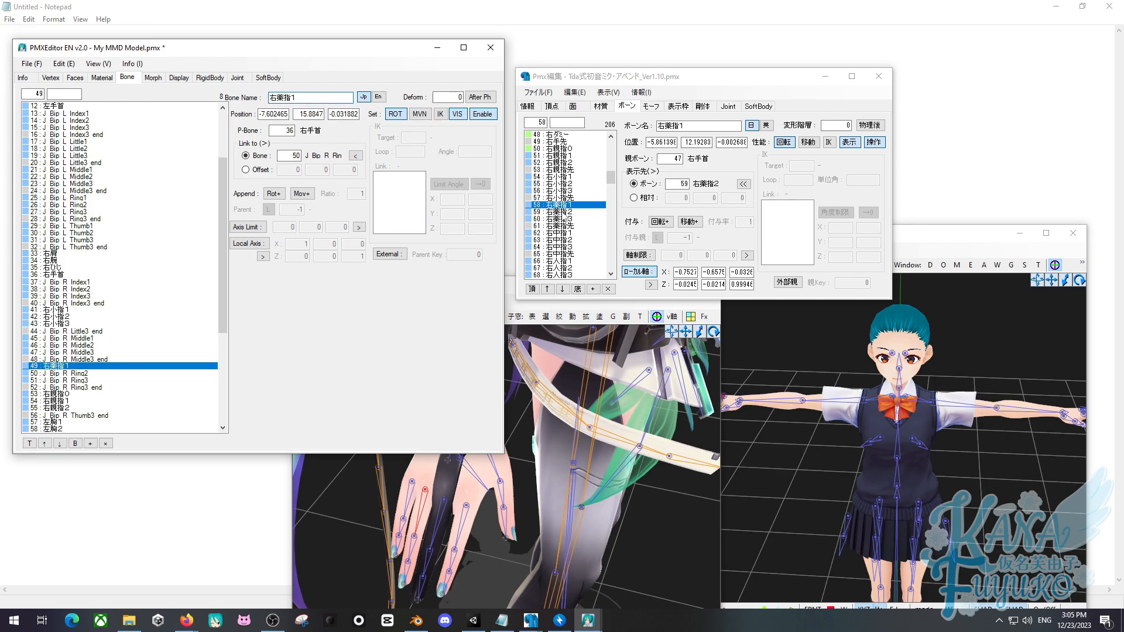
Rename J_Bip_R_Ring2 to 右薬指2, copying the name from the reference model's matching bone.
{"action": "left_click", "coordinate": [564, 213]}
{"action": "left_click_drag", "start_coordinate": [688, 126], "coordinate": [541, 129]}
{"action": "key", "text": "ctrl+c"}
{"action": "left_click", "coordinate": [120, 374]}
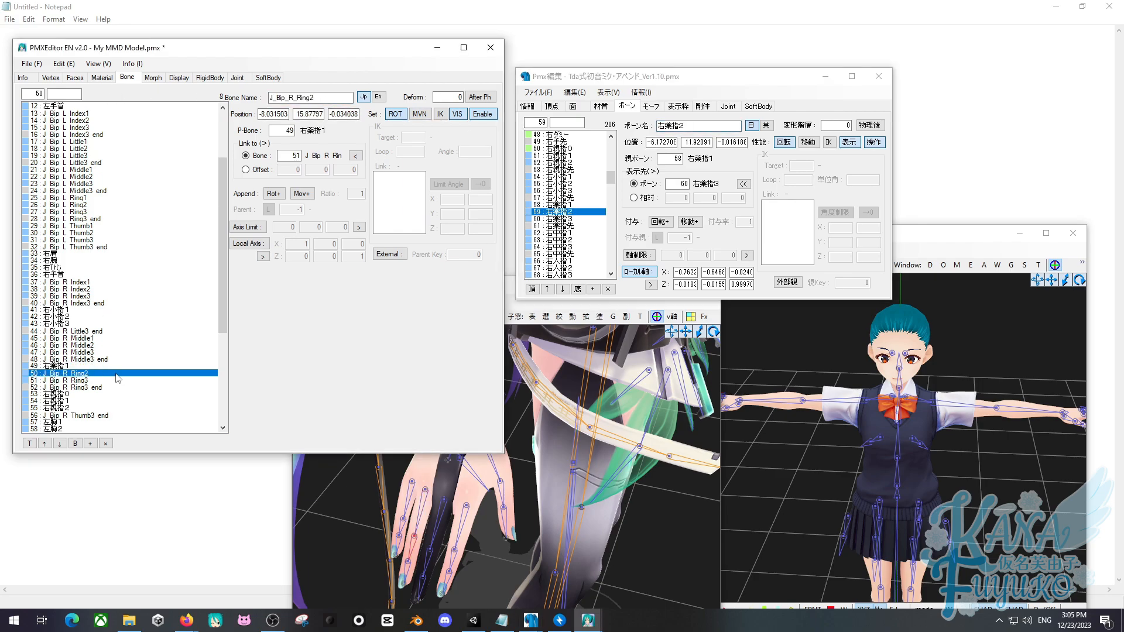
{"action": "left_click_drag", "start_coordinate": [348, 98], "coordinate": [269, 97]}
{"action": "key", "text": "ctrl+v"}
Rename J_Bip_R_Ring3 to 右薬指3, copying the name from the reference model's matching bone.
{"action": "left_click", "coordinate": [560, 220]}
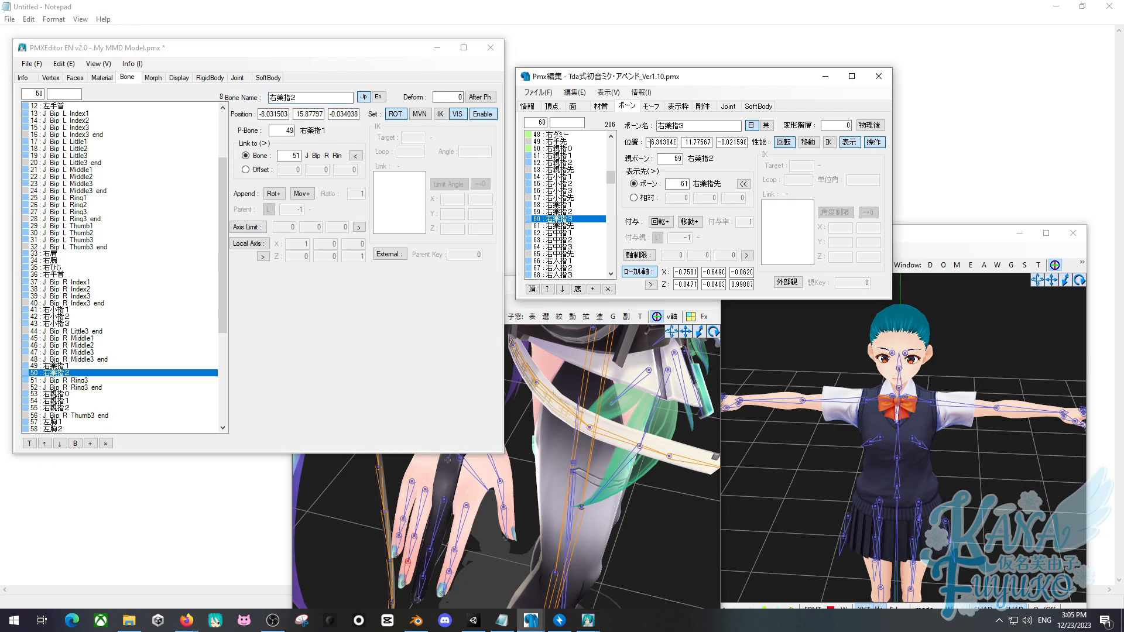
{"action": "left_click_drag", "start_coordinate": [691, 126], "coordinate": [585, 128]}
{"action": "key", "text": "ctrl+c"}
{"action": "left_click", "coordinate": [130, 381]}
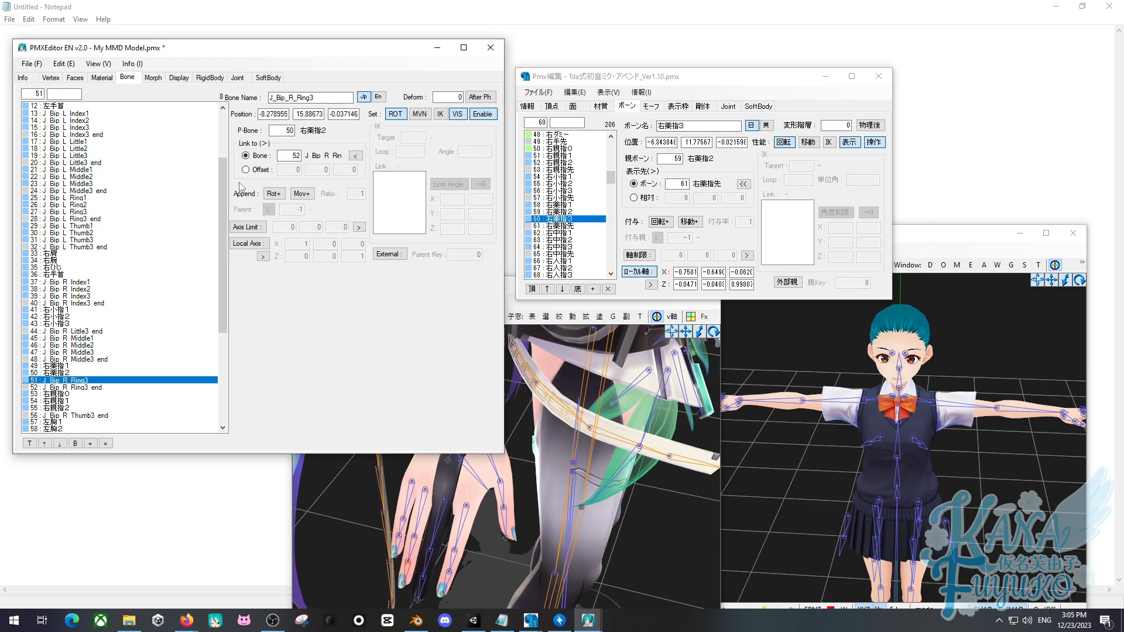
{"action": "left_click_drag", "start_coordinate": [348, 98], "coordinate": [270, 98]}
{"action": "key", "text": "ctrl+v"}
Rename J_Bip_R_Middle1 to 右中指1, copying the name from the reference model's matching bone.
{"action": "left_click", "coordinate": [578, 234]}
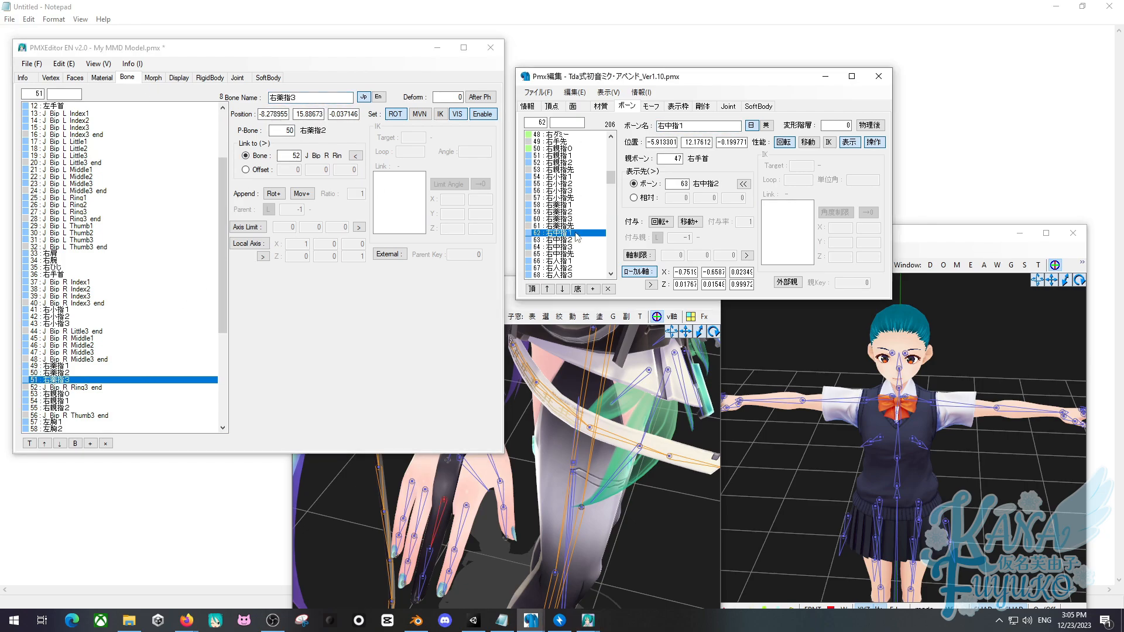
{"action": "left_click_drag", "start_coordinate": [691, 126], "coordinate": [650, 127]}
{"action": "key", "text": "ctrl+c"}
{"action": "left_click", "coordinate": [106, 339]}
{"action": "left_click_drag", "start_coordinate": [350, 98], "coordinate": [269, 97]}
{"action": "key", "text": "ctrl+v"}
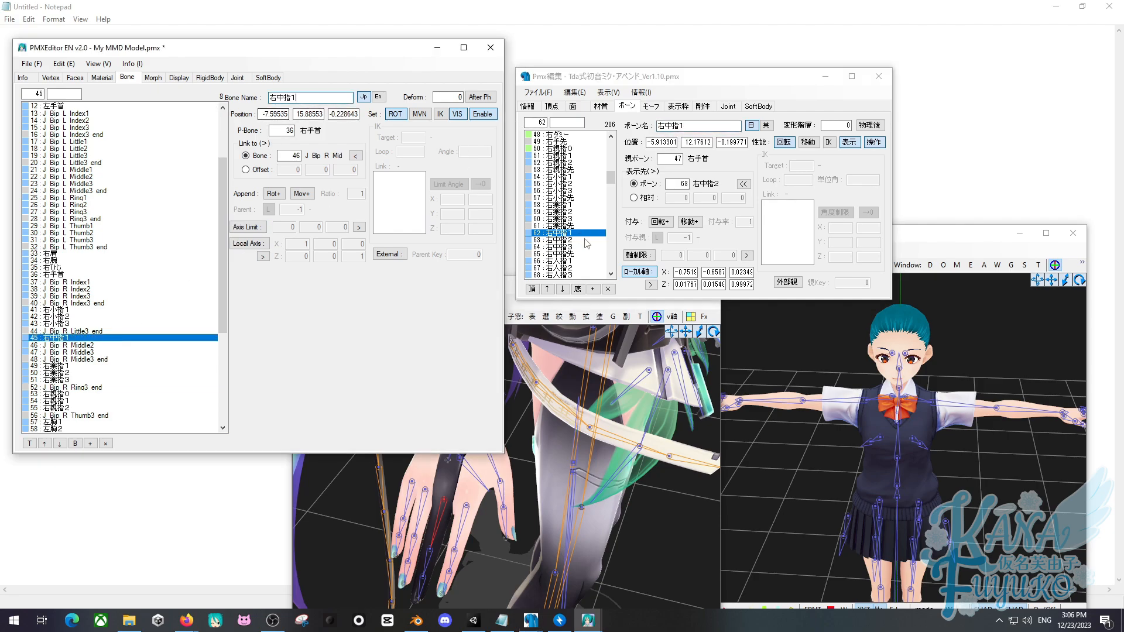
Rename J_Bip_R_Middle2 to 右中指2 and J_Bip_R_Middle3 to 右中指3, following the reference model's bones.
{"action": "left_click", "coordinate": [577, 241]}
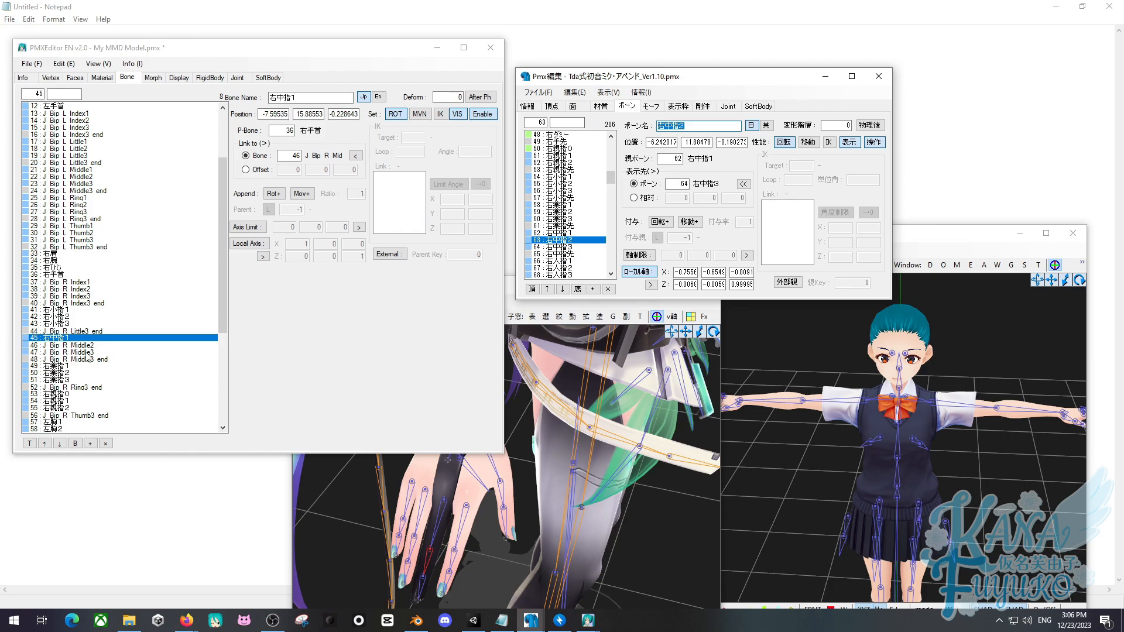
{"action": "left_click", "coordinate": [88, 345]}
{"action": "left_click_drag", "start_coordinate": [349, 98], "coordinate": [270, 98]}
{"action": "type", "text": "右中指2"}
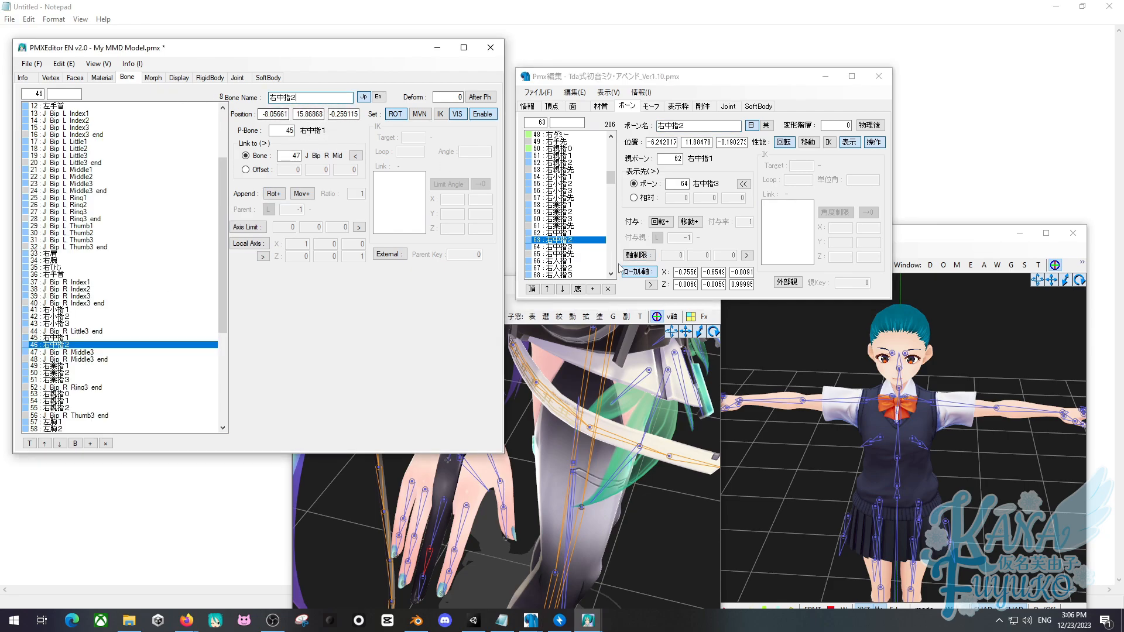
{"action": "left_click", "coordinate": [577, 247]}
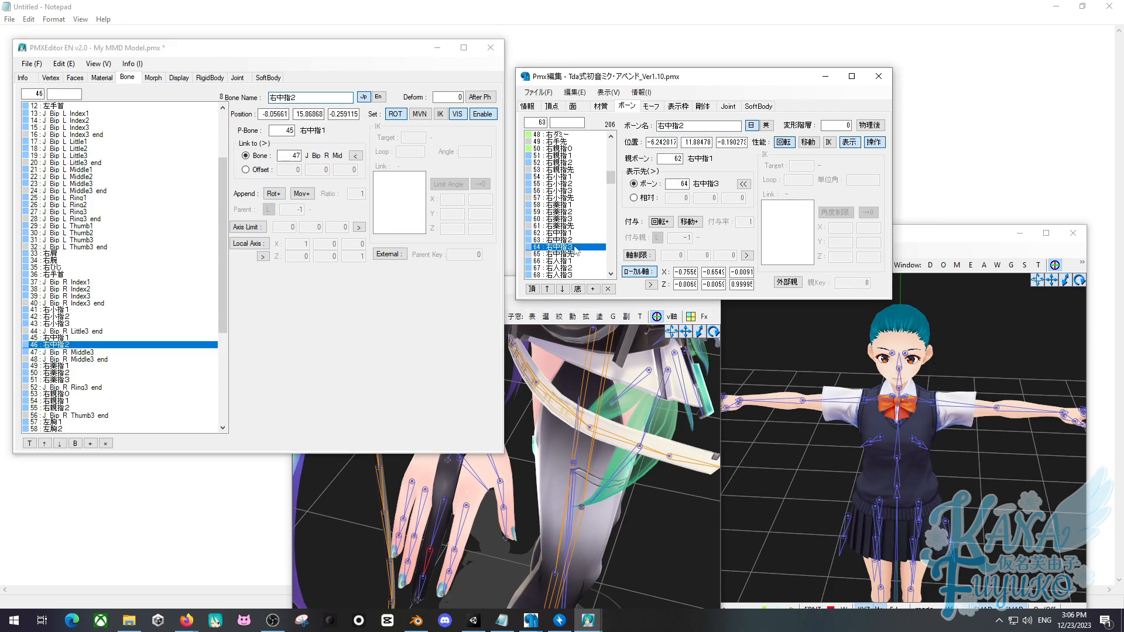
{"action": "left_click", "coordinate": [103, 352]}
{"action": "left_click_drag", "start_coordinate": [349, 98], "coordinate": [270, 98]}
{"action": "type", "text": "右中指3"}
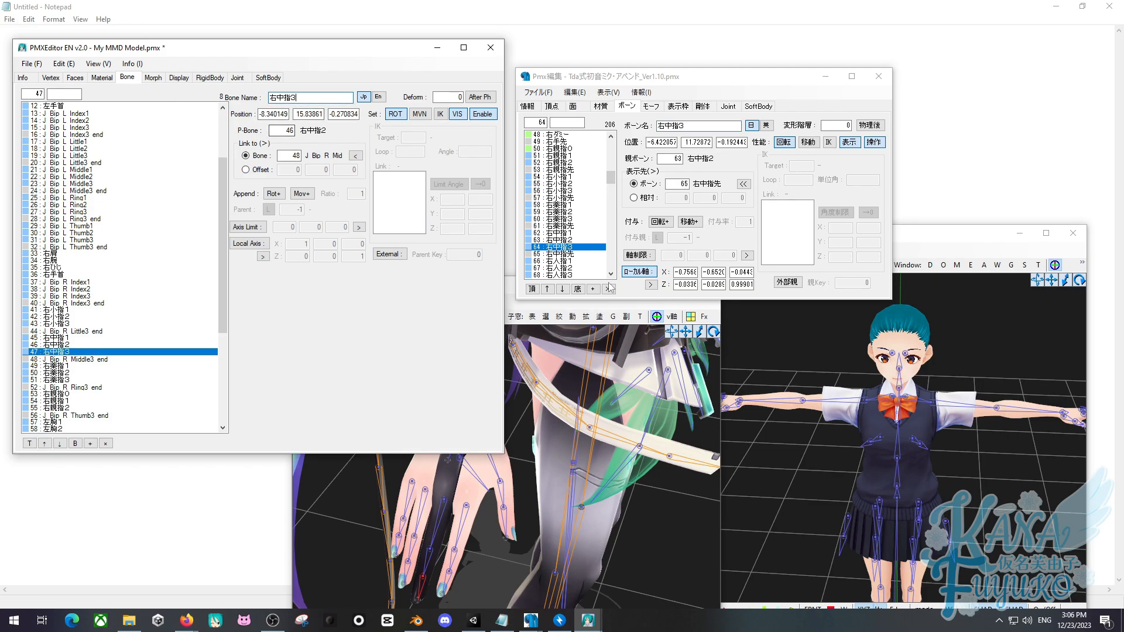
Rename J_Bip_R_Index1 to 右人指1, copying the name from the reference model's matching bone.
{"action": "left_click", "coordinate": [574, 262]}
{"action": "left_click_drag", "start_coordinate": [739, 126], "coordinate": [561, 123]}
{"action": "key", "text": "ctrl+c"}
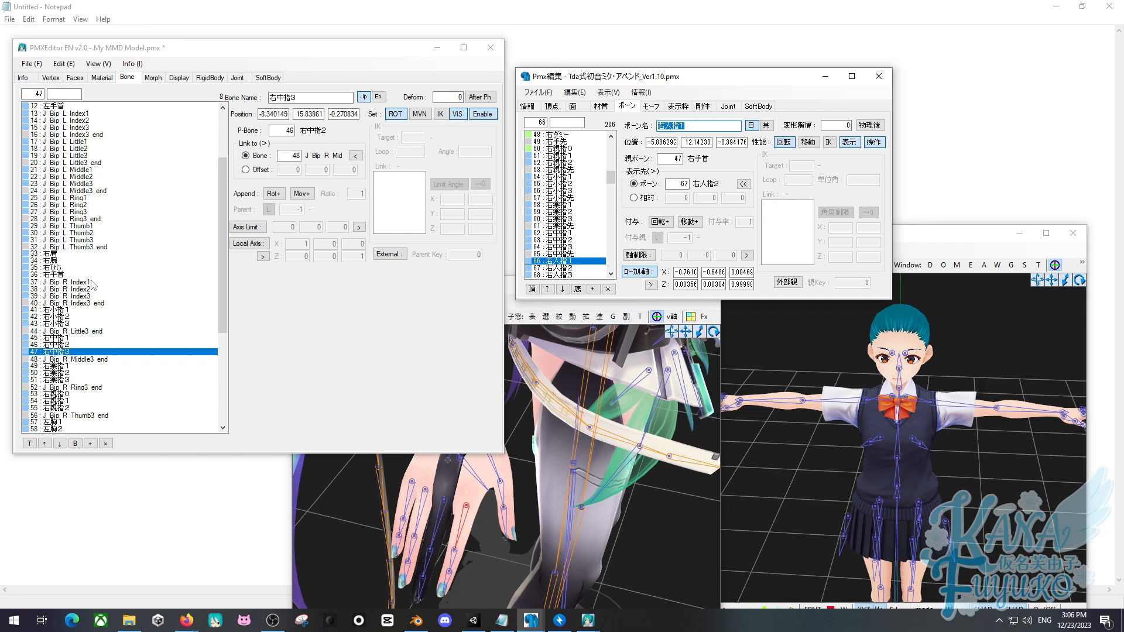
{"action": "left_click", "coordinate": [91, 282]}
{"action": "left_click_drag", "start_coordinate": [350, 98], "coordinate": [269, 97]}
{"action": "key", "text": "ctrl+v"}
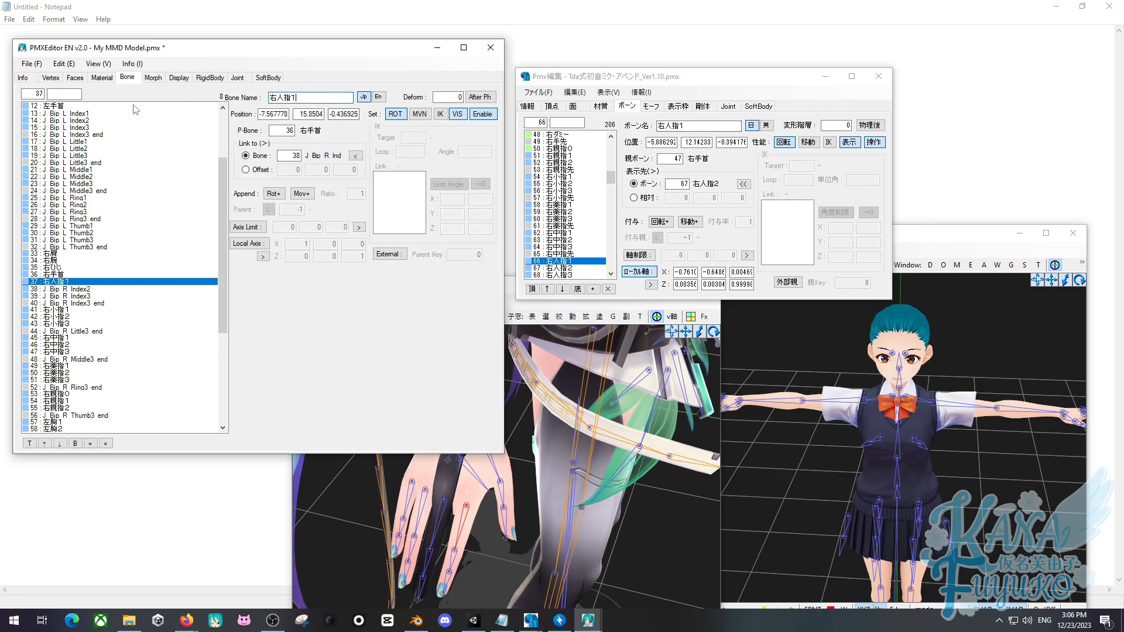
Rename J_Bip_R_Index2 to 右人指2, copying the name from the reference model's matching bone.
{"action": "left_click", "coordinate": [562, 268]}
{"action": "double_click", "coordinate": [695, 126]}
{"action": "key", "text": "ctrl+c"}
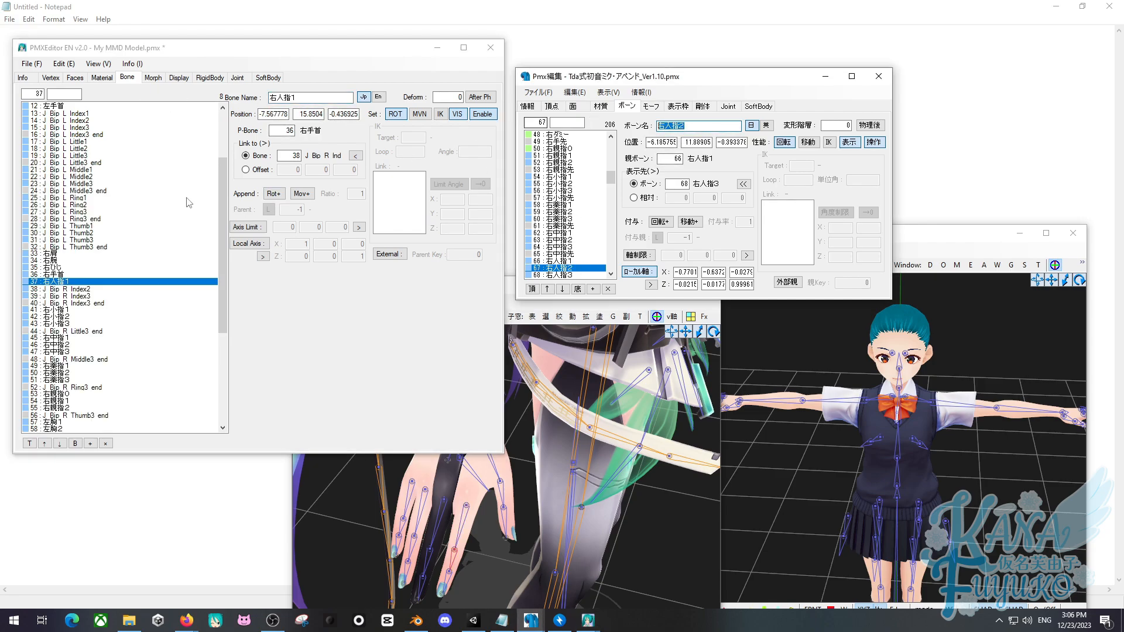
{"action": "left_click", "coordinate": [96, 289]}
{"action": "left_click_drag", "start_coordinate": [319, 98], "coordinate": [270, 98]}
{"action": "key", "text": "ctrl+v"}
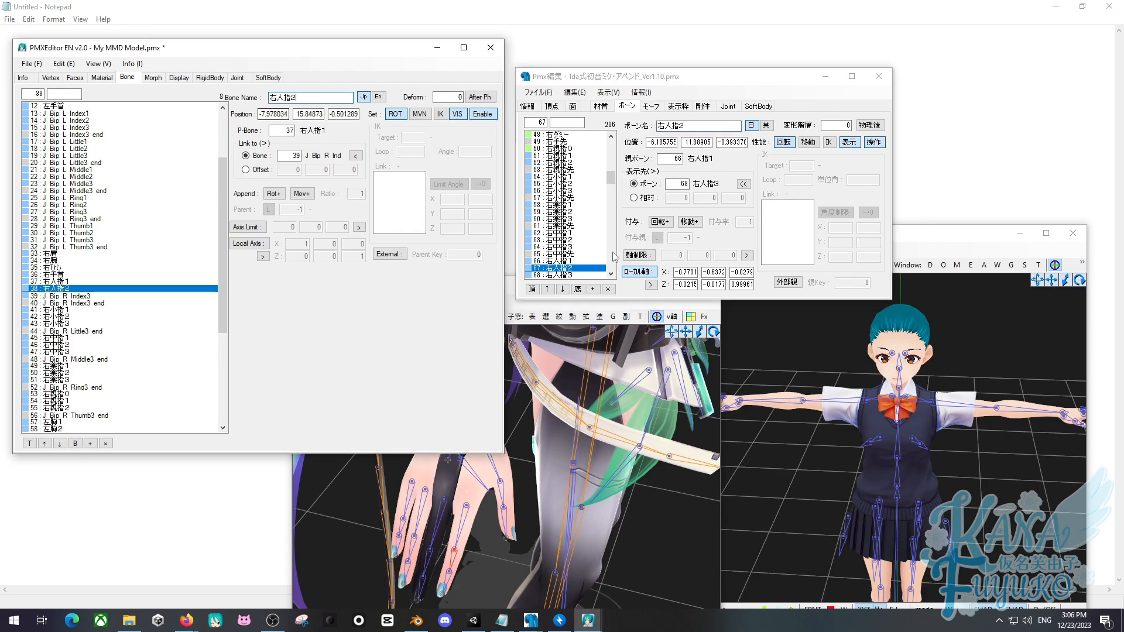
Rename J_Bip_R_Index3 to 右人指3, following the reference model's matching bone.
{"action": "left_click", "coordinate": [561, 275]}
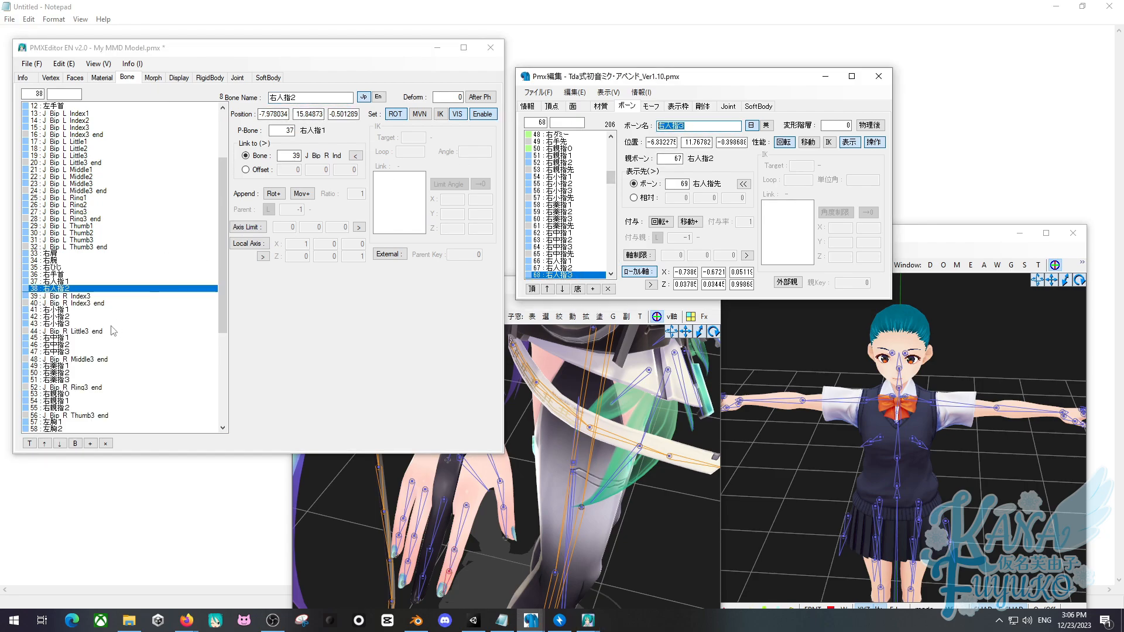
{"action": "left_click", "coordinate": [88, 297]}
{"action": "left_click_drag", "start_coordinate": [350, 98], "coordinate": [269, 98]}
{"action": "type", "text": "右人指3"}
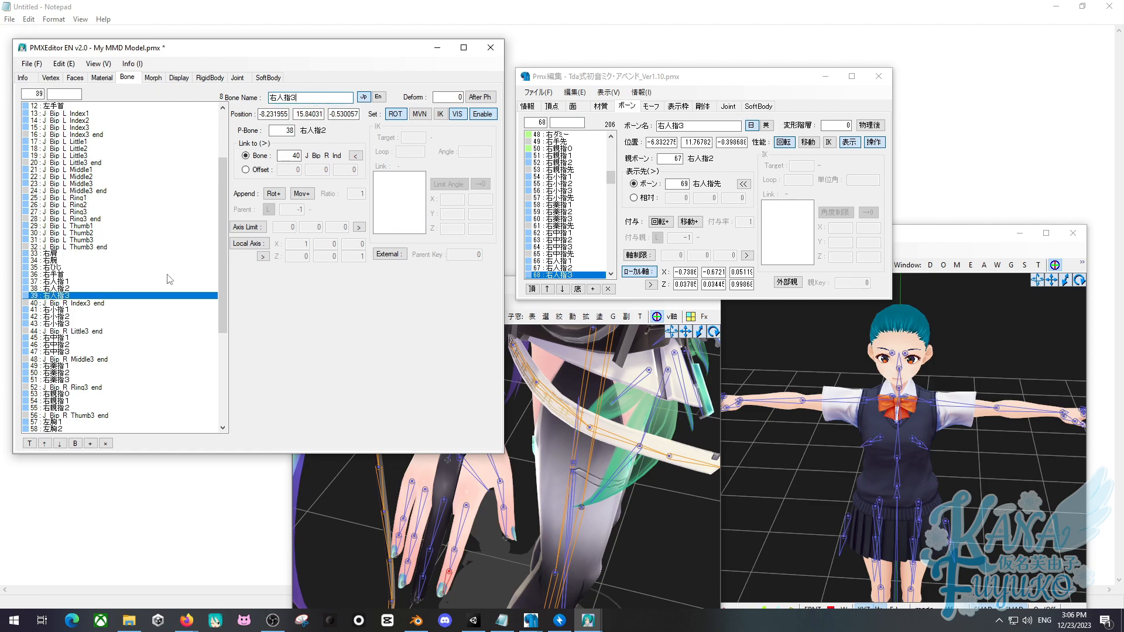
{"action": "scroll", "coordinate": [169, 279], "scroll_direction": "down", "scroll_amount": 5}
{"action": "scroll", "coordinate": [135, 241], "scroll_direction": "up", "scroll_amount": 5}
{"action": "scroll", "coordinate": [117, 244], "scroll_direction": "up", "scroll_amount": 3}
{"action": "scroll", "coordinate": [116, 175], "scroll_direction": "up", "scroll_amount": 1}
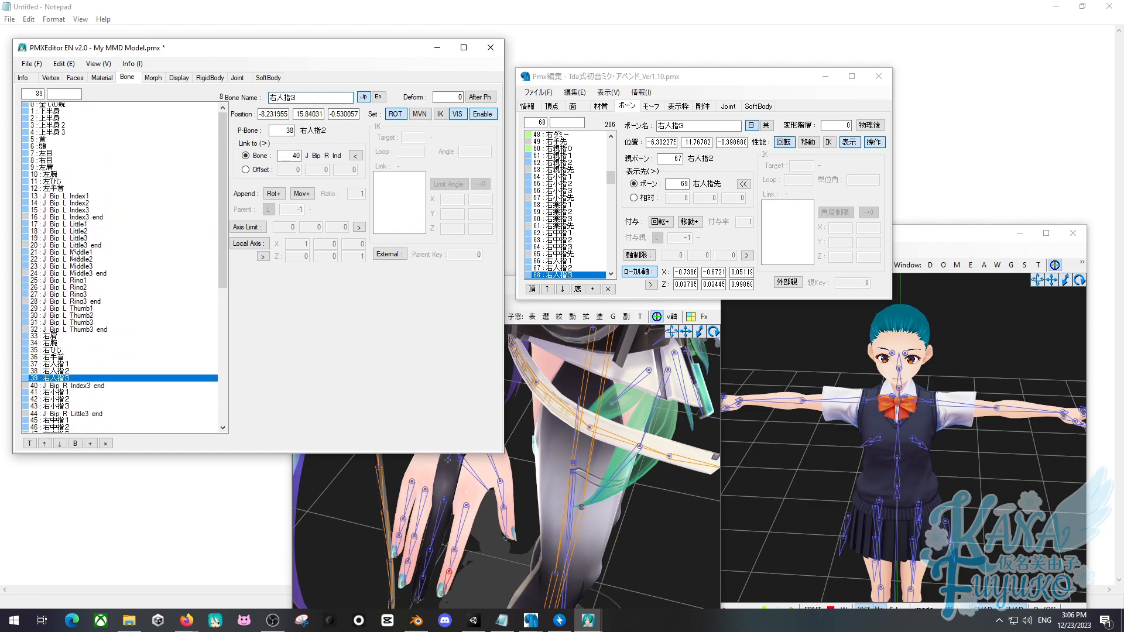
Rename J_Bip_L_Thumb1 to 左親指0, copying the name from the reference model's matching left thumb bone.
{"action": "scroll", "coordinate": [585, 232], "scroll_direction": "down", "scroll_amount": 1}
{"action": "scroll", "coordinate": [585, 231], "scroll_direction": "down", "scroll_amount": 11}
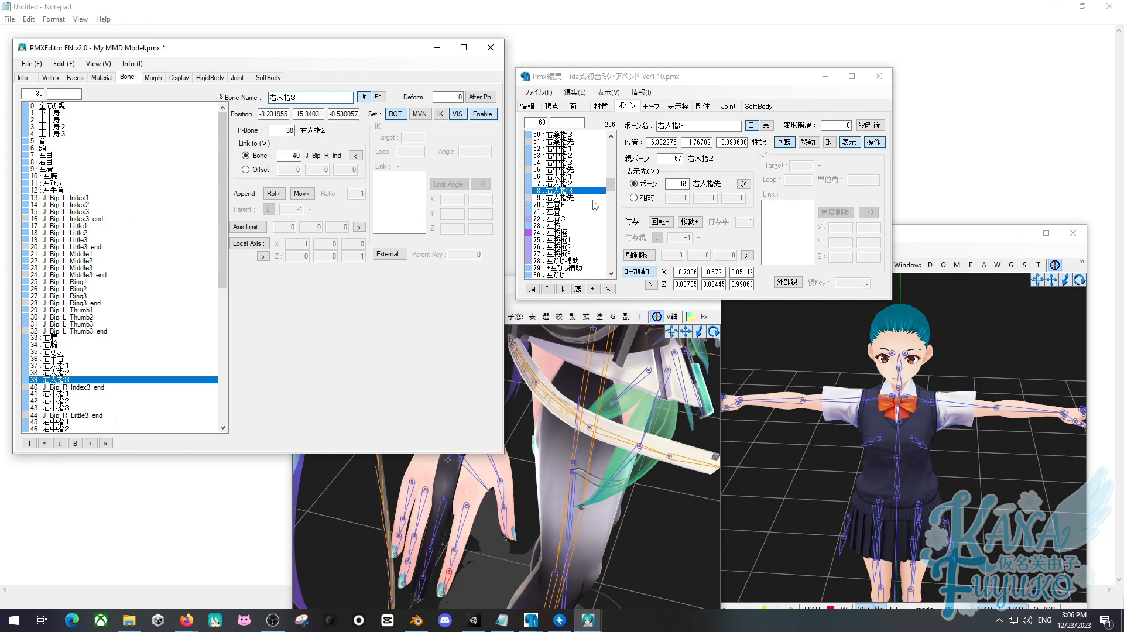
{"action": "left_click", "coordinate": [612, 200]}
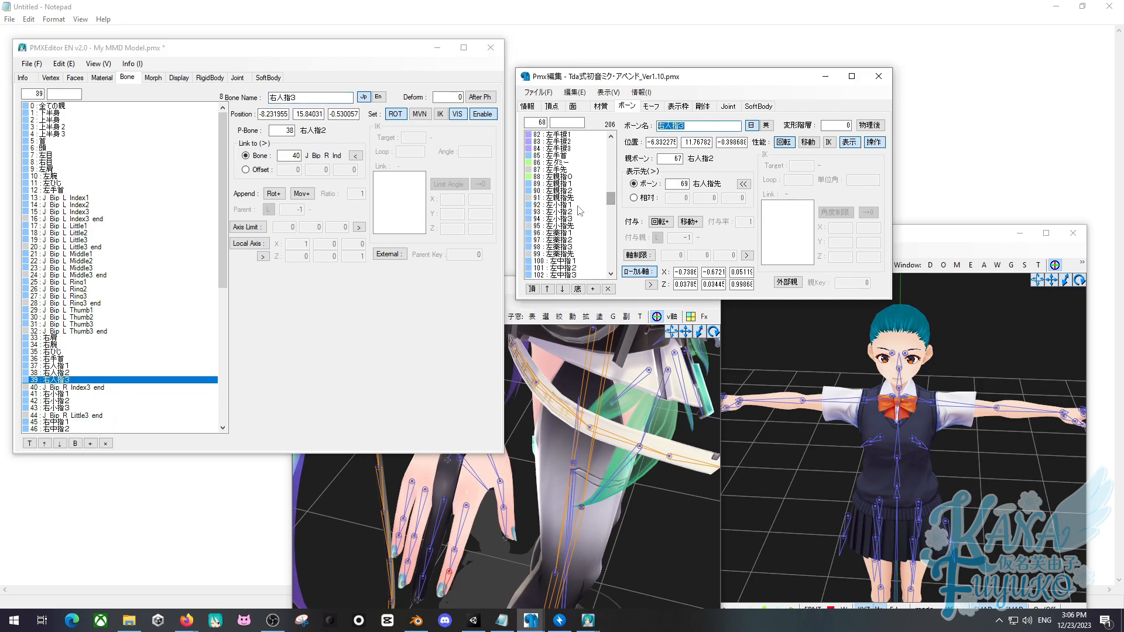
{"action": "scroll", "coordinate": [582, 208], "scroll_direction": "down", "scroll_amount": 2}
{"action": "left_click", "coordinate": [567, 135]}
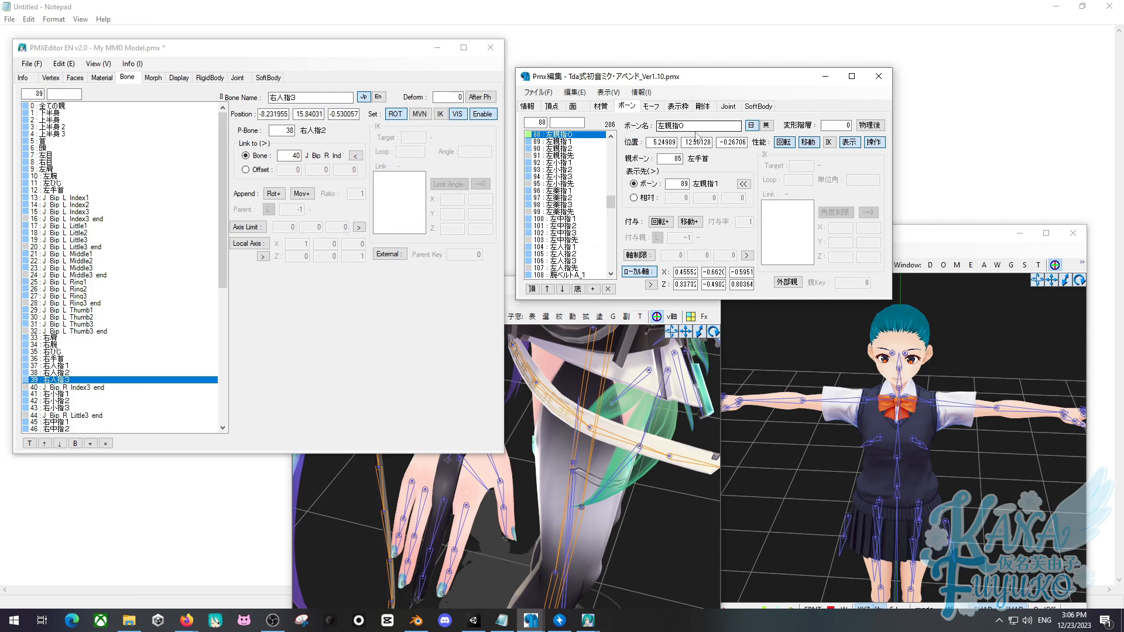
{"action": "double_click", "coordinate": [673, 126]}
{"action": "left_click", "coordinate": [76, 310]}
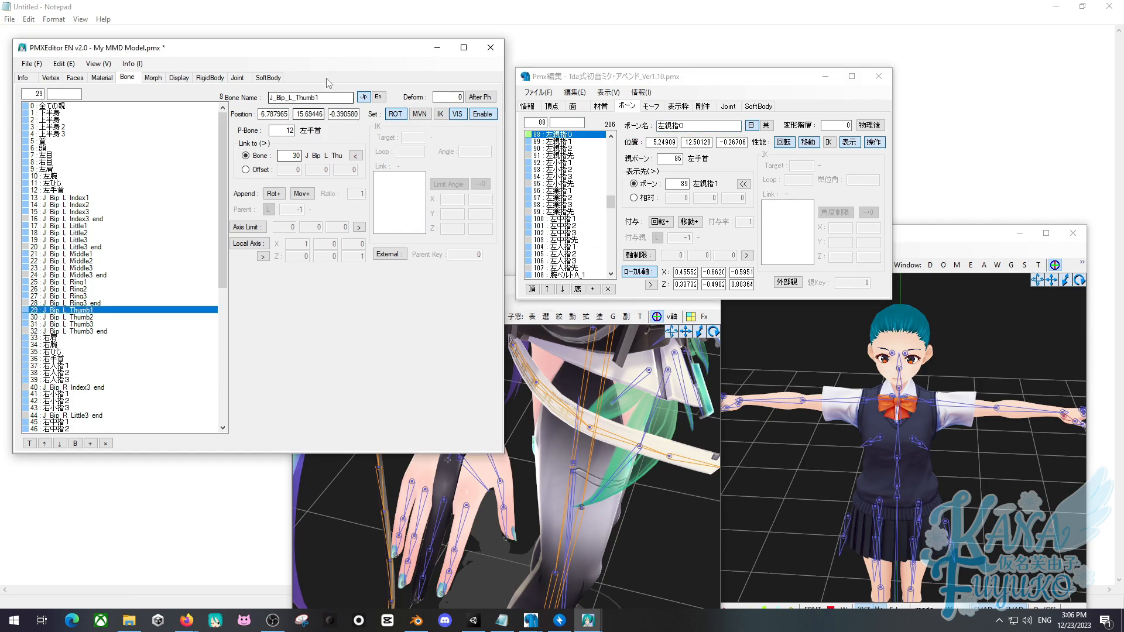
{"action": "double_click", "coordinate": [292, 98]}
{"action": "type", "text": "左親指0"}
Rename J_Bip_L_Thumb2 to 左親指1, copying the name from the reference model's matching bone.
{"action": "left_click", "coordinate": [568, 142]}
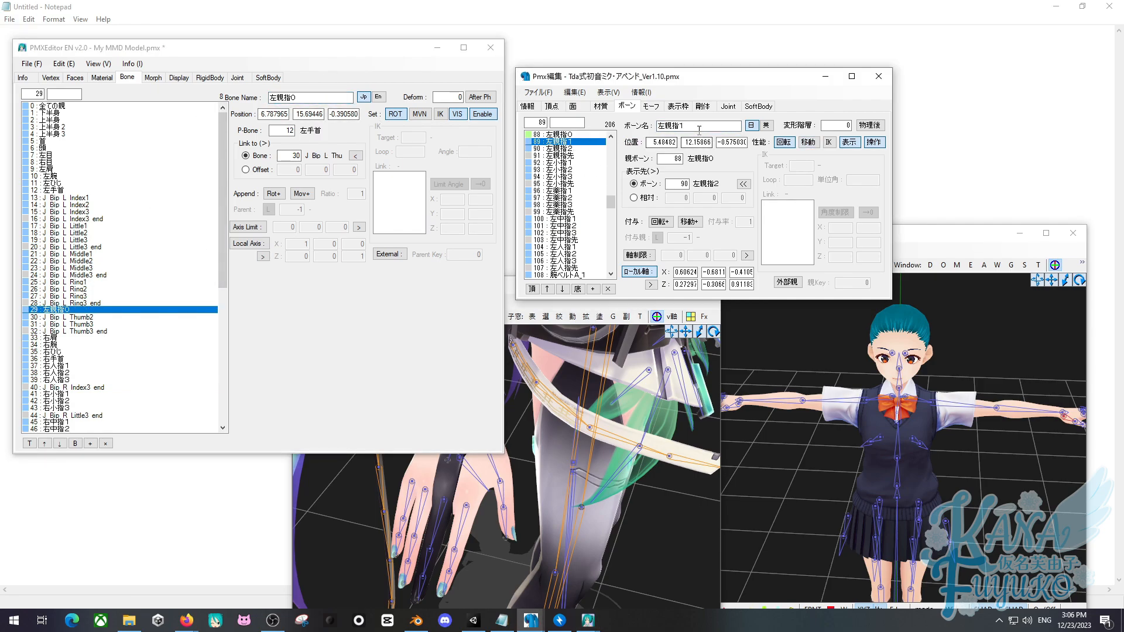
{"action": "left_click", "coordinate": [109, 311]}
{"action": "left_click", "coordinate": [107, 318]}
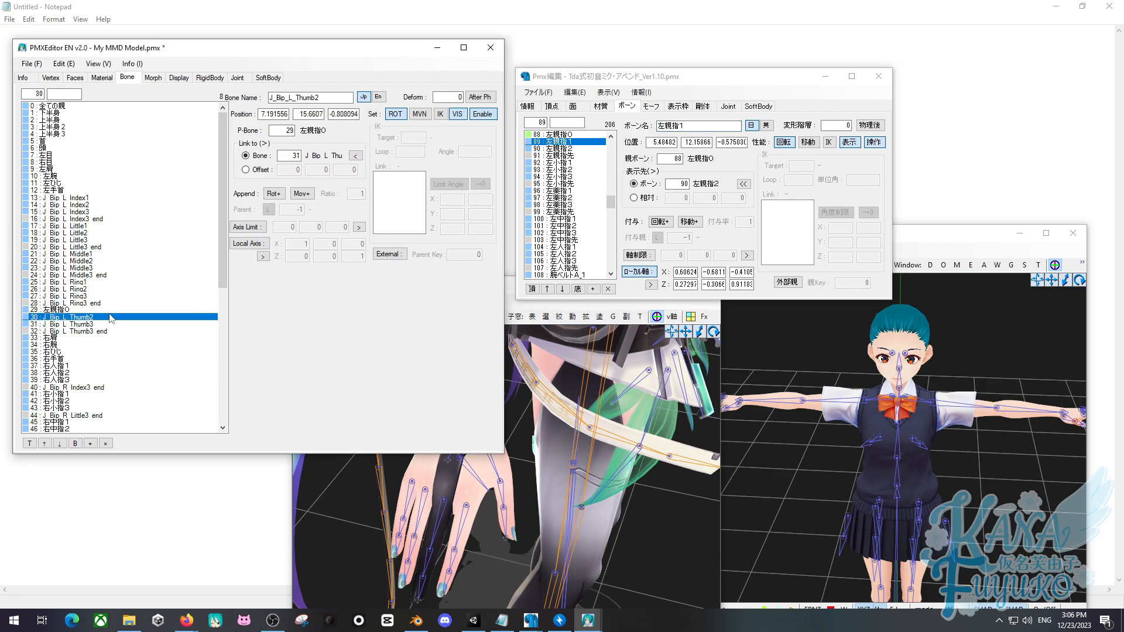
{"action": "double_click", "coordinate": [304, 98]}
{"action": "type", "text": "左親指1"}
Rename J_Bip_L_Thumb3 to 左親指2, copying the name from the reference model's matching bone.
{"action": "left_click", "coordinate": [562, 149]}
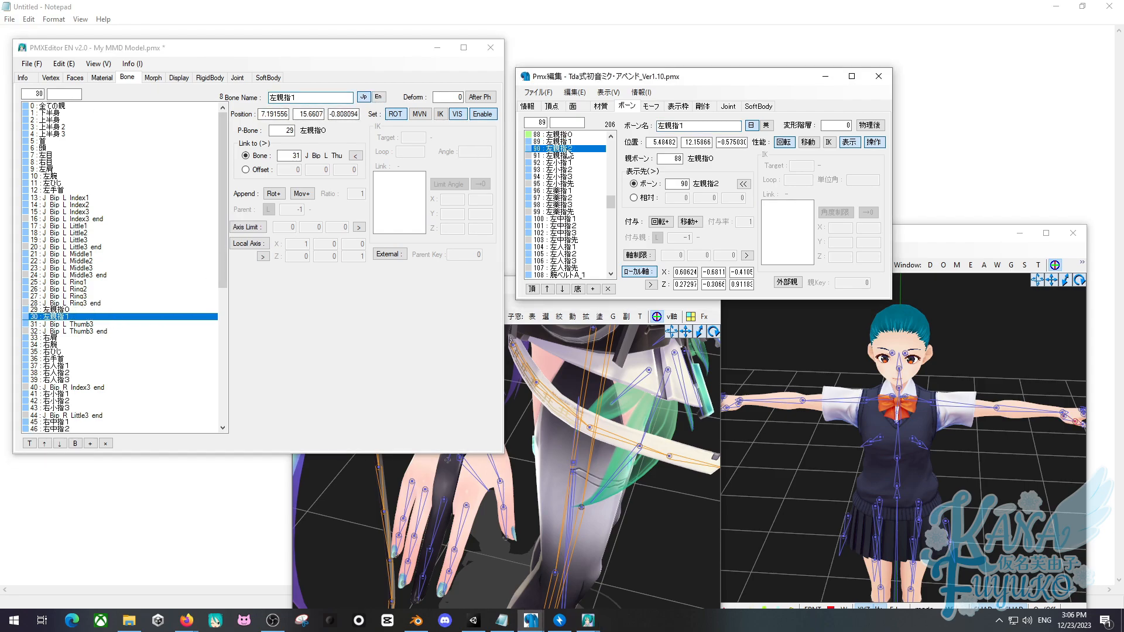
{"action": "double_click", "coordinate": [697, 125]}
{"action": "key", "text": "ctrl+c"}
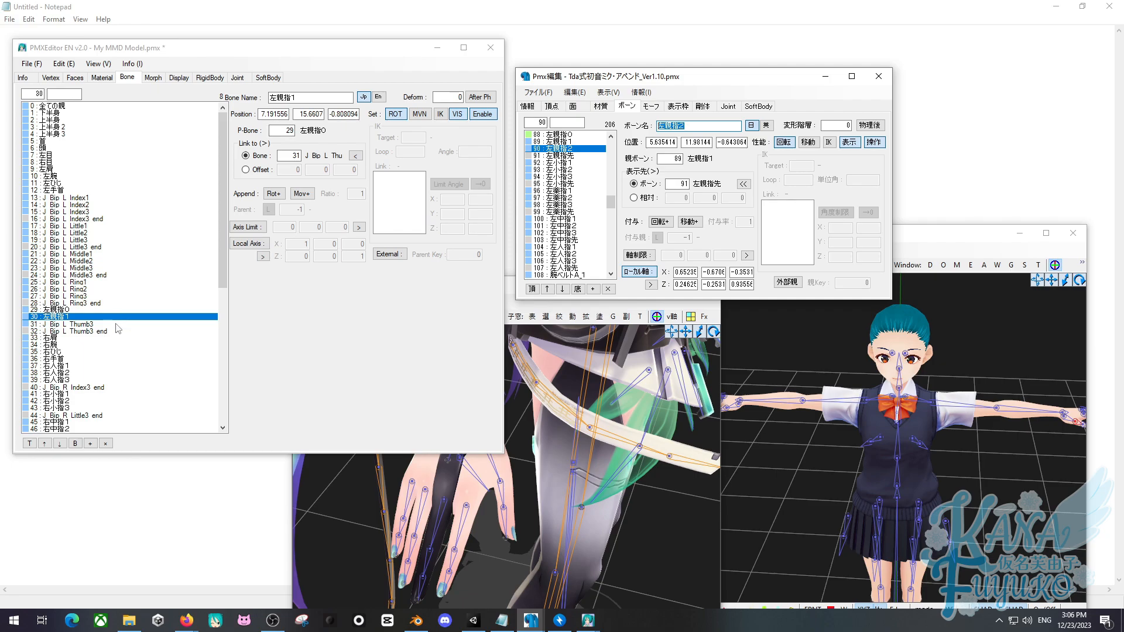
{"action": "left_click", "coordinate": [120, 324]}
{"action": "double_click", "coordinate": [305, 98]}
{"action": "key", "text": "ctrl+v"}
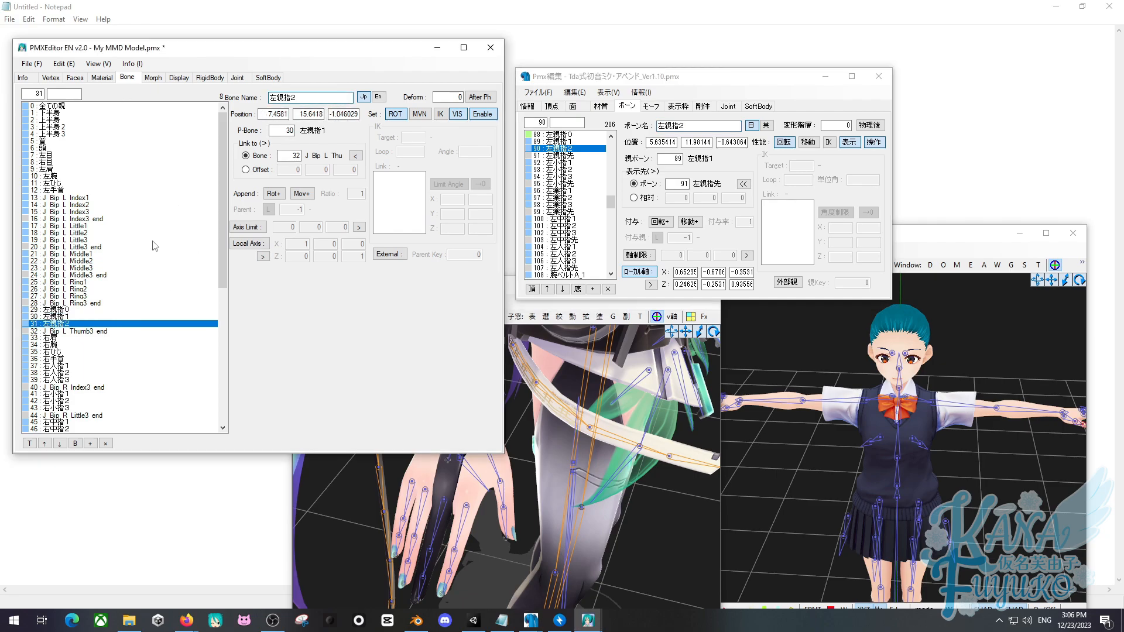
Rename J_Bip_L_Little1 to 左小指1, copying the name from the reference model's matching bone.
{"action": "left_click", "coordinate": [562, 163]}
{"action": "double_click", "coordinate": [696, 126]}
{"action": "key", "text": "ctrl+c"}
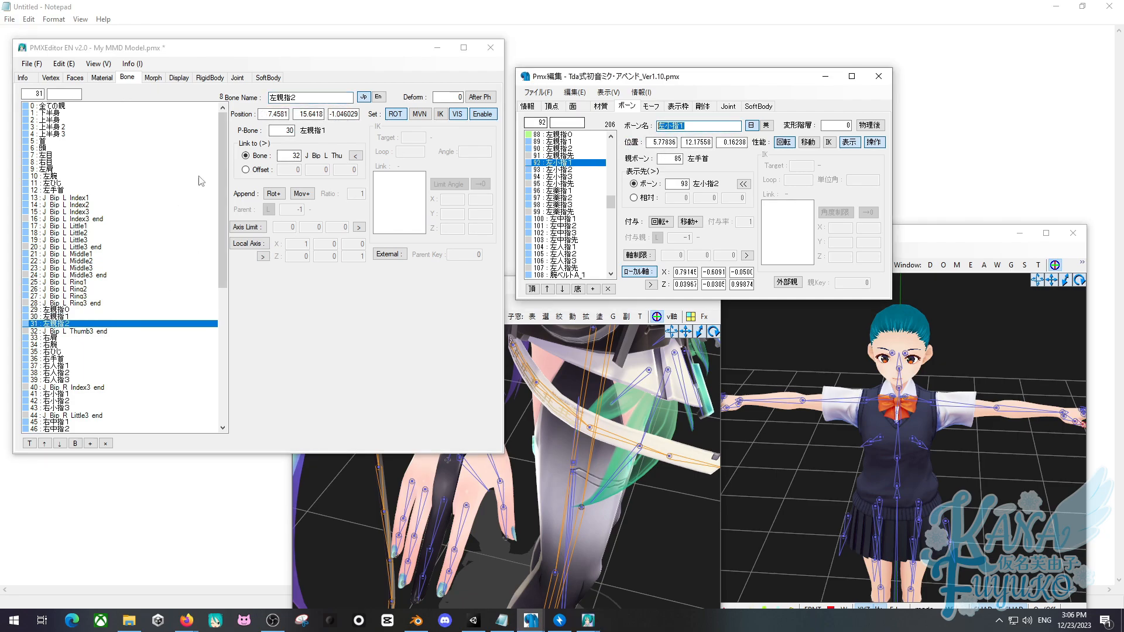
{"action": "left_click", "coordinate": [101, 226]}
{"action": "double_click", "coordinate": [304, 97]}
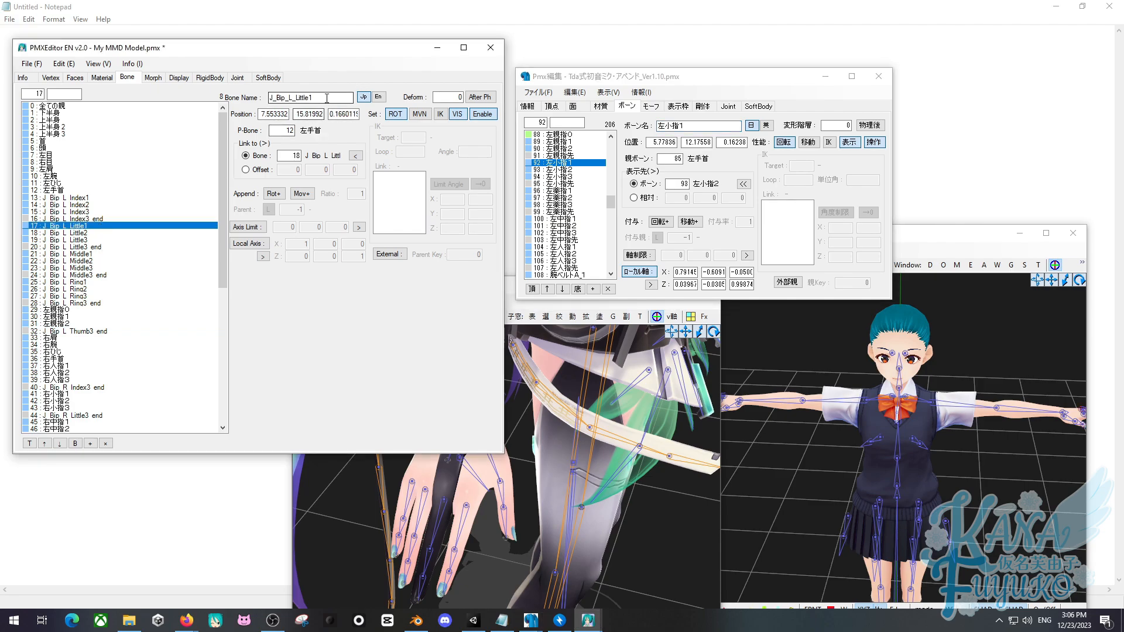
{"action": "key", "text": "ctrl+v"}
Rename J_Bip_L_Little2 to 左小指2, copying the name from the reference model's matching bone.
{"action": "left_click", "coordinate": [562, 170]}
{"action": "double_click", "coordinate": [697, 126]}
{"action": "key", "text": "ctrl+c"}
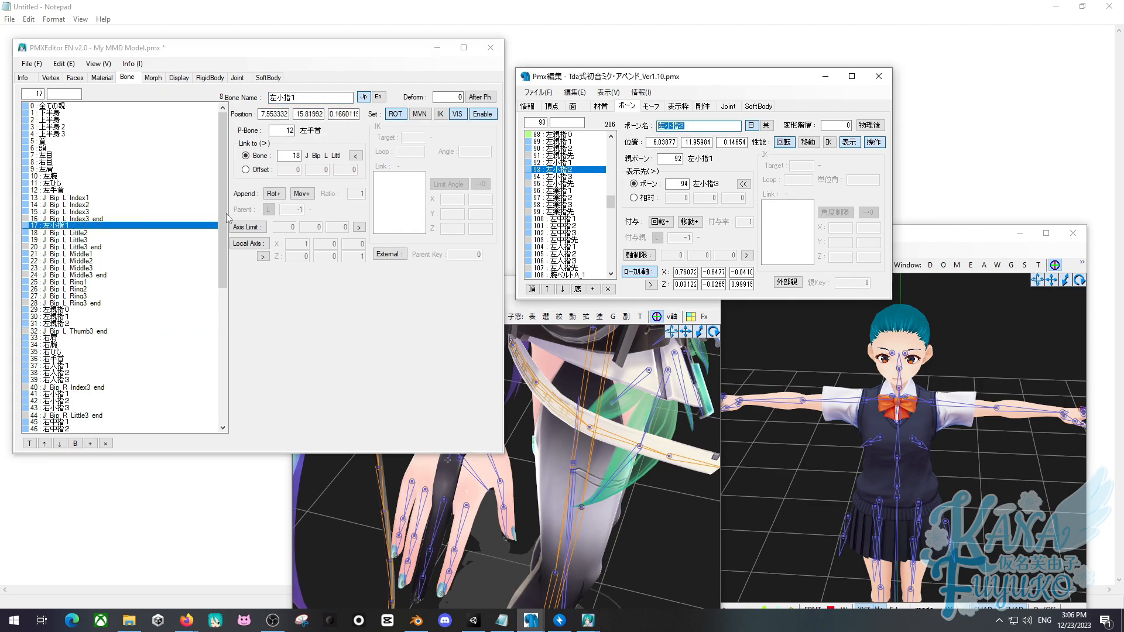
{"action": "left_click", "coordinate": [94, 233]}
{"action": "double_click", "coordinate": [305, 98]}
{"action": "key", "text": "ctrl+v"}
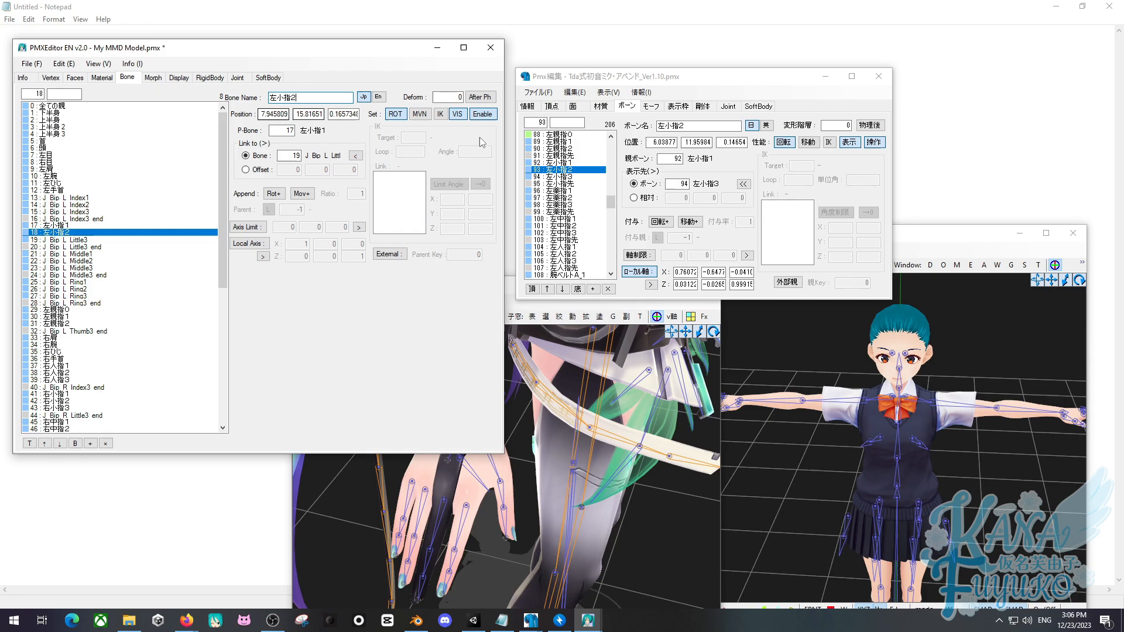
Rename J_Bip_L_Little3 to 左小指3, copying the name from the reference model's matching bone.
{"action": "left_click", "coordinate": [562, 177]}
{"action": "double_click", "coordinate": [704, 125]}
{"action": "key", "text": "ctrl+c"}
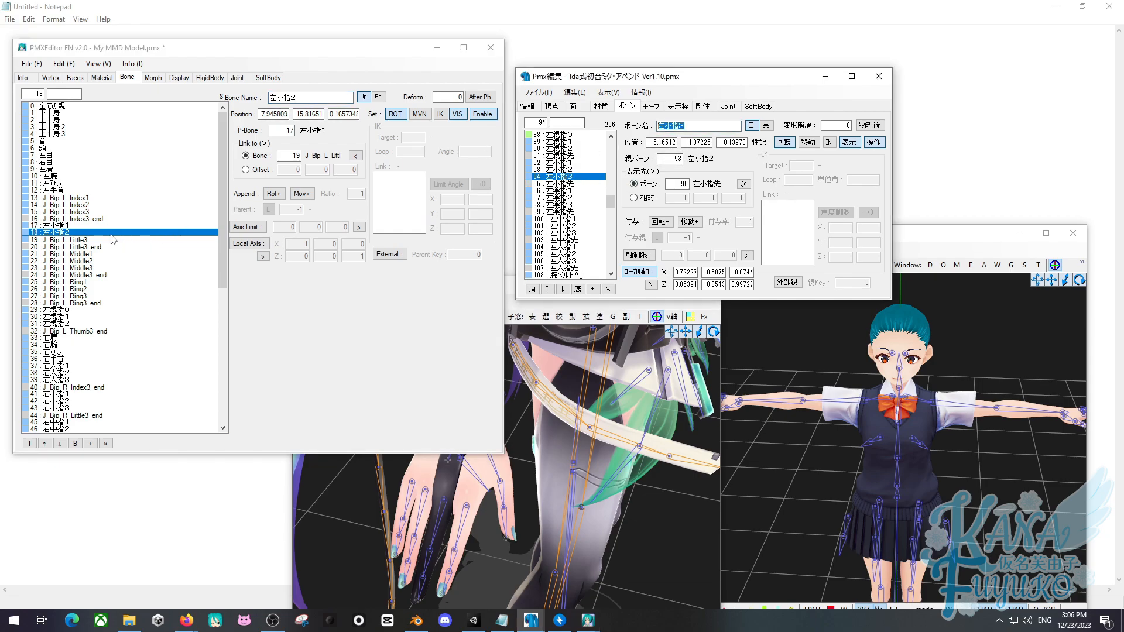
{"action": "left_click", "coordinate": [108, 240]}
{"action": "double_click", "coordinate": [304, 97]}
{"action": "key", "text": "ctrl+v"}
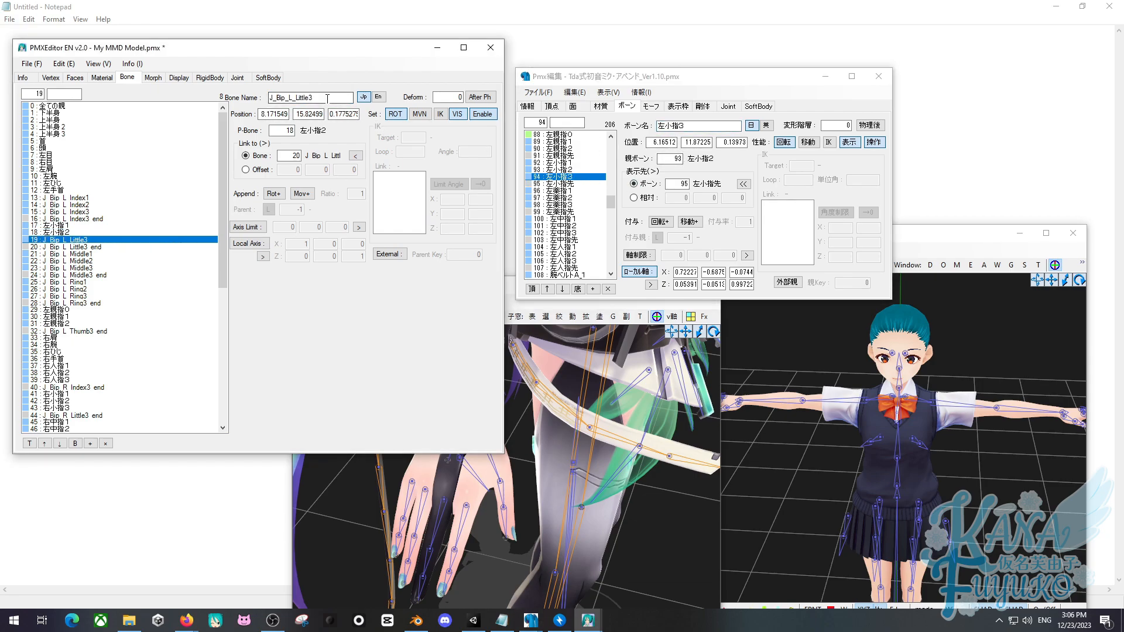
{"action": "key", "text": "Return"}
Examine the reference model's overall bone structure in the 3D view, from the upper body and arms down to the legs.
{"action": "left_click", "coordinate": [562, 190]}
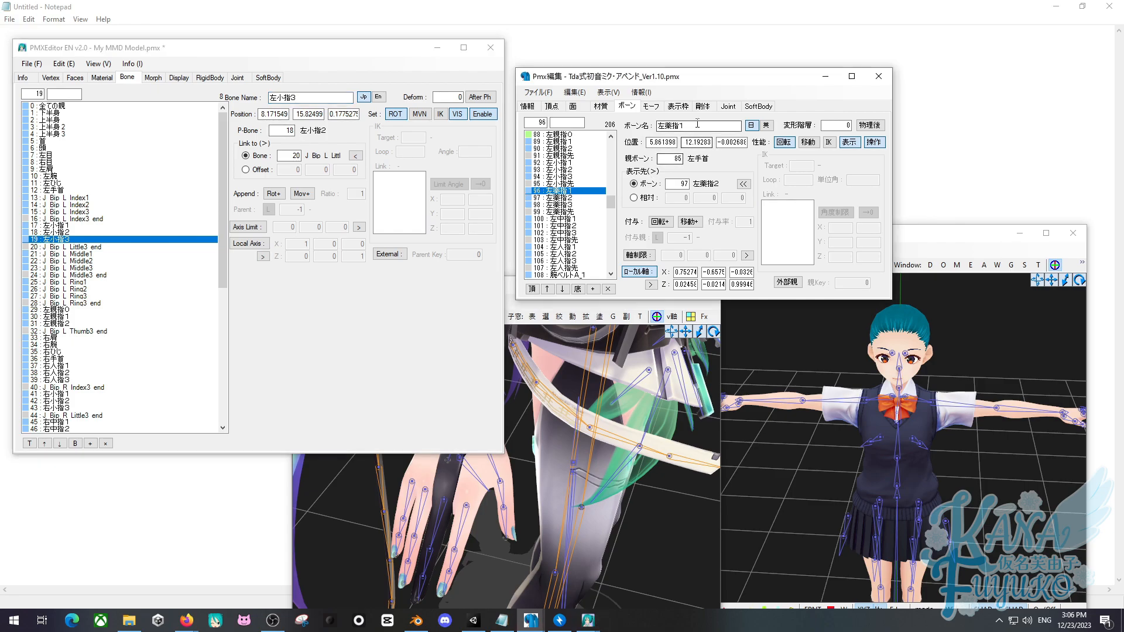
{"action": "left_click", "coordinate": [622, 363]}
{"action": "scroll", "coordinate": [544, 369], "scroll_direction": "down", "scroll_amount": 5}
{"action": "right_click_drag", "start_coordinate": [620, 363], "coordinate": [533, 357]}
{"action": "middle_click_drag", "start_coordinate": [529, 351], "coordinate": [533, 434]}
{"action": "right_click_drag", "start_coordinate": [534, 434], "coordinate": [484, 417]}
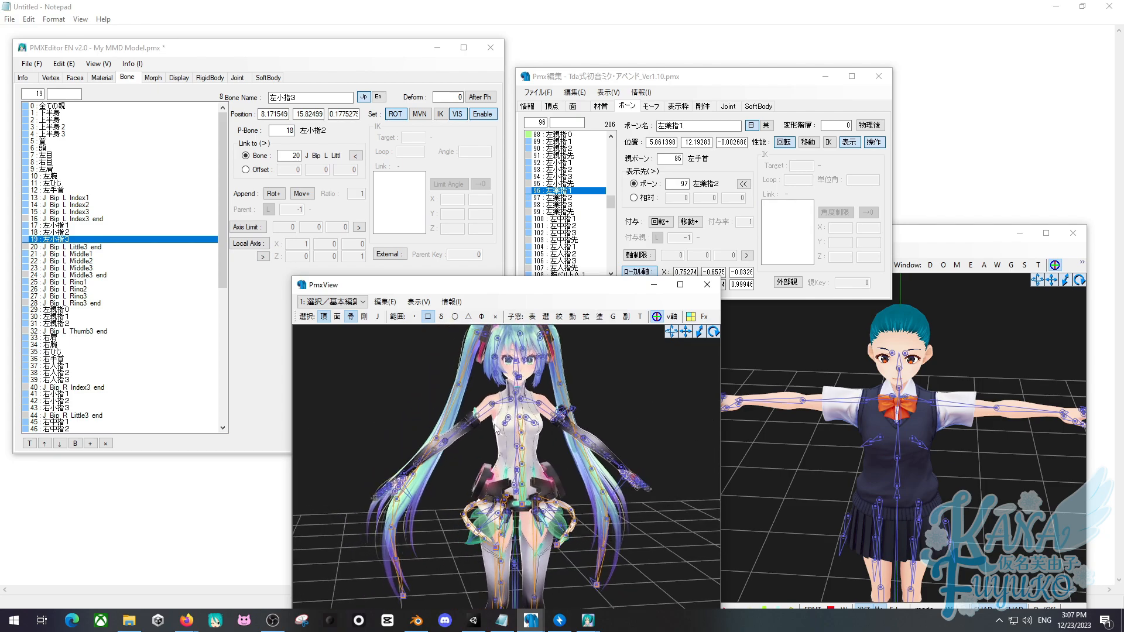
{"action": "middle_click_drag", "start_coordinate": [484, 521], "coordinate": [485, 385]}
{"action": "right_click_drag", "start_coordinate": [469, 502], "coordinate": [441, 535]}
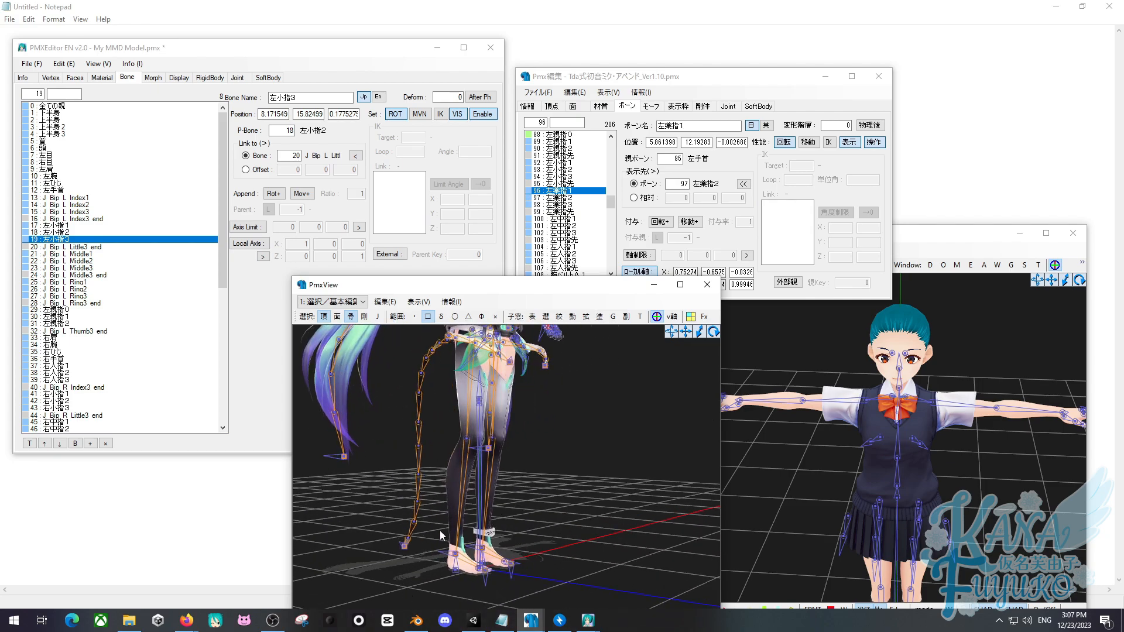
{"action": "right_click_drag", "start_coordinate": [475, 486], "coordinate": [462, 410]}
{"action": "middle_click_drag", "start_coordinate": [463, 386], "coordinate": [456, 515]}
{"action": "right_click_drag", "start_coordinate": [444, 462], "coordinate": [472, 433]}
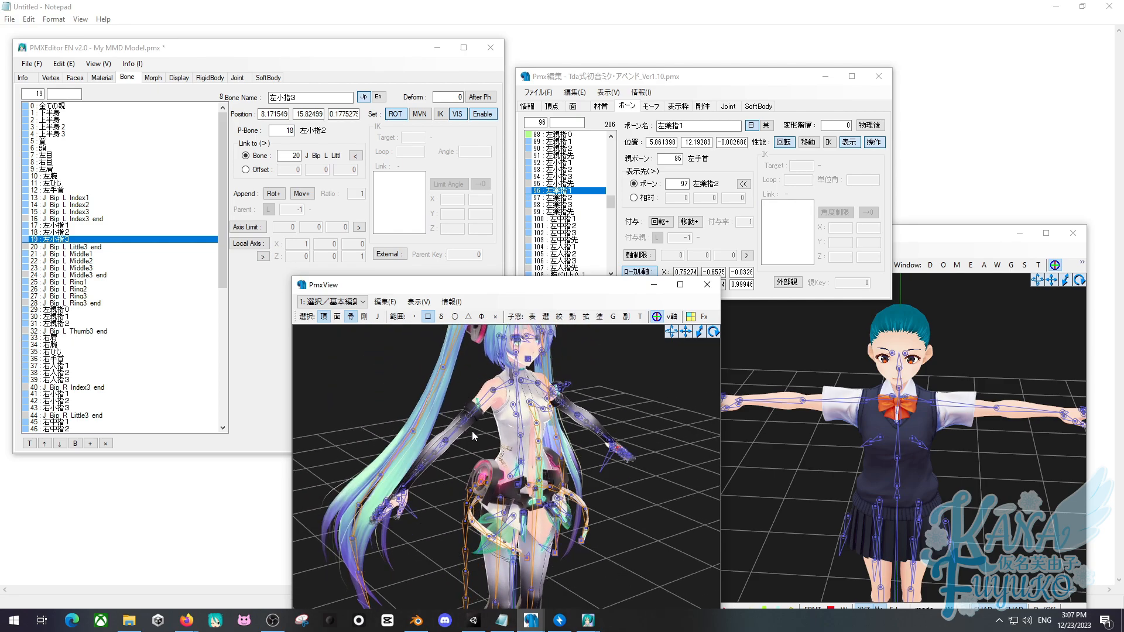
{"action": "scroll", "coordinate": [467, 426], "scroll_direction": "up", "scroll_amount": 3}
{"action": "middle_click_drag", "start_coordinate": [465, 424], "coordinate": [475, 462]}
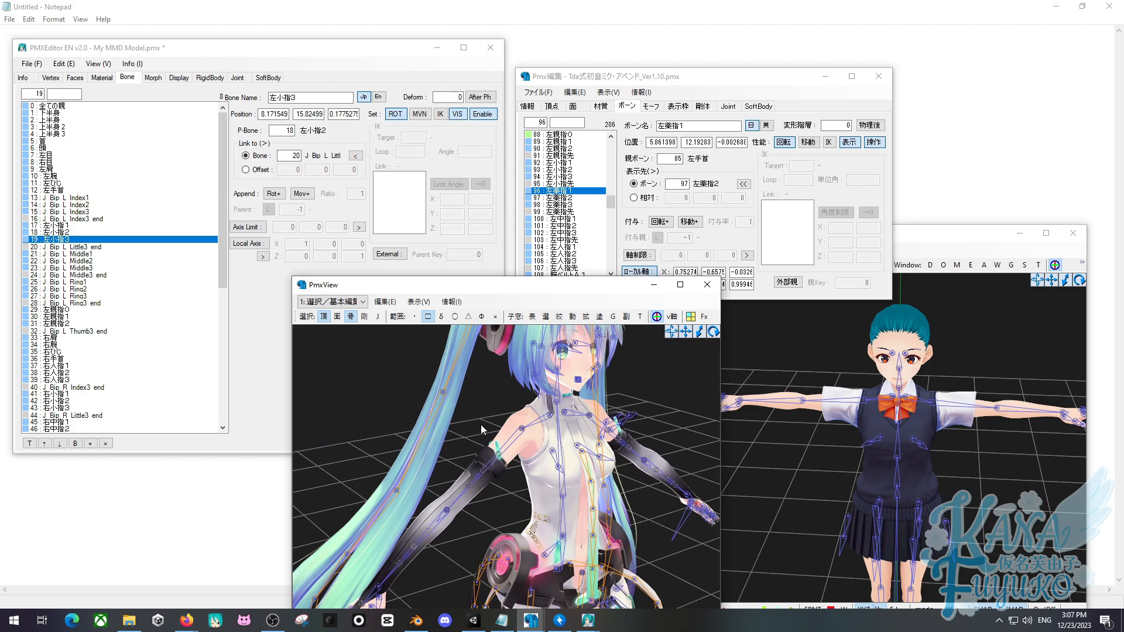
Move the reference model's bone editor clear of its 3D view and examine the forearm, hand and finger bones up close.
{"action": "left_click", "coordinate": [379, 55]}
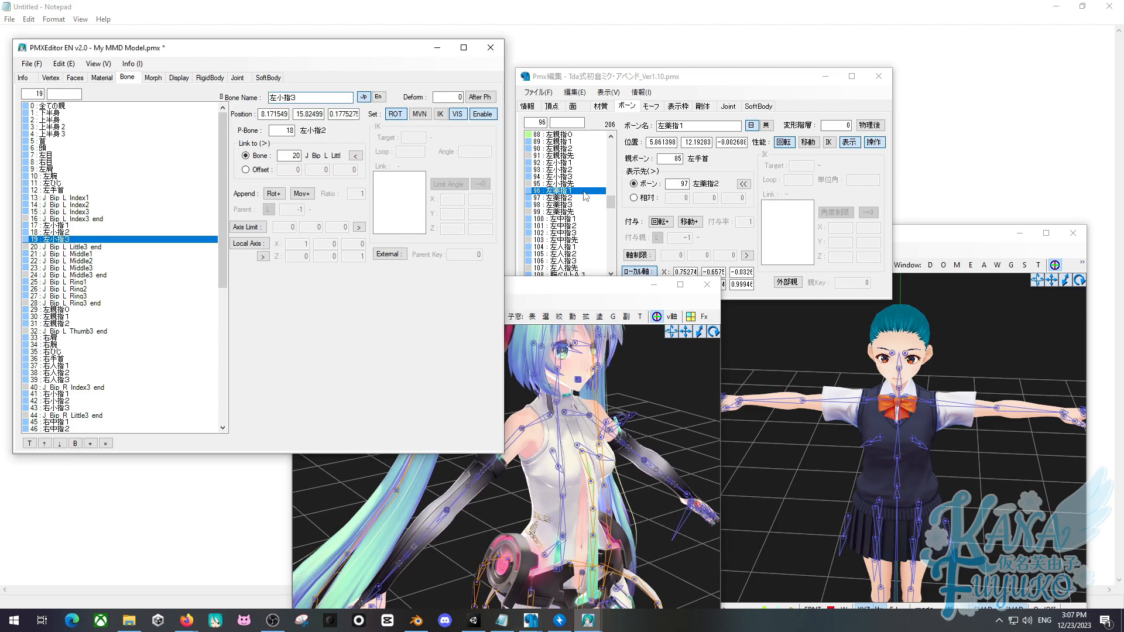
{"action": "left_click_drag", "start_coordinate": [629, 81], "coordinate": [618, 51]}
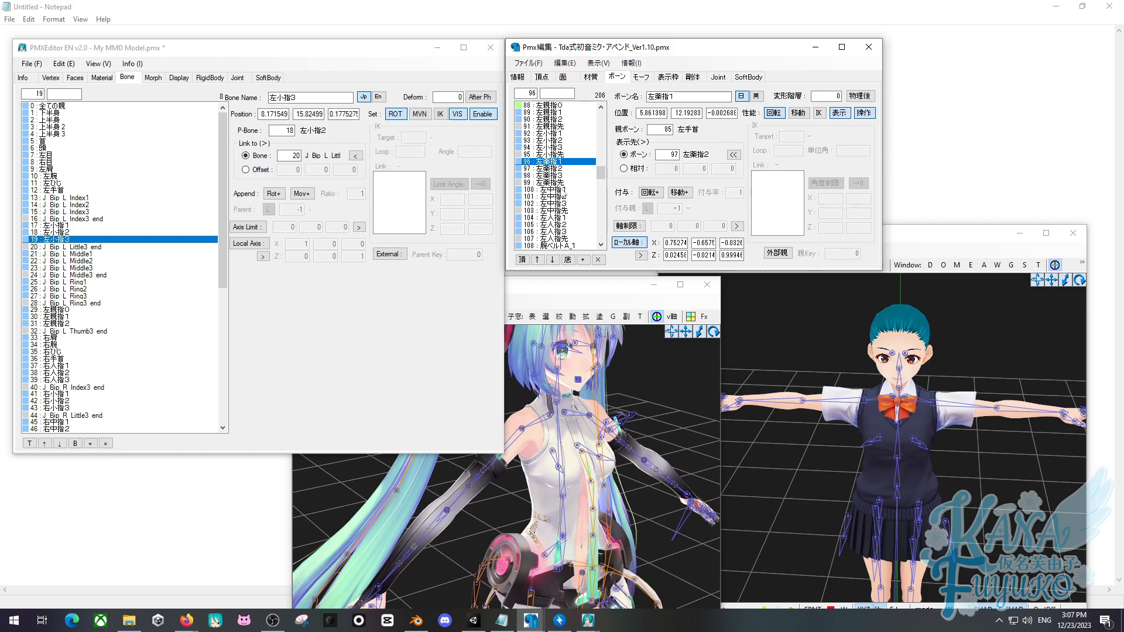
{"action": "right_click_drag", "start_coordinate": [533, 427], "coordinate": [564, 432]}
{"action": "middle_click_drag", "start_coordinate": [565, 432], "coordinate": [576, 345]}
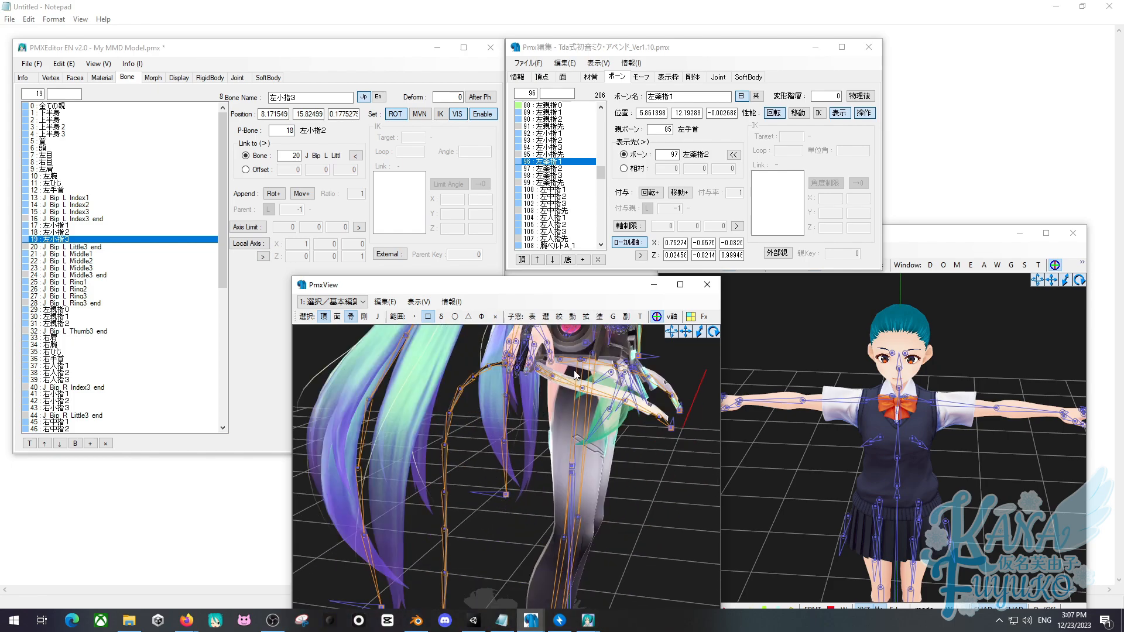
{"action": "right_click_drag", "start_coordinate": [577, 345], "coordinate": [560, 386]}
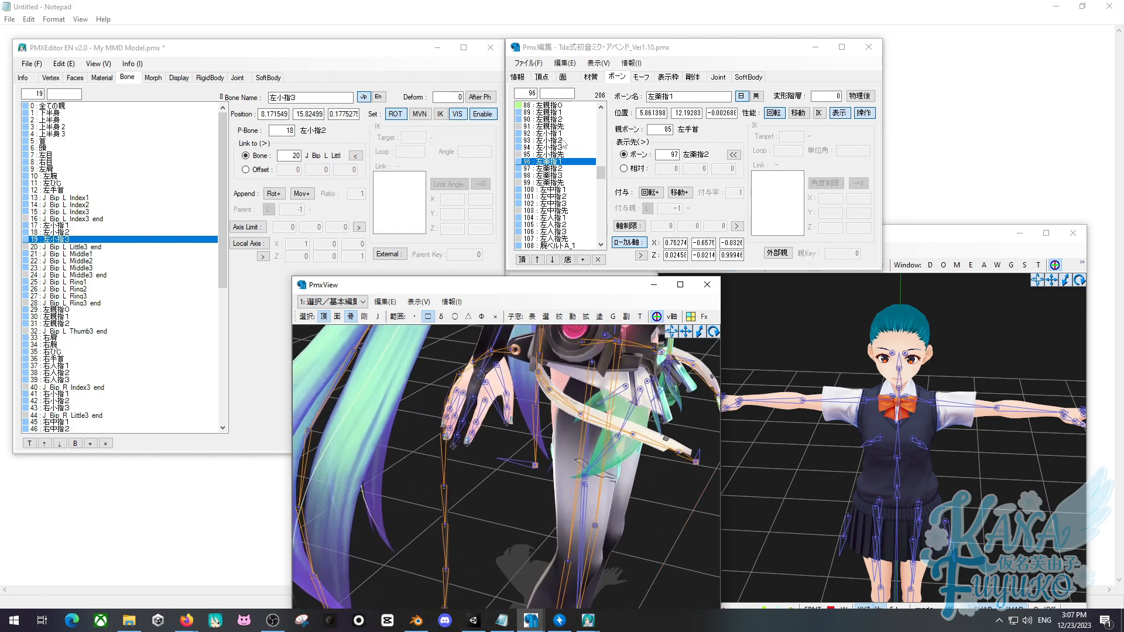
{"action": "left_click", "coordinate": [558, 162]}
{"action": "left_click", "coordinate": [556, 169]}
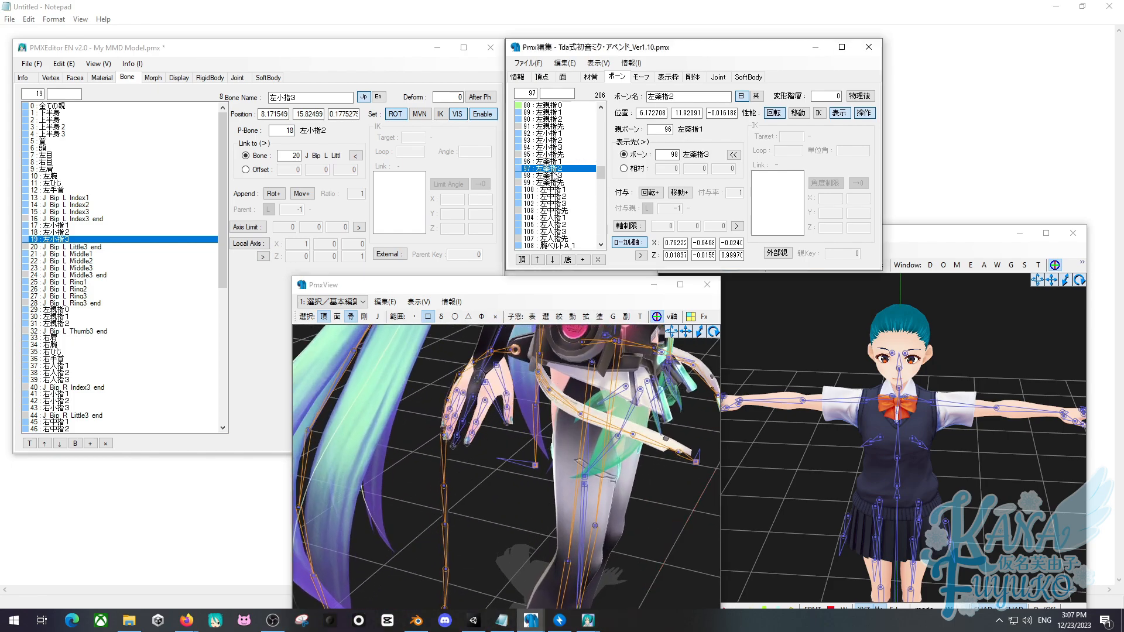
{"action": "right_click_drag", "start_coordinate": [585, 433], "coordinate": [413, 531]}
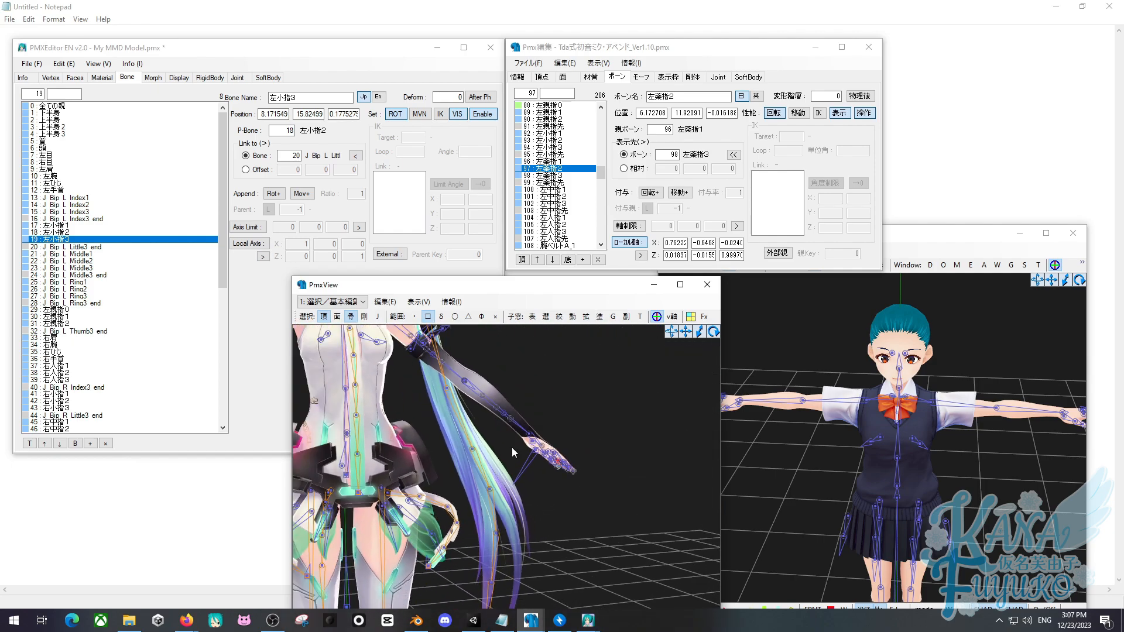
{"action": "right_click_drag", "start_coordinate": [512, 448], "coordinate": [508, 391]}
{"action": "left_click", "coordinate": [518, 401]}
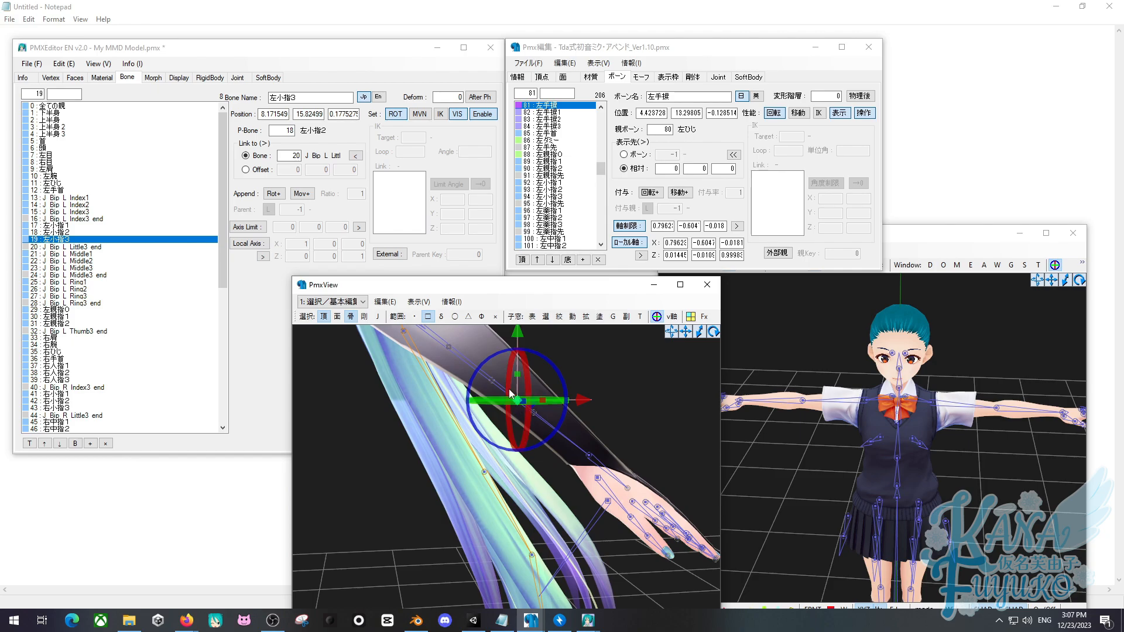
{"action": "left_click", "coordinate": [456, 451]}
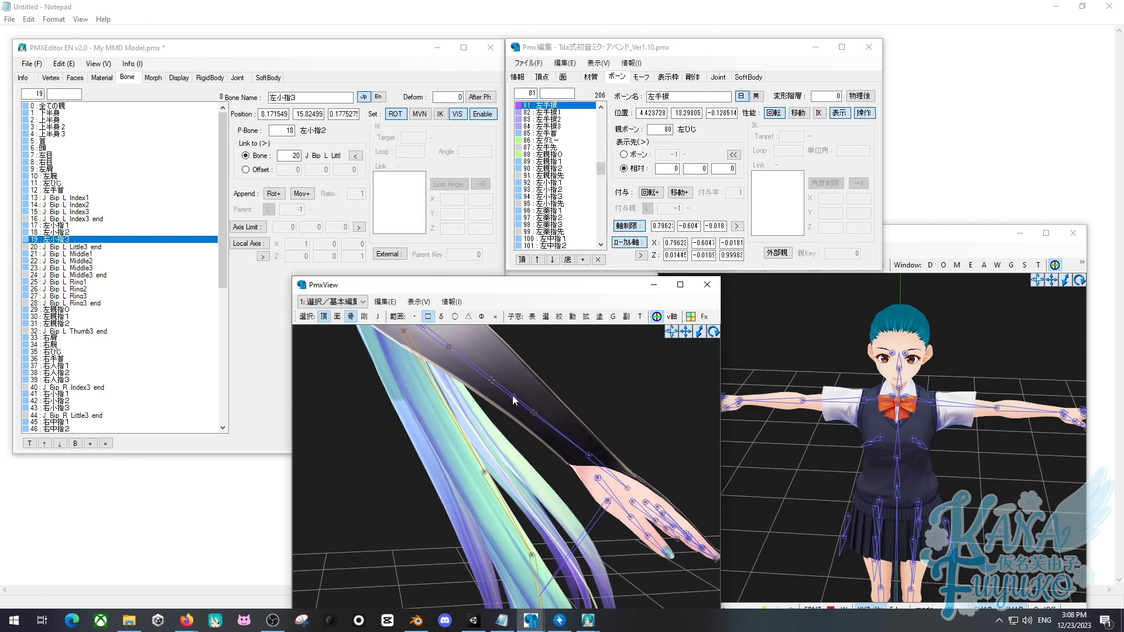
{"action": "right_click_drag", "start_coordinate": [493, 426], "coordinate": [606, 461]}
{"action": "scroll", "coordinate": [492, 427], "scroll_direction": "down", "scroll_amount": 4}
{"action": "scroll", "coordinate": [589, 453], "scroll_direction": "down", "scroll_amount": 3}
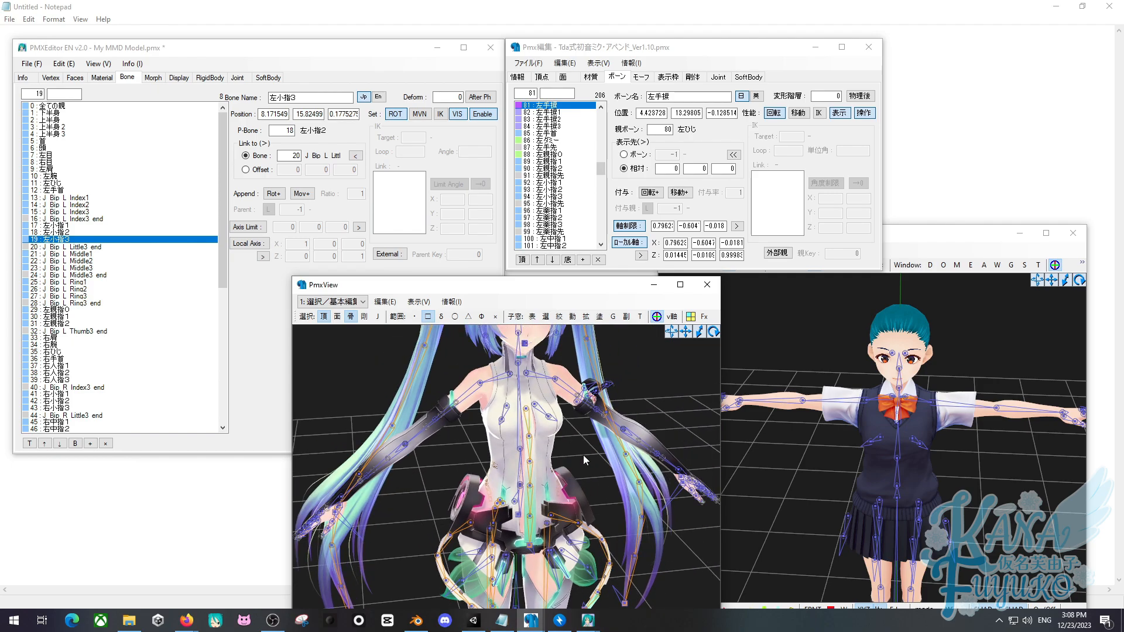
{"action": "scroll", "coordinate": [531, 402], "scroll_direction": "up", "scroll_amount": 10}
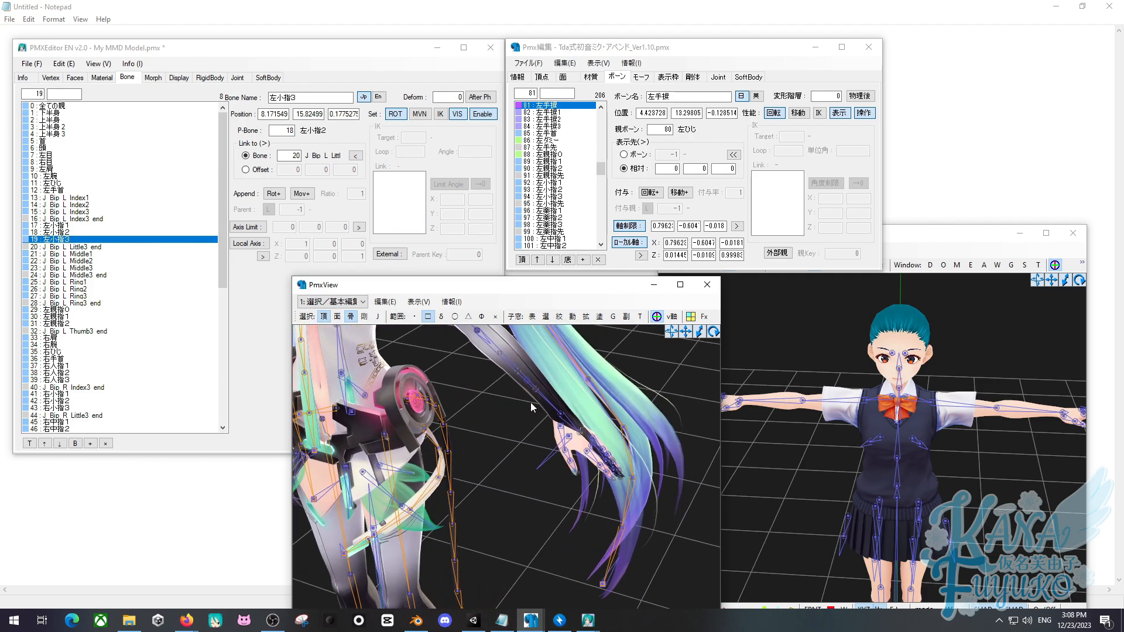
{"action": "scroll", "coordinate": [513, 403], "scroll_direction": "down", "scroll_amount": 3}
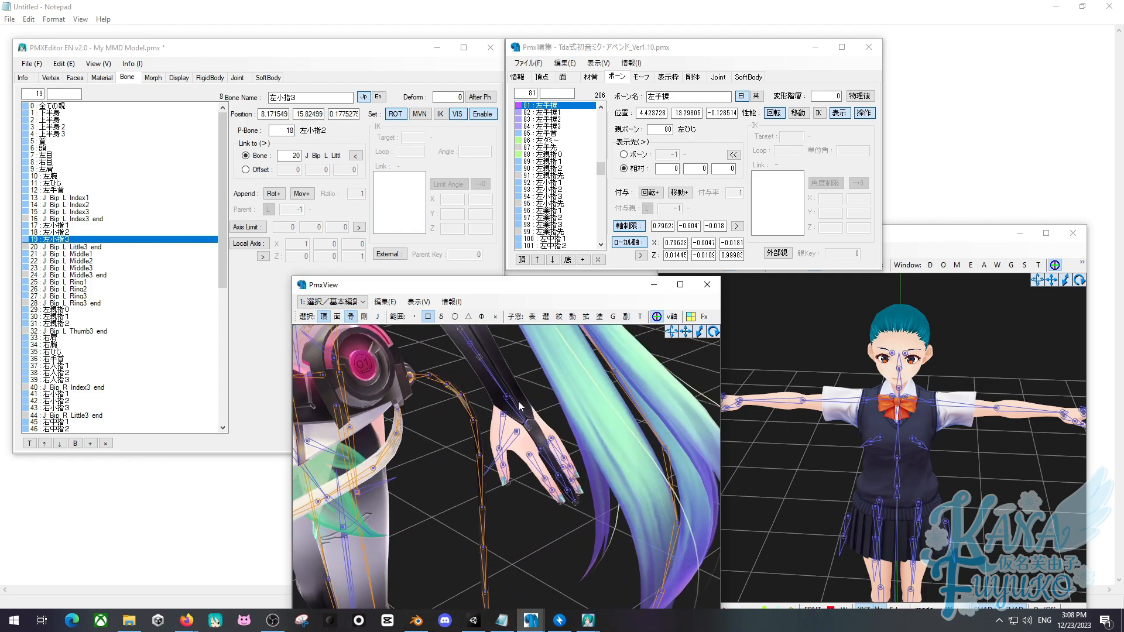
{"action": "scroll", "coordinate": [557, 202], "scroll_direction": "down", "scroll_amount": 2}
Rename J_Bip_L_Ring1 to 左薬指1 and J_Bip_L_Ring2 to 左薬指2, copying the names from the reference model's matching bones.
{"action": "left_click", "coordinate": [560, 169]}
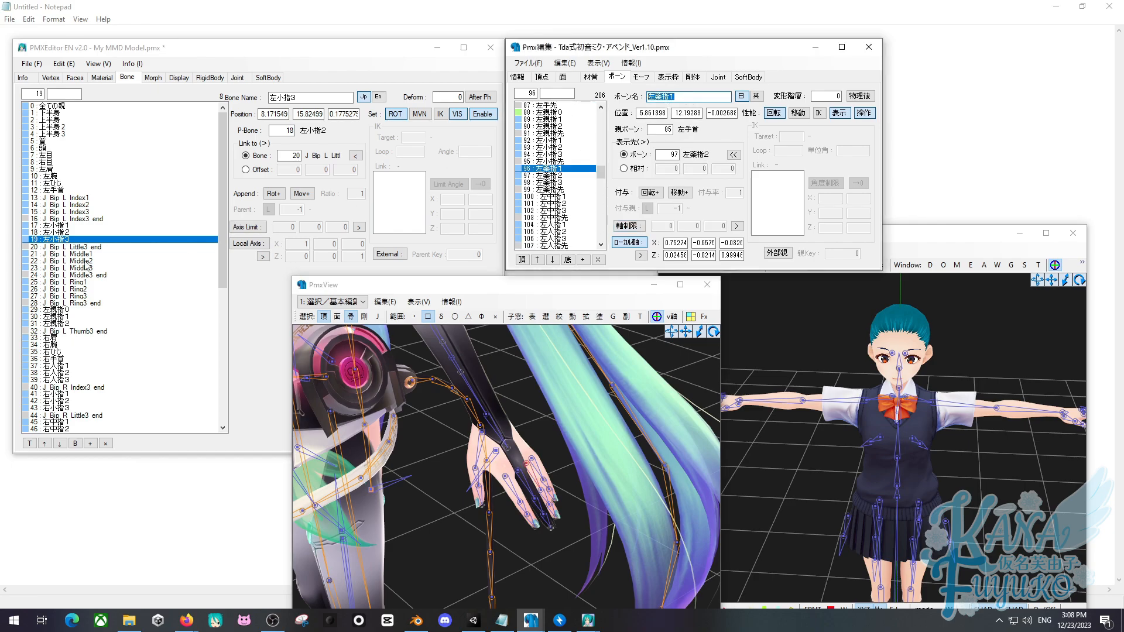
{"action": "left_click", "coordinate": [83, 283]}
{"action": "type", "text": "左薬指1"}
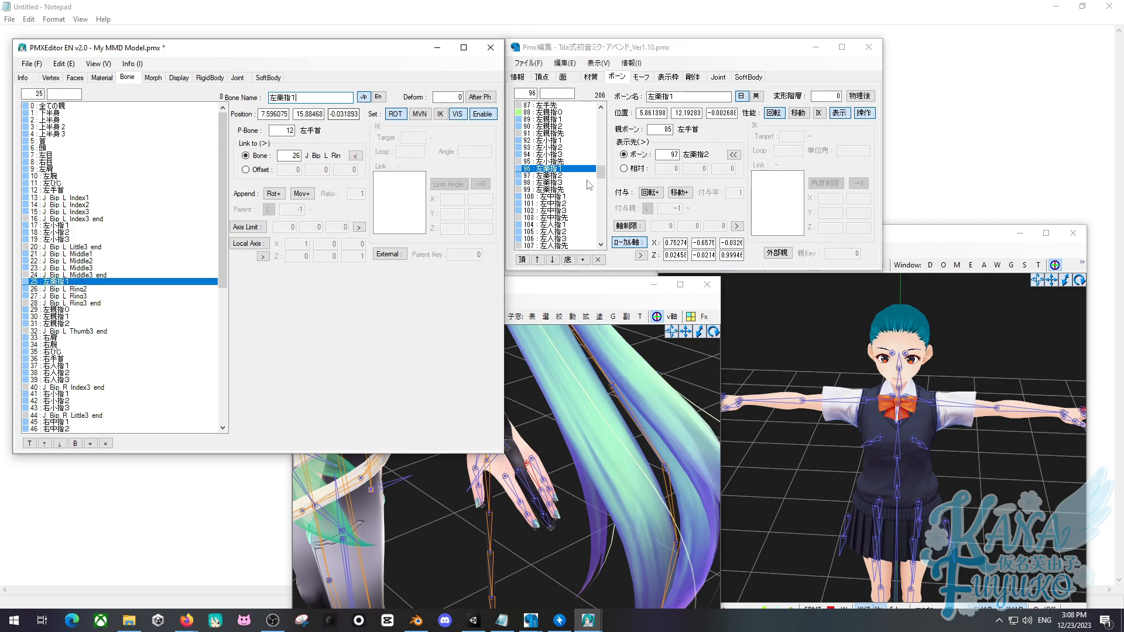
{"action": "left_click", "coordinate": [567, 176]}
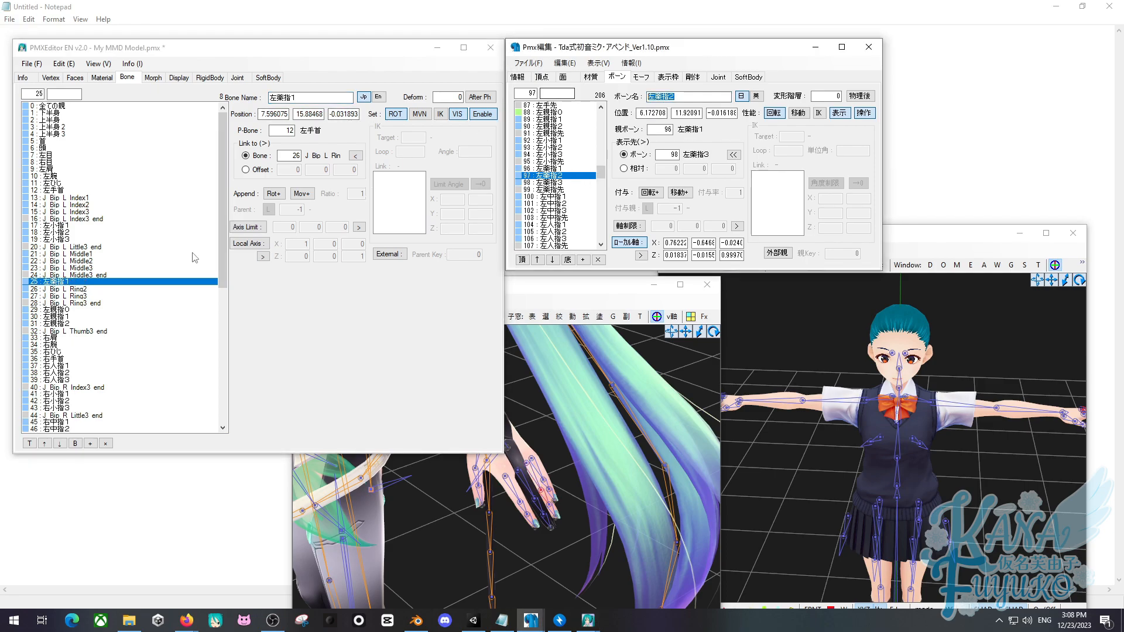
{"action": "left_click", "coordinate": [83, 290]}
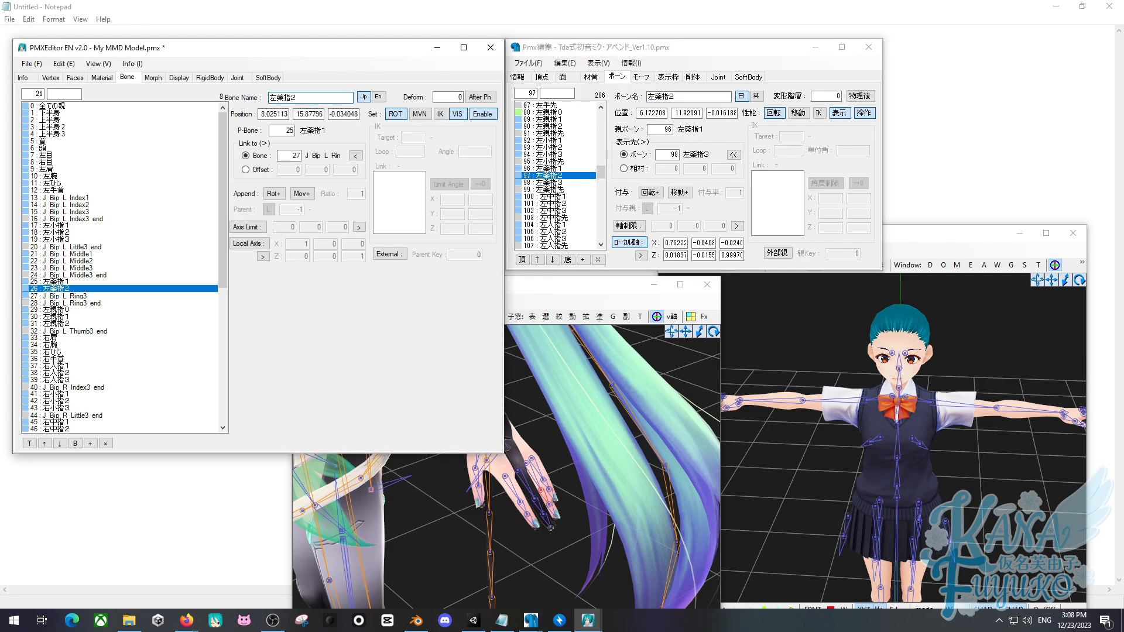
Rename J_Bip_L_Ring3 to 左薬指3, copying the name from the reference model's matching bone.
{"action": "left_click", "coordinate": [550, 182]}
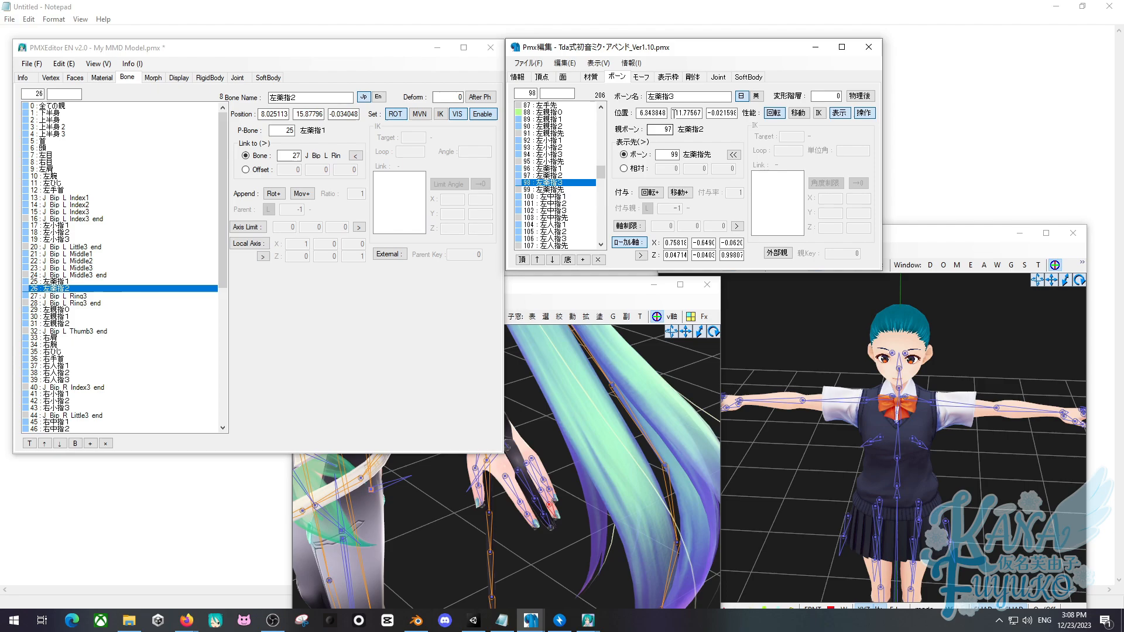
{"action": "left_click", "coordinate": [82, 296]}
{"action": "type", "text": "左薬指3"}
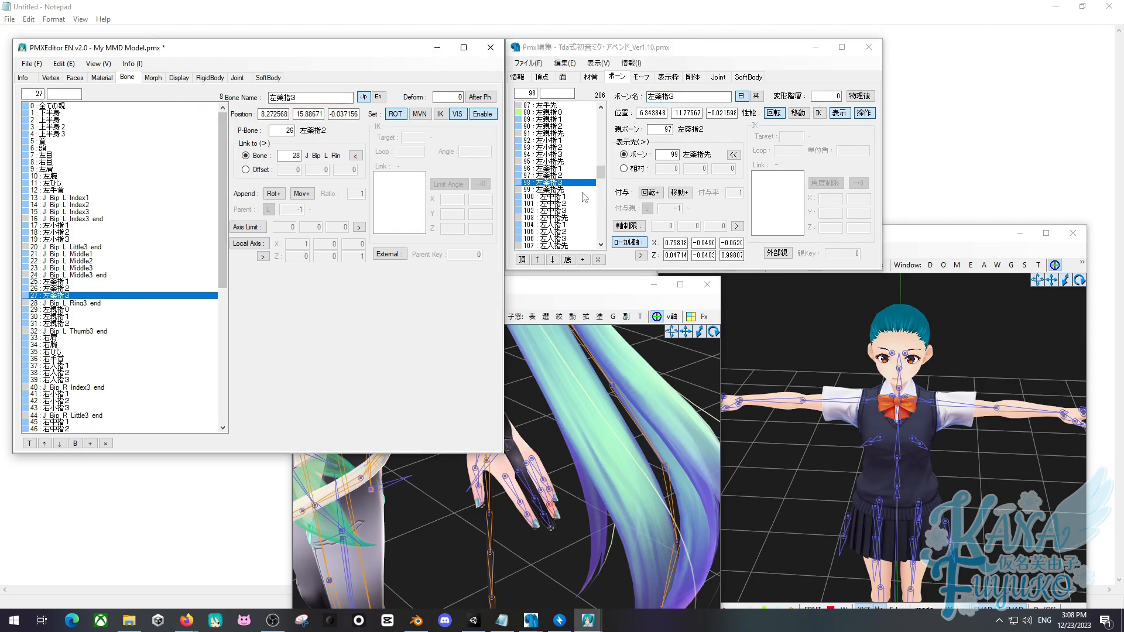
Rename J_Bip_L_Middle1, Middle2 and Middle3 to 左中指1, 左中指2 and 左中指3, copying the names from the reference model's matching bones.
{"action": "left_click", "coordinate": [565, 197]}
{"action": "left_click", "coordinate": [87, 254]}
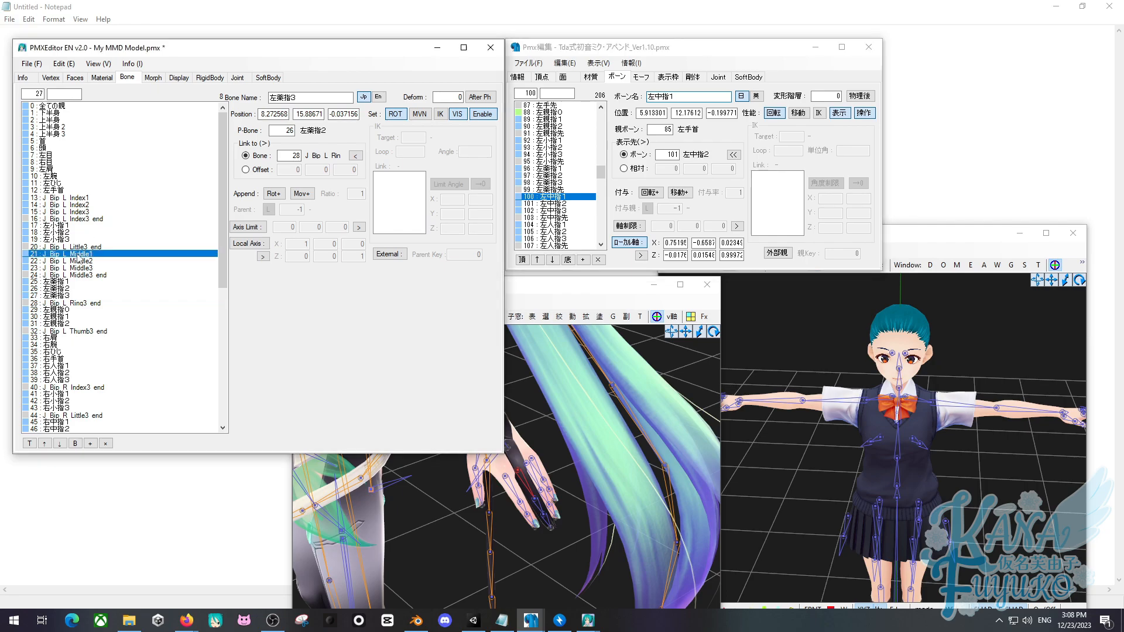
{"action": "double_click", "coordinate": [322, 98]}
{"action": "type", "text": "左中指1"}
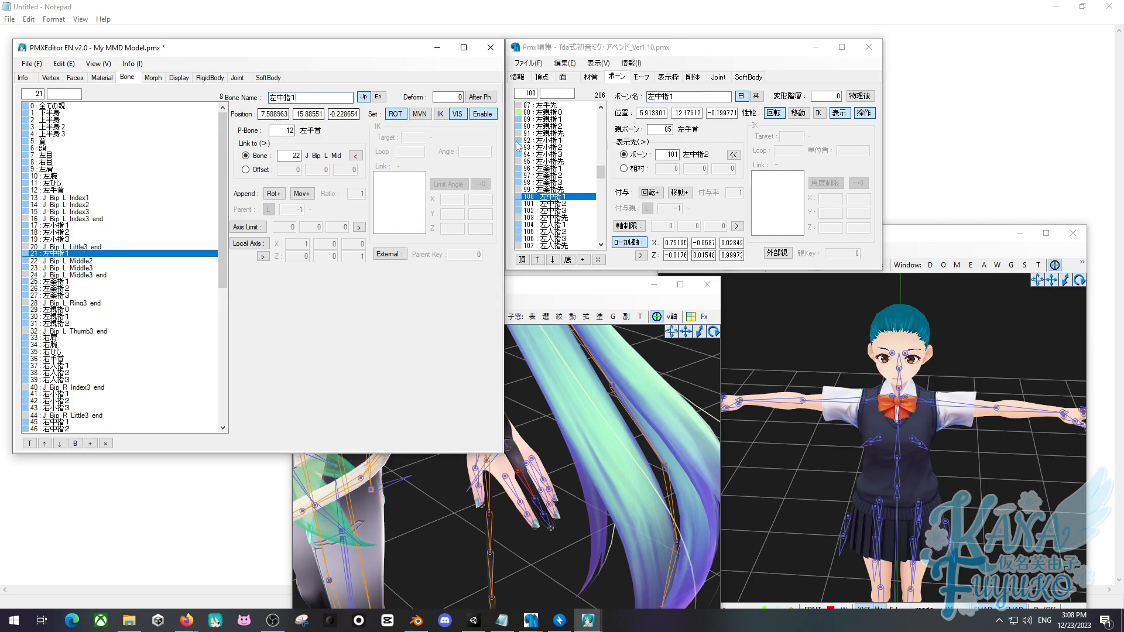
{"action": "left_click", "coordinate": [577, 204]}
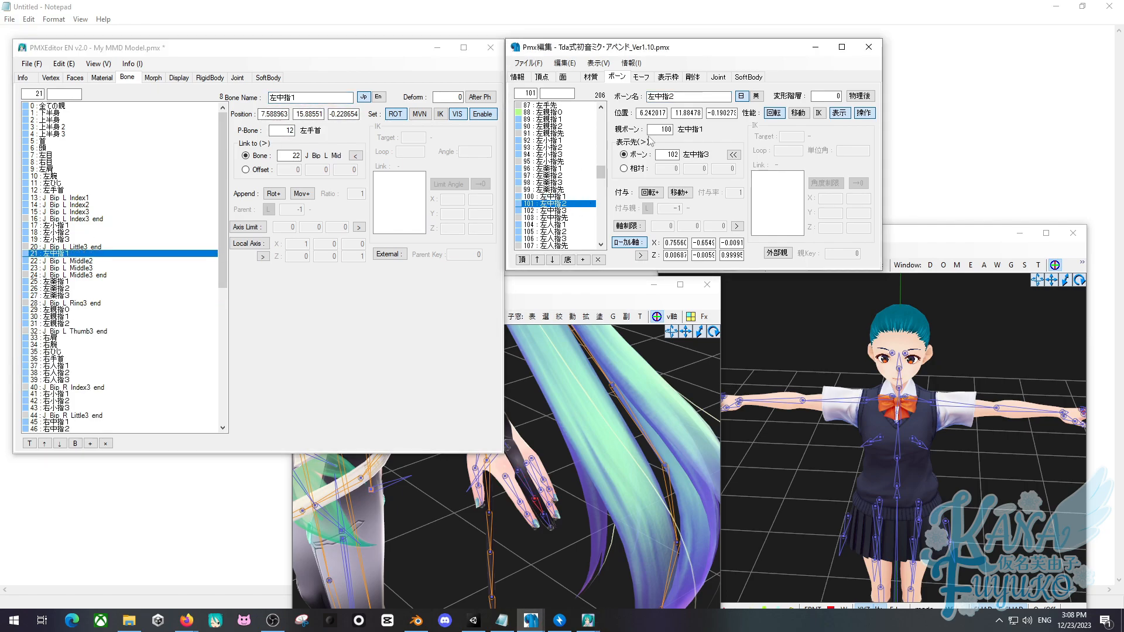
{"action": "left_click", "coordinate": [110, 261]}
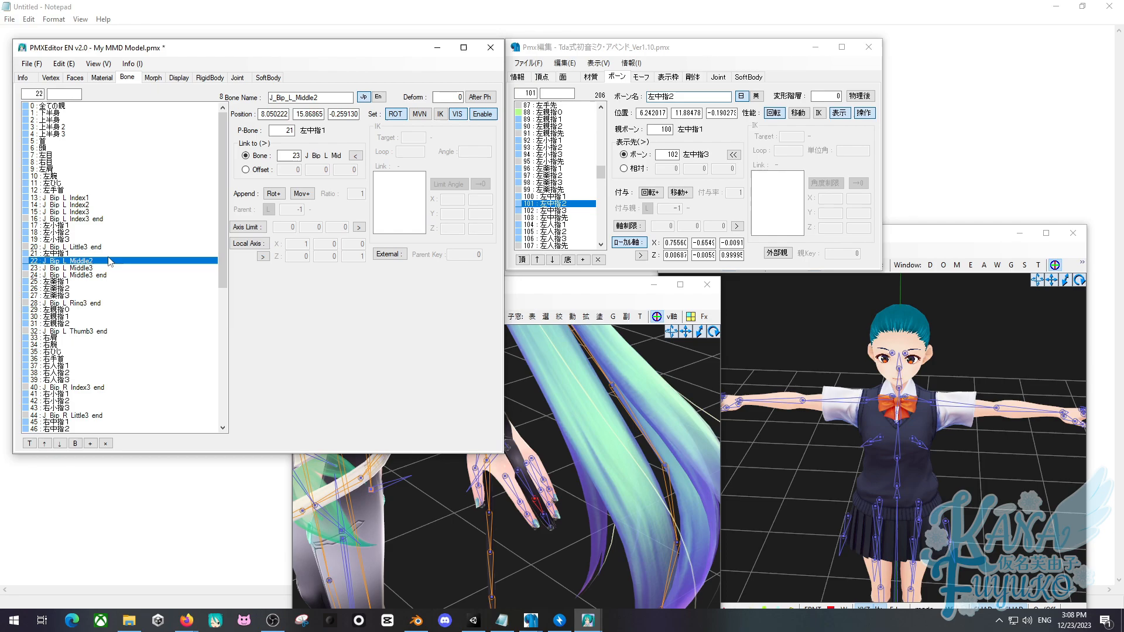
{"action": "left_click", "coordinate": [563, 211]}
{"action": "left_click", "coordinate": [112, 268]}
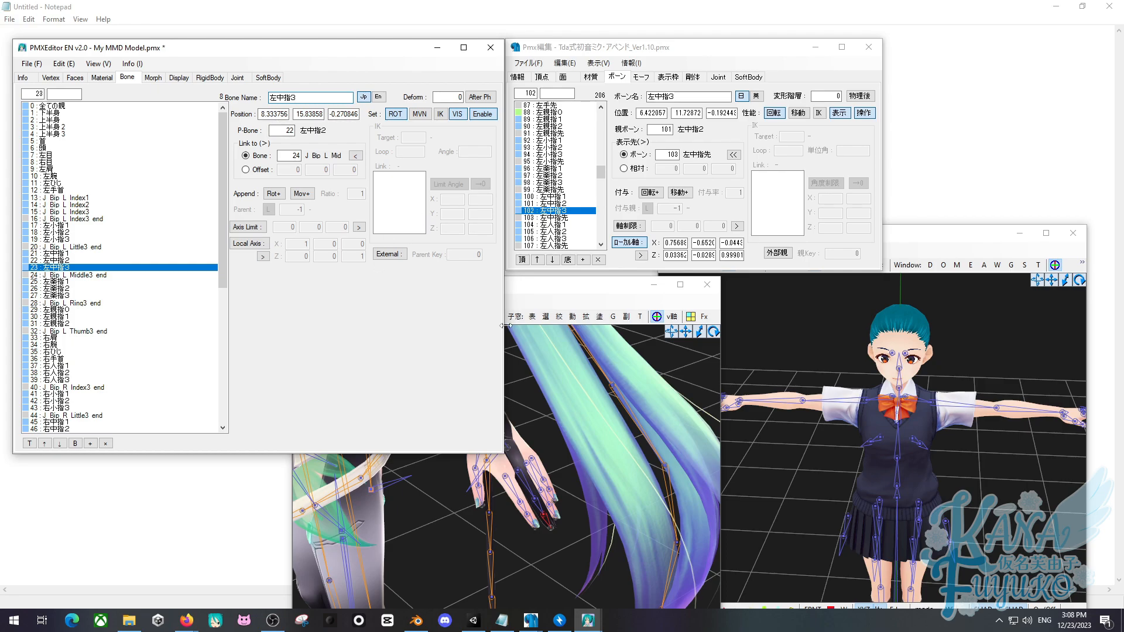
Rename J_Bip_L_Index1 to 左人指1 and J_Bip_L_Index2 to 左人指2, copying the names from the reference model's matching bones.
{"action": "left_click", "coordinate": [562, 224]}
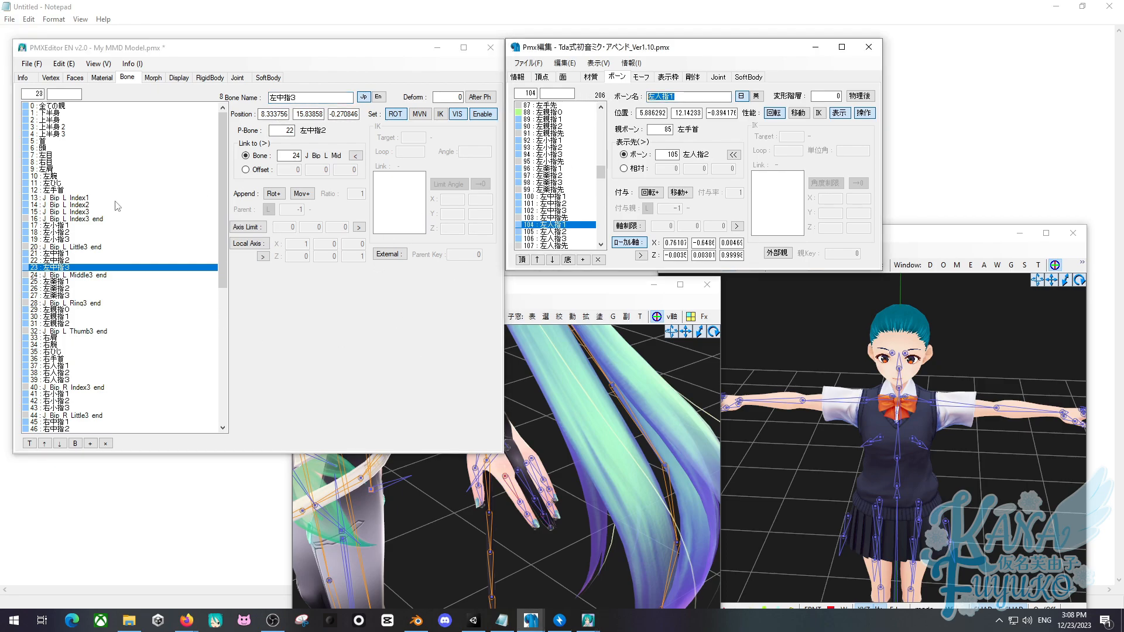
{"action": "left_click", "coordinate": [88, 198]}
{"action": "type", "text": "左人指1"}
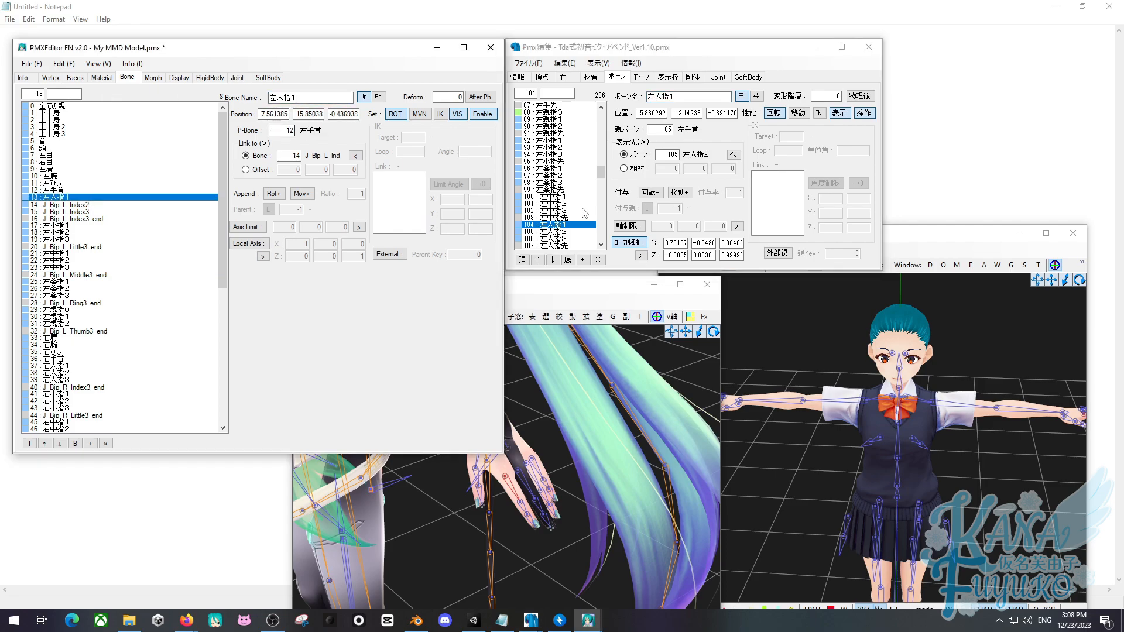
{"action": "left_click", "coordinate": [544, 232]}
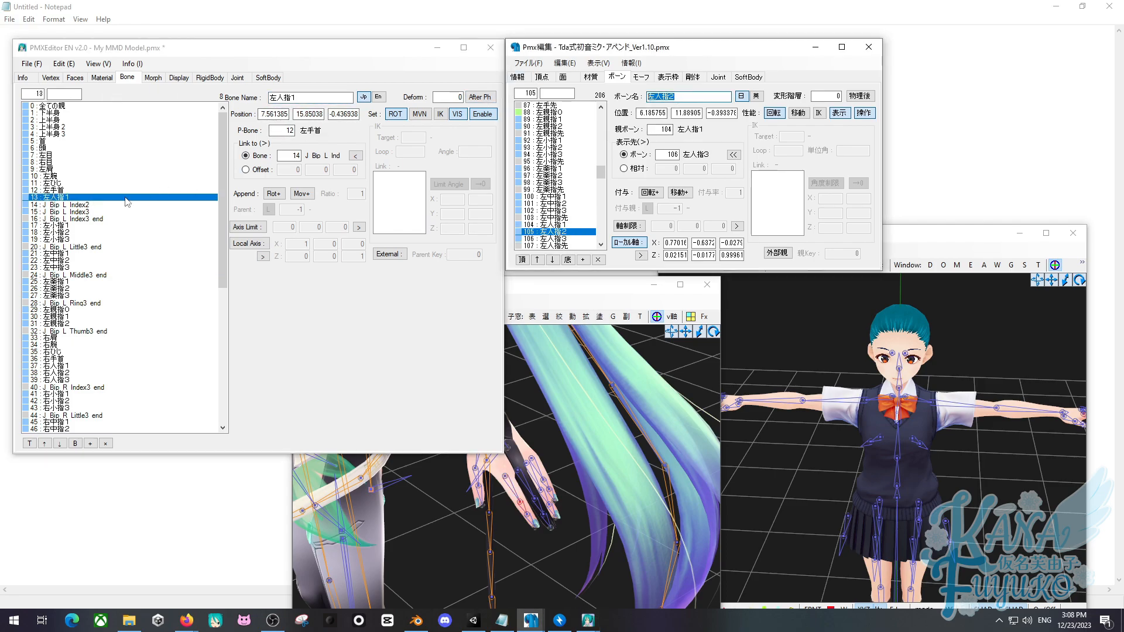
{"action": "left_click", "coordinate": [105, 204]}
{"action": "double_click", "coordinate": [321, 99]}
{"action": "type", "text": "左人指2"}
Rename J_Bip_L_Index3 to 左人指3 from the reference model's matching bone and check the remaining names in the bone list.
{"action": "left_click", "coordinate": [544, 239]}
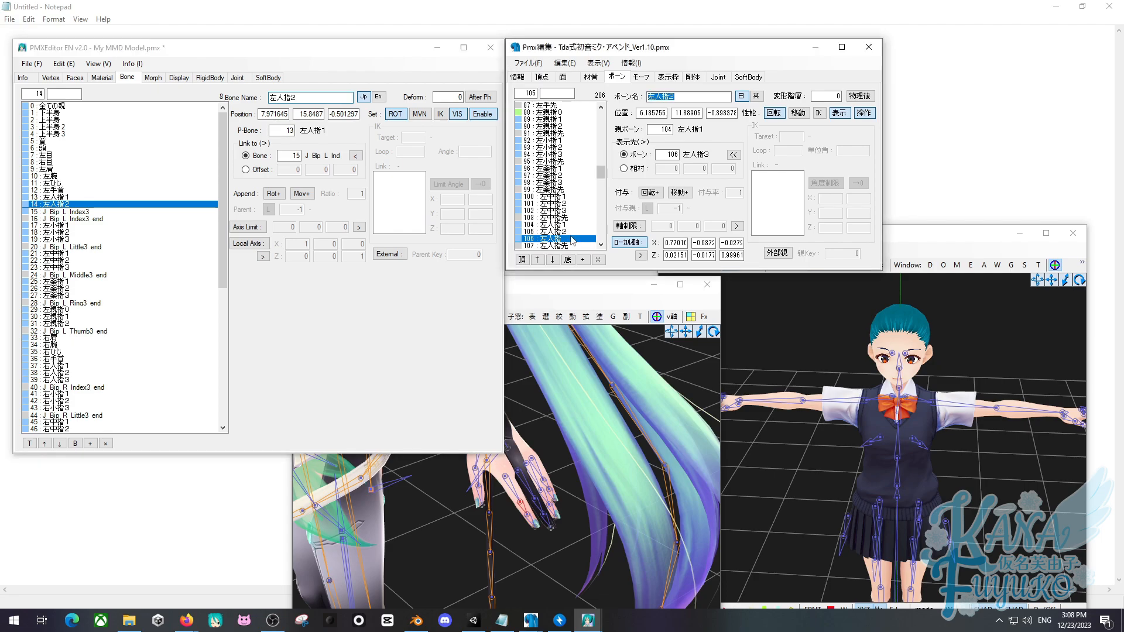
{"action": "left_click", "coordinate": [136, 212]}
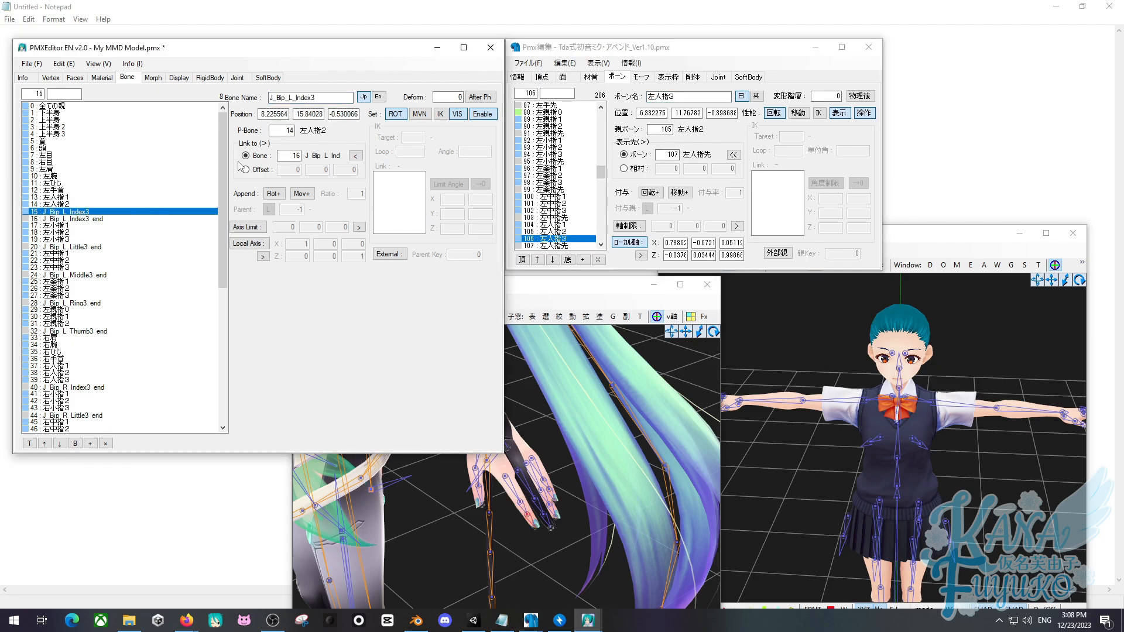
{"action": "scroll", "coordinate": [138, 276], "scroll_direction": "down", "scroll_amount": 10}
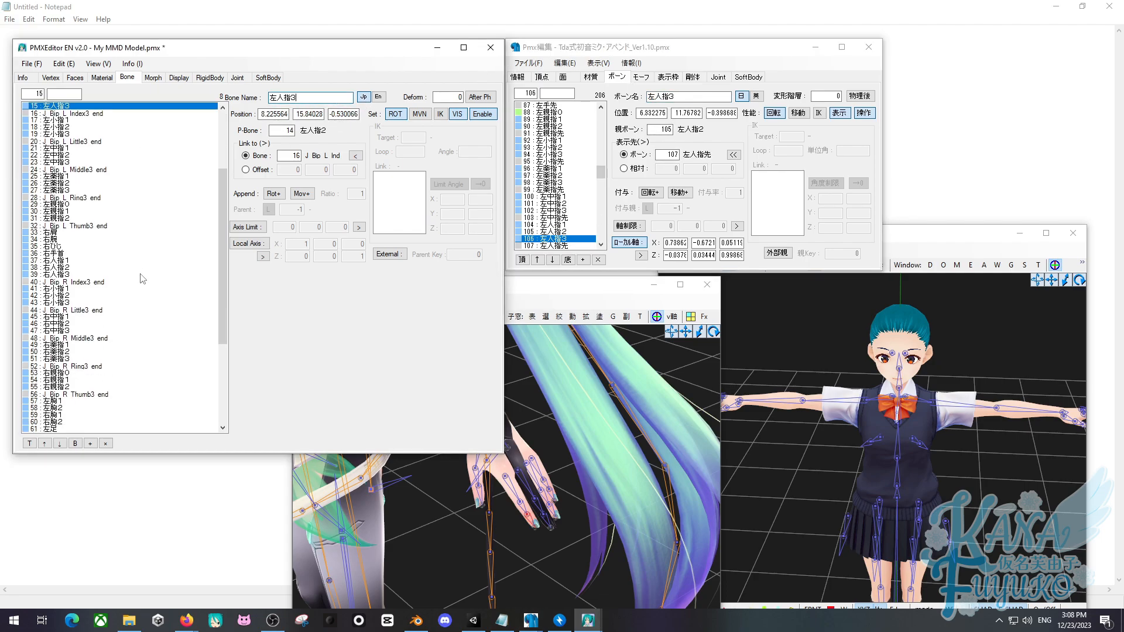
{"action": "scroll", "coordinate": [188, 357], "scroll_direction": "down", "scroll_amount": 2}
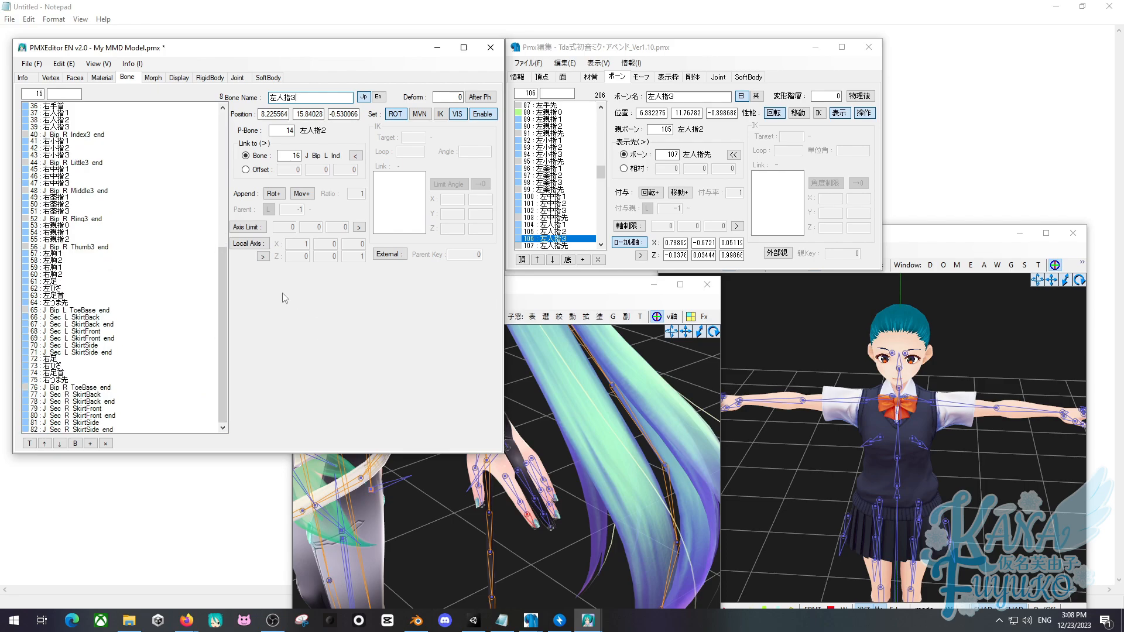
{"action": "scroll", "coordinate": [185, 290], "scroll_direction": "up", "scroll_amount": 4}
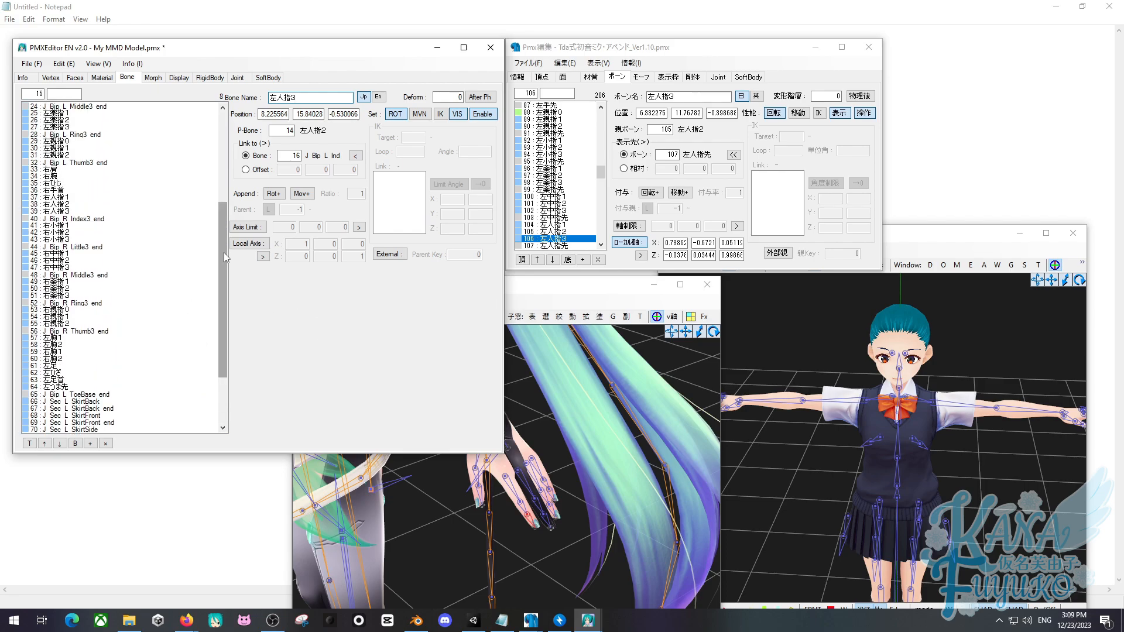
{"action": "left_click_drag", "start_coordinate": [224, 252], "coordinate": [243, 126]}
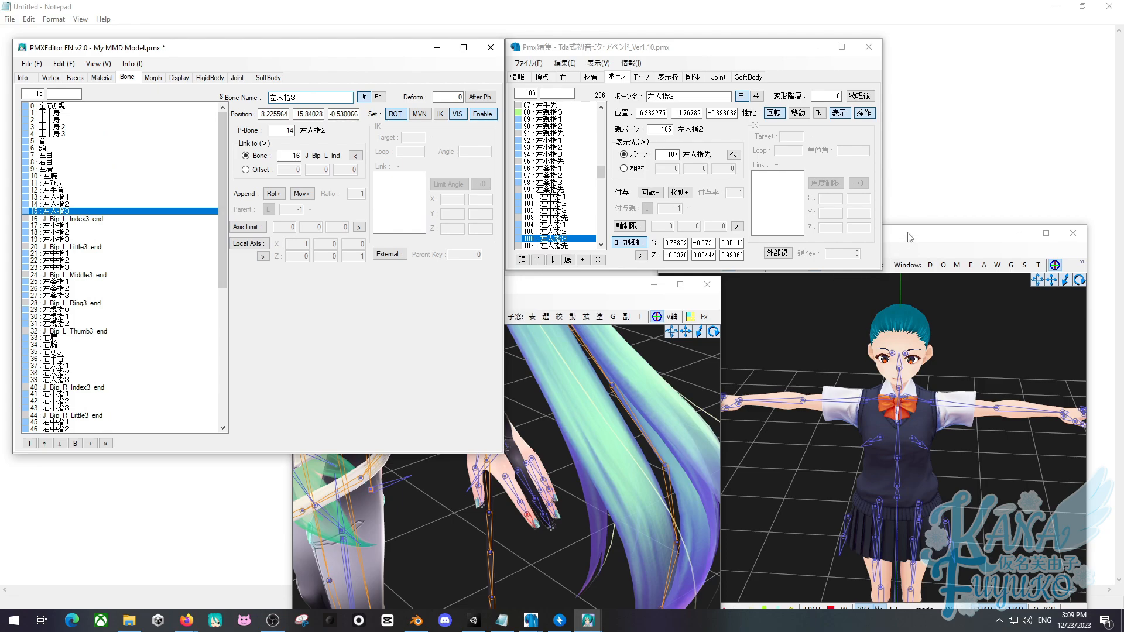
Bring the model's 3D view forward, open its VMD motion preview, and load and play the motion [A]ddiction_Tda式.vmd.
{"action": "left_click_drag", "start_coordinate": [909, 237], "coordinate": [658, 83]}
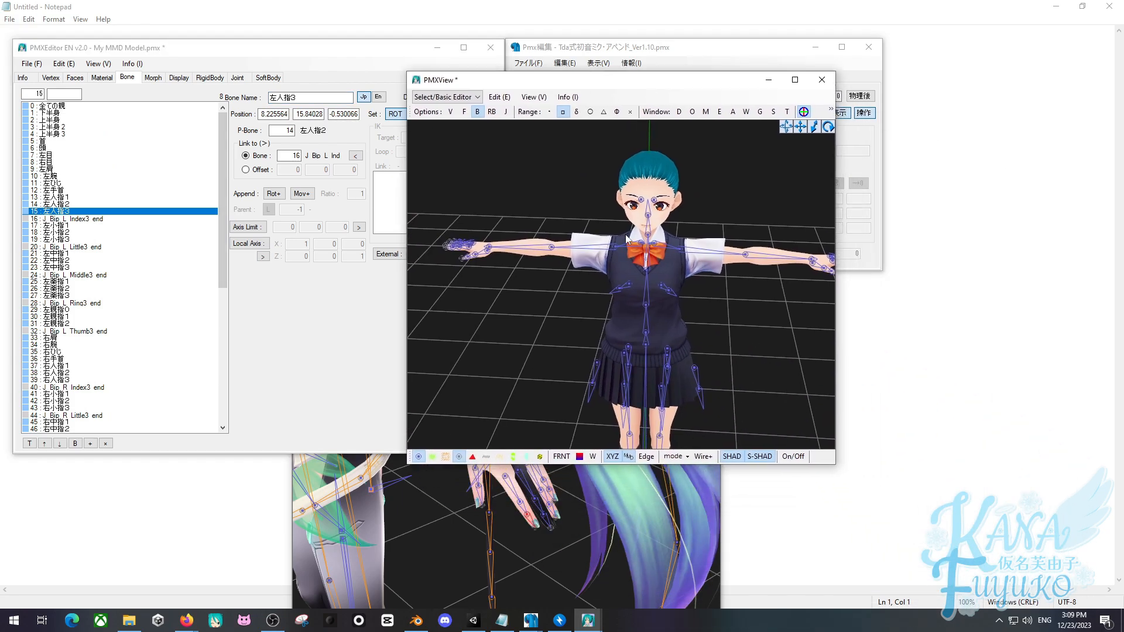
{"action": "scroll", "coordinate": [625, 234], "scroll_direction": "down", "scroll_amount": 3}
{"action": "left_click", "coordinate": [566, 97]}
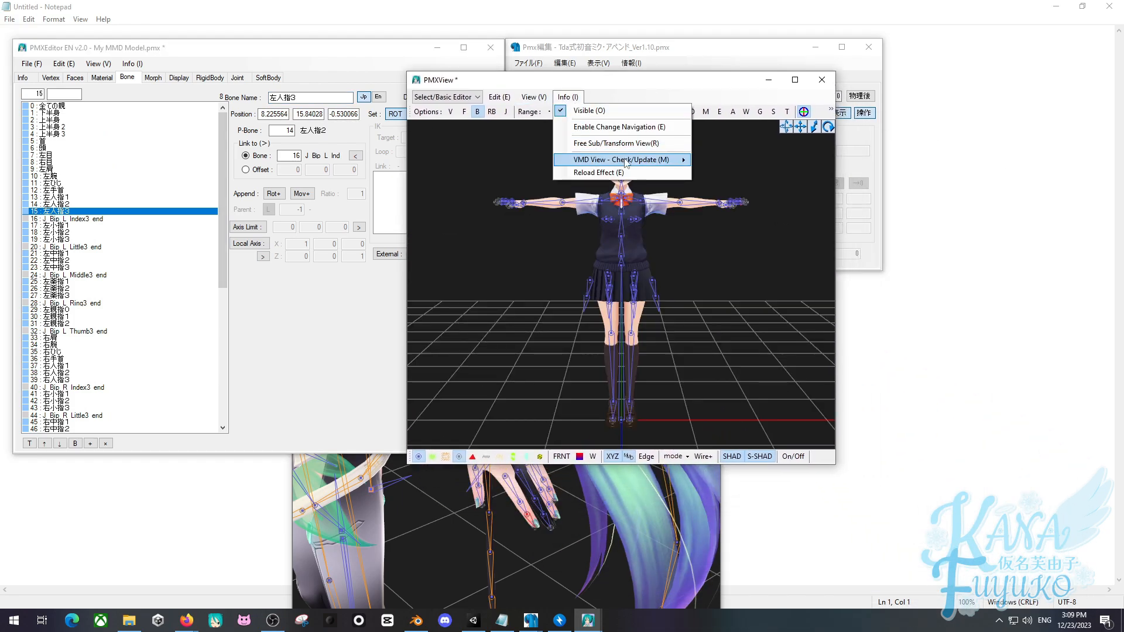
{"action": "mouse_move", "coordinate": [623, 160]}
{"action": "left_click", "coordinate": [729, 160]}
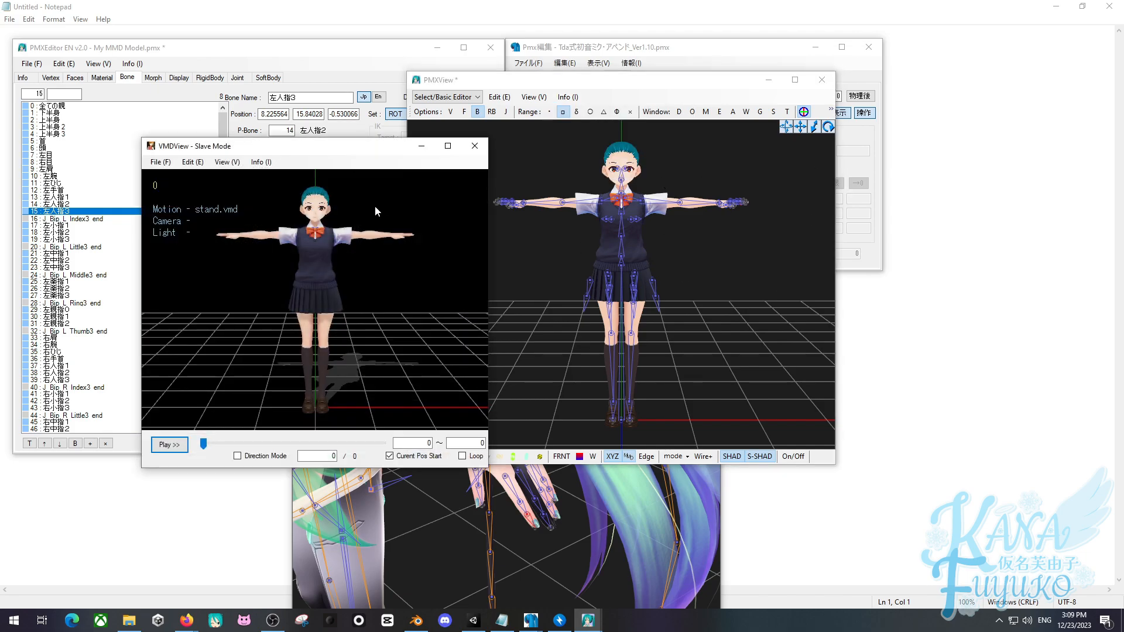
{"action": "left_click", "coordinate": [160, 161]}
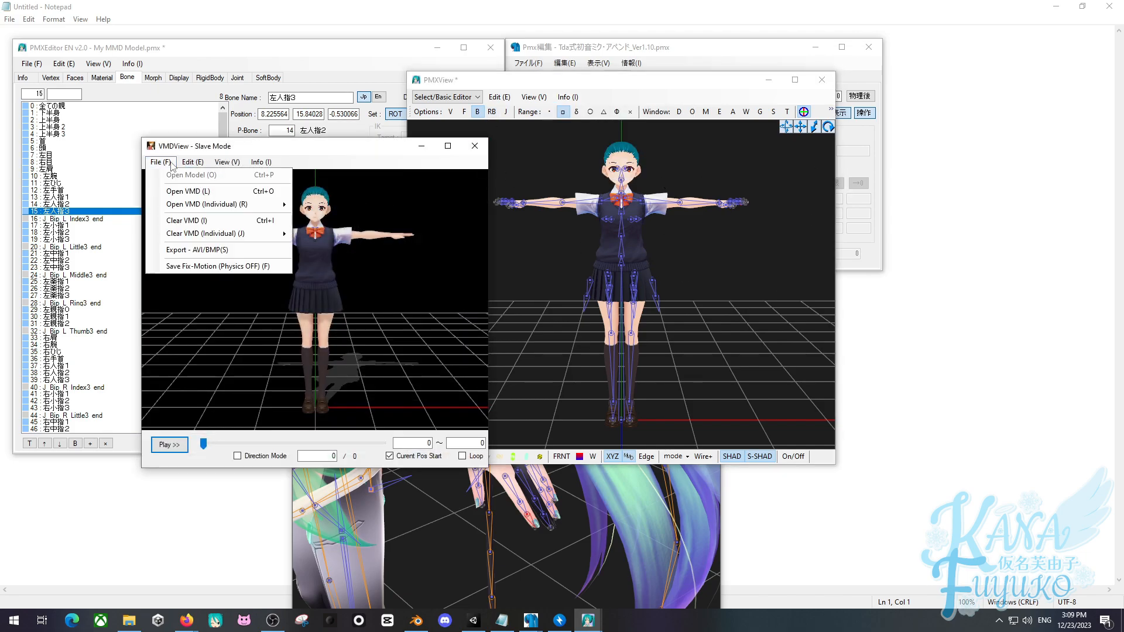
{"action": "left_click", "coordinate": [176, 193]}
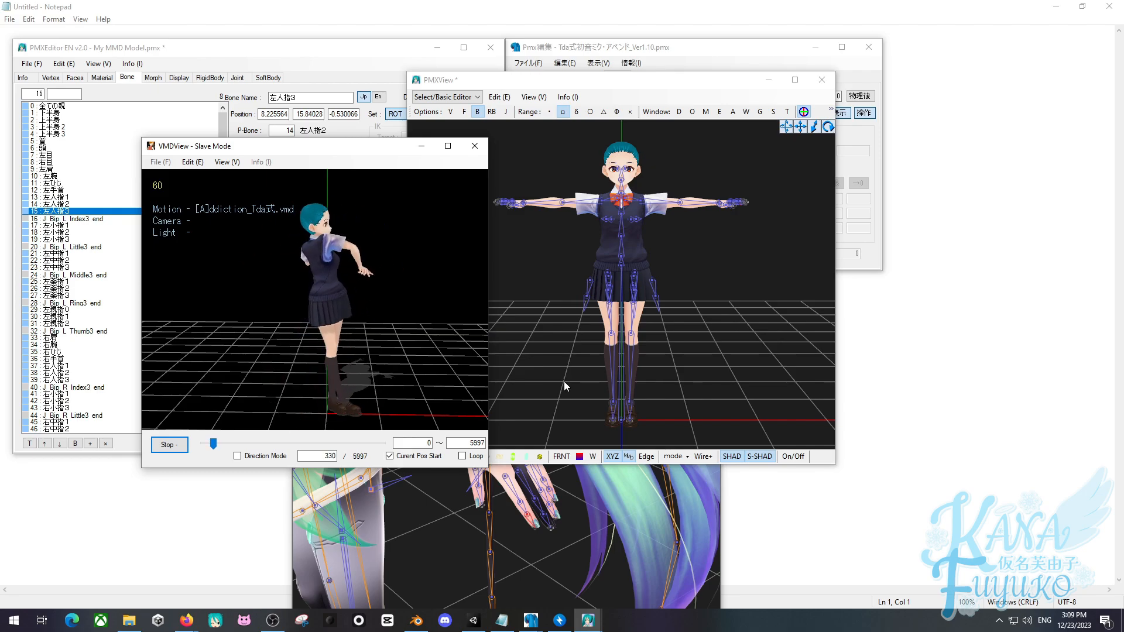
Examine the model's legs and feet in the 3D view and the placement of the 全ての親 and 下半身 bones.
{"action": "left_click", "coordinate": [631, 399]}
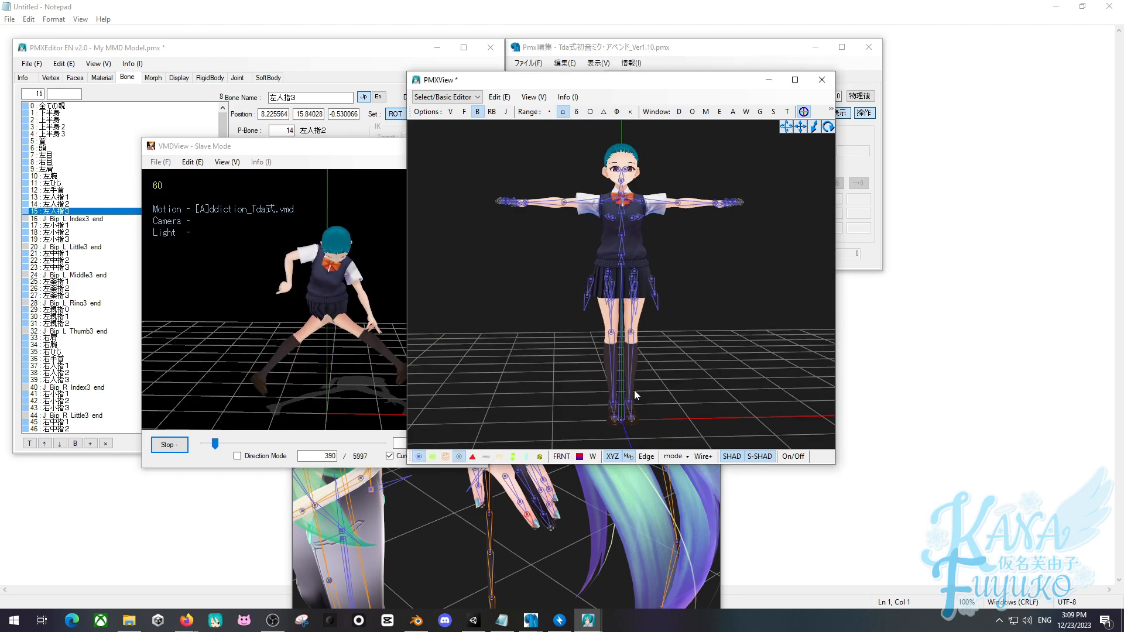
{"action": "middle_click_drag", "start_coordinate": [621, 404], "coordinate": [623, 387]}
{"action": "scroll", "coordinate": [628, 363], "scroll_direction": "up", "scroll_amount": 2}
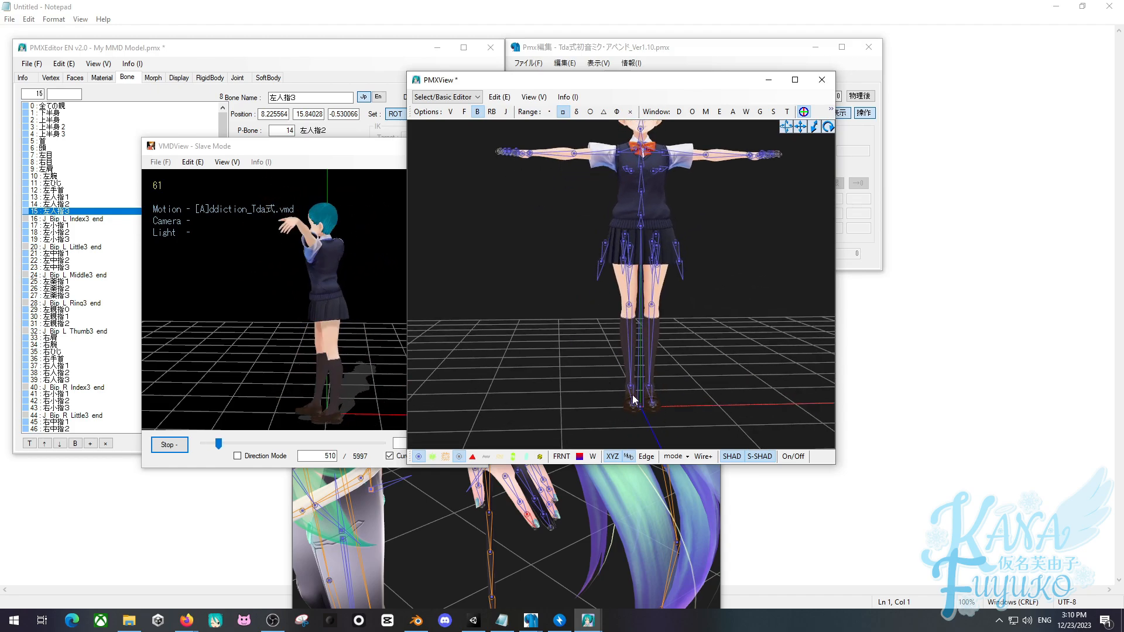
{"action": "right_click_drag", "start_coordinate": [635, 384], "coordinate": [581, 375]}
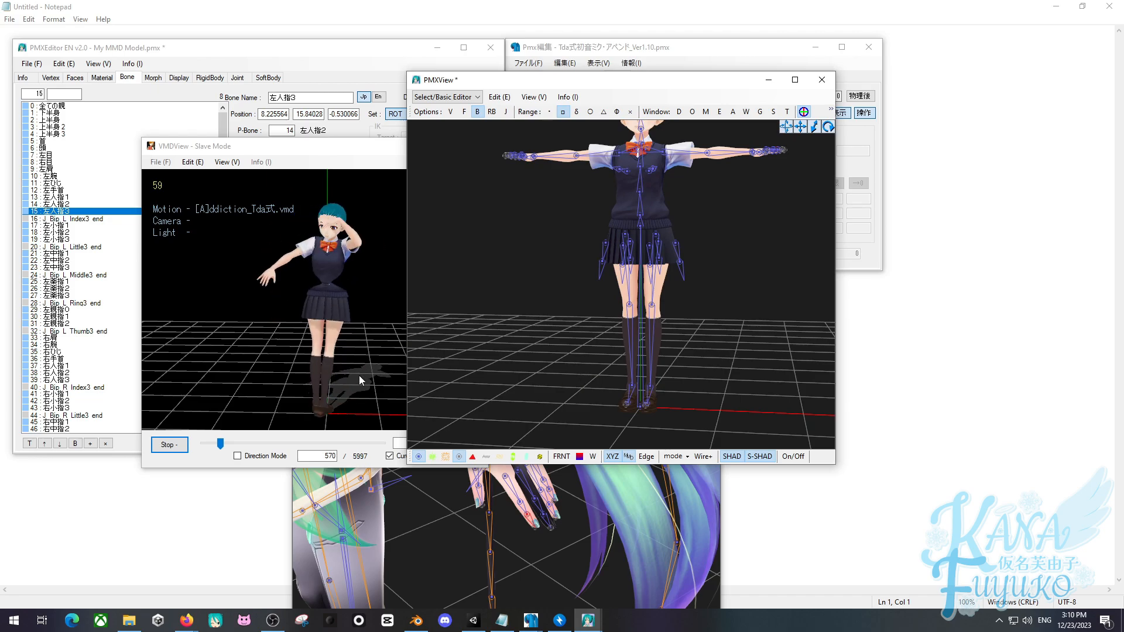
{"action": "left_click", "coordinate": [136, 92]}
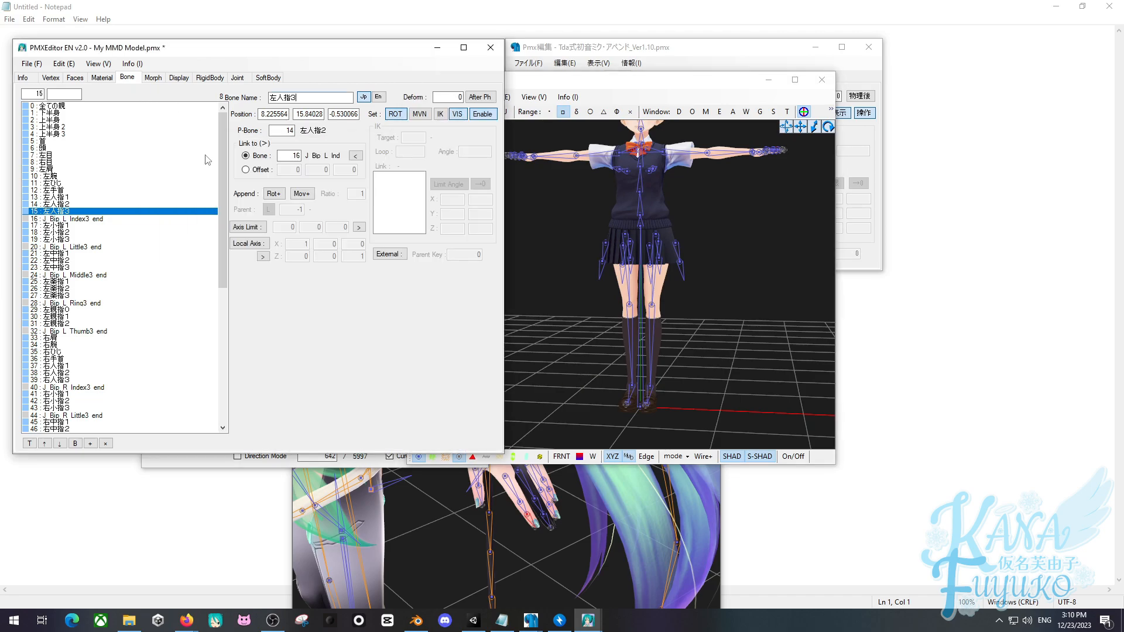
{"action": "left_click", "coordinate": [63, 107]}
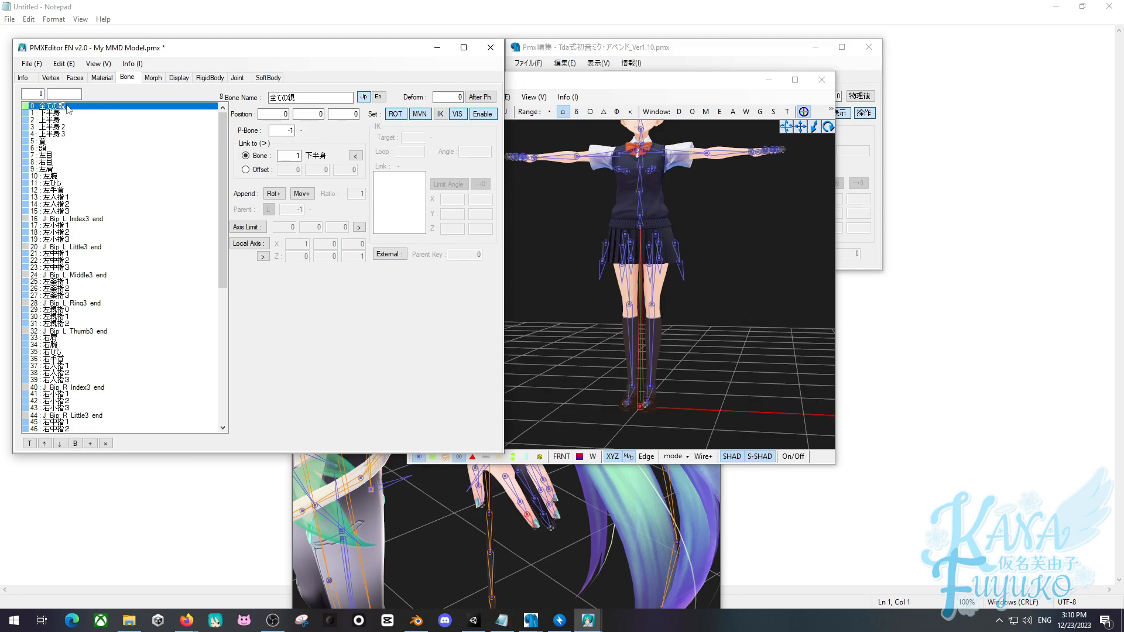
{"action": "left_click", "coordinate": [711, 405]}
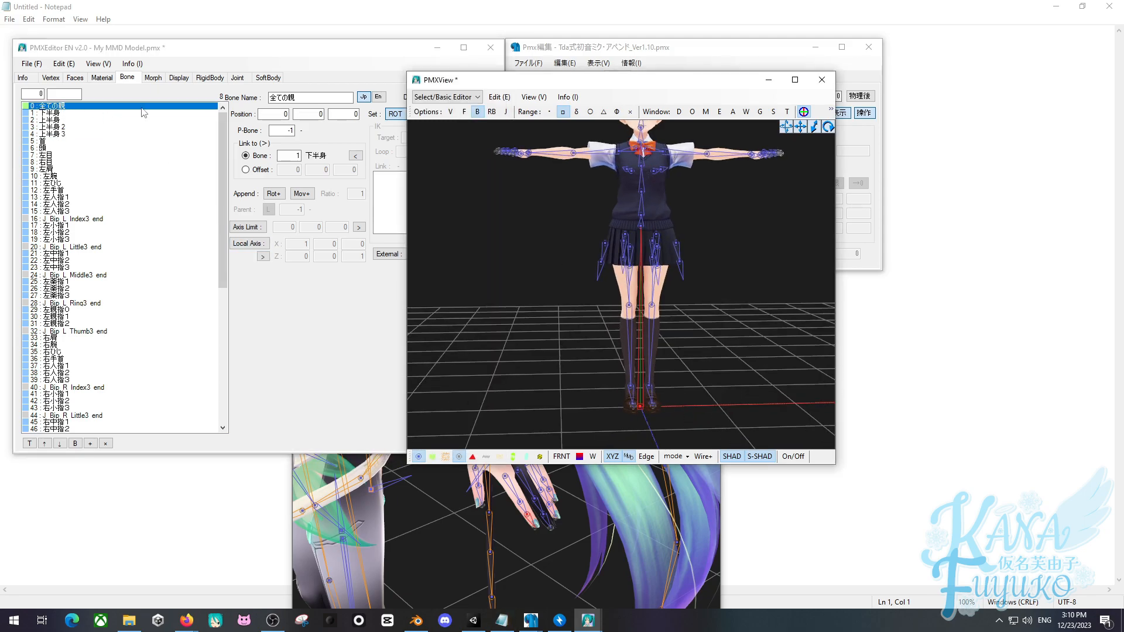
{"action": "left_click", "coordinate": [53, 113]}
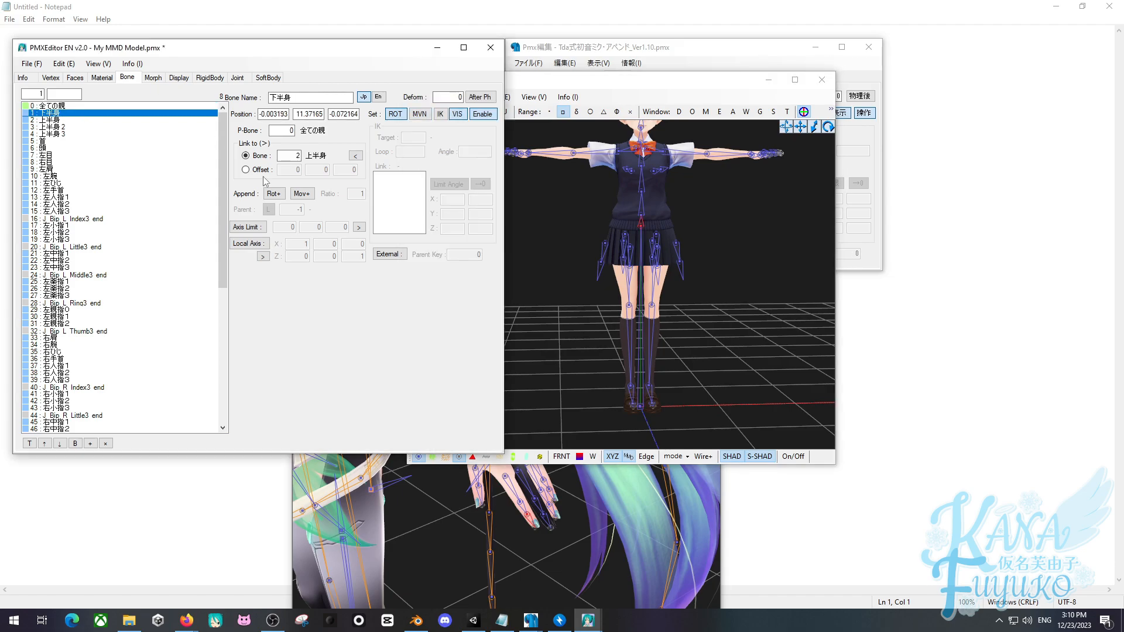
{"action": "left_click", "coordinate": [694, 307]}
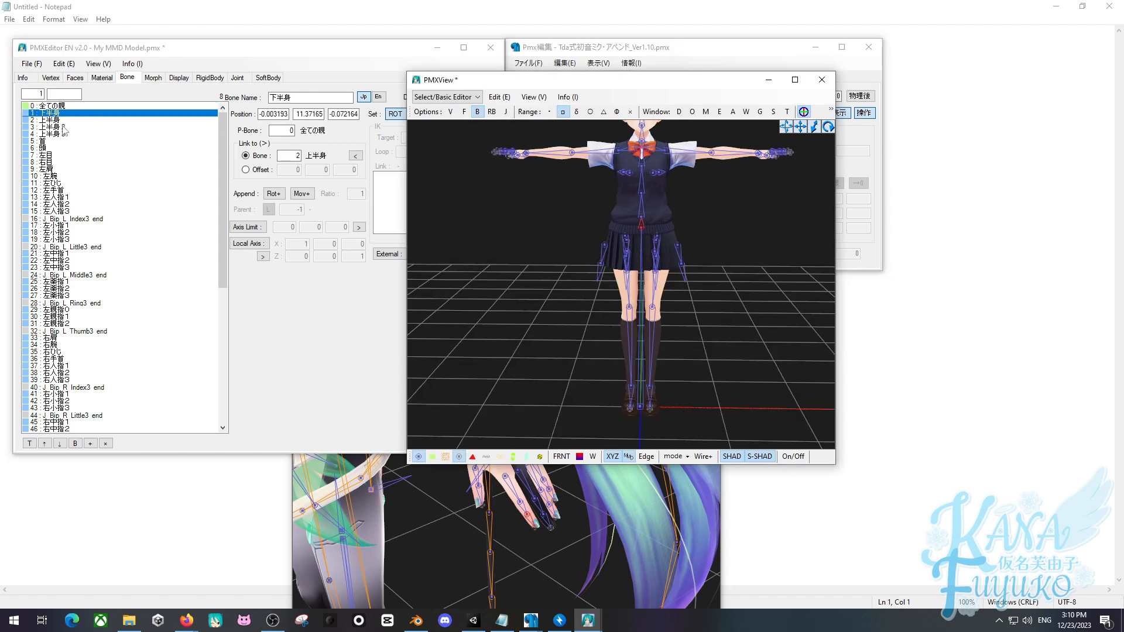
{"action": "left_click", "coordinate": [61, 106]}
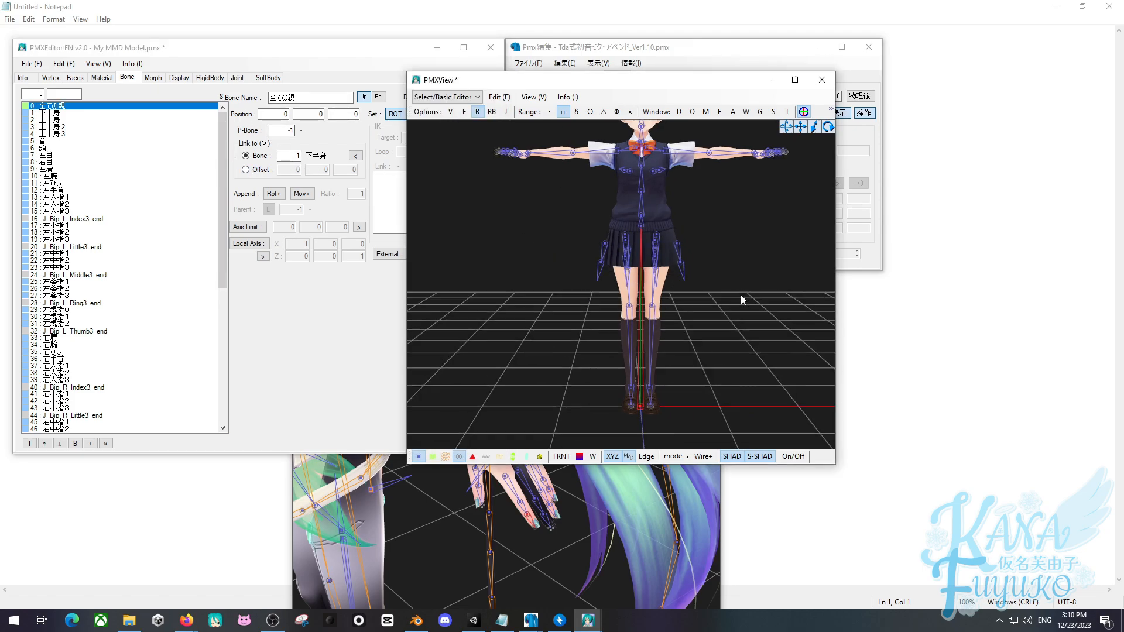
{"action": "left_click", "coordinate": [740, 293]}
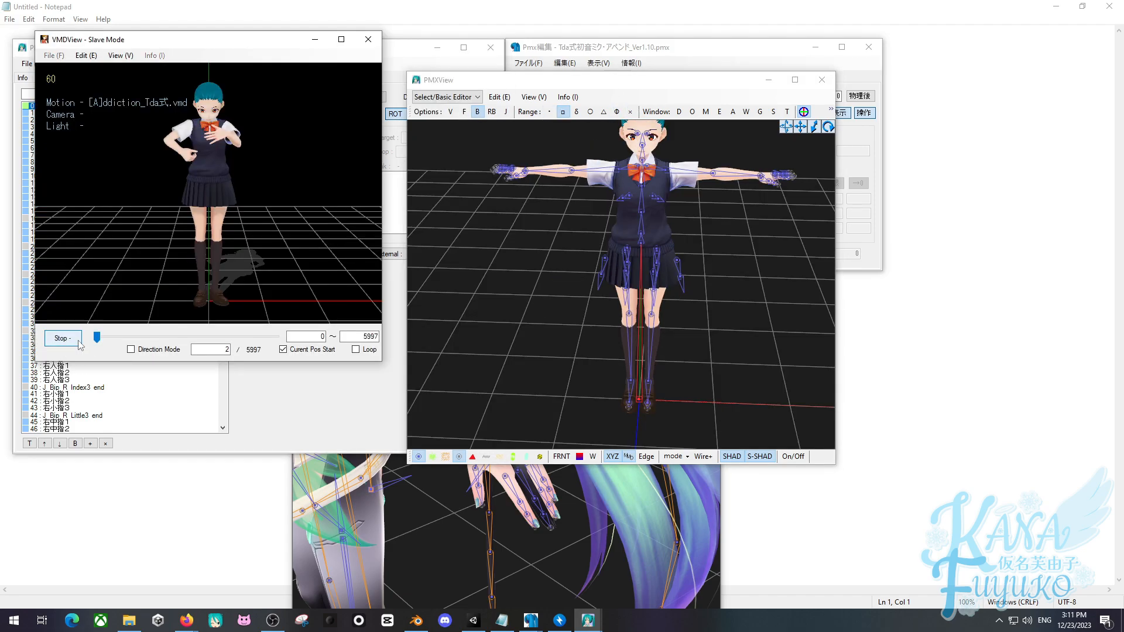
Skip the playing [A]ddiction_Tda式.vmd motion ahead to about frame 800 and watch the model's movement from several angles.
{"action": "left_click_drag", "start_coordinate": [99, 339], "coordinate": [121, 339]}
{"action": "right_click_drag", "start_coordinate": [172, 296], "coordinate": [196, 290]}
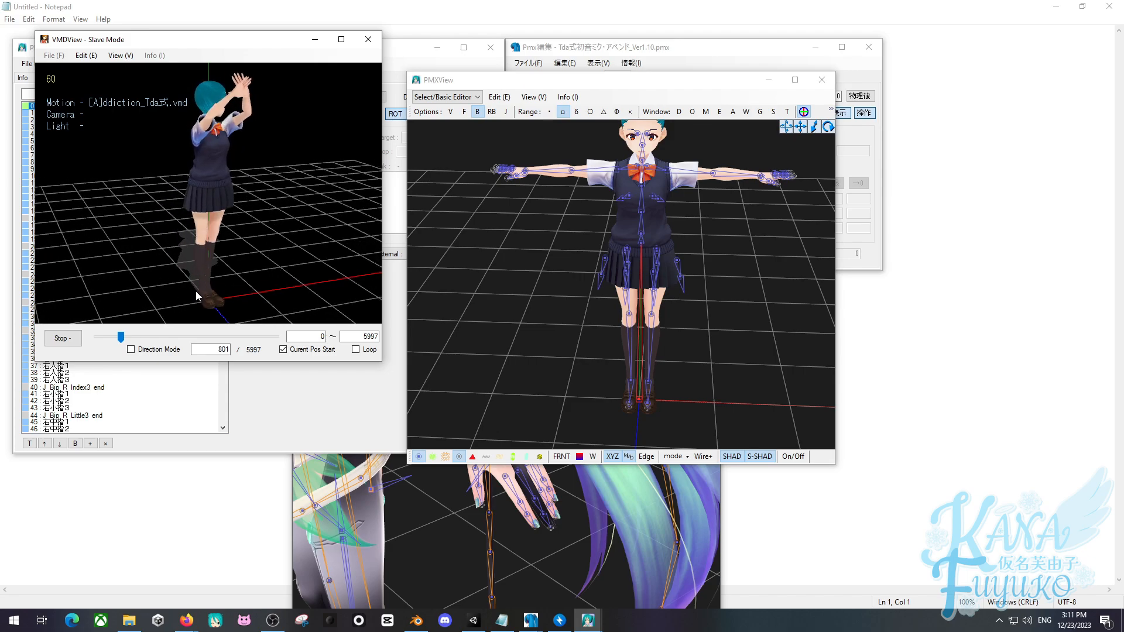
{"action": "right_click_drag", "start_coordinate": [261, 261], "coordinate": [247, 258]}
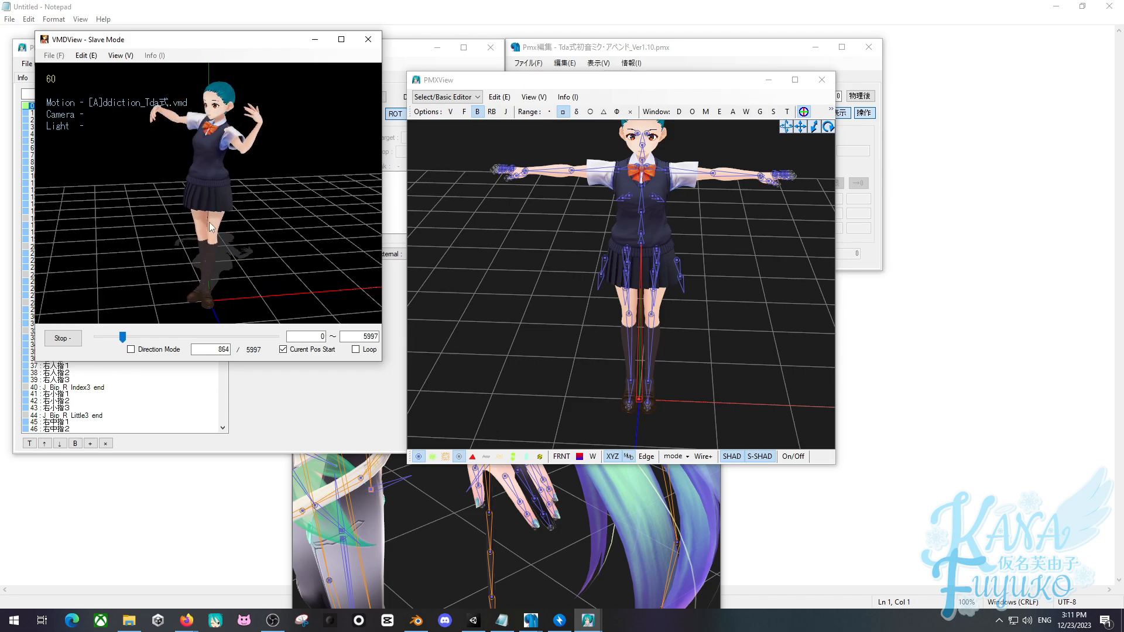
{"action": "right_click_drag", "start_coordinate": [213, 211], "coordinate": [245, 198]}
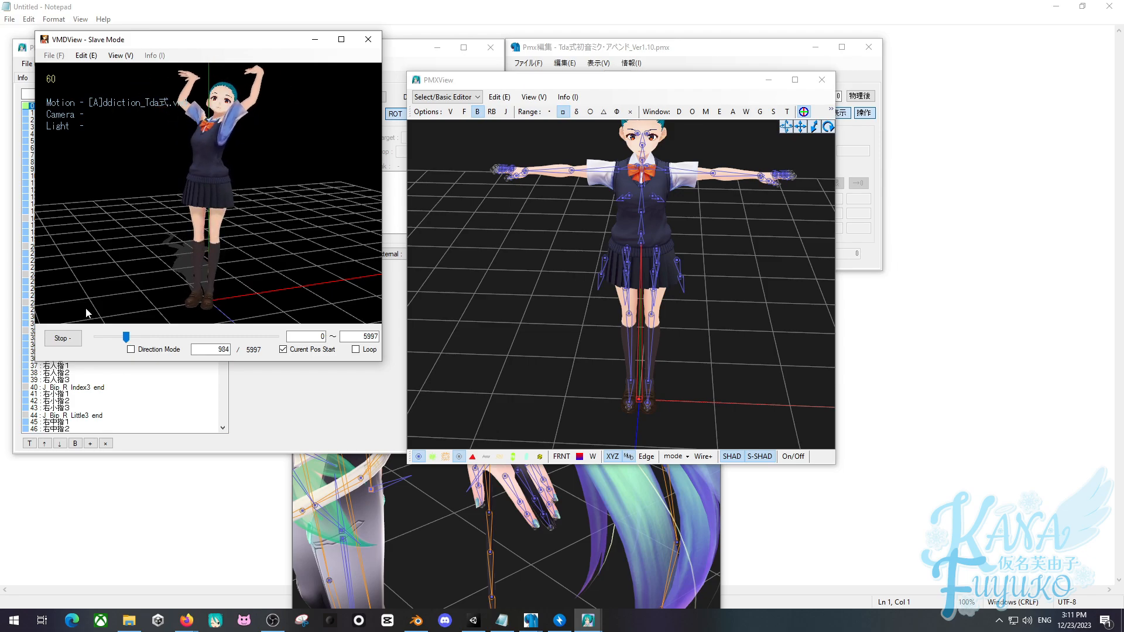
{"action": "right_click_drag", "start_coordinate": [110, 233], "coordinate": [110, 209]}
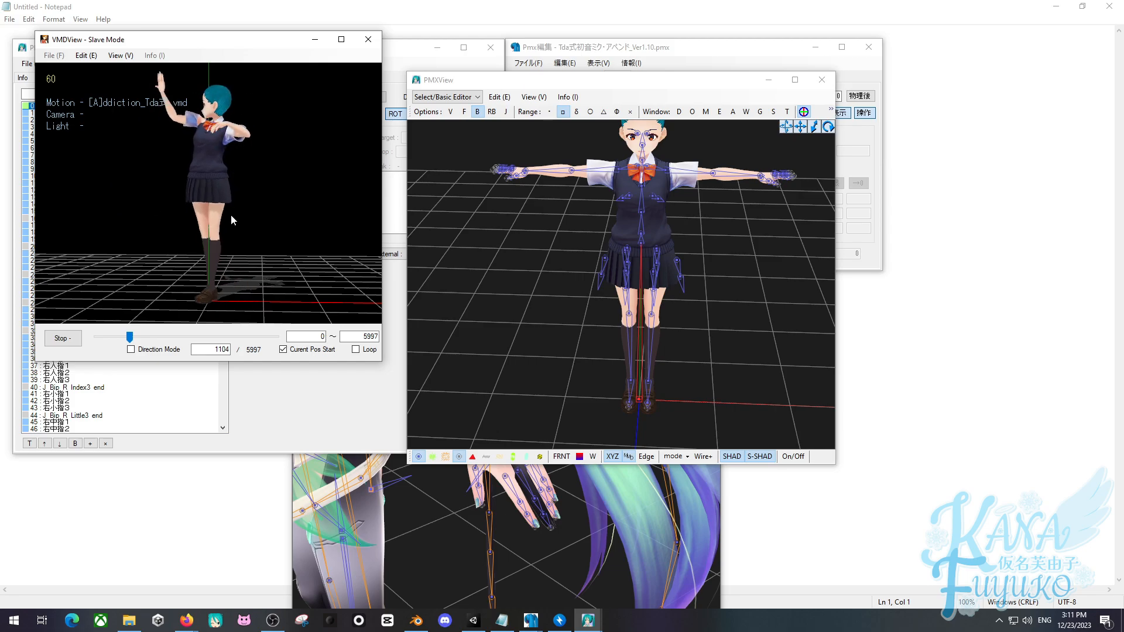
Watch the playing [A]ddiction_Tda式.vmd motion from closer and other angles, and close the motion preview.
{"action": "right_click_drag", "start_coordinate": [230, 214], "coordinate": [199, 196]}
{"action": "scroll", "coordinate": [199, 195], "scroll_direction": "up", "scroll_amount": 4}
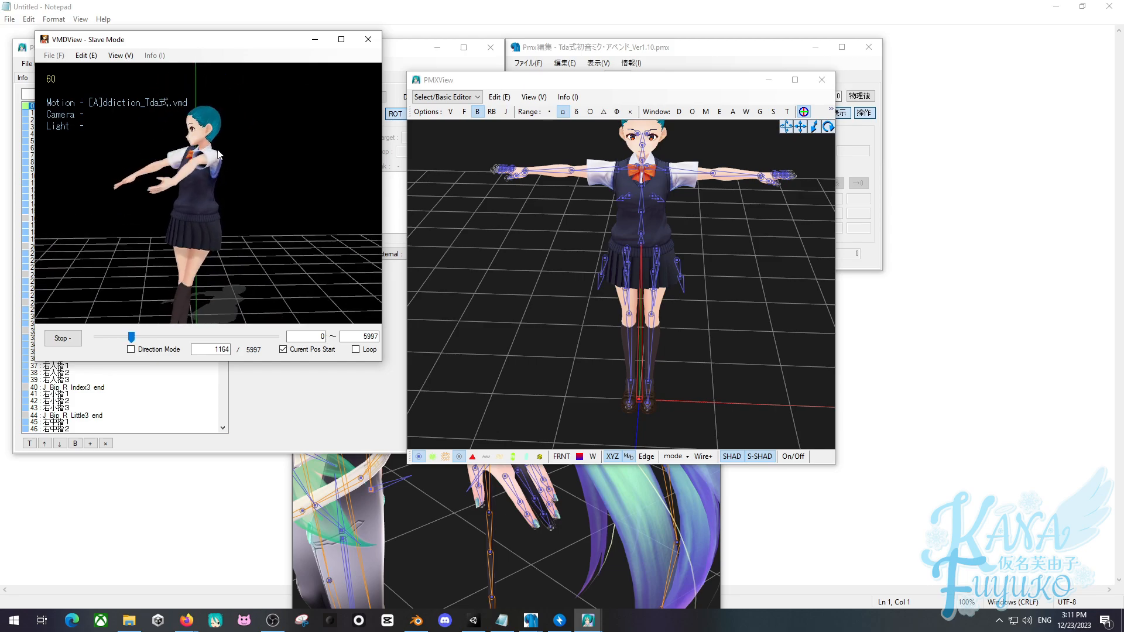
{"action": "middle_click_drag", "start_coordinate": [199, 195], "coordinate": [173, 189]}
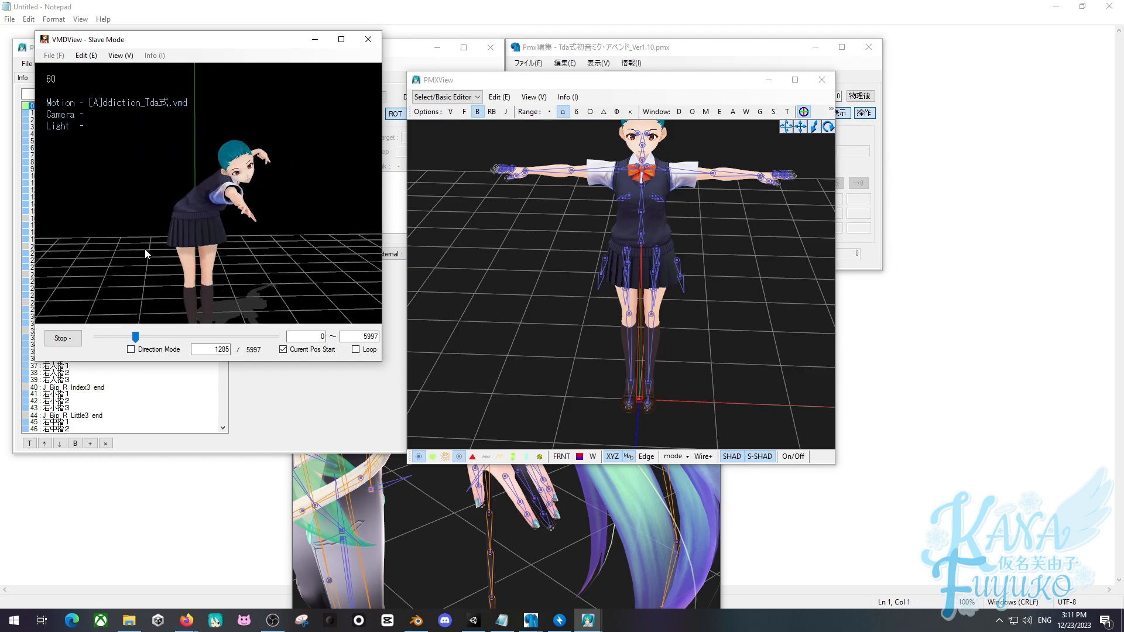
{"action": "middle_click_drag", "start_coordinate": [140, 252], "coordinate": [180, 217]}
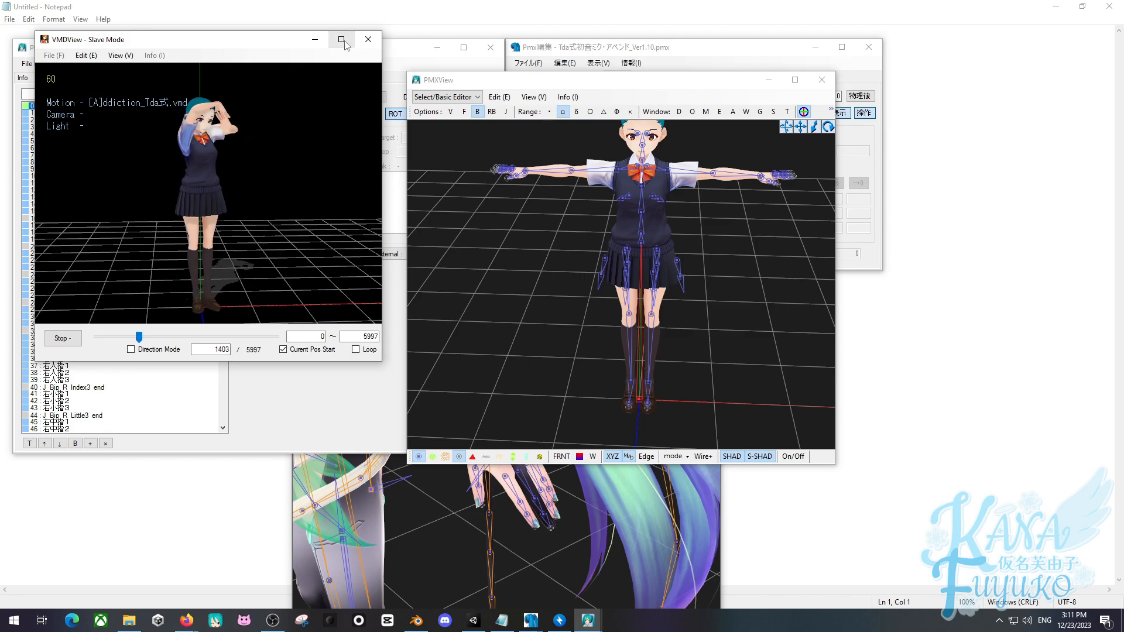
{"action": "left_click", "coordinate": [368, 41]}
Bring the reference model's 3D view forward and reposition it, and reset the camera in My MMD Model's 3D view.
{"action": "left_click", "coordinate": [515, 571]}
{"action": "scroll", "coordinate": [488, 513], "scroll_direction": "down", "scroll_amount": 8}
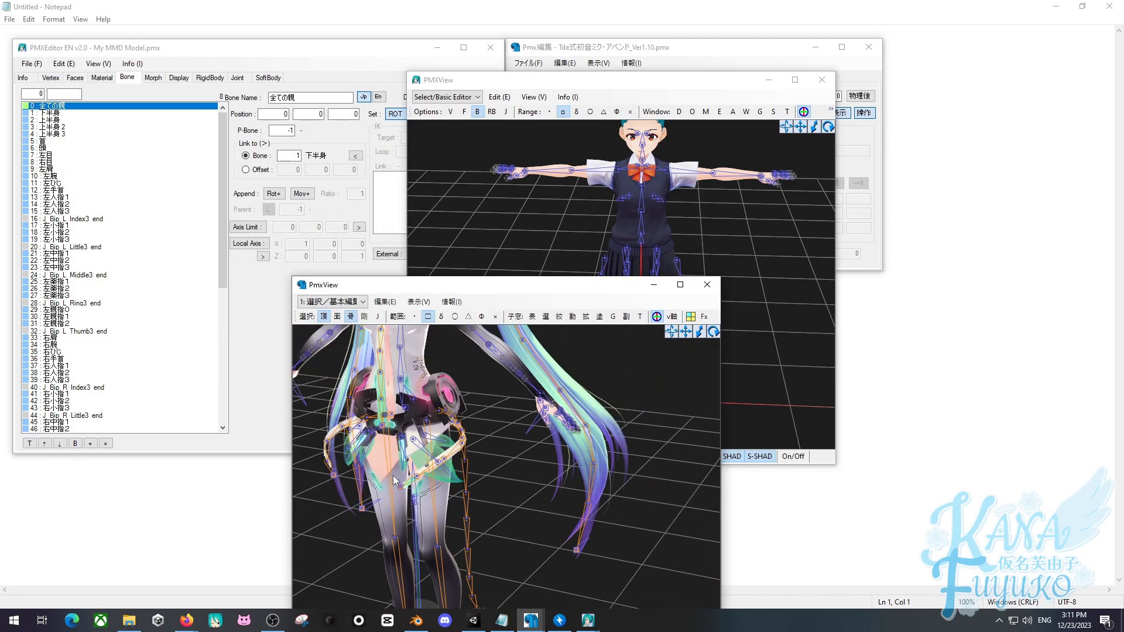
{"action": "middle_click_drag", "start_coordinate": [468, 518], "coordinate": [515, 508]}
{"action": "scroll", "coordinate": [515, 507], "scroll_direction": "down", "scroll_amount": 3}
{"action": "right_click_drag", "start_coordinate": [514, 505], "coordinate": [507, 470]}
{"action": "left_click_drag", "start_coordinate": [593, 279], "coordinate": [676, 251]}
{"action": "left_click", "coordinate": [560, 204]}
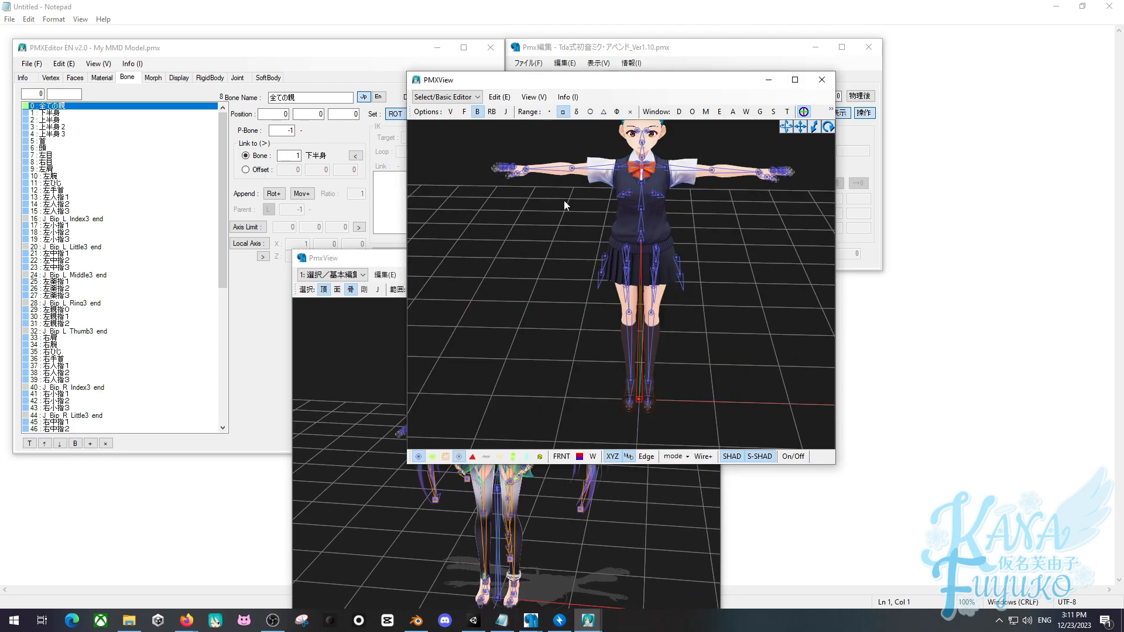
{"action": "key", "text": "r"}
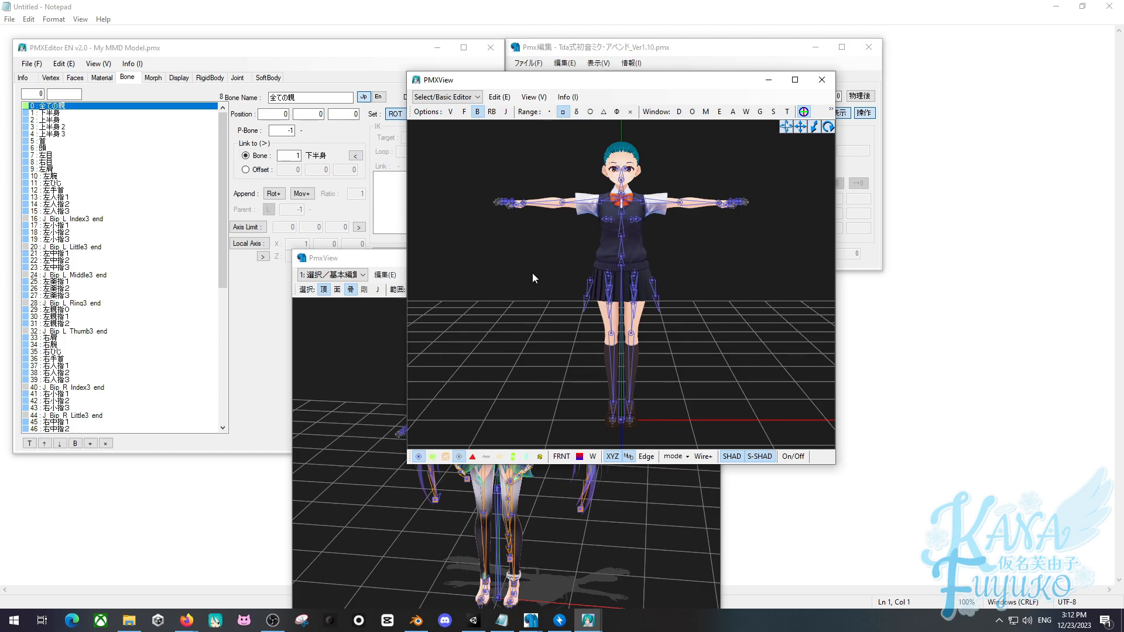
Move the reference model's 3D view into the open and examine its foot, leg and body bones from several angles.
{"action": "left_click_drag", "start_coordinate": [388, 258], "coordinate": [596, 144]}
{"action": "right_click_drag", "start_coordinate": [650, 405], "coordinate": [607, 367]}
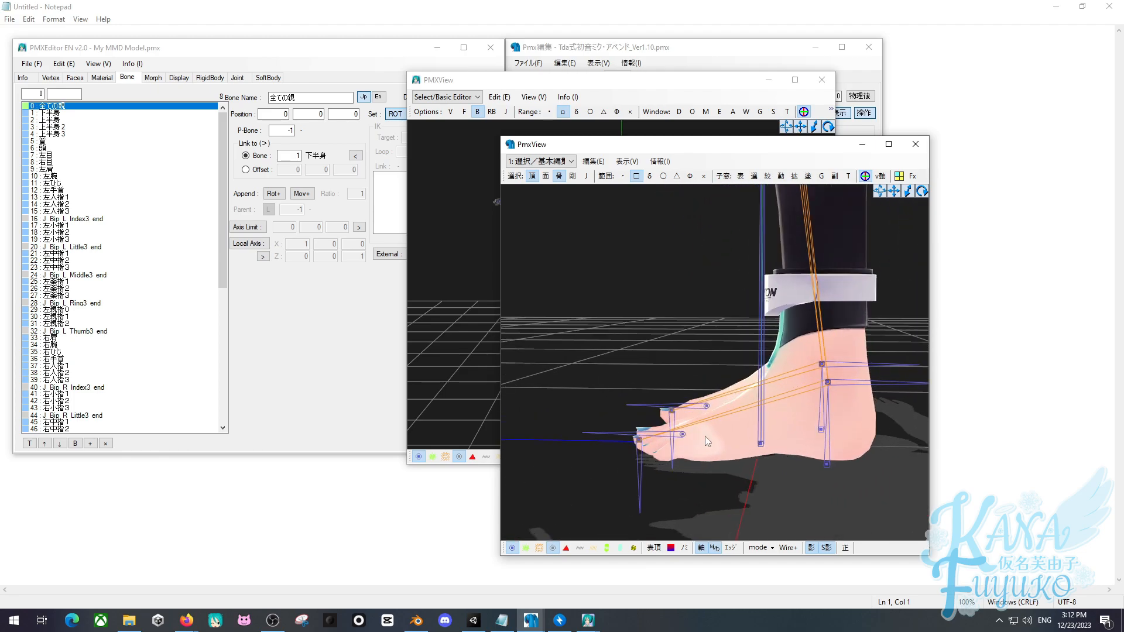
{"action": "scroll", "coordinate": [821, 385], "scroll_direction": "down", "scroll_amount": 8}
{"action": "right_click_drag", "start_coordinate": [822, 385], "coordinate": [793, 313]}
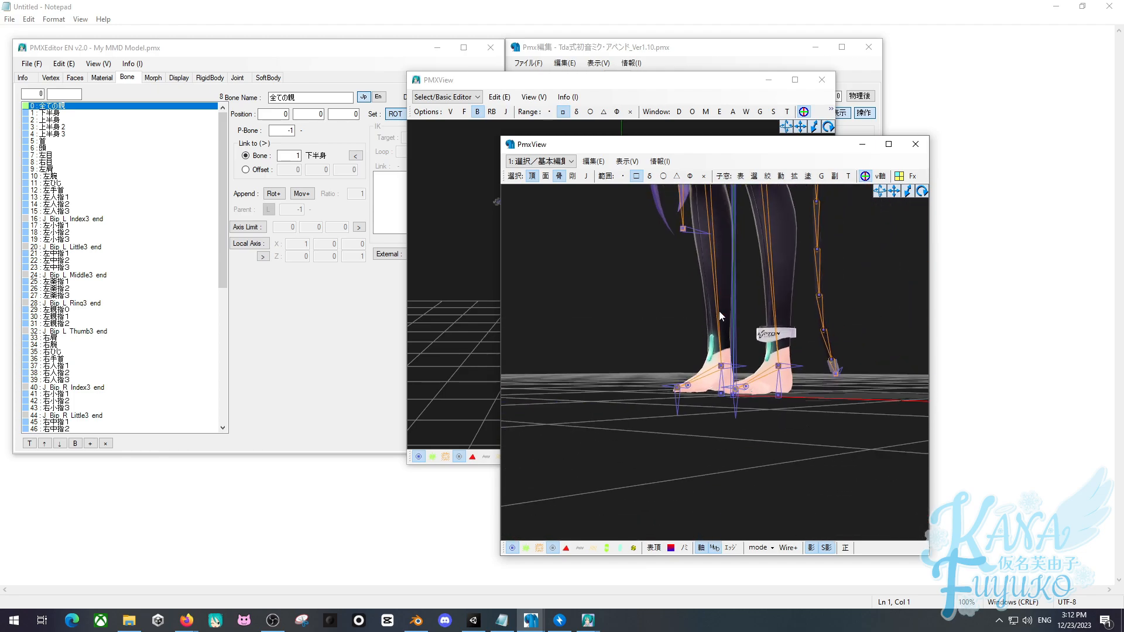
{"action": "middle_click_drag", "start_coordinate": [722, 319], "coordinate": [743, 405]}
{"action": "scroll", "coordinate": [740, 399], "scroll_direction": "down", "scroll_amount": 2}
{"action": "middle_click_drag", "start_coordinate": [733, 234], "coordinate": [725, 353]}
{"action": "right_click_drag", "start_coordinate": [695, 353], "coordinate": [718, 358]}
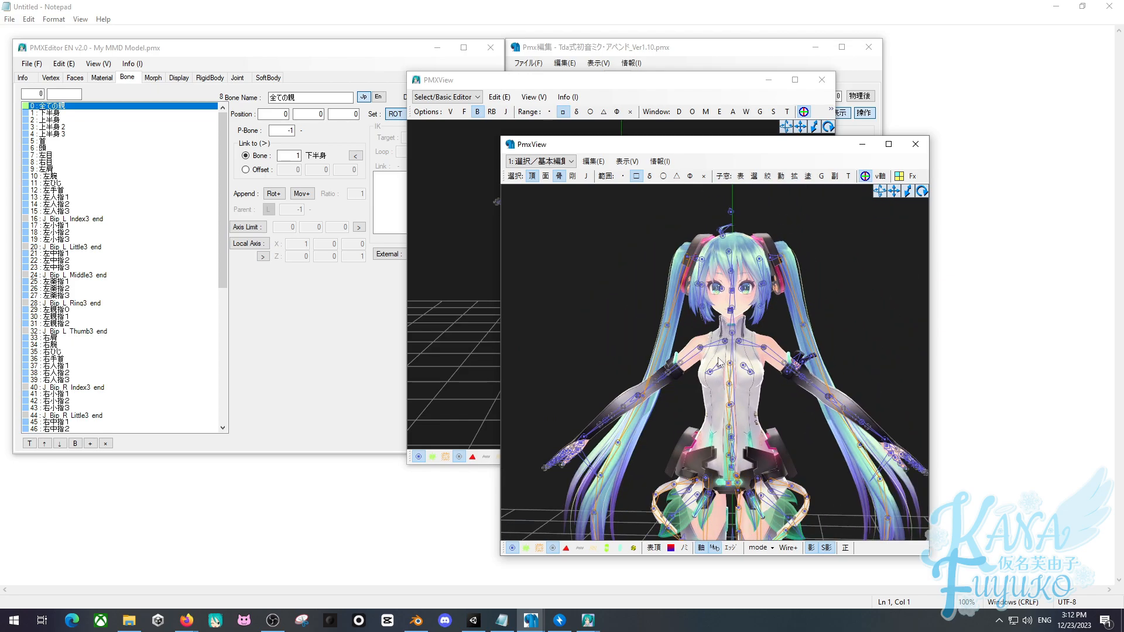
{"action": "scroll", "coordinate": [635, 433], "scroll_direction": "down", "scroll_amount": 2}
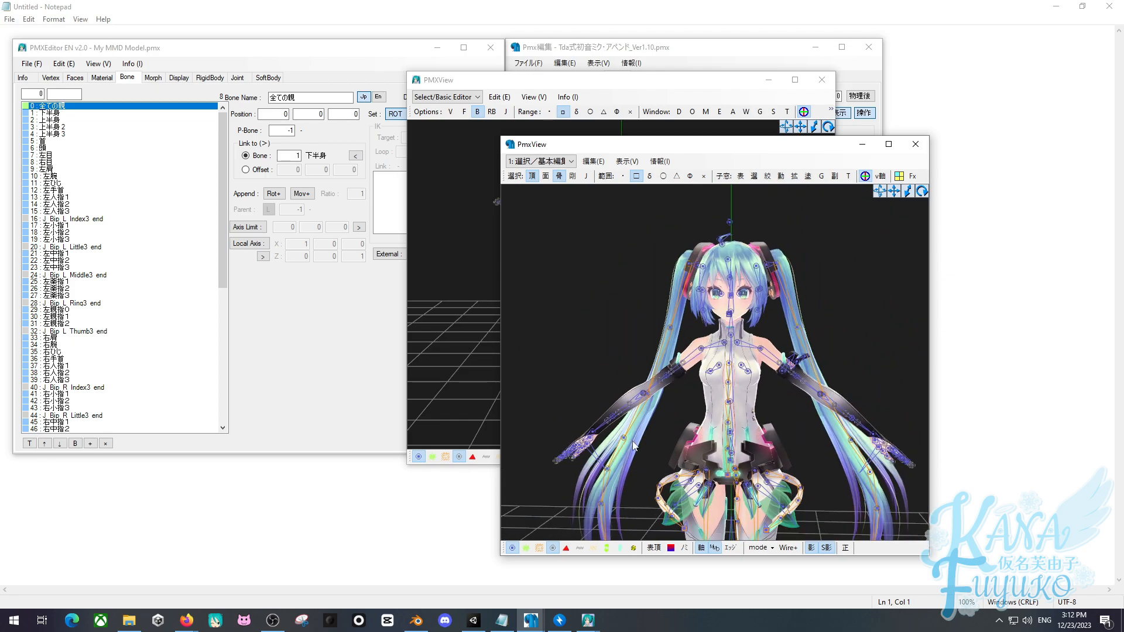
{"action": "middle_click_drag", "start_coordinate": [636, 480], "coordinate": [637, 370]}
{"action": "scroll", "coordinate": [636, 370], "scroll_direction": "down", "scroll_amount": 1}
{"action": "right_click_drag", "start_coordinate": [698, 383], "coordinate": [729, 404]}
{"action": "middle_click_drag", "start_coordinate": [732, 503], "coordinate": [717, 400]}
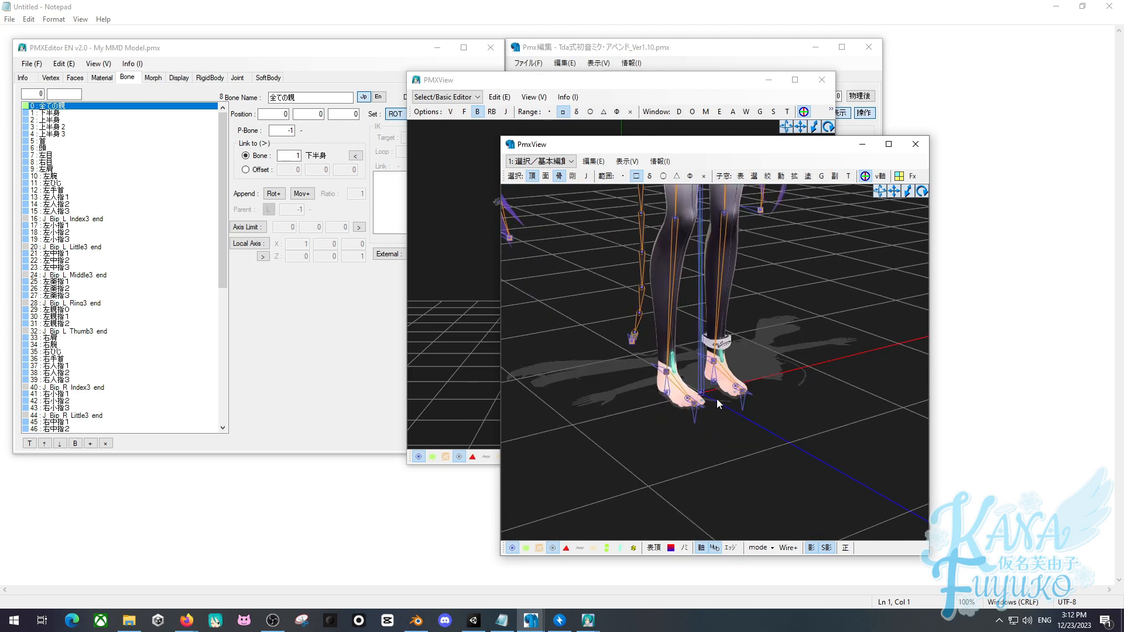
{"action": "middle_click_drag", "start_coordinate": [696, 302], "coordinate": [719, 444]}
{"action": "right_click_drag", "start_coordinate": [719, 443], "coordinate": [679, 408]}
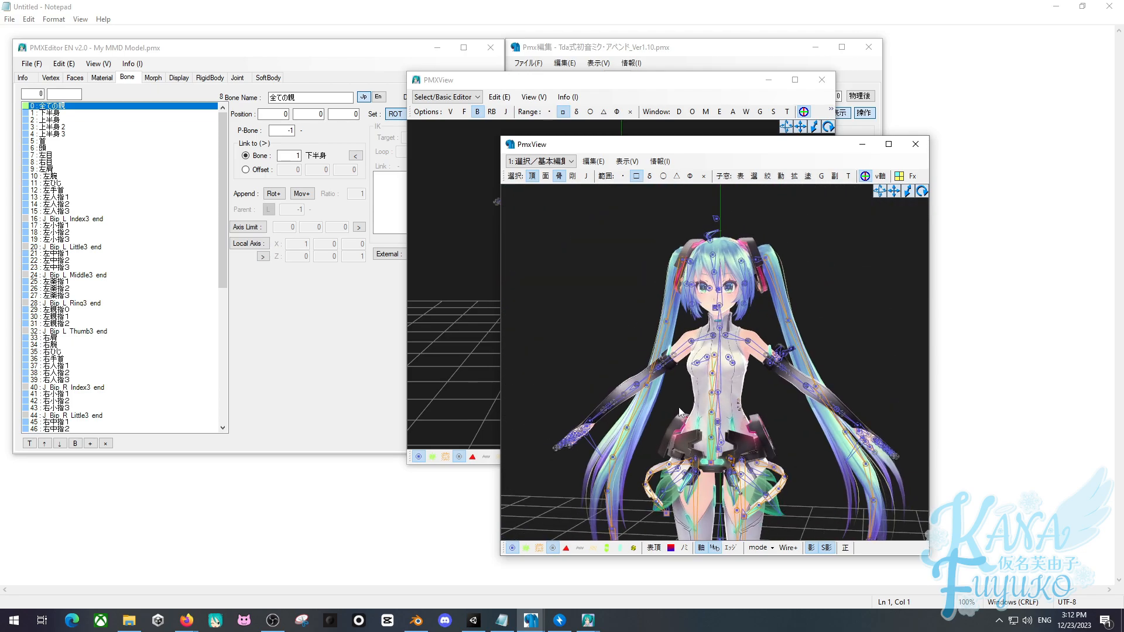
Place the reference model's 3D view beside My MMD Model's 3D view and bring My MMD Model's bone editor forward.
{"action": "left_click_drag", "start_coordinate": [706, 150], "coordinate": [880, 192]}
{"action": "scroll", "coordinate": [809, 324], "scroll_direction": "down", "scroll_amount": 5}
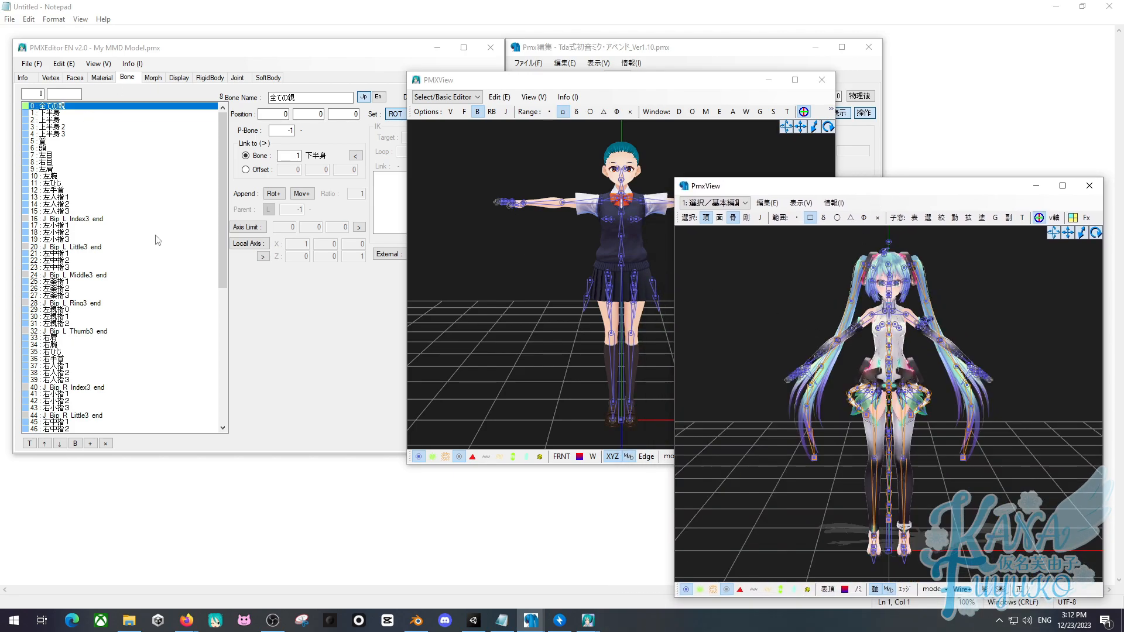
{"action": "left_click", "coordinate": [230, 149]}
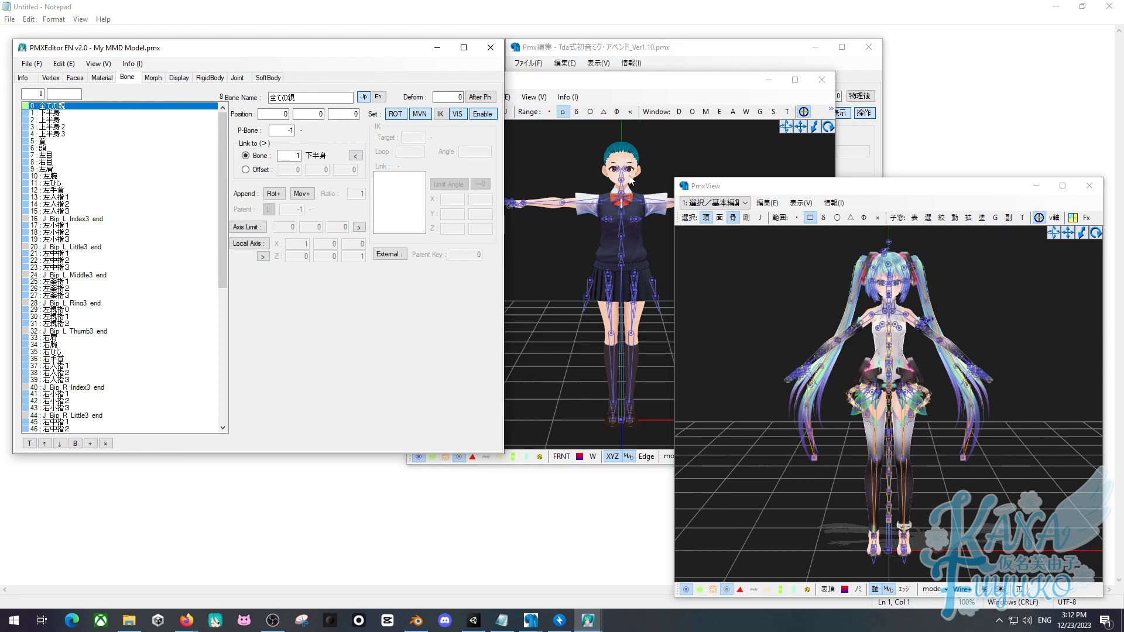
Show the settings of the 右足IK bone in the reference model's bone list and move that editor clear of the other windows.
{"action": "left_click_drag", "start_coordinate": [763, 47], "coordinate": [789, 71]}
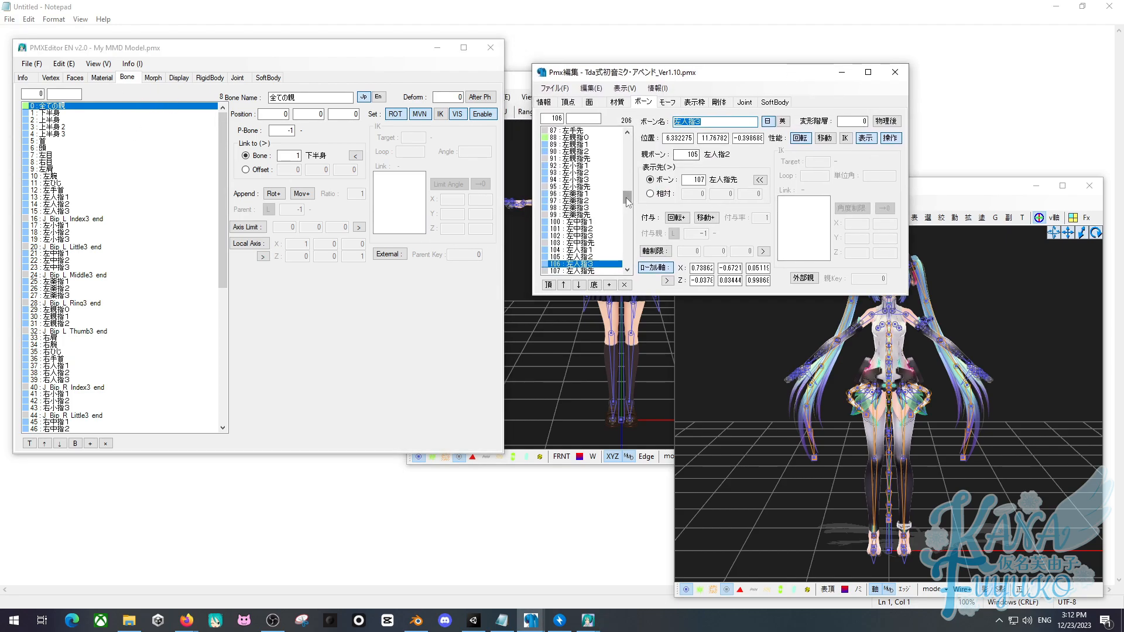
{"action": "left_click_drag", "start_coordinate": [627, 202], "coordinate": [634, 145]}
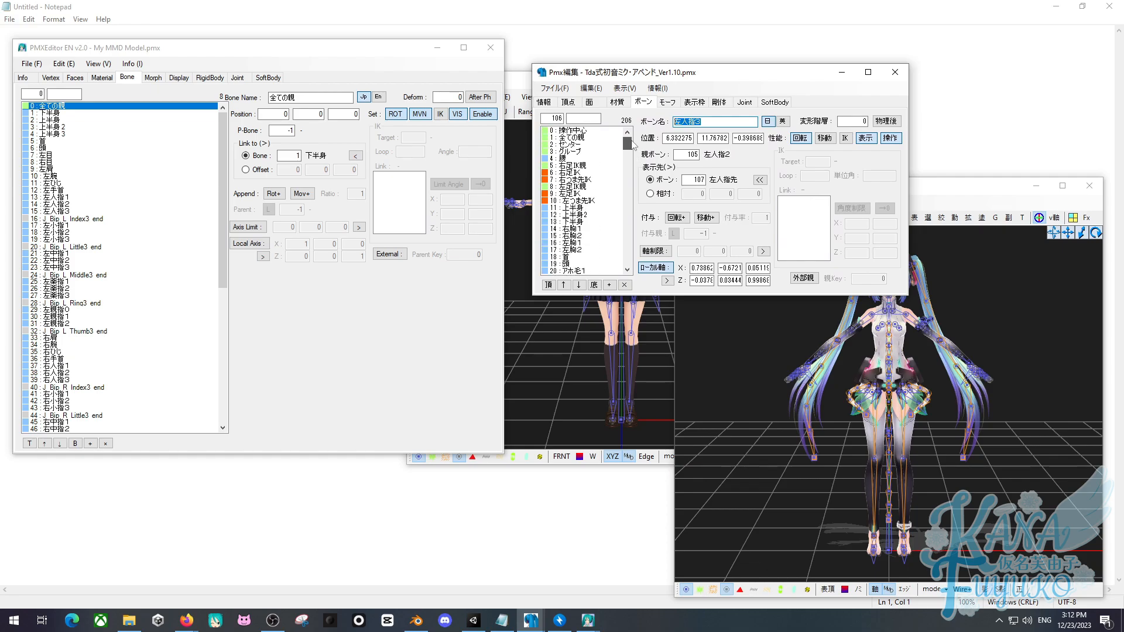
{"action": "left_click", "coordinate": [590, 174]}
{"action": "left_click_drag", "start_coordinate": [630, 75], "coordinate": [800, 60]}
Bring My MMD Model's 3D view forward, reposition it, and examine the ankle and toe bones up close.
{"action": "left_click", "coordinate": [627, 95]}
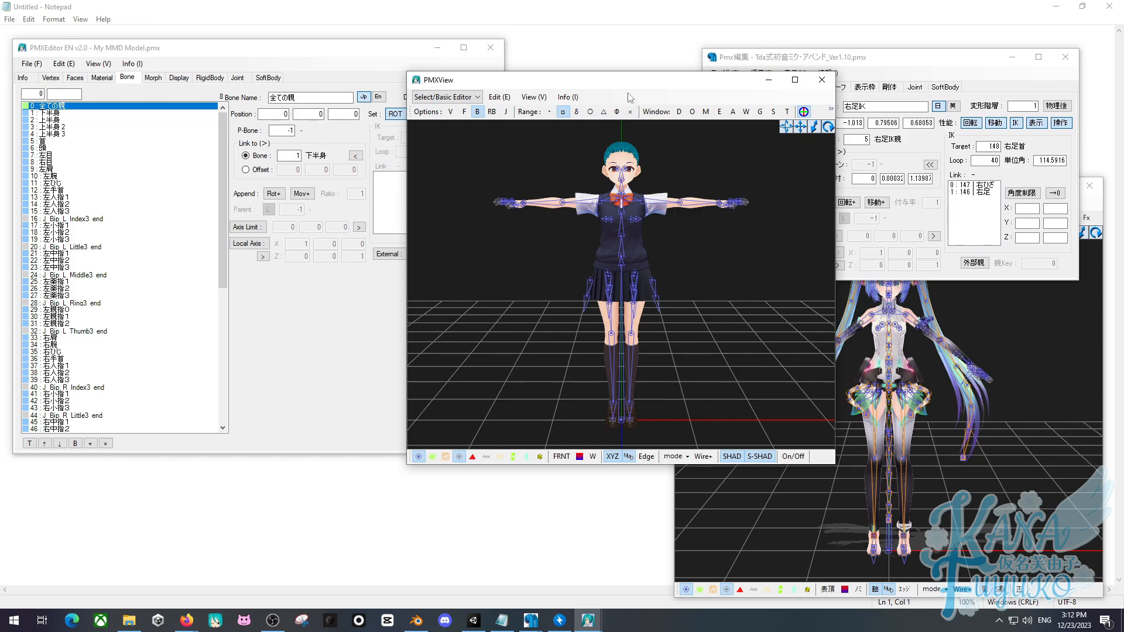
{"action": "left_click_drag", "start_coordinate": [631, 80], "coordinate": [628, 174]}
{"action": "right_click_drag", "start_coordinate": [582, 439], "coordinate": [542, 447]}
{"action": "middle_click_drag", "start_coordinate": [542, 447], "coordinate": [546, 384]}
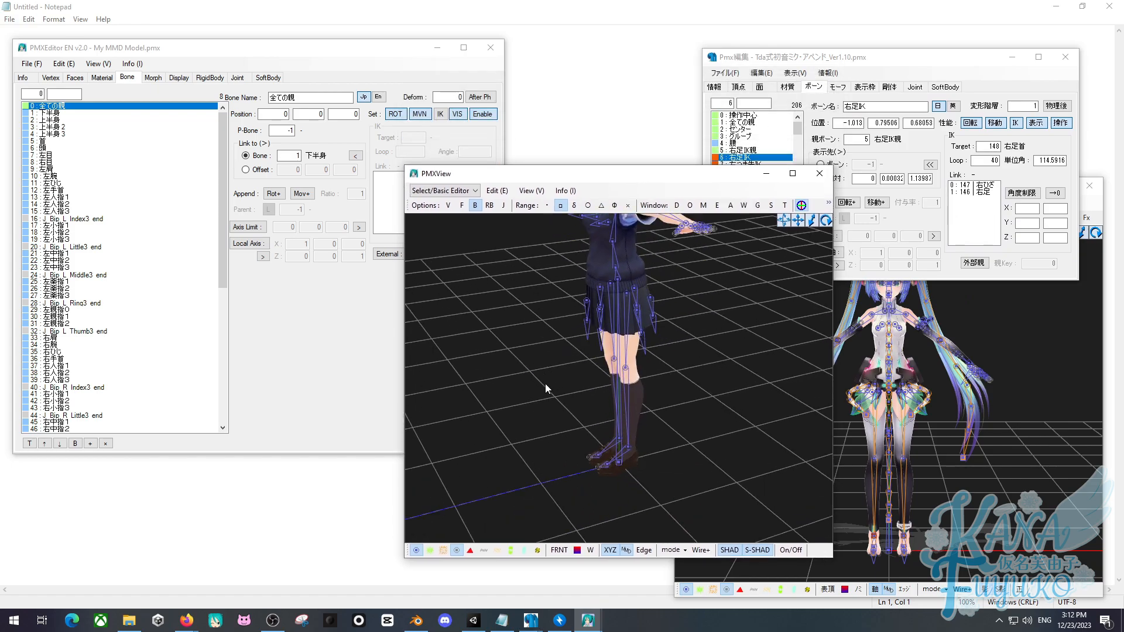
{"action": "scroll", "coordinate": [526, 413], "scroll_direction": "up", "scroll_amount": 3}
{"action": "right_click_drag", "start_coordinate": [526, 413], "coordinate": [590, 357]}
{"action": "scroll", "coordinate": [577, 368], "scroll_direction": "up", "scroll_amount": 3}
{"action": "middle_click_drag", "start_coordinate": [577, 367], "coordinate": [590, 348]}
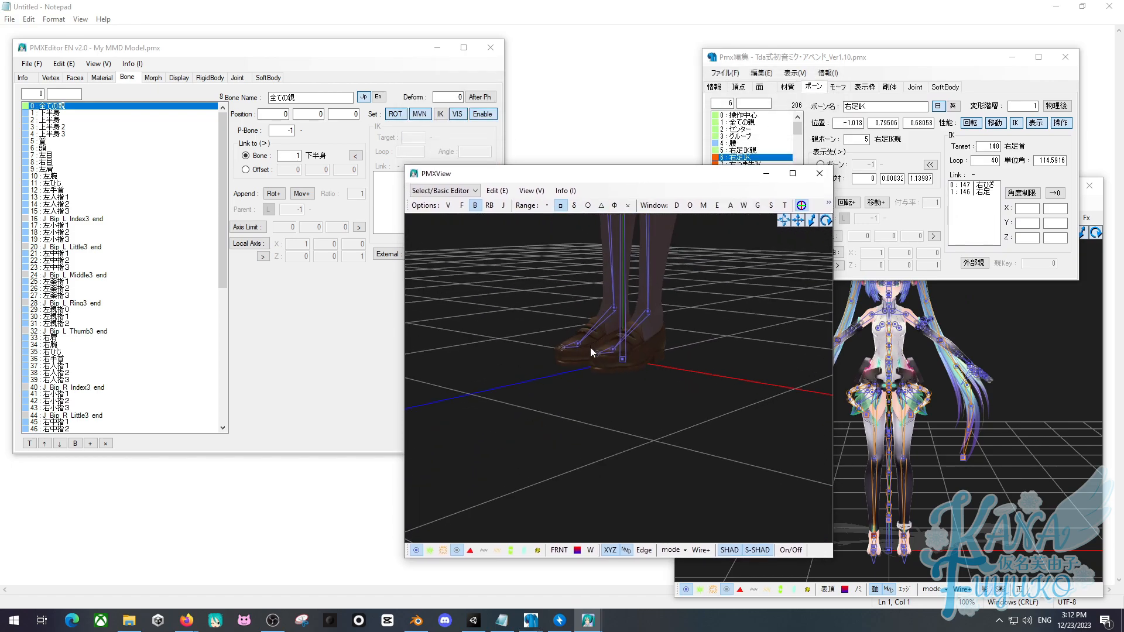
{"action": "scroll", "coordinate": [590, 347], "scroll_direction": "up", "scroll_amount": 2}
{"action": "scroll", "coordinate": [598, 339], "scroll_direction": "up", "scroll_amount": 2}
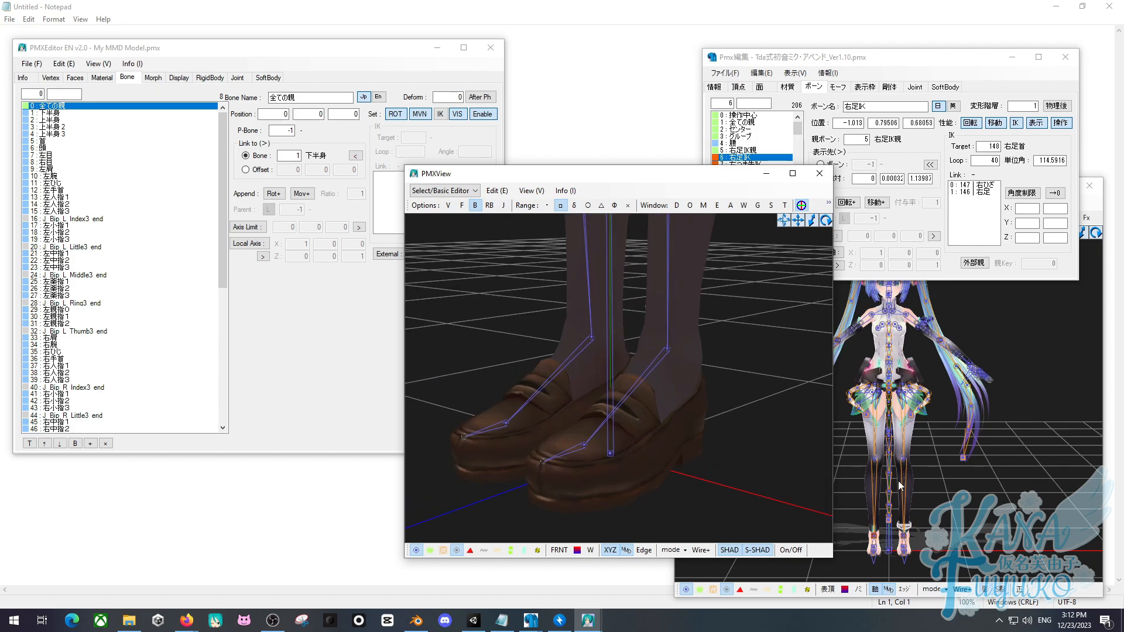
Examine the reference model's foot and IK bones up close in its 3D view for comparison.
{"action": "right_click_drag", "start_coordinate": [898, 485], "coordinate": [850, 498]}
{"action": "middle_click_drag", "start_coordinate": [850, 498], "coordinate": [847, 459]}
{"action": "scroll", "coordinate": [846, 459], "scroll_direction": "up", "scroll_amount": 3}
{"action": "scroll", "coordinate": [856, 466], "scroll_direction": "up", "scroll_amount": 3}
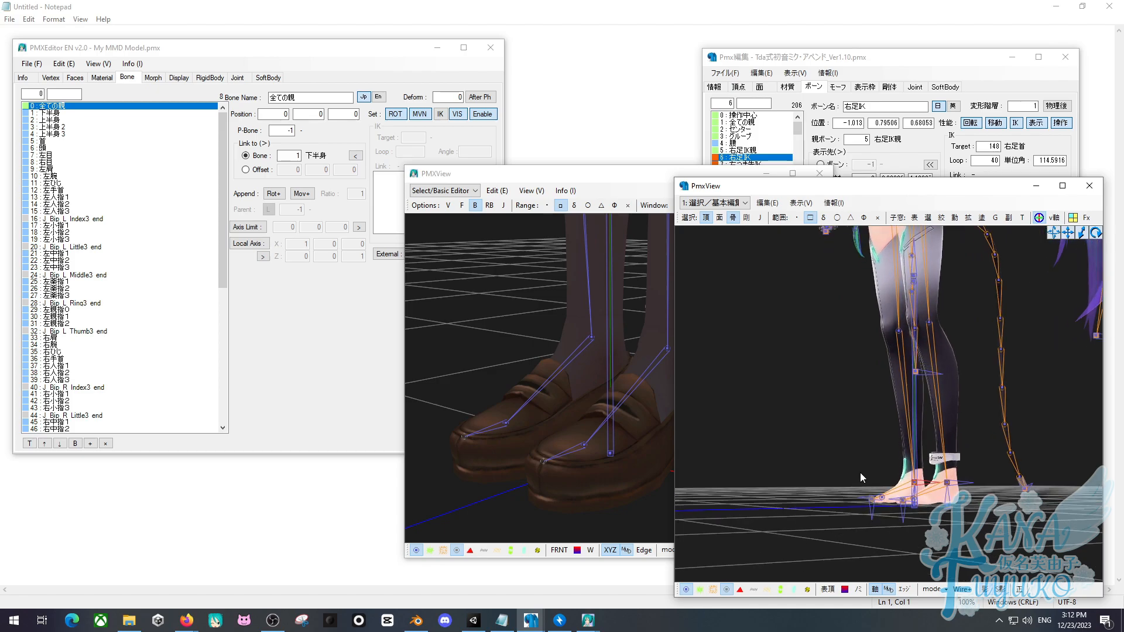
{"action": "right_click_drag", "start_coordinate": [859, 472], "coordinate": [862, 507]}
{"action": "scroll", "coordinate": [862, 506], "scroll_direction": "up", "scroll_amount": 3}
{"action": "middle_click_drag", "start_coordinate": [862, 507], "coordinate": [858, 470]}
{"action": "scroll", "coordinate": [856, 472], "scroll_direction": "up", "scroll_amount": 3}
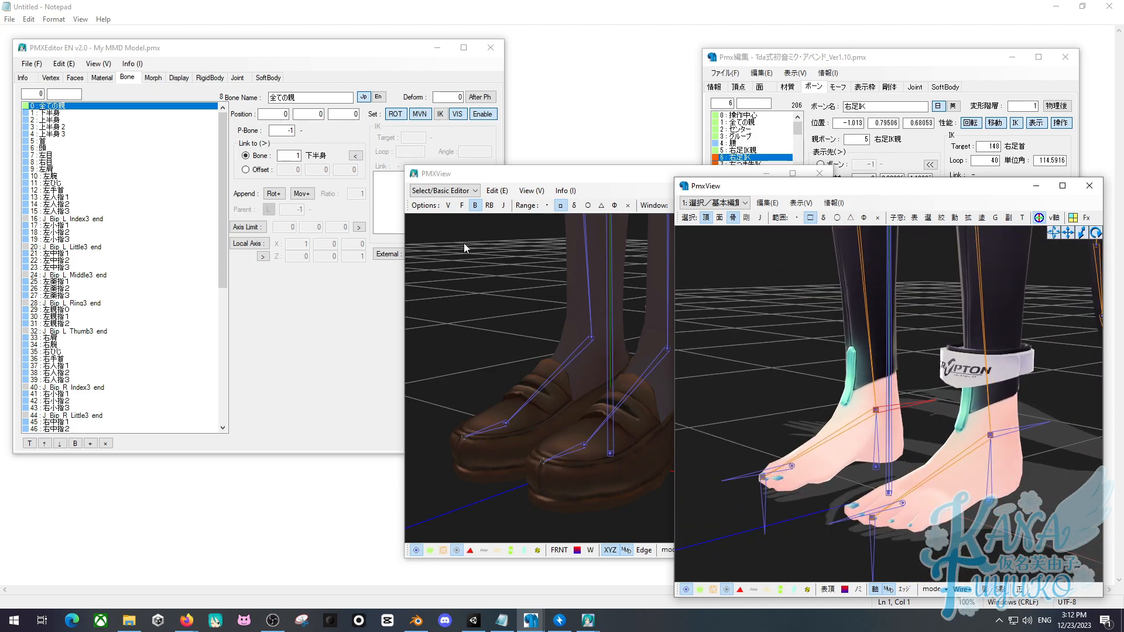
Locate both ankle bones at My MMD Model's feet and duplicate the 左足首 bone in the bone list.
{"action": "left_click_drag", "start_coordinate": [578, 298], "coordinate": [670, 385]}
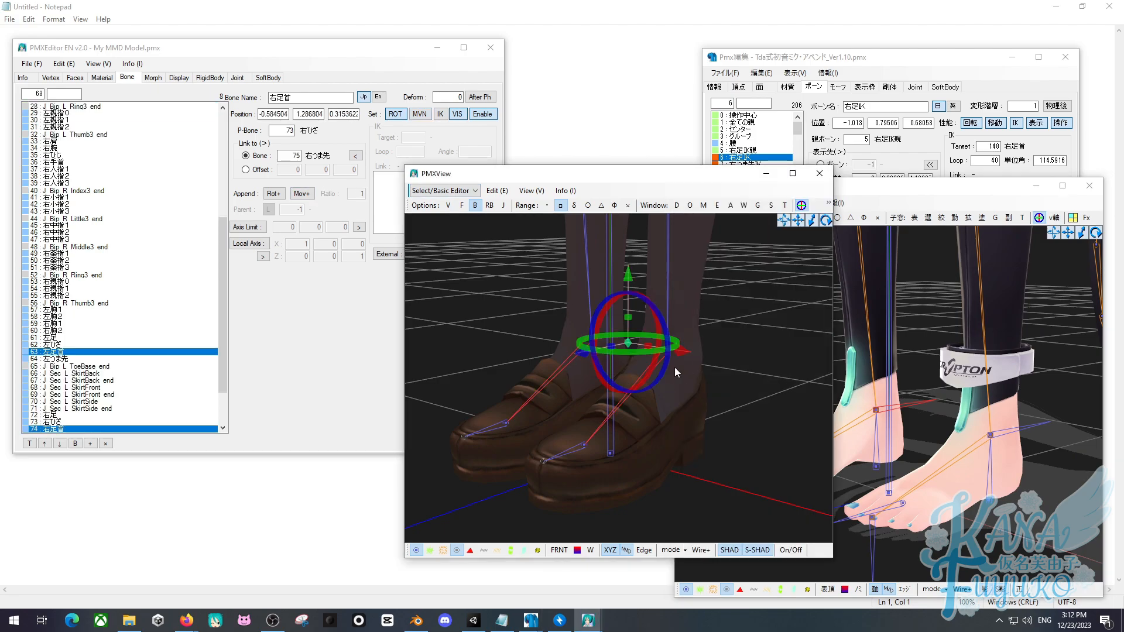
{"action": "scroll", "coordinate": [80, 363], "scroll_direction": "down", "scroll_amount": 3}
{"action": "left_click", "coordinate": [64, 296]}
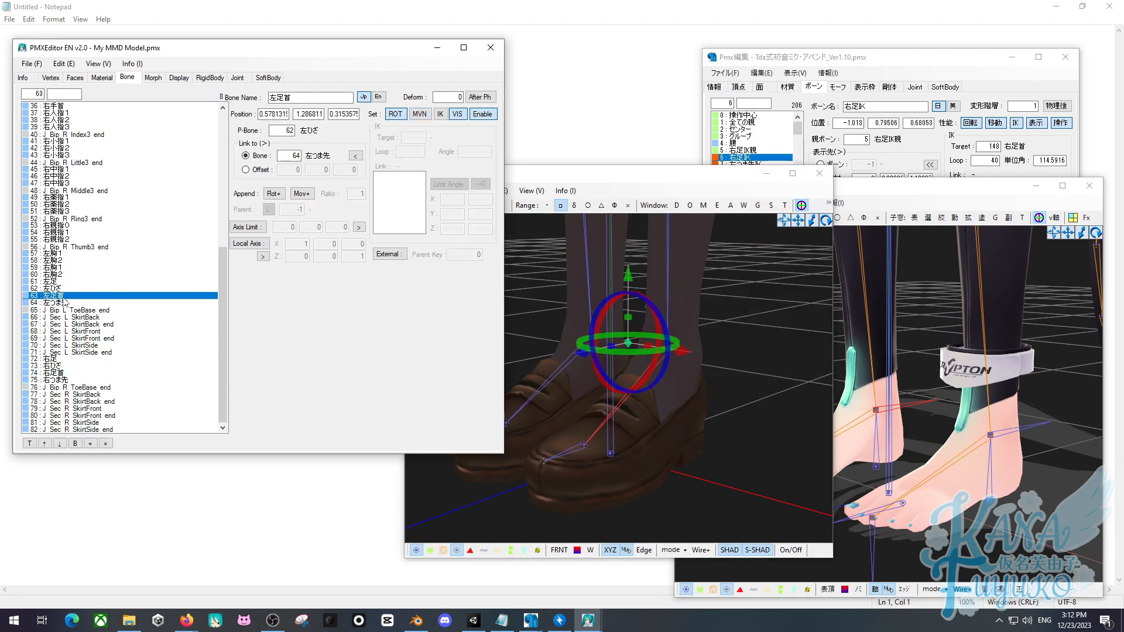
{"action": "left_click", "coordinate": [63, 374], "text": "ctrl"}
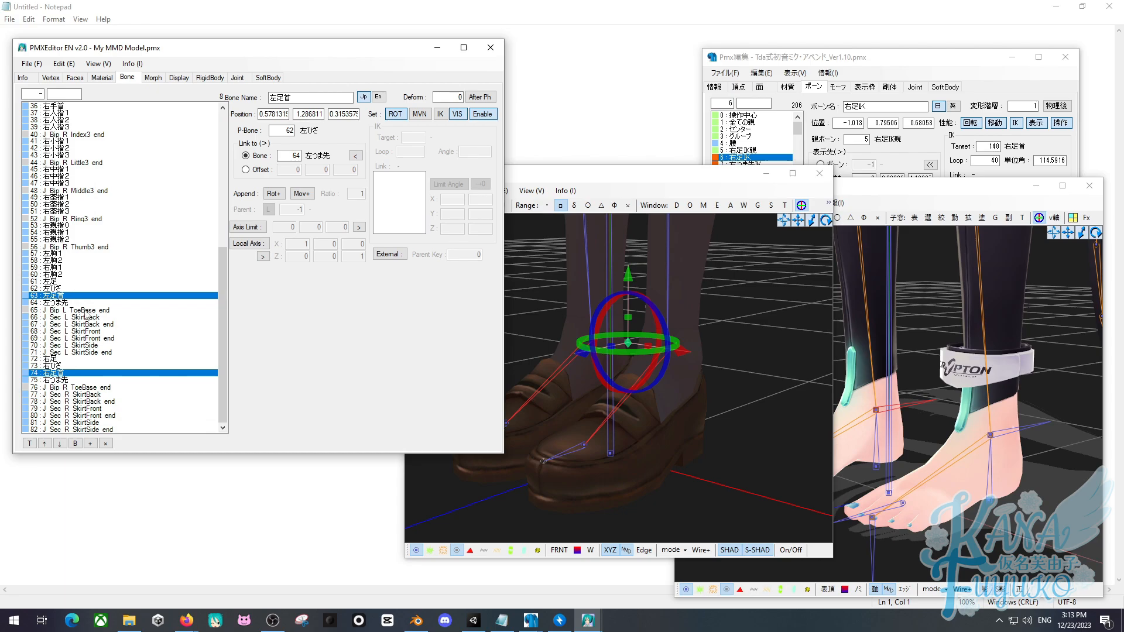
{"action": "right_click", "coordinate": [69, 299]}
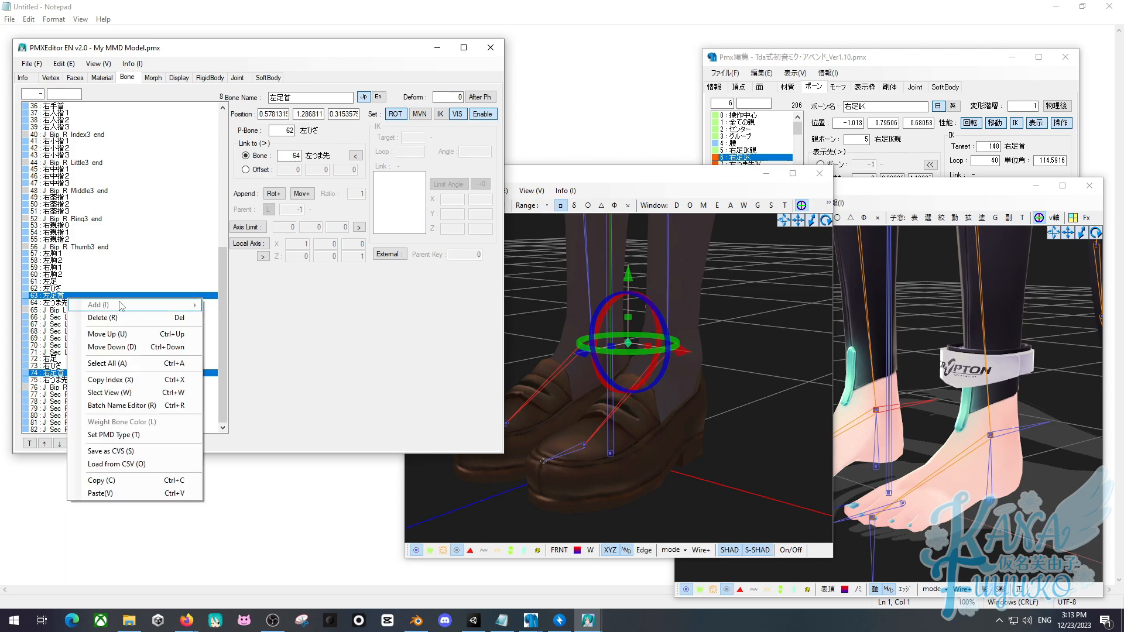
{"action": "left_click", "coordinate": [45, 296]}
{"action": "right_click", "coordinate": [45, 296]}
{"action": "mouse_move", "coordinate": [141, 303]}
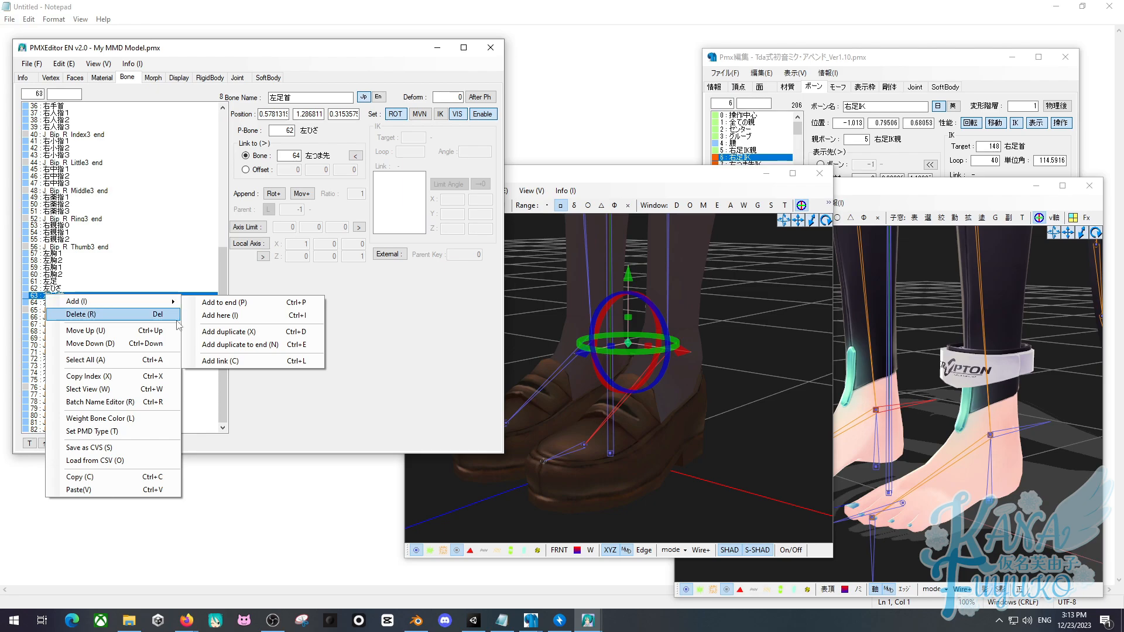
{"action": "left_click", "coordinate": [228, 333]}
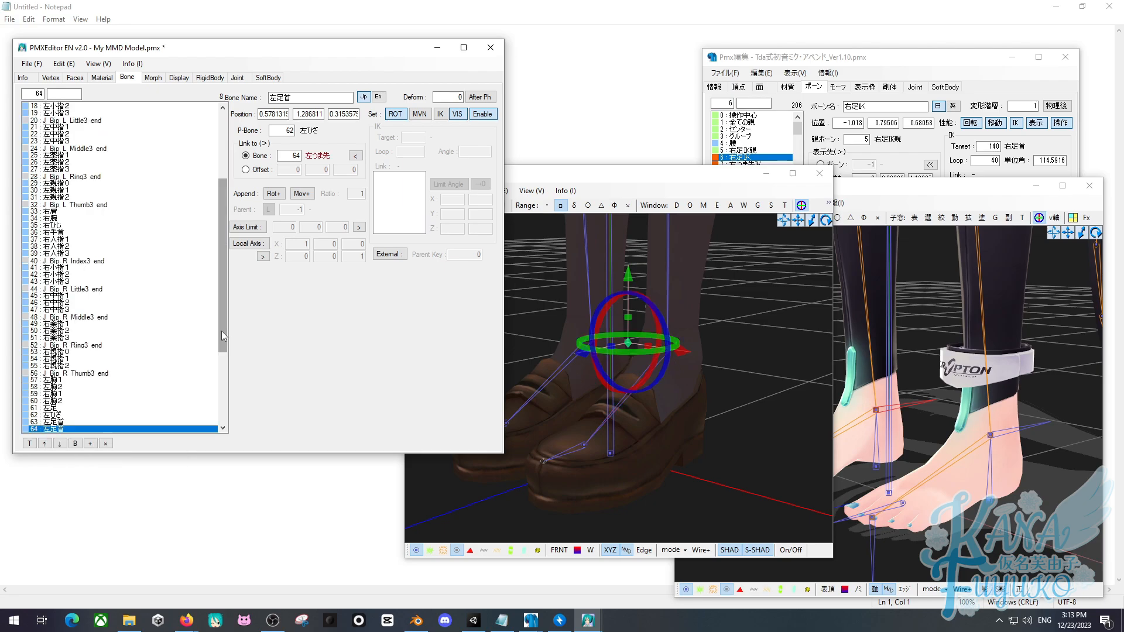
Move the duplicated 左足首 bone down the bone list so it sits directly below 左つま先.
{"action": "scroll", "coordinate": [76, 335], "scroll_direction": "down", "scroll_amount": 5}
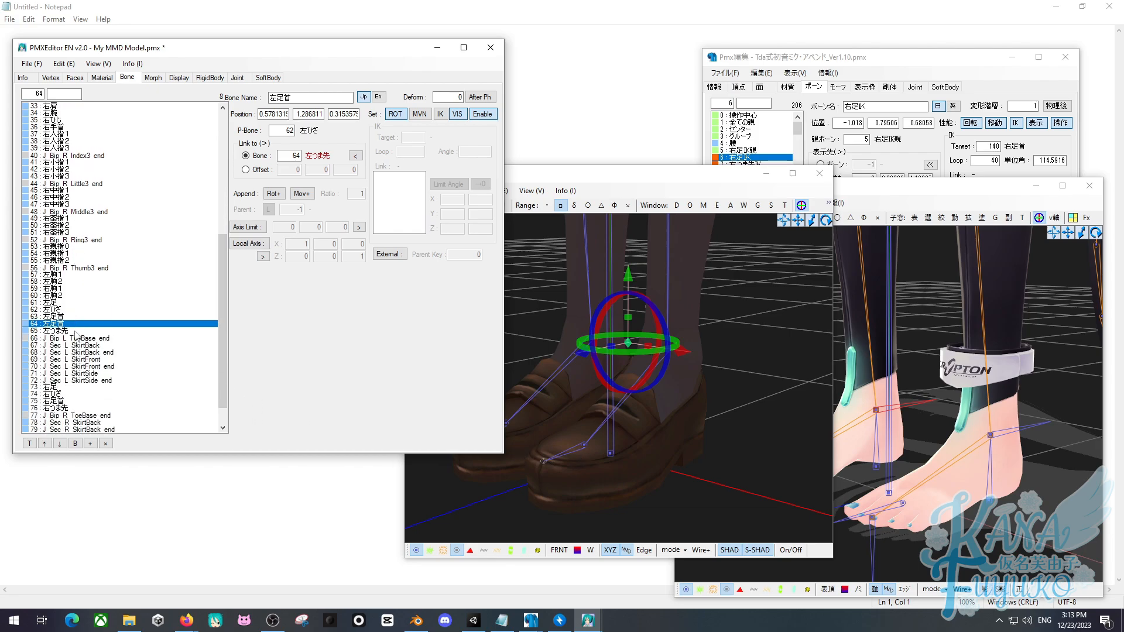
{"action": "scroll", "coordinate": [69, 313], "scroll_direction": "down", "scroll_amount": 2}
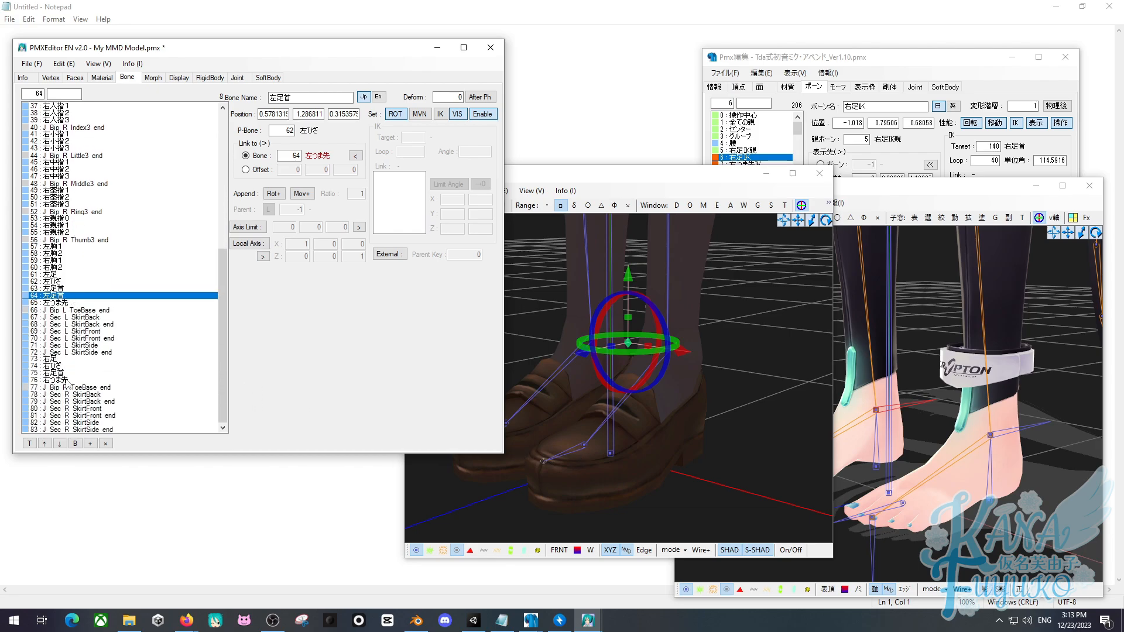
{"action": "left_click", "coordinate": [59, 444]}
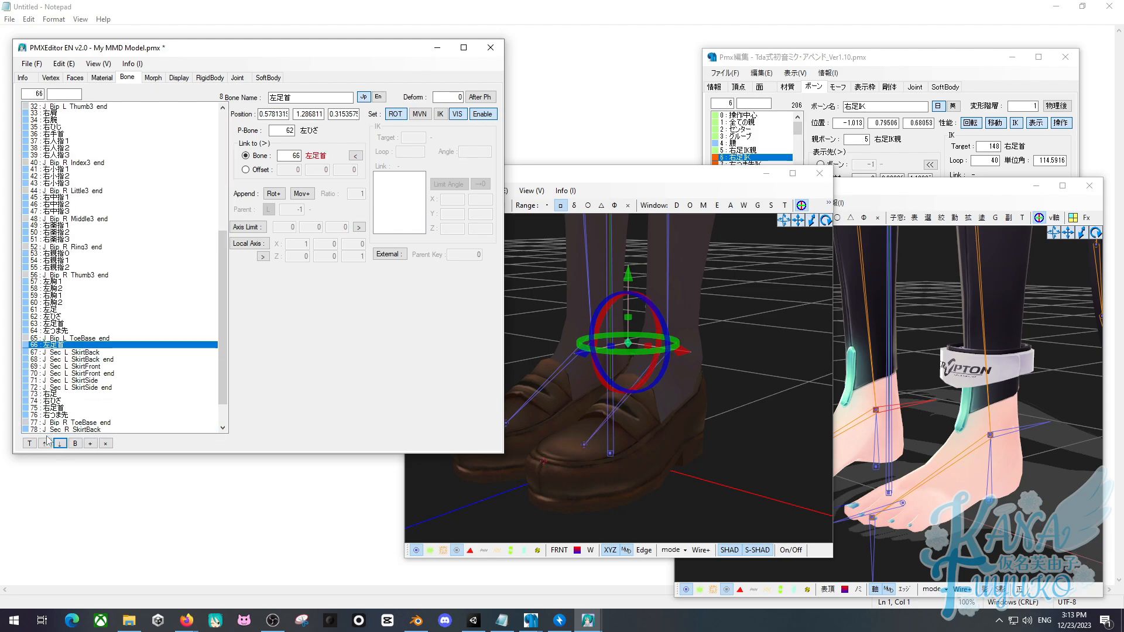
{"action": "scroll", "coordinate": [55, 434], "scroll_direction": "down", "scroll_amount": 3}
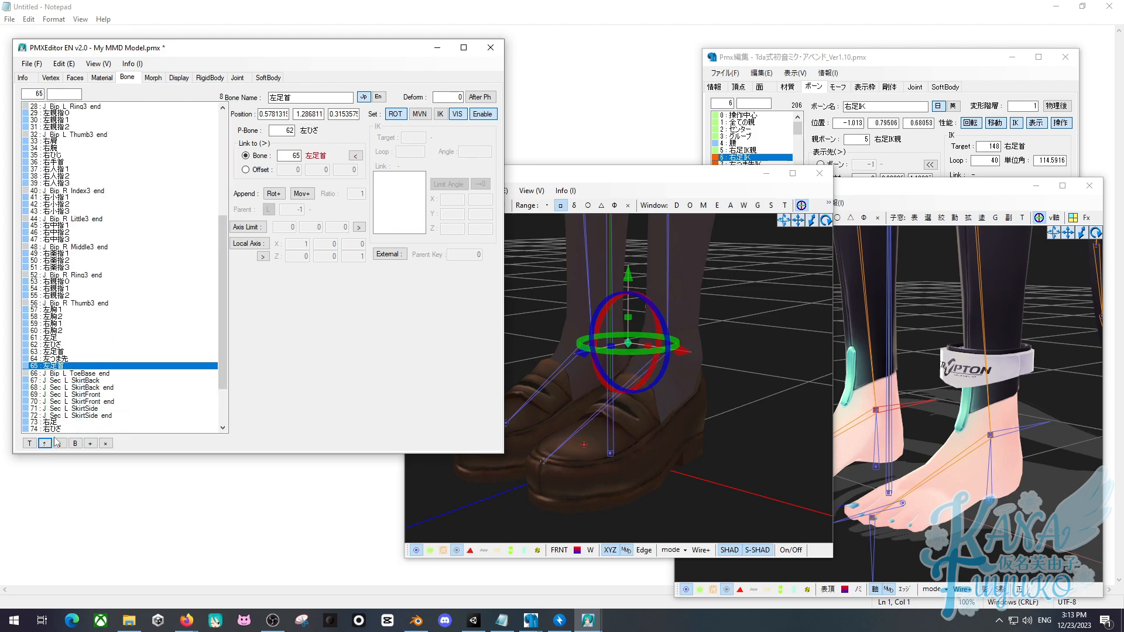
Rename the duplicated left ankle bone to 左足首IK.
{"action": "left_click", "coordinate": [316, 98]}
{"action": "type", "text": "IK"}
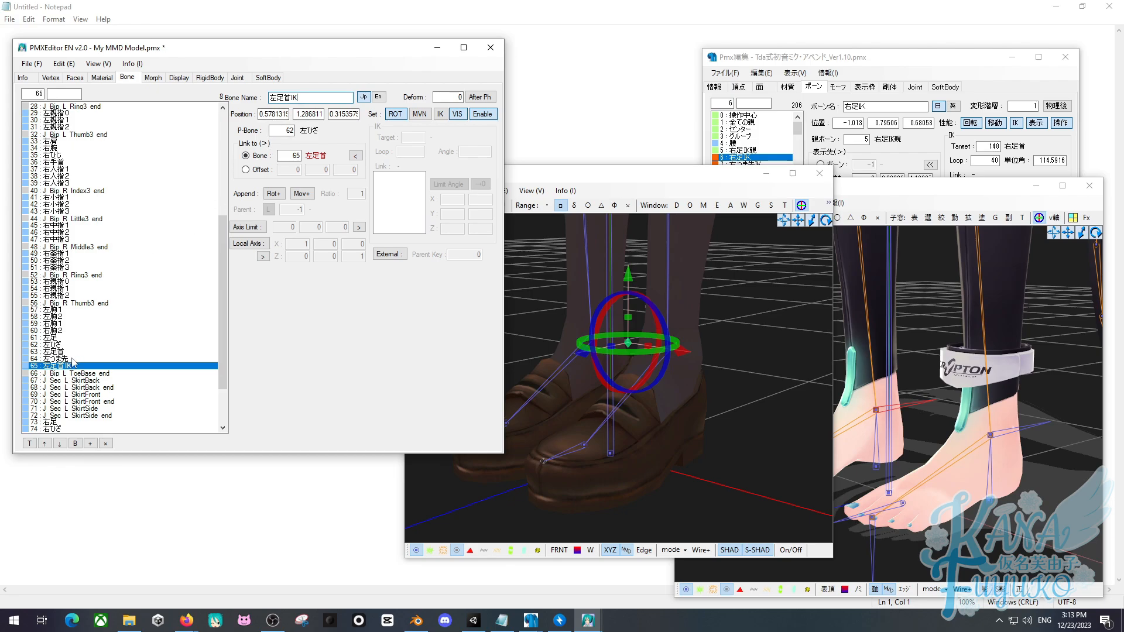
{"action": "left_click", "coordinate": [71, 358]}
{"action": "left_click", "coordinate": [69, 367]}
Duplicate the 右足首 bone in My MMD Model's bone list and rename the copy to 右足首IK.
{"action": "scroll", "coordinate": [69, 355], "scroll_direction": "down", "scroll_amount": 3}
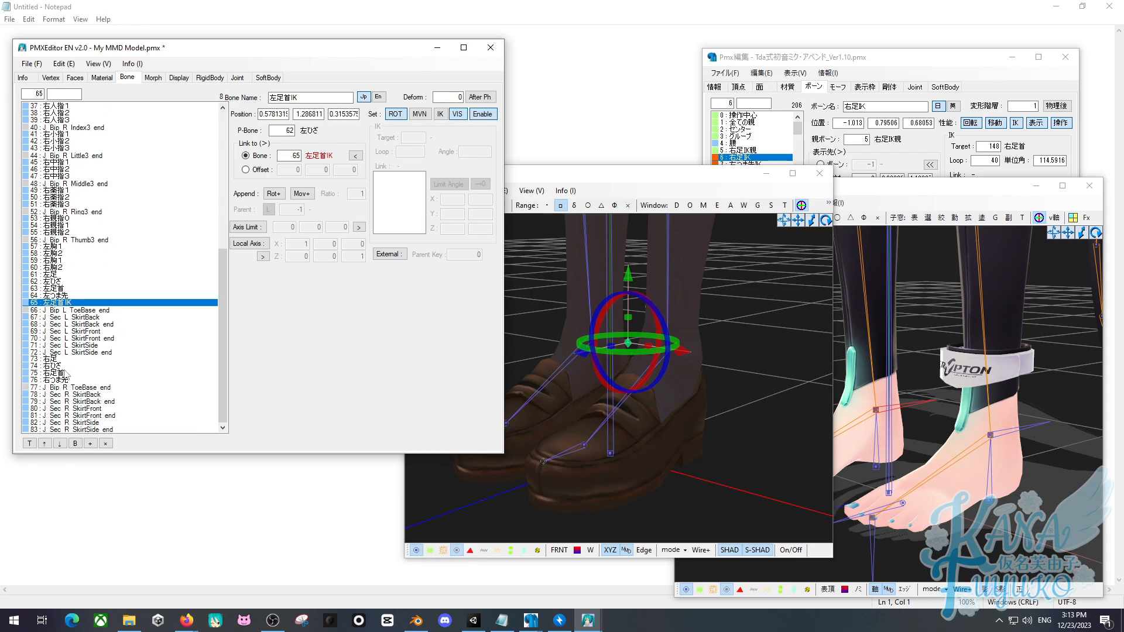
{"action": "left_click", "coordinate": [58, 373]}
{"action": "right_click", "coordinate": [64, 376]}
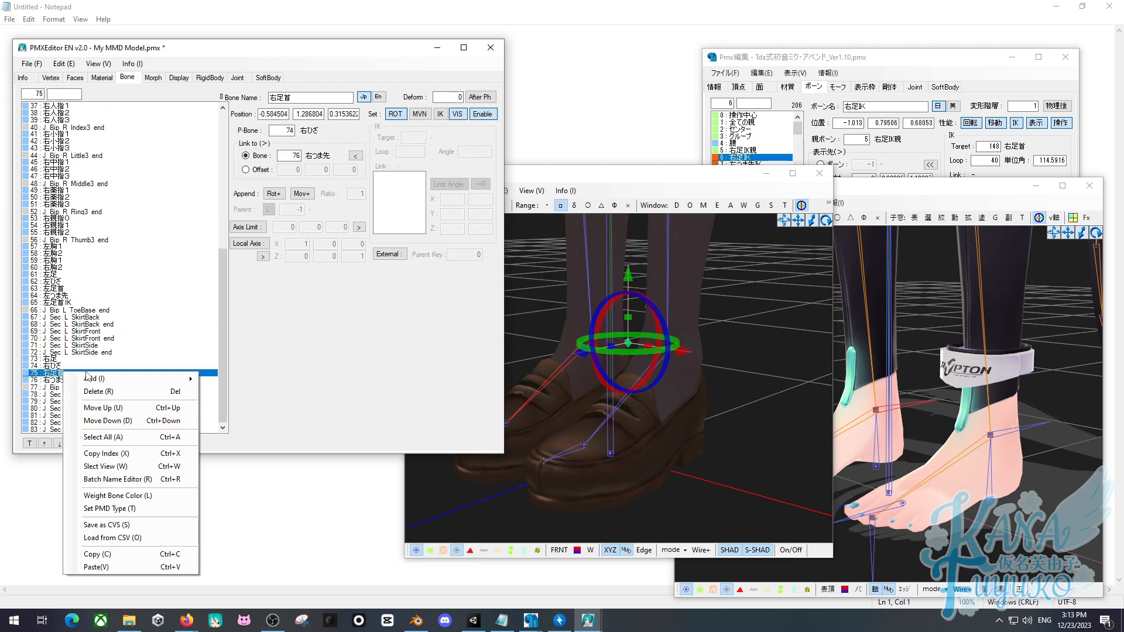
{"action": "mouse_move", "coordinate": [114, 383]}
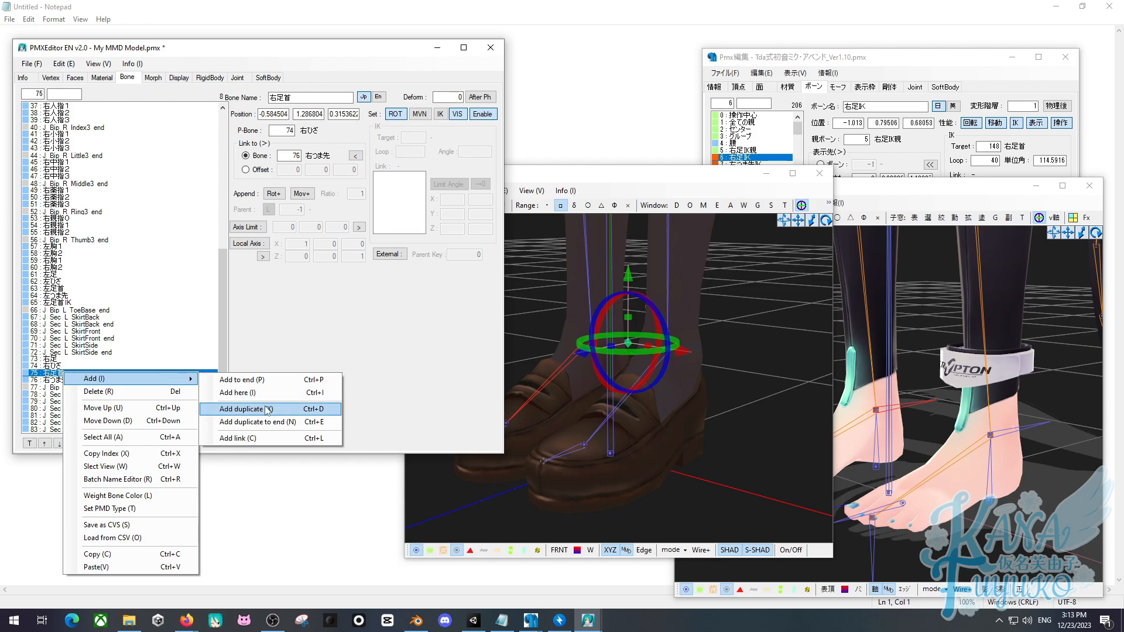
{"action": "left_click", "coordinate": [246, 409]}
{"action": "scroll", "coordinate": [66, 381], "scroll_direction": "down", "scroll_amount": 3}
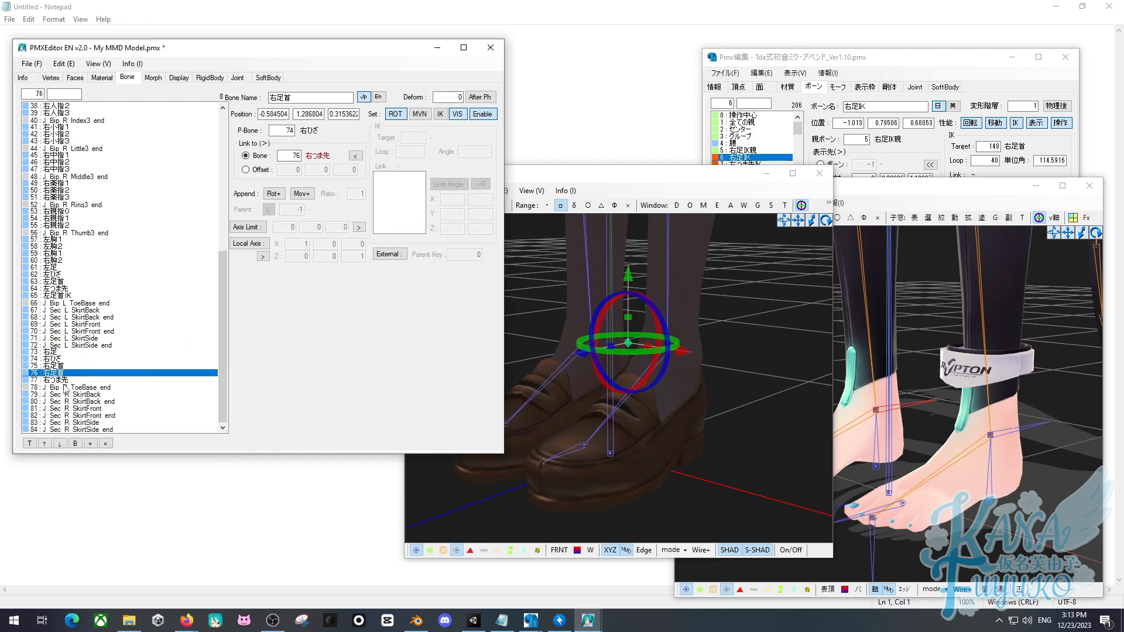
{"action": "left_click", "coordinate": [298, 97]}
{"action": "type", "text": "IK"}
{"action": "left_click", "coordinate": [818, 62]}
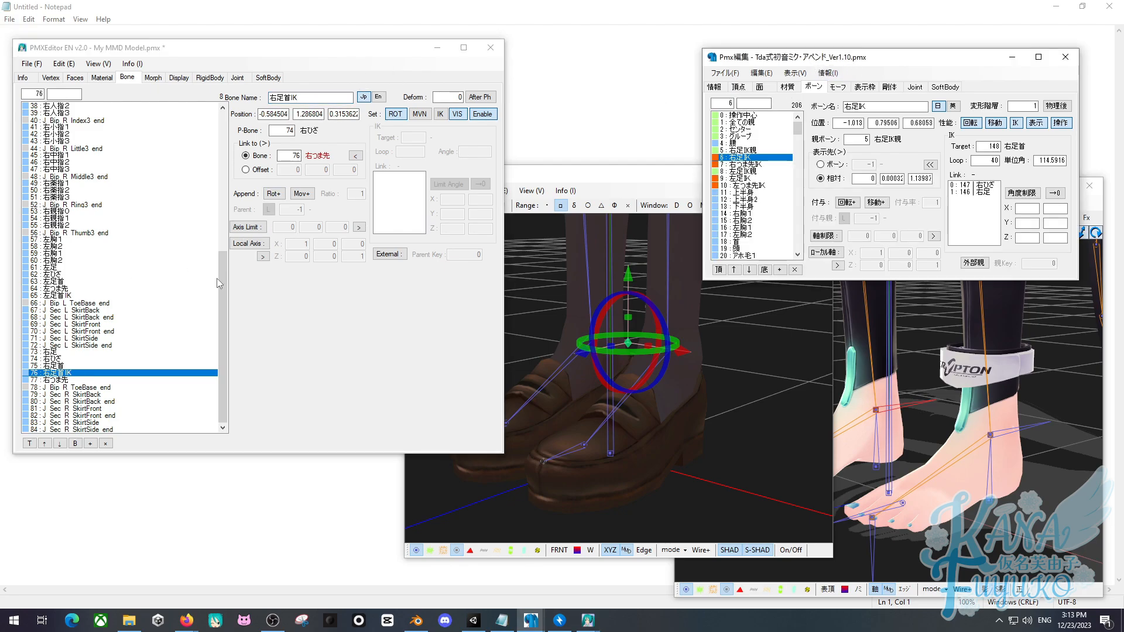
Move 左足首IK and 右足首IK together up the bone list so they sit directly between 右胸2 and 左足.
{"action": "left_click", "coordinate": [73, 297]}
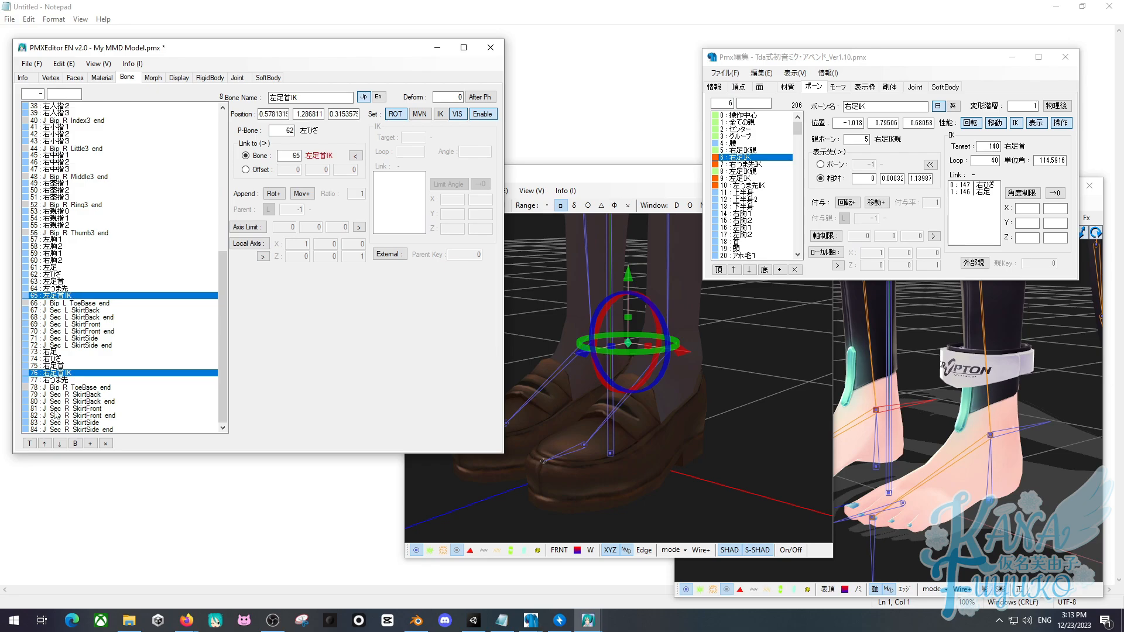
{"action": "left_click", "coordinate": [46, 444]}
{"action": "left_click", "coordinate": [49, 445]}
{"action": "left_click", "coordinate": [49, 444]}
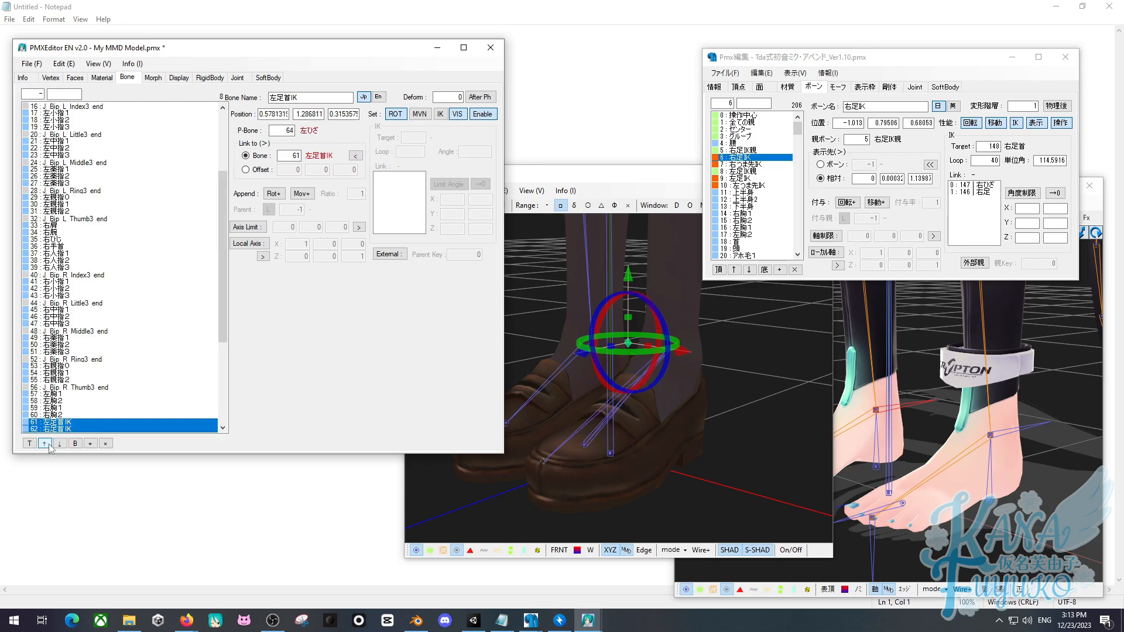
{"action": "scroll", "coordinate": [58, 395], "scroll_direction": "down", "scroll_amount": 3}
{"action": "scroll", "coordinate": [62, 392], "scroll_direction": "down", "scroll_amount": 2}
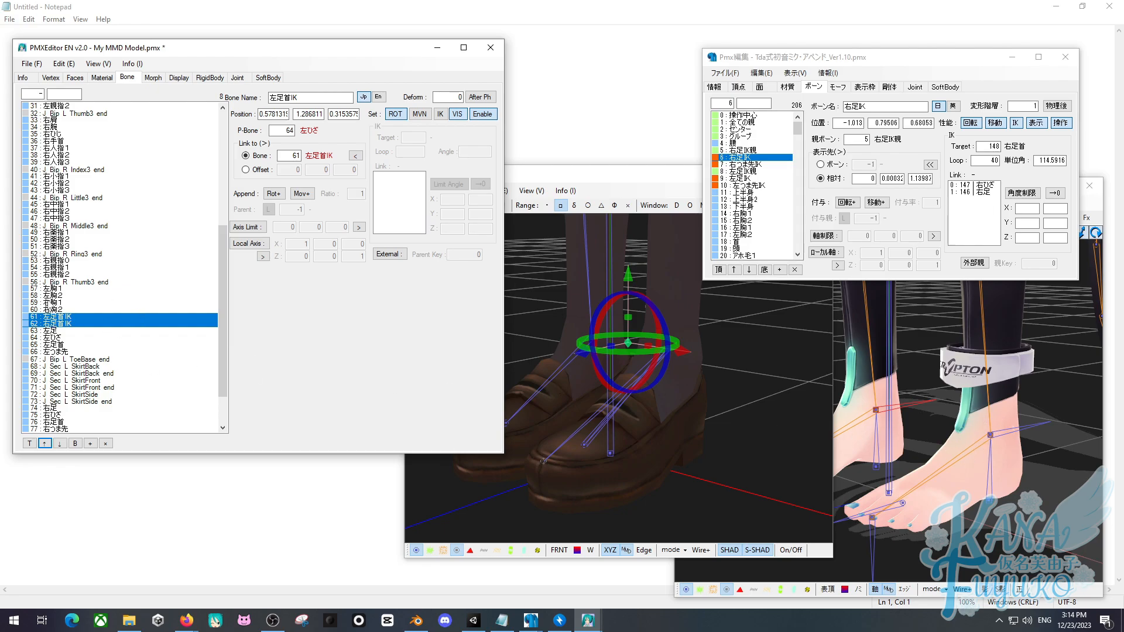
Rename the right ankle IK bone to 右足ＩＫ, copying the name from the matching bone in the reference model.
{"action": "left_click", "coordinate": [70, 322]}
{"action": "left_click_drag", "start_coordinate": [71, 324], "coordinate": [74, 318]}
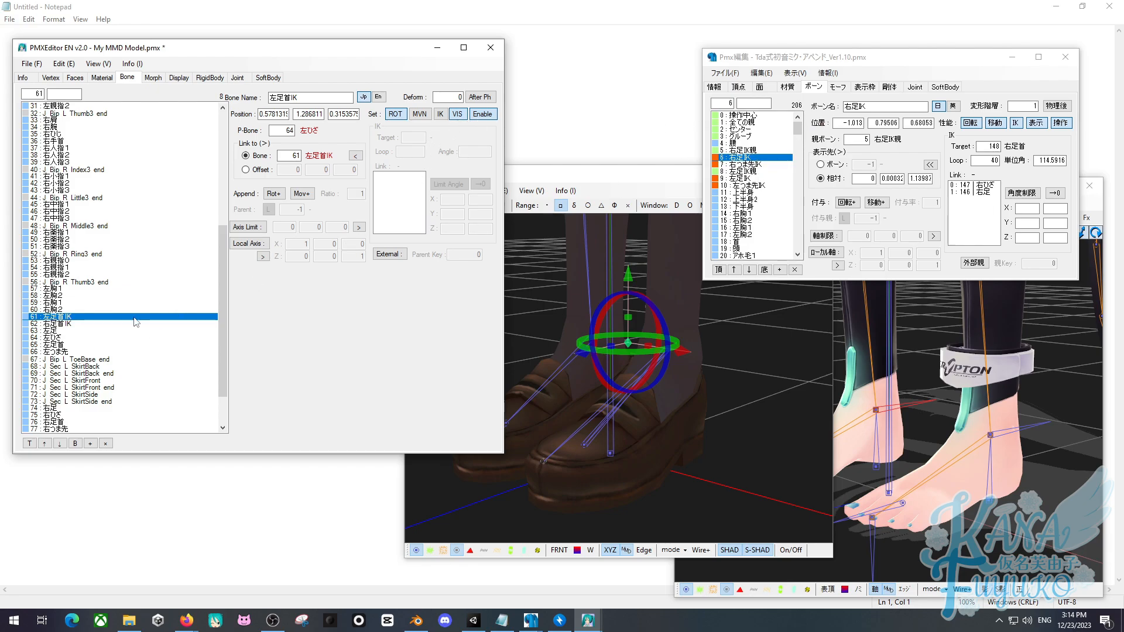
{"action": "left_click", "coordinate": [78, 324]}
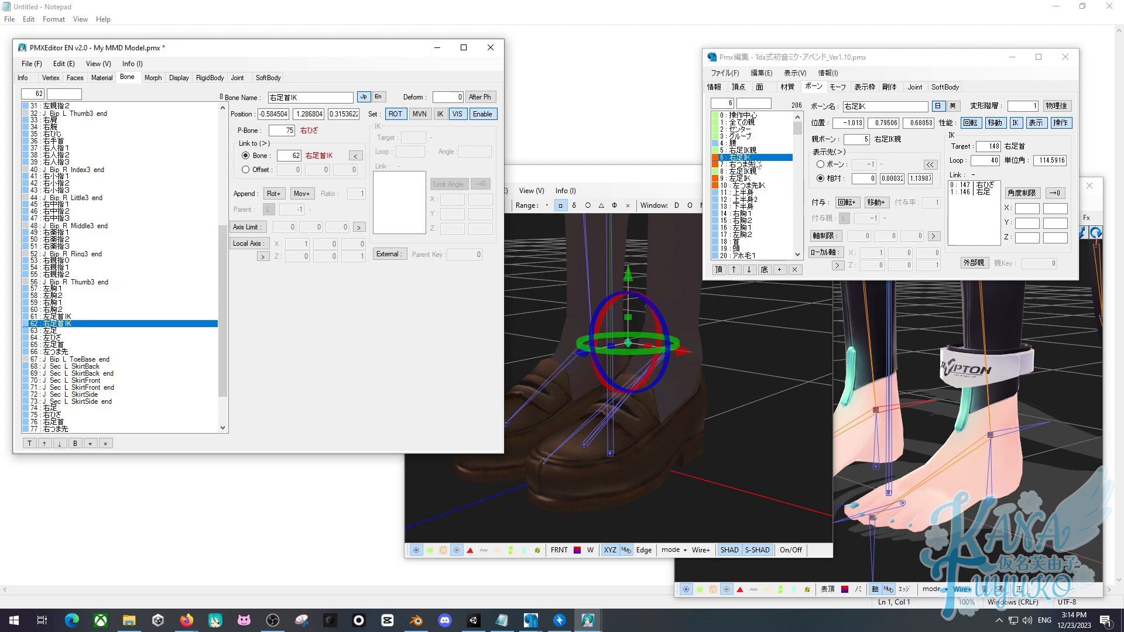
{"action": "double_click", "coordinate": [858, 107]}
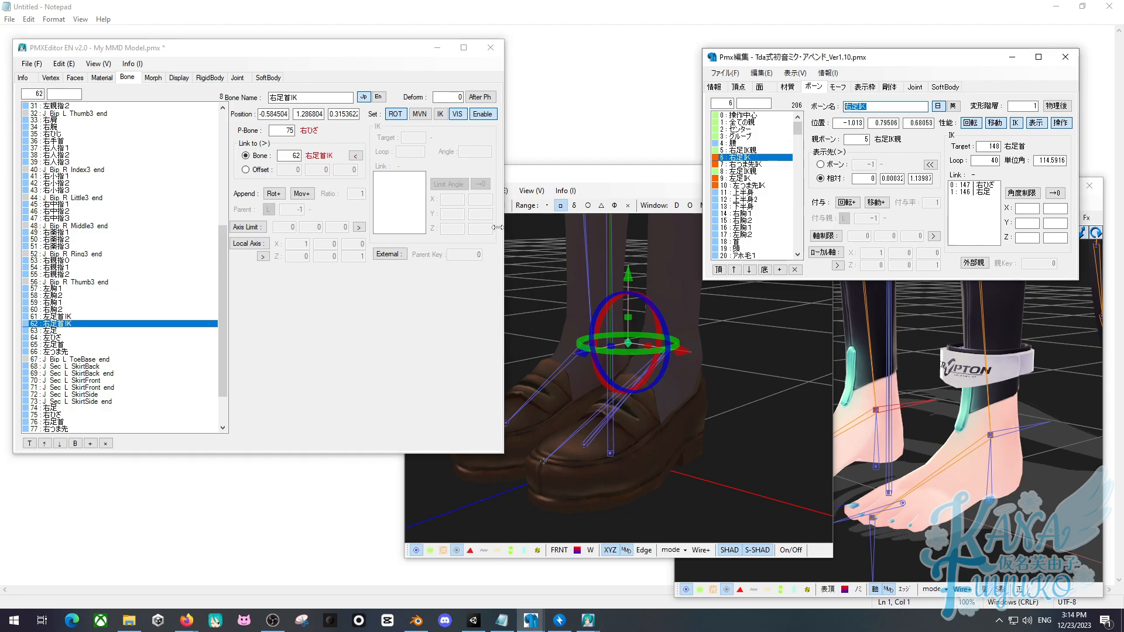
{"action": "double_click", "coordinate": [311, 98]}
{"action": "type", "text": "右足ＩＫ"}
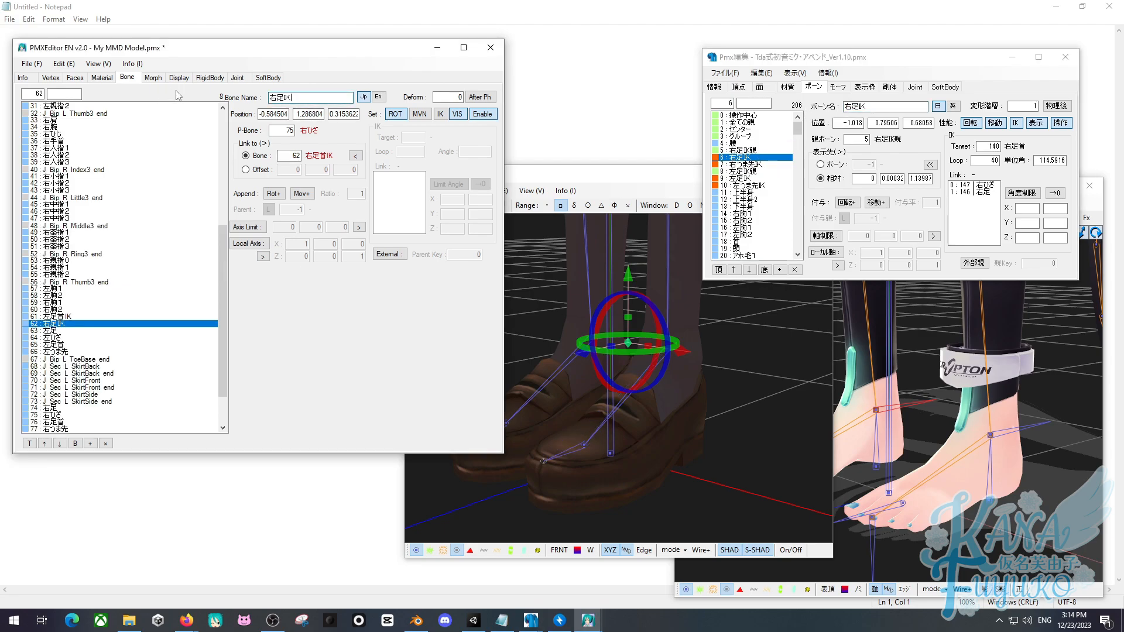
Rename the left ankle IK bone to 左足ＩＫ, using the reference model's bone name.
{"action": "left_click", "coordinate": [744, 172]}
{"action": "left_click", "coordinate": [743, 178]}
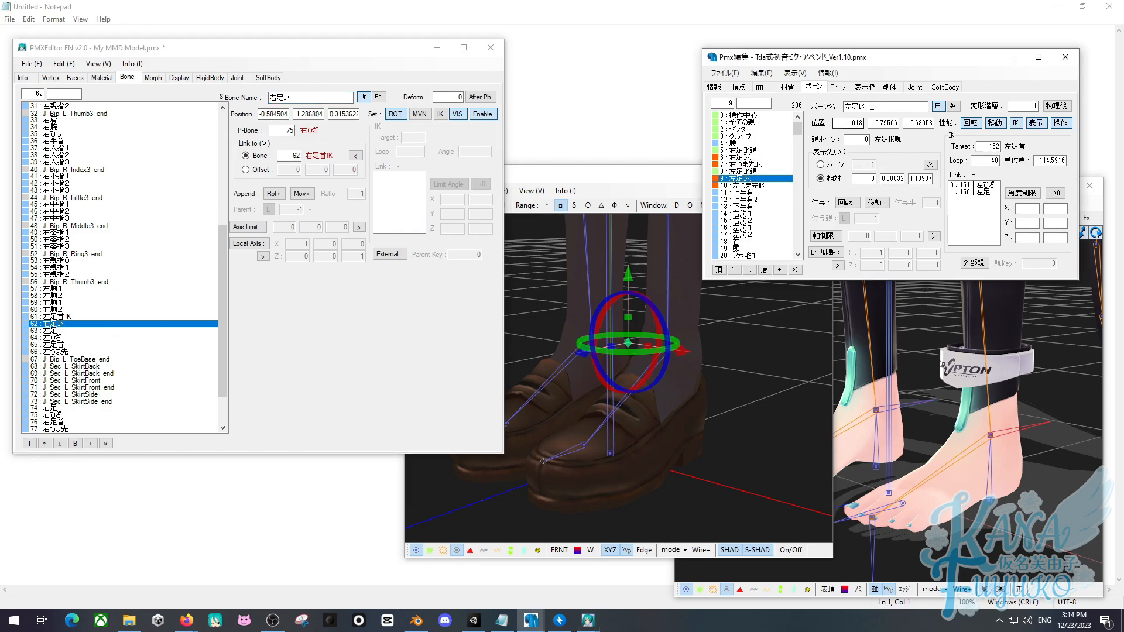
{"action": "double_click", "coordinate": [857, 107]}
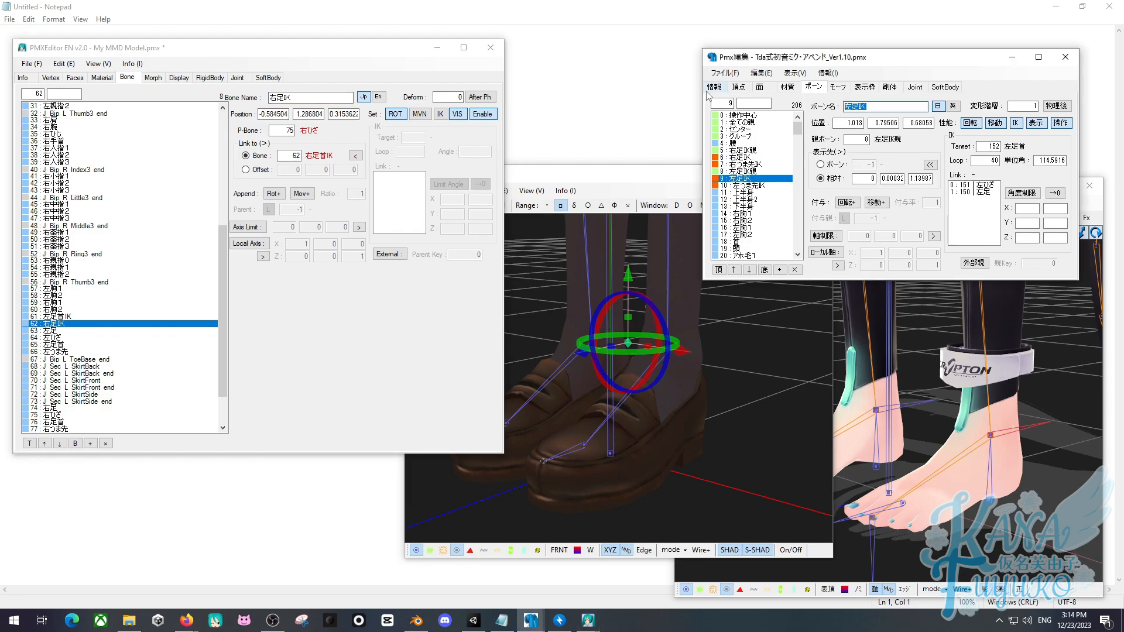
{"action": "left_click", "coordinate": [62, 318]}
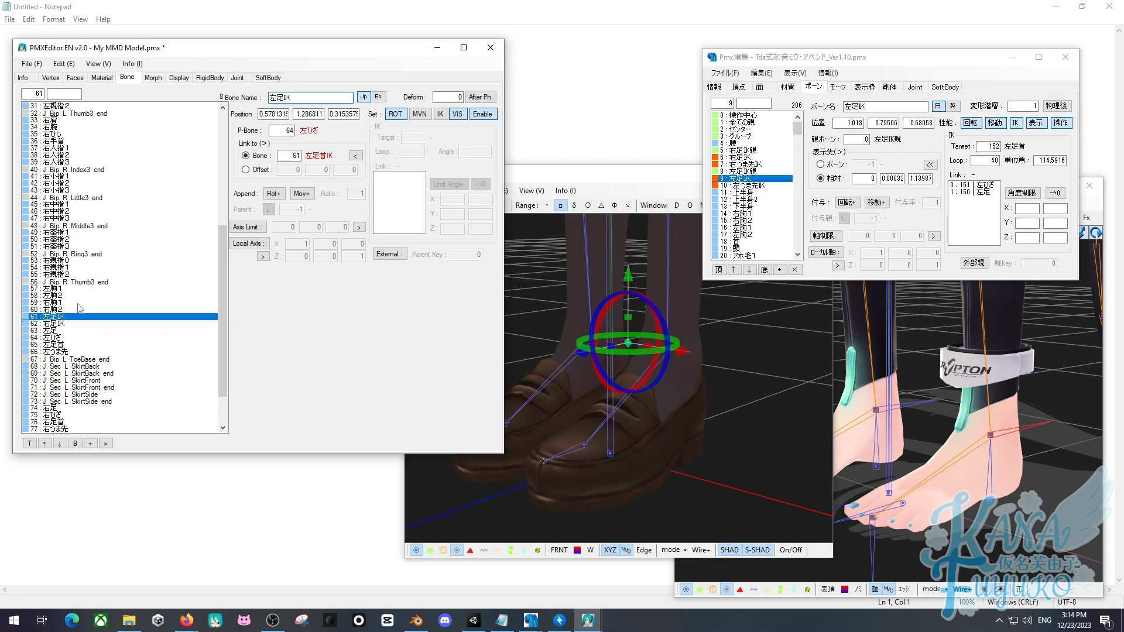
Enable movement and IK on both foot IK bones and set their deform layer to 1.
{"action": "left_click", "coordinate": [71, 326], "text": "shift"}
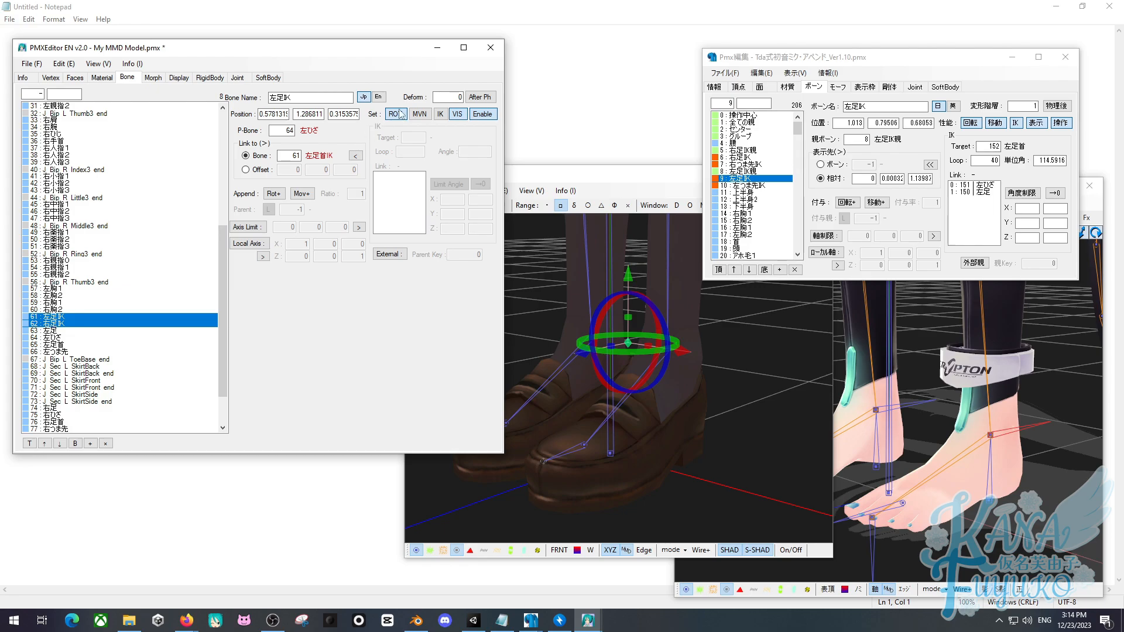
{"action": "left_click", "coordinate": [441, 115]}
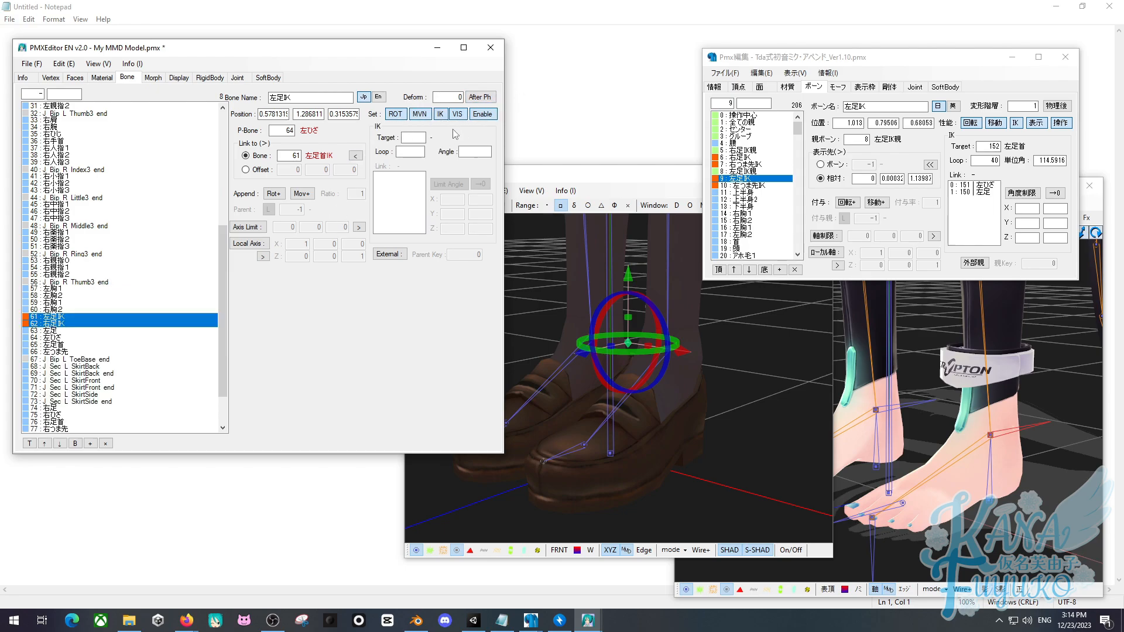
{"action": "double_click", "coordinate": [450, 95]}
{"action": "type", "text": "1"}
Check the reference's 右足ＩＫ親 bone and set the parent of both foot IK bones to bone 0, 全ての親.
{"action": "left_click", "coordinate": [758, 151]}
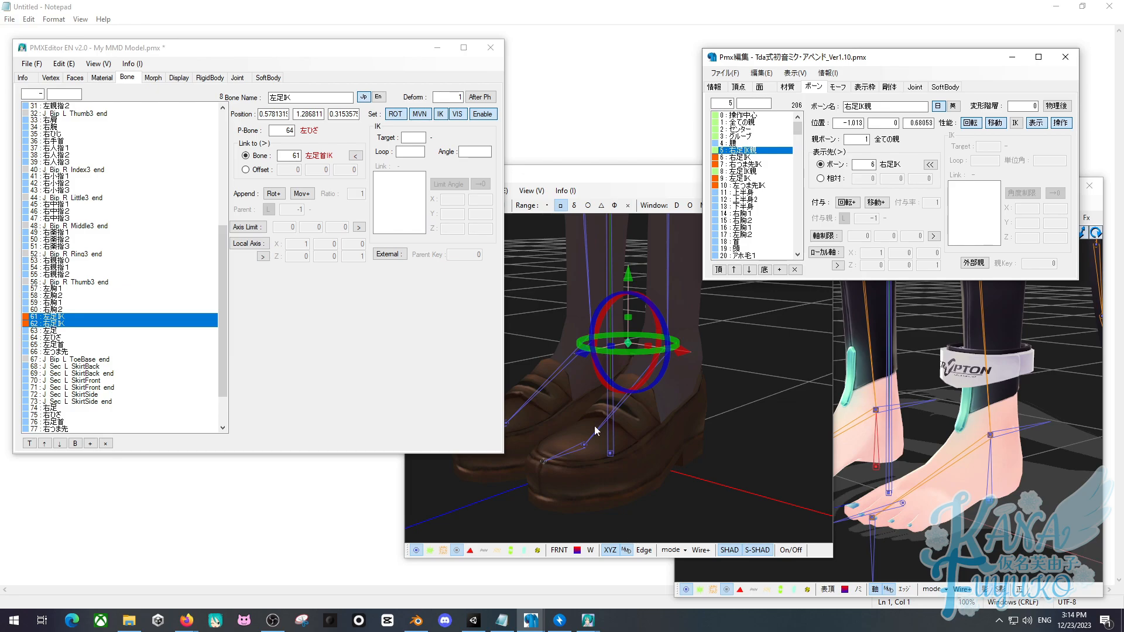
{"action": "left_click", "coordinate": [226, 294]}
{"action": "left_click_drag", "start_coordinate": [225, 298], "coordinate": [222, 184]}
{"action": "double_click", "coordinate": [283, 130]}
{"action": "type", "text": "0"}
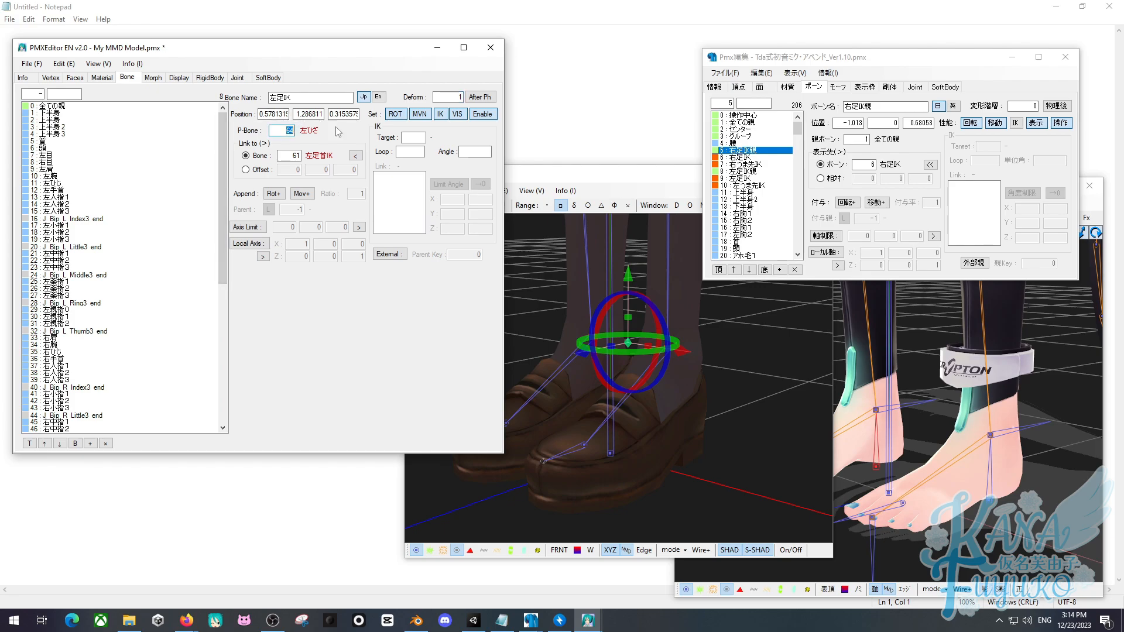
{"action": "key", "text": "Return"}
Compare with the reference's 右足ＩＫ and switch the link of both foot IK bones from a bone to an offset.
{"action": "scroll", "coordinate": [117, 292], "scroll_direction": "down", "scroll_amount": 3}
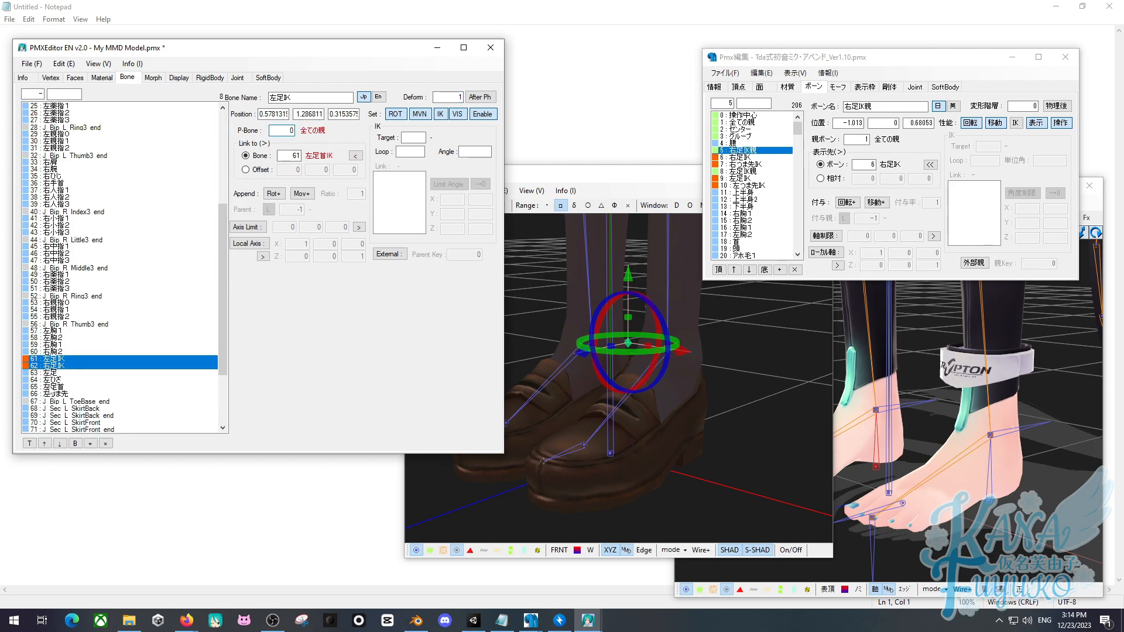
{"action": "left_click", "coordinate": [54, 359]}
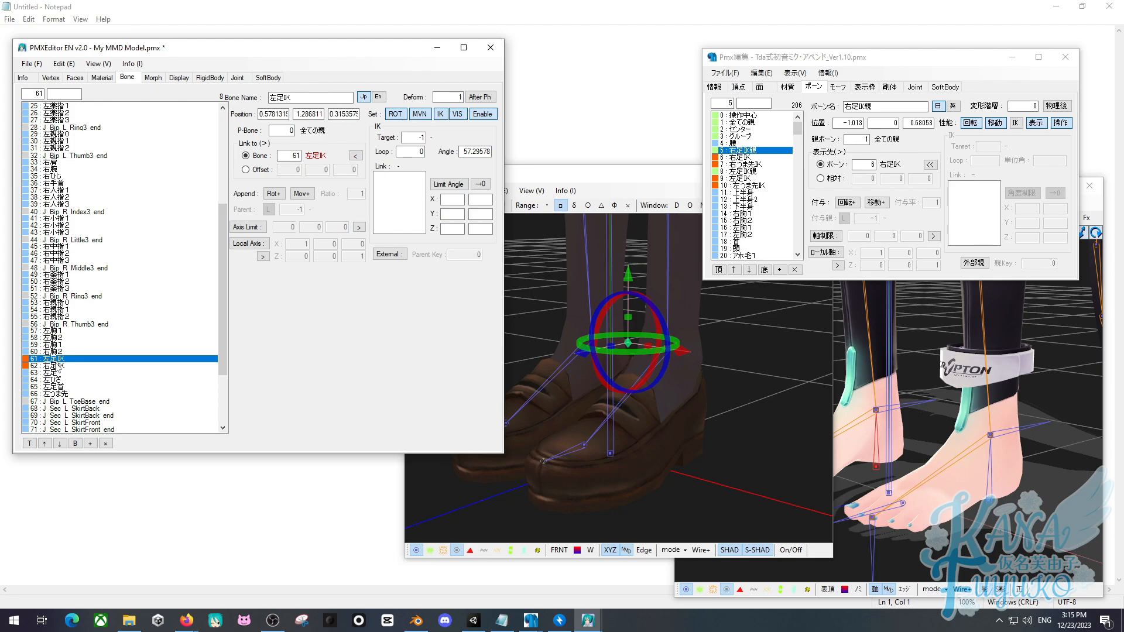
{"action": "left_click", "coordinate": [58, 366], "text": "shift"}
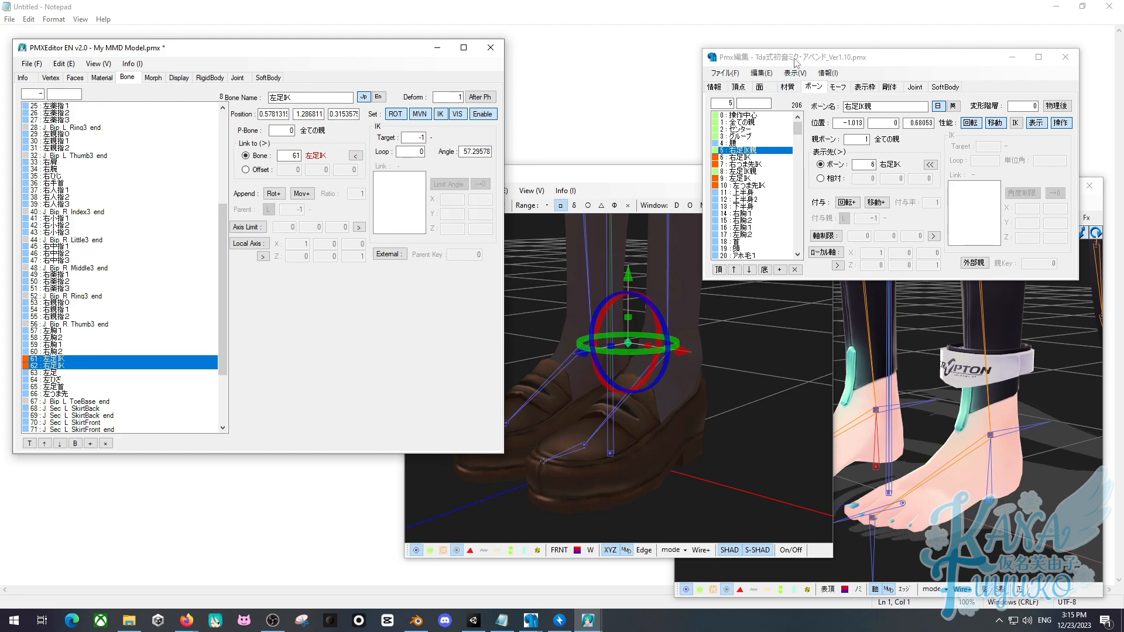
{"action": "left_click_drag", "start_coordinate": [796, 59], "coordinate": [591, 136]}
{"action": "key", "text": "Down"}
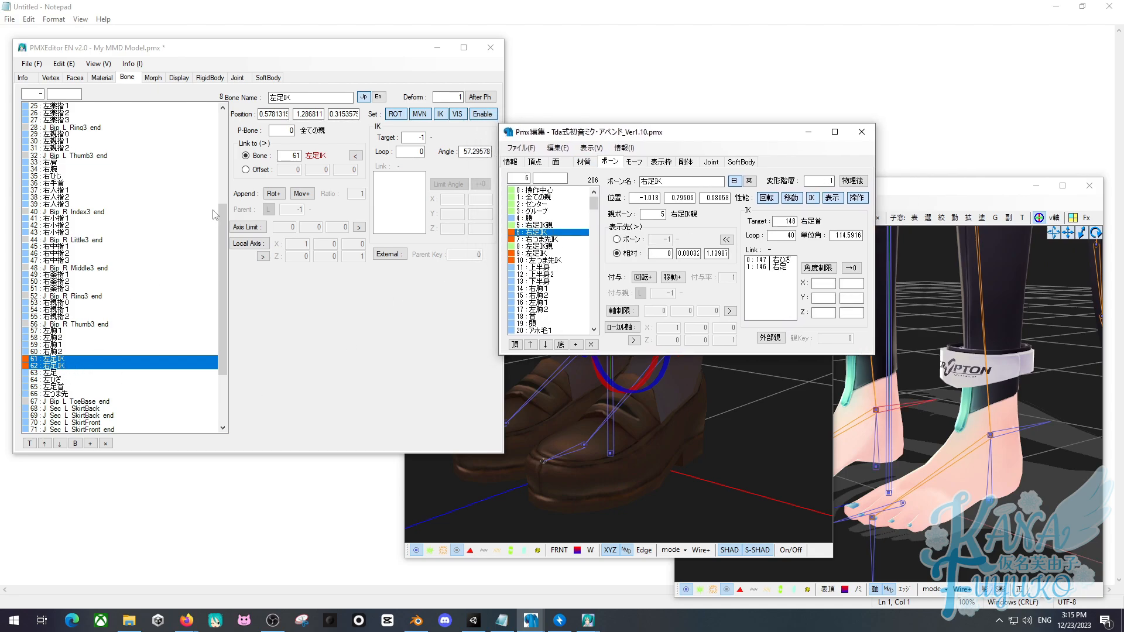
{"action": "left_click", "coordinate": [250, 170]}
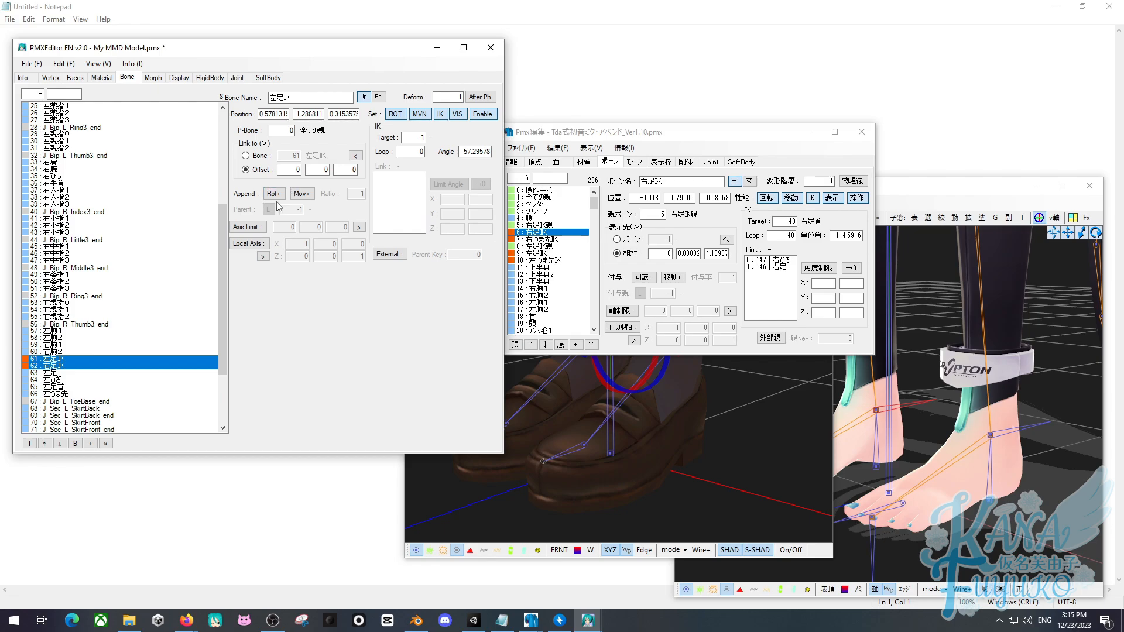
Set the link offset of both foot IK bones to 0, 0, 1 so they point backward from the ankles.
{"action": "left_click", "coordinate": [614, 433]}
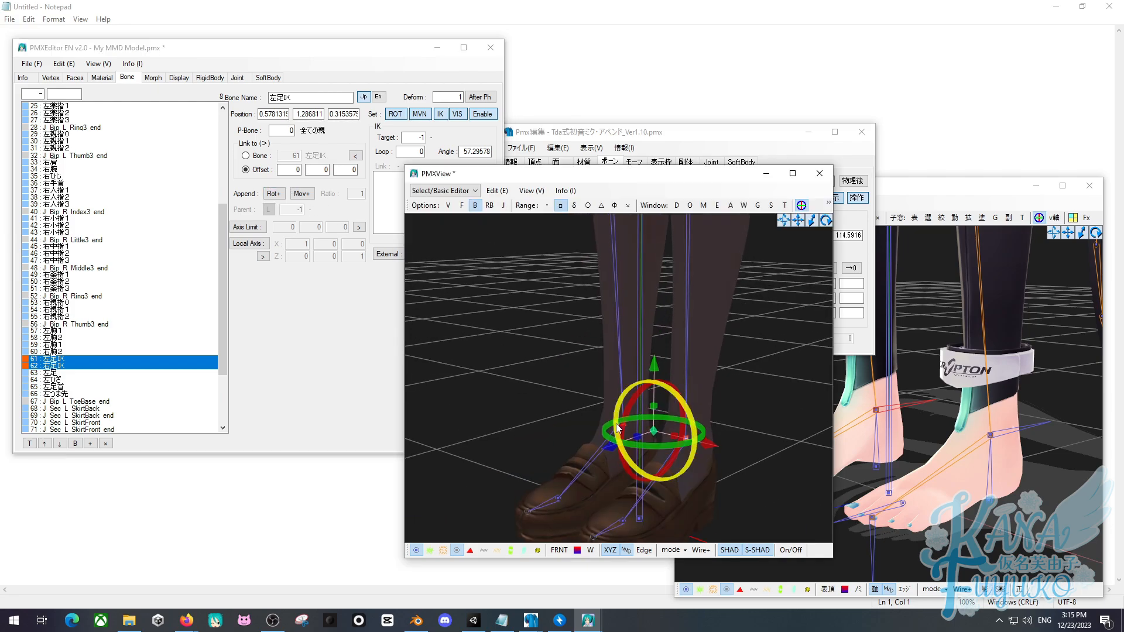
{"action": "right_click", "coordinate": [617, 424]}
{"action": "middle_click_drag", "start_coordinate": [560, 409], "coordinate": [545, 396]}
{"action": "right_click_drag", "start_coordinate": [544, 396], "coordinate": [512, 389]}
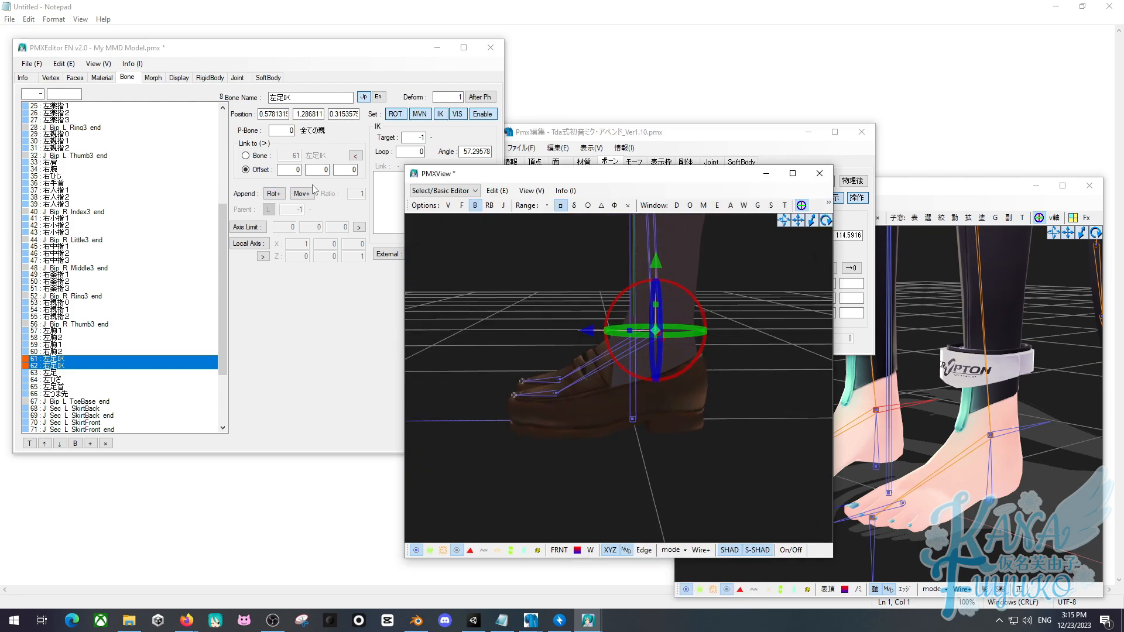
{"action": "left_click_drag", "start_coordinate": [320, 170], "coordinate": [351, 173]}
{"action": "type", "text": "-1"}
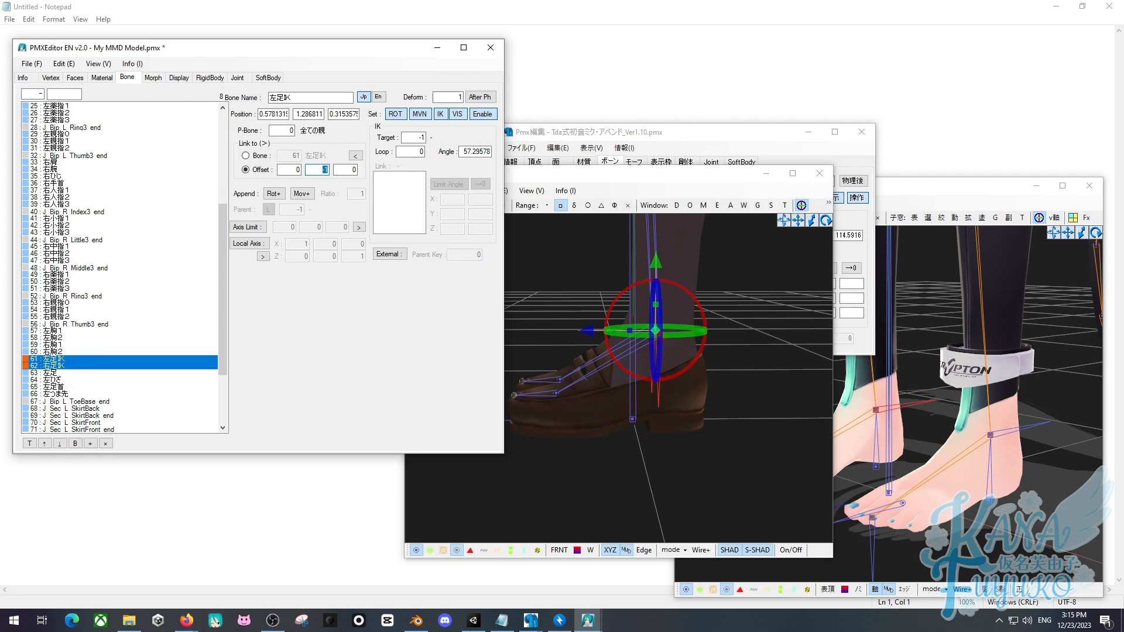
{"action": "key", "text": "BackSpace"}
{"action": "key", "text": "BackSpace"}
{"action": "type", "text": "1"}
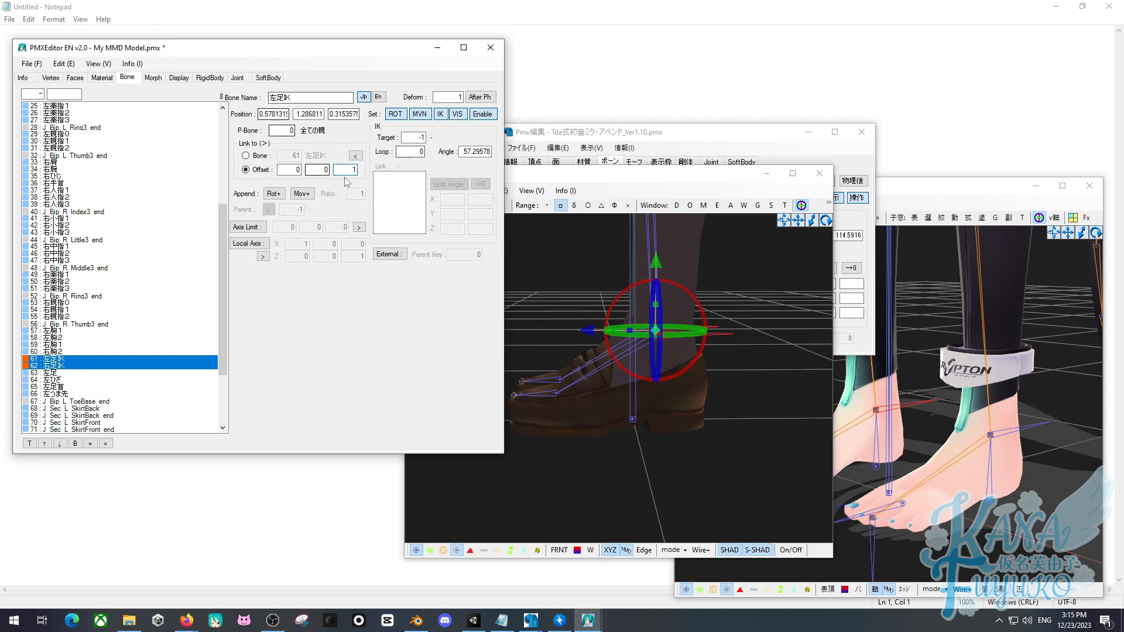
{"action": "left_click_drag", "start_coordinate": [348, 171], "coordinate": [360, 172]}
{"action": "right_click_drag", "start_coordinate": [653, 470], "coordinate": [673, 478]}
{"action": "left_click", "coordinate": [672, 478]}
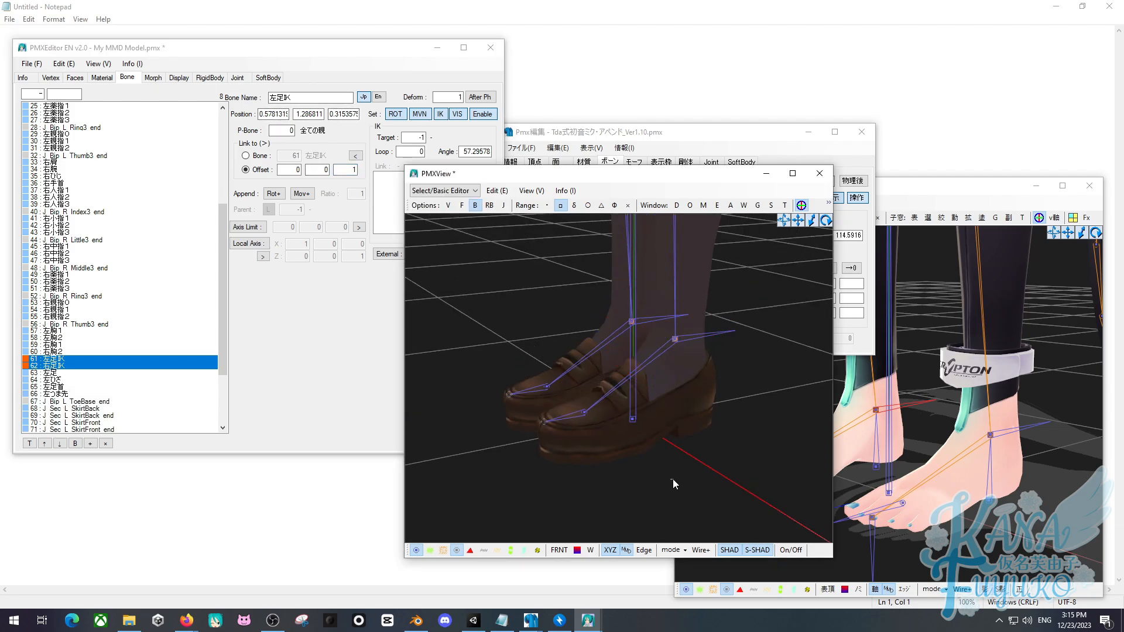
{"action": "right_click_drag", "start_coordinate": [696, 356], "coordinate": [629, 363]}
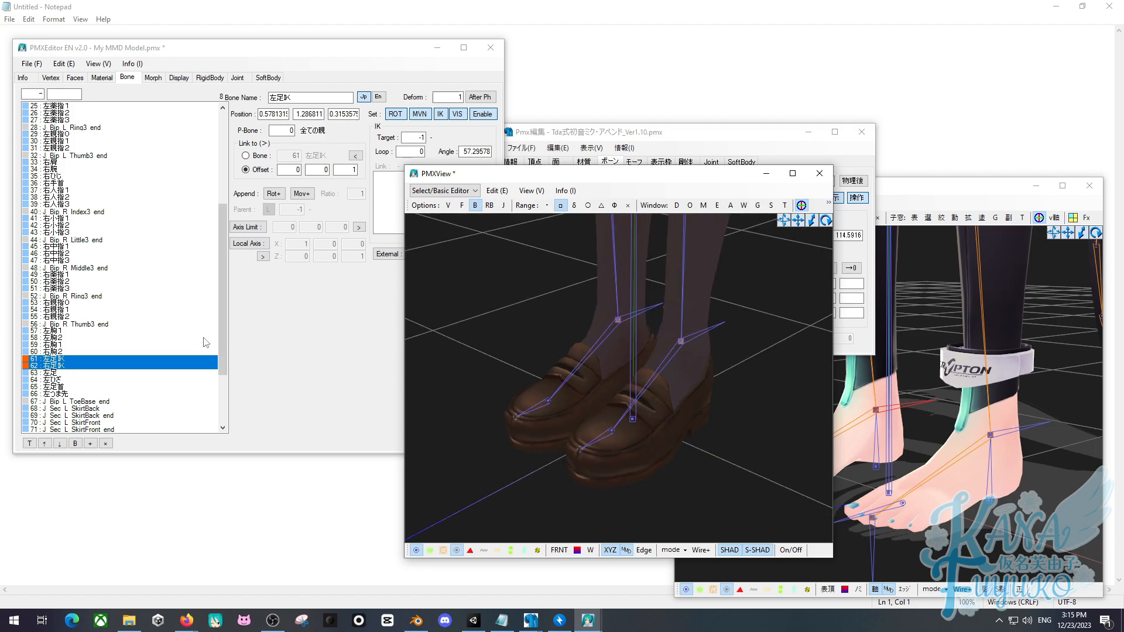
Set the IK loop count of both foot IK bones to 40, copied from the reference model's 右足ＩＫ.
{"action": "left_click_drag", "start_coordinate": [592, 176], "coordinate": [764, 269]}
{"action": "left_click_drag", "start_coordinate": [682, 133], "coordinate": [690, 60]}
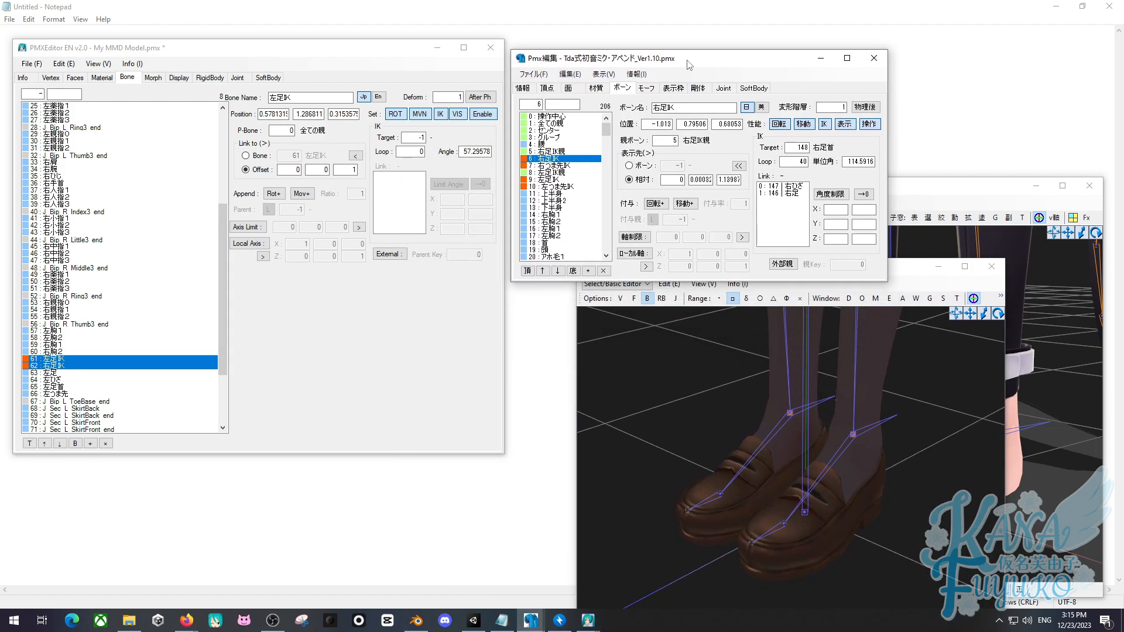
{"action": "left_click", "coordinate": [70, 359]}
{"action": "left_click", "coordinate": [71, 366], "text": "shift"}
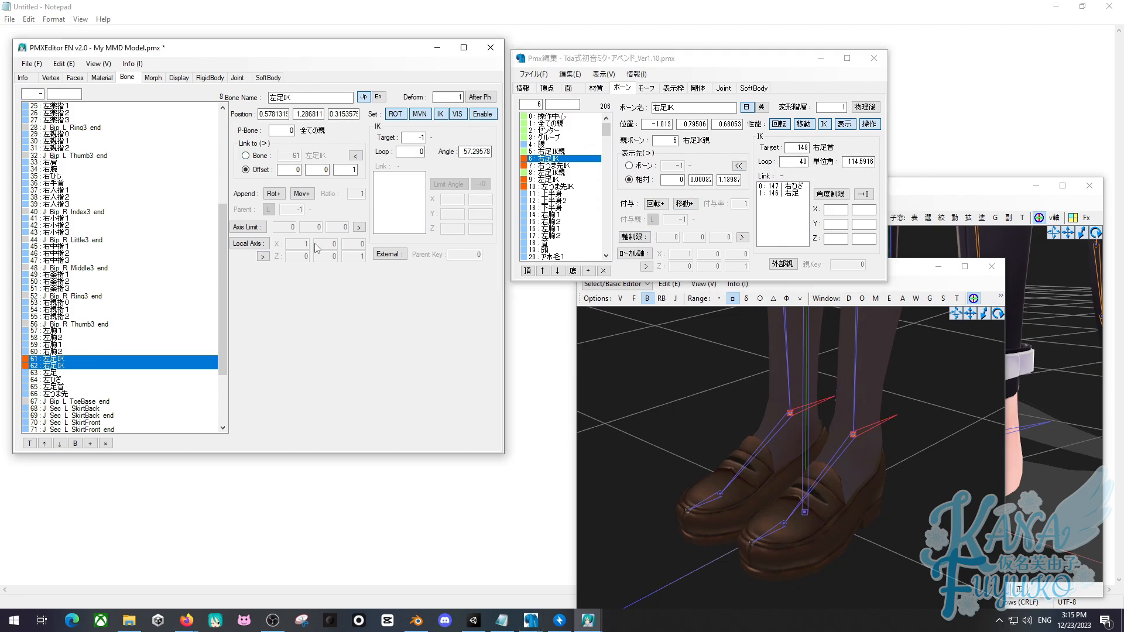
{"action": "left_click", "coordinate": [556, 180]}
{"action": "left_click", "coordinate": [553, 159]}
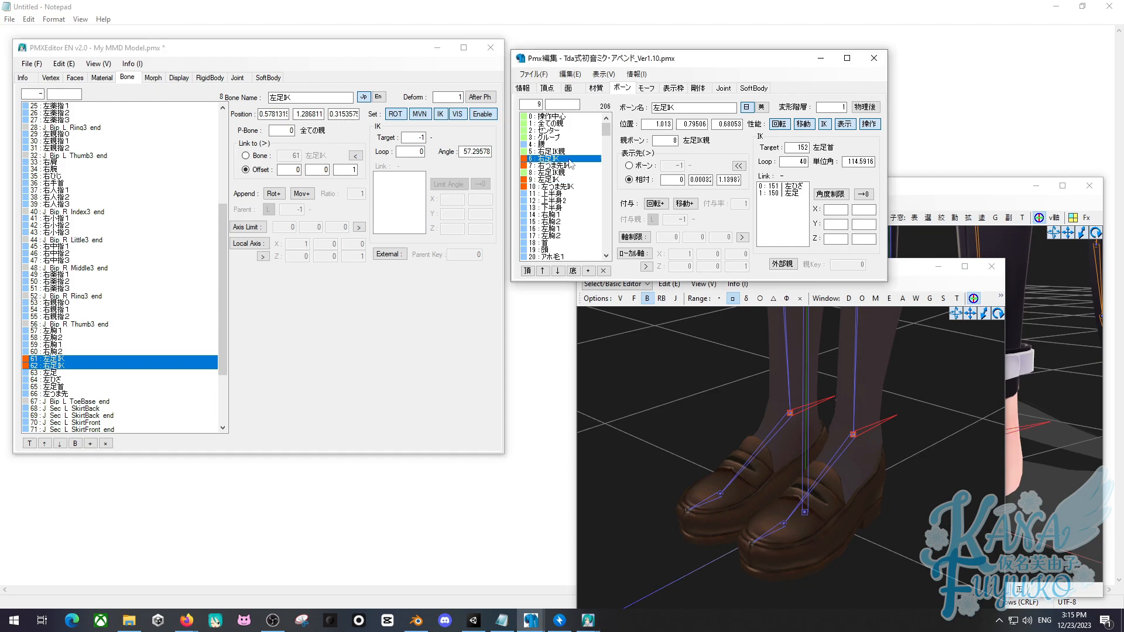
{"action": "double_click", "coordinate": [801, 162]}
{"action": "key", "text": "ctrl+c"}
{"action": "double_click", "coordinate": [419, 152]}
{"action": "key", "text": "ctrl+v"}
Set the IK angle of both foot IK bones to 114.5916, copied from the reference bone.
{"action": "double_click", "coordinate": [853, 163]}
{"action": "key", "text": "ctrl+c"}
{"action": "double_click", "coordinate": [475, 152]}
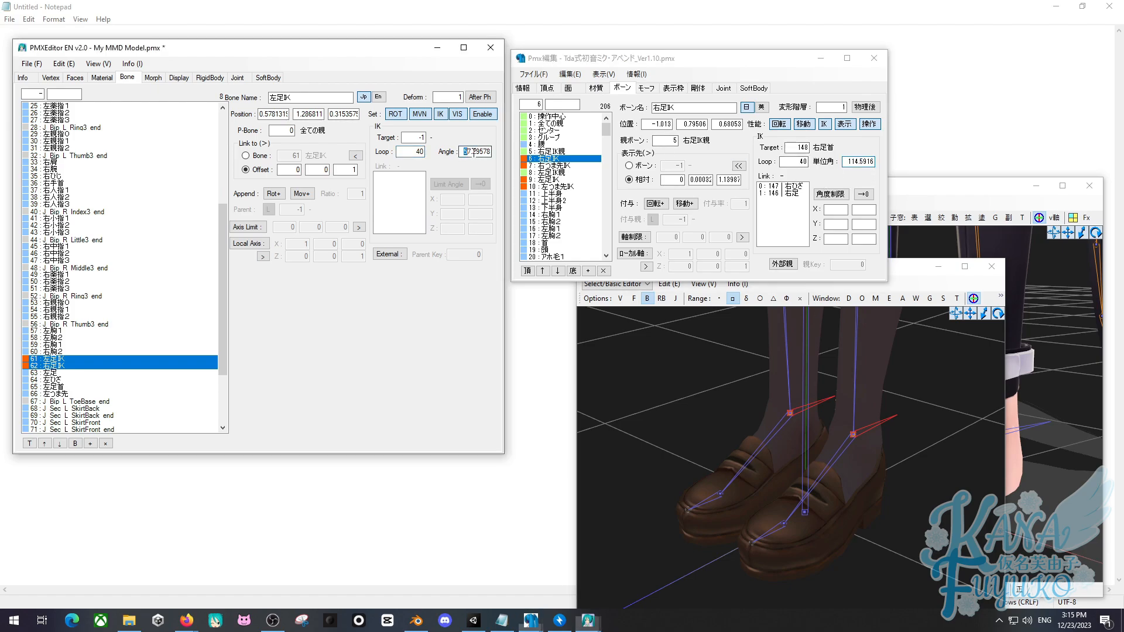
{"action": "key", "text": "ctrl+v"}
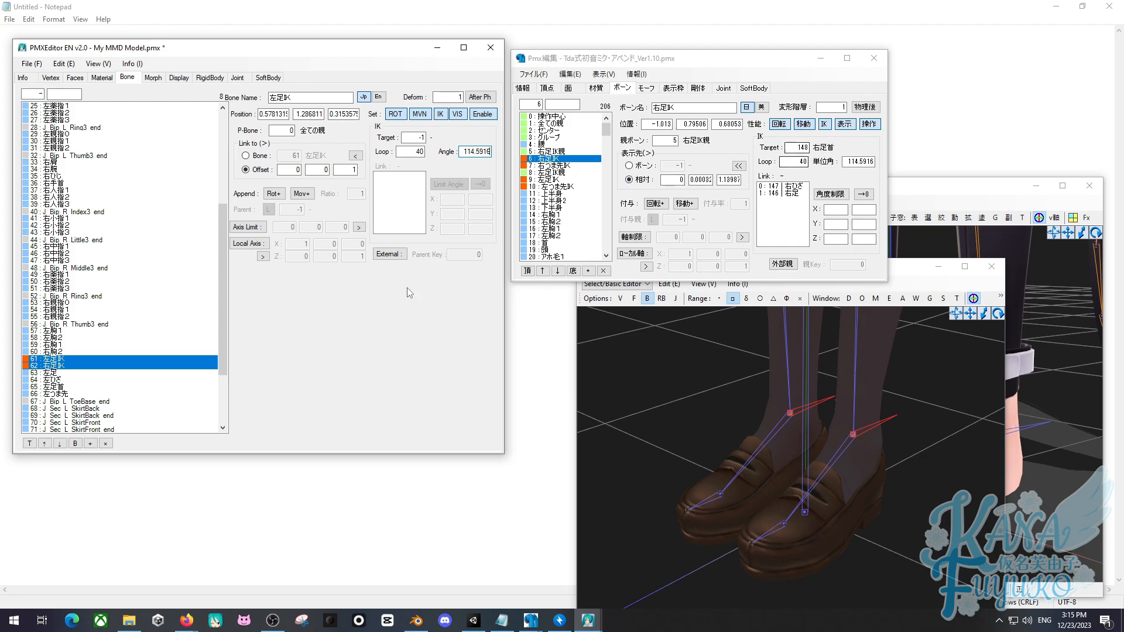
Set the IK target of the 左足ＩＫ bone to bone 65, 左足首.
{"action": "scroll", "coordinate": [82, 327], "scroll_direction": "down", "scroll_amount": 3}
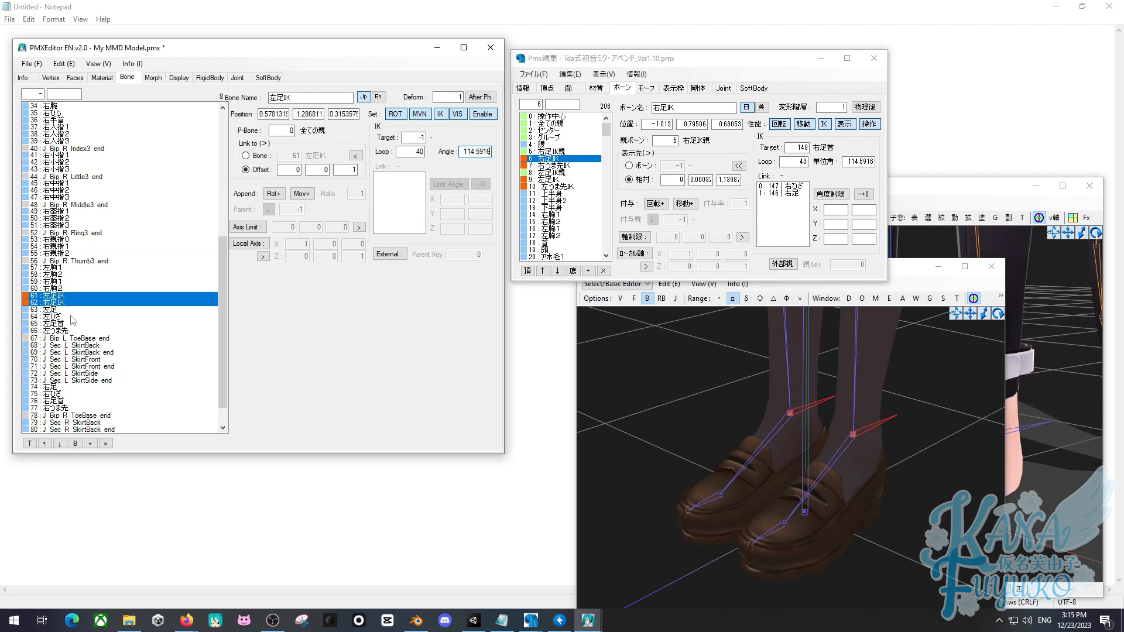
{"action": "left_click", "coordinate": [70, 298]}
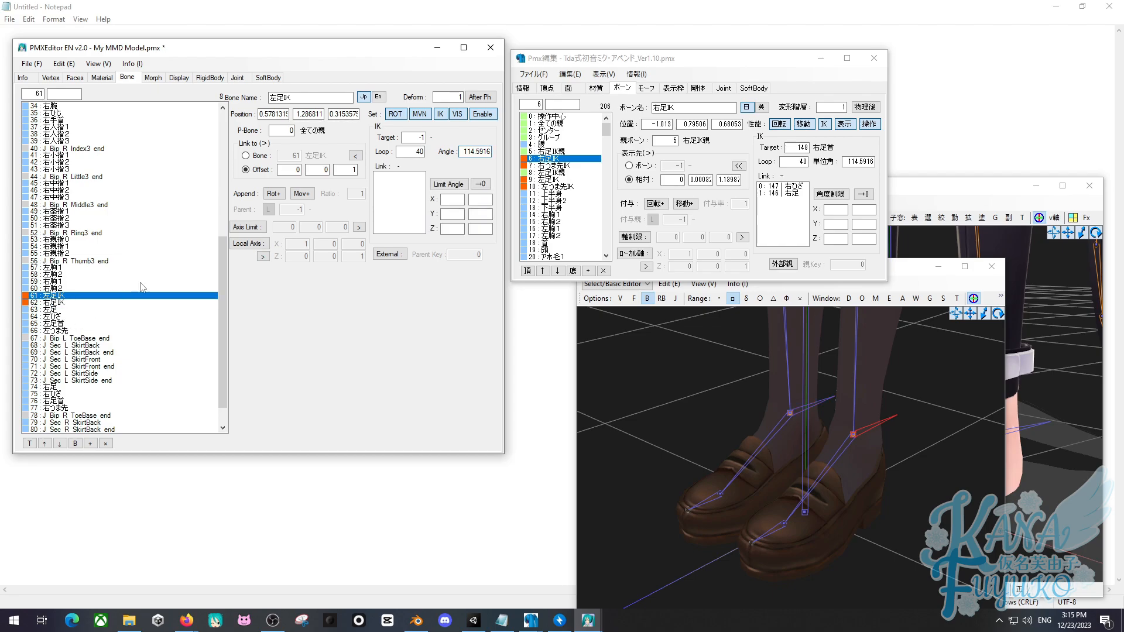
{"action": "left_click", "coordinate": [419, 137]}
{"action": "type", "text": "65"}
Set the IK target of the 右足ＩＫ bone to bone 76, 右足首, and reselect both foot IK bones.
{"action": "left_click", "coordinate": [55, 302]}
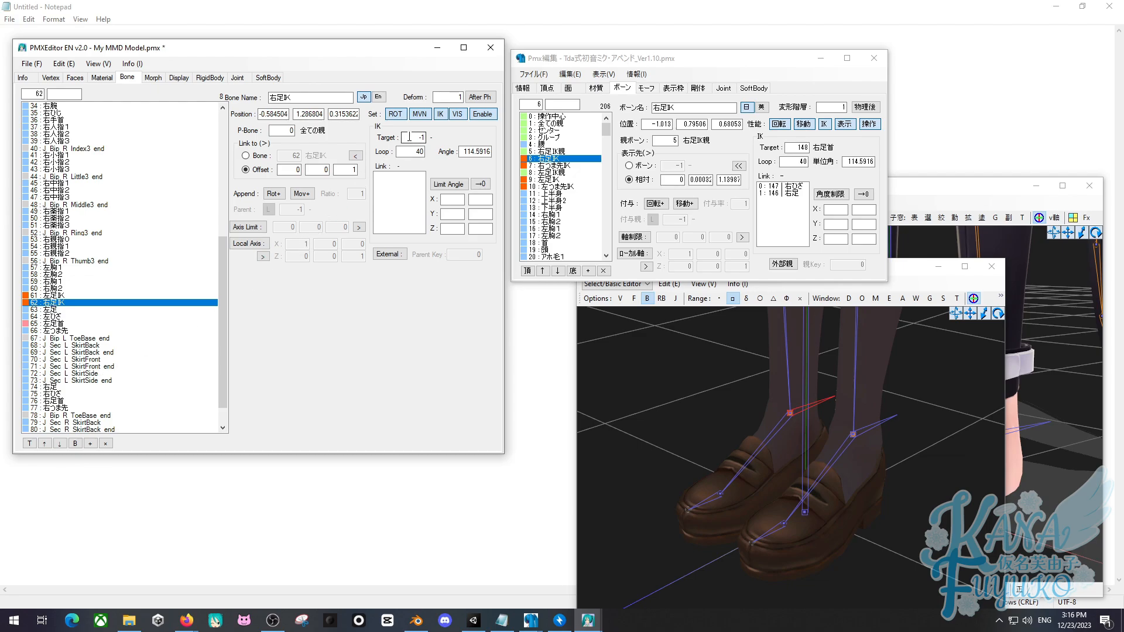
{"action": "double_click", "coordinate": [409, 136]}
{"action": "type", "text": "76"}
{"action": "left_click", "coordinate": [58, 304]}
{"action": "left_click", "coordinate": [59, 297]}
{"action": "left_click", "coordinate": [61, 302], "text": "shift"}
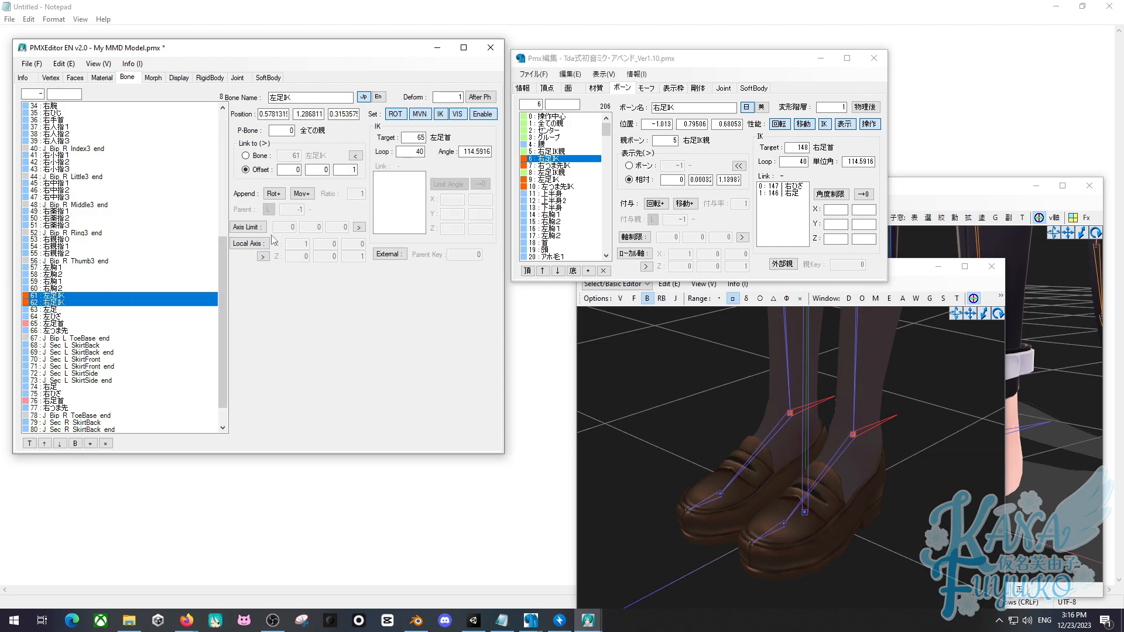
Examine the 右ひざ and 右足 IK links and their angle limits on the reference model's 右足ＩＫ.
{"action": "right_click_drag", "start_coordinate": [710, 437], "coordinate": [706, 428]}
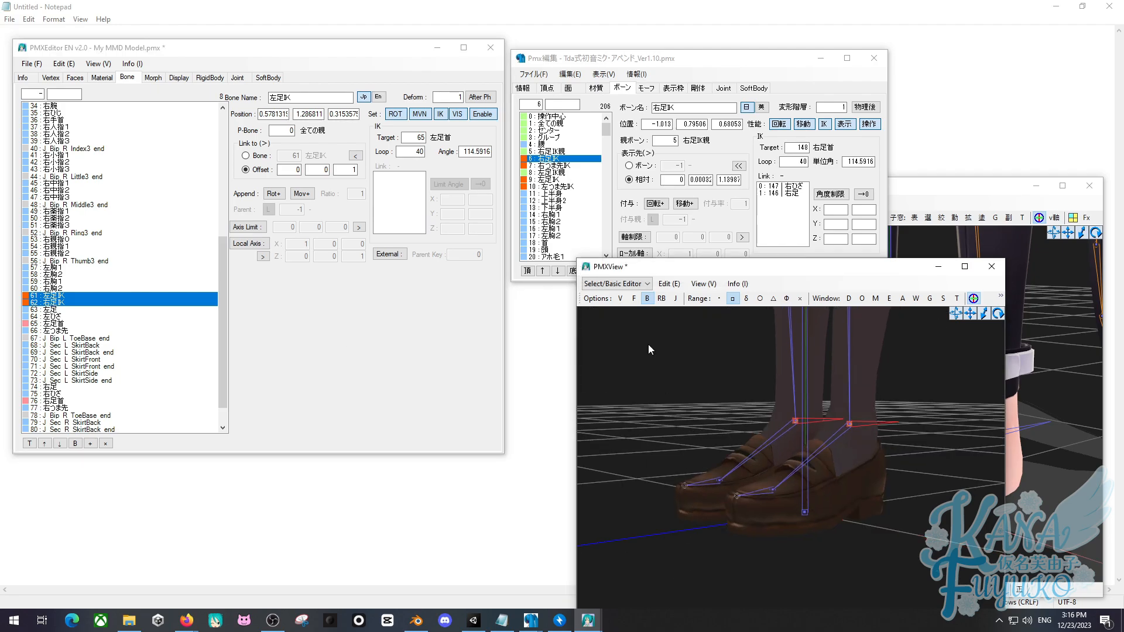
{"action": "left_click", "coordinate": [788, 189]}
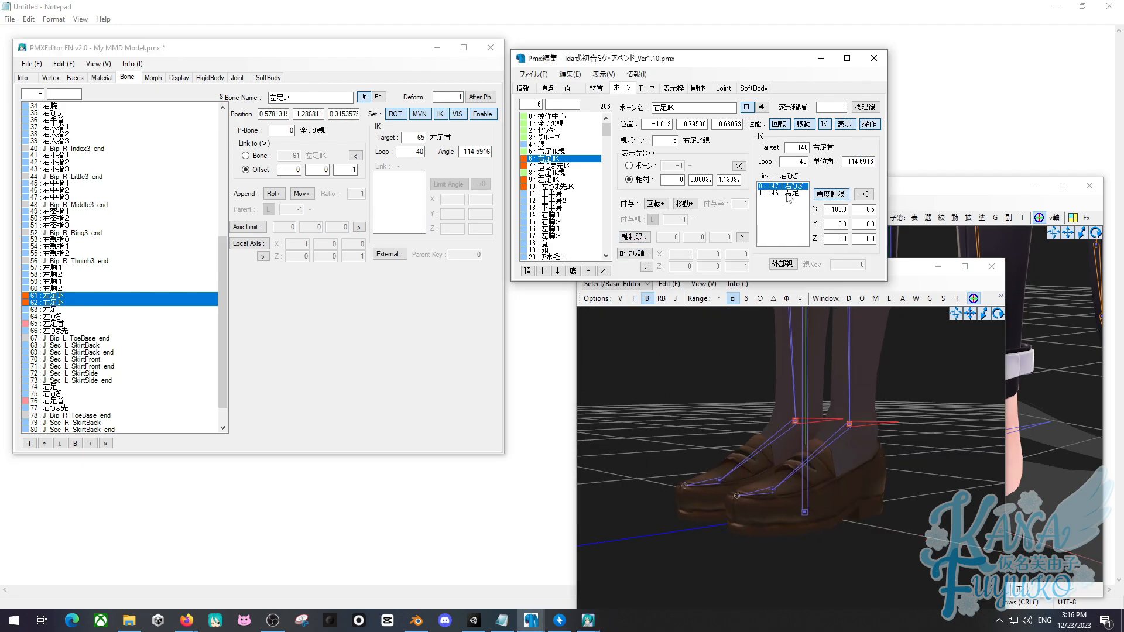
{"action": "left_click", "coordinate": [782, 186]}
{"action": "left_click", "coordinate": [798, 194]}
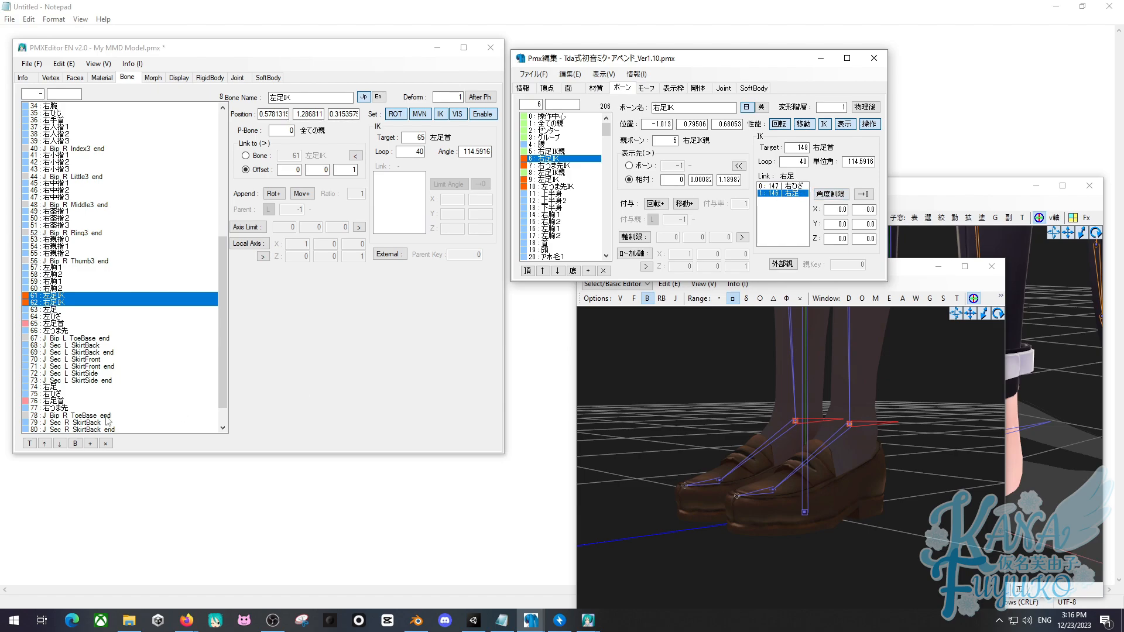
Copy the index of the 左ひざ bone and add it as the first IK link of 左足ＩＫ.
{"action": "left_click", "coordinate": [59, 317]}
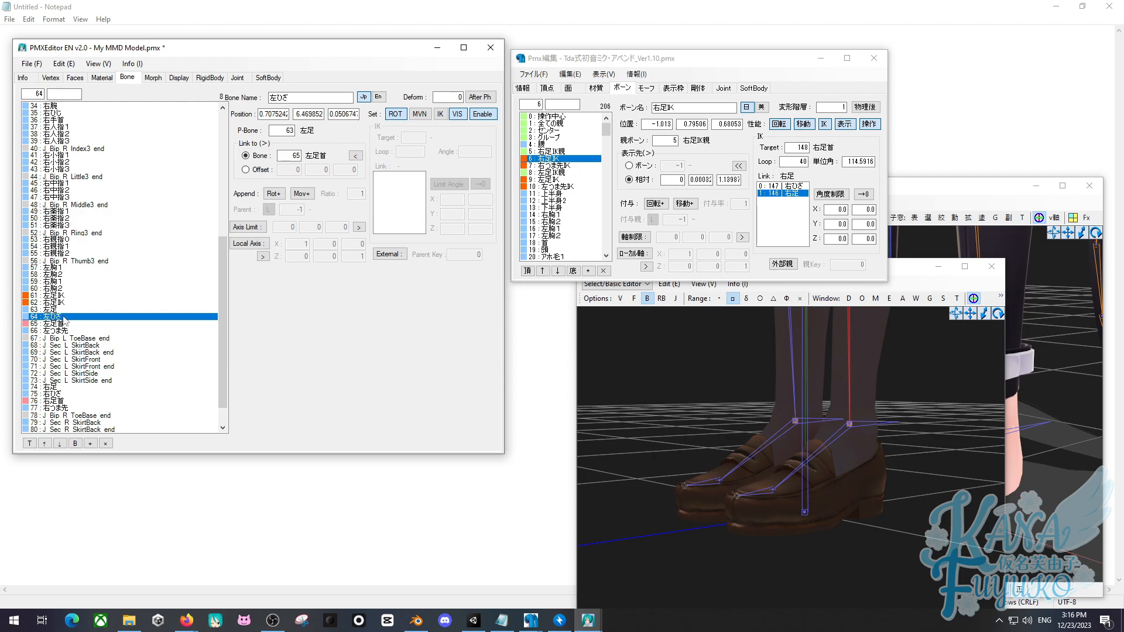
{"action": "left_click", "coordinate": [62, 296]}
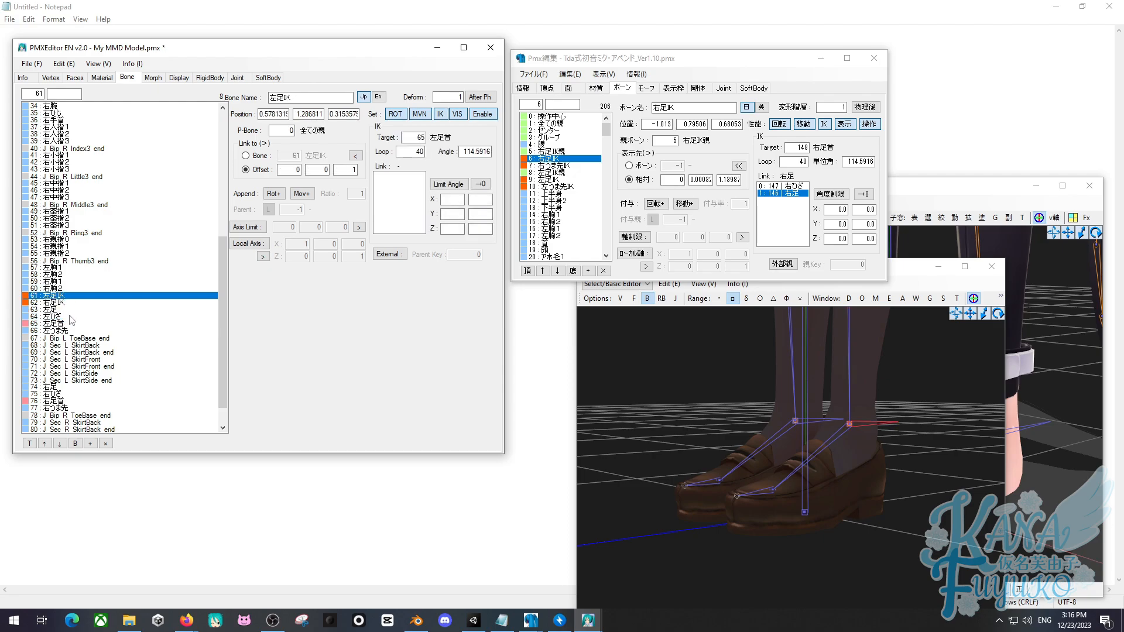
{"action": "left_click", "coordinate": [58, 317]}
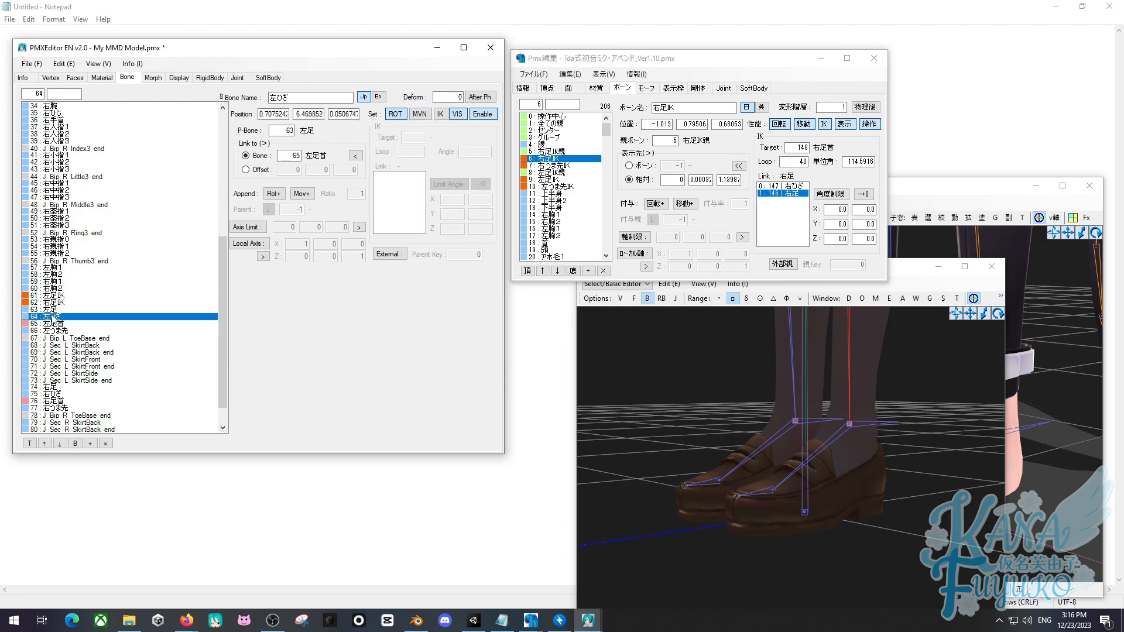
{"action": "right_click", "coordinate": [53, 316]}
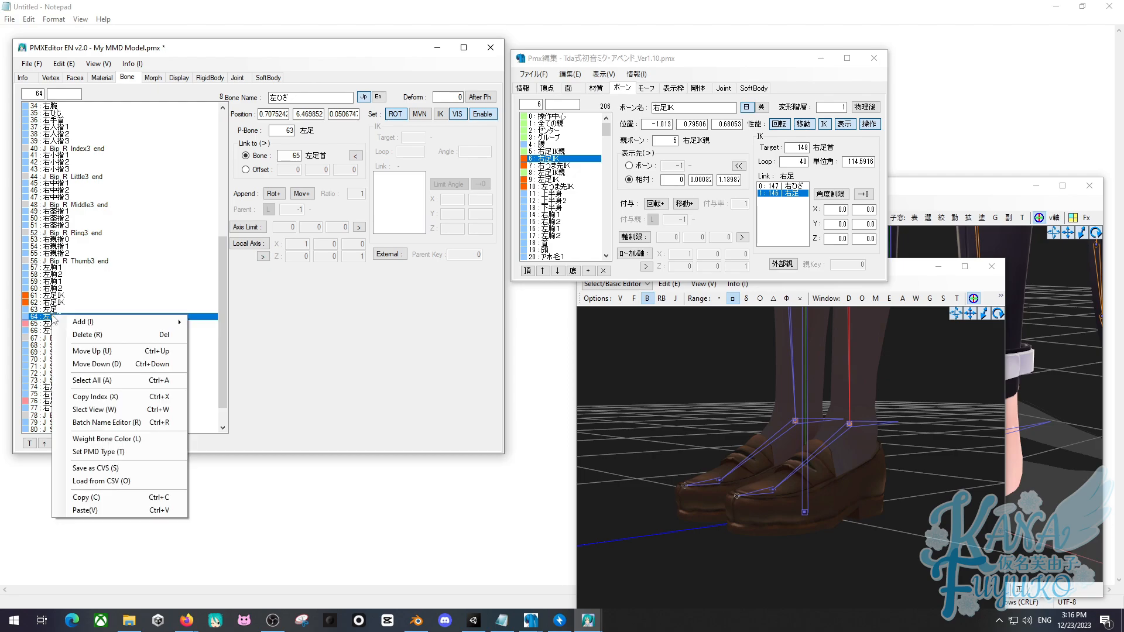
{"action": "left_click", "coordinate": [113, 398]}
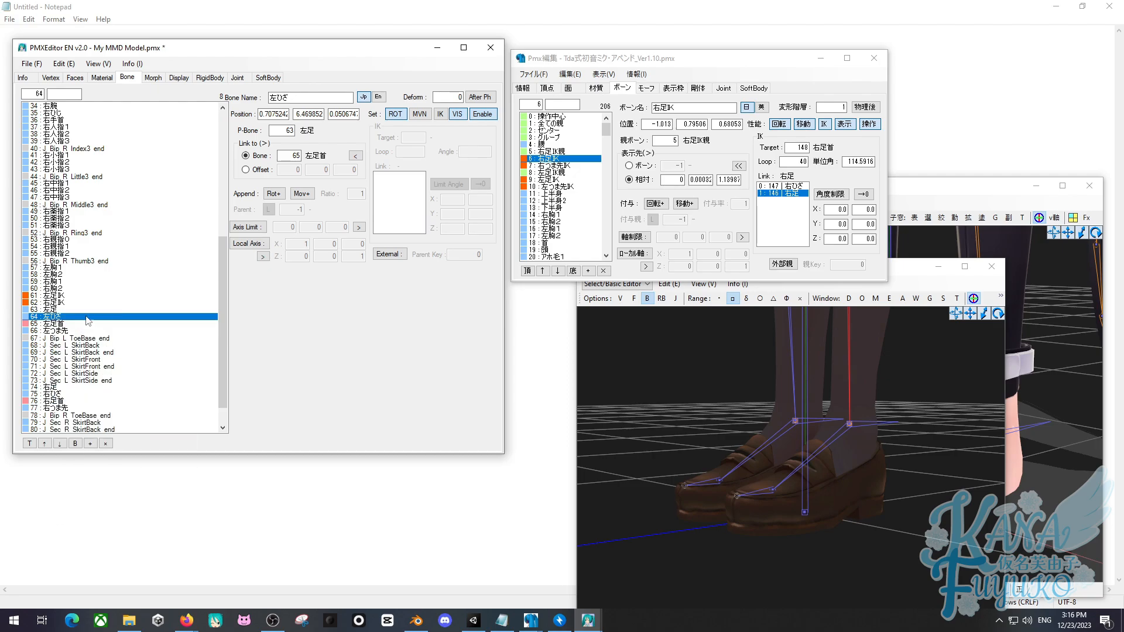
{"action": "left_click", "coordinate": [71, 297]}
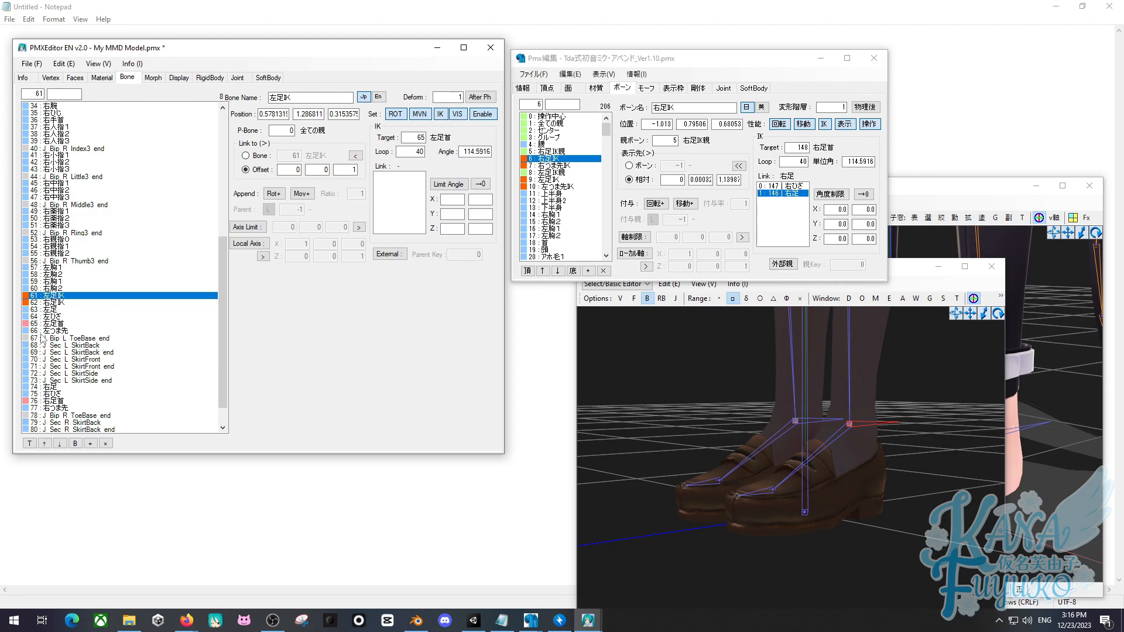
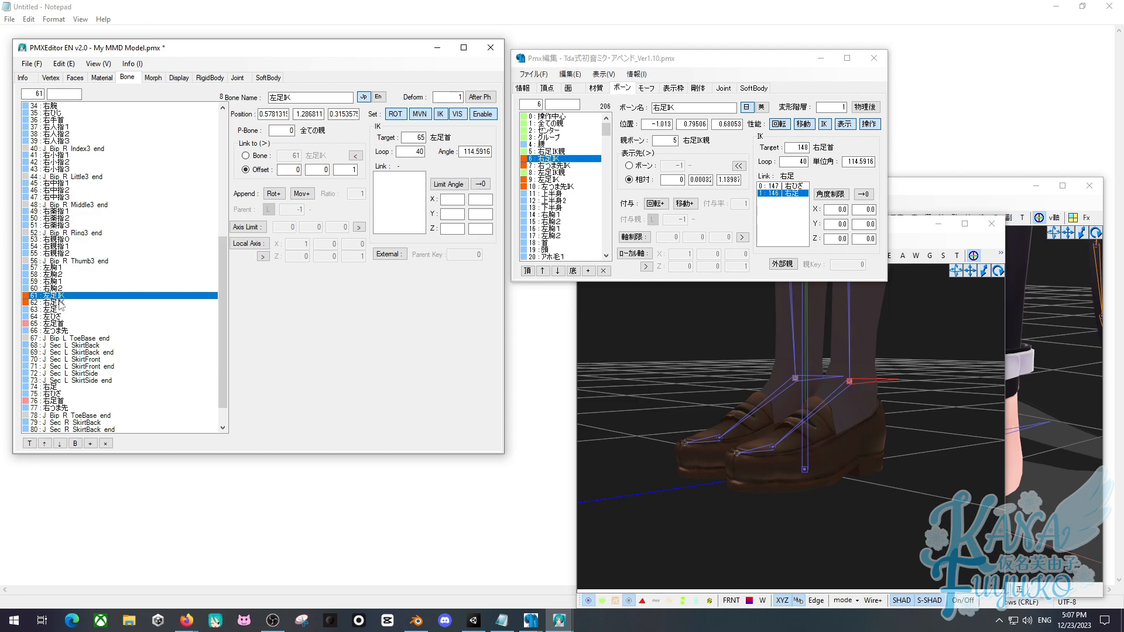
{"action": "left_click", "coordinate": [59, 317]}
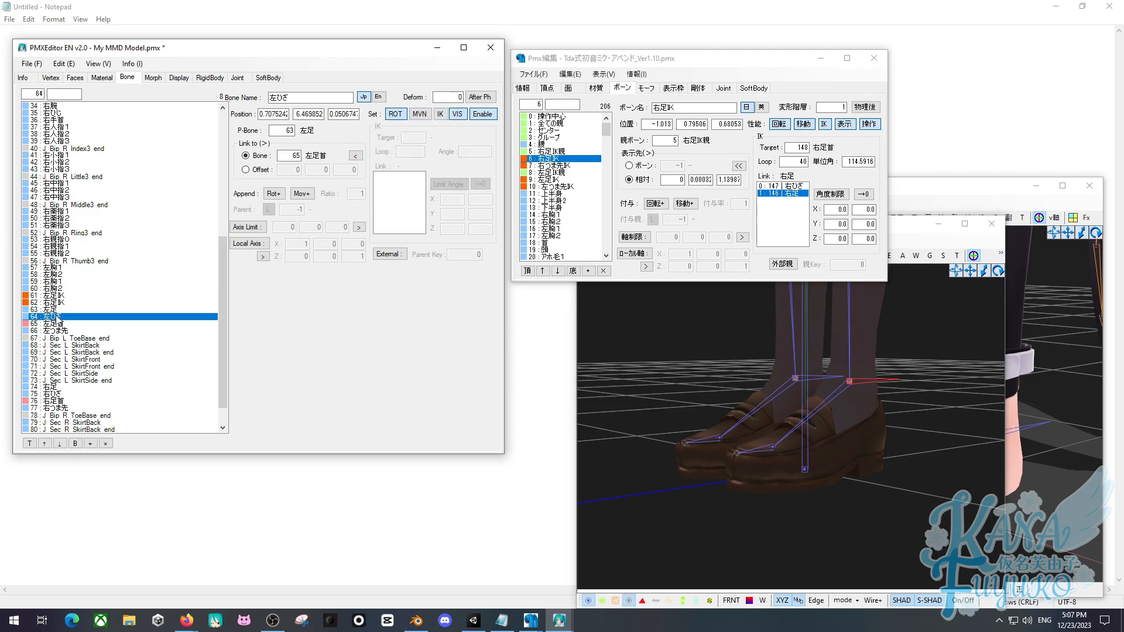
{"action": "right_click", "coordinate": [58, 317]}
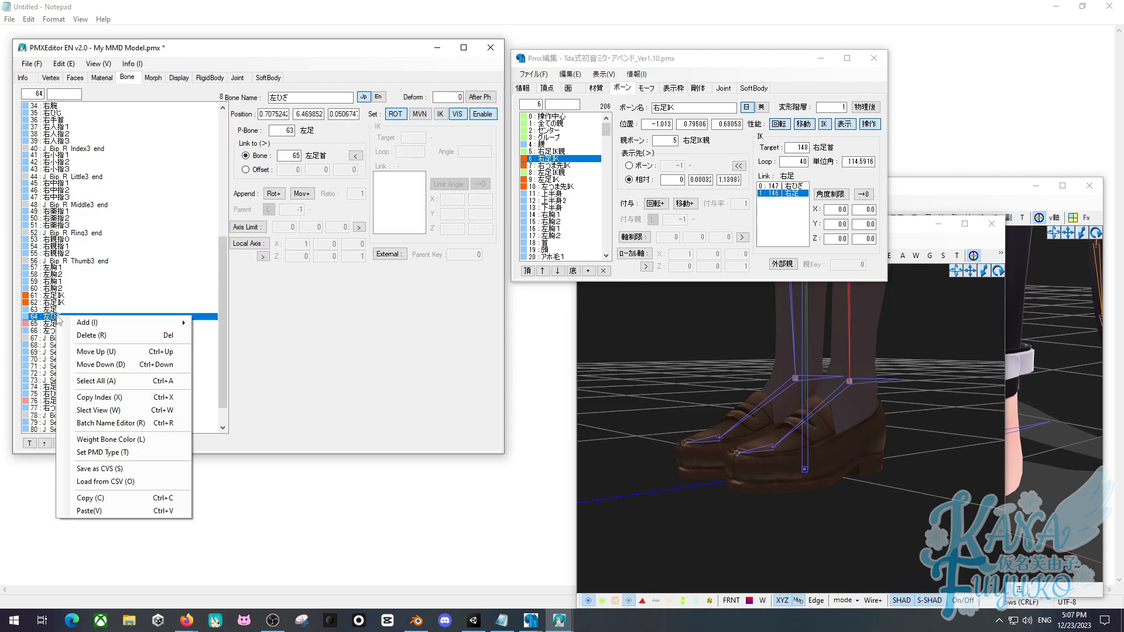
{"action": "left_click", "coordinate": [97, 397]}
{"action": "left_click", "coordinate": [60, 296]}
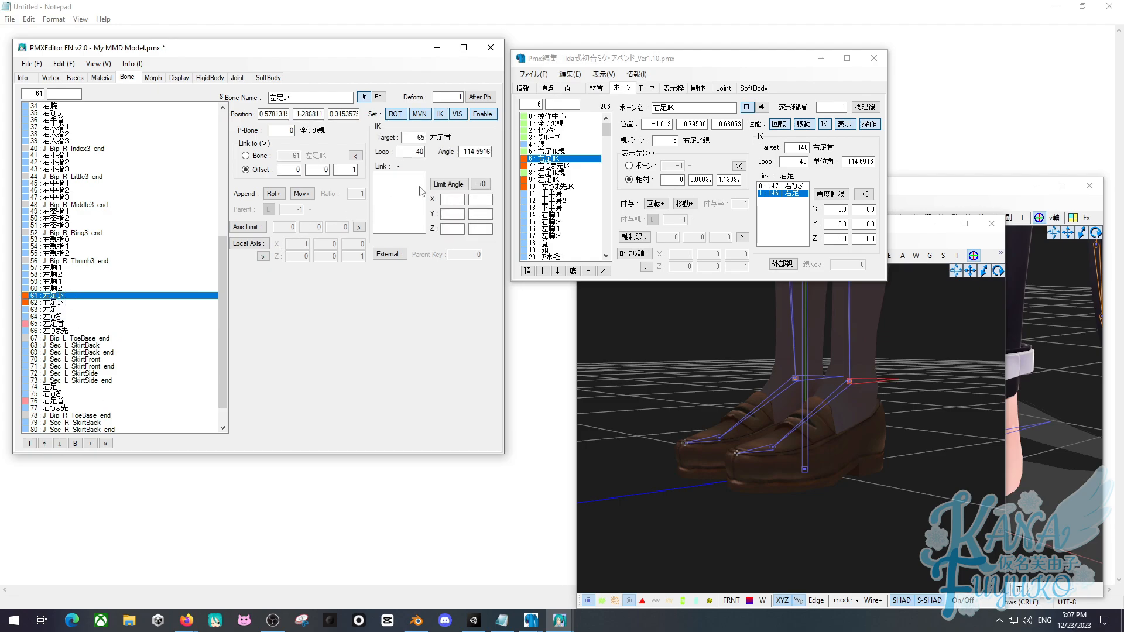
{"action": "right_click", "coordinate": [388, 194]}
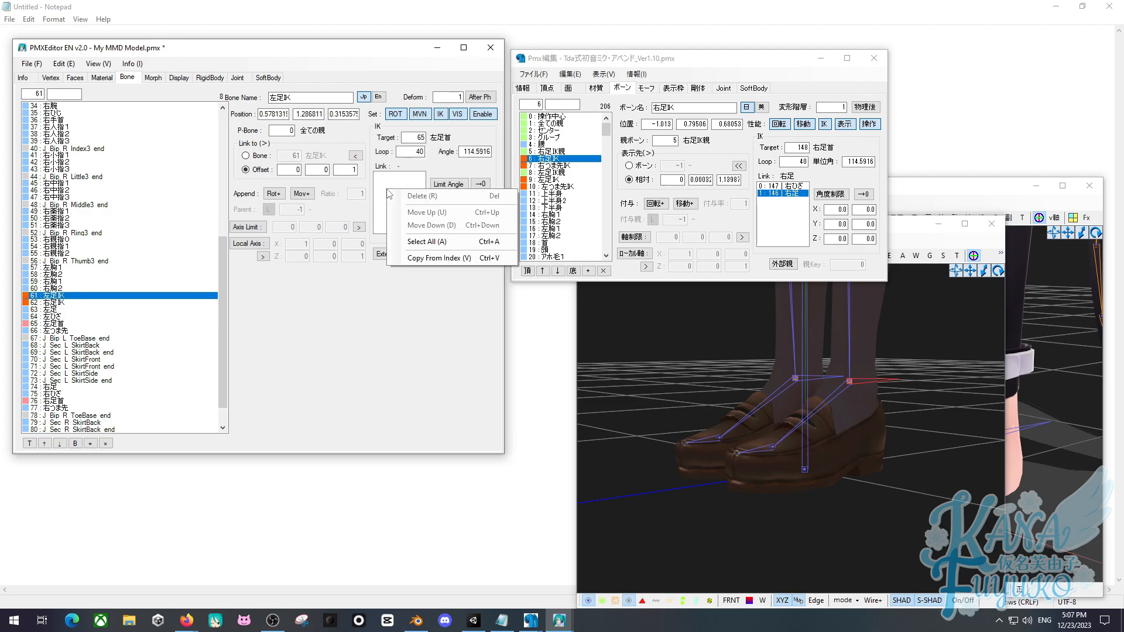
{"action": "left_click", "coordinate": [412, 258]}
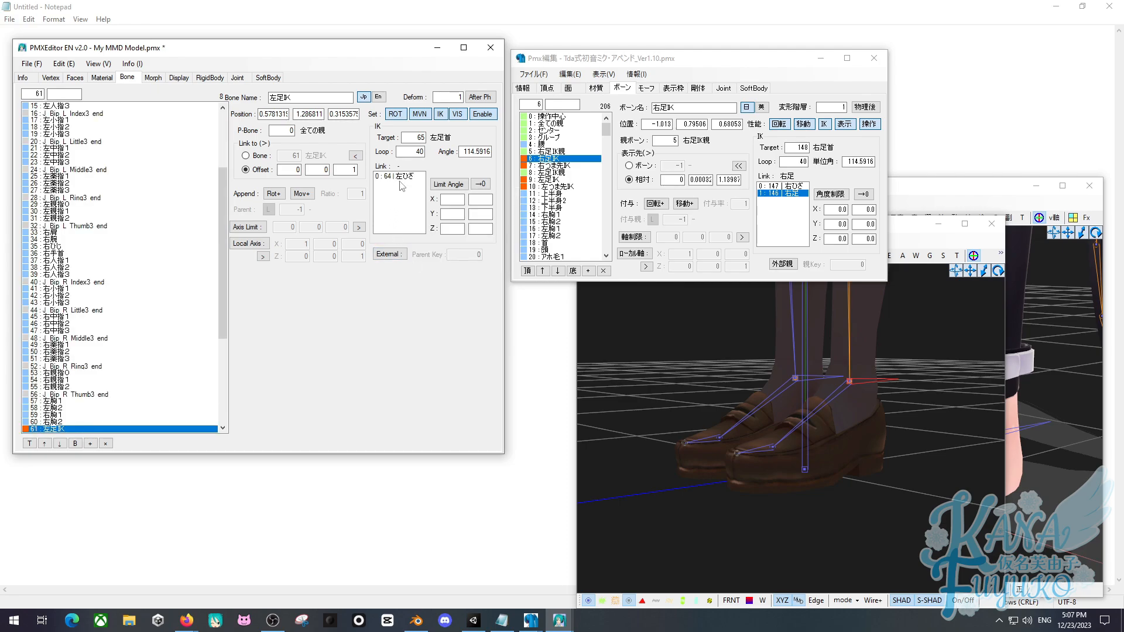
Copy the index of the 左足 bone and add it as the second IK link of 左足ＩＫ.
{"action": "right_click", "coordinate": [391, 200]}
{"action": "scroll", "coordinate": [143, 326], "scroll_direction": "down", "scroll_amount": 6}
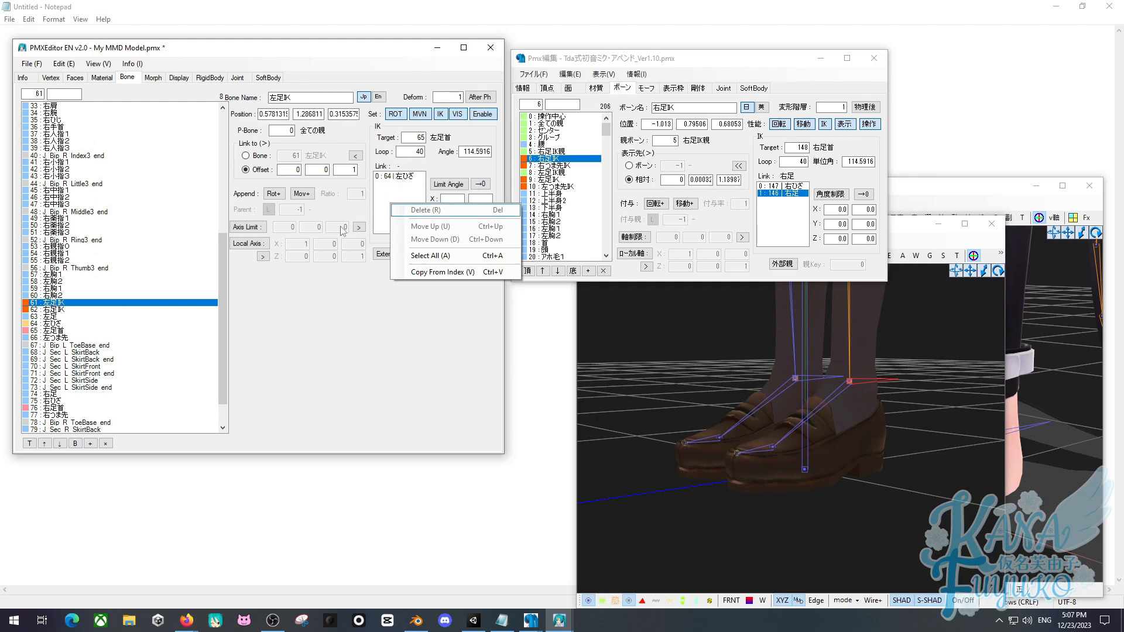
{"action": "left_click", "coordinate": [57, 317]}
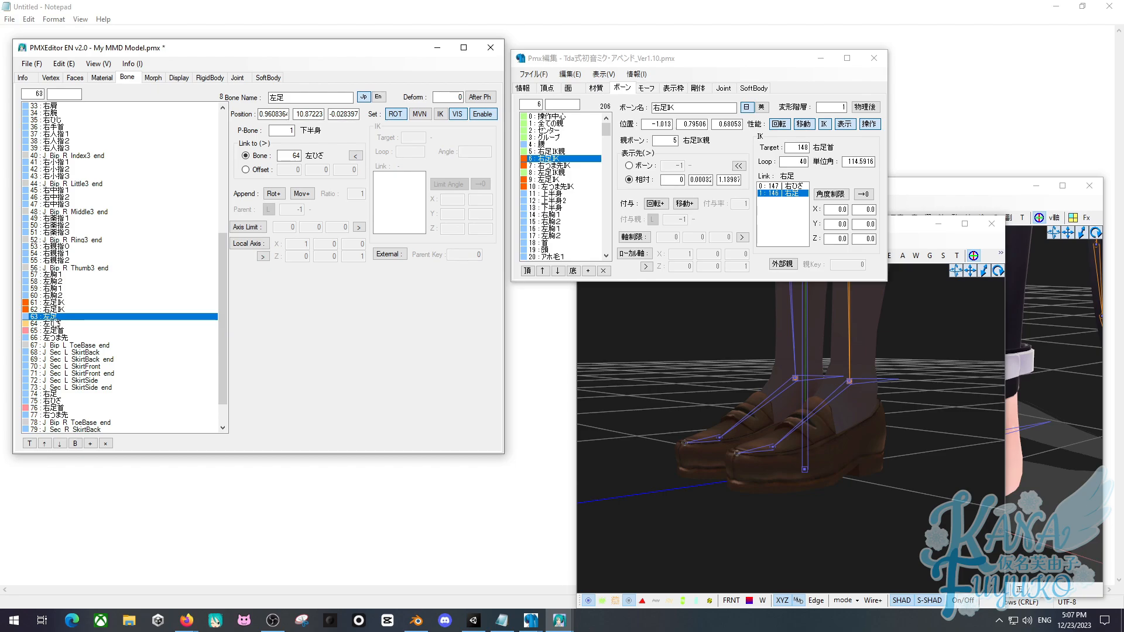
{"action": "right_click", "coordinate": [47, 317]}
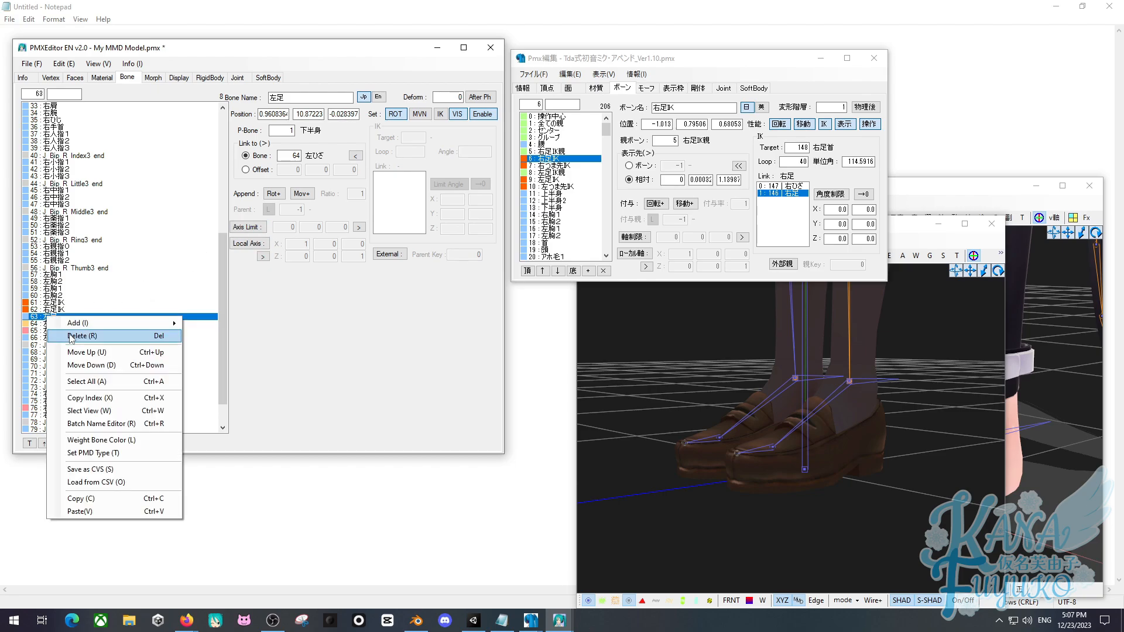
{"action": "left_click", "coordinate": [115, 398]}
{"action": "left_click", "coordinate": [59, 303]}
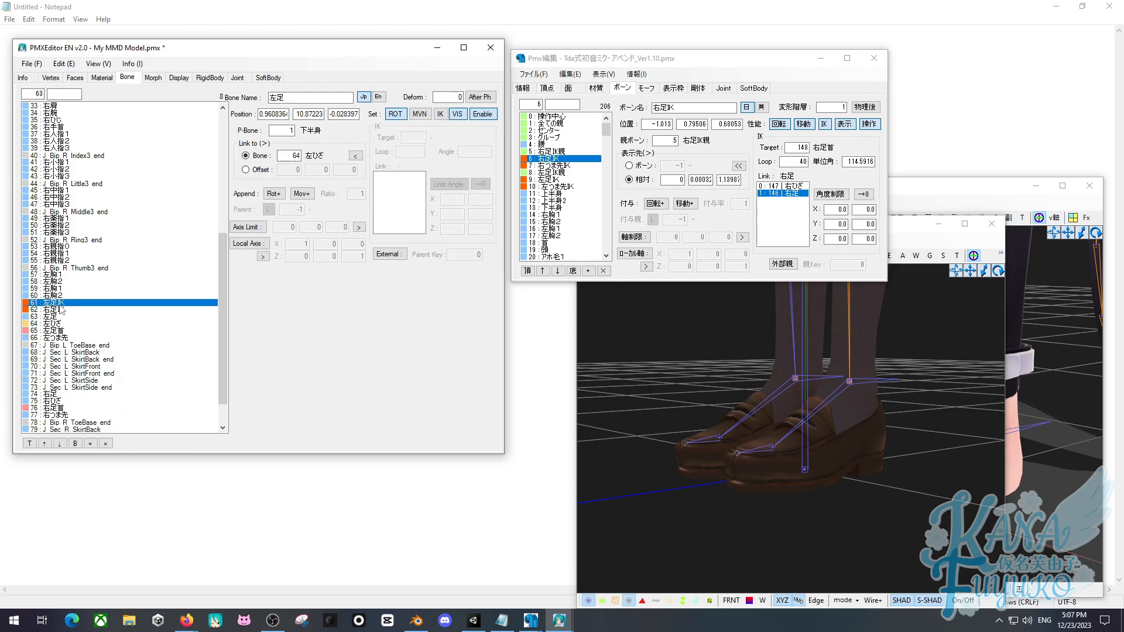
{"action": "right_click", "coordinate": [395, 196]}
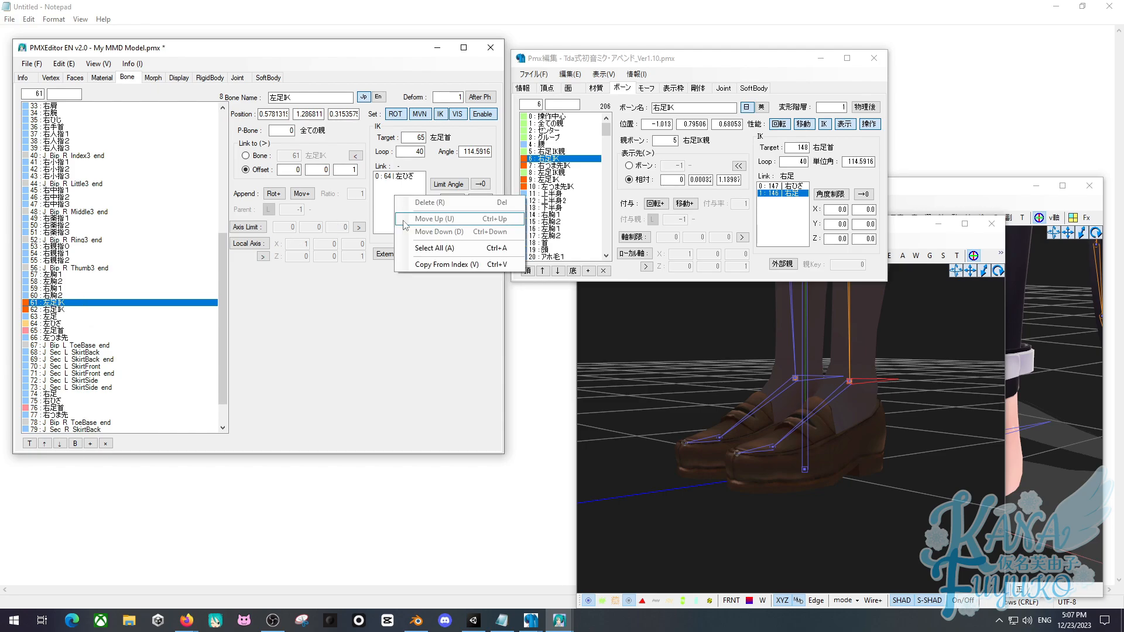
{"action": "left_click", "coordinate": [421, 265]}
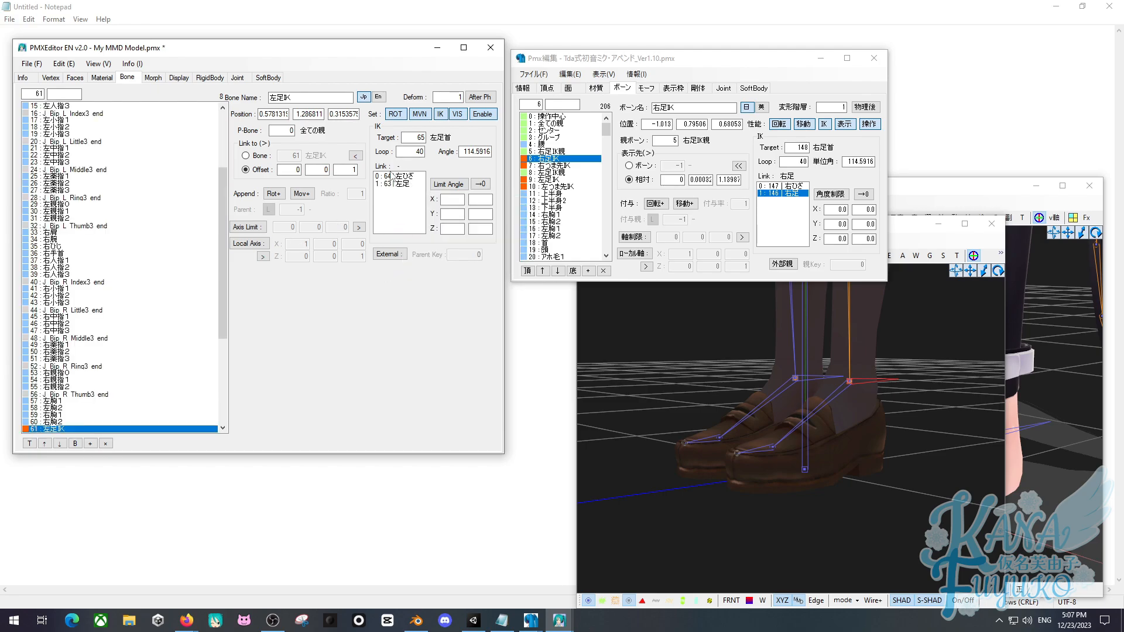
Enable the angle limit on the 左ひざ link of 左足ＩＫ and set its X range to -180 and -0.5, matching the reference's knee link.
{"action": "scroll", "coordinate": [214, 238], "scroll_direction": "down", "scroll_amount": 5}
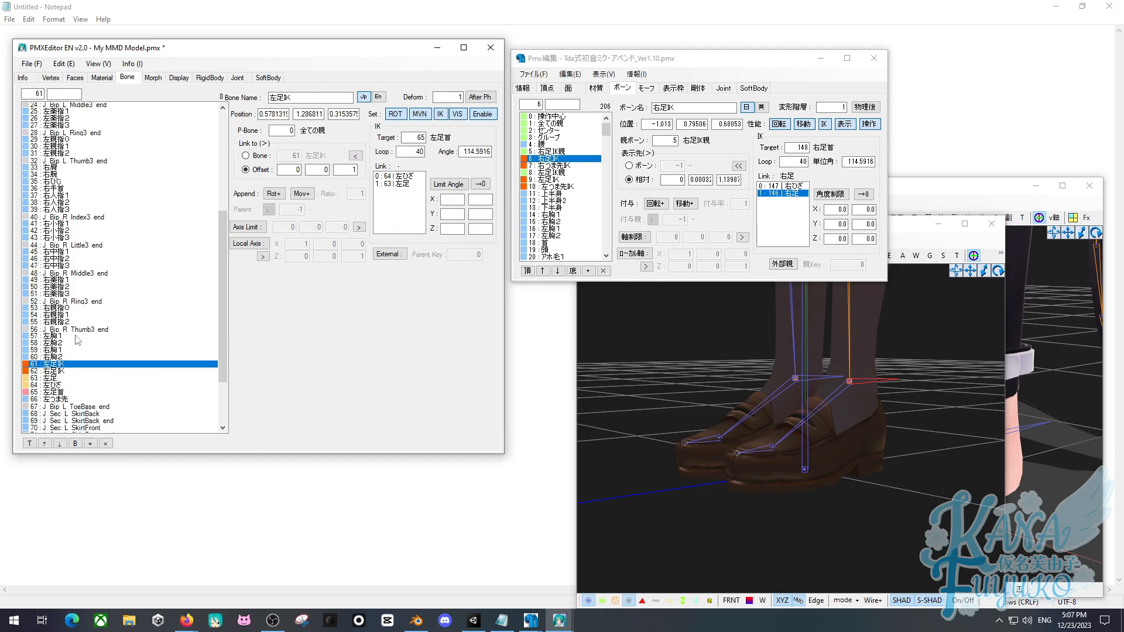
{"action": "left_click", "coordinate": [785, 186]}
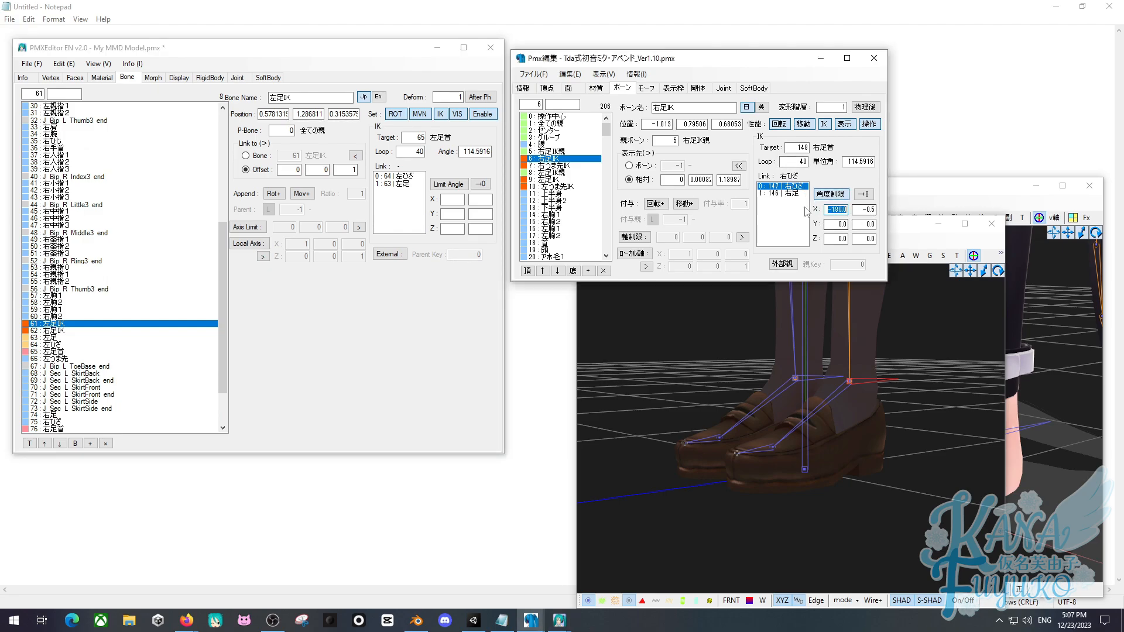
{"action": "left_click", "coordinate": [408, 178]}
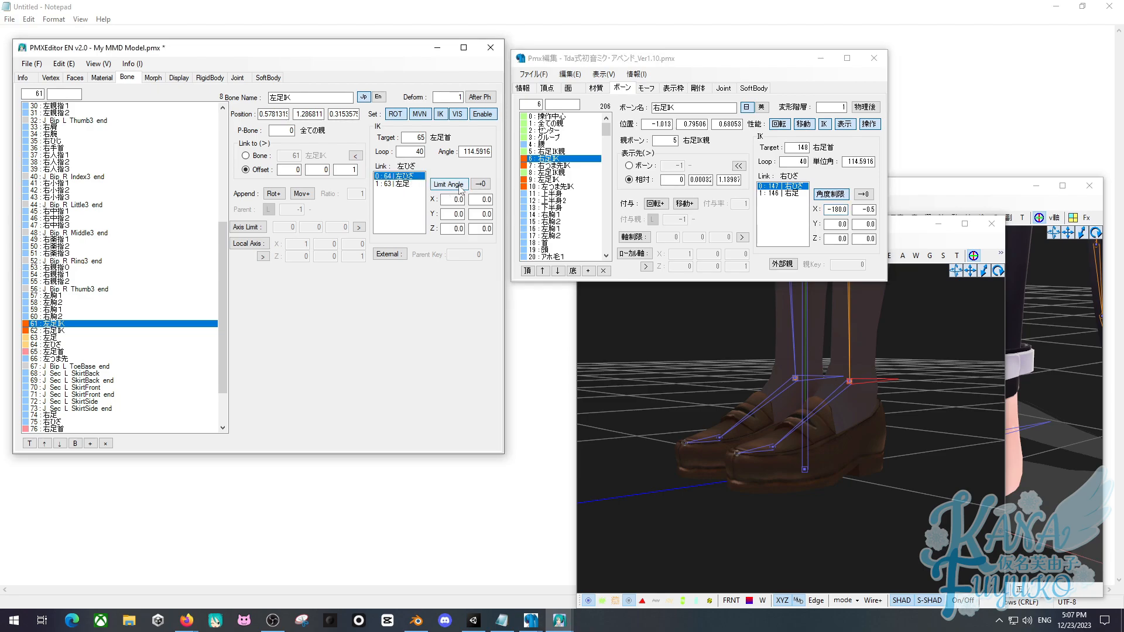
{"action": "left_click", "coordinate": [448, 183]}
{"action": "left_click", "coordinate": [444, 200]}
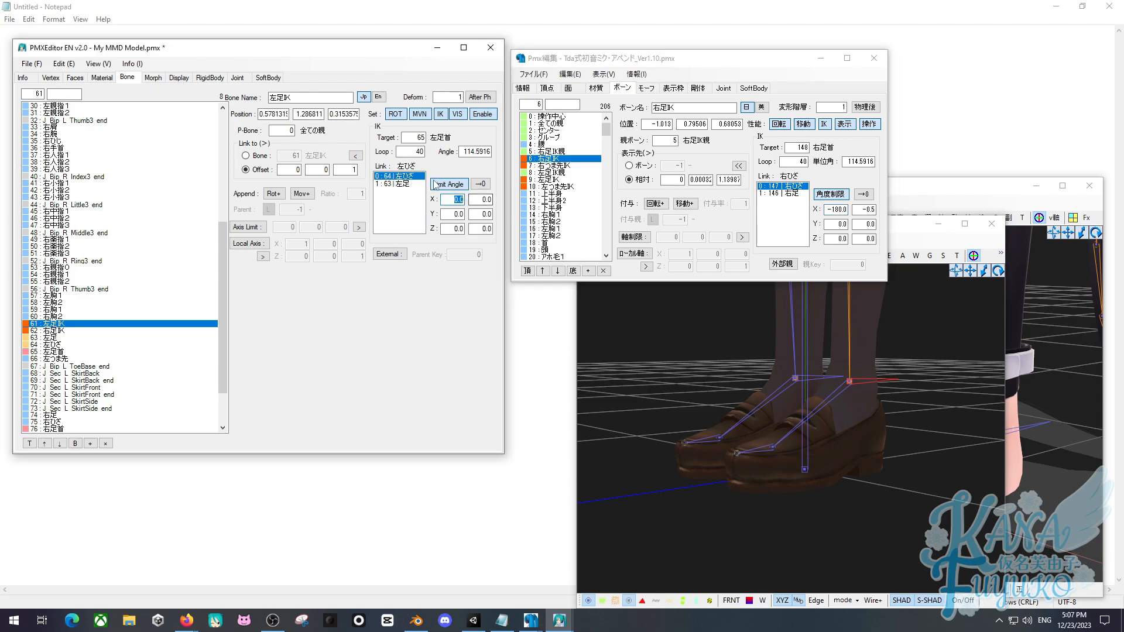
{"action": "type", "text": "-18"}
{"action": "left_click", "coordinate": [865, 209]}
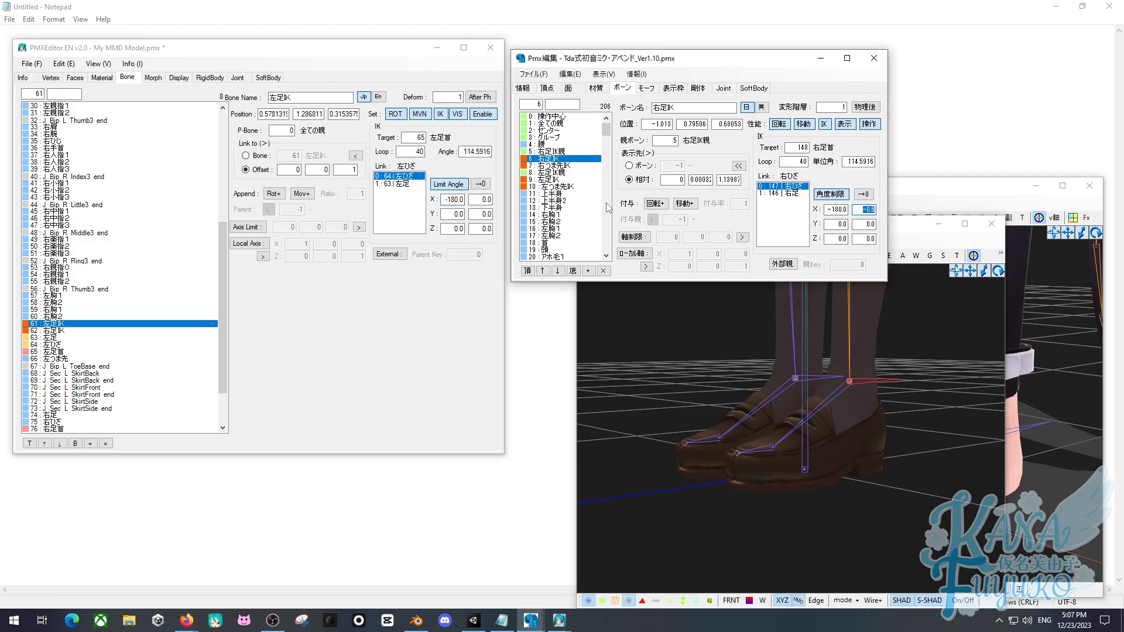
{"action": "left_click_drag", "start_coordinate": [472, 199], "coordinate": [533, 199]}
{"action": "key", "text": "ctrl+v"}
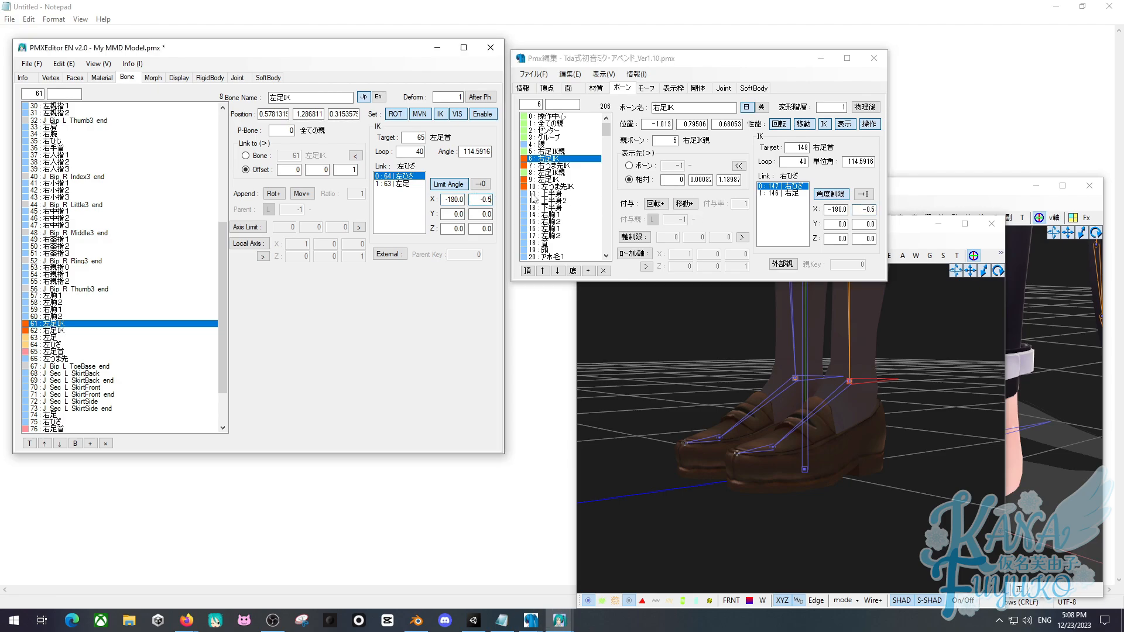
{"action": "left_click", "coordinate": [412, 185]}
{"action": "left_click", "coordinate": [407, 176]}
Check the reference's 右足 and 右ひざ link limits on 右足ＩＫ and the links of its 左足ＩＫ bone.
{"action": "left_click", "coordinate": [776, 193]}
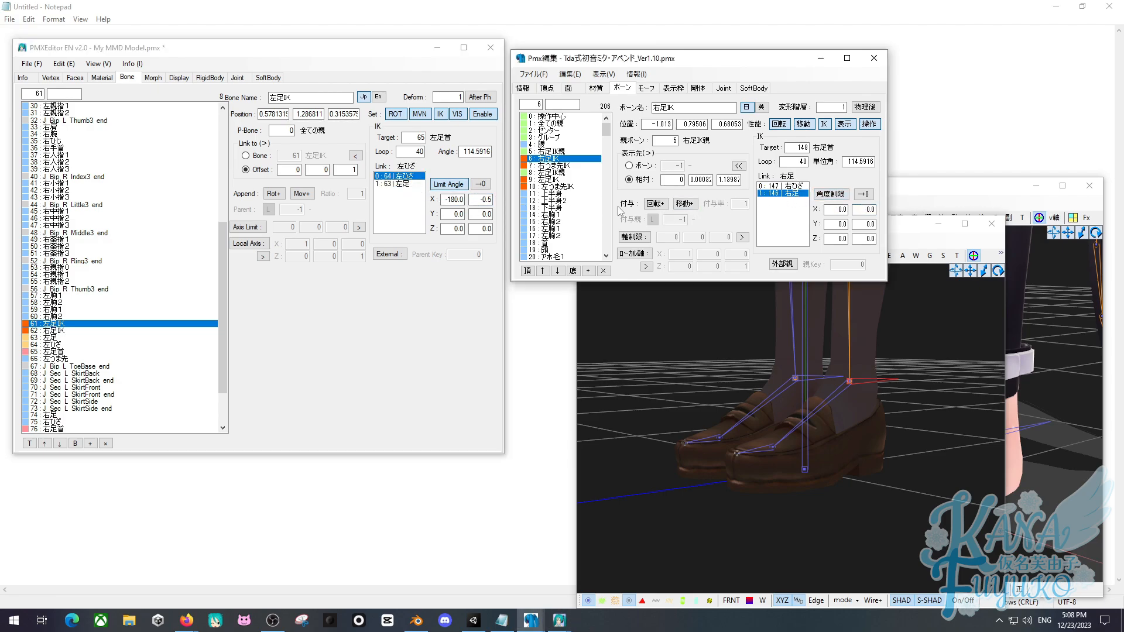
{"action": "left_click", "coordinate": [775, 187]}
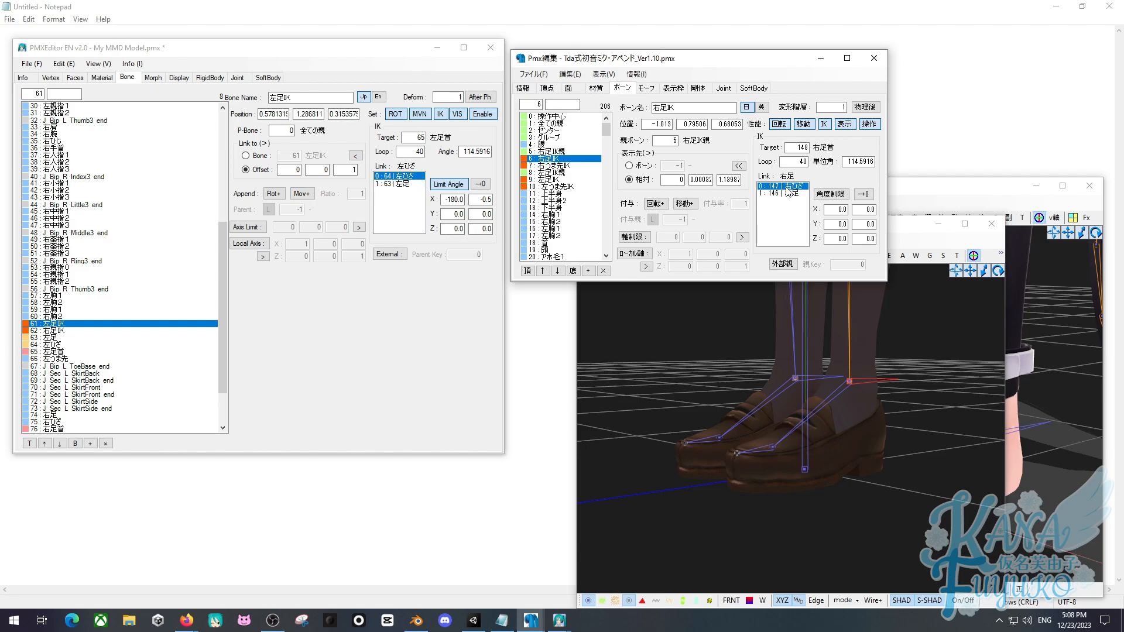
{"action": "left_click", "coordinate": [553, 186]}
{"action": "left_click", "coordinate": [551, 179]}
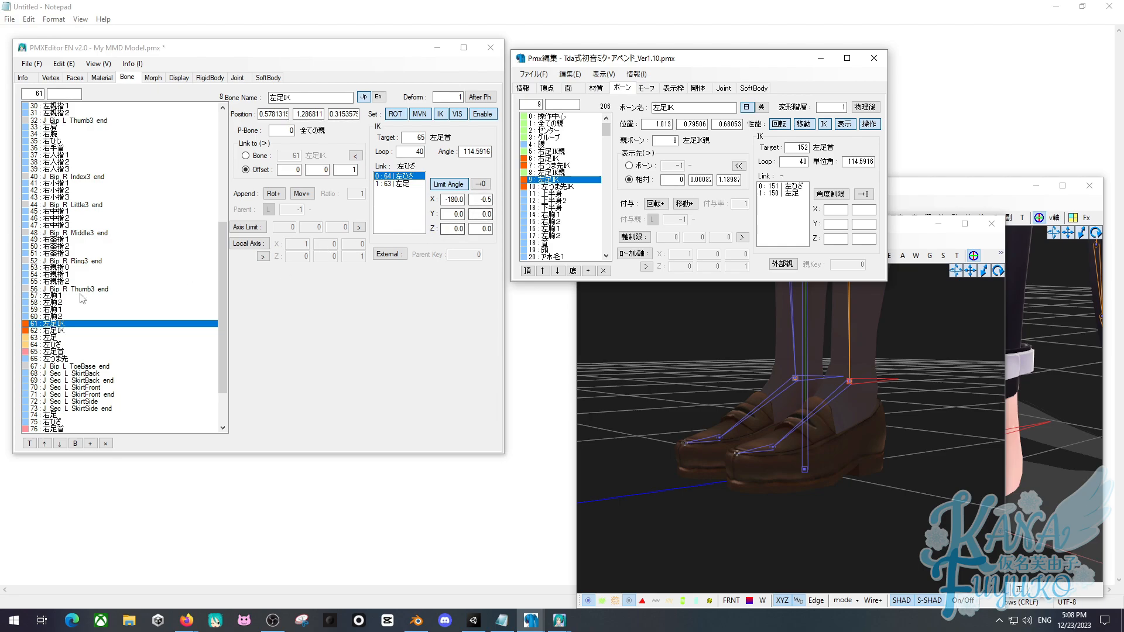
Copy the indexes of the 右足 and 右ひざ bones and add both as the IK links of 右足ＩＫ.
{"action": "scroll", "coordinate": [69, 280], "scroll_direction": "down", "scroll_amount": 2}
{"action": "left_click", "coordinate": [61, 289]}
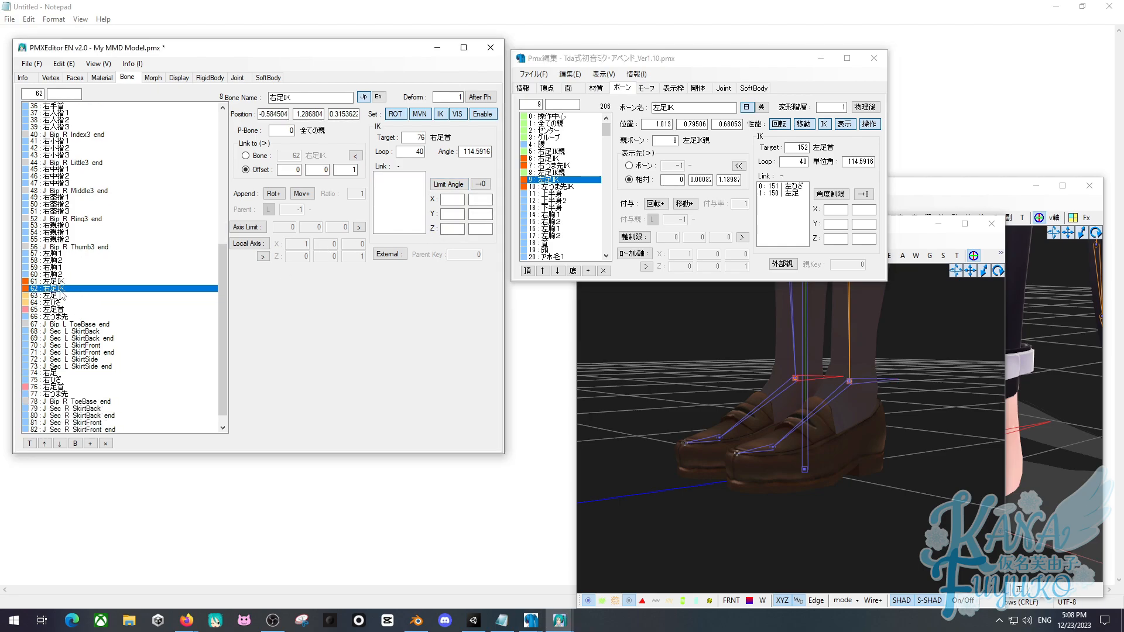
{"action": "left_click", "coordinate": [58, 373]}
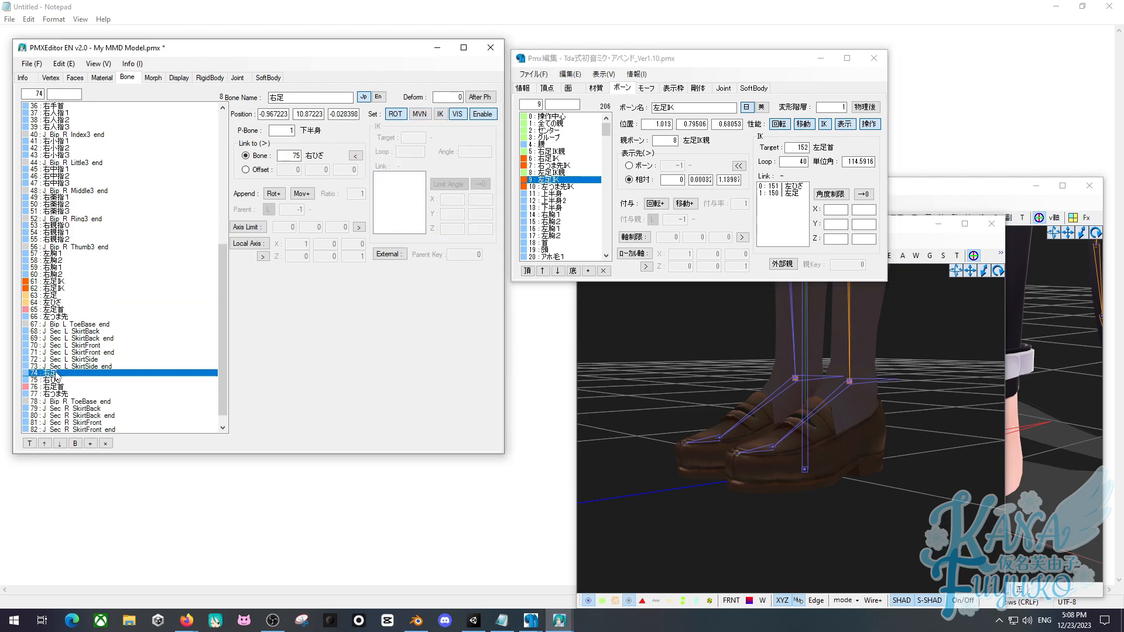
{"action": "left_click", "coordinate": [61, 380], "text": "shift"}
{"action": "right_click", "coordinate": [60, 381]}
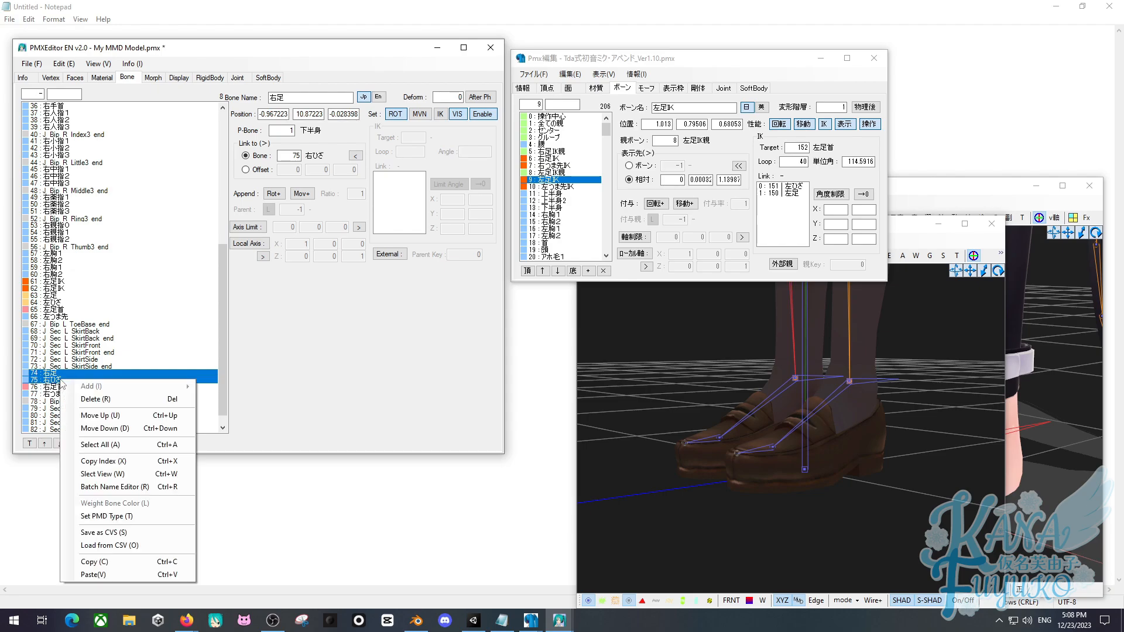
{"action": "left_click", "coordinate": [108, 460]}
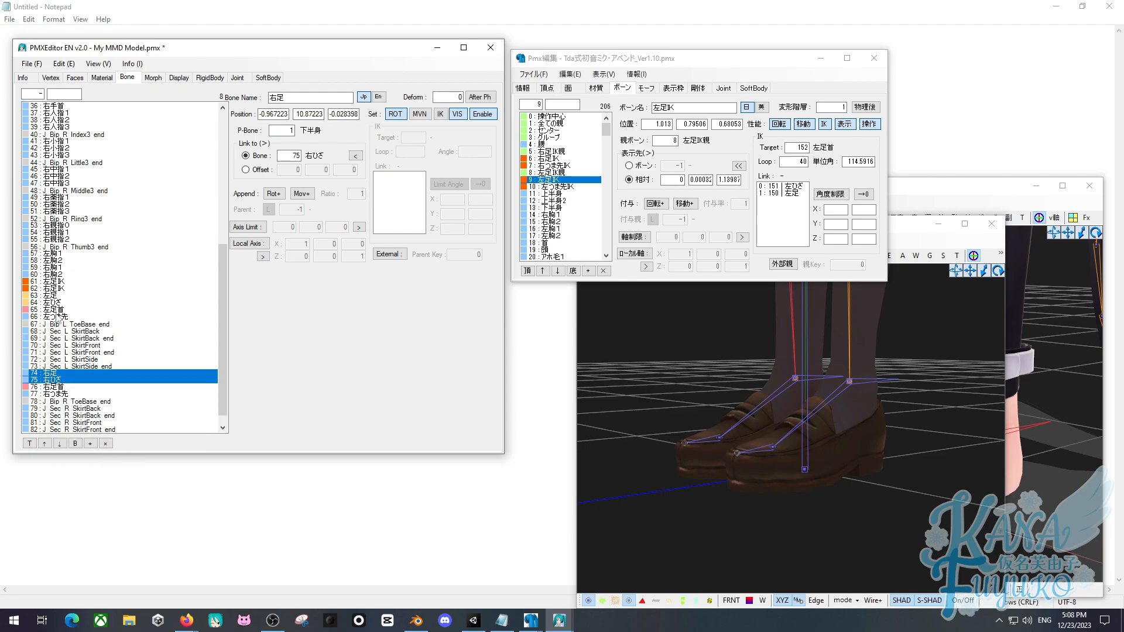
{"action": "left_click", "coordinate": [59, 296]}
{"action": "left_click", "coordinate": [57, 289]}
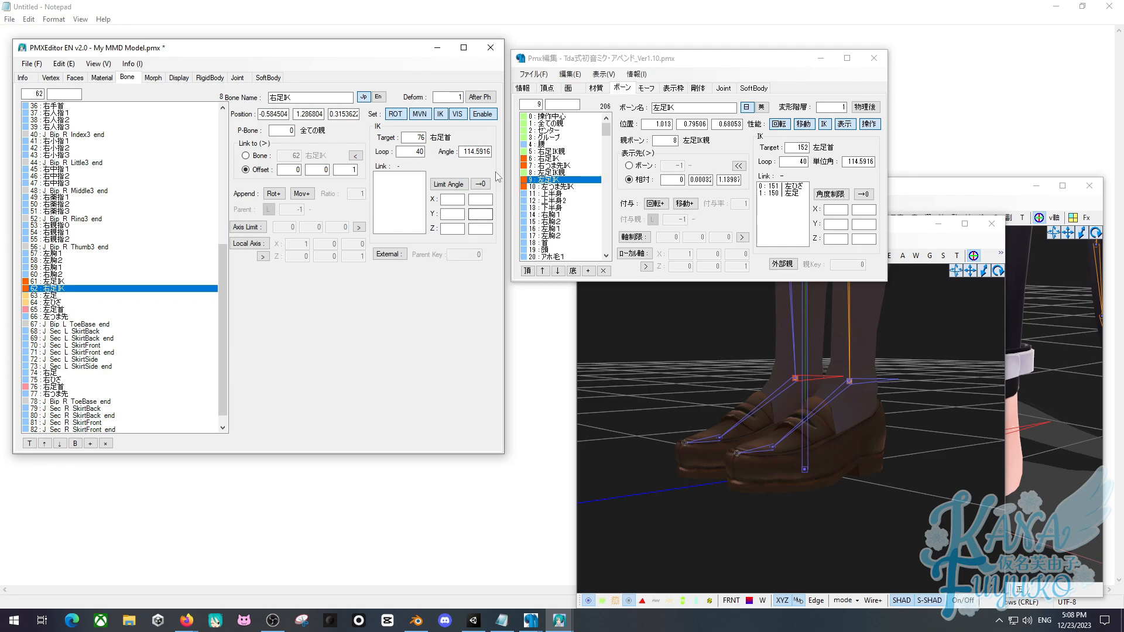
{"action": "right_click", "coordinate": [420, 185]}
{"action": "left_click", "coordinate": [441, 252]}
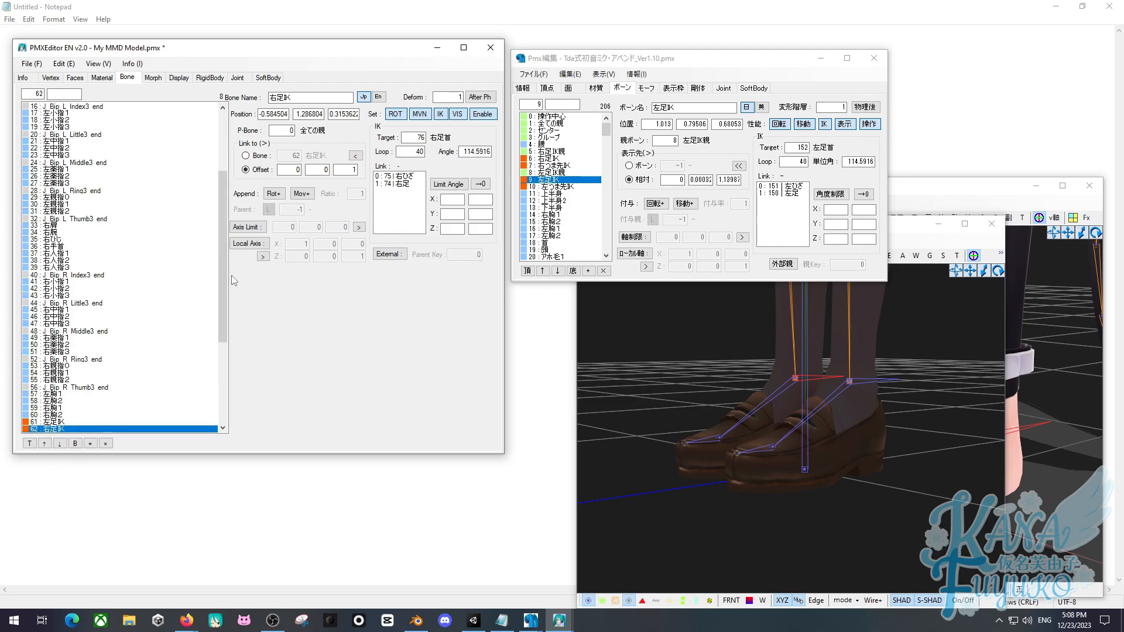
{"action": "scroll", "coordinate": [109, 354], "scroll_direction": "up", "scroll_amount": 4}
{"action": "scroll", "coordinate": [109, 354], "scroll_direction": "down", "scroll_amount": 4}
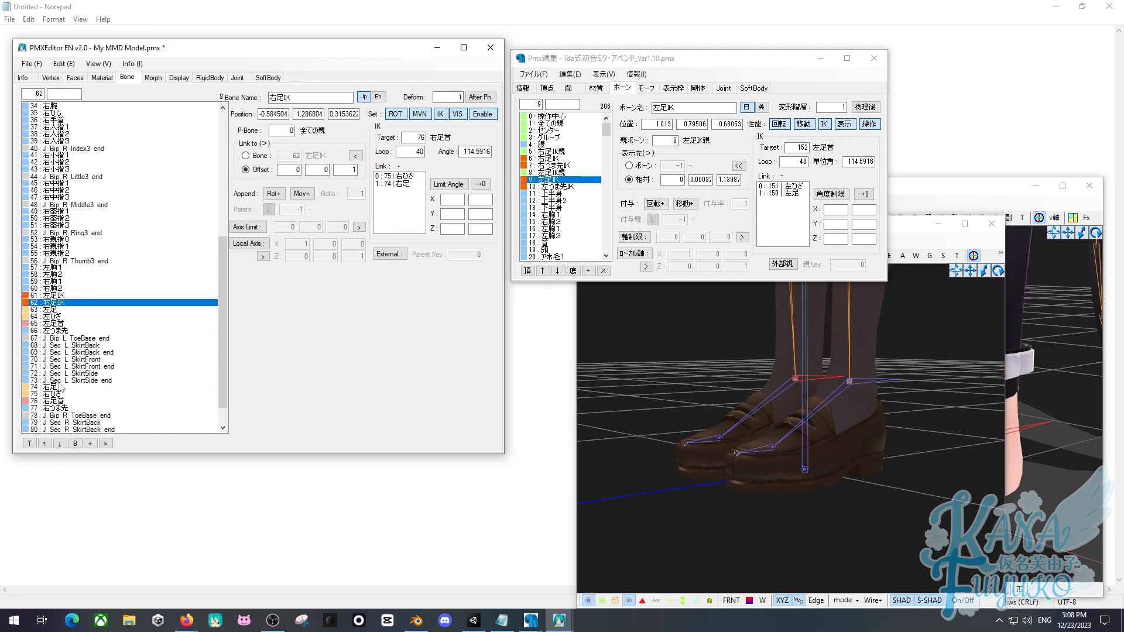
{"action": "left_click_drag", "start_coordinate": [61, 394], "coordinate": [62, 387]}
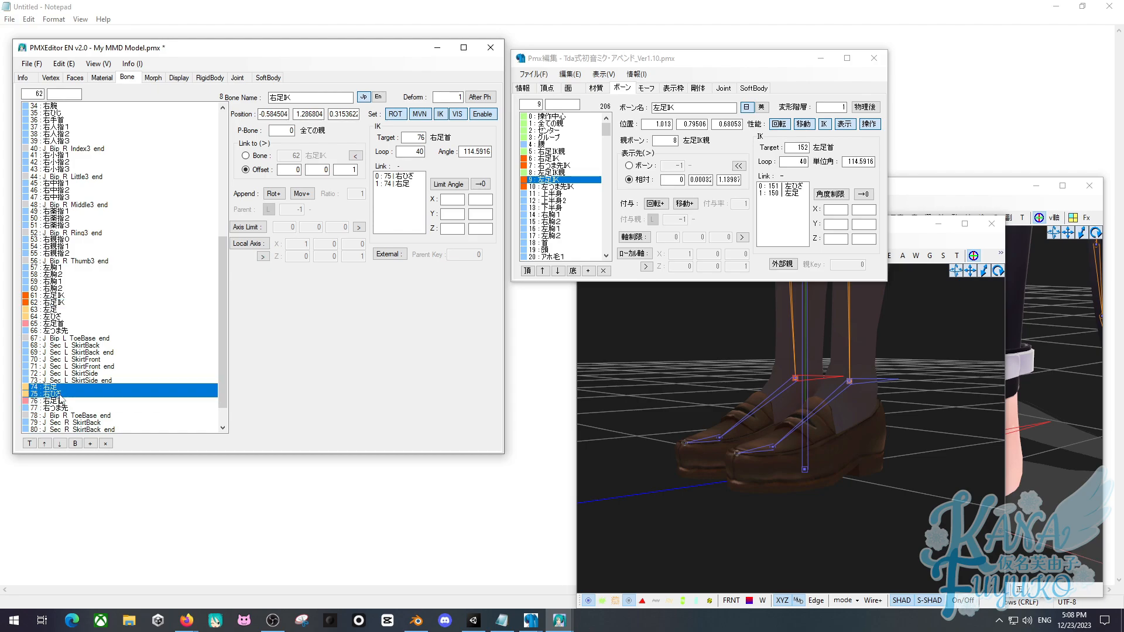
{"action": "left_click", "coordinate": [70, 302]}
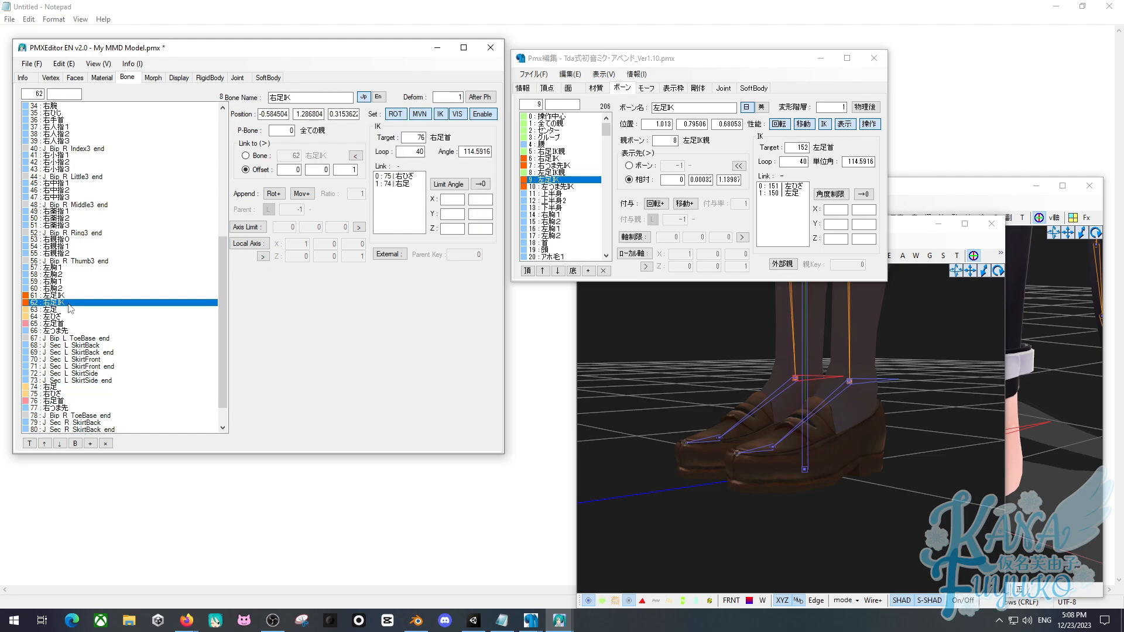
{"action": "right_click", "coordinate": [397, 204]}
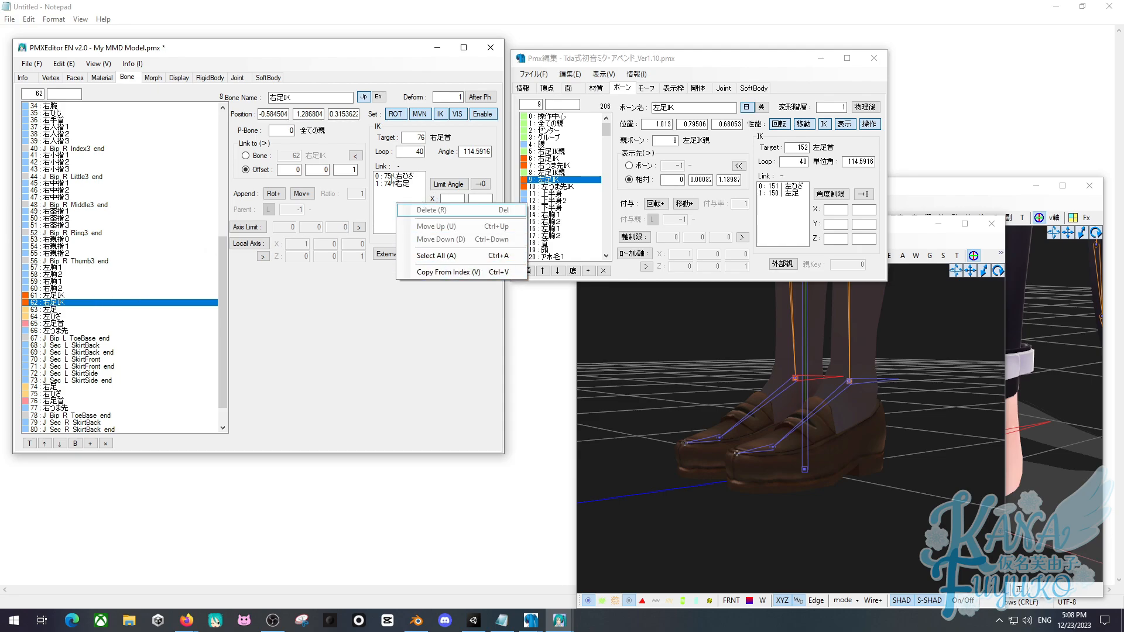
Enable the angle limit on the 右ひざ link of 右足ＩＫ and set its X range to -180 and -0.5, copied from the reference's knee link.
{"action": "left_click", "coordinate": [393, 176]}
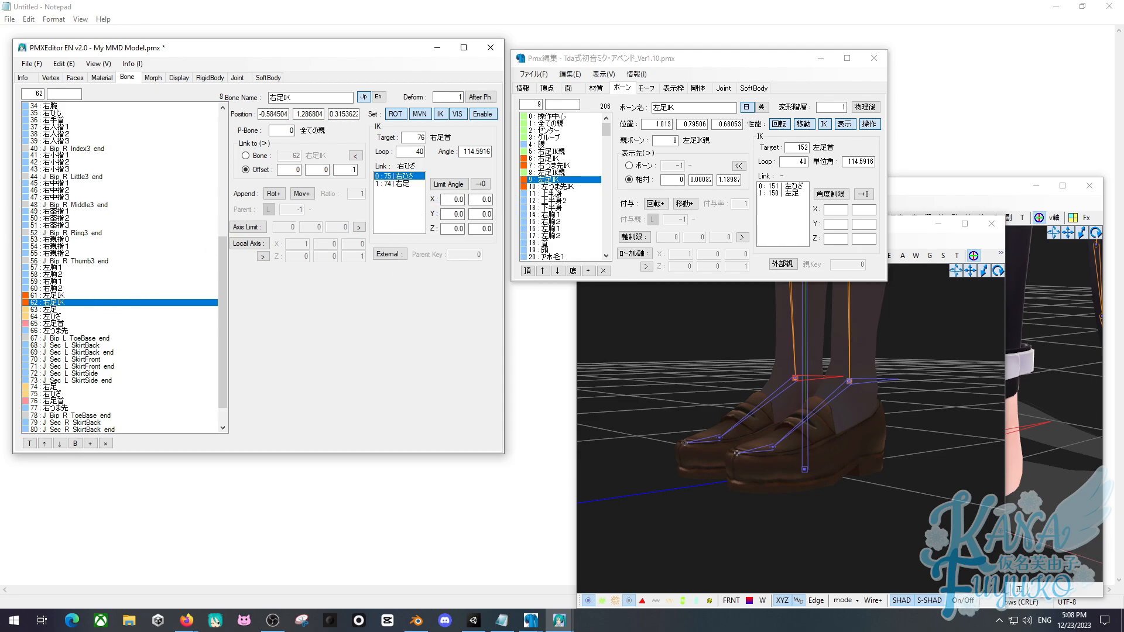
{"action": "left_click", "coordinate": [783, 187]}
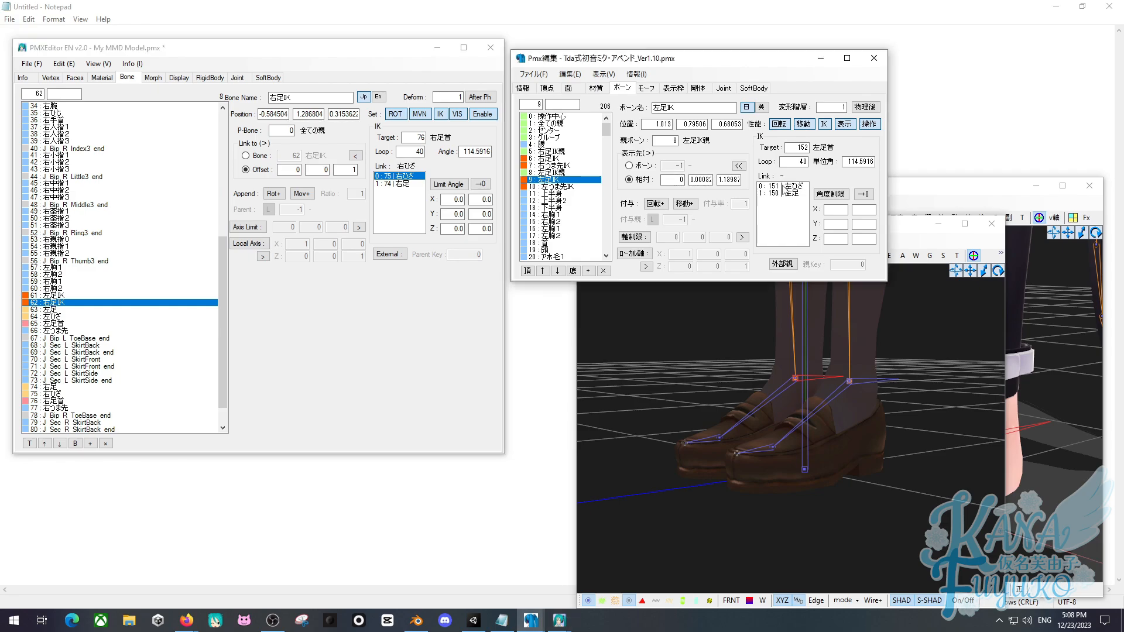
{"action": "left_click", "coordinate": [783, 186]}
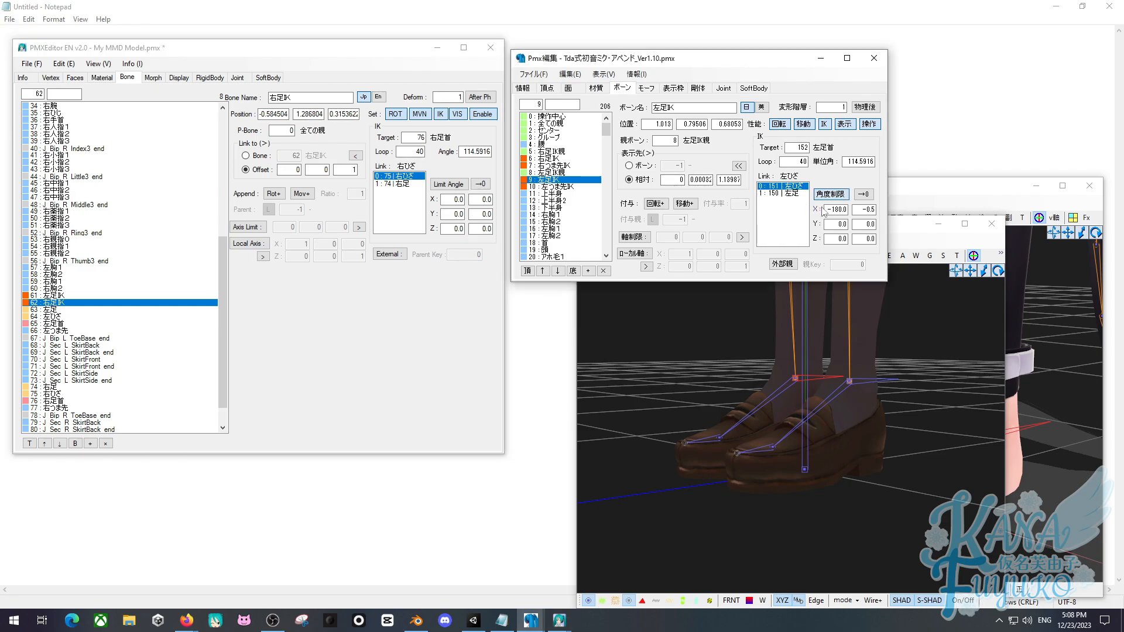
{"action": "left_click", "coordinate": [440, 187]}
{"action": "double_click", "coordinate": [455, 199]}
{"action": "key", "text": "ctrl+v"}
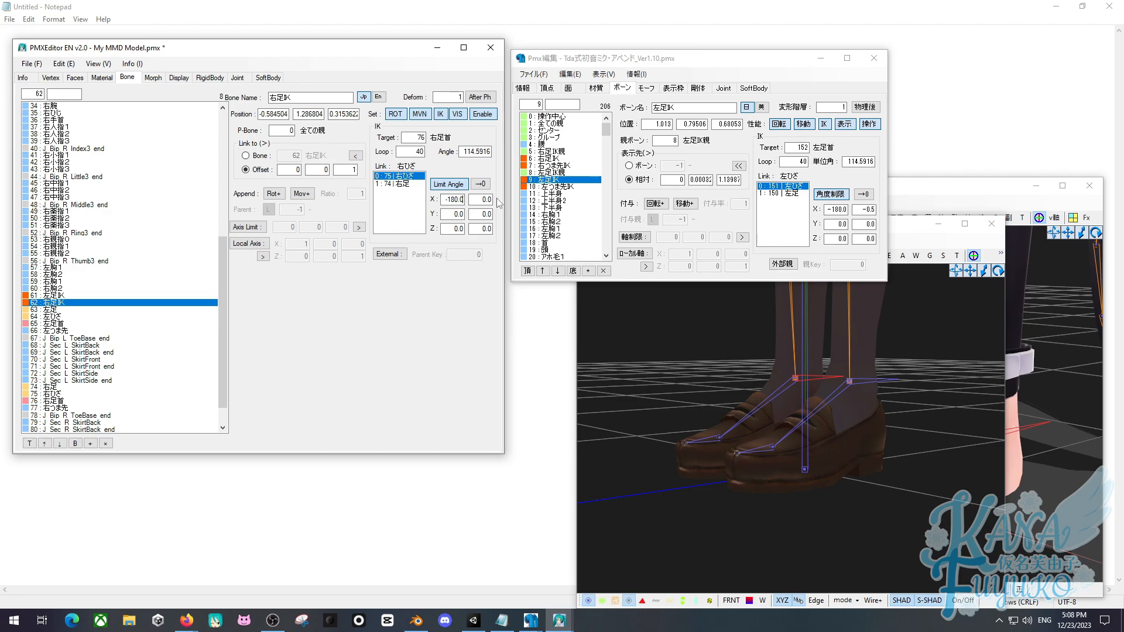
{"action": "left_click", "coordinate": [865, 210]}
{"action": "double_click", "coordinate": [865, 210]}
{"action": "key", "text": "ctrl+c"}
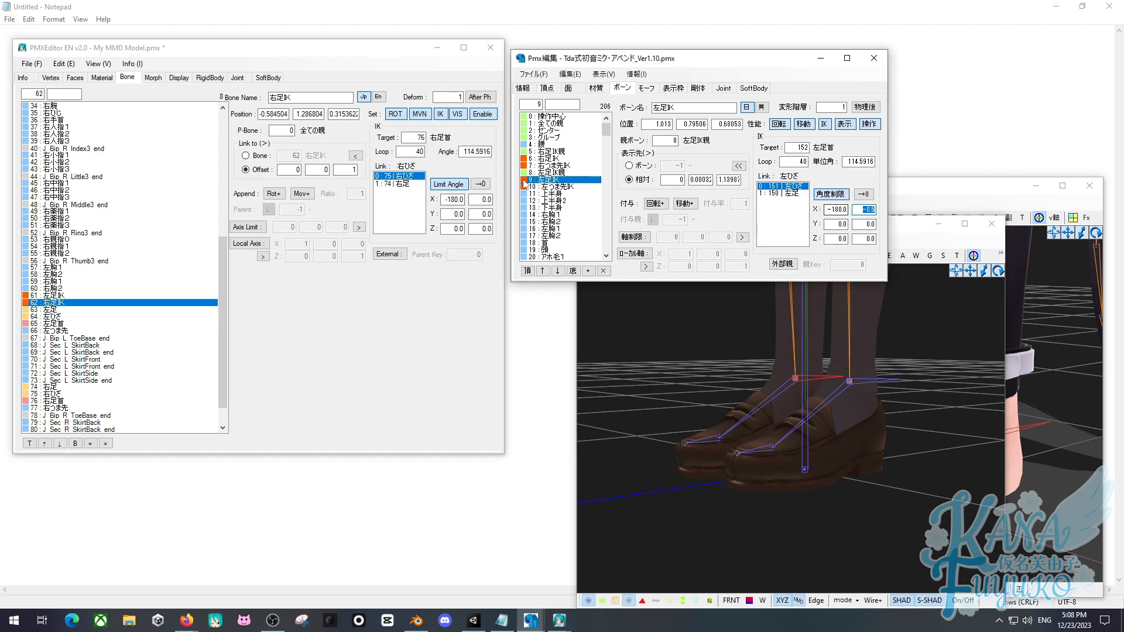
{"action": "double_click", "coordinate": [480, 199]}
{"action": "key", "text": "ctrl+v"}
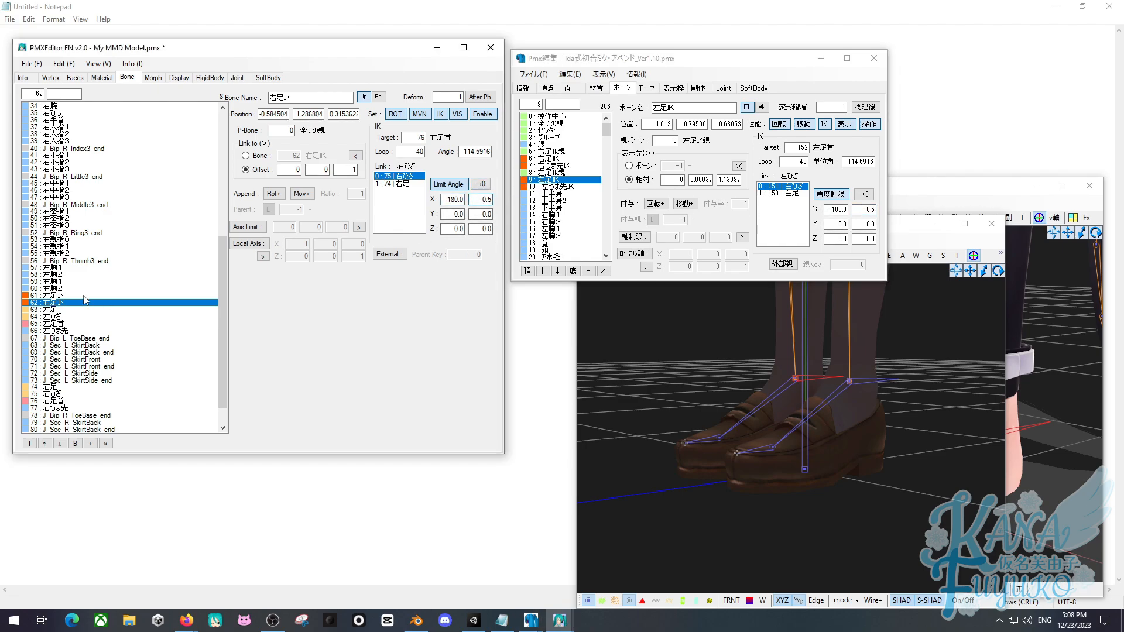
Open TransformView, test the right leg's bending by moving 右足ＩＫ, and undo the test pose.
{"action": "scroll", "coordinate": [70, 316], "scroll_direction": "down", "scroll_amount": 1}
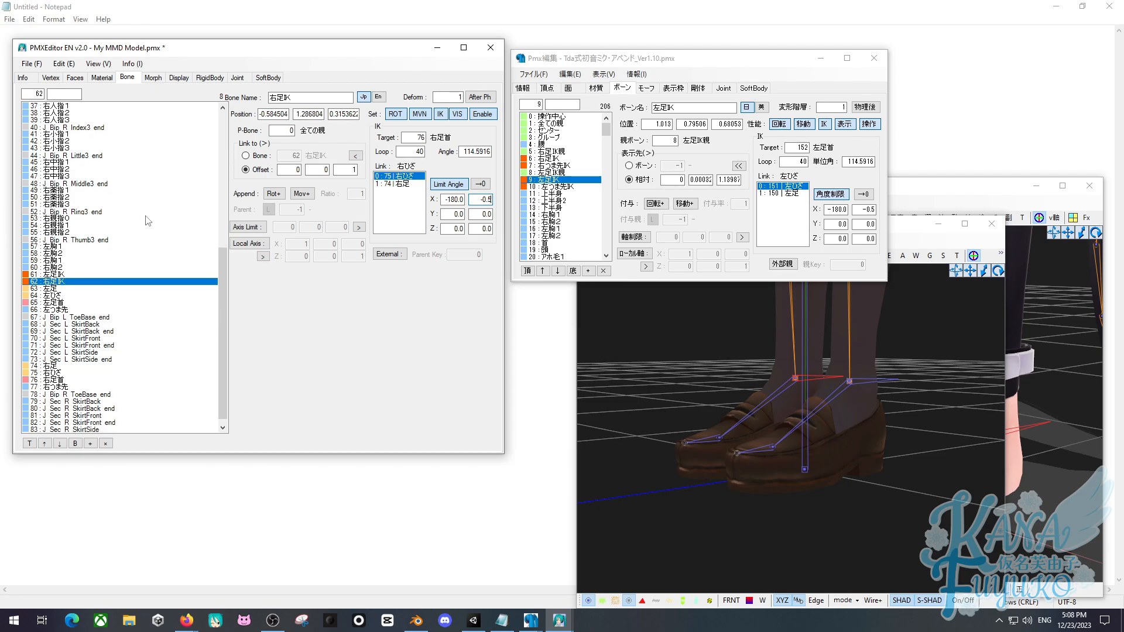
{"action": "left_click_drag", "start_coordinate": [919, 233], "coordinate": [865, 174]}
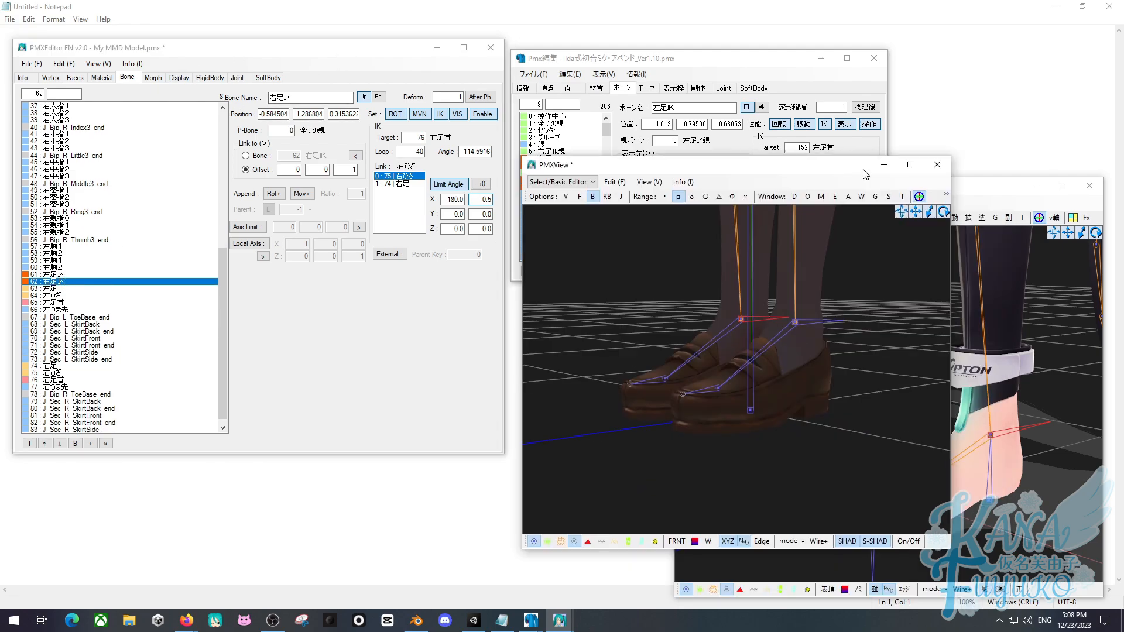
{"action": "left_click", "coordinate": [902, 196]}
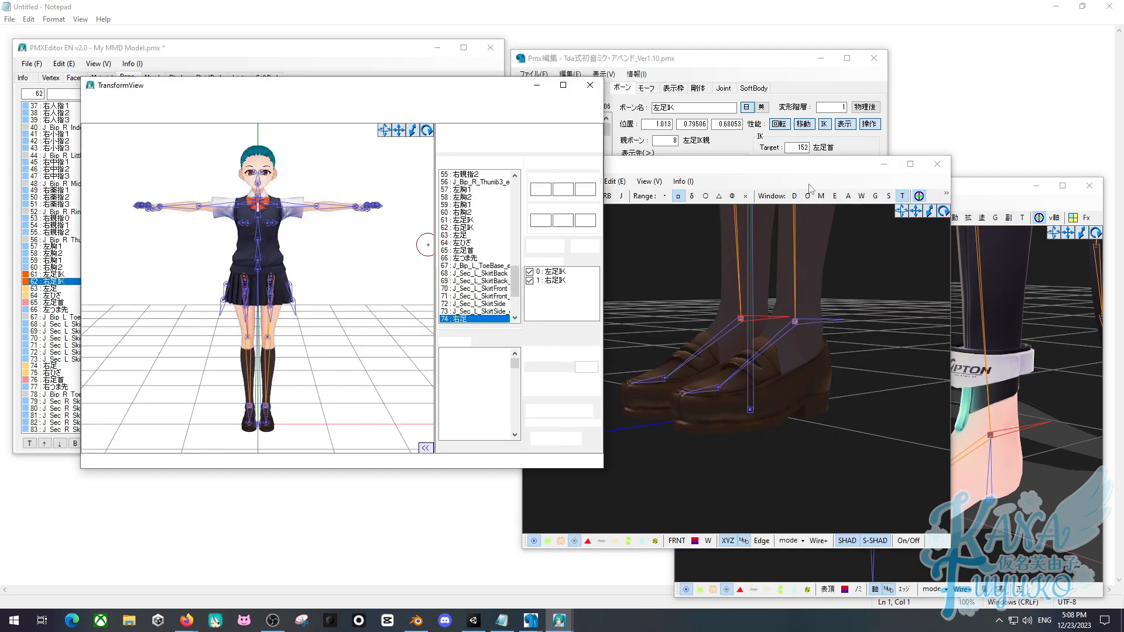
{"action": "left_click_drag", "start_coordinate": [273, 419], "coordinate": [273, 394]}
{"action": "right_click_drag", "start_coordinate": [304, 389], "coordinate": [260, 386]}
{"action": "left_click", "coordinate": [271, 412]}
{"action": "middle_click_drag", "start_coordinate": [269, 411], "coordinate": [260, 342]}
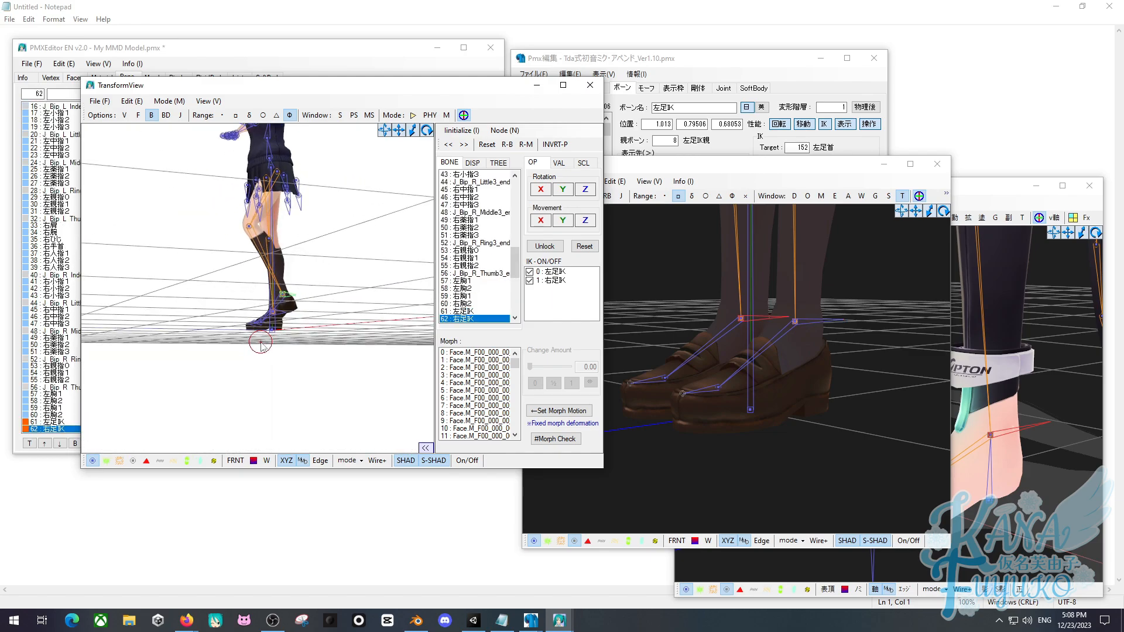
{"action": "right_click_drag", "start_coordinate": [260, 342], "coordinate": [280, 360]}
{"action": "left_click", "coordinate": [261, 348]}
{"action": "left_click", "coordinate": [262, 348]}
{"action": "key", "text": "ctrl+z"}
Test the left leg's bending by moving 左足ＩＫ, undo the test pose and close TransformView.
{"action": "left_click", "coordinate": [267, 346]}
{"action": "left_click", "coordinate": [255, 341]}
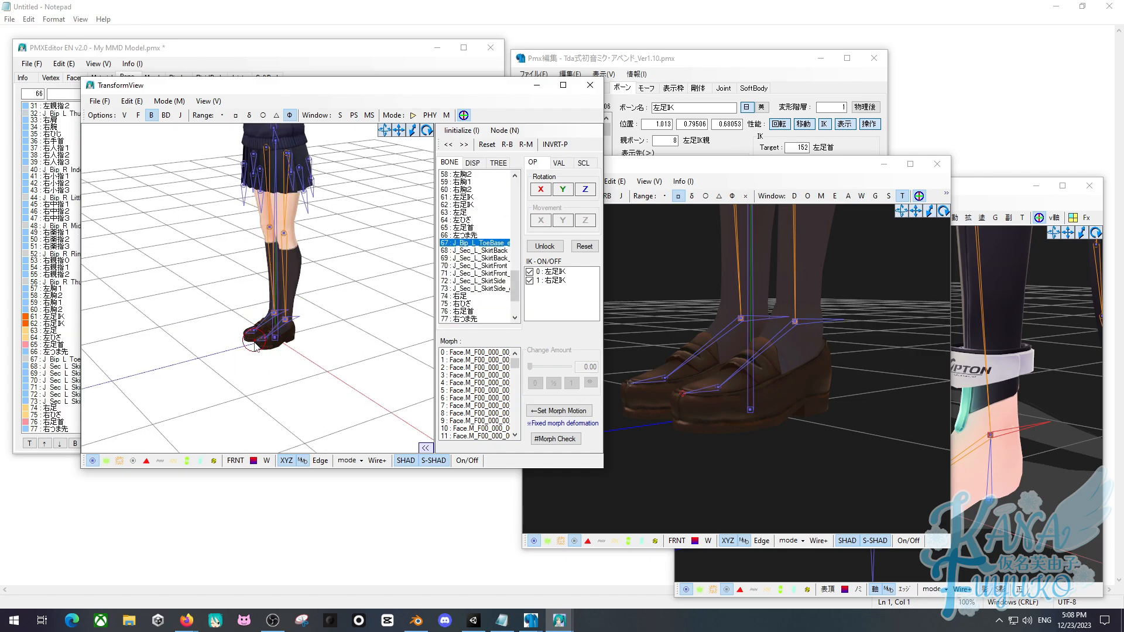
{"action": "left_click", "coordinate": [274, 338]}
{"action": "left_click", "coordinate": [285, 320]}
{"action": "left_click_drag", "start_coordinate": [285, 320], "coordinate": [311, 274]}
{"action": "key", "text": "ctrl+z"}
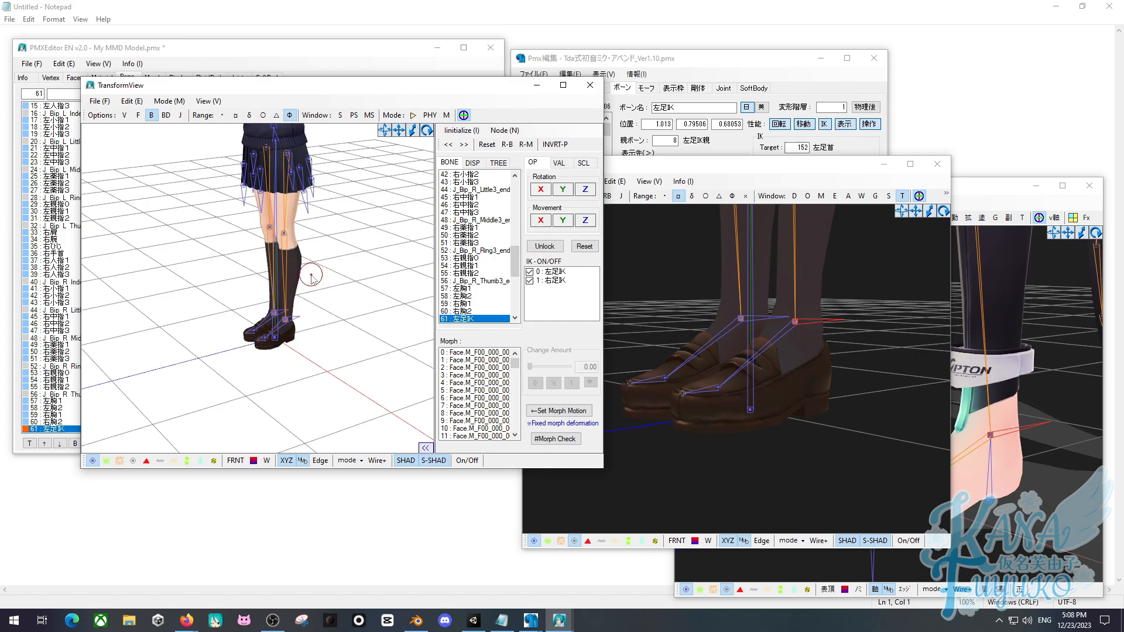
{"action": "left_click", "coordinate": [590, 85]}
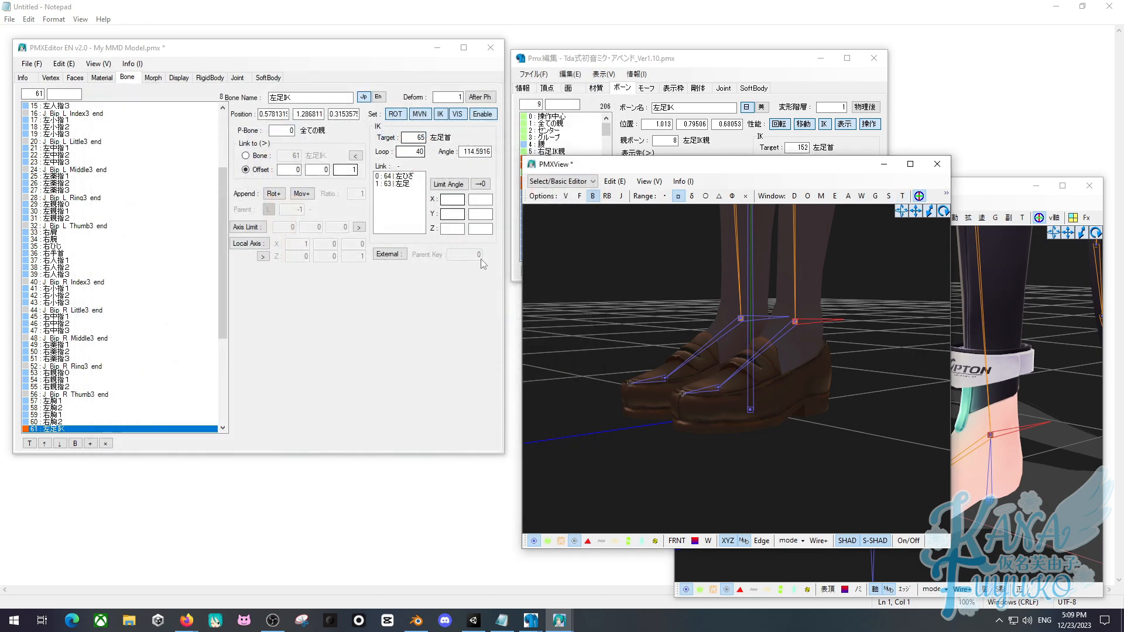
Compare the foot bones of My MMD Model with the reference's feet and select the 左つま先 bone in the model view.
{"action": "scroll", "coordinate": [643, 307], "scroll_direction": "down", "scroll_amount": 5}
{"action": "mouse_move", "coordinate": [660, 273]}
{"action": "middle_mouse_down"}
{"action": "mouse_move", "coordinate": [665, 308]}
{"action": "mouse_move", "coordinate": [669, 286]}
{"action": "middle_mouse_up"}
{"action": "scroll", "coordinate": [664, 308], "scroll_direction": "up", "scroll_amount": 2}
{"action": "left_click_drag", "start_coordinate": [781, 170], "coordinate": [710, 65]}
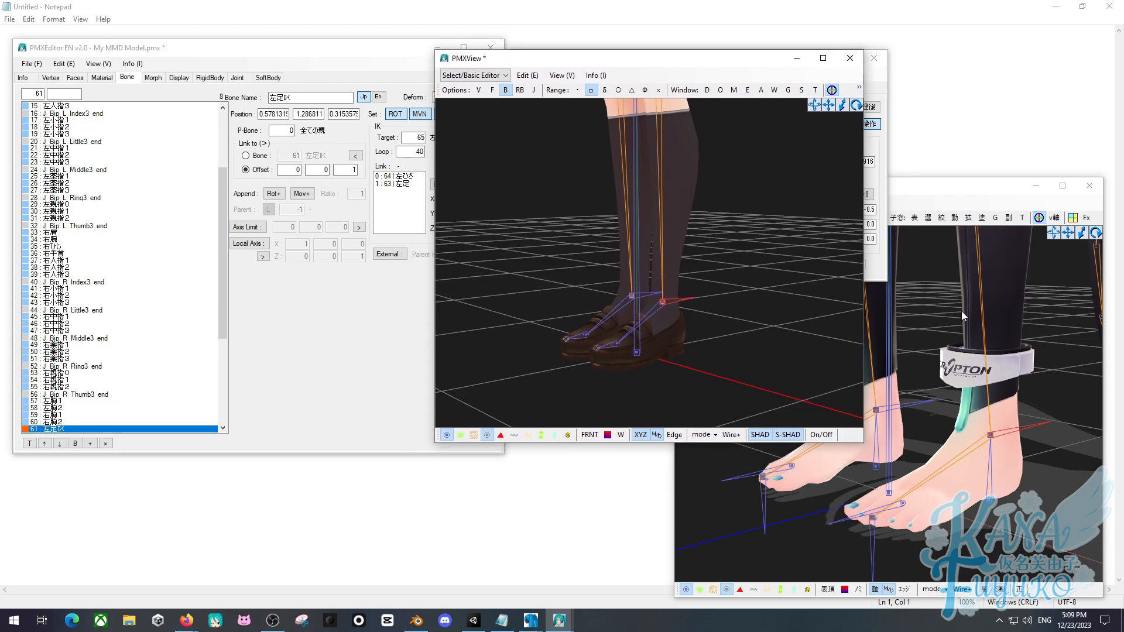
{"action": "left_click", "coordinate": [958, 202]}
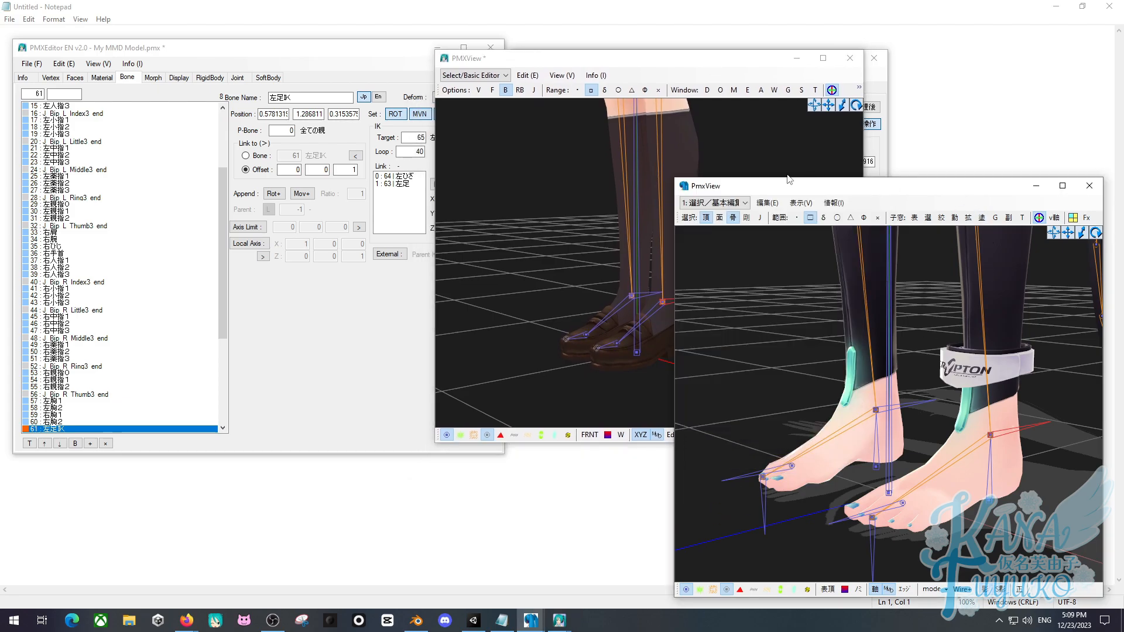
{"action": "left_click", "coordinate": [561, 294]}
{"action": "right_click_drag", "start_coordinate": [557, 292], "coordinate": [546, 289]}
{"action": "scroll", "coordinate": [547, 293], "scroll_direction": "up", "scroll_amount": 3}
{"action": "middle_click_drag", "start_coordinate": [548, 327], "coordinate": [553, 295]}
{"action": "right_click_drag", "start_coordinate": [553, 295], "coordinate": [574, 281]}
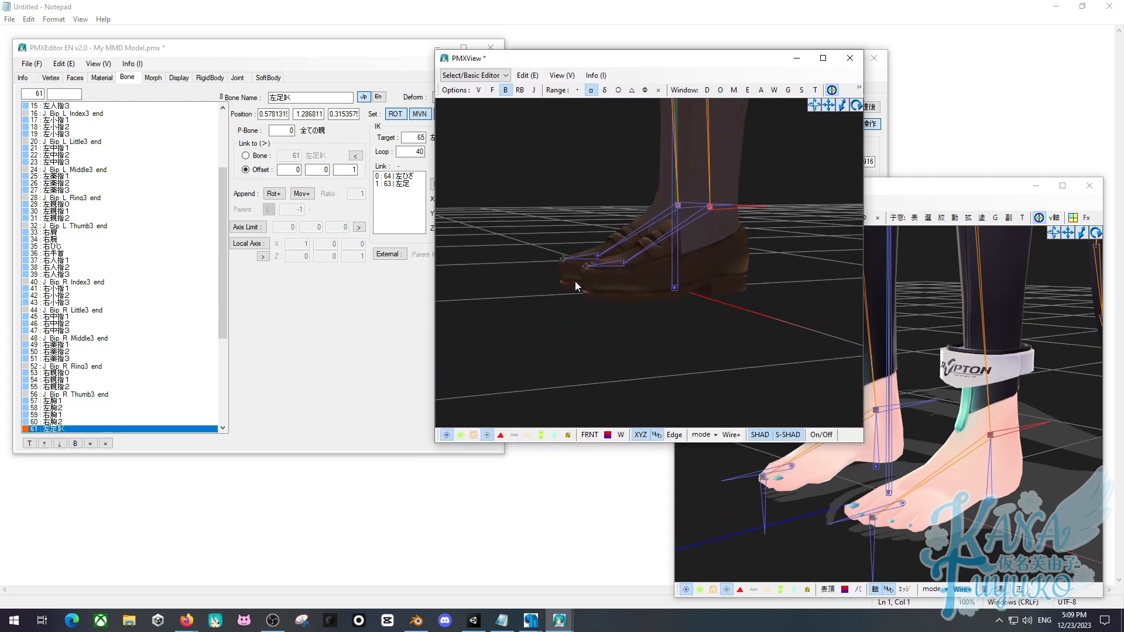
{"action": "scroll", "coordinate": [576, 282], "scroll_direction": "up", "scroll_amount": 1}
{"action": "left_click_drag", "start_coordinate": [618, 250], "coordinate": [628, 278]}
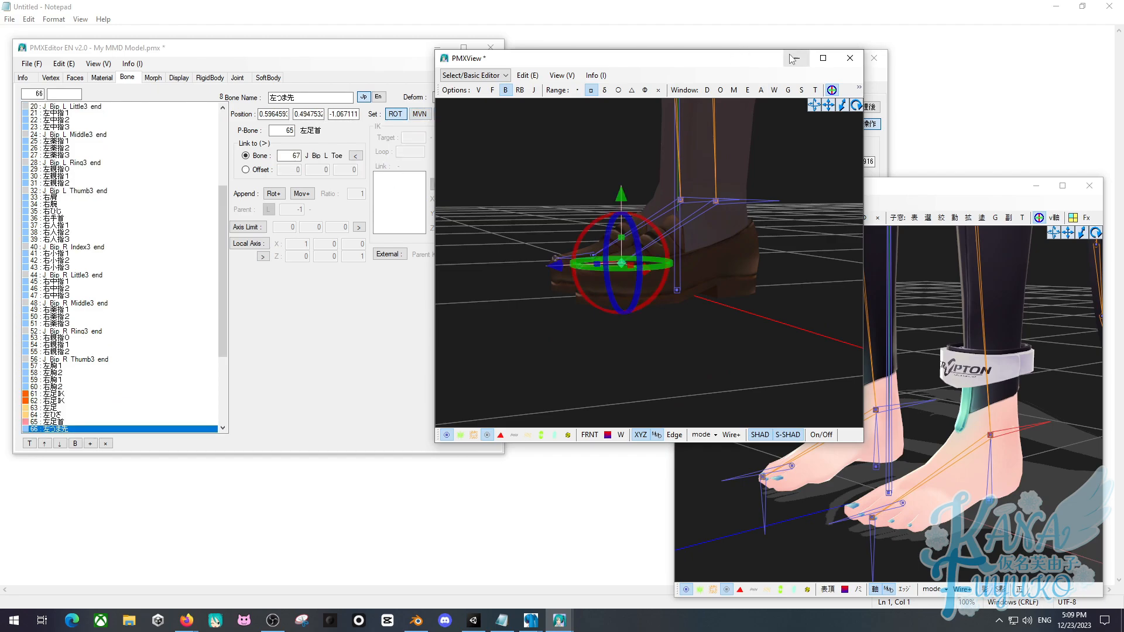
Check the reference's 右つま先ＩＫ settings and locate the つま先 bones in My MMD Model's bone list.
{"action": "left_click_drag", "start_coordinate": [735, 63], "coordinate": [995, 87]}
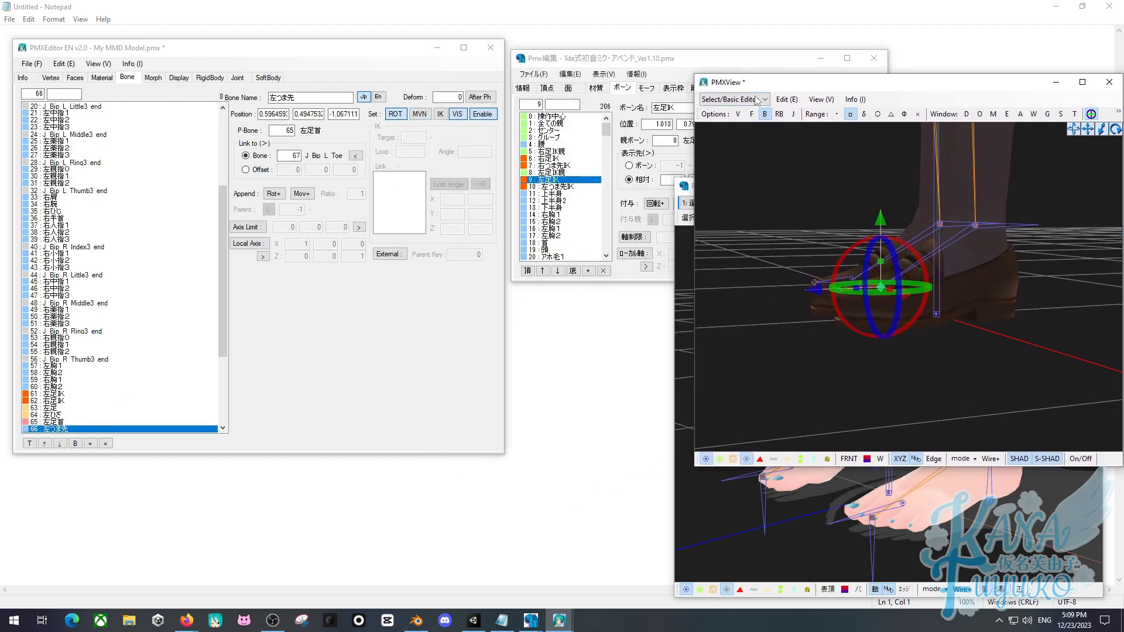
{"action": "left_click", "coordinate": [598, 65]}
{"action": "left_click", "coordinate": [553, 165]}
{"action": "scroll", "coordinate": [114, 423], "scroll_direction": "down", "scroll_amount": 4}
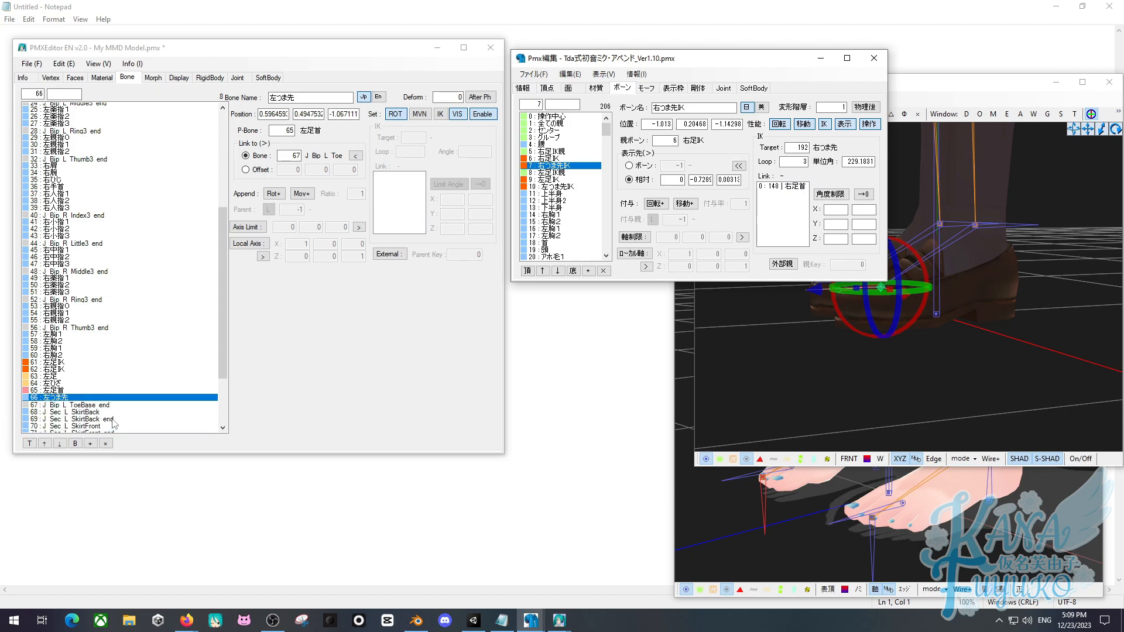
{"action": "scroll", "coordinate": [114, 423], "scroll_direction": "down", "scroll_amount": 3}
{"action": "left_click", "coordinate": [73, 346]}
{"action": "scroll", "coordinate": [66, 366], "scroll_direction": "down", "scroll_amount": 2}
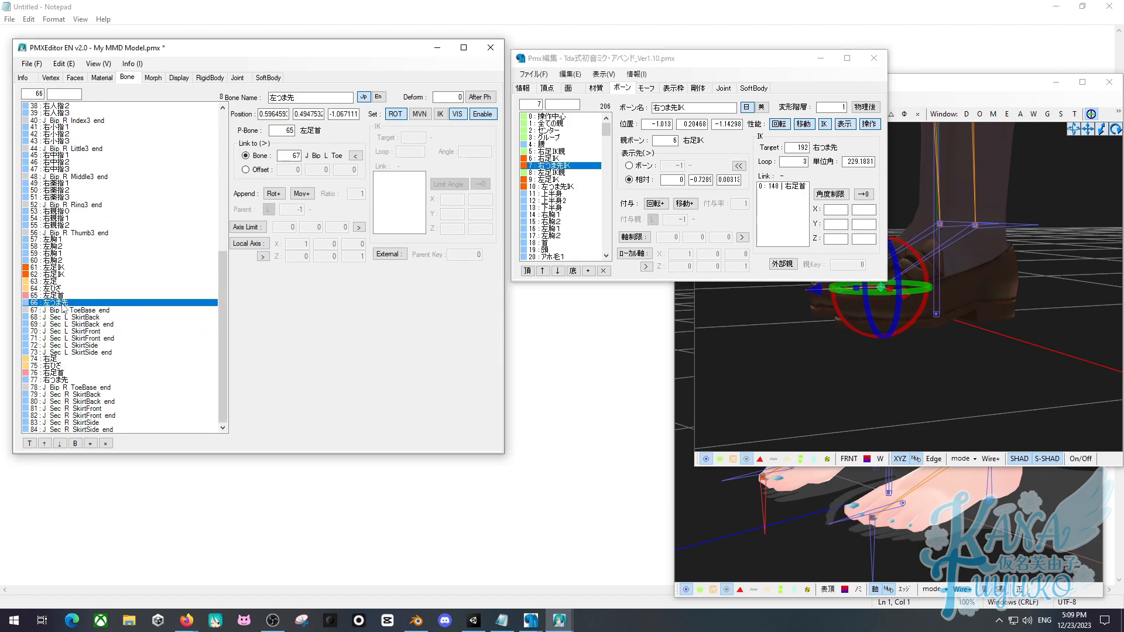
Find the 左つま先 bone near the end of the reference's bone list and examine its settings and placement from the side of the foot.
{"action": "scroll", "coordinate": [604, 153], "scroll_direction": "down", "scroll_amount": 13}
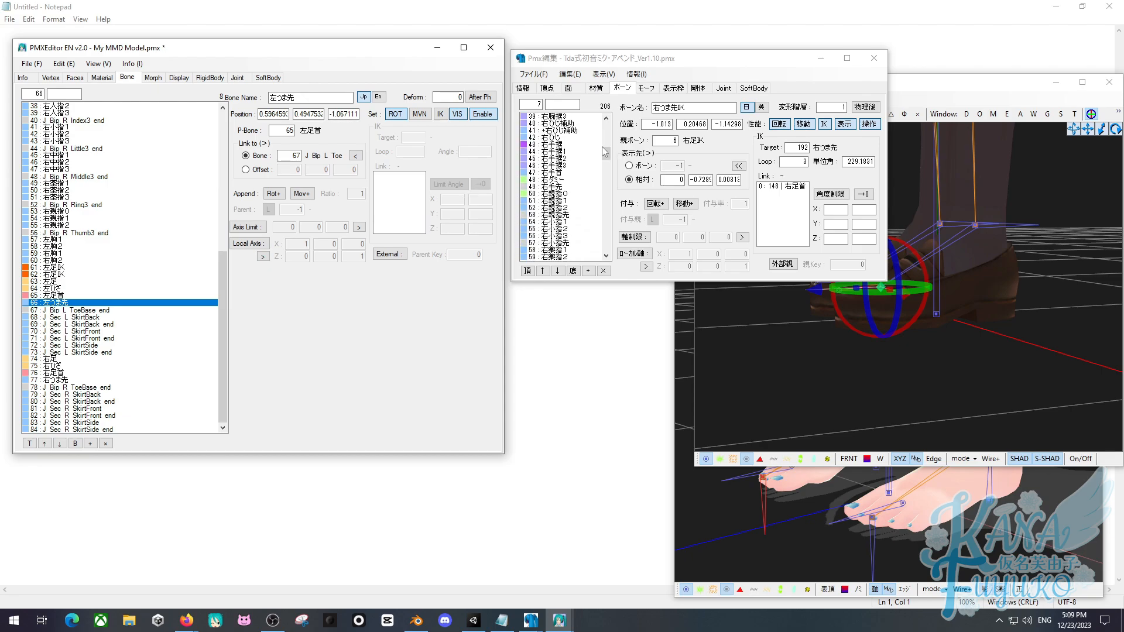
{"action": "left_click_drag", "start_coordinate": [604, 152], "coordinate": [606, 190]}
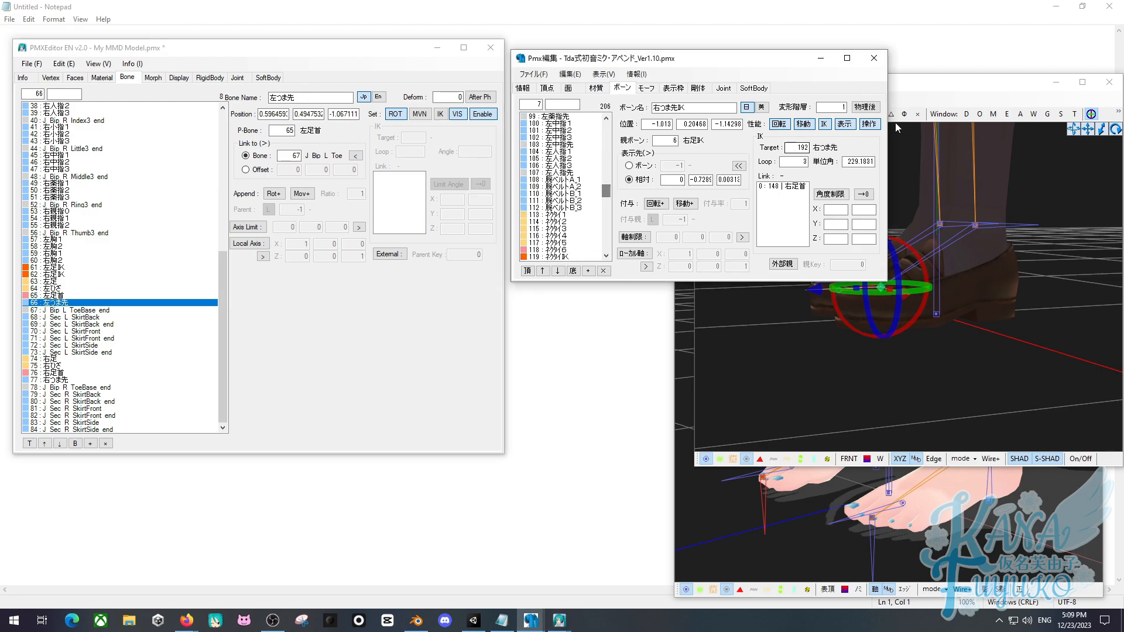
{"action": "left_click", "coordinate": [1056, 81]}
{"action": "left_click_drag", "start_coordinate": [761, 58], "coordinate": [480, 117]}
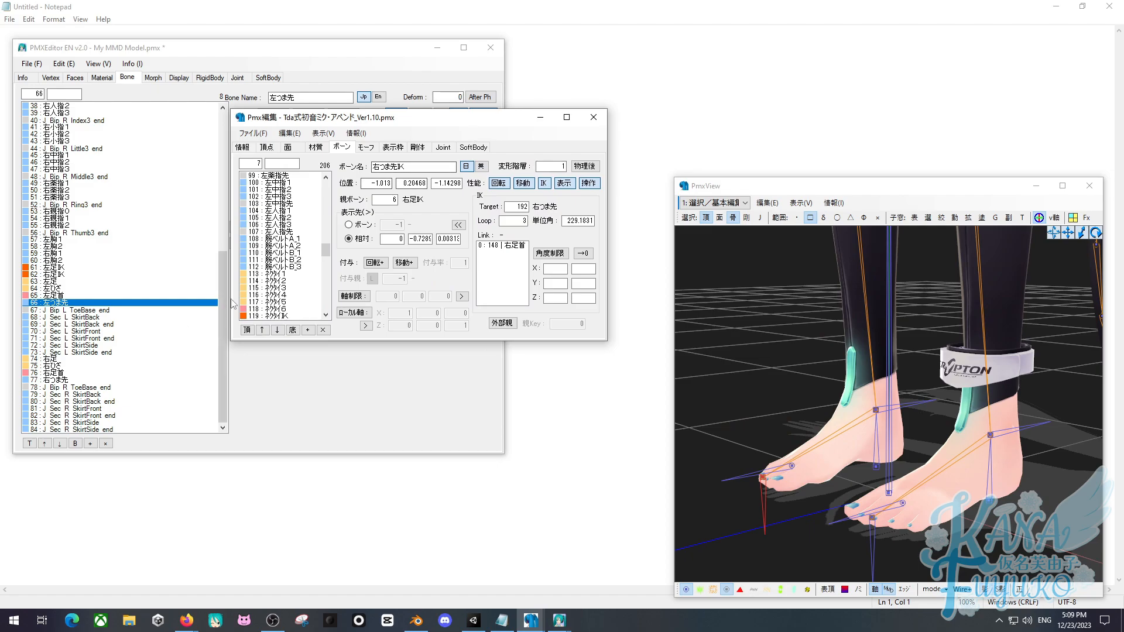
{"action": "left_click_drag", "start_coordinate": [326, 251], "coordinate": [316, 312]}
{"action": "left_click", "coordinate": [289, 232]}
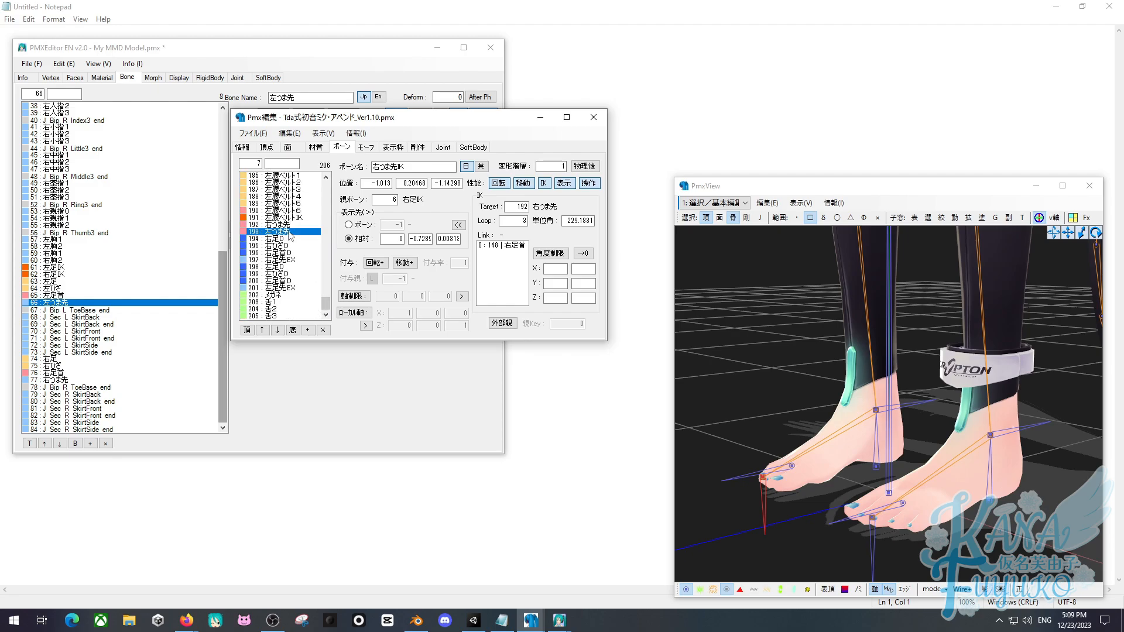
{"action": "right_click_drag", "start_coordinate": [850, 514], "coordinate": [813, 499]}
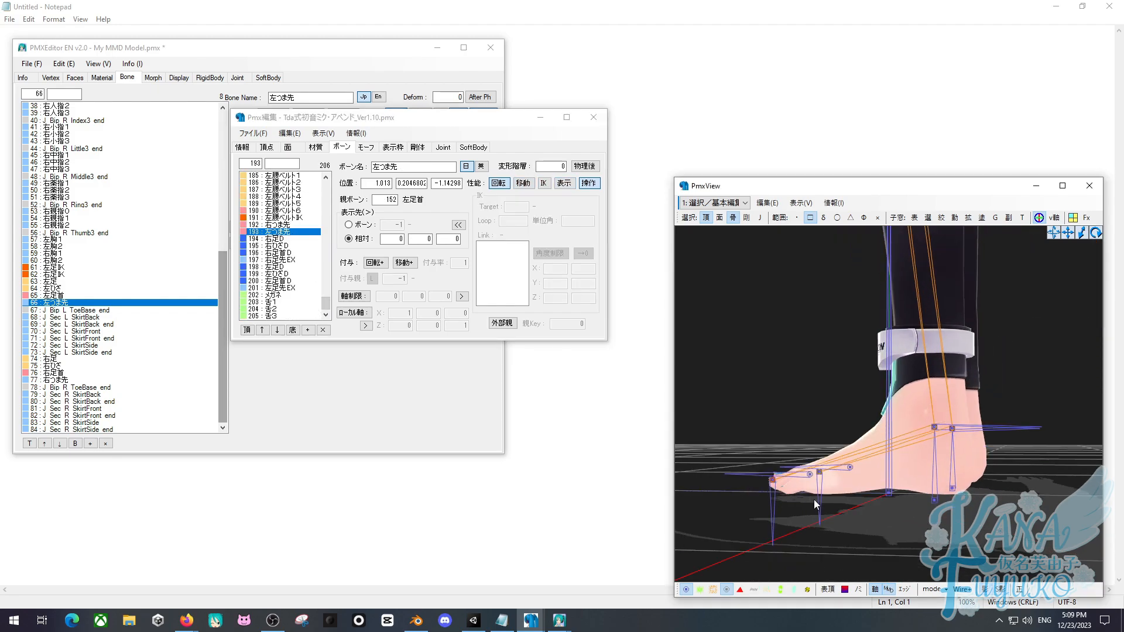
Select the reference's 左足先EX bone in the model view and examine the foot bones from above and from the side.
{"action": "right_click_drag", "start_coordinate": [744, 486], "coordinate": [937, 403]}
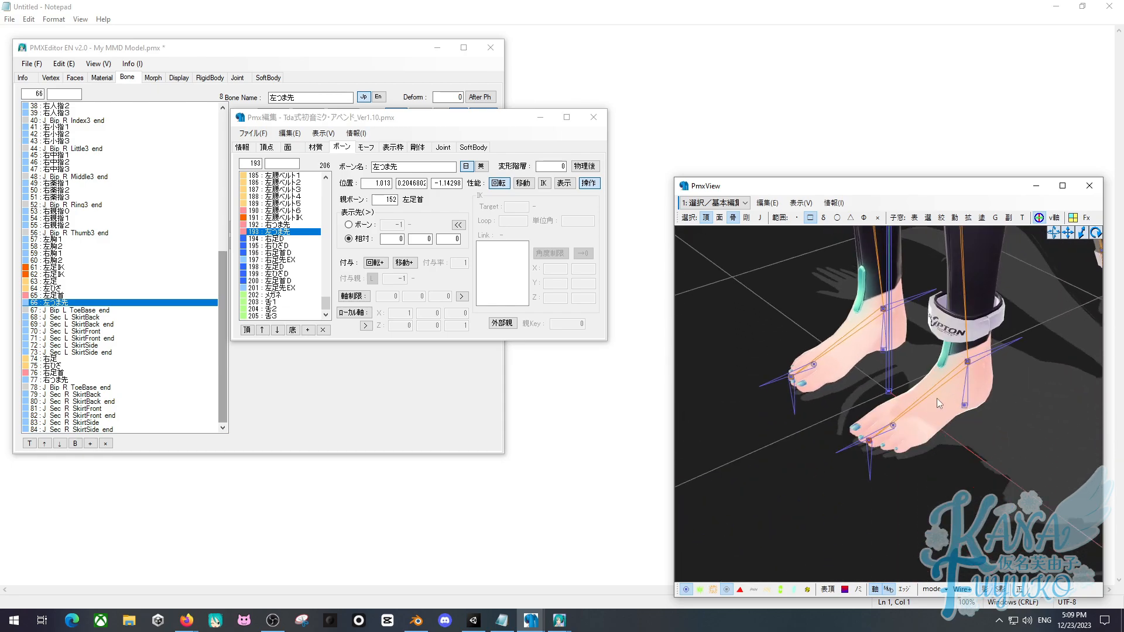
{"action": "scroll", "coordinate": [885, 434], "scroll_direction": "up", "scroll_amount": 5}
{"action": "left_click", "coordinate": [902, 476]}
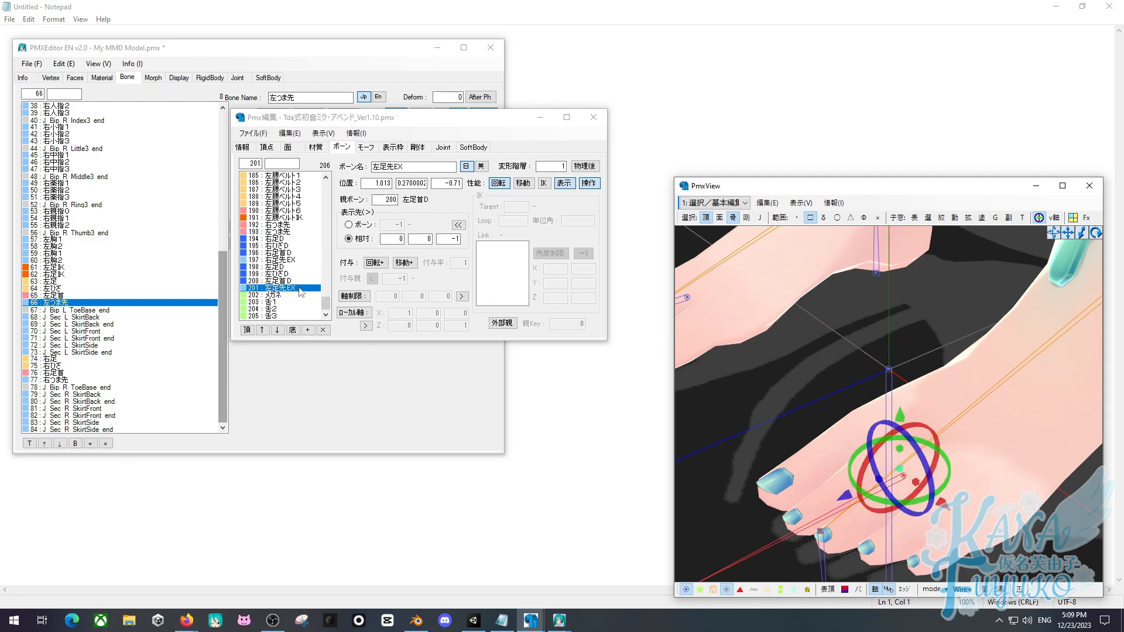
{"action": "scroll", "coordinate": [700, 337], "scroll_direction": "down", "scroll_amount": 3}
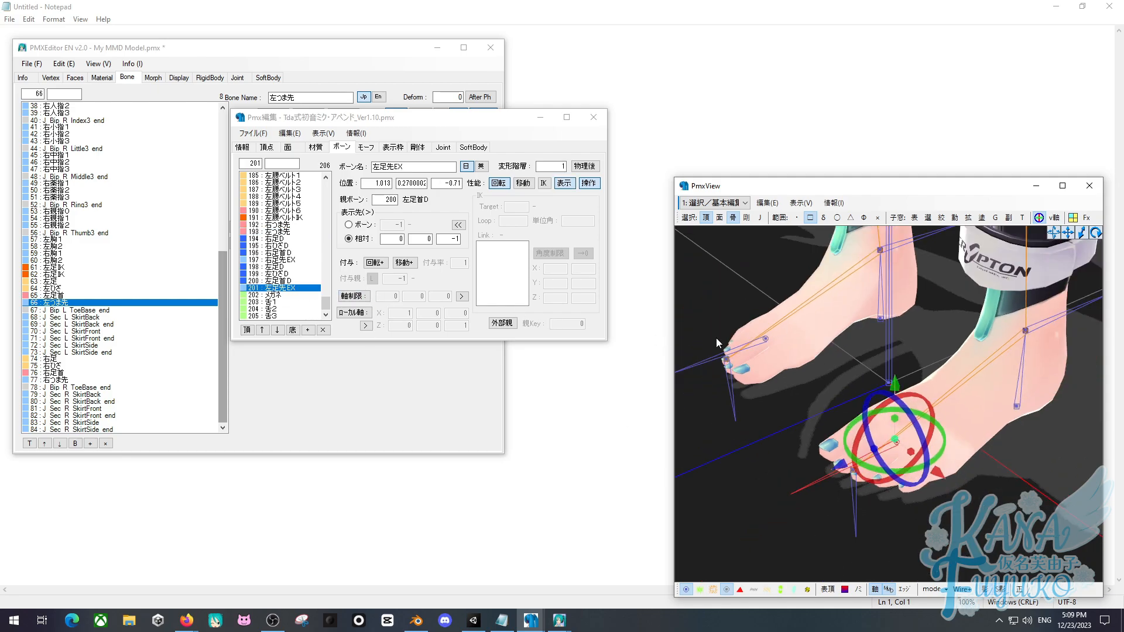
{"action": "left_click", "coordinate": [737, 416]}
{"action": "right_click_drag", "start_coordinate": [842, 437], "coordinate": [830, 410]}
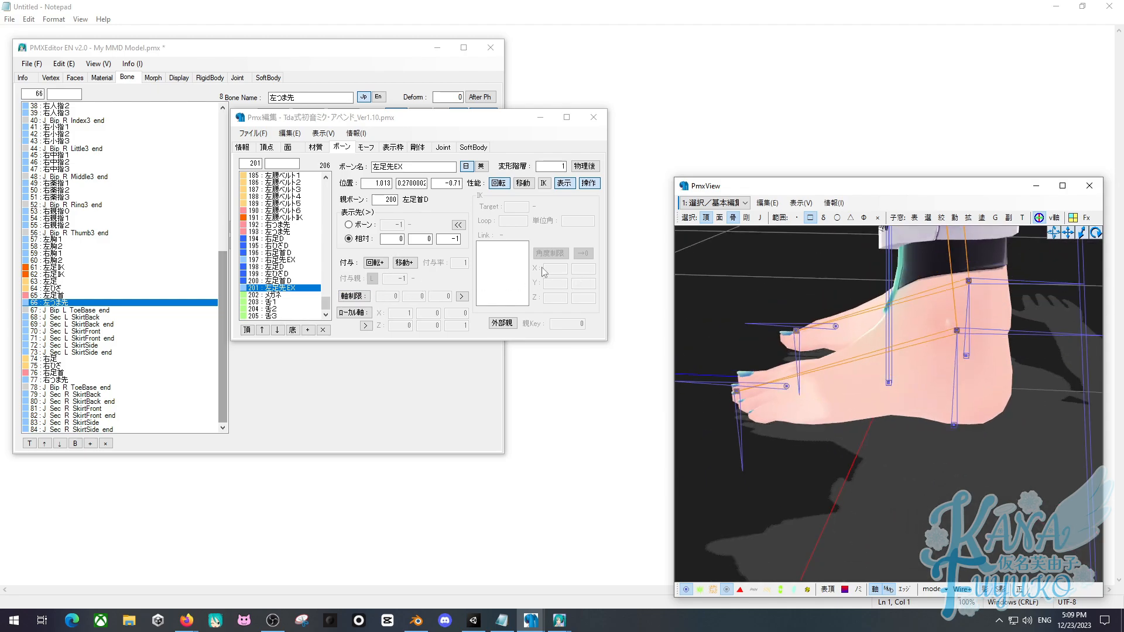
Check the settings of the 左つま先 and 右つま先 bones in the reference's bone list.
{"action": "left_click", "coordinate": [288, 219]}
{"action": "left_click", "coordinate": [289, 231]}
{"action": "left_click", "coordinate": [289, 225]}
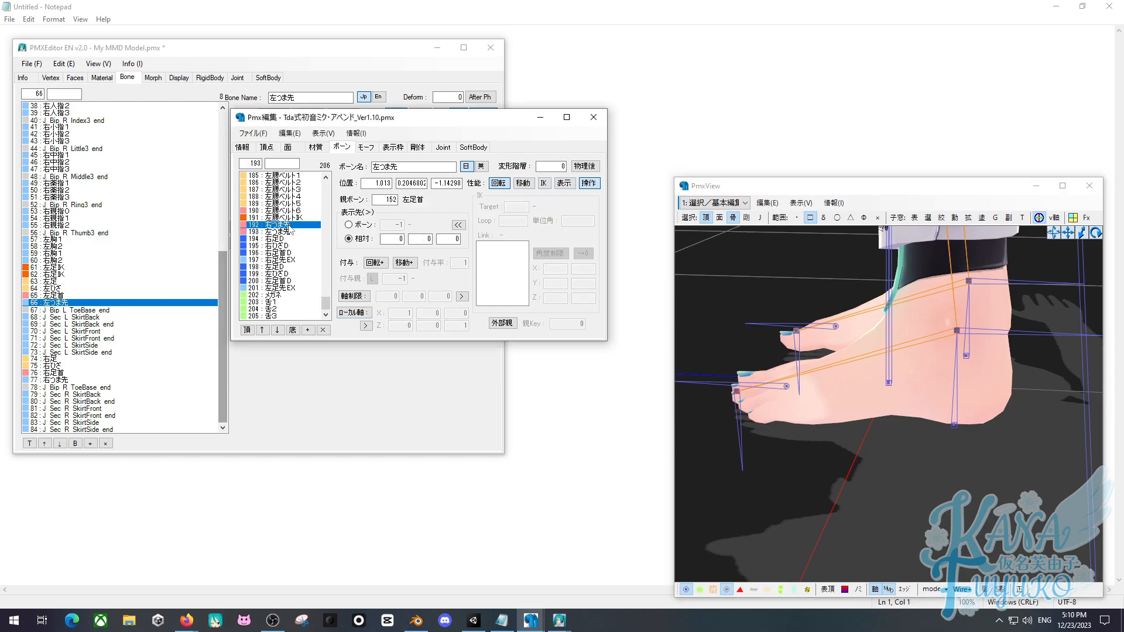
{"action": "mouse_move", "coordinate": [531, 621]}
{"action": "left_click", "coordinate": [571, 553]}
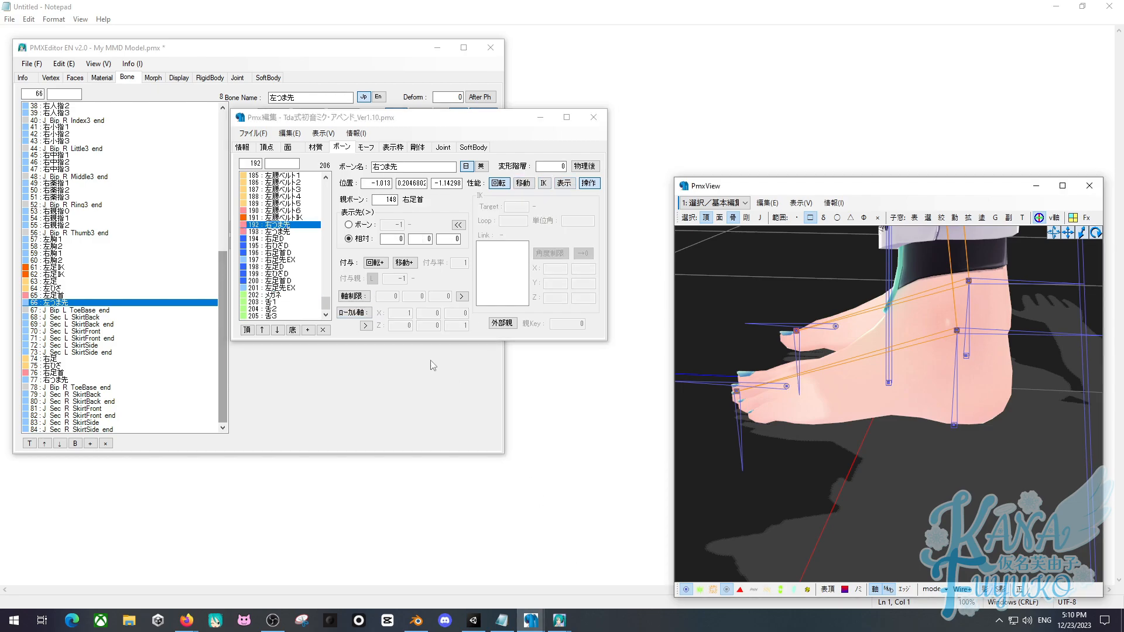
{"action": "left_click", "coordinate": [544, 326]}
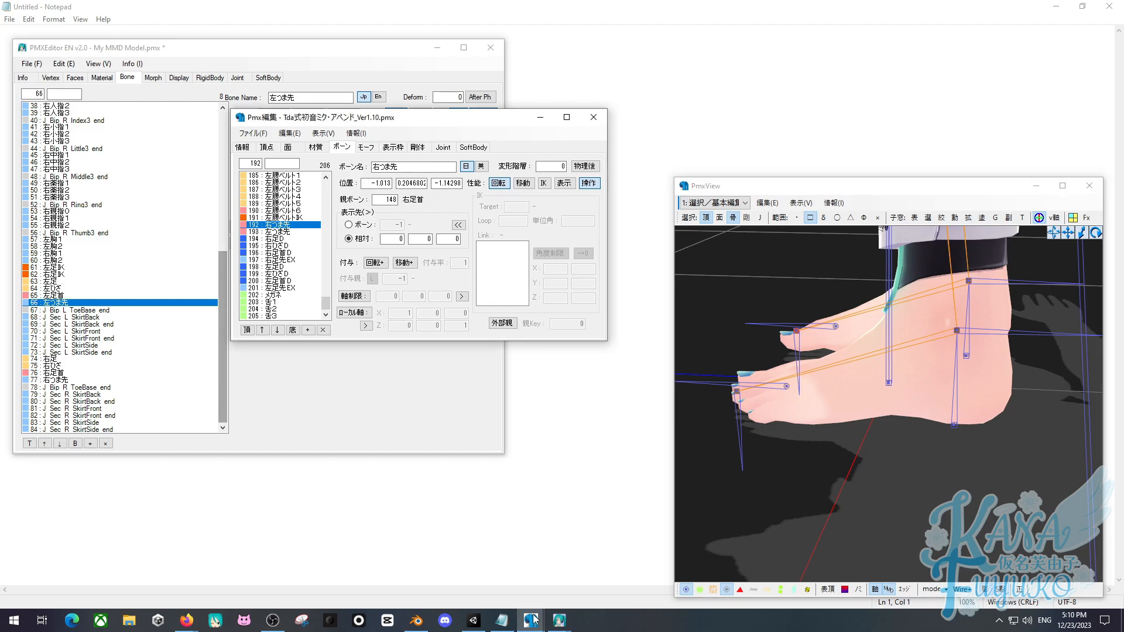
Bring up My MMD Model's view and examine the 右つま先ＩＫ settings near the start of the reference's bone list.
{"action": "mouse_move", "coordinate": [559, 621]}
{"action": "left_click", "coordinate": [595, 568]}
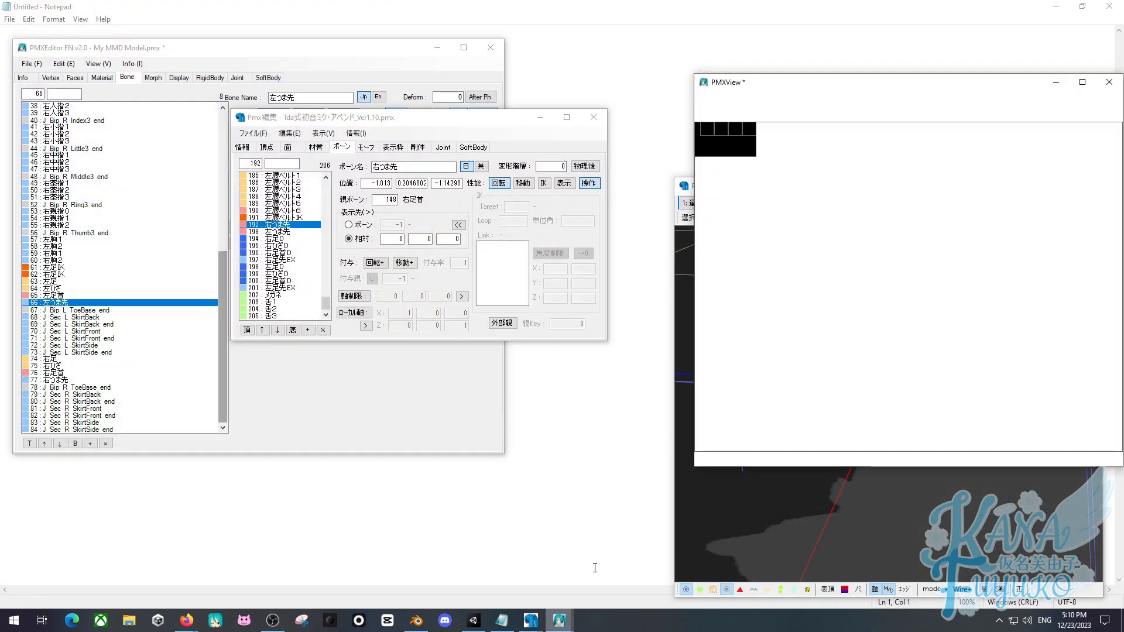
{"action": "left_click_drag", "start_coordinate": [396, 126], "coordinate": [525, 120]}
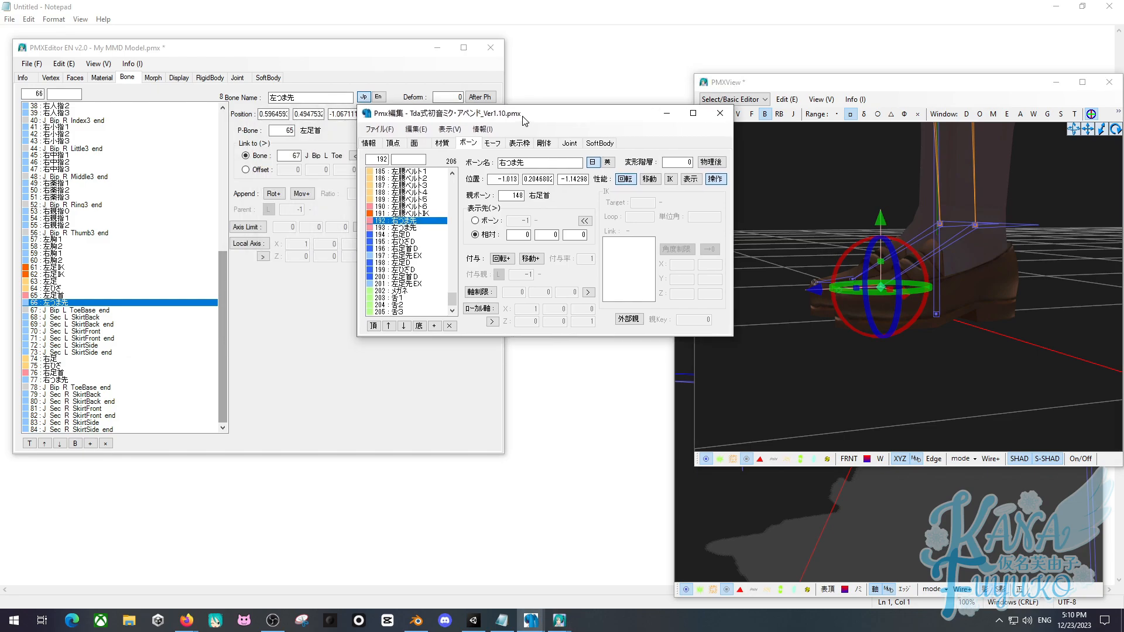
{"action": "scroll", "coordinate": [437, 240], "scroll_direction": "up", "scroll_amount": 1}
{"action": "scroll", "coordinate": [435, 237], "scroll_direction": "up", "scroll_amount": 7}
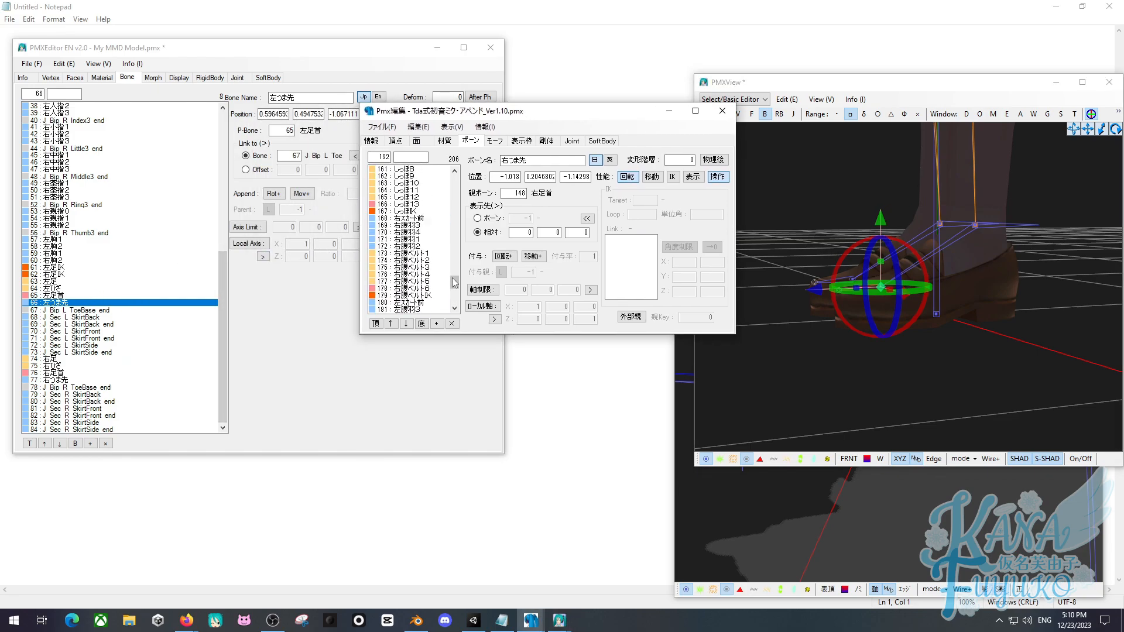
{"action": "left_click_drag", "start_coordinate": [447, 283], "coordinate": [461, 182]}
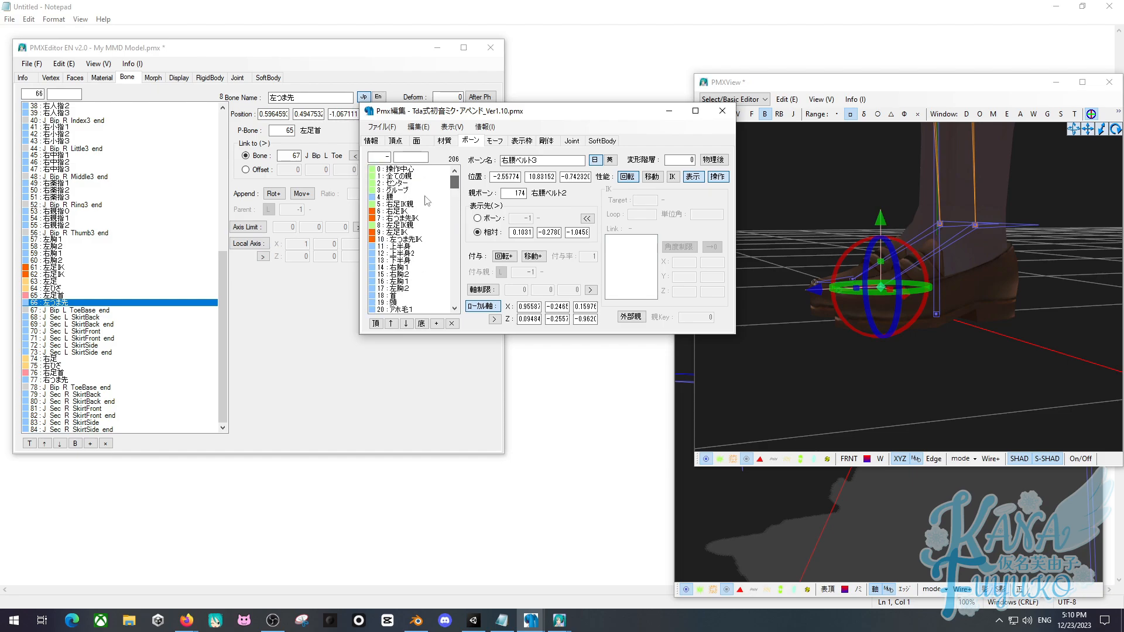
{"action": "left_click", "coordinate": [427, 218]}
{"action": "left_click_drag", "start_coordinate": [496, 115], "coordinate": [643, 57]}
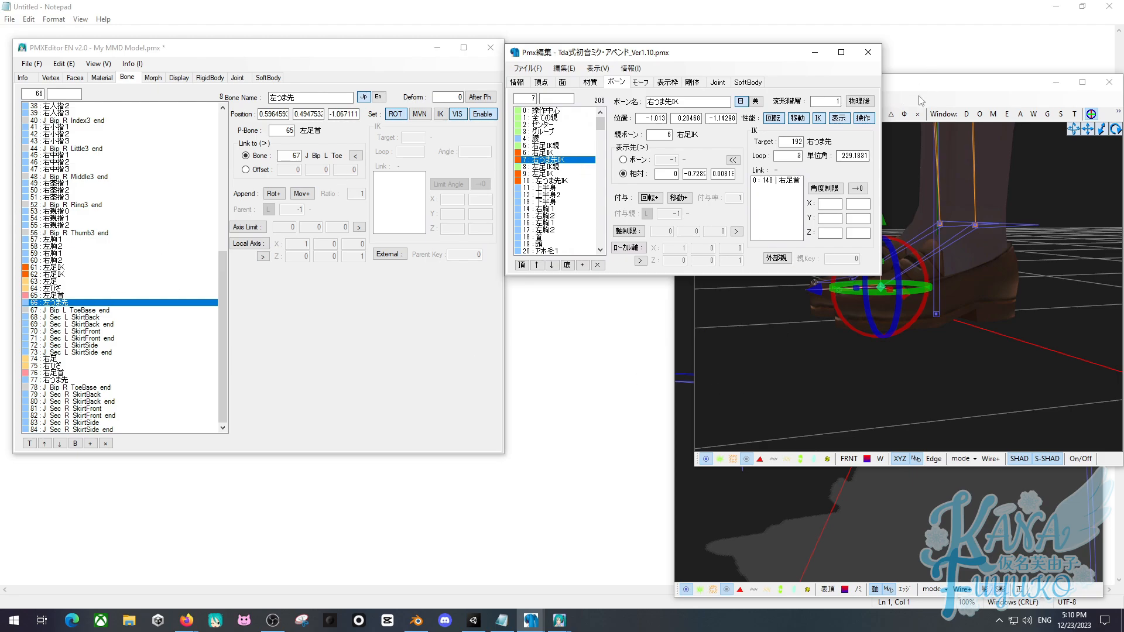
Duplicate the 左つま先 bone in My MMD Model's bone list.
{"action": "left_click_drag", "start_coordinate": [915, 87], "coordinate": [824, 155]}
{"action": "right_click_drag", "start_coordinate": [629, 404], "coordinate": [766, 417]}
{"action": "left_click_drag", "start_coordinate": [713, 294], "coordinate": [801, 408]}
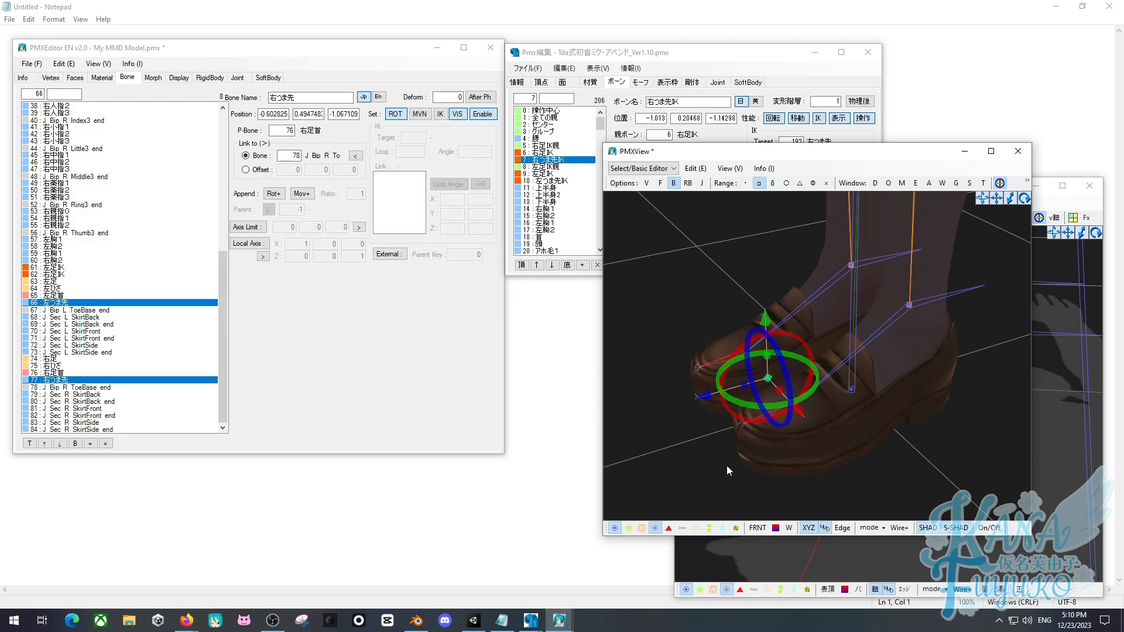
{"action": "left_click", "coordinate": [675, 300]}
{"action": "left_click", "coordinate": [75, 303]}
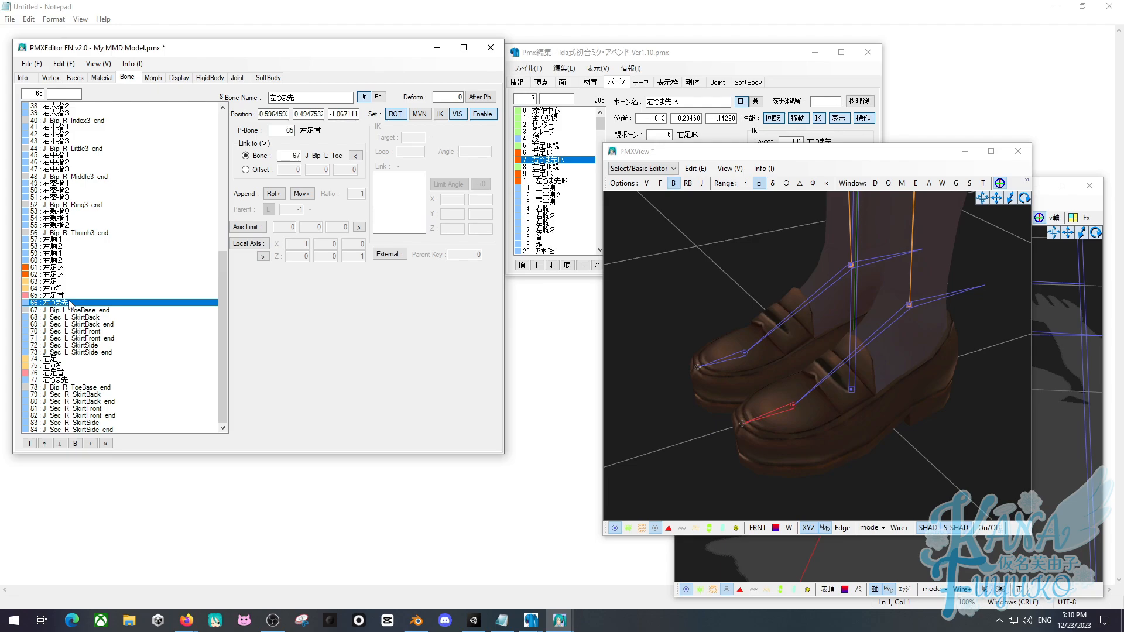
{"action": "right_click", "coordinate": [72, 304]}
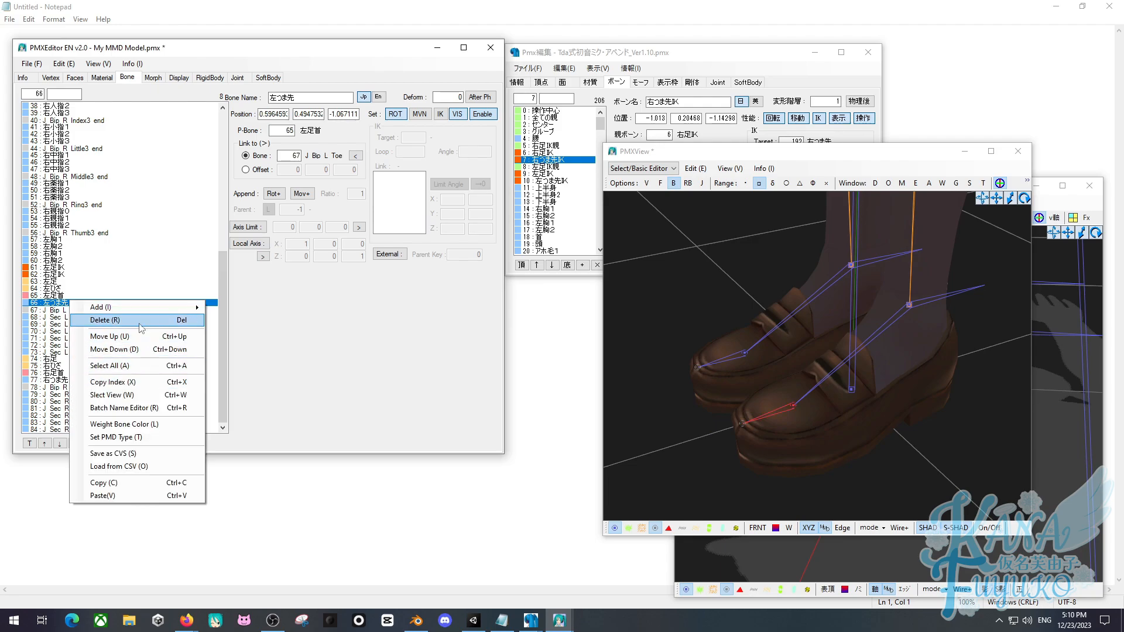
{"action": "mouse_move", "coordinate": [148, 309]}
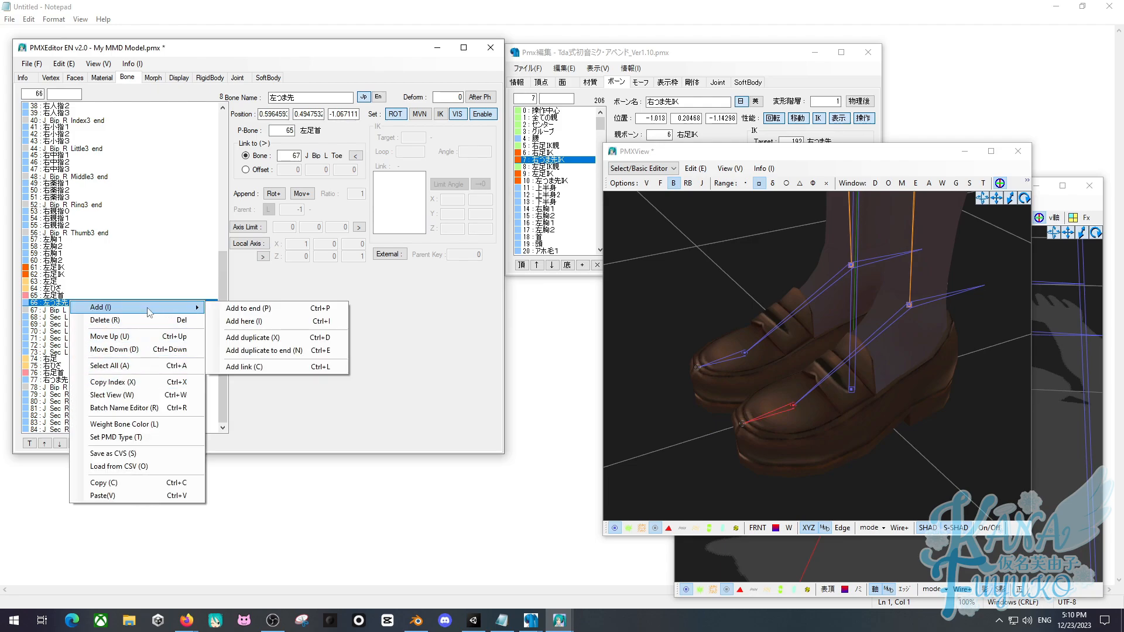
{"action": "left_click", "coordinate": [261, 343]}
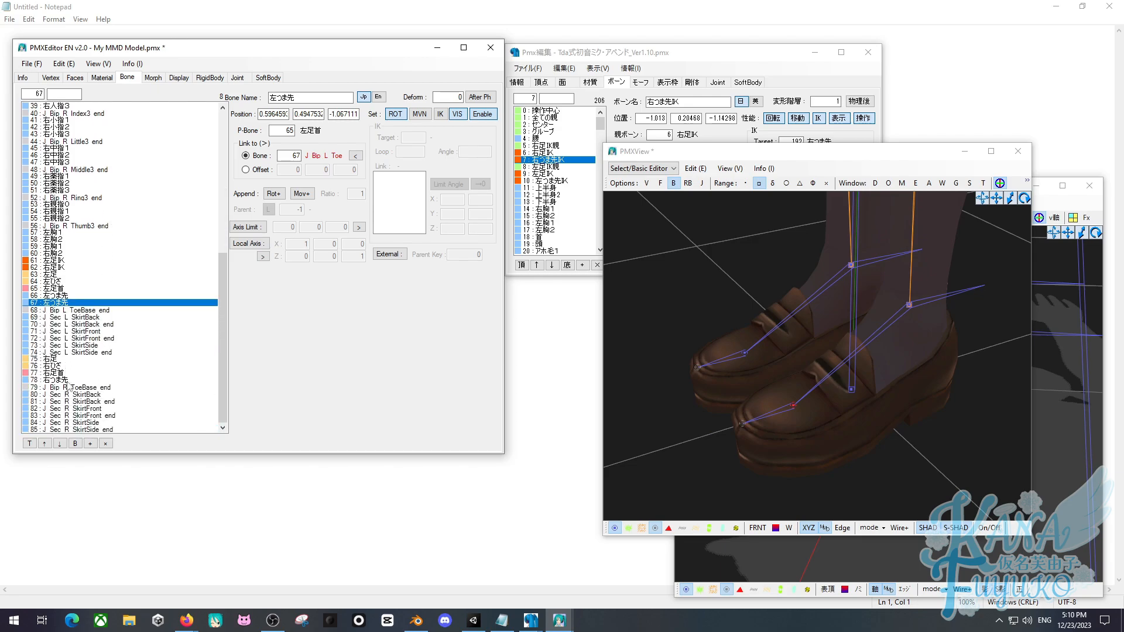
Compare My MMD Model's 右つま先 bone with the reference's 左つま先ＩＫ settings and its placement on the foot.
{"action": "left_click", "coordinate": [69, 374]}
{"action": "left_click", "coordinate": [67, 381]}
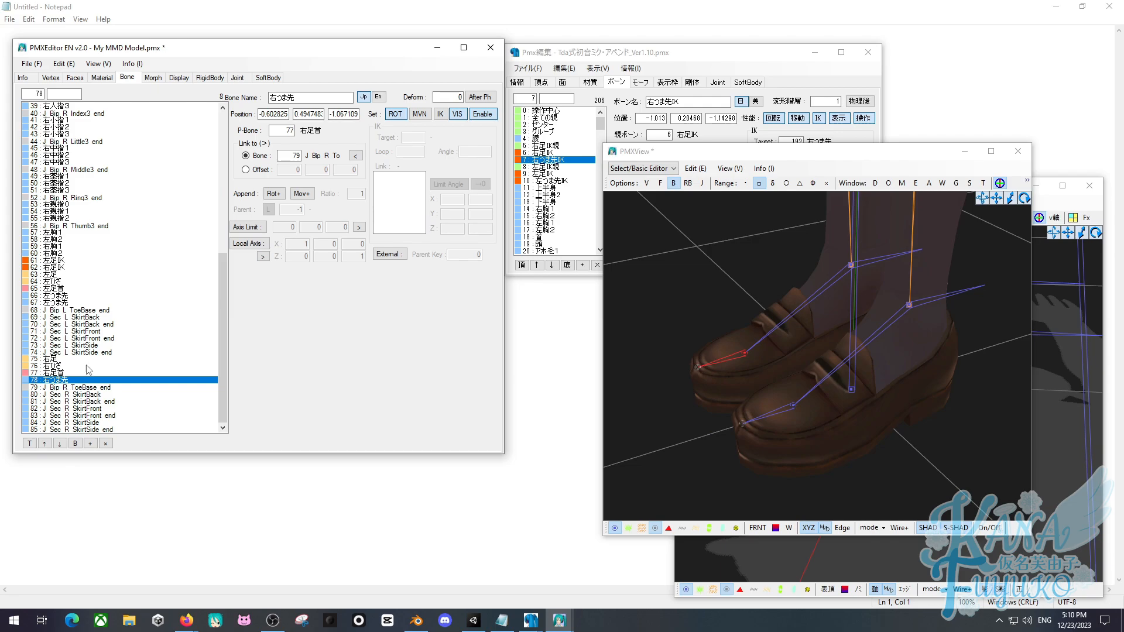
{"action": "left_click_drag", "start_coordinate": [807, 156], "coordinate": [590, 155]}
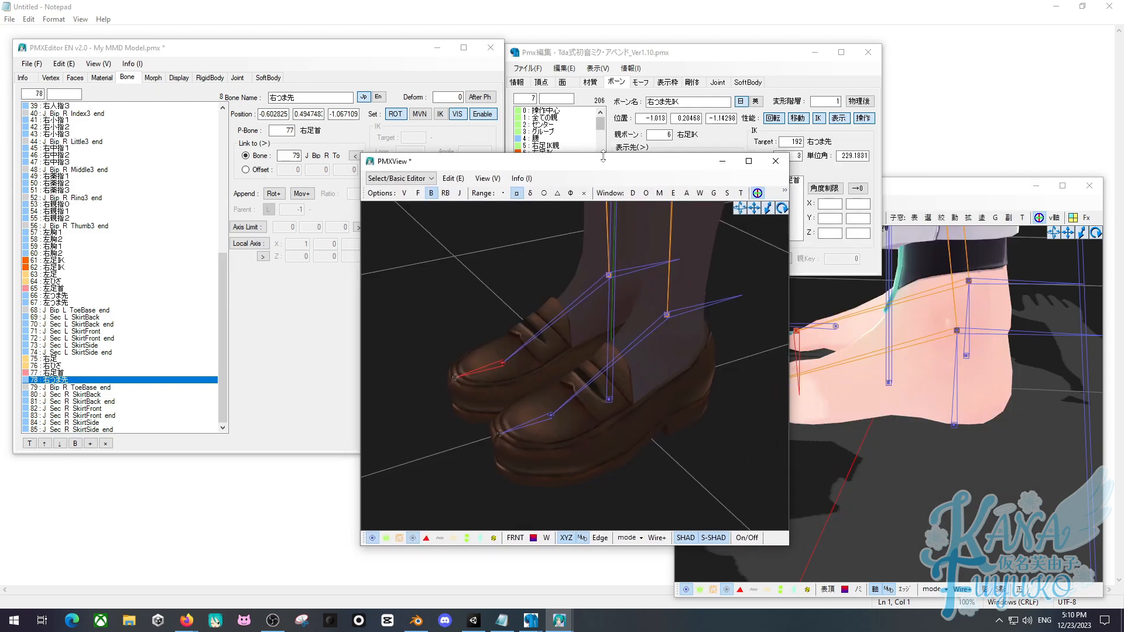
{"action": "left_click", "coordinate": [670, 136]}
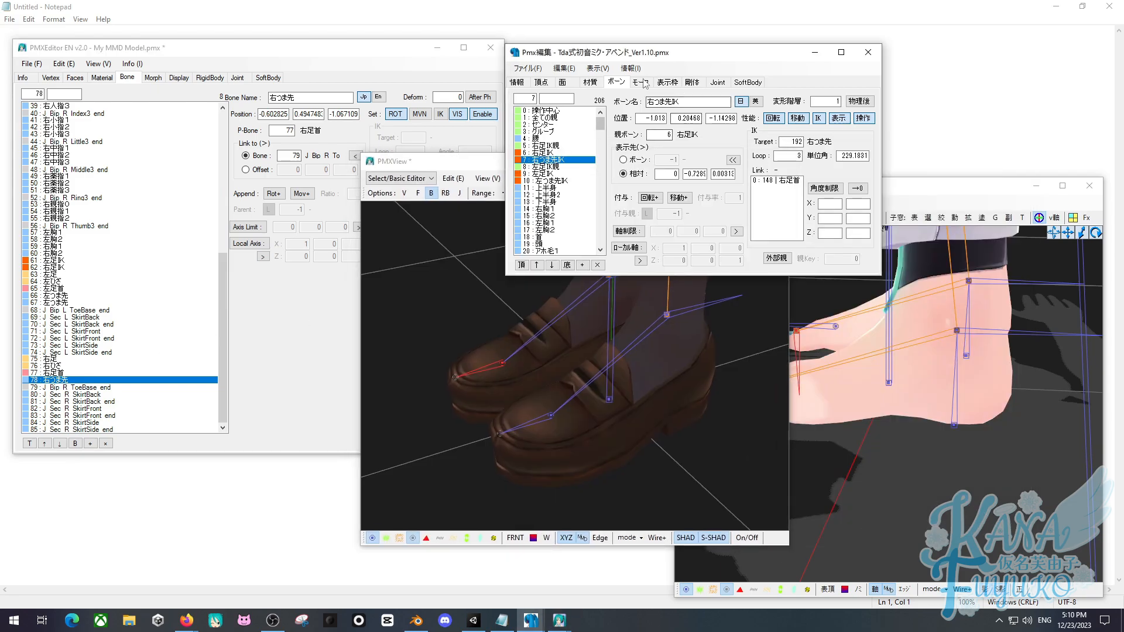
{"action": "left_click", "coordinate": [561, 181]}
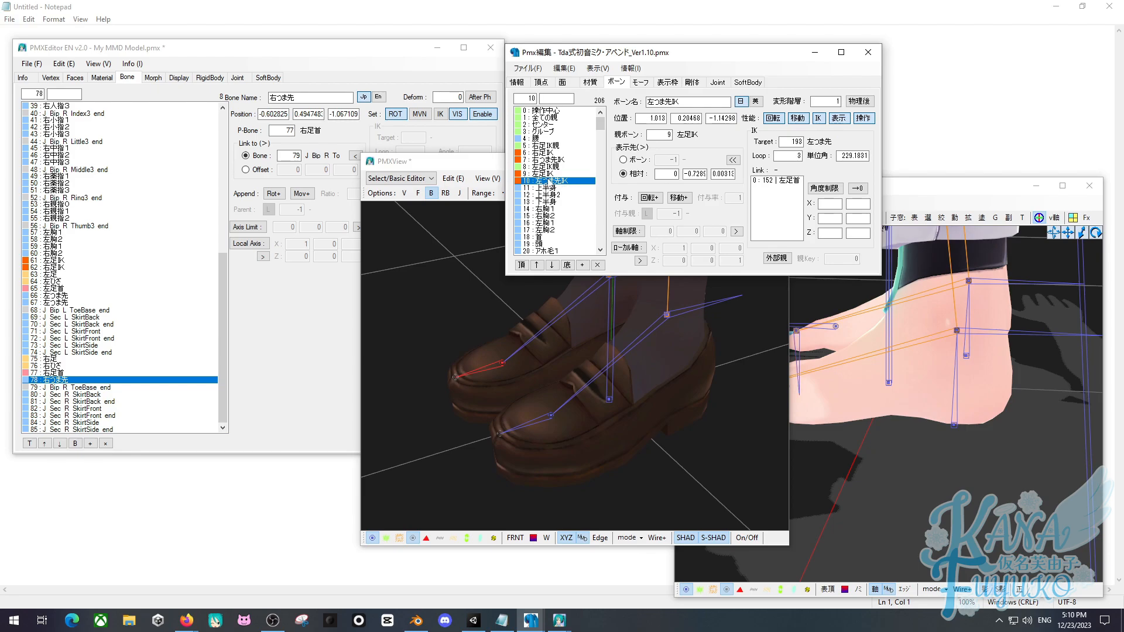
{"action": "left_click", "coordinate": [936, 463]}
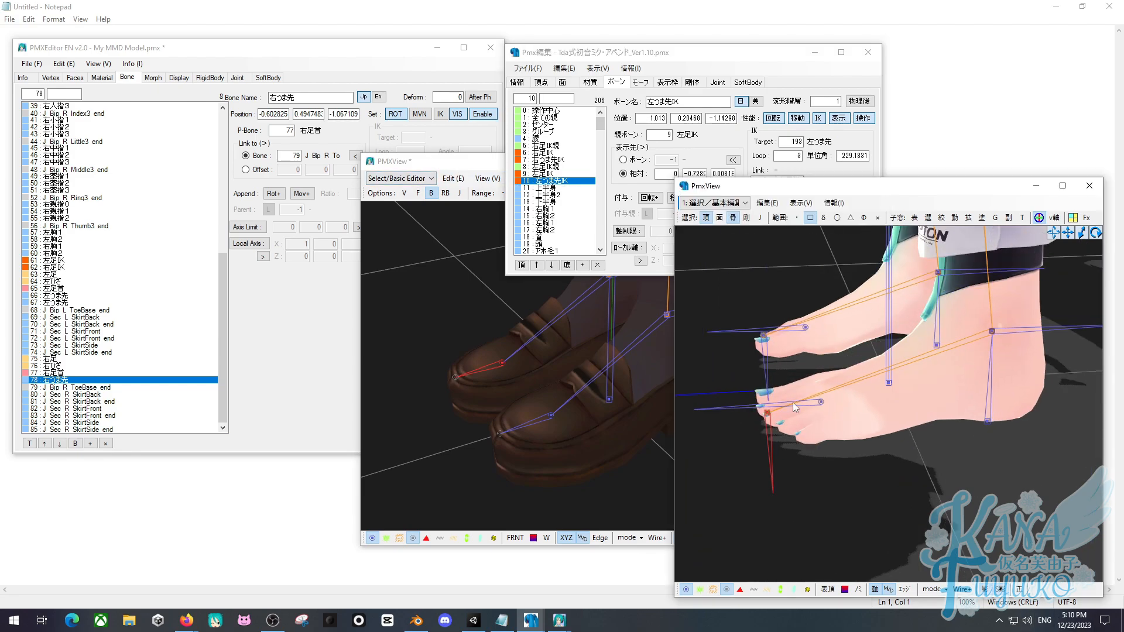
{"action": "left_click_drag", "start_coordinate": [473, 163], "coordinate": [664, 189]}
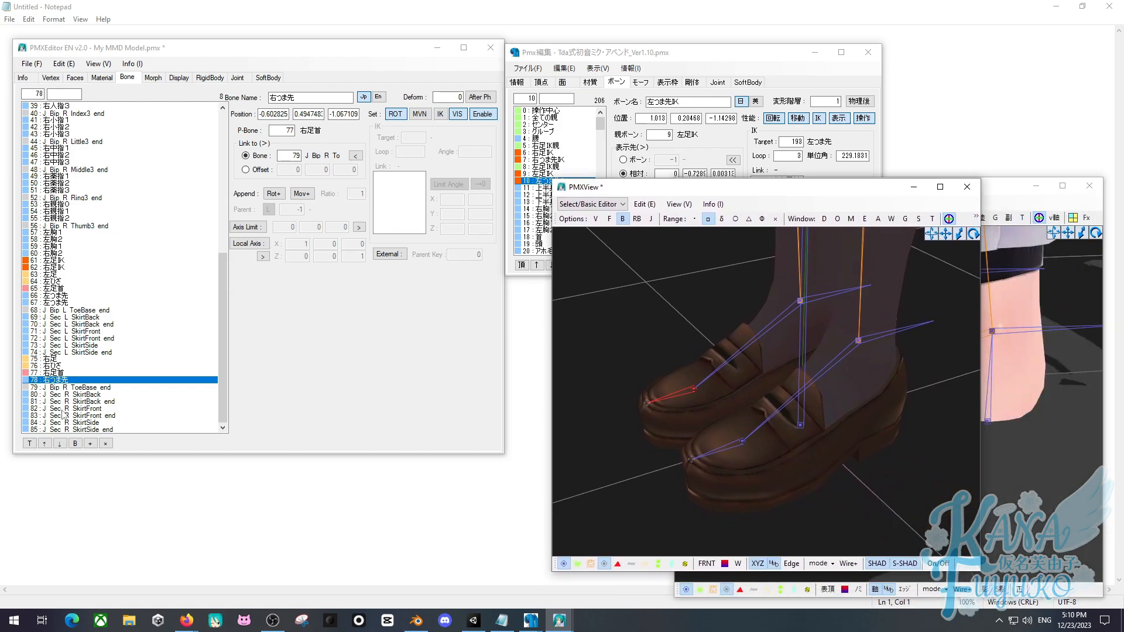
Duplicate the 右つま先 bone in My MMD Model's bone list.
{"action": "left_click", "coordinate": [60, 381]}
{"action": "key", "text": "ctrl+c"}
{"action": "key", "text": "ctrl+v"}
{"action": "scroll", "coordinate": [61, 381], "scroll_direction": "down", "scroll_amount": 2}
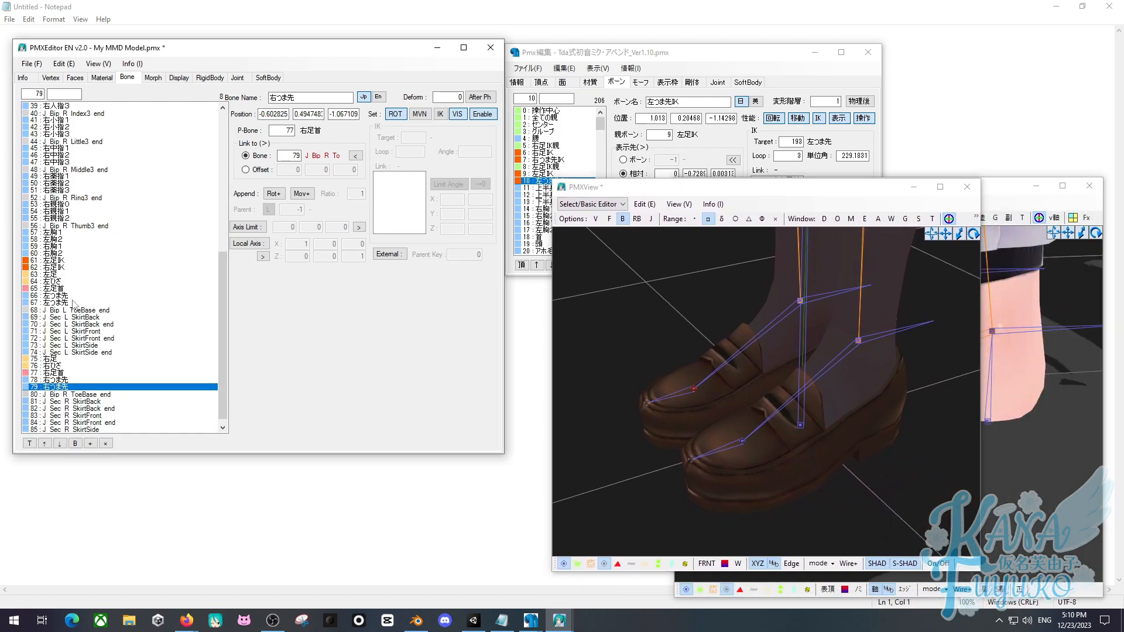
Move the duplicated 左つま先 and 右つま先 bones up the list to directly below 右足ＩＫ.
{"action": "left_click", "coordinate": [73, 299]}
{"action": "left_click", "coordinate": [73, 303]}
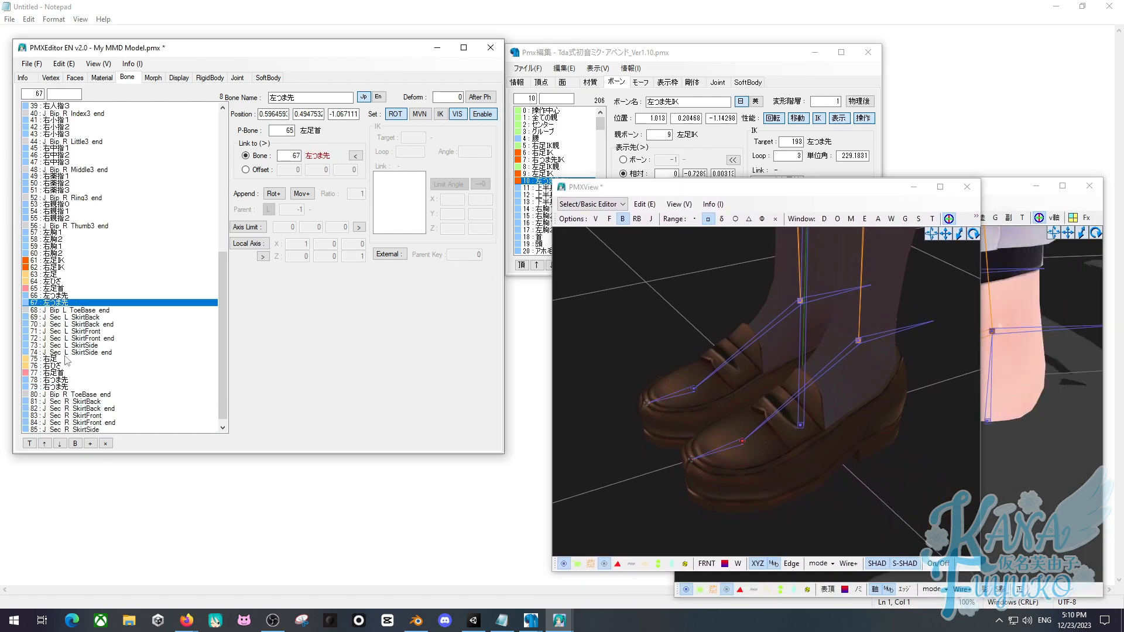
{"action": "left_click", "coordinate": [61, 387], "text": "ctrl"}
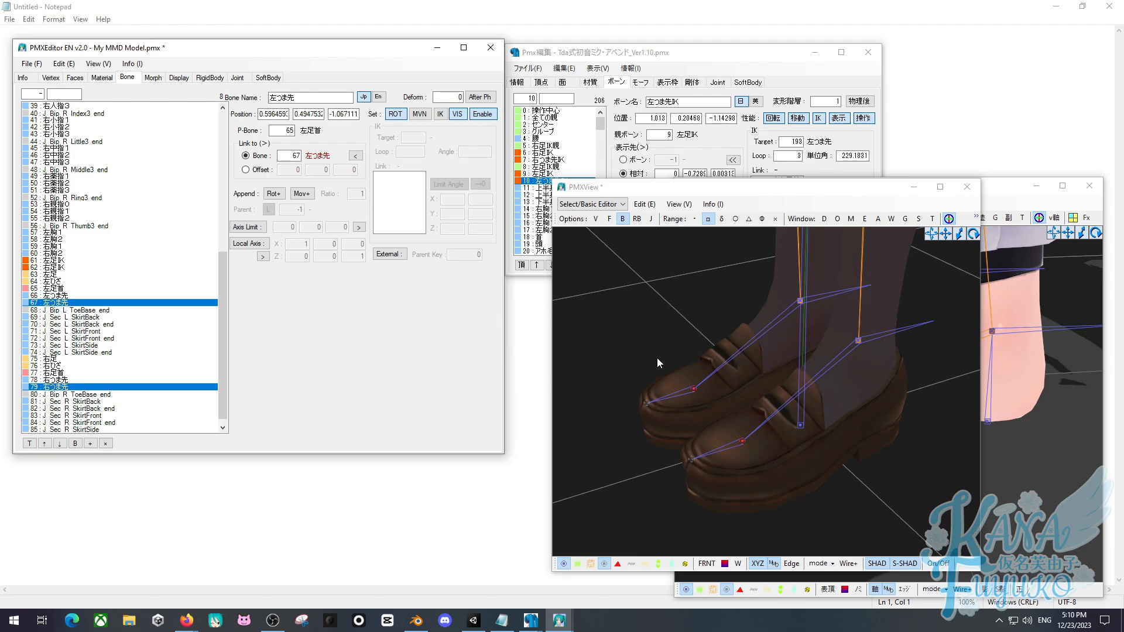
{"action": "left_click", "coordinate": [50, 444]}
{"action": "left_click", "coordinate": [51, 443]}
{"action": "left_click", "coordinate": [44, 443]}
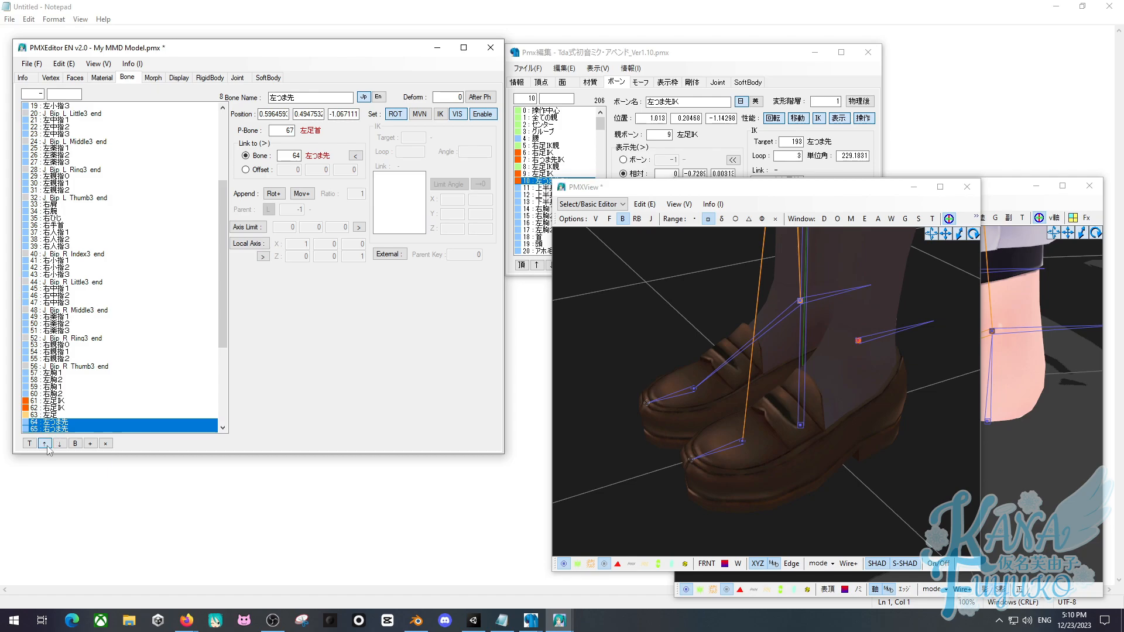
{"action": "left_click", "coordinate": [45, 444]}
{"action": "scroll", "coordinate": [70, 321], "scroll_direction": "down", "scroll_amount": 3}
Enable movement and IK on the two duplicated toe bones and link them to an offset of 0, -1, 0.
{"action": "left_click", "coordinate": [440, 113]}
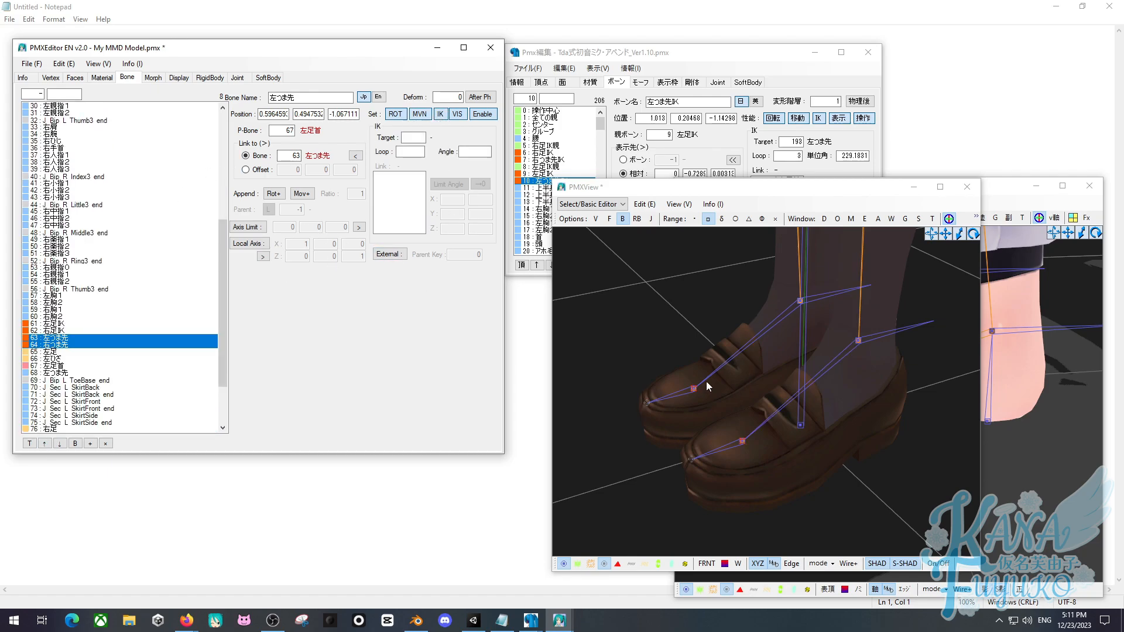
{"action": "left_click_drag", "start_coordinate": [742, 196], "coordinate": [607, 221]}
{"action": "left_click", "coordinate": [258, 169]}
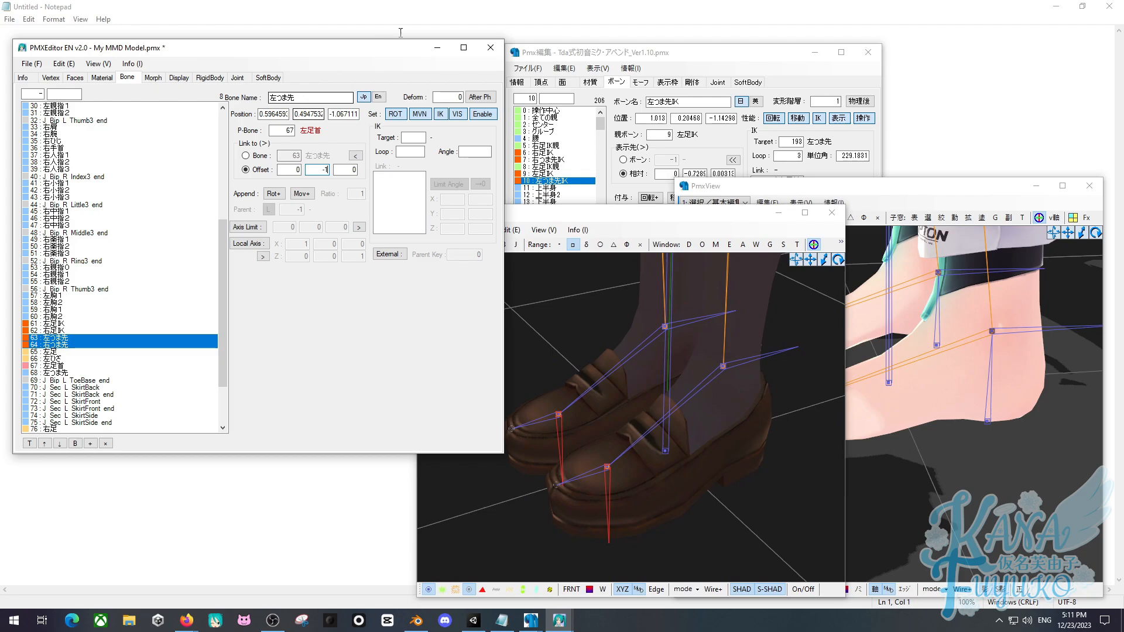
{"action": "type", "text": "-1"}
{"action": "right_click_drag", "start_coordinate": [583, 420], "coordinate": [571, 408]}
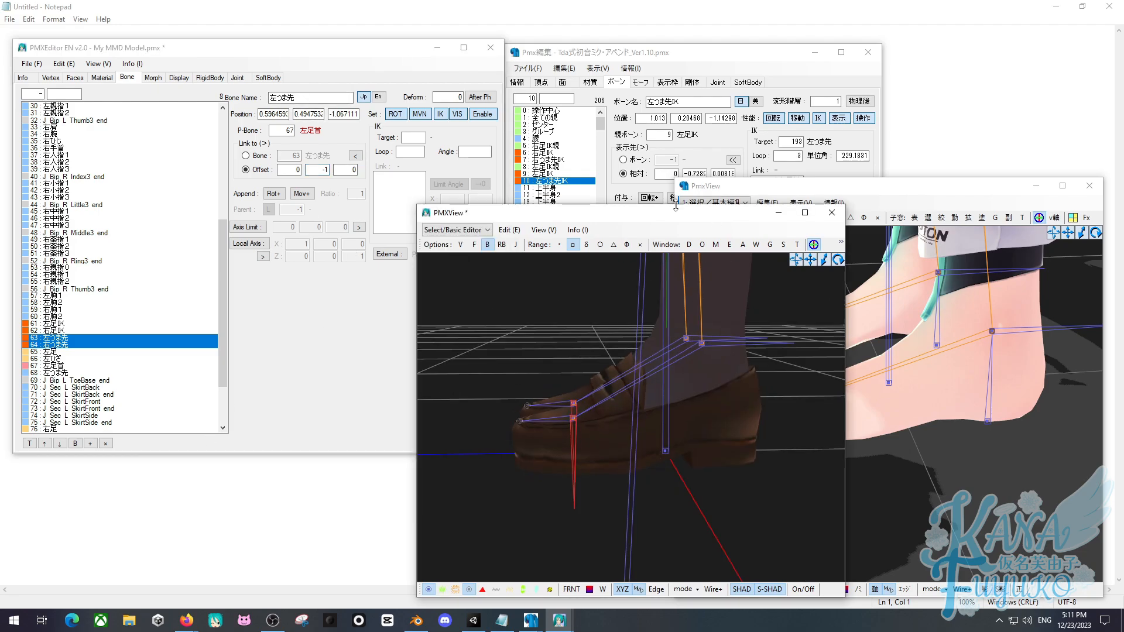
{"action": "left_click_drag", "start_coordinate": [655, 220], "coordinate": [550, 222]}
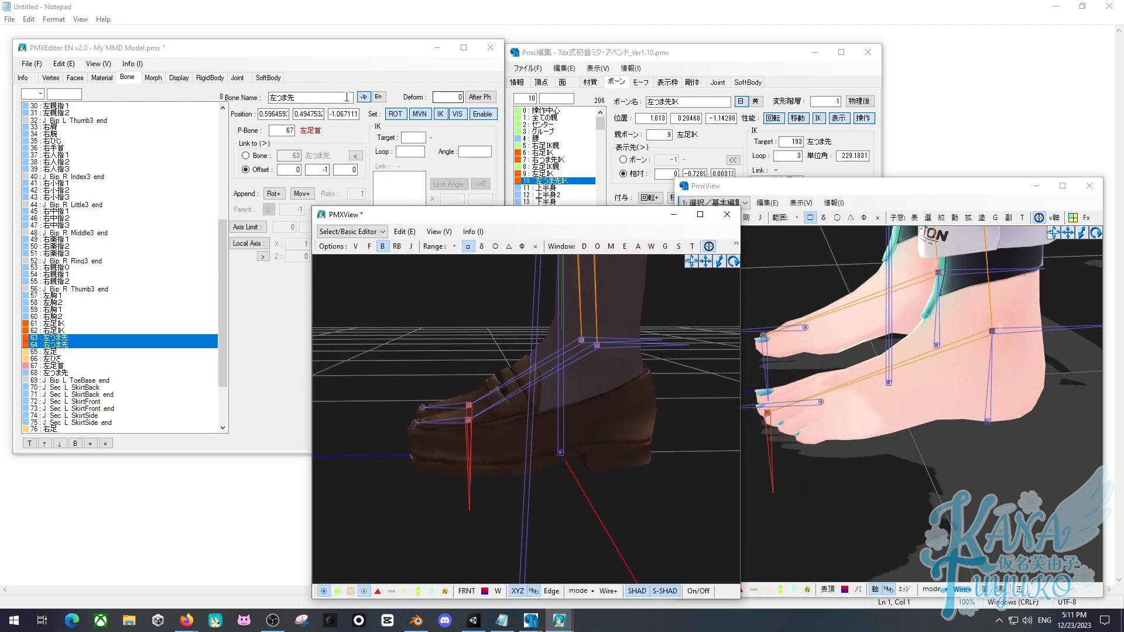
{"action": "left_click", "coordinate": [284, 86]}
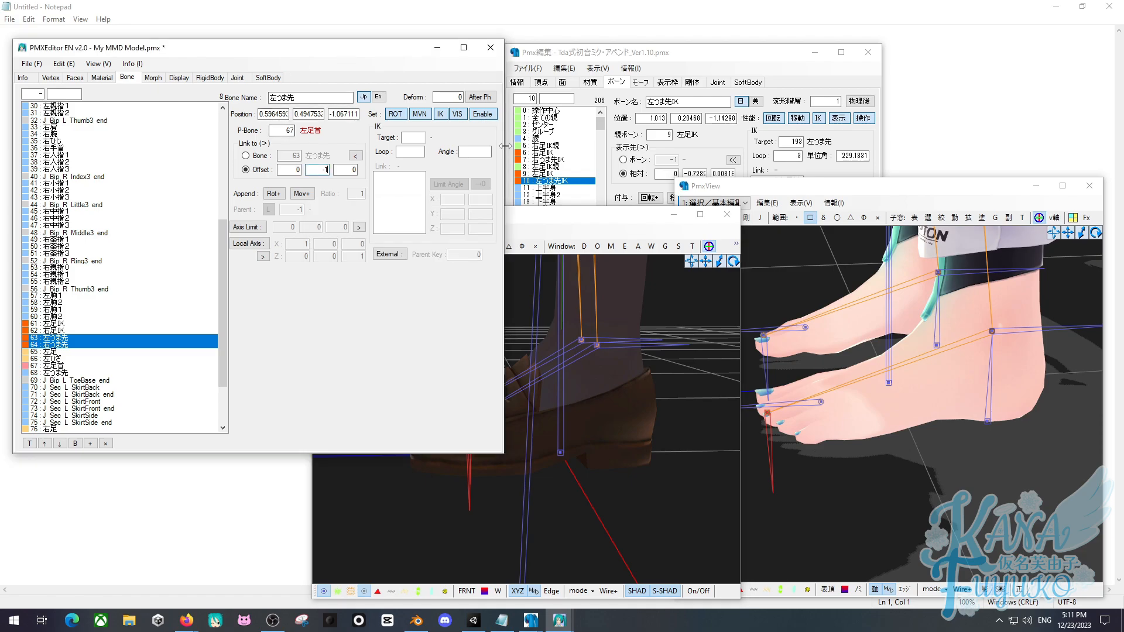
Set the parent of the duplicated 右つま先 to bone 62 and of the duplicated 左つま先 to bone 61.
{"action": "left_click", "coordinate": [53, 346]}
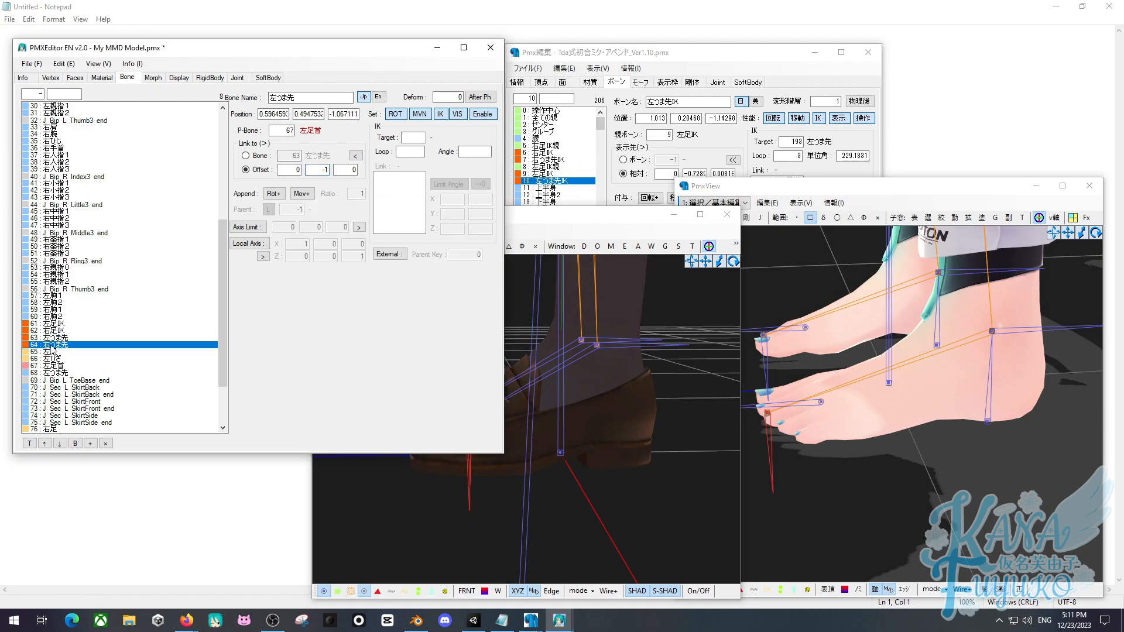
{"action": "left_click", "coordinate": [59, 330]}
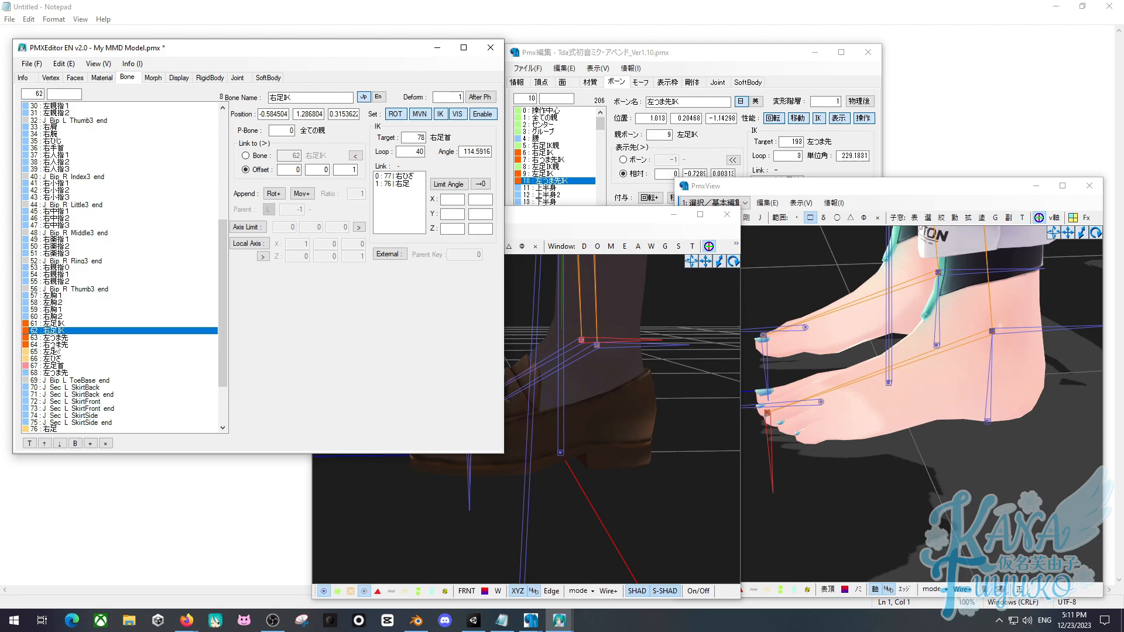
{"action": "left_click", "coordinate": [64, 345]}
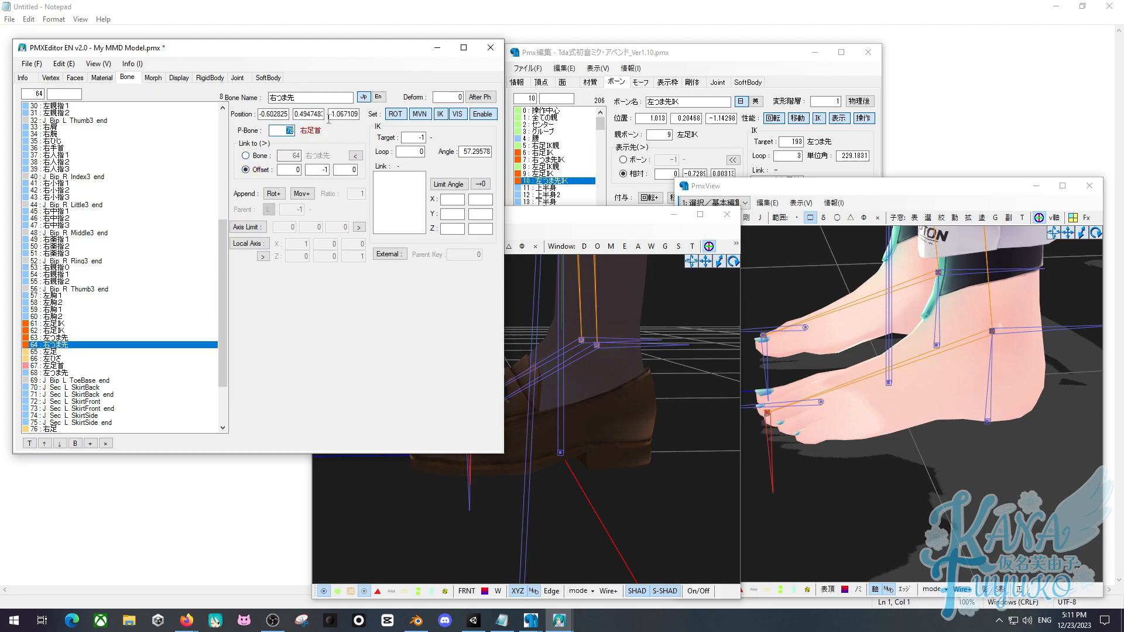
{"action": "type", "text": "62"}
{"action": "left_click", "coordinate": [68, 340]}
{"action": "double_click", "coordinate": [287, 130]}
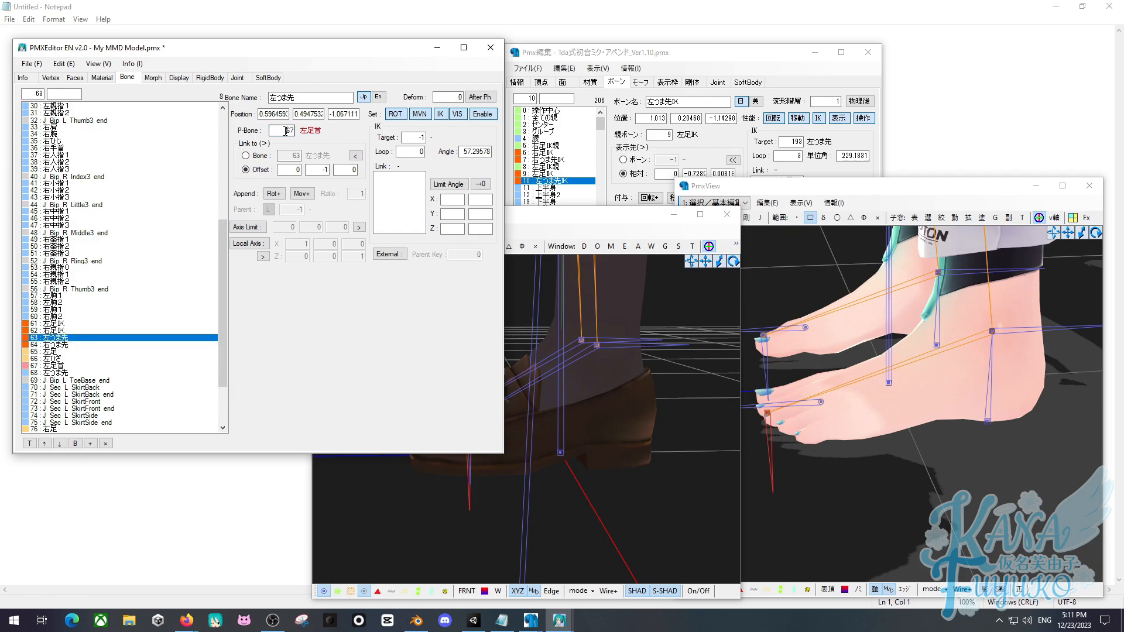
{"action": "type", "text": "61"}
Set the deform level to 1 and the IK loop count to 3 for both duplicated toe bones.
{"action": "left_click", "coordinate": [63, 325]}
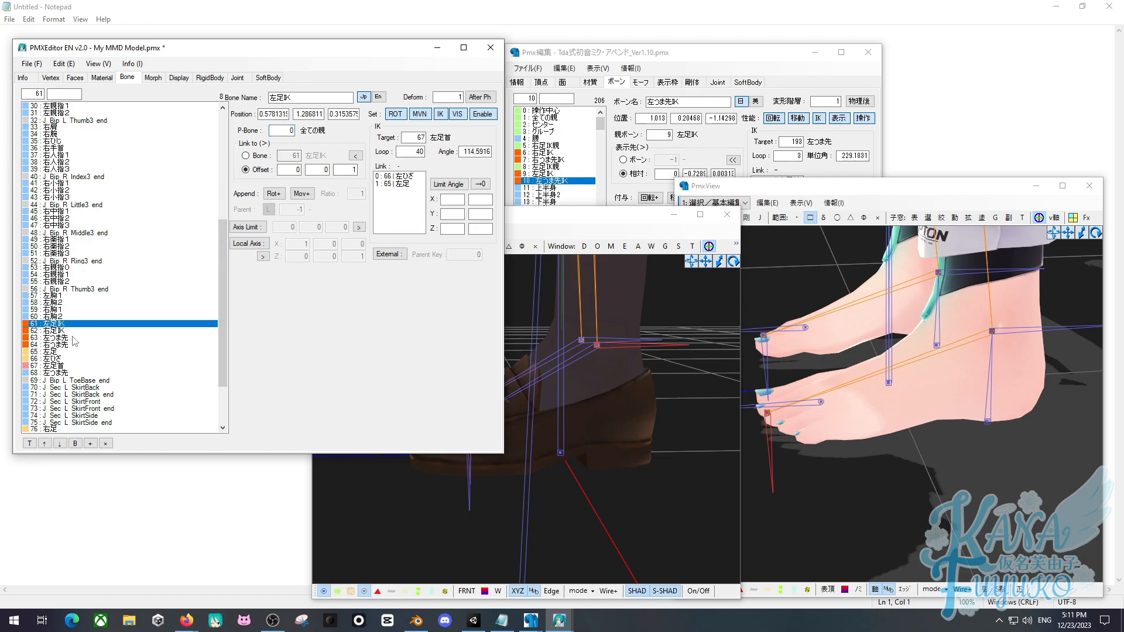
{"action": "left_click_drag", "start_coordinate": [75, 338], "coordinate": [76, 353]}
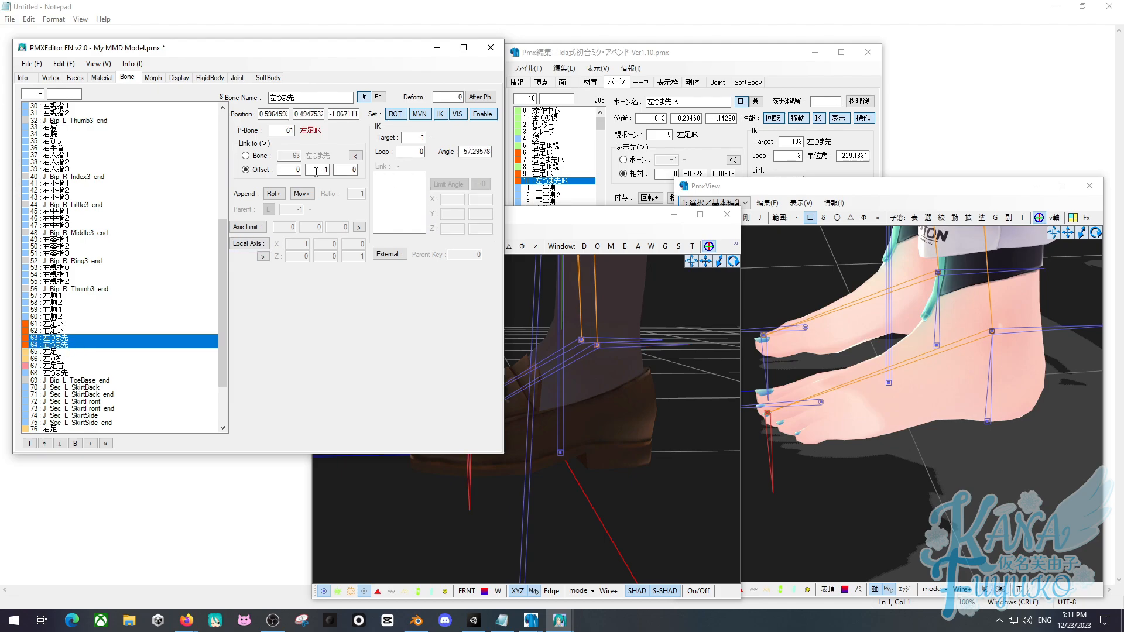
{"action": "double_click", "coordinate": [458, 98]}
{"action": "type", "text": "1"}
{"action": "left_click", "coordinate": [651, 65]}
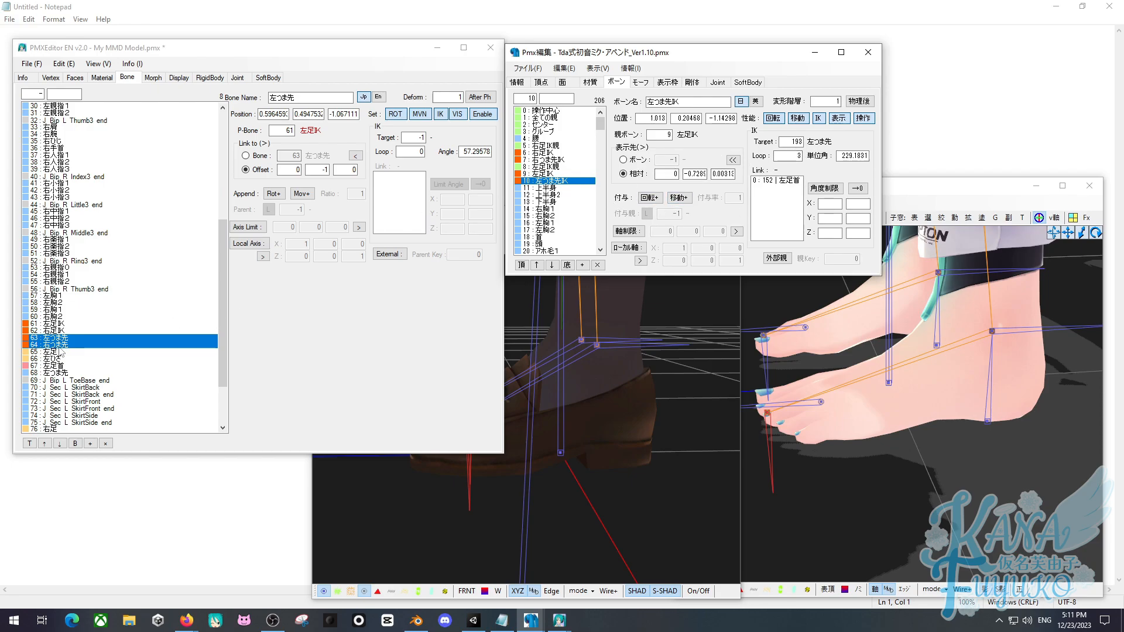
{"action": "left_click", "coordinate": [412, 151]}
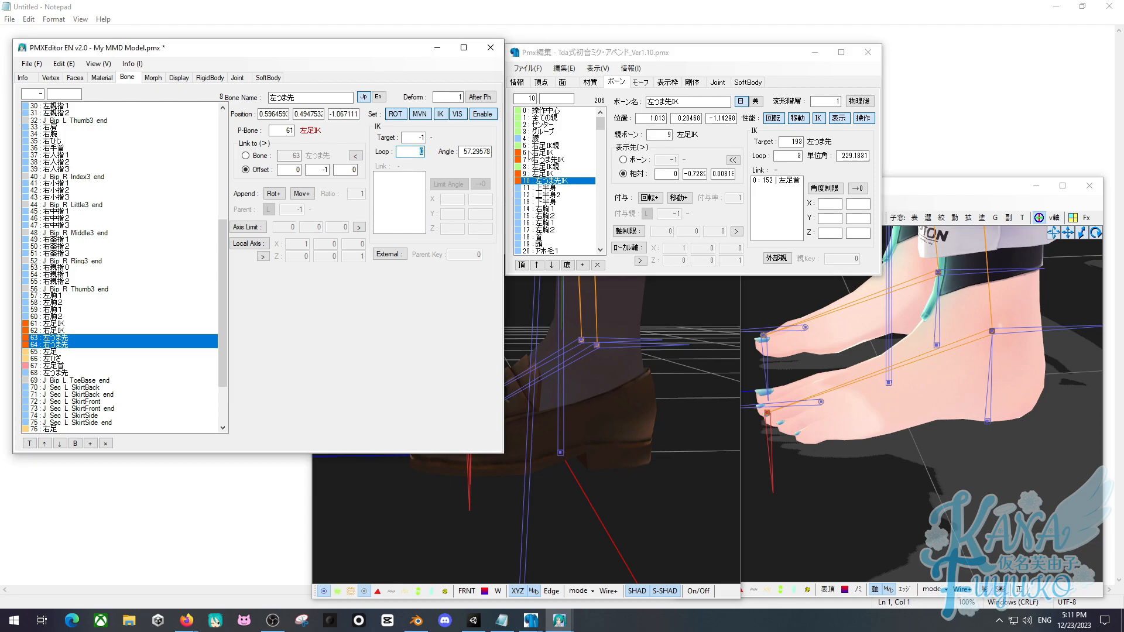
{"action": "type", "text": "3"}
Copy the IK angle 229.1831 from the reference's 左つま先ＩＫ to both duplicated toe bones.
{"action": "left_click", "coordinate": [841, 155]}
{"action": "double_click", "coordinate": [842, 155]}
{"action": "key", "text": "ctrl+c"}
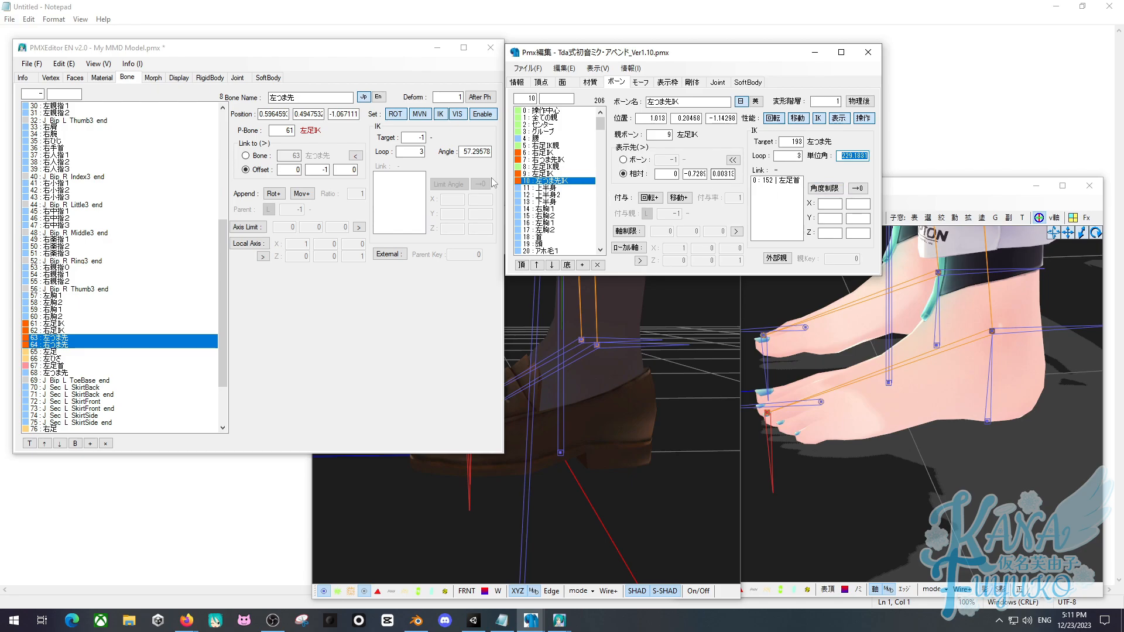
{"action": "double_click", "coordinate": [467, 151]}
{"action": "key", "text": "ctrl+v"}
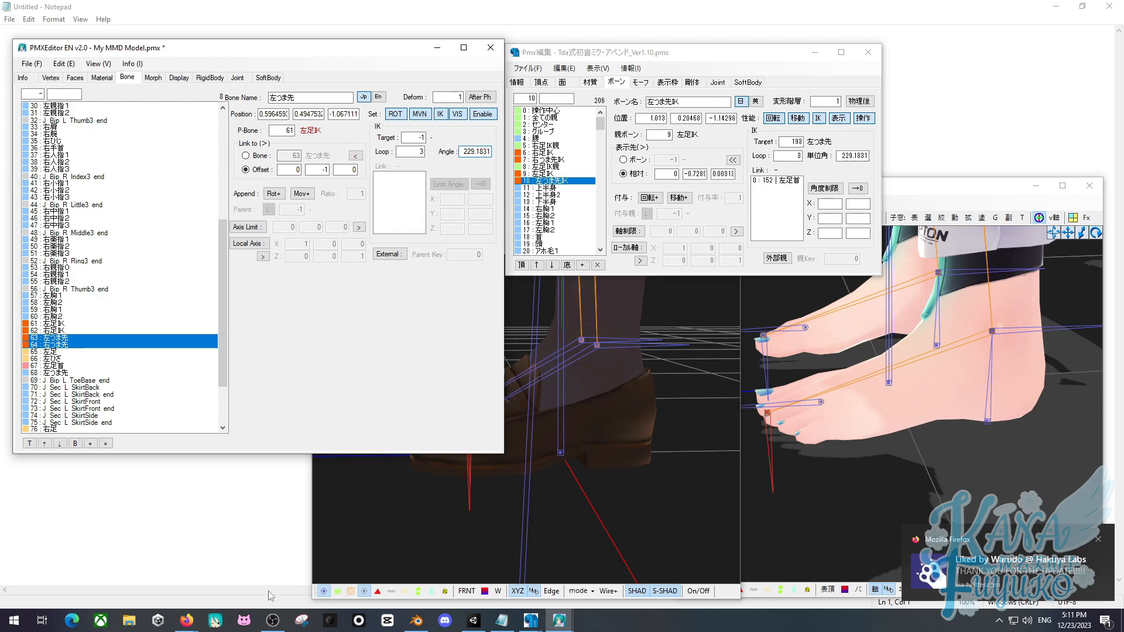
{"action": "left_click", "coordinate": [272, 620]}
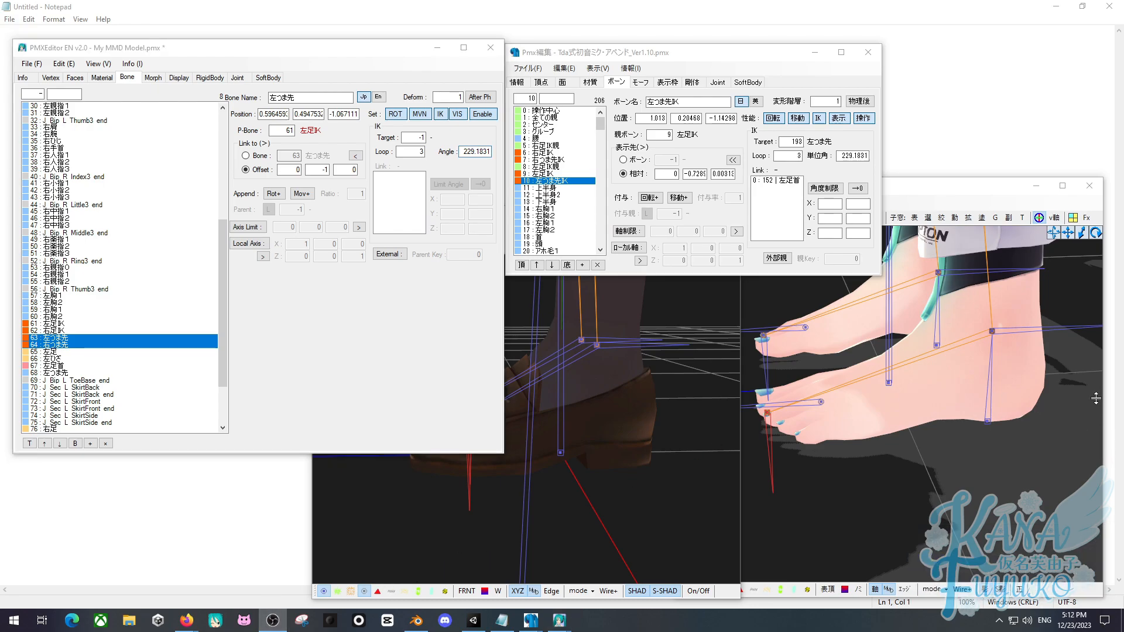
{"action": "left_click", "coordinate": [1057, 5]}
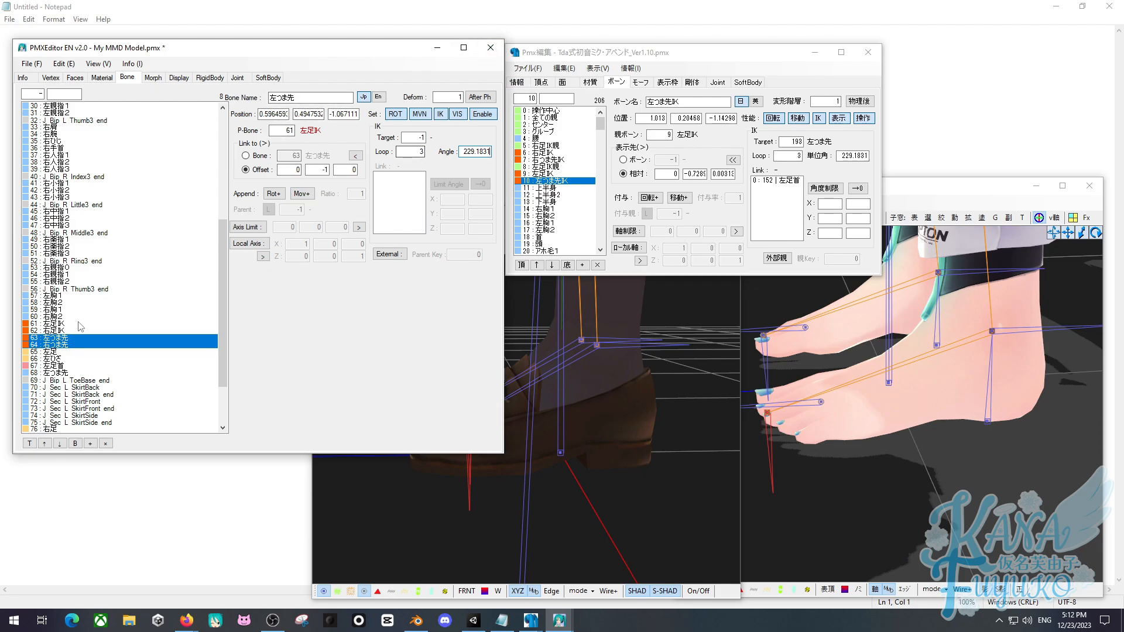
{"action": "left_click", "coordinate": [68, 344]}
{"action": "left_click", "coordinate": [67, 337]}
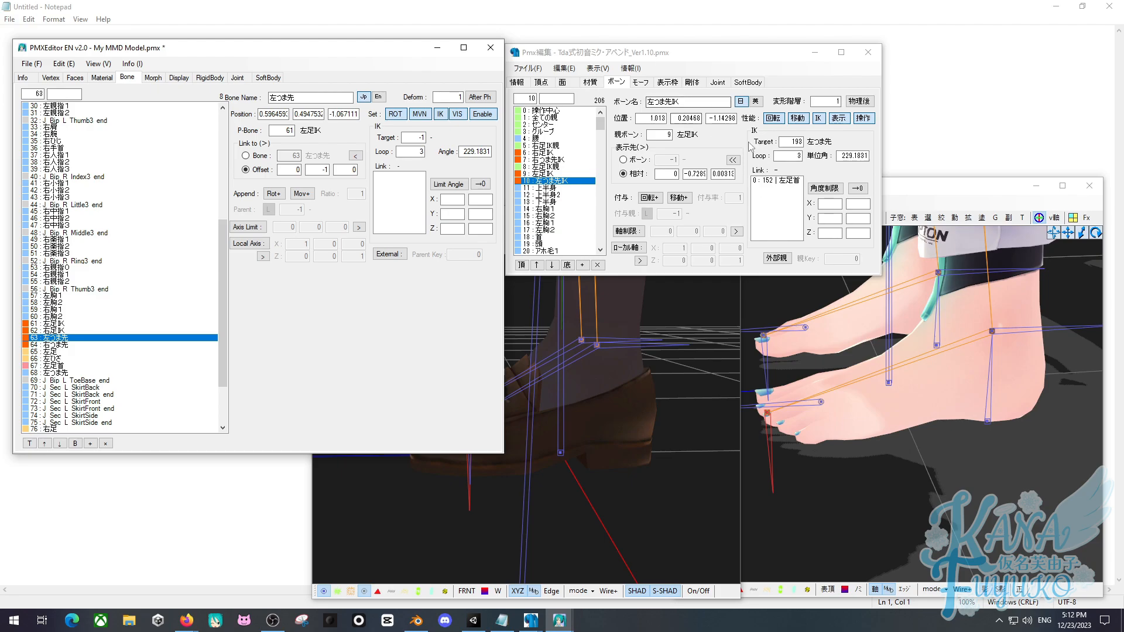
{"action": "scroll", "coordinate": [116, 347], "scroll_direction": "down", "scroll_amount": 1}
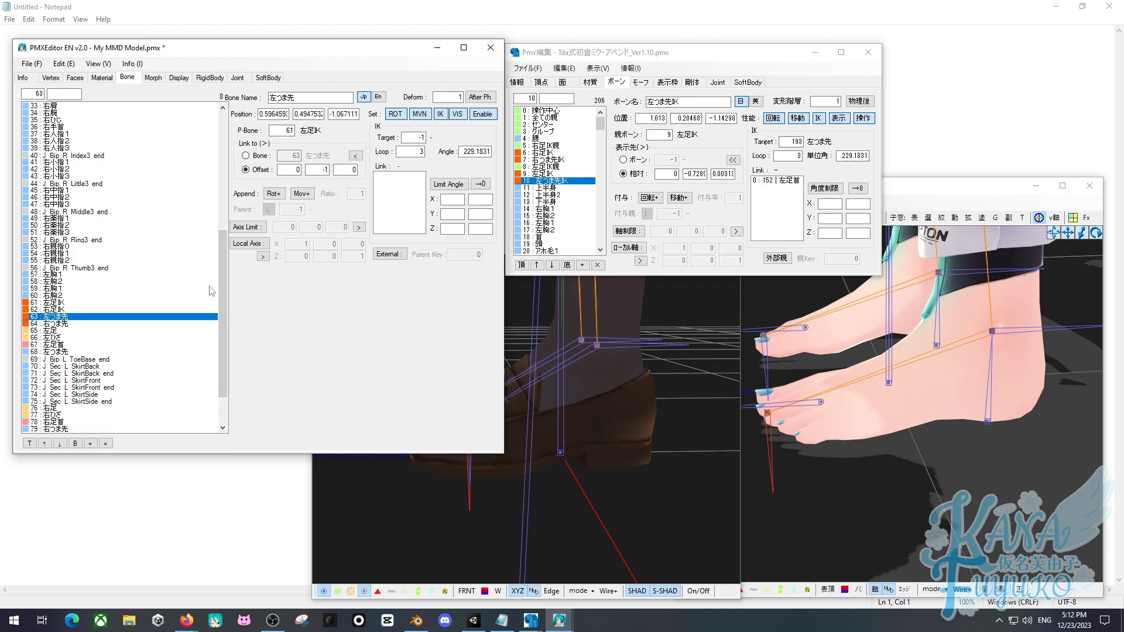
{"action": "scroll", "coordinate": [562, 187], "scroll_direction": "down", "scroll_amount": 1}
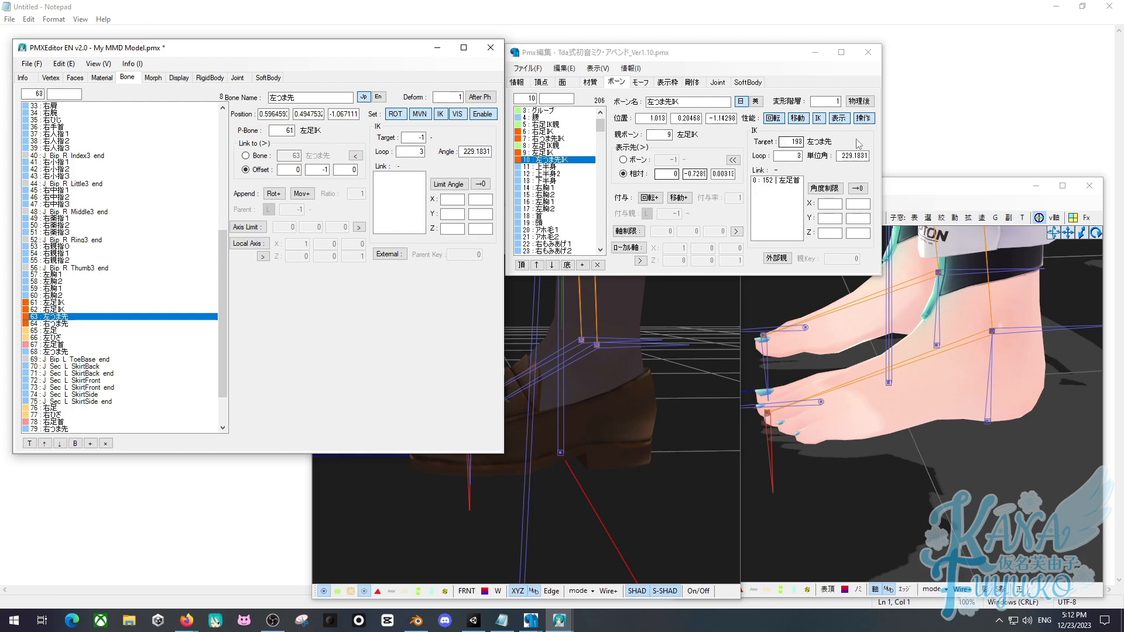
{"action": "scroll", "coordinate": [87, 306], "scroll_direction": "down", "scroll_amount": 2}
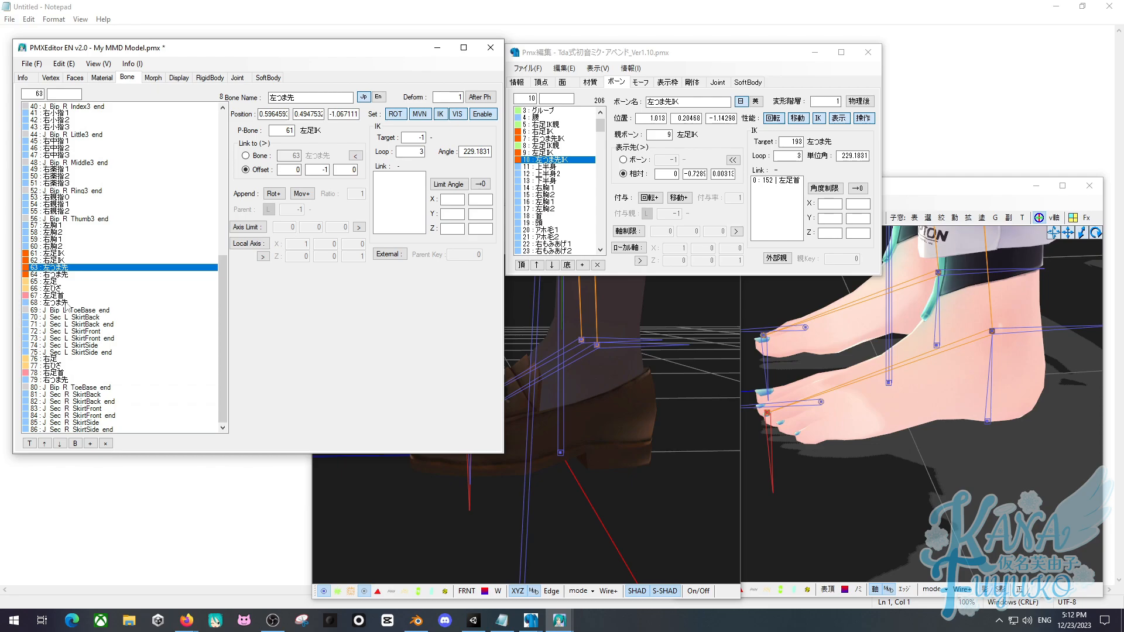
Rename the duplicated right toe bone as 右つま先ＩＫ using the name from the reference model.
{"action": "left_click", "coordinate": [63, 276]}
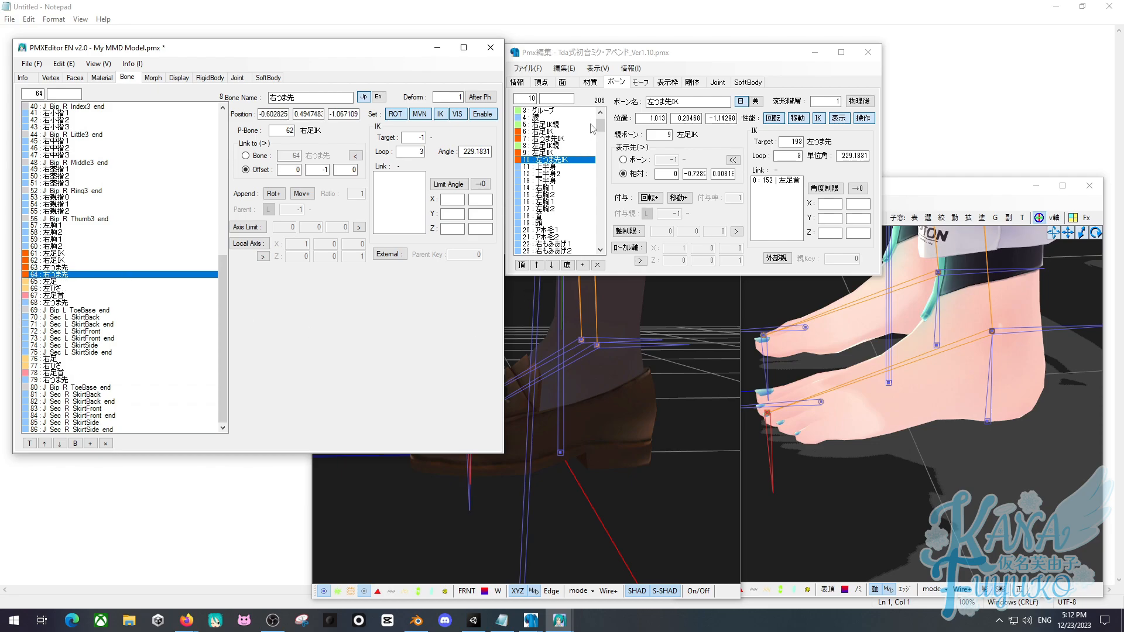
{"action": "double_click", "coordinate": [692, 101]}
{"action": "key", "text": "ctrl+c"}
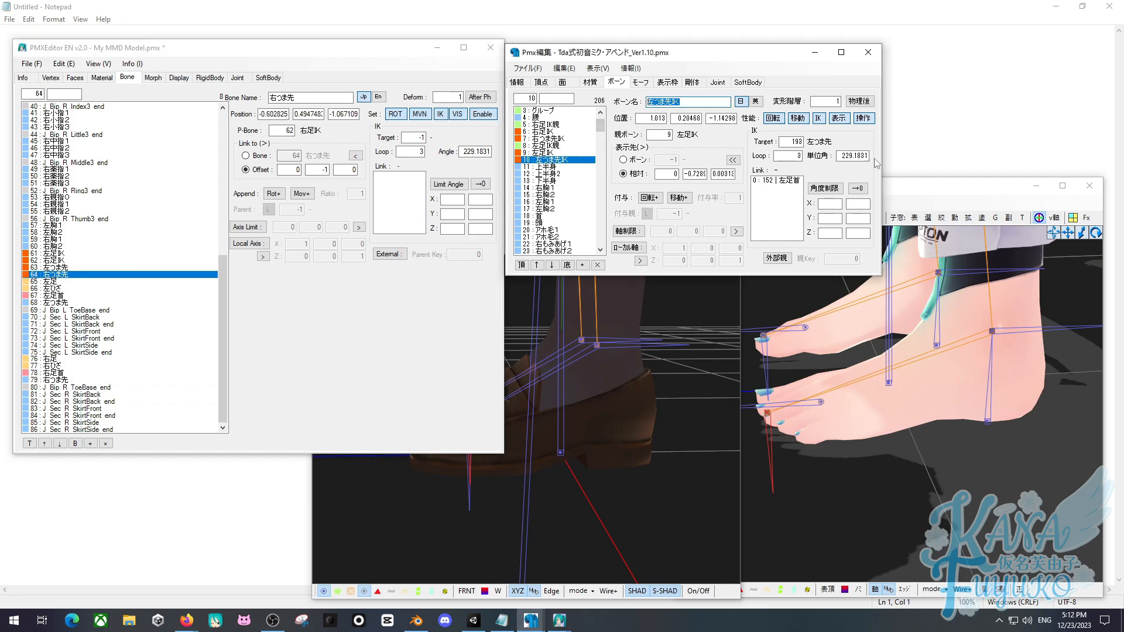
{"action": "double_click", "coordinate": [292, 97]}
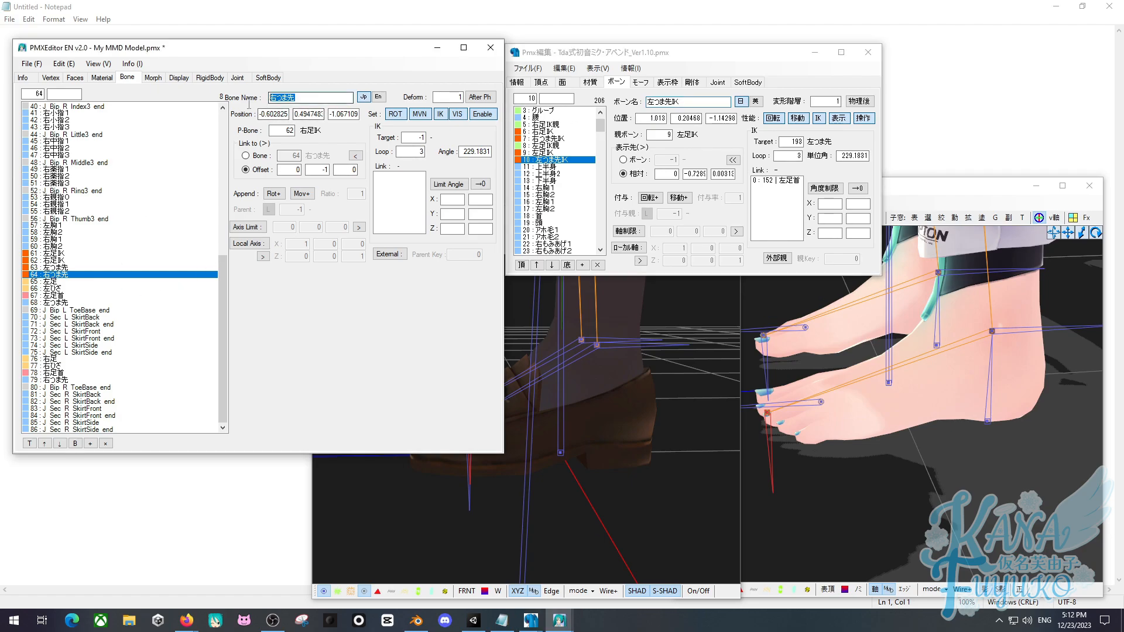
{"action": "key", "text": "ctrl+v"}
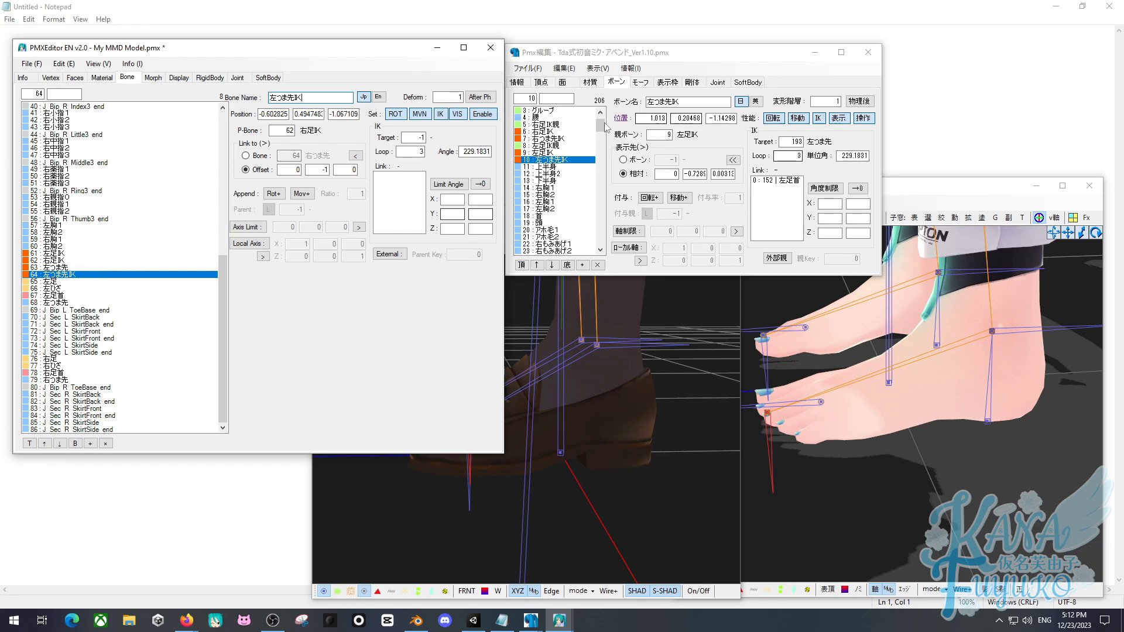
{"action": "left_click", "coordinate": [550, 139]}
{"action": "double_click", "coordinate": [675, 102]}
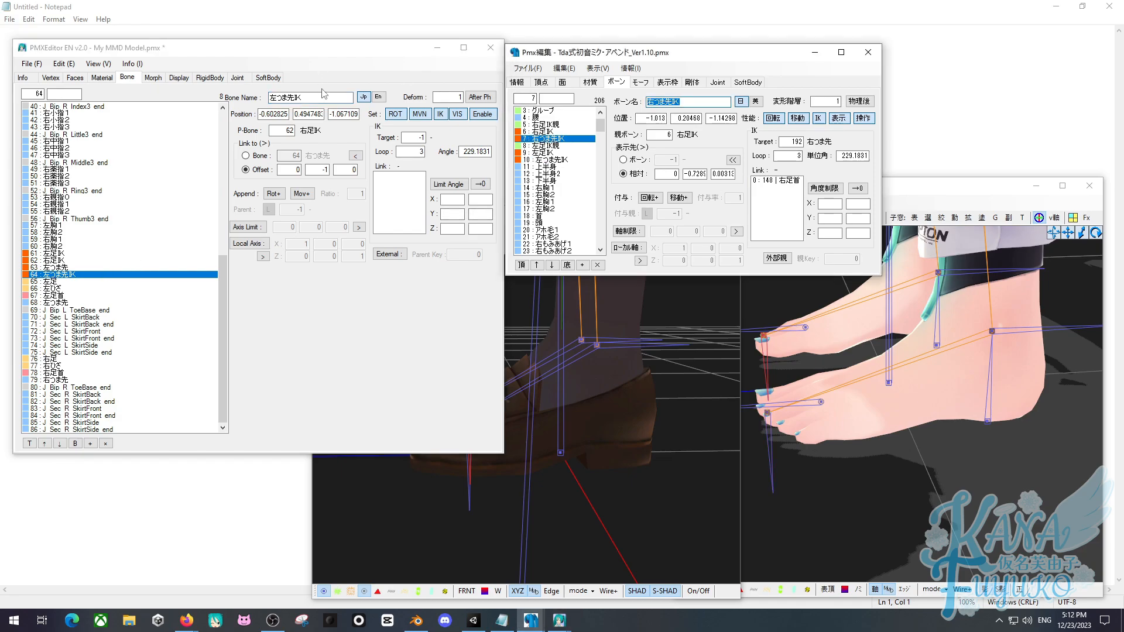
{"action": "left_click", "coordinate": [404, 78]}
Rename the duplicated left toe bone as 左つま先ＩＫ using the name from the reference model.
{"action": "left_click", "coordinate": [553, 159]}
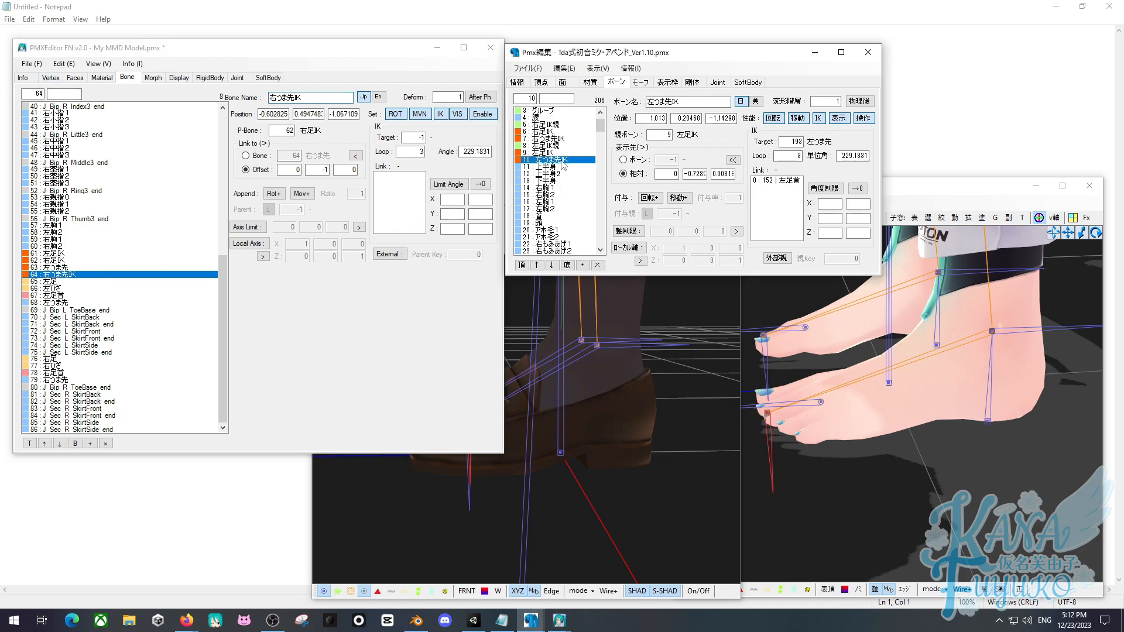
{"action": "double_click", "coordinate": [678, 102]}
{"action": "left_click", "coordinate": [69, 269]}
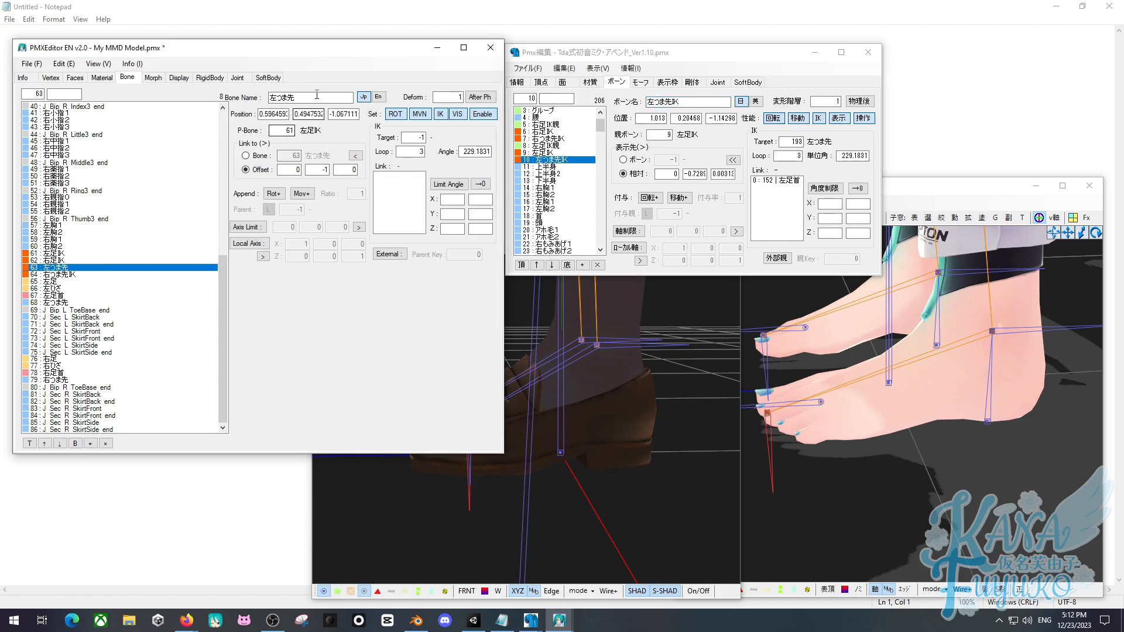
{"action": "double_click", "coordinate": [297, 96]}
{"action": "type", "text": "左つま先ＩＫ"}
Set the IK target to bone 79 for 右つま先ＩＫ and to bone 68 for 左つま先ＩＫ.
{"action": "left_click", "coordinate": [75, 275]}
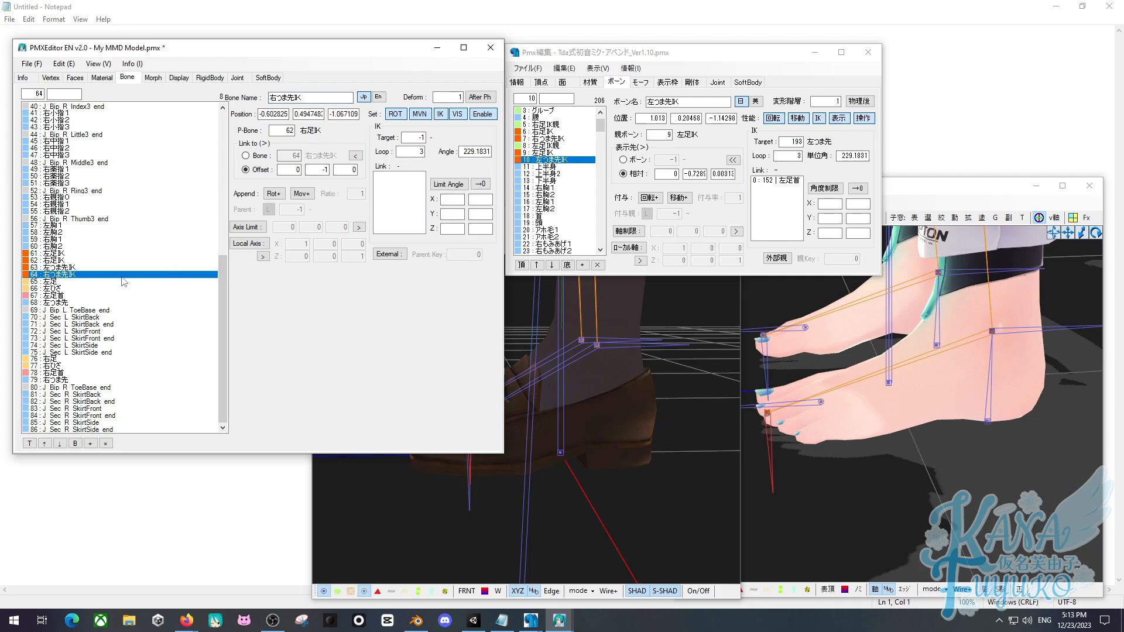
{"action": "double_click", "coordinate": [420, 137]}
{"action": "type", "text": "79"}
{"action": "left_click", "coordinate": [82, 267]}
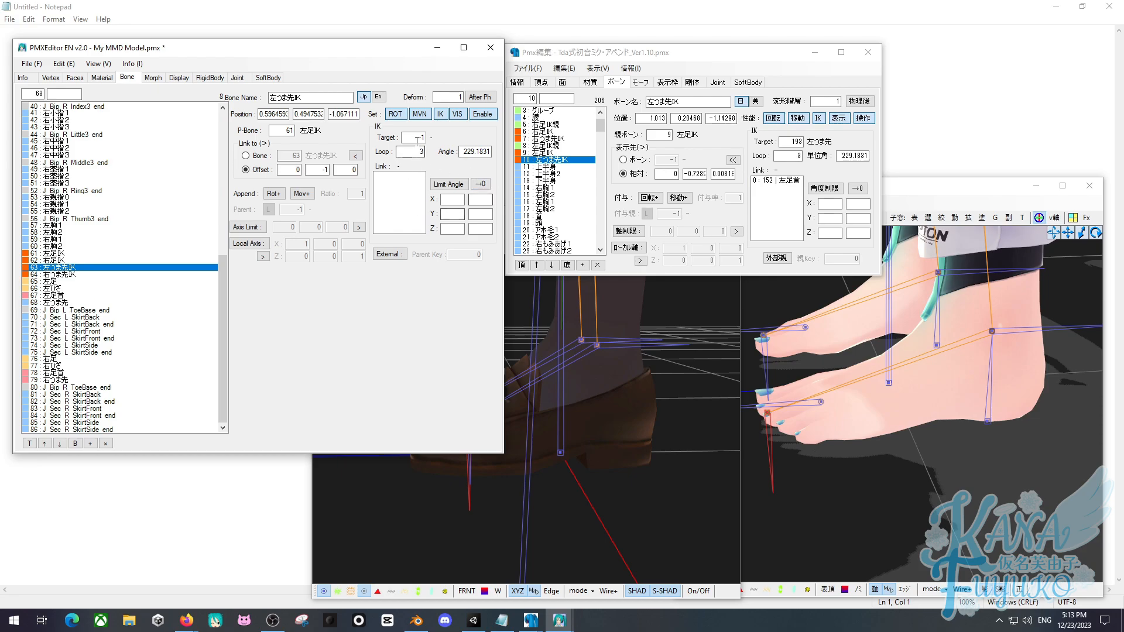
{"action": "double_click", "coordinate": [417, 138]}
{"action": "type", "text": "68"}
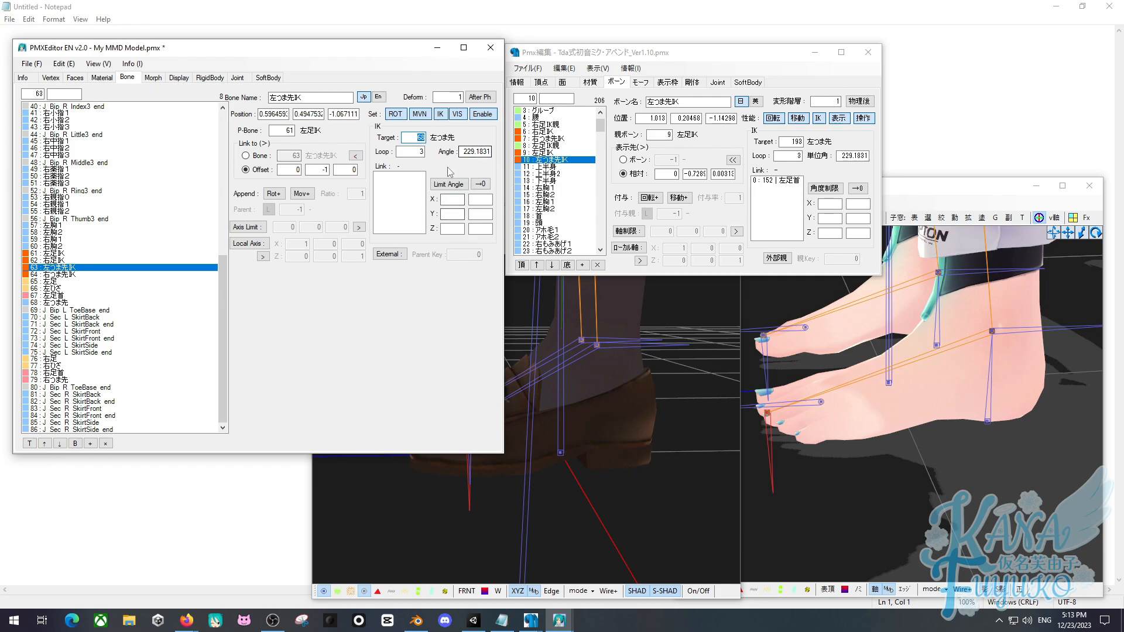
Review the target, loop and angle of 左つま先ＩＫ and inspect the IK link entry of the reference's 右つま先ＩＫ.
{"action": "left_click", "coordinate": [409, 137]}
{"action": "left_click", "coordinate": [406, 153]}
{"action": "left_click", "coordinate": [482, 152]}
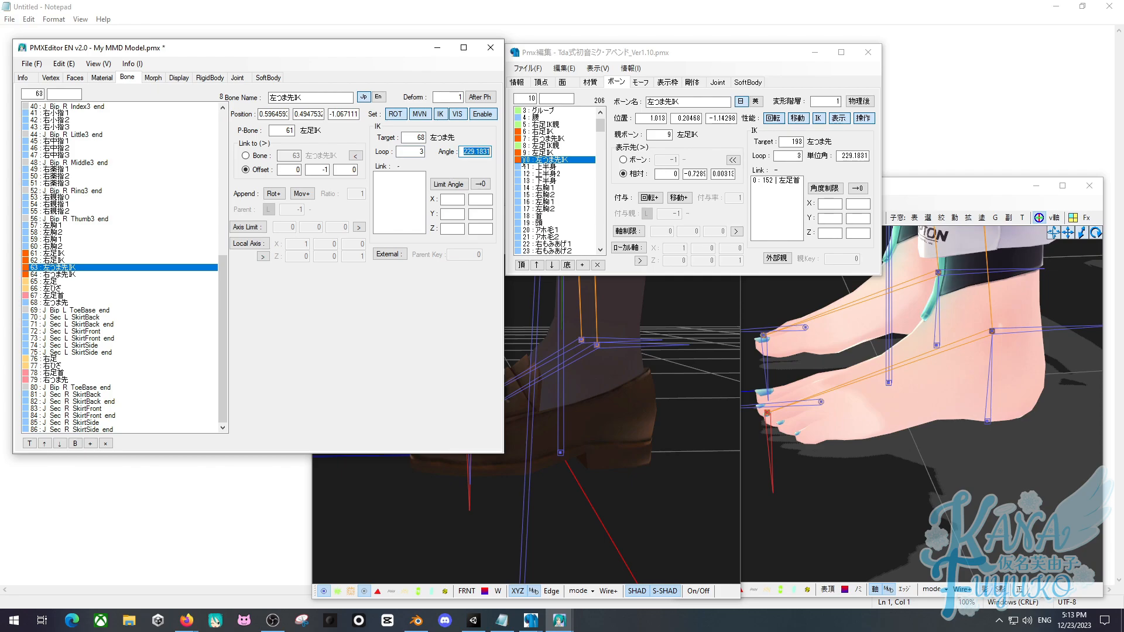
{"action": "left_click_drag", "start_coordinate": [522, 164], "coordinate": [483, 154]}
{"action": "left_click_drag", "start_coordinate": [409, 139], "coordinate": [457, 142]}
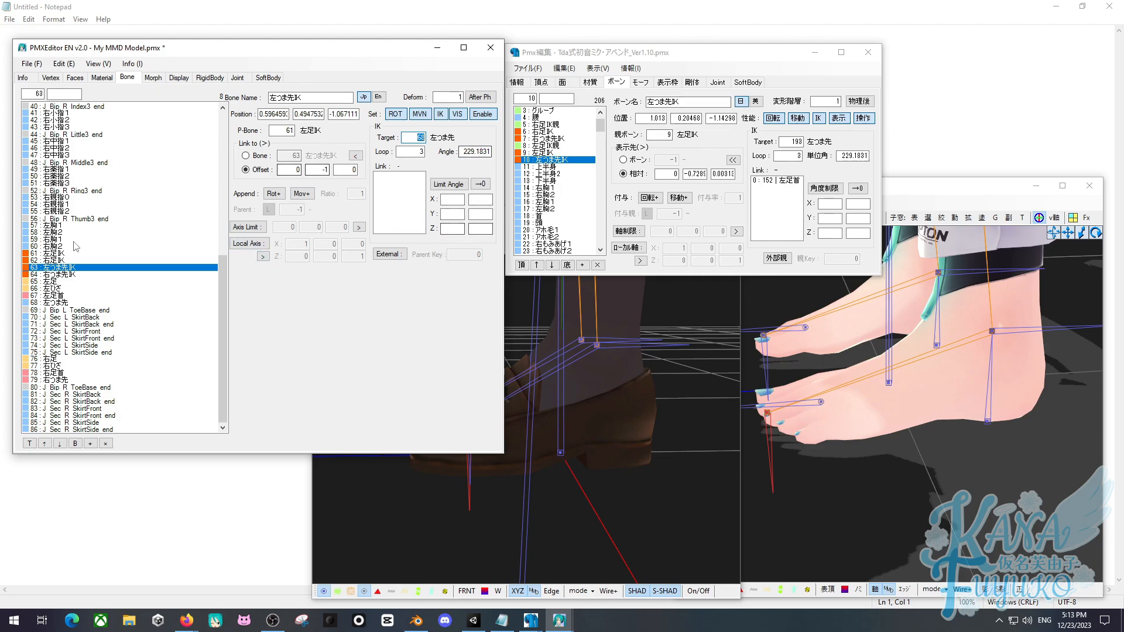
{"action": "left_click", "coordinate": [560, 140]}
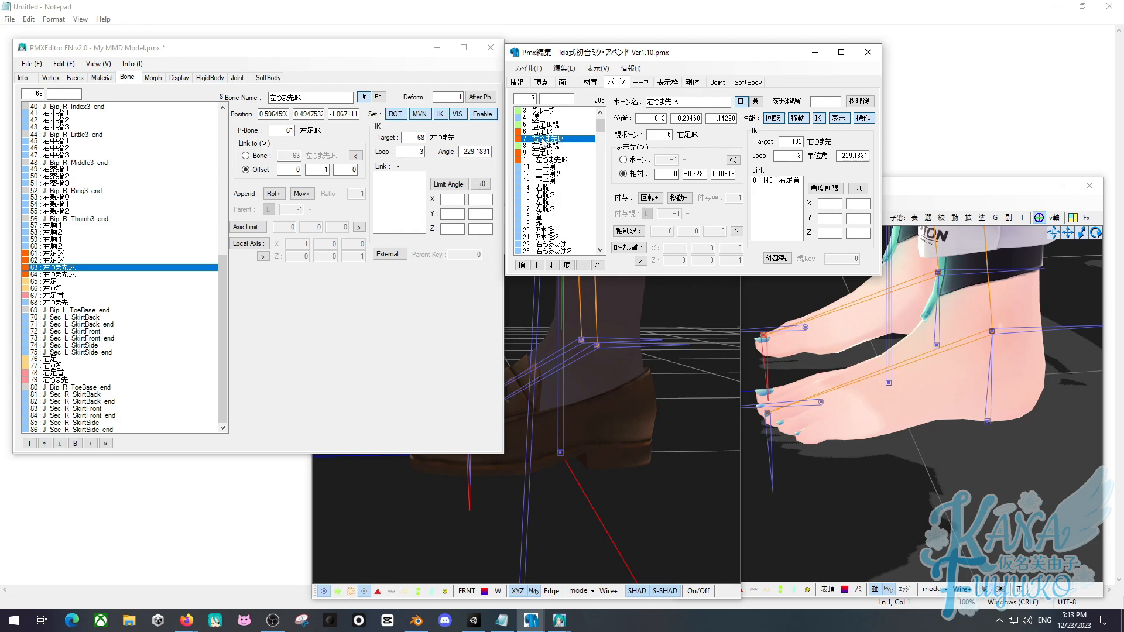
{"action": "left_click", "coordinate": [784, 181]}
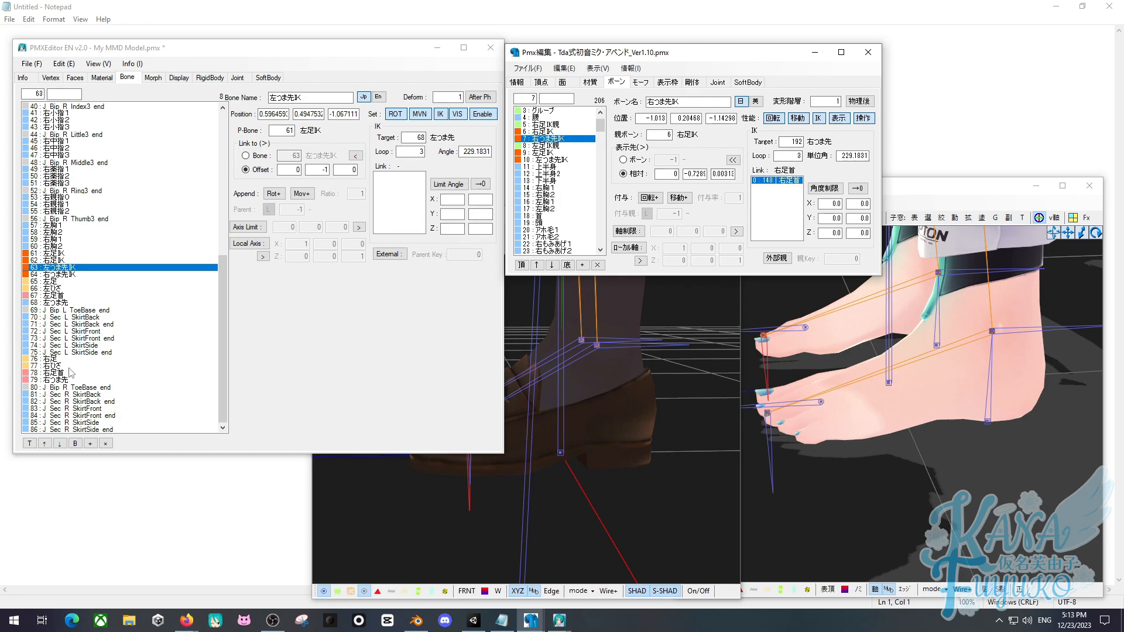
Copy the index of the 左足首 bone and add it as the IK link of 左つま先ＩＫ.
{"action": "left_click", "coordinate": [55, 296]}
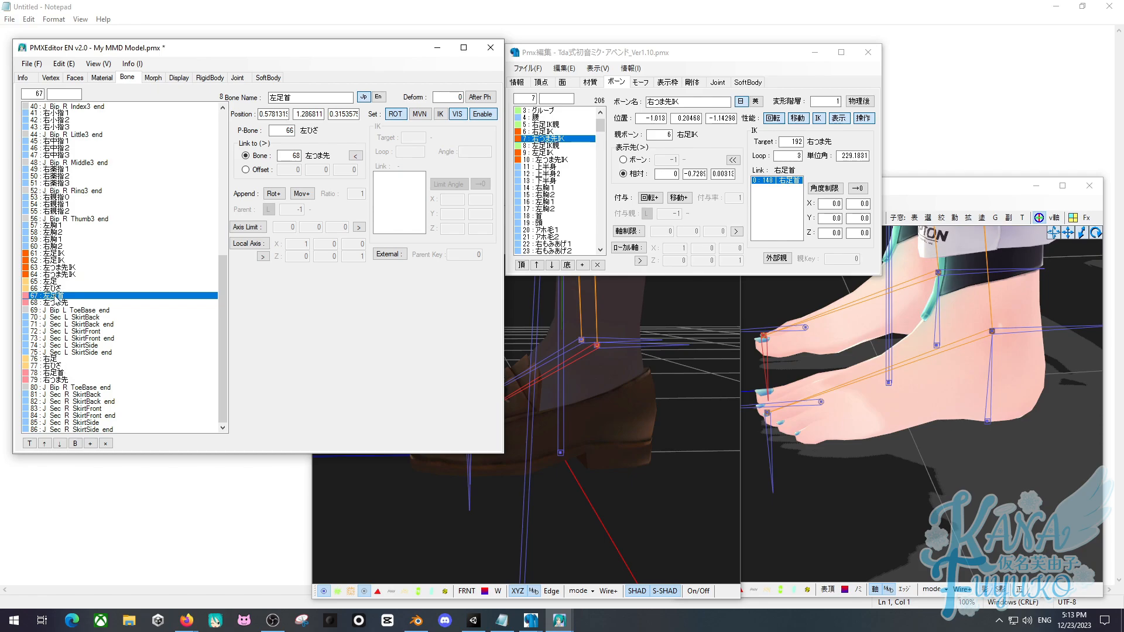
{"action": "right_click", "coordinate": [55, 295]}
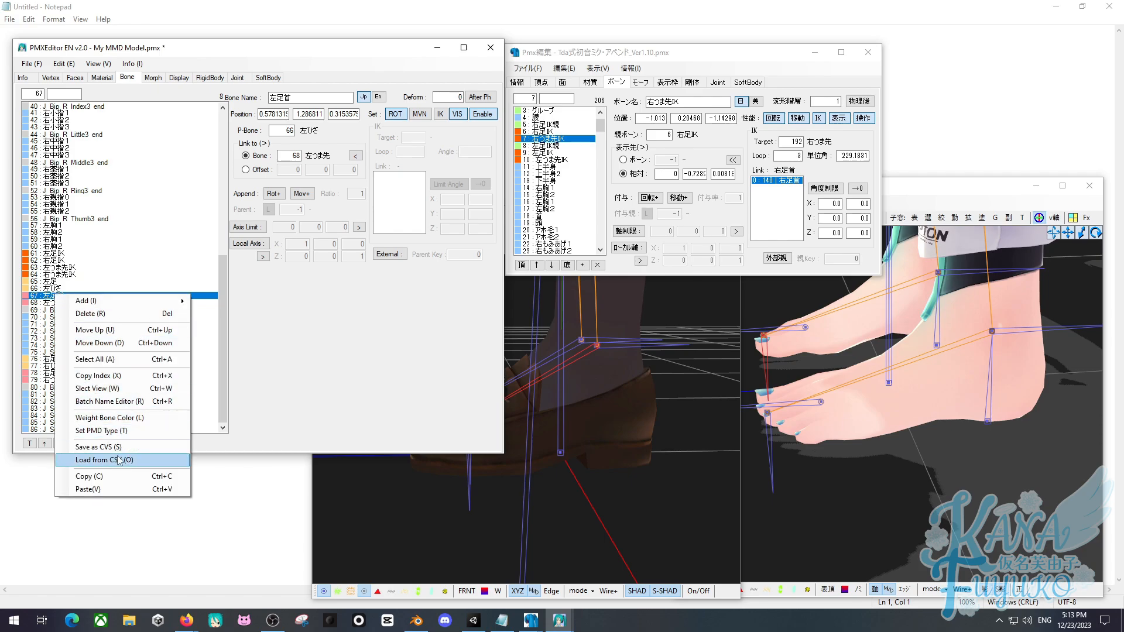
{"action": "left_click", "coordinate": [118, 380]}
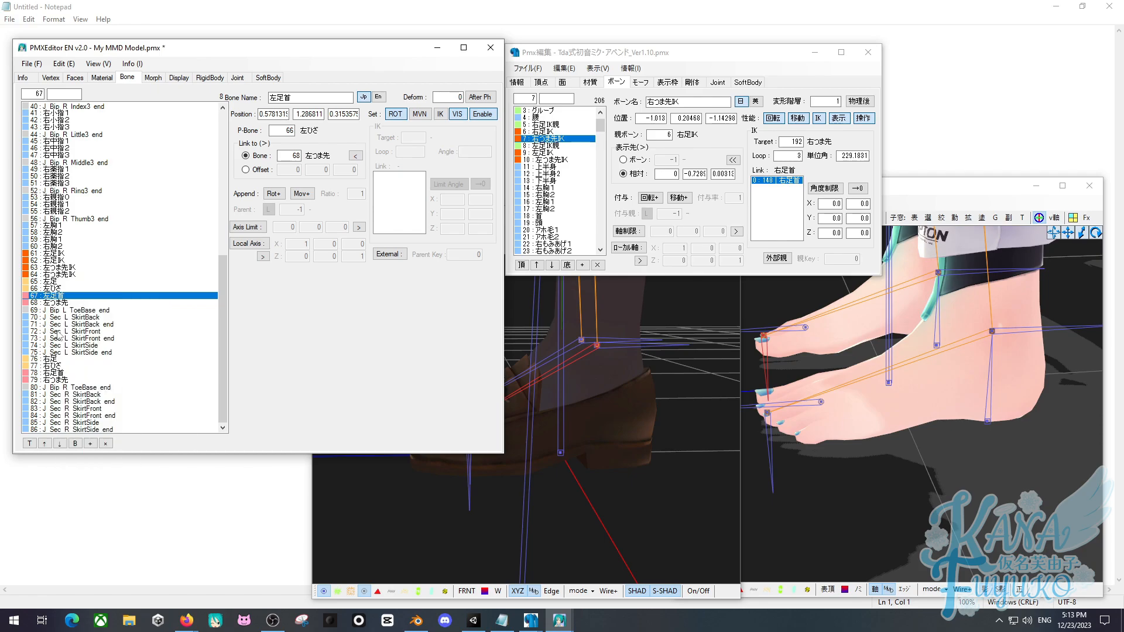
{"action": "left_click", "coordinate": [63, 268]}
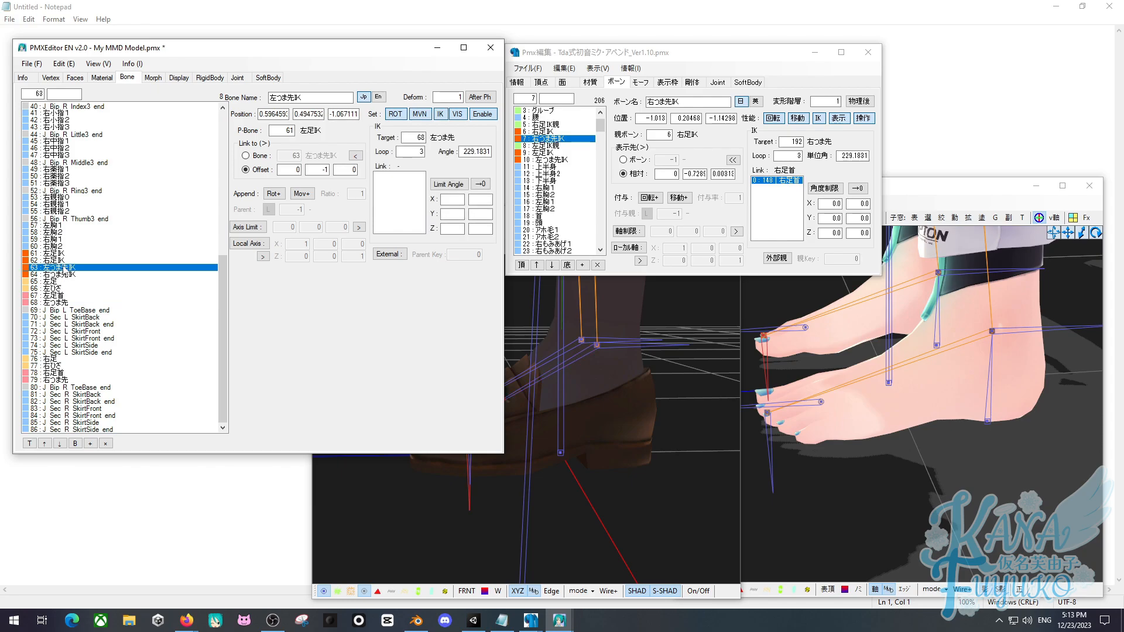
{"action": "right_click", "coordinate": [387, 190]}
{"action": "left_click", "coordinate": [408, 259]}
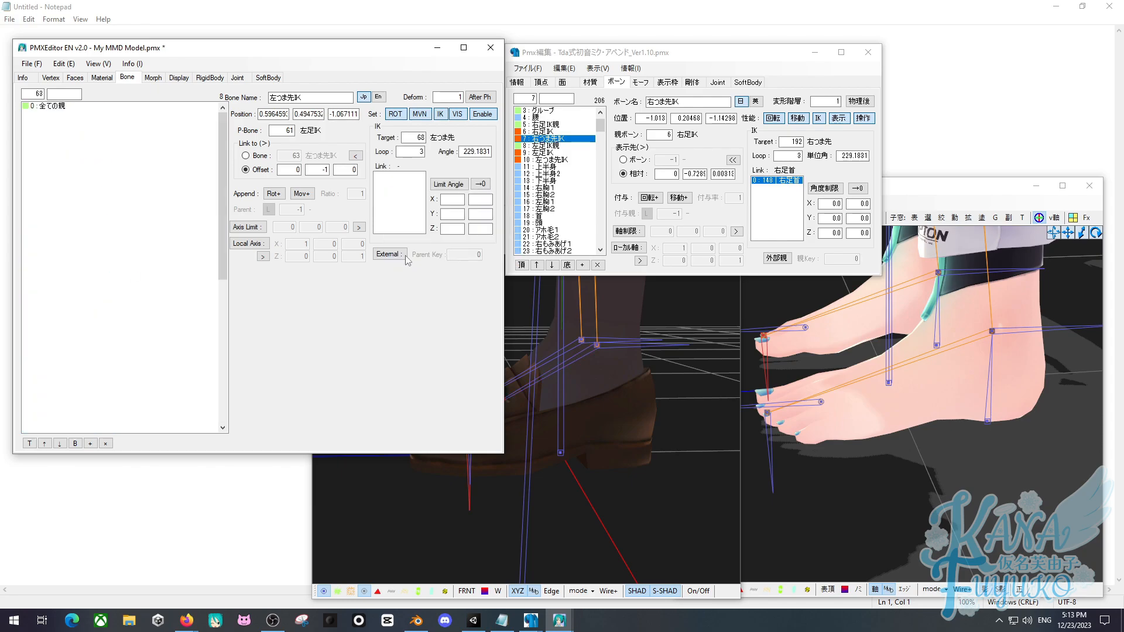
Copy the index of the 右足首 bone and add it as the IK link of 右つま先ＩＫ.
{"action": "scroll", "coordinate": [121, 350], "scroll_direction": "down", "scroll_amount": 7}
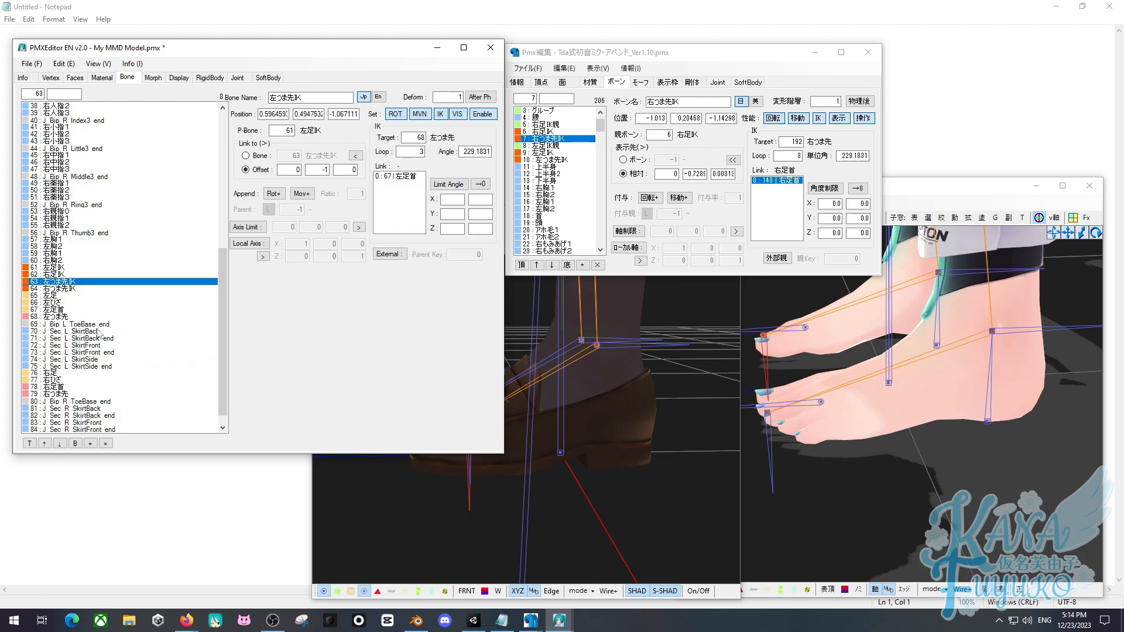
{"action": "left_click", "coordinate": [407, 176]}
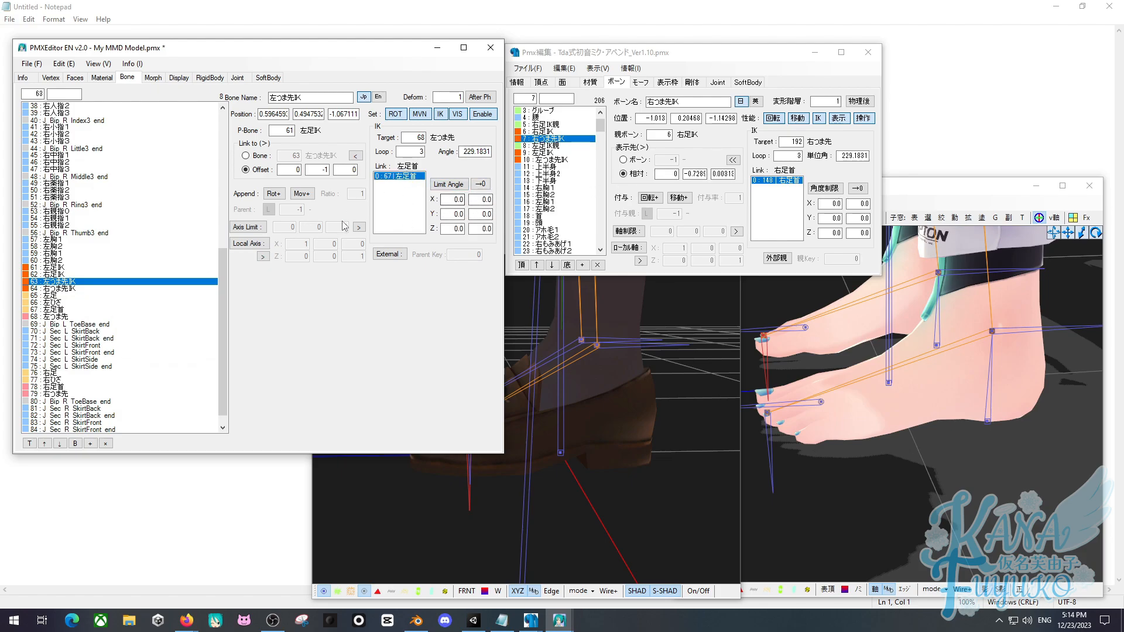
{"action": "scroll", "coordinate": [82, 336], "scroll_direction": "down", "scroll_amount": 1}
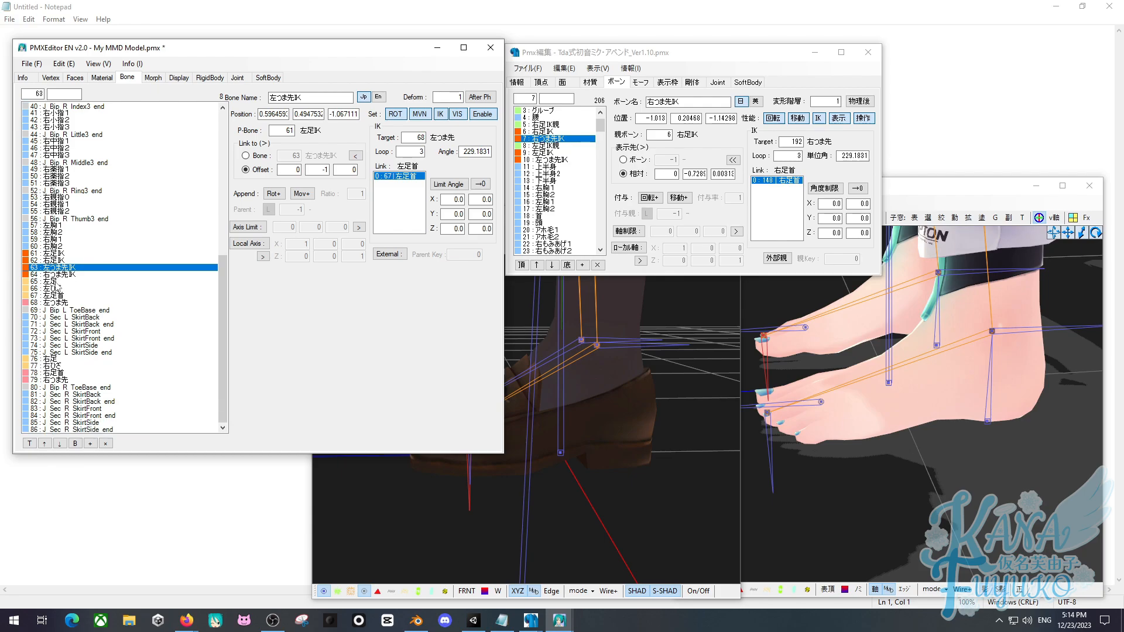
{"action": "left_click", "coordinate": [62, 373]}
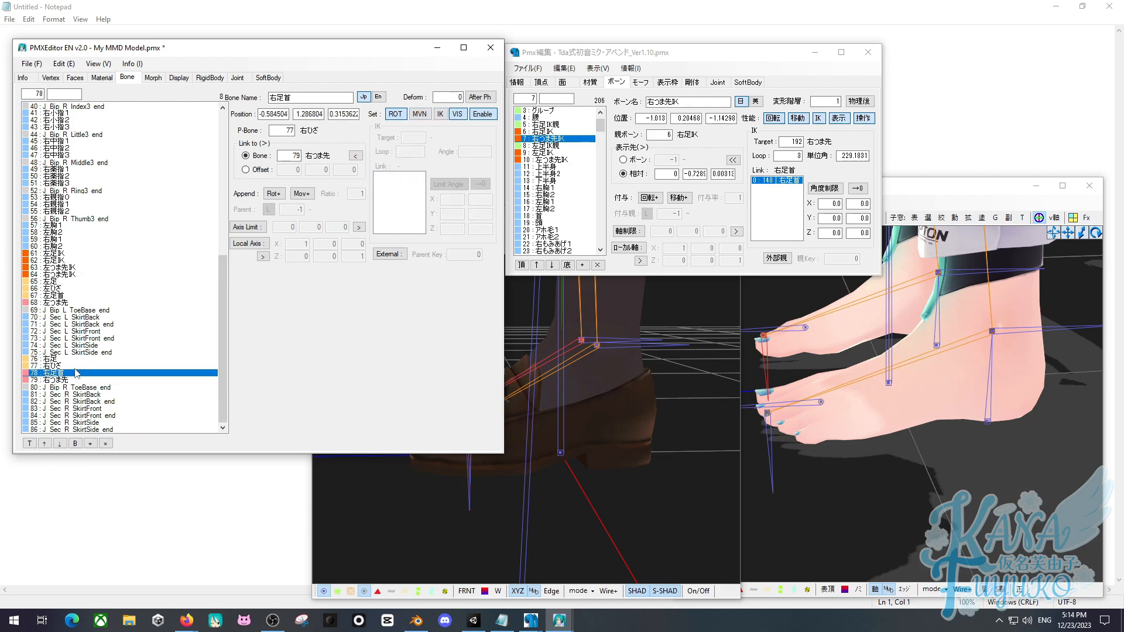
{"action": "right_click", "coordinate": [59, 371]}
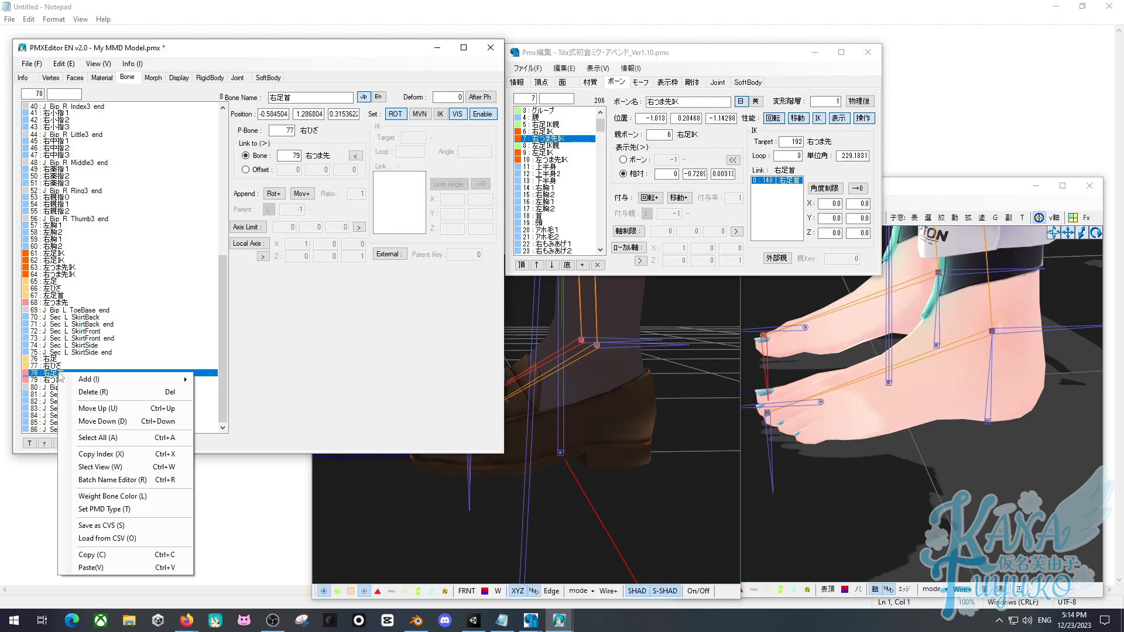
{"action": "left_click", "coordinate": [118, 452]}
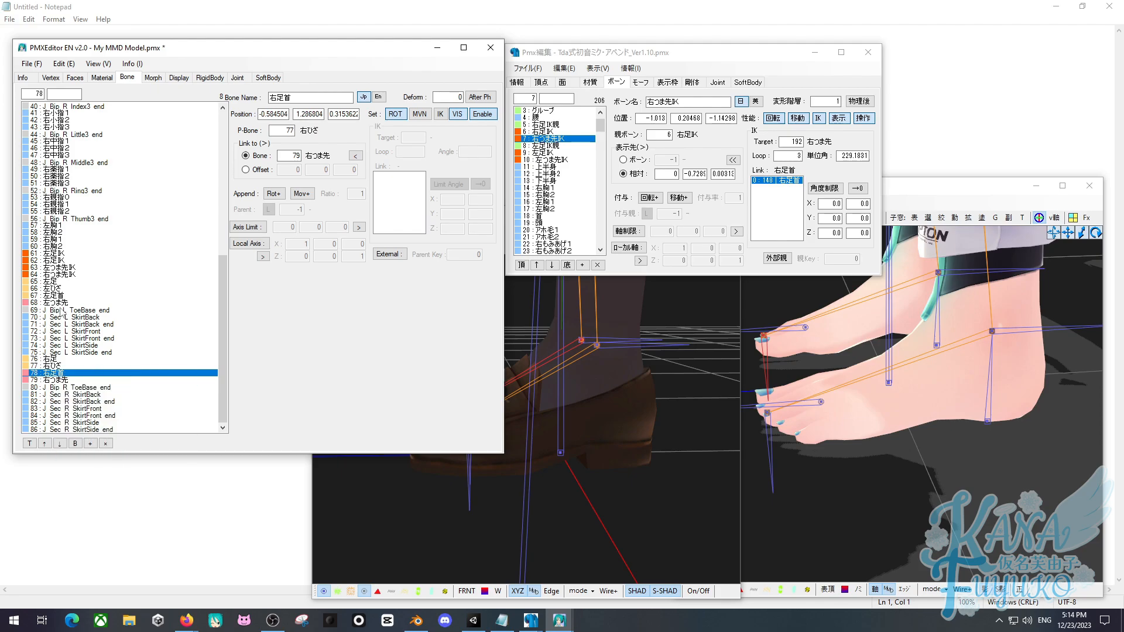
{"action": "left_click", "coordinate": [73, 275]}
{"action": "right_click", "coordinate": [405, 193]}
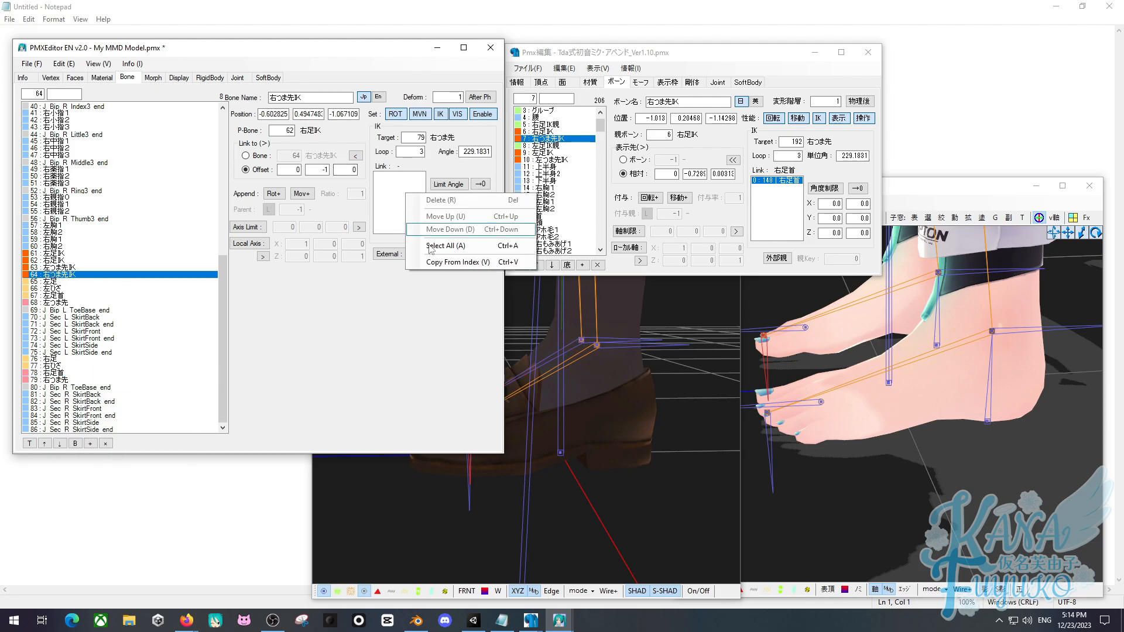
{"action": "left_click", "coordinate": [446, 266]}
{"action": "scroll", "coordinate": [147, 338], "scroll_direction": "down", "scroll_amount": 4}
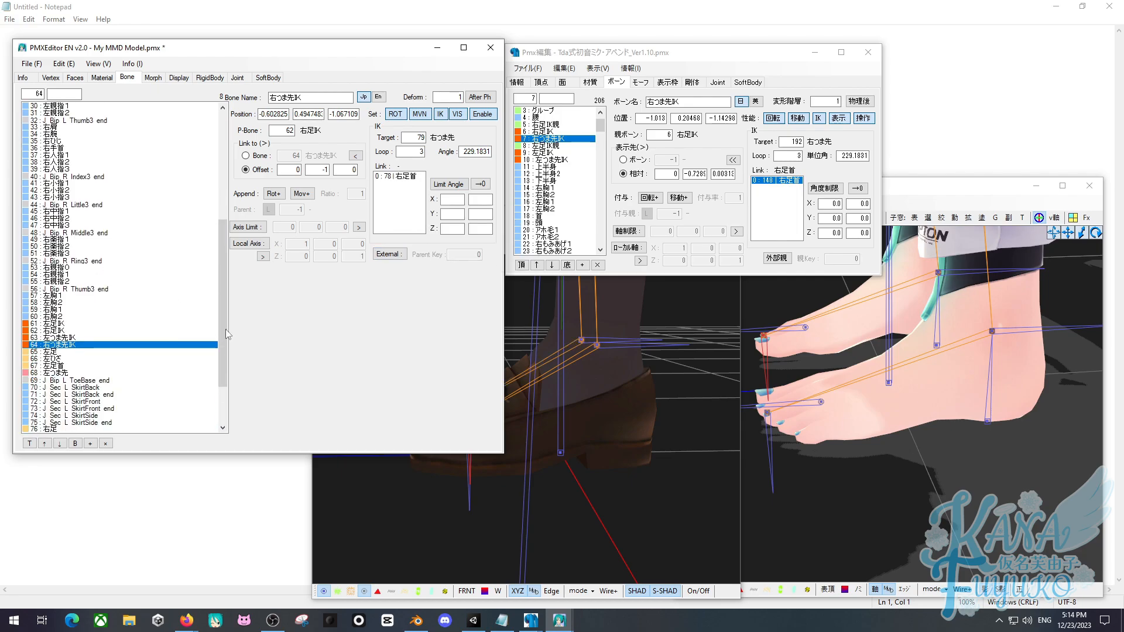
Open the transform preview, test the leg IK by moving 左足ＩＫ, and undo the test pose.
{"action": "right_click_drag", "start_coordinate": [635, 385], "coordinate": [669, 387]}
{"action": "scroll", "coordinate": [667, 393], "scroll_direction": "down", "scroll_amount": 3}
{"action": "left_click", "coordinate": [639, 444]}
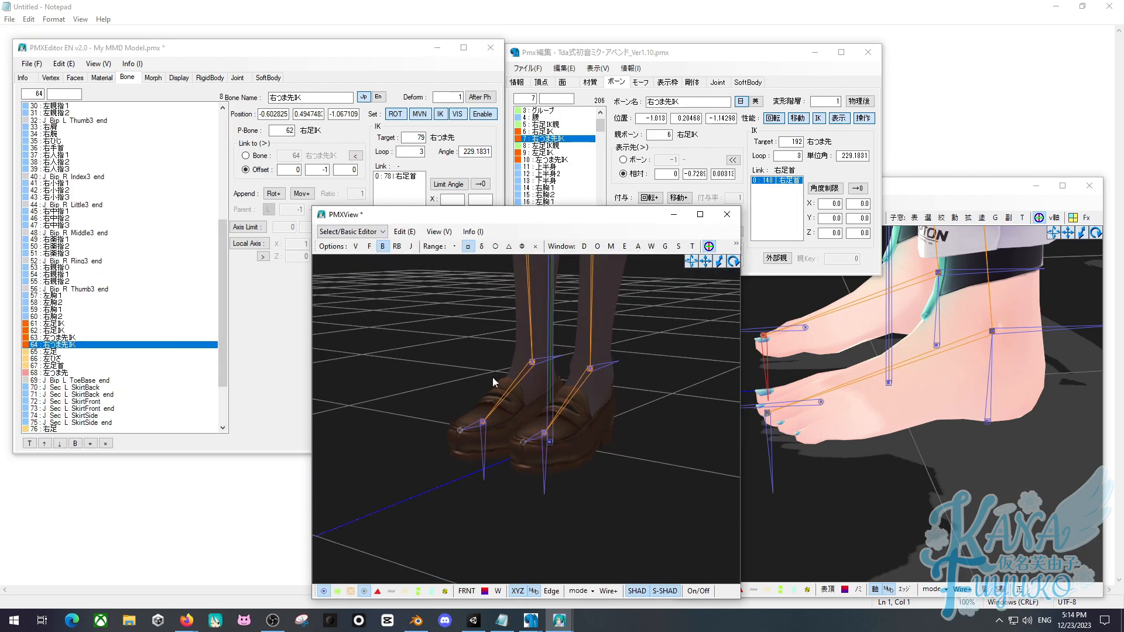
{"action": "left_click", "coordinate": [693, 247]}
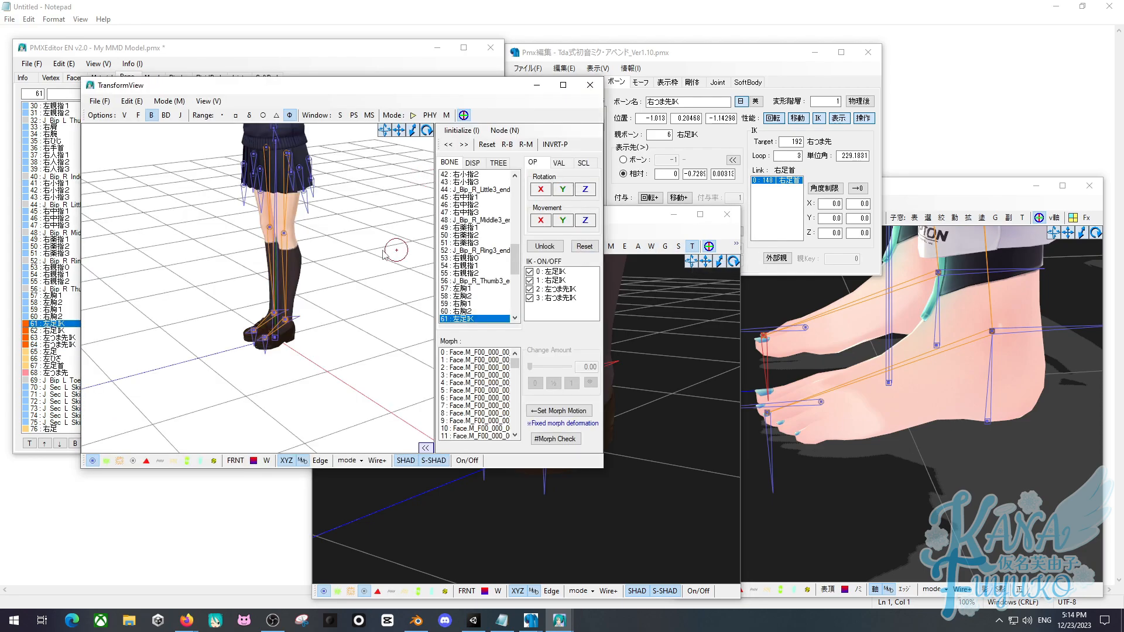
{"action": "left_click_drag", "start_coordinate": [293, 345], "coordinate": [316, 271]}
{"action": "right_click_drag", "start_coordinate": [316, 271], "coordinate": [335, 258]}
{"action": "mouse_move", "coordinate": [295, 287]}
{"action": "left_mouse_down"}
{"action": "mouse_move", "coordinate": [307, 363]}
{"action": "mouse_move", "coordinate": [261, 346]}
{"action": "mouse_move", "coordinate": [306, 285]}
{"action": "left_mouse_up"}
{"action": "key", "text": "ctrl+z"}
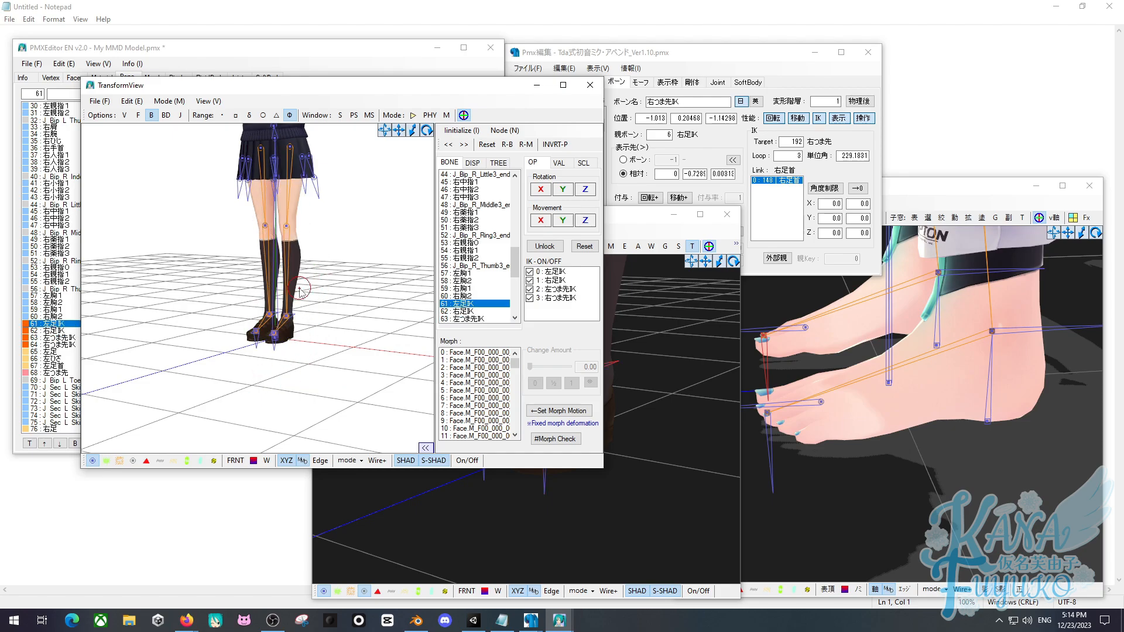
Inspect 右つま先ＩＫ and 左つま先ＩＫ on the shoes in the transform preview.
{"action": "scroll", "coordinate": [281, 336], "scroll_direction": "up", "scroll_amount": 1}
{"action": "left_click_drag", "start_coordinate": [276, 342], "coordinate": [287, 370]}
{"action": "left_click", "coordinate": [281, 351]}
{"action": "scroll", "coordinate": [275, 374], "scroll_direction": "up", "scroll_amount": 4}
{"action": "left_click", "coordinate": [269, 383]}
{"action": "right_click_drag", "start_coordinate": [269, 384], "coordinate": [293, 377]}
{"action": "left_click", "coordinate": [254, 373]}
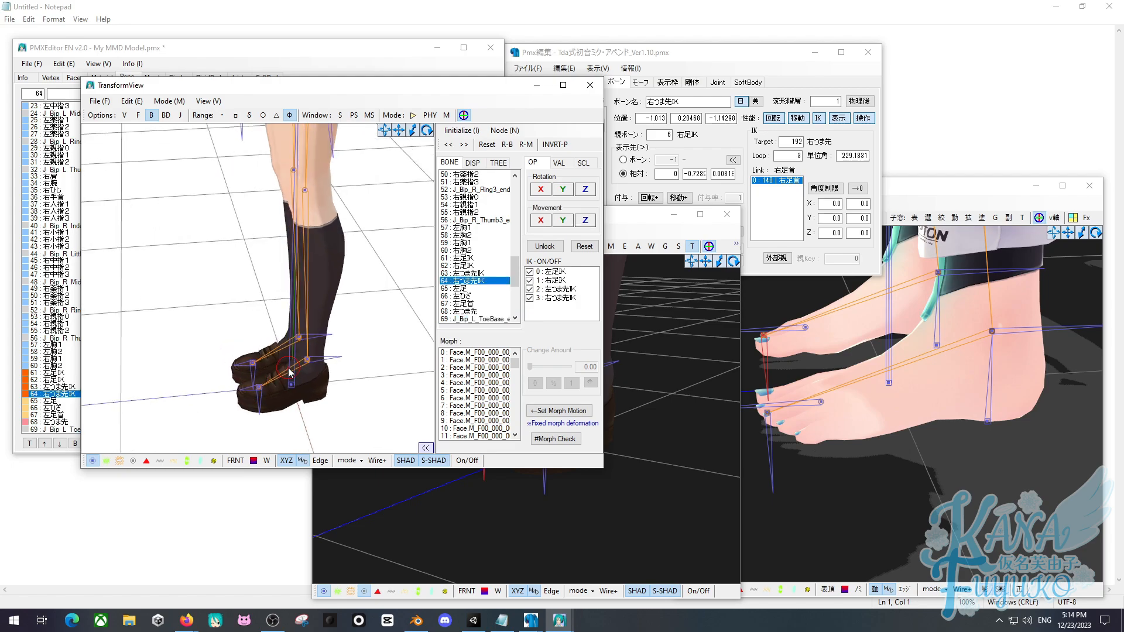
{"action": "scroll", "coordinate": [288, 367], "scroll_direction": "up", "scroll_amount": 2}
{"action": "left_click", "coordinate": [191, 328]}
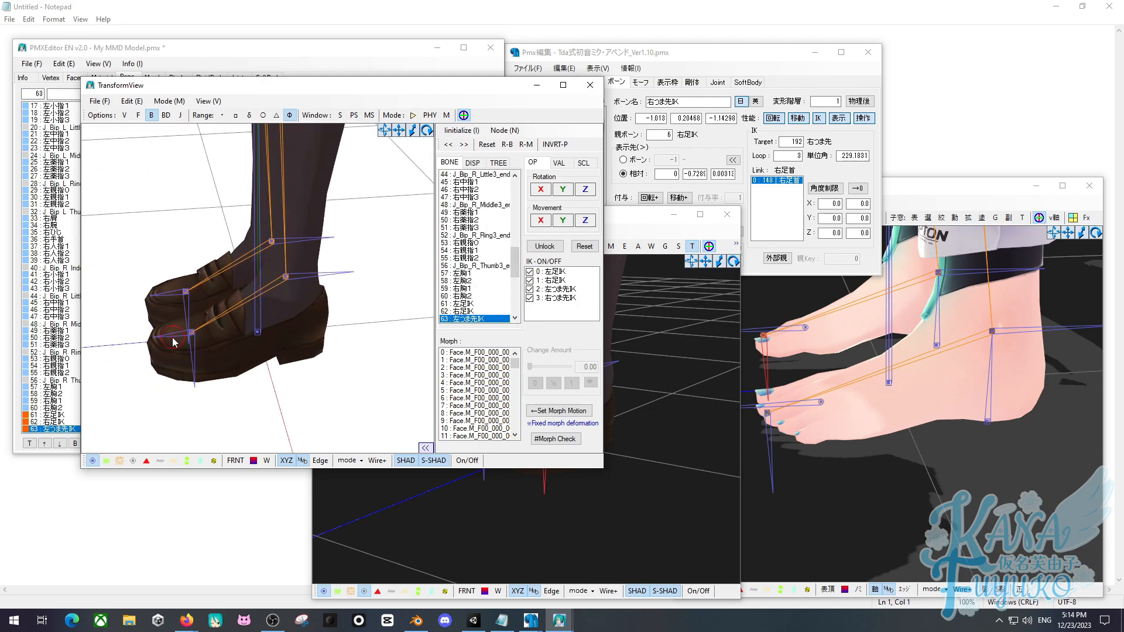
{"action": "scroll", "coordinate": [305, 242], "scroll_direction": "down", "scroll_amount": 1}
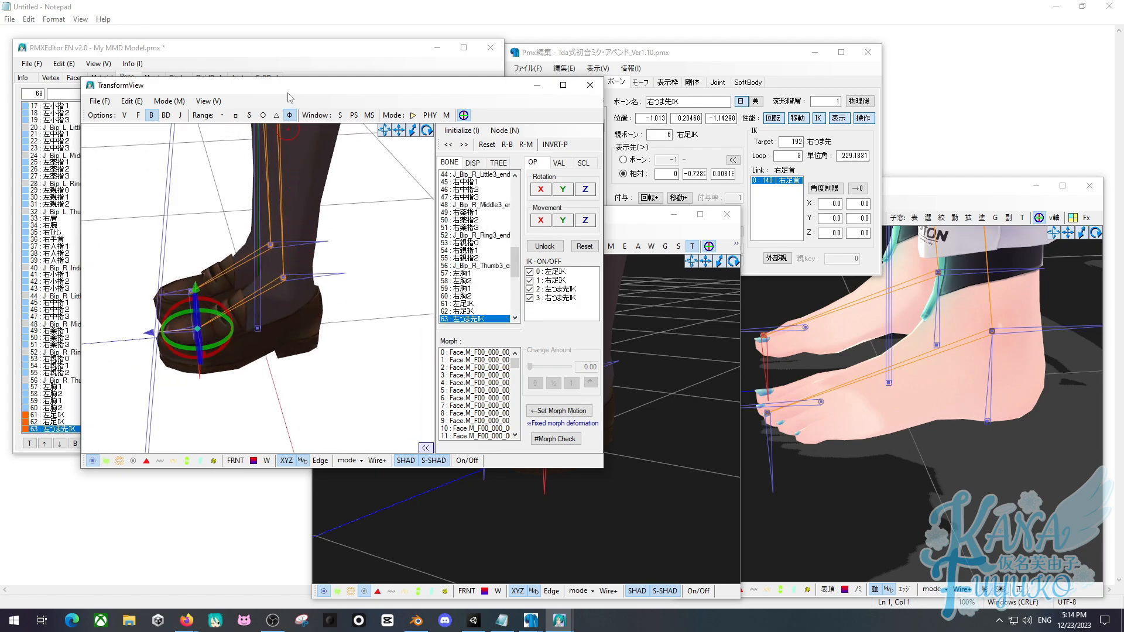
Select the left toe bone on the model and look up 左つま先 in the bone list.
{"action": "left_click_drag", "start_coordinate": [289, 98], "coordinate": [426, 153]}
{"action": "left_click", "coordinate": [591, 467]}
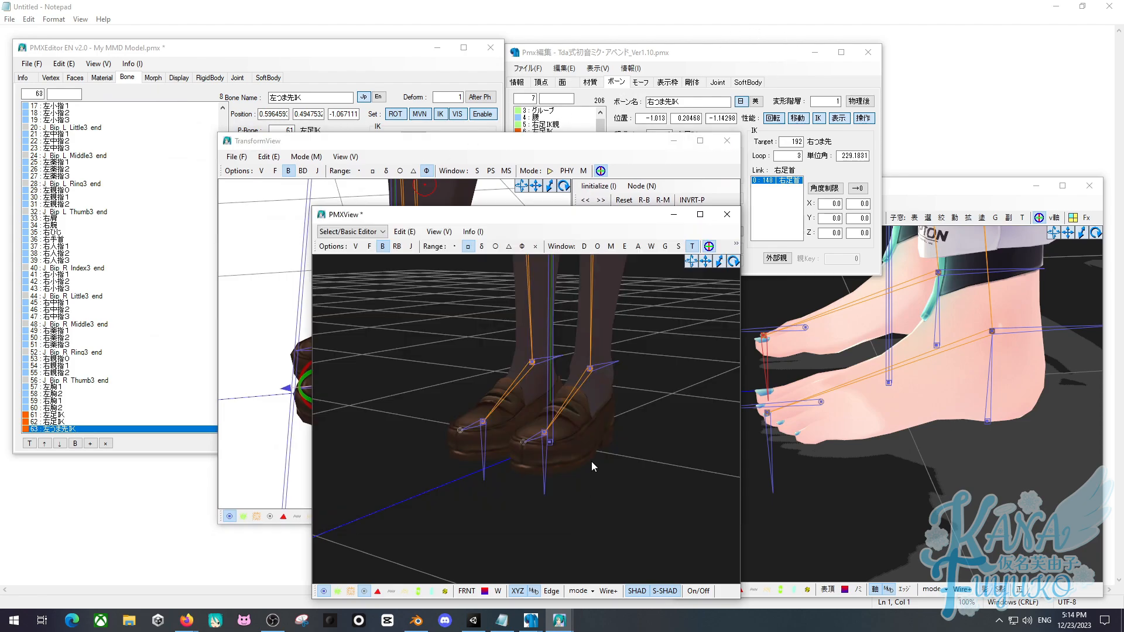
{"action": "scroll", "coordinate": [592, 463], "scroll_direction": "up", "scroll_amount": 6}
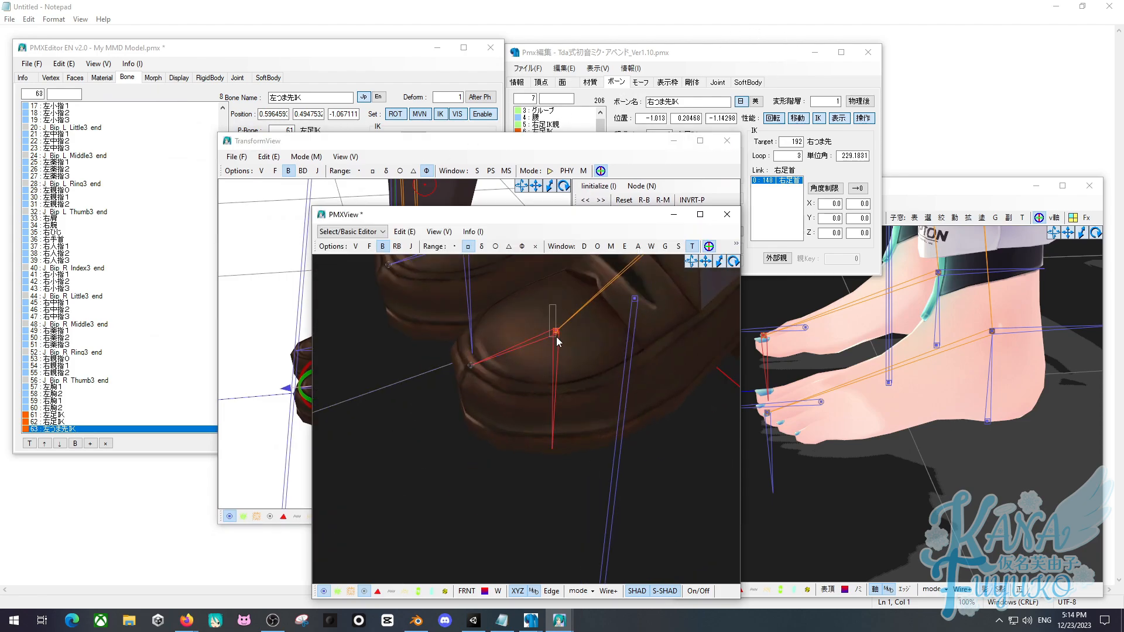
{"action": "left_click", "coordinate": [556, 333]}
{"action": "scroll", "coordinate": [51, 394], "scroll_direction": "down", "scroll_amount": 4}
{"action": "left_click", "coordinate": [63, 389]}
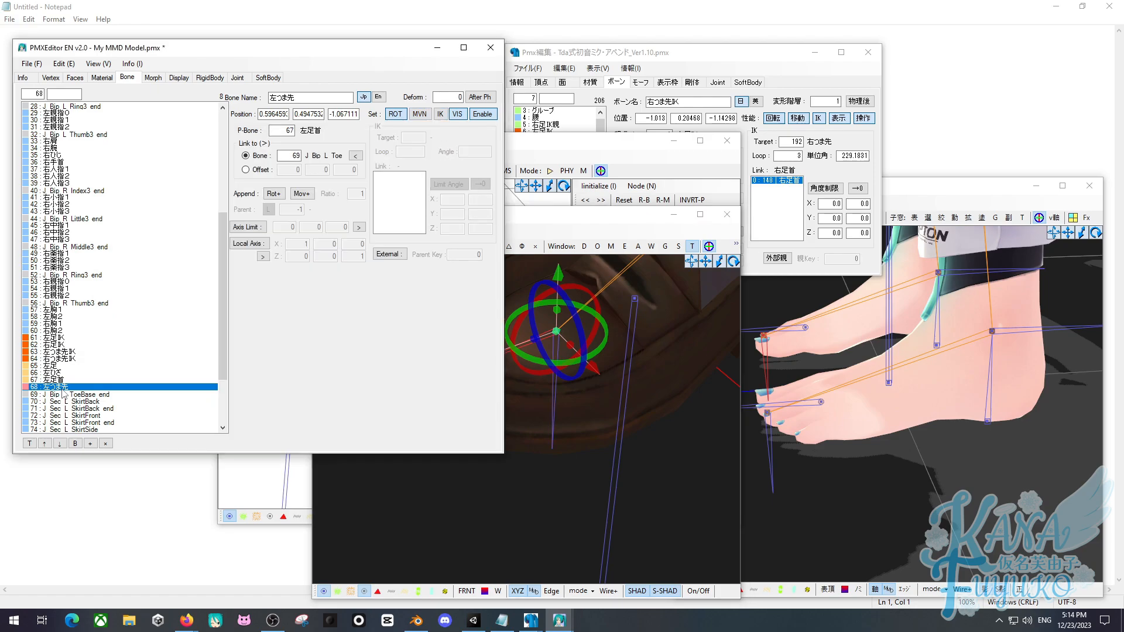
Select 右つま先 in the transform preview and test rotating the right toe.
{"action": "left_click", "coordinate": [555, 159]}
{"action": "scroll", "coordinate": [617, 316], "scroll_direction": "down", "scroll_amount": 1}
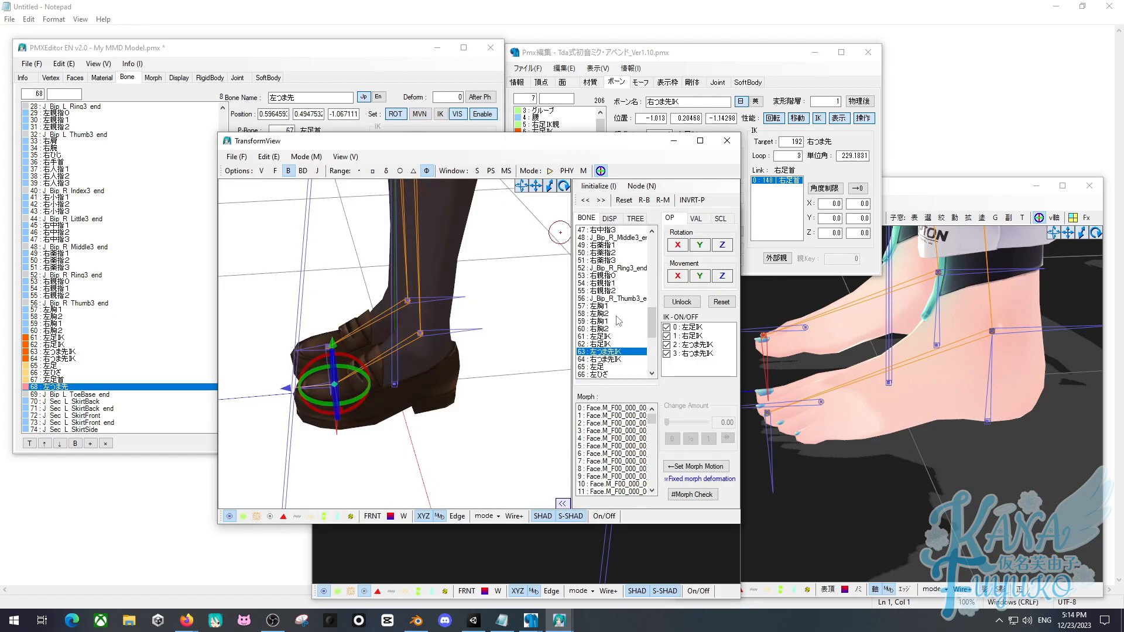
{"action": "scroll", "coordinate": [611, 341], "scroll_direction": "down", "scroll_amount": 7}
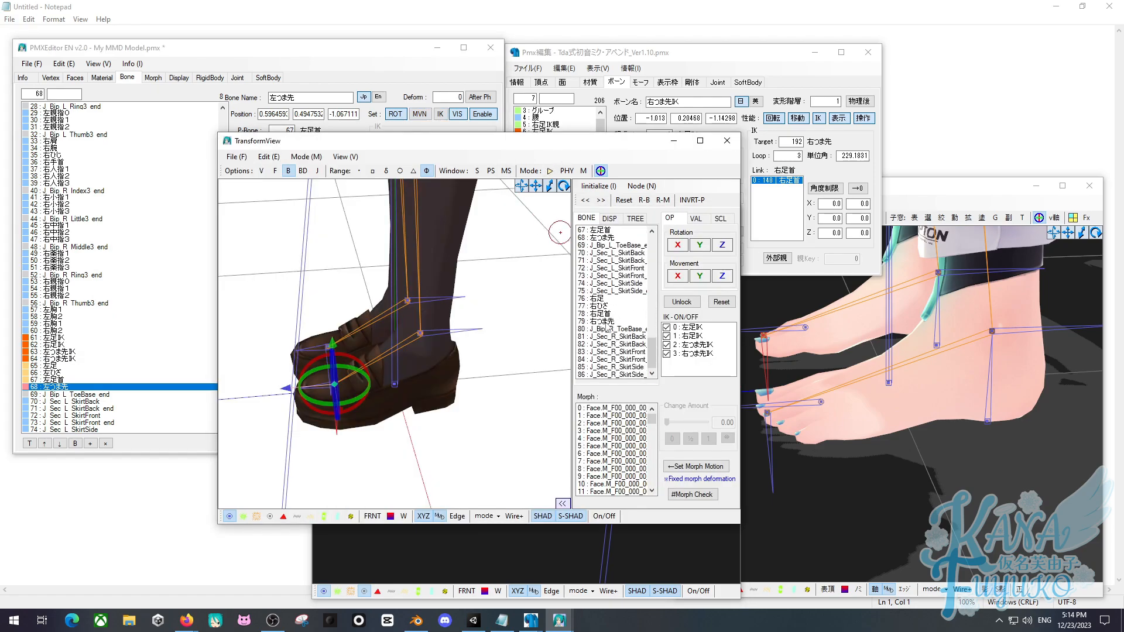
{"action": "left_click", "coordinate": [603, 321]}
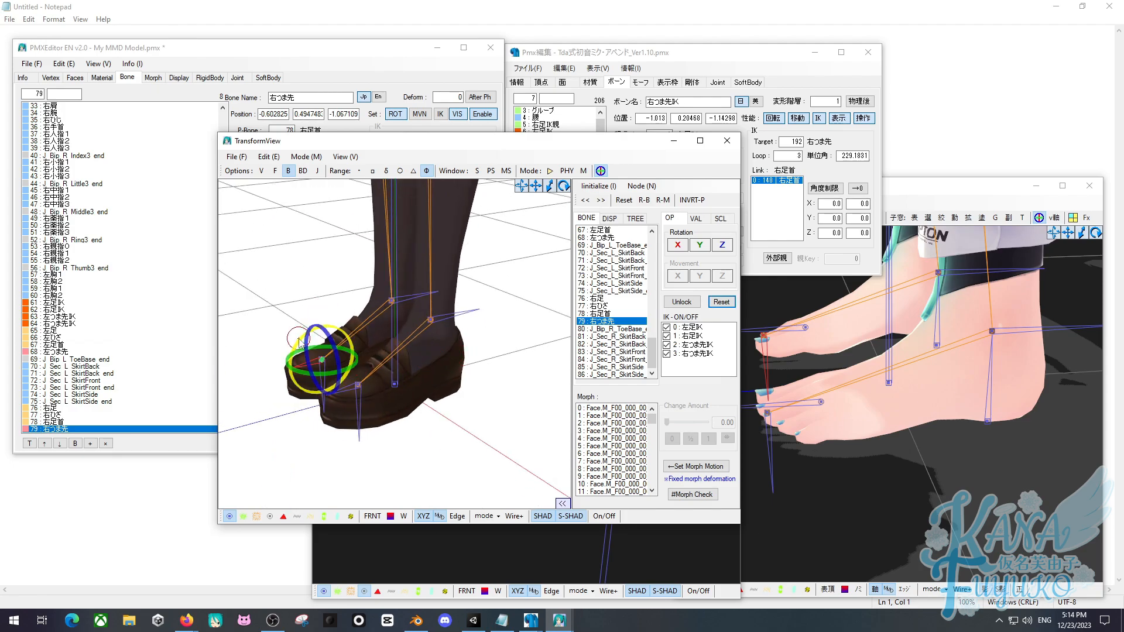
{"action": "mouse_move", "coordinate": [299, 342]}
{"action": "left_mouse_down"}
{"action": "mouse_move", "coordinate": [294, 351]}
{"action": "mouse_move", "coordinate": [313, 349]}
{"action": "left_mouse_up"}
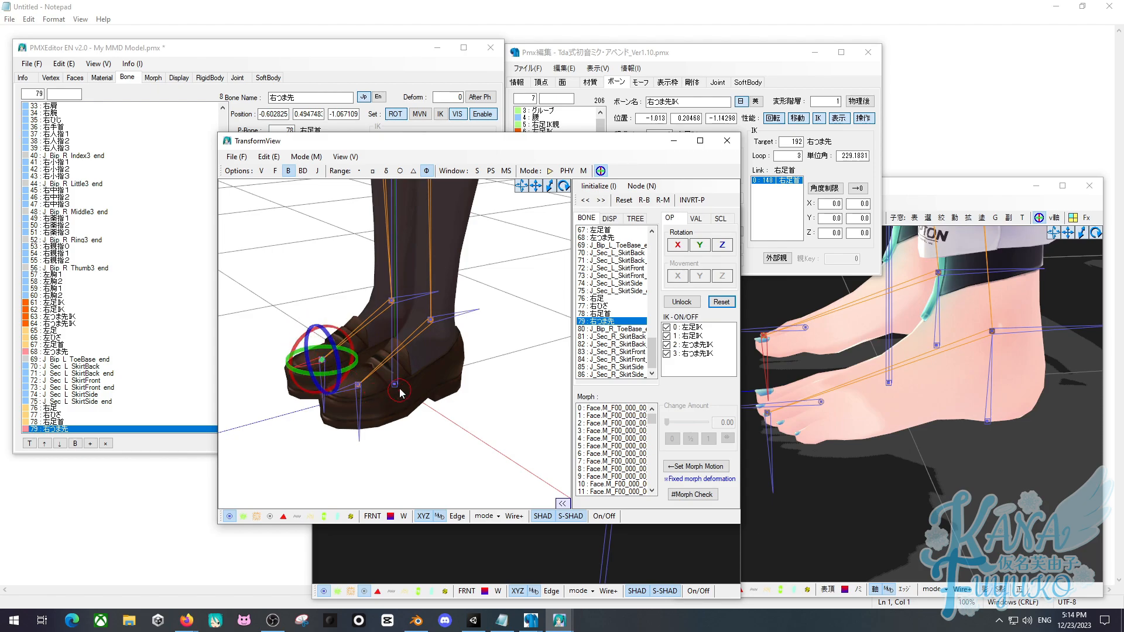
Test the left leg by moving its foot IK and toe IK in the transform preview, and undo the test poses.
{"action": "scroll", "coordinate": [423, 318], "scroll_direction": "down", "scroll_amount": 5}
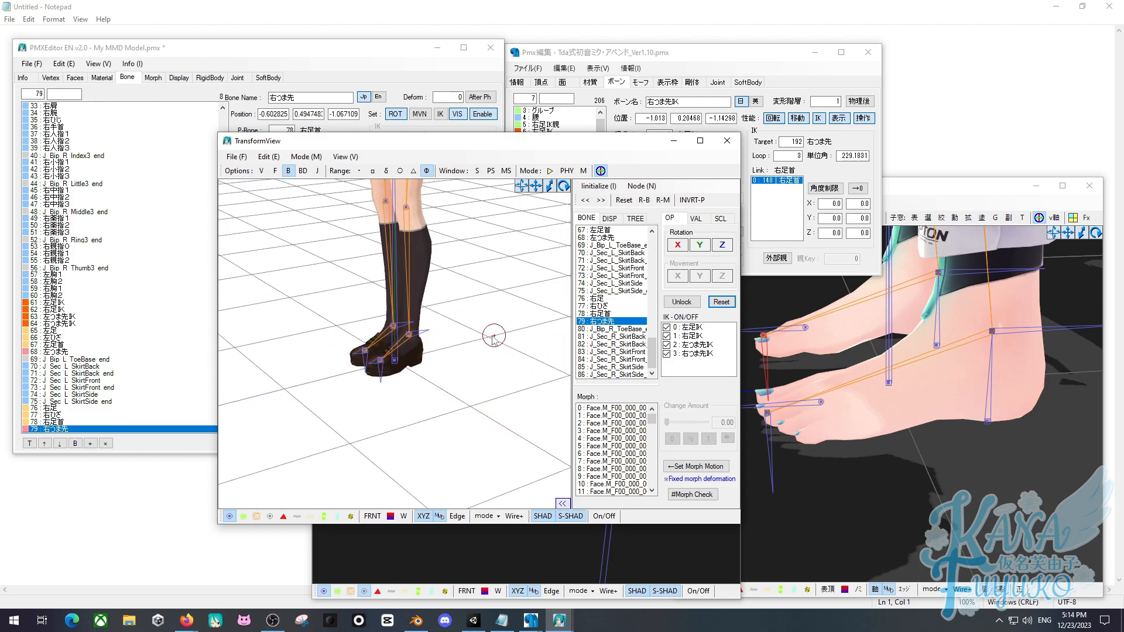
{"action": "left_click", "coordinate": [408, 338]}
{"action": "left_click_drag", "start_coordinate": [408, 338], "coordinate": [484, 304]}
{"action": "mouse_move", "coordinate": [454, 334]}
{"action": "left_mouse_down"}
{"action": "mouse_move", "coordinate": [450, 346]}
{"action": "mouse_move", "coordinate": [491, 381]}
{"action": "mouse_move", "coordinate": [412, 354]}
{"action": "mouse_move", "coordinate": [437, 353]}
{"action": "left_mouse_up"}
{"action": "right_click_drag", "start_coordinate": [437, 353], "coordinate": [467, 342]}
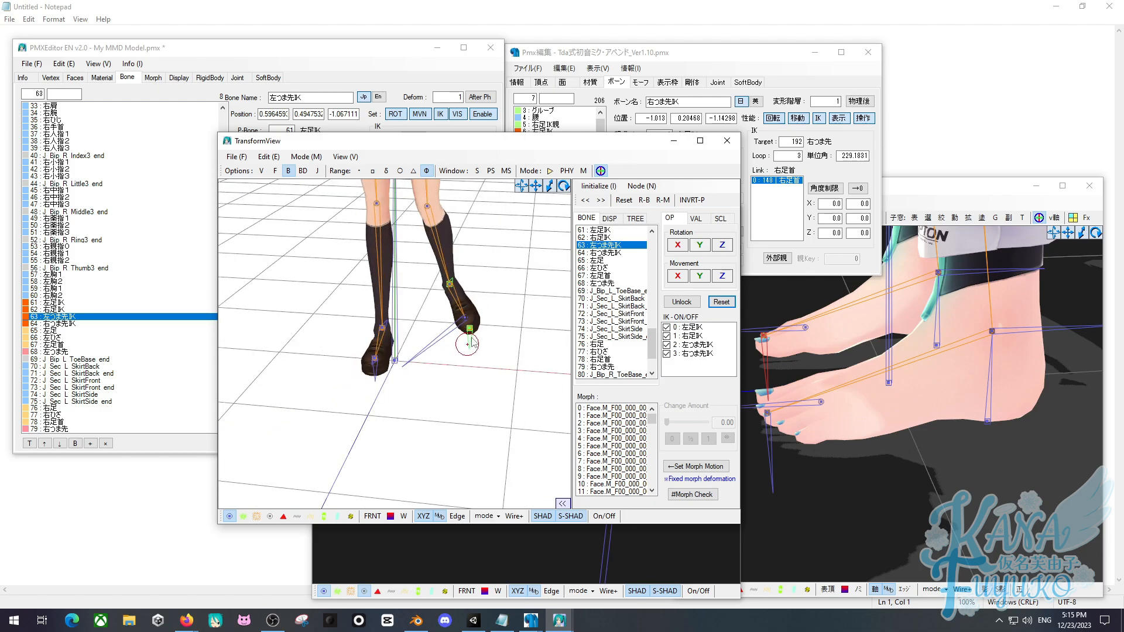
{"action": "mouse_move", "coordinate": [466, 341]}
{"action": "left_mouse_down"}
{"action": "mouse_move", "coordinate": [522, 326]}
{"action": "mouse_move", "coordinate": [477, 326]}
{"action": "left_mouse_up"}
{"action": "key", "text": "ctrl+z"}
{"action": "key", "text": "ctrl+z"}
{"action": "key", "text": "ctrl+z"}
{"action": "scroll", "coordinate": [464, 281], "scroll_direction": "down", "scroll_amount": 3}
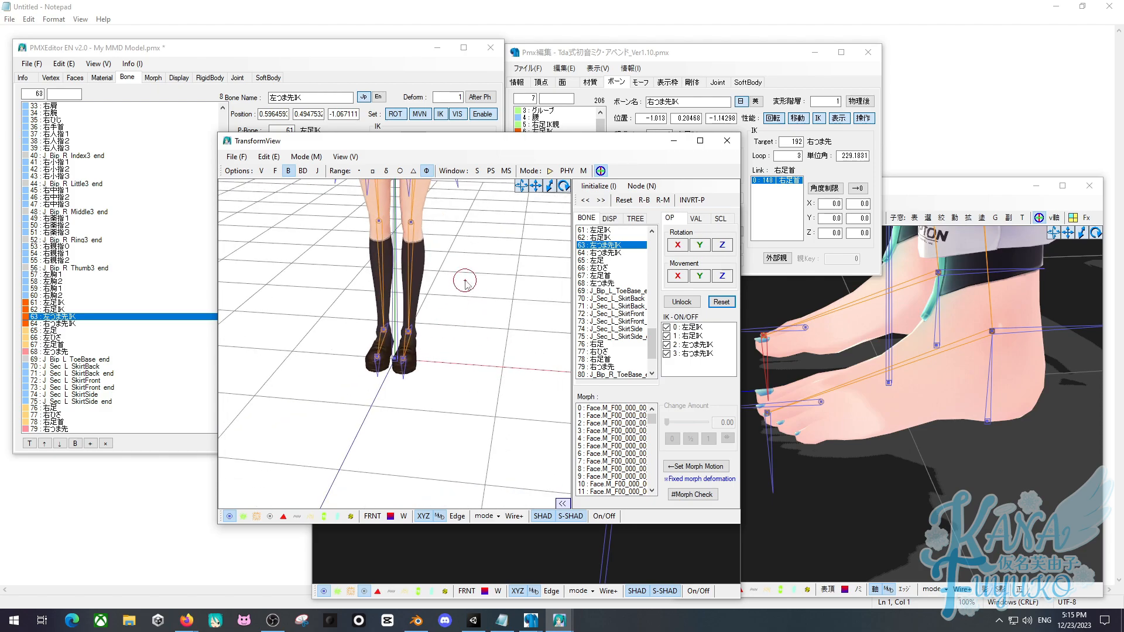
{"action": "middle_click_drag", "start_coordinate": [465, 281], "coordinate": [451, 377]}
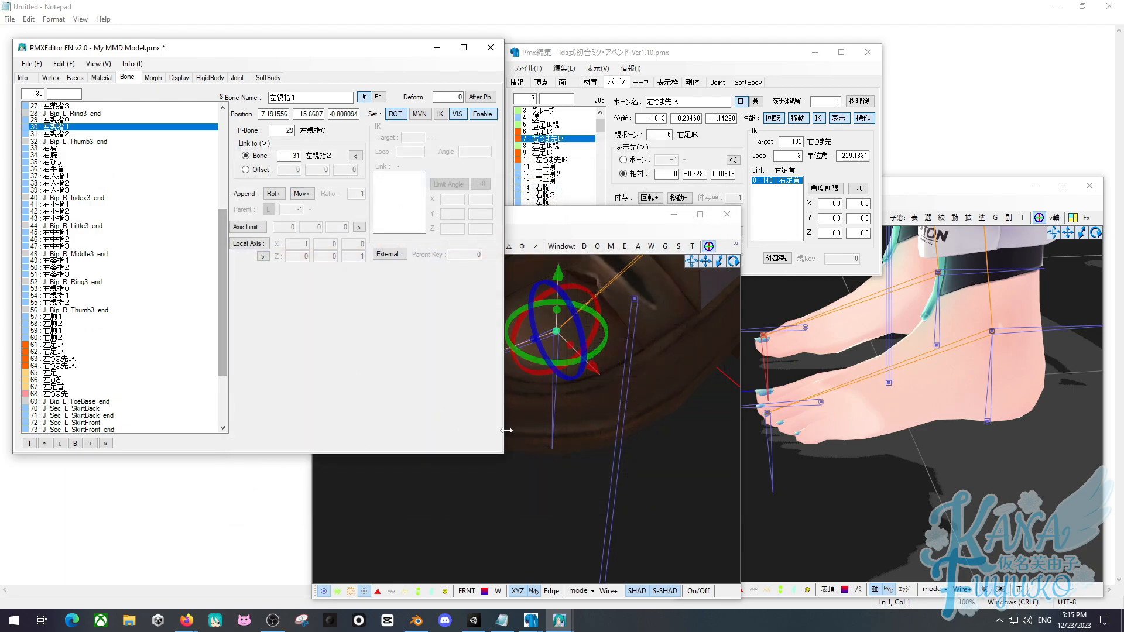
Examine the leg, ankle and toe IK bones of My MMD Model from several angles.
{"action": "right_click_drag", "start_coordinate": [521, 387], "coordinate": [533, 417]}
{"action": "scroll", "coordinate": [526, 374], "scroll_direction": "down", "scroll_amount": 6}
{"action": "left_click", "coordinate": [452, 316]}
{"action": "scroll", "coordinate": [450, 312], "scroll_direction": "down", "scroll_amount": 3}
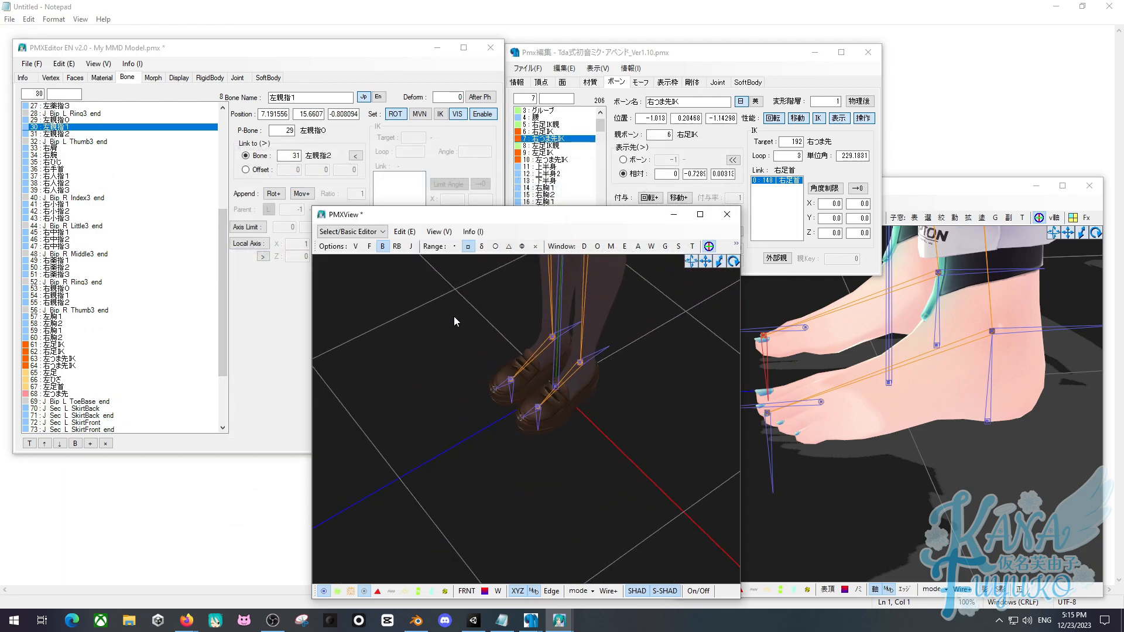
{"action": "right_click_drag", "start_coordinate": [455, 316], "coordinate": [482, 307]}
{"action": "middle_click_drag", "start_coordinate": [483, 308], "coordinate": [462, 343]}
{"action": "scroll", "coordinate": [443, 392], "scroll_direction": "down", "scroll_amount": 3}
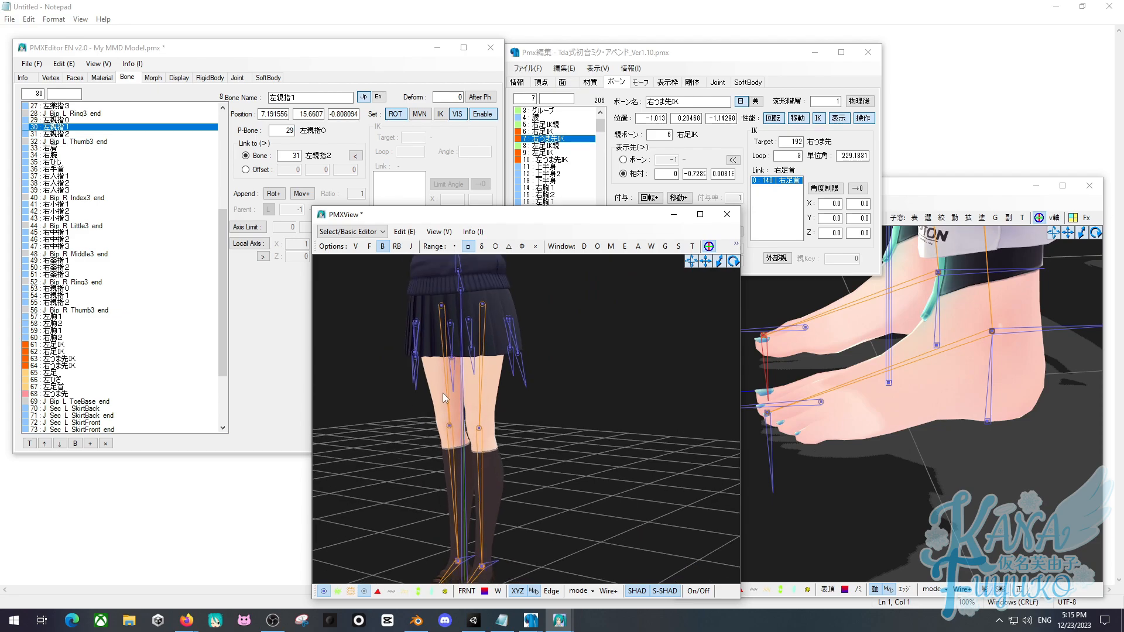
{"action": "middle_click_drag", "start_coordinate": [442, 392], "coordinate": [466, 385]}
{"action": "right_click_drag", "start_coordinate": [466, 385], "coordinate": [430, 386]}
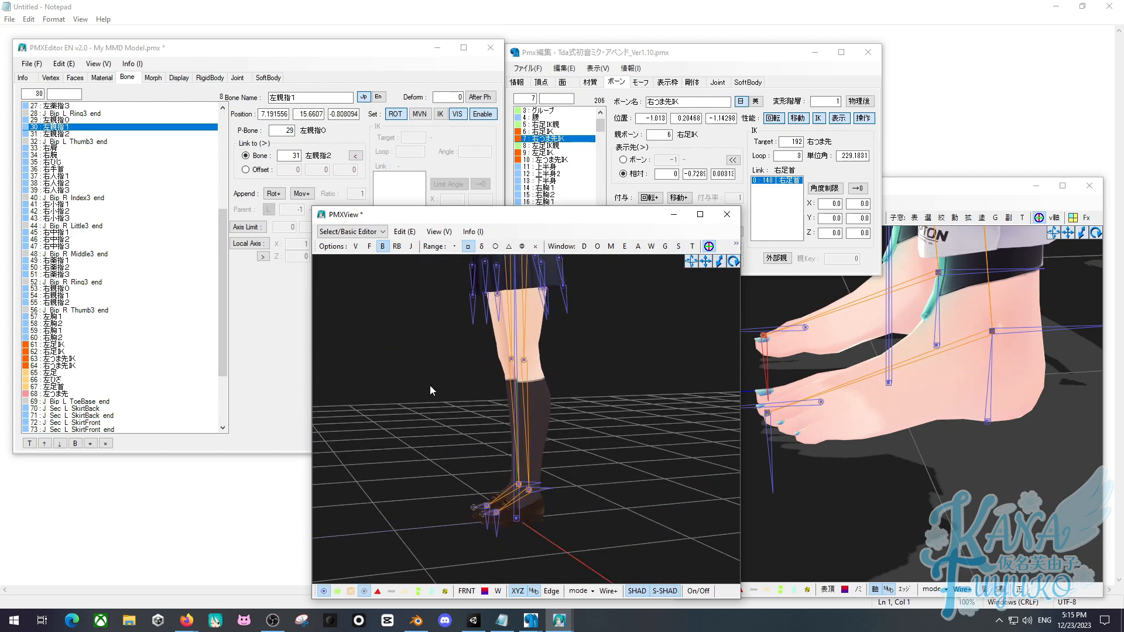
{"action": "left_click", "coordinate": [277, 621]}
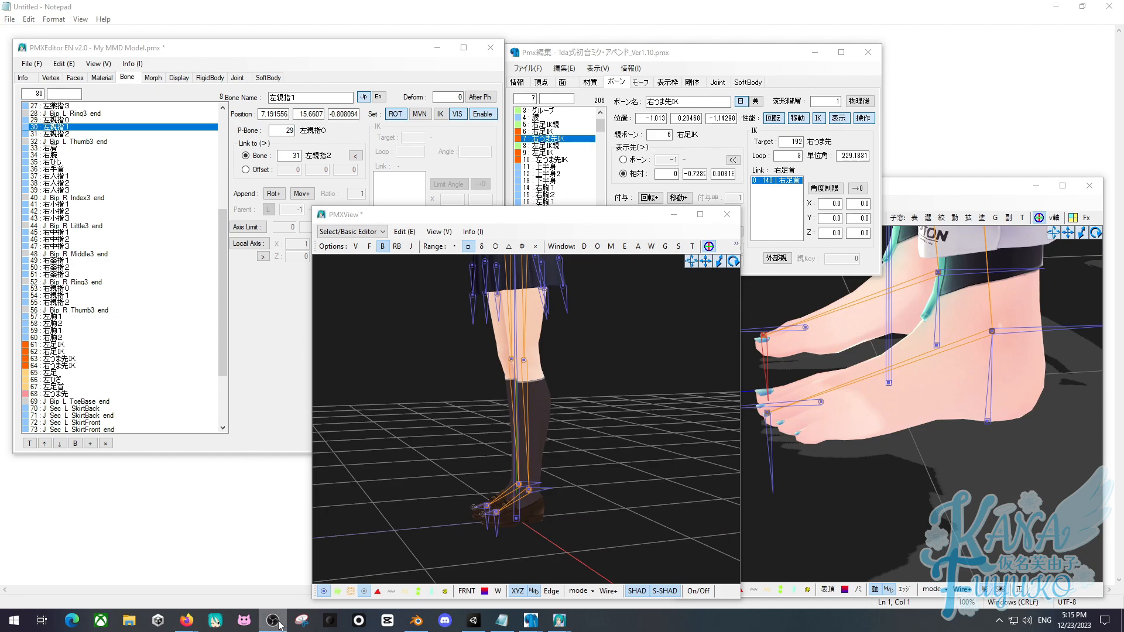
{"action": "left_click", "coordinate": [348, 475]}
{"action": "right_click_drag", "start_coordinate": [544, 381], "coordinate": [430, 421]}
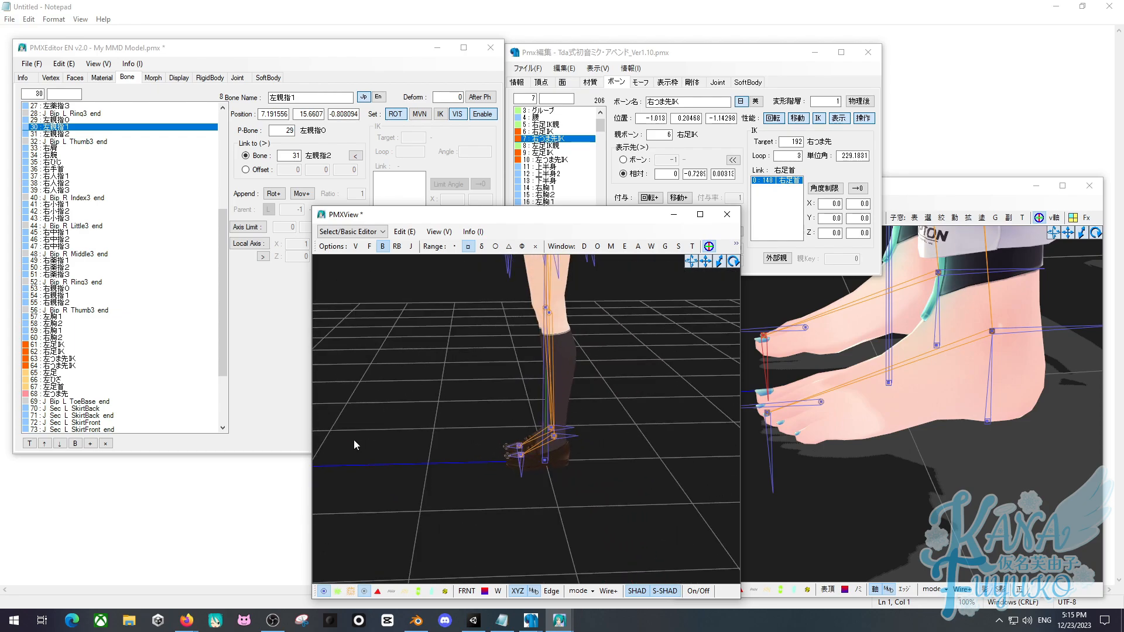
{"action": "right_click_drag", "start_coordinate": [418, 336], "coordinate": [451, 433]}
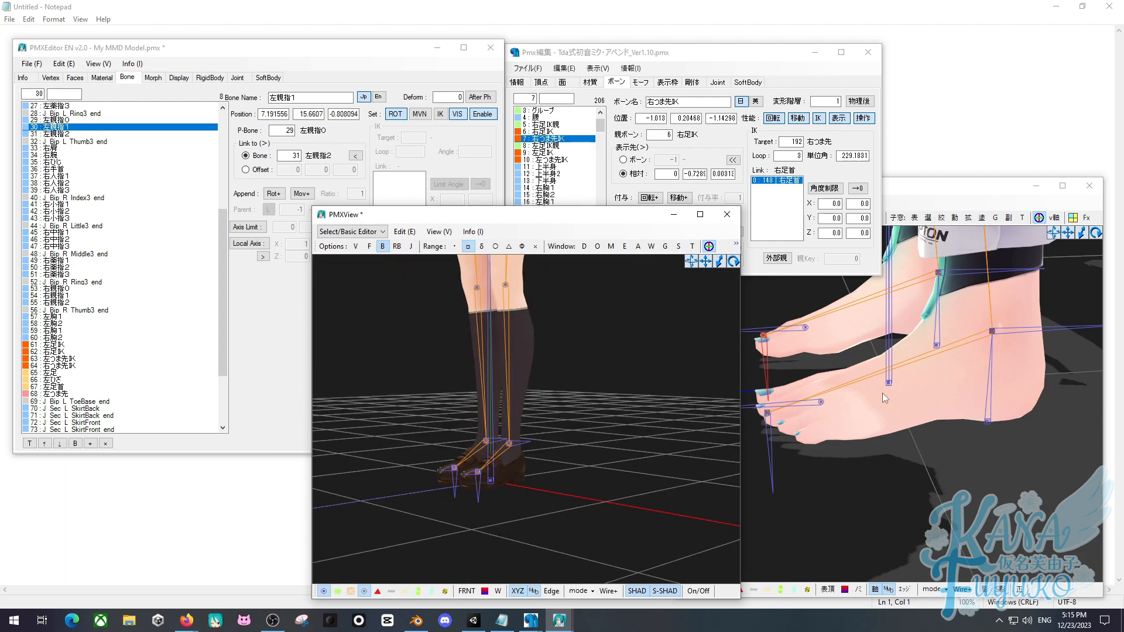
Examine the upper-body bones of the Tda Miku Append reference and the left shoulder and arm entries in its bone list.
{"action": "right_click_drag", "start_coordinate": [882, 393], "coordinate": [805, 340]}
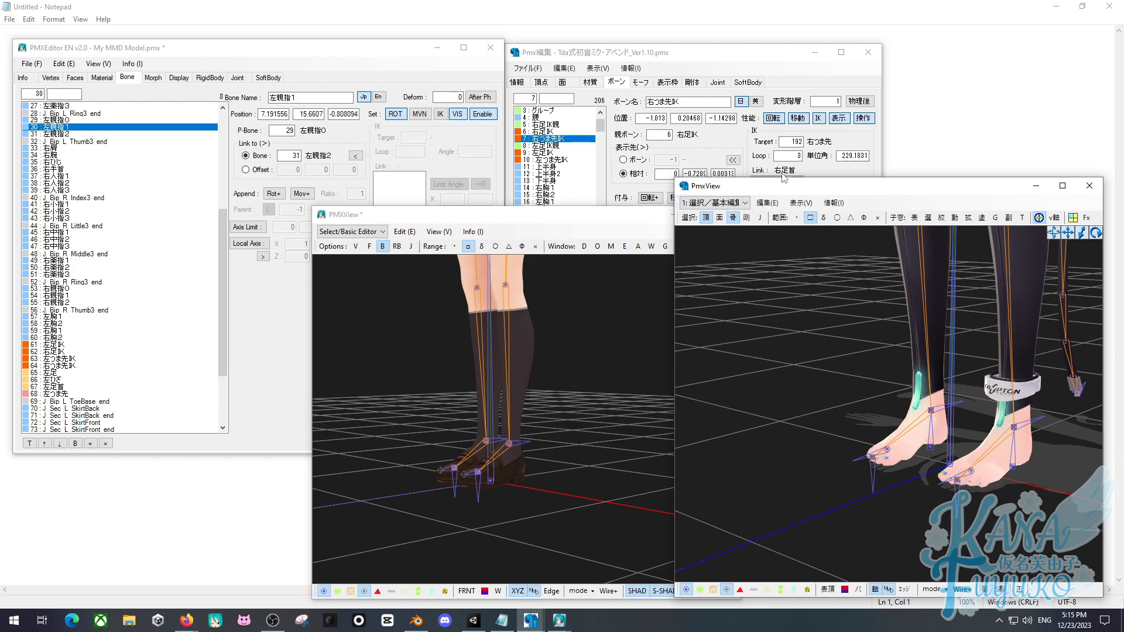
{"action": "left_click_drag", "start_coordinate": [670, 59], "coordinate": [445, 114]}
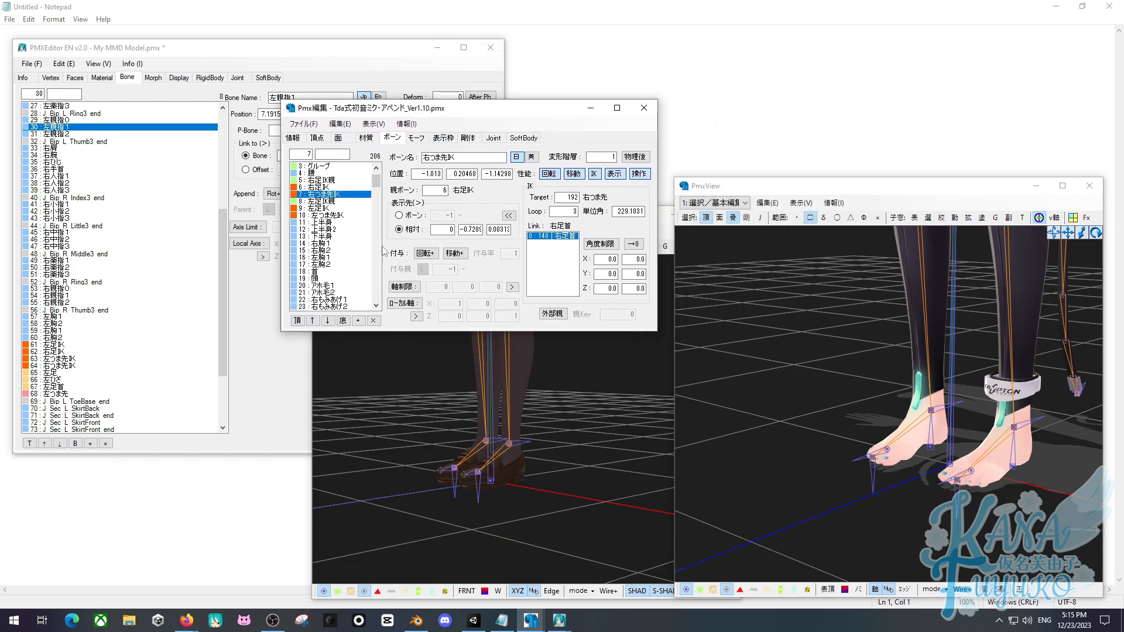
{"action": "left_click_drag", "start_coordinate": [376, 180], "coordinate": [404, 215]}
{"action": "middle_click_drag", "start_coordinate": [908, 325], "coordinate": [889, 414]}
{"action": "scroll", "coordinate": [898, 407], "scroll_direction": "down", "scroll_amount": 3}
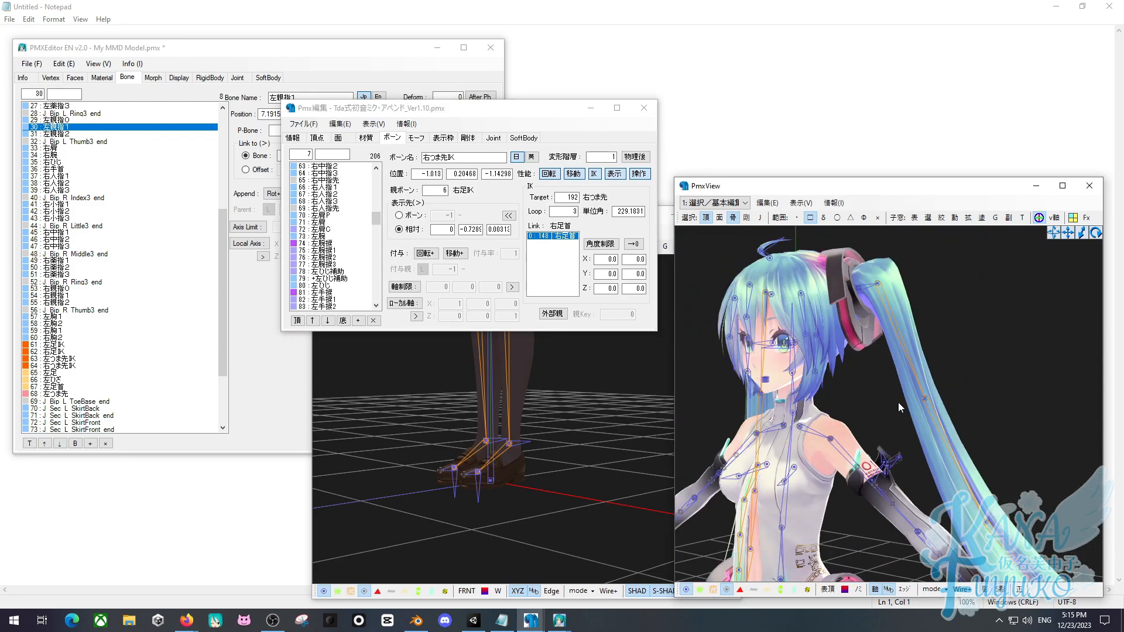
{"action": "right_click_drag", "start_coordinate": [899, 403], "coordinate": [842, 399]}
{"action": "scroll", "coordinate": [897, 402], "scroll_direction": "down", "scroll_amount": 2}
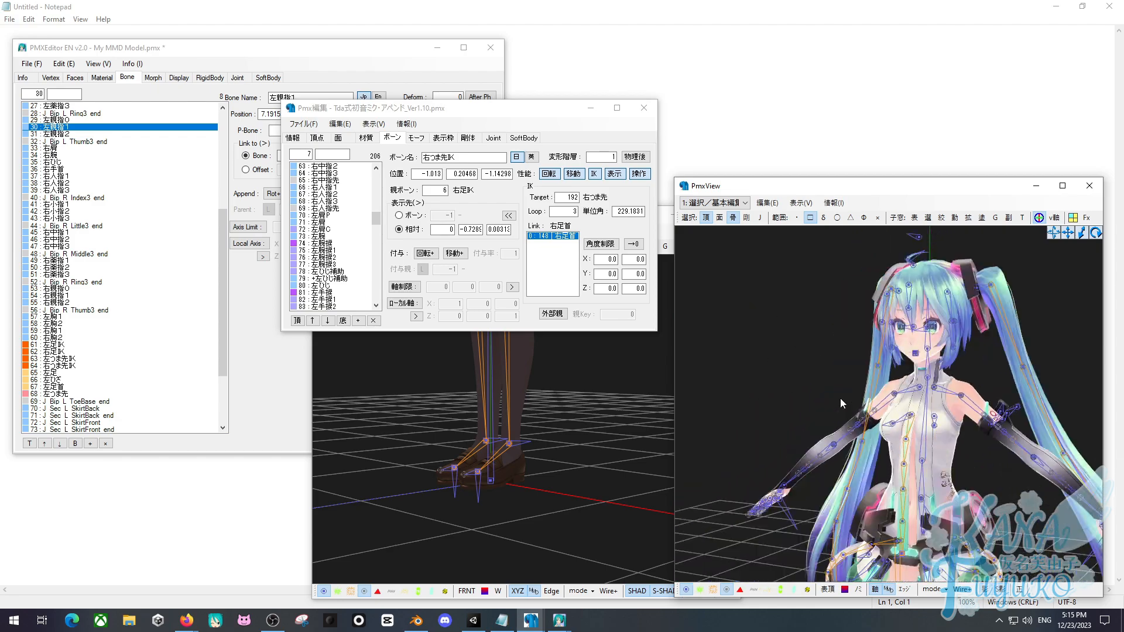
Compare the leg and full-body bones of the Tda Miku Append reference with those of My MMD Model from several angles.
{"action": "scroll", "coordinate": [841, 398], "scroll_direction": "down", "scroll_amount": 3}
{"action": "middle_click_drag", "start_coordinate": [841, 399], "coordinate": [816, 348]}
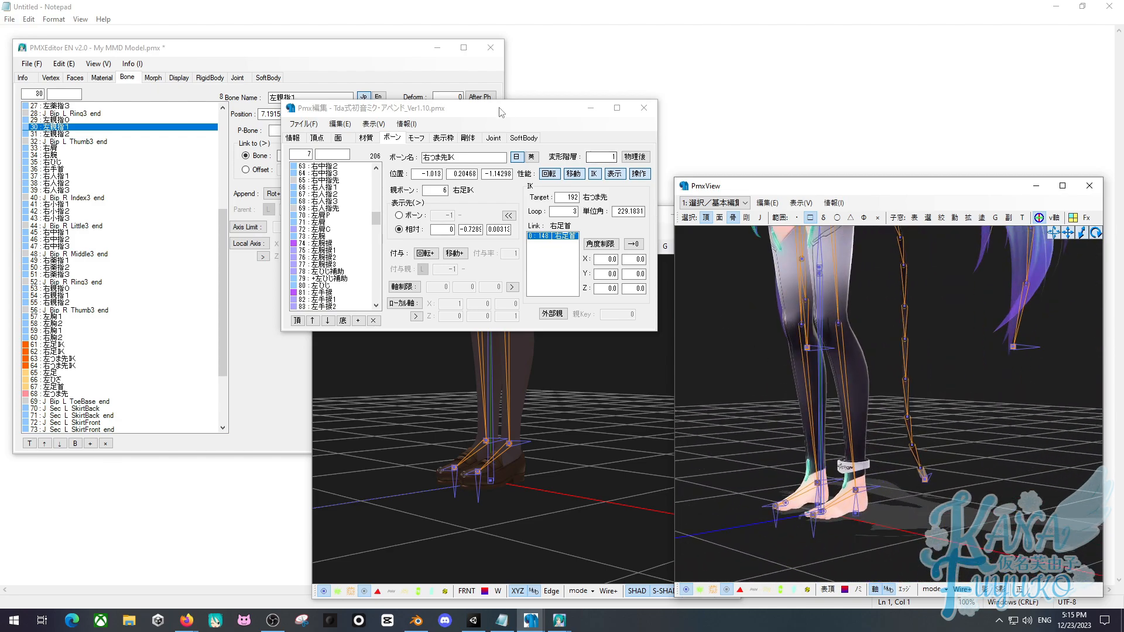
{"action": "left_click_drag", "start_coordinate": [500, 113], "coordinate": [728, 50]}
{"action": "left_click", "coordinate": [469, 542]}
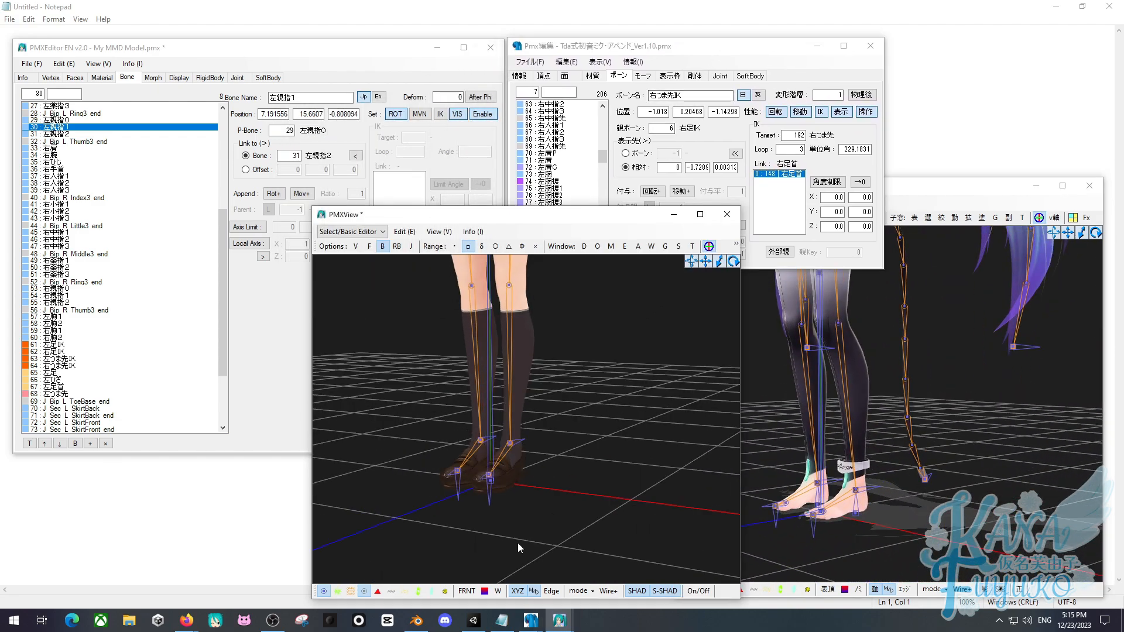
{"action": "right_click_drag", "start_coordinate": [517, 543], "coordinate": [539, 535]}
{"action": "right_click_drag", "start_coordinate": [549, 381], "coordinate": [585, 428]}
{"action": "mouse_move", "coordinate": [773, 412]}
{"action": "right_mouse_down"}
{"action": "mouse_move", "coordinate": [800, 416]}
{"action": "mouse_move", "coordinate": [786, 402]}
{"action": "right_mouse_up"}
{"action": "middle_click_drag", "start_coordinate": [777, 394], "coordinate": [783, 428]}
{"action": "right_click_drag", "start_coordinate": [566, 404], "coordinate": [546, 366]}
{"action": "middle_click_drag", "start_coordinate": [547, 367], "coordinate": [549, 441]}
{"action": "right_click_drag", "start_coordinate": [594, 375], "coordinate": [614, 360]}
{"action": "middle_click_drag", "start_coordinate": [614, 361], "coordinate": [613, 410]}
{"action": "right_click_drag", "start_coordinate": [612, 409], "coordinate": [591, 398]}
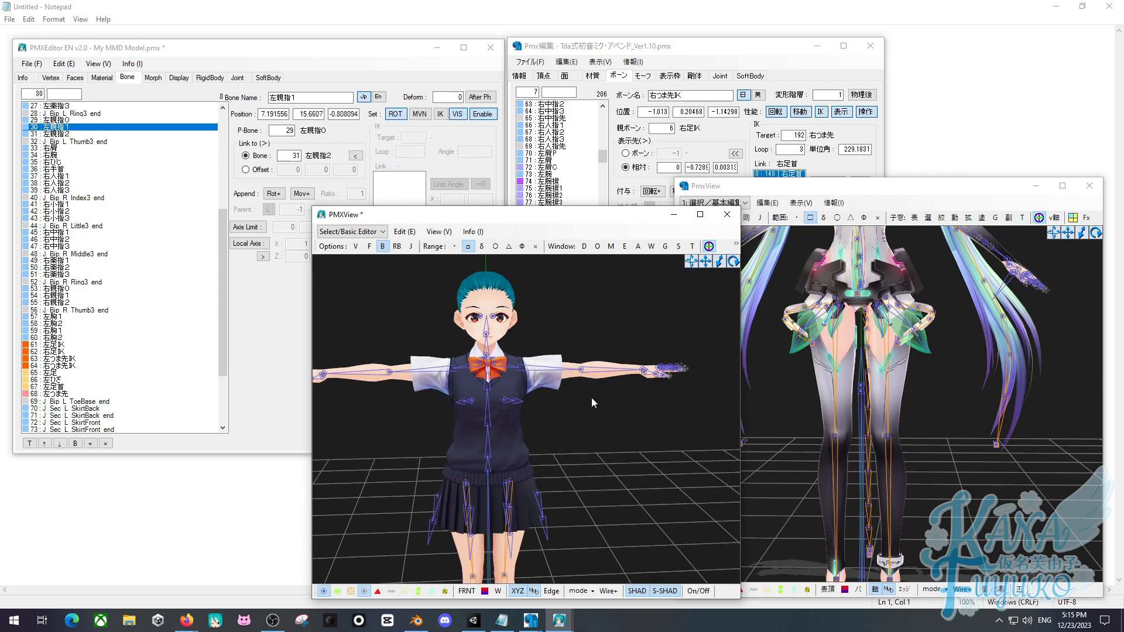
{"action": "scroll", "coordinate": [591, 399], "scroll_direction": "down", "scroll_amount": 1}
{"action": "left_click", "coordinate": [870, 370]}
{"action": "scroll", "coordinate": [870, 369], "scroll_direction": "down", "scroll_amount": 7}
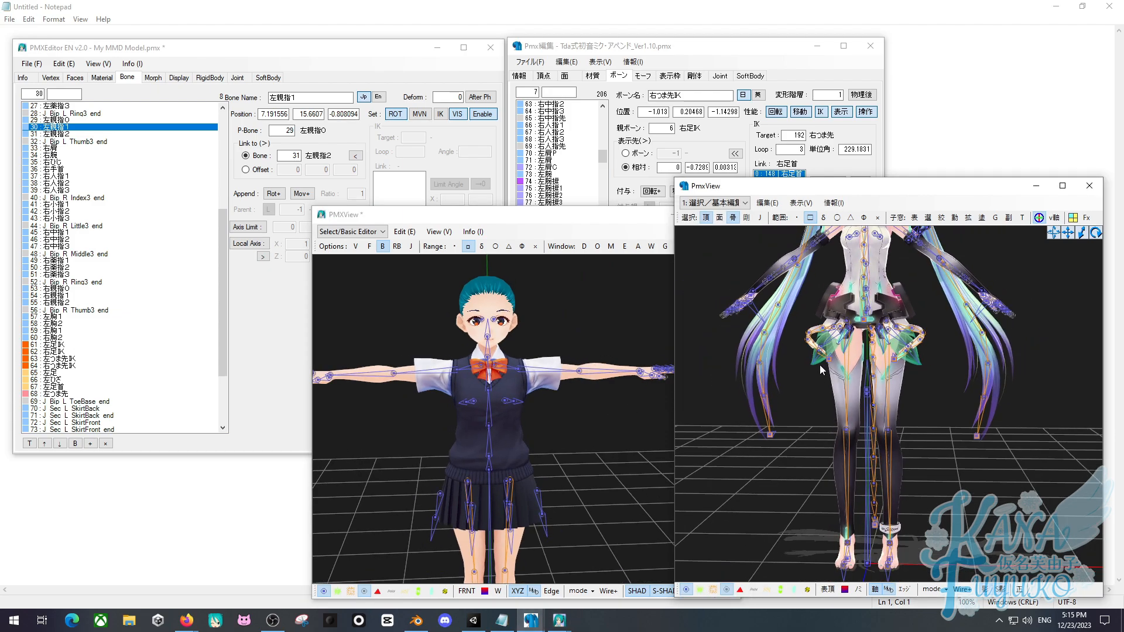
{"action": "mouse_move", "coordinate": [820, 369]}
{"action": "middle_mouse_down"}
{"action": "mouse_move", "coordinate": [840, 393]}
{"action": "mouse_move", "coordinate": [814, 386]}
{"action": "mouse_move", "coordinate": [816, 370]}
{"action": "middle_mouse_up"}
{"action": "scroll", "coordinate": [816, 370], "scroll_direction": "up", "scroll_amount": 2}
{"action": "right_click_drag", "start_coordinate": [816, 370], "coordinate": [837, 359]}
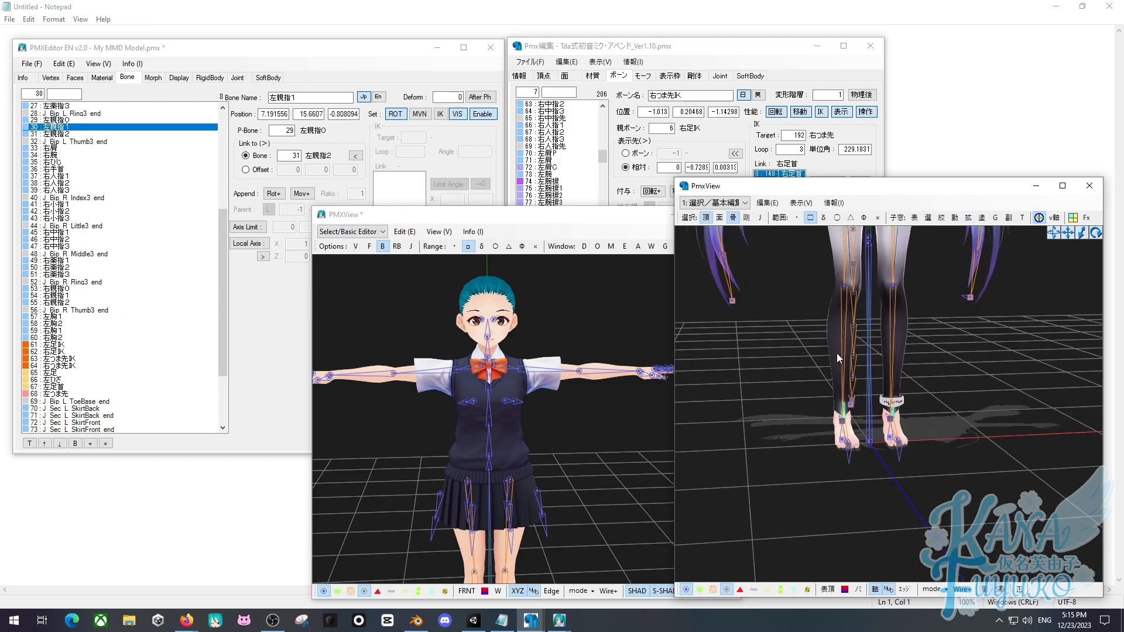
{"action": "scroll", "coordinate": [838, 360], "scroll_direction": "up", "scroll_amount": 4}
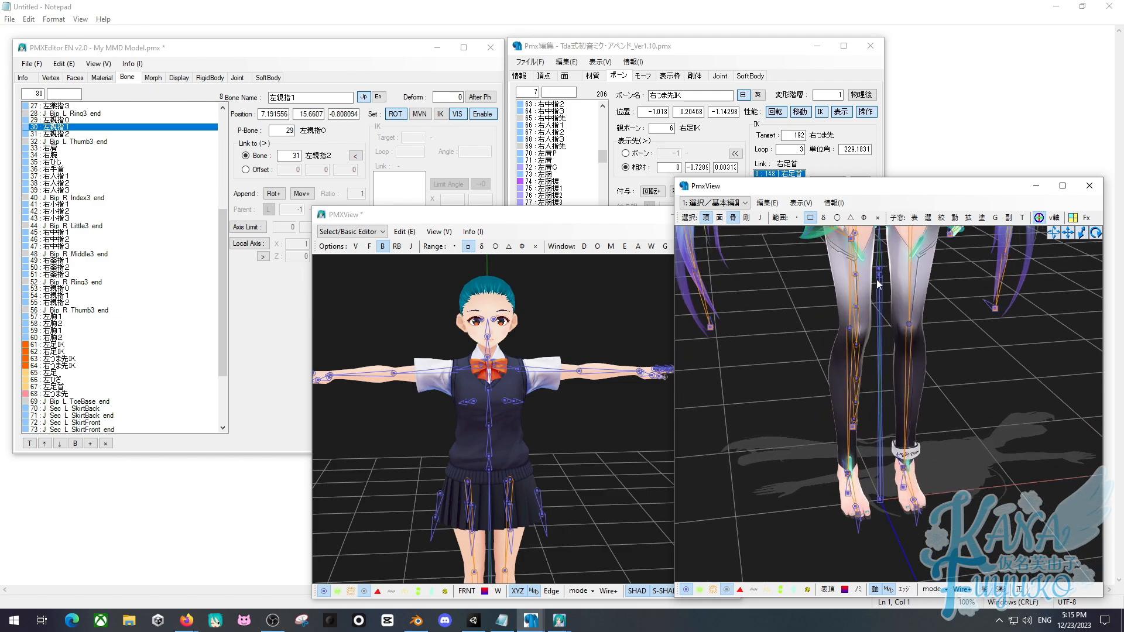
Examine the センター, グルーブ, 操作中心 and 全ての親 bones of the Tda Miku Append reference between the legs and at the feet.
{"action": "left_click", "coordinate": [884, 286]}
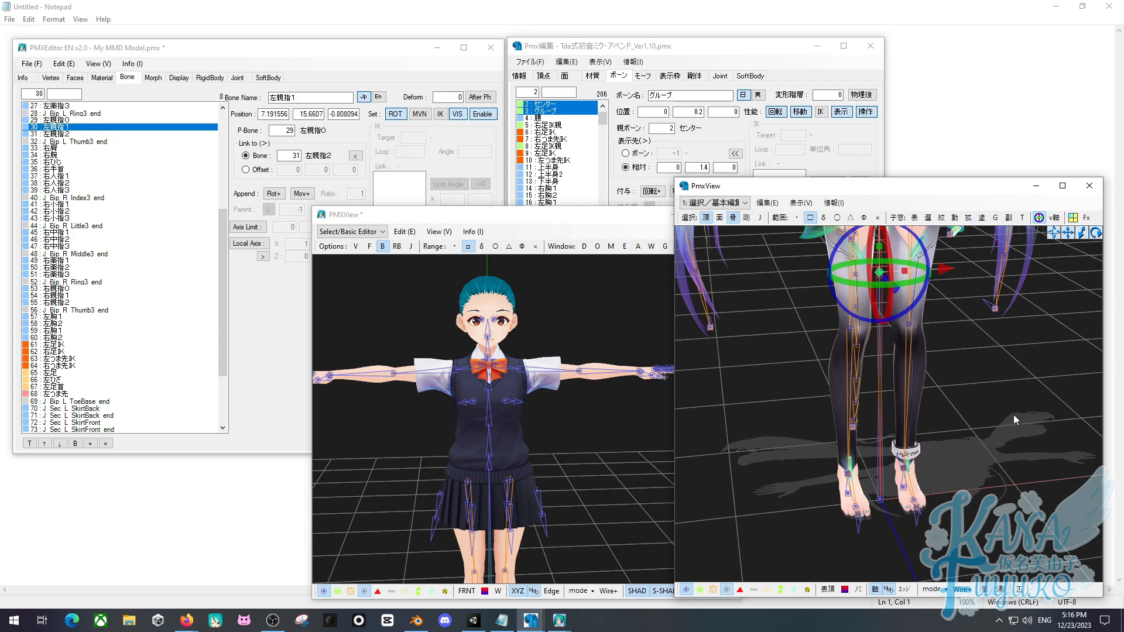
{"action": "mouse_move", "coordinate": [1013, 415]}
{"action": "right_mouse_down"}
{"action": "mouse_move", "coordinate": [1007, 399]}
{"action": "mouse_move", "coordinate": [992, 408]}
{"action": "right_mouse_up"}
{"action": "middle_click_drag", "start_coordinate": [968, 346], "coordinate": [1006, 412]}
{"action": "left_click", "coordinate": [943, 448]}
{"action": "middle_click_drag", "start_coordinate": [886, 559], "coordinate": [883, 468]}
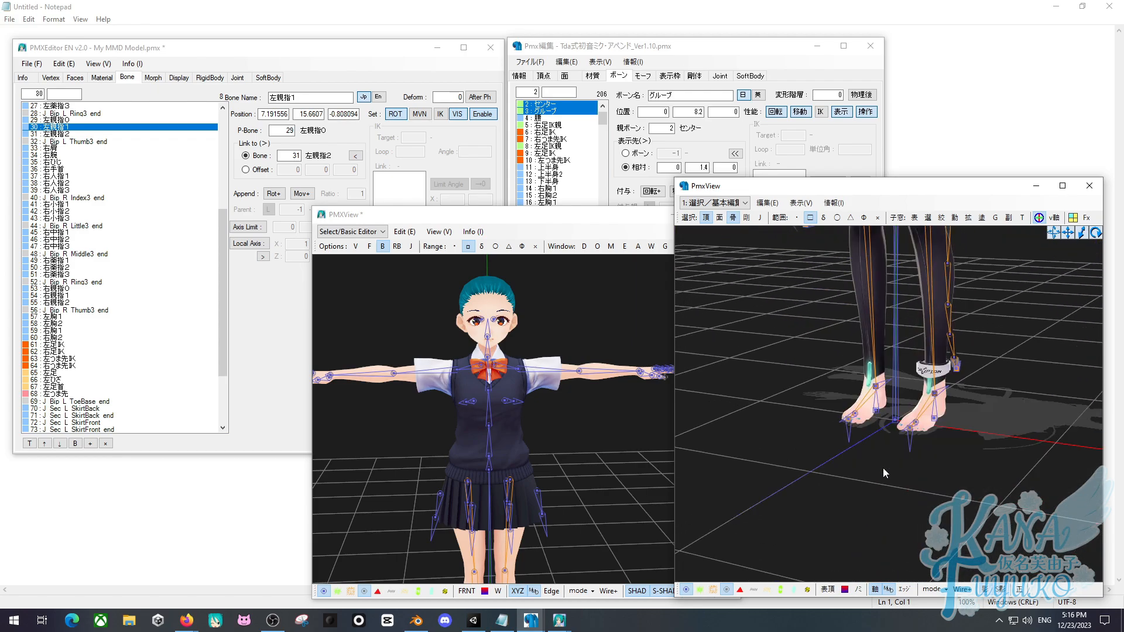
{"action": "right_click_drag", "start_coordinate": [882, 468], "coordinate": [893, 413]}
{"action": "left_click_drag", "start_coordinate": [904, 431], "coordinate": [906, 432]}
{"action": "middle_click_drag", "start_coordinate": [901, 329], "coordinate": [903, 379]}
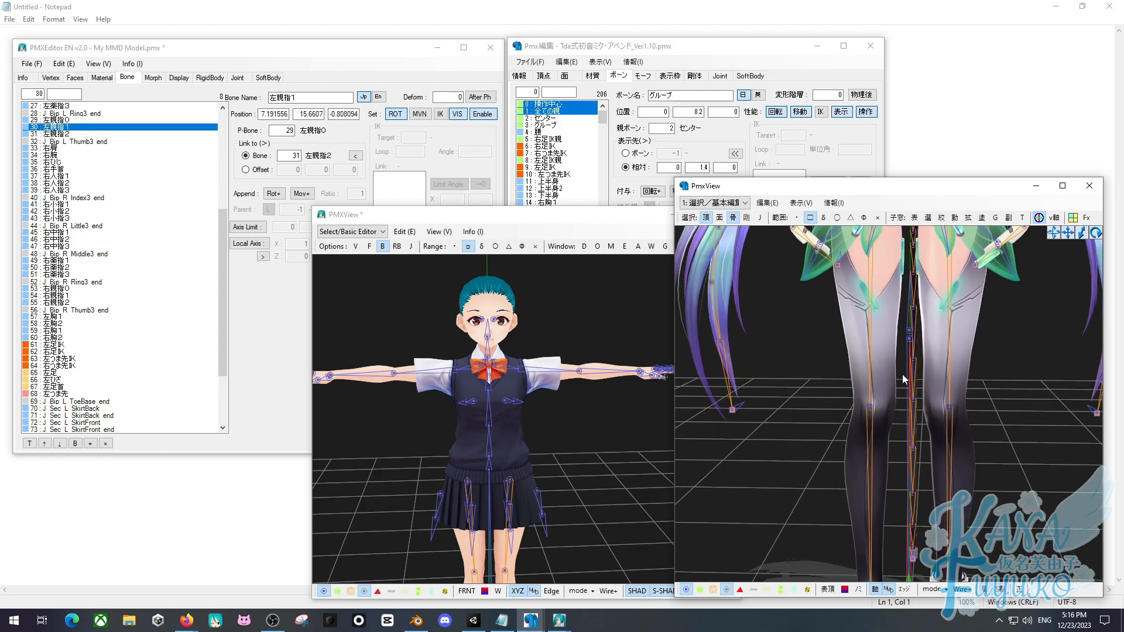
{"action": "right_click_drag", "start_coordinate": [903, 379], "coordinate": [898, 349]}
{"action": "left_click_drag", "start_coordinate": [905, 317], "coordinate": [917, 340]}
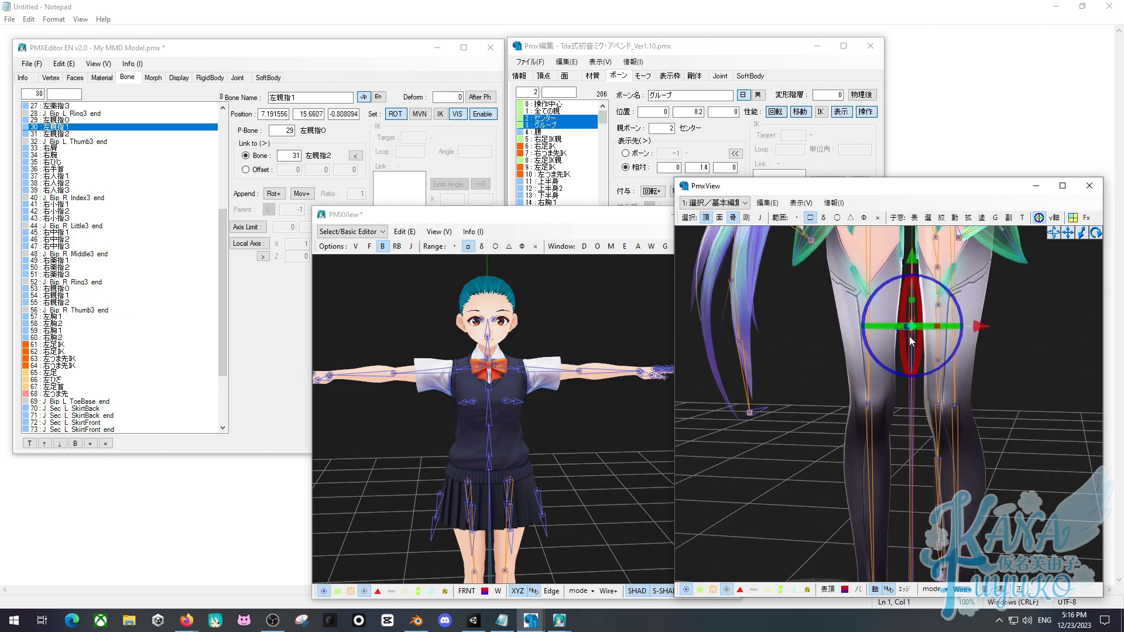
{"action": "left_click", "coordinate": [1016, 355]}
{"action": "left_click_drag", "start_coordinate": [894, 303], "coordinate": [917, 338]}
{"action": "scroll", "coordinate": [917, 336], "scroll_direction": "down", "scroll_amount": 2}
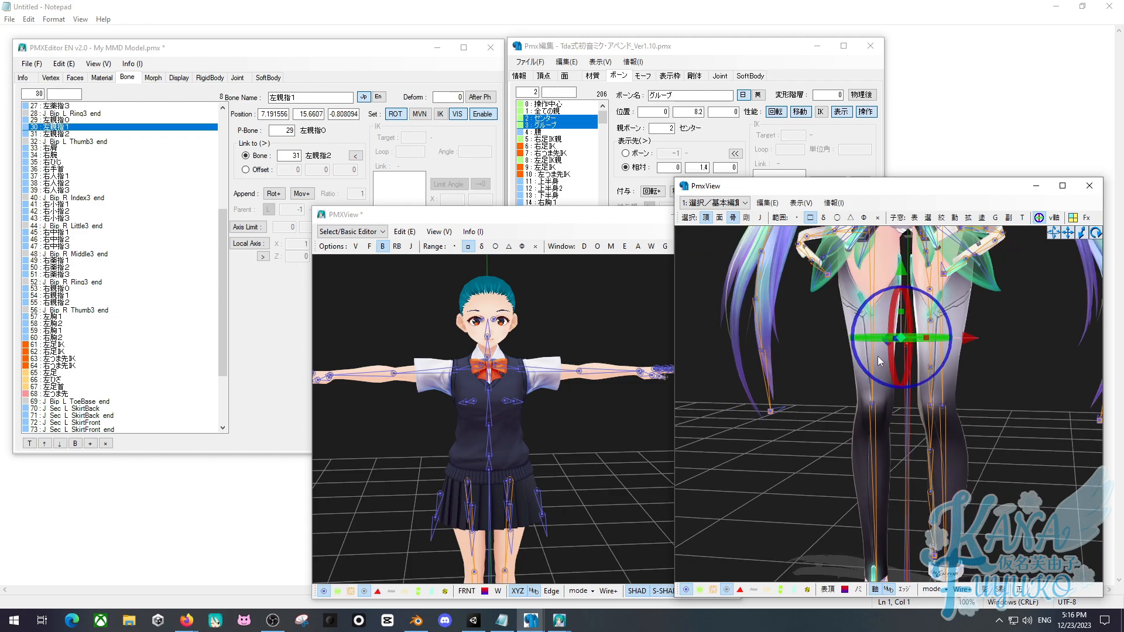
{"action": "left_click", "coordinate": [967, 391]}
{"action": "scroll", "coordinate": [1005, 377], "scroll_direction": "up", "scroll_amount": 2}
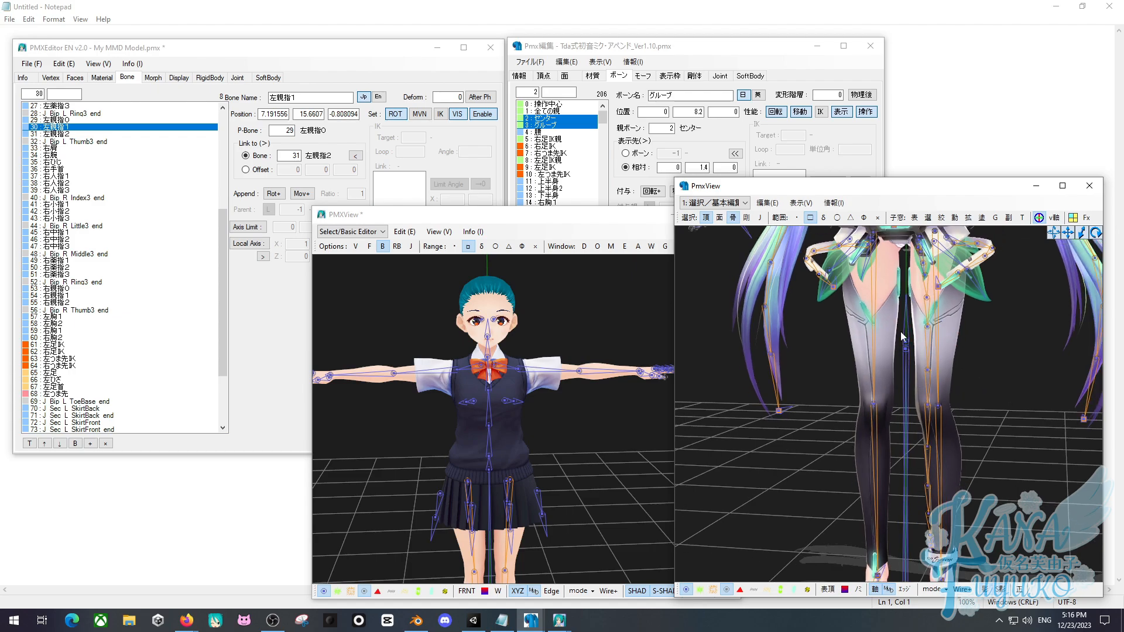
{"action": "scroll", "coordinate": [811, 408], "scroll_direction": "down", "scroll_amount": 1}
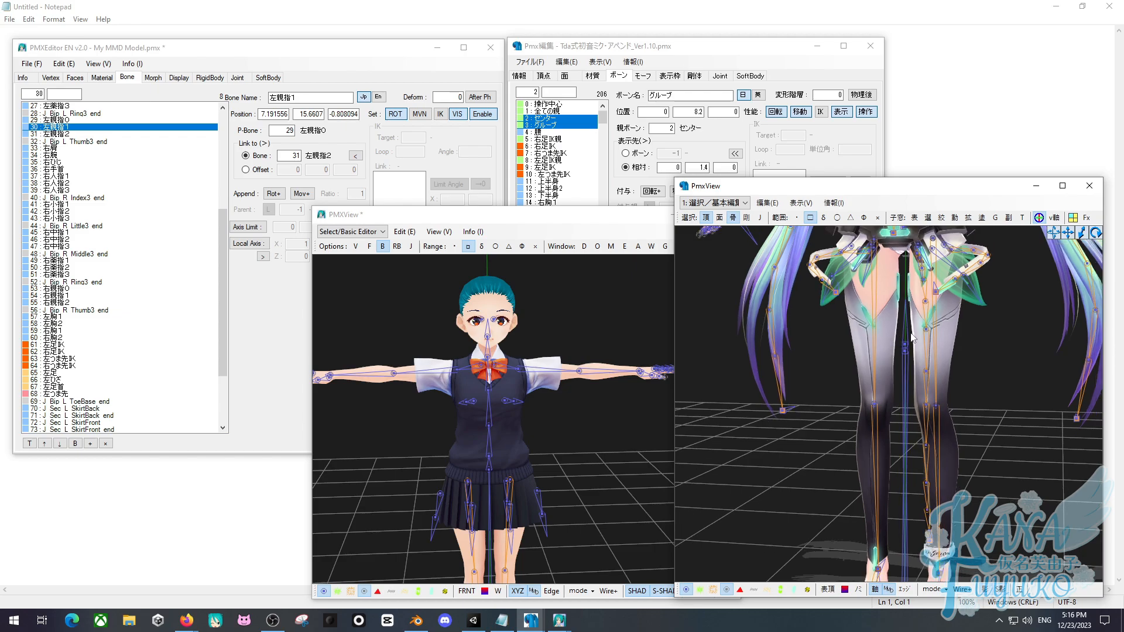
{"action": "right_click_drag", "start_coordinate": [898, 323], "coordinate": [892, 359]}
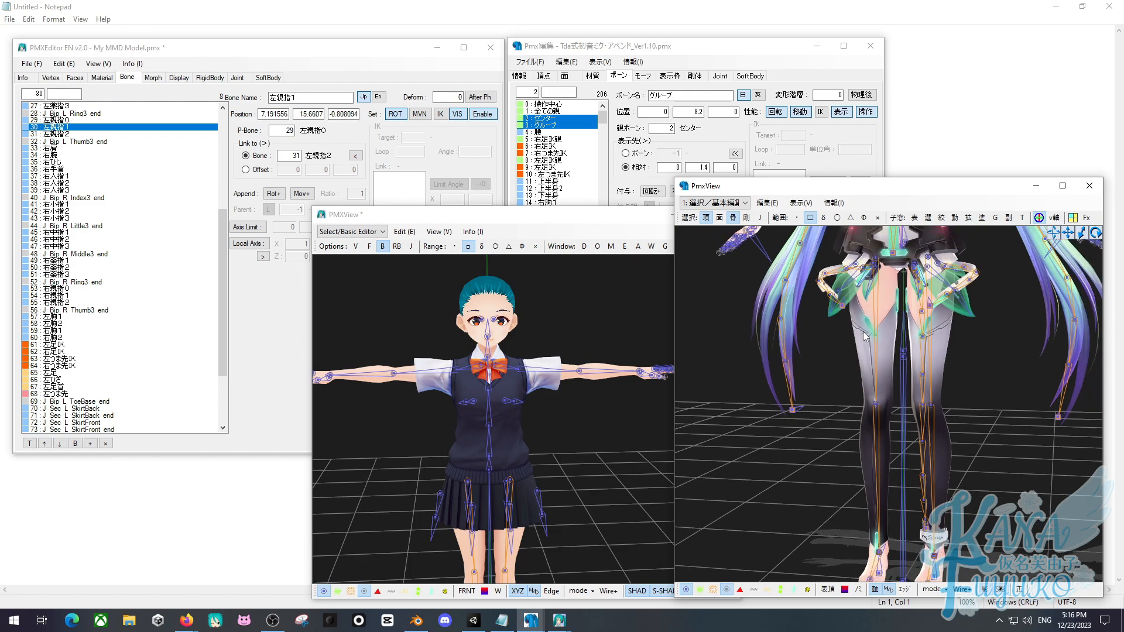
{"action": "scroll", "coordinate": [865, 337], "scroll_direction": "down", "scroll_amount": 2}
{"action": "middle_click_drag", "start_coordinate": [876, 337], "coordinate": [841, 454]}
{"action": "scroll", "coordinate": [844, 410], "scroll_direction": "down", "scroll_amount": 1}
{"action": "scroll", "coordinate": [836, 450], "scroll_direction": "up", "scroll_amount": 2}
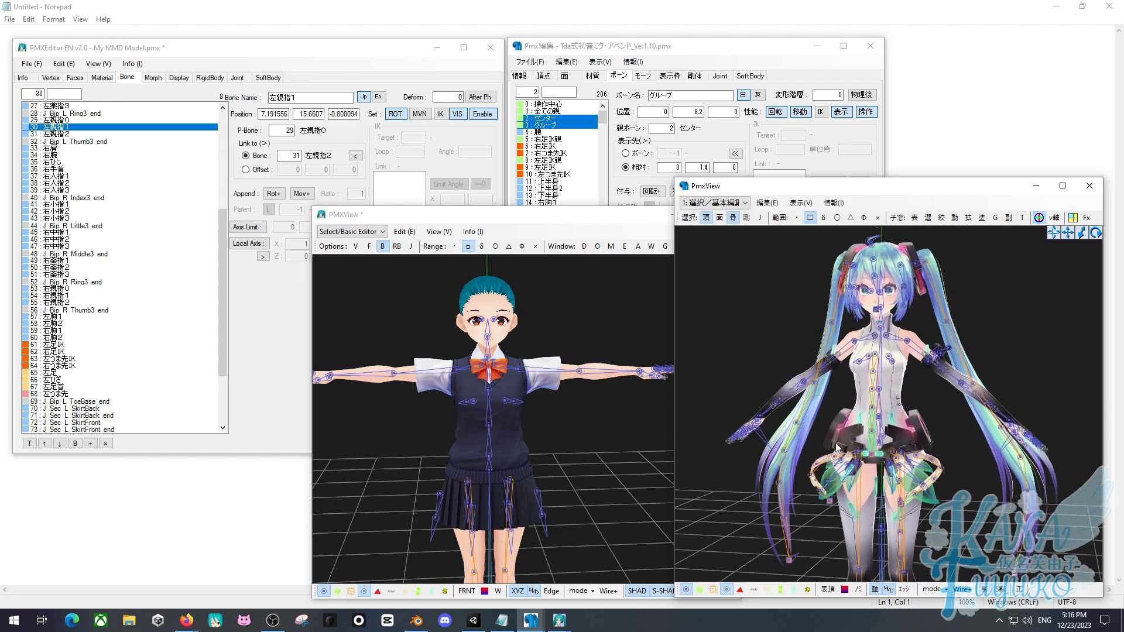
Inspect the 操作中心 bone of the Tda Miku Append reference in its bone list and around the feet.
{"action": "left_click_drag", "start_coordinate": [826, 186], "coordinate": [787, 175]}
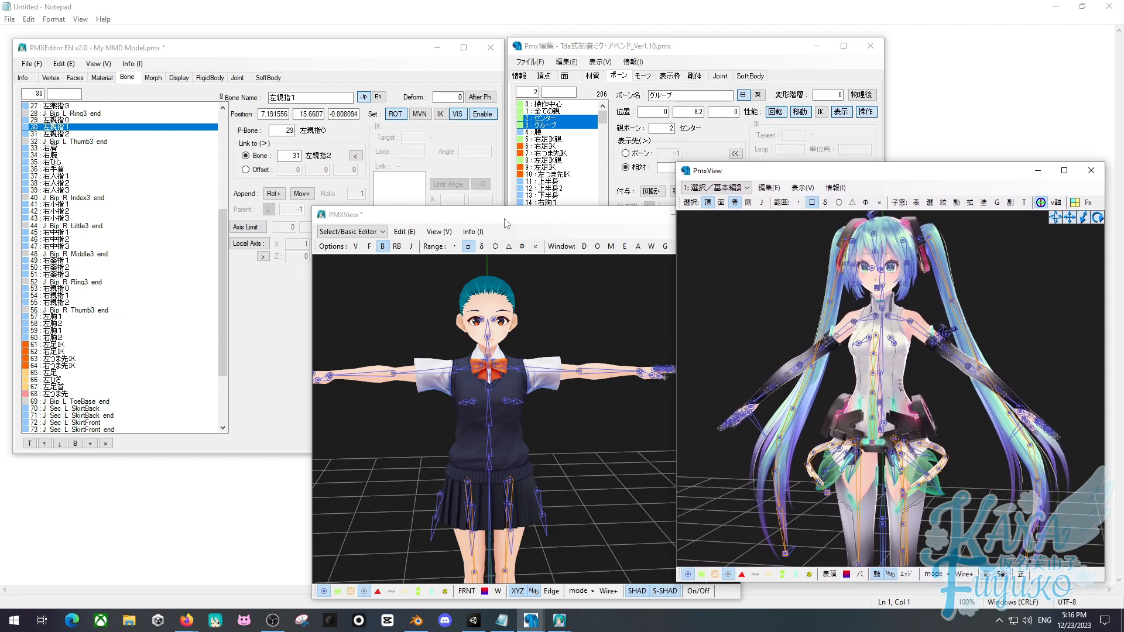
{"action": "left_click_drag", "start_coordinate": [506, 223], "coordinate": [459, 239]}
{"action": "left_click", "coordinate": [555, 124]}
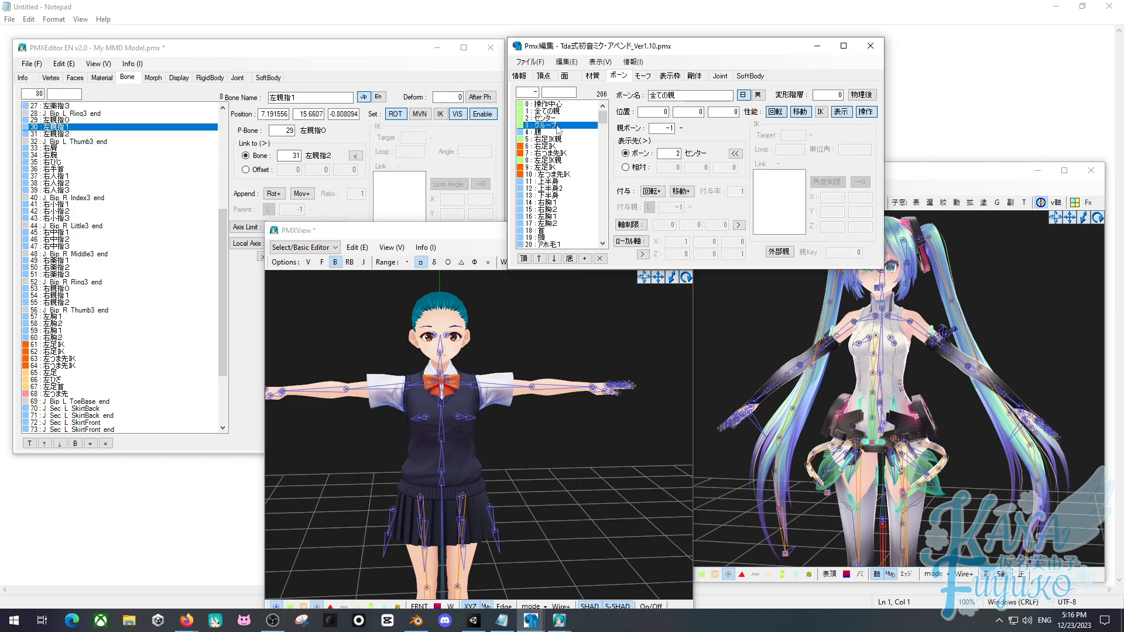
{"action": "left_click", "coordinate": [553, 105]}
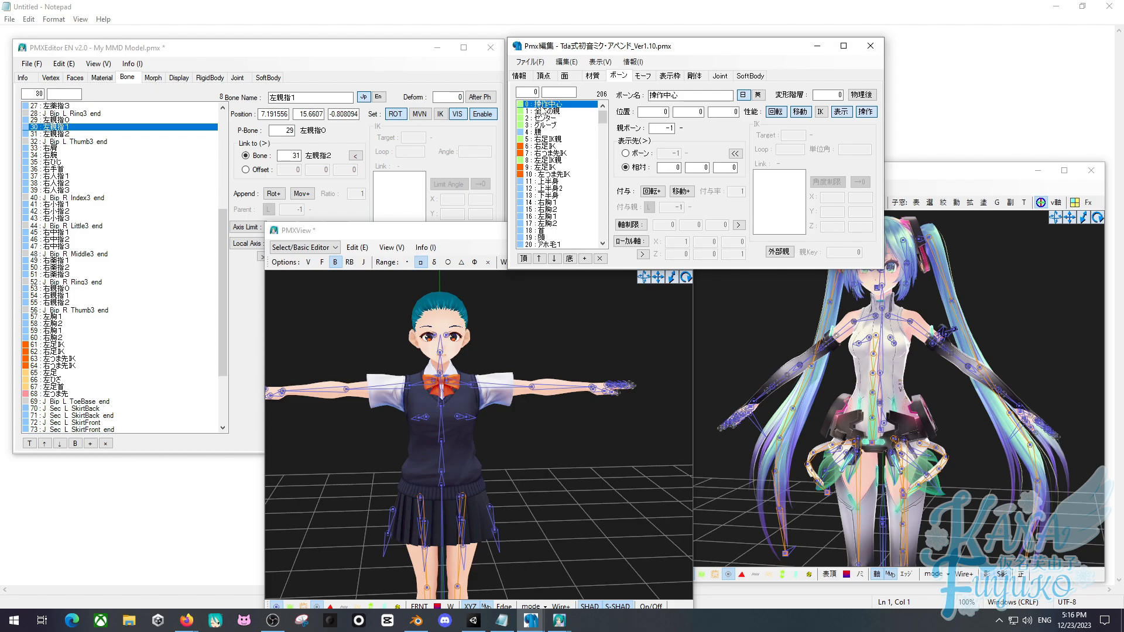
{"action": "middle_click_drag", "start_coordinate": [842, 439], "coordinate": [843, 361]}
{"action": "scroll", "coordinate": [842, 361], "scroll_direction": "up", "scroll_amount": 2}
{"action": "right_click_drag", "start_coordinate": [843, 361], "coordinate": [843, 417]}
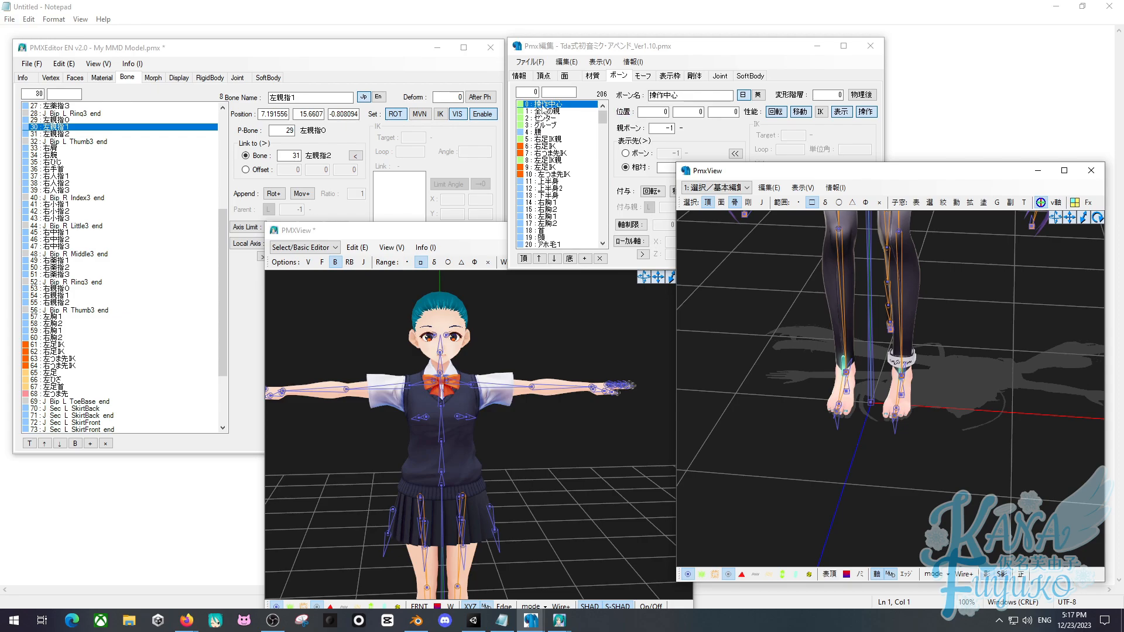
Add a movable bone named 操作中心 to My MMD Model and place it first in the bone list.
{"action": "double_click", "coordinate": [679, 96]}
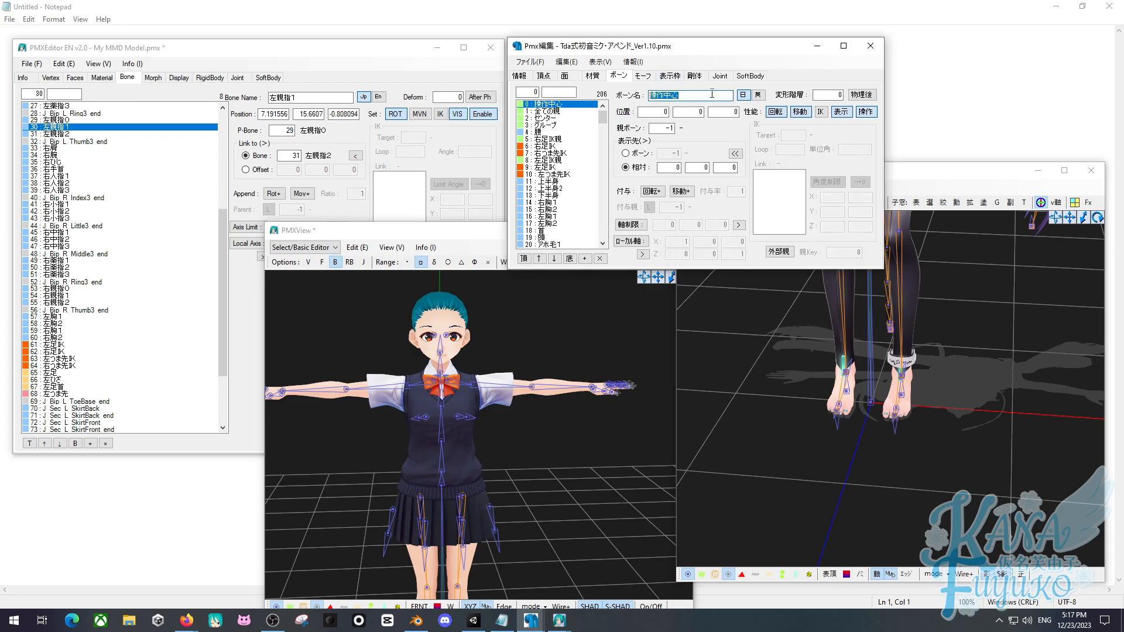
{"action": "right_click", "coordinate": [105, 218]}
{"action": "left_click", "coordinate": [92, 456]}
{"action": "left_click", "coordinate": [90, 444]}
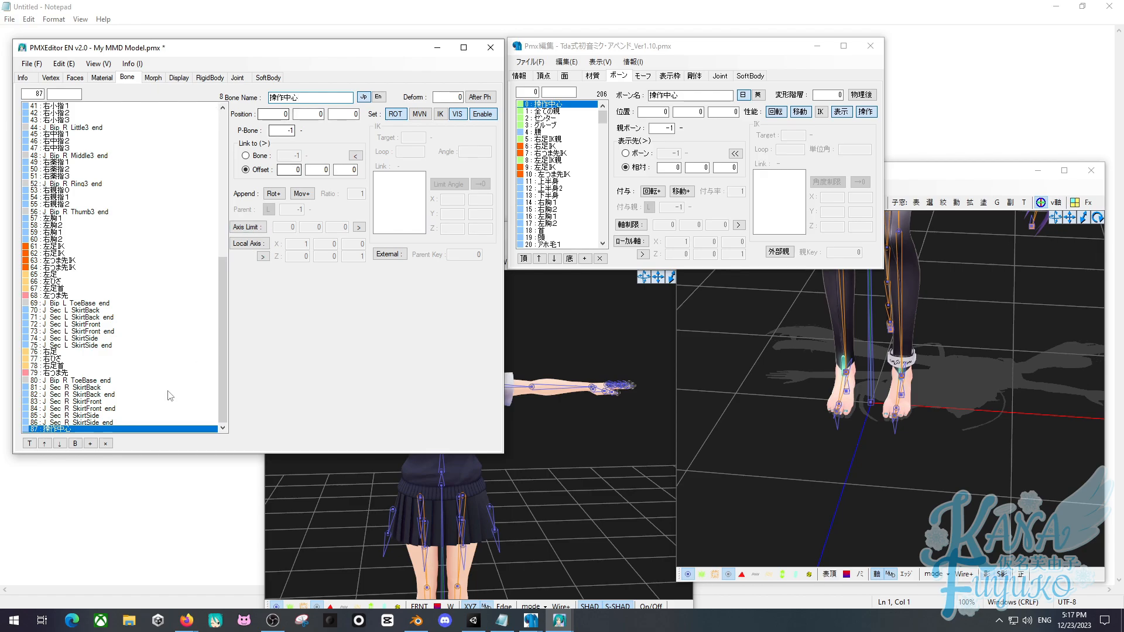
{"action": "left_click", "coordinate": [29, 443]}
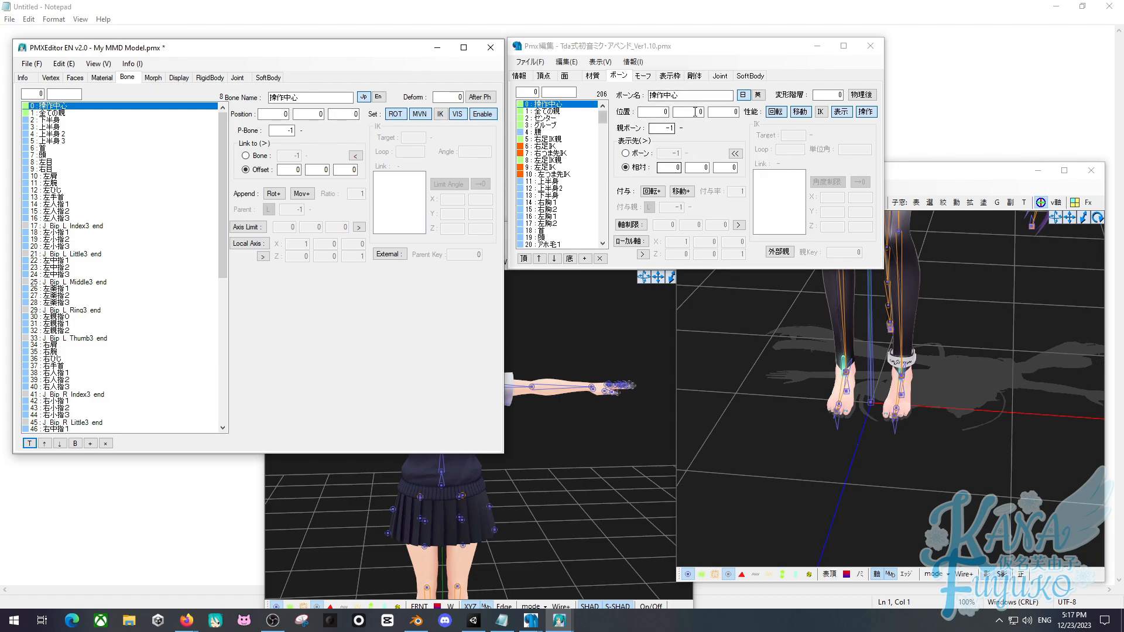
{"action": "left_click", "coordinate": [667, 96]}
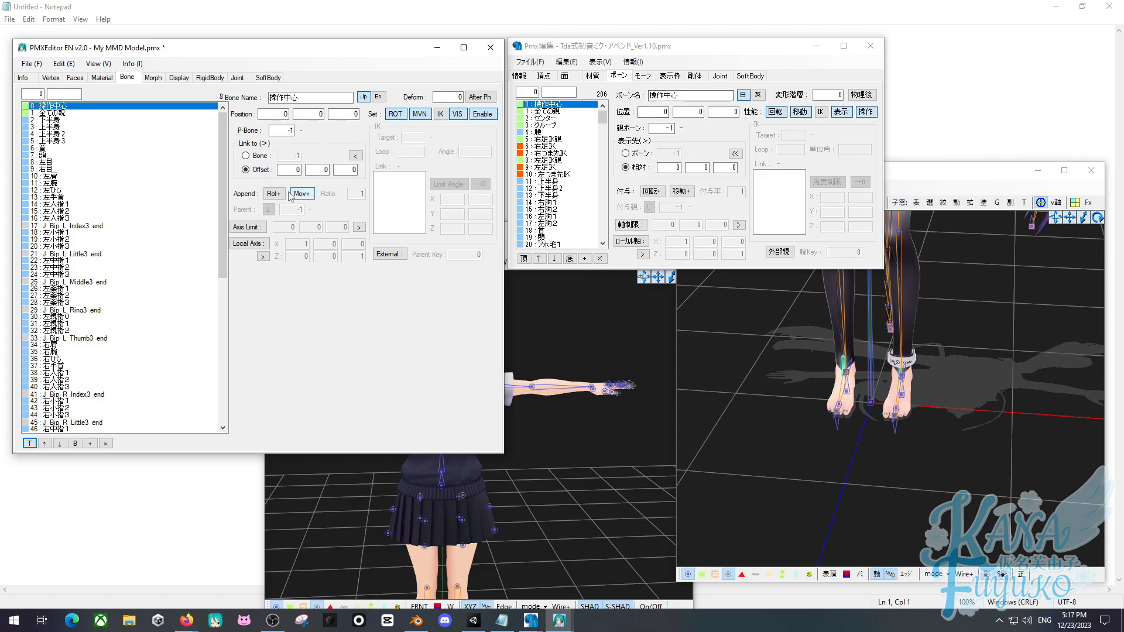
Examine the センター bone settings of the Tda Miku Append reference and its location between the legs, comparing with My MMD Model.
{"action": "left_click", "coordinate": [559, 118]}
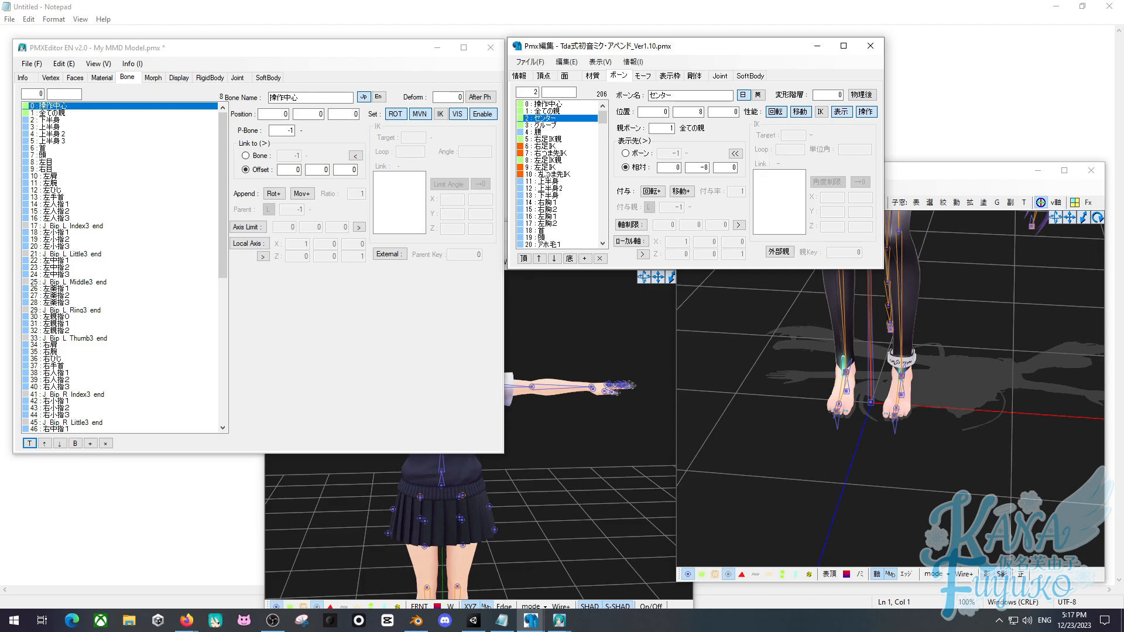
{"action": "left_click", "coordinate": [571, 339]}
{"action": "mouse_move", "coordinate": [519, 240]}
{"action": "left_mouse_down"}
{"action": "mouse_move", "coordinate": [588, 209]}
{"action": "mouse_move", "coordinate": [723, 196]}
{"action": "mouse_move", "coordinate": [667, 233]}
{"action": "mouse_move", "coordinate": [530, 232]}
{"action": "left_mouse_up"}
{"action": "left_click", "coordinate": [767, 325]}
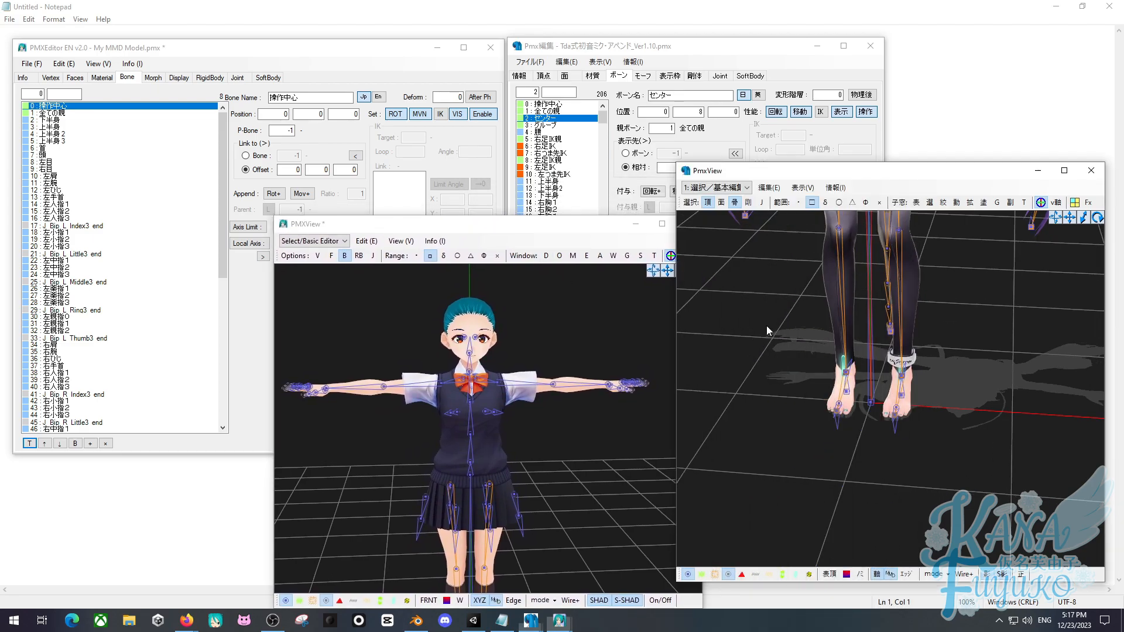
{"action": "right_click_drag", "start_coordinate": [781, 311], "coordinate": [757, 308]}
{"action": "middle_click_drag", "start_coordinate": [757, 308], "coordinate": [766, 336]}
{"action": "scroll", "coordinate": [760, 364], "scroll_direction": "down", "scroll_amount": 2}
{"action": "scroll", "coordinate": [771, 372], "scroll_direction": "up", "scroll_amount": 2}
{"action": "right_click_drag", "start_coordinate": [771, 374], "coordinate": [785, 372]}
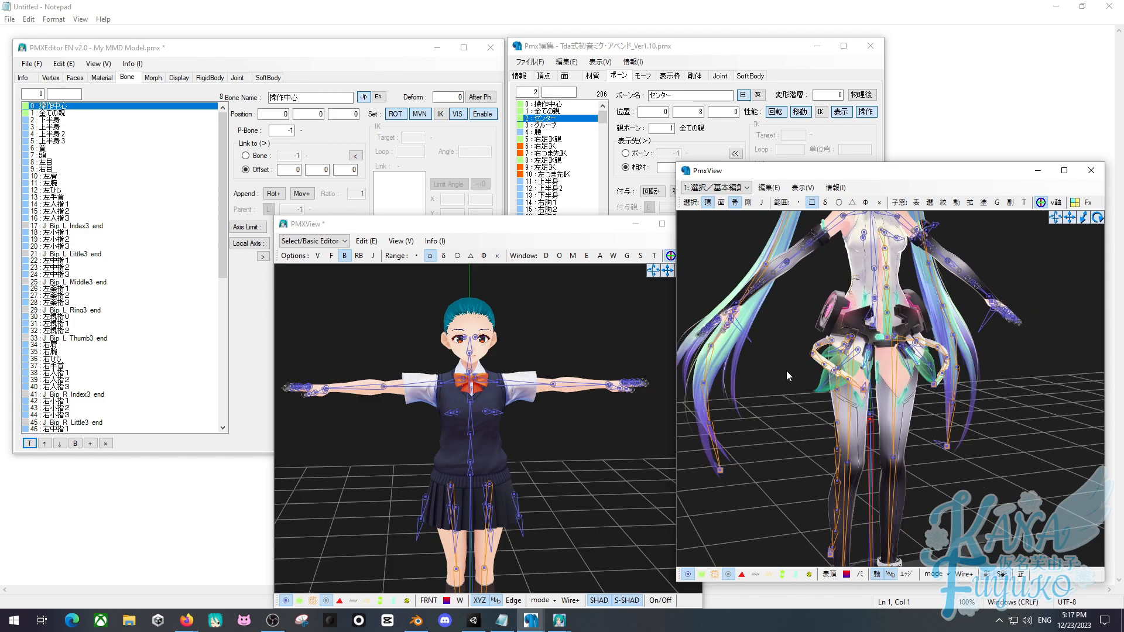
{"action": "middle_click_drag", "start_coordinate": [785, 372], "coordinate": [788, 346]}
{"action": "right_click_drag", "start_coordinate": [788, 346], "coordinate": [773, 339]}
{"action": "left_click_drag", "start_coordinate": [875, 350], "coordinate": [864, 319]}
{"action": "scroll", "coordinate": [804, 389], "scroll_direction": "down", "scroll_amount": 3}
{"action": "middle_click_drag", "start_coordinate": [803, 395], "coordinate": [771, 376]}
{"action": "left_click", "coordinate": [809, 411]}
{"action": "scroll", "coordinate": [788, 393], "scroll_direction": "down", "scroll_amount": 2}
{"action": "left_click_drag", "start_coordinate": [817, 165], "coordinate": [839, 219]}
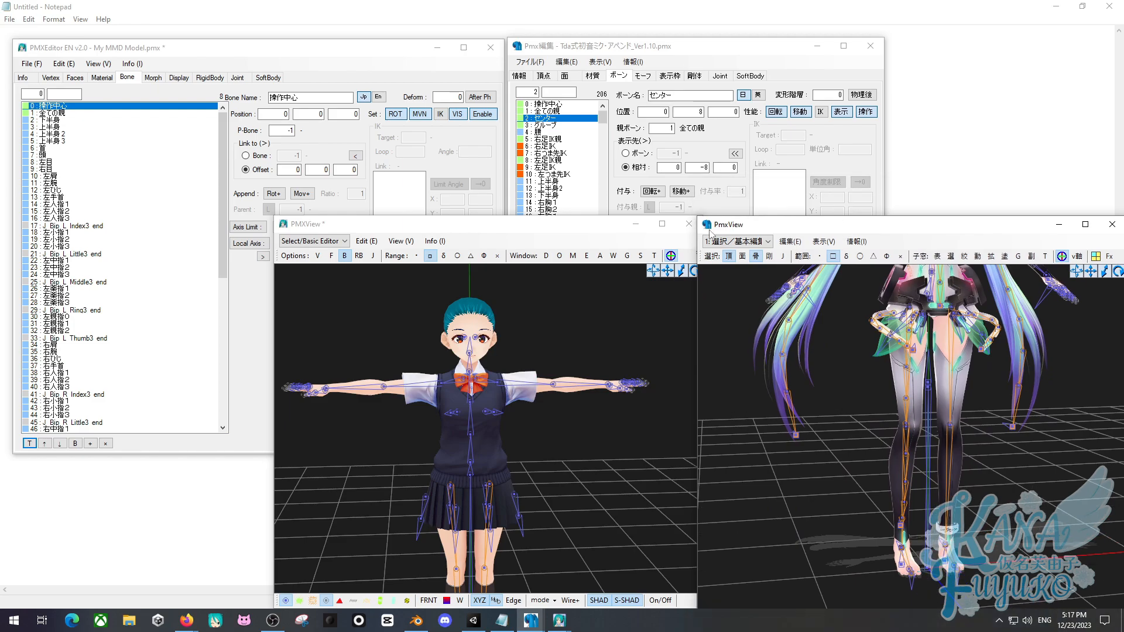
{"action": "left_click_drag", "start_coordinate": [583, 233], "coordinate": [658, 245]}
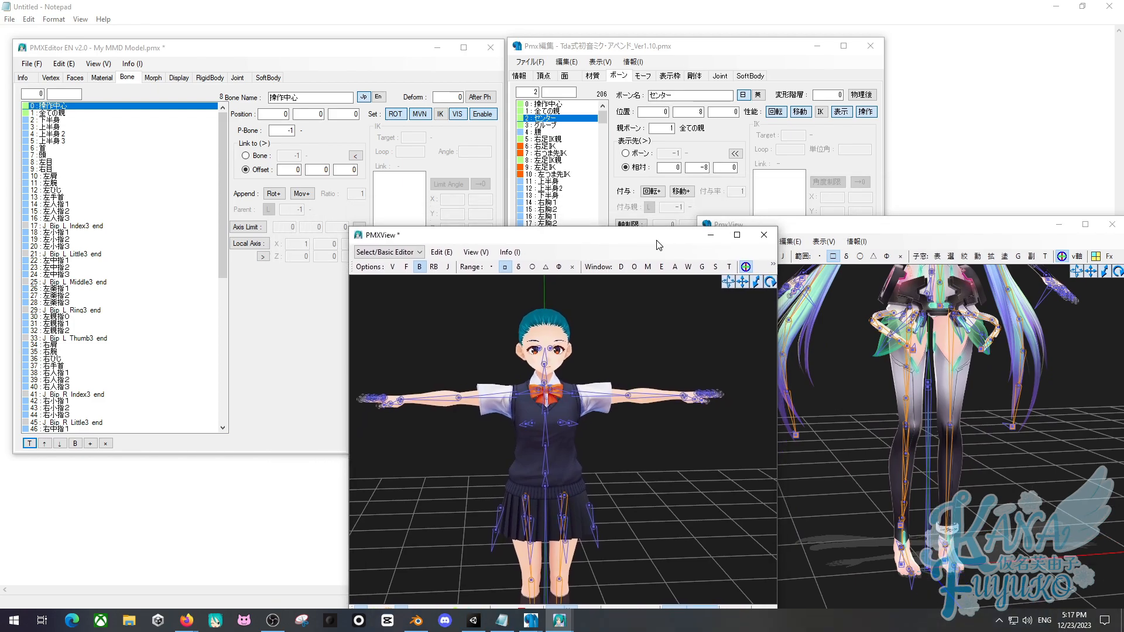
Duplicate the 全ての親 bone of My MMD Model twice as bases for the reference's センター and グルーブ bones.
{"action": "left_click", "coordinate": [564, 124], "text": "shift"}
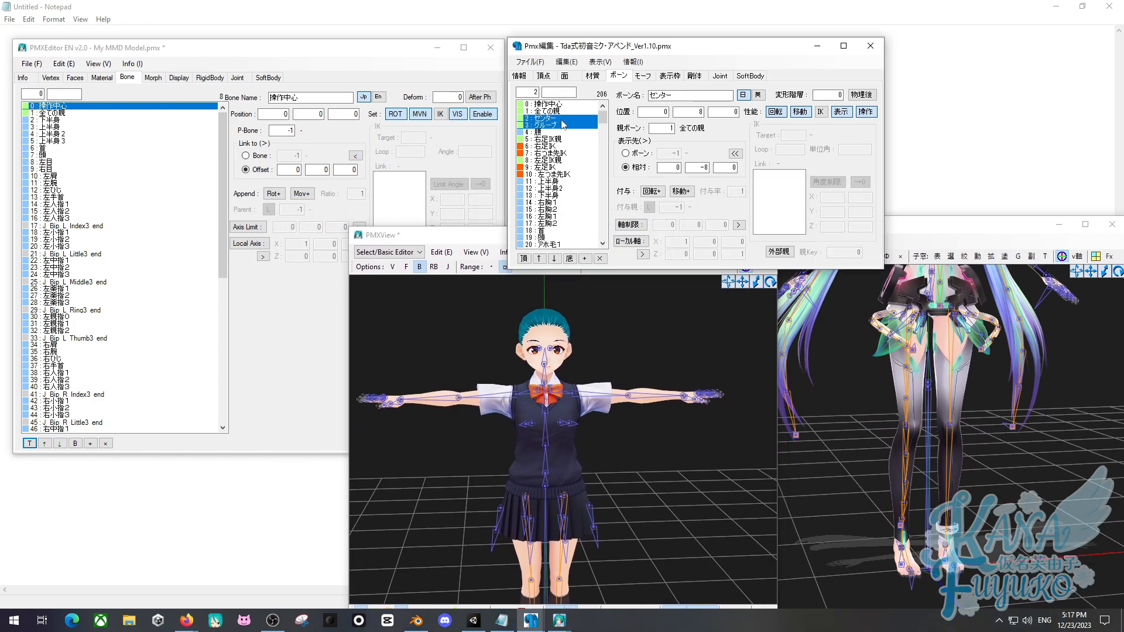
{"action": "left_click", "coordinate": [65, 113]}
{"action": "right_click", "coordinate": [66, 115]}
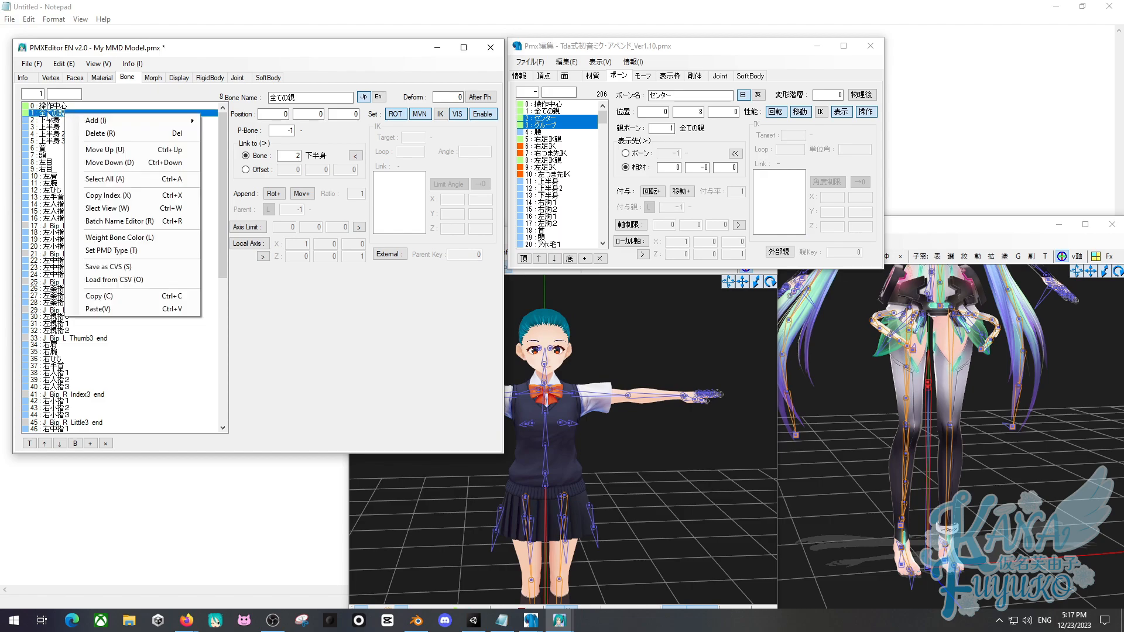
{"action": "mouse_move", "coordinate": [120, 126]}
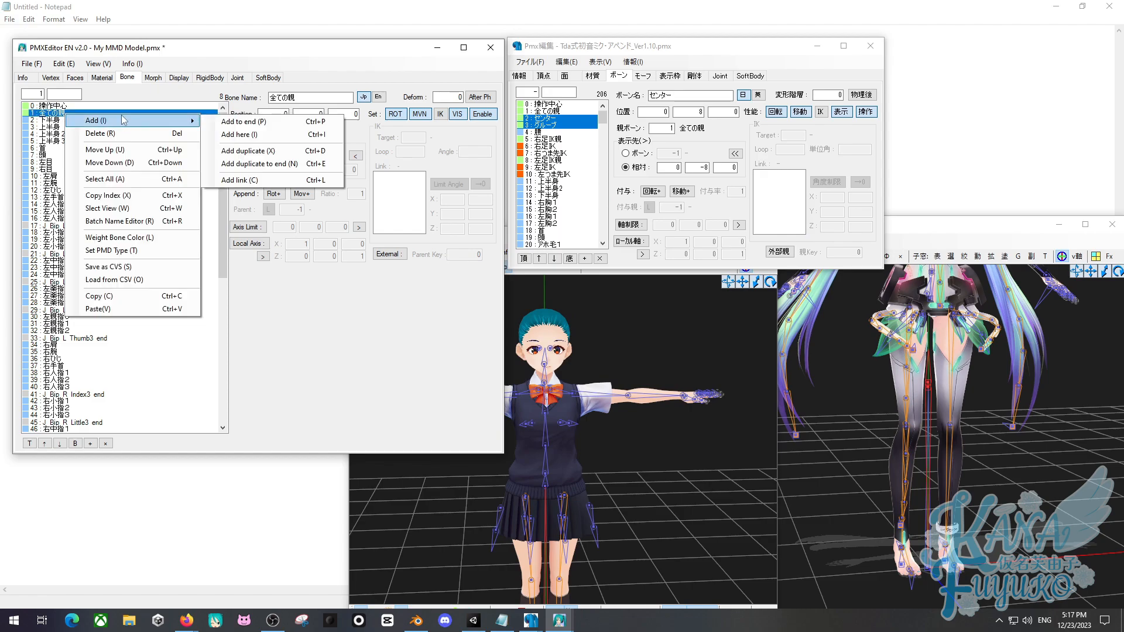
{"action": "left_click", "coordinate": [251, 151]}
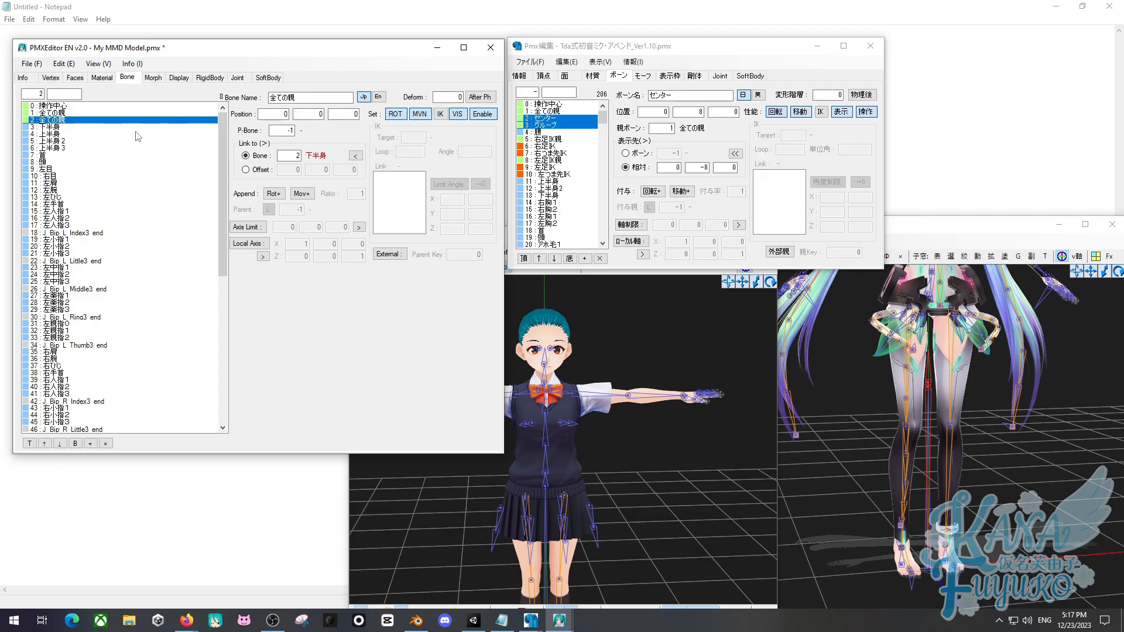
{"action": "key", "text": "ctrl+d"}
Rename the first duplicate of 全ての親 in My MMD Model as センター, matching the reference.
{"action": "left_click", "coordinate": [563, 118]}
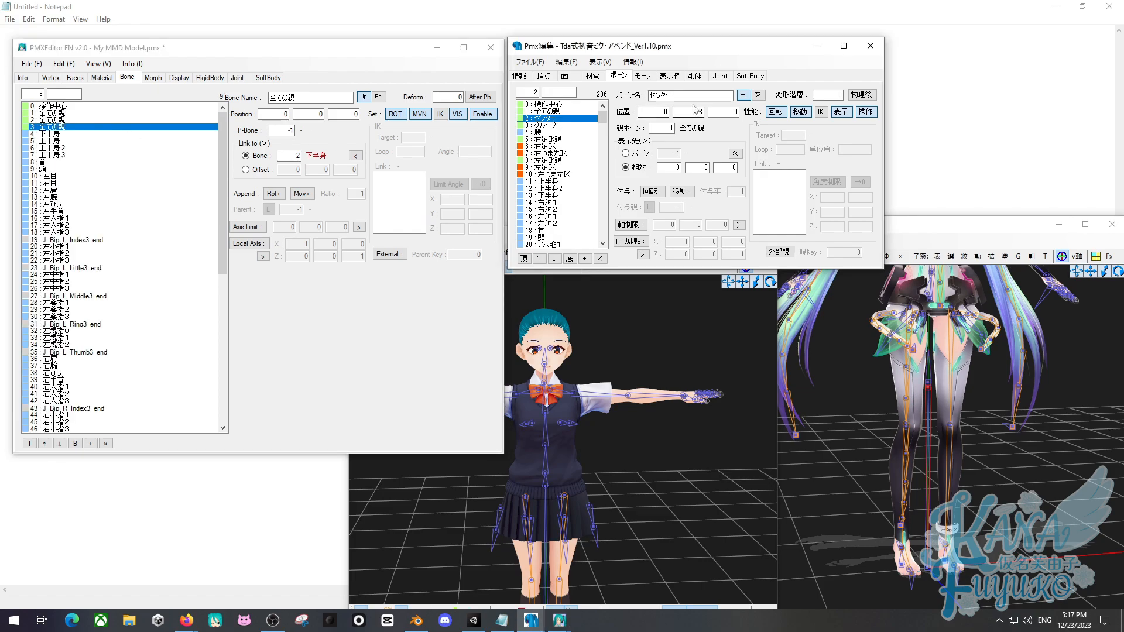
{"action": "left_click", "coordinate": [288, 111]}
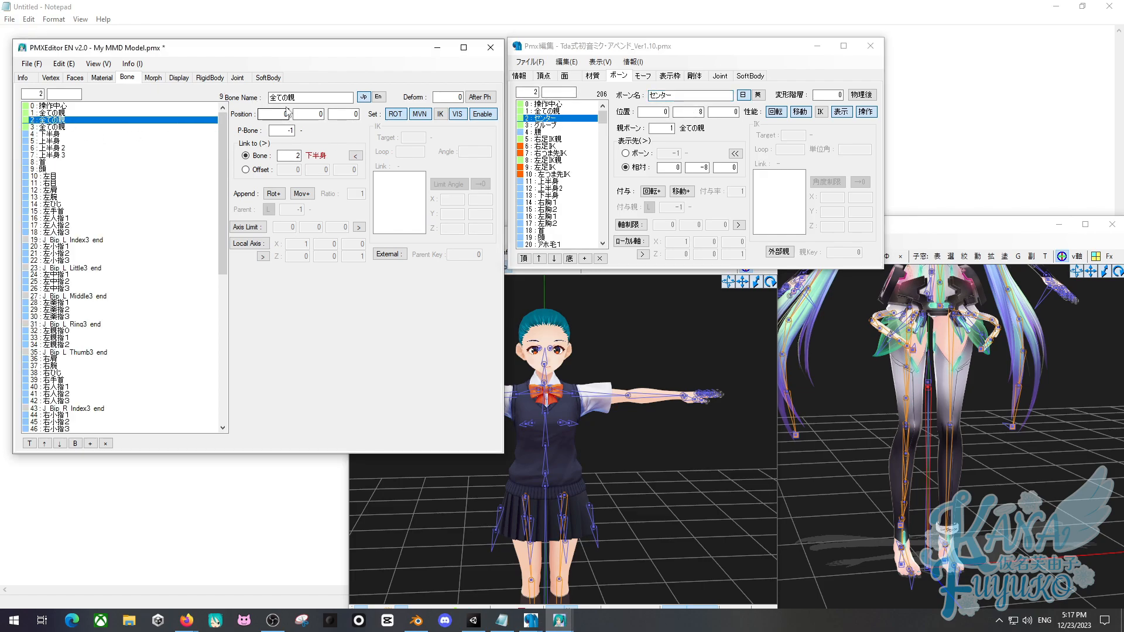
{"action": "left_click_drag", "start_coordinate": [306, 98], "coordinate": [246, 98]}
{"action": "type", "text": "センター"}
Copy the name of the グルーブ bone from the Tda Miku Append reference.
{"action": "left_click", "coordinate": [548, 126]}
{"action": "left_click_drag", "start_coordinate": [685, 96], "coordinate": [547, 90]}
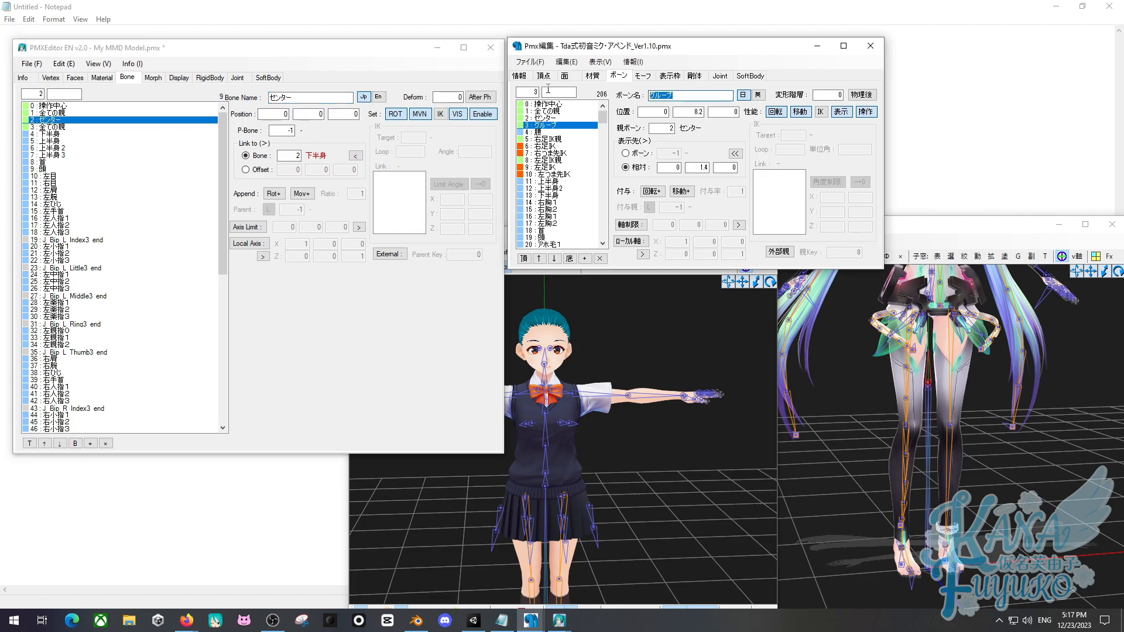
Rename bone 3 to グループ, copying the name from the reference model.
{"action": "key", "text": "ctrl+c"}
{"action": "left_click", "coordinate": [53, 126]}
{"action": "left_click_drag", "start_coordinate": [328, 98], "coordinate": [268, 97]}
{"action": "key", "text": "ctrl+v"}
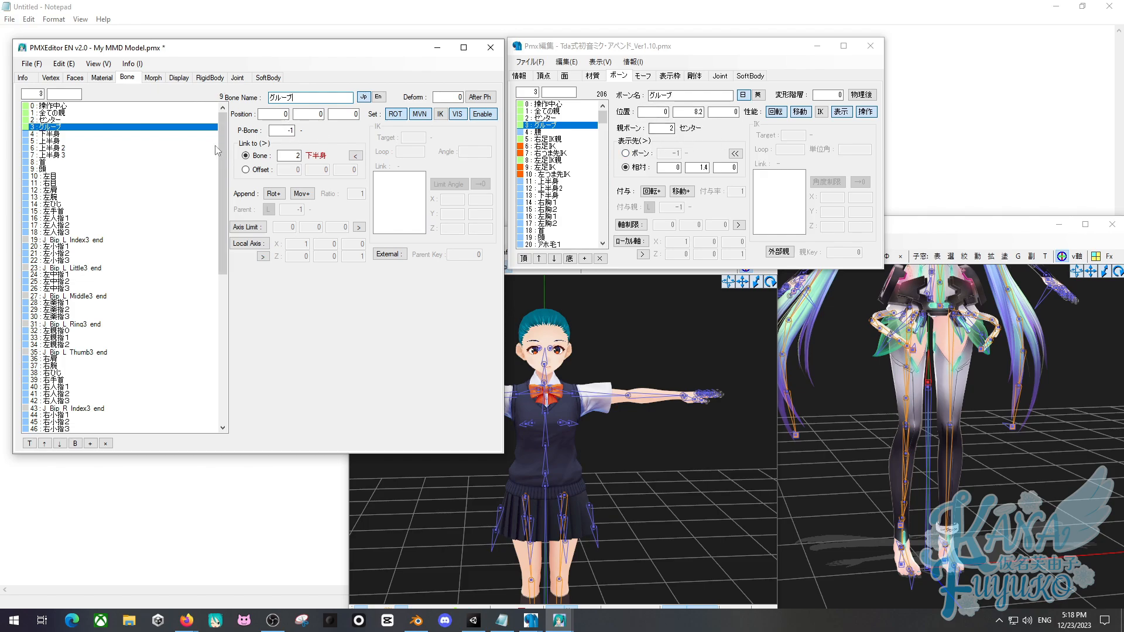
Set the グループ bone's parent to bone 2 and switch its link to an offset with Y 1.
{"action": "double_click", "coordinate": [287, 130]}
{"action": "type", "text": "2"}
{"action": "left_click", "coordinate": [246, 170]}
{"action": "double_click", "coordinate": [317, 169]}
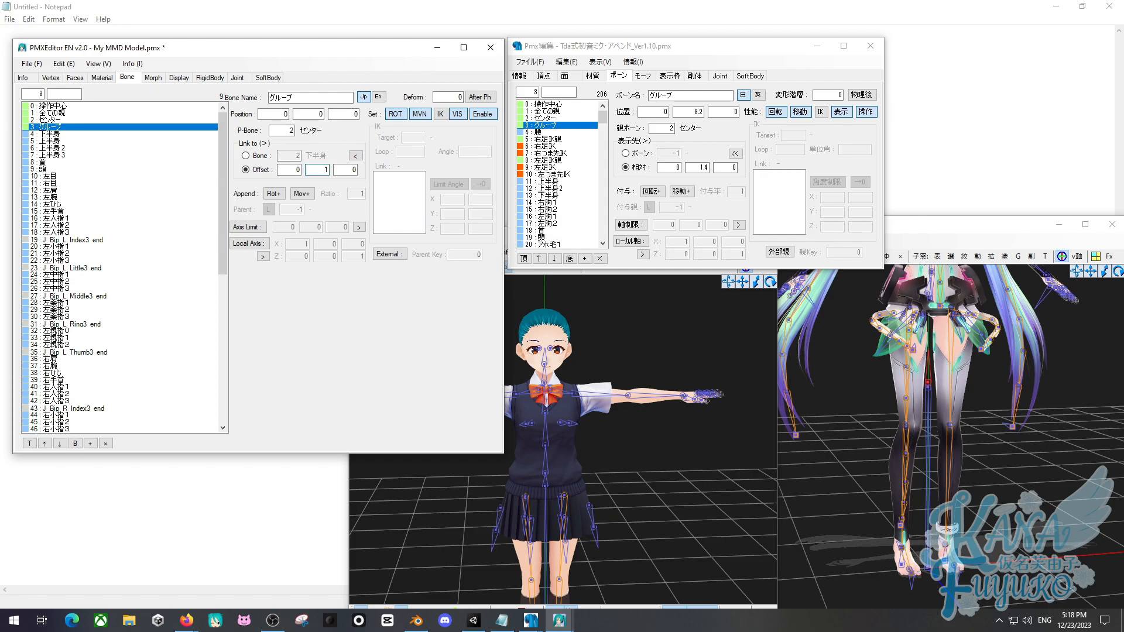
{"action": "left_click", "coordinate": [550, 419]}
{"action": "middle_click_drag", "start_coordinate": [550, 419], "coordinate": [556, 358]}
{"action": "scroll", "coordinate": [555, 386], "scroll_direction": "up", "scroll_amount": 2}
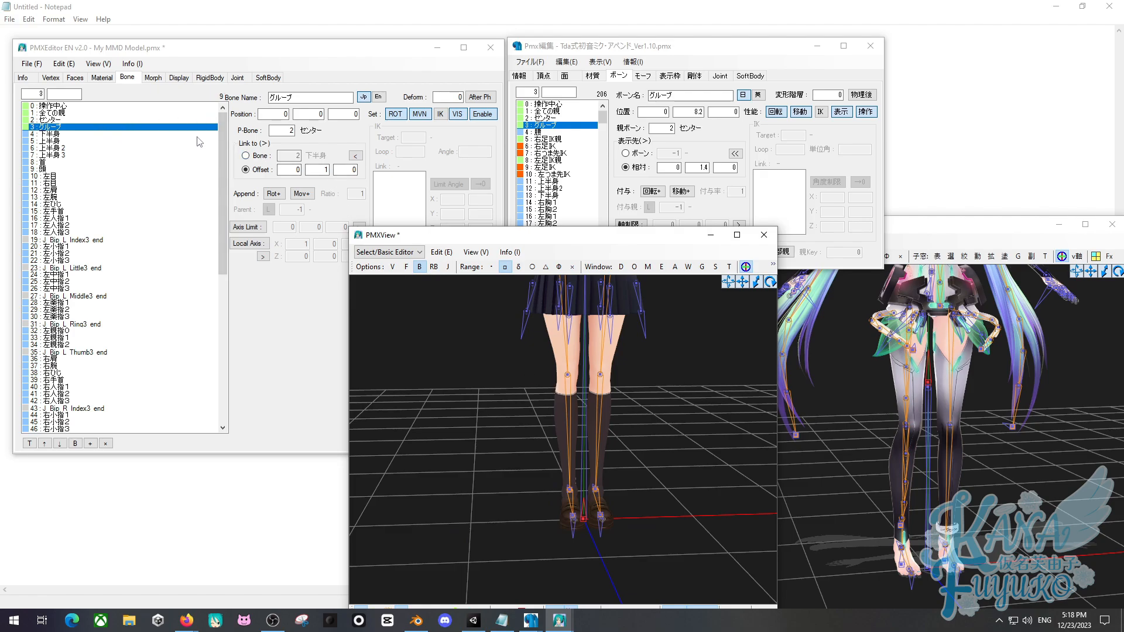
Set the グループ bone's Y position to 8.2.
{"action": "left_click", "coordinate": [380, 136]}
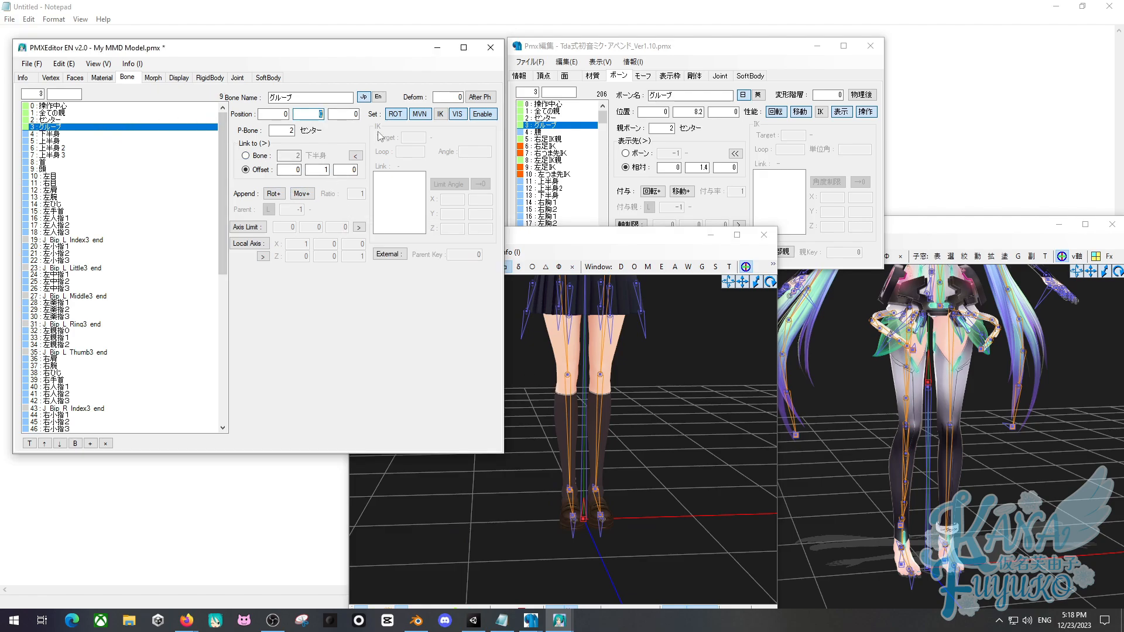
{"action": "type", "text": "8.2"}
{"action": "right_click_drag", "start_coordinate": [732, 373], "coordinate": [691, 343]}
{"action": "middle_click_drag", "start_coordinate": [651, 287], "coordinate": [639, 340]}
{"action": "right_click_drag", "start_coordinate": [639, 341], "coordinate": [632, 356]}
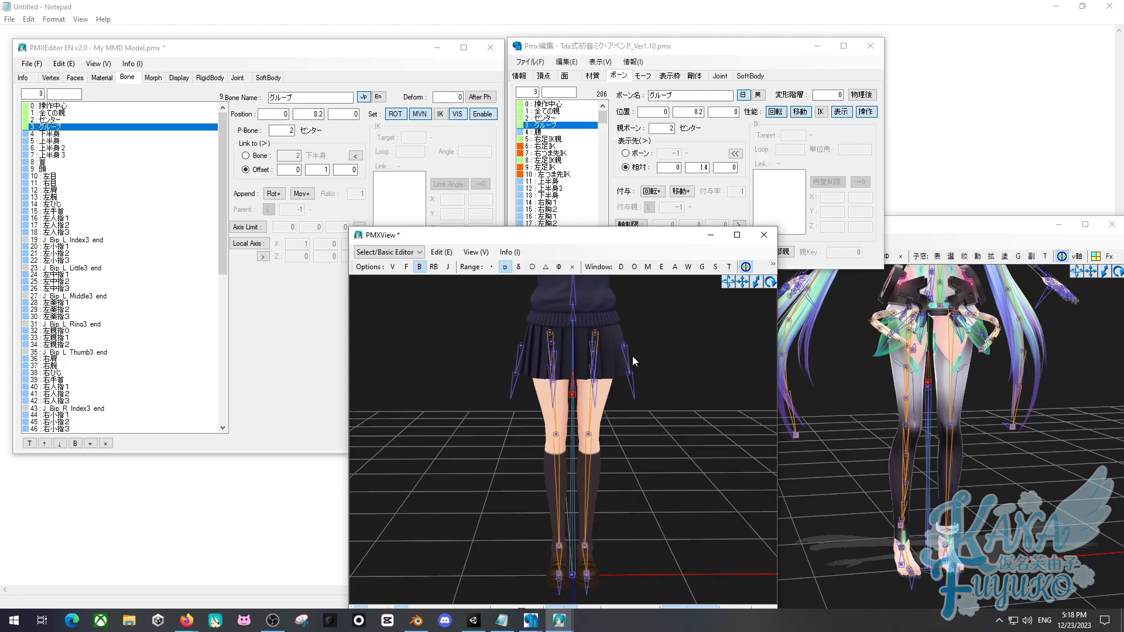
Link the 全ての親 bone to bone 2, following the reference model's setting.
{"action": "left_click", "coordinate": [69, 112]}
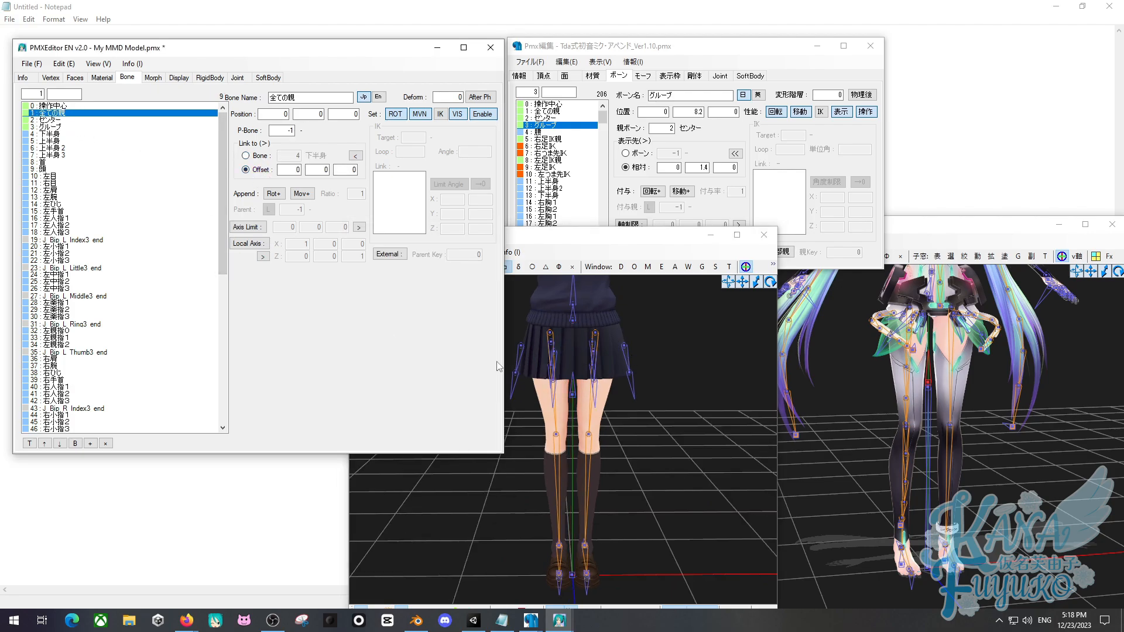
{"action": "left_click", "coordinate": [268, 155]}
{"action": "type", "text": "2"}
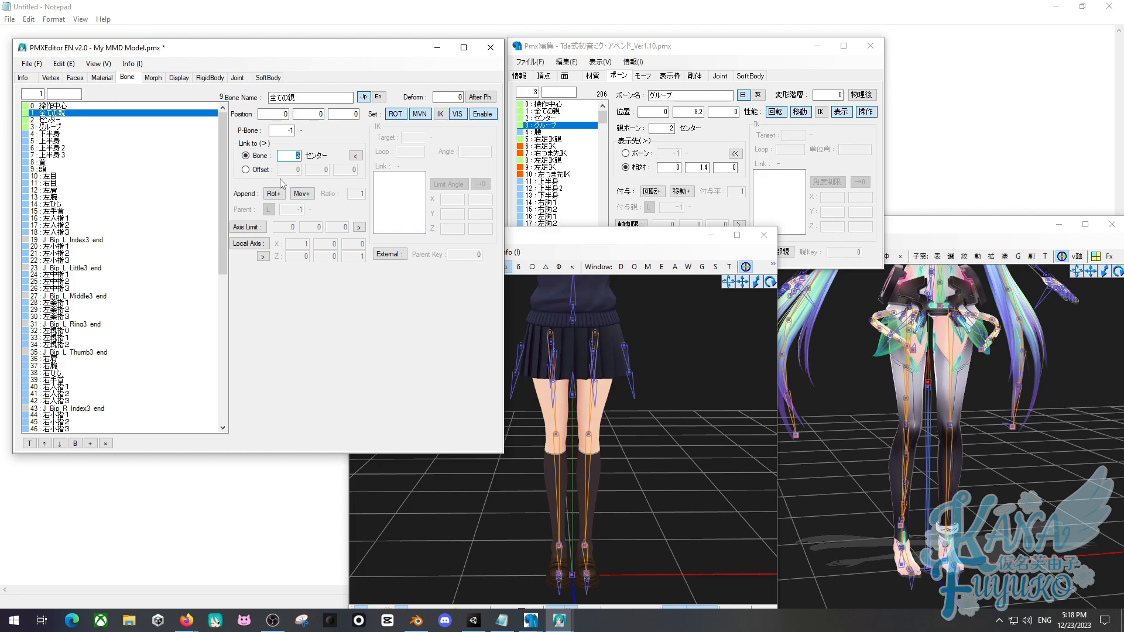
{"action": "key", "text": "BackSpace"}
{"action": "left_click", "coordinate": [257, 169]}
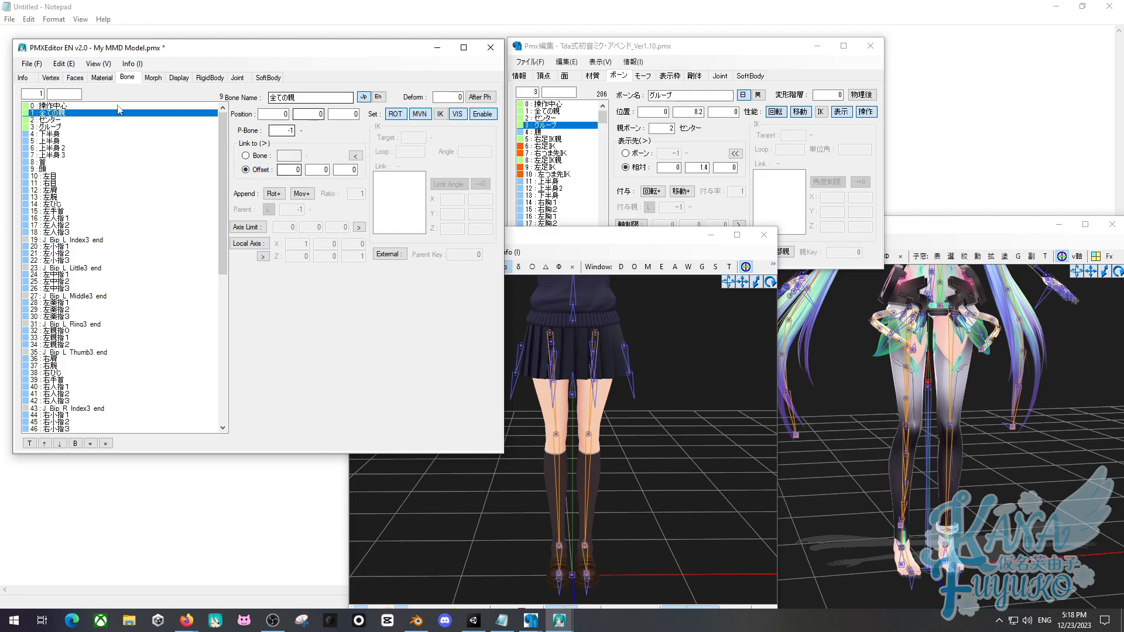
{"action": "left_click", "coordinate": [553, 111]}
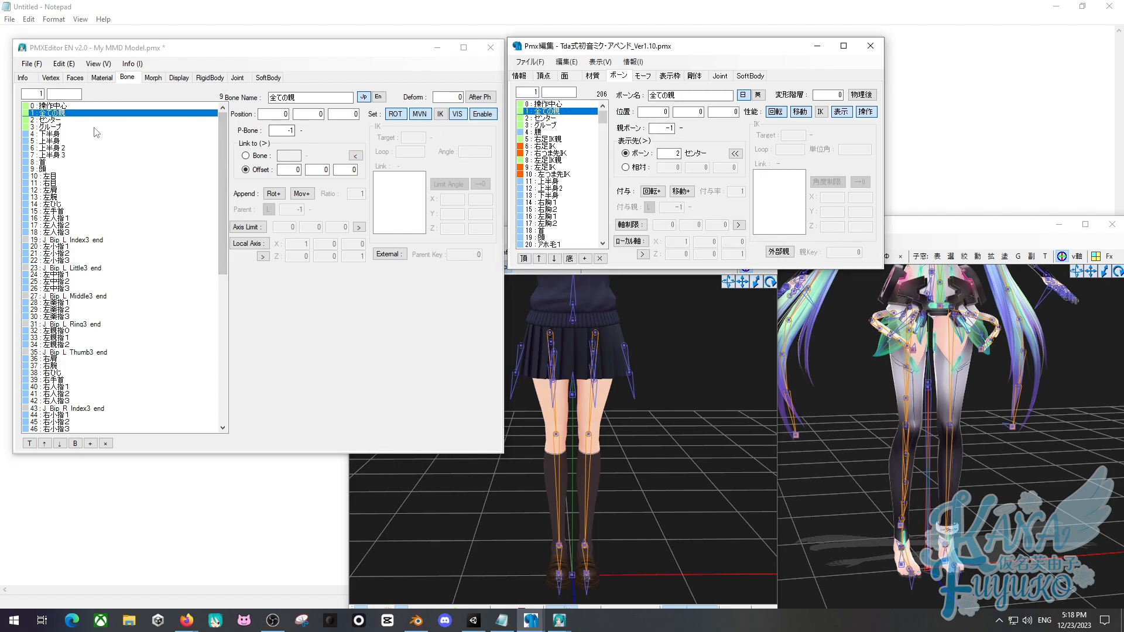
{"action": "left_click", "coordinate": [271, 155]}
{"action": "left_click", "coordinate": [281, 155]}
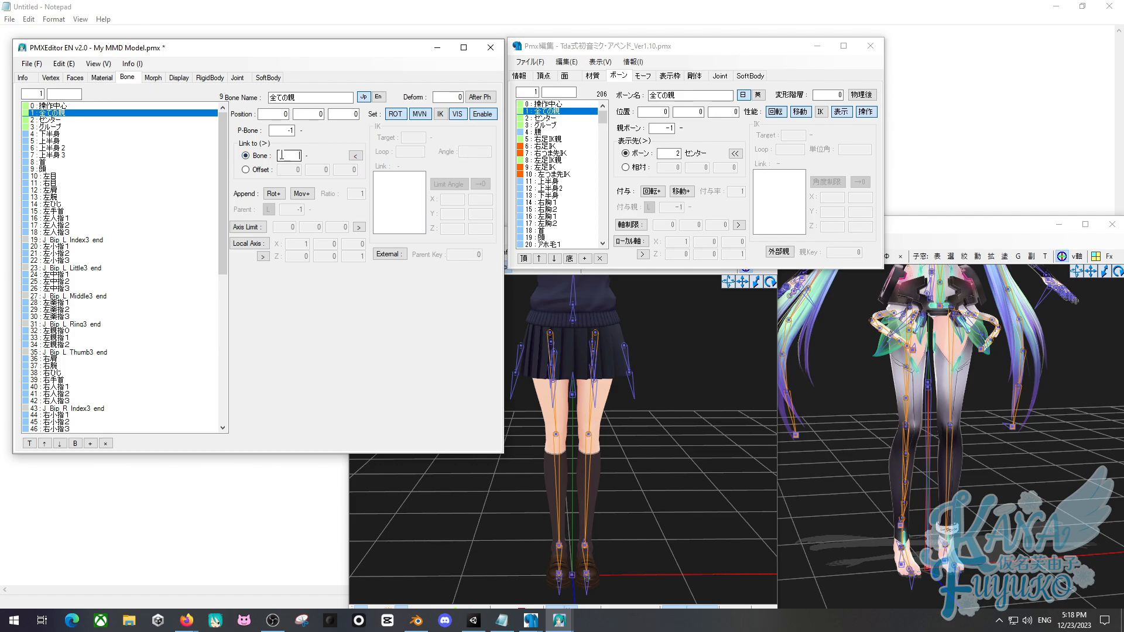
{"action": "type", "text": "2"}
Set the センター bone's parent to bone 1 and link it by an offset with Y -8, following the reference model.
{"action": "left_click", "coordinate": [75, 119]}
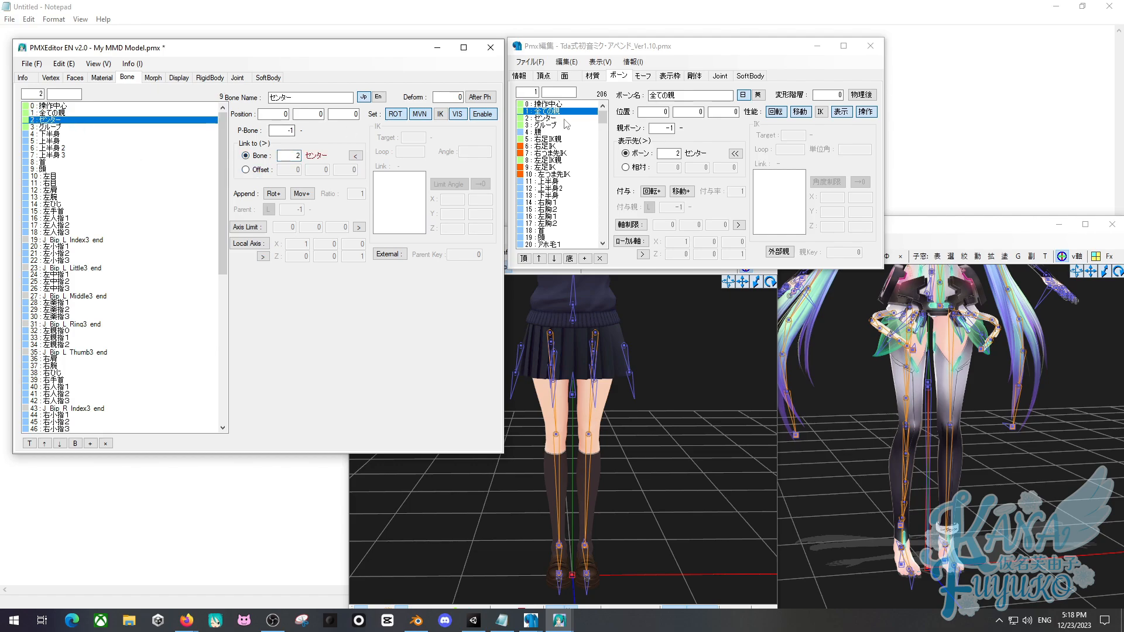
{"action": "left_click", "coordinate": [564, 118]}
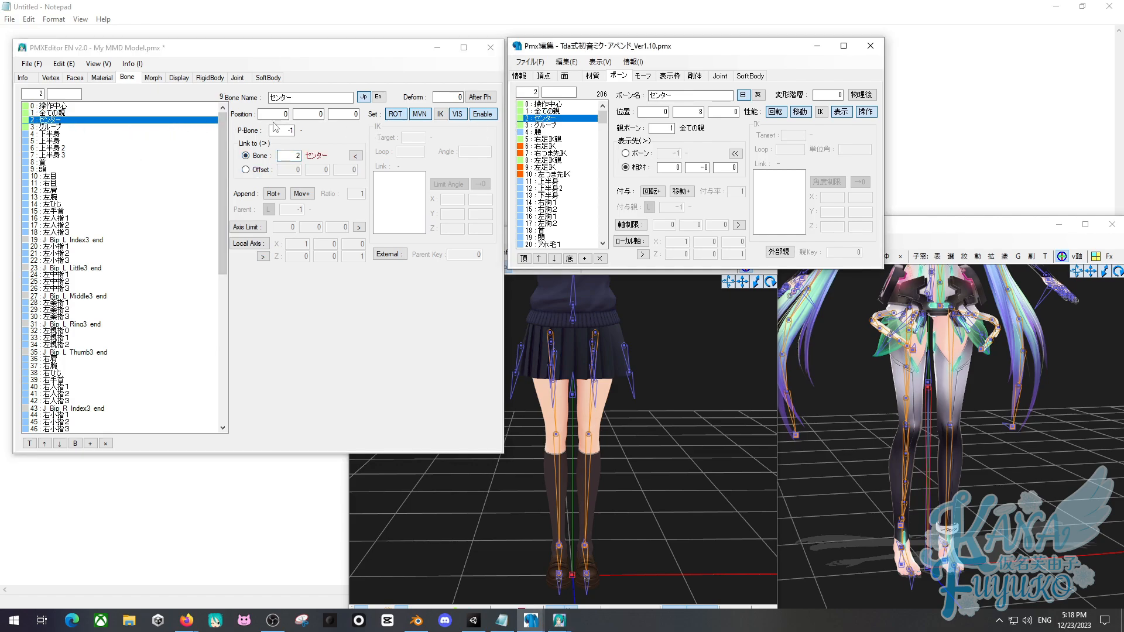
{"action": "double_click", "coordinate": [273, 130]}
{"action": "type", "text": "1"}
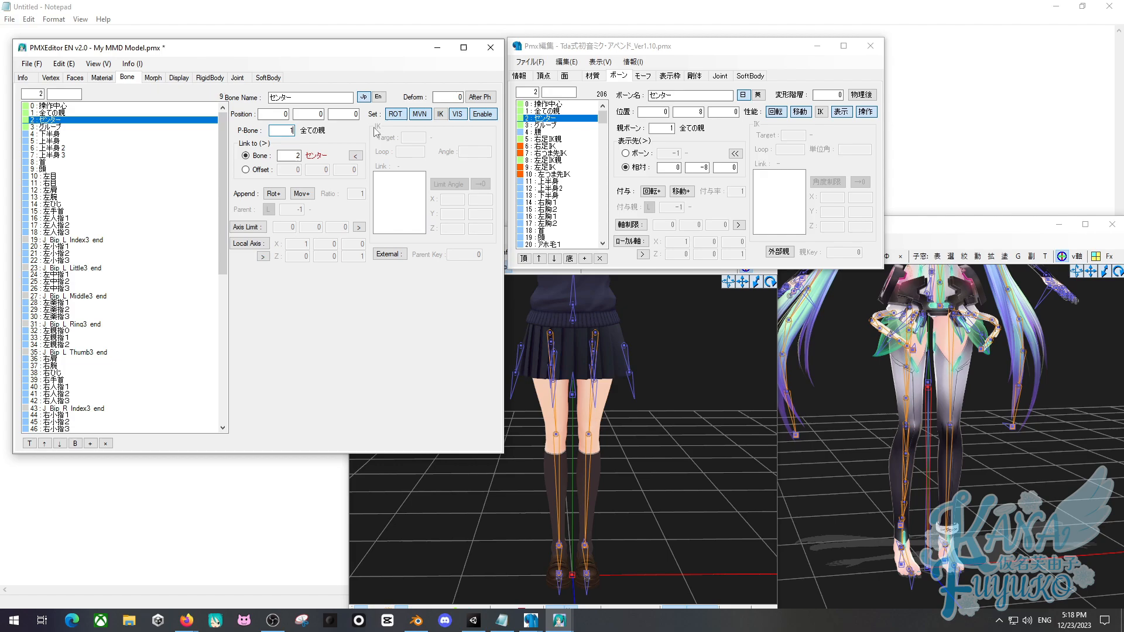
{"action": "left_click", "coordinate": [260, 170]}
{"action": "double_click", "coordinate": [319, 170]}
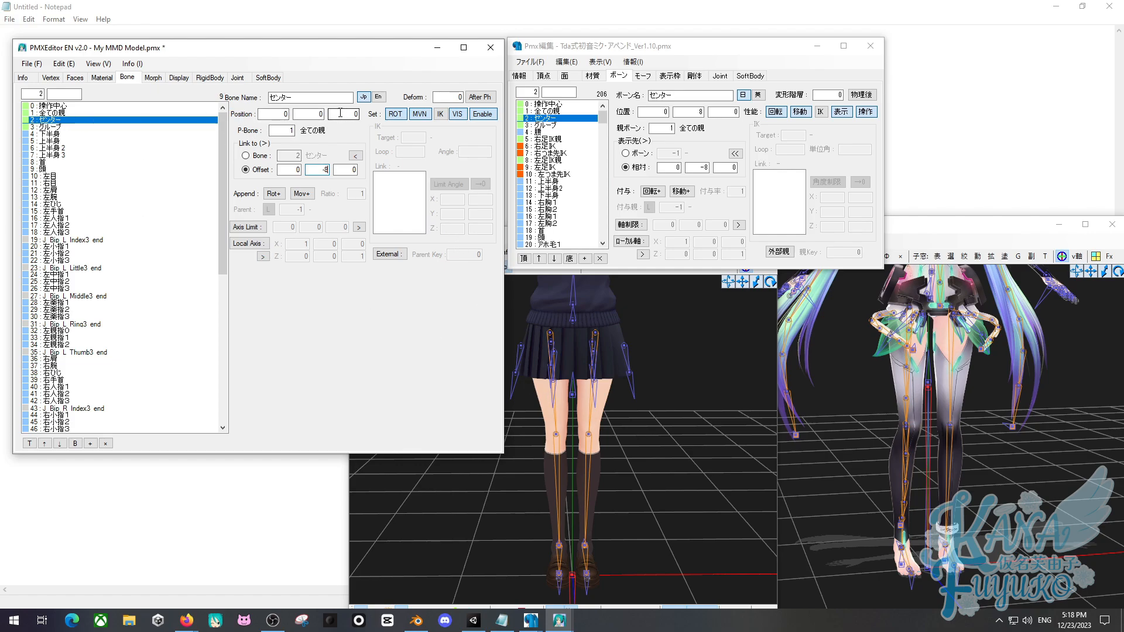
Set the センター bone's Y position to 8.
{"action": "double_click", "coordinate": [308, 113]}
{"action": "type", "text": "8"}
{"action": "key", "text": "Return"}
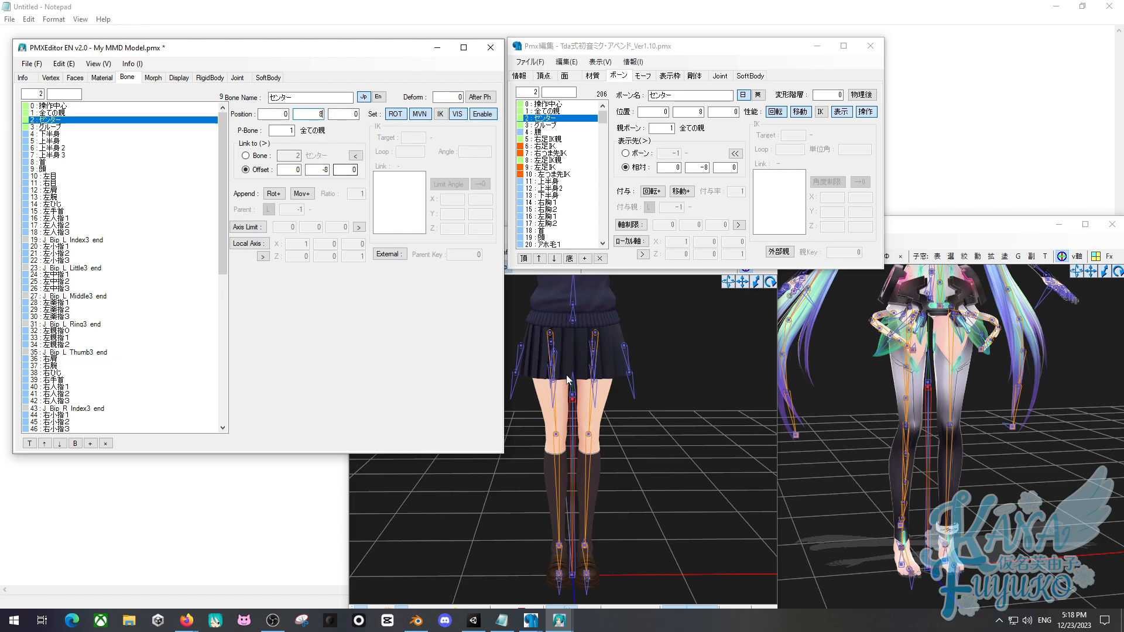
Compare the グループ bone with the reference model and set its Y link offset to 2.
{"action": "left_click", "coordinate": [79, 127]}
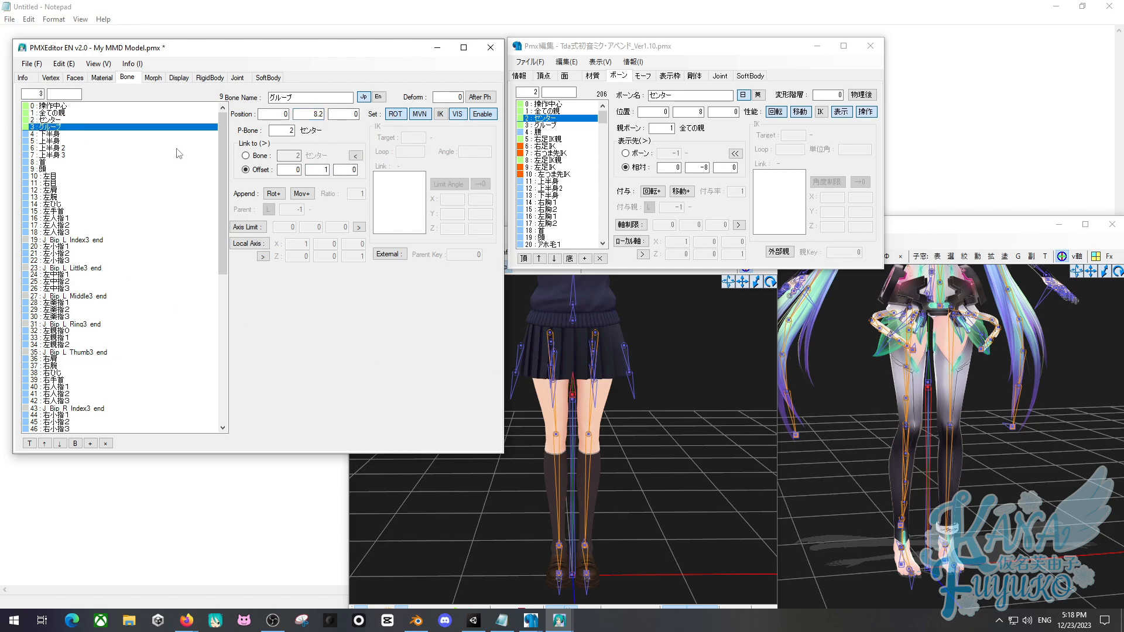
{"action": "left_click", "coordinate": [560, 125]}
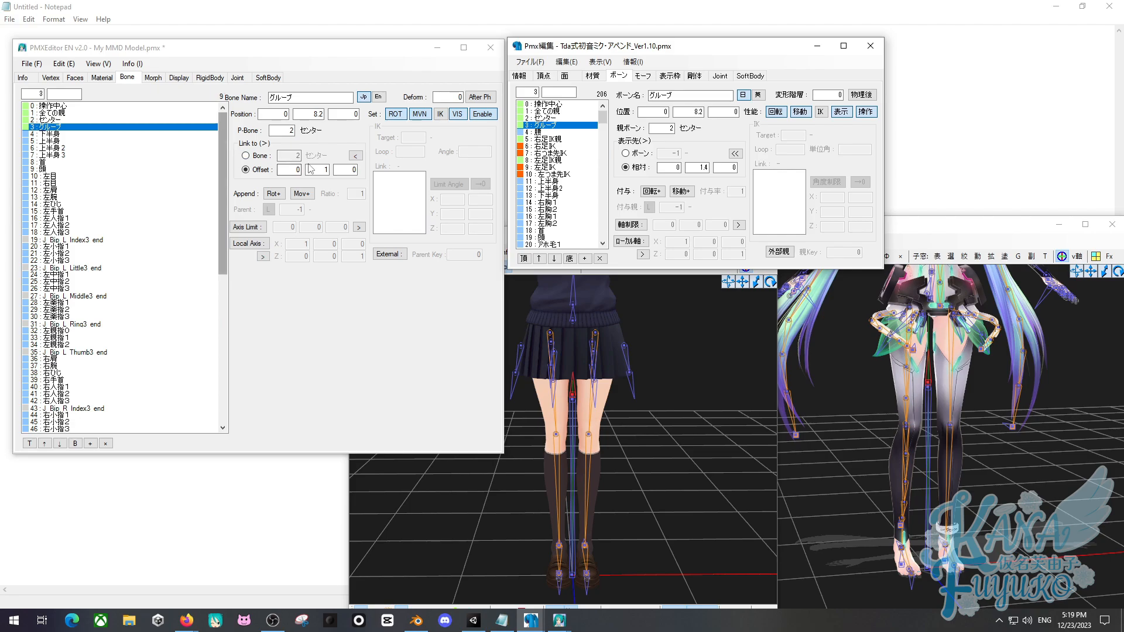
{"action": "left_click", "coordinate": [567, 379]}
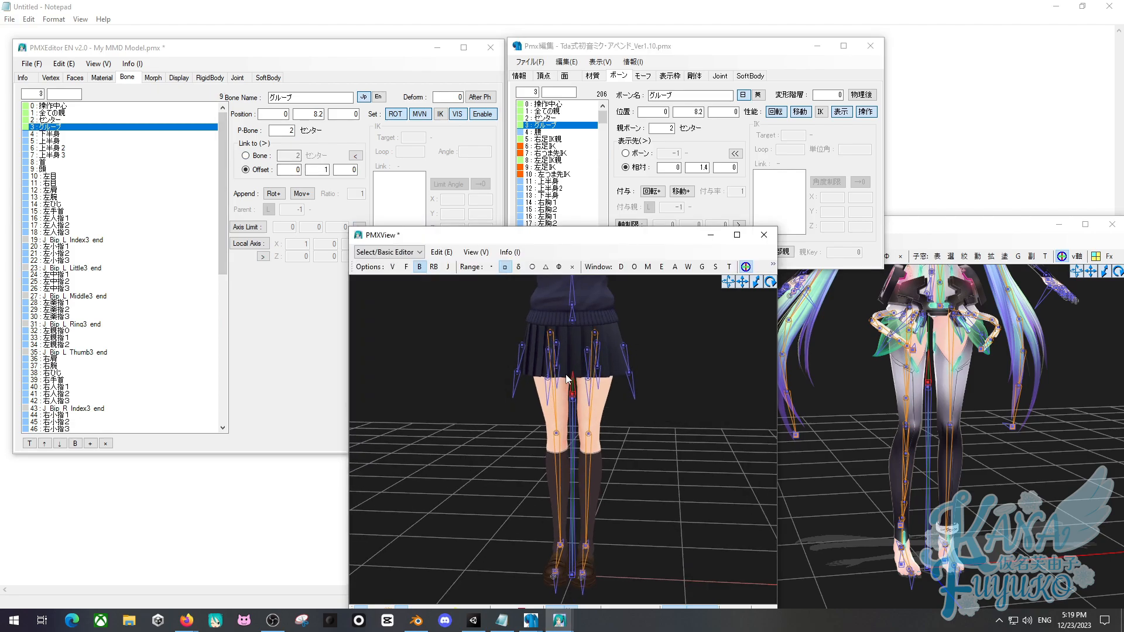
{"action": "double_click", "coordinate": [321, 170]}
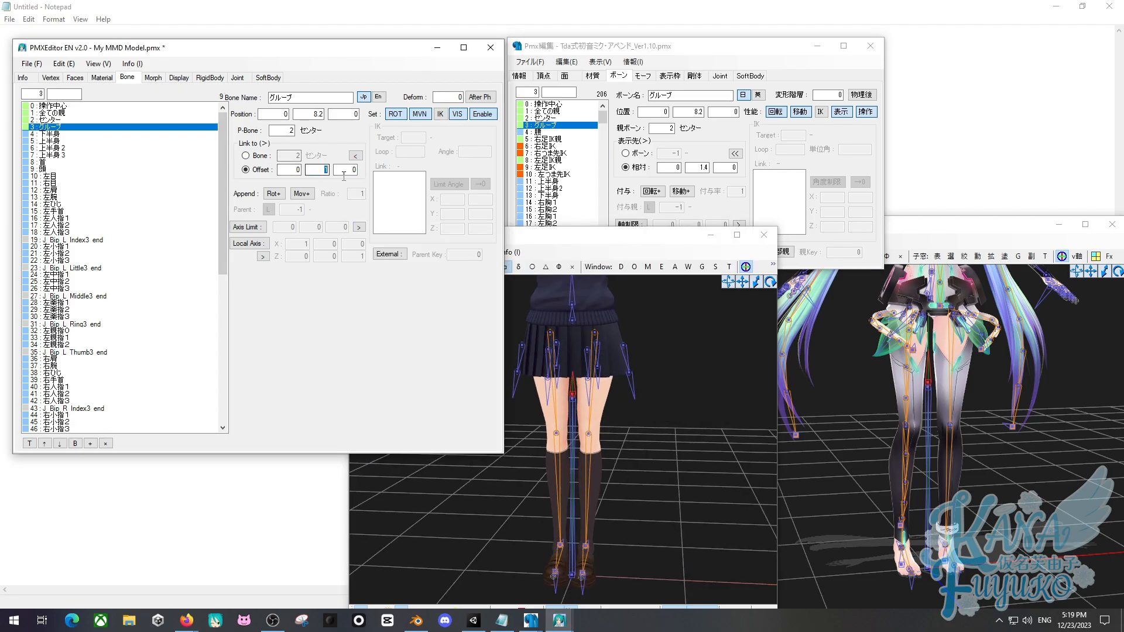
{"action": "type", "text": "2"}
{"action": "left_click", "coordinate": [617, 450]}
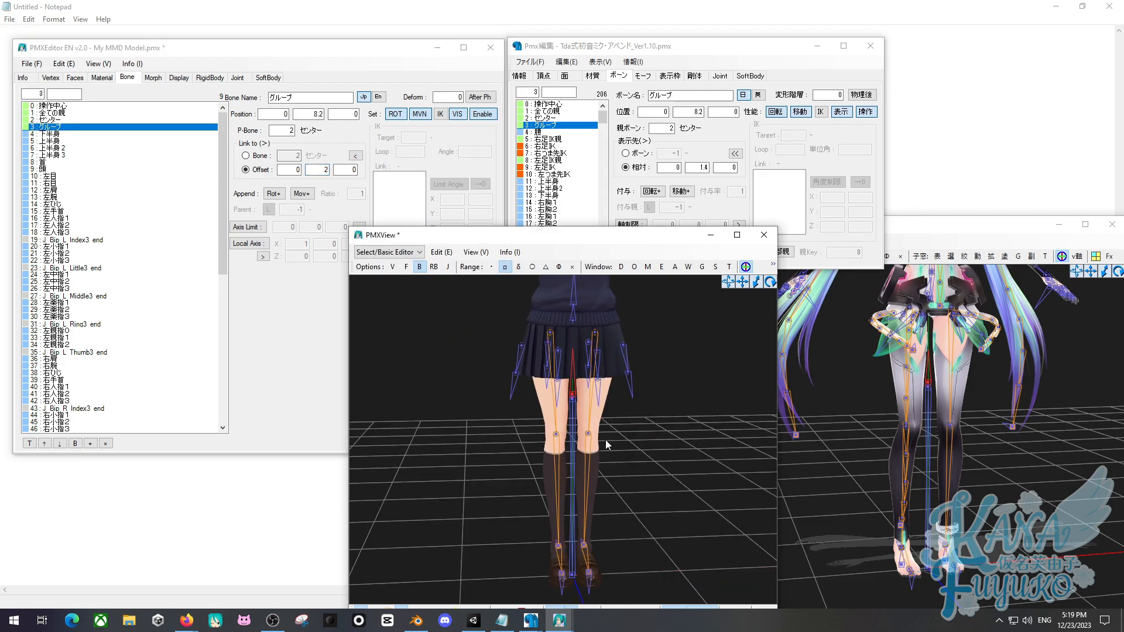
{"action": "right_click_drag", "start_coordinate": [538, 393], "coordinate": [528, 386]}
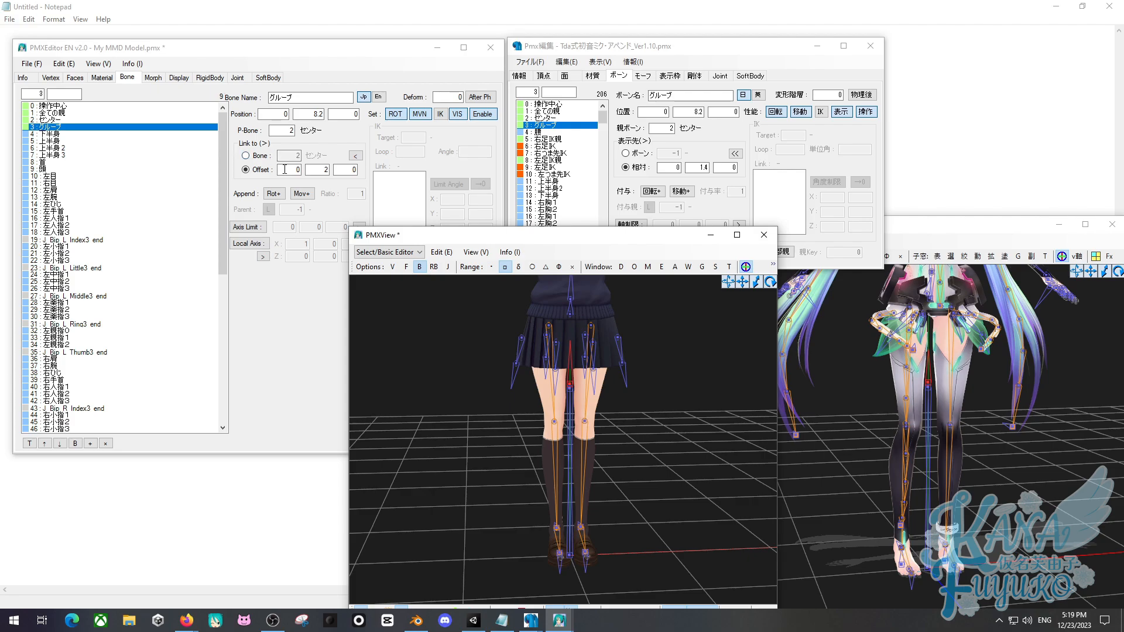
Check the reference model's 腰 bone and paste a copy of the グループ bone directly below it as bone 4.
{"action": "left_click", "coordinate": [538, 133]}
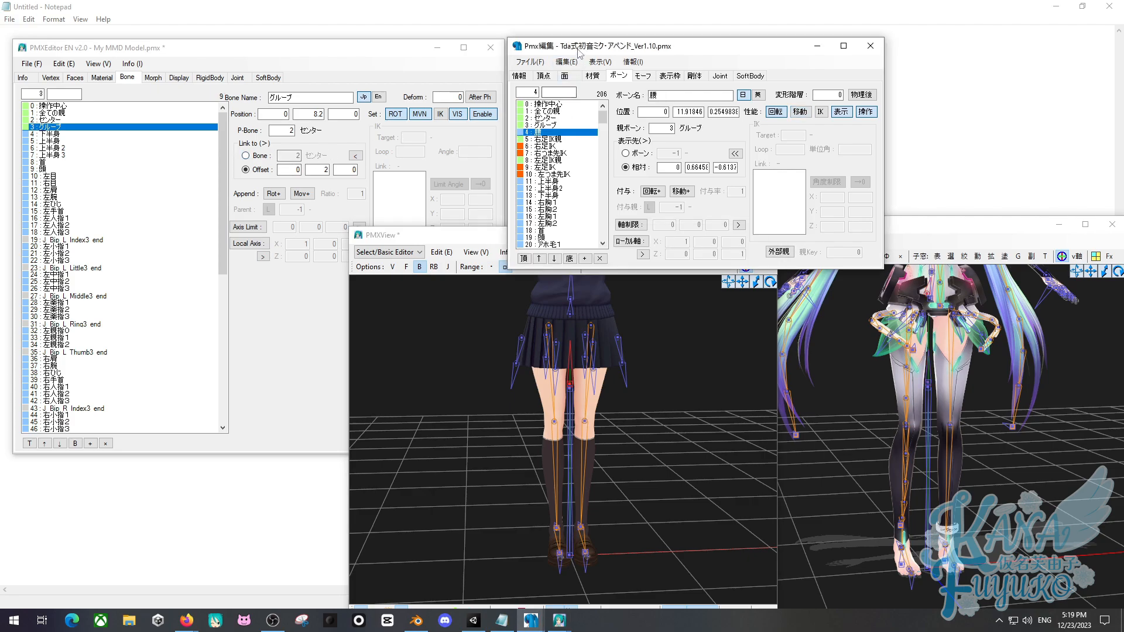
{"action": "left_click_drag", "start_coordinate": [577, 49], "coordinate": [588, 52]}
{"action": "right_click_drag", "start_coordinate": [530, 369], "coordinate": [558, 454]}
{"action": "scroll", "coordinate": [551, 354], "scroll_direction": "up", "scroll_amount": 3}
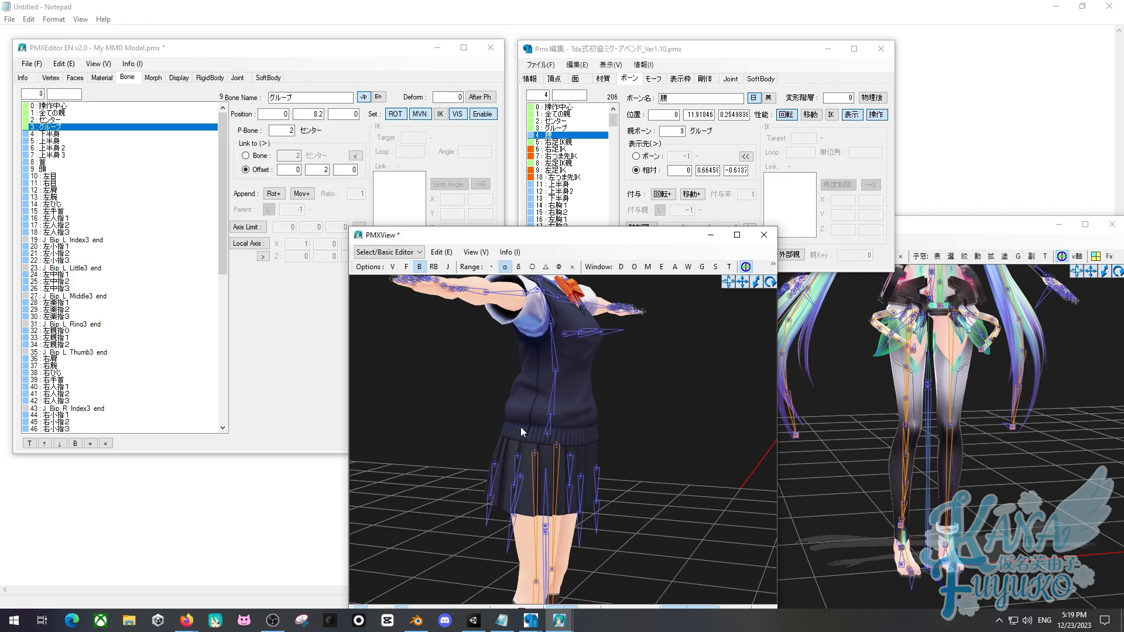
{"action": "mouse_move", "coordinate": [535, 423]}
{"action": "right_mouse_down"}
{"action": "mouse_move", "coordinate": [543, 469]}
{"action": "mouse_move", "coordinate": [539, 435]}
{"action": "mouse_move", "coordinate": [563, 450]}
{"action": "mouse_move", "coordinate": [557, 436]}
{"action": "mouse_move", "coordinate": [525, 444]}
{"action": "mouse_move", "coordinate": [536, 427]}
{"action": "right_mouse_up"}
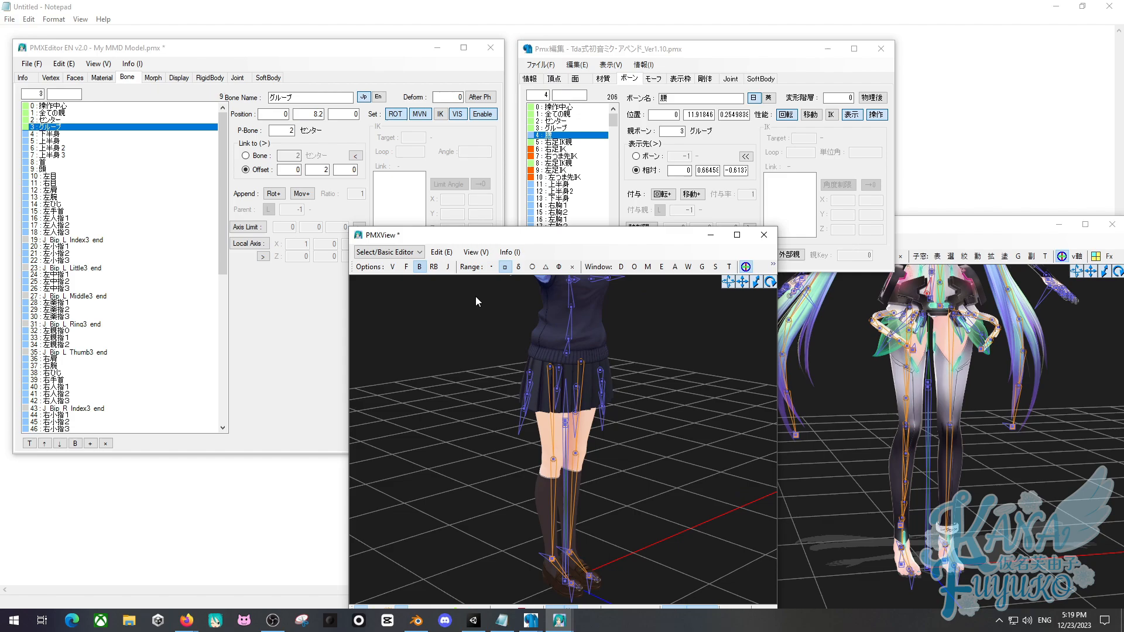
{"action": "left_click", "coordinate": [69, 131]}
{"action": "key", "text": "ctrl+v"}
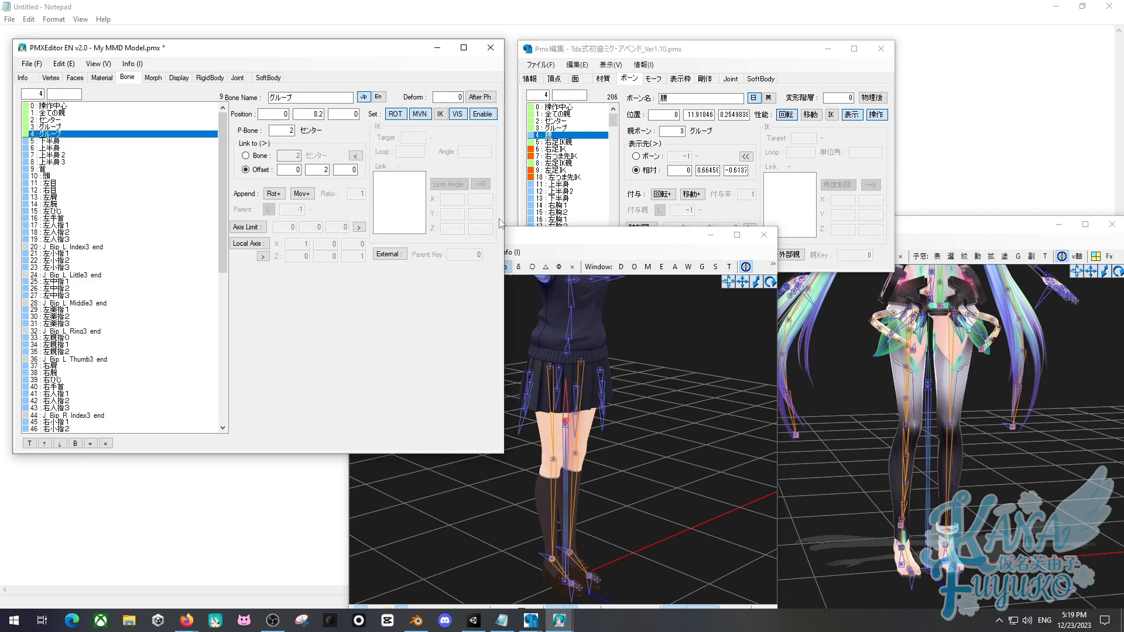
Rename the copied bone to 腰, taking the name from the reference model, and turn off its movement (MVN) setting.
{"action": "key", "text": "alt+Tab"}
{"action": "key", "text": "ctrl+c"}
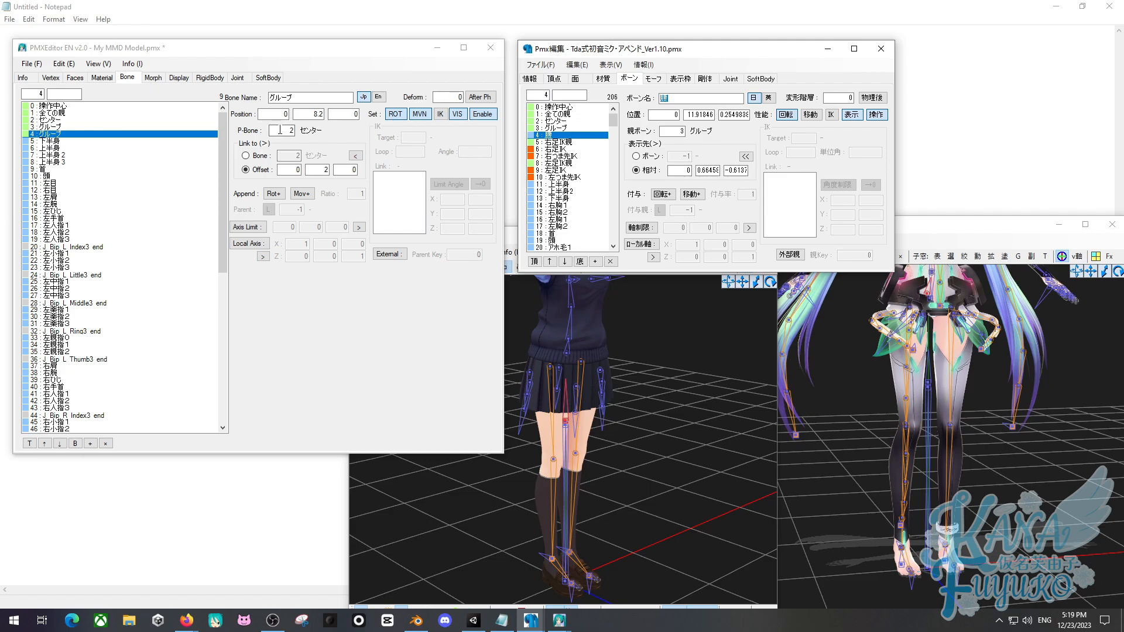
{"action": "double_click", "coordinate": [321, 98]}
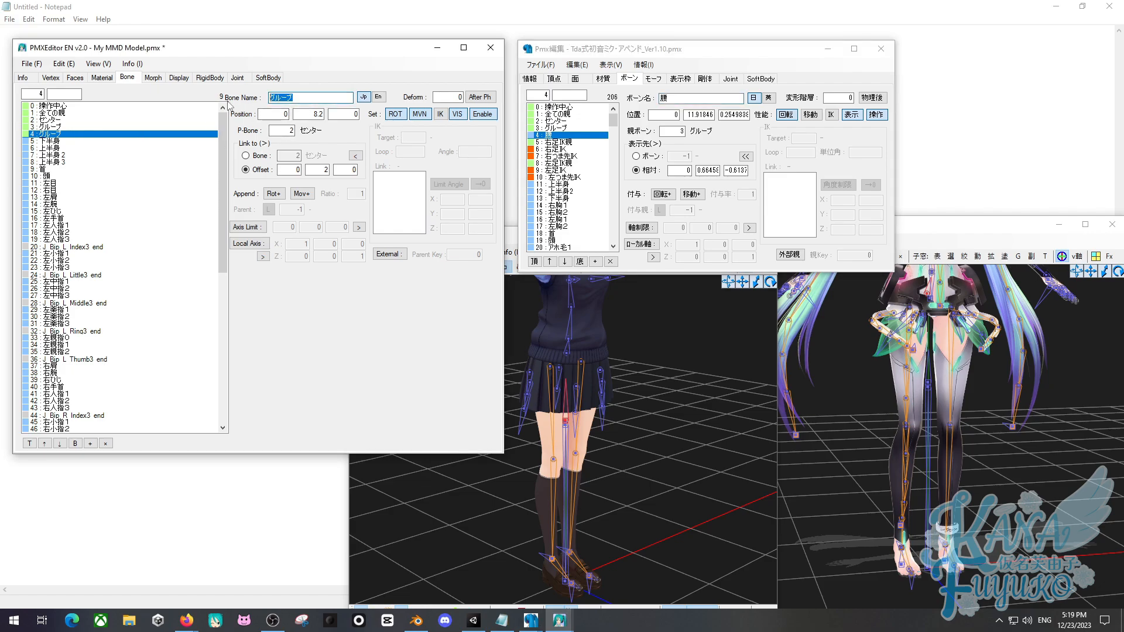
{"action": "key", "text": "ctrl+v"}
{"action": "left_click", "coordinate": [420, 114]}
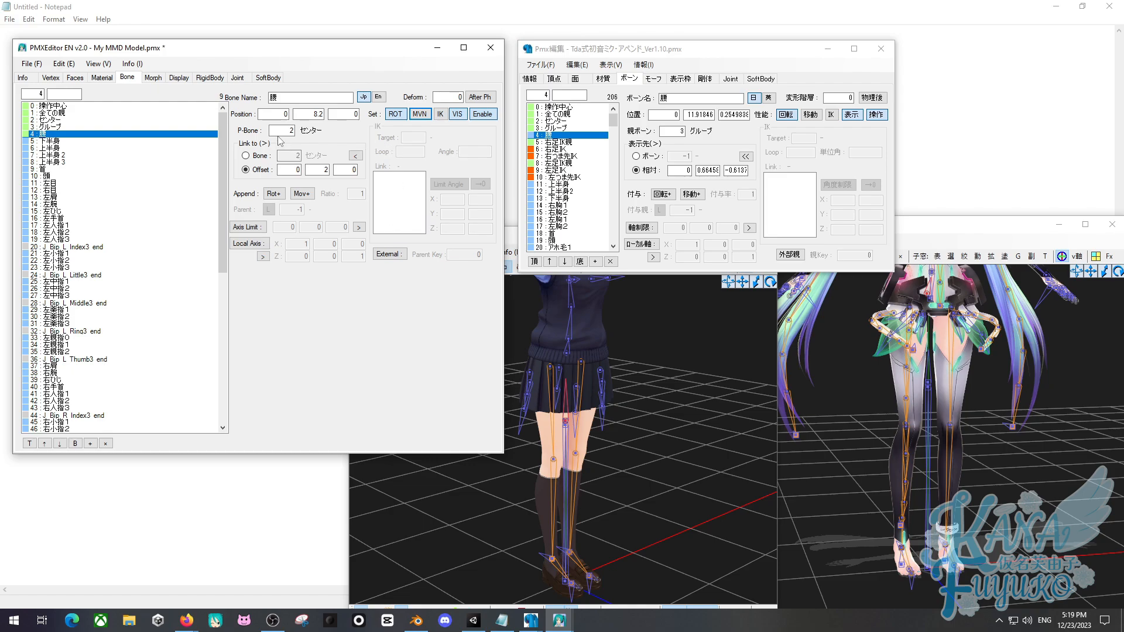
Set the 腰 bone's parent to bone 3 and its link offset to Y 0.6 and Z -0.6.
{"action": "double_click", "coordinate": [284, 131]}
{"action": "double_click", "coordinate": [319, 170]}
{"action": "double_click", "coordinate": [349, 170]}
{"action": "double_click", "coordinate": [319, 169]}
{"action": "right_click_drag", "start_coordinate": [622, 383], "coordinate": [669, 330]}
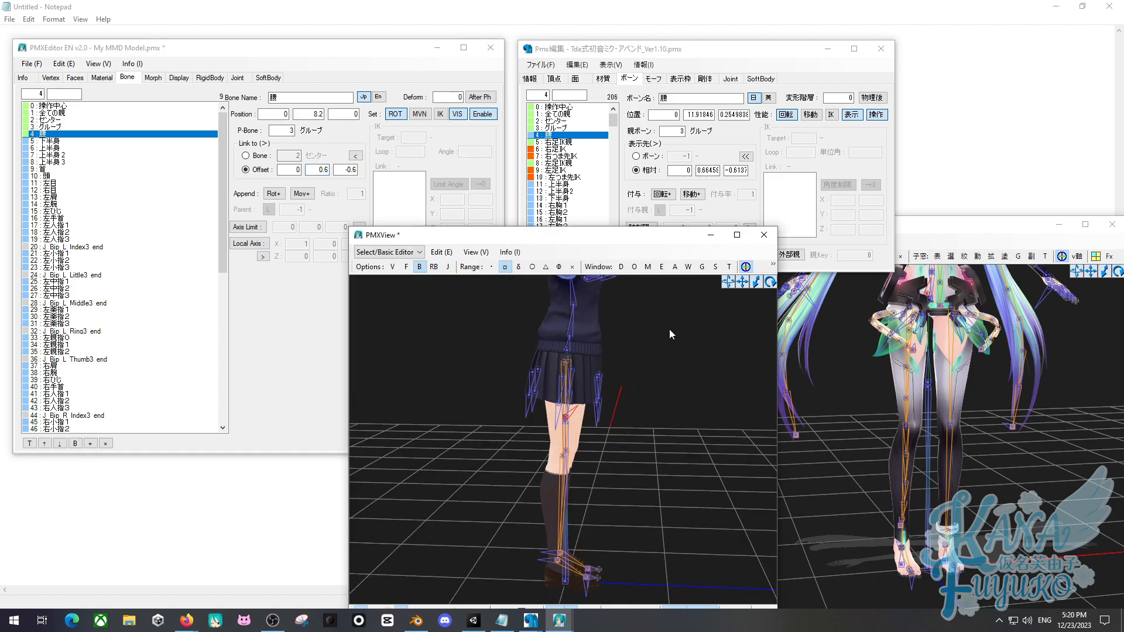
Move the 腰 bone to the model's waist and slightly toward the back with the transform gizmo, then hide the gizmo.
{"action": "left_click", "coordinate": [745, 267]}
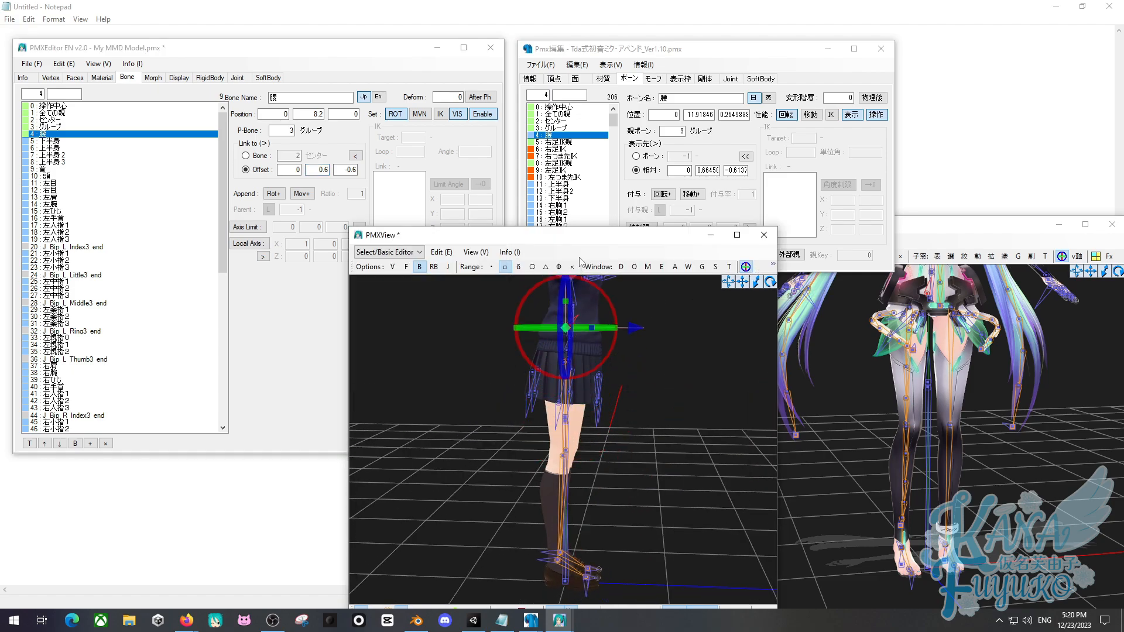
{"action": "left_click_drag", "start_coordinate": [580, 262], "coordinate": [579, 281]}
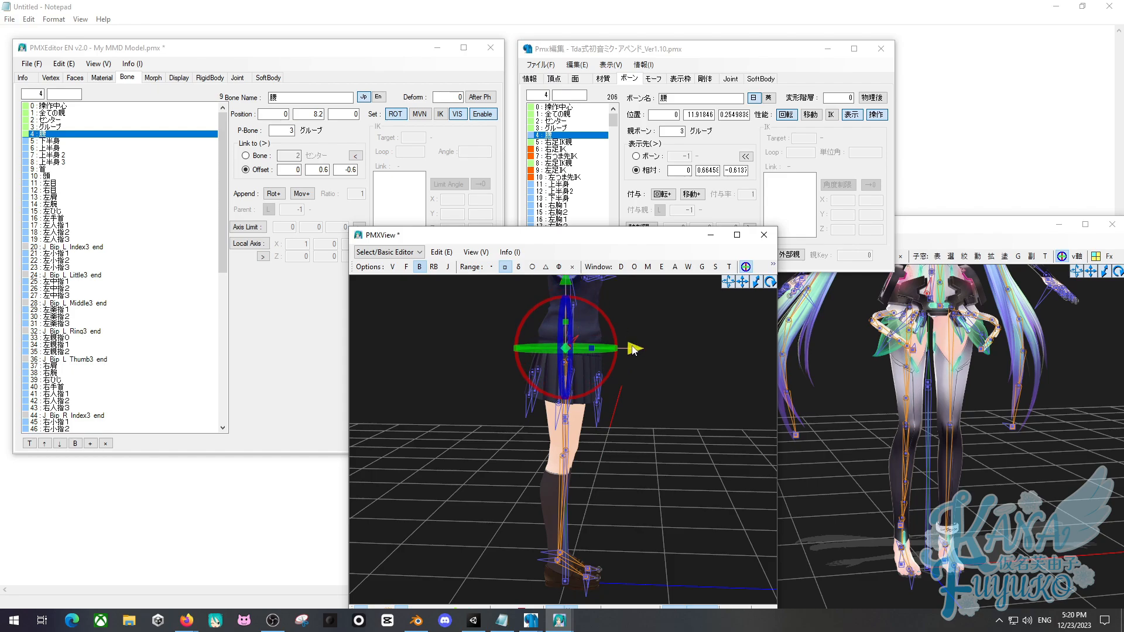
{"action": "left_click_drag", "start_coordinate": [632, 350], "coordinate": [617, 341]}
{"action": "left_click", "coordinate": [607, 352]}
{"action": "scroll", "coordinate": [596, 357], "scroll_direction": "up", "scroll_amount": 5}
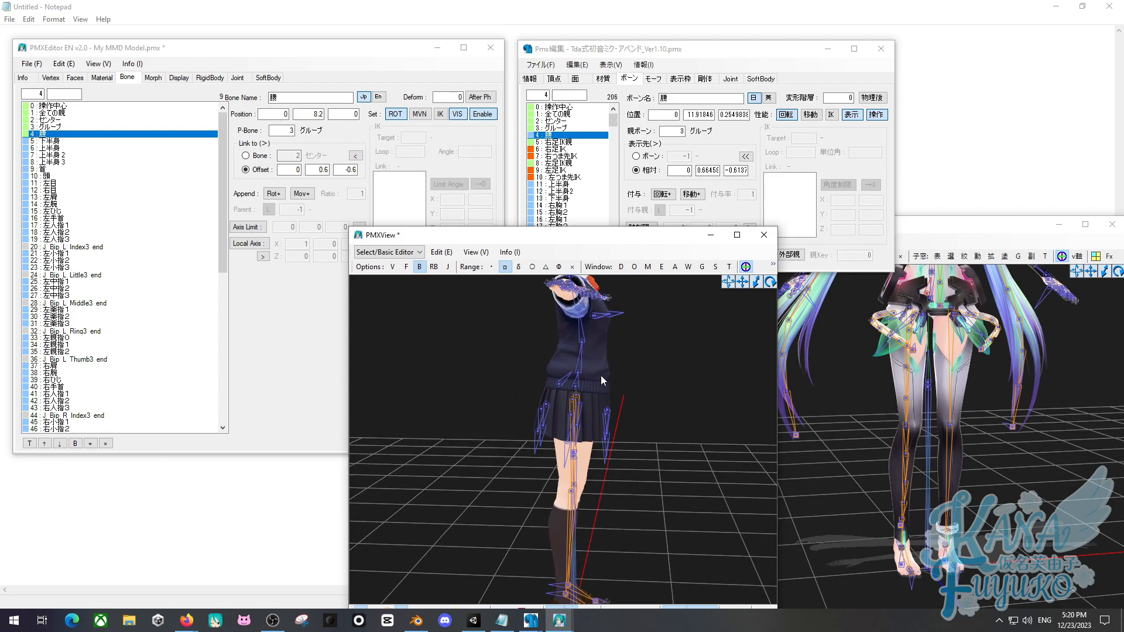
Set the 腰 bone's Y link offset to 1 and check it on the model.
{"action": "scroll", "coordinate": [592, 374], "scroll_direction": "down", "scroll_amount": 3}
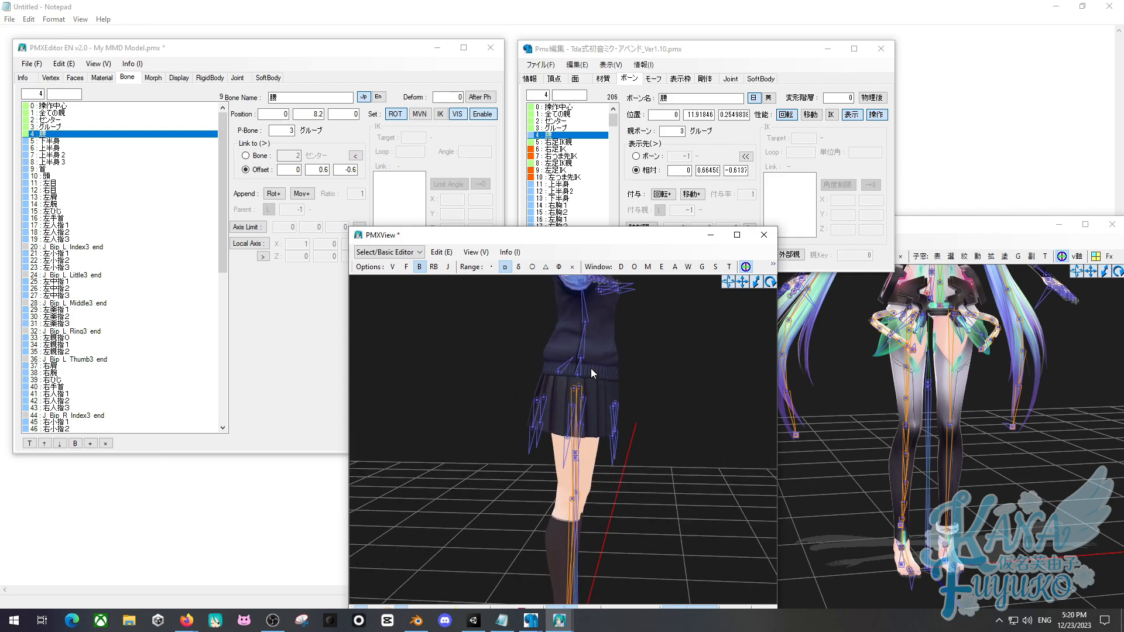
{"action": "double_click", "coordinate": [317, 169]}
{"action": "type", "text": "1"}
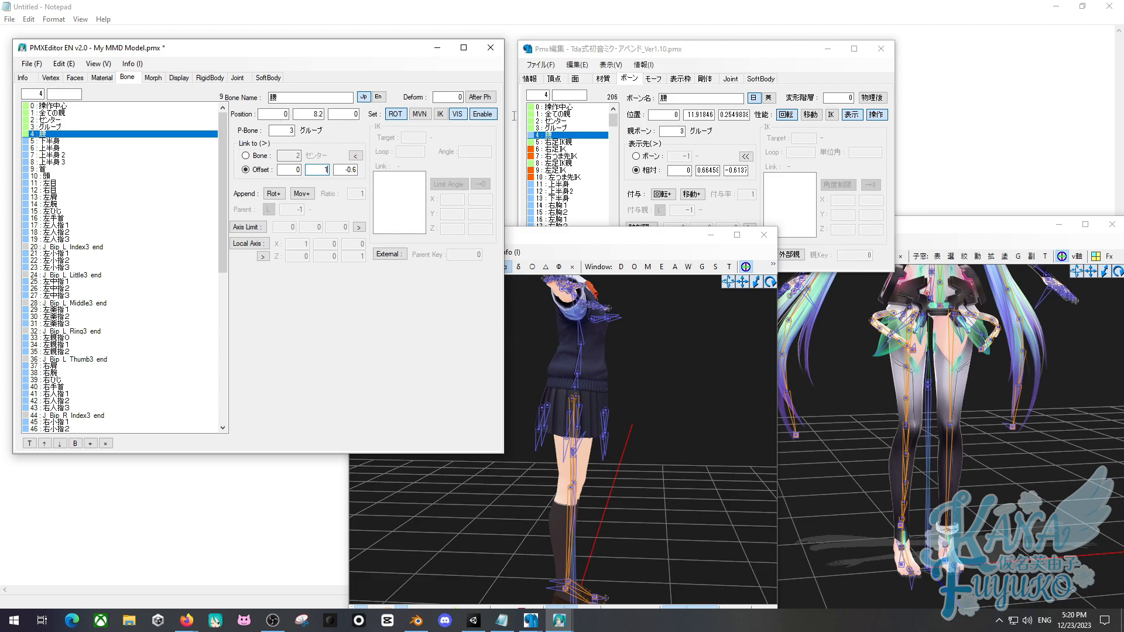
{"action": "mouse_move", "coordinate": [575, 310]}
{"action": "right_mouse_down"}
{"action": "mouse_move", "coordinate": [559, 345]}
{"action": "mouse_move", "coordinate": [586, 355]}
{"action": "mouse_move", "coordinate": [572, 331]}
{"action": "mouse_move", "coordinate": [533, 321]}
{"action": "mouse_move", "coordinate": [564, 317]}
{"action": "right_mouse_up"}
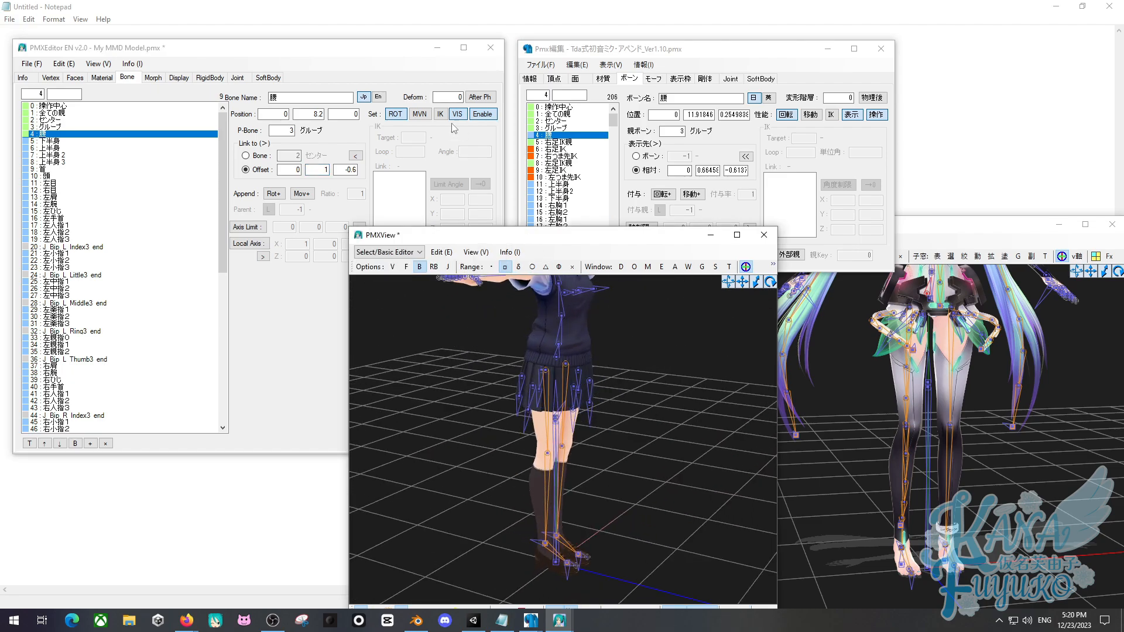
Set the 腰 bone's Y link offset back to 0.6 and check it on the custom model.
{"action": "double_click", "coordinate": [322, 170]}
{"action": "type", "text": "0.6"}
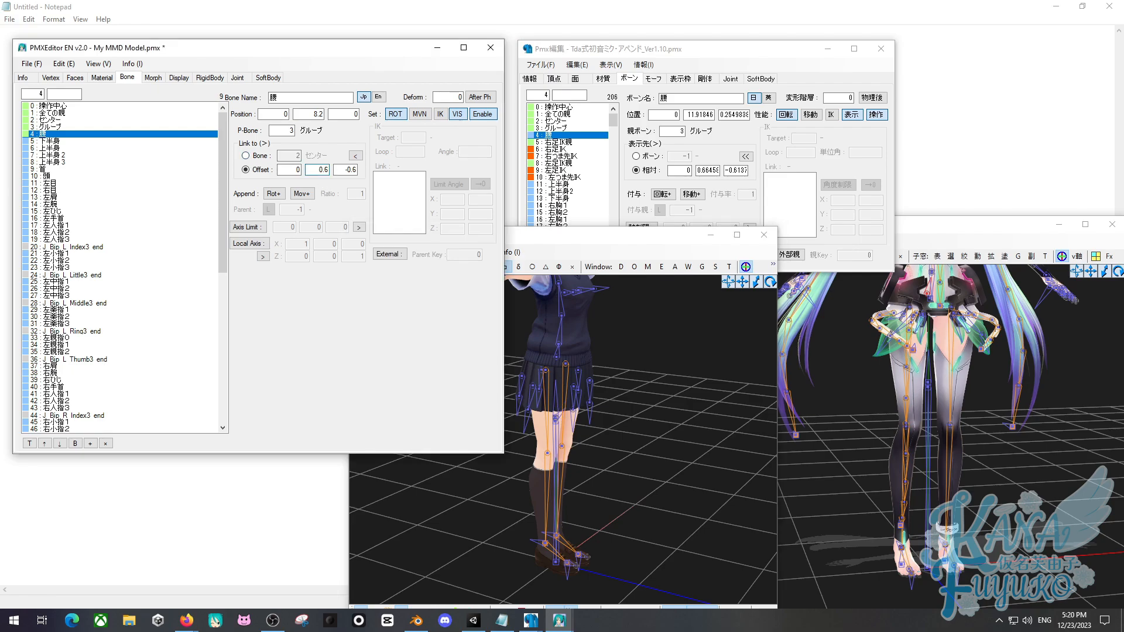
{"action": "right_click_drag", "start_coordinate": [408, 561], "coordinate": [518, 562]}
{"action": "left_click", "coordinate": [111, 196]}
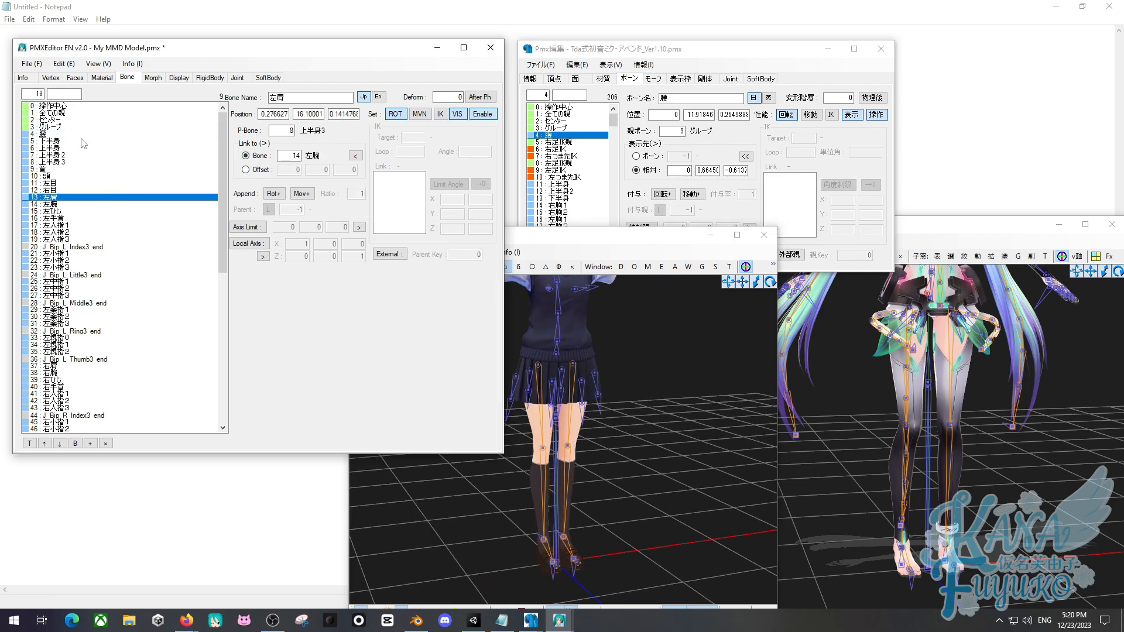
{"action": "left_click", "coordinate": [81, 134]}
{"action": "right_click_drag", "start_coordinate": [585, 419], "coordinate": [573, 408]}
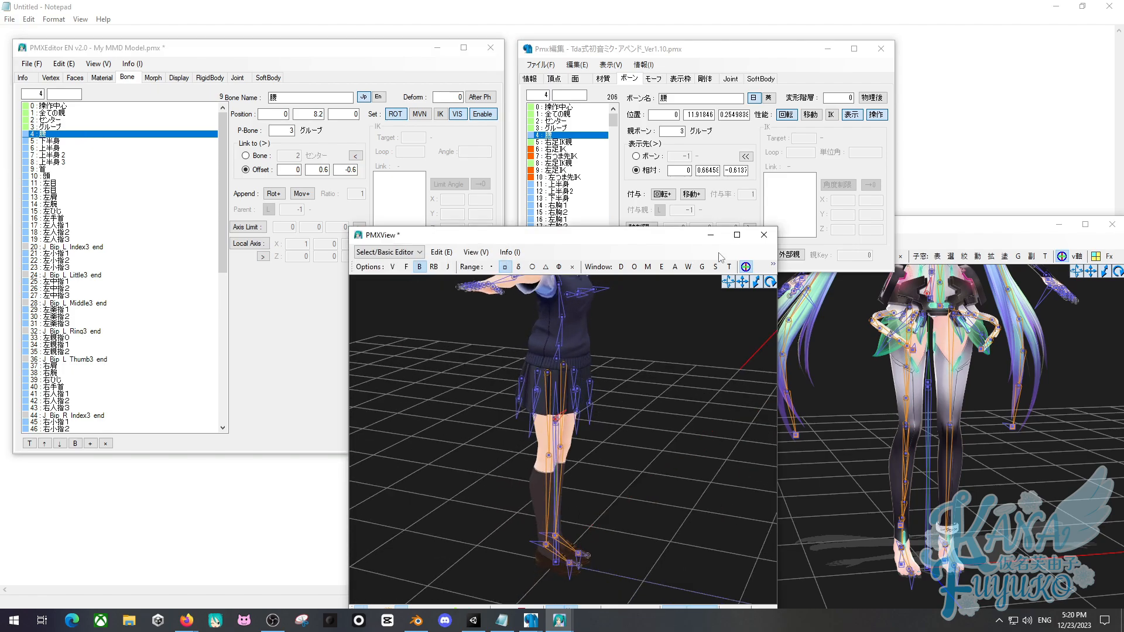
Move the 腰 bone up to the model's waist and slightly backward with the transform gizmo, and compare the placement with the reference model.
{"action": "left_click", "coordinate": [746, 268]}
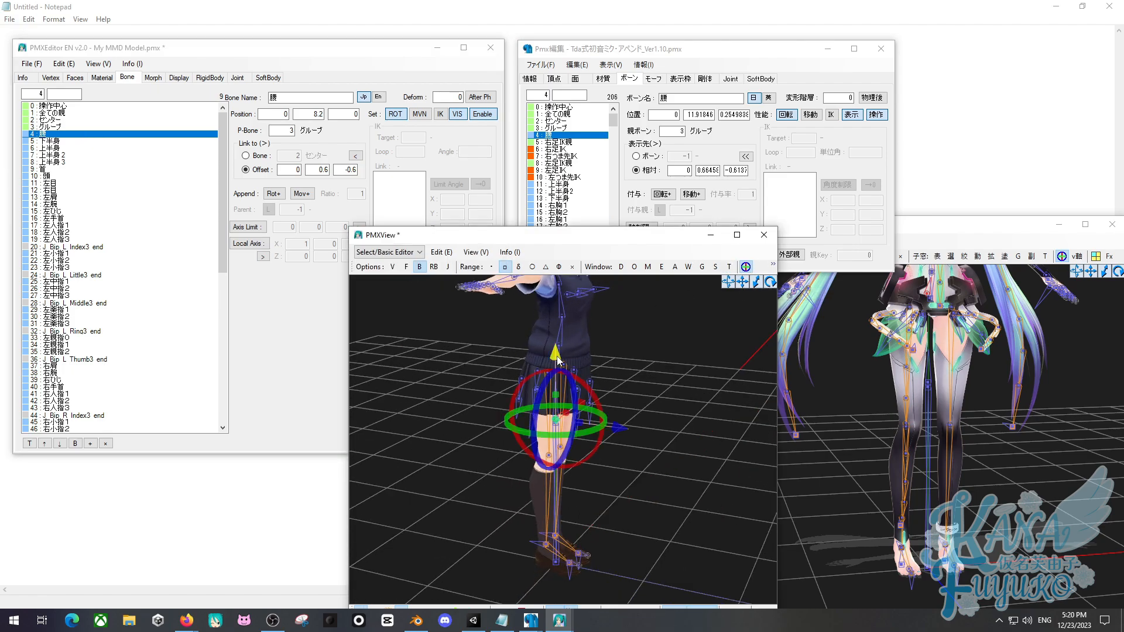
{"action": "left_click_drag", "start_coordinate": [557, 359], "coordinate": [555, 285]}
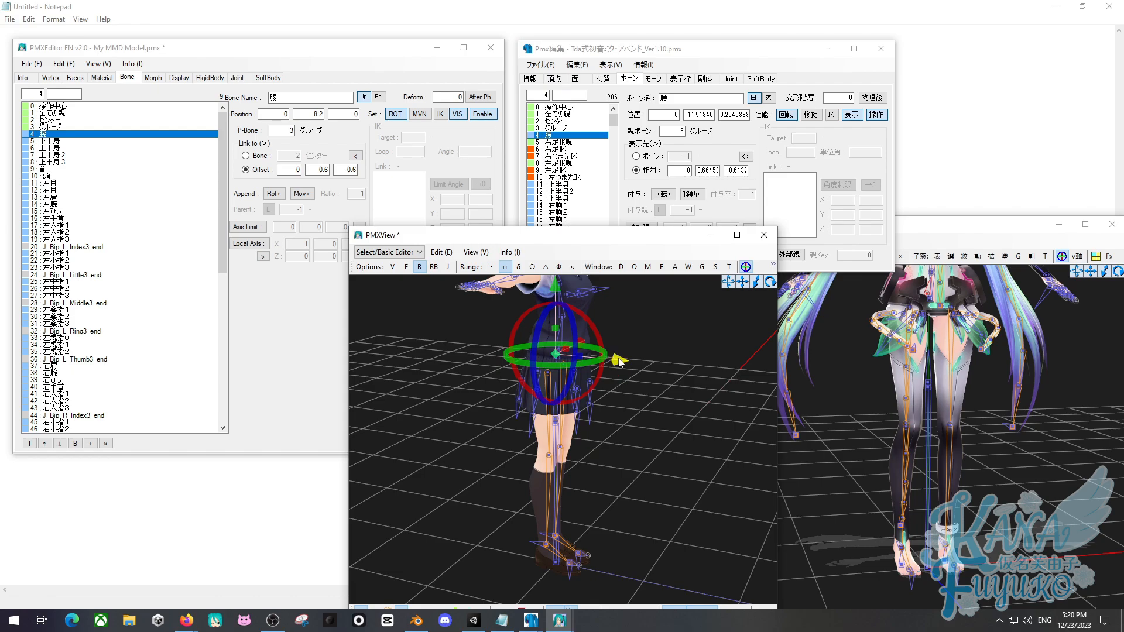
{"action": "left_click_drag", "start_coordinate": [619, 359], "coordinate": [603, 357]}
{"action": "left_click", "coordinate": [672, 386]}
{"action": "right_click_drag", "start_coordinate": [672, 387], "coordinate": [586, 364]}
{"action": "left_click", "coordinate": [884, 391]}
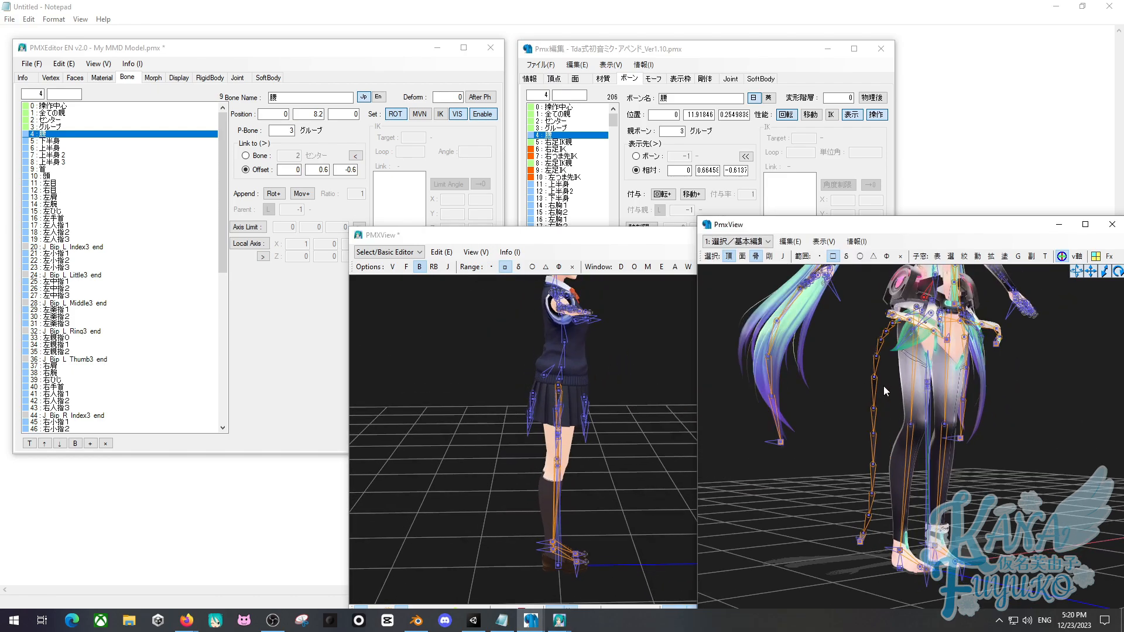
{"action": "mouse_move", "coordinate": [884, 391]}
{"action": "right_mouse_down"}
{"action": "mouse_move", "coordinate": [890, 374]}
{"action": "mouse_move", "coordinate": [834, 398]}
{"action": "mouse_move", "coordinate": [880, 375]}
{"action": "right_mouse_up"}
{"action": "left_click", "coordinate": [612, 437]}
{"action": "right_click_drag", "start_coordinate": [612, 436], "coordinate": [586, 351]}
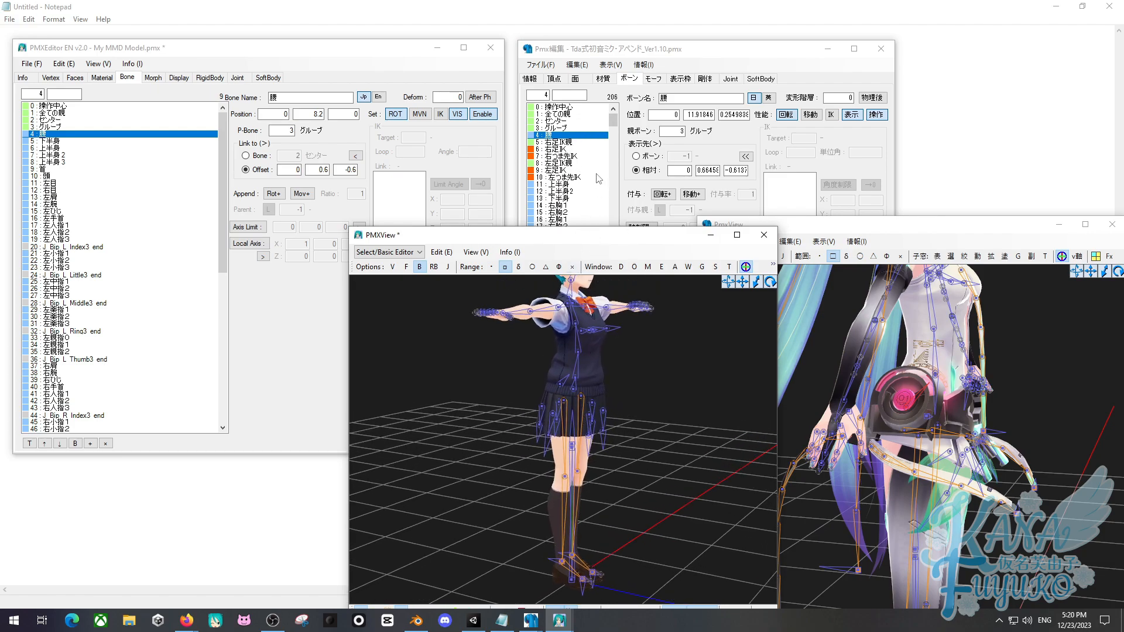
Examine the 右足IK親 and 右足IK bone settings in the reference model and the 左足IK bone in the custom model.
{"action": "left_click", "coordinate": [644, 144]}
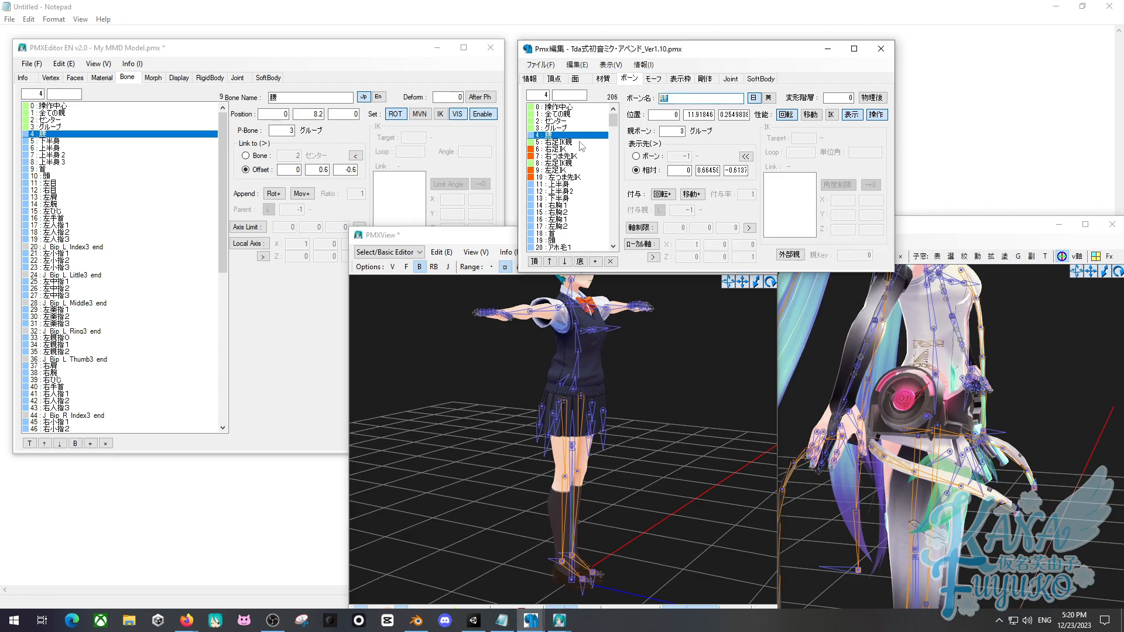
{"action": "left_click", "coordinate": [562, 142]}
{"action": "left_click", "coordinate": [557, 150]}
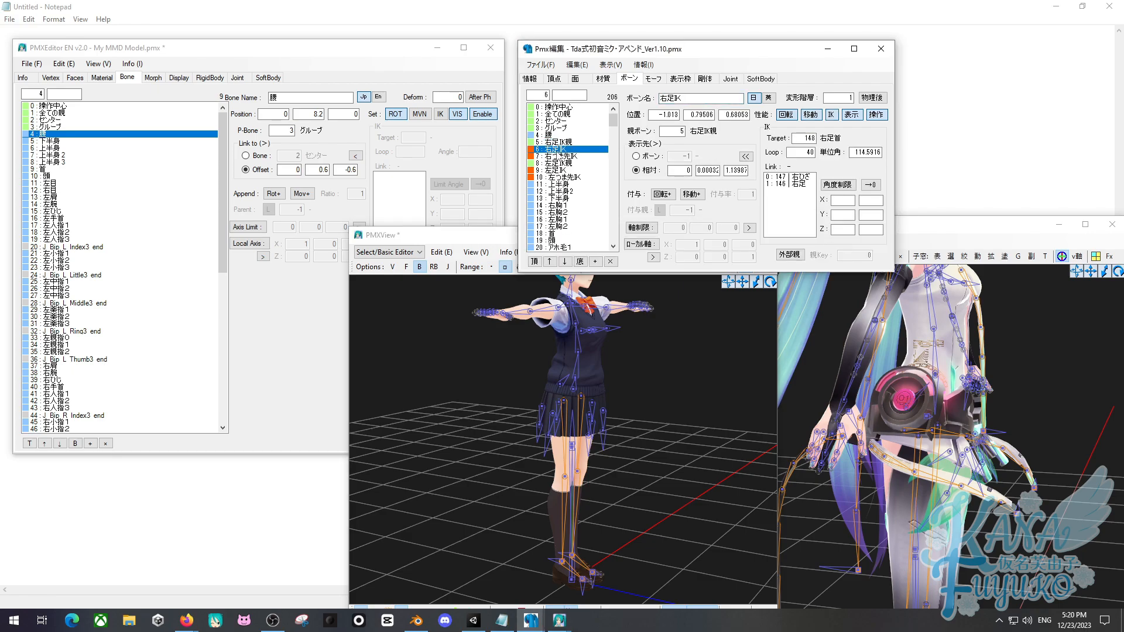
{"action": "key", "text": "Up"}
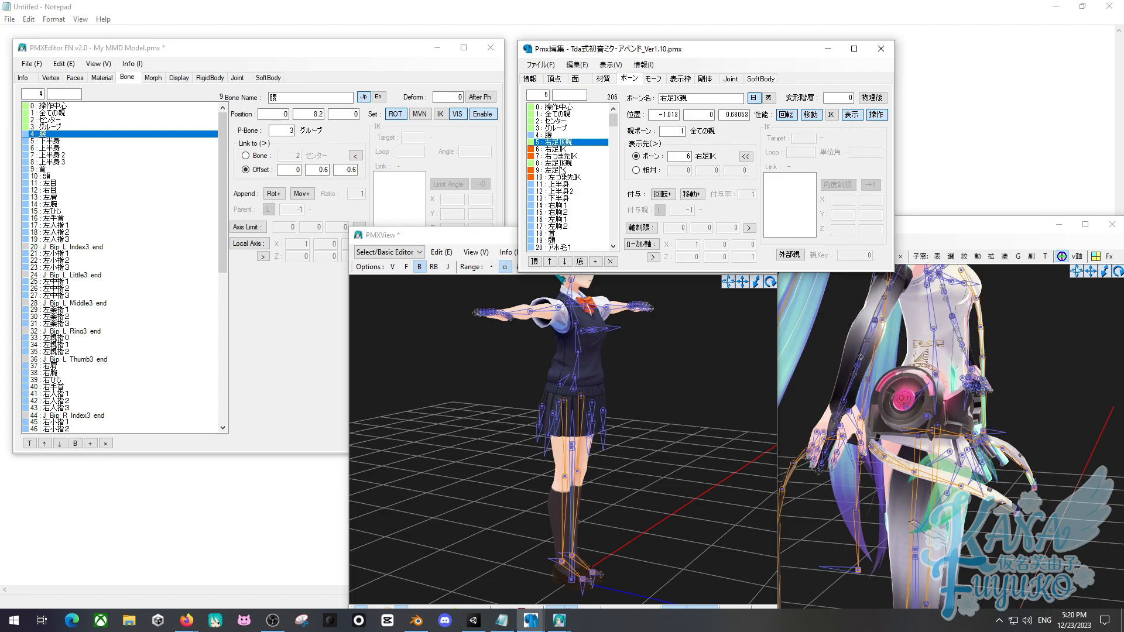
{"action": "left_click", "coordinate": [563, 164], "text": "ctrl"}
{"action": "left_click", "coordinate": [573, 150]}
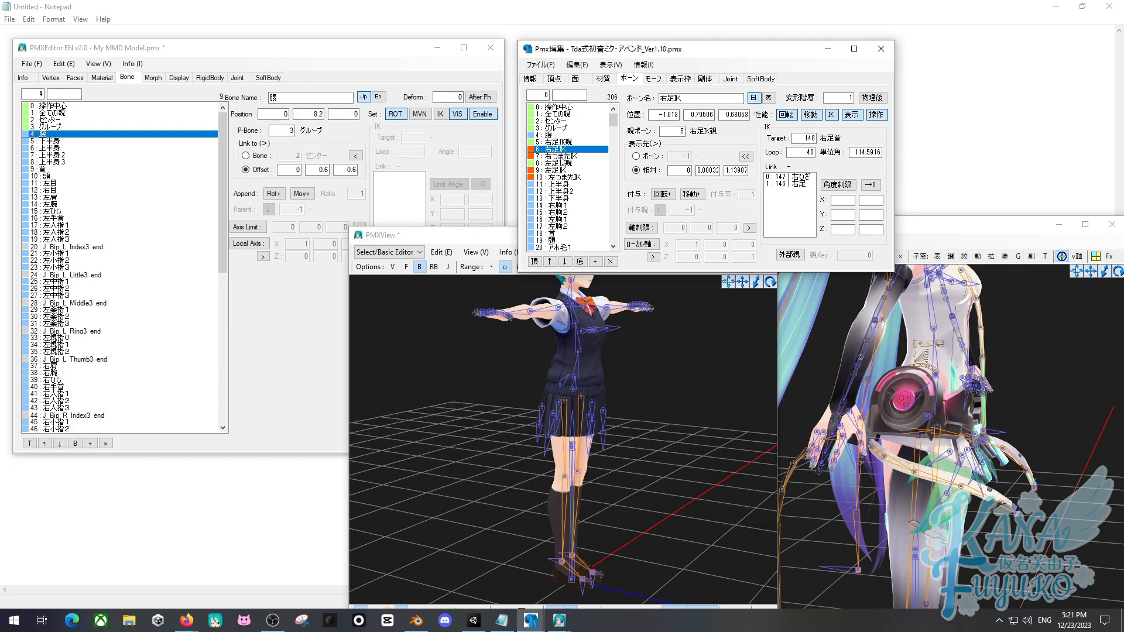
{"action": "left_click", "coordinate": [582, 142]}
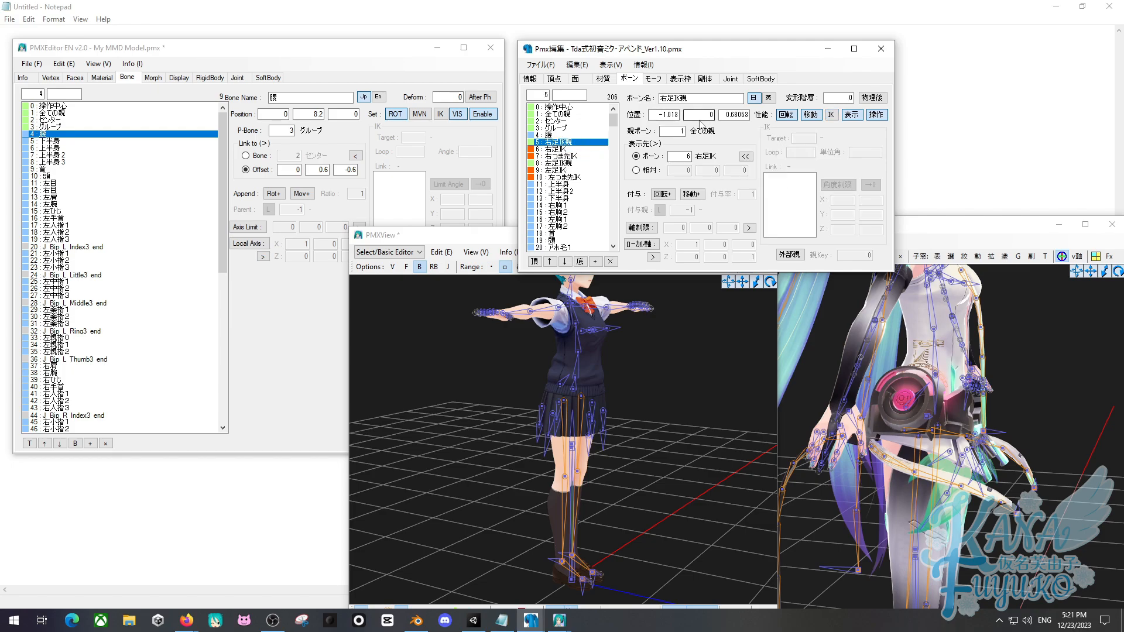
{"action": "scroll", "coordinate": [94, 212], "scroll_direction": "down", "scroll_amount": 14}
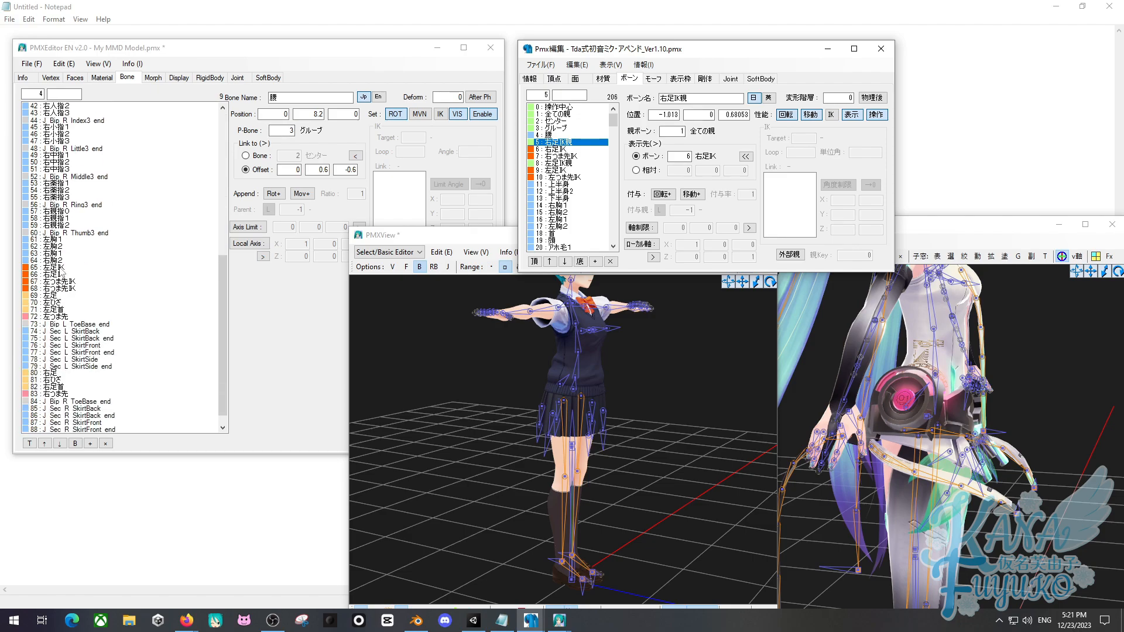
{"action": "left_click", "coordinate": [61, 269]}
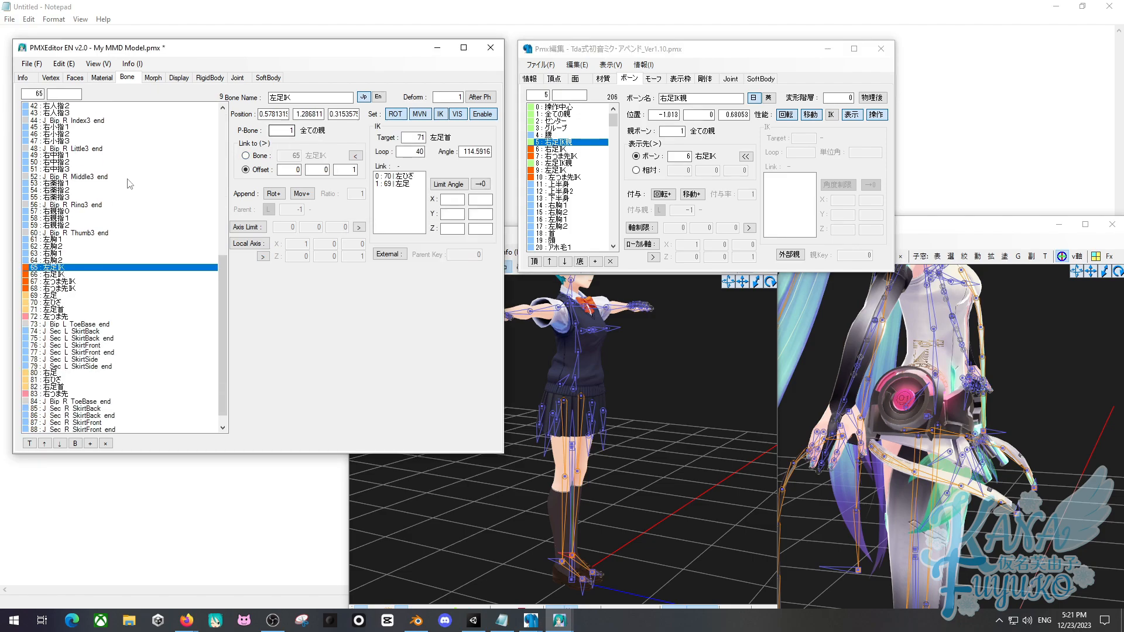
{"action": "scroll", "coordinate": [129, 183], "scroll_direction": "up", "scroll_amount": 5}
Set the custom model's 上半身 bone to use bone 4 (腰) as its parent, matching the reference model.
{"action": "left_click", "coordinate": [570, 185]}
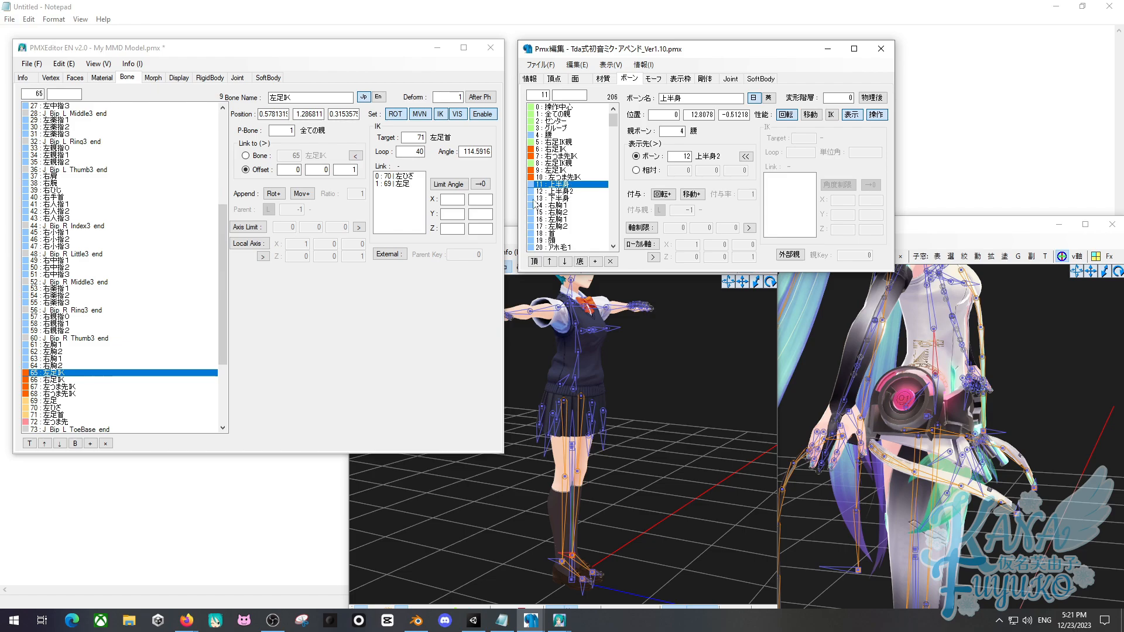
{"action": "scroll", "coordinate": [155, 223], "scroll_direction": "up", "scroll_amount": 9}
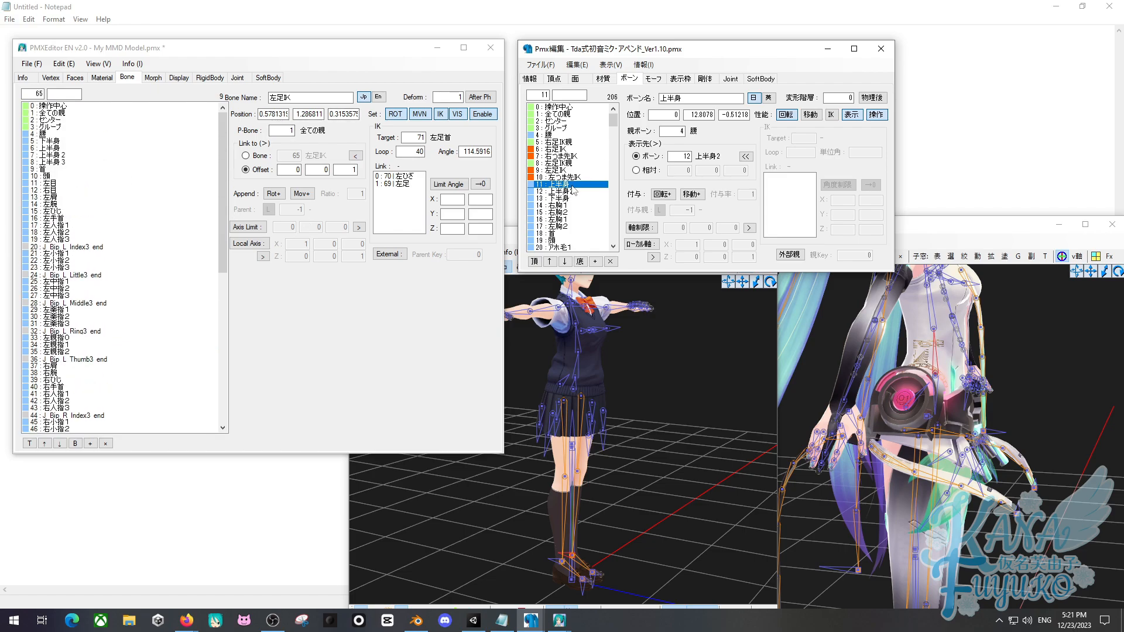
{"action": "left_click", "coordinate": [58, 141]}
{"action": "left_click", "coordinate": [59, 148]}
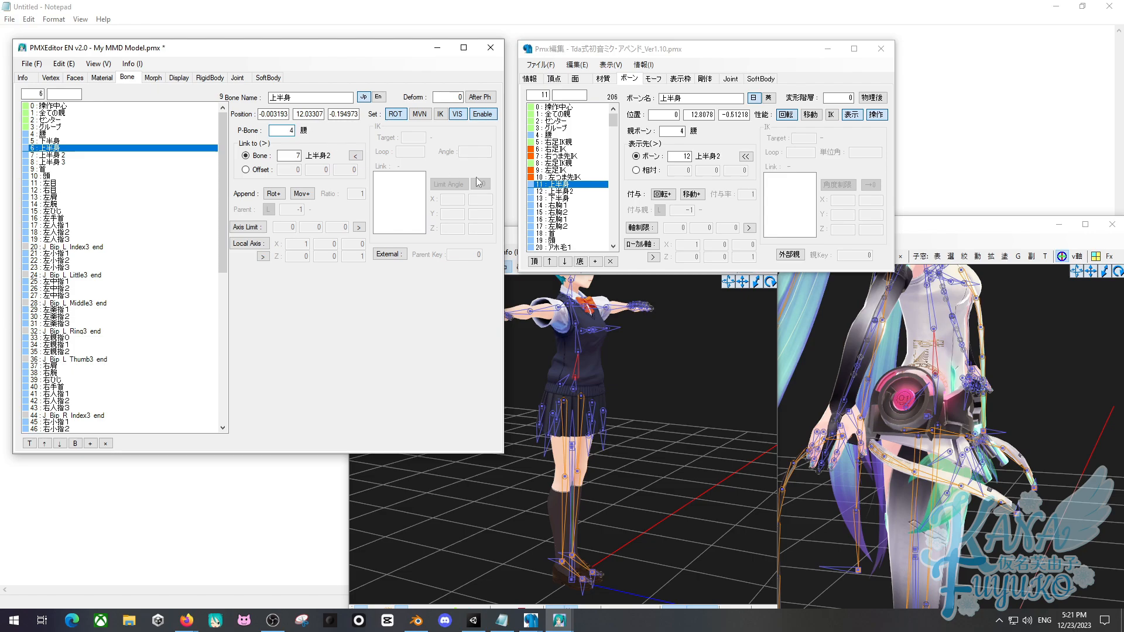
Compare the parents and links of the custom model's 上半身2 and 上半身3 bones with the reference model's 上半身2.
{"action": "left_click", "coordinate": [585, 191]}
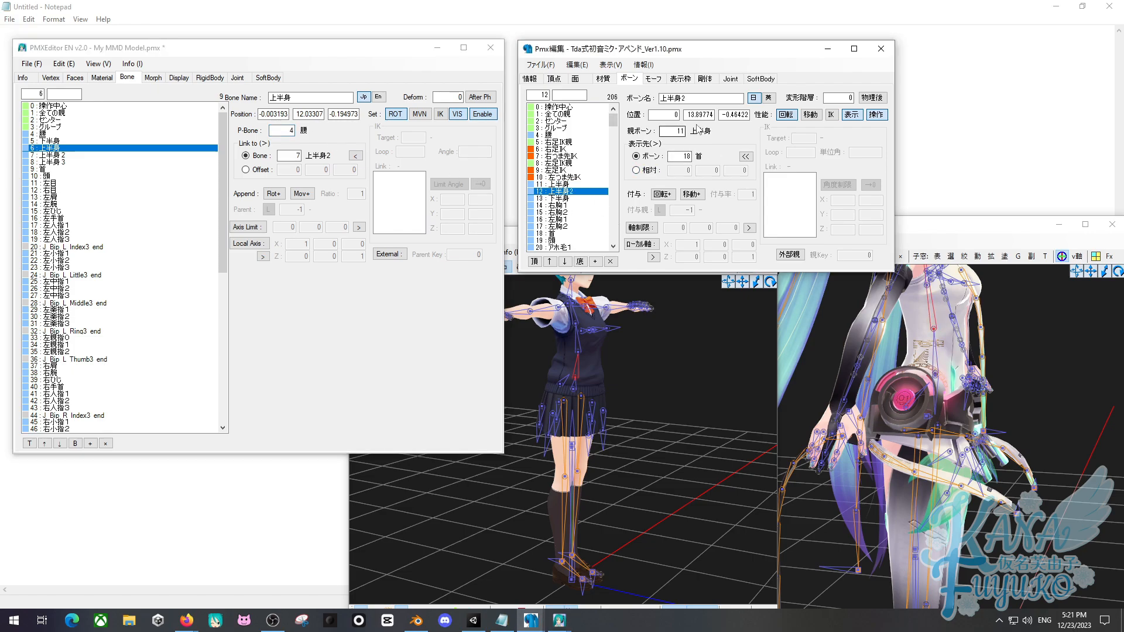
{"action": "left_click", "coordinate": [68, 156]}
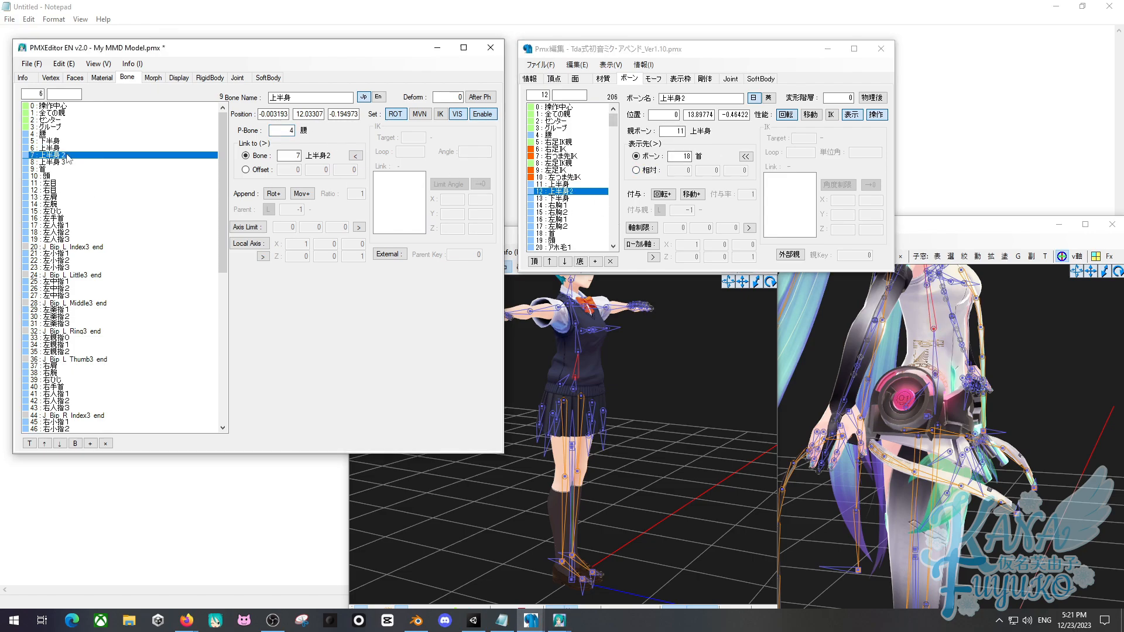
{"action": "left_click", "coordinate": [66, 162]}
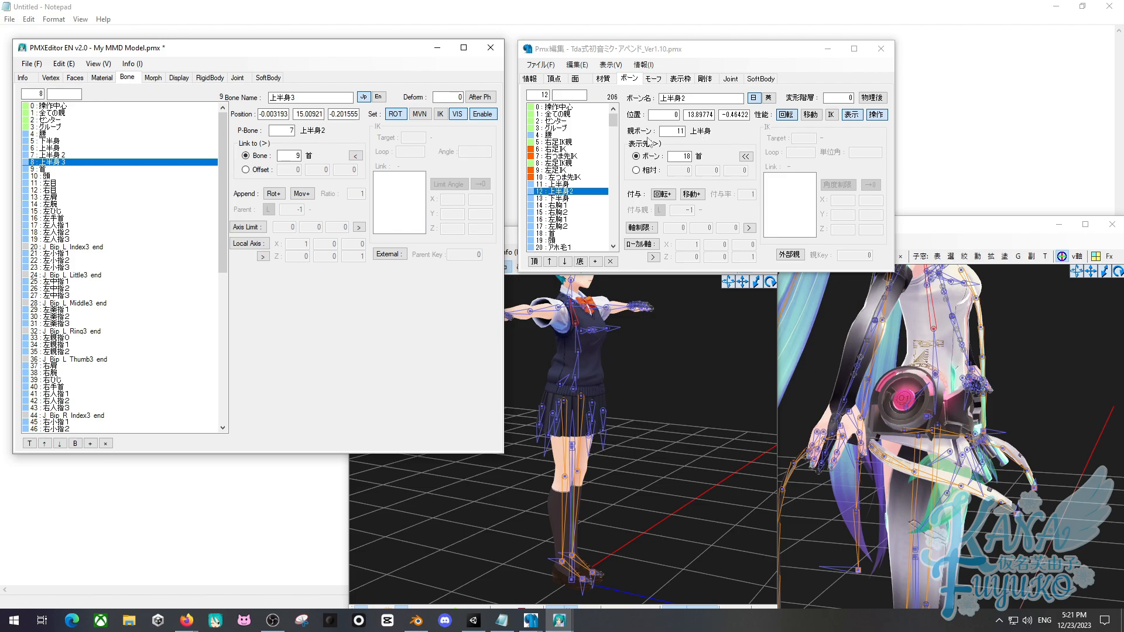
{"action": "left_click", "coordinate": [95, 155]}
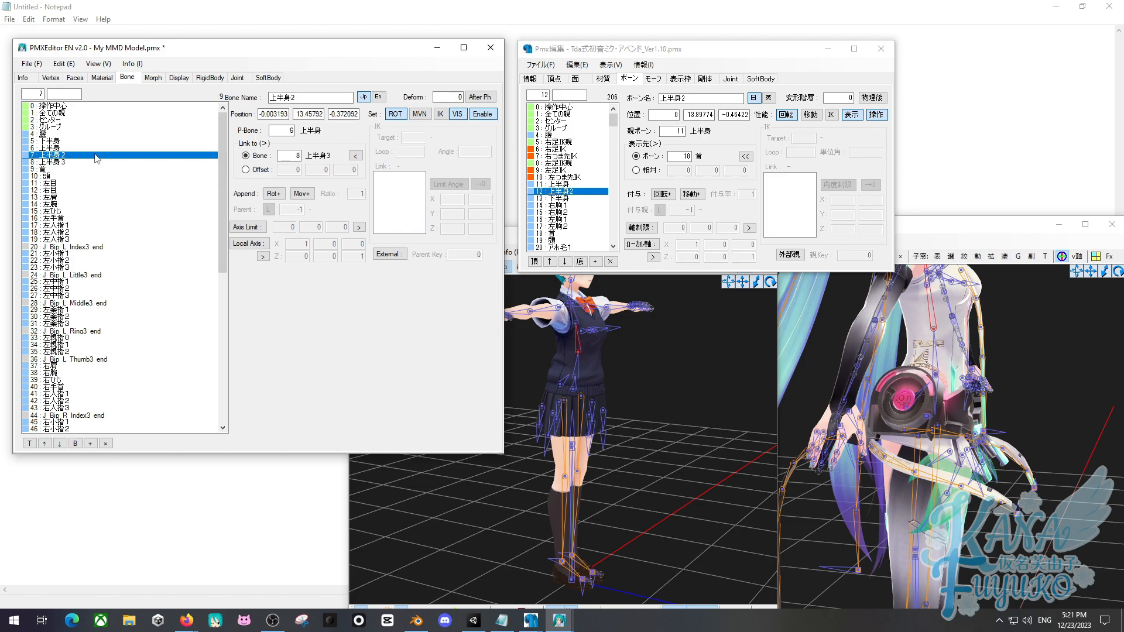
{"action": "left_click", "coordinate": [66, 147]}
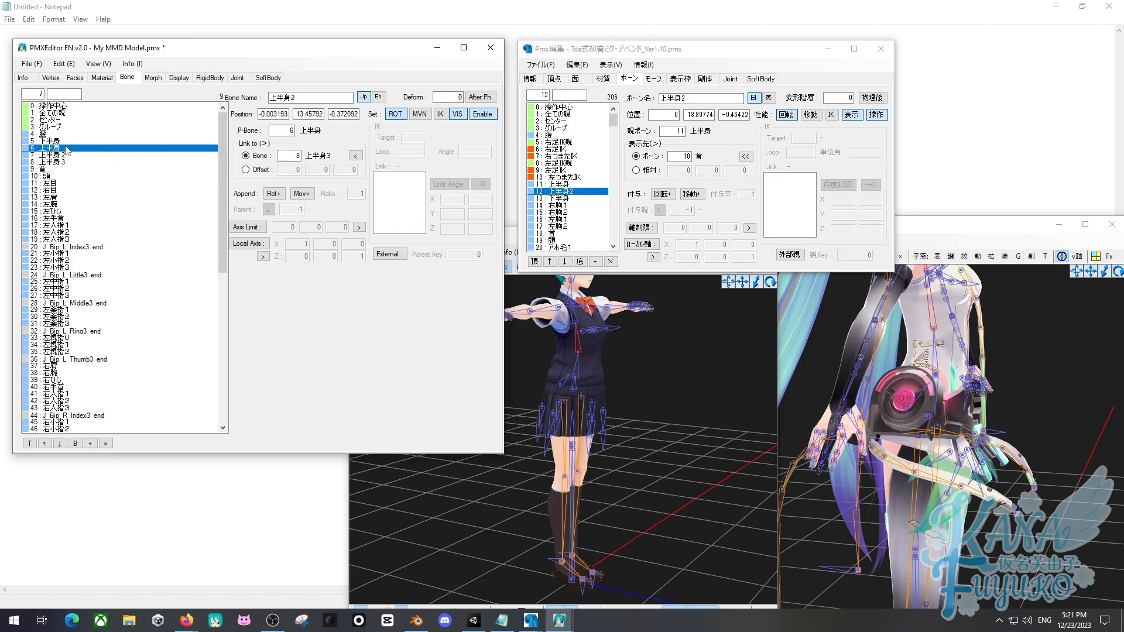
Set the 下半身 bone's parent to bone 4 (腰), as in the reference model, and view the custom model from the front.
{"action": "left_click", "coordinate": [567, 198]}
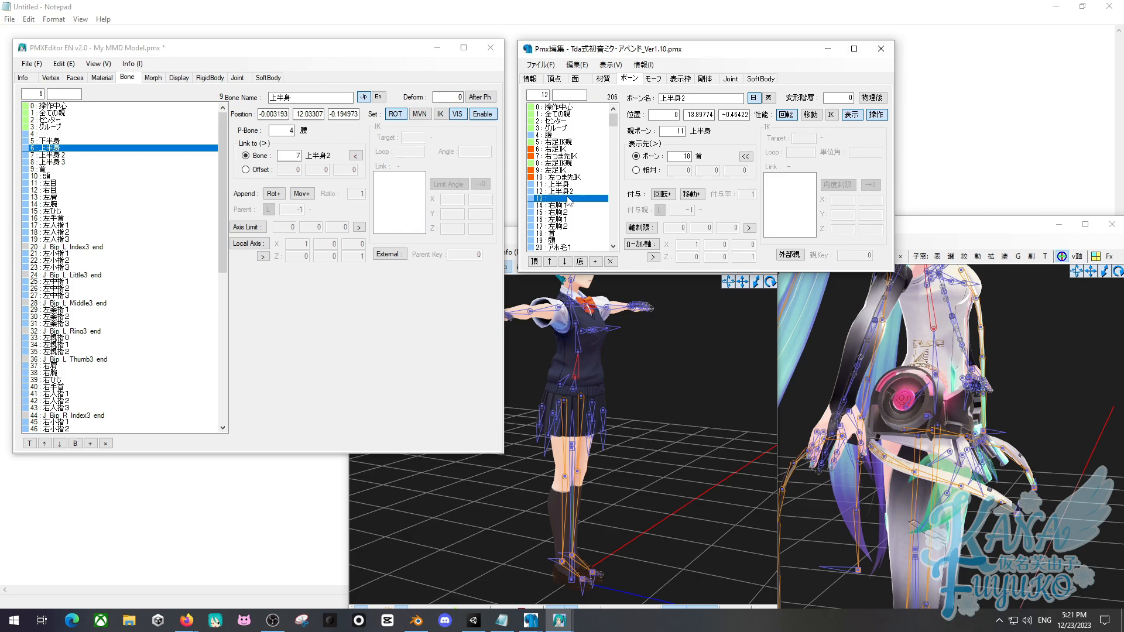
{"action": "left_click", "coordinate": [87, 141]}
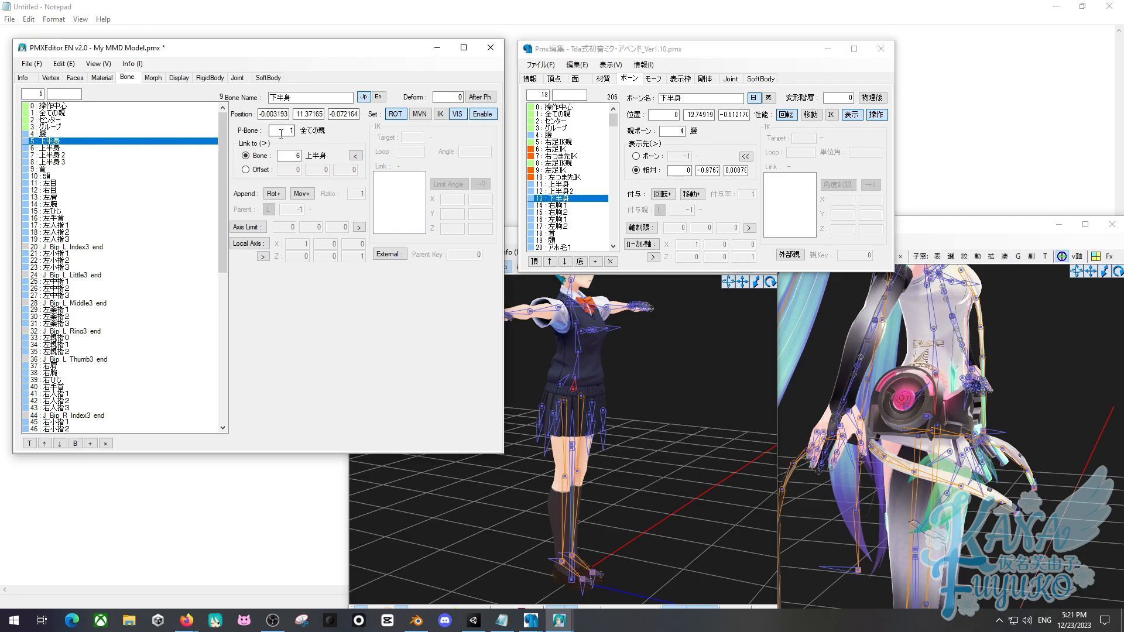
{"action": "type", "text": "4"}
{"action": "left_click", "coordinate": [614, 374]}
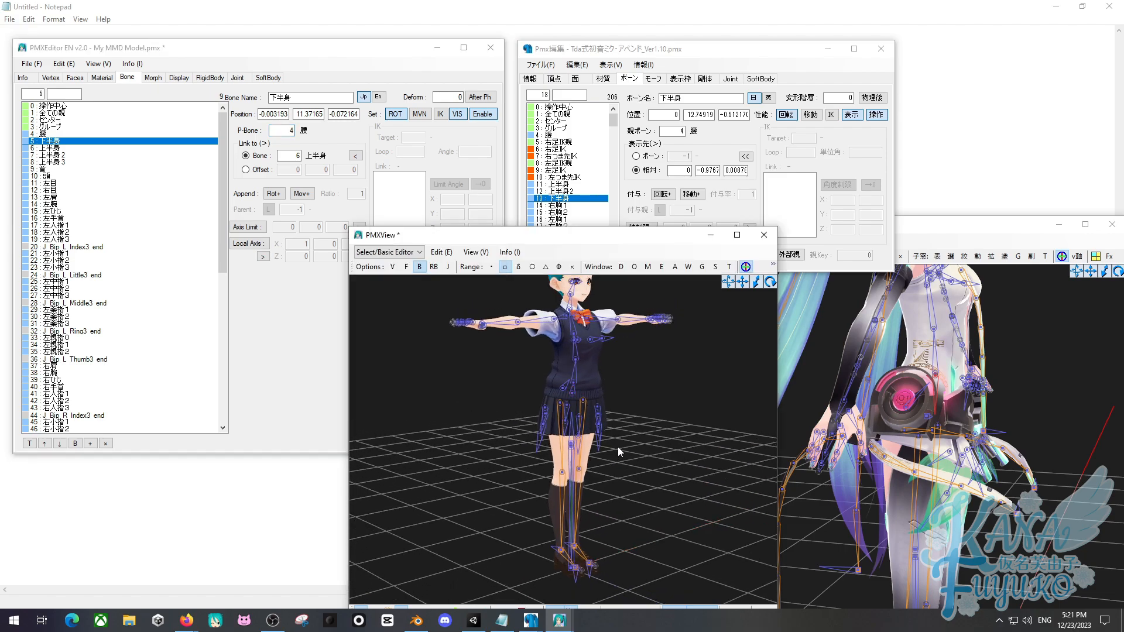
{"action": "right_click_drag", "start_coordinate": [617, 447], "coordinate": [604, 453]}
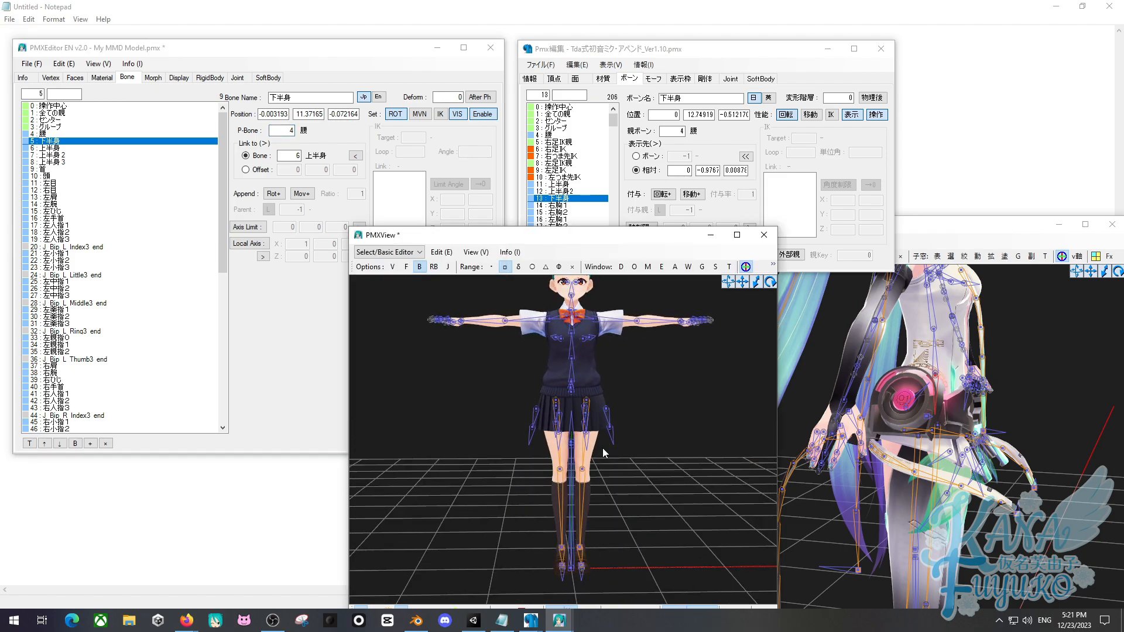
Save the changes to the custom model file.
{"action": "left_click", "coordinate": [506, 252]}
{"action": "left_click", "coordinate": [292, 74]}
{"action": "key", "text": "ctrl+s"}
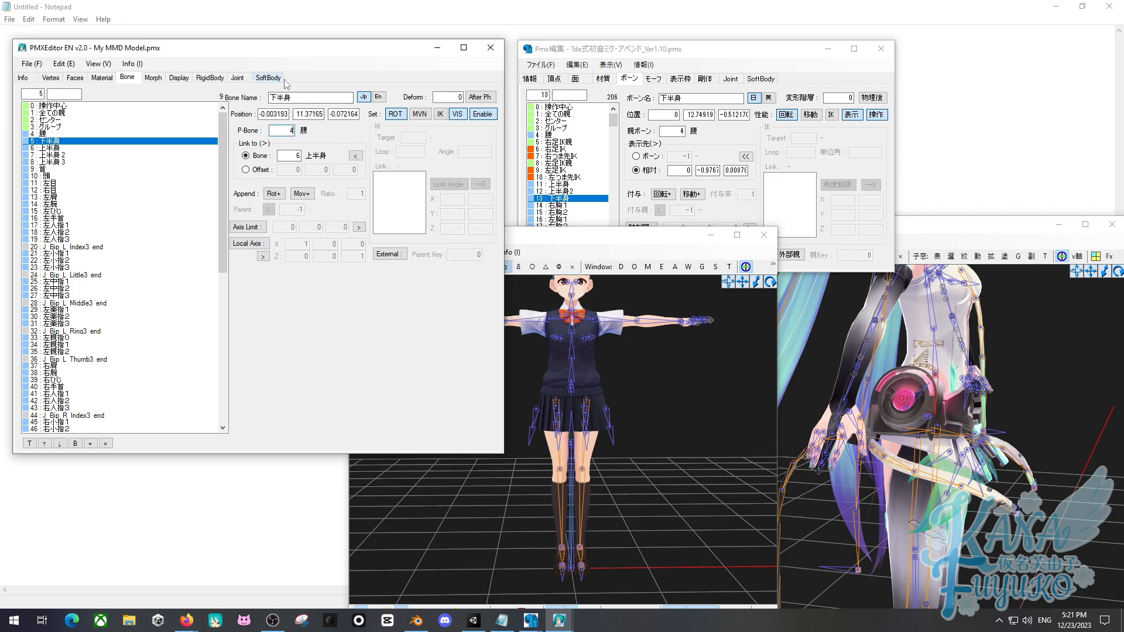
Load the [A]ddiction_Tda式.vmd motion for the custom model in a slave-mode VMD view and play it.
{"action": "left_click", "coordinate": [693, 429]}
{"action": "left_click", "coordinate": [498, 249]}
{"action": "mouse_move", "coordinate": [591, 320]}
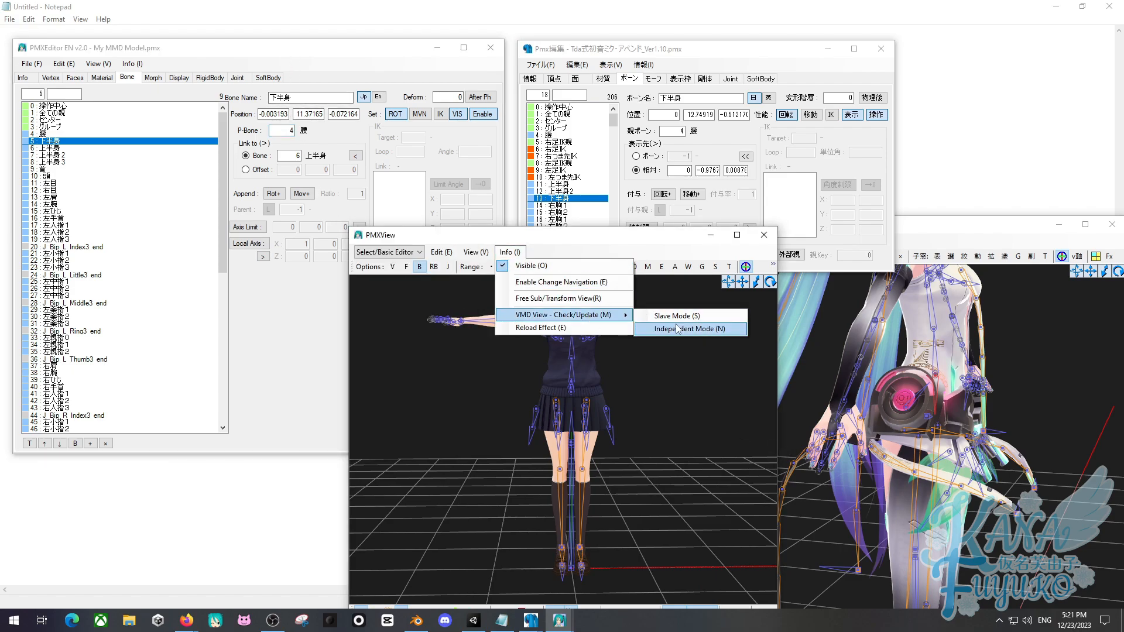
{"action": "left_click", "coordinate": [679, 329]}
{"action": "left_click", "coordinate": [122, 118]}
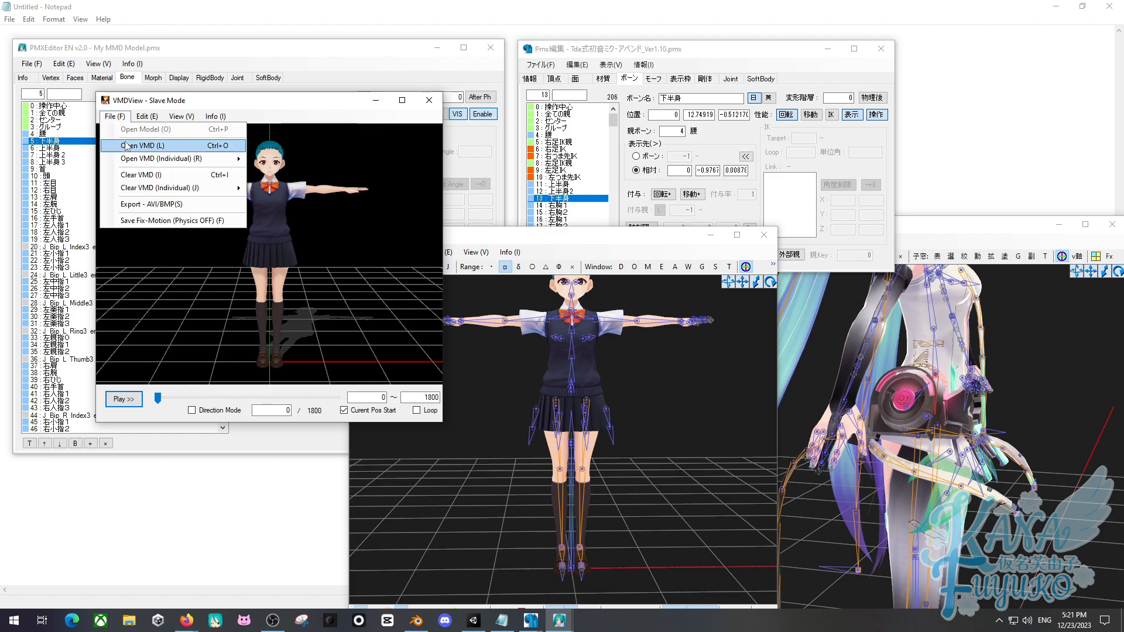
{"action": "left_click", "coordinate": [126, 145]}
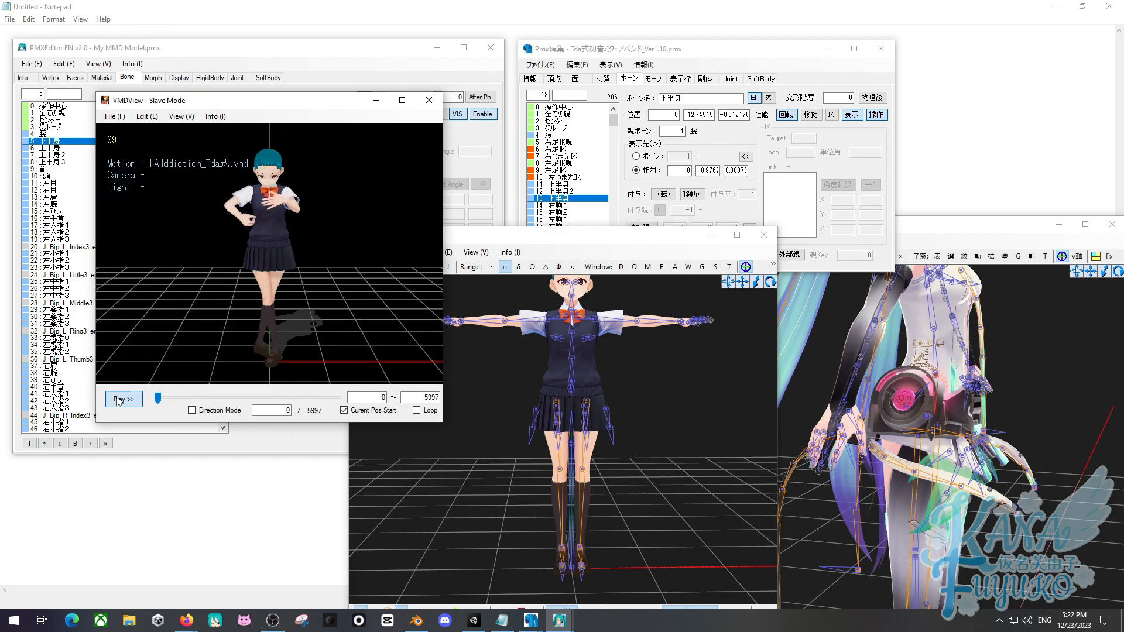
{"action": "left_click", "coordinate": [119, 401]}
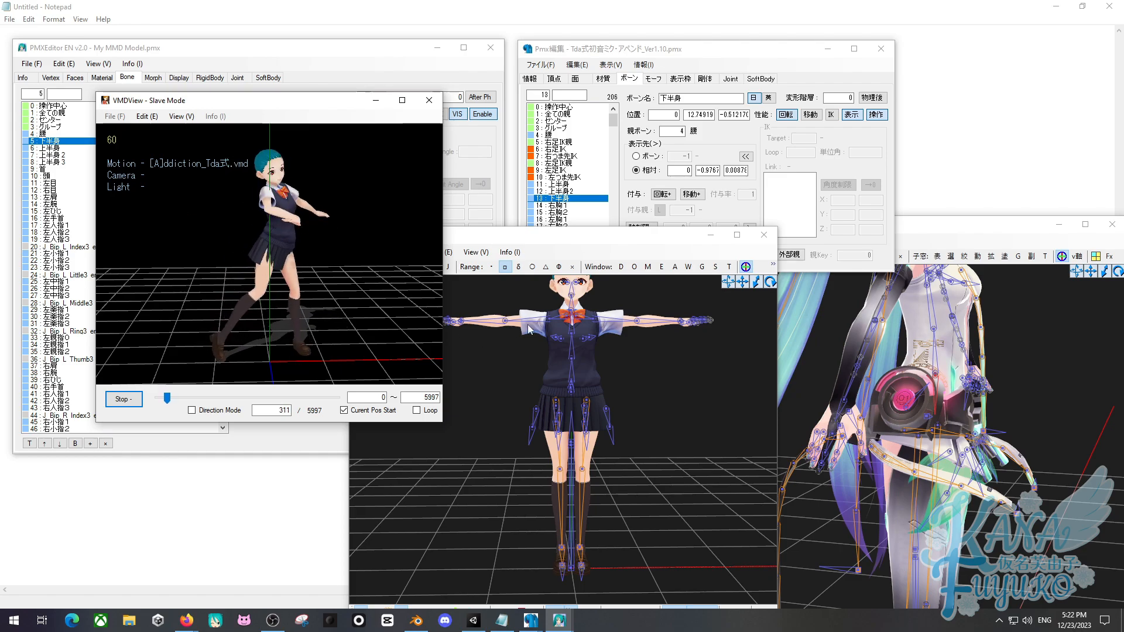
Watch the motion preview and compare the custom and reference models' bones from the upper body down to the feet.
{"action": "middle_click_drag", "start_coordinate": [528, 320], "coordinate": [531, 334]}
{"action": "right_click_drag", "start_coordinate": [1019, 448], "coordinate": [956, 451]}
{"action": "scroll", "coordinate": [955, 451], "scroll_direction": "down", "scroll_amount": 3}
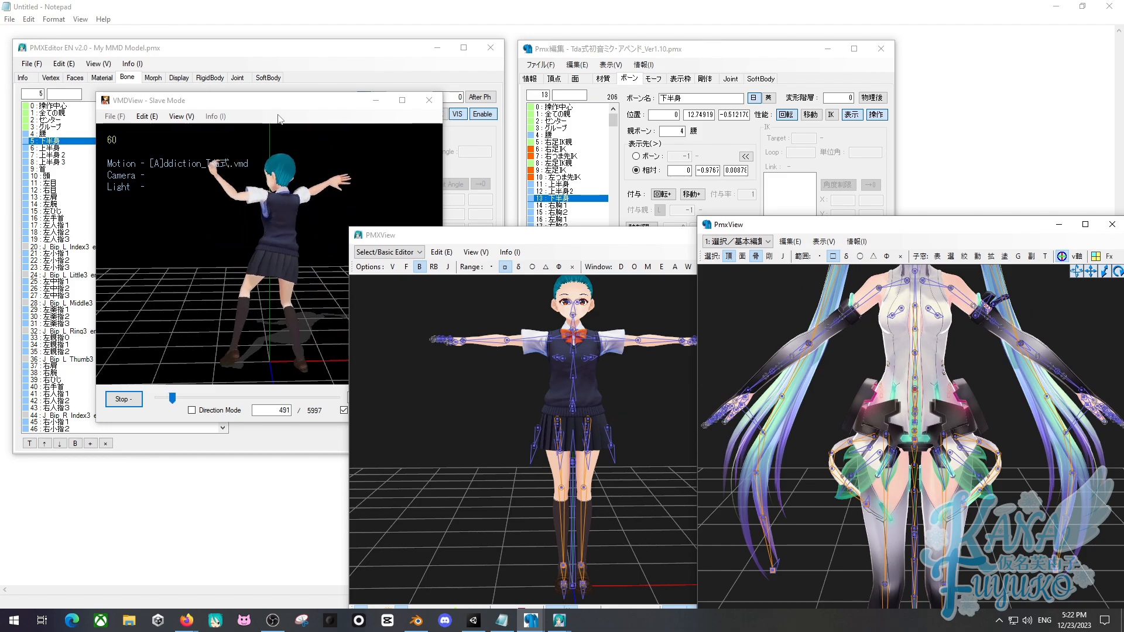
{"action": "left_click", "coordinate": [260, 240]}
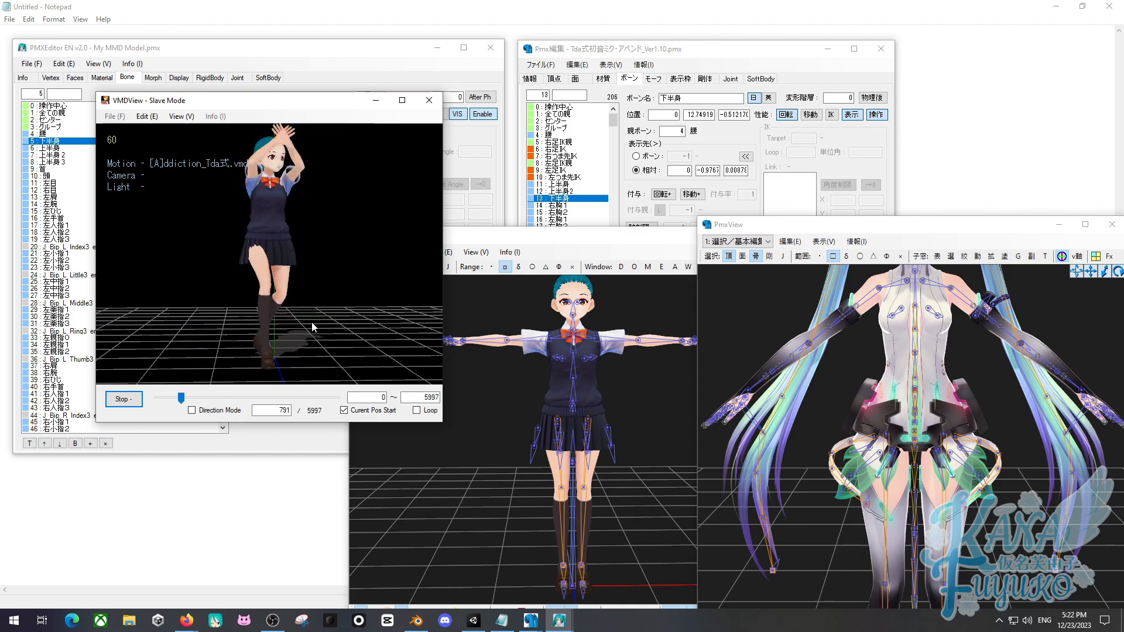
{"action": "middle_click_drag", "start_coordinate": [518, 502], "coordinate": [466, 413]}
{"action": "middle_click_drag", "start_coordinate": [911, 536], "coordinate": [895, 434]}
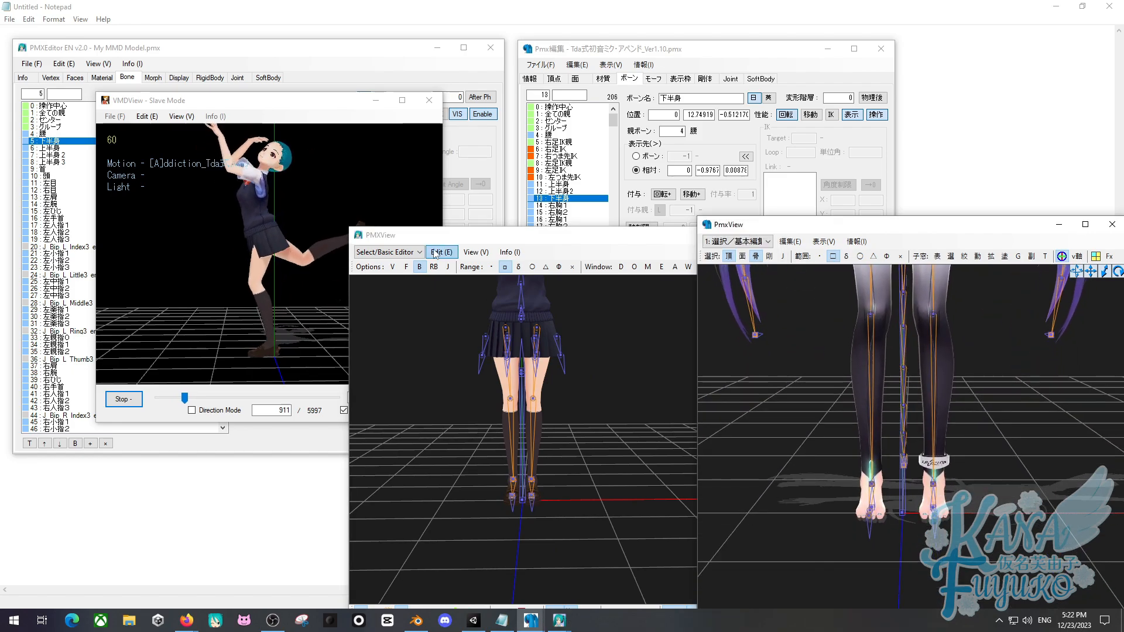
{"action": "left_click", "coordinate": [319, 191]}
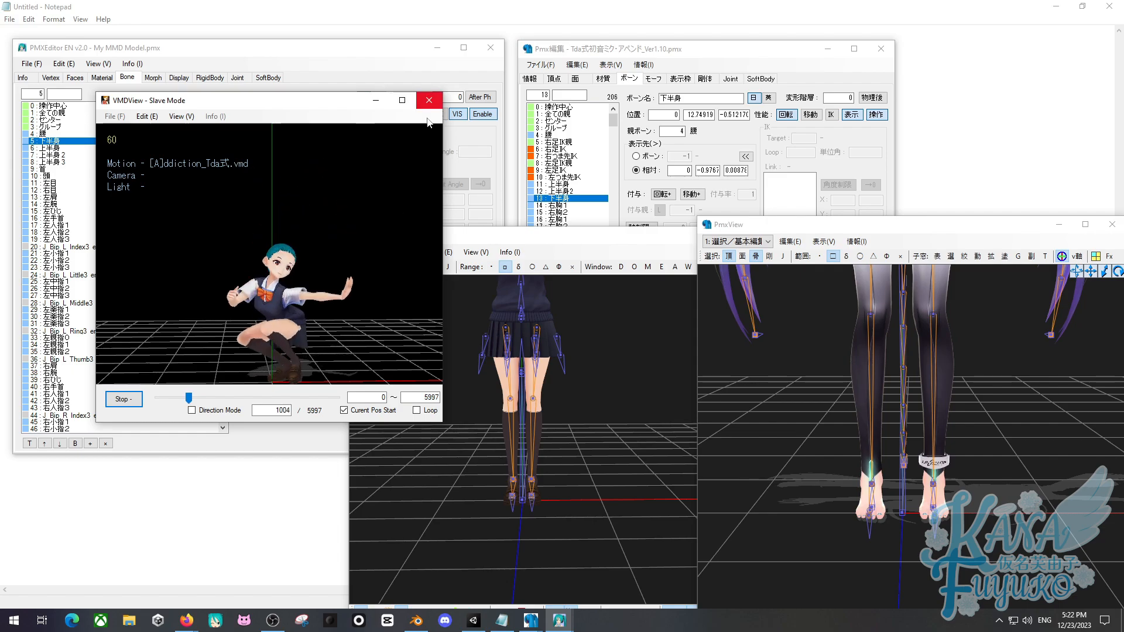
Close the custom model's slave-mode motion preview.
{"action": "left_click", "coordinate": [429, 100]}
{"action": "left_click", "coordinate": [124, 400]}
{"action": "left_click_drag", "start_coordinate": [124, 394], "coordinate": [124, 359]}
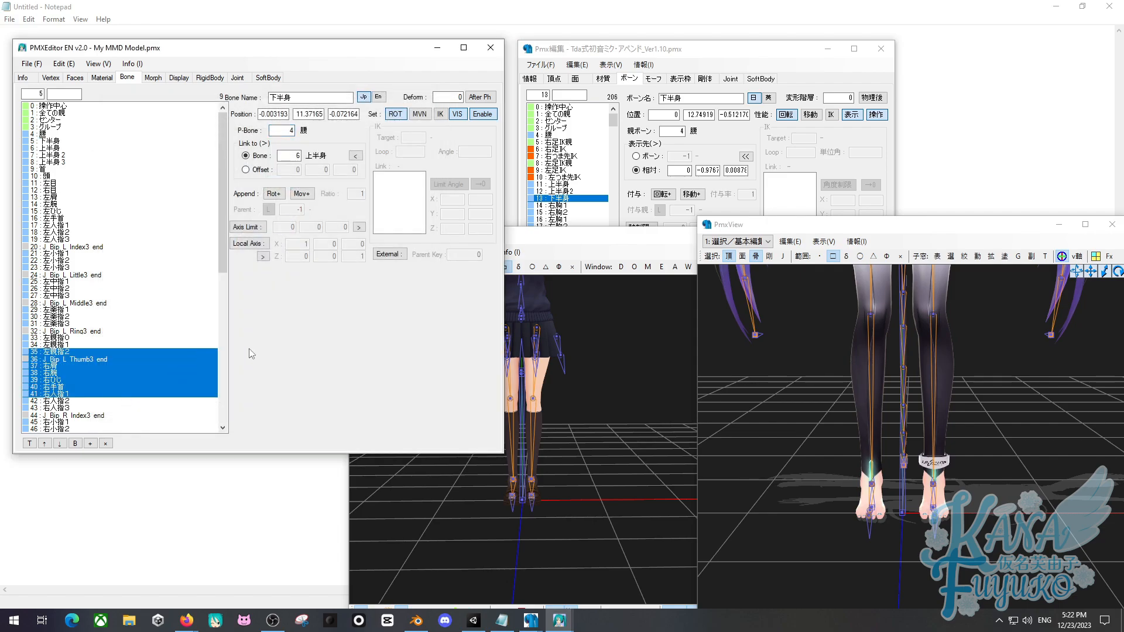
Frame the custom and reference models at full figure and arrange their two views side by side for comparison.
{"action": "left_click", "coordinate": [584, 378]}
{"action": "scroll", "coordinate": [568, 381], "scroll_direction": "down", "scroll_amount": 1}
{"action": "middle_click_drag", "start_coordinate": [525, 390], "coordinate": [539, 423]}
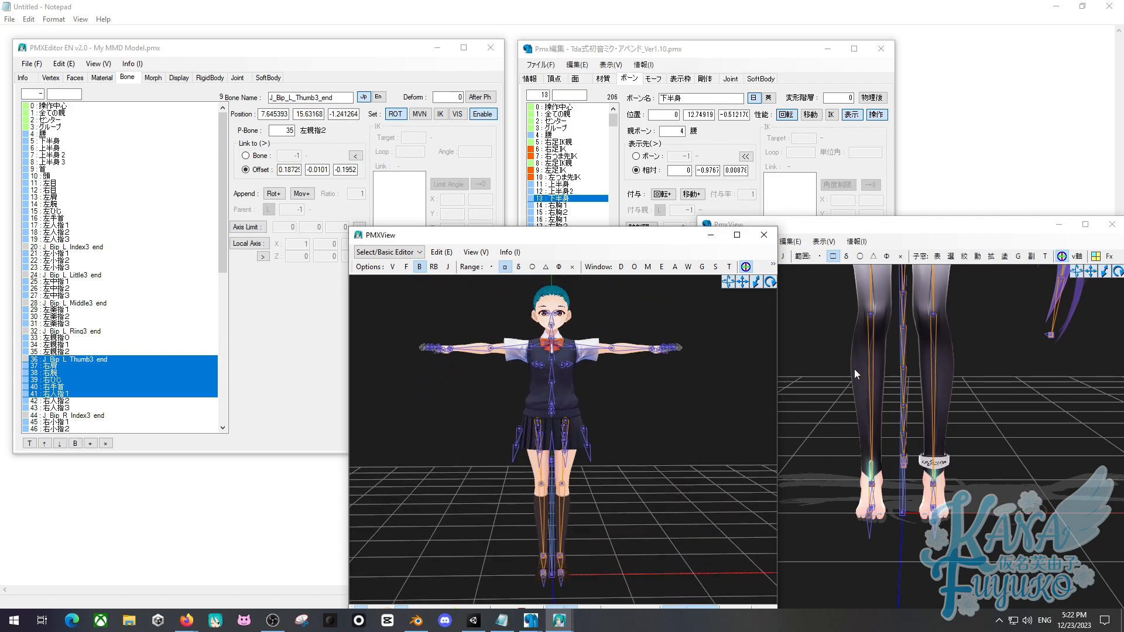
{"action": "middle_click_drag", "start_coordinate": [854, 369], "coordinate": [858, 434]}
{"action": "scroll", "coordinate": [843, 430], "scroll_direction": "down", "scroll_amount": 2}
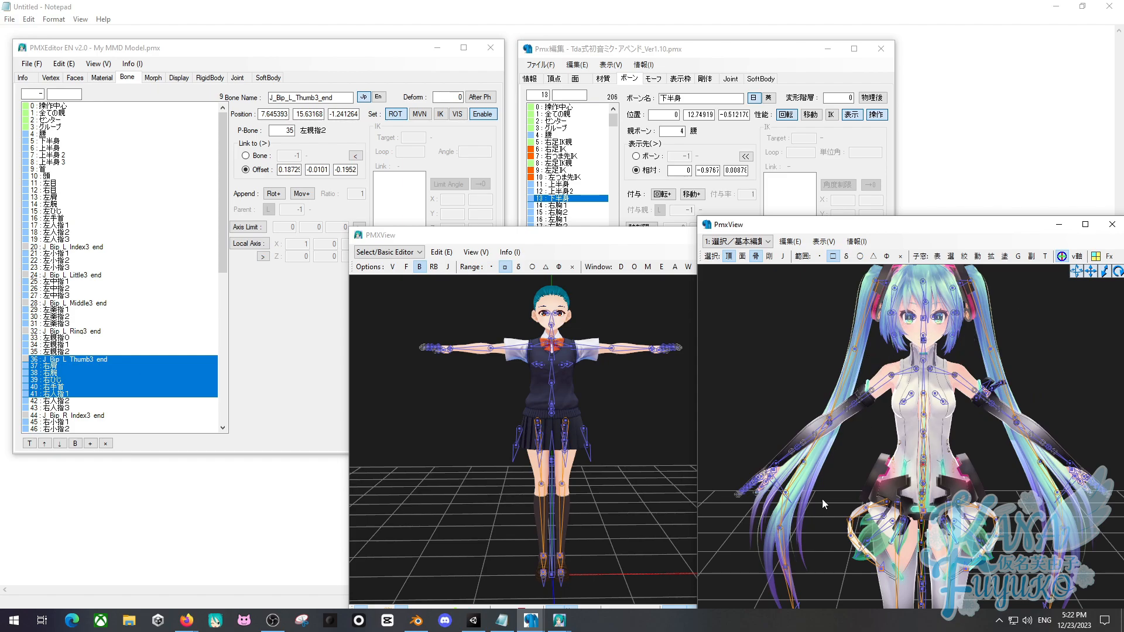
{"action": "scroll", "coordinate": [866, 434], "scroll_direction": "down", "scroll_amount": 2}
{"action": "scroll", "coordinate": [868, 436], "scroll_direction": "down", "scroll_amount": 2}
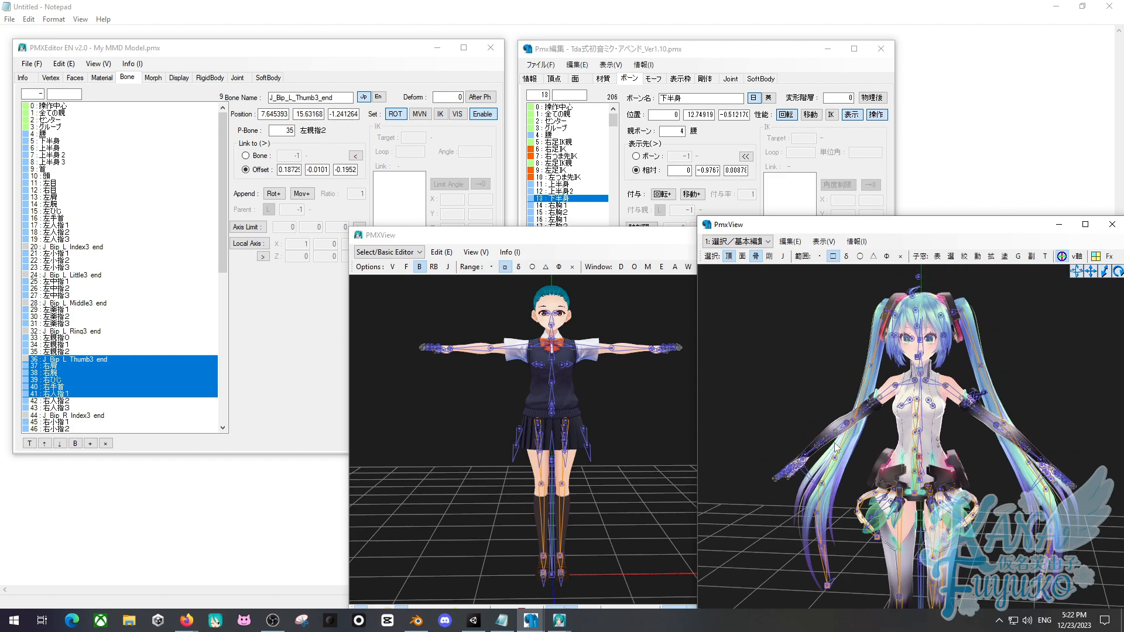
{"action": "middle_click_drag", "start_coordinate": [778, 528], "coordinate": [805, 458]}
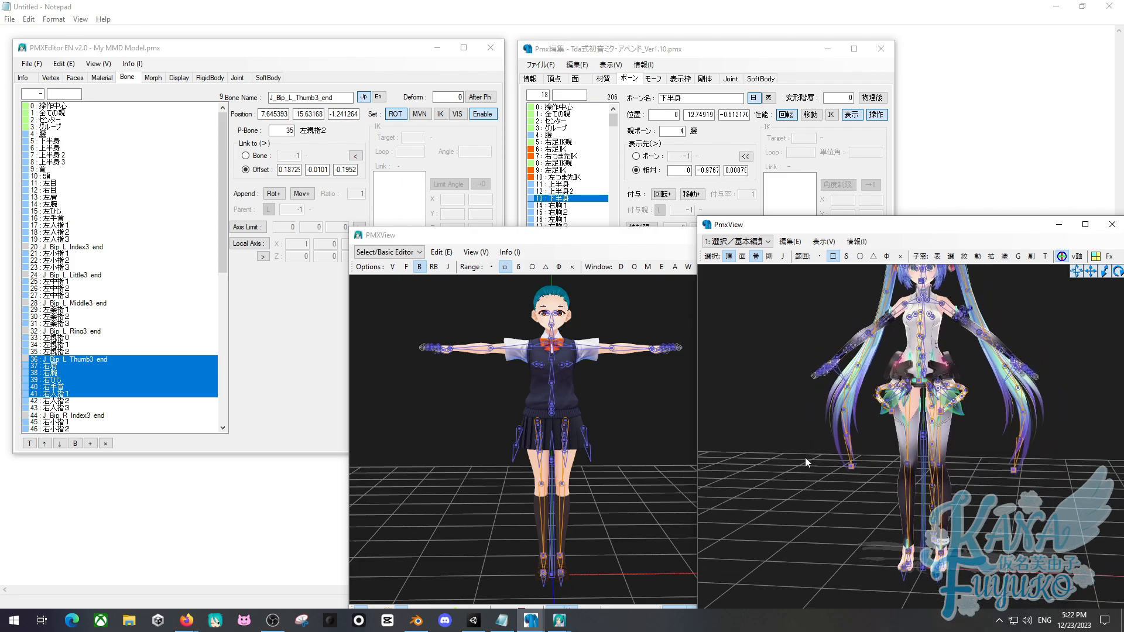
{"action": "scroll", "coordinate": [808, 486], "scroll_direction": "down", "scroll_amount": 3}
{"action": "left_click_drag", "start_coordinate": [825, 234], "coordinate": [816, 204]}
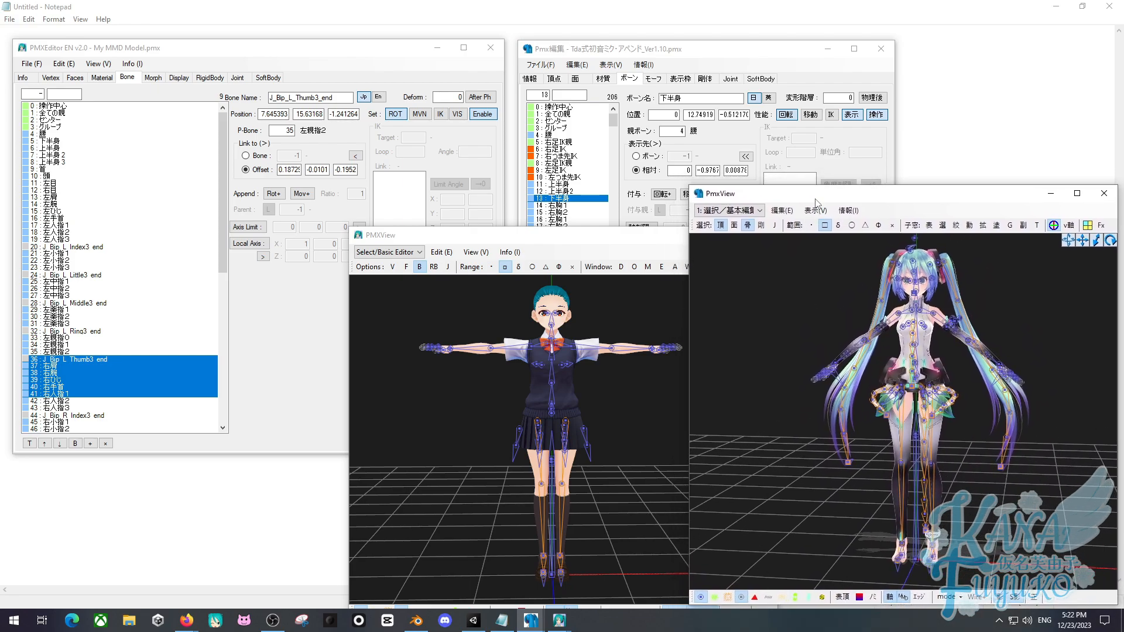
{"action": "left_click_drag", "start_coordinate": [477, 239], "coordinate": [431, 229]}
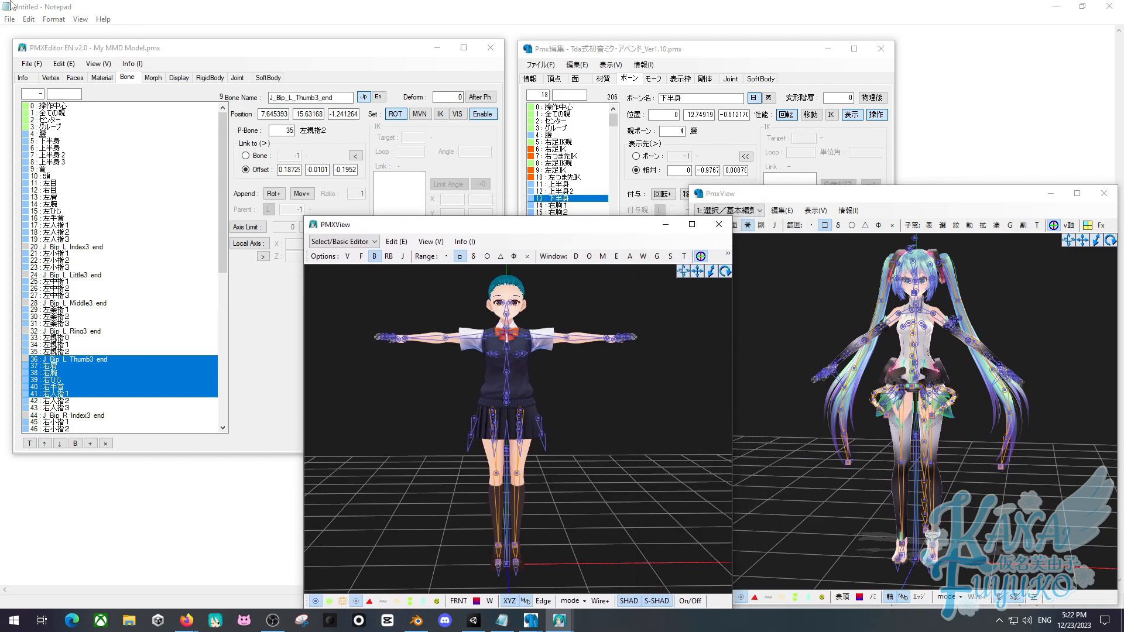
Start the Semi-Standard Bones (PMX) plug-in for the custom model and move its options clear of the bone list.
{"action": "left_click", "coordinate": [61, 58]}
{"action": "mouse_move", "coordinate": [529, 384]}
{"action": "right_mouse_down"}
{"action": "mouse_move", "coordinate": [562, 388]}
{"action": "mouse_move", "coordinate": [532, 377]}
{"action": "right_mouse_up"}
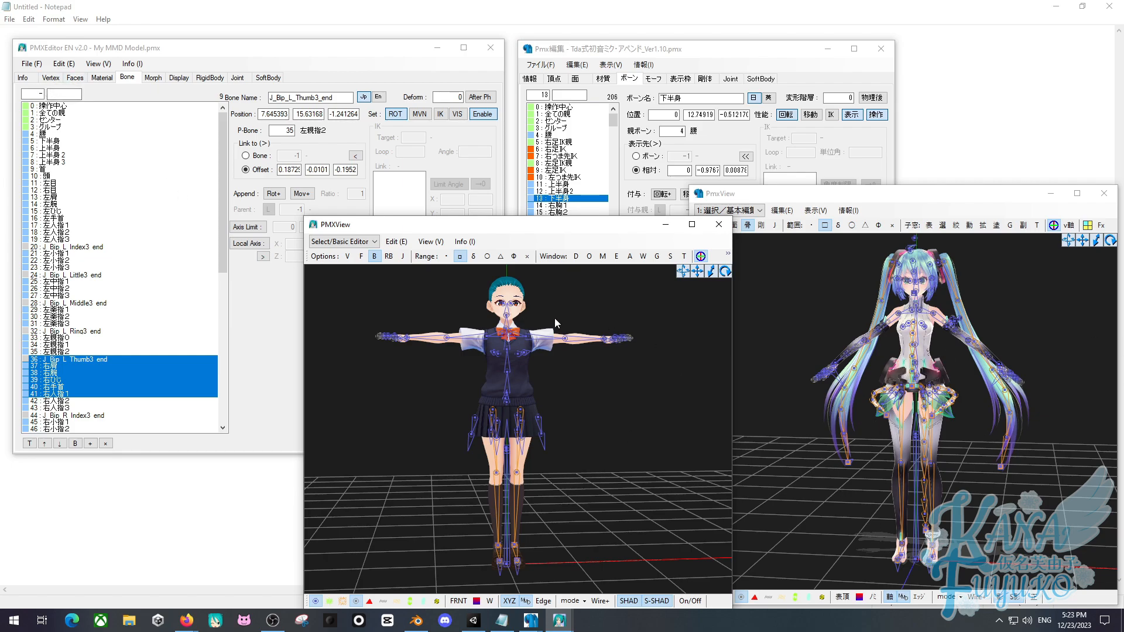
{"action": "left_click", "coordinate": [72, 64]}
{"action": "mouse_move", "coordinate": [100, 267]}
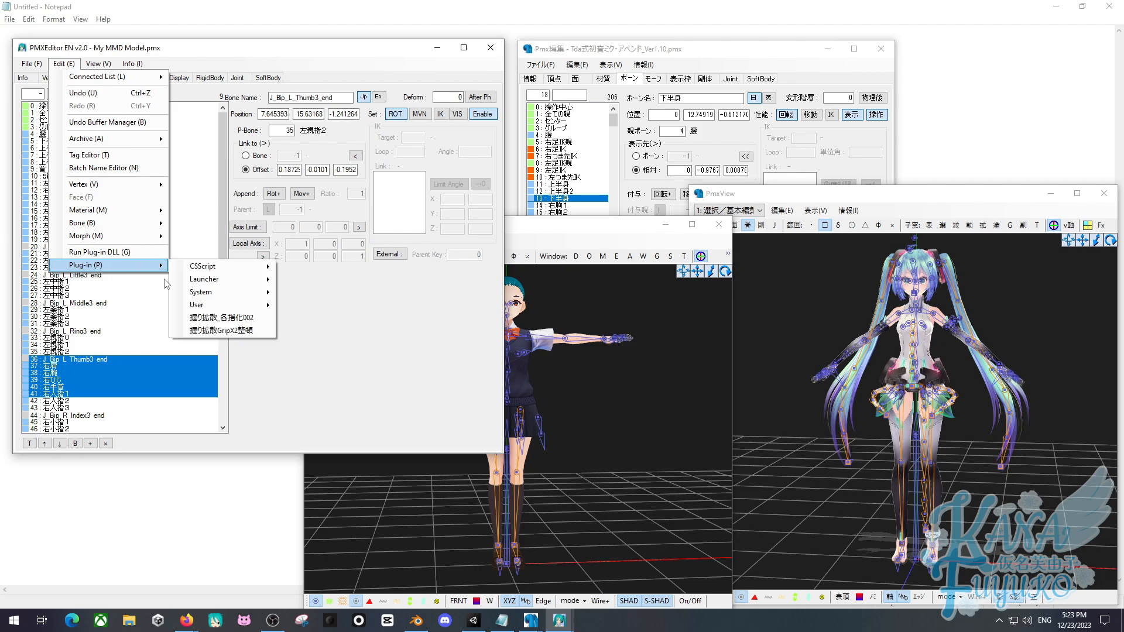
{"action": "mouse_move", "coordinate": [220, 306]}
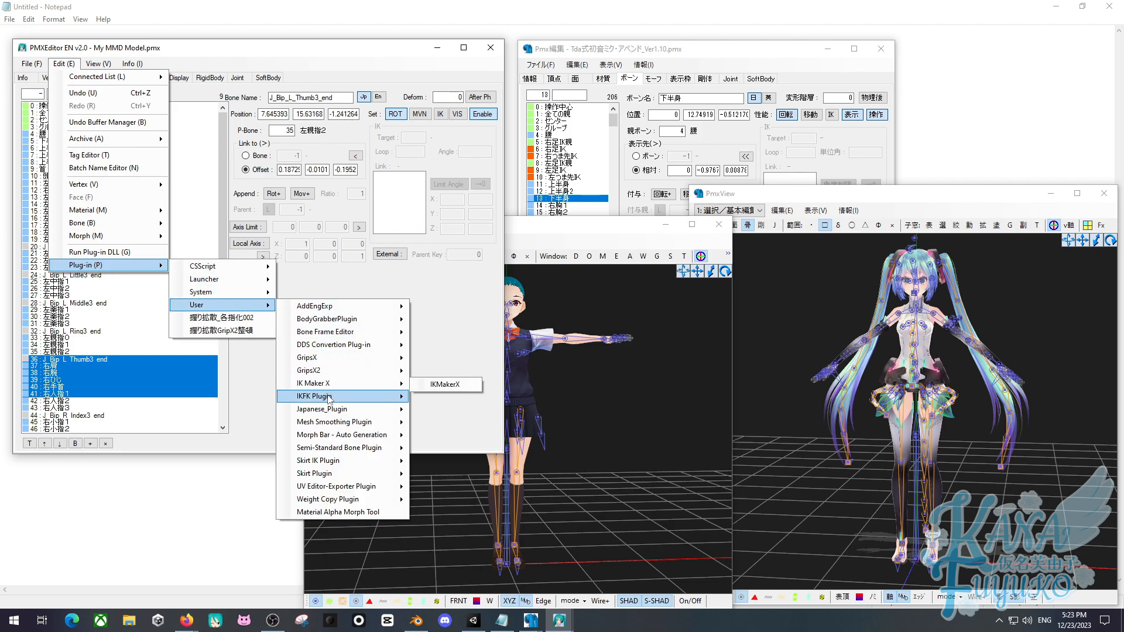
{"action": "mouse_move", "coordinate": [355, 357]}
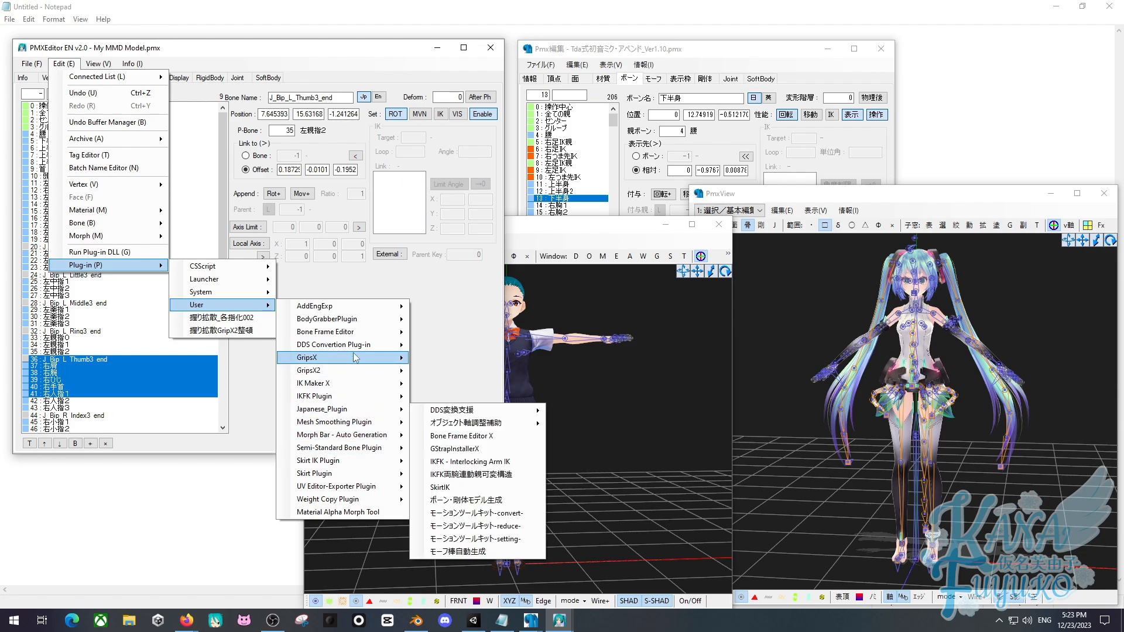
{"action": "mouse_move", "coordinate": [363, 451]}
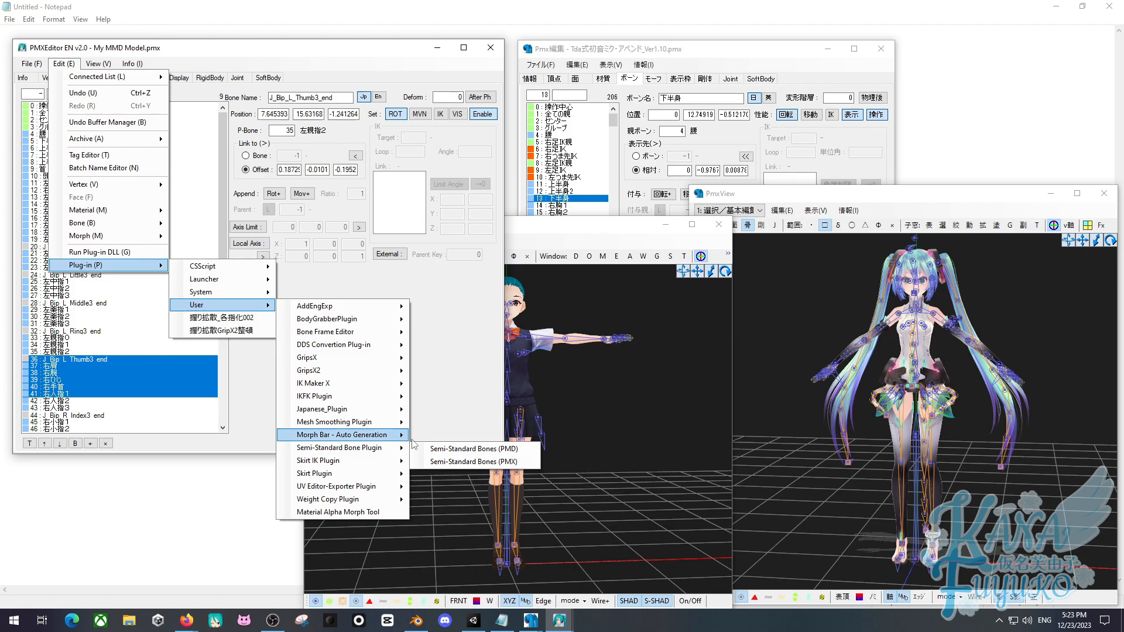
{"action": "left_click", "coordinate": [459, 462]}
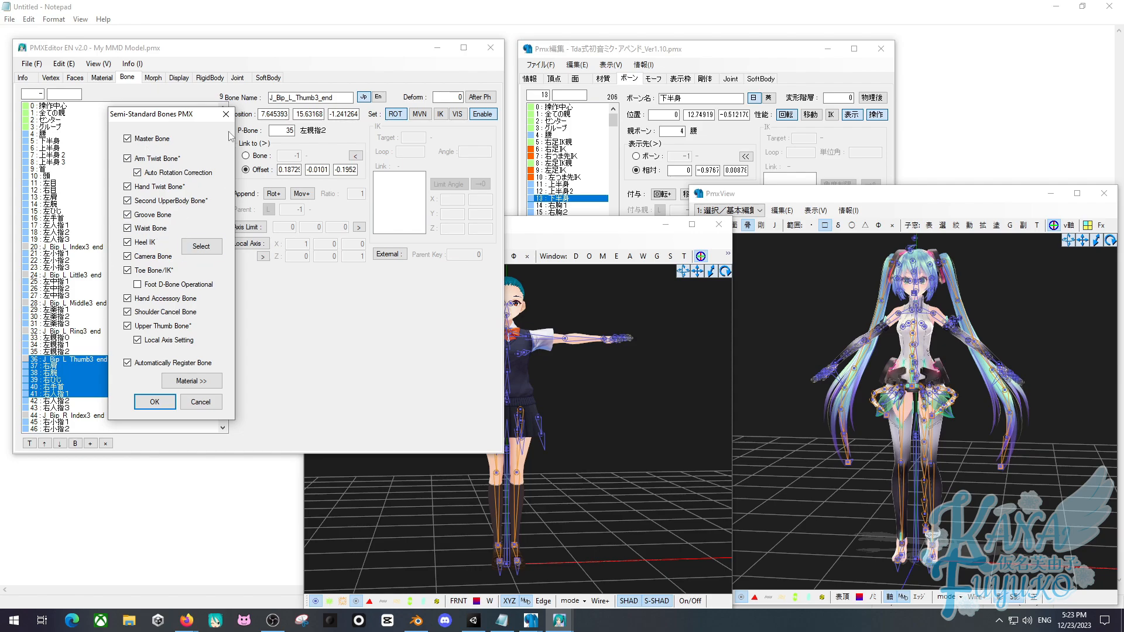
{"action": "left_click_drag", "start_coordinate": [190, 120], "coordinate": [391, 161]}
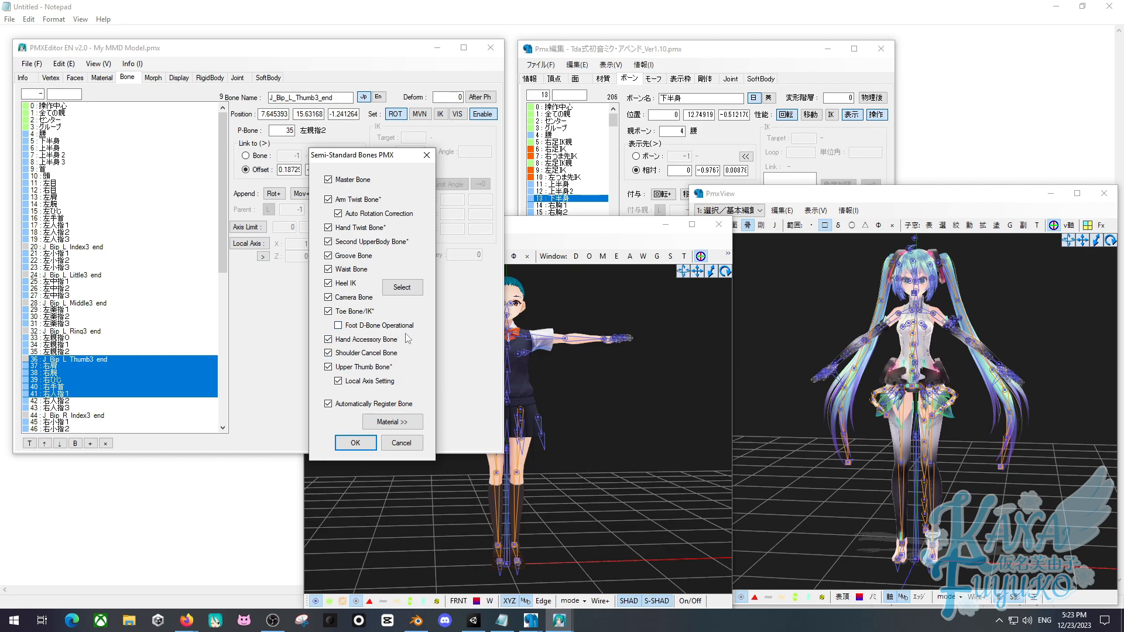
Examine the leg D and EX bones 194 to 201 in the reference model's bone list.
{"action": "left_click", "coordinate": [661, 62]}
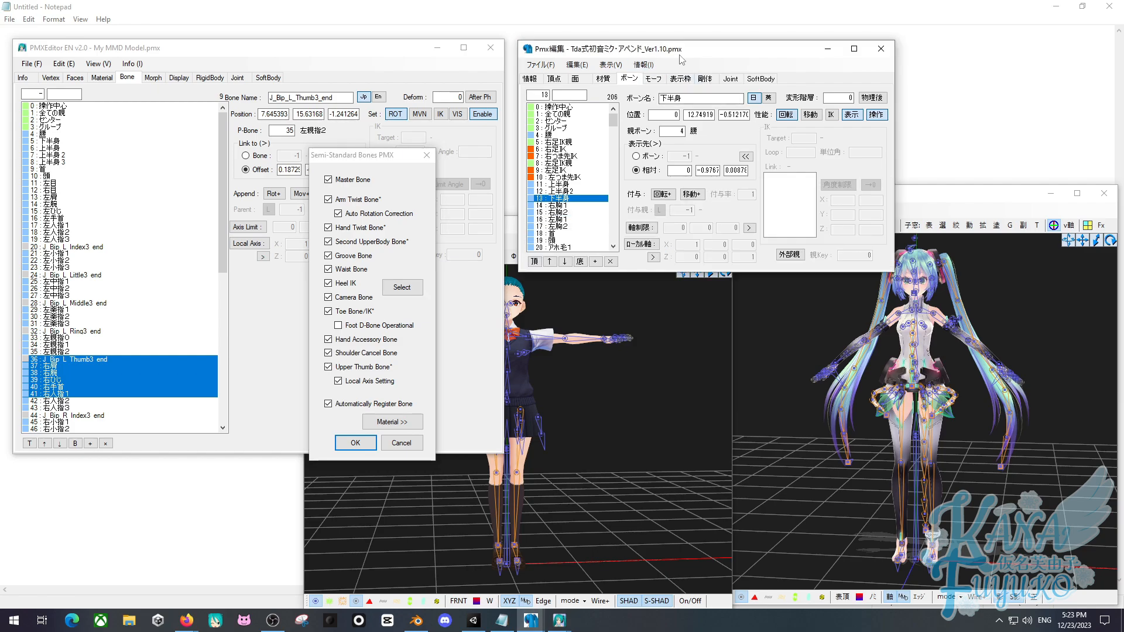
{"action": "left_click_drag", "start_coordinate": [681, 59], "coordinate": [528, 89]}
{"action": "left_click_drag", "start_coordinate": [458, 156], "coordinate": [448, 269]}
{"action": "left_click_drag", "start_coordinate": [415, 219], "coordinate": [441, 270]}
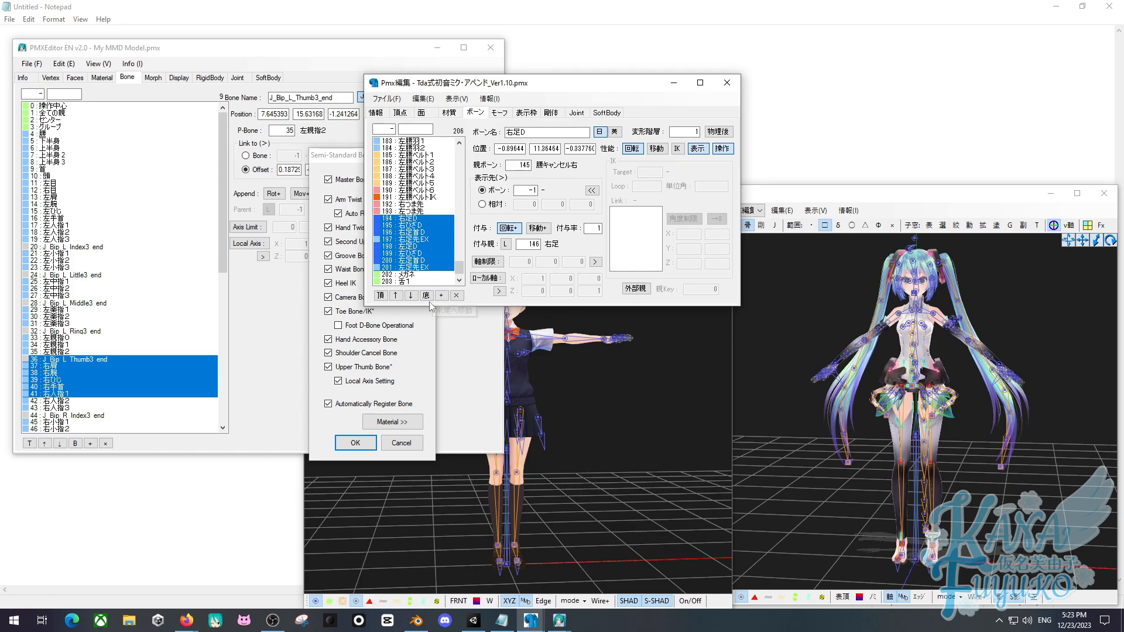
{"action": "right_click_drag", "start_coordinate": [978, 483], "coordinate": [919, 467]}
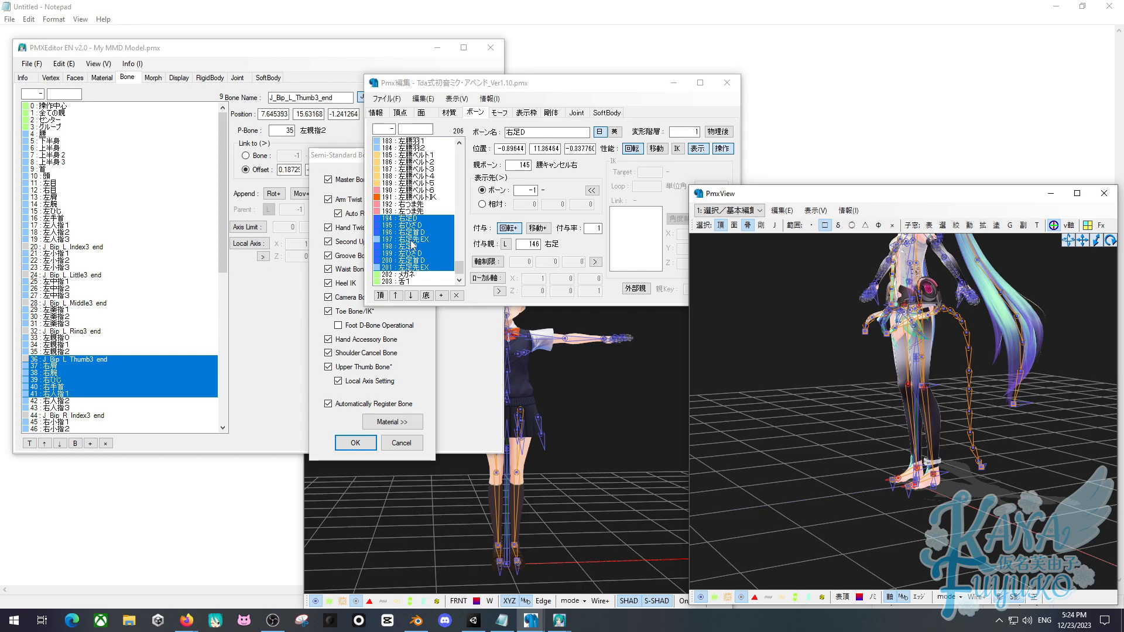
{"action": "left_click_drag", "start_coordinate": [417, 219], "coordinate": [450, 219]}
{"action": "left_click_drag", "start_coordinate": [644, 83], "coordinate": [854, 55]}
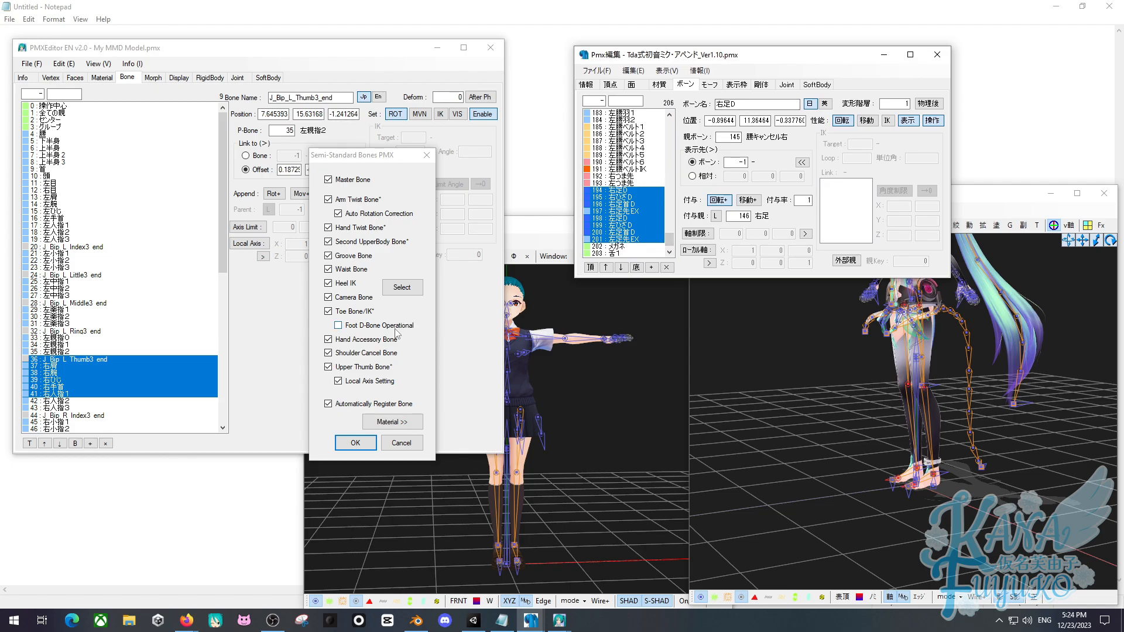
{"action": "left_click_drag", "start_coordinate": [369, 161], "coordinate": [379, 178]}
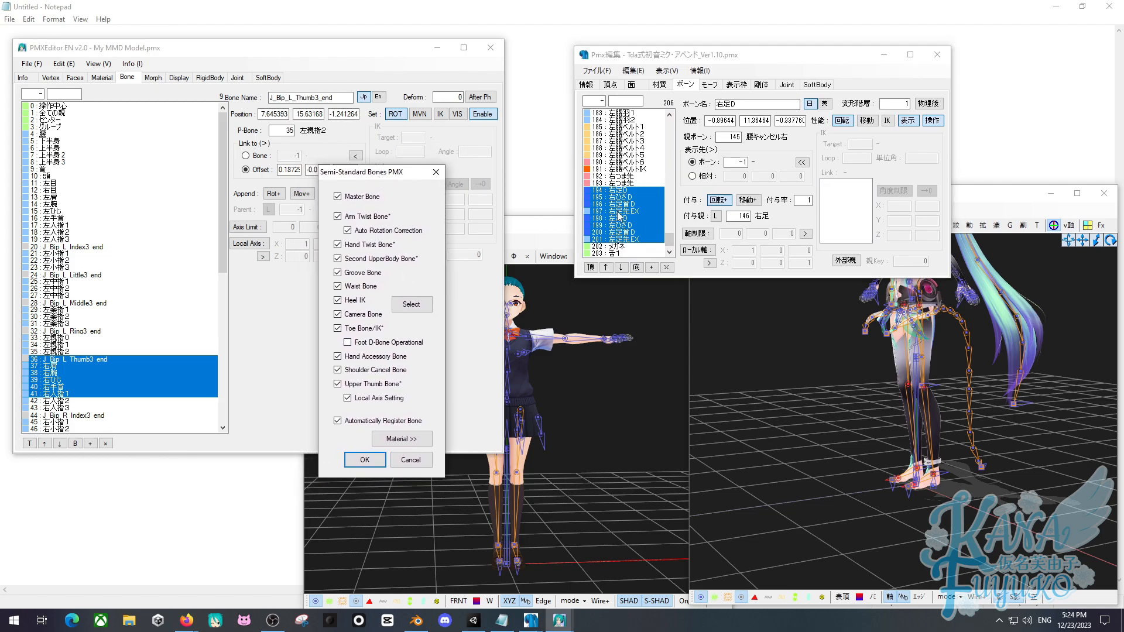
{"action": "left_click", "coordinate": [642, 212]}
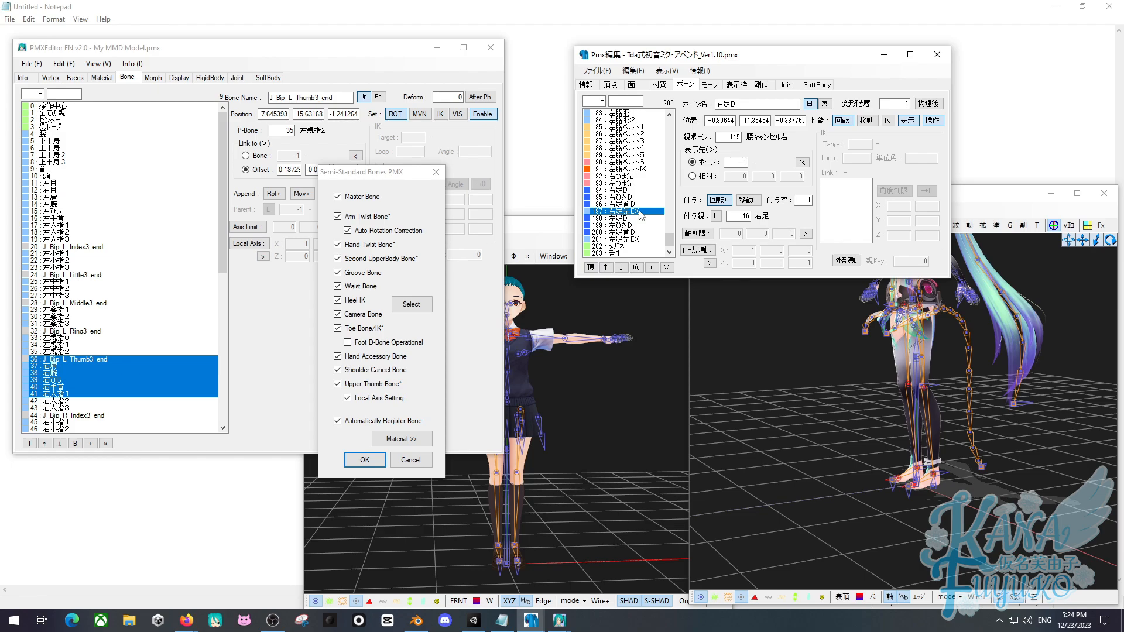
{"action": "left_click", "coordinate": [613, 212]}
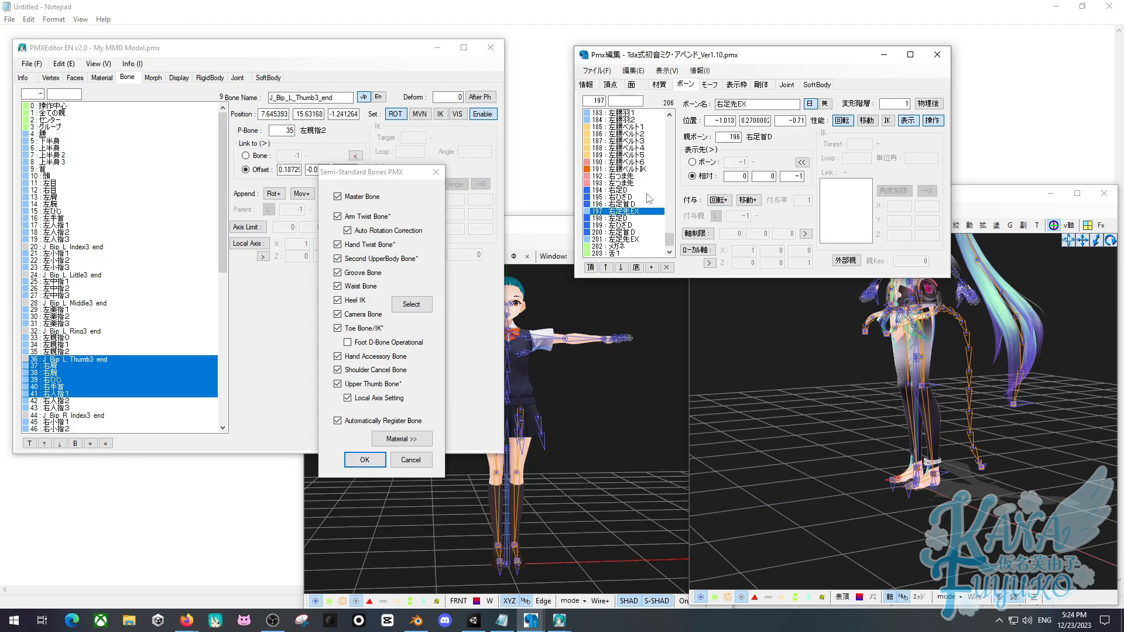
{"action": "left_click_drag", "start_coordinate": [638, 191], "coordinate": [648, 230]}
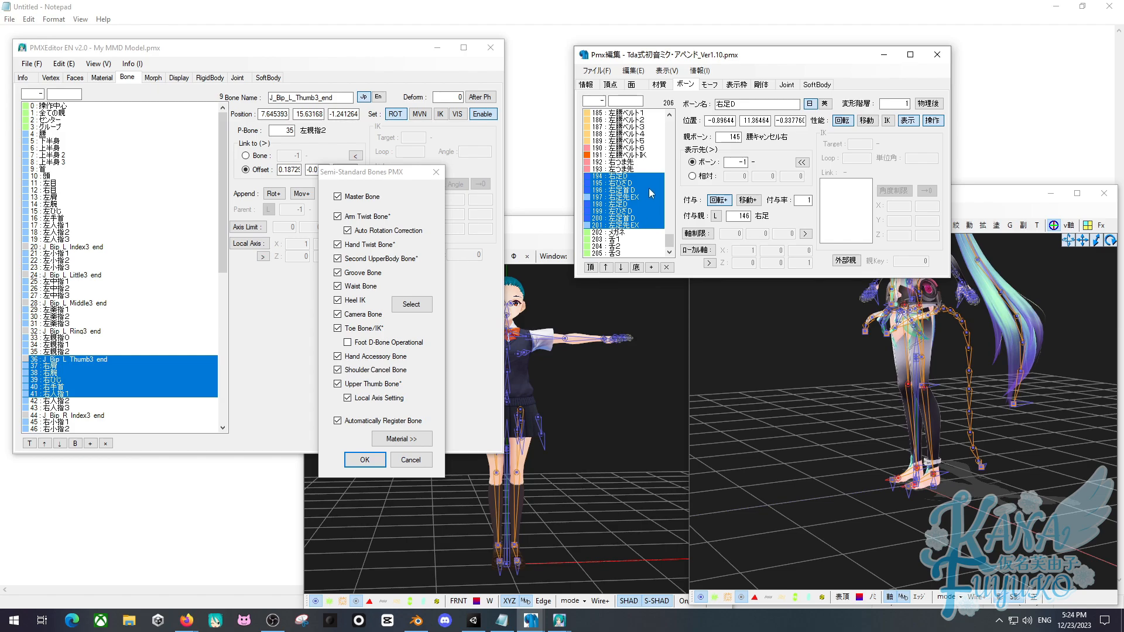
{"action": "mouse_move", "coordinate": [644, 187]}
{"action": "left_mouse_down"}
{"action": "mouse_move", "coordinate": [647, 217]}
{"action": "mouse_move", "coordinate": [647, 177]}
{"action": "left_mouse_up"}
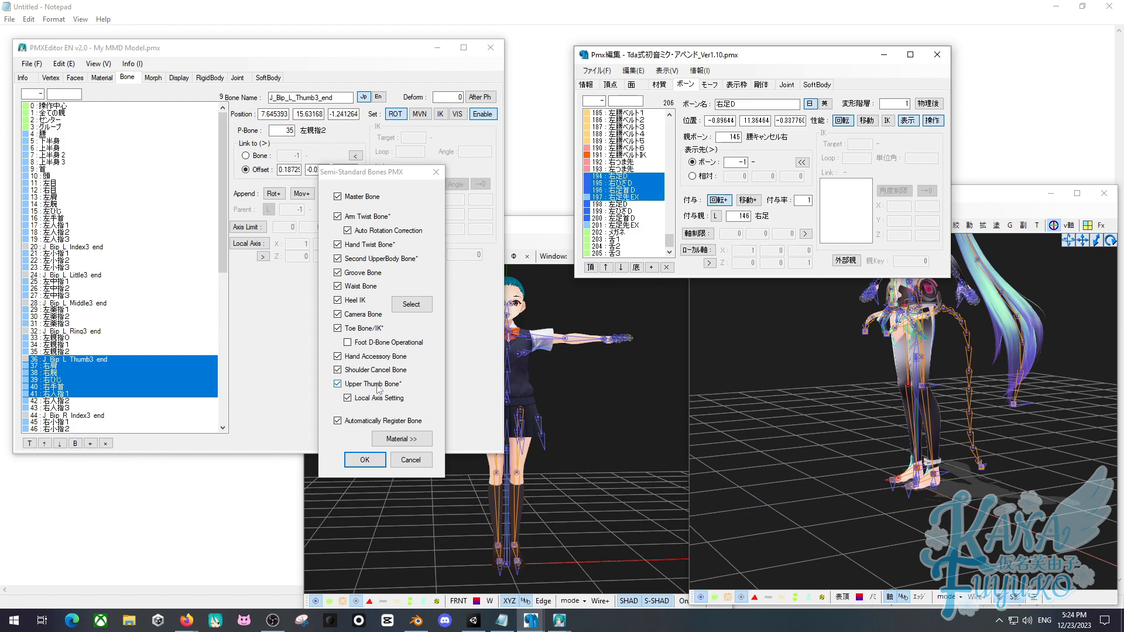
Try adding the semi-standard bones with Toe Bone/IK enabled, inspect the custom model's bone list and legs, and undo the addition.
{"action": "left_click", "coordinate": [364, 460]}
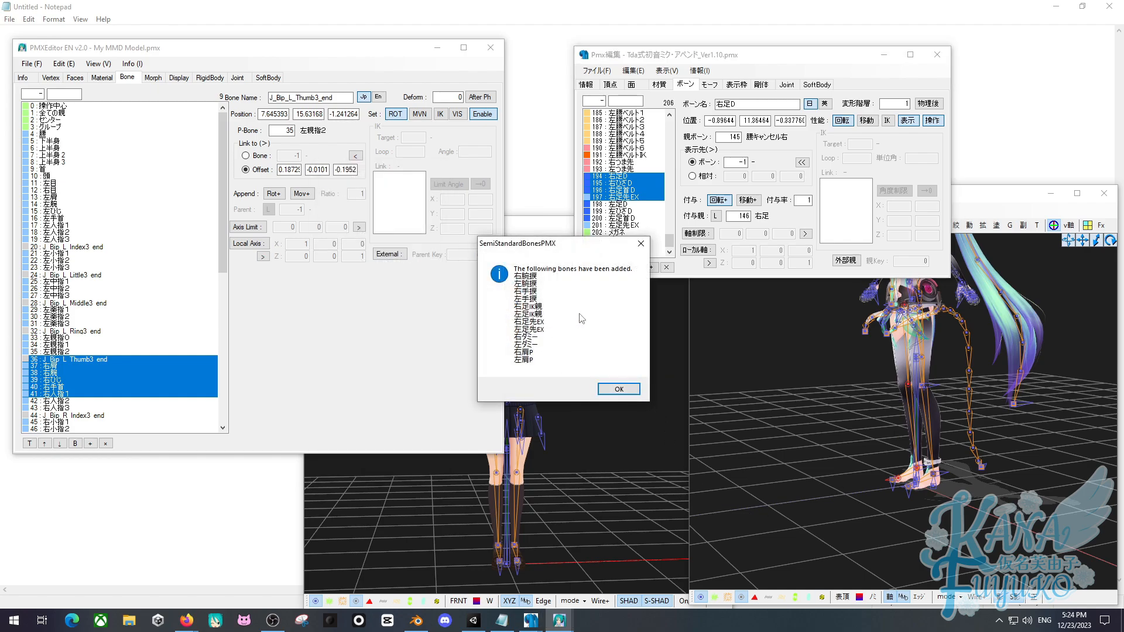
{"action": "key", "text": "Return"}
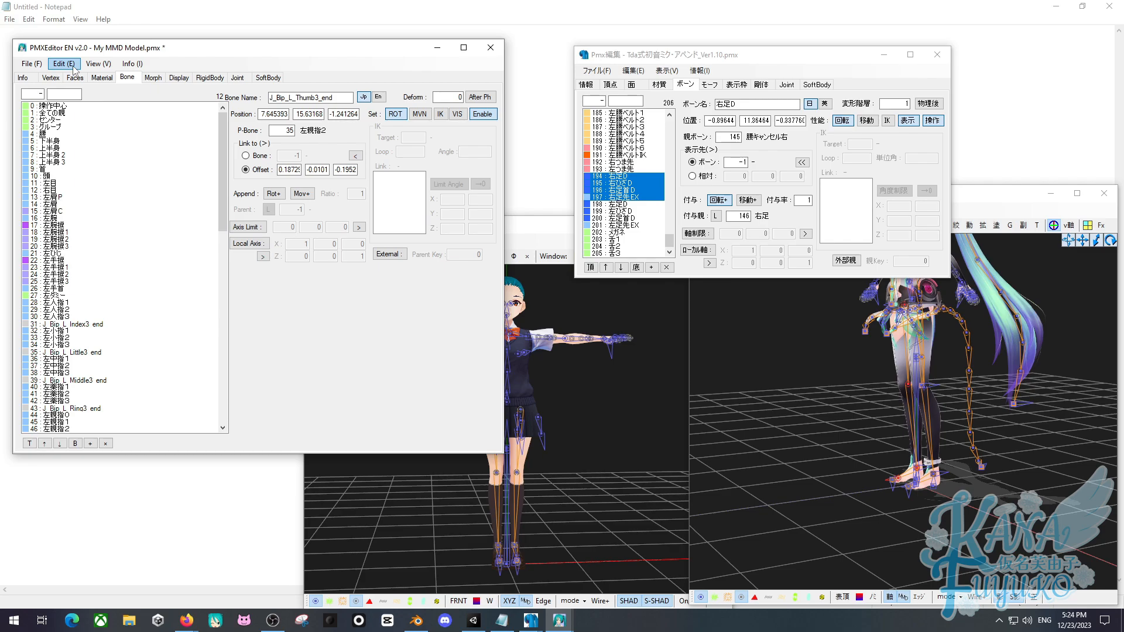
{"action": "left_click", "coordinate": [75, 68]}
{"action": "left_click_drag", "start_coordinate": [224, 169], "coordinate": [257, 360]}
{"action": "right_click_drag", "start_coordinate": [569, 458], "coordinate": [515, 448]}
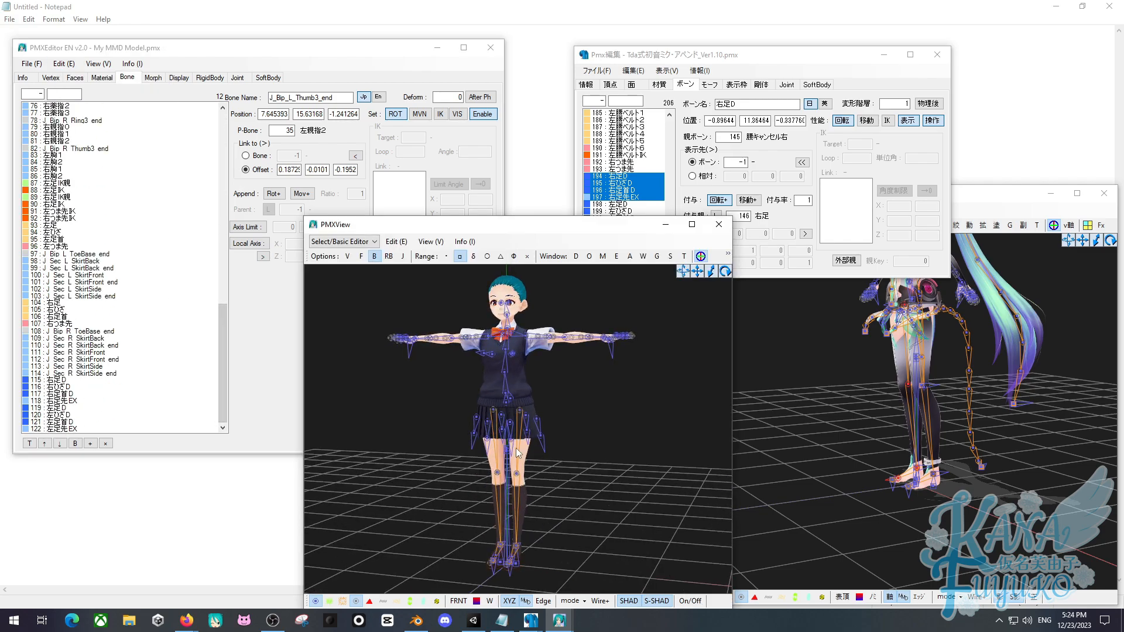
{"action": "key", "text": "ctrl+z"}
Run the Semi-Standard Bones (PMX) plug-in on the custom model with the Toe Bone/IK option turned off.
{"action": "left_click", "coordinate": [71, 65]}
{"action": "mouse_move", "coordinate": [123, 266]}
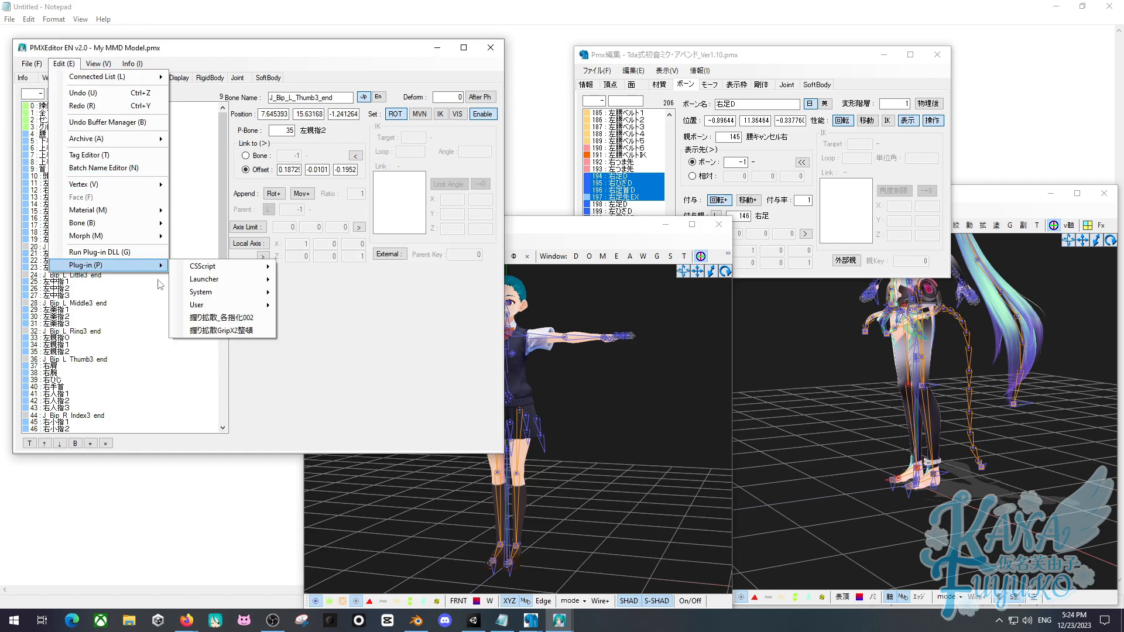
{"action": "mouse_move", "coordinate": [241, 307]}
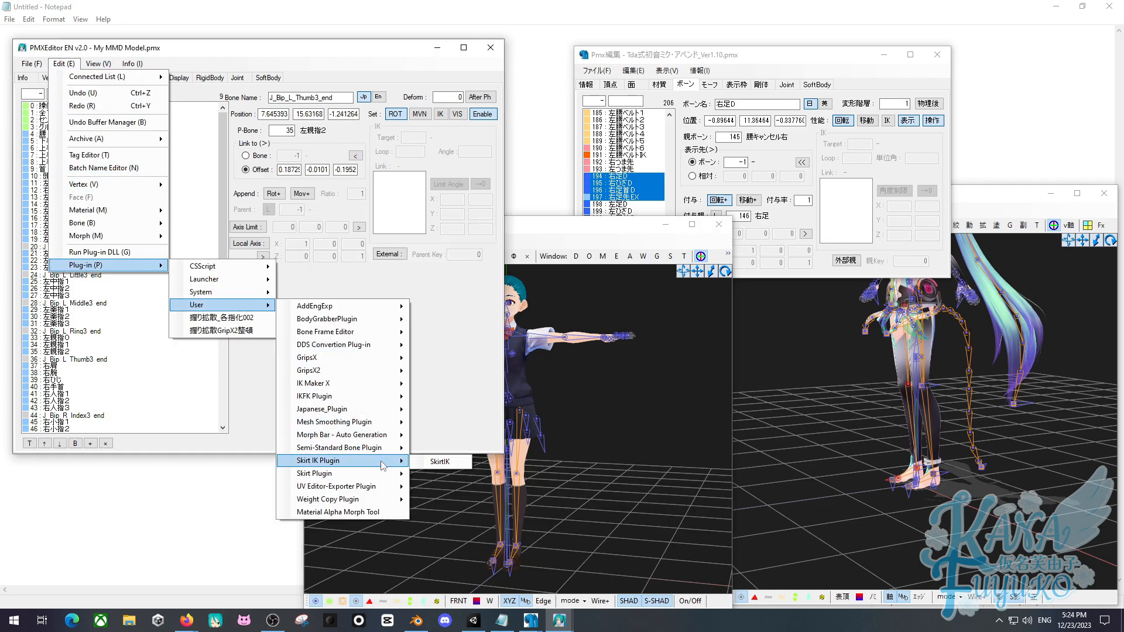
{"action": "mouse_move", "coordinate": [385, 448]}
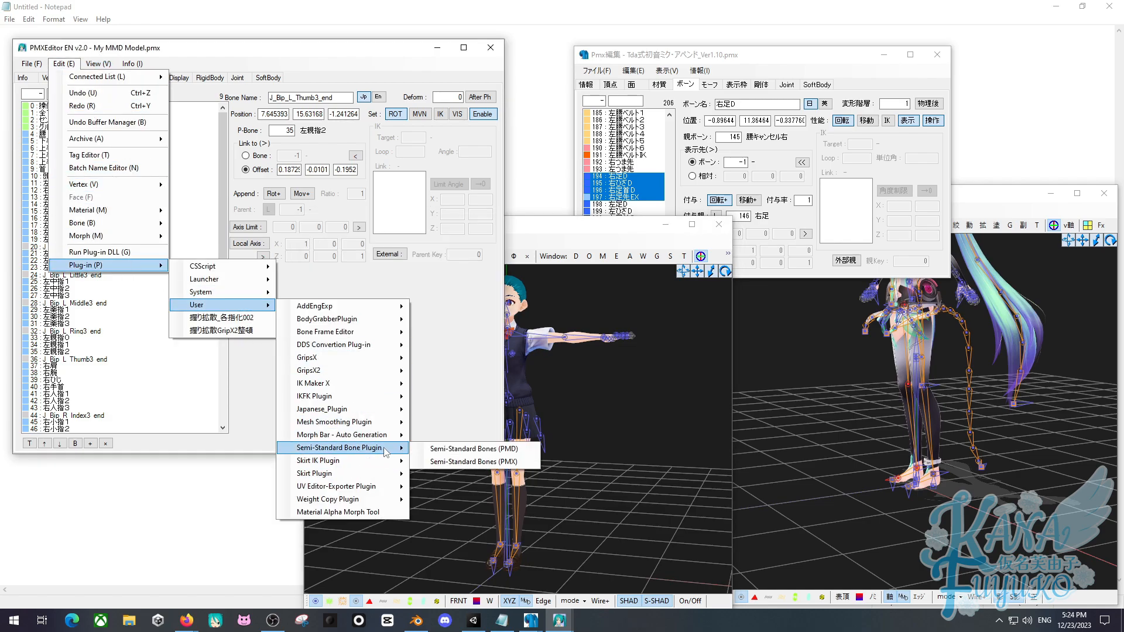
{"action": "left_click", "coordinate": [460, 463]}
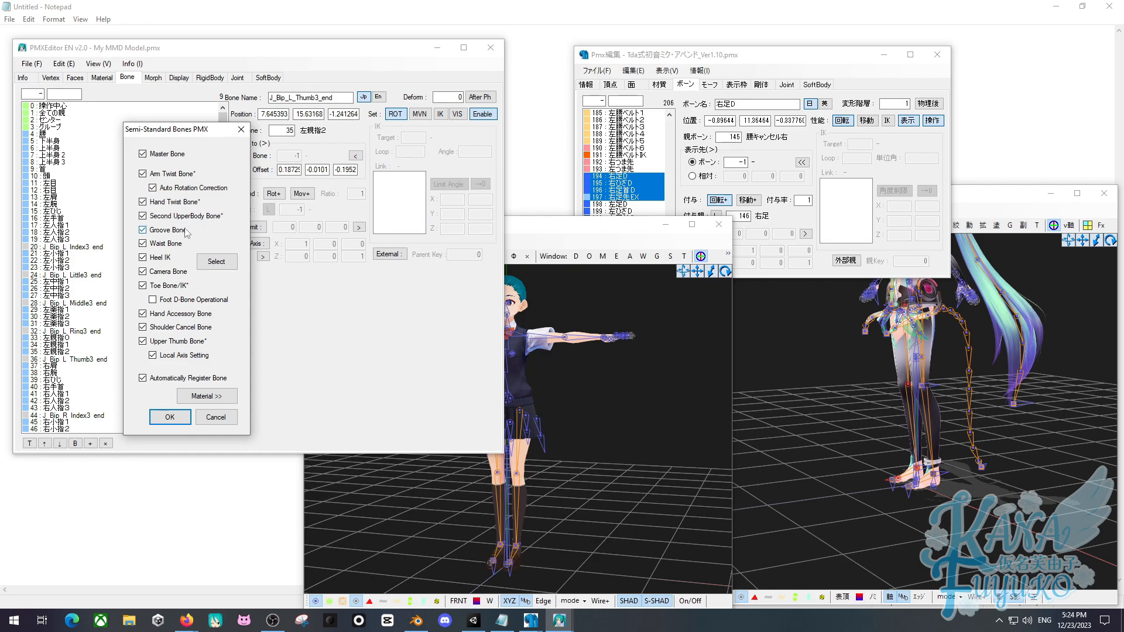
{"action": "left_click", "coordinate": [179, 287]}
{"action": "left_click", "coordinate": [166, 416]}
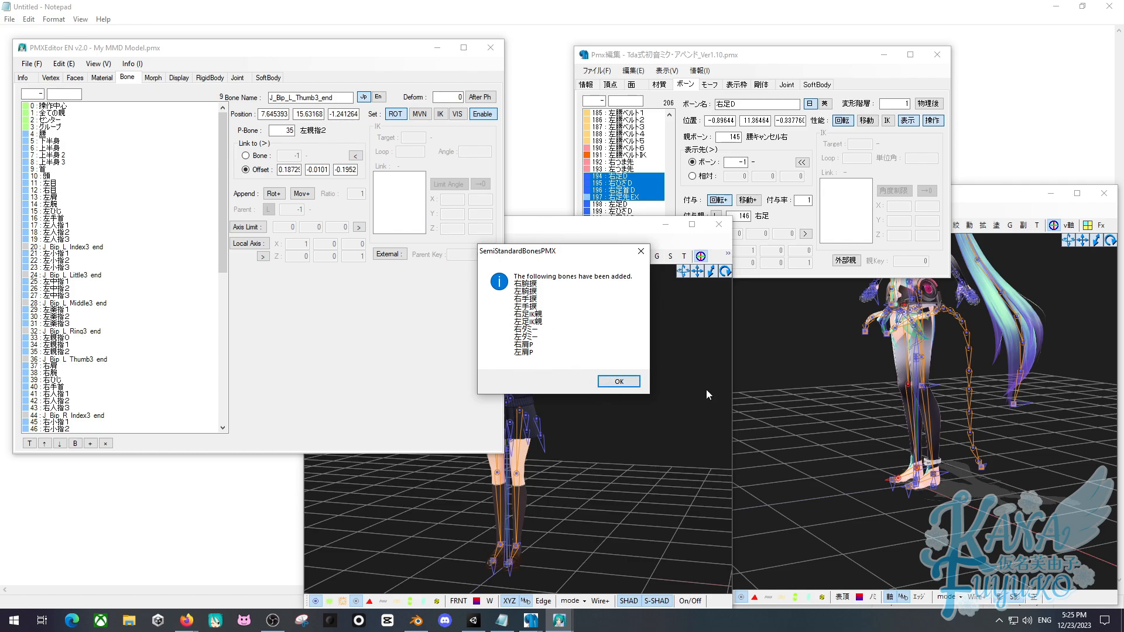
Compare the plug-in's list of added bones with the reference model's leg D and EX bones, including 左足先EX.
{"action": "left_click_drag", "start_coordinate": [640, 185], "coordinate": [641, 219]}
{"action": "left_click_drag", "start_coordinate": [663, 61], "coordinate": [749, 78]}
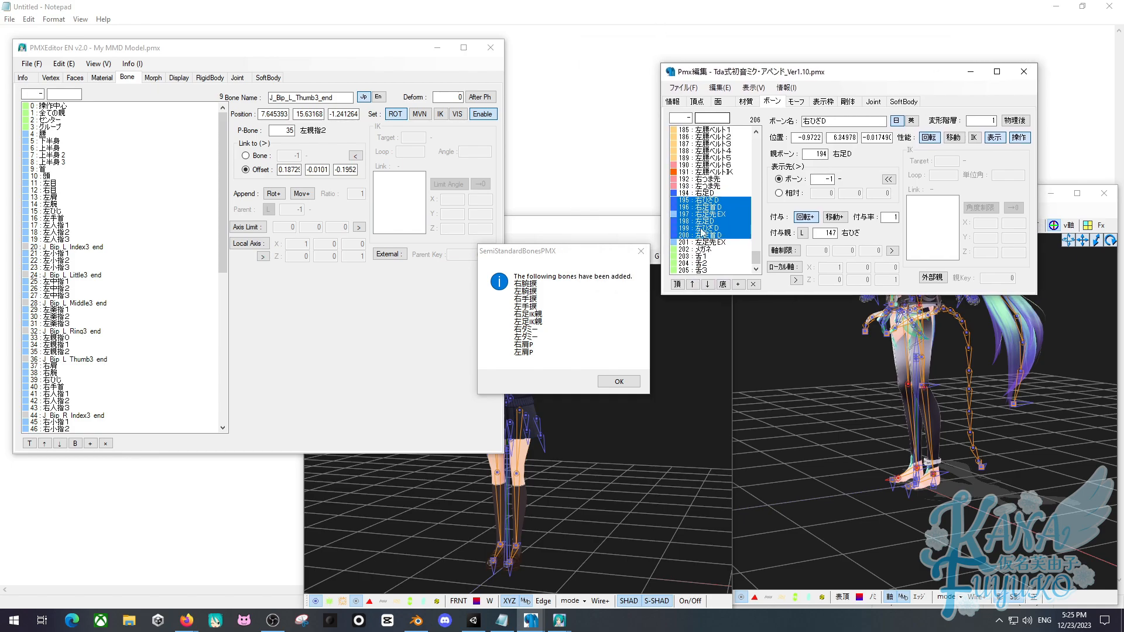
{"action": "left_click_drag", "start_coordinate": [719, 193], "coordinate": [717, 246]}
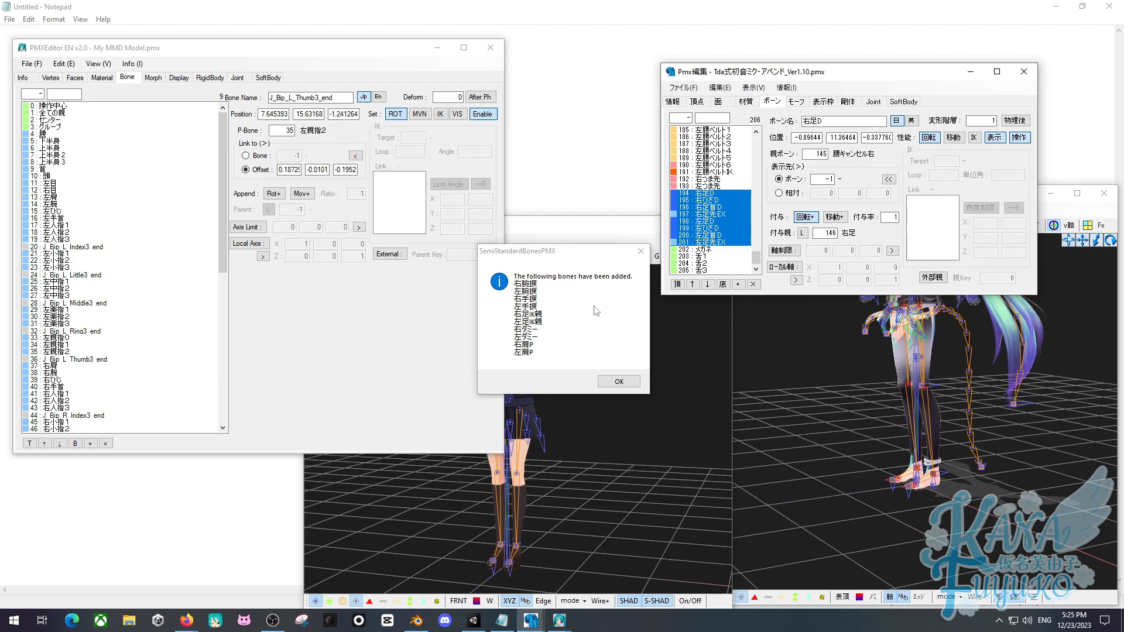
{"action": "left_click", "coordinate": [731, 242]}
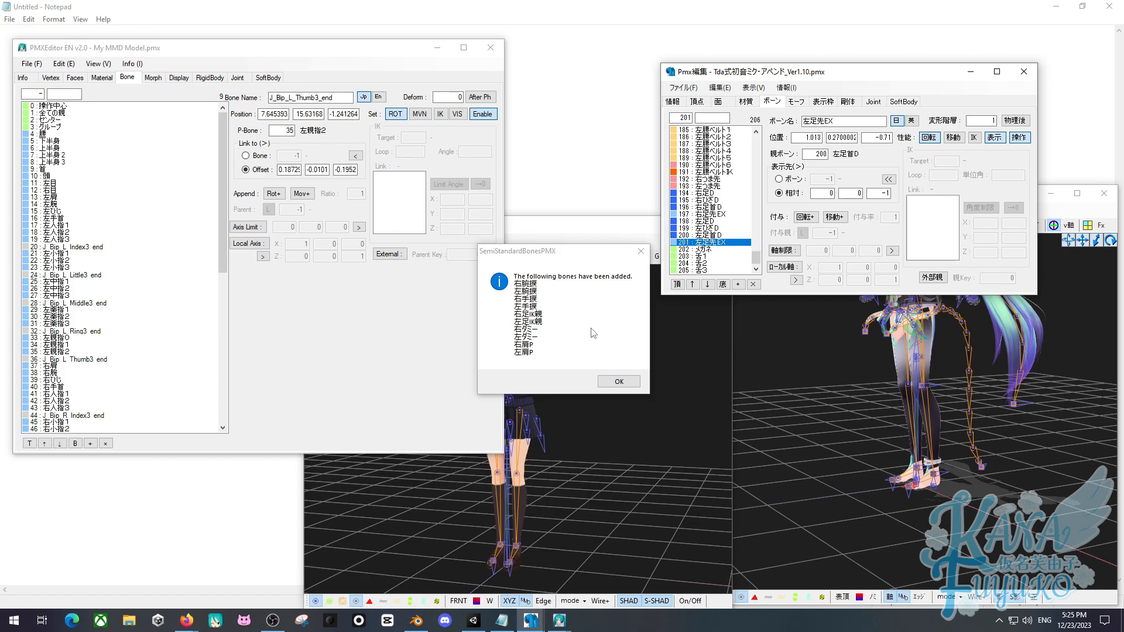
Acknowledge the added semi-standard bones and review the end of the custom model's bone list.
{"action": "left_click", "coordinate": [611, 381]}
{"action": "left_click_drag", "start_coordinate": [224, 186], "coordinate": [247, 383]}
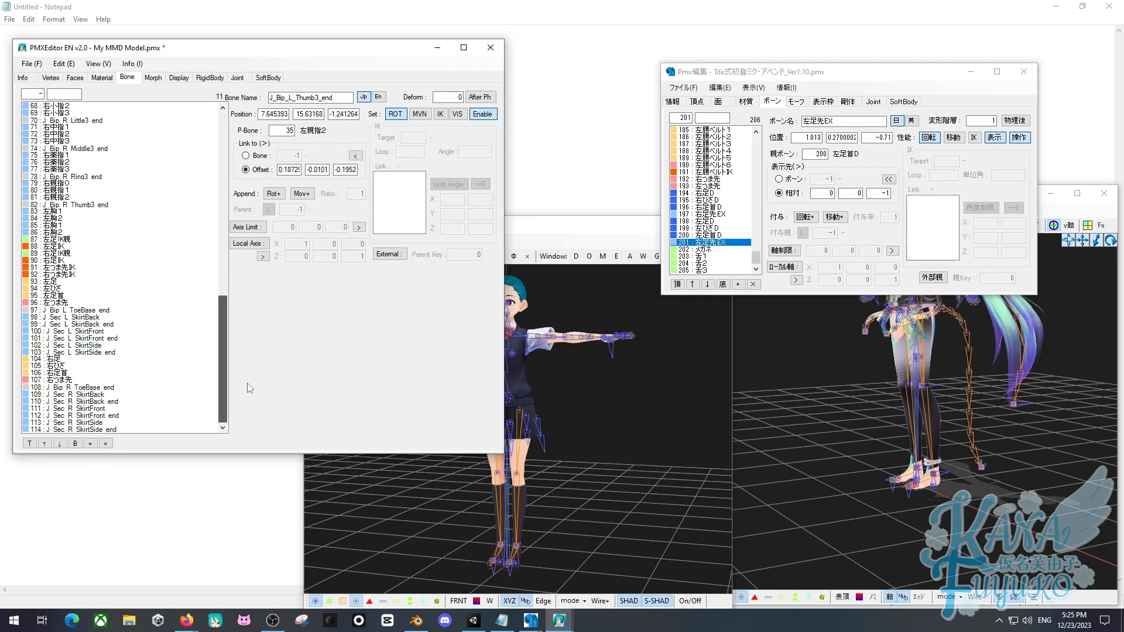
Inspect the custom model's arm skeleton and select the right forearm twist bones, 右手捩 to 右手捩3.
{"action": "left_click", "coordinate": [604, 463]}
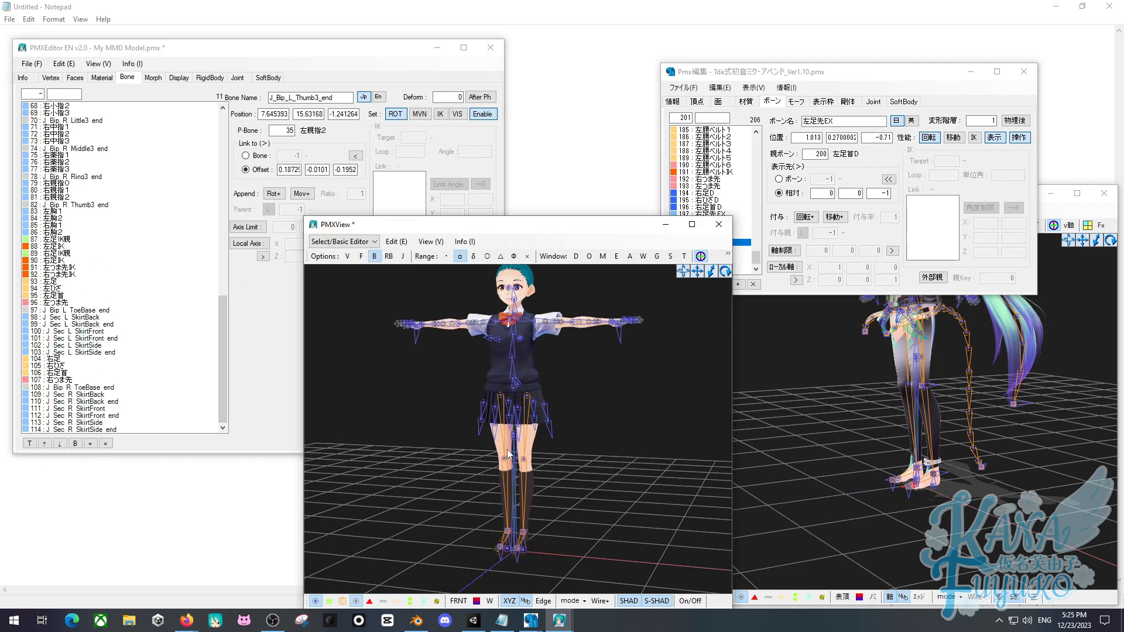
{"action": "right_click_drag", "start_coordinate": [459, 433], "coordinate": [428, 392]}
{"action": "middle_click_drag", "start_coordinate": [423, 379], "coordinate": [450, 406]}
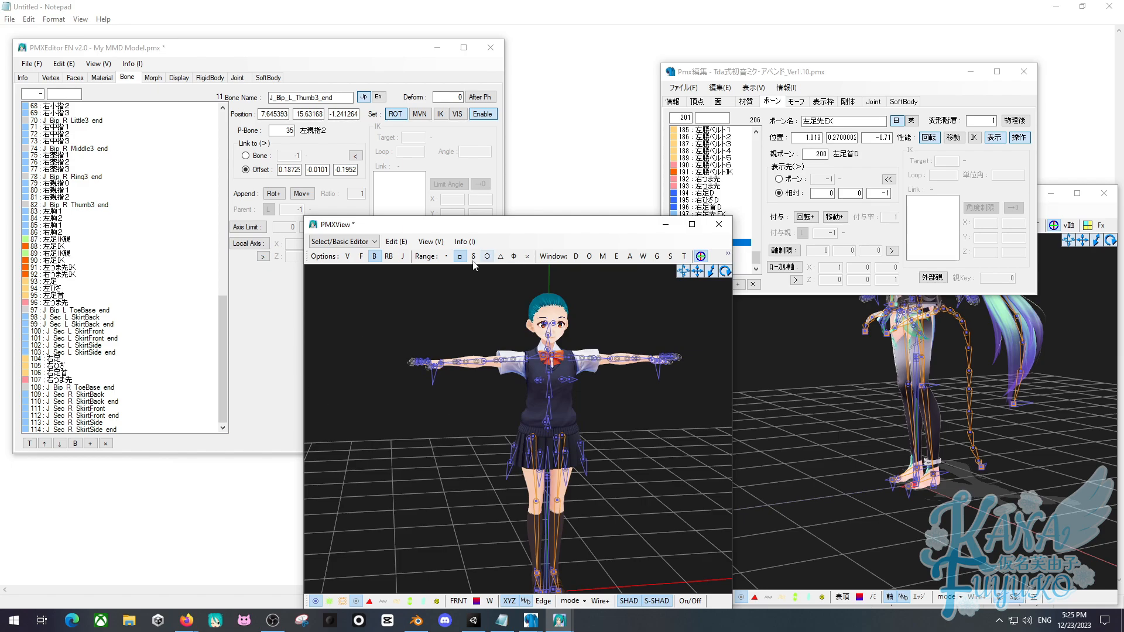
{"action": "right_click_drag", "start_coordinate": [385, 428], "coordinate": [411, 413]}
{"action": "middle_click_drag", "start_coordinate": [411, 413], "coordinate": [436, 444]}
{"action": "scroll", "coordinate": [433, 432], "scroll_direction": "up", "scroll_amount": 3}
{"action": "scroll", "coordinate": [434, 432], "scroll_direction": "up", "scroll_amount": 5}
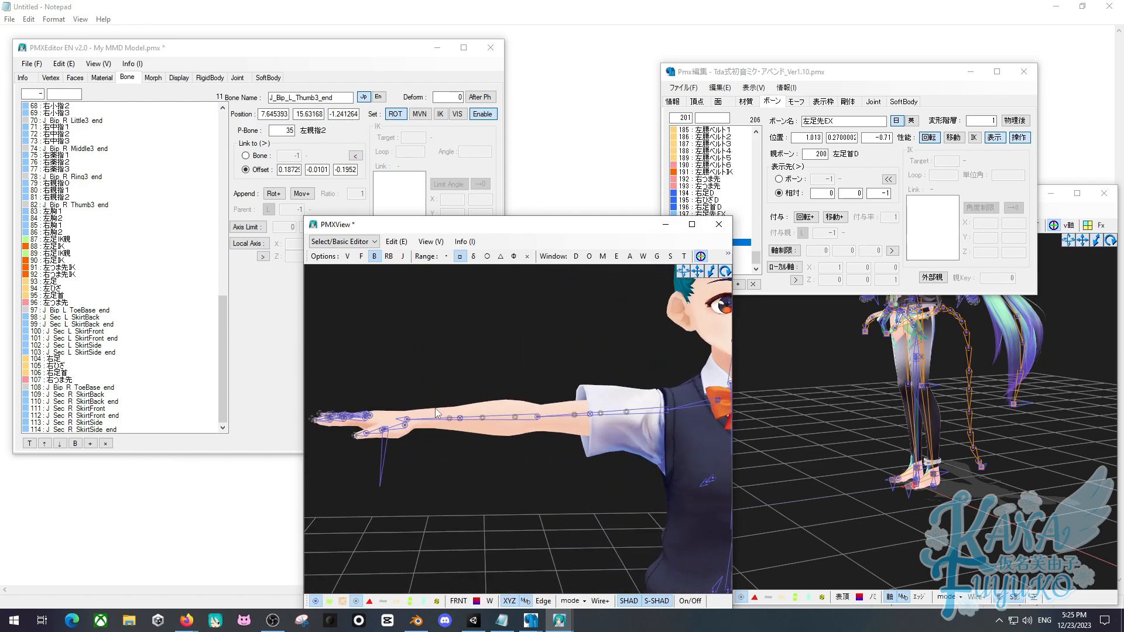
{"action": "left_click_drag", "start_coordinate": [439, 391], "coordinate": [513, 448]}
Examine the custom model's foot bones from the front and side, and select the 左足IK親 bone.
{"action": "right_click_drag", "start_coordinate": [536, 447], "coordinate": [500, 471]}
{"action": "scroll", "coordinate": [500, 472], "scroll_direction": "down", "scroll_amount": 3}
{"action": "middle_click_drag", "start_coordinate": [444, 503], "coordinate": [502, 399]}
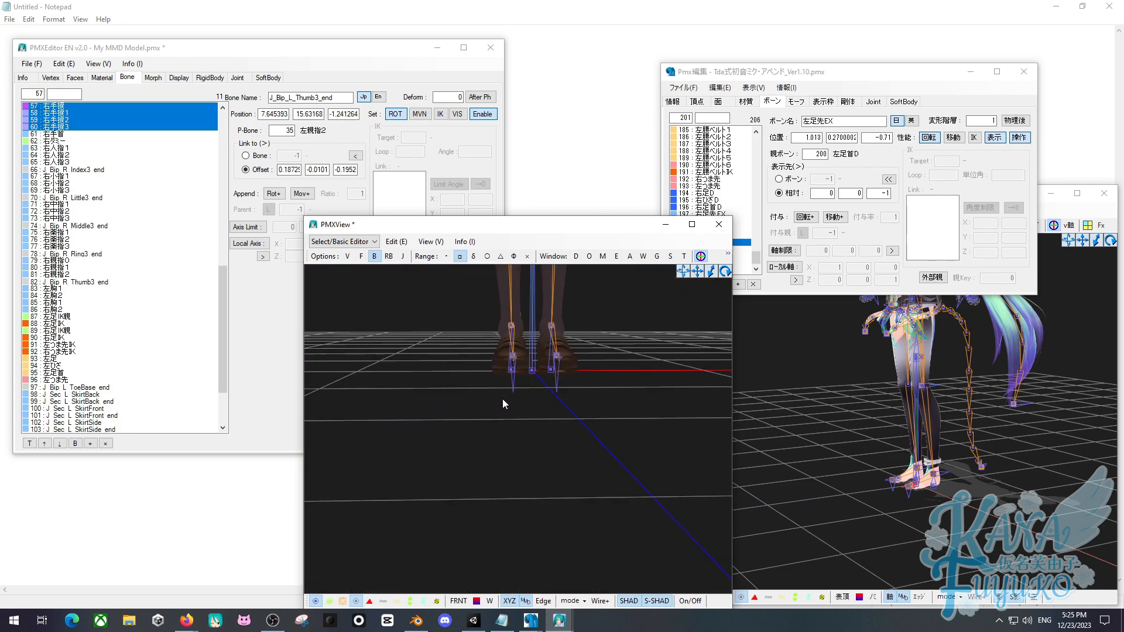
{"action": "right_click_drag", "start_coordinate": [502, 399], "coordinate": [532, 386]}
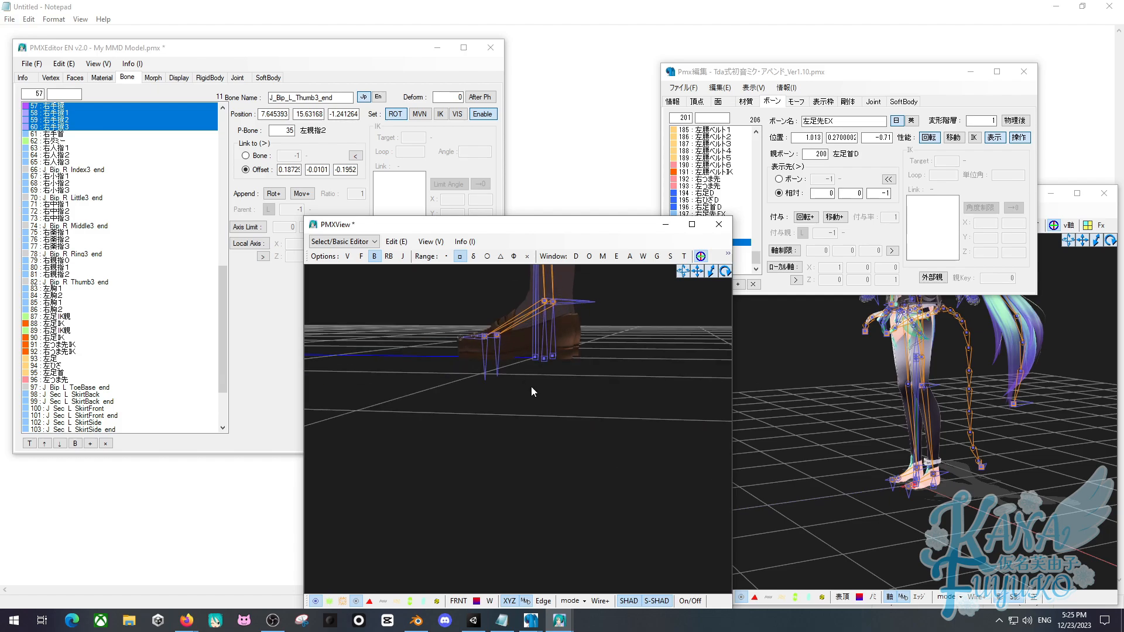
{"action": "left_click_drag", "start_coordinate": [585, 384], "coordinate": [545, 333]}
{"action": "left_click_drag", "start_coordinate": [524, 433], "coordinate": [521, 436]}
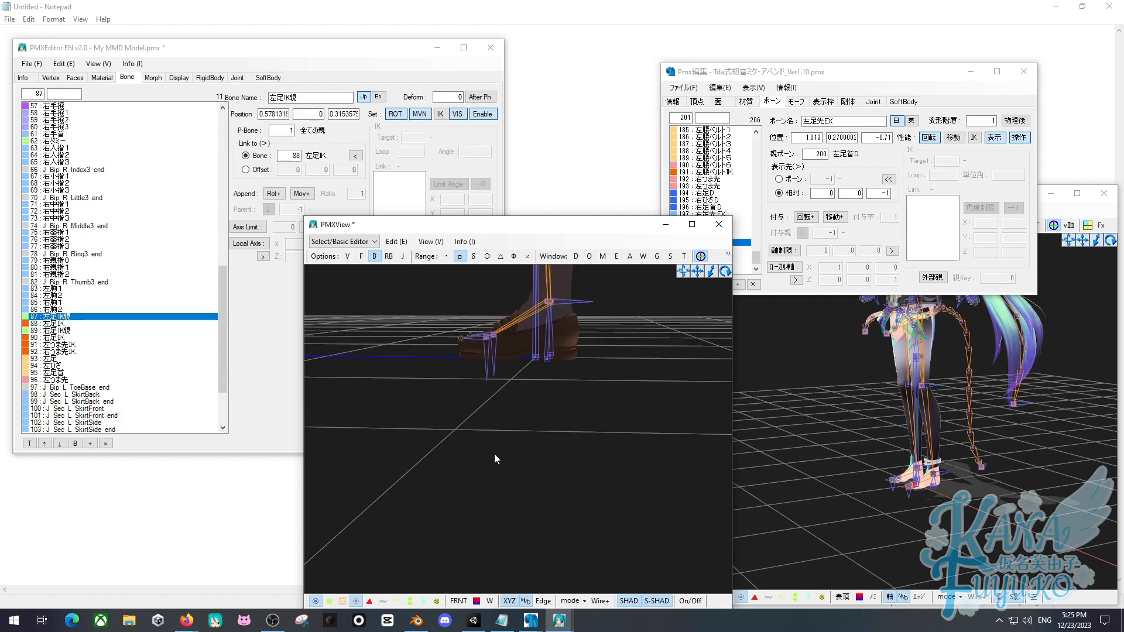
Review the custom model's complete skeleton from several angles, from the torso and legs up to the head.
{"action": "right_click_drag", "start_coordinate": [479, 446], "coordinate": [520, 447]}
{"action": "scroll", "coordinate": [520, 448], "scroll_direction": "down", "scroll_amount": 3}
{"action": "middle_click_drag", "start_coordinate": [518, 404], "coordinate": [511, 458]}
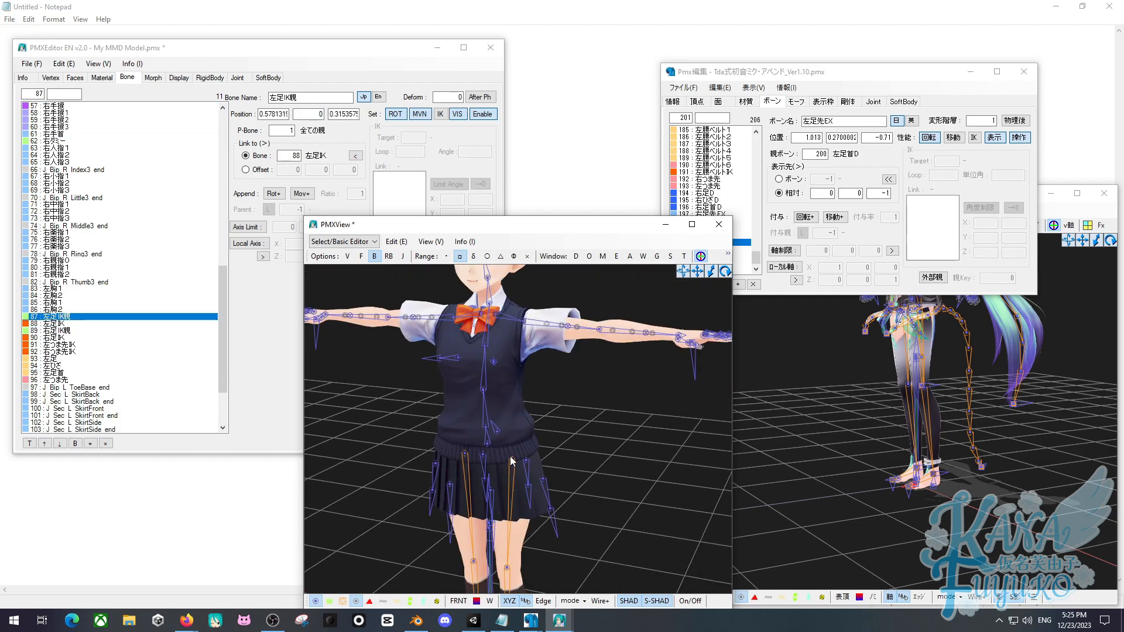
{"action": "right_click_drag", "start_coordinate": [511, 459], "coordinate": [515, 409]}
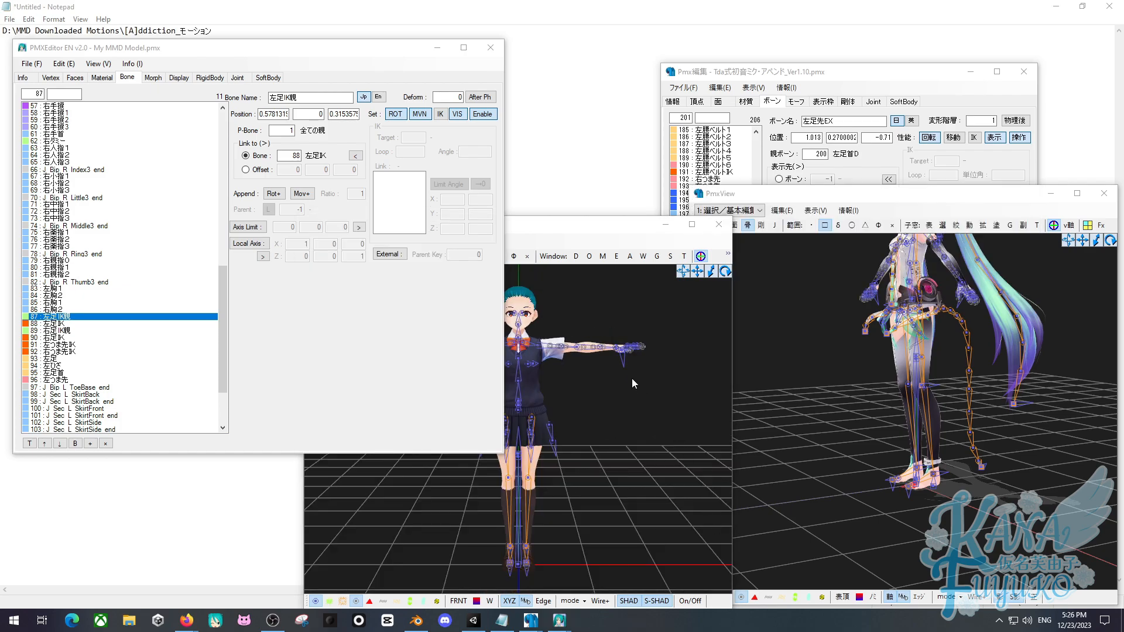
{"action": "middle_click_drag", "start_coordinate": [589, 364], "coordinate": [587, 352]}
{"action": "right_click_drag", "start_coordinate": [587, 352], "coordinate": [561, 440]}
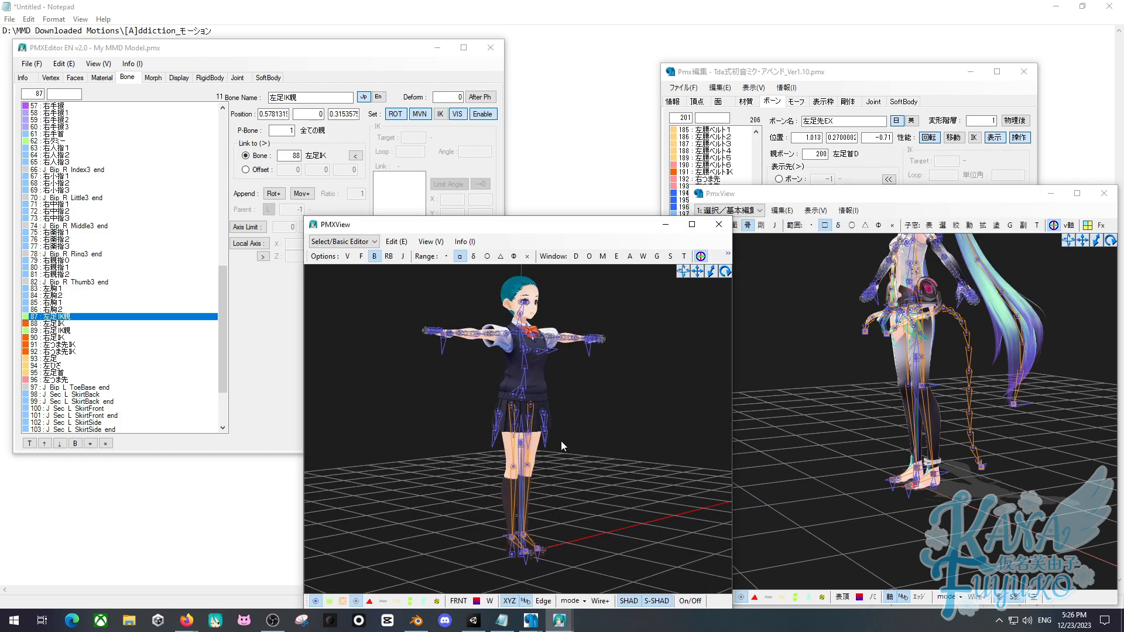
{"action": "right_click_drag", "start_coordinate": [481, 319], "coordinate": [498, 388]}
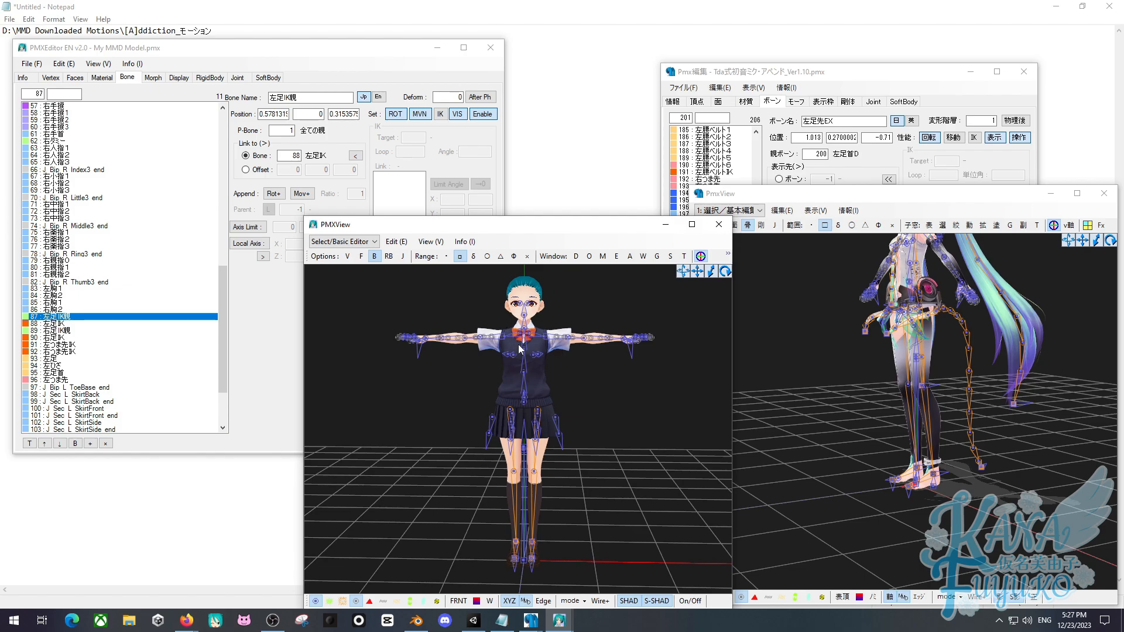
{"action": "right_click_drag", "start_coordinate": [518, 344], "coordinate": [528, 349]}
{"action": "scroll", "coordinate": [526, 345], "scroll_direction": "up", "scroll_amount": 5}
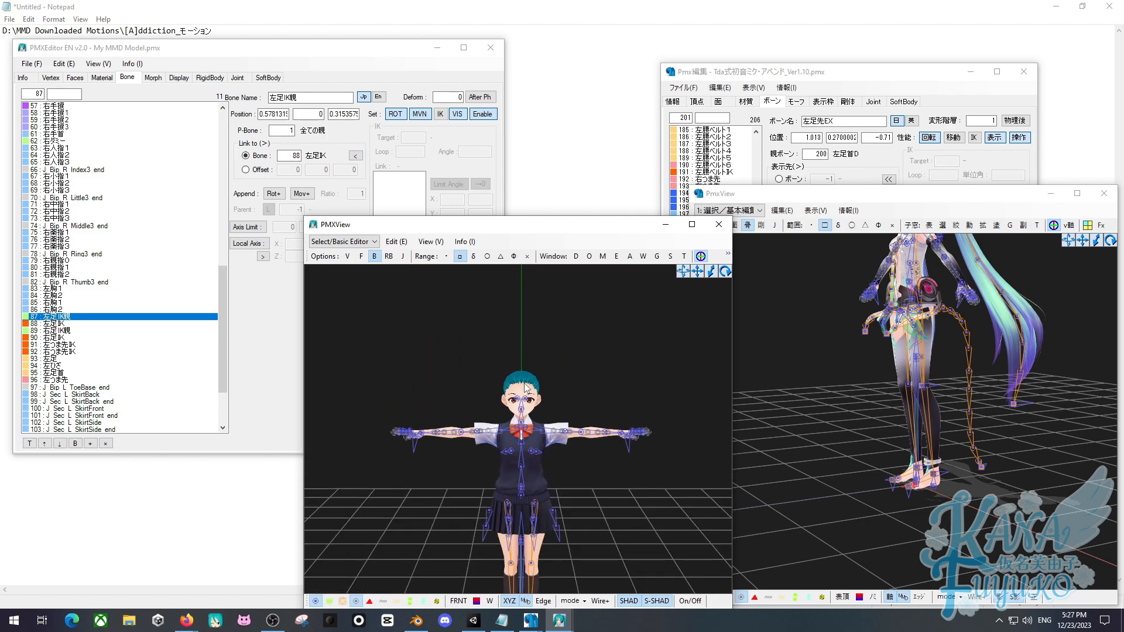
{"action": "right_click_drag", "start_coordinate": [483, 378], "coordinate": [483, 385]}
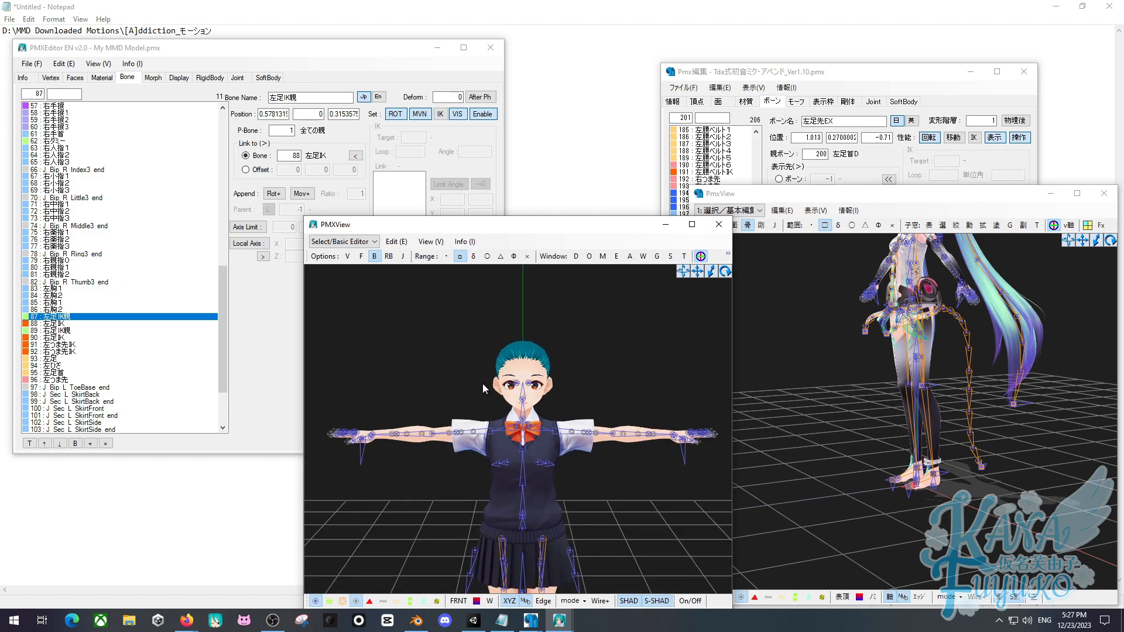
Examine the reference model's head and select the 両目 bone floating above it.
{"action": "right_click_drag", "start_coordinate": [828, 354], "coordinate": [832, 354]}
{"action": "middle_click_drag", "start_coordinate": [832, 355], "coordinate": [834, 430]}
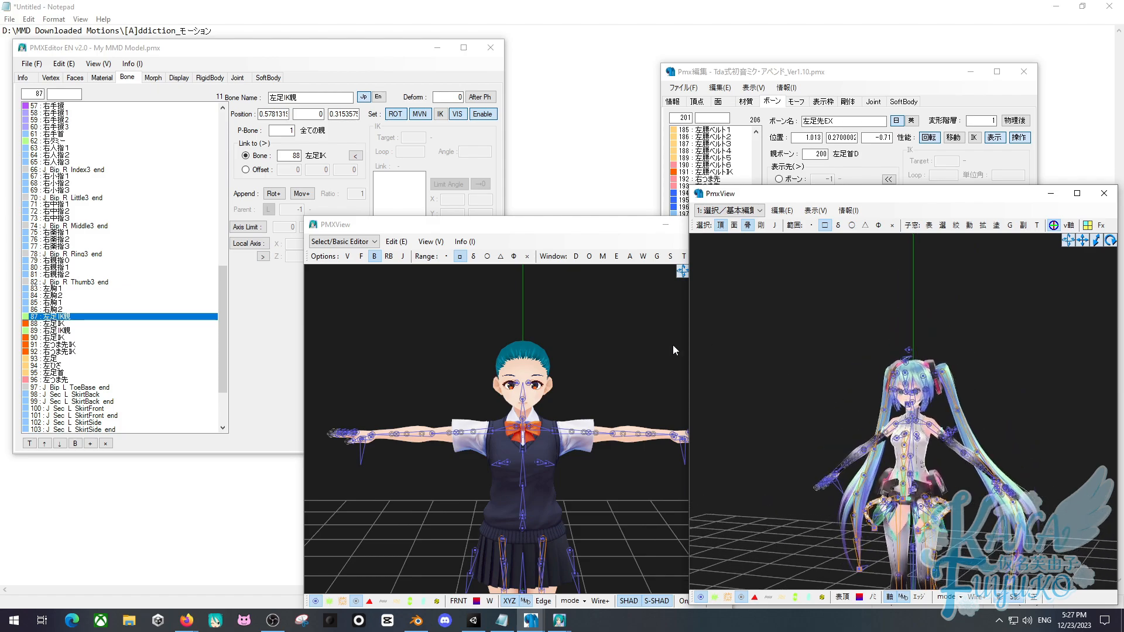
{"action": "right_click_drag", "start_coordinate": [809, 346], "coordinate": [862, 306]}
{"action": "scroll", "coordinate": [860, 307], "scroll_direction": "up", "scroll_amount": 5}
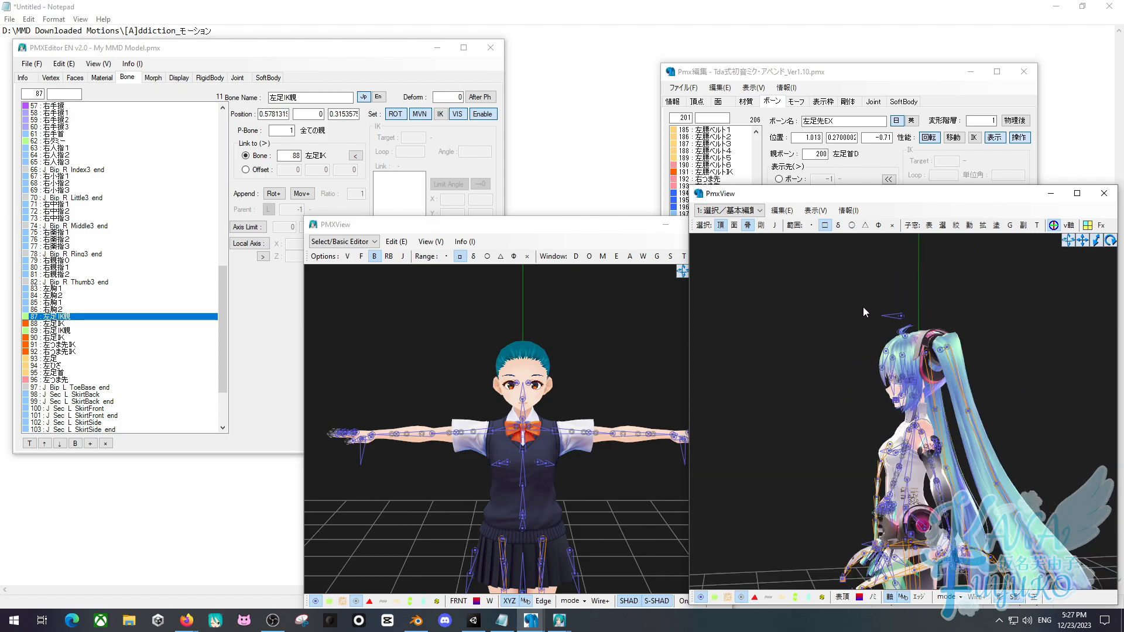
{"action": "middle_click_drag", "start_coordinate": [861, 297], "coordinate": [842, 373]}
{"action": "scroll", "coordinate": [841, 317], "scroll_direction": "up", "scroll_amount": 5}
{"action": "left_click_drag", "start_coordinate": [820, 315], "coordinate": [936, 341]}
{"action": "right_click_drag", "start_coordinate": [902, 281], "coordinate": [892, 326]}
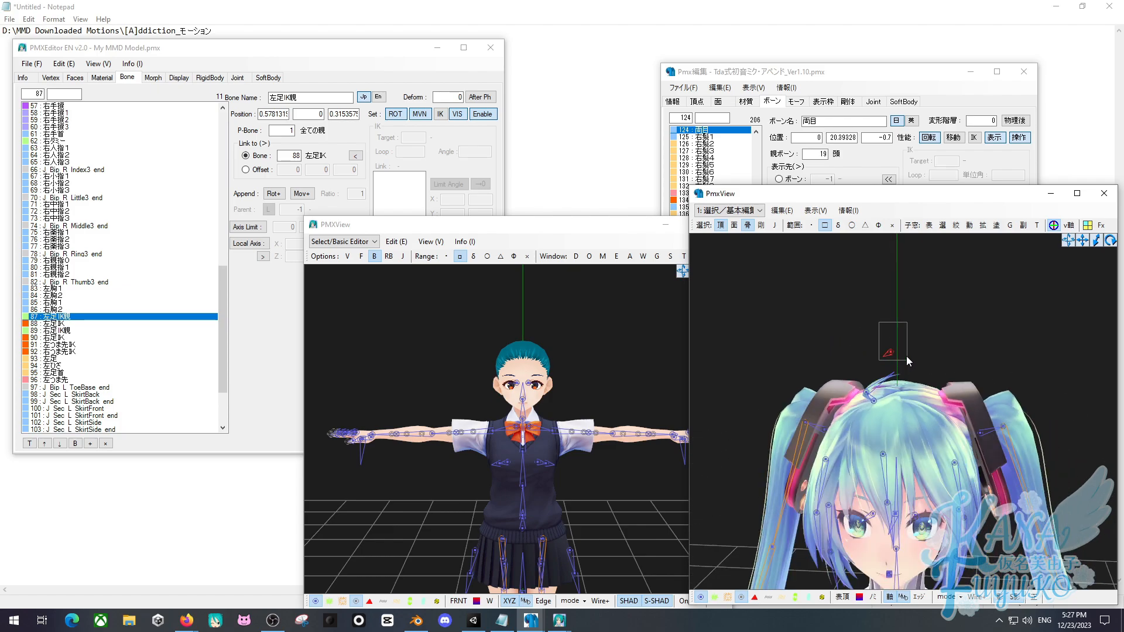
{"action": "left_click_drag", "start_coordinate": [892, 348], "coordinate": [896, 345]}
Compare the reference model's upper-body and full-body bones with those of the custom model.
{"action": "scroll", "coordinate": [904, 335], "scroll_direction": "down", "scroll_amount": 5}
{"action": "middle_click_drag", "start_coordinate": [900, 468], "coordinate": [889, 345]}
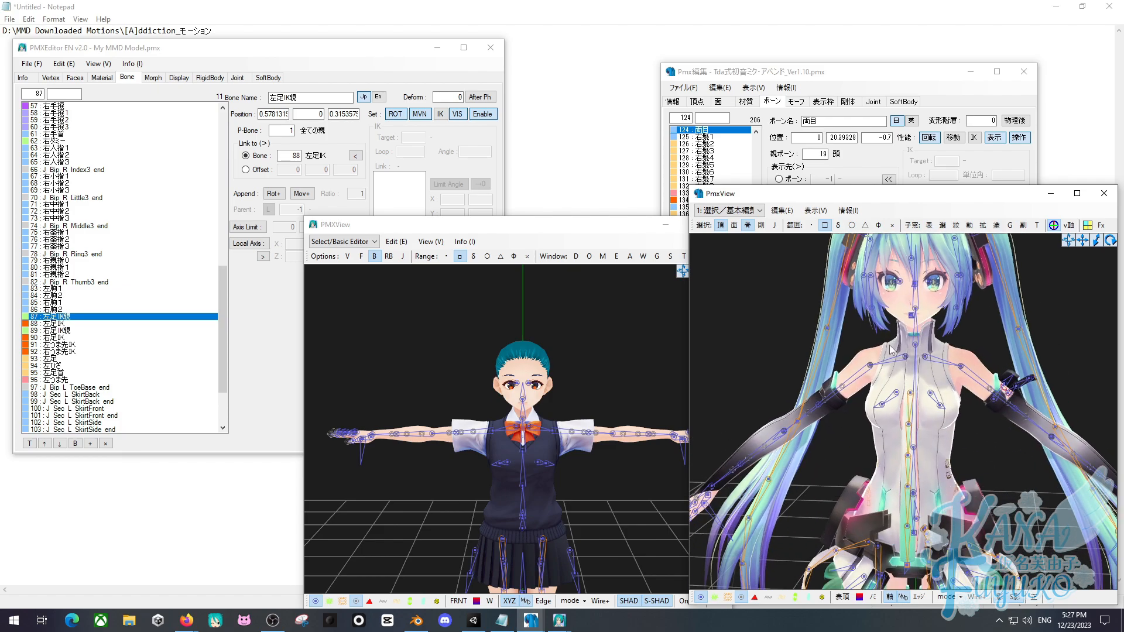
{"action": "right_click_drag", "start_coordinate": [889, 345], "coordinate": [864, 300]}
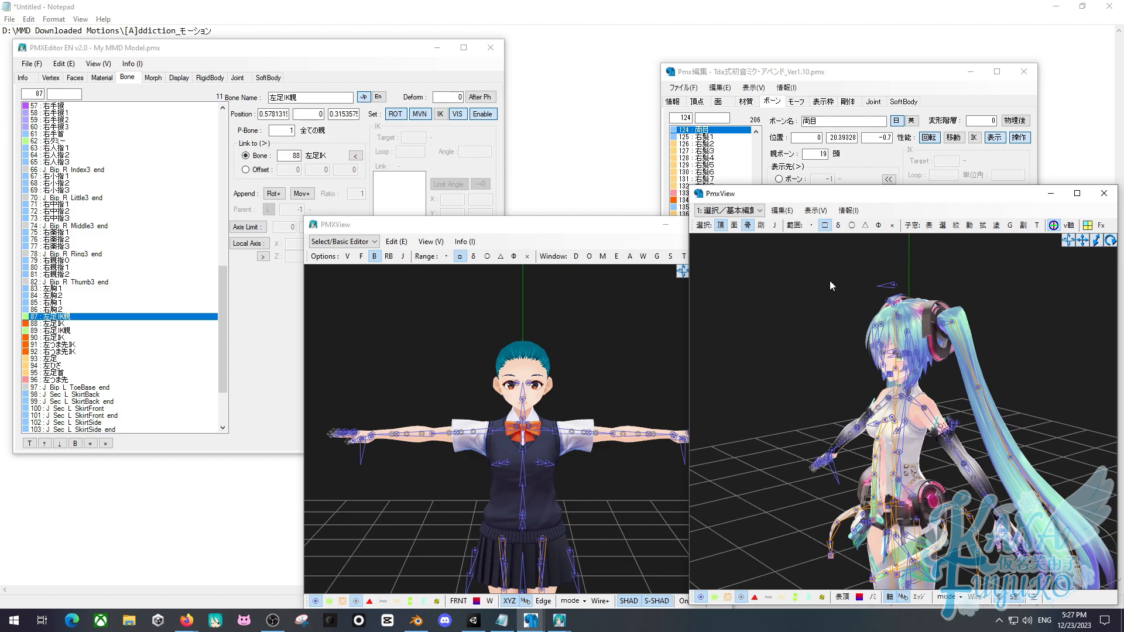
{"action": "left_click", "coordinate": [463, 380]}
{"action": "scroll", "coordinate": [468, 377], "scroll_direction": "down", "scroll_amount": 5}
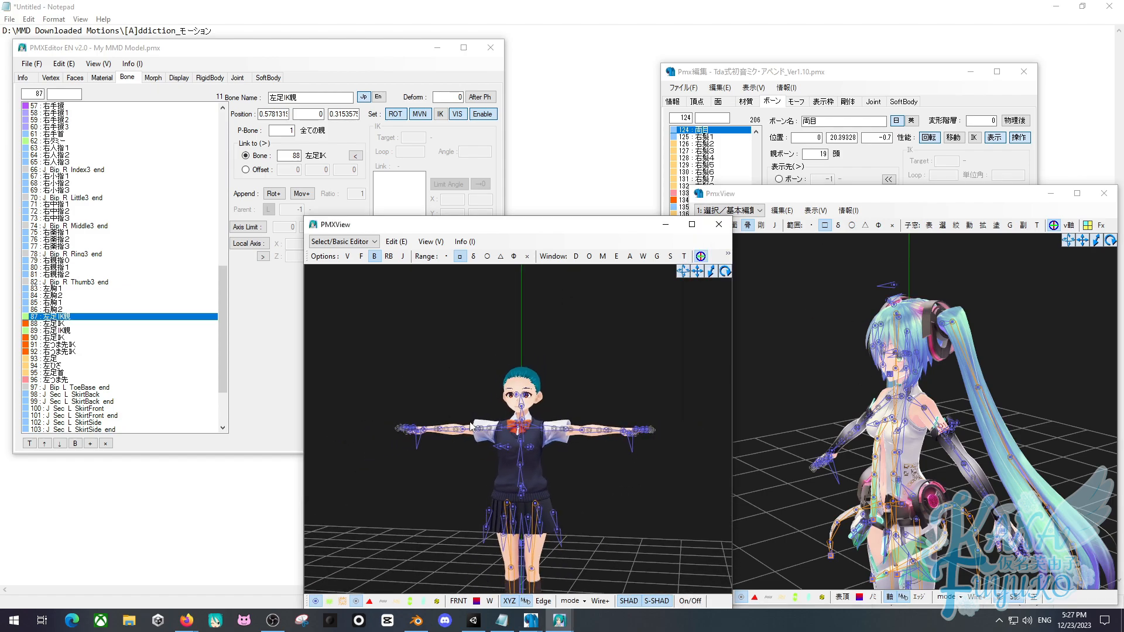
{"action": "right_click_drag", "start_coordinate": [477, 376], "coordinate": [491, 379]}
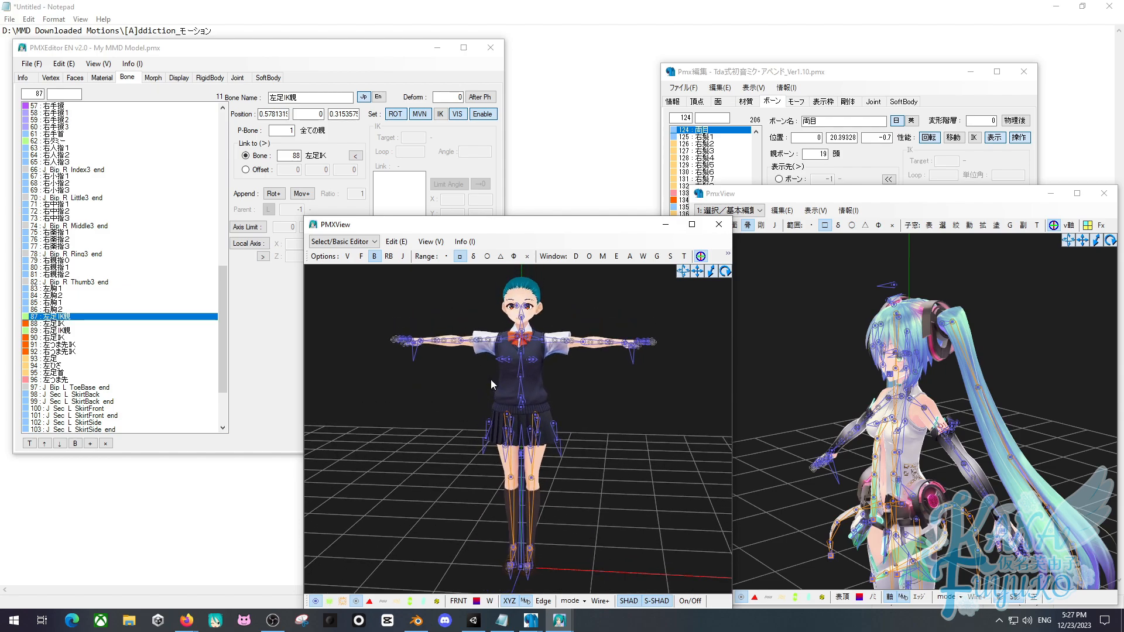
{"action": "mouse_move", "coordinate": [859, 425]}
{"action": "right_mouse_down"}
{"action": "mouse_move", "coordinate": [875, 416]}
{"action": "mouse_move", "coordinate": [858, 413]}
{"action": "right_mouse_up"}
{"action": "scroll", "coordinate": [876, 420], "scroll_direction": "down", "scroll_amount": 5}
{"action": "left_click", "coordinate": [543, 235]}
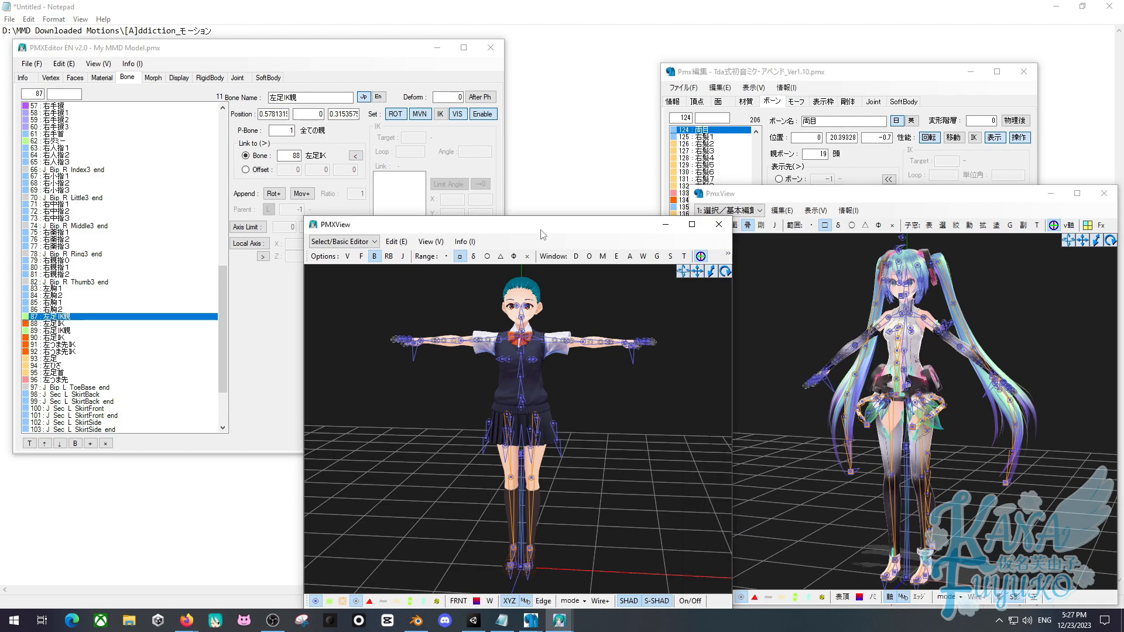
Add a new bone at the end of the custom model's bone list and name it 両目, copying the reference model's bone name.
{"action": "left_click_drag", "start_coordinate": [219, 287], "coordinate": [220, 316]}
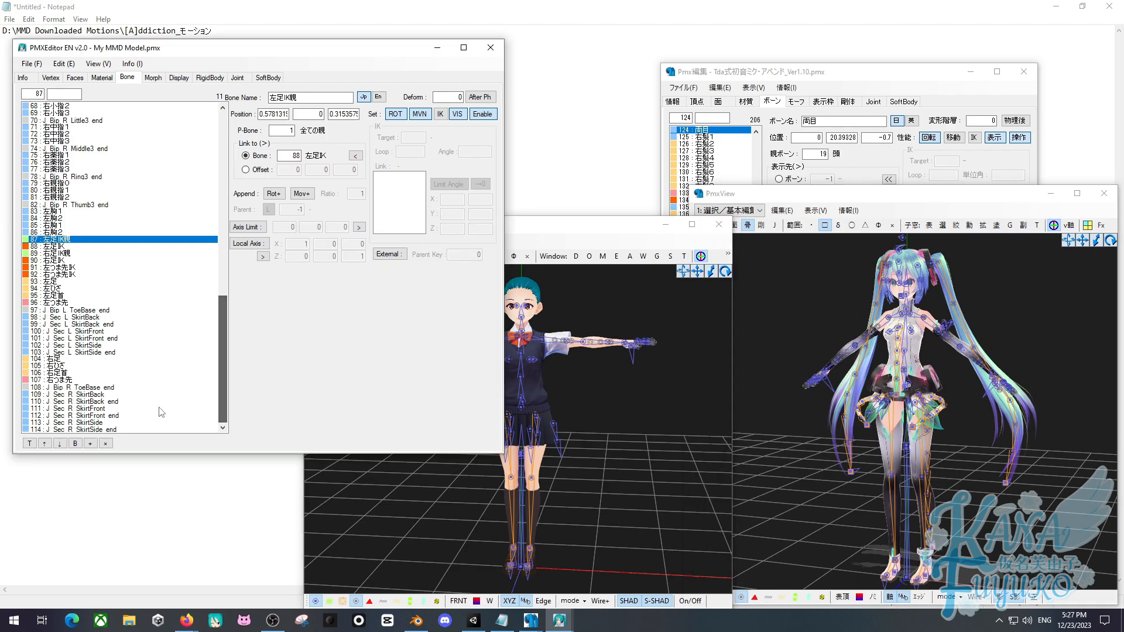
{"action": "left_click", "coordinate": [90, 443]}
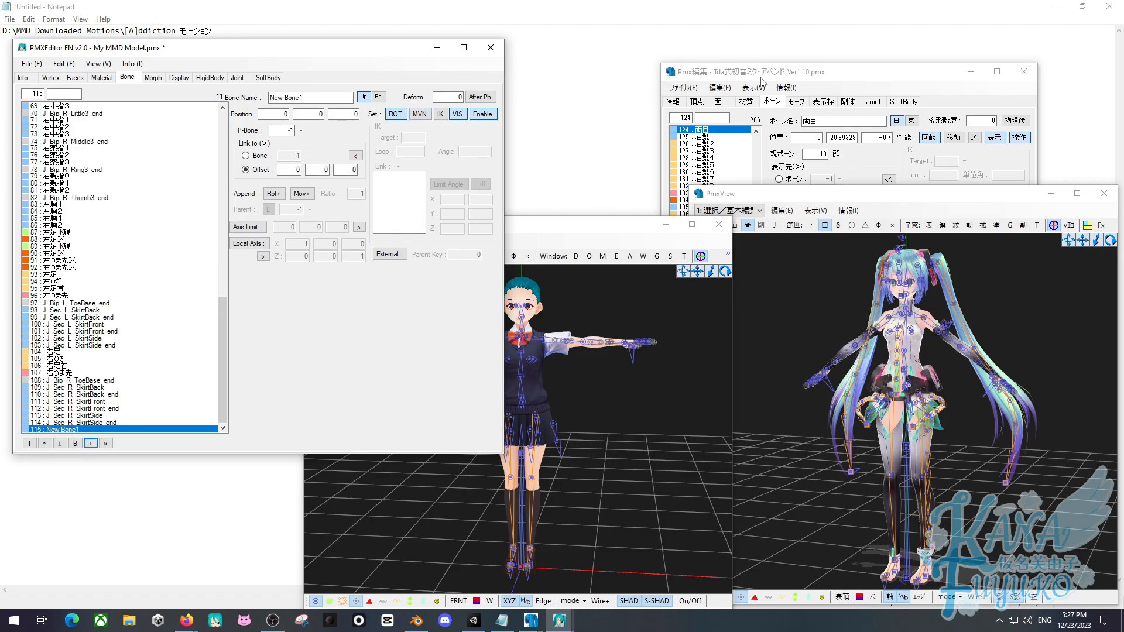
{"action": "left_click_drag", "start_coordinate": [761, 80], "coordinate": [687, 83]}
{"action": "scroll", "coordinate": [630, 174], "scroll_direction": "up", "scroll_amount": 2}
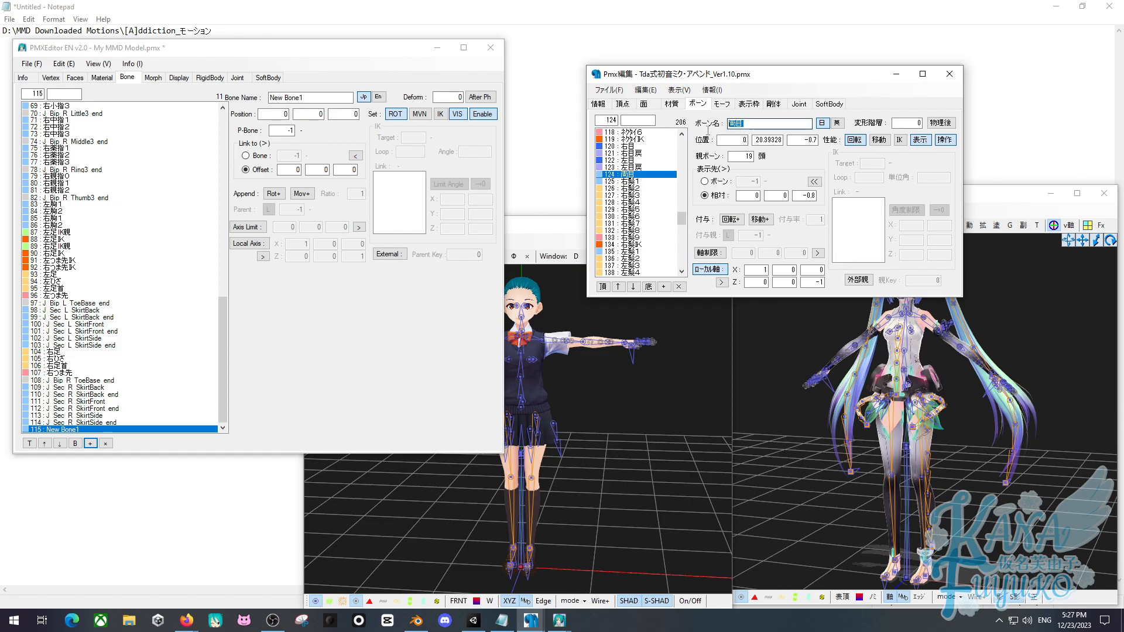
{"action": "double_click", "coordinate": [737, 123]}
{"action": "key", "text": "ctrl+c"}
{"action": "left_click", "coordinate": [321, 97]}
{"action": "key", "text": "ctrl+a"}
{"action": "key", "text": "ctrl+v"}
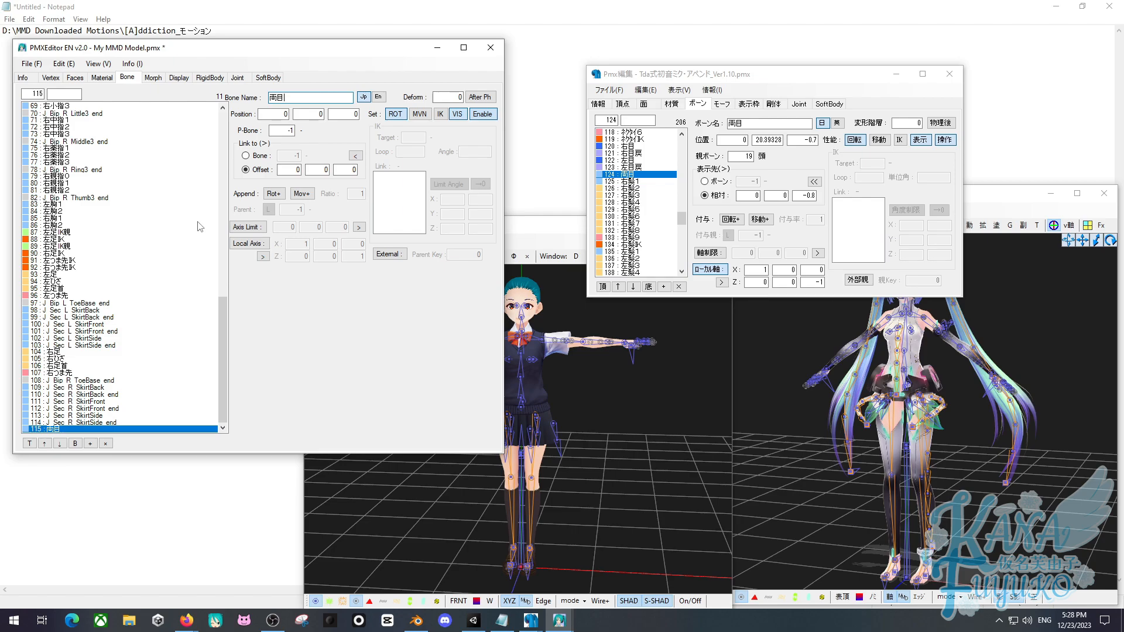
{"action": "left_click", "coordinate": [517, 248]}
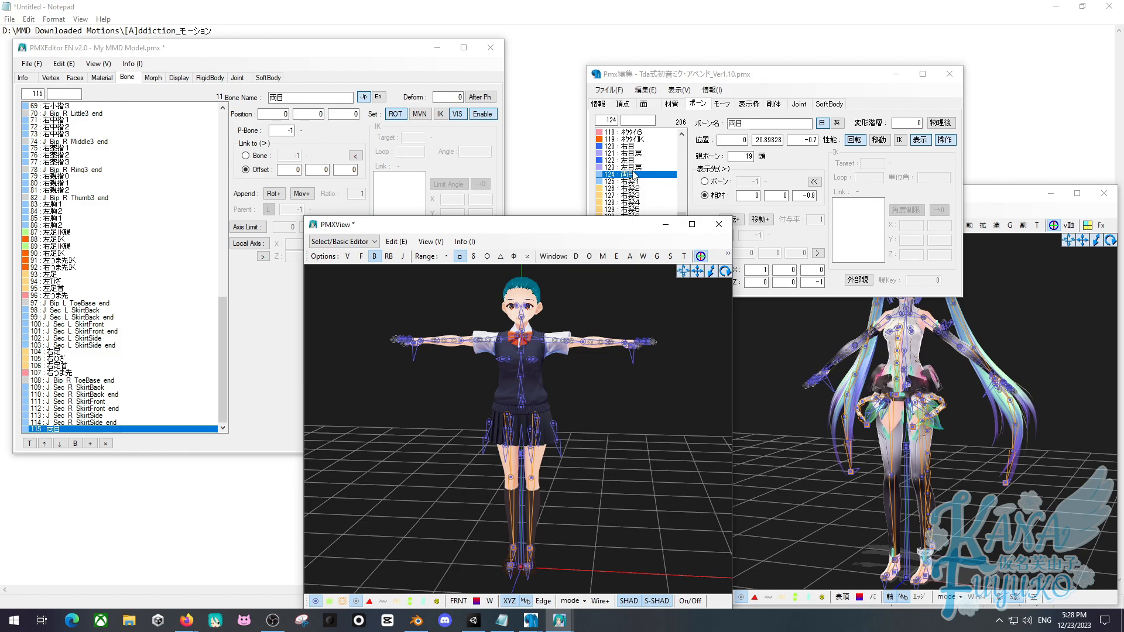
{"action": "left_click_drag", "start_coordinate": [682, 79], "coordinate": [677, 57]}
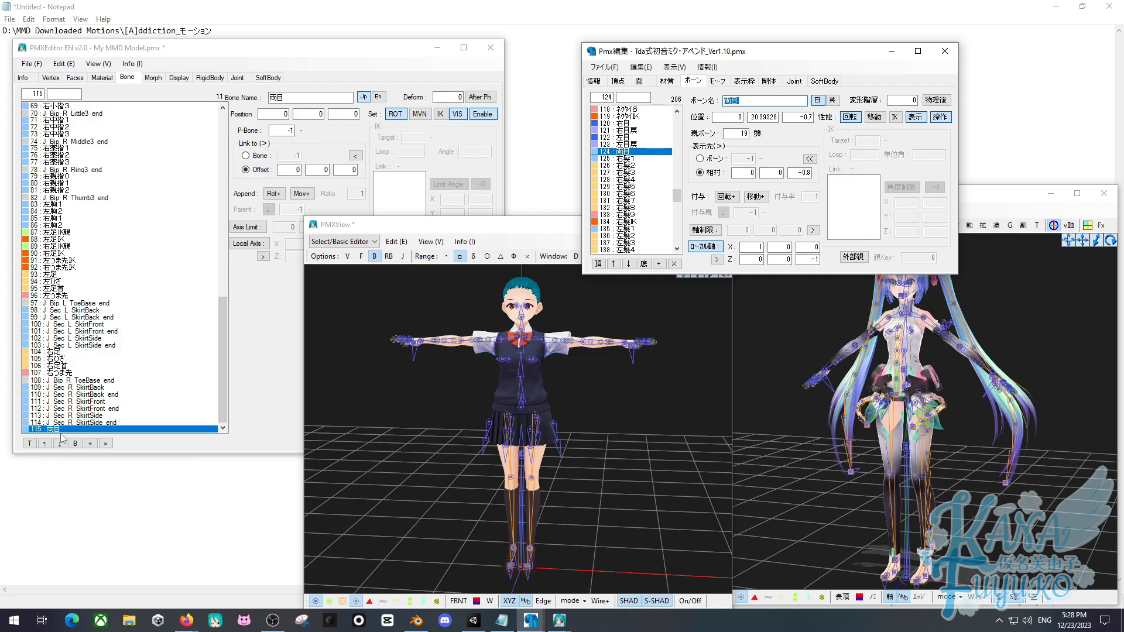
Move the 両目 bone up the list one position at a time, past the right skirt and toe bones to just below 右ひざ.
{"action": "left_click_drag", "start_coordinate": [92, 423], "coordinate": [90, 388]}
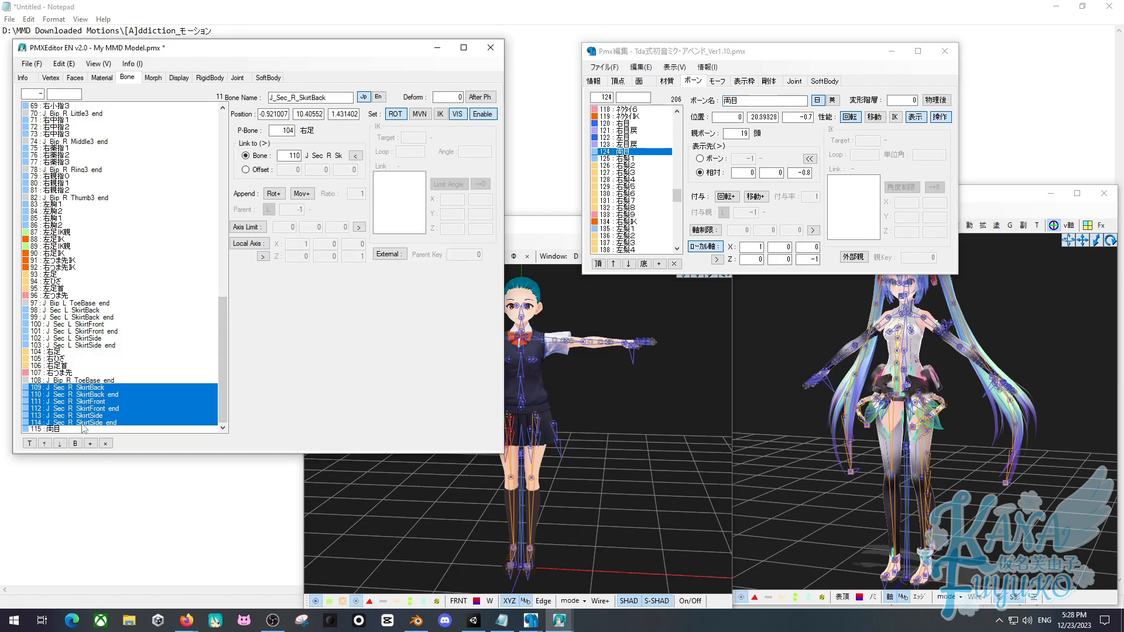
{"action": "left_click", "coordinate": [78, 430]}
{"action": "left_click", "coordinate": [45, 443]}
{"action": "left_click", "coordinate": [45, 444]}
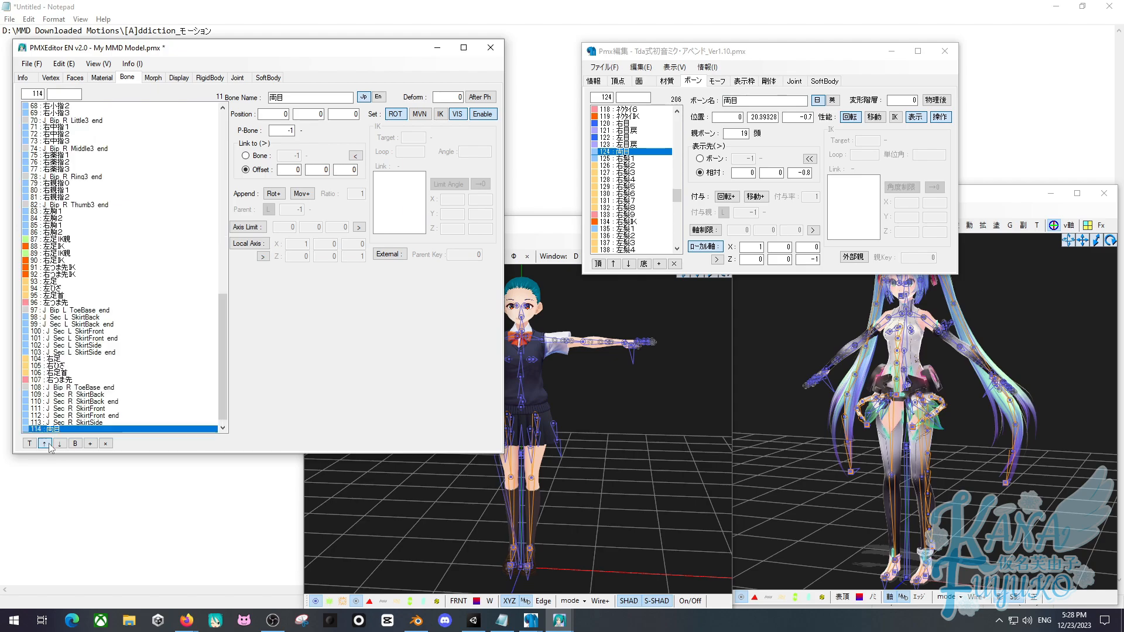
{"action": "left_click", "coordinate": [44, 444]}
{"action": "left_click", "coordinate": [45, 444]}
{"action": "left_click", "coordinate": [45, 444]}
{"action": "left_click", "coordinate": [44, 444]}
{"action": "left_click", "coordinate": [44, 444]}
{"action": "left_click", "coordinate": [44, 444]}
{"action": "left_click", "coordinate": [45, 443]}
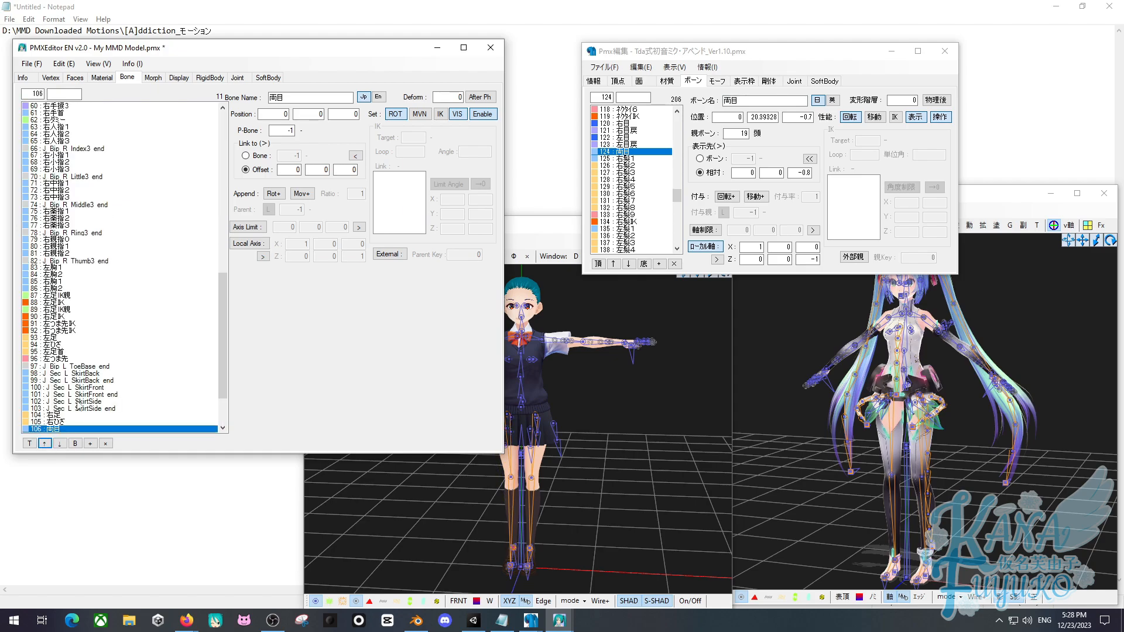
Place 両目 directly after 右目 by sending all other bones from 左肩P onward to the bottom of the list.
{"action": "left_click_drag", "start_coordinate": [74, 430], "coordinate": [73, 194]}
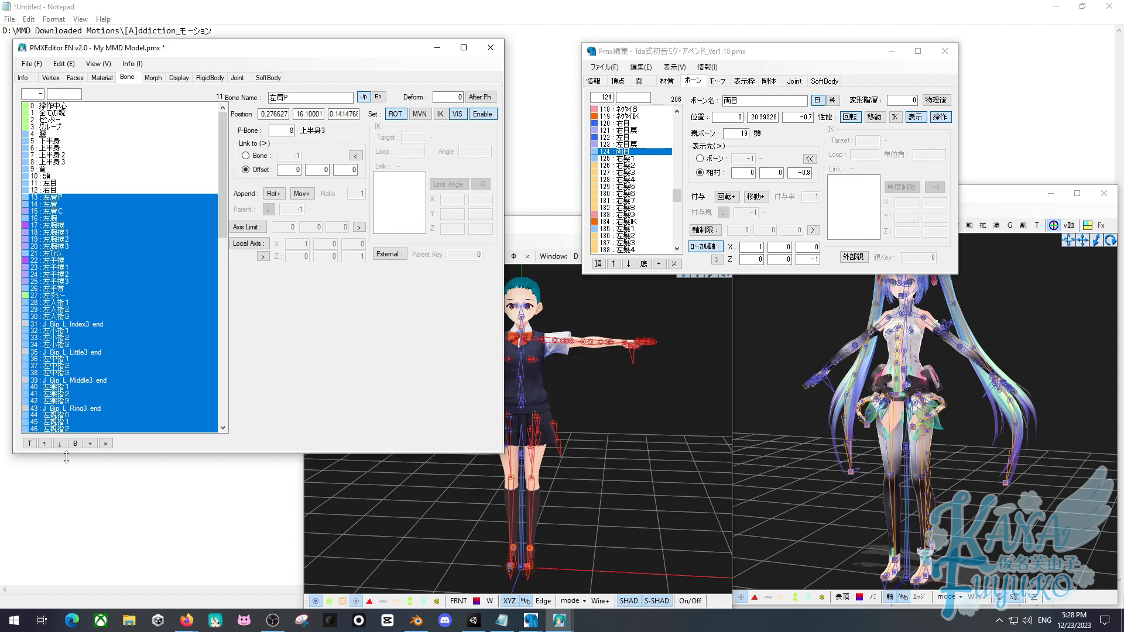
{"action": "scroll", "coordinate": [66, 378], "scroll_direction": "down", "scroll_amount": 20}
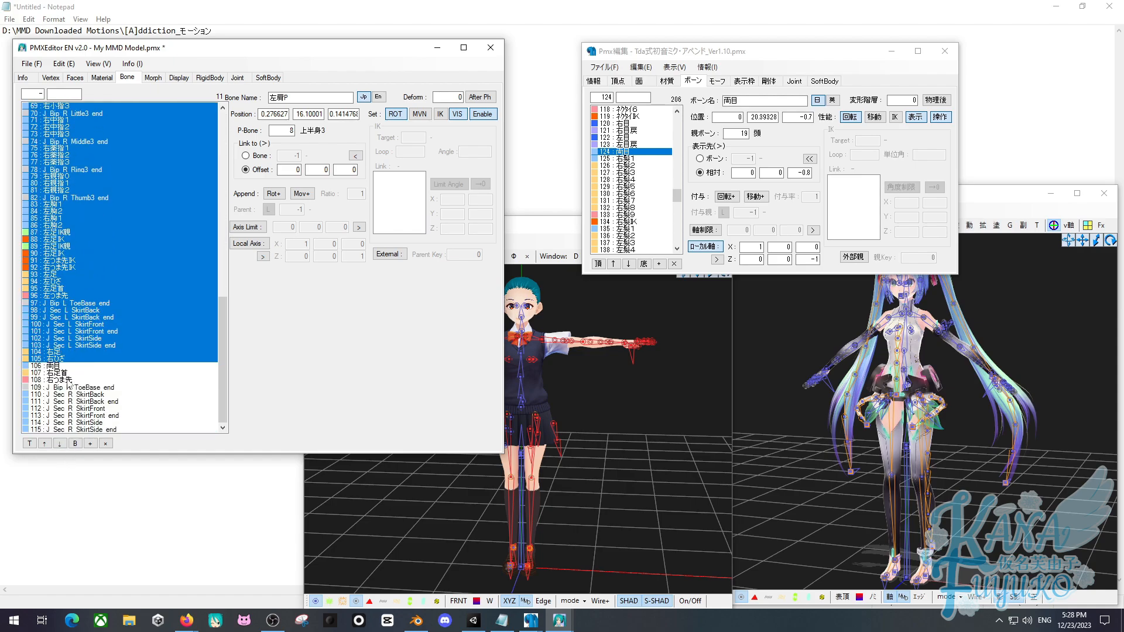
{"action": "left_click_drag", "start_coordinate": [69, 373], "coordinate": [76, 436], "text": "ctrl"}
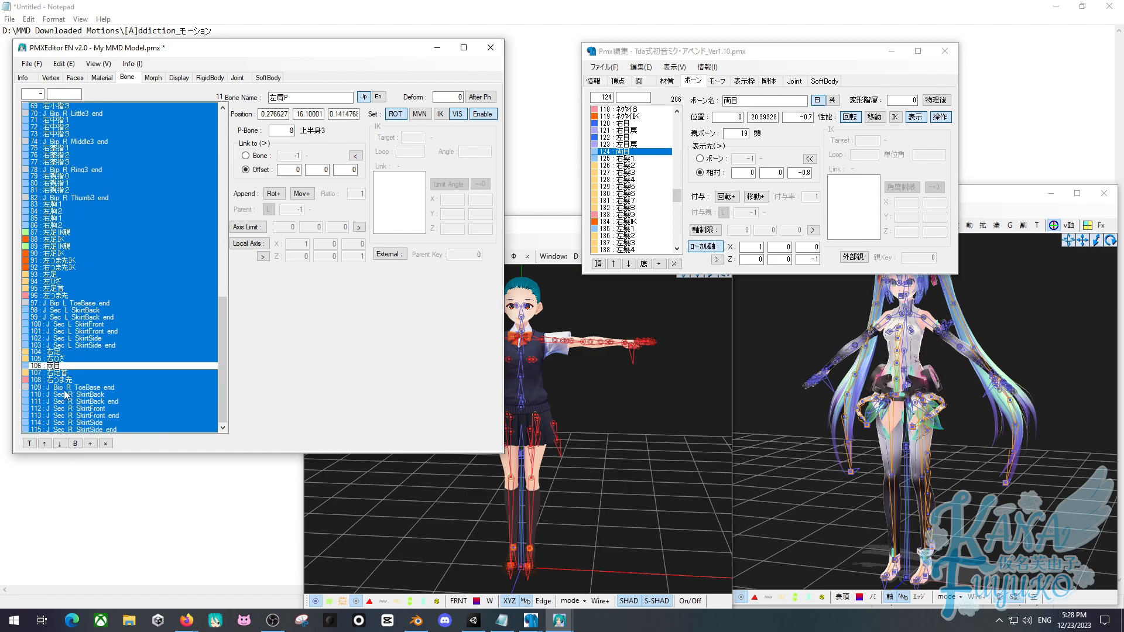
{"action": "left_click", "coordinate": [75, 443]}
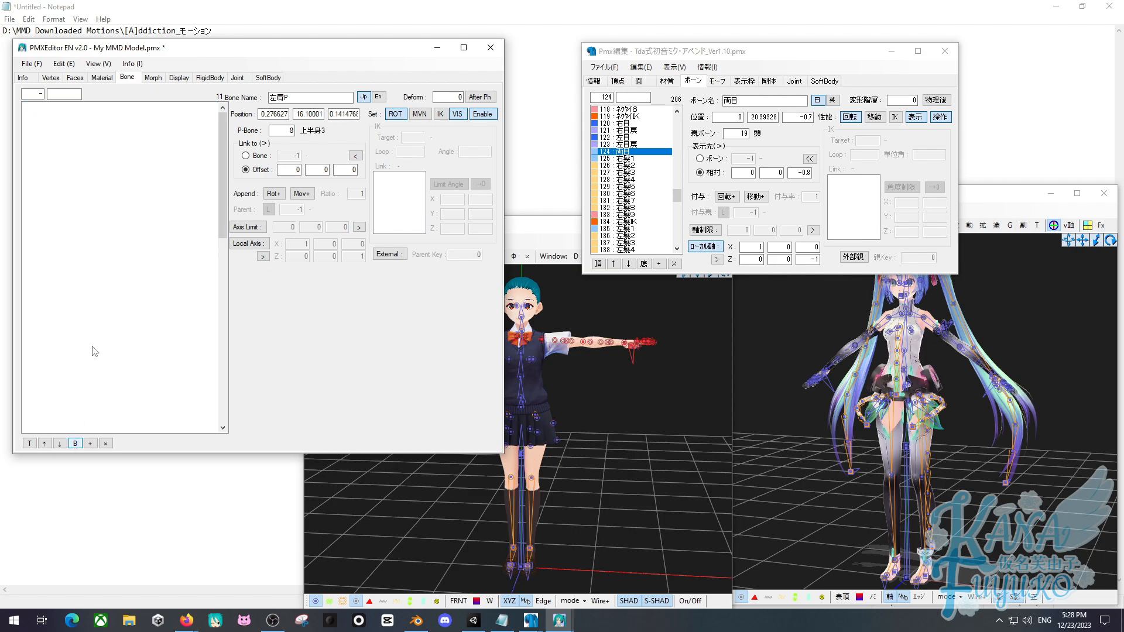
{"action": "scroll", "coordinate": [91, 237], "scroll_direction": "up", "scroll_amount": 20}
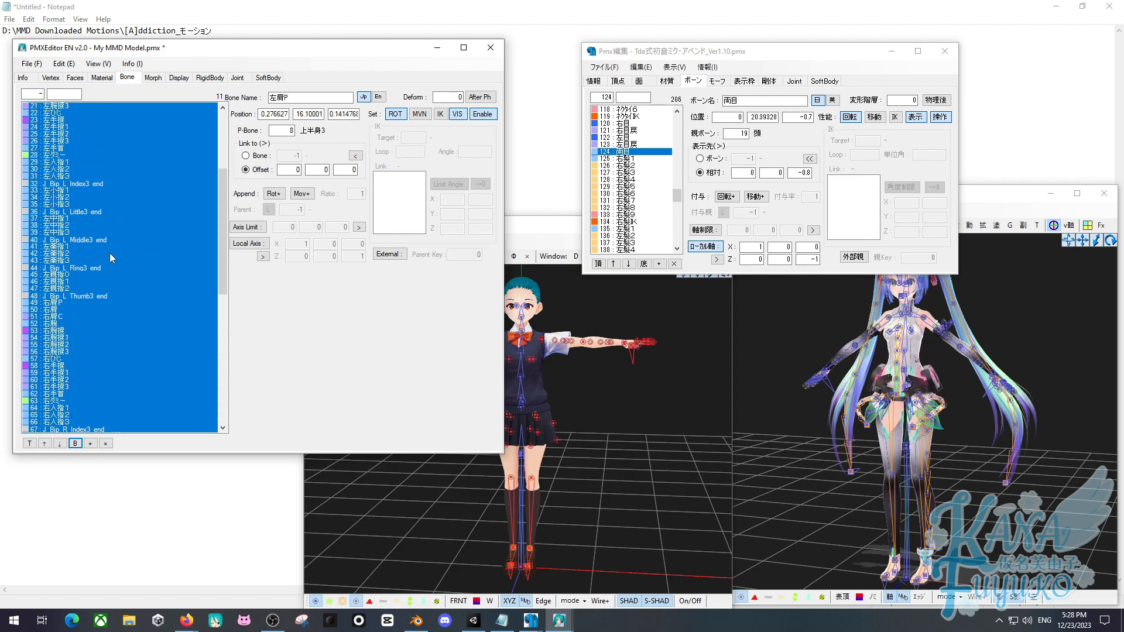
{"action": "scroll", "coordinate": [110, 257], "scroll_direction": "up", "scroll_amount": 7}
{"action": "left_click", "coordinate": [56, 190]}
{"action": "left_click", "coordinate": [57, 203]}
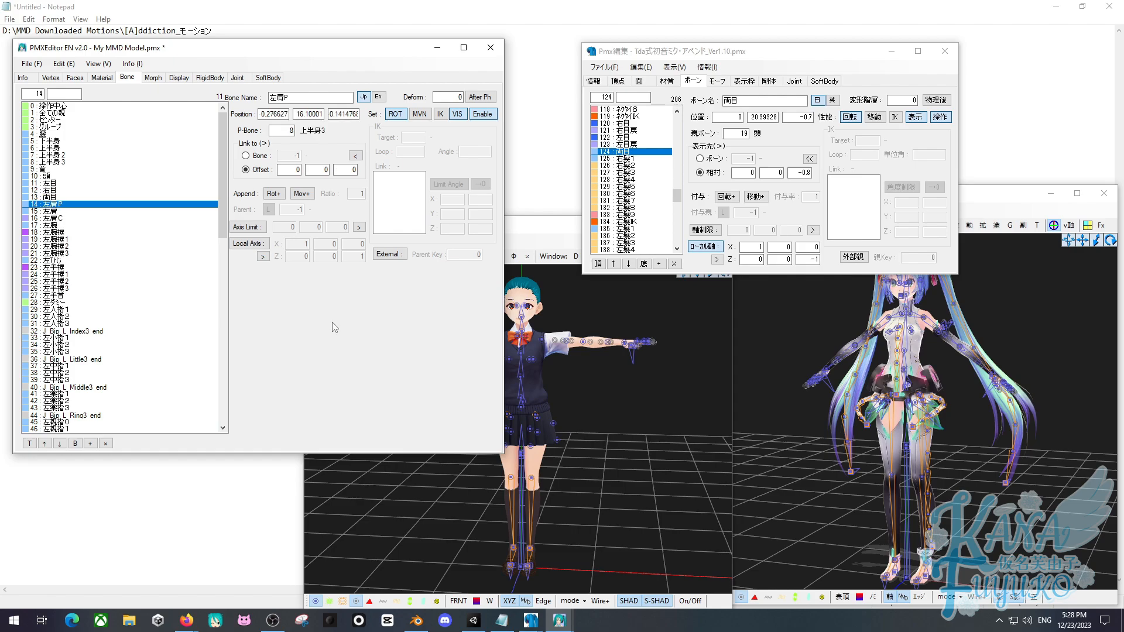
Move the custom model's 両目 bone up two places in the bone list, directly below 頭 and above 左目.
{"action": "left_click", "coordinate": [546, 427]}
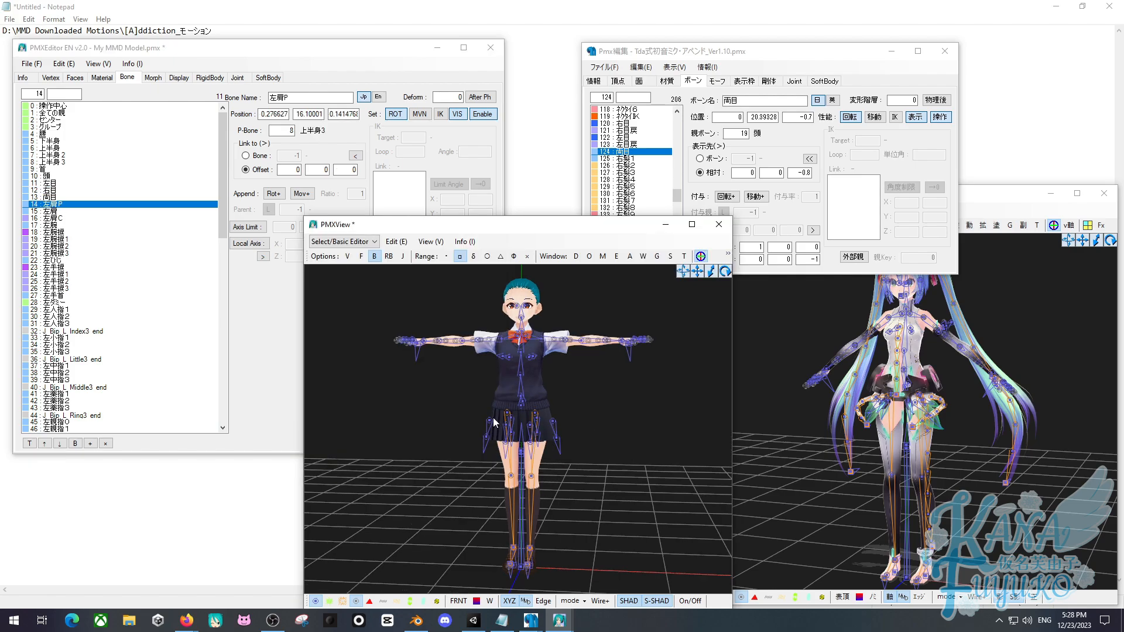
{"action": "left_click", "coordinate": [47, 197]}
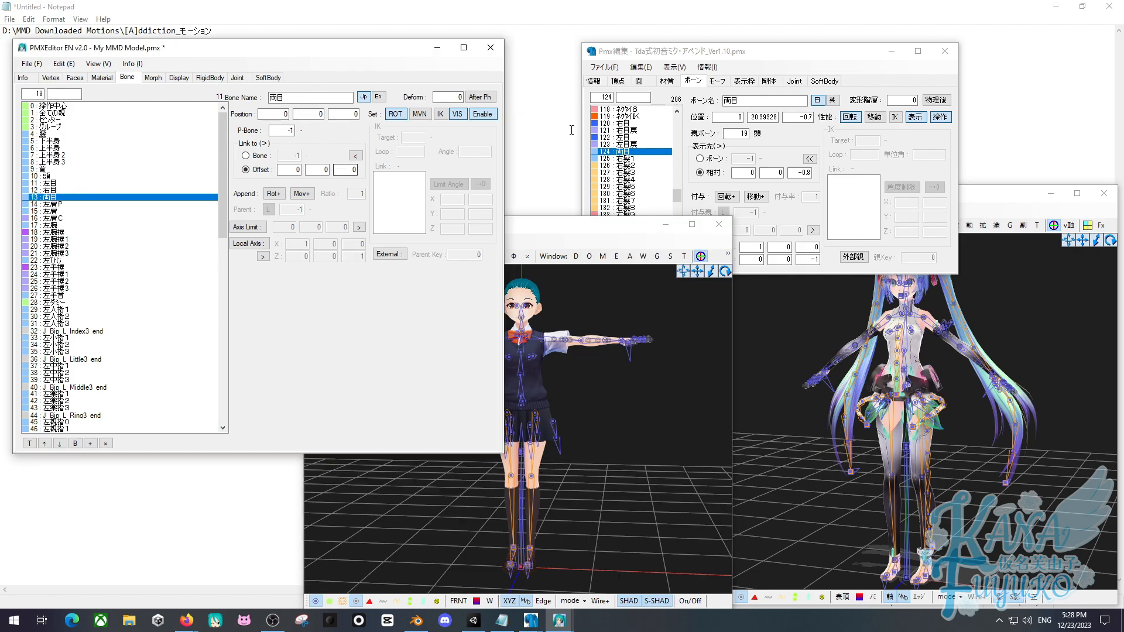
{"action": "left_click_drag", "start_coordinate": [658, 51], "coordinate": [597, 57]}
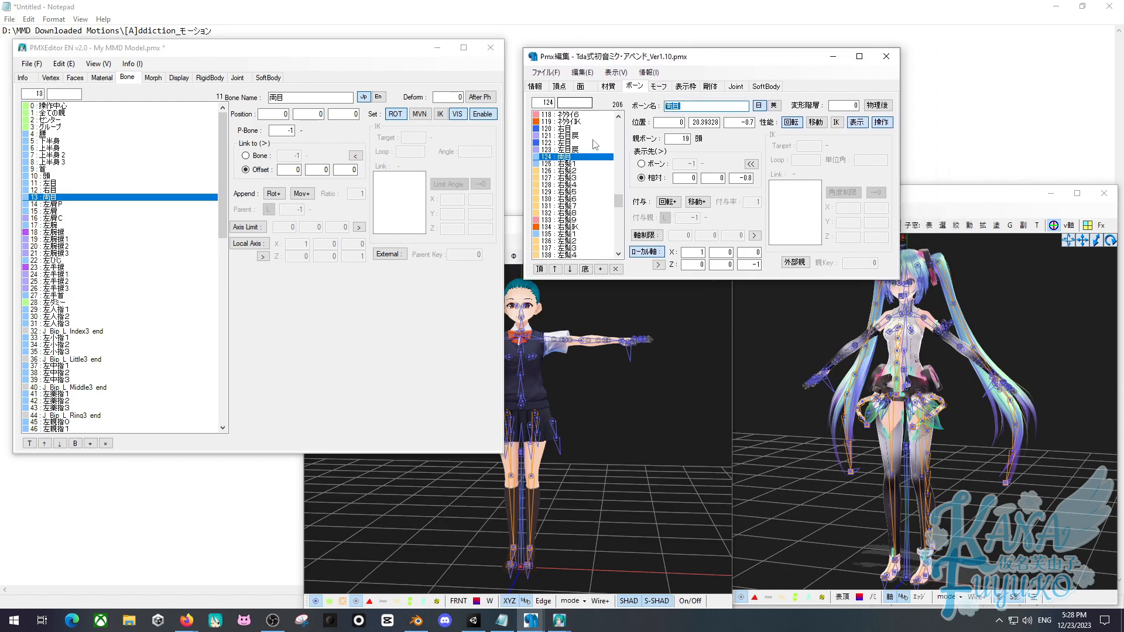
{"action": "left_click", "coordinate": [45, 444]}
{"action": "left_click", "coordinate": [45, 444]}
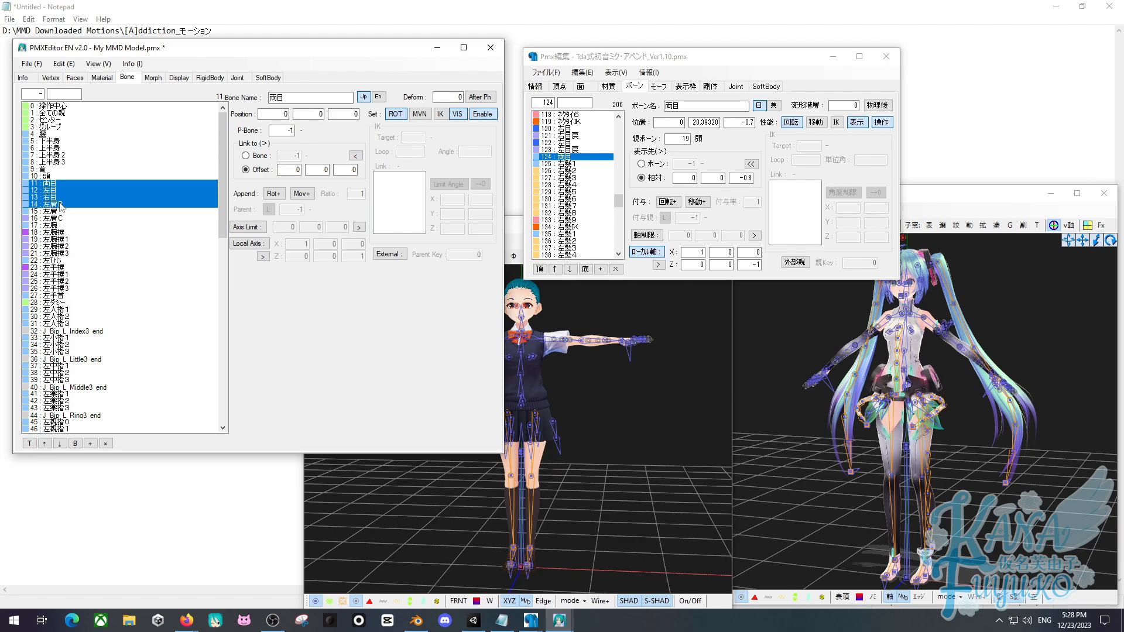
Following the reference model's eye bone, append rotation to 左目 from parent bone 11 (両目) and enable its local axis.
{"action": "left_click", "coordinate": [57, 197]}
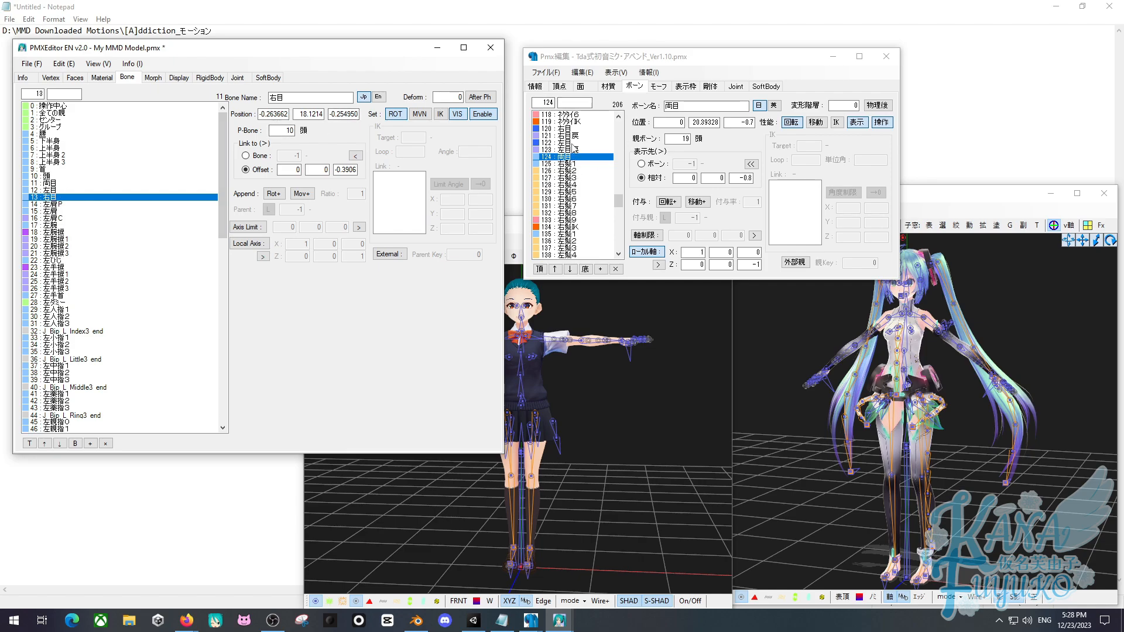
{"action": "left_click", "coordinate": [565, 129]}
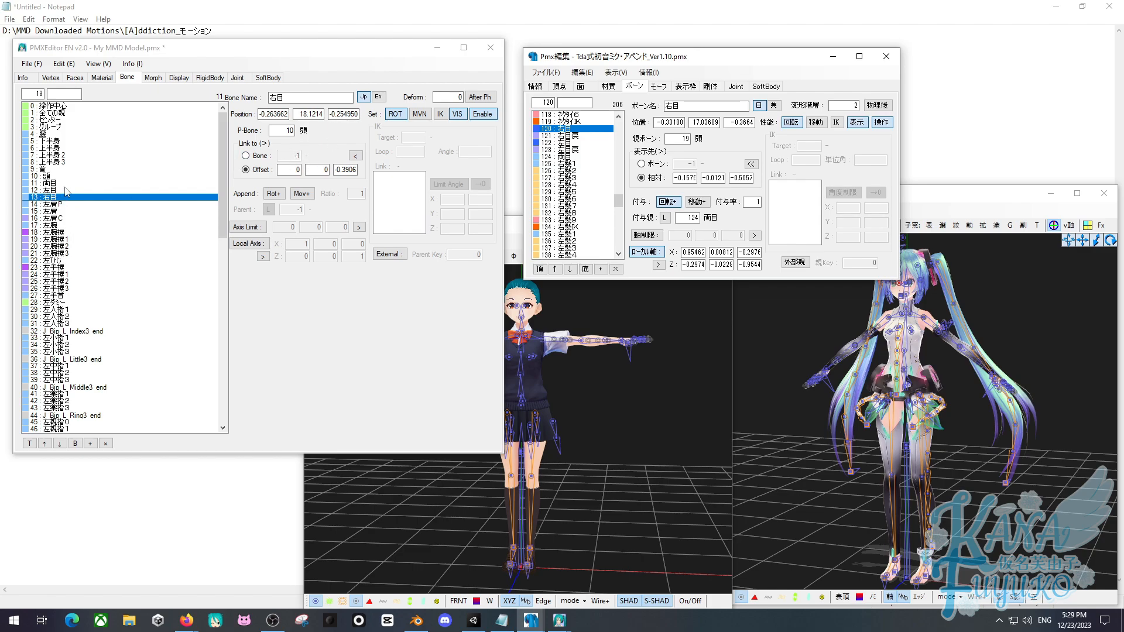
{"action": "left_click", "coordinate": [62, 191]}
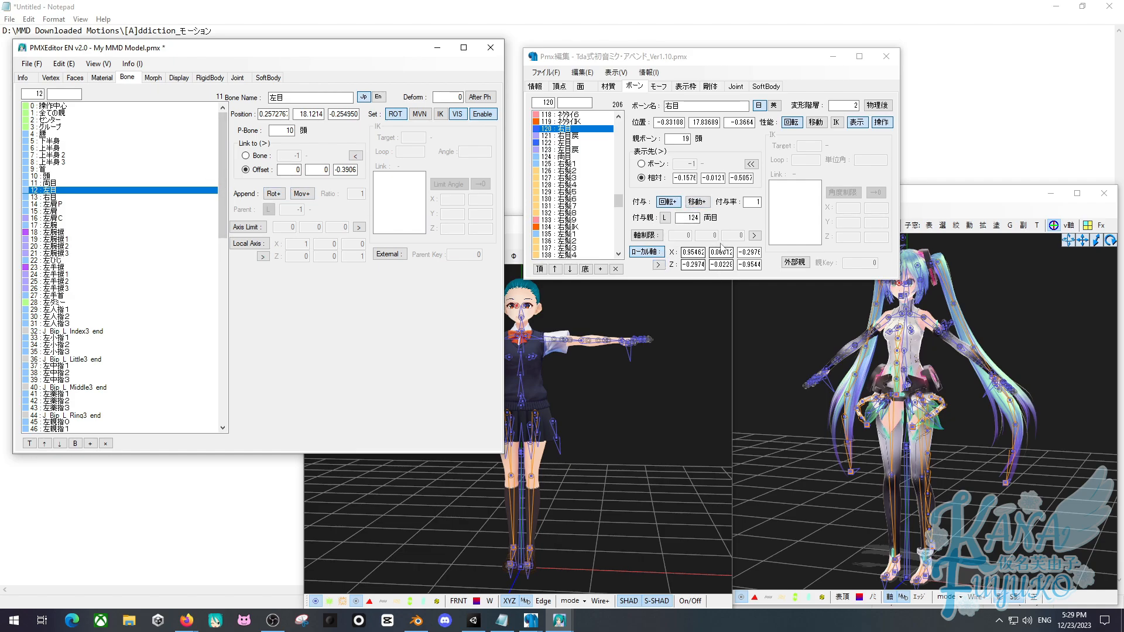
{"action": "left_click", "coordinate": [274, 194]}
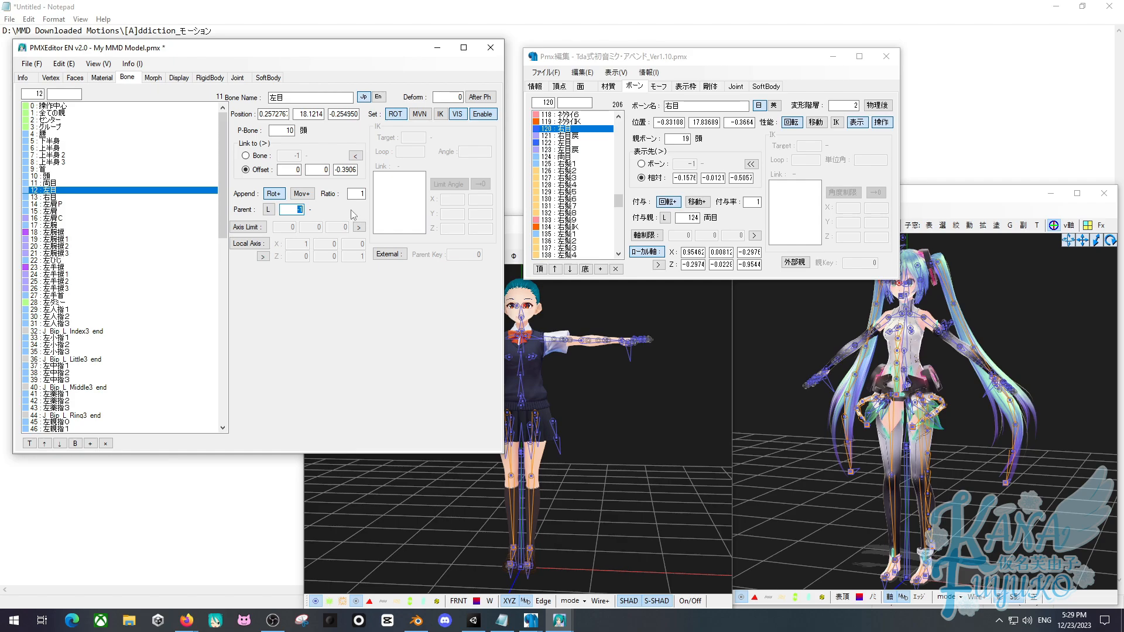
{"action": "type", "text": "11"}
{"action": "left_click", "coordinate": [566, 135]}
{"action": "key", "text": "Up"}
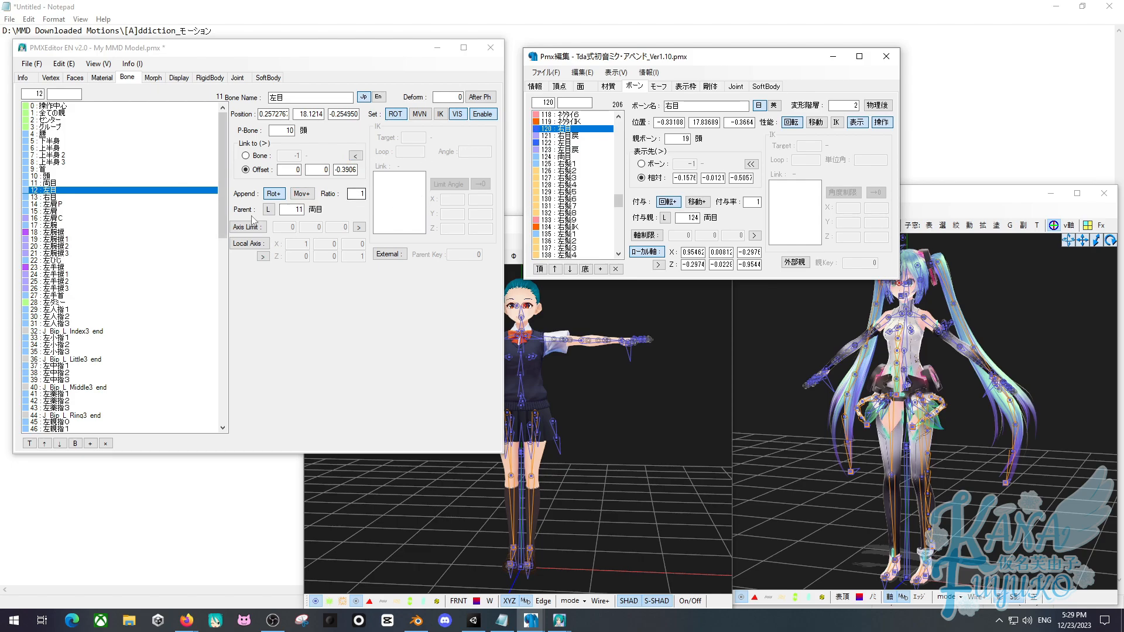
{"action": "left_click", "coordinate": [251, 244]}
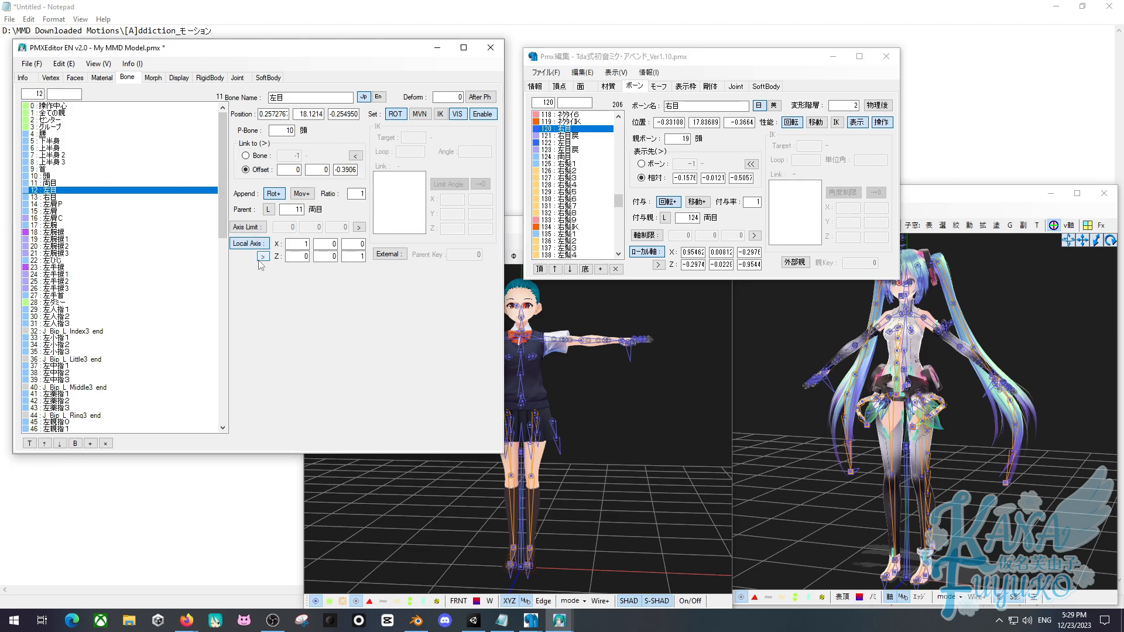
Append rotation to 右目 from parent bone 11 (両目), enable its local axis, and compare its settings with 左目.
{"action": "left_click", "coordinate": [583, 396]}
{"action": "scroll", "coordinate": [556, 367], "scroll_direction": "up", "scroll_amount": 5}
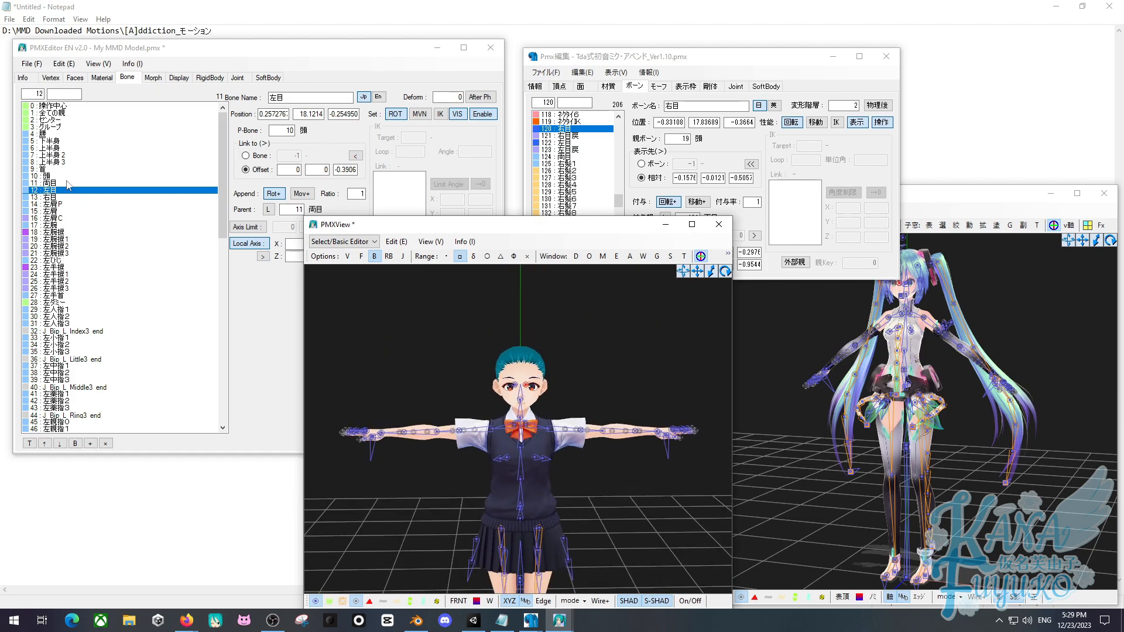
{"action": "left_click", "coordinate": [92, 184]}
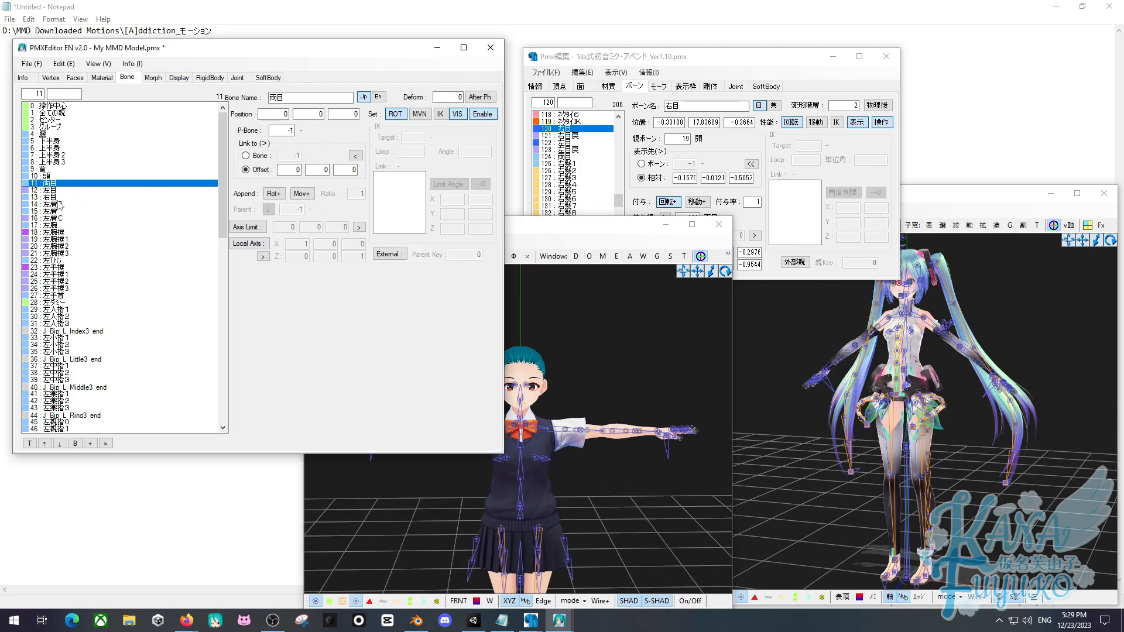
{"action": "key", "text": "Down"}
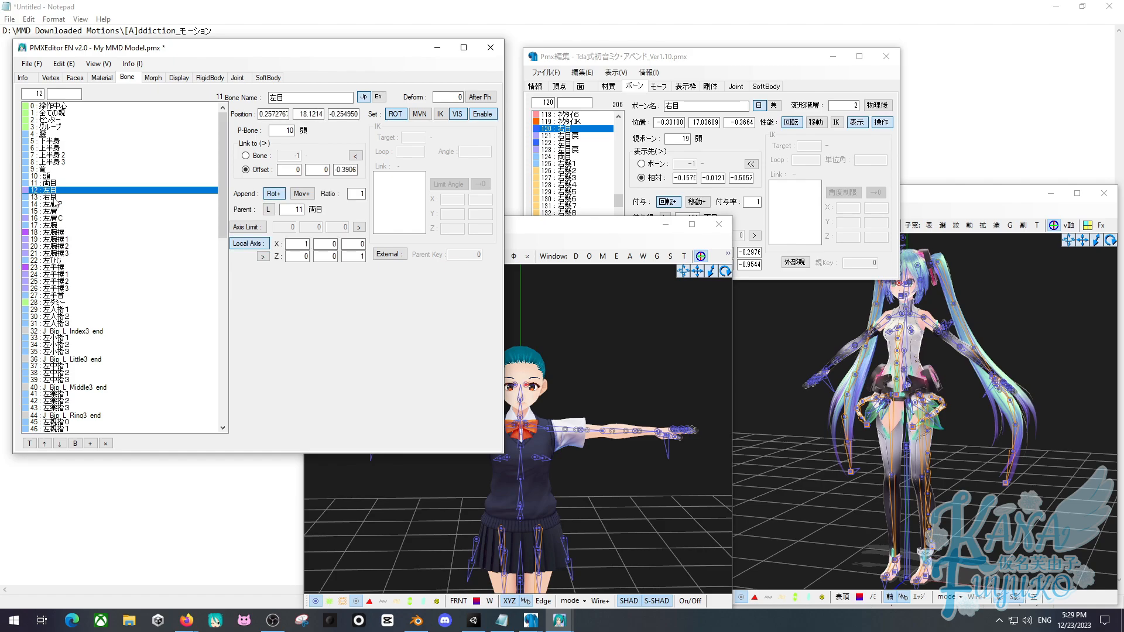
{"action": "key", "text": "Down"}
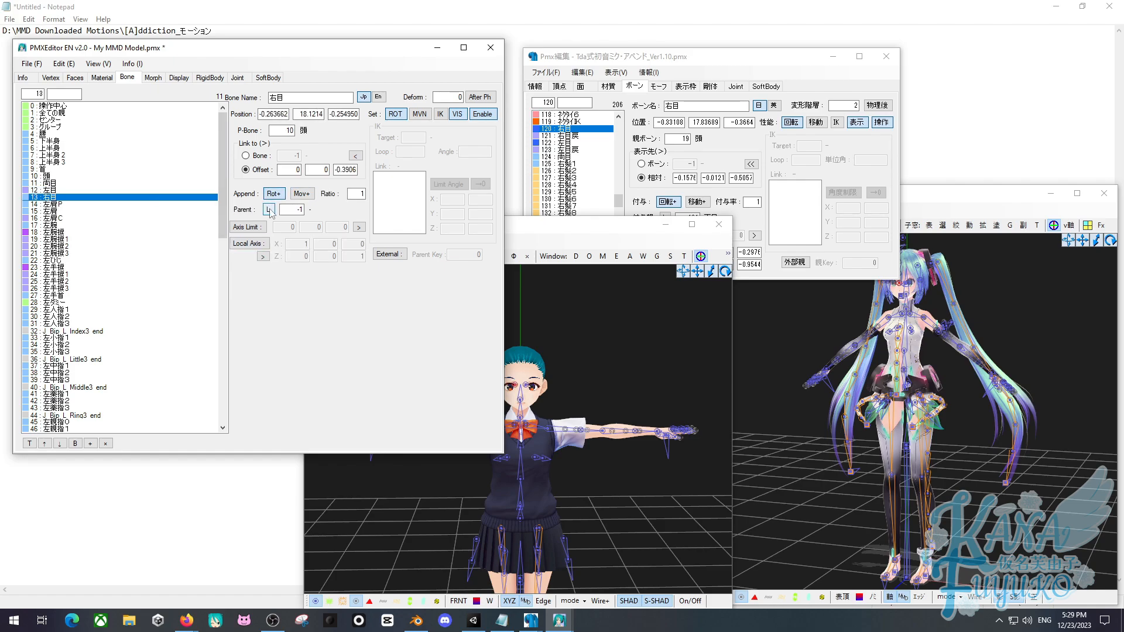
{"action": "double_click", "coordinate": [286, 209]}
{"action": "type", "text": "11"}
{"action": "left_click", "coordinate": [247, 243]}
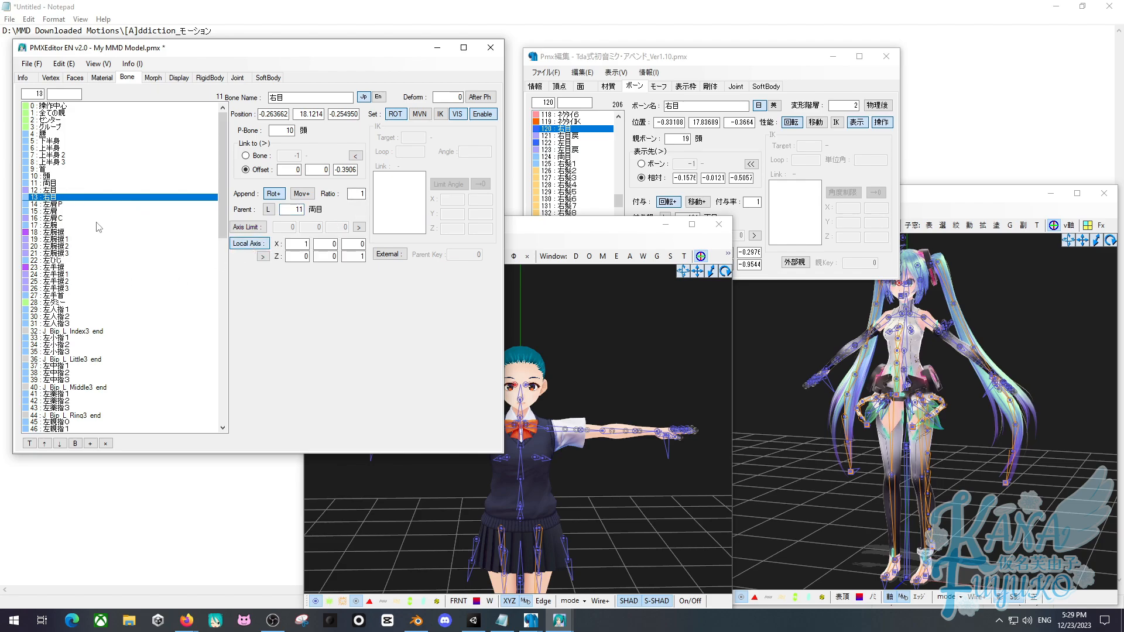
{"action": "left_click", "coordinate": [44, 189]}
{"action": "left_click", "coordinate": [47, 198]}
{"action": "left_click", "coordinate": [53, 190]}
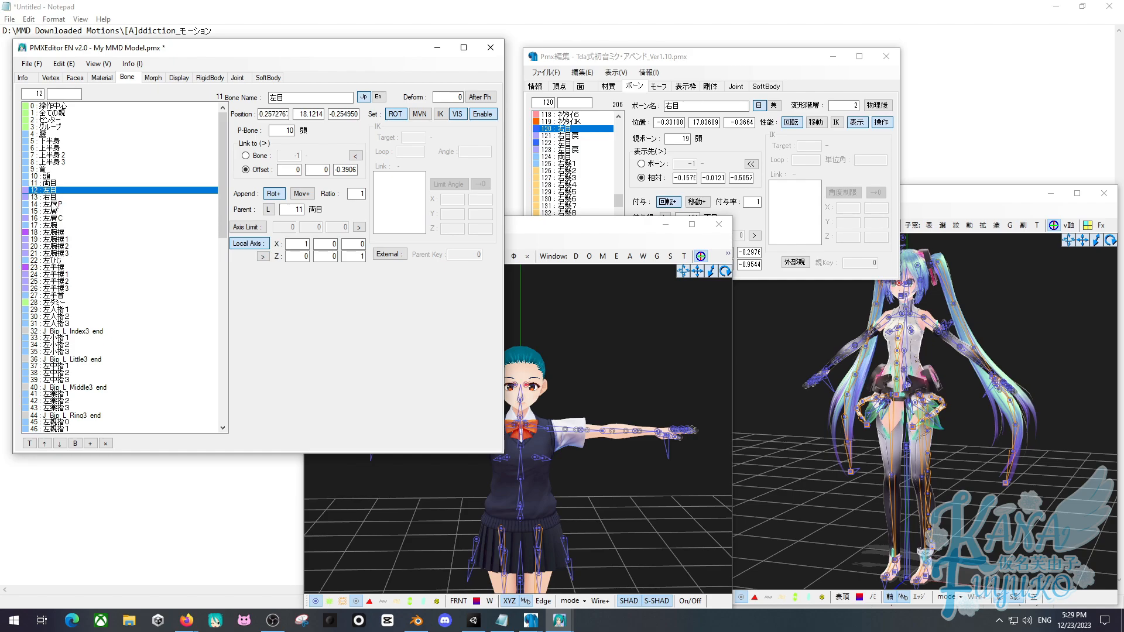
Move the 両目 bone from the model's feet straight up to a height of about 20.98, above the head.
{"action": "left_click", "coordinate": [52, 184]}
{"action": "left_click", "coordinate": [530, 410]}
{"action": "scroll", "coordinate": [531, 413], "scroll_direction": "down", "scroll_amount": 5}
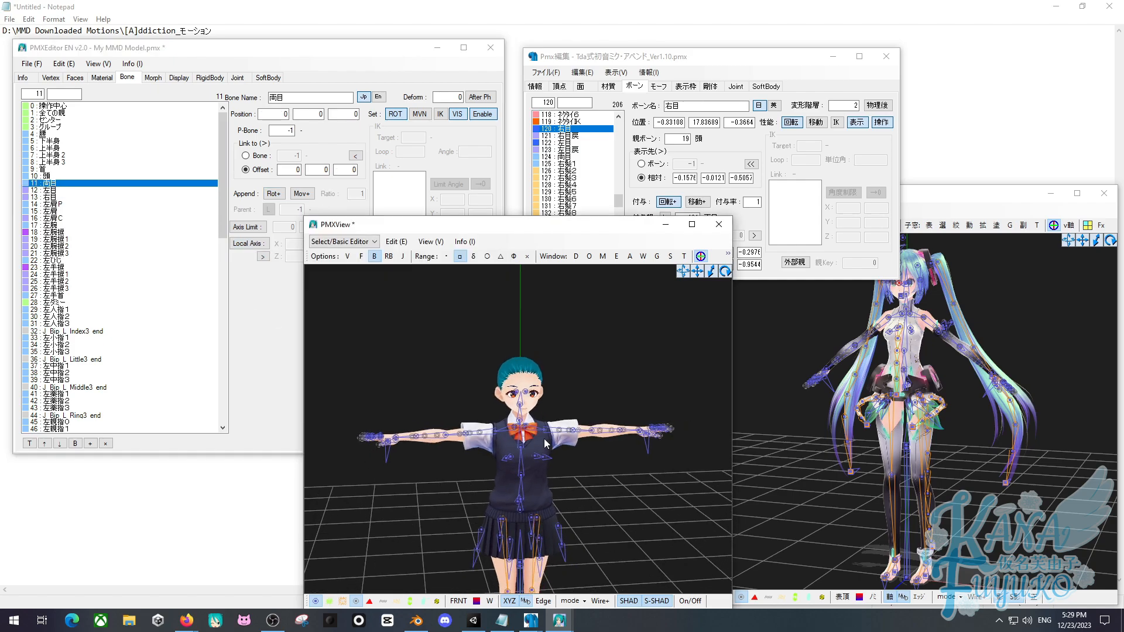
{"action": "middle_click_drag", "start_coordinate": [543, 438], "coordinate": [549, 362]}
{"action": "scroll", "coordinate": [549, 361], "scroll_direction": "up", "scroll_amount": 4}
{"action": "scroll", "coordinate": [566, 361], "scroll_direction": "down", "scroll_amount": 1}
{"action": "middle_click_drag", "start_coordinate": [547, 474], "coordinate": [548, 499]}
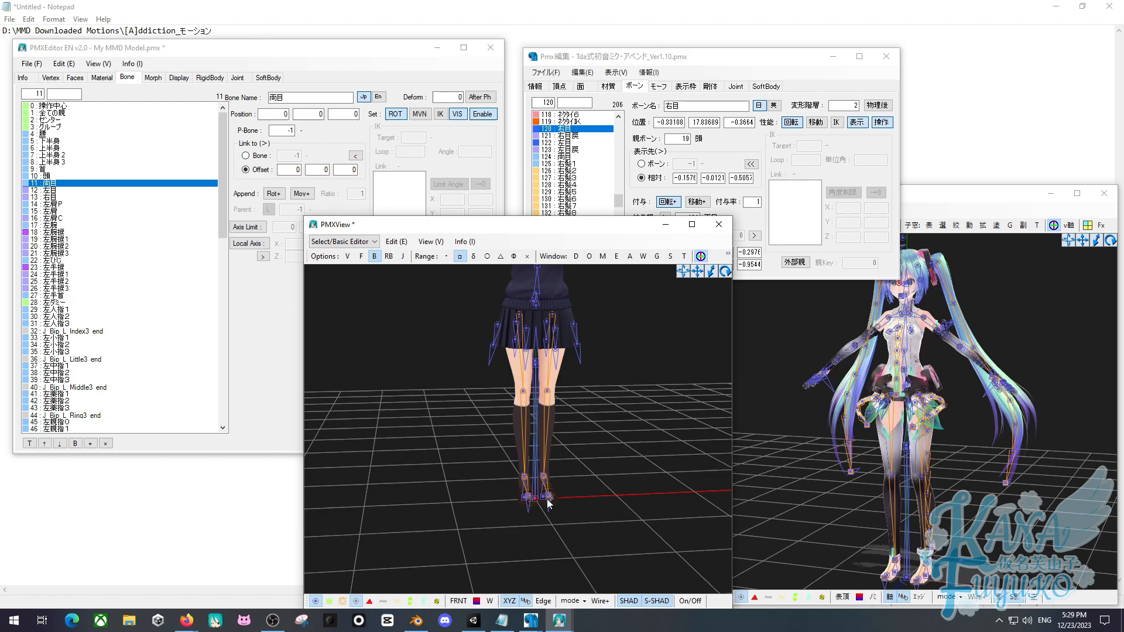
{"action": "left_click", "coordinate": [700, 257]}
{"action": "middle_click_drag", "start_coordinate": [562, 382], "coordinate": [548, 443]}
{"action": "scroll", "coordinate": [559, 408], "scroll_direction": "down", "scroll_amount": 3}
{"action": "left_click_drag", "start_coordinate": [527, 495], "coordinate": [568, 222]}
{"action": "left_click", "coordinate": [624, 313]}
{"action": "middle_click_drag", "start_coordinate": [537, 369], "coordinate": [537, 409]}
{"action": "scroll", "coordinate": [530, 374], "scroll_direction": "up", "scroll_amount": 4}
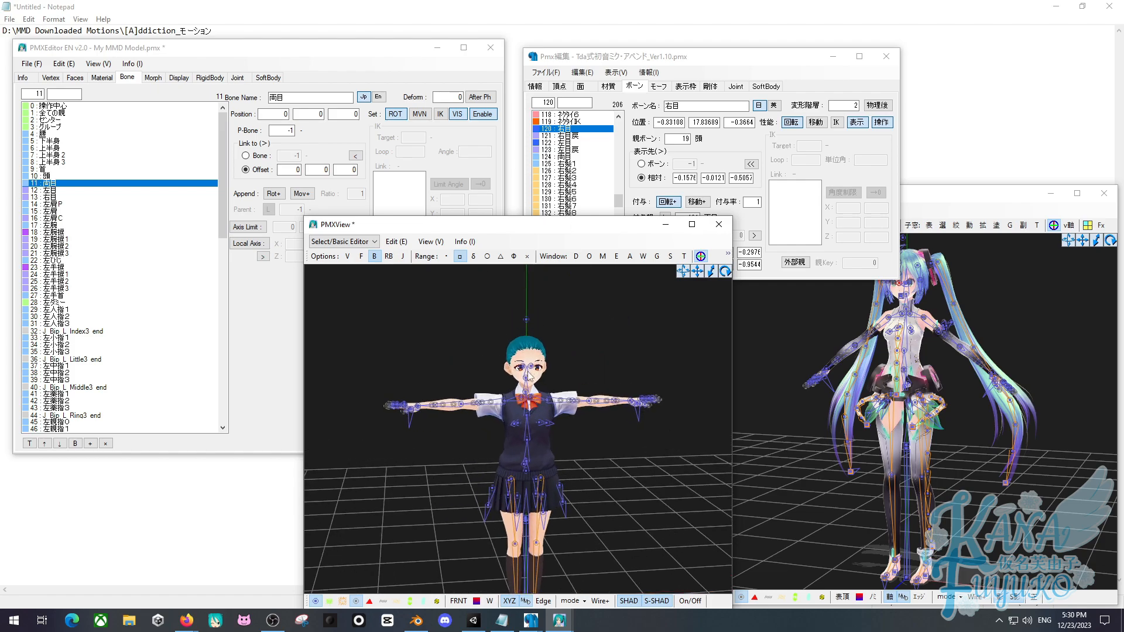
Set the Z link offset of the 両目 bone to -1 so that it points forward.
{"action": "middle_click_drag", "start_coordinate": [515, 328], "coordinate": [527, 391]}
{"action": "right_click_drag", "start_coordinate": [527, 391], "coordinate": [466, 383]}
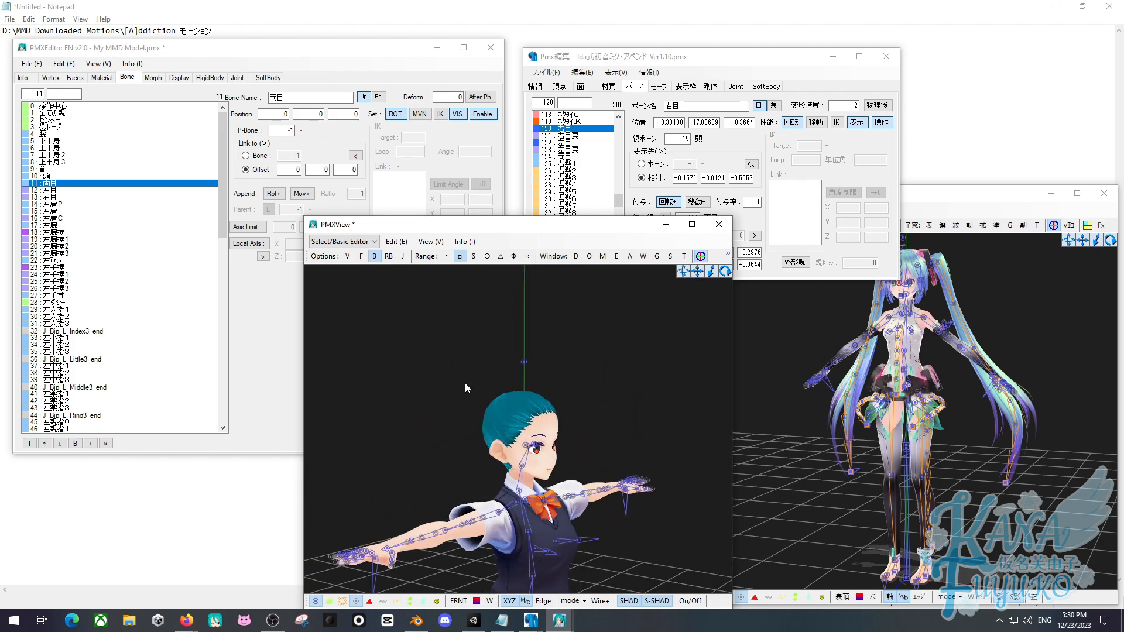
{"action": "left_click", "coordinate": [55, 183]}
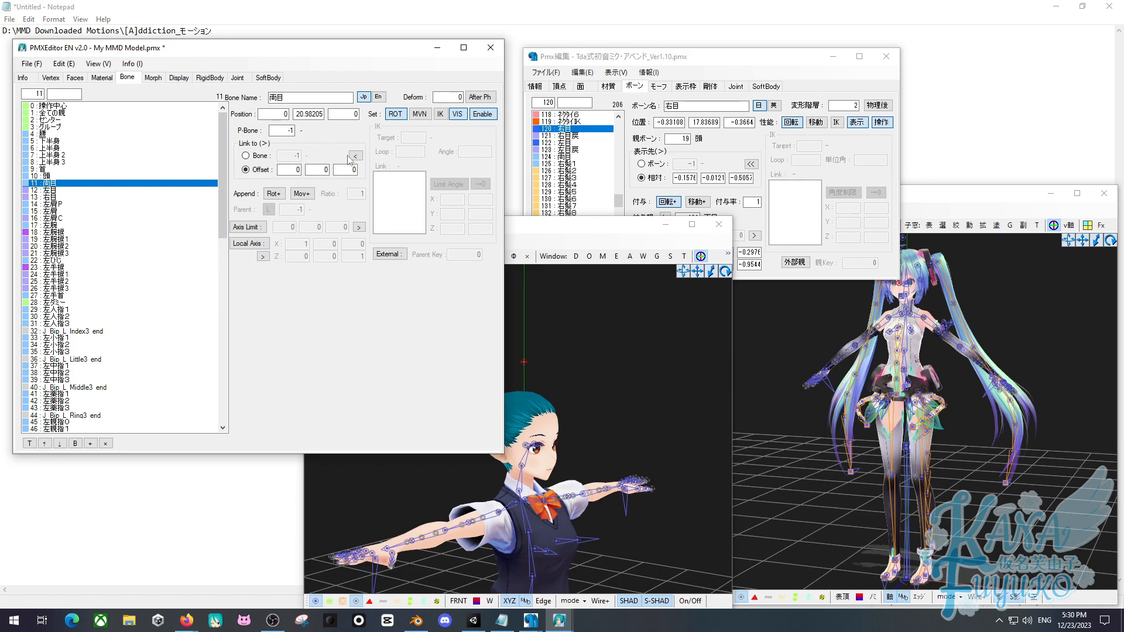
{"action": "left_click_drag", "start_coordinate": [319, 170], "coordinate": [345, 175]}
{"action": "double_click", "coordinate": [351, 170]}
{"action": "type", "text": "1"}
{"action": "left_click", "coordinate": [549, 353]}
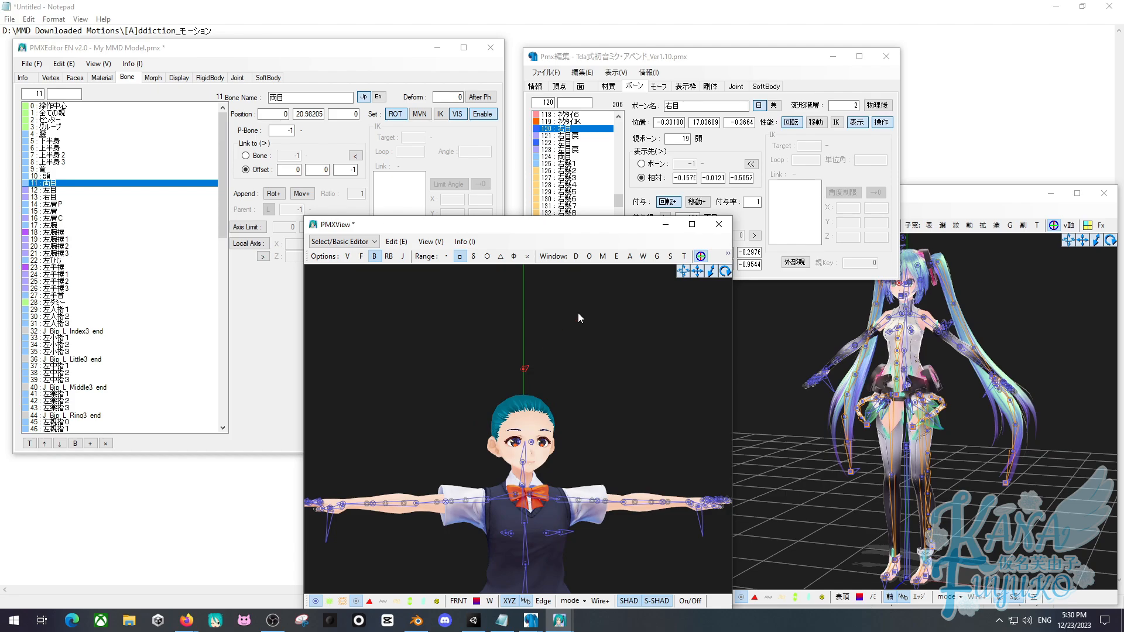
Open the transform preview, select the 両目 bone above the head, and test its rotation about the Y axis.
{"action": "left_click", "coordinate": [684, 256]}
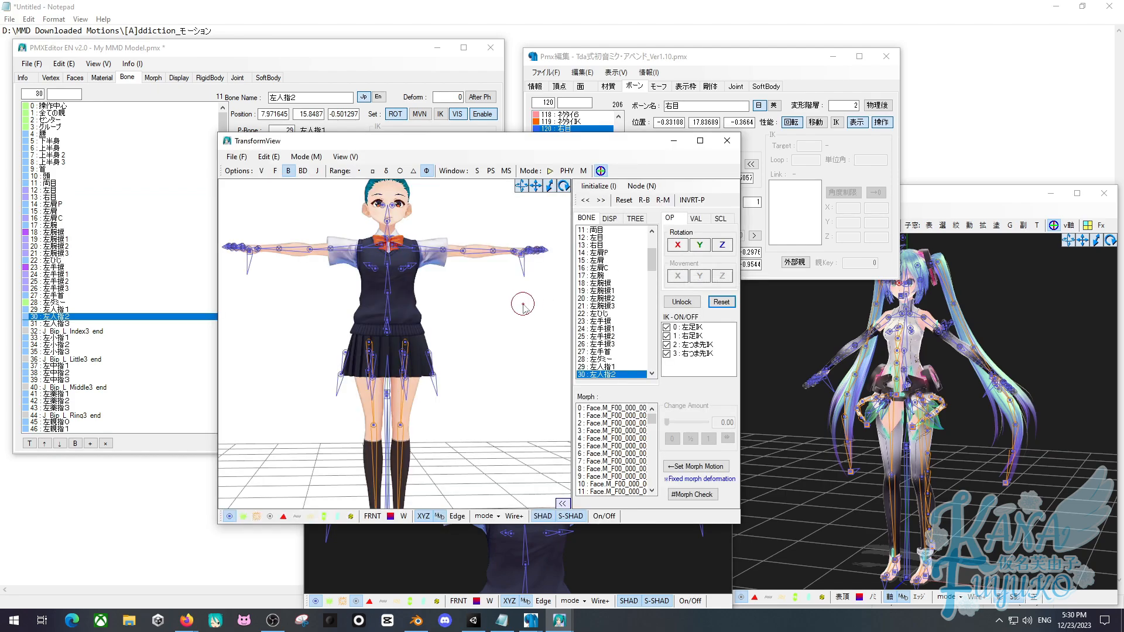
{"action": "right_click_drag", "start_coordinate": [519, 303], "coordinate": [479, 335]}
{"action": "scroll", "coordinate": [478, 334], "scroll_direction": "up", "scroll_amount": 2}
{"action": "left_click", "coordinate": [395, 289]}
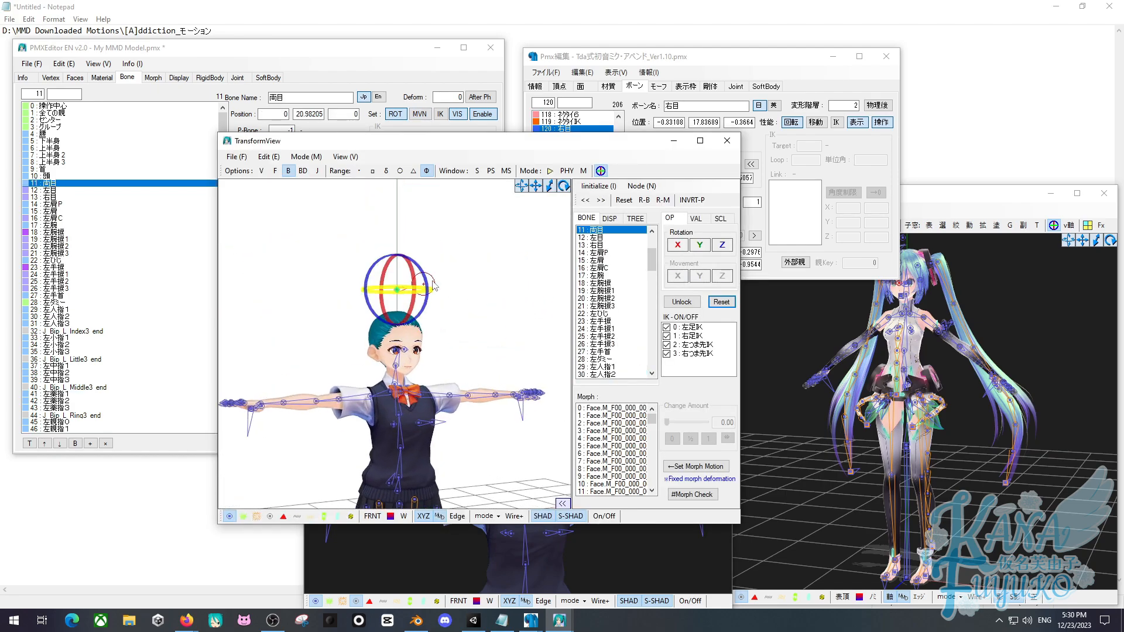
{"action": "scroll", "coordinate": [469, 268], "scroll_direction": "up", "scroll_amount": 1}
{"action": "right_click_drag", "start_coordinate": [469, 269], "coordinate": [457, 271]}
{"action": "scroll", "coordinate": [456, 270], "scroll_direction": "up", "scroll_amount": 2}
{"action": "scroll", "coordinate": [457, 271], "scroll_direction": "up", "scroll_amount": 3}
{"action": "mouse_move", "coordinate": [698, 245]}
{"action": "left_mouse_down"}
{"action": "mouse_move", "coordinate": [698, 258]}
{"action": "mouse_move", "coordinate": [698, 232]}
{"action": "mouse_move", "coordinate": [698, 247]}
{"action": "mouse_move", "coordinate": [678, 237]}
{"action": "mouse_move", "coordinate": [677, 258]}
{"action": "mouse_move", "coordinate": [700, 246]}
{"action": "left_mouse_up"}
Compare 左目 with the reference model's left eye bone and set the custom bone's append ratio to 0.5.
{"action": "left_click", "coordinate": [391, 77]}
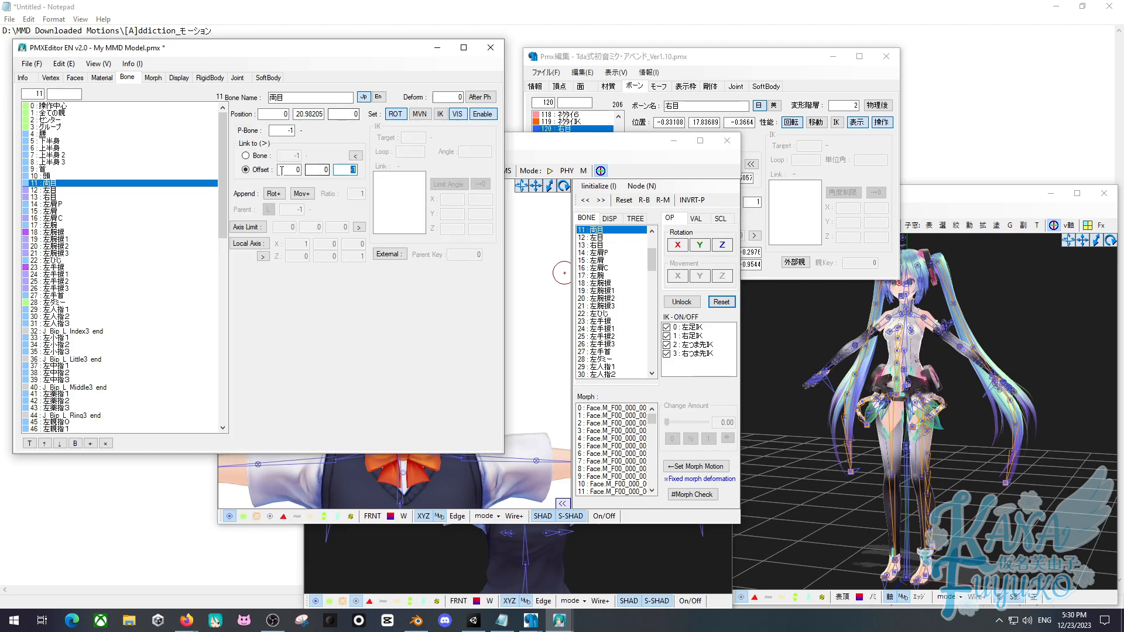
{"action": "left_click", "coordinate": [46, 192]}
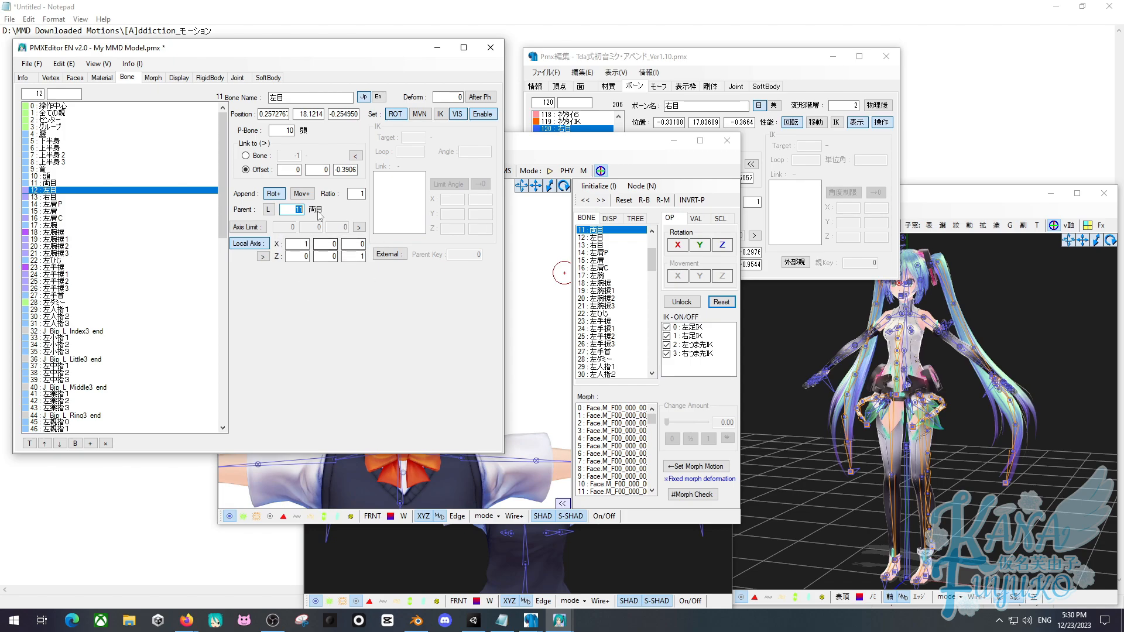
{"action": "left_click", "coordinate": [672, 69]}
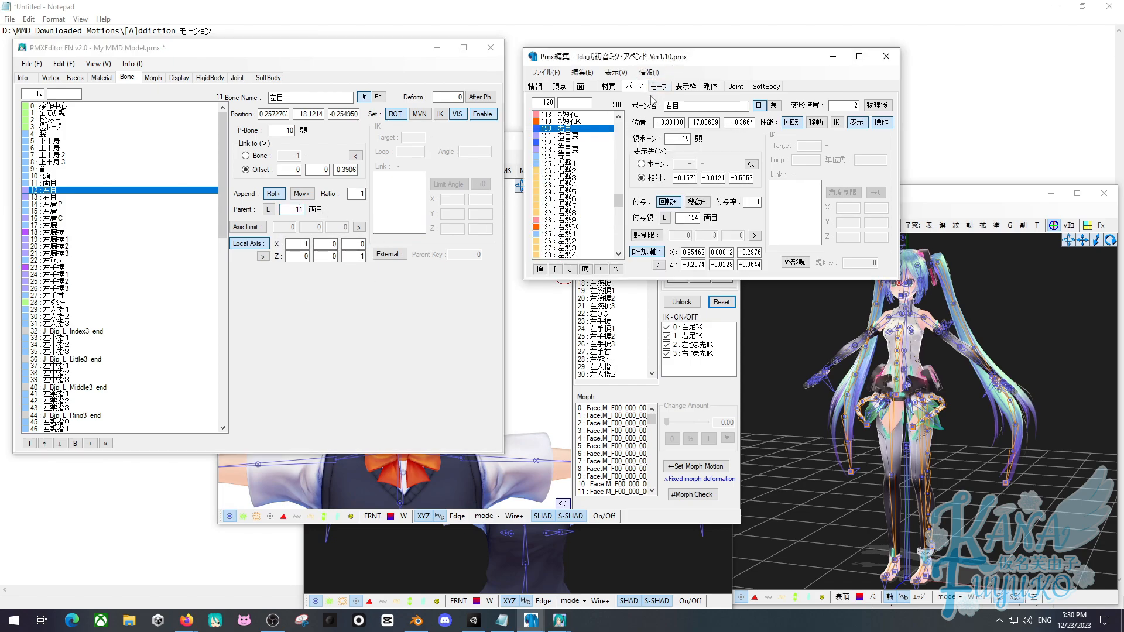
{"action": "left_click", "coordinate": [567, 142]}
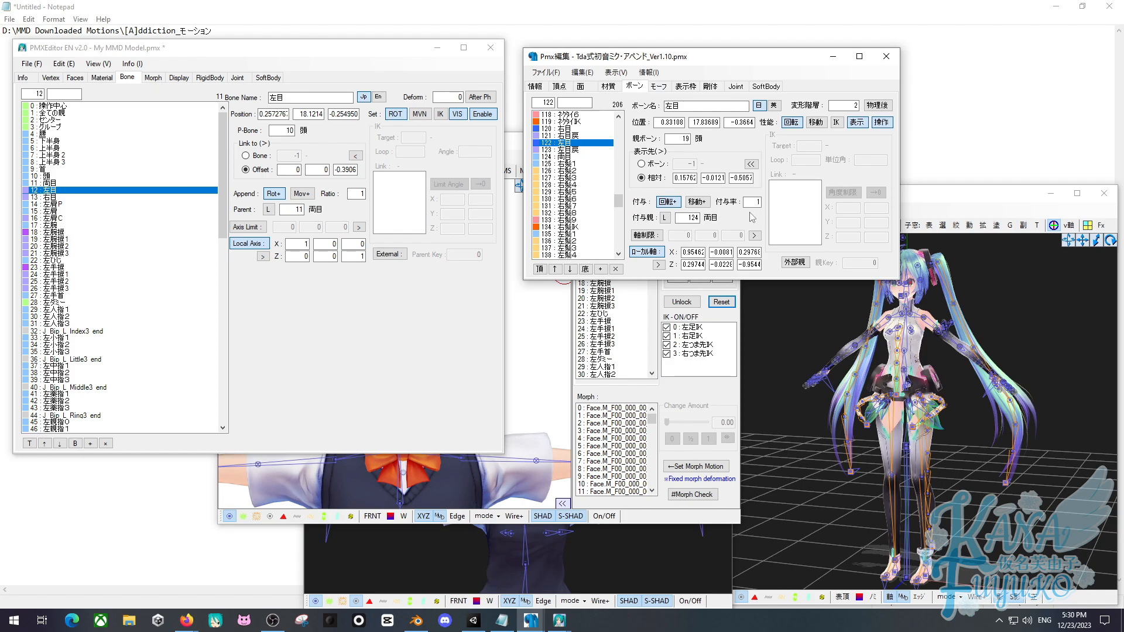
{"action": "double_click", "coordinate": [356, 193]}
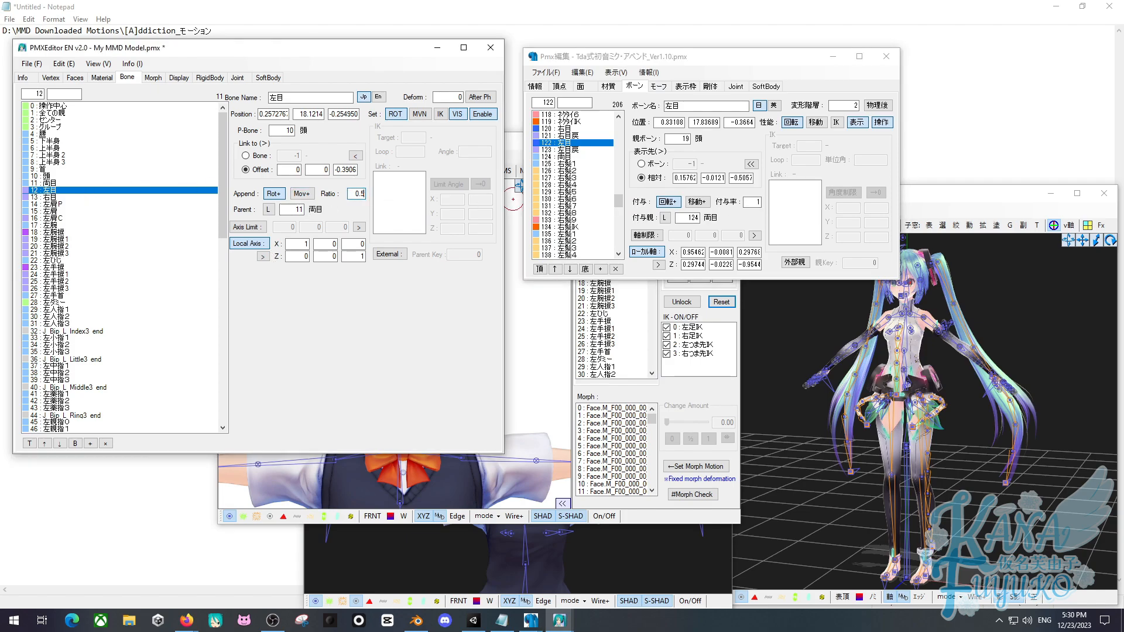
Rotate 両目 about the Y axis in the transform preview and examine how far each eye turns.
{"action": "left_click", "coordinate": [567, 370]}
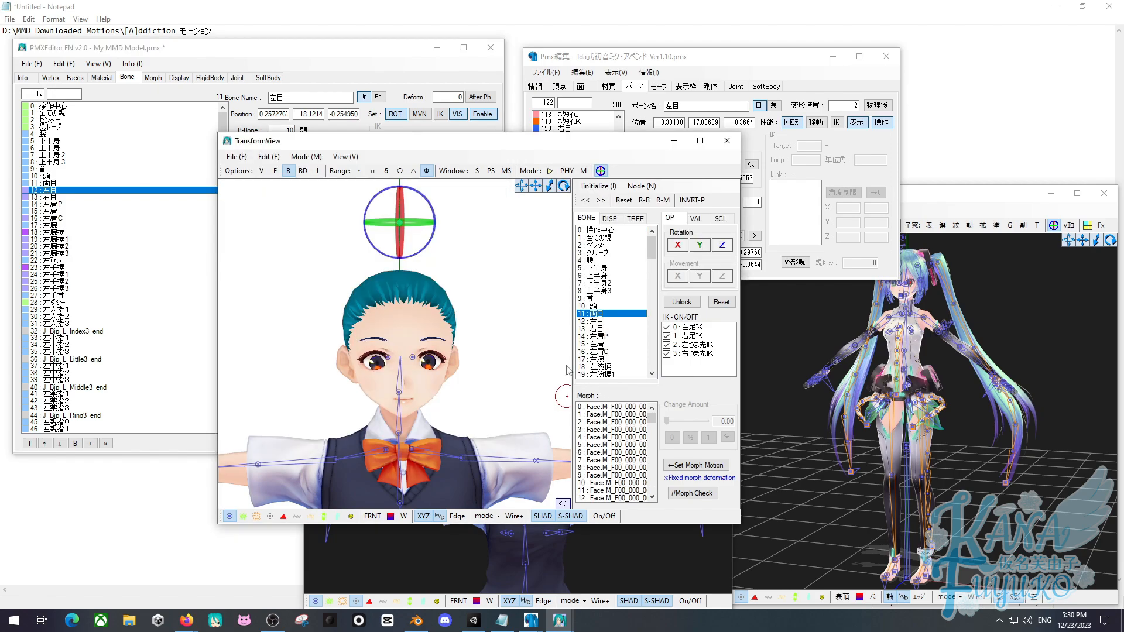
{"action": "left_click_drag", "start_coordinate": [698, 243], "coordinate": [636, 221]}
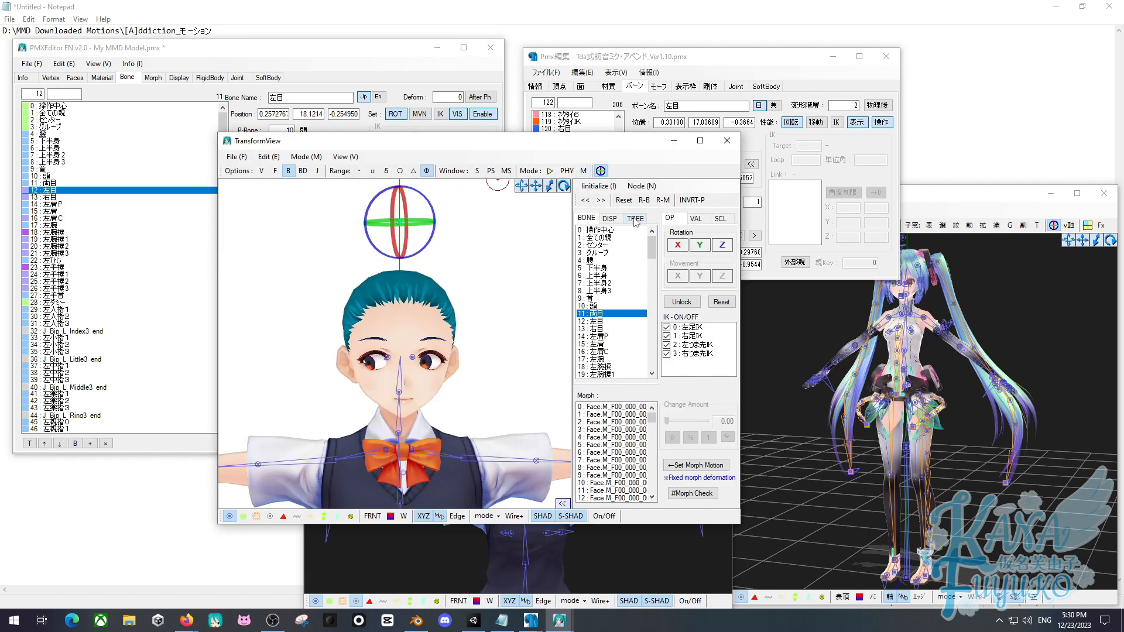
{"action": "left_click", "coordinate": [312, 61]}
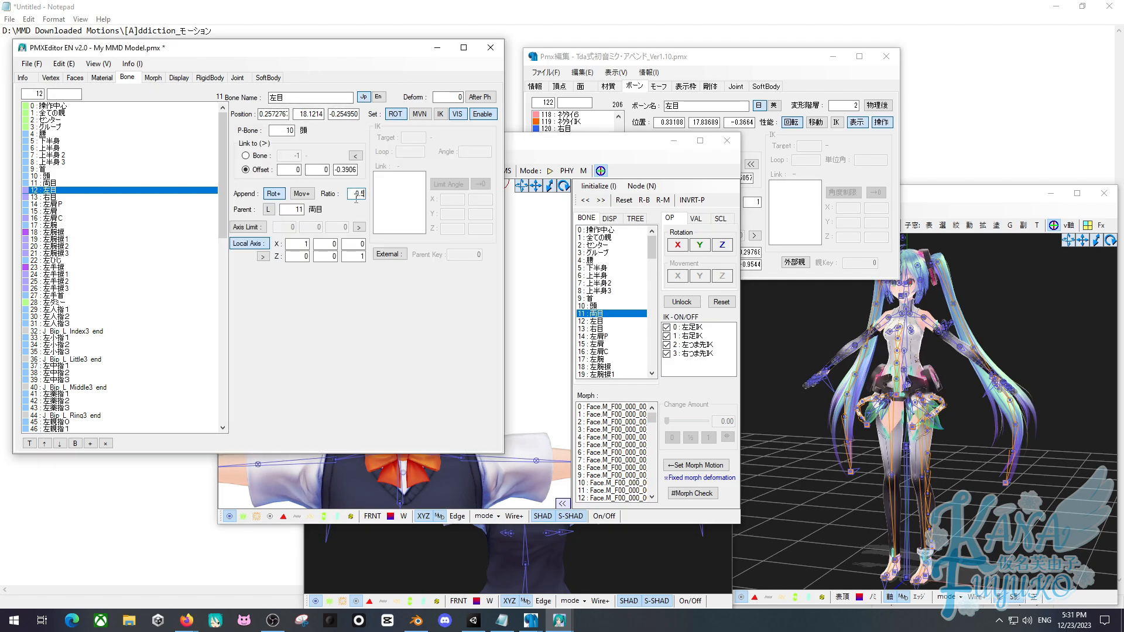
{"action": "left_click", "coordinate": [359, 194]}
{"action": "left_click", "coordinate": [559, 331]}
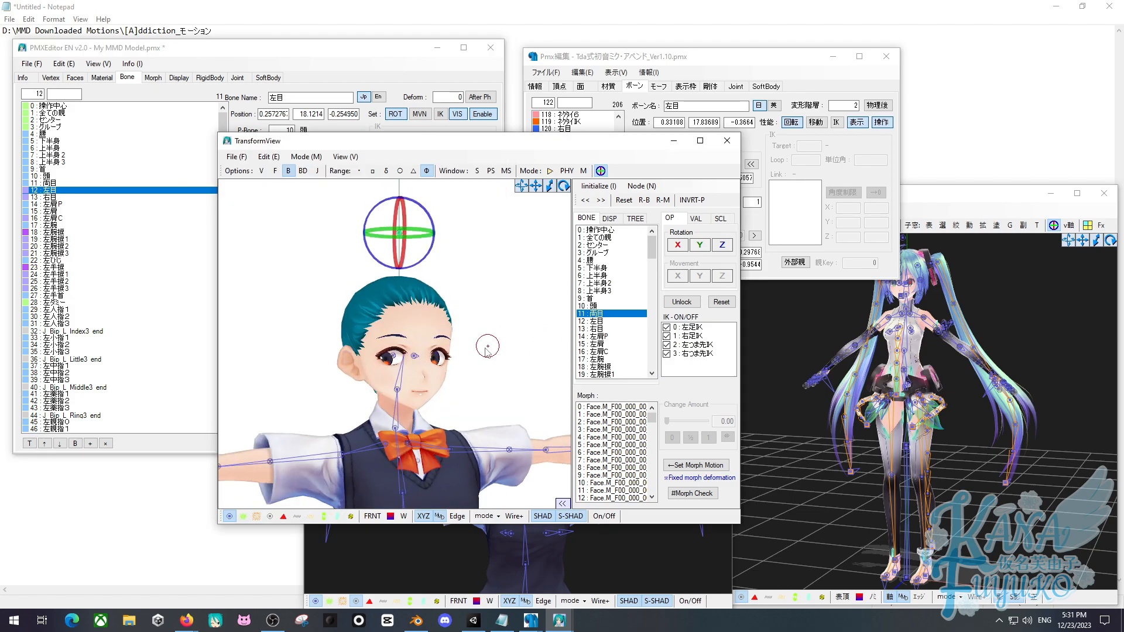
{"action": "scroll", "coordinate": [489, 344], "scroll_direction": "up", "scroll_amount": 4}
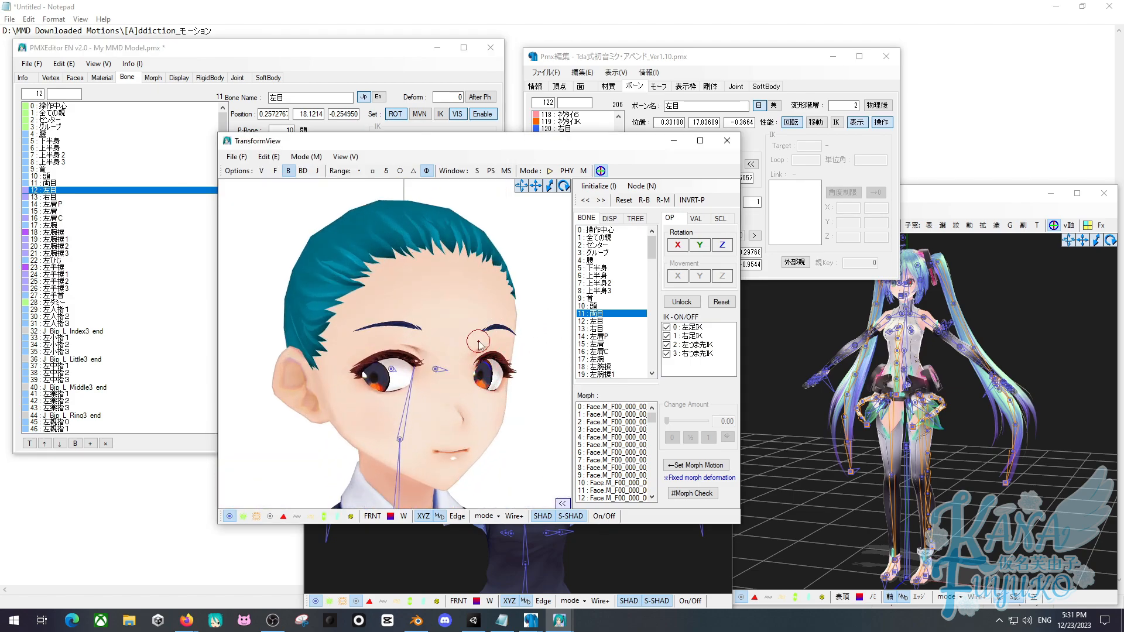
{"action": "scroll", "coordinate": [477, 345], "scroll_direction": "down", "scroll_amount": 4}
{"action": "left_click", "coordinate": [327, 74]}
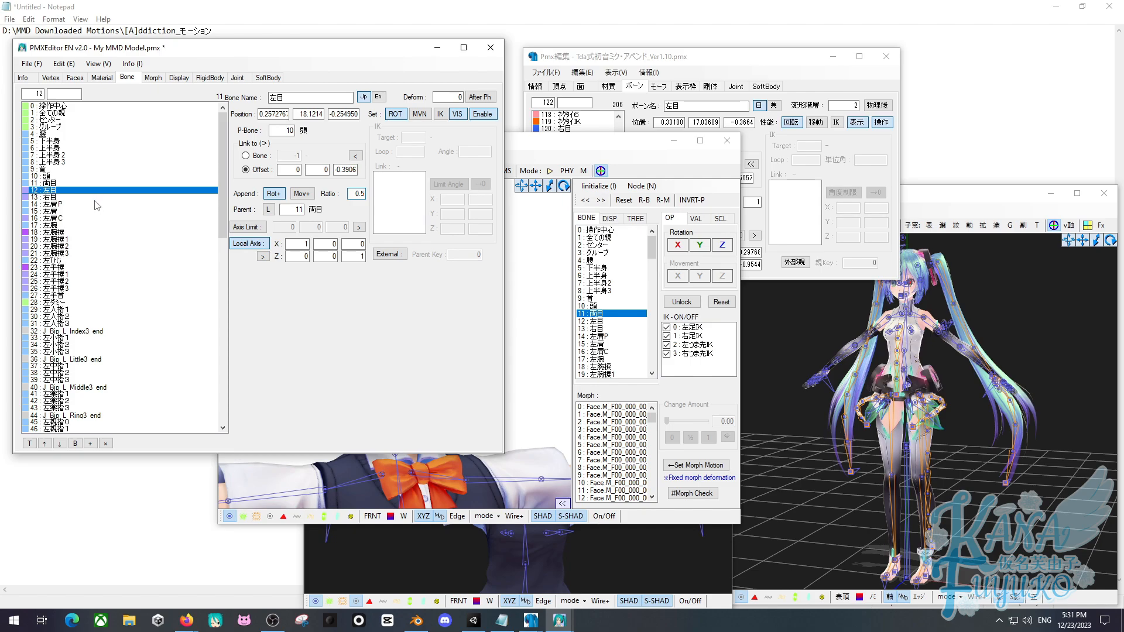
Set the append ratio of the 右目 bone to match the 0.5 used on 左目.
{"action": "left_click", "coordinate": [111, 199]}
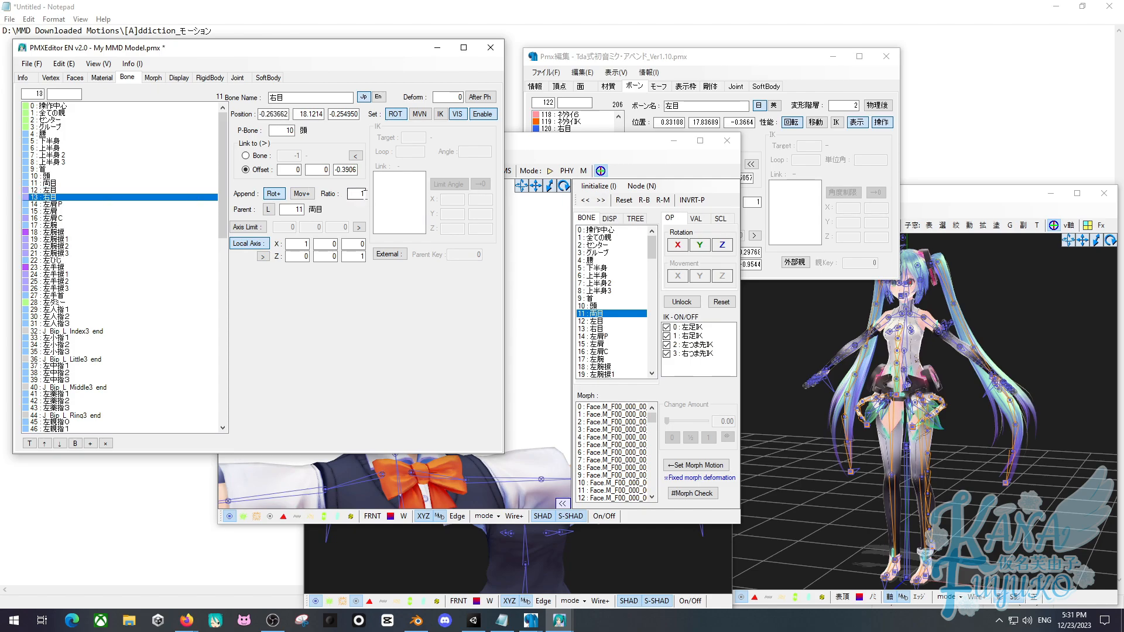
{"action": "double_click", "coordinate": [360, 194]}
{"action": "left_click", "coordinate": [553, 271]}
Test the 両目 bone's rotation about the Y and X axes in the transform preview and examine both eyes from the front.
{"action": "scroll", "coordinate": [509, 285], "scroll_direction": "up", "scroll_amount": 3}
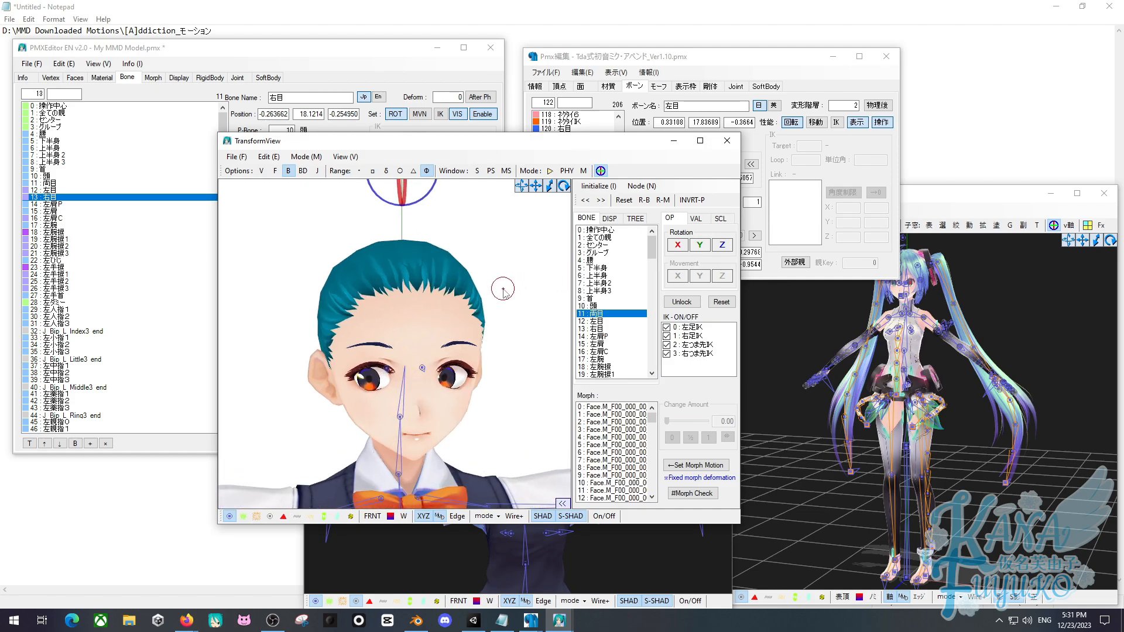
{"action": "left_click", "coordinate": [698, 245]}
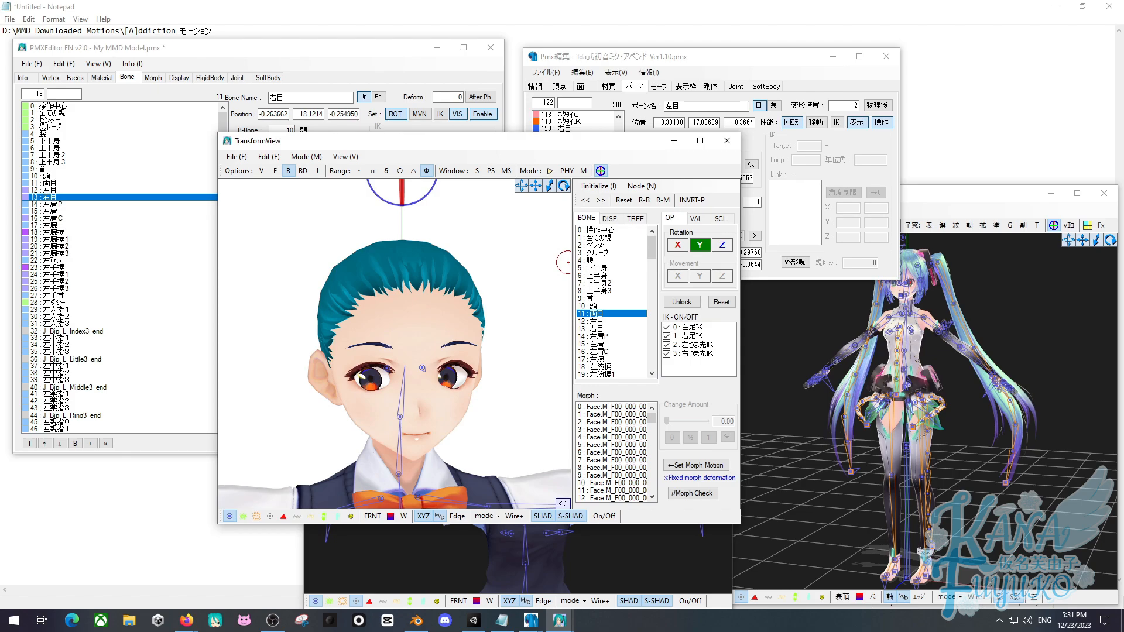
{"action": "left_click", "coordinate": [698, 245]}
{"action": "left_click", "coordinate": [677, 244]}
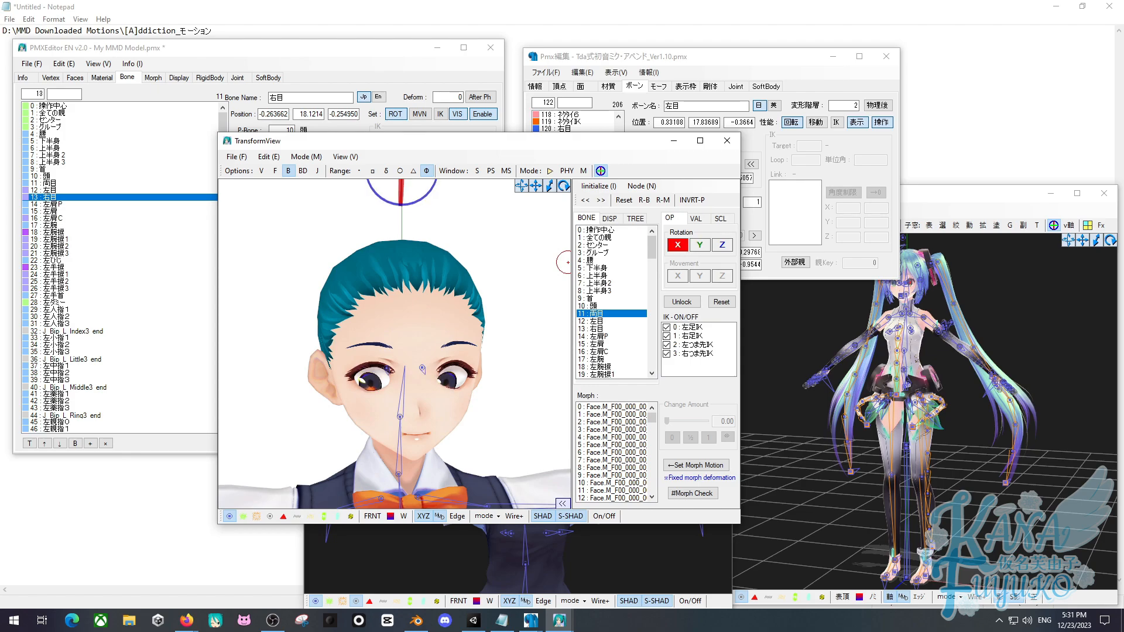
{"action": "left_click", "coordinate": [700, 246]}
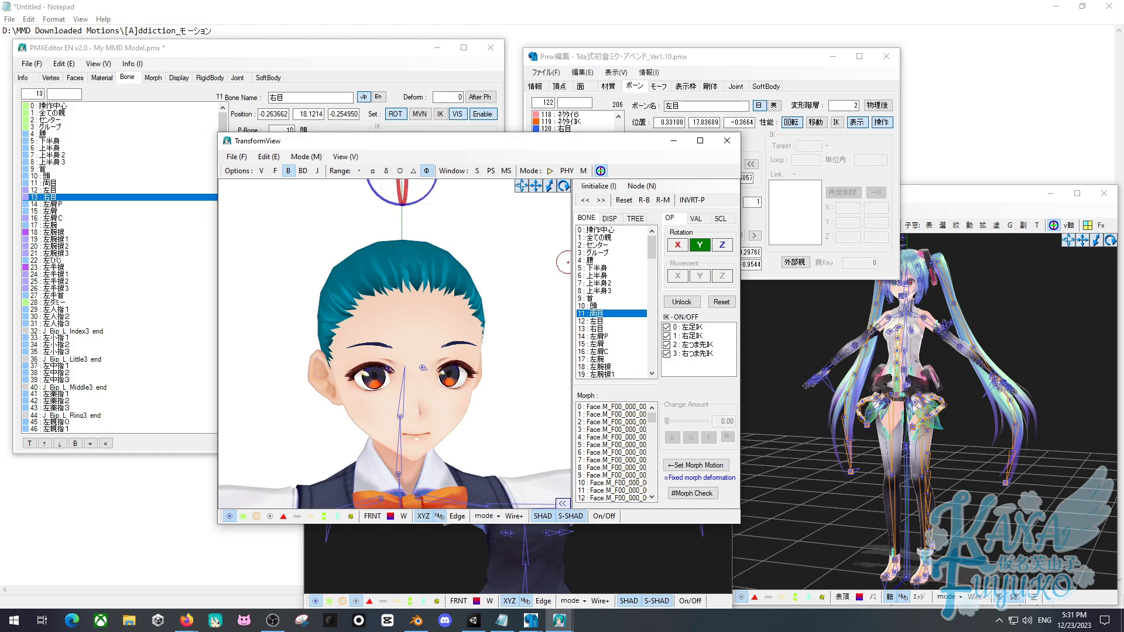
{"action": "left_click", "coordinate": [707, 246]}
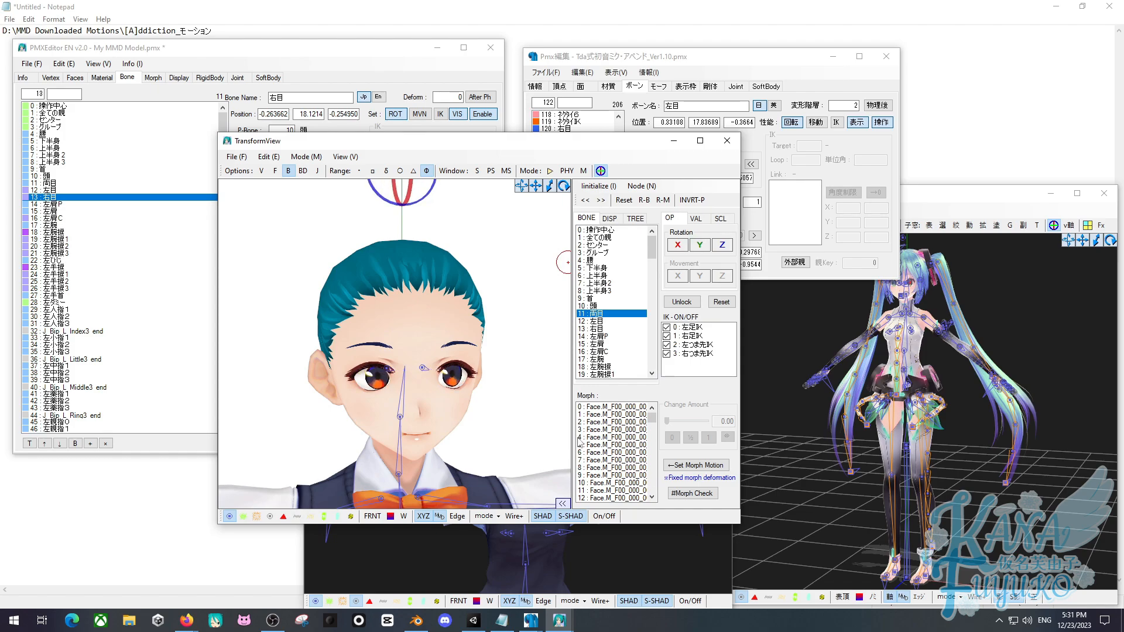
Examine the face close up from an angle in the transform preview while rotating 両目 about the X axis.
{"action": "right_click_drag", "start_coordinate": [571, 436], "coordinate": [528, 374]}
{"action": "scroll", "coordinate": [393, 396], "scroll_direction": "down", "scroll_amount": 2}
{"action": "middle_click_drag", "start_coordinate": [394, 395], "coordinate": [441, 392]}
{"action": "scroll", "coordinate": [446, 390], "scroll_direction": "up", "scroll_amount": 2}
{"action": "scroll", "coordinate": [446, 390], "scroll_direction": "up", "scroll_amount": 2}
{"action": "right_click_drag", "start_coordinate": [474, 364], "coordinate": [447, 370]}
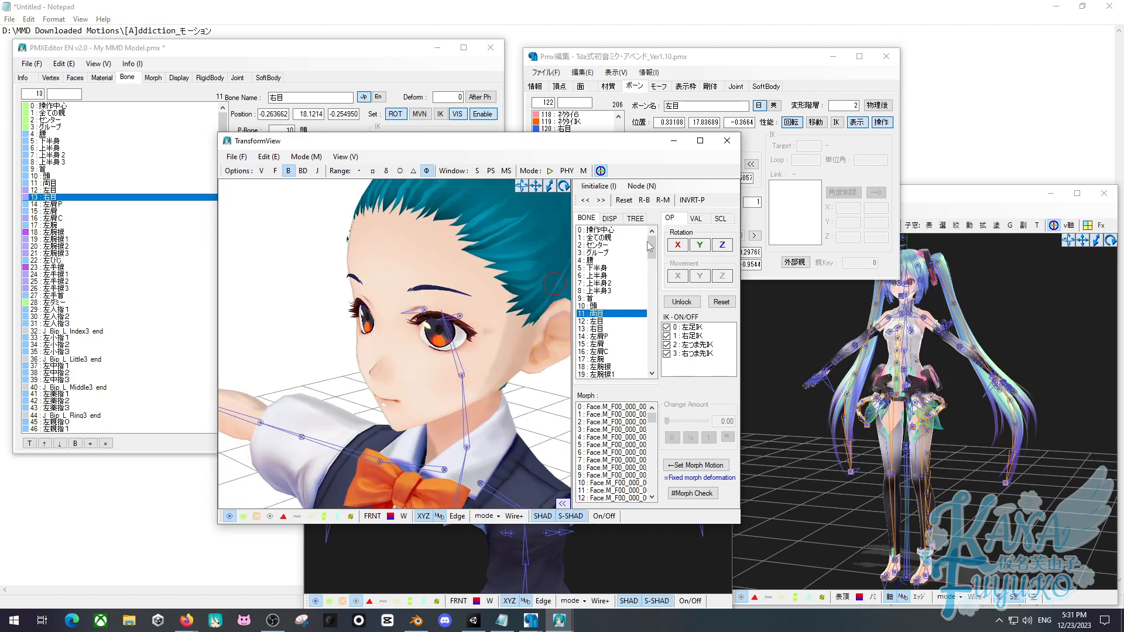
{"action": "left_click", "coordinate": [678, 245]}
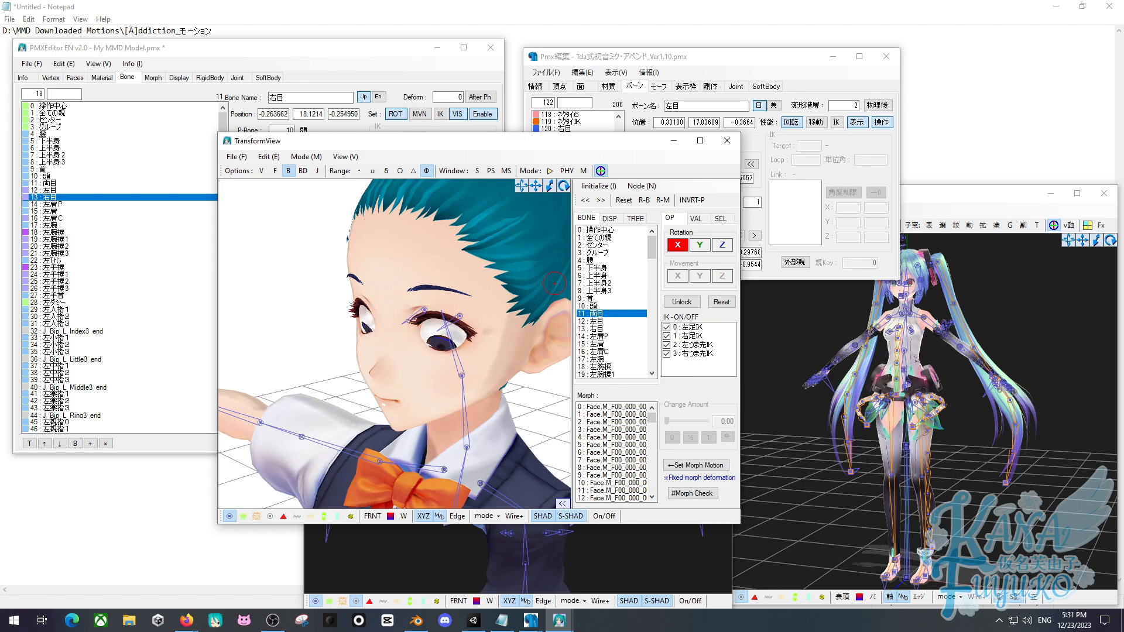
{"action": "left_click_drag", "start_coordinate": [677, 245], "coordinate": [678, 244]}
{"action": "right_click_drag", "start_coordinate": [425, 376], "coordinate": [458, 334]}
Select the 両目 bone above the head and close the transform preview.
{"action": "scroll", "coordinate": [458, 330], "scroll_direction": "down", "scroll_amount": 2}
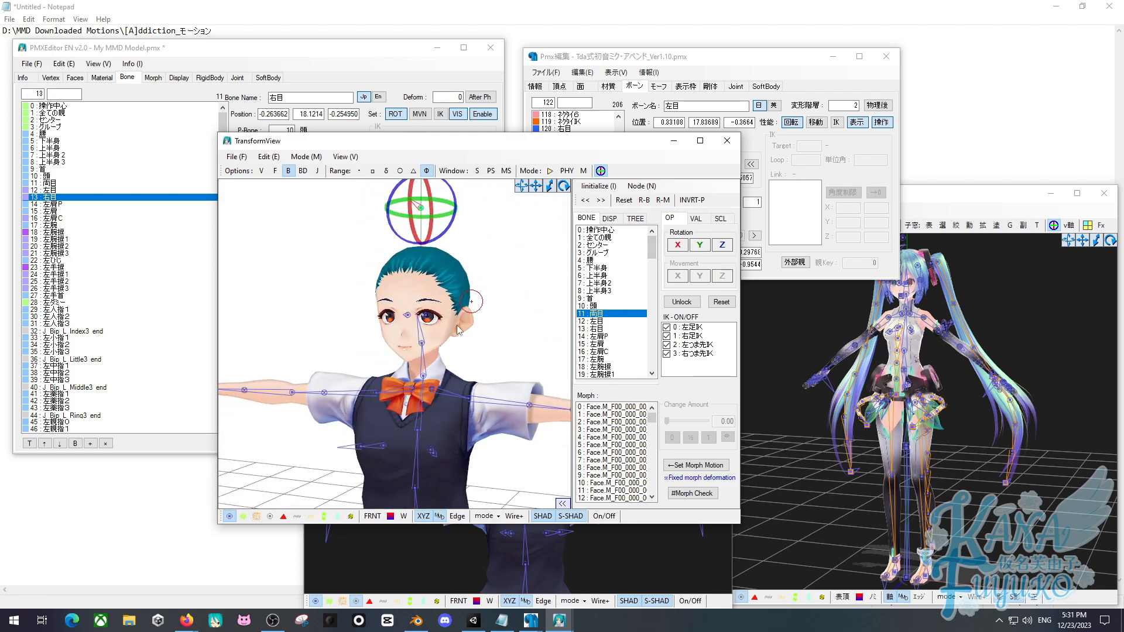
{"action": "scroll", "coordinate": [451, 352], "scroll_direction": "down", "scroll_amount": 5}
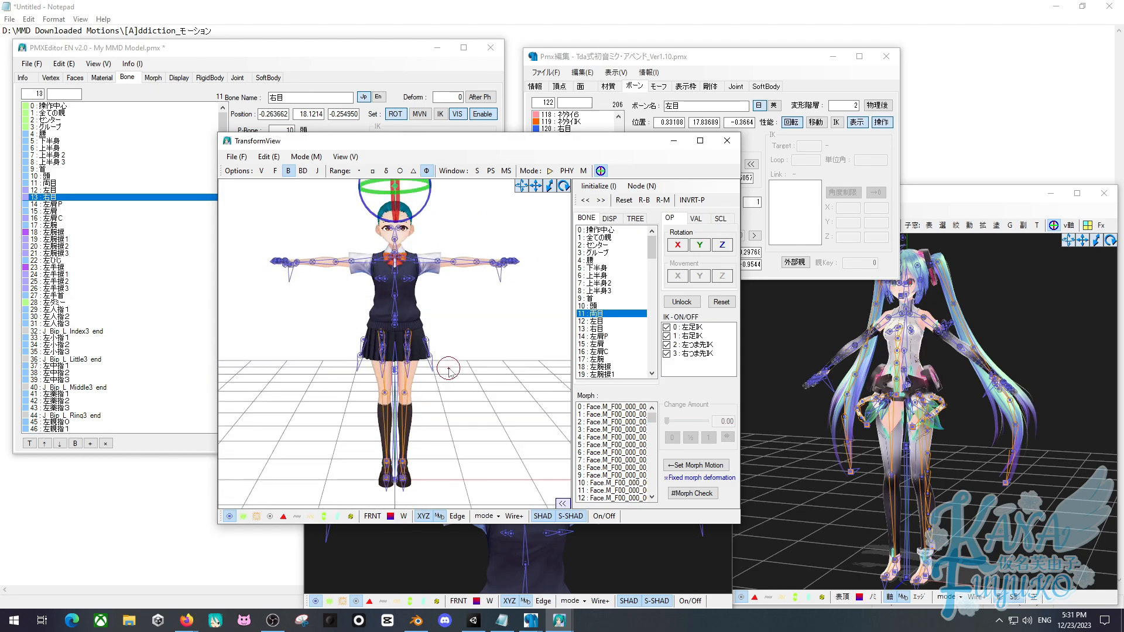
{"action": "middle_click_drag", "start_coordinate": [452, 336], "coordinate": [457, 351]}
{"action": "left_click", "coordinate": [494, 369]}
{"action": "left_click", "coordinate": [487, 274]}
{"action": "left_click", "coordinate": [400, 201]}
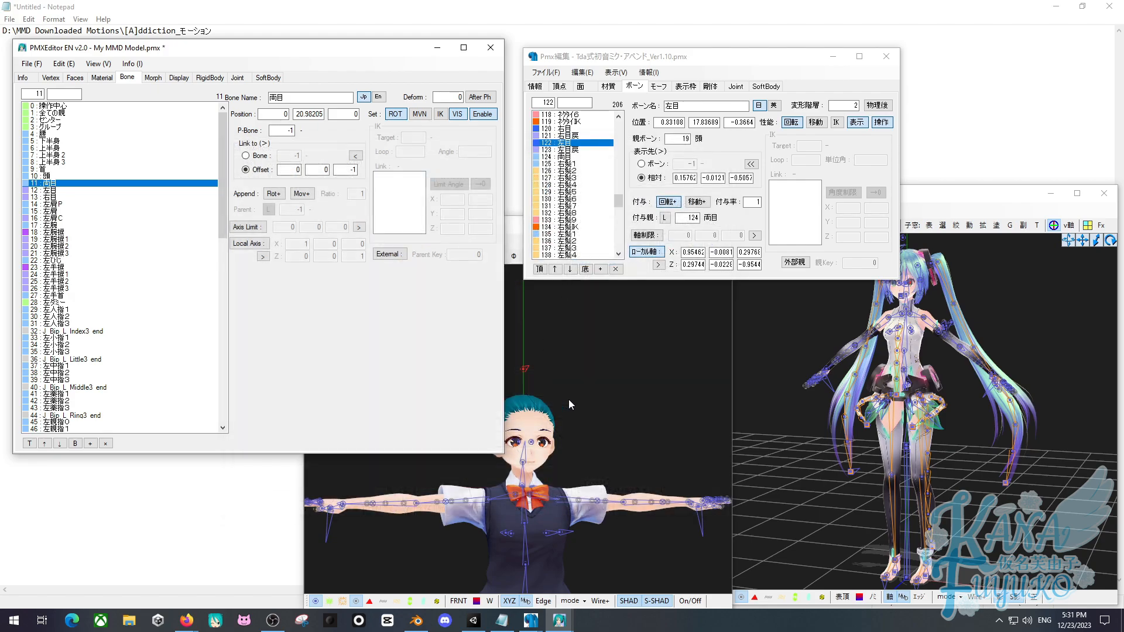
Arrange the two model views side by side and examine the full bodies of the custom and reference models.
{"action": "left_click", "coordinate": [555, 402]}
{"action": "scroll", "coordinate": [553, 401], "scroll_direction": "down", "scroll_amount": 5}
{"action": "key", "text": "Home"}
{"action": "right_click_drag", "start_coordinate": [553, 395], "coordinate": [531, 424]}
{"action": "left_click", "coordinate": [784, 398]}
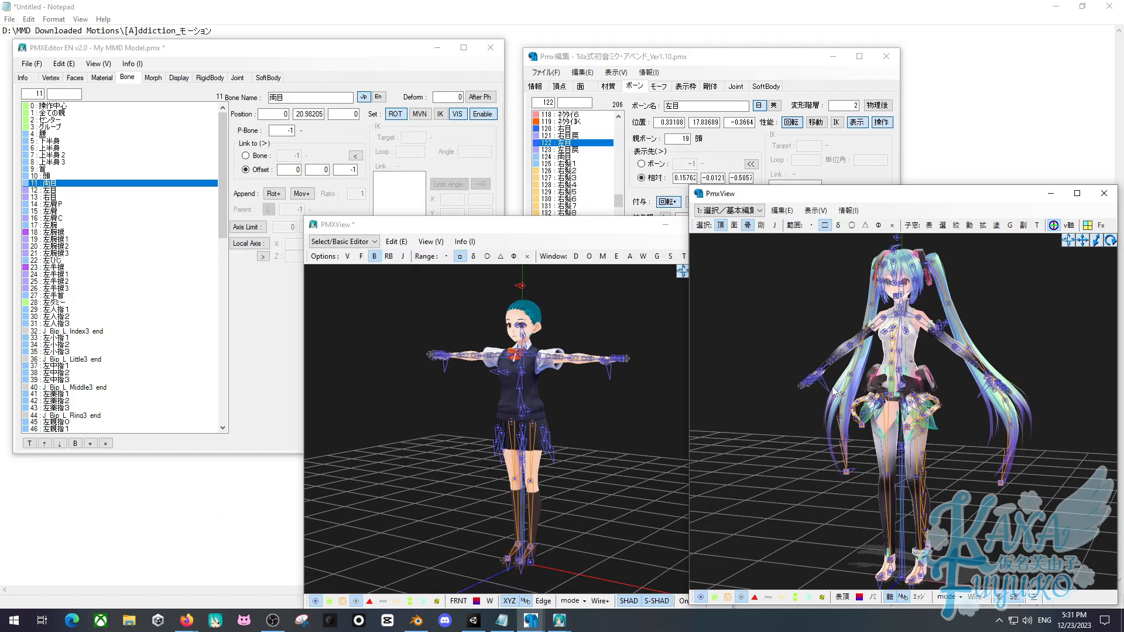
{"action": "left_click_drag", "start_coordinate": [866, 193], "coordinate": [823, 158]}
{"action": "middle_click_drag", "start_coordinate": [776, 389], "coordinate": [807, 391]}
{"action": "scroll", "coordinate": [807, 392], "scroll_direction": "down", "scroll_amount": 1}
{"action": "right_click_drag", "start_coordinate": [806, 391], "coordinate": [690, 398]}
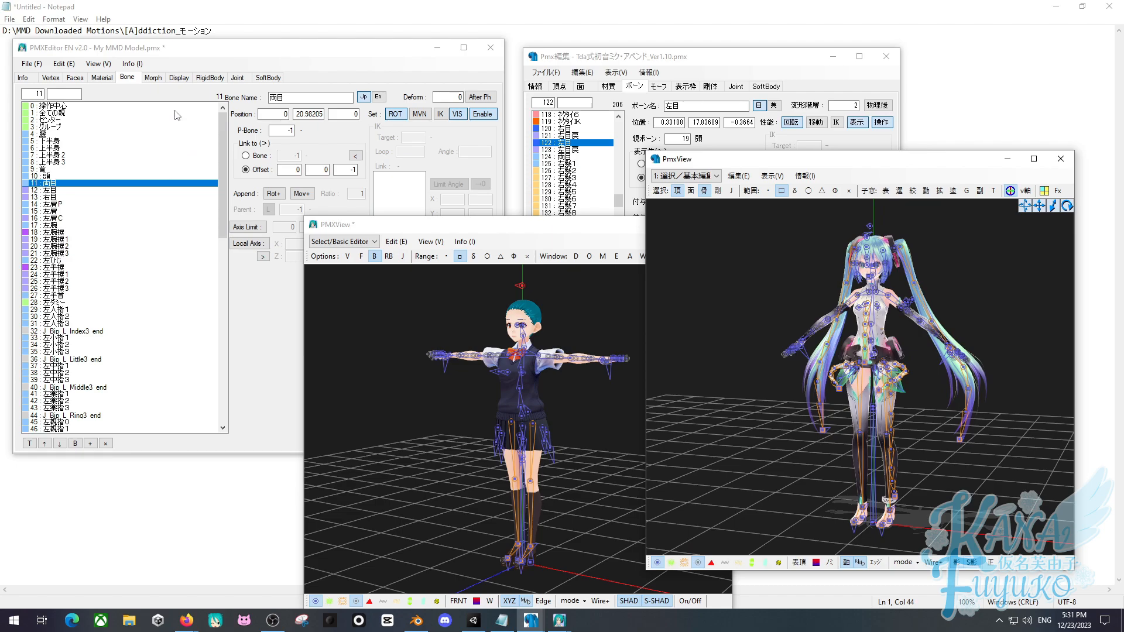
Open the morph lists of both models and select the reference model's あ morph.
{"action": "left_click", "coordinate": [154, 78]}
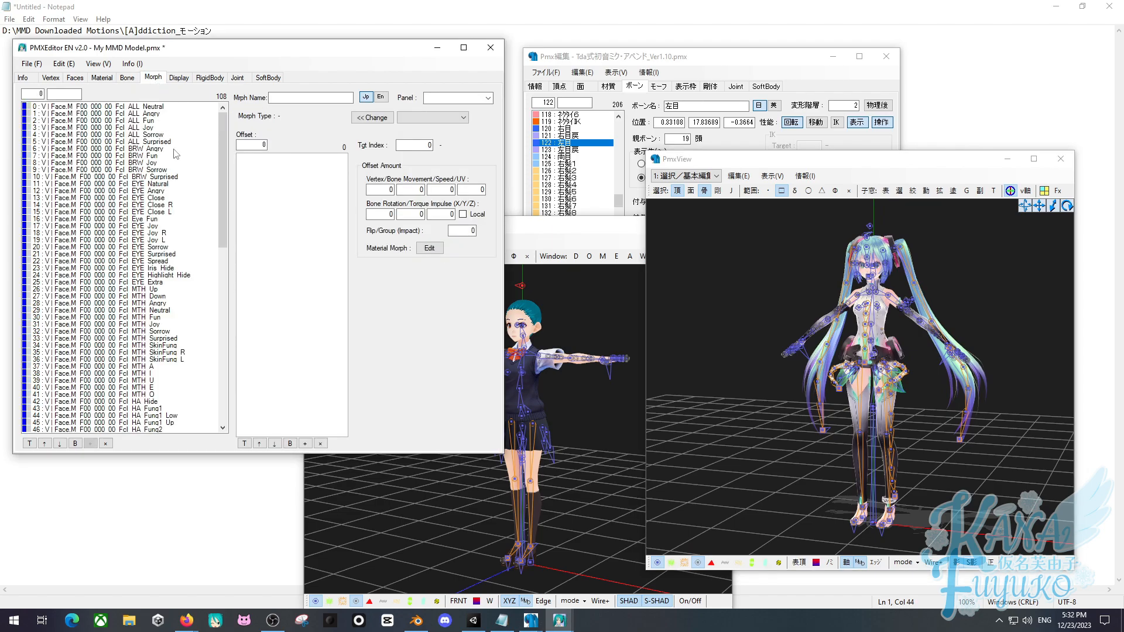
{"action": "left_click_drag", "start_coordinate": [222, 145], "coordinate": [226, 107]}
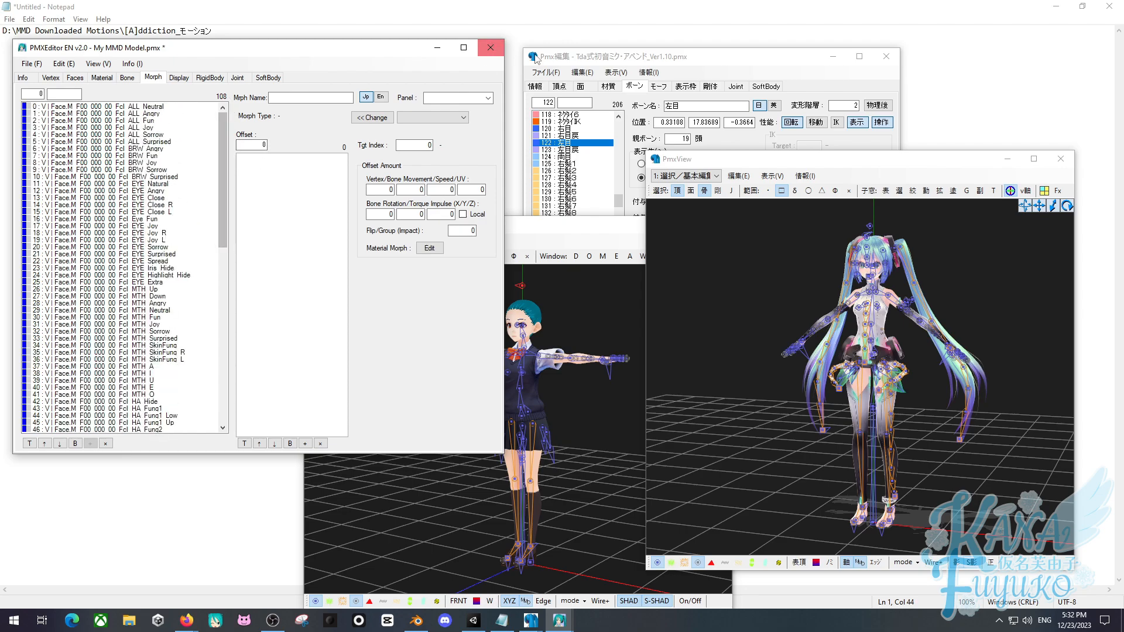
{"action": "left_click", "coordinate": [667, 88]}
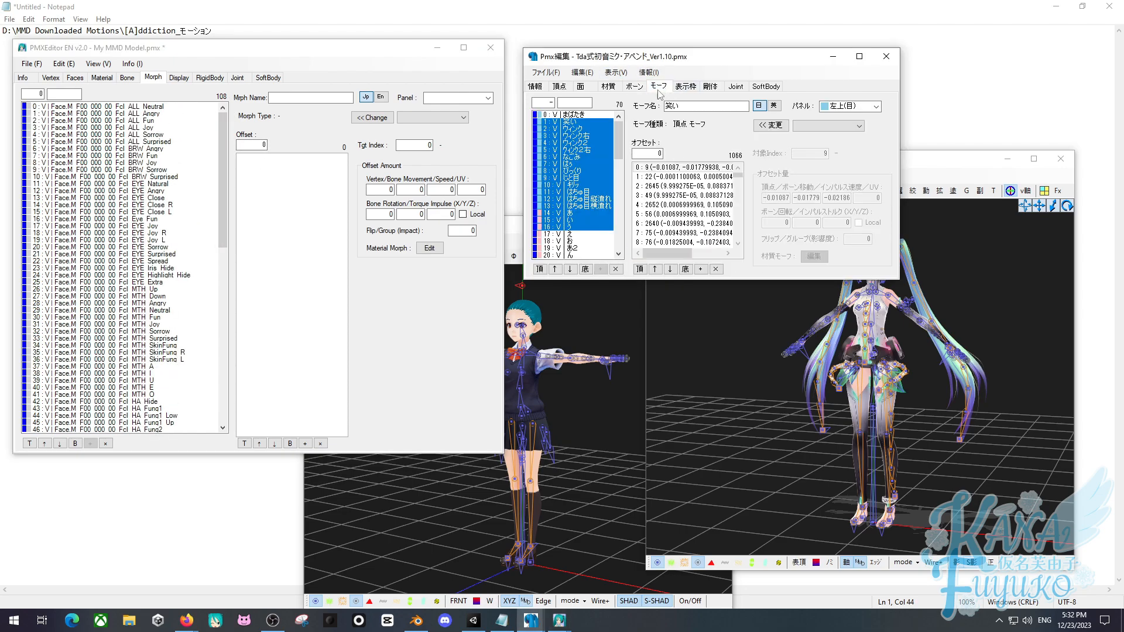
{"action": "left_click", "coordinate": [585, 185]}
{"action": "left_click", "coordinate": [580, 213]}
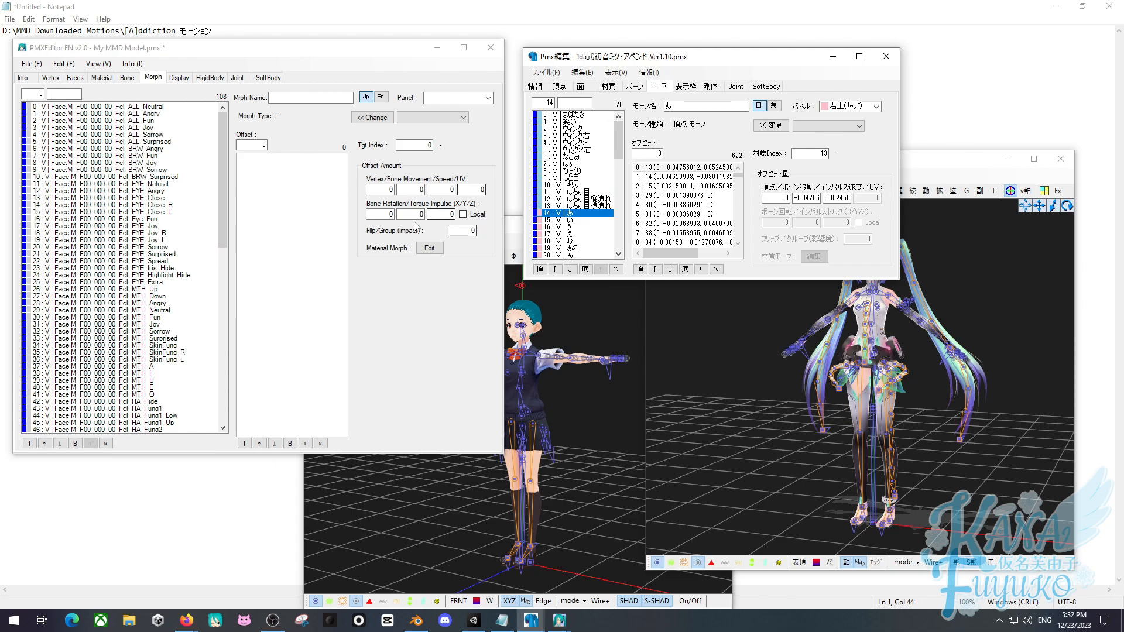
Look over the custom model and highlight all the Fcl morphs in its morph list.
{"action": "left_click", "coordinate": [550, 372]}
{"action": "right_click_drag", "start_coordinate": [551, 372], "coordinate": [522, 401]}
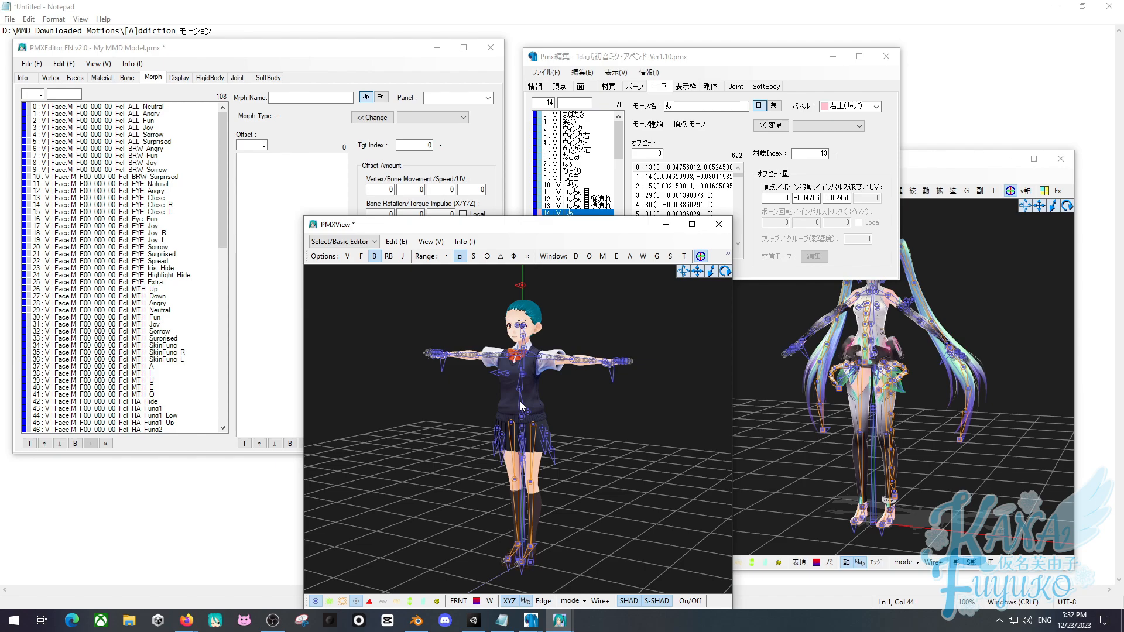
{"action": "mouse_move", "coordinate": [520, 402]}
{"action": "right_mouse_down"}
{"action": "mouse_move", "coordinate": [532, 423]}
{"action": "mouse_move", "coordinate": [521, 401]}
{"action": "mouse_move", "coordinate": [545, 388]}
{"action": "mouse_move", "coordinate": [521, 407]}
{"action": "right_mouse_up"}
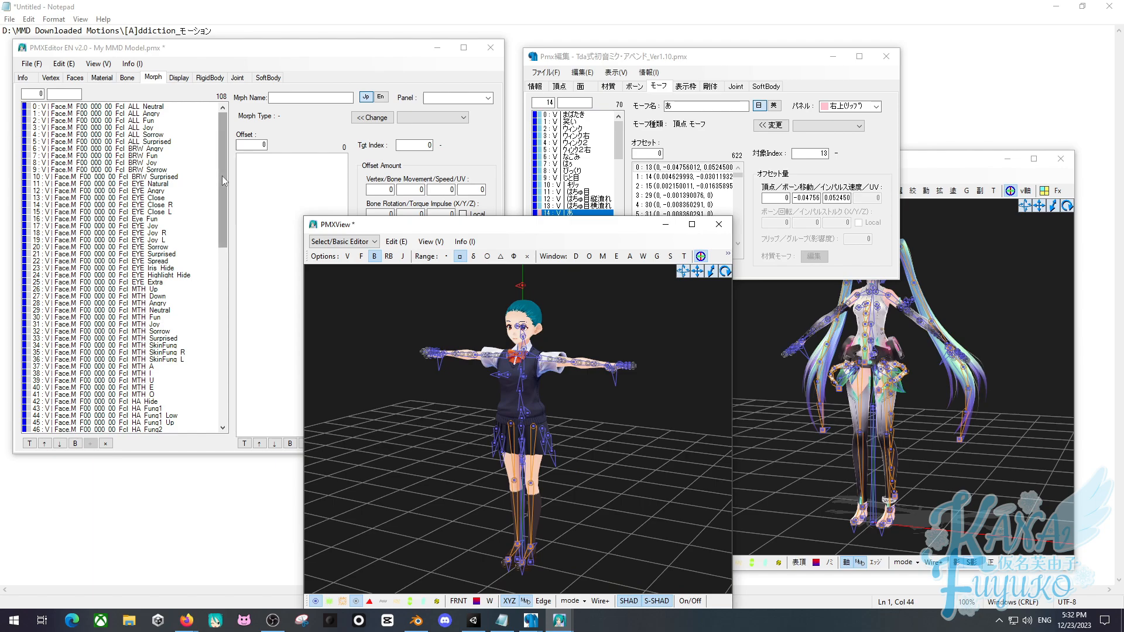
{"action": "left_click_drag", "start_coordinate": [170, 134], "coordinate": [193, 98]}
Select the reference model's まばたき morph and place its editor window directly beside the custom model's editor.
{"action": "left_click", "coordinate": [626, 133]}
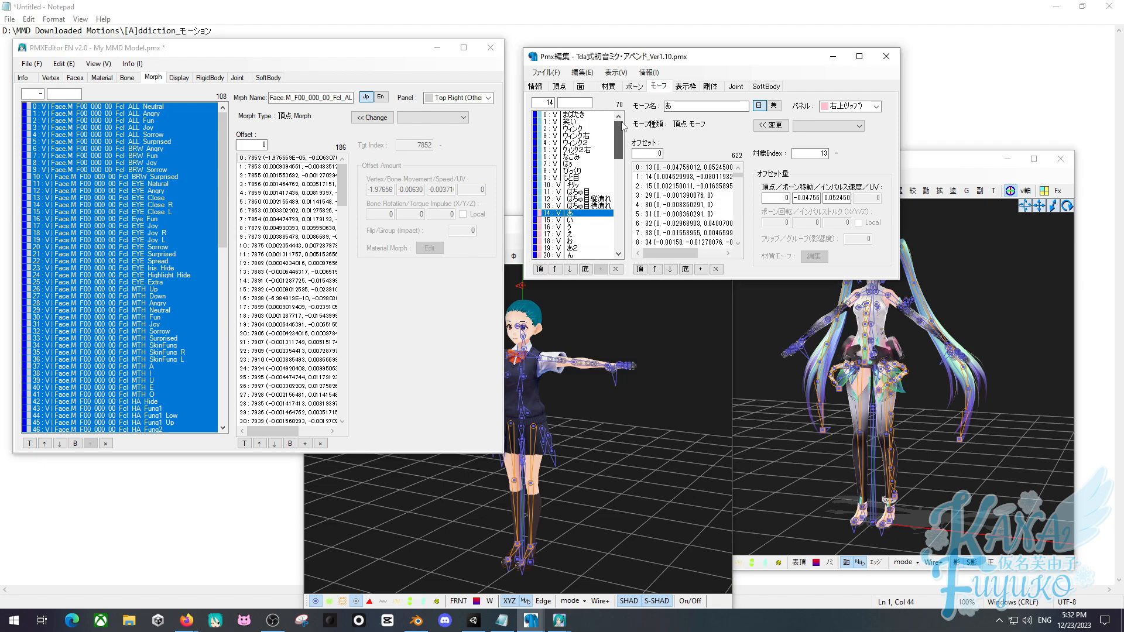
{"action": "left_click", "coordinate": [574, 114]}
{"action": "left_click", "coordinate": [883, 368]}
{"action": "right_click_drag", "start_coordinate": [881, 365], "coordinate": [869, 350]}
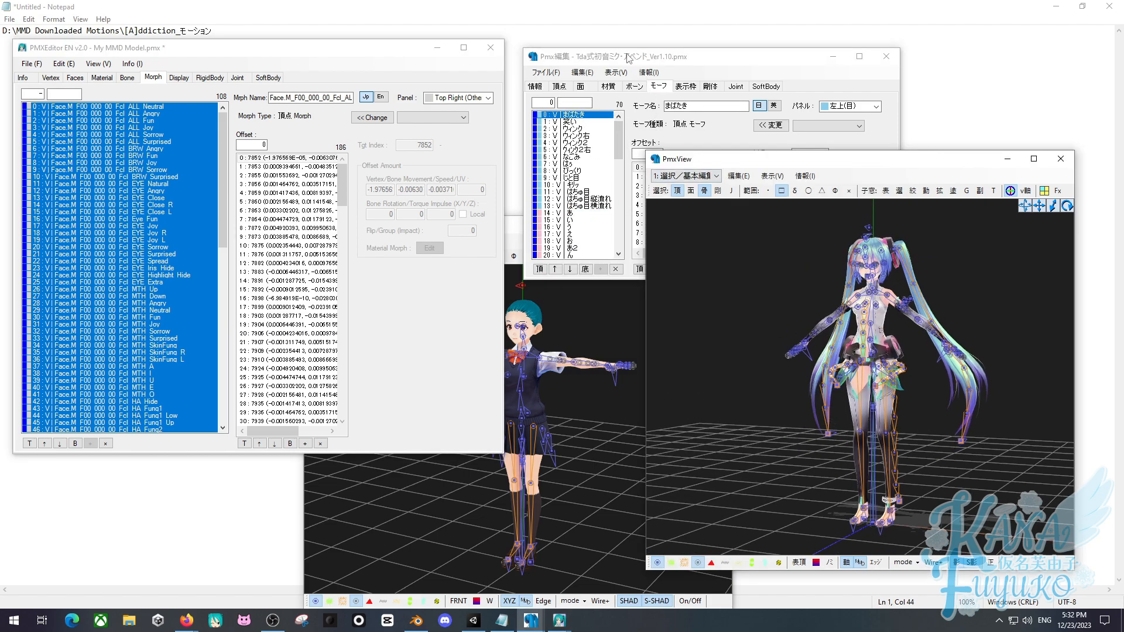
{"action": "left_click_drag", "start_coordinate": [628, 58], "coordinate": [609, 50]}
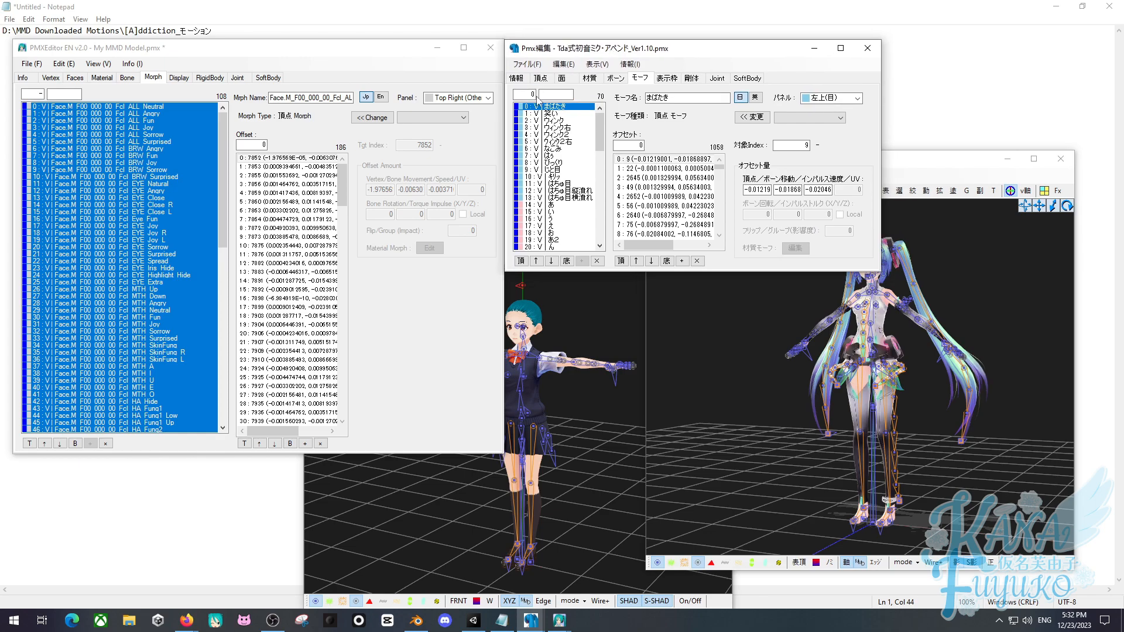
Examine the names and order of the eye, mouth and other morphs throughout the reference model's morph list.
{"action": "left_click_drag", "start_coordinate": [569, 110], "coordinate": [574, 164]}
{"action": "left_click", "coordinate": [574, 115]}
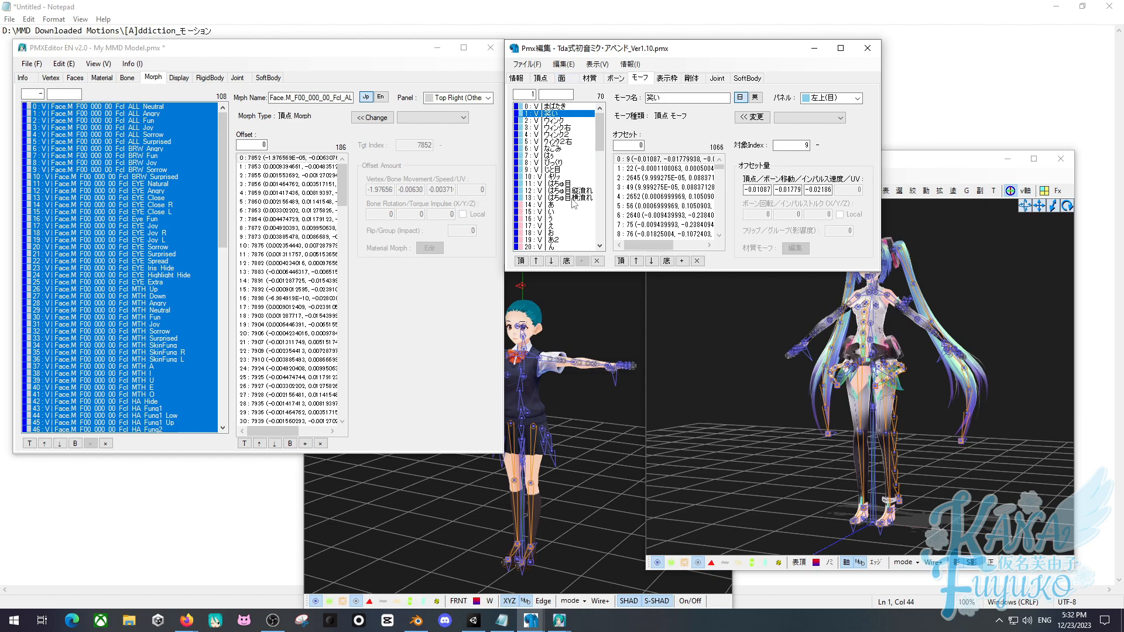
{"action": "left_click_drag", "start_coordinate": [572, 199], "coordinate": [573, 156]}
{"action": "scroll", "coordinate": [569, 174], "scroll_direction": "down", "scroll_amount": 6}
{"action": "scroll", "coordinate": [571, 215], "scroll_direction": "down", "scroll_amount": 6}
{"action": "scroll", "coordinate": [573, 157], "scroll_direction": "up", "scroll_amount": 5}
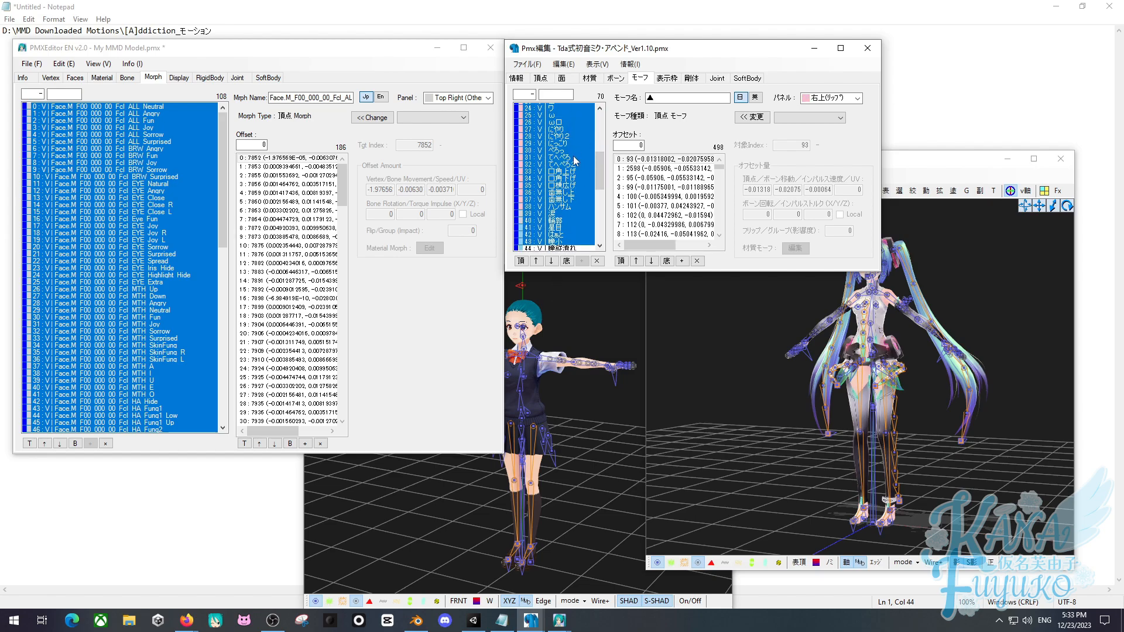
{"action": "scroll", "coordinate": [574, 155], "scroll_direction": "up", "scroll_amount": 4}
{"action": "left_click", "coordinate": [573, 122]}
{"action": "scroll", "coordinate": [568, 194], "scroll_direction": "up", "scroll_amount": 4}
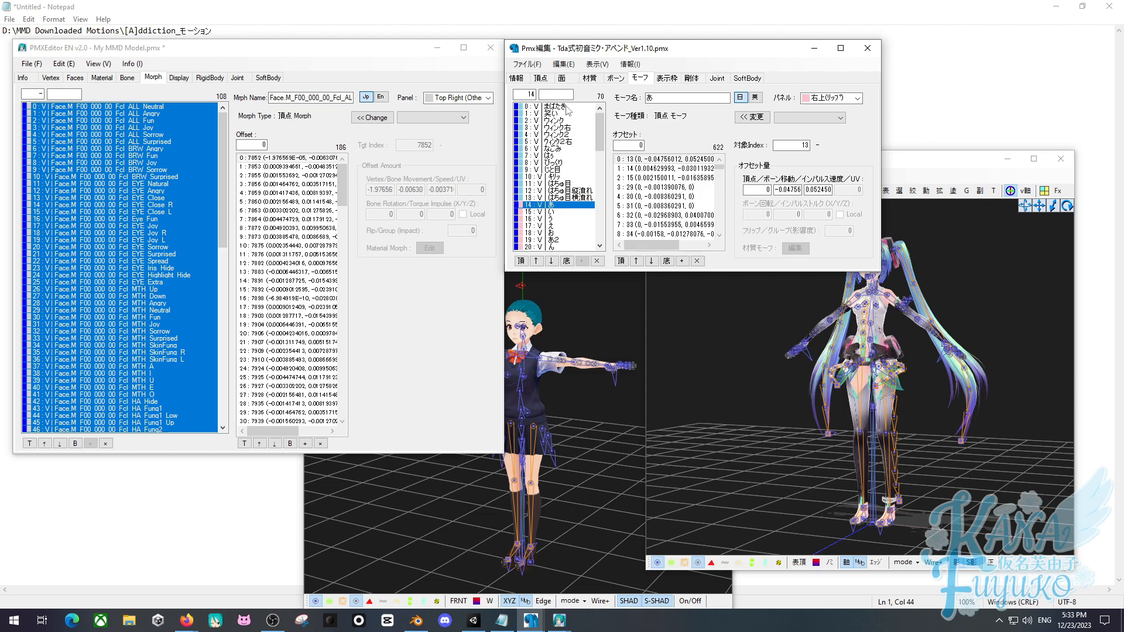
Highlight the reference model's blink and wink morphs from まばたき to ウィンク2右, and its vowel morphs from あ to お.
{"action": "left_click_drag", "start_coordinate": [568, 109], "coordinate": [566, 142]}
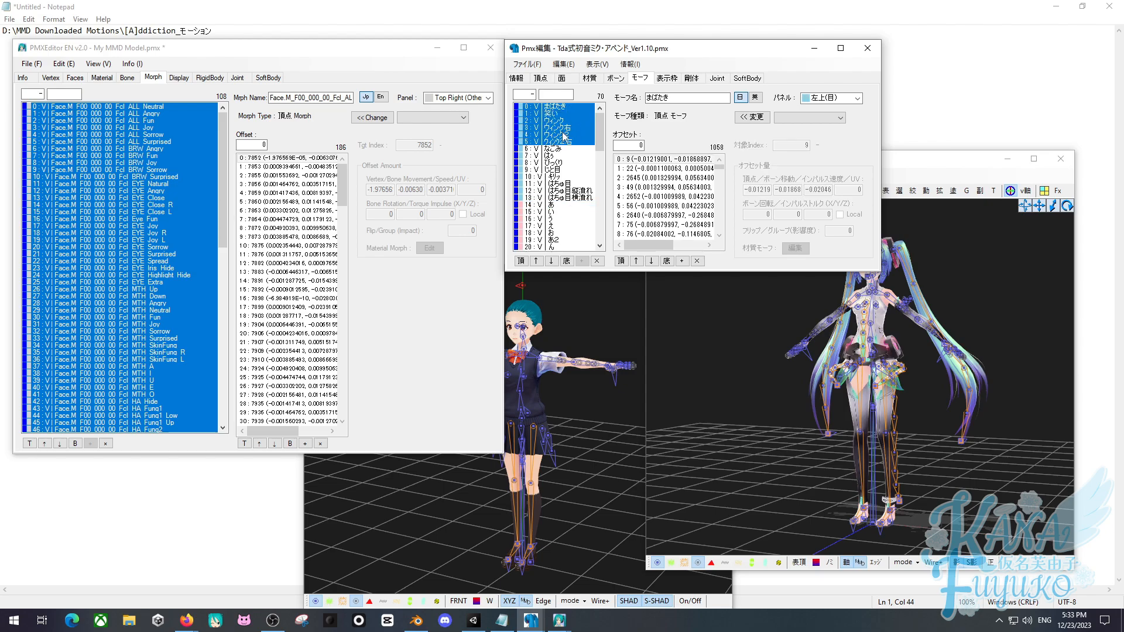
{"action": "scroll", "coordinate": [566, 152], "scroll_direction": "down", "scroll_amount": 2}
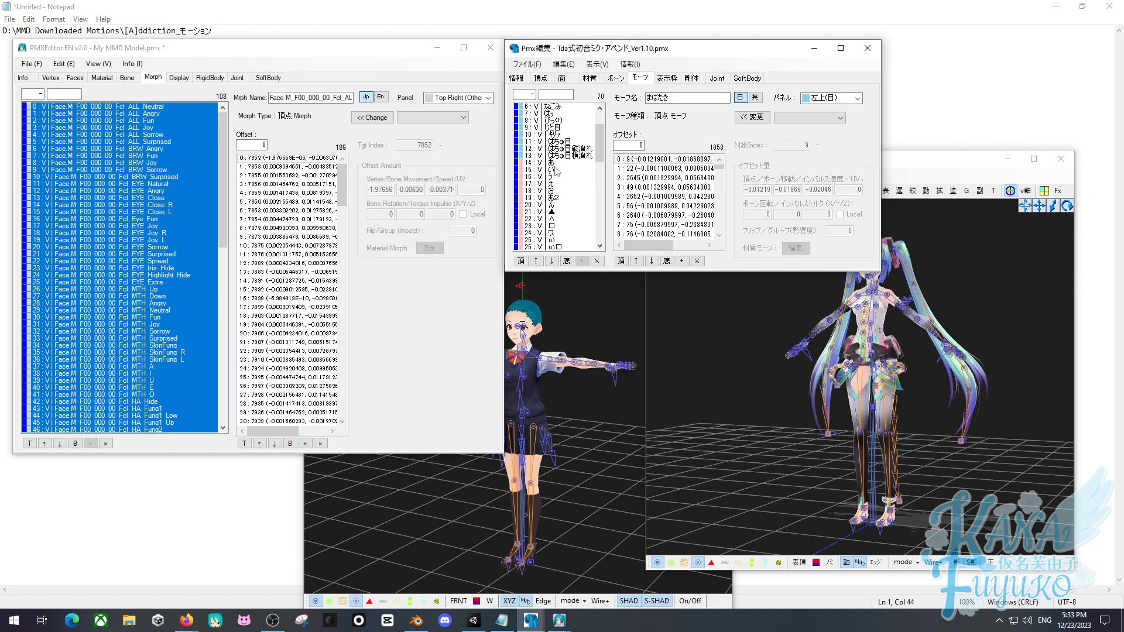
{"action": "mouse_move", "coordinate": [561, 164]}
{"action": "left_mouse_down"}
{"action": "mouse_move", "coordinate": [561, 208]}
{"action": "mouse_move", "coordinate": [551, 169]}
{"action": "left_mouse_up"}
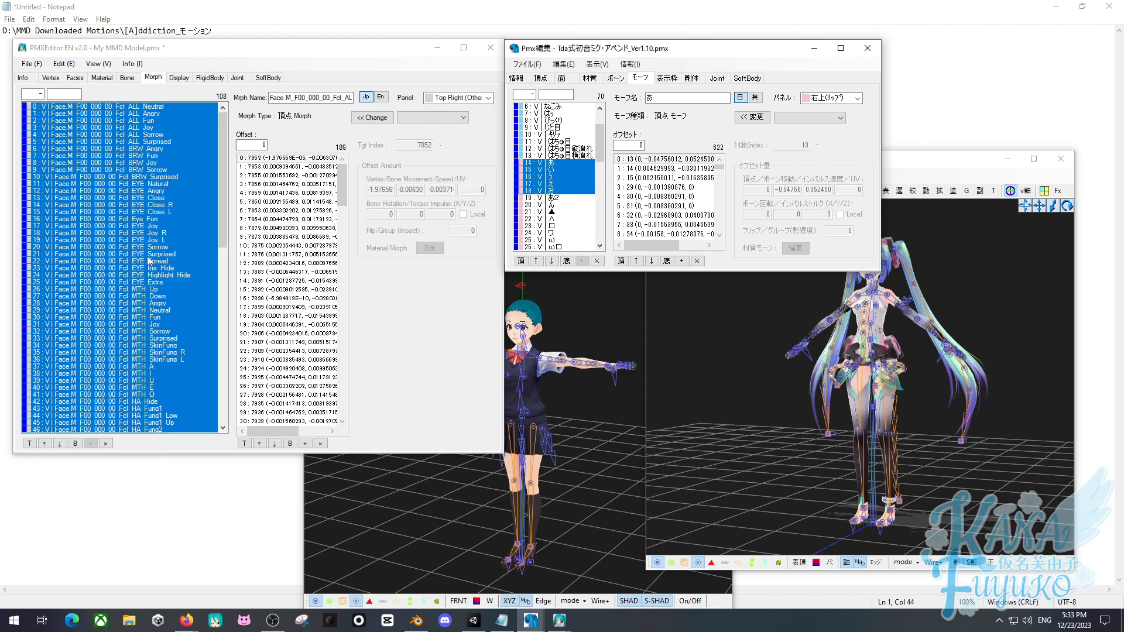
{"action": "scroll", "coordinate": [594, 135], "scroll_direction": "up", "scroll_amount": 2}
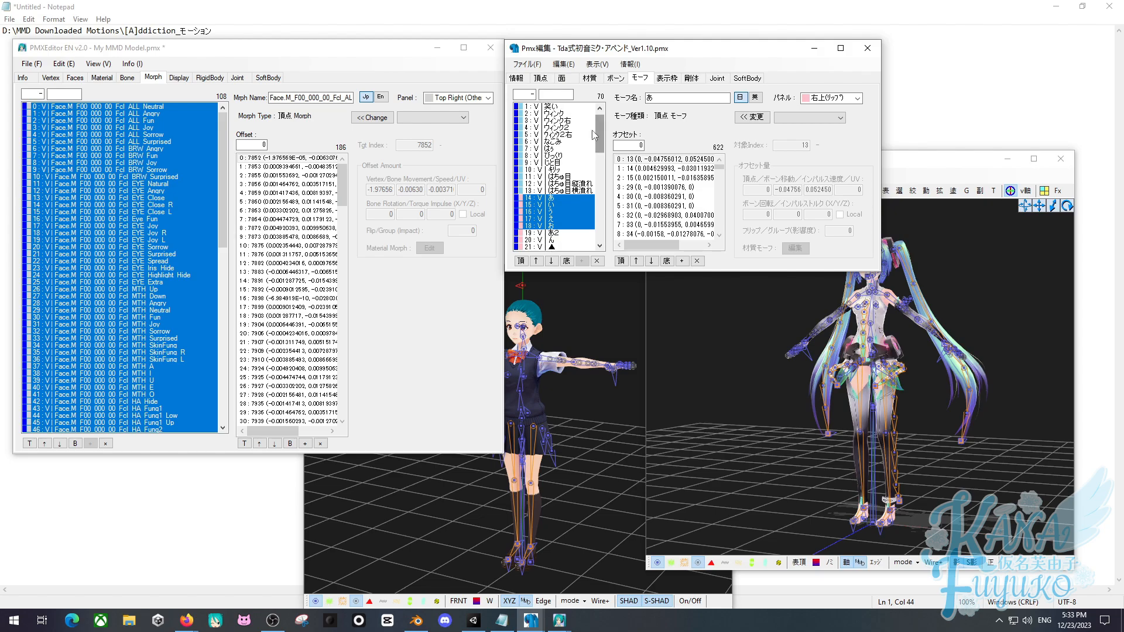
Compare the custom model's Fcl_ALL_Angry morph with the reference model's 笑い, びっくり and あ morphs.
{"action": "left_click", "coordinate": [556, 106]}
{"action": "left_click", "coordinate": [178, 114]}
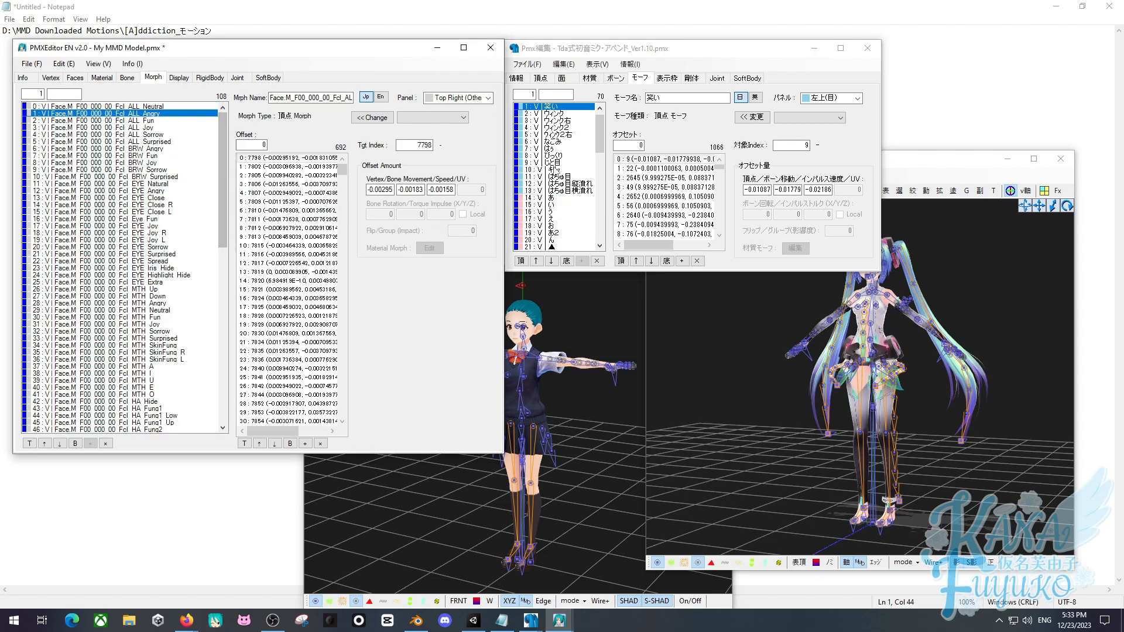
{"action": "scroll", "coordinate": [565, 168], "scroll_direction": "up", "scroll_amount": 1}
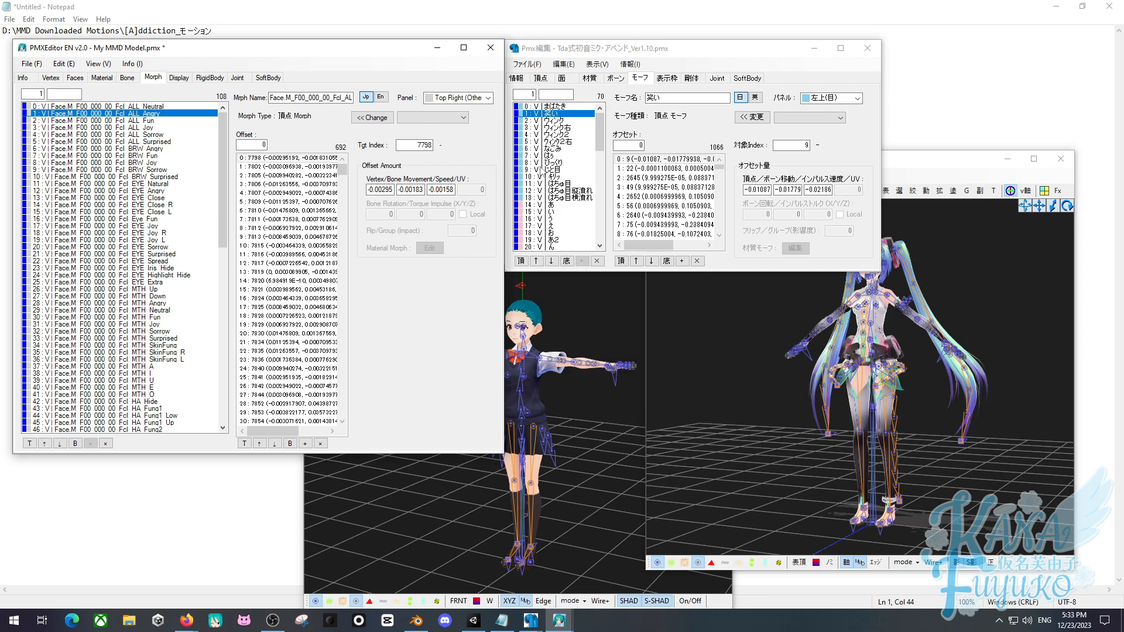
{"action": "left_click_drag", "start_coordinate": [601, 136], "coordinate": [603, 118]}
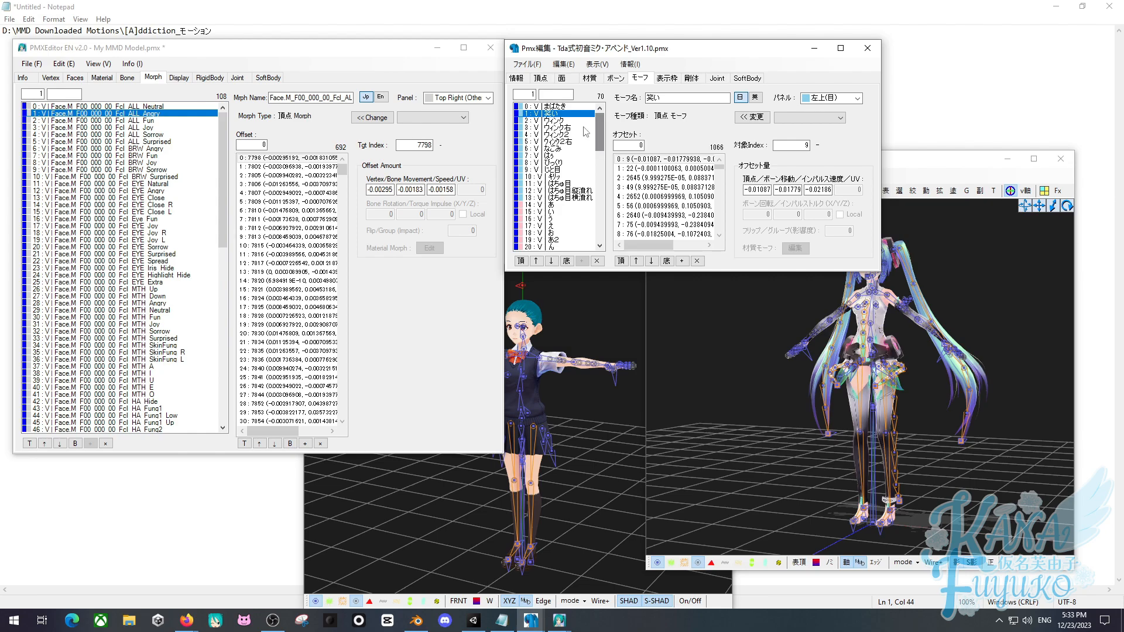
{"action": "left_click", "coordinate": [559, 163]}
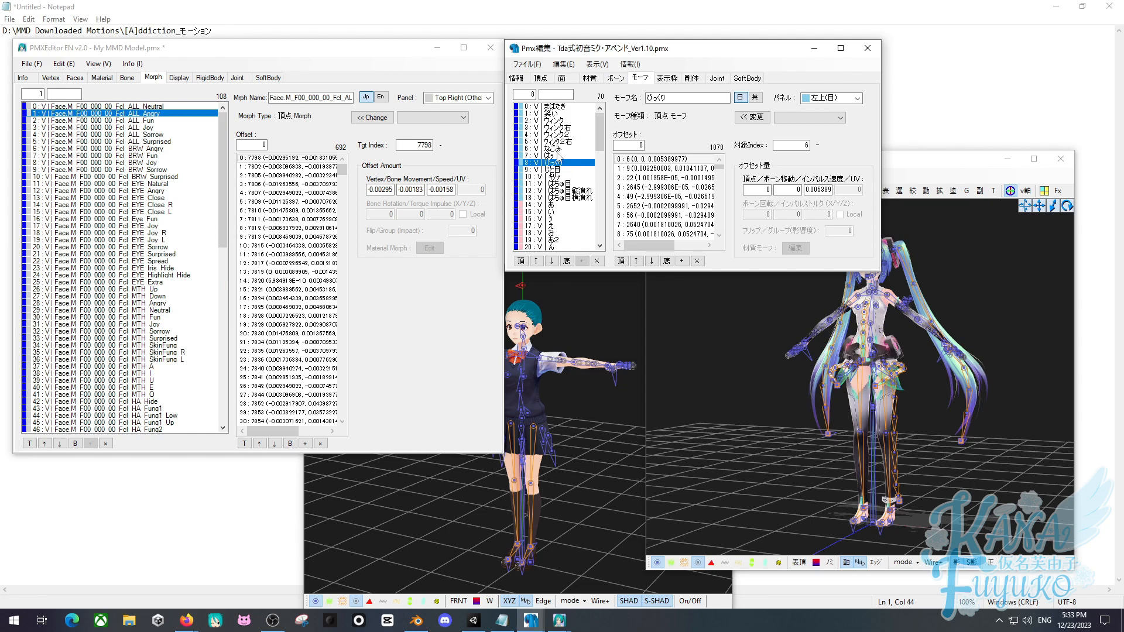
{"action": "left_click_drag", "start_coordinate": [223, 242], "coordinate": [235, 186]}
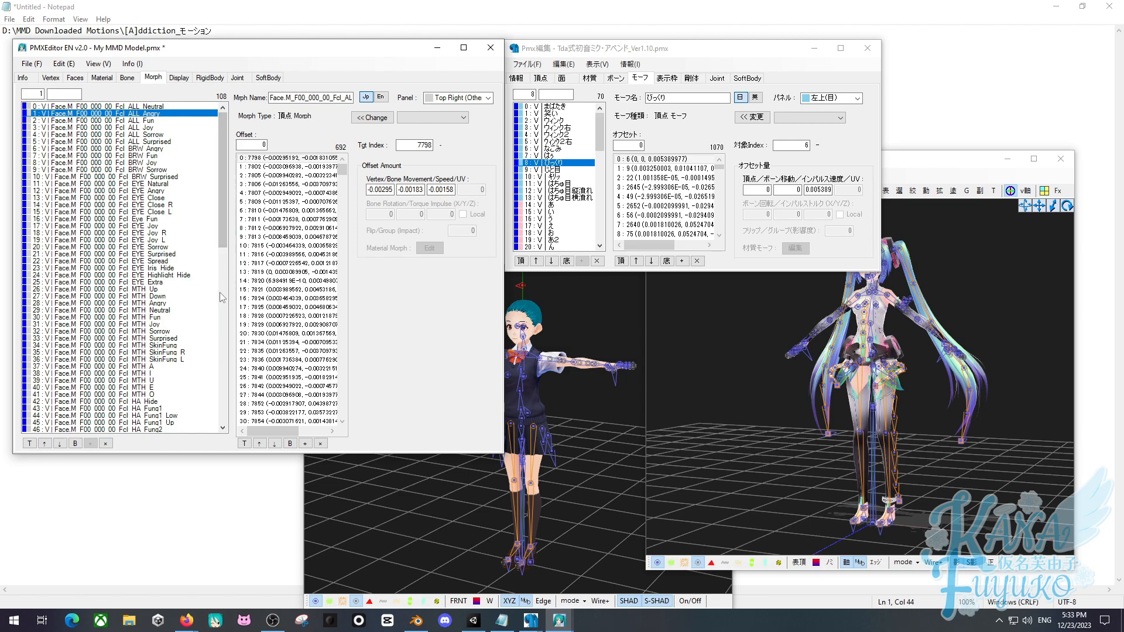
{"action": "left_click", "coordinate": [576, 211]}
{"action": "left_click", "coordinate": [571, 205]}
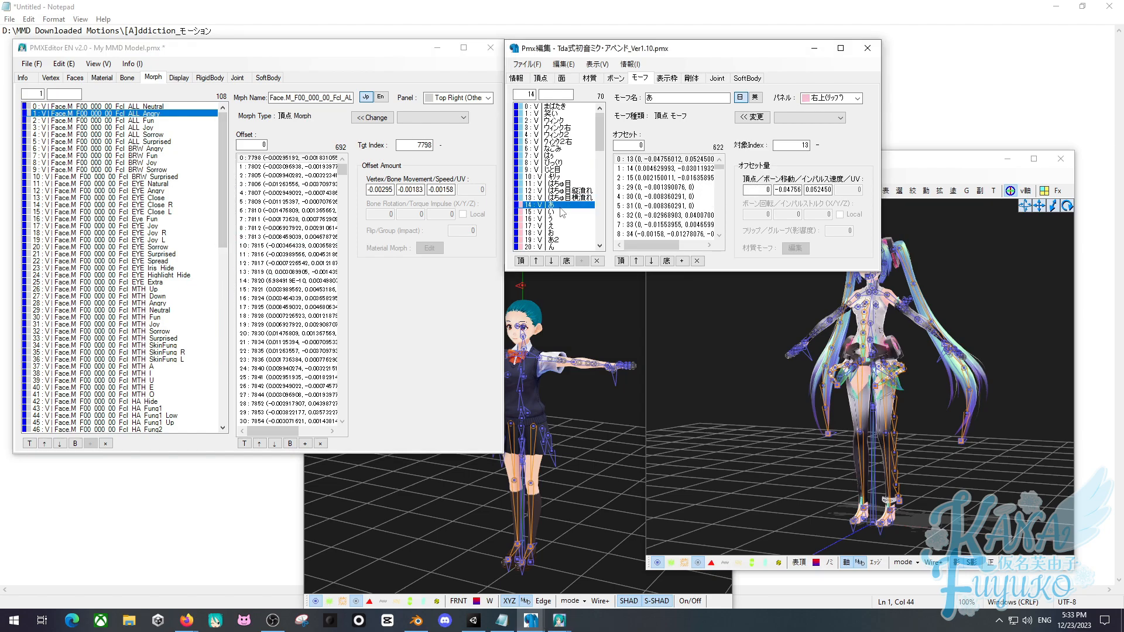
Rename the custom model's Fcl_MTH_A morph as あ, matching the reference model's vowel morph.
{"action": "left_click_drag", "start_coordinate": [670, 98], "coordinate": [568, 105]}
{"action": "key", "text": "ctrl+c"}
{"action": "left_click", "coordinate": [163, 366]}
{"action": "left_click_drag", "start_coordinate": [271, 98], "coordinate": [331, 113]}
{"action": "key", "text": "ctrl+v"}
Rename the custom model's Fcl_MTH_I morph as い, using the reference model's morph name.
{"action": "left_click", "coordinate": [571, 212]}
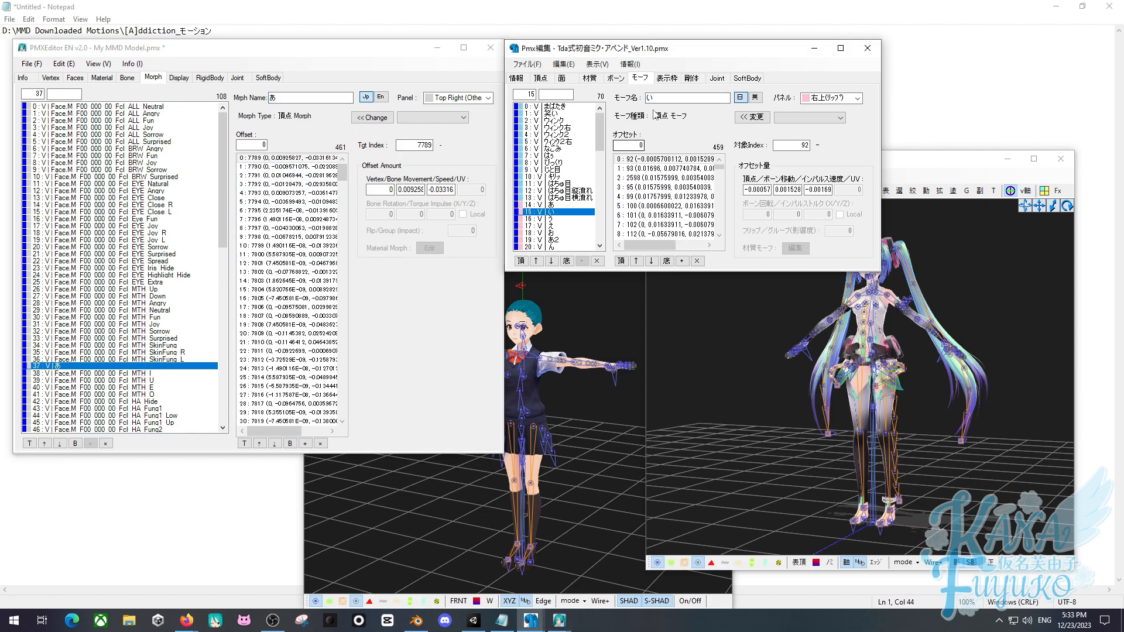
{"action": "left_click", "coordinate": [163, 373]}
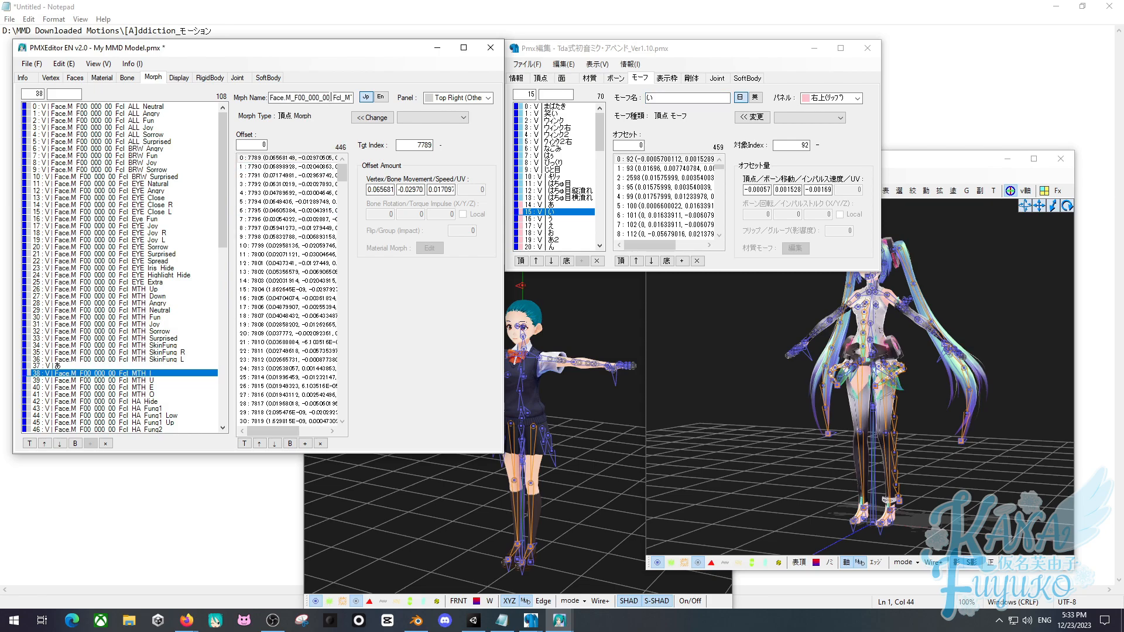
{"action": "double_click", "coordinate": [332, 98]}
{"action": "type", "text": "い"}
Copy the reference morph name う onto the custom model's Fcl_MTH_U morph.
{"action": "left_click", "coordinate": [555, 218]}
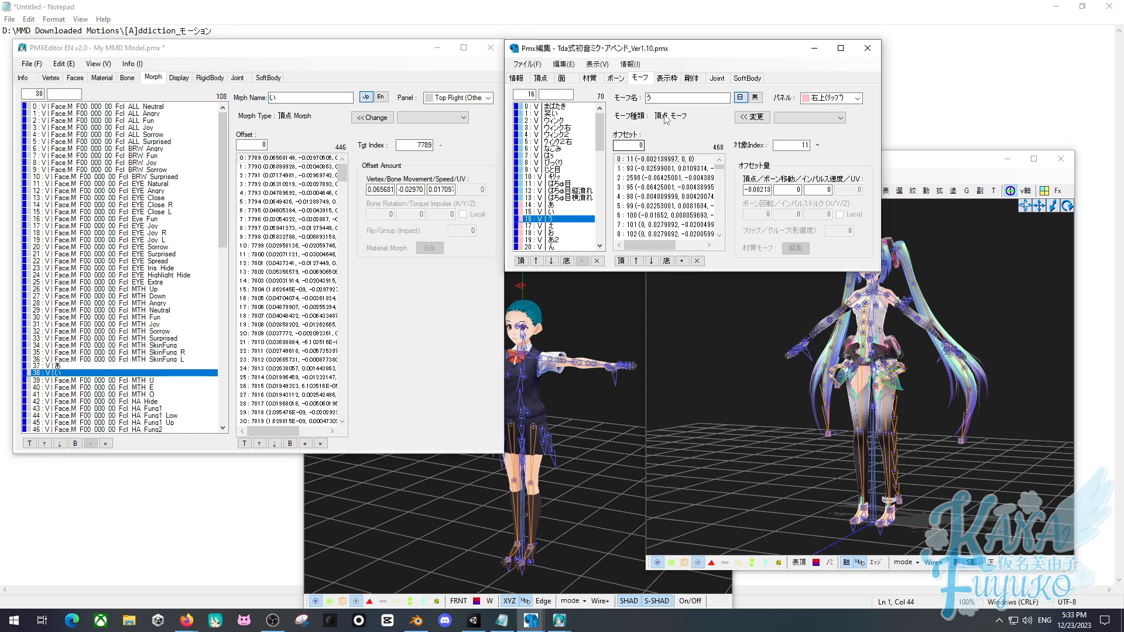
{"action": "left_click", "coordinate": [651, 98]}
{"action": "double_click", "coordinate": [652, 98]}
{"action": "key", "text": "ctrl+c"}
{"action": "left_click", "coordinate": [160, 380]}
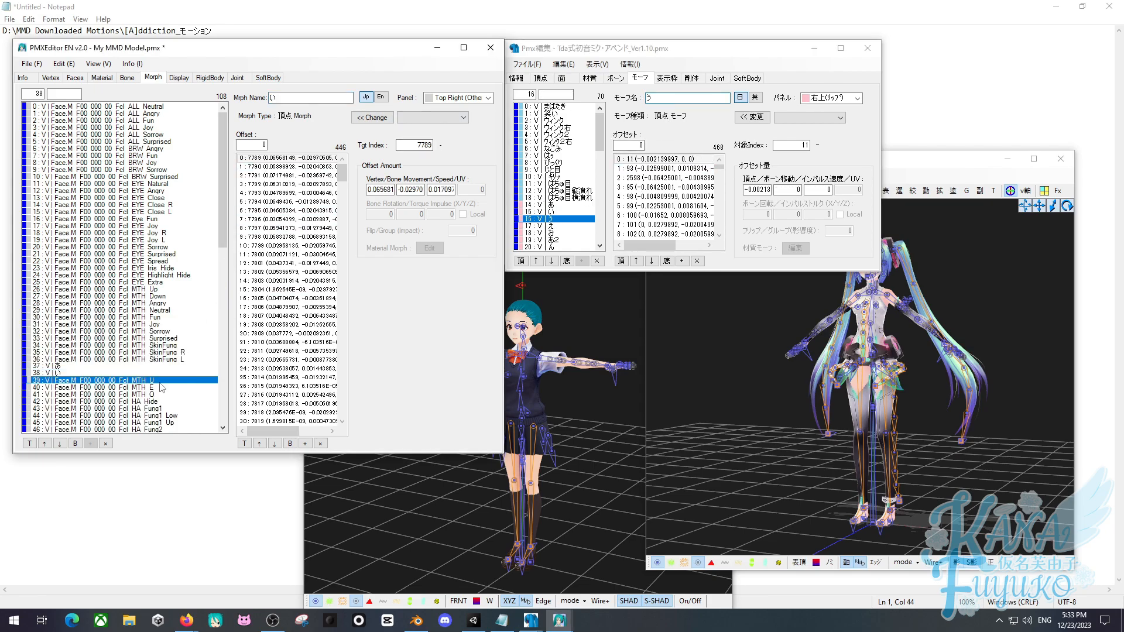
{"action": "double_click", "coordinate": [282, 98]}
{"action": "key", "text": "ctrl+v"}
Copy the reference morph name え onto the custom model's Fcl_MTH_E morph.
{"action": "left_click", "coordinate": [555, 226]}
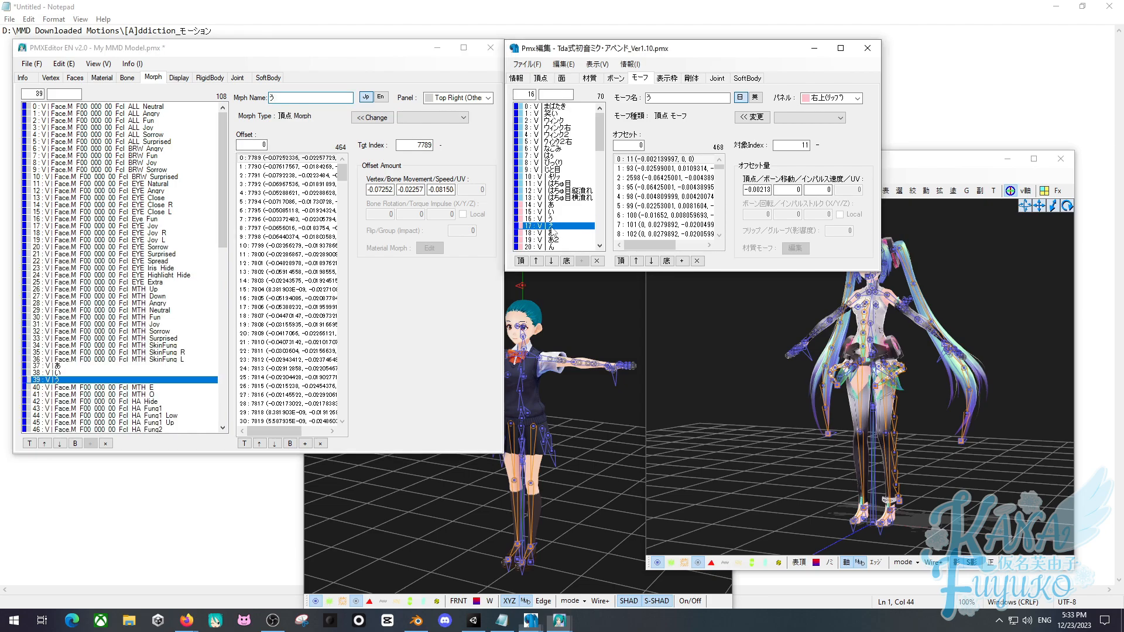
{"action": "double_click", "coordinate": [652, 98]}
{"action": "key", "text": "ctrl+c"}
{"action": "left_click", "coordinate": [164, 387]}
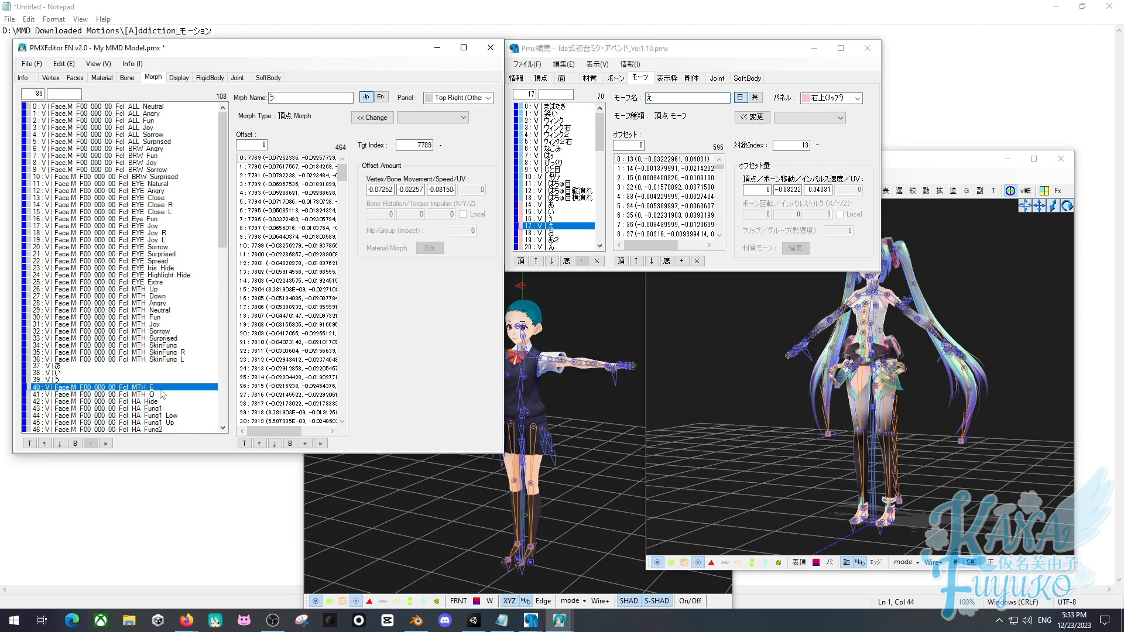
{"action": "double_click", "coordinate": [282, 98]}
{"action": "key", "text": "ctrl+v"}
Copy the reference morph name お onto the custom model's Fcl_MTH_O morph.
{"action": "left_click", "coordinate": [550, 232]}
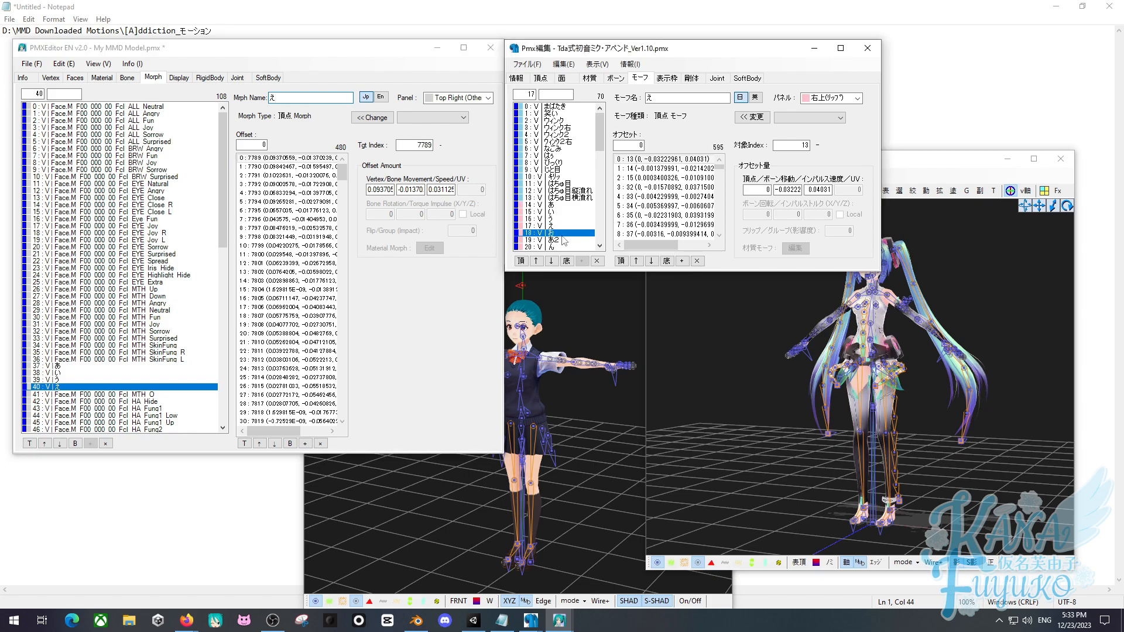
{"action": "double_click", "coordinate": [692, 97]}
{"action": "key", "text": "ctrl+c"}
{"action": "left_click", "coordinate": [164, 394]}
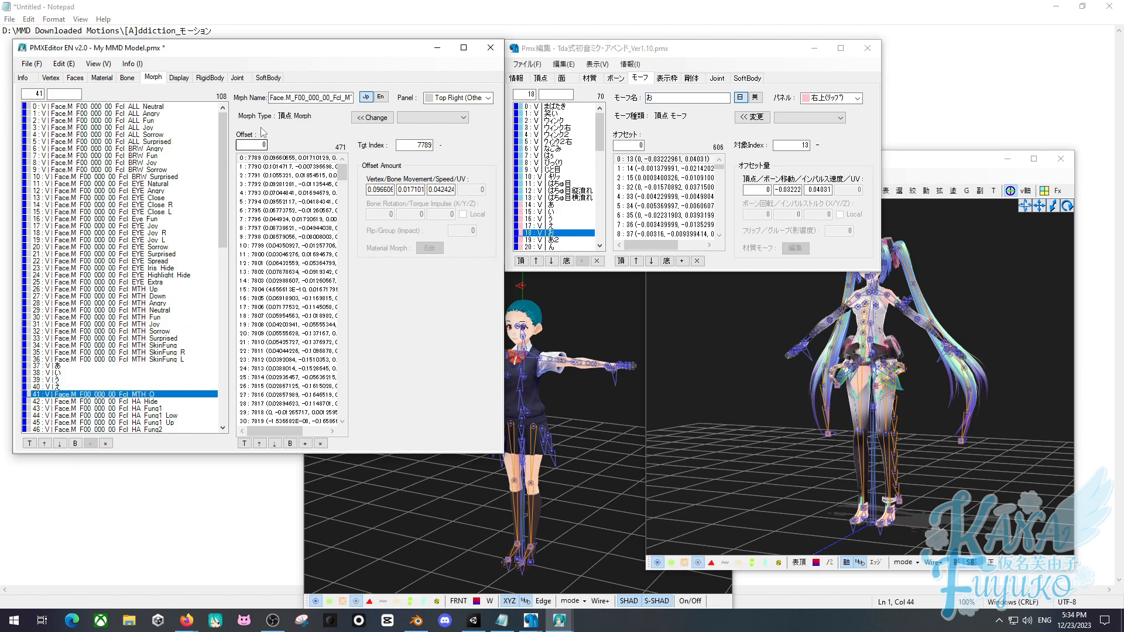
{"action": "double_click", "coordinate": [320, 97]}
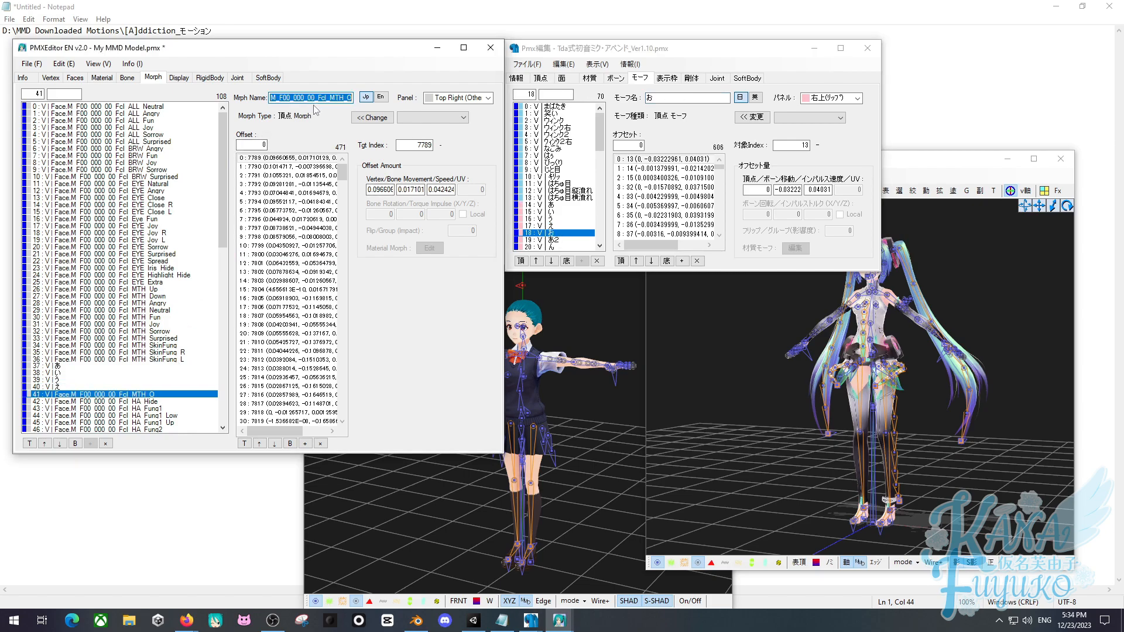
{"action": "key", "text": "ctrl+v"}
Preview the まばたき morph on the reference model's face in its TransformView, and close that view.
{"action": "left_click", "coordinate": [128, 317]}
{"action": "left_click", "coordinate": [714, 395]}
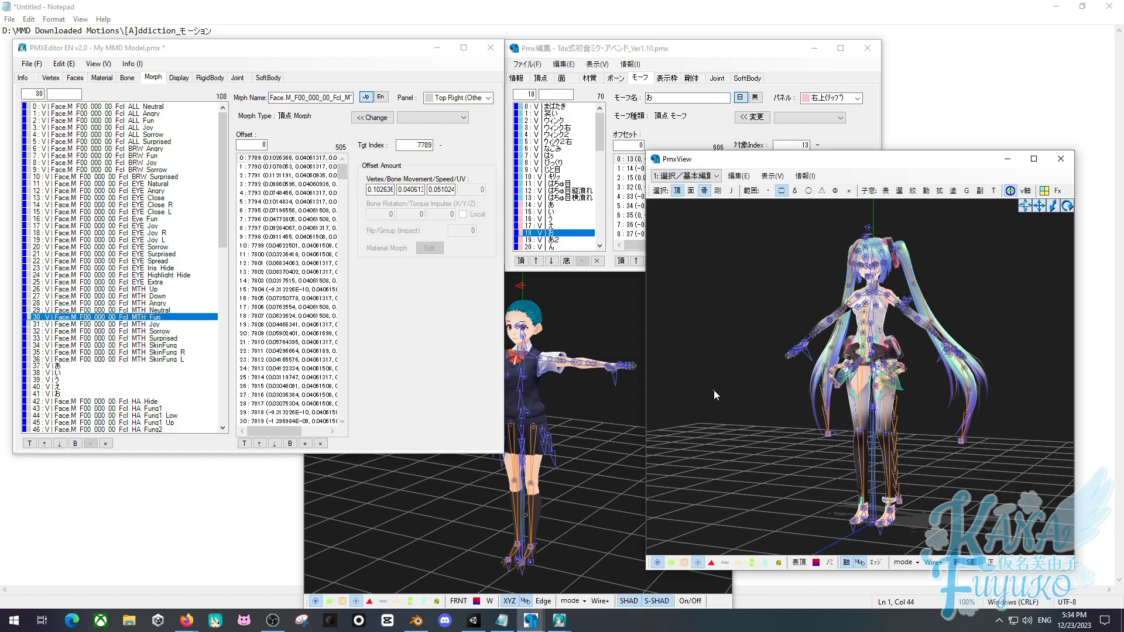
{"action": "left_click", "coordinate": [994, 192]}
{"action": "scroll", "coordinate": [310, 274], "scroll_direction": "up", "scroll_amount": 5}
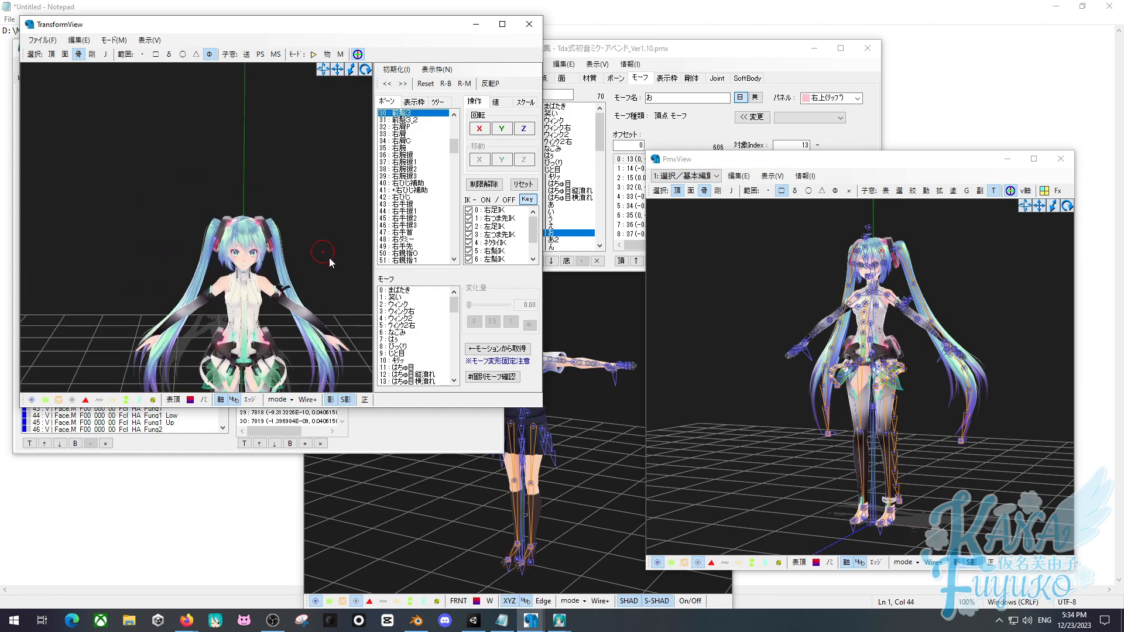
{"action": "scroll", "coordinate": [310, 274], "scroll_direction": "up", "scroll_amount": 6}
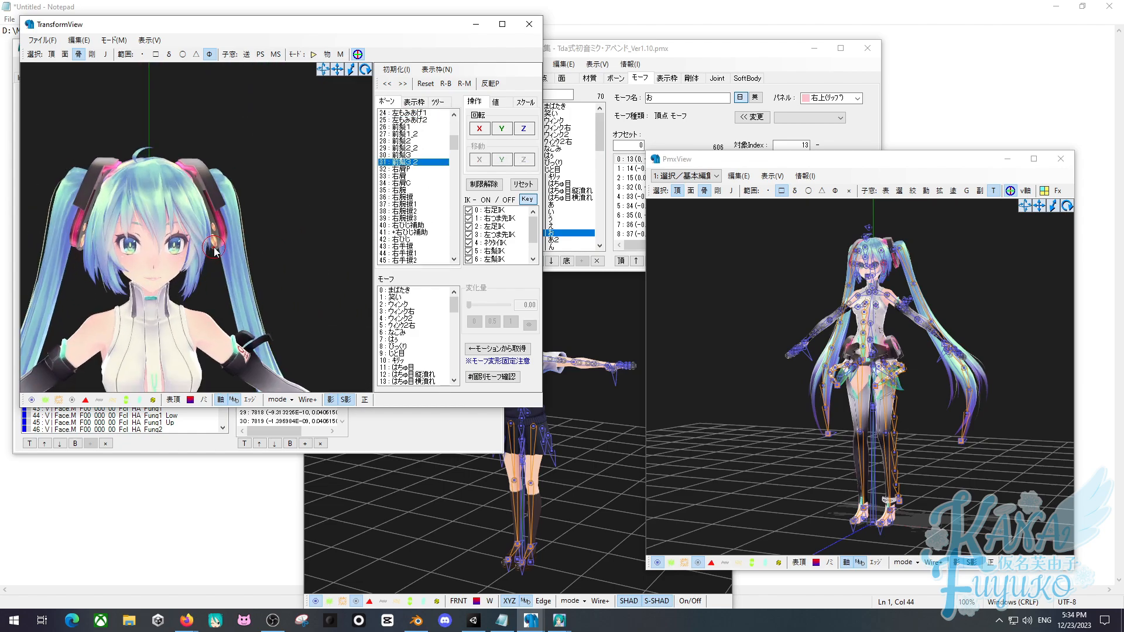
{"action": "scroll", "coordinate": [218, 234], "scroll_direction": "up", "scroll_amount": 4}
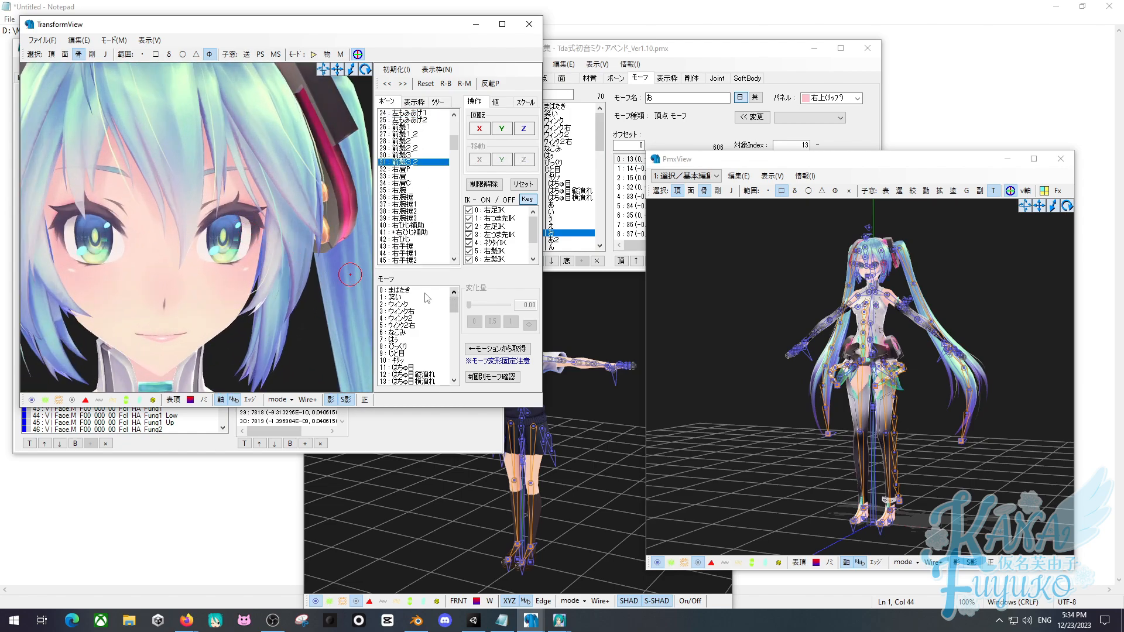
{"action": "left_click", "coordinate": [420, 291]}
{"action": "left_click_drag", "start_coordinate": [468, 306], "coordinate": [391, 320]}
{"action": "left_click", "coordinate": [433, 304]}
{"action": "left_click", "coordinate": [529, 24]}
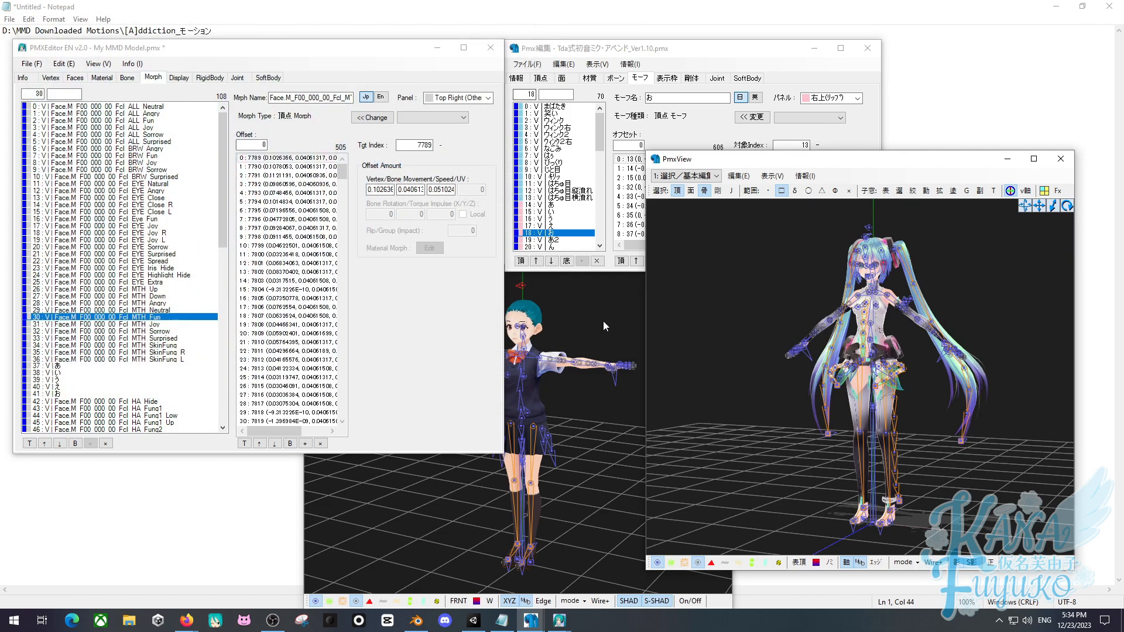
Open the custom model's TransformView and try the Fcl_ALL_Neutral morph on its face.
{"action": "left_click", "coordinate": [603, 321]}
{"action": "left_click", "coordinate": [685, 257]}
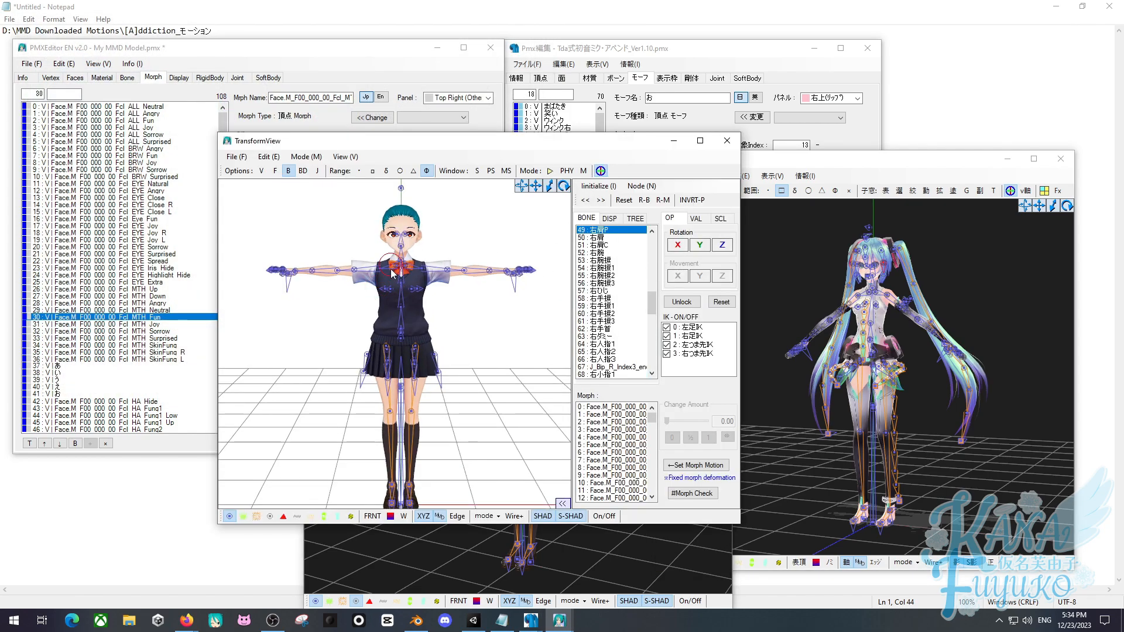
{"action": "scroll", "coordinate": [446, 301], "scroll_direction": "up", "scroll_amount": 5}
{"action": "scroll", "coordinate": [447, 303], "scroll_direction": "up", "scroll_amount": 3}
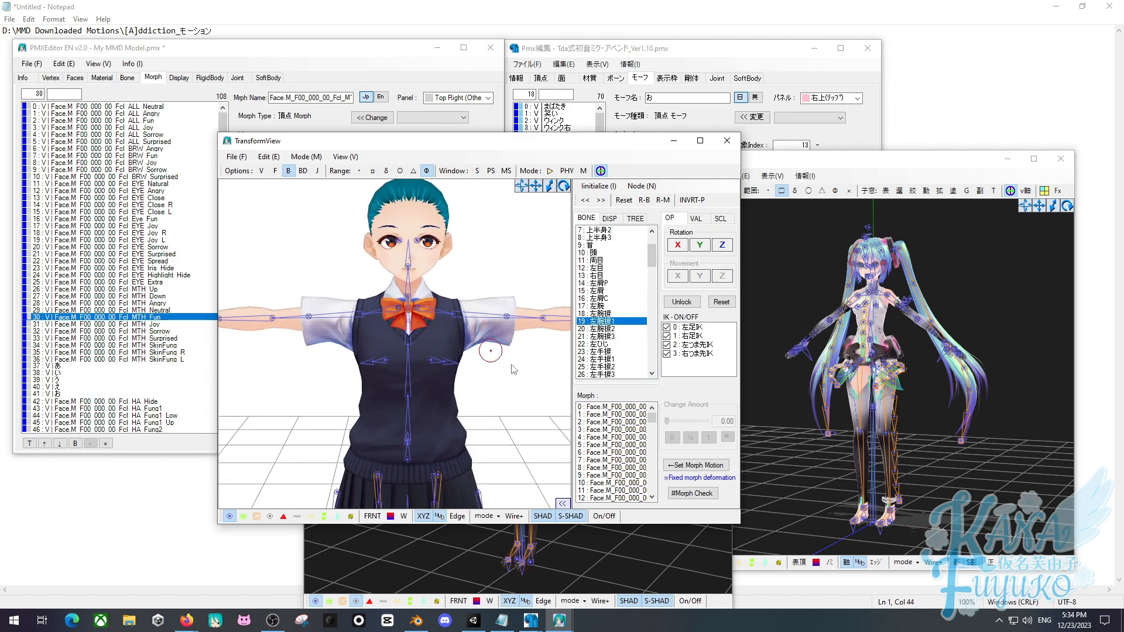
{"action": "left_click", "coordinate": [620, 407]}
{"action": "scroll", "coordinate": [442, 371], "scroll_direction": "up", "scroll_amount": 2}
{"action": "middle_click_drag", "start_coordinate": [442, 371], "coordinate": [444, 427]}
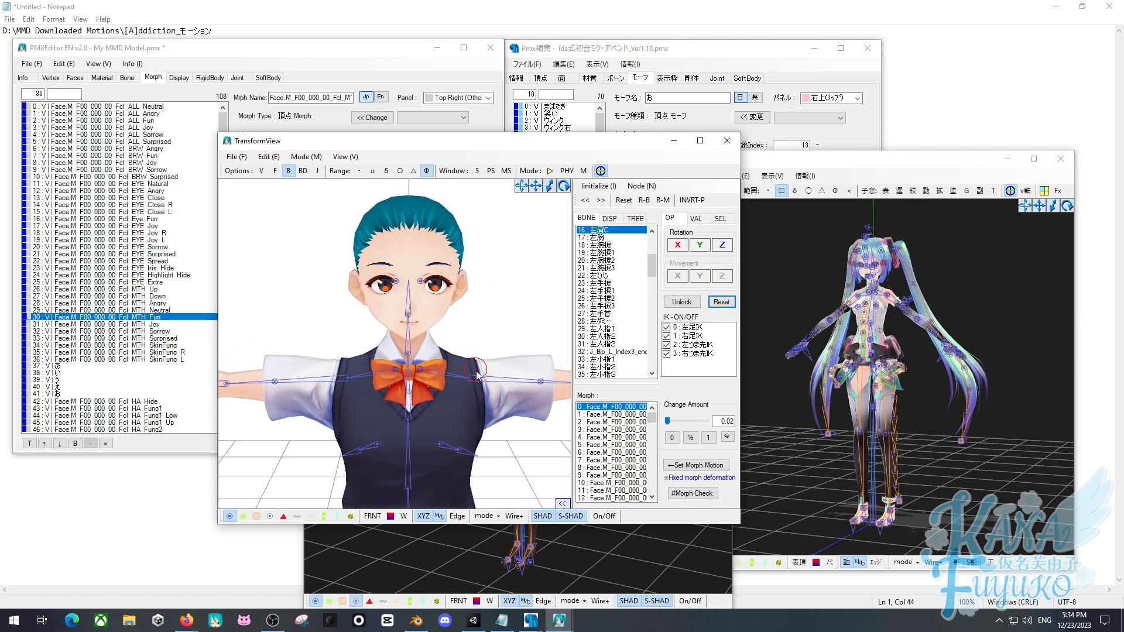
{"action": "scroll", "coordinate": [462, 389], "scroll_direction": "up", "scroll_amount": 1}
{"action": "left_click", "coordinate": [687, 422]}
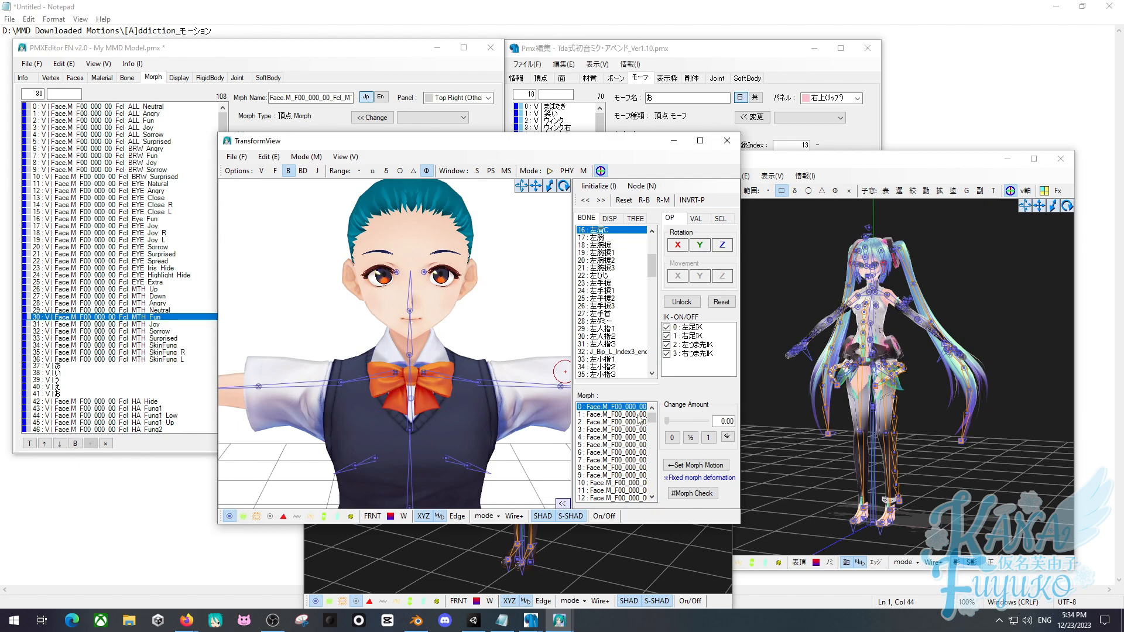
Preview the custom model's Fcl_ALL_Joy and Fcl_ALL_Fun morphs, and close the TransformView.
{"action": "left_click", "coordinate": [622, 429]}
{"action": "mouse_move", "coordinate": [668, 422]}
{"action": "left_mouse_down"}
{"action": "mouse_move", "coordinate": [787, 418]}
{"action": "mouse_move", "coordinate": [726, 439]}
{"action": "mouse_move", "coordinate": [661, 426]}
{"action": "left_mouse_up"}
{"action": "left_click", "coordinate": [620, 423]}
{"action": "left_click", "coordinate": [532, 303]}
{"action": "left_click", "coordinate": [546, 457]}
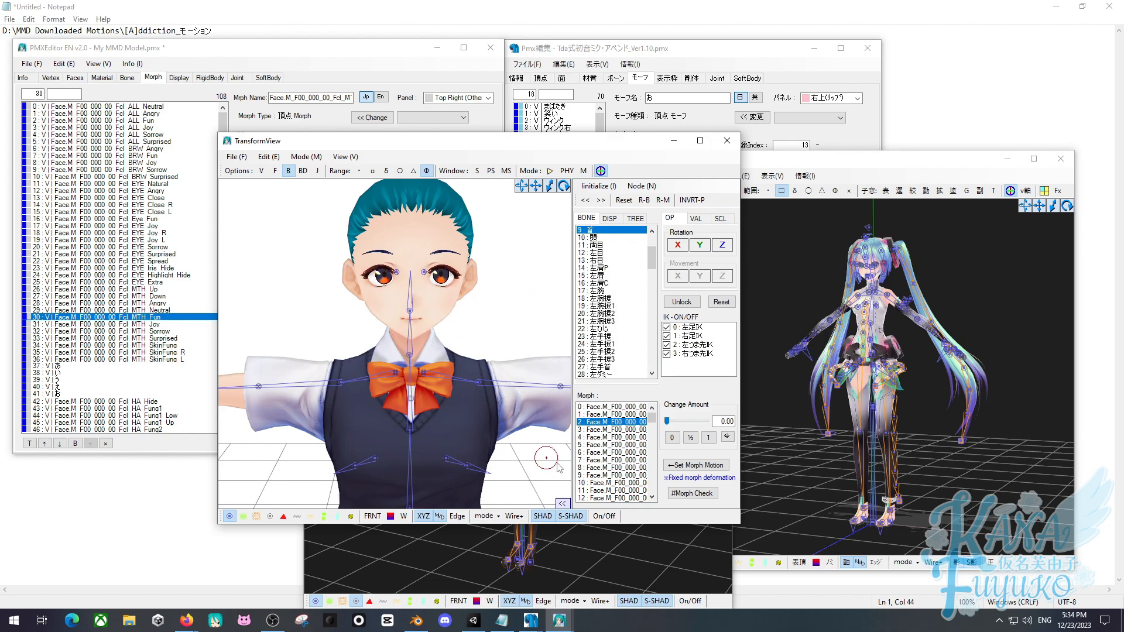
{"action": "left_click", "coordinate": [726, 142]}
Rename the custom model's Fcl_EYE_Close morph as まばたき, matching the reference model's blink morph.
{"action": "left_click", "coordinate": [578, 53]}
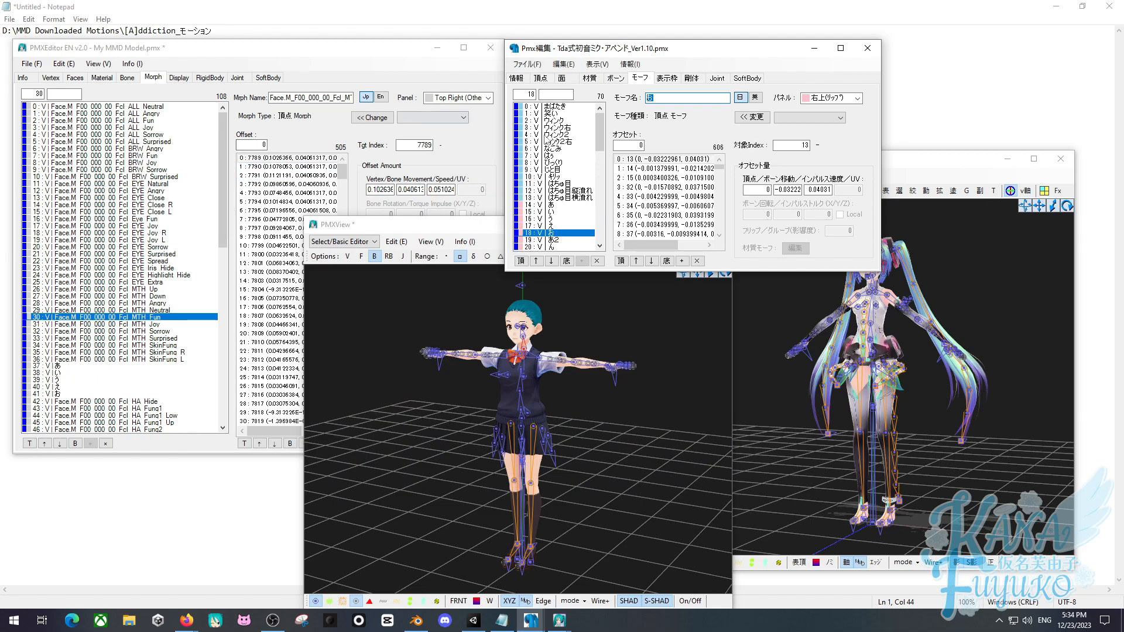
{"action": "left_click", "coordinate": [562, 113]}
{"action": "left_click", "coordinate": [559, 107]}
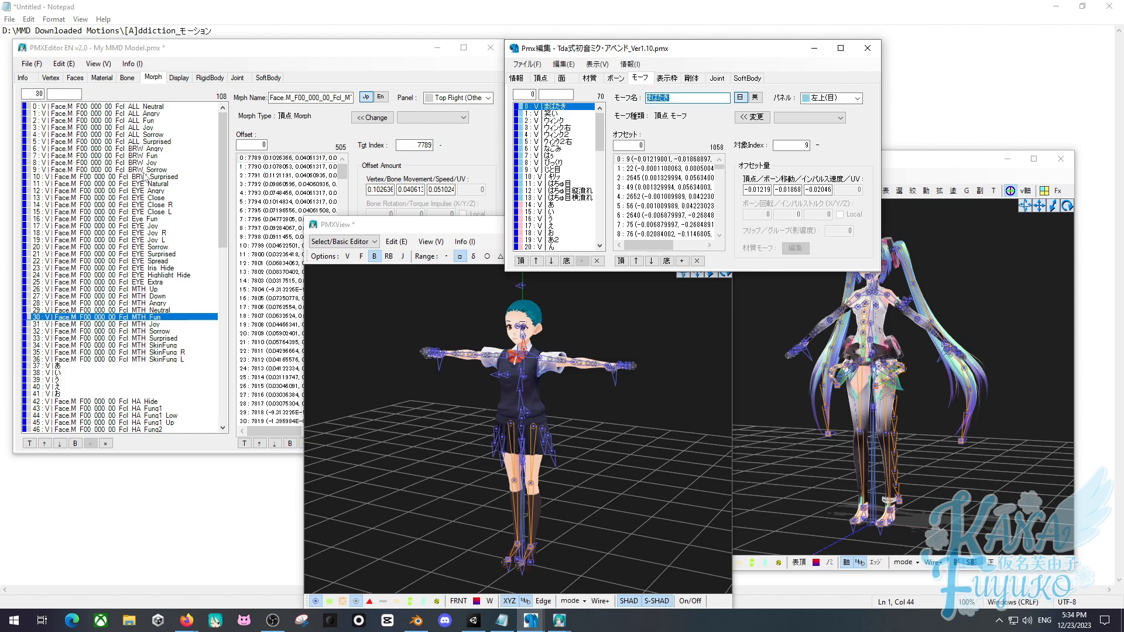
{"action": "left_click", "coordinate": [168, 199]}
{"action": "left_click", "coordinate": [332, 99]}
{"action": "key", "text": "ctrl+a"}
{"action": "type", "text": "まばたき"}
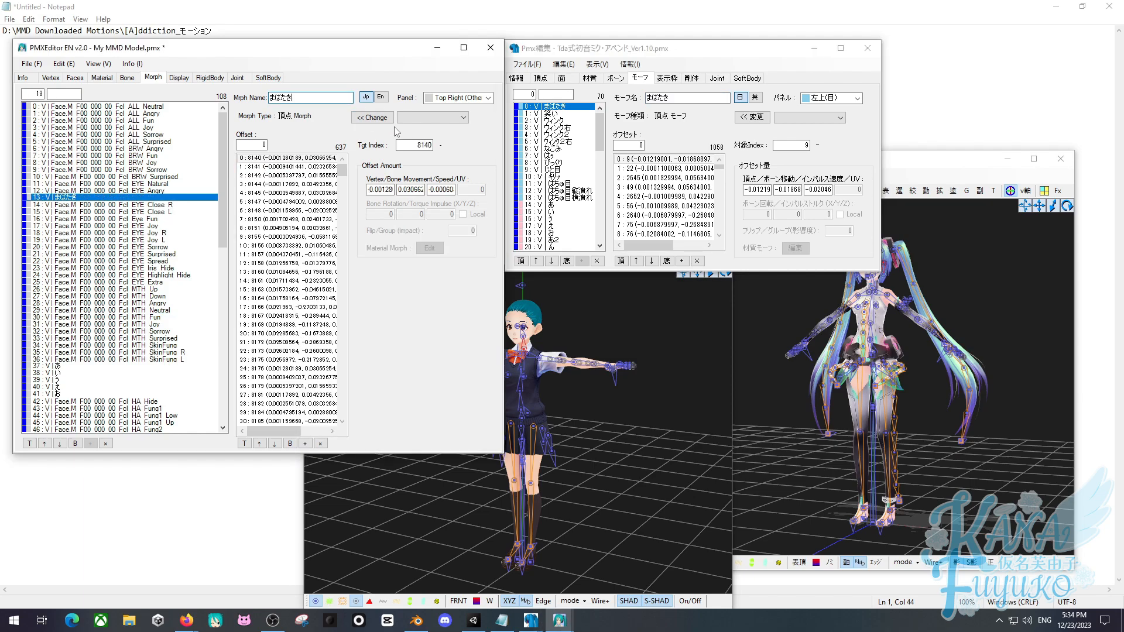
Copy the reference morph name ウィンク onto the custom model's Fcl_EYE_Close_L morph.
{"action": "left_click", "coordinate": [571, 122]}
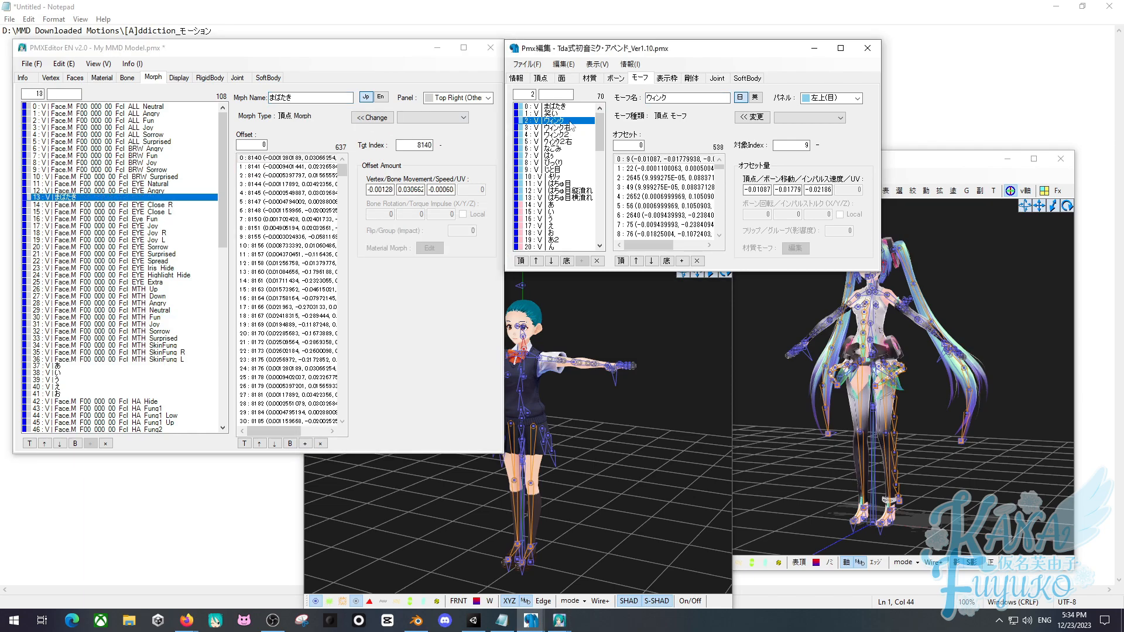
{"action": "double_click", "coordinate": [679, 98]}
{"action": "key", "text": "ctrl+c"}
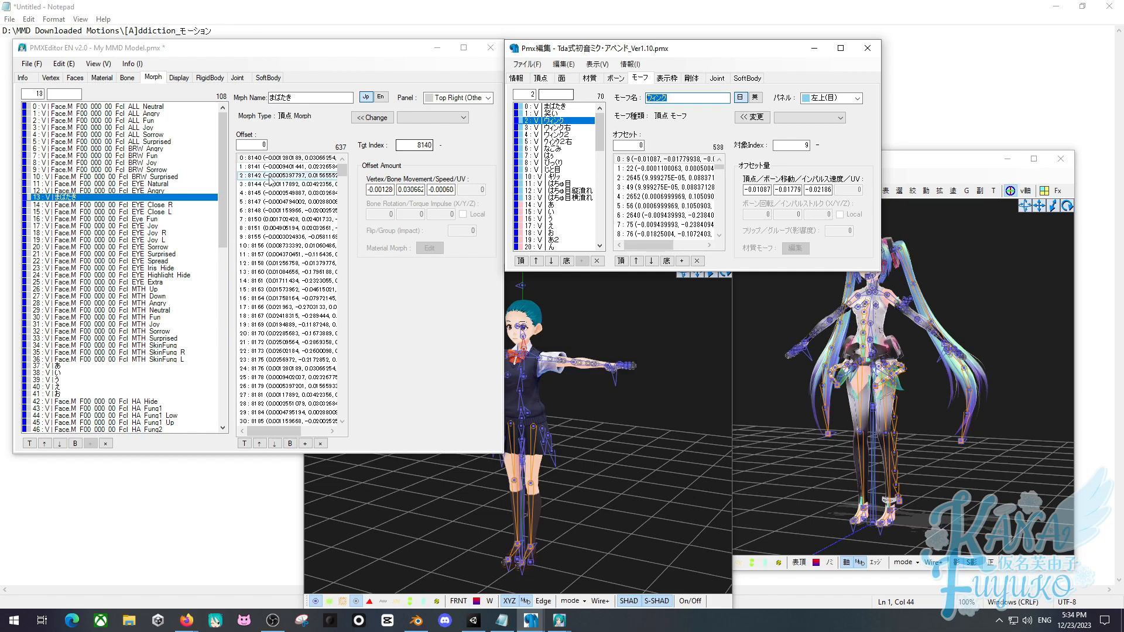
{"action": "left_click", "coordinate": [174, 212]}
{"action": "double_click", "coordinate": [342, 99]}
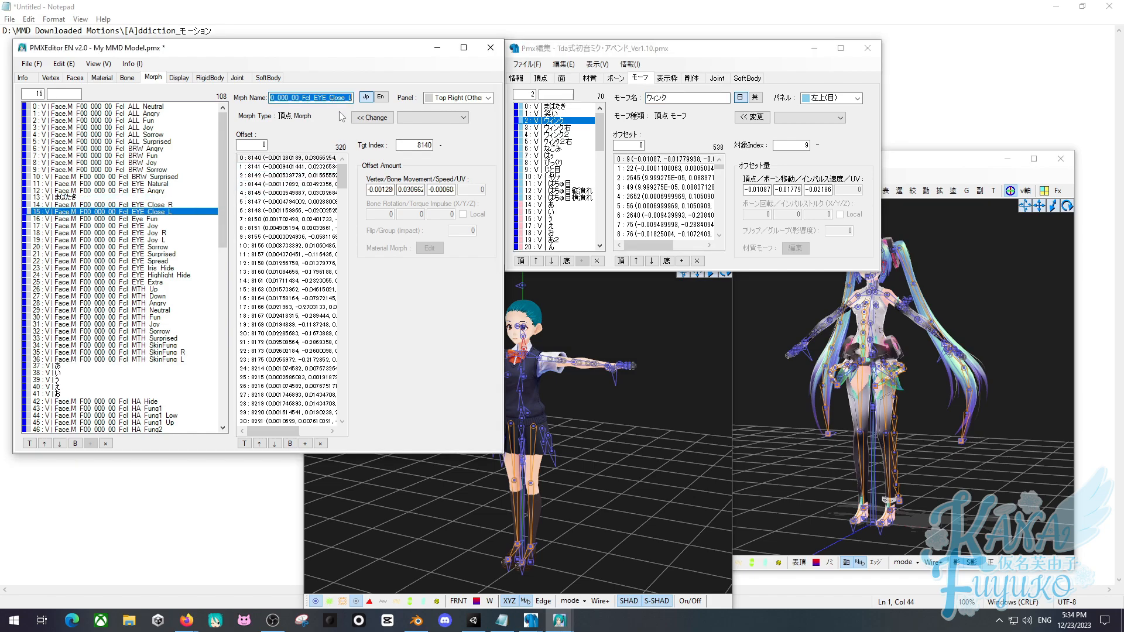
{"action": "key", "text": "ctrl+v"}
Rename the custom model's Fcl_EYE_Close_R morph as ウィンク右, following the reference model's wink morph.
{"action": "left_click", "coordinate": [579, 127]}
{"action": "left_click_drag", "start_coordinate": [682, 99], "coordinate": [637, 104]}
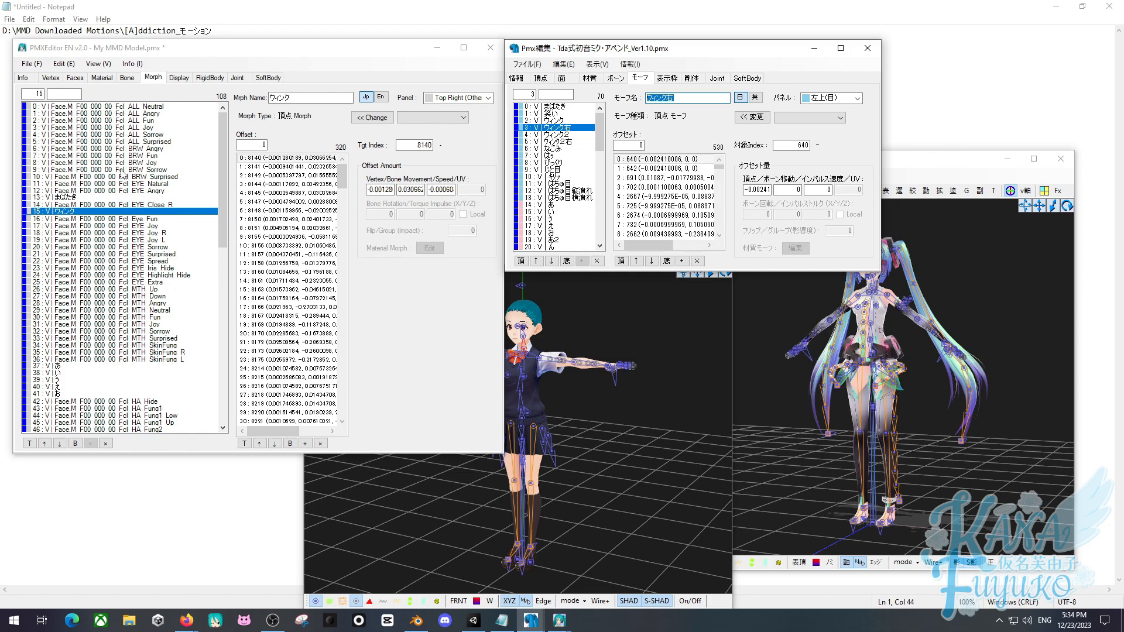
{"action": "left_click", "coordinate": [172, 204]}
{"action": "double_click", "coordinate": [342, 99]}
{"action": "type", "text": "ウィンク右"}
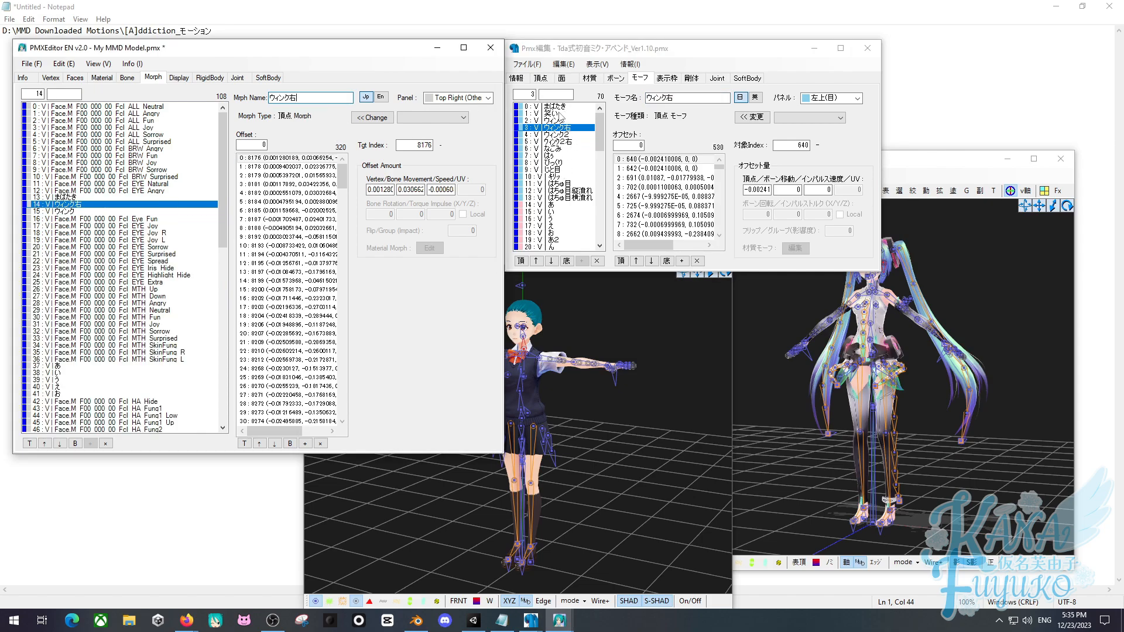
Copy the reference morph name 笑い onto the custom model's Fcl_EYE_Joy morph.
{"action": "left_click", "coordinate": [556, 113]}
{"action": "left_click_drag", "start_coordinate": [673, 97], "coordinate": [646, 99]}
{"action": "key", "text": "ctrl+c"}
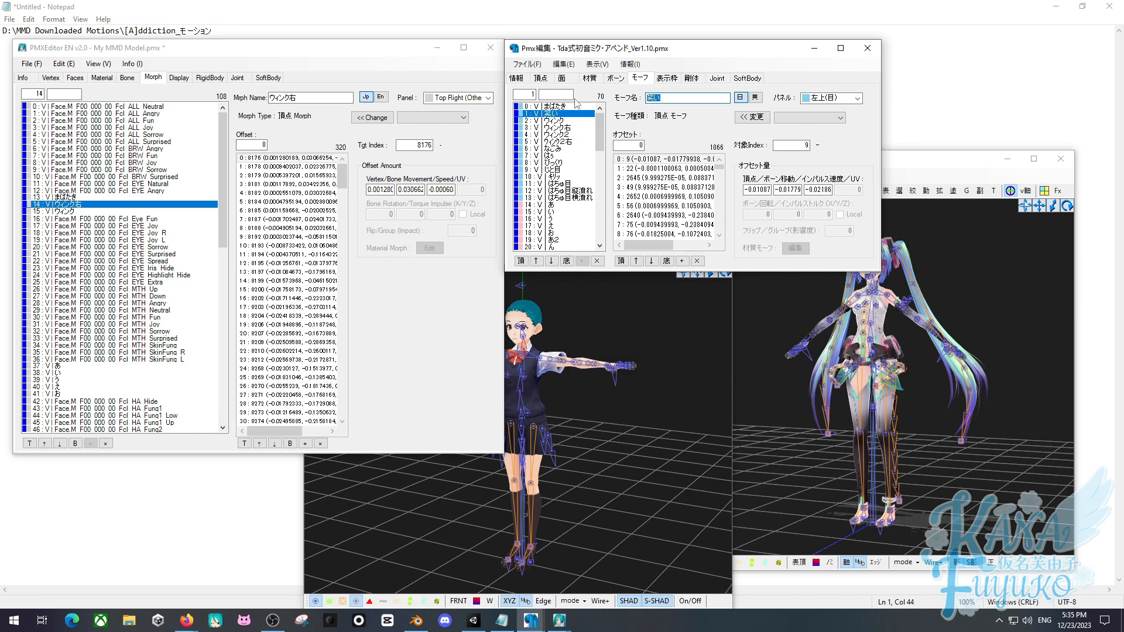
{"action": "left_click", "coordinate": [163, 226]}
{"action": "double_click", "coordinate": [310, 98]}
{"action": "key", "text": "ctrl+v"}
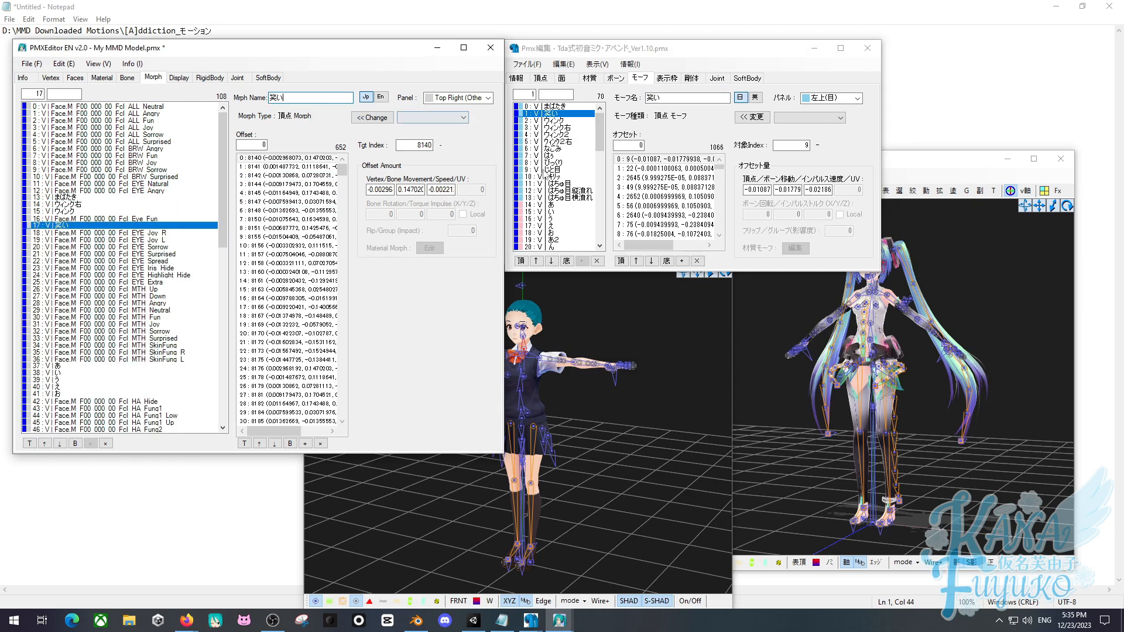
Rename the custom model's Fcl_EYE_Joy_L morph as ウィンク2, following the reference model's morph name.
{"action": "left_click", "coordinate": [571, 134]}
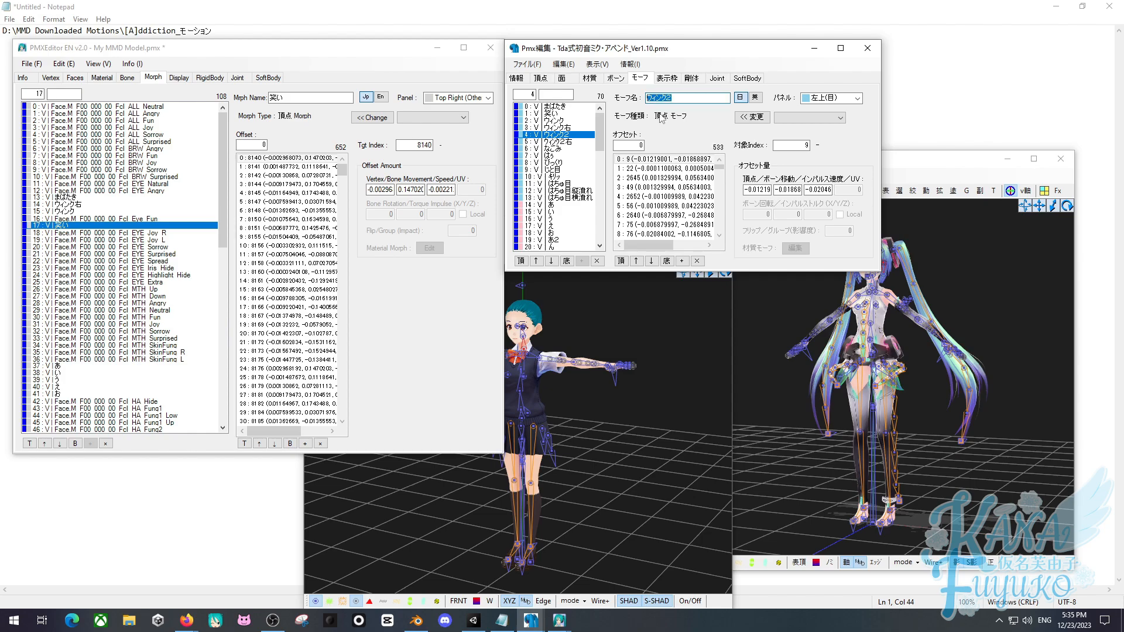
{"action": "left_click", "coordinate": [109, 240]}
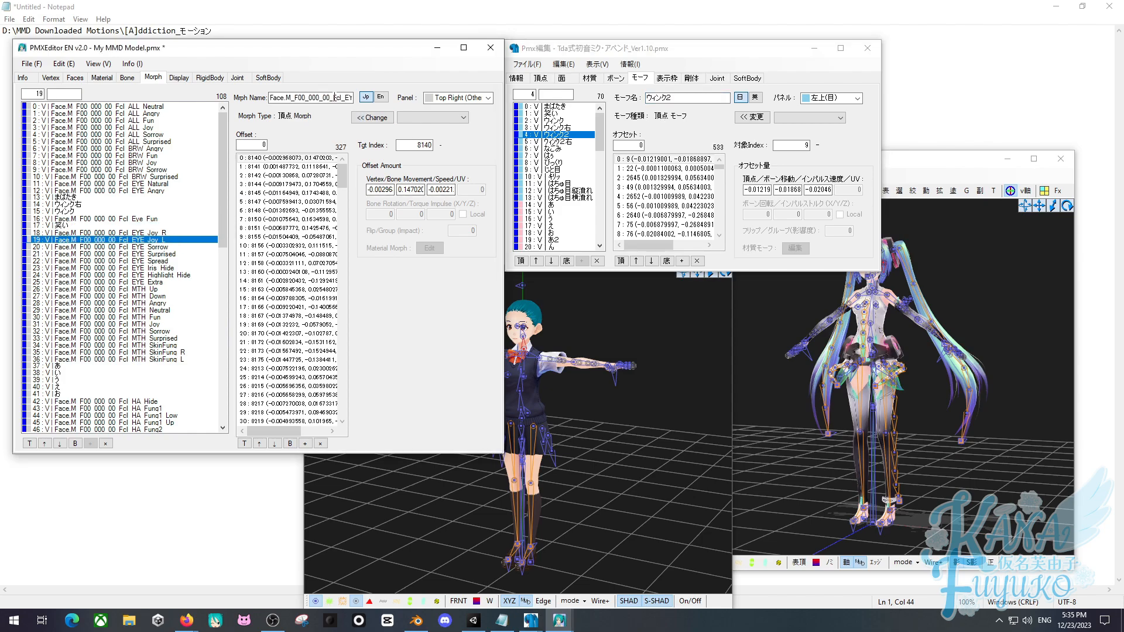
{"action": "double_click", "coordinate": [334, 97]}
{"action": "type", "text": "ウィンク2"}
Rename the custom model's Fcl_EYE_Joy_R morph as ウィンク2右, and select the ウィンク2 morph below it.
{"action": "left_click", "coordinate": [565, 141]}
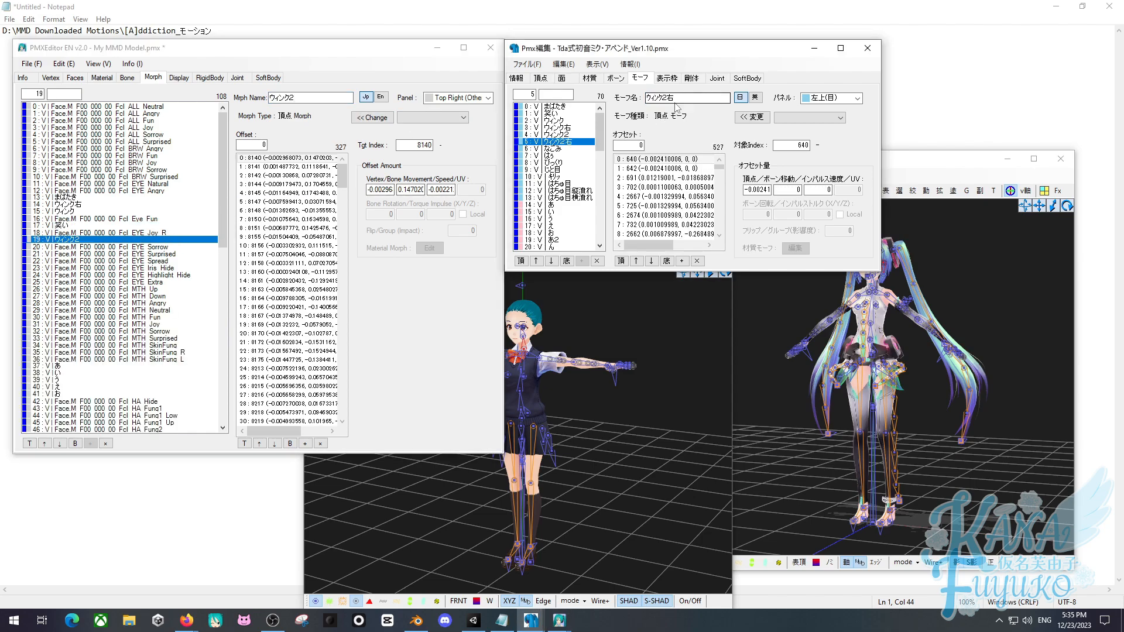
{"action": "left_click", "coordinate": [71, 232]}
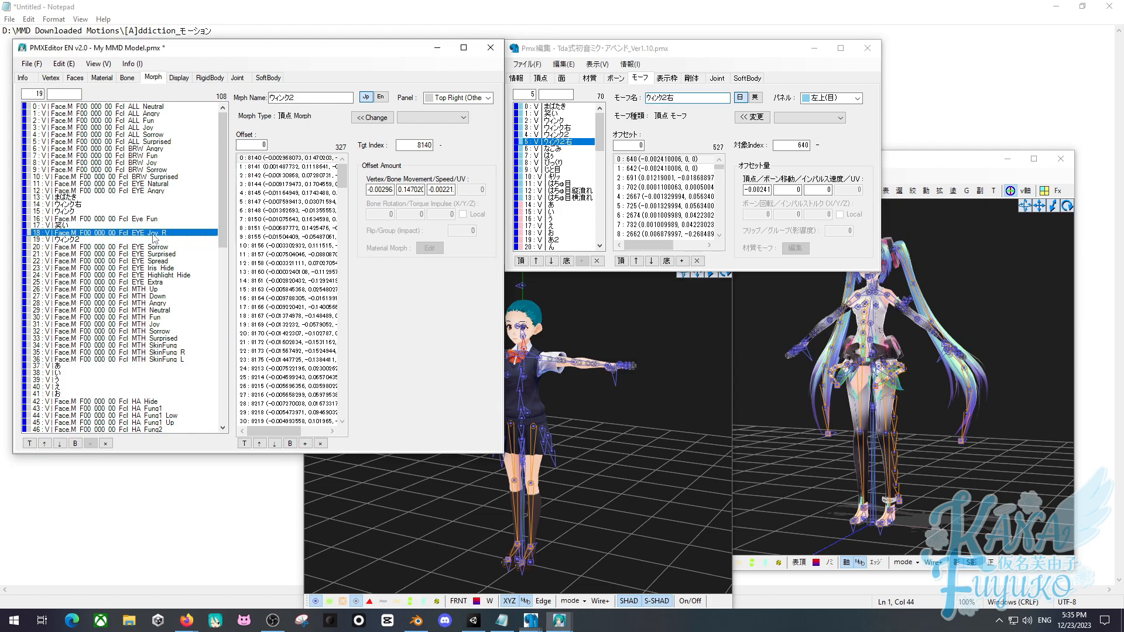
{"action": "double_click", "coordinate": [310, 97]}
{"action": "type", "text": "ウィンク2右"}
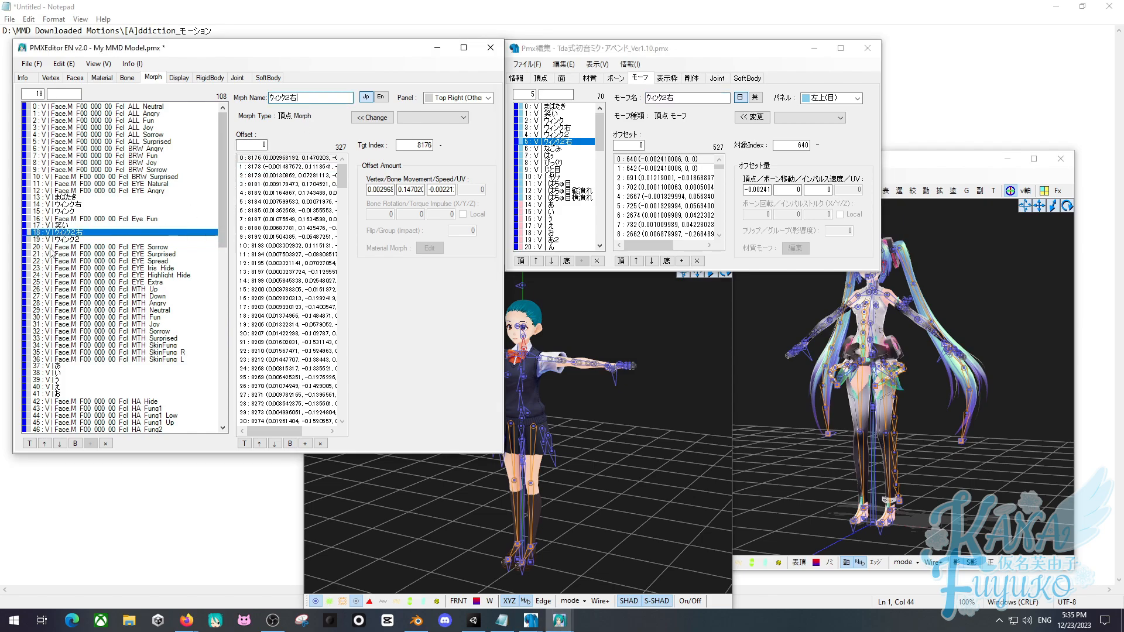
{"action": "left_click", "coordinate": [70, 240]}
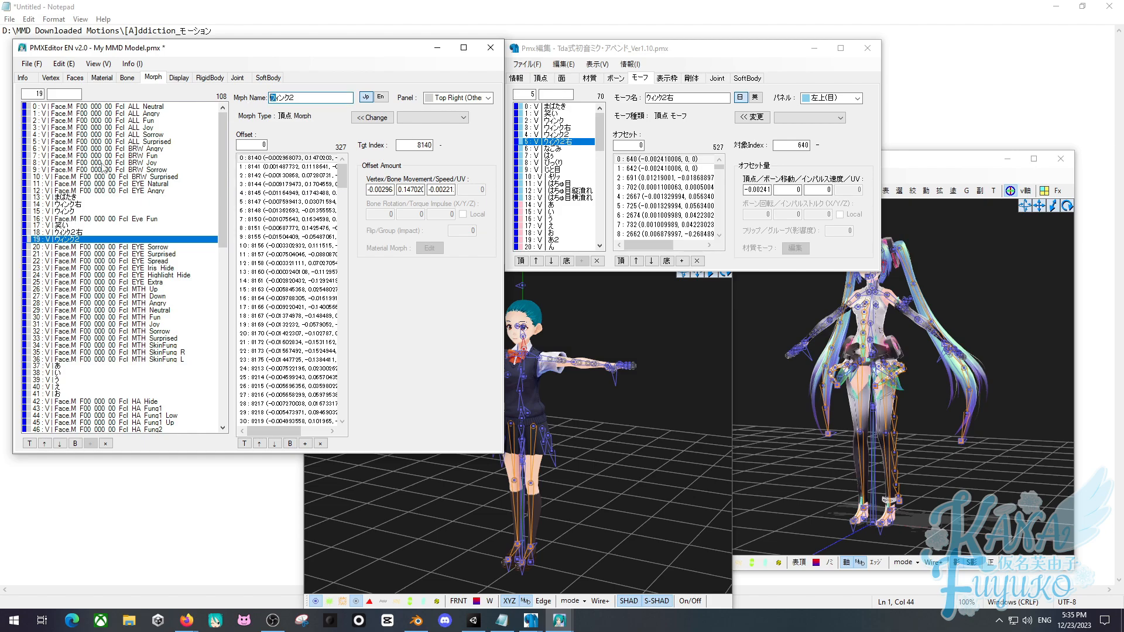
Duplicate the custom model's ウィンク2右 morph directly below the original in its morph list.
{"action": "left_click", "coordinate": [86, 233]}
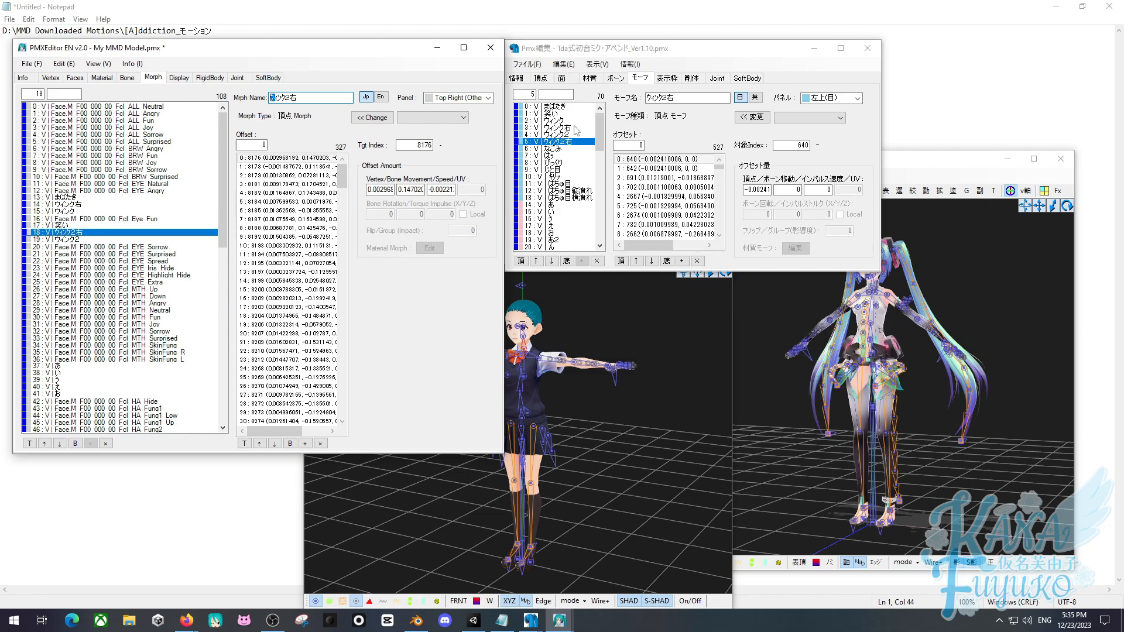
{"action": "left_click", "coordinate": [576, 127]}
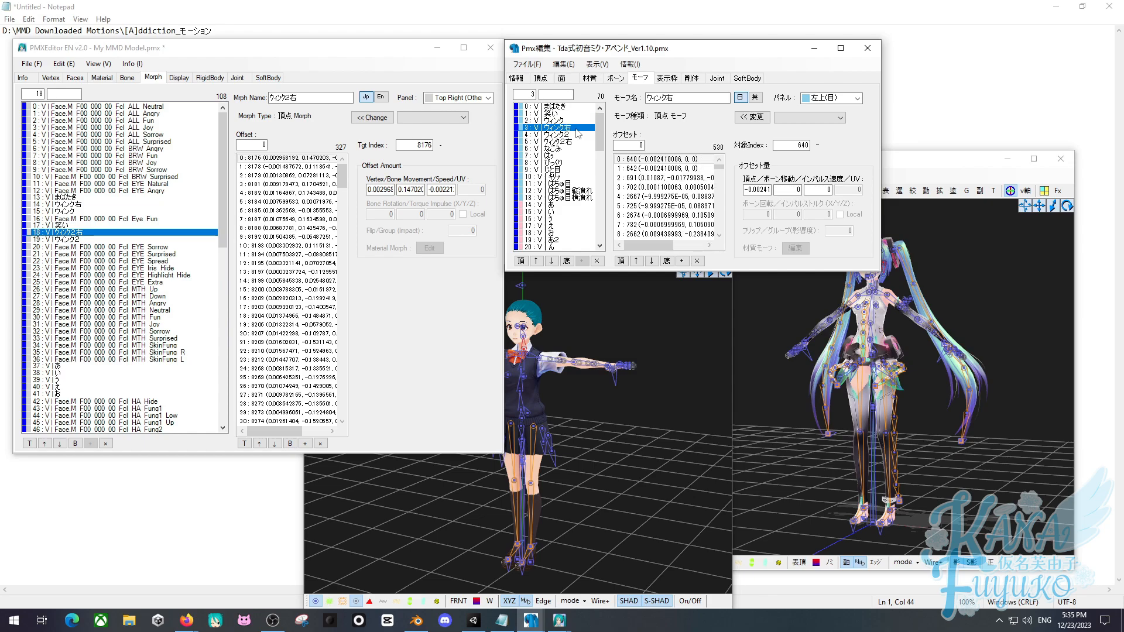
{"action": "left_click", "coordinate": [577, 141]}
{"action": "left_click", "coordinate": [70, 234]}
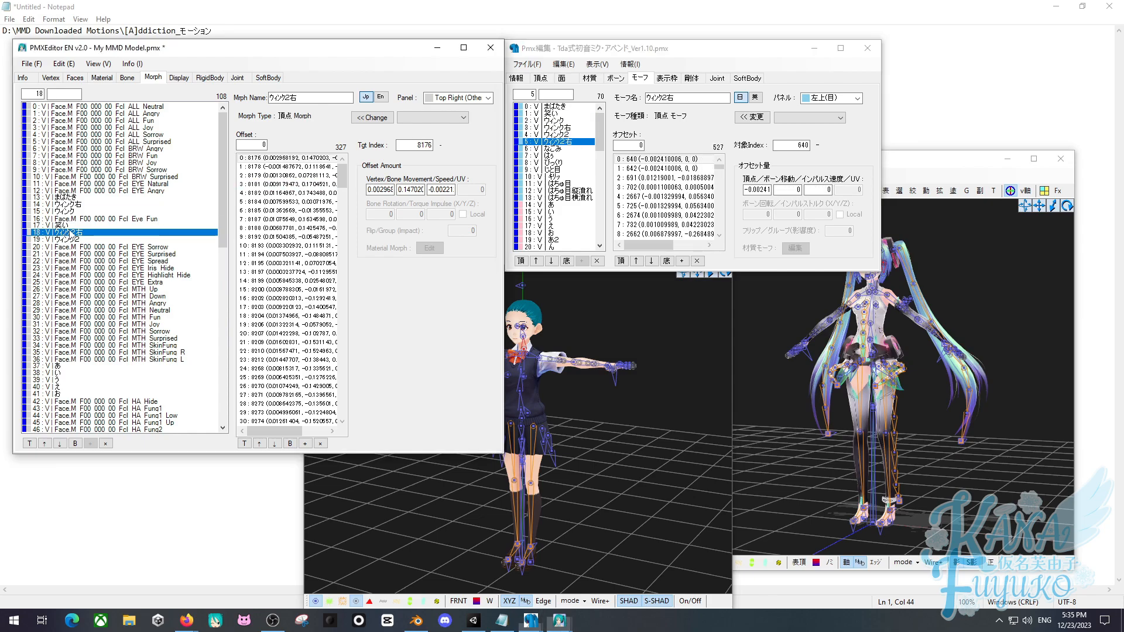
{"action": "key", "text": "ctrl+v"}
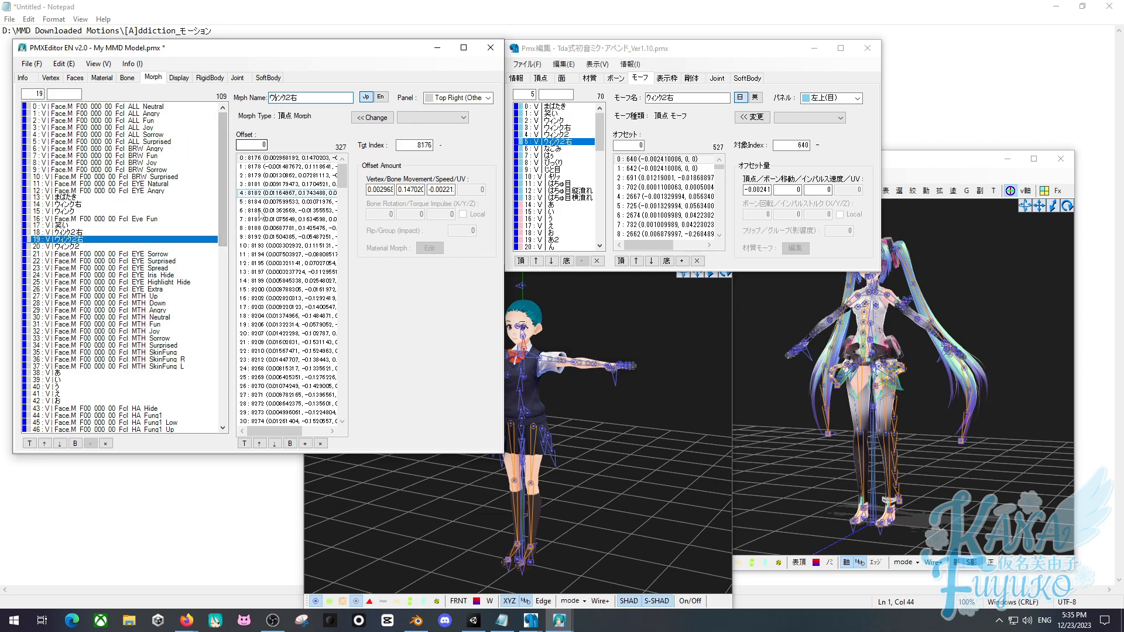
Assign the custom model's Fcl_BRW morphs, from Angry through Surprised, to the Bottom Left (Brow) panel.
{"action": "left_click", "coordinate": [605, 139]}
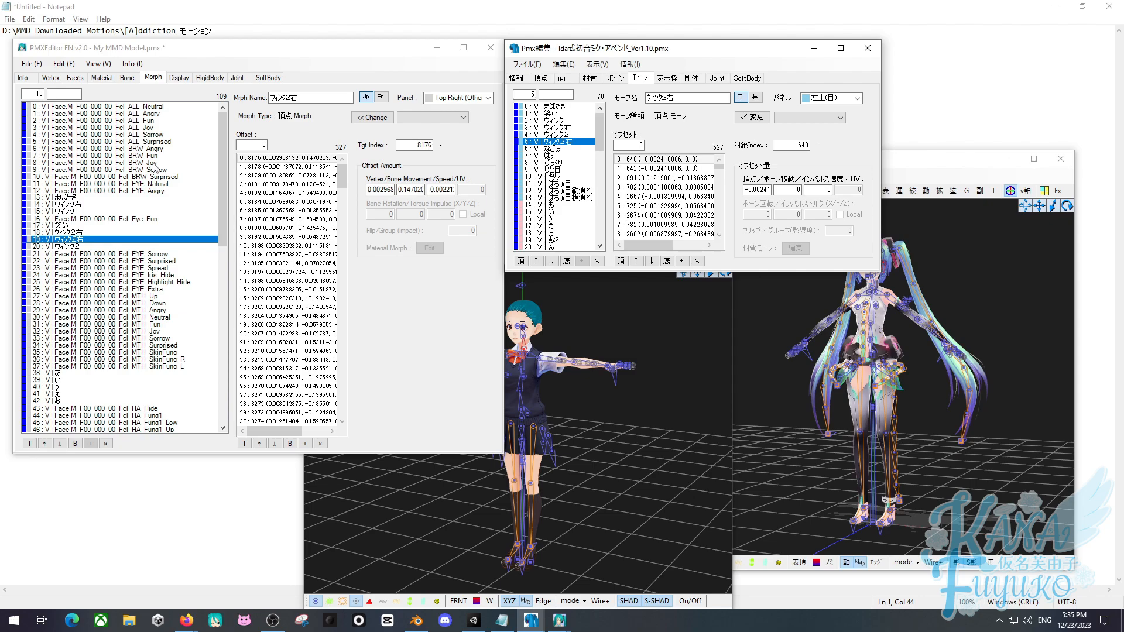
{"action": "left_click", "coordinate": [459, 97]}
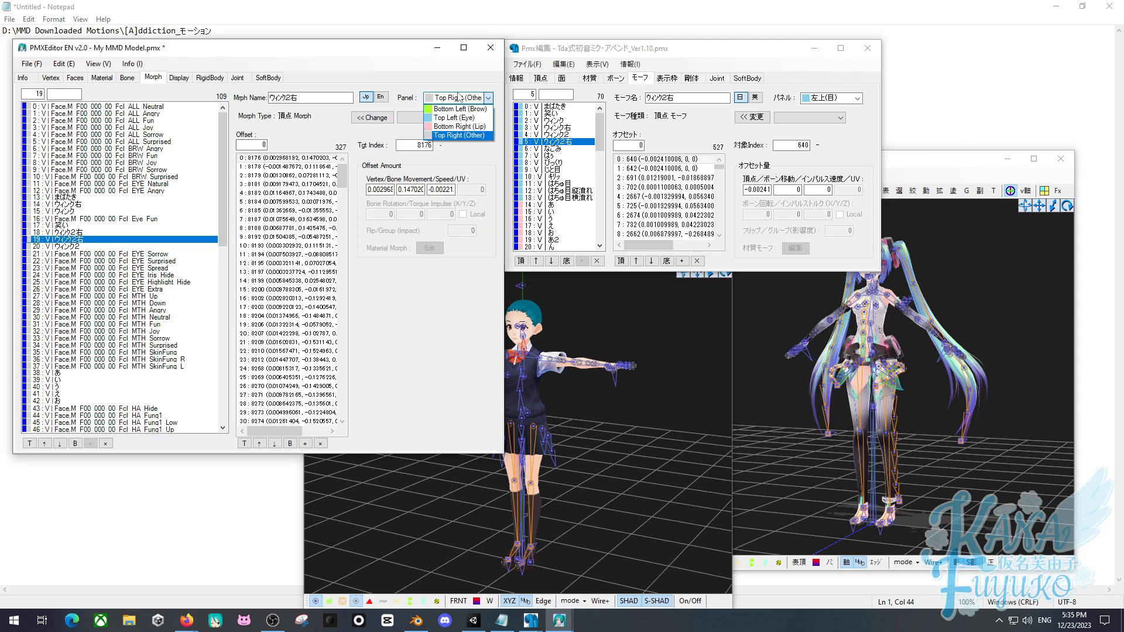
{"action": "left_click", "coordinate": [460, 98]}
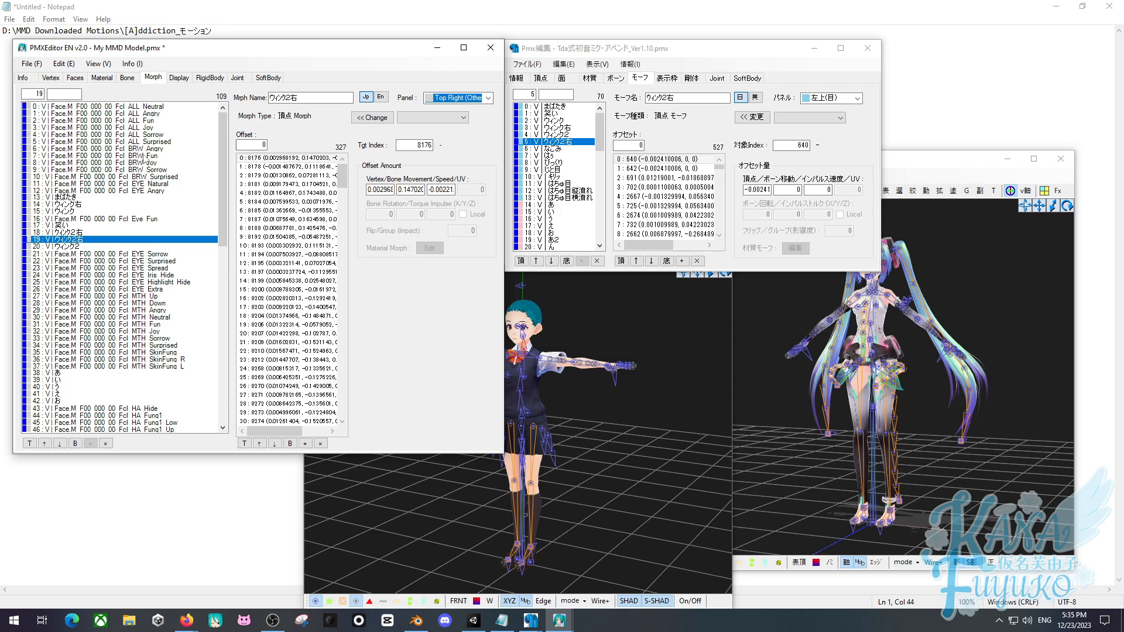
{"action": "left_click_drag", "start_coordinate": [147, 150], "coordinate": [159, 175]}
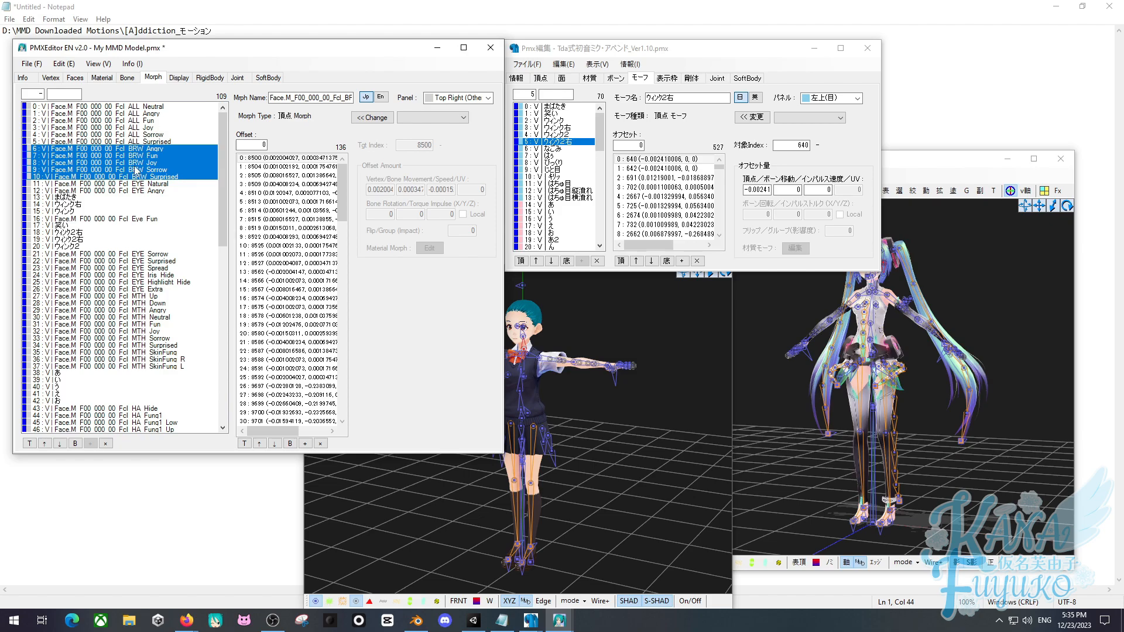
{"action": "left_click", "coordinate": [457, 98]}
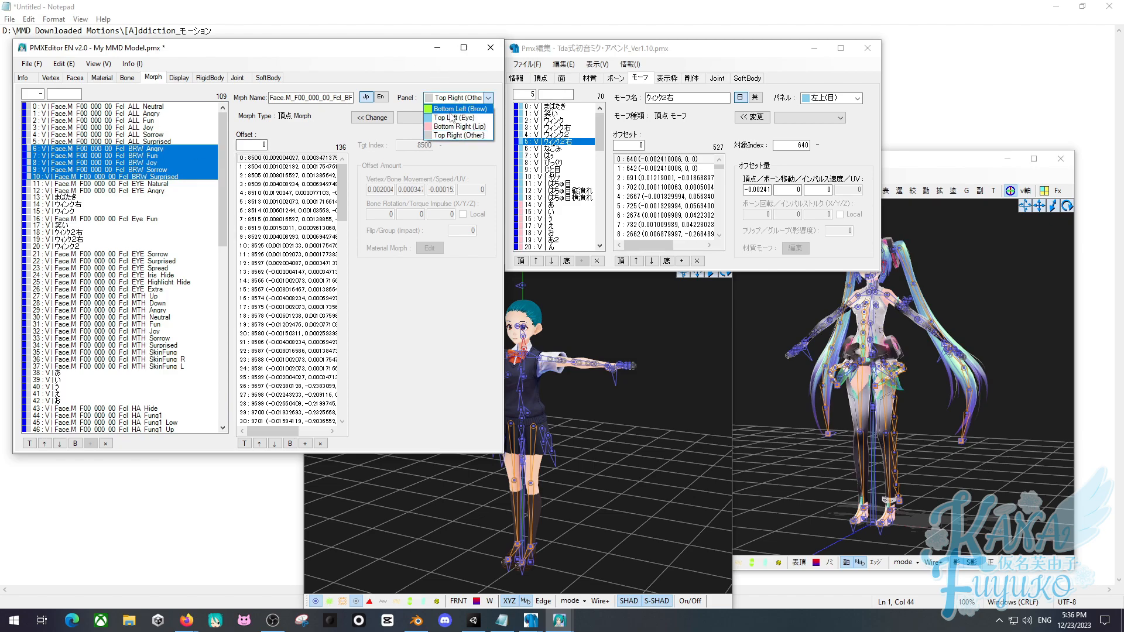
{"action": "left_click", "coordinate": [460, 109]}
Assign the custom model's eye morphs, from Fcl_EYE_Natural through Fcl_EYE_Extra, to the Top Left (Eye) panel.
{"action": "left_click_drag", "start_coordinate": [143, 186], "coordinate": [158, 291]}
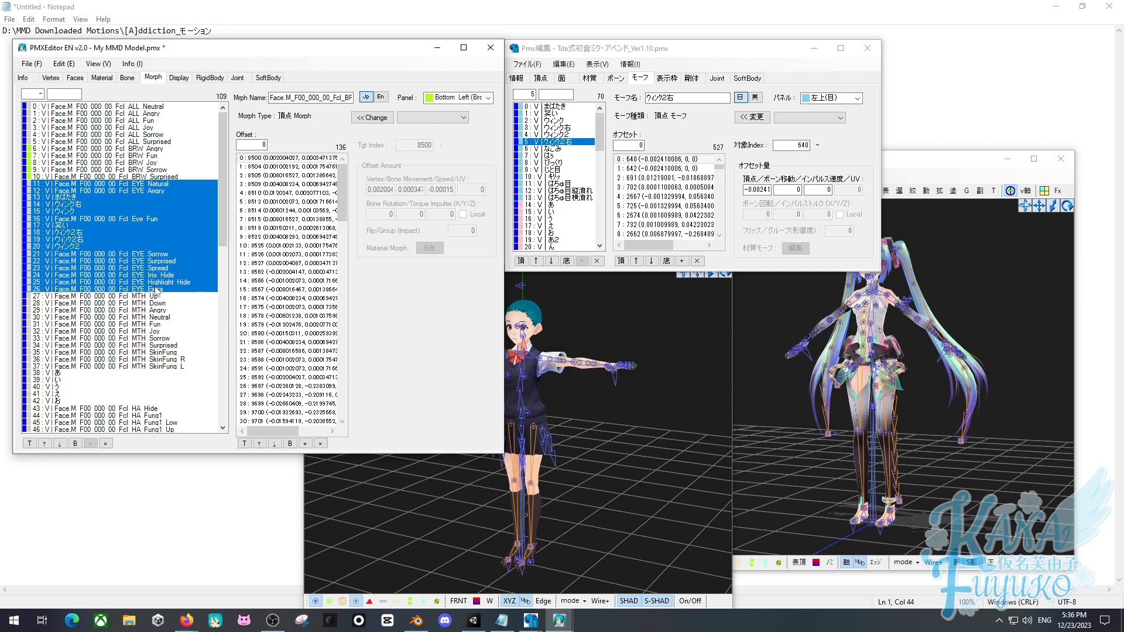
{"action": "left_click", "coordinate": [464, 103]}
{"action": "left_click", "coordinate": [456, 117]}
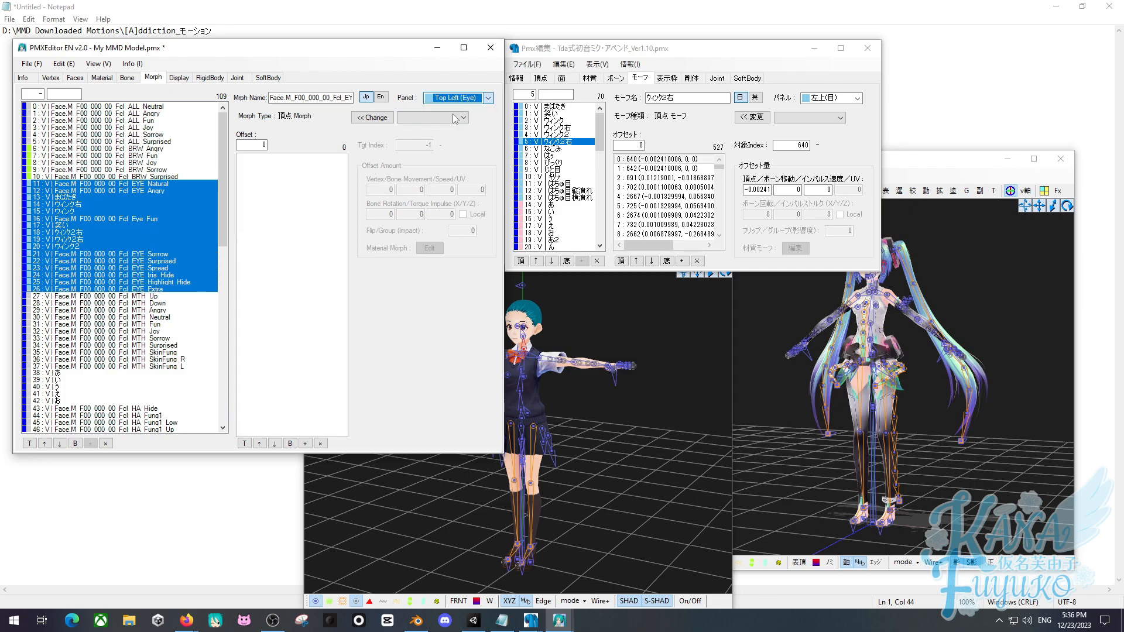
Assign the morphs from Fcl_MTH_Up through Fcl_HA_Short_Low, including the vowel morphs, to the Bottom Right (Lip) panel.
{"action": "scroll", "coordinate": [169, 296], "scroll_direction": "down", "scroll_amount": 7}
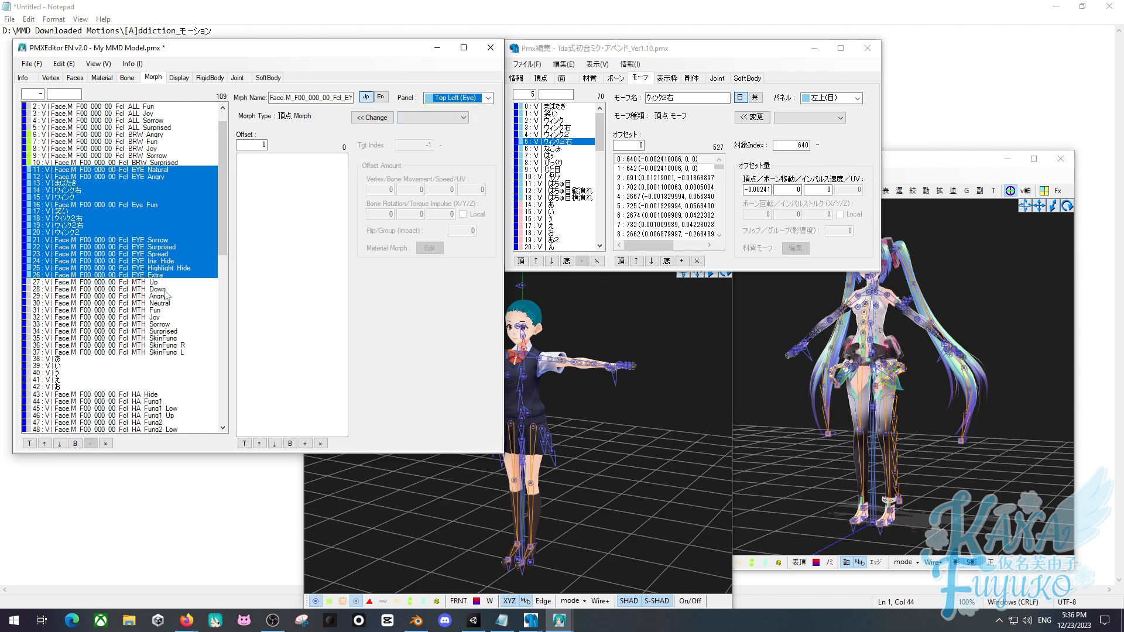
{"action": "left_click_drag", "start_coordinate": [169, 151], "coordinate": [179, 345]}
{"action": "left_click", "coordinate": [462, 98]}
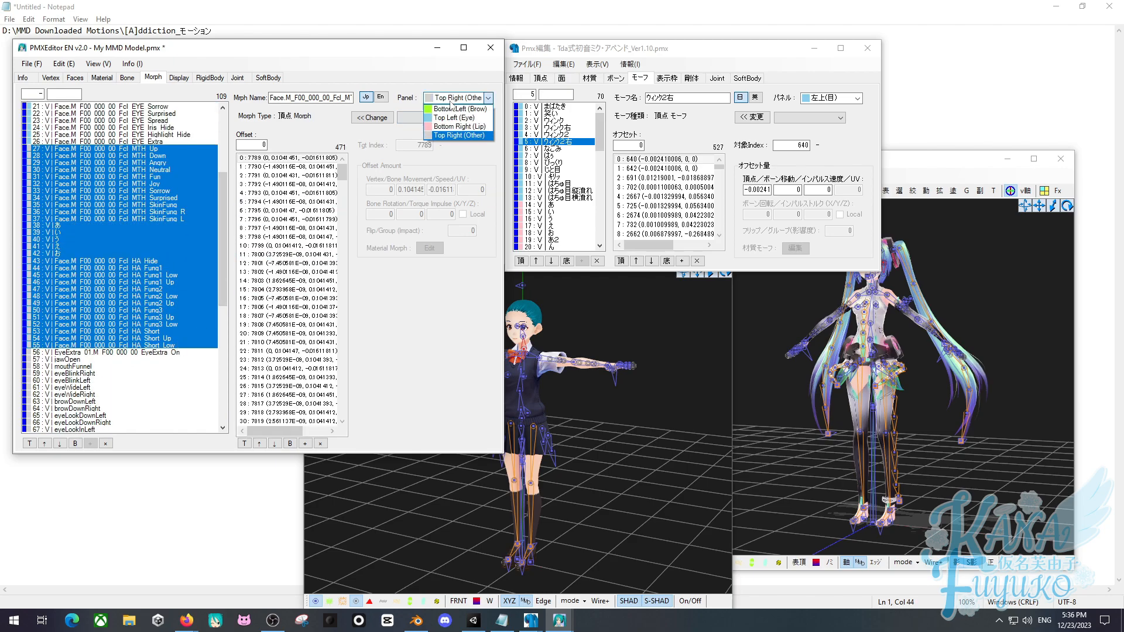
{"action": "left_click", "coordinate": [448, 128]}
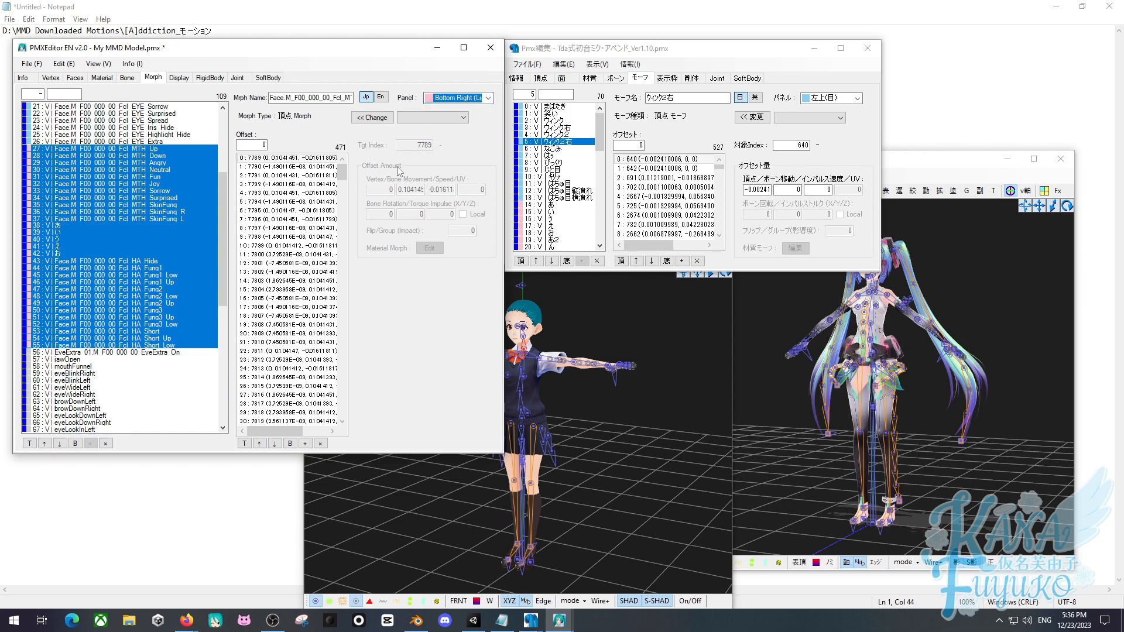
Assign the custom model's EyeExtra_On morph to the Top Left (Eye) panel.
{"action": "left_click", "coordinate": [157, 353]}
{"action": "left_click", "coordinate": [463, 98]}
{"action": "left_click", "coordinate": [460, 118]}
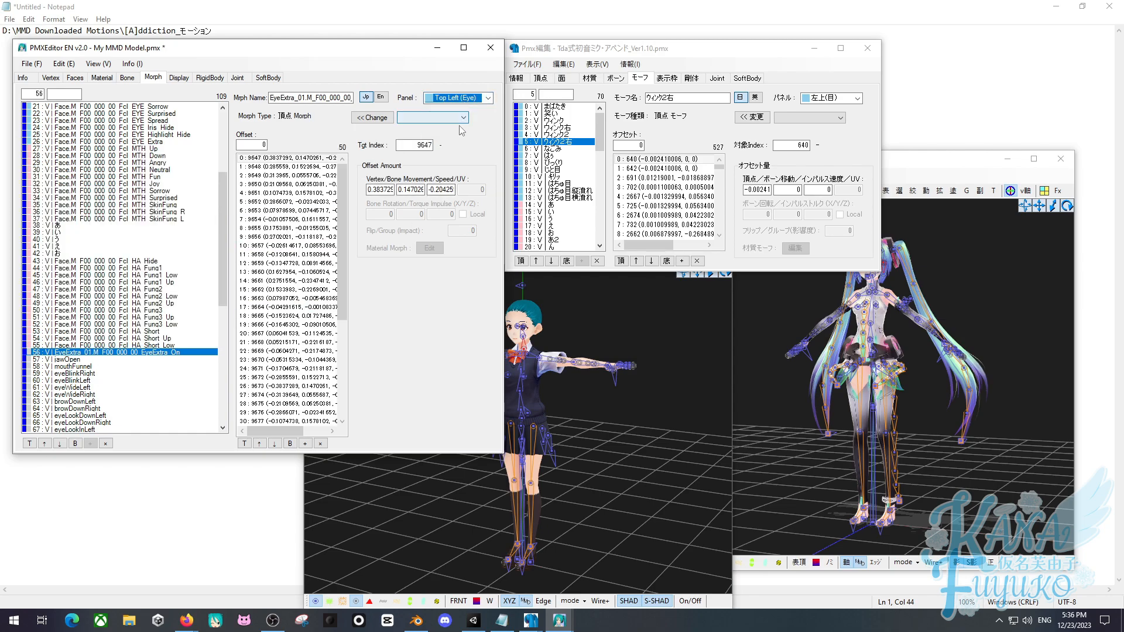
Review the custom model's morph list, compare it with the reference model's eye morphs, and check the custom model from the front.
{"action": "left_click", "coordinate": [148, 311]}
{"action": "scroll", "coordinate": [146, 324], "scroll_direction": "down", "scroll_amount": 10}
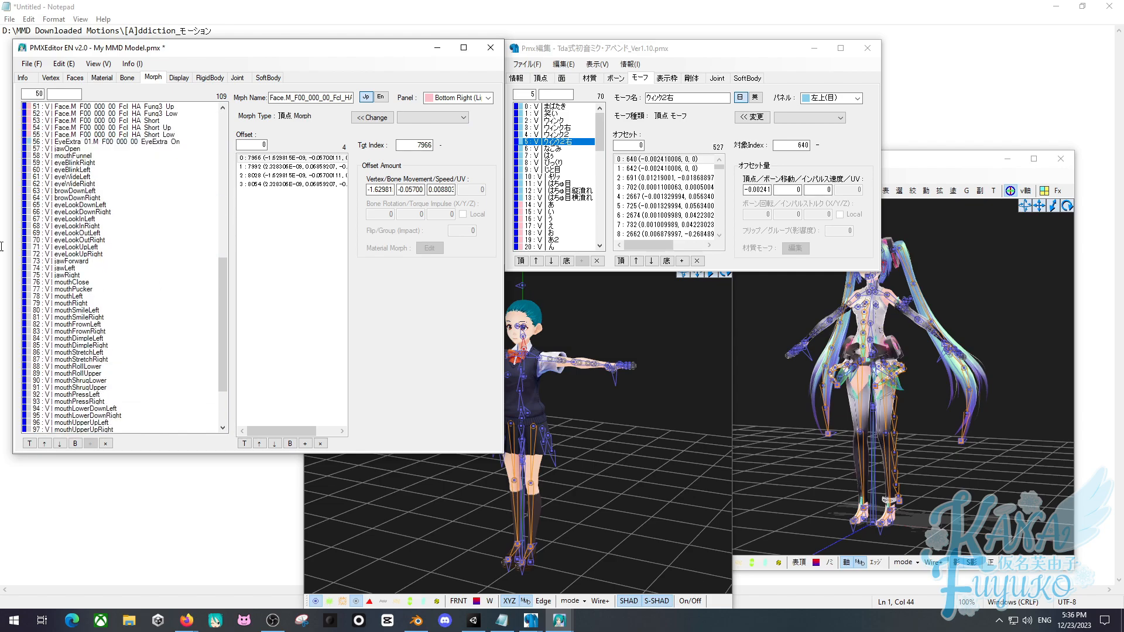
{"action": "left_click_drag", "start_coordinate": [223, 288], "coordinate": [156, 142]}
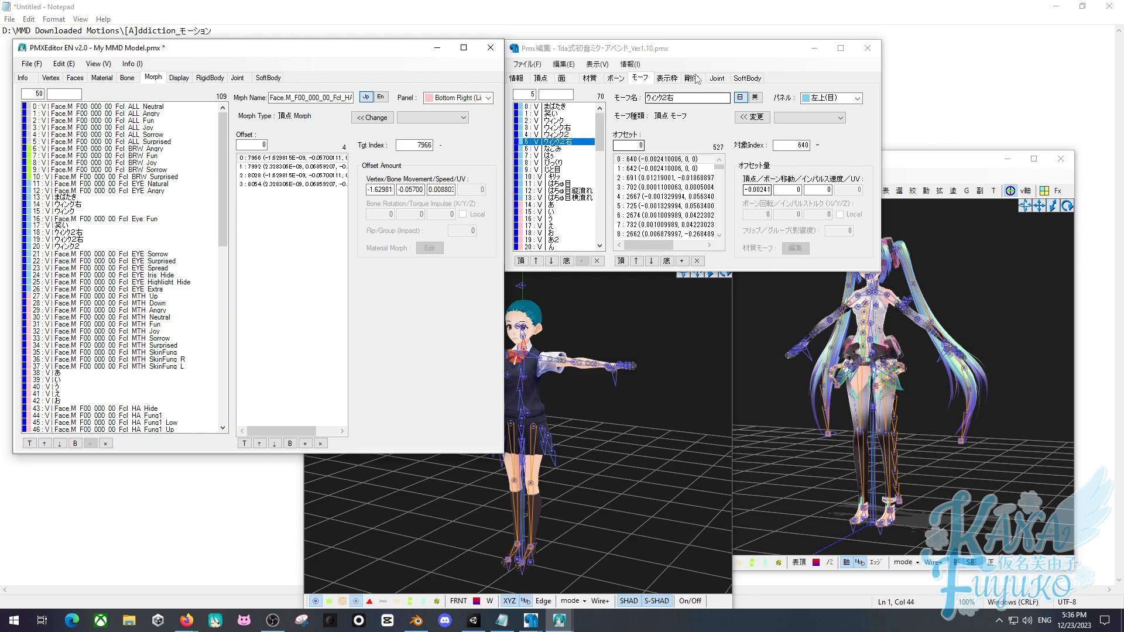
{"action": "left_click_drag", "start_coordinate": [576, 149], "coordinate": [603, 114]}
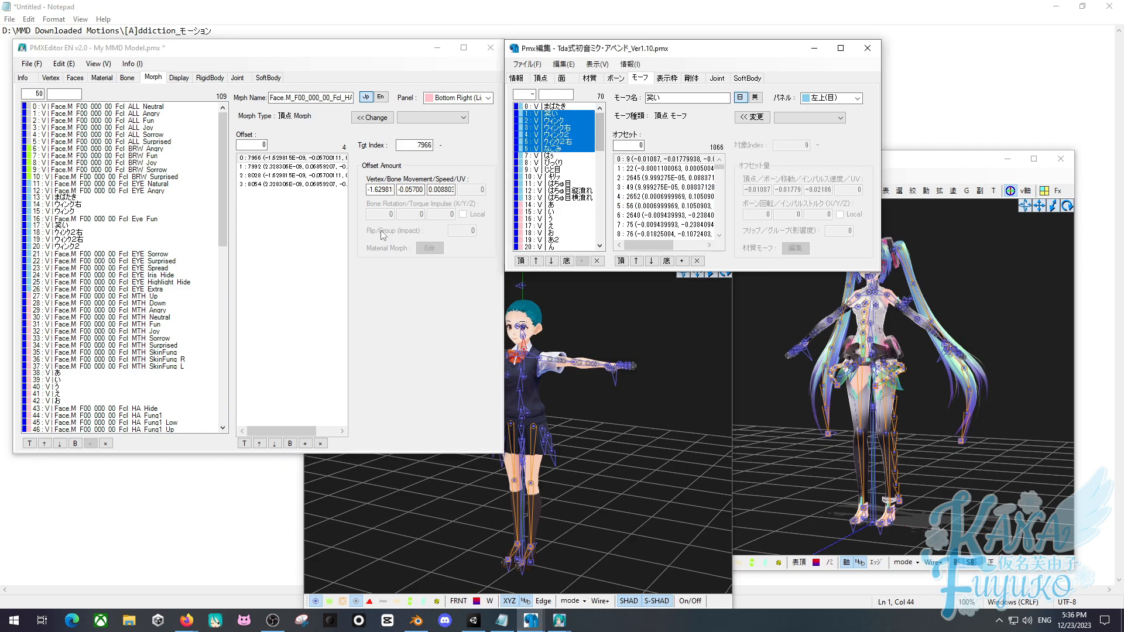
{"action": "right_click_drag", "start_coordinate": [570, 370], "coordinate": [589, 369]}
{"action": "scroll", "coordinate": [553, 314], "scroll_direction": "up", "scroll_amount": 3}
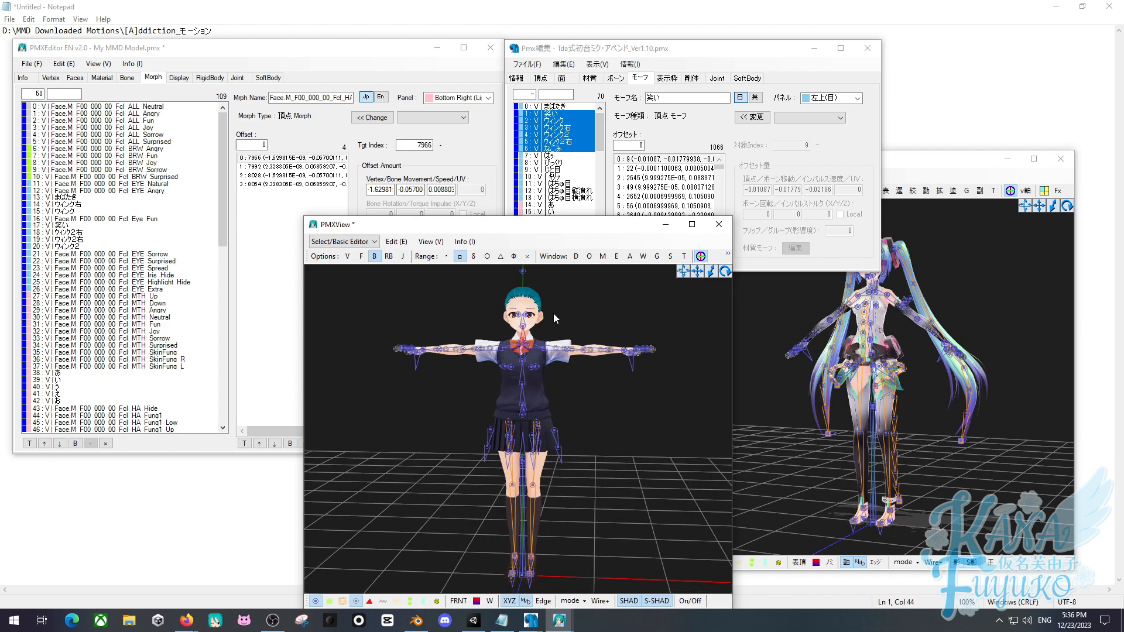
{"action": "middle_click_drag", "start_coordinate": [553, 314], "coordinate": [546, 352]}
{"action": "scroll", "coordinate": [546, 352], "scroll_direction": "up", "scroll_amount": 1}
{"action": "left_click", "coordinate": [262, 66]}
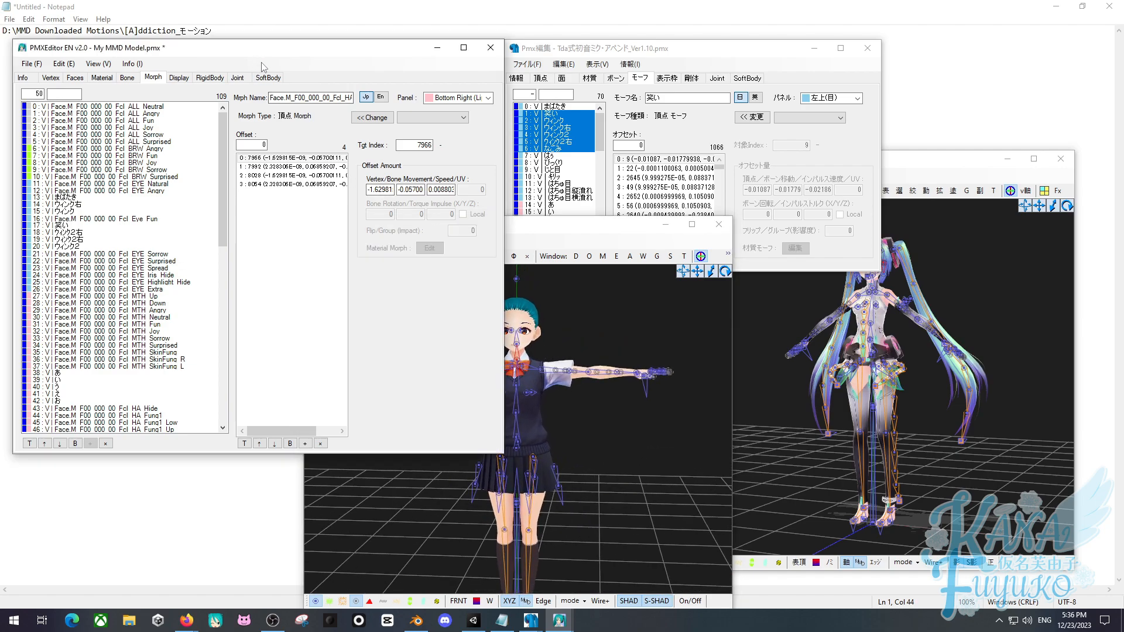
{"action": "left_click", "coordinate": [623, 354]}
Switch to Notepad and copy the stored path of the [A]ddiction_モーション motion folder.
{"action": "left_click", "coordinate": [251, 35]}
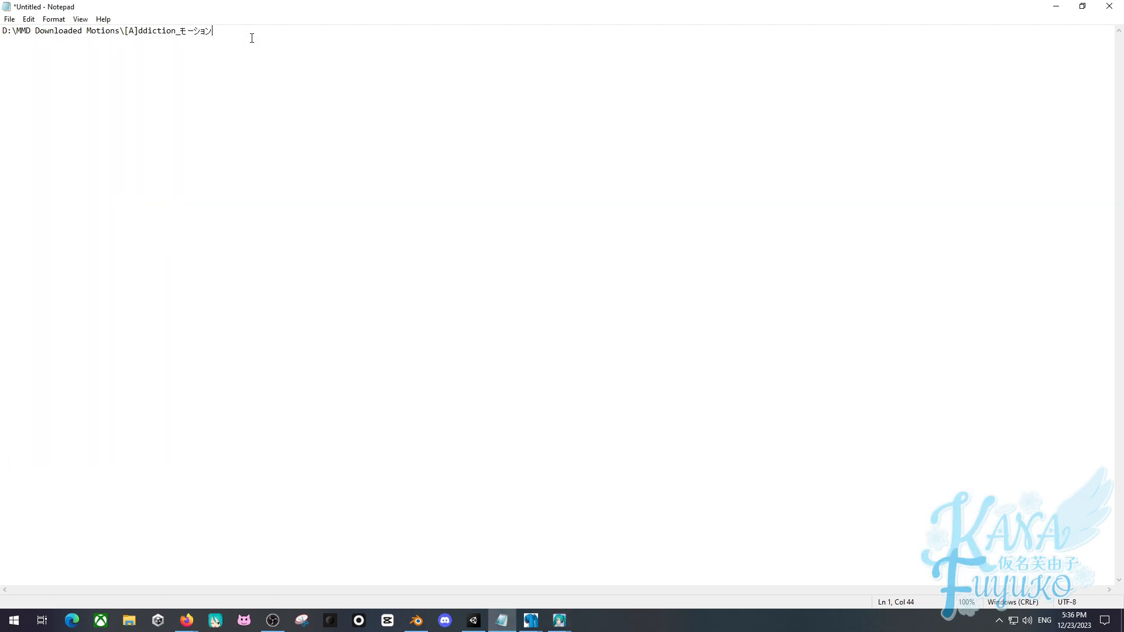
{"action": "key", "text": "ctrl+a"}
{"action": "key", "text": "ctrl+c"}
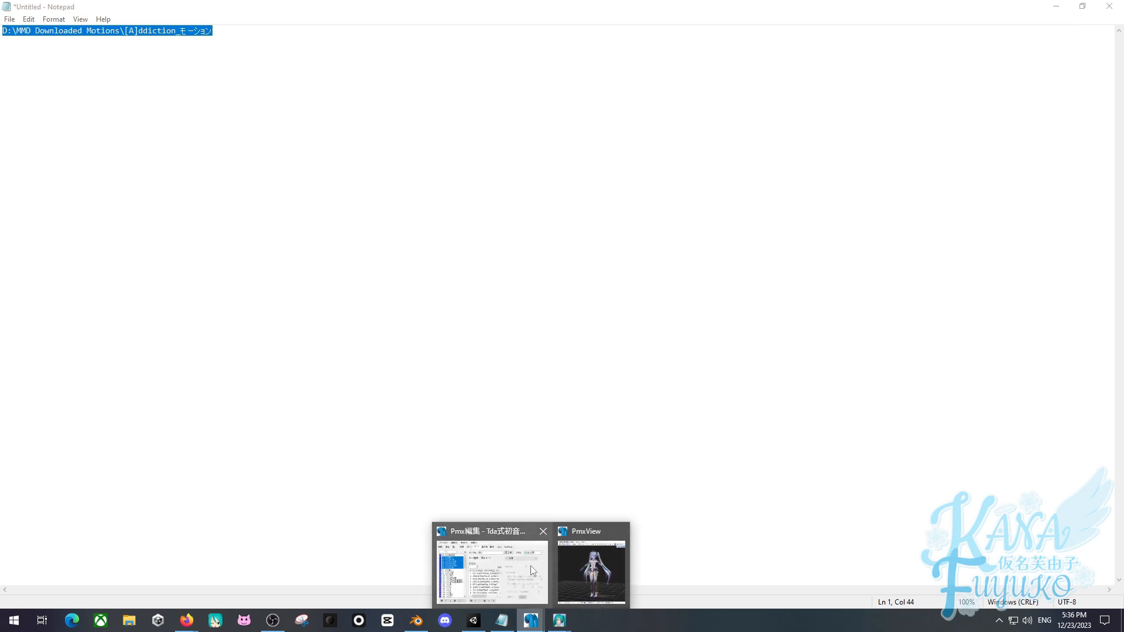
Switch to the custom model's PMXView and open VMD View in Slave Mode.
{"action": "left_click", "coordinate": [602, 536]}
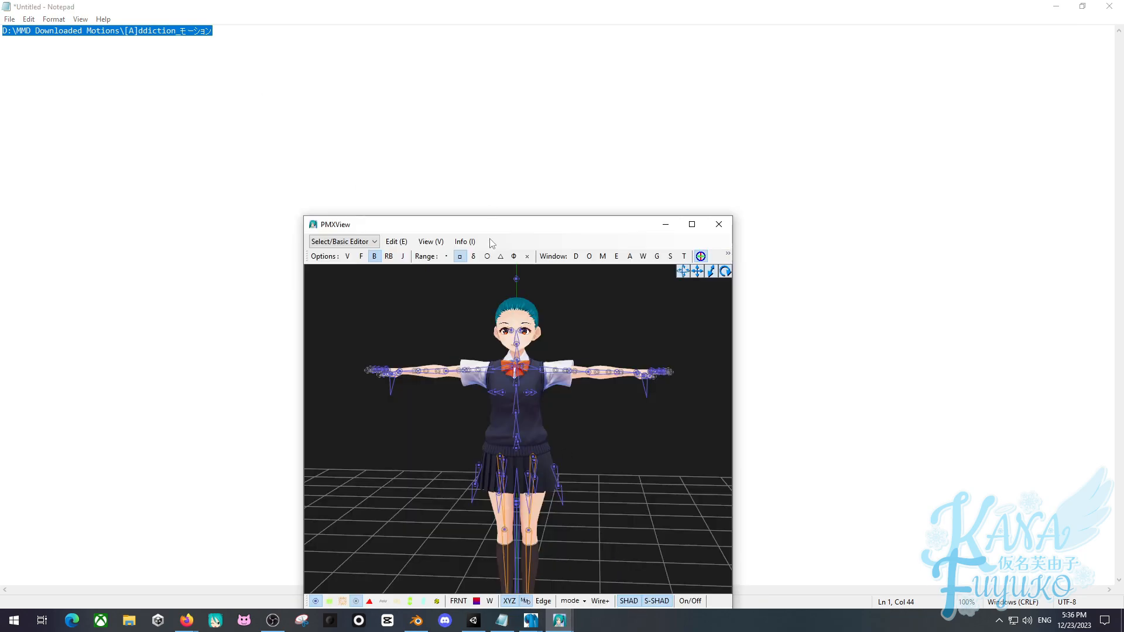
{"action": "left_click", "coordinate": [464, 242]}
{"action": "mouse_move", "coordinate": [528, 307]}
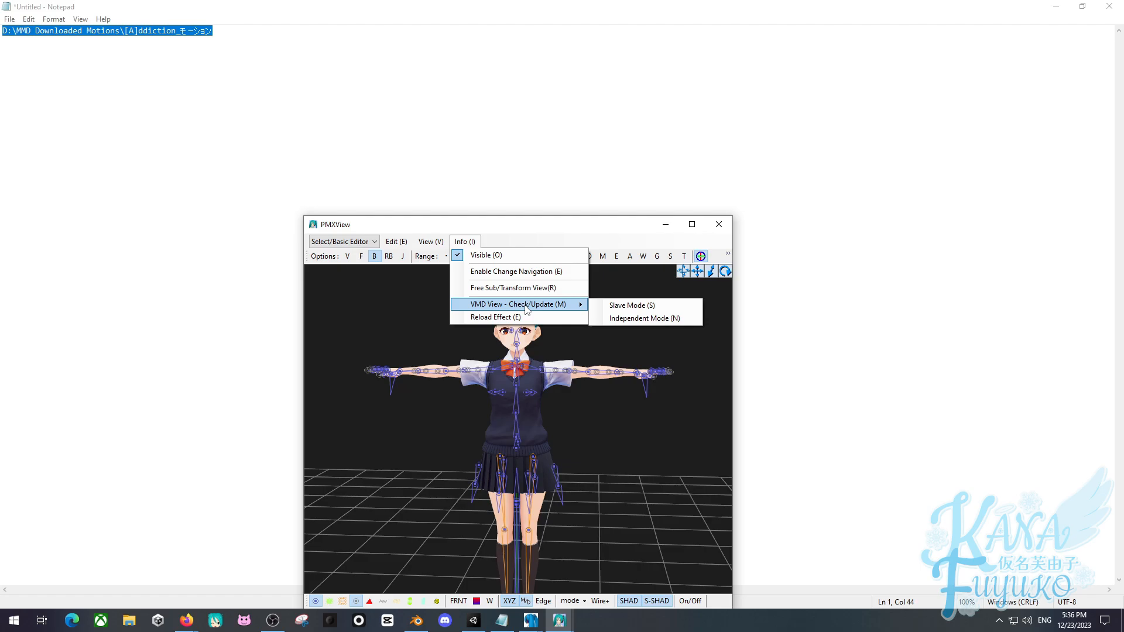
{"action": "left_click", "coordinate": [626, 305]}
Load the motion [A]ddiction_Tda式.vmd from D:\MMD Downloaded Motions\[A]ddiction_モーション.
{"action": "left_click", "coordinate": [54, 56]}
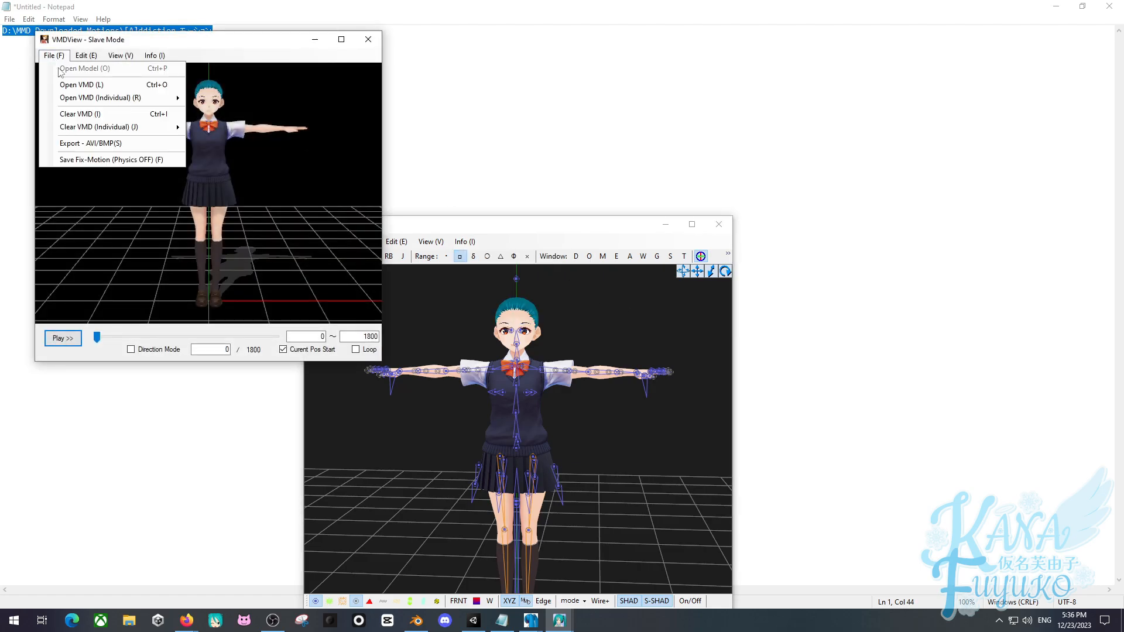
{"action": "left_click", "coordinate": [76, 85]}
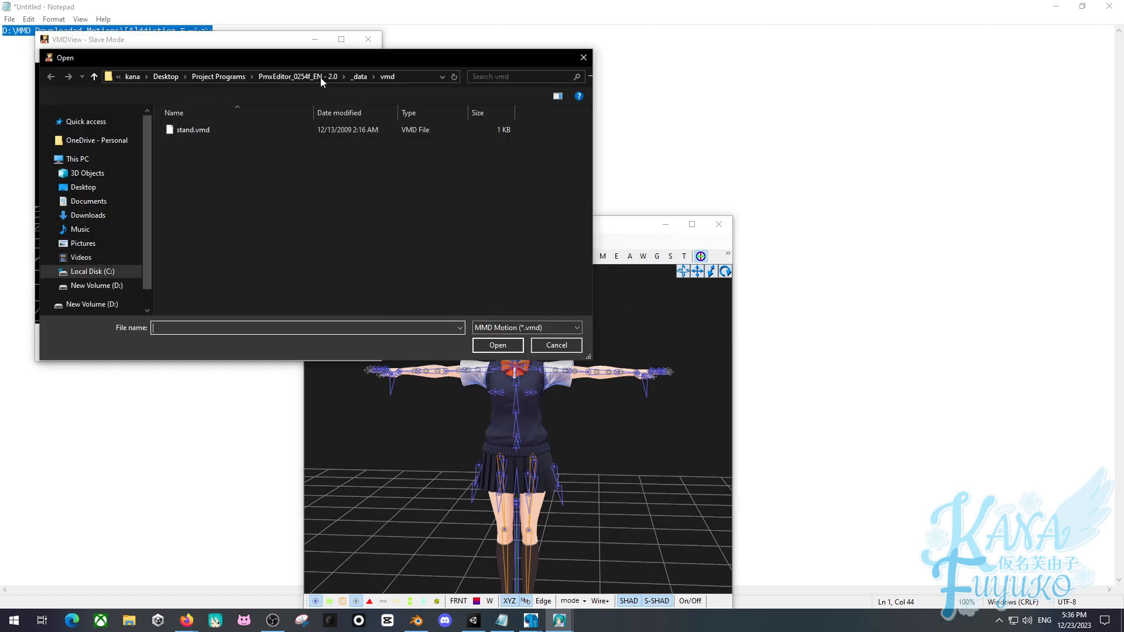
{"action": "left_click", "coordinate": [403, 76]}
{"action": "key", "text": "ctrl+v"}
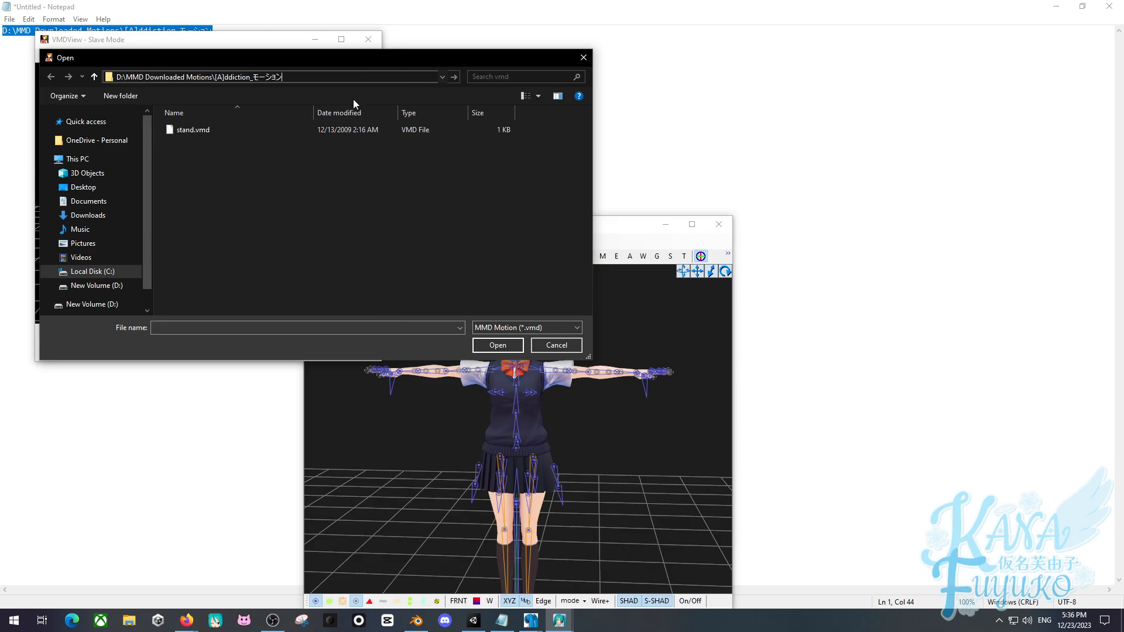
{"action": "key", "text": "Return"}
{"action": "double_click", "coordinate": [237, 167]}
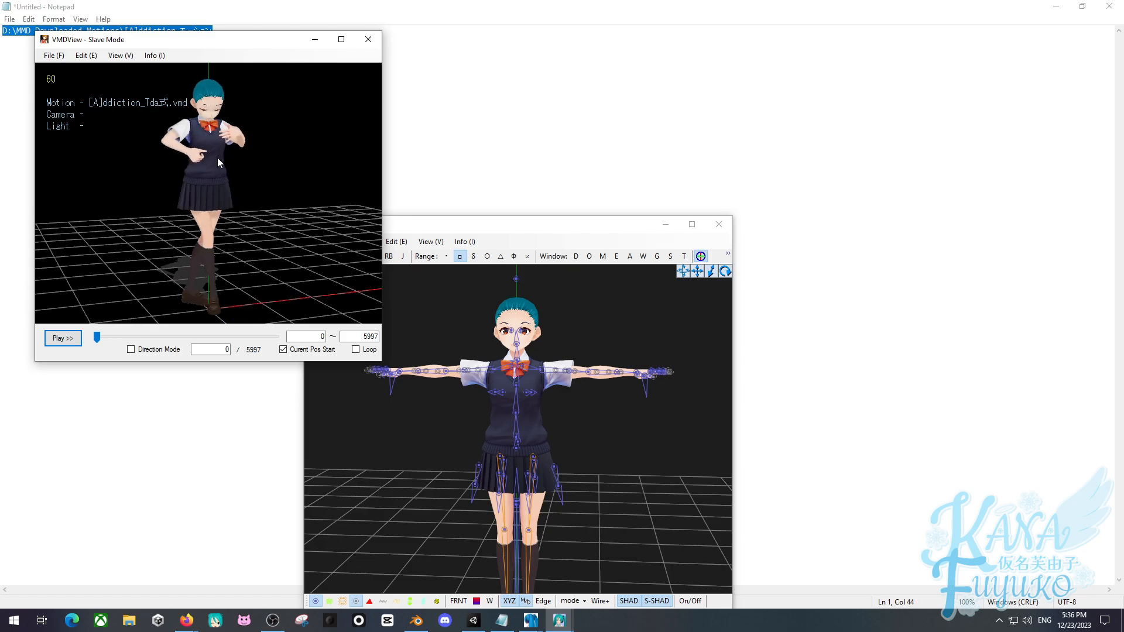
Play the loaded motion and examine the custom model's facial expressions and body movement up close.
{"action": "scroll", "coordinate": [209, 190], "scroll_direction": "up", "scroll_amount": 5}
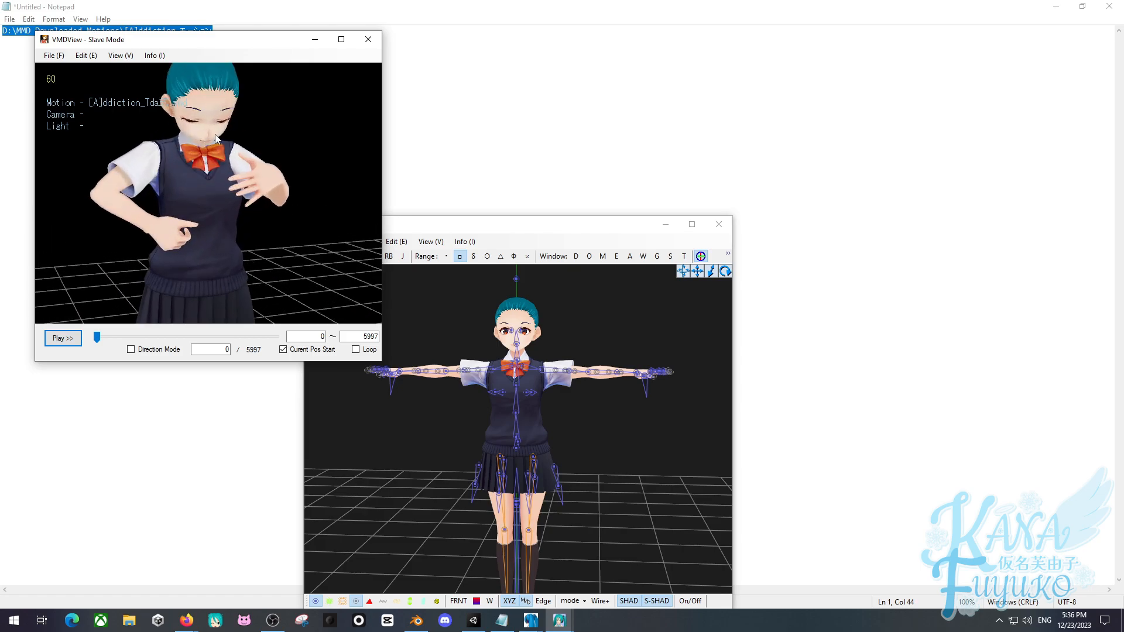
{"action": "scroll", "coordinate": [184, 151], "scroll_direction": "up", "scroll_amount": 3}
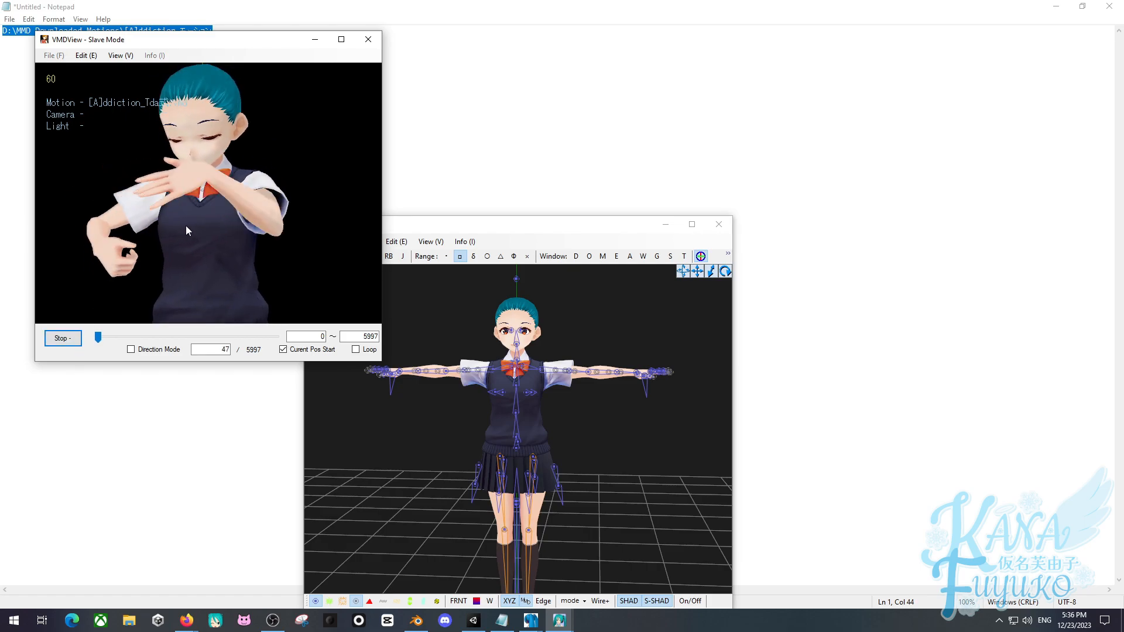
{"action": "right_click_drag", "start_coordinate": [202, 228], "coordinate": [245, 170]}
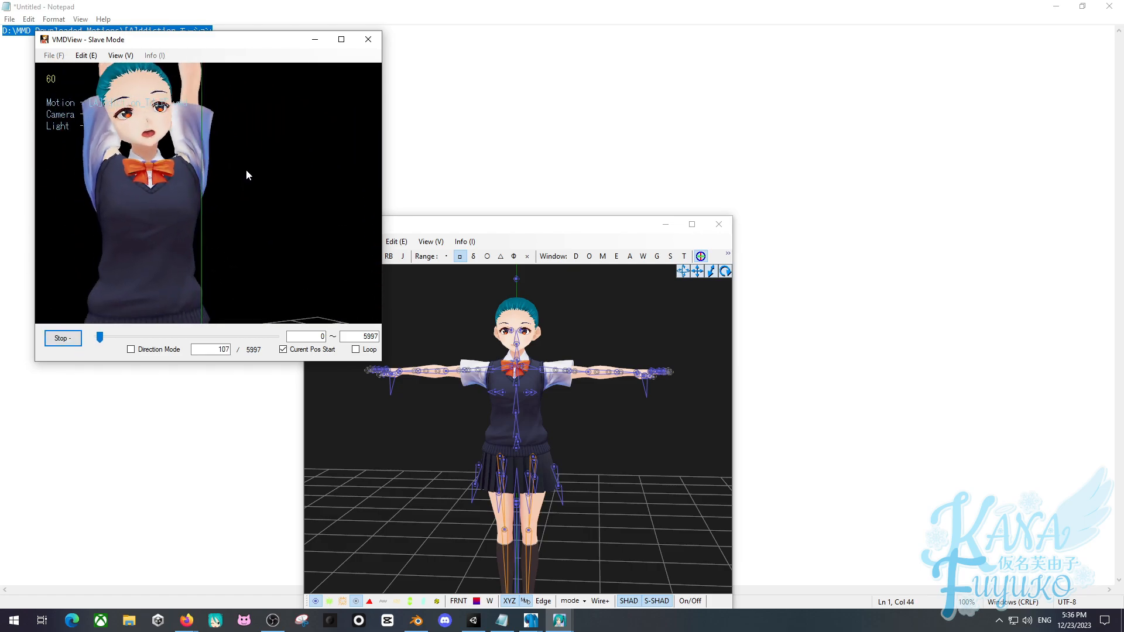
{"action": "right_click_drag", "start_coordinate": [158, 161], "coordinate": [207, 267]}
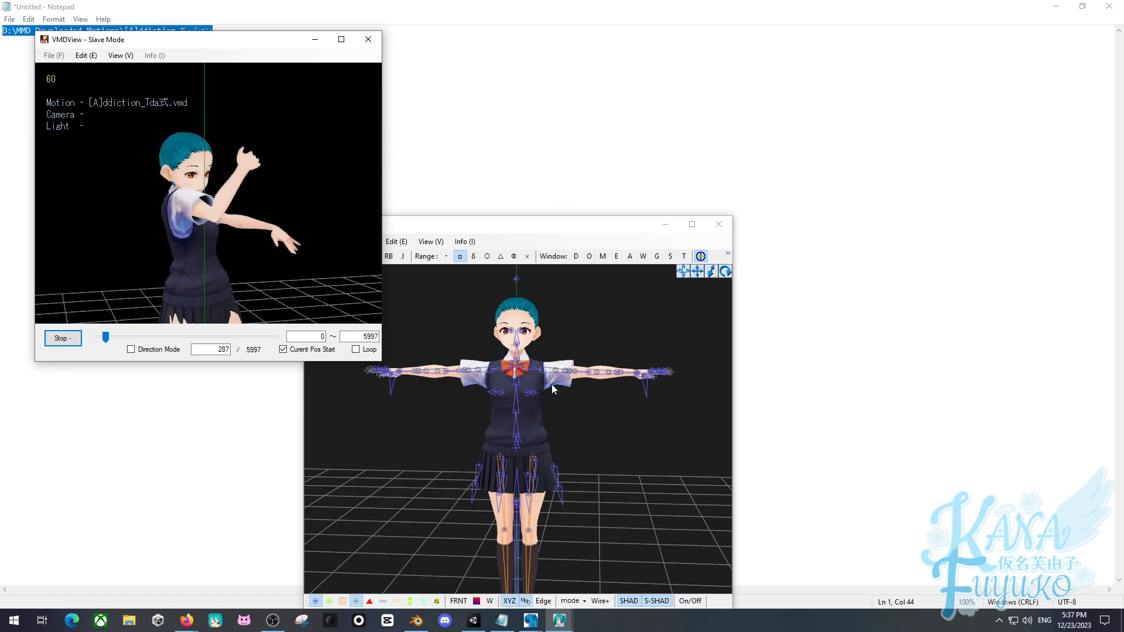
Bring up the reference model's view and morph list, and examine its eye morphs from ウィンク2右 through はちゅ目縦潰れ.
{"action": "left_click", "coordinate": [530, 620]}
{"action": "left_click", "coordinate": [585, 573]}
{"action": "left_click", "coordinate": [531, 621]}
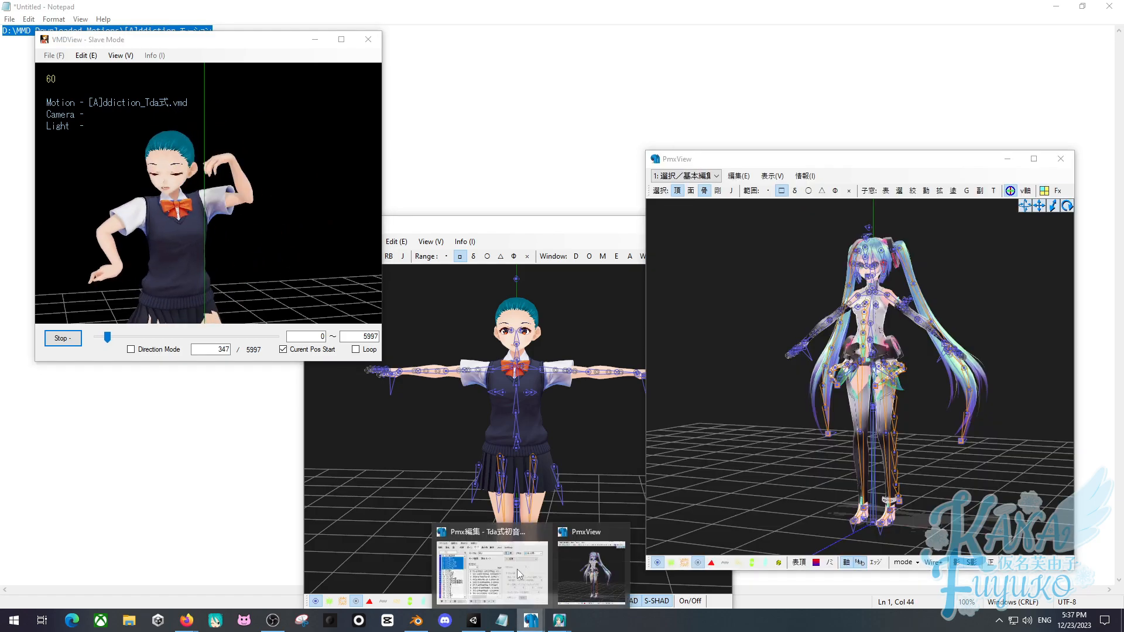
{"action": "left_click", "coordinate": [498, 574]}
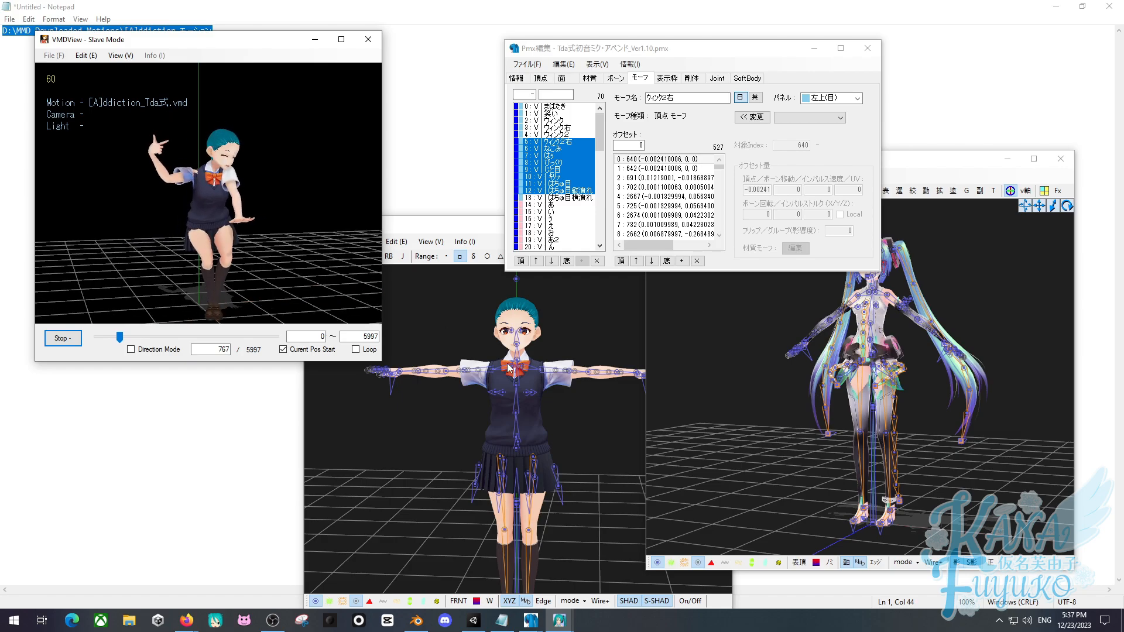
Bring the custom model's view to the front and close the VMD motion preview.
{"action": "left_click", "coordinate": [510, 396]}
{"action": "left_click", "coordinate": [397, 242]}
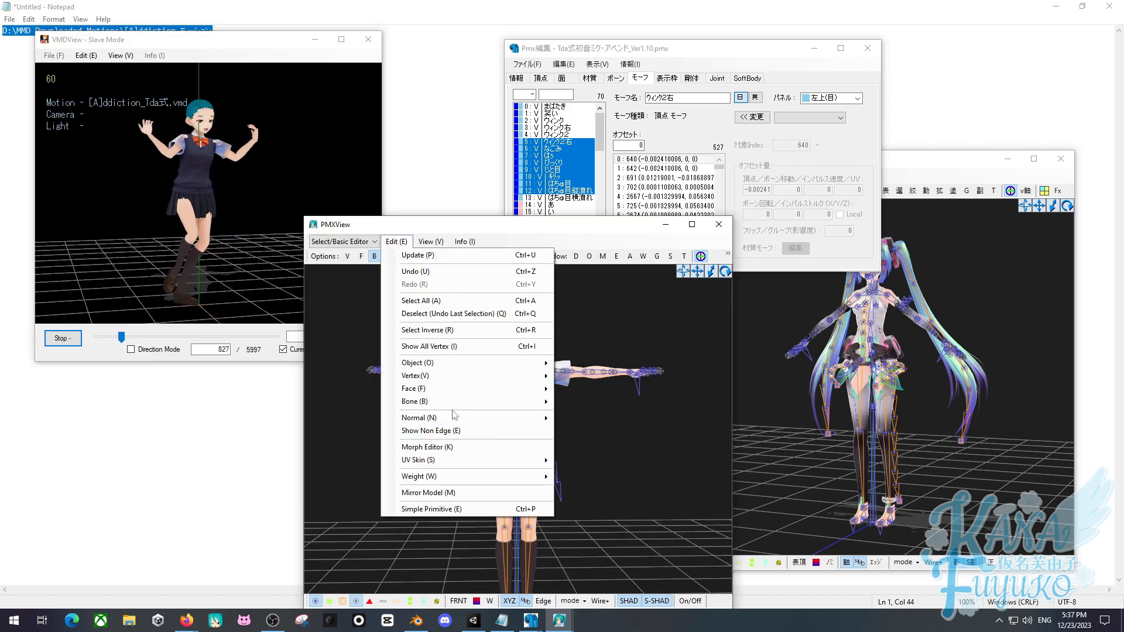
{"action": "mouse_move", "coordinate": [515, 401]}
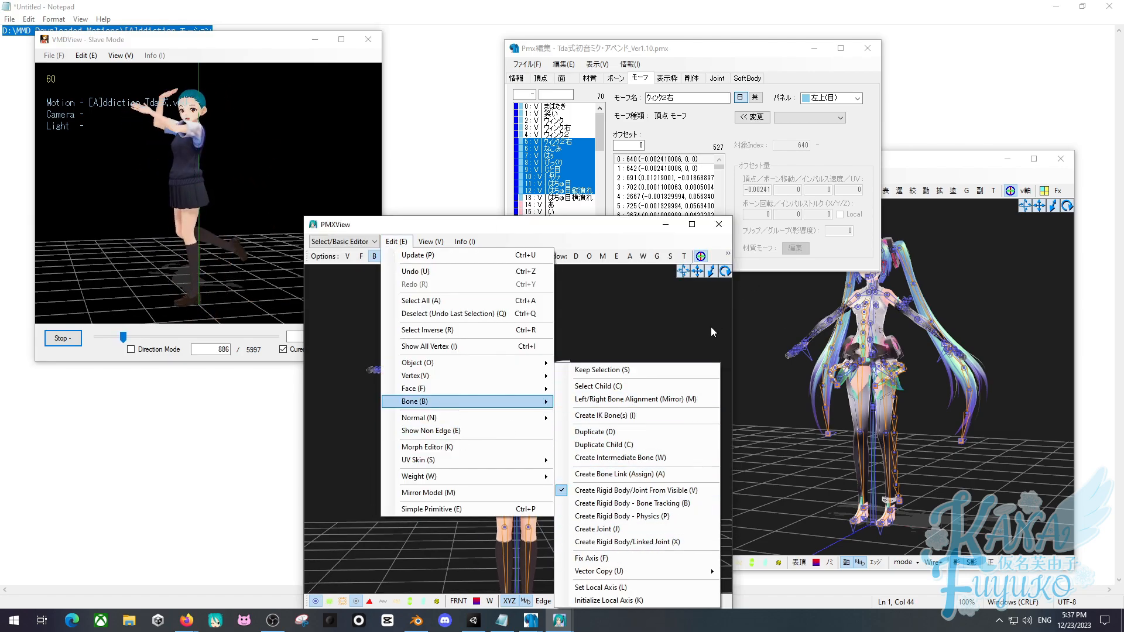
{"action": "left_click", "coordinate": [624, 301]}
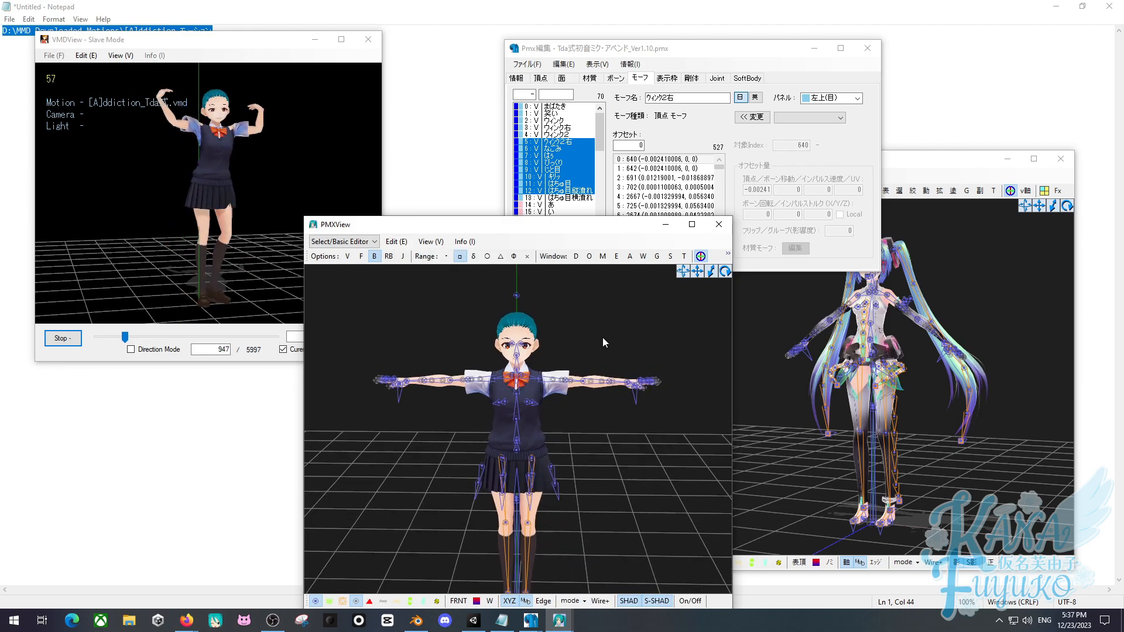
{"action": "middle_click_drag", "start_coordinate": [592, 377], "coordinate": [588, 365]}
{"action": "mouse_move", "coordinate": [571, 455]}
{"action": "right_mouse_down"}
{"action": "mouse_move", "coordinate": [563, 464]}
{"action": "mouse_move", "coordinate": [570, 458]}
{"action": "right_mouse_up"}
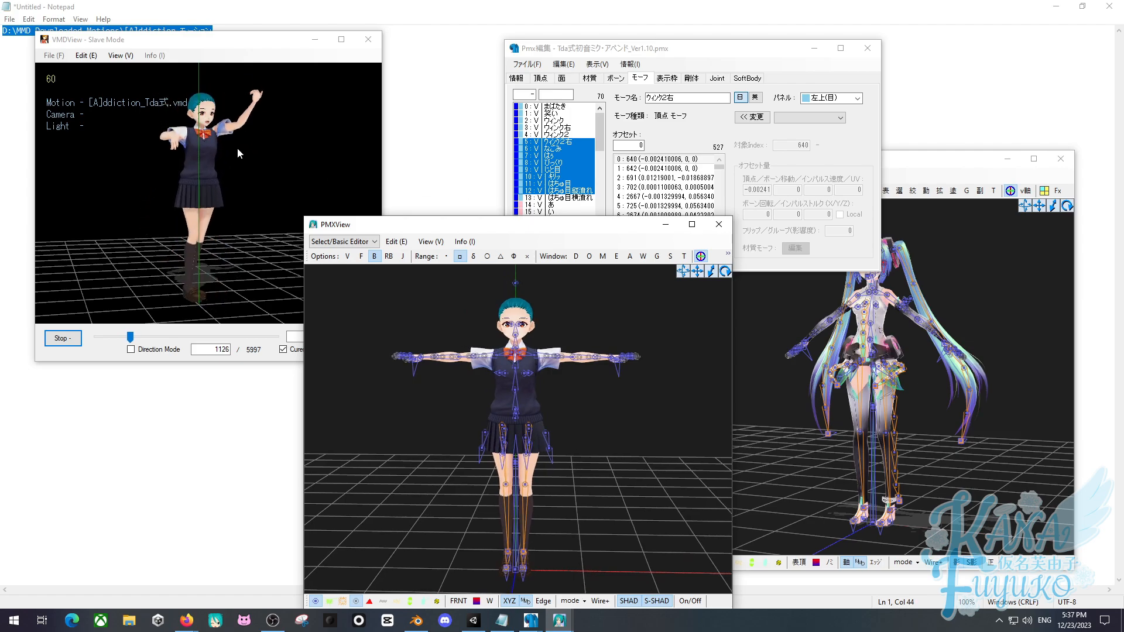
{"action": "left_click", "coordinate": [368, 39]}
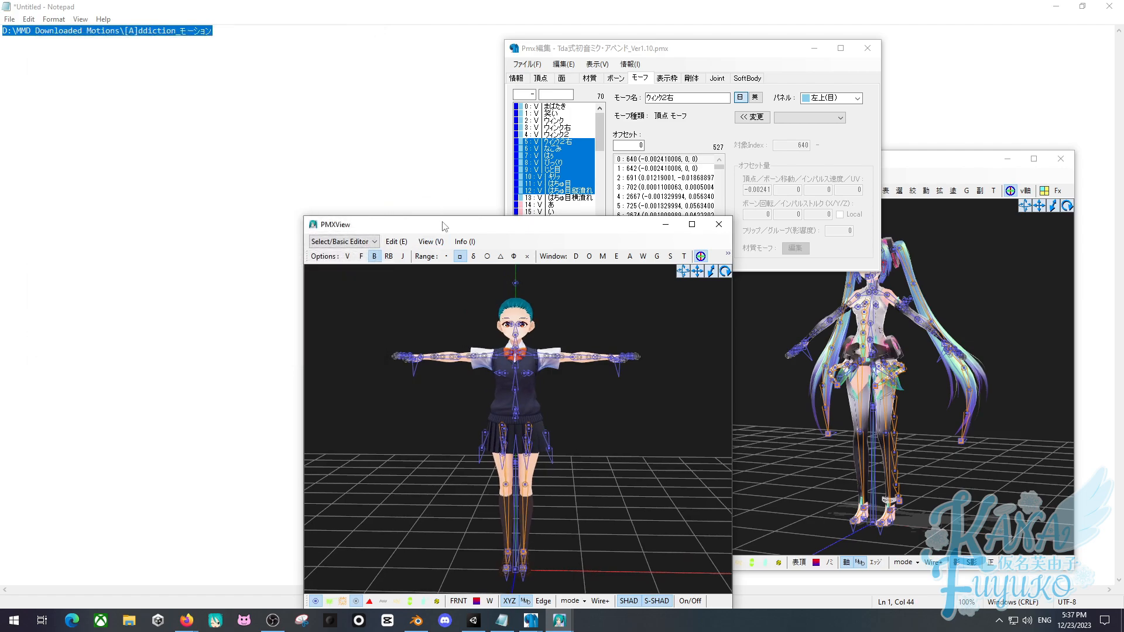
Bring up the editor window for My MMD Model.pmx and close the Tda reference model.
{"action": "left_click_drag", "start_coordinate": [442, 225], "coordinate": [627, 202]}
{"action": "mouse_move", "coordinate": [533, 620]}
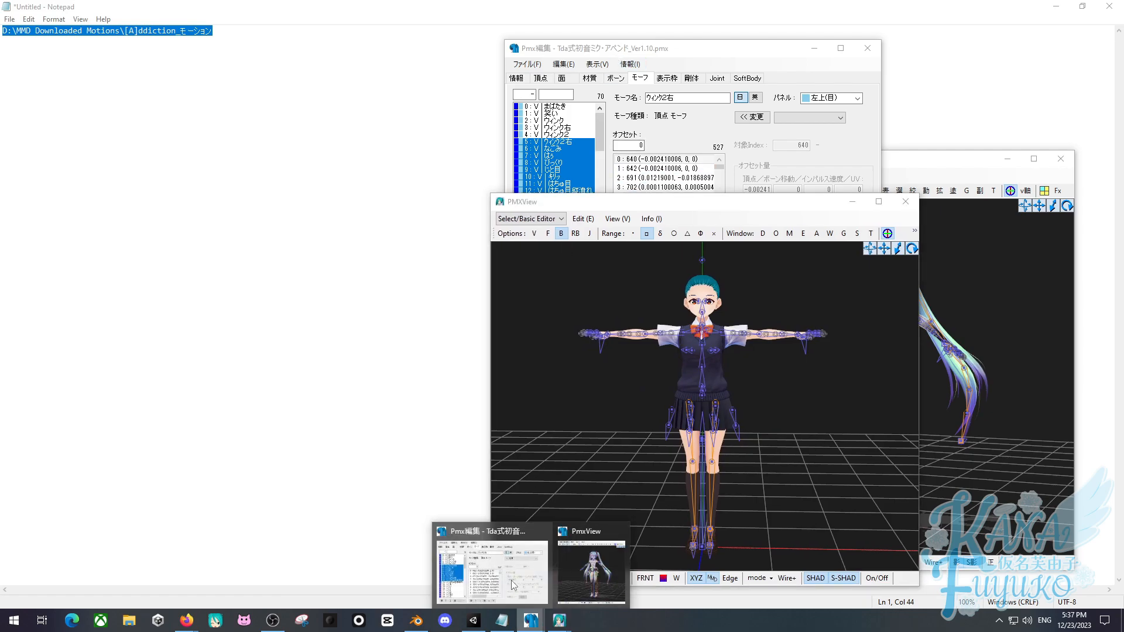
{"action": "left_click", "coordinate": [492, 565]}
{"action": "left_click", "coordinate": [515, 559]}
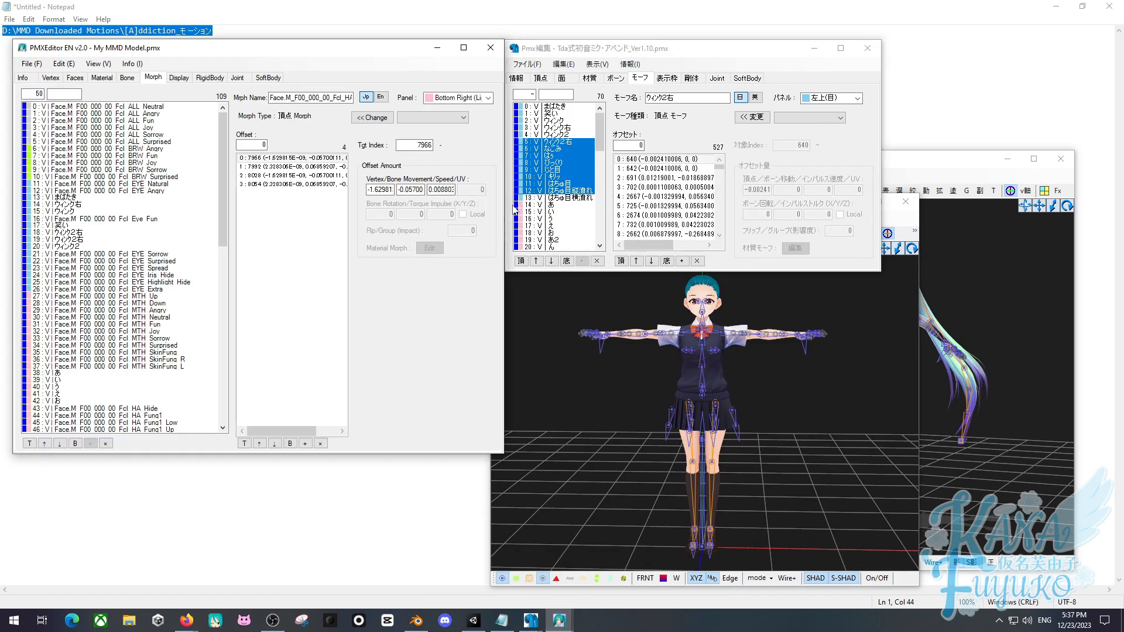
{"action": "left_click_drag", "start_coordinate": [706, 56], "coordinate": [397, 57]}
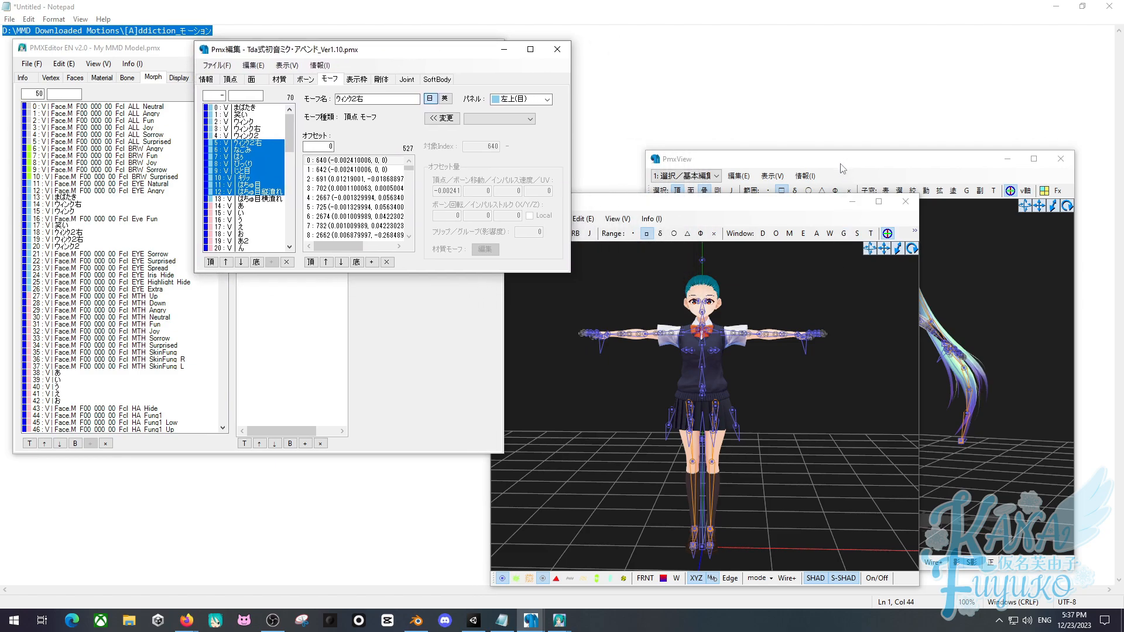
{"action": "left_click_drag", "start_coordinate": [841, 168], "coordinate": [792, 154]}
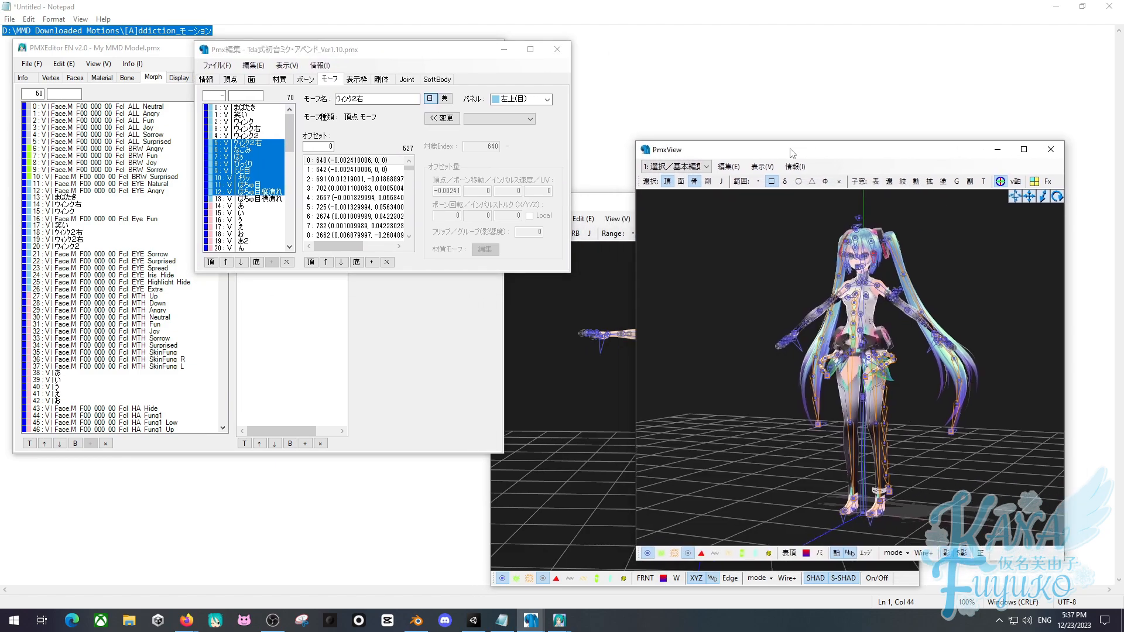
{"action": "left_click", "coordinate": [551, 55]}
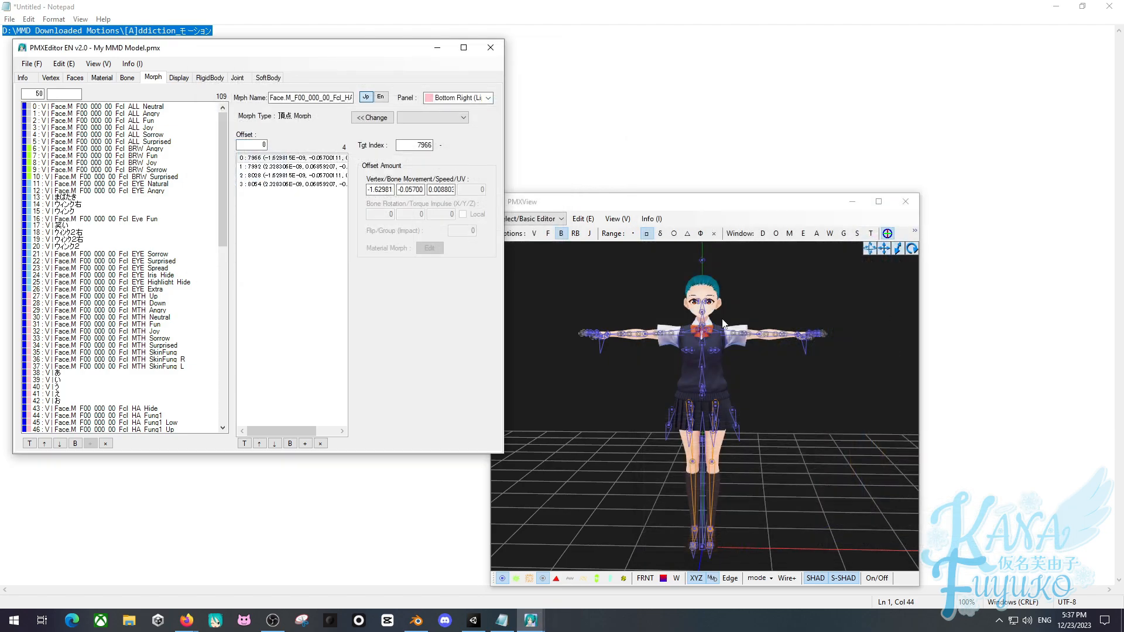
Arrange the custom model's editor and 3D view windows side by side.
{"action": "left_click_drag", "start_coordinate": [702, 210], "coordinate": [768, 110]}
{"action": "left_click_drag", "start_coordinate": [365, 54], "coordinate": [412, 87]}
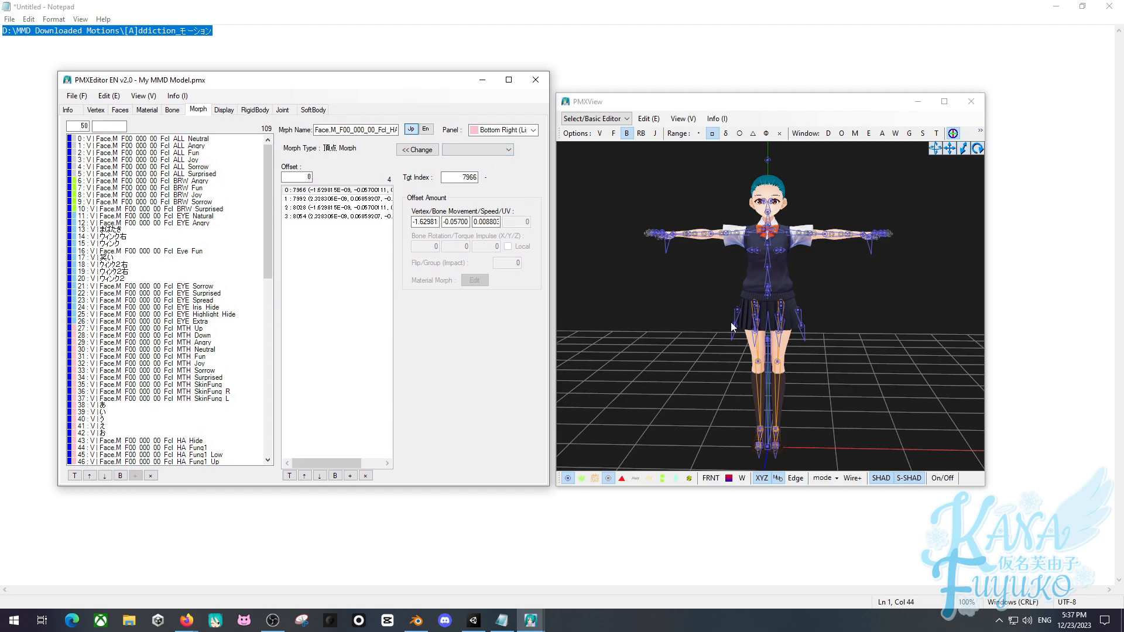
{"action": "right_click_drag", "start_coordinate": [735, 304], "coordinate": [696, 302]}
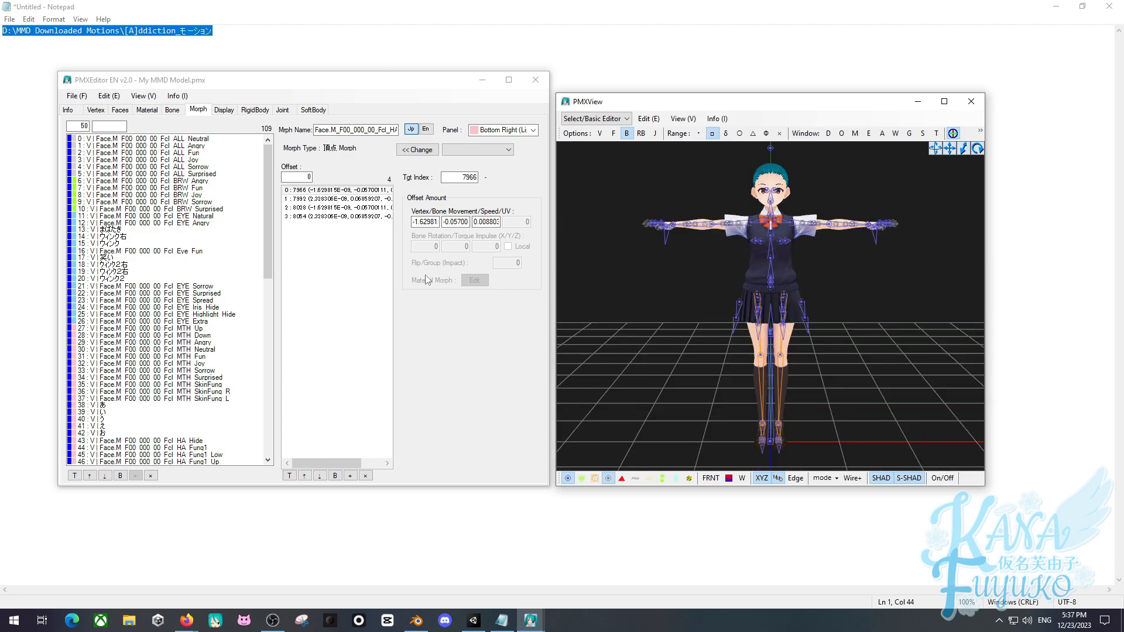
Show the custom model's bone list and open TransformView with the whole body in frame.
{"action": "left_click", "coordinate": [172, 110]}
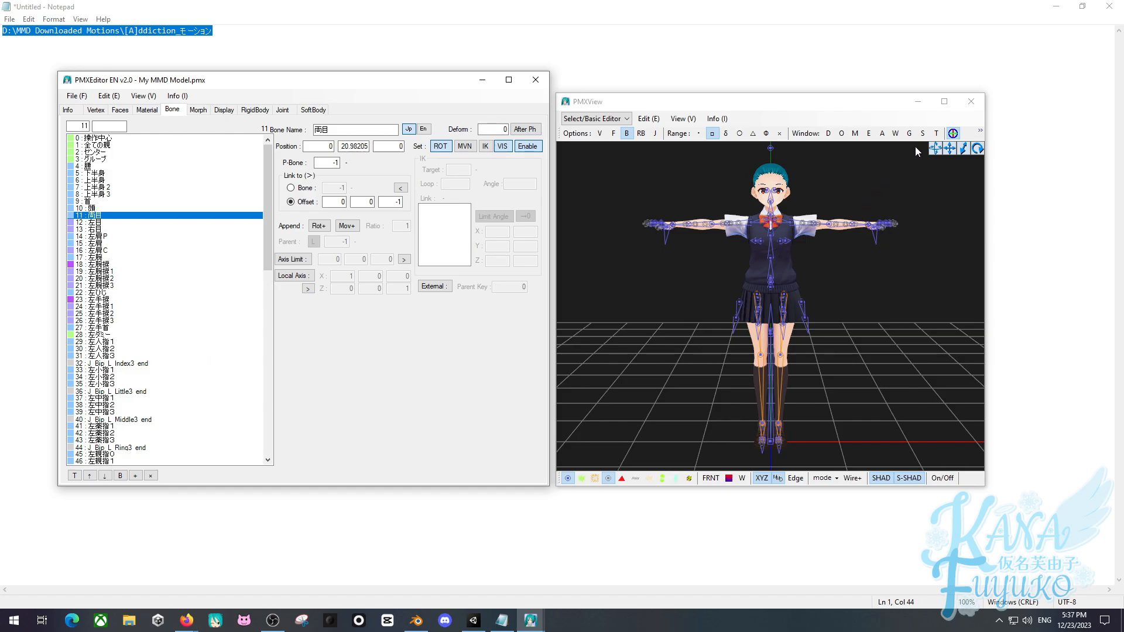
{"action": "left_click", "coordinate": [937, 134]}
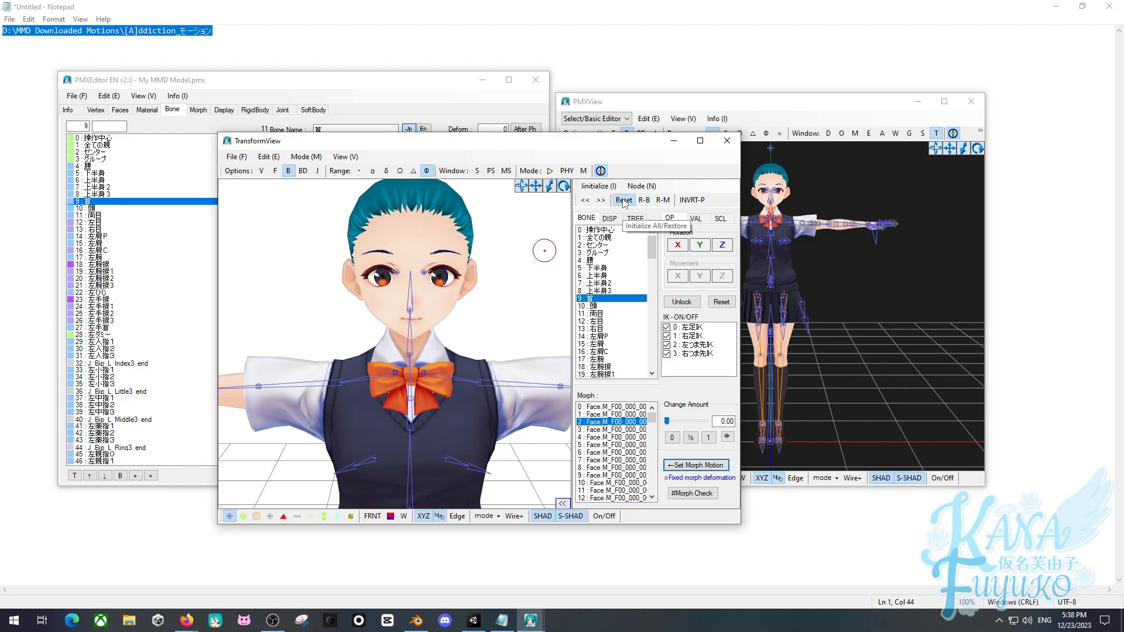
{"action": "scroll", "coordinate": [457, 343], "scroll_direction": "down", "scroll_amount": 5}
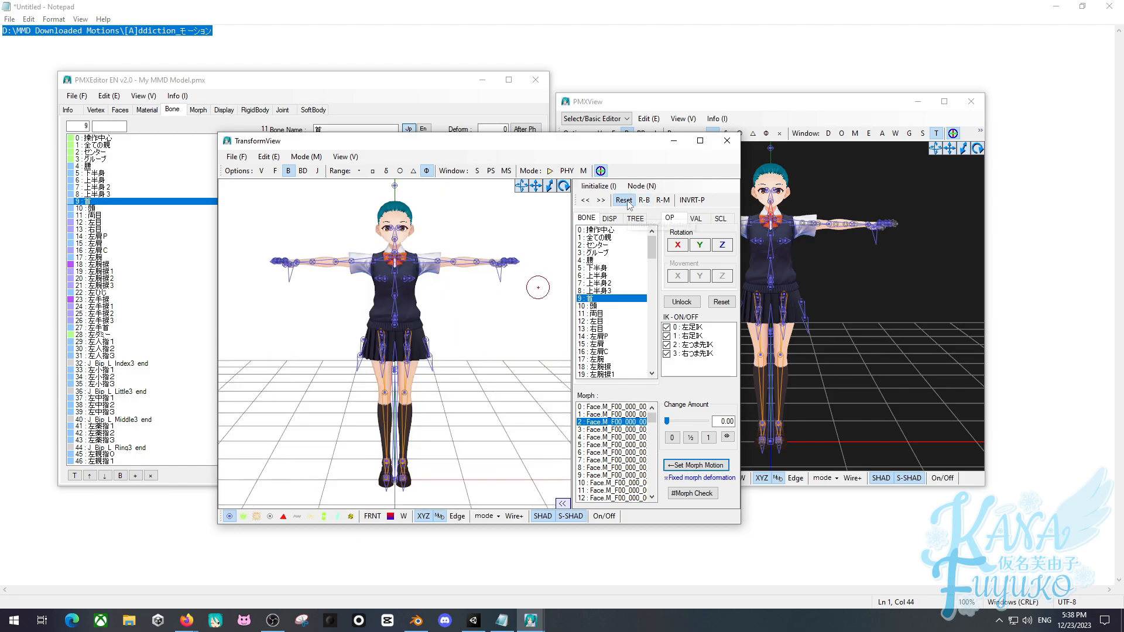
Select the left arm bone 左腕 and rotate it about Z so the arm slopes diagonally down for an A-pose.
{"action": "left_click", "coordinate": [374, 262]}
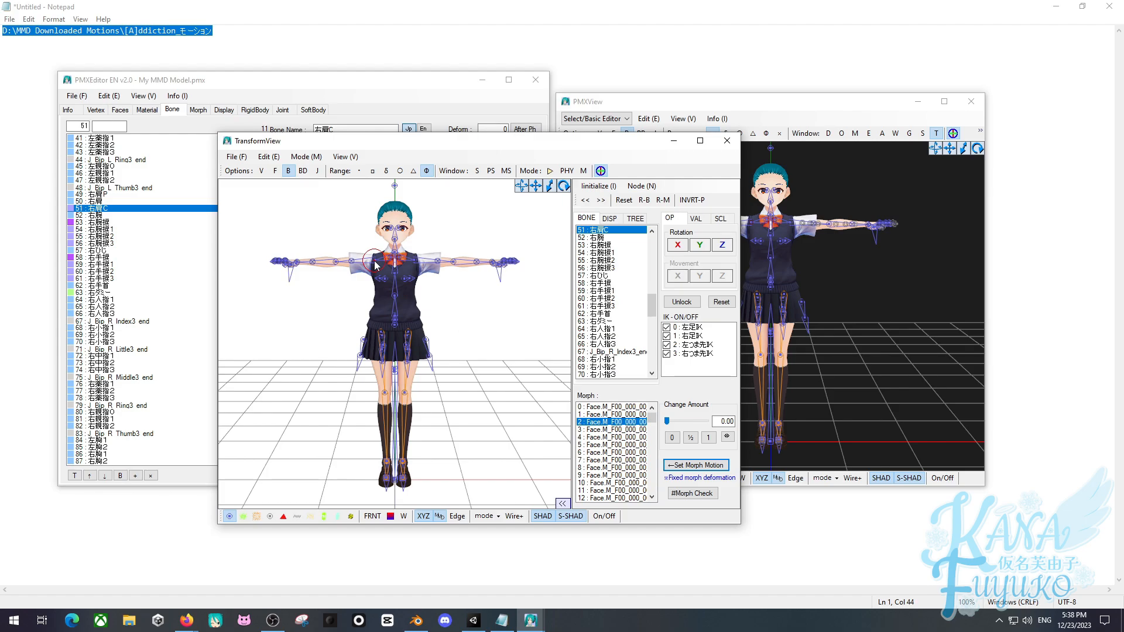
{"action": "left_click", "coordinate": [364, 262]}
{"action": "scroll", "coordinate": [368, 261], "scroll_direction": "up", "scroll_amount": 1}
{"action": "left_click", "coordinate": [394, 267]}
{"action": "scroll", "coordinate": [626, 264], "scroll_direction": "up", "scroll_amount": 2}
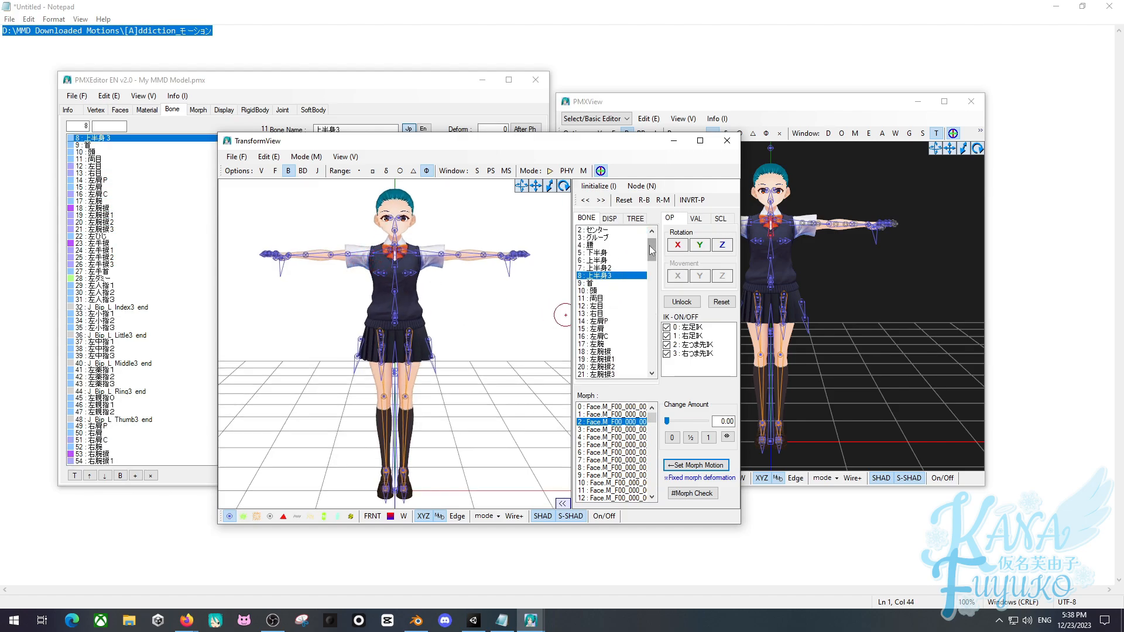
{"action": "left_click_drag", "start_coordinate": [650, 247], "coordinate": [642, 256]}
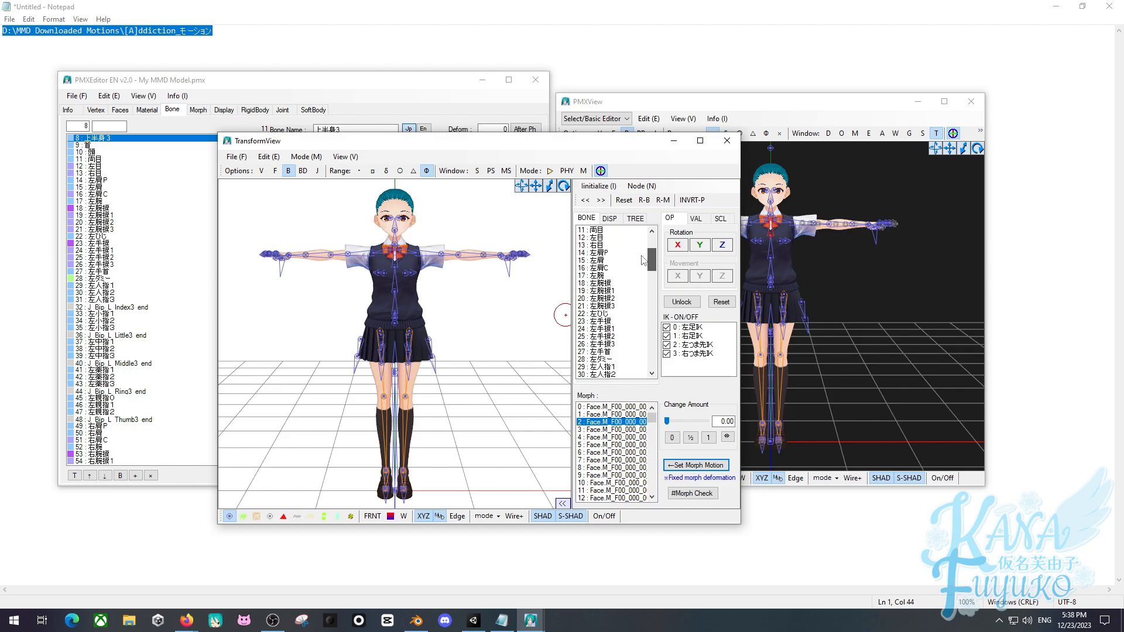
{"action": "left_click", "coordinate": [598, 275]}
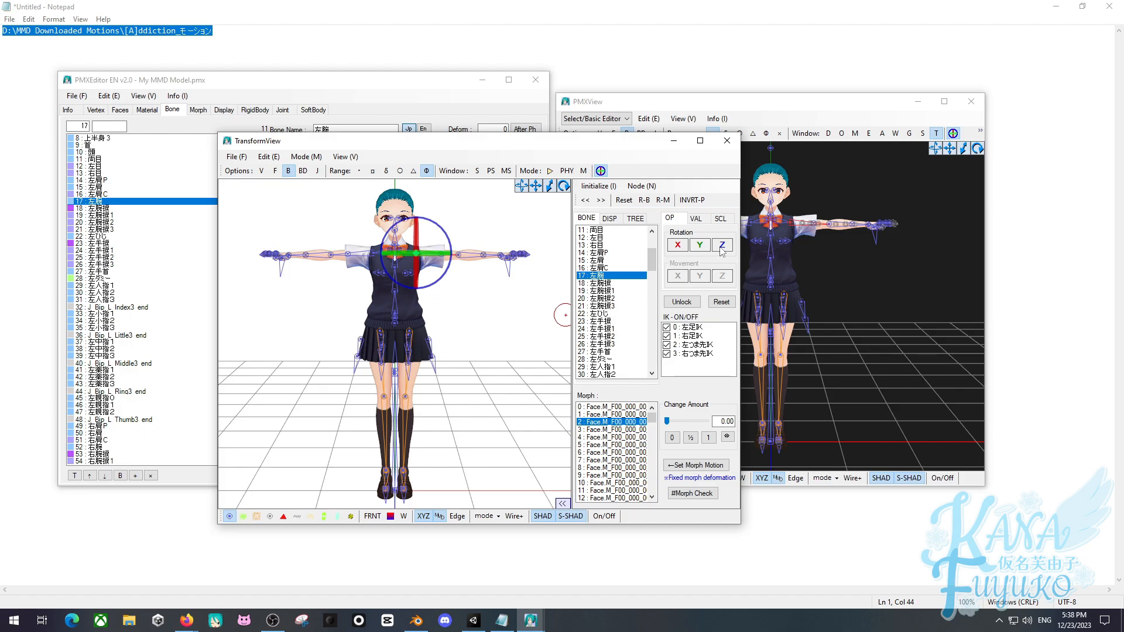
{"action": "left_click_drag", "start_coordinate": [726, 251], "coordinate": [726, 246]}
{"action": "left_click_drag", "start_coordinate": [565, 314], "coordinate": [566, 314]}
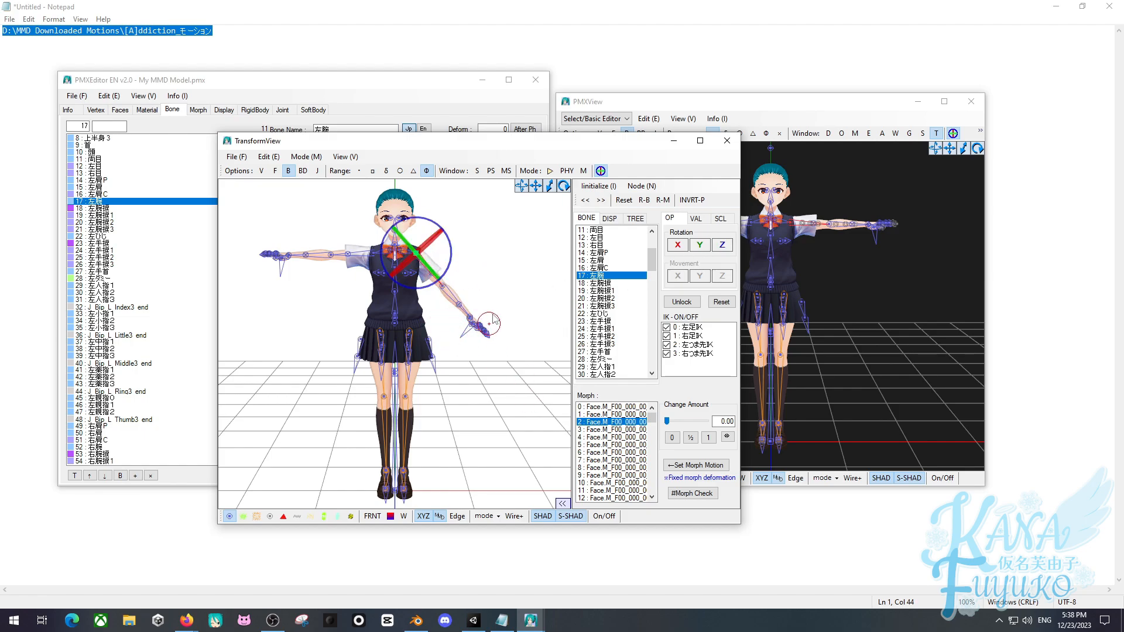
{"action": "left_click_drag", "start_coordinate": [722, 245], "coordinate": [722, 244]}
Mirror the lowered left arm pose onto the right arm with INVRT-P and check the result.
{"action": "left_click", "coordinate": [691, 200]}
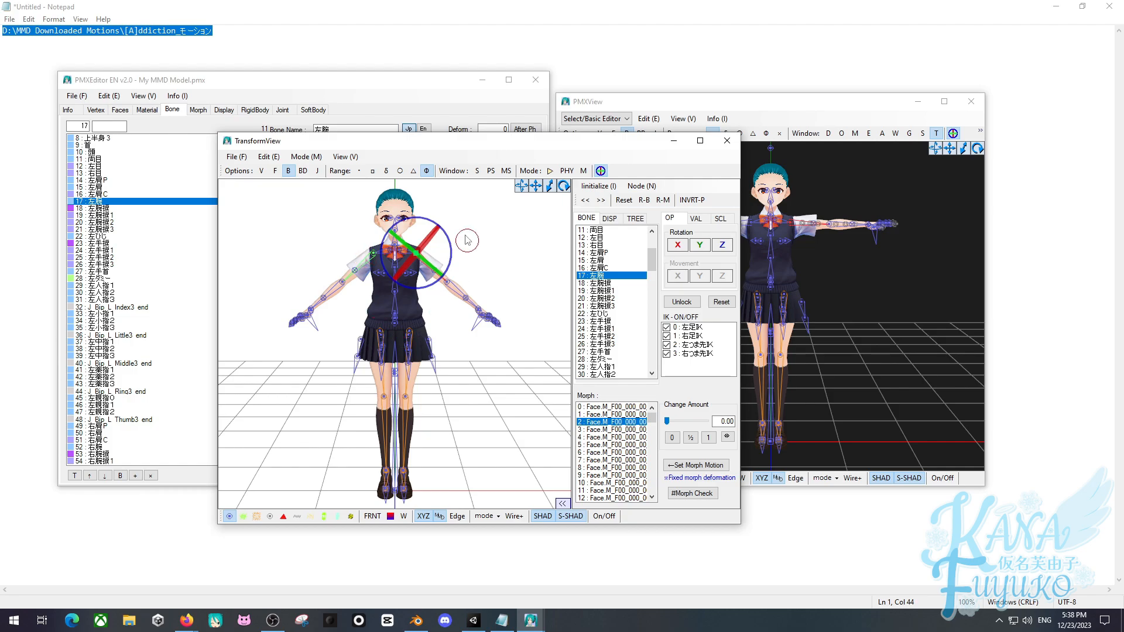
{"action": "left_click", "coordinate": [474, 383]}
{"action": "left_click", "coordinate": [444, 356]}
{"action": "mouse_move", "coordinate": [444, 357]}
{"action": "right_mouse_down"}
{"action": "mouse_move", "coordinate": [429, 353]}
{"action": "mouse_move", "coordinate": [452, 345]}
{"action": "right_mouse_up"}
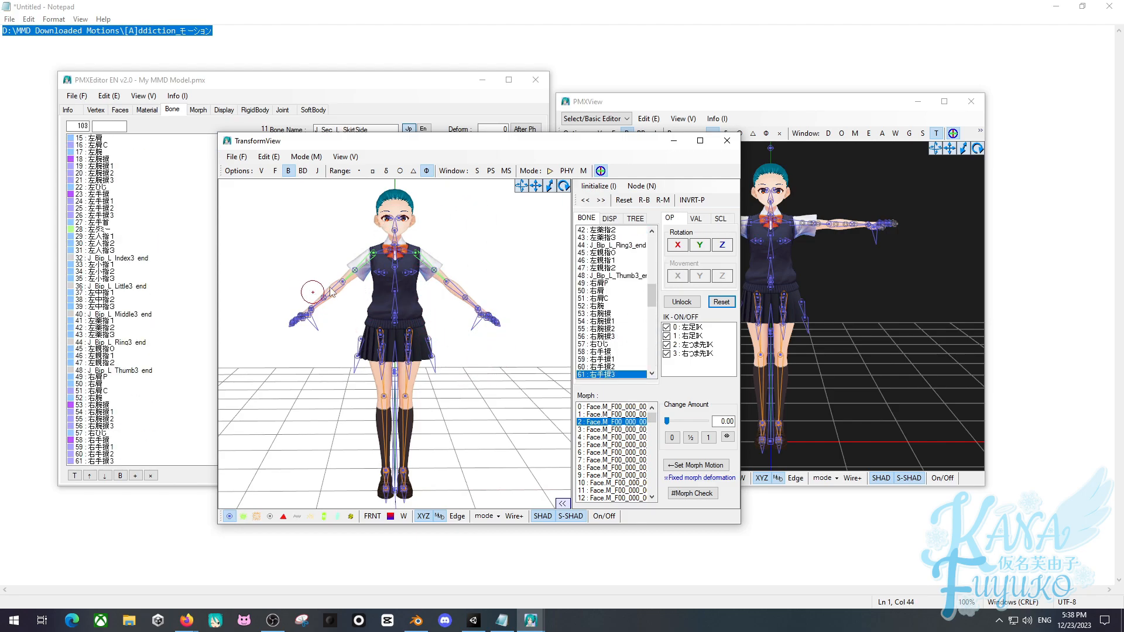
Save the deformed model as My MMD Model1.pmx in the My New MMD Model folder, with a Vertex Morph Threshold of 0.
{"action": "left_click", "coordinate": [244, 160]}
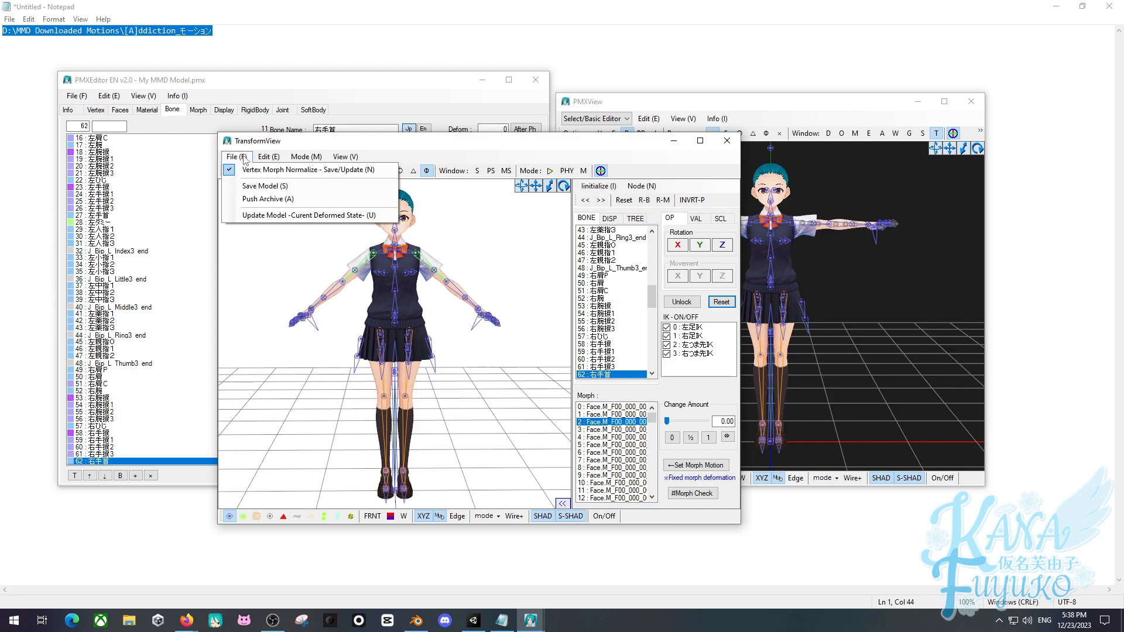
{"action": "left_click", "coordinate": [255, 185]}
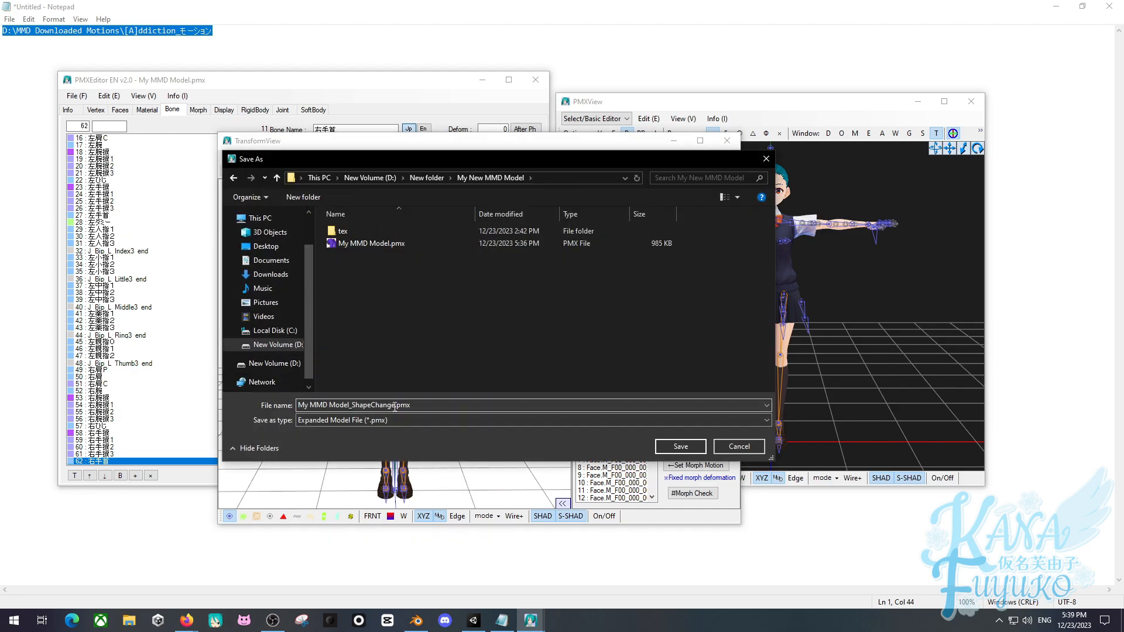
{"action": "left_click_drag", "start_coordinate": [329, 405], "coordinate": [355, 406]}
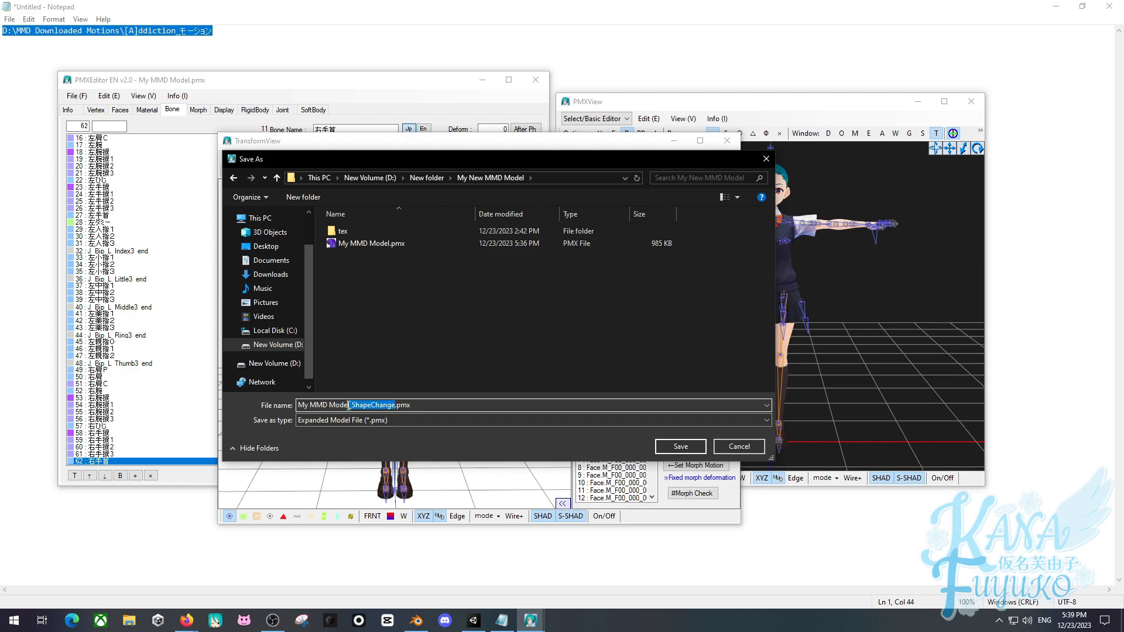
{"action": "key", "text": "BackSpace"}
{"action": "type", "text": "1"}
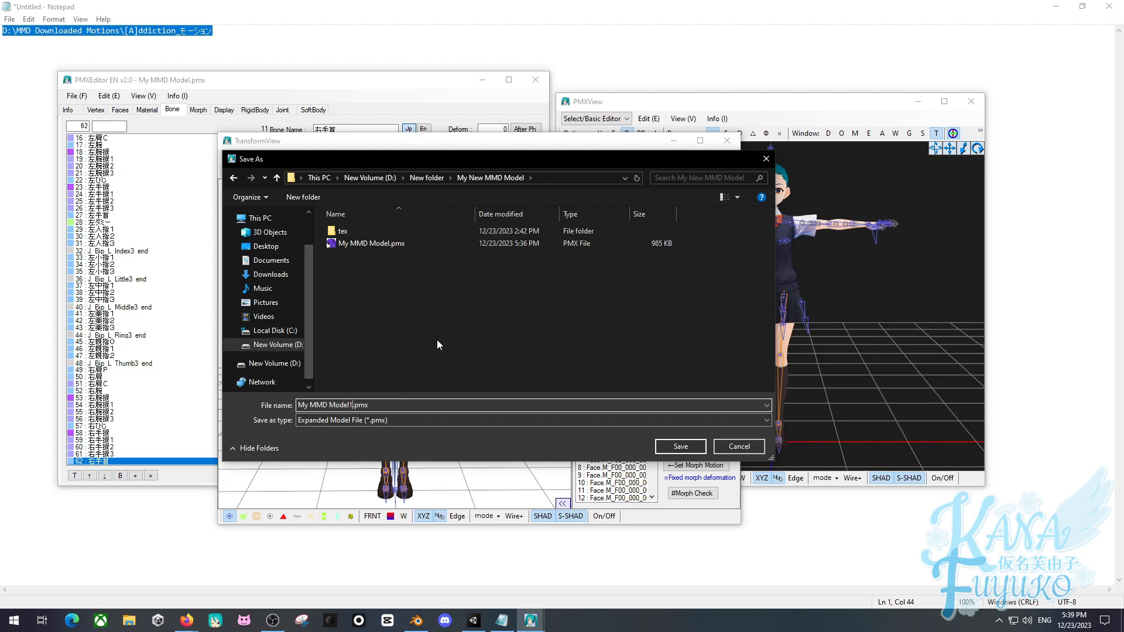
{"action": "left_click", "coordinate": [665, 448]}
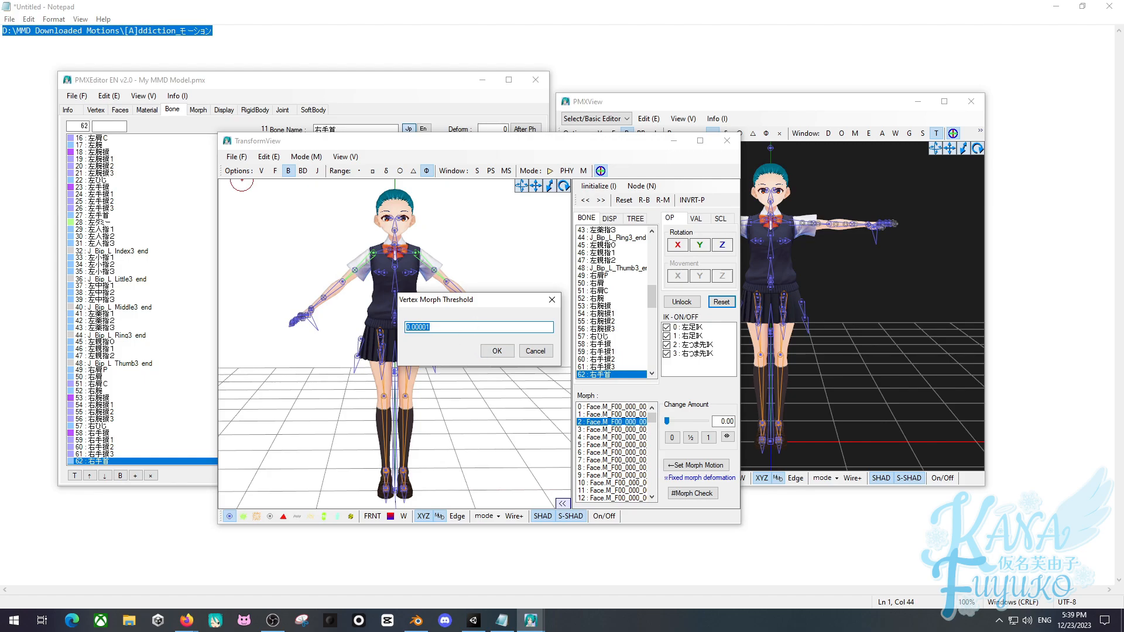
{"action": "type", "text": "0"}
{"action": "left_click", "coordinate": [495, 351]}
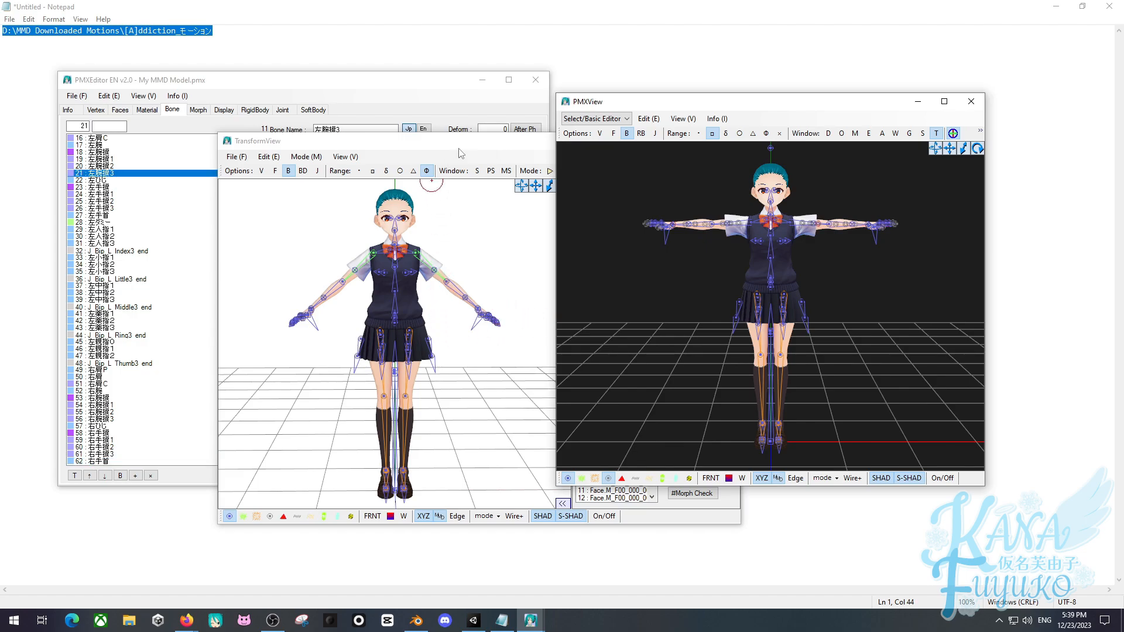
Close TransformView and open My MMD Model1.pmx in the editor.
{"action": "left_click", "coordinate": [464, 145]}
{"action": "left_click", "coordinate": [725, 143]}
{"action": "left_click", "coordinate": [122, 82]}
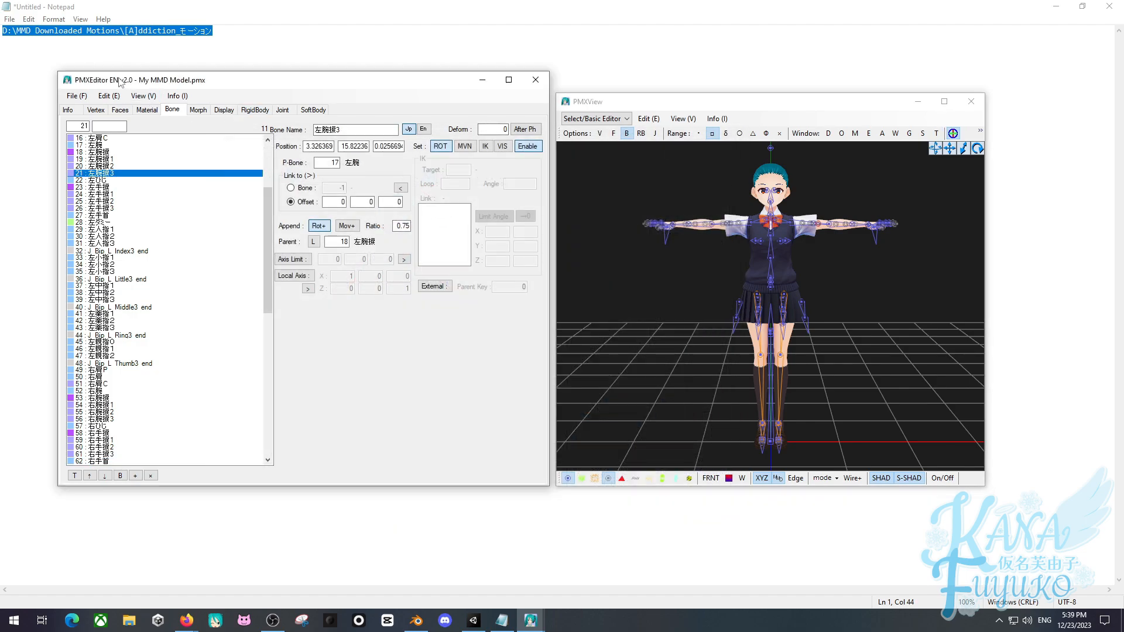
{"action": "left_click", "coordinate": [76, 96]}
{"action": "left_click", "coordinate": [95, 121]}
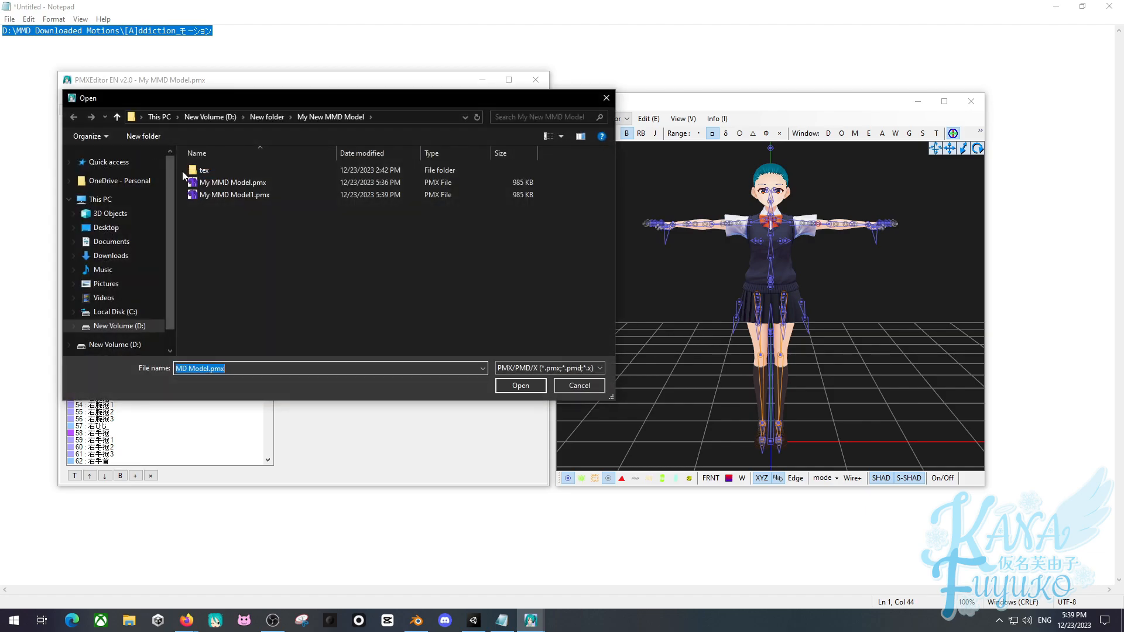
{"action": "double_click", "coordinate": [258, 198]}
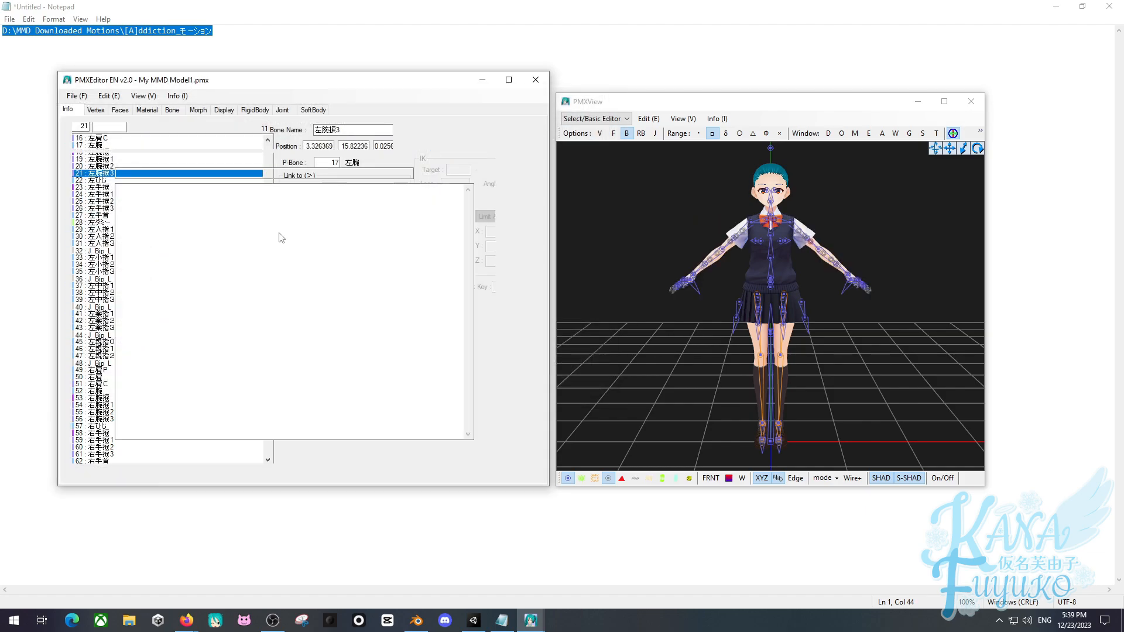
Inspect the arms of the opened A-pose model from several angles and return to the front view.
{"action": "right_click_drag", "start_coordinate": [721, 328], "coordinate": [844, 336]}
{"action": "right_click_drag", "start_coordinate": [855, 385], "coordinate": [852, 381]}
{"action": "key", "text": "F1"}
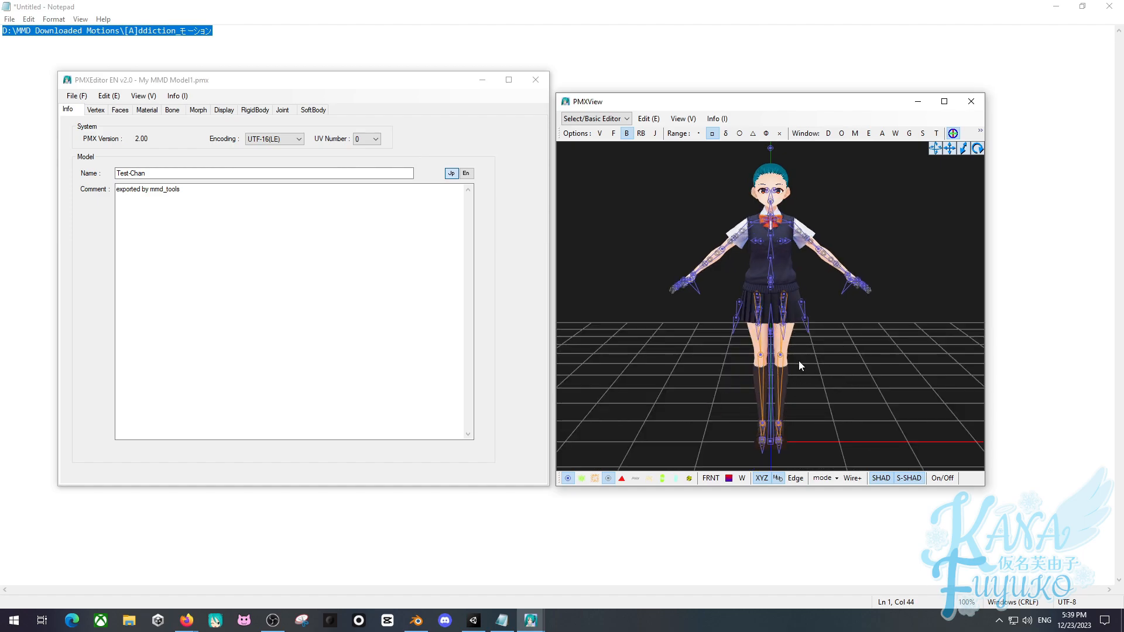
{"action": "right_click_drag", "start_coordinate": [798, 360], "coordinate": [678, 329]}
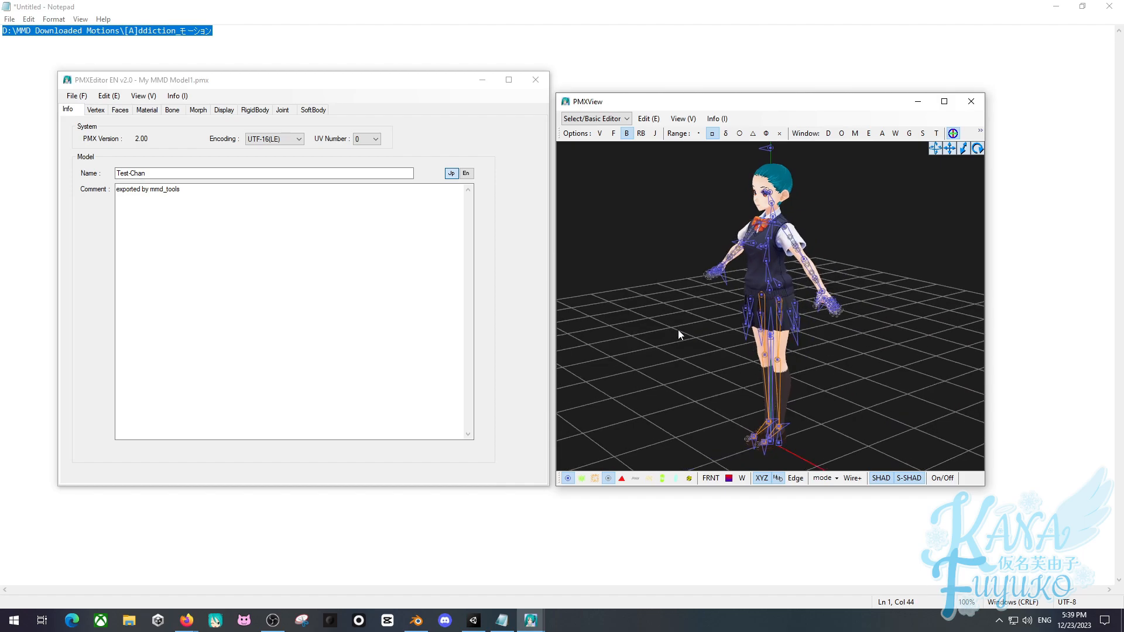
{"action": "key", "text": "F1"}
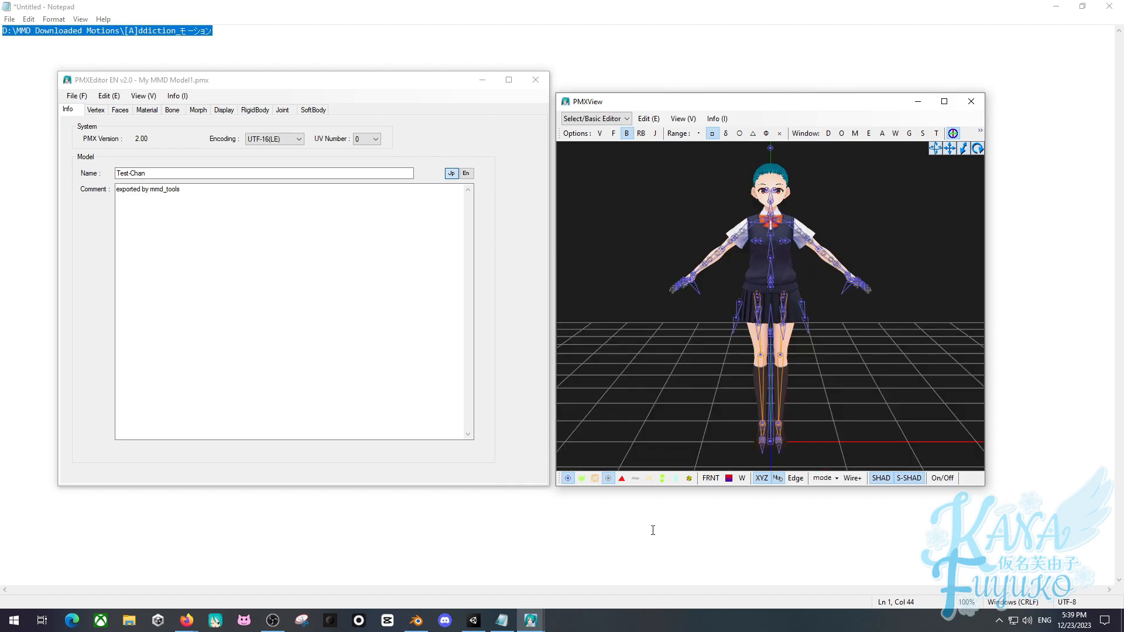
{"action": "left_click", "coordinate": [209, 82]}
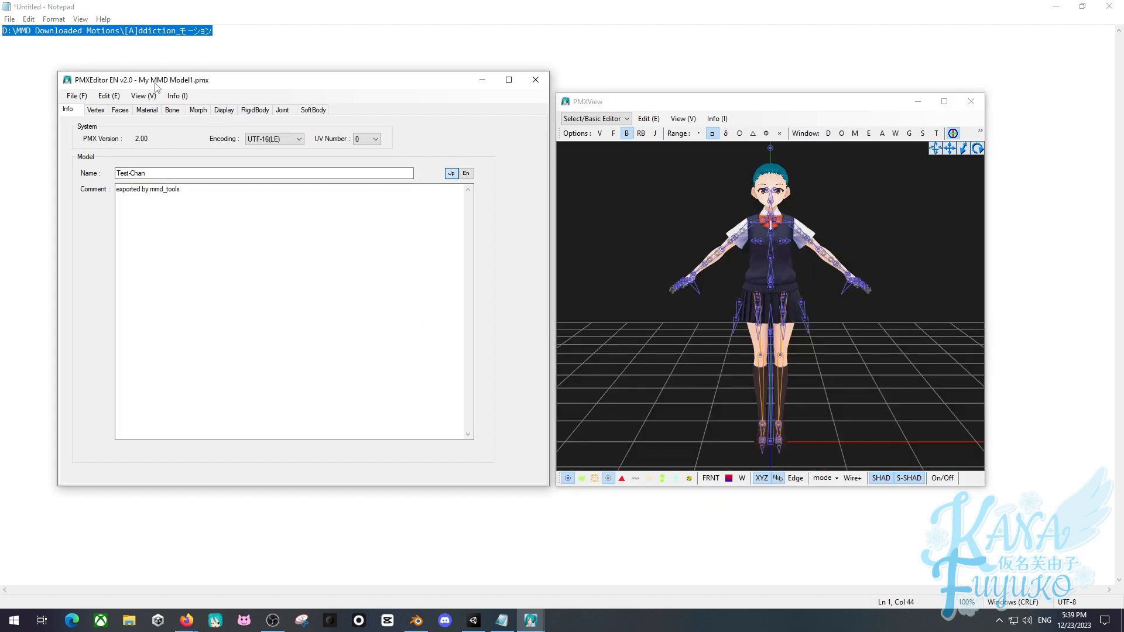
Run the PMX data check on My MMD Model1.pmx and filter out the passed results.
{"action": "left_click", "coordinate": [76, 96]}
{"action": "left_click", "coordinate": [111, 275]}
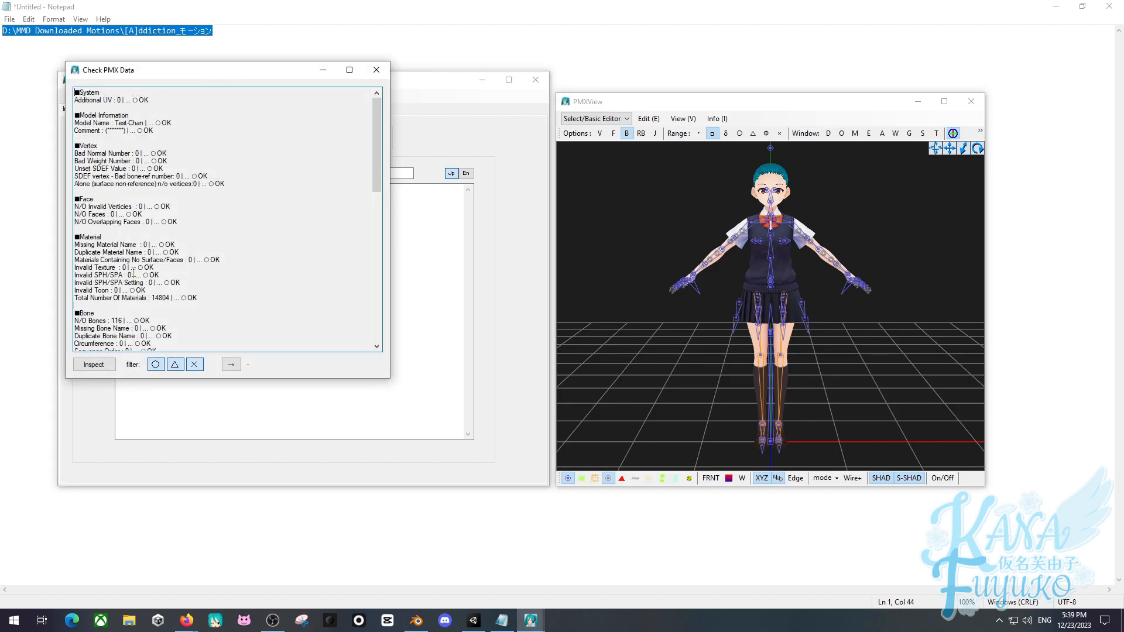
{"action": "left_click", "coordinate": [157, 366]}
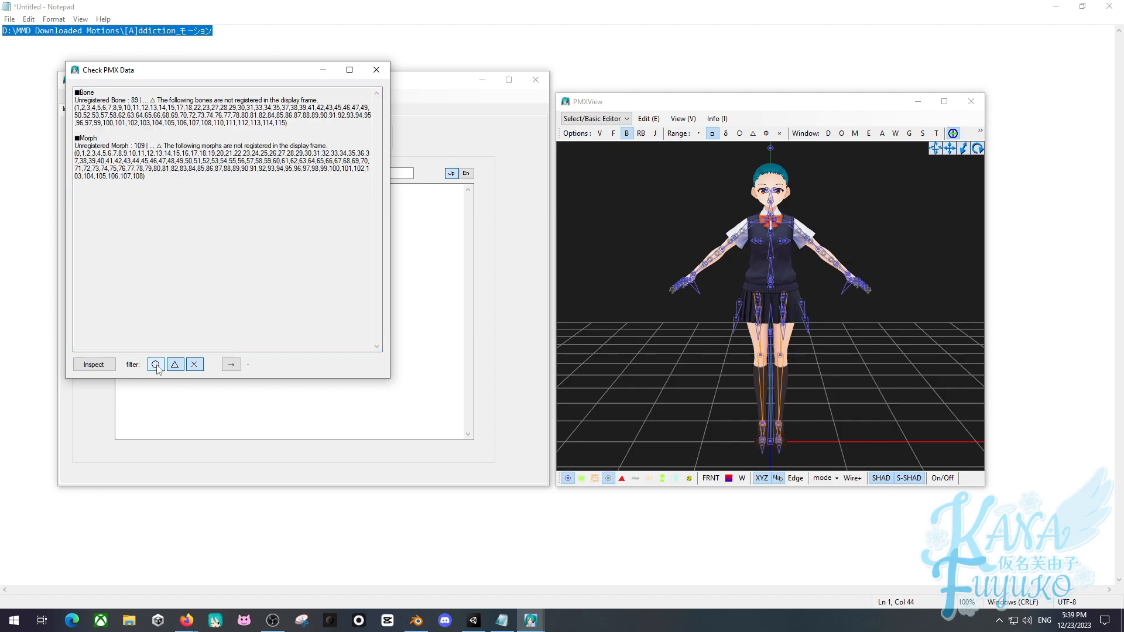
{"action": "left_click_drag", "start_coordinate": [203, 76], "coordinate": [692, 86]}
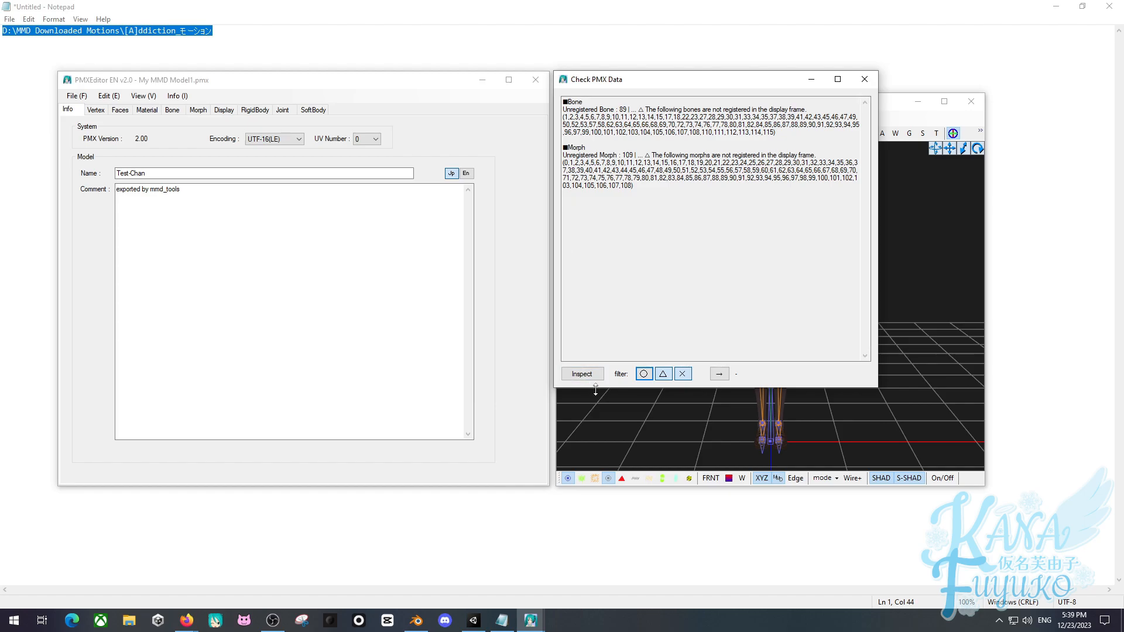
Review the full check report including passed results, and filter it back to warnings and errors only.
{"action": "left_click", "coordinate": [645, 375]}
{"action": "left_click_drag", "start_coordinate": [866, 164], "coordinate": [872, 331]}
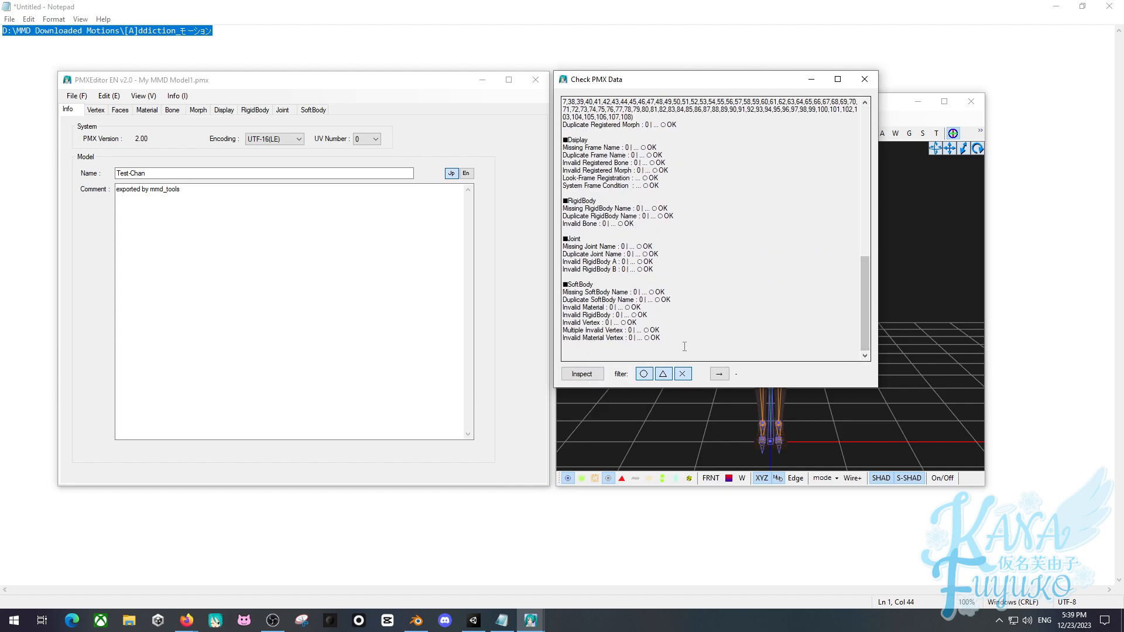
{"action": "left_click_drag", "start_coordinate": [662, 339], "coordinate": [580, 193]}
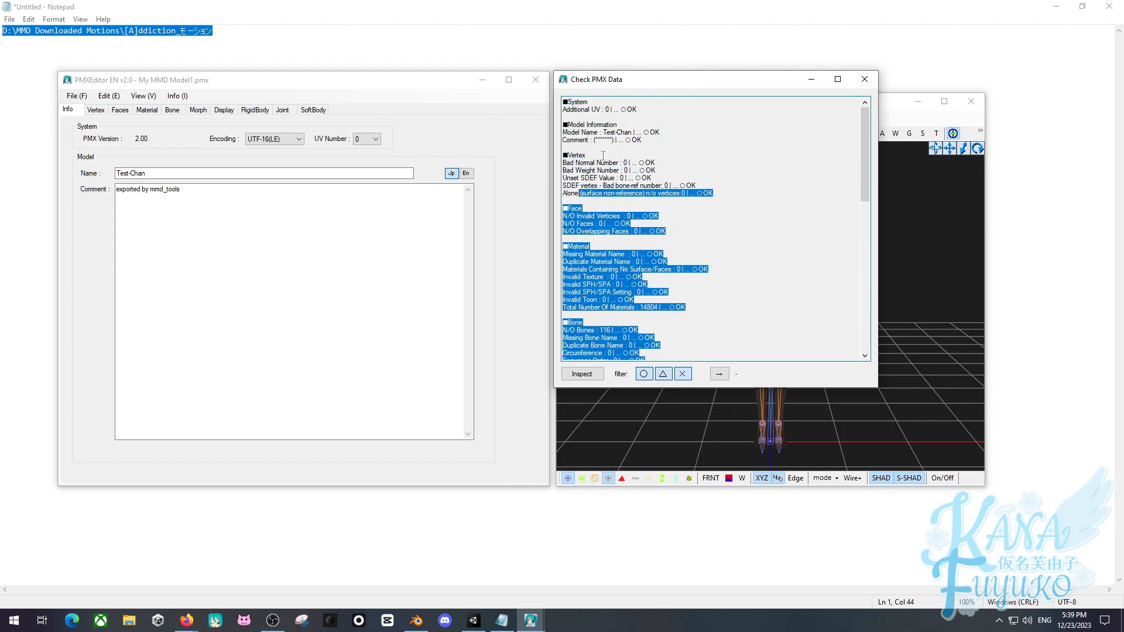
{"action": "left_click", "coordinate": [614, 150]}
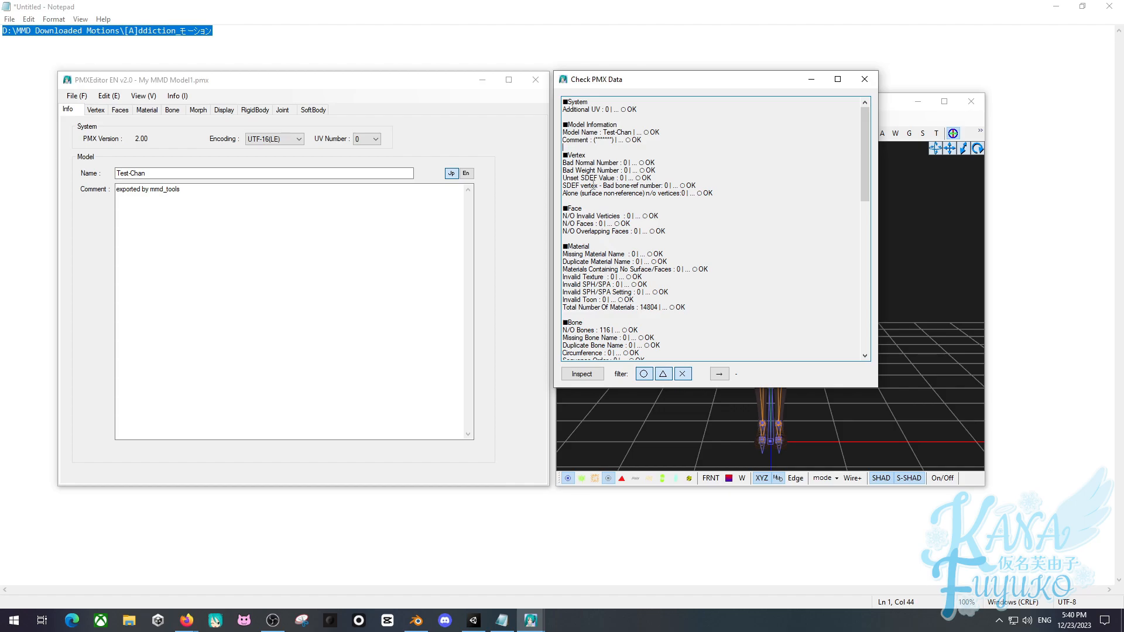
{"action": "left_click", "coordinate": [643, 374]}
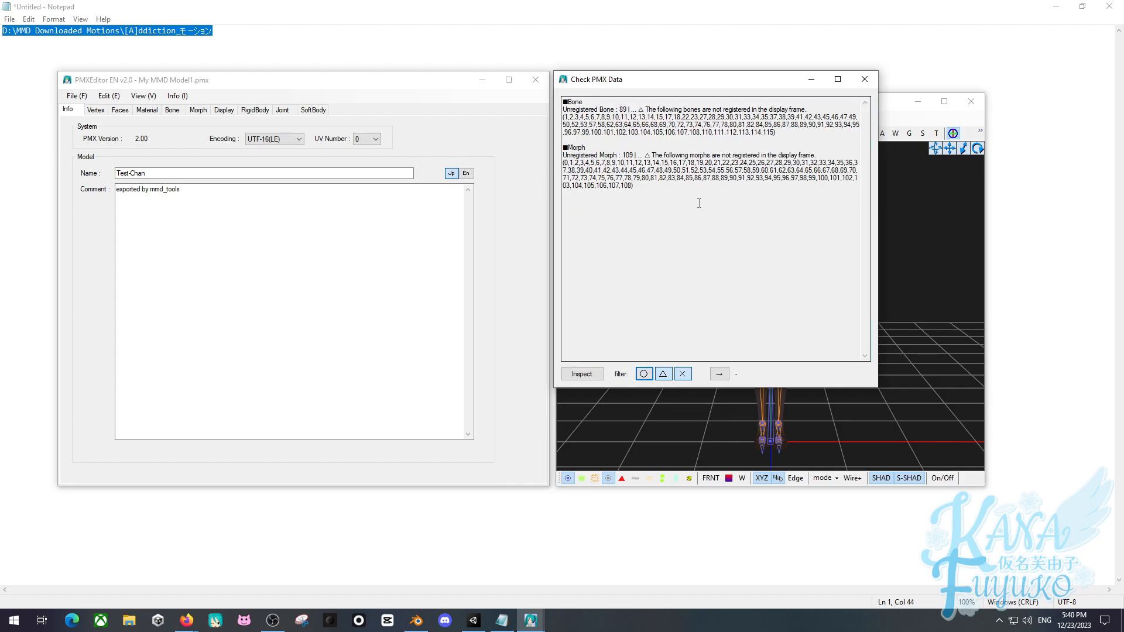
Examine the warnings about unregistered bones and morphs alongside the model's display frame list.
{"action": "left_click_drag", "start_coordinate": [655, 195], "coordinate": [544, 89]}
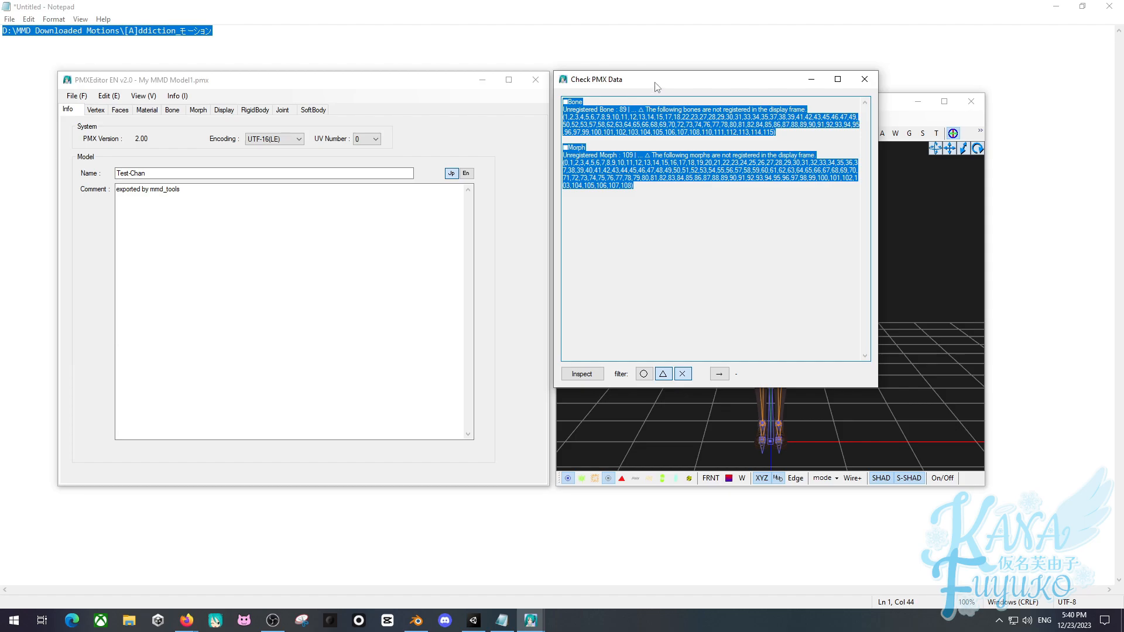
{"action": "left_click", "coordinate": [76, 95]}
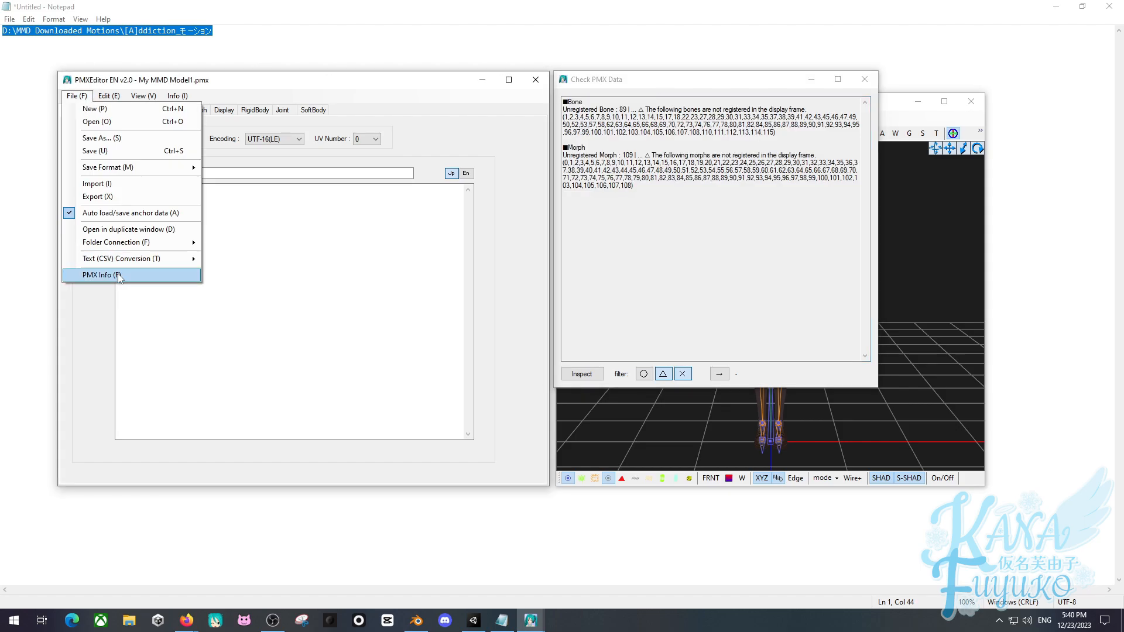
{"action": "left_click", "coordinate": [492, 199]}
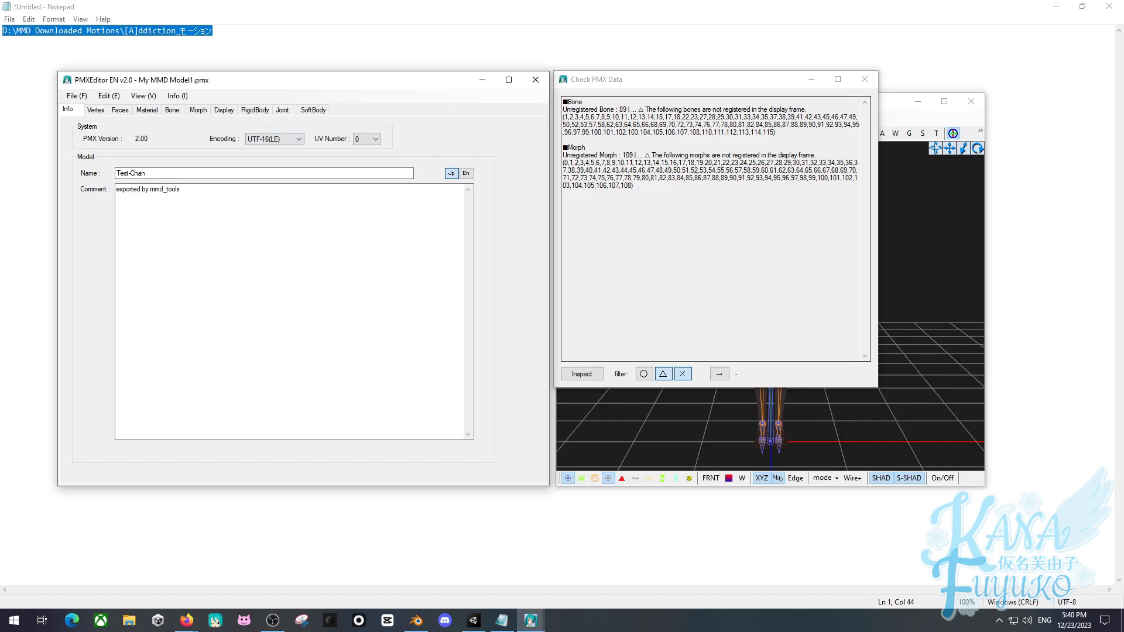
{"action": "left_click_drag", "start_coordinate": [642, 186], "coordinate": [562, 100]}
{"action": "left_click", "coordinate": [223, 113]}
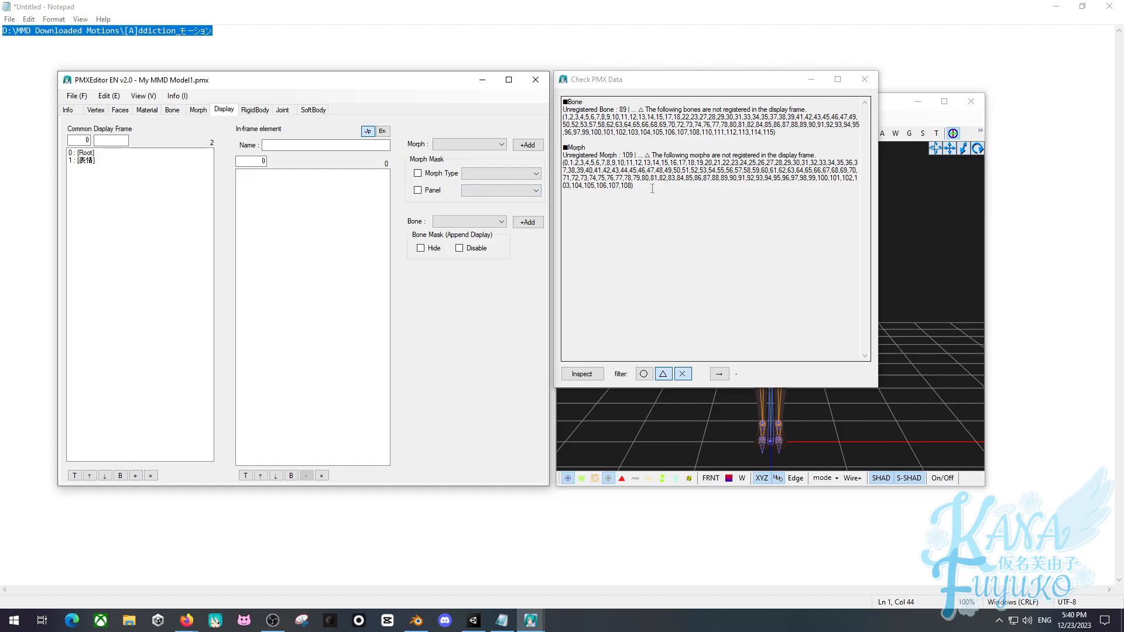
{"action": "left_click_drag", "start_coordinate": [728, 82], "coordinate": [673, 85]}
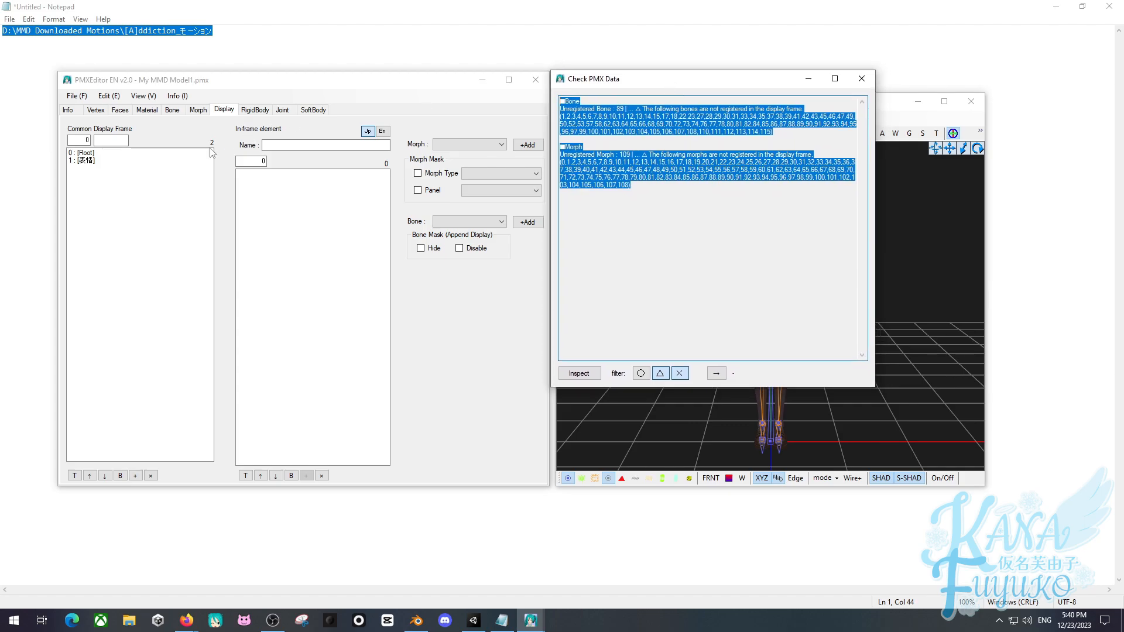
{"action": "left_click", "coordinate": [162, 193]}
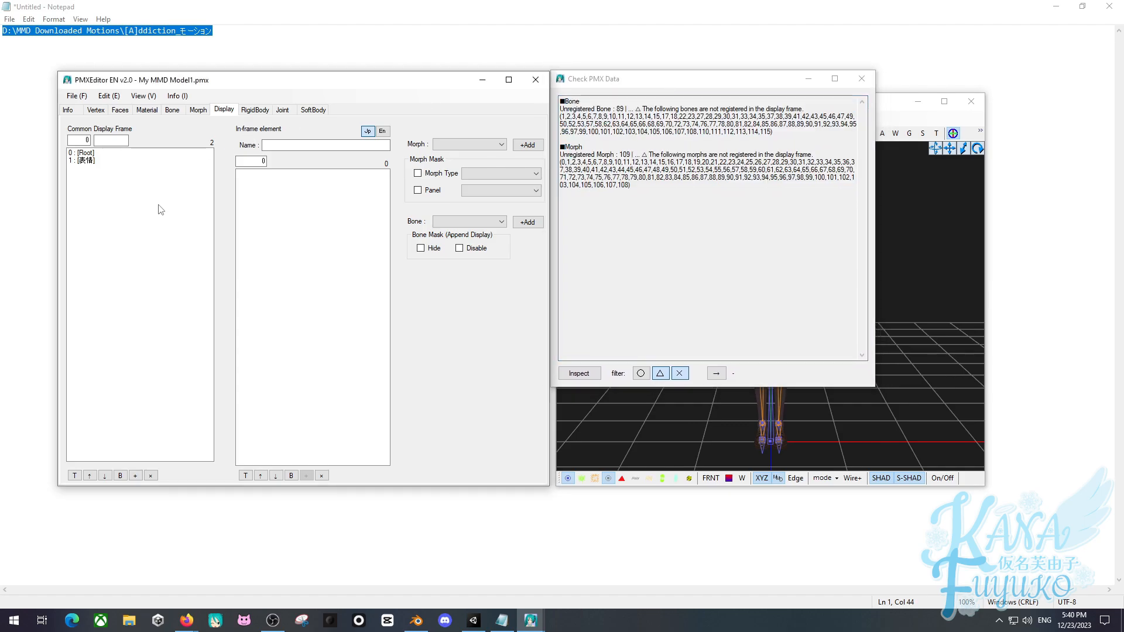
Add two display frames named Upper Body and Lower Body.
{"action": "left_click", "coordinate": [135, 476]}
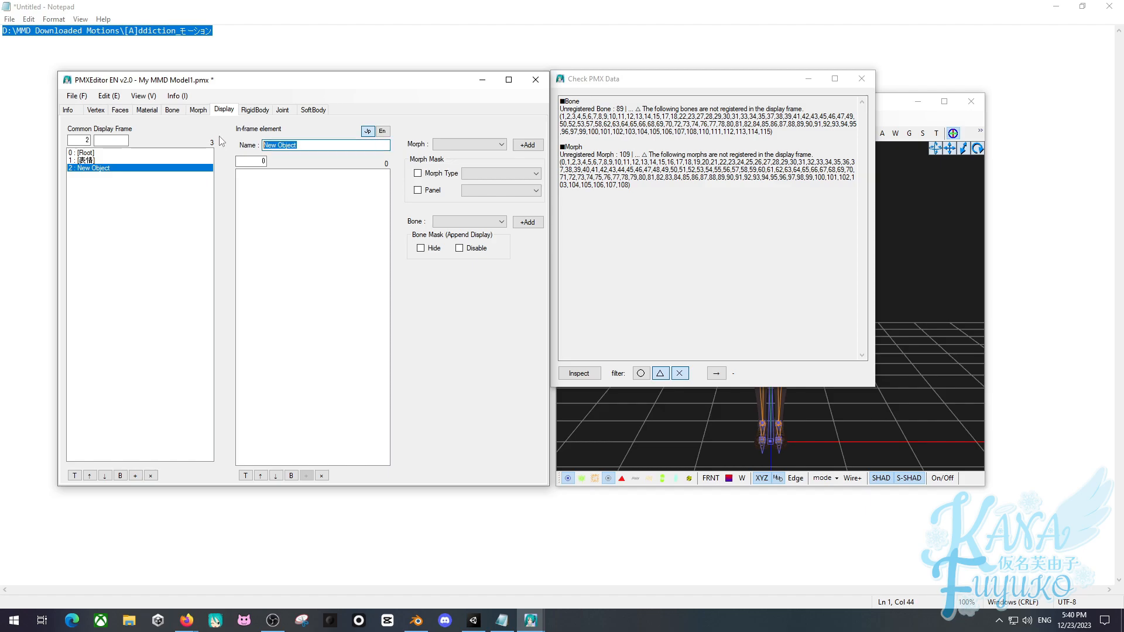
{"action": "type", "text": "Upper Body"}
{"action": "left_click", "coordinate": [134, 475]}
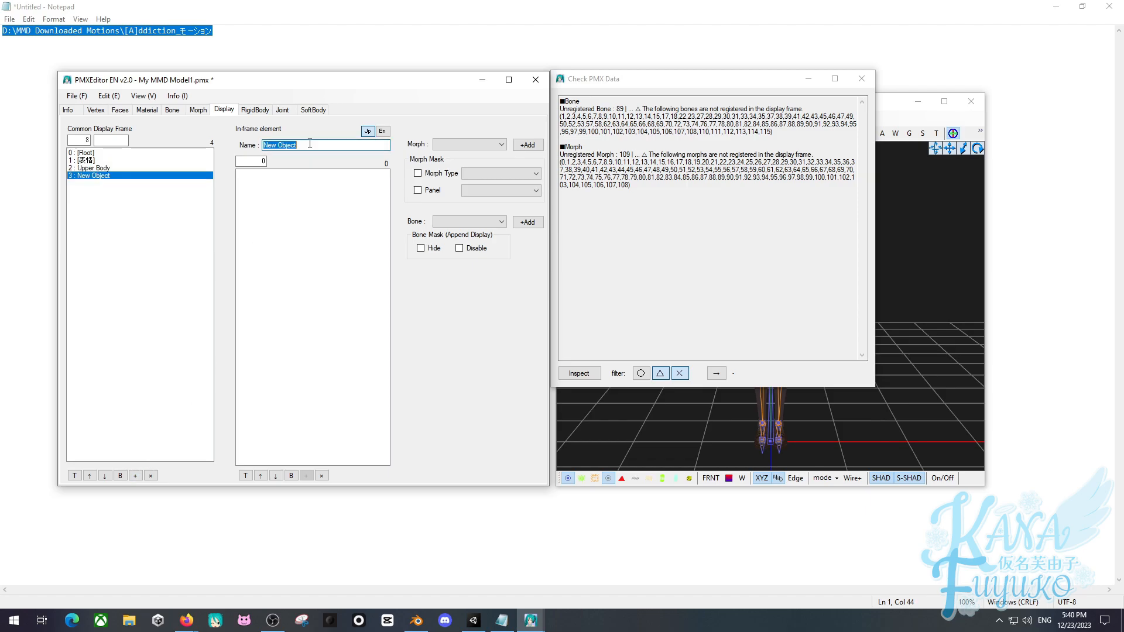
{"action": "type", "text": "Lower Body"}
Try out bone registration for the Lower Body and Upper Body frames, and delete both frames.
{"action": "left_click", "coordinate": [472, 223]}
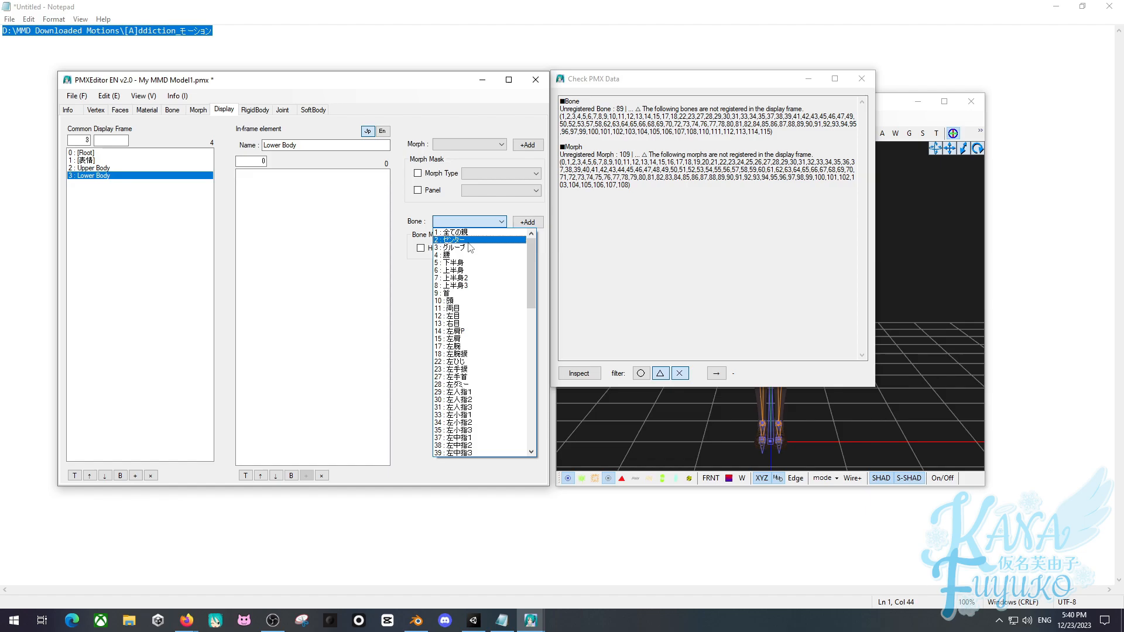
{"action": "left_click", "coordinate": [502, 270]}
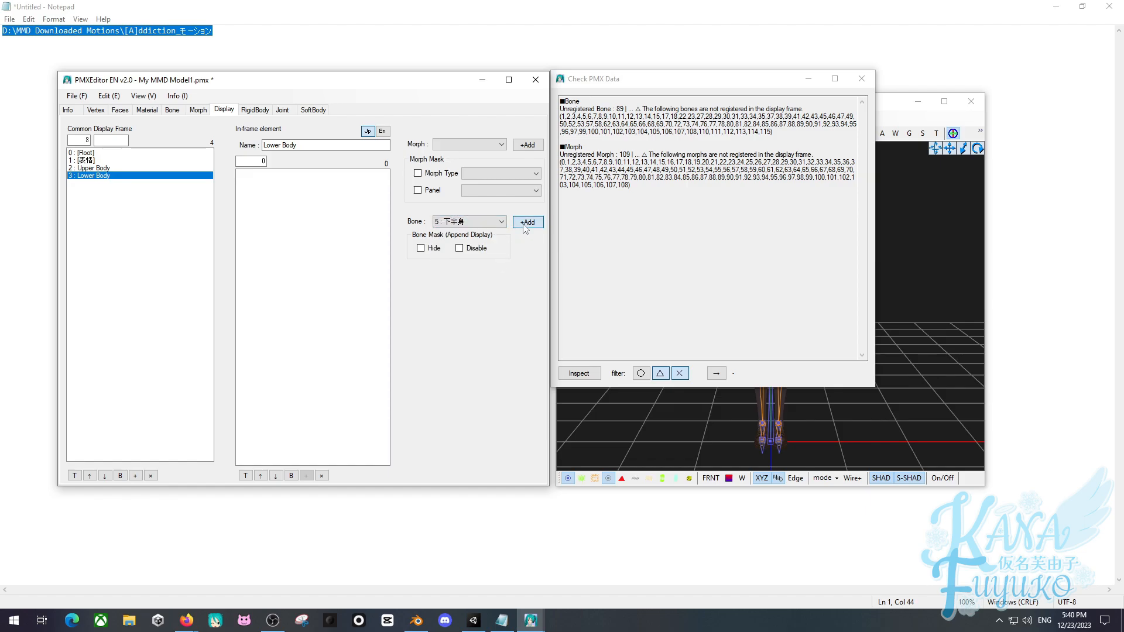
{"action": "left_click", "coordinate": [528, 223]}
{"action": "left_click", "coordinate": [193, 168]}
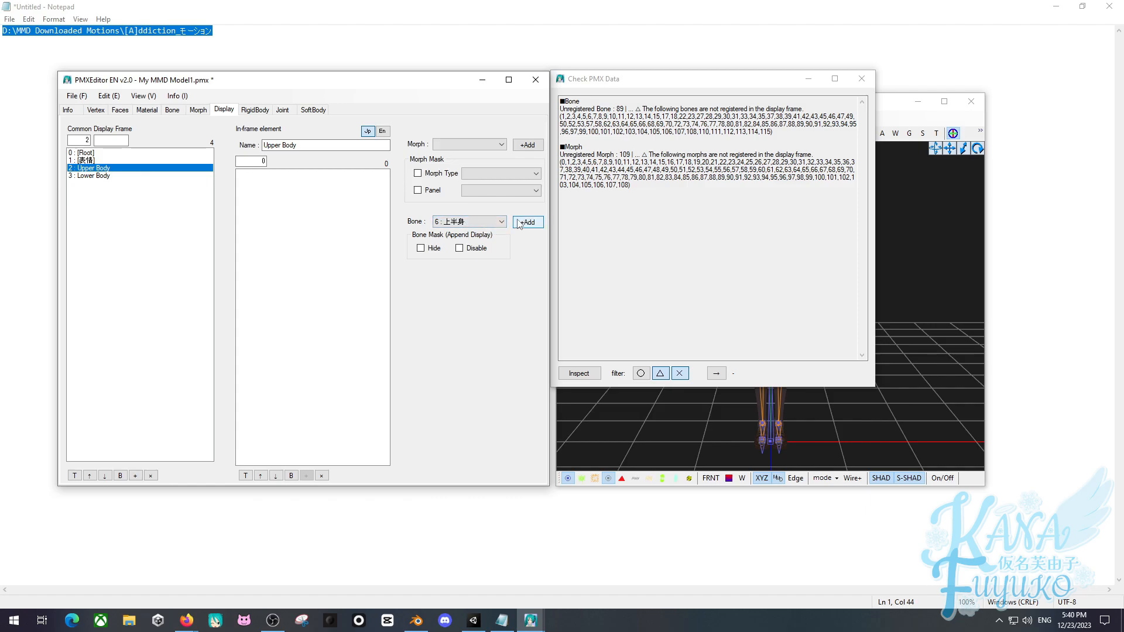
{"action": "left_click", "coordinate": [123, 176], "text": "shift"}
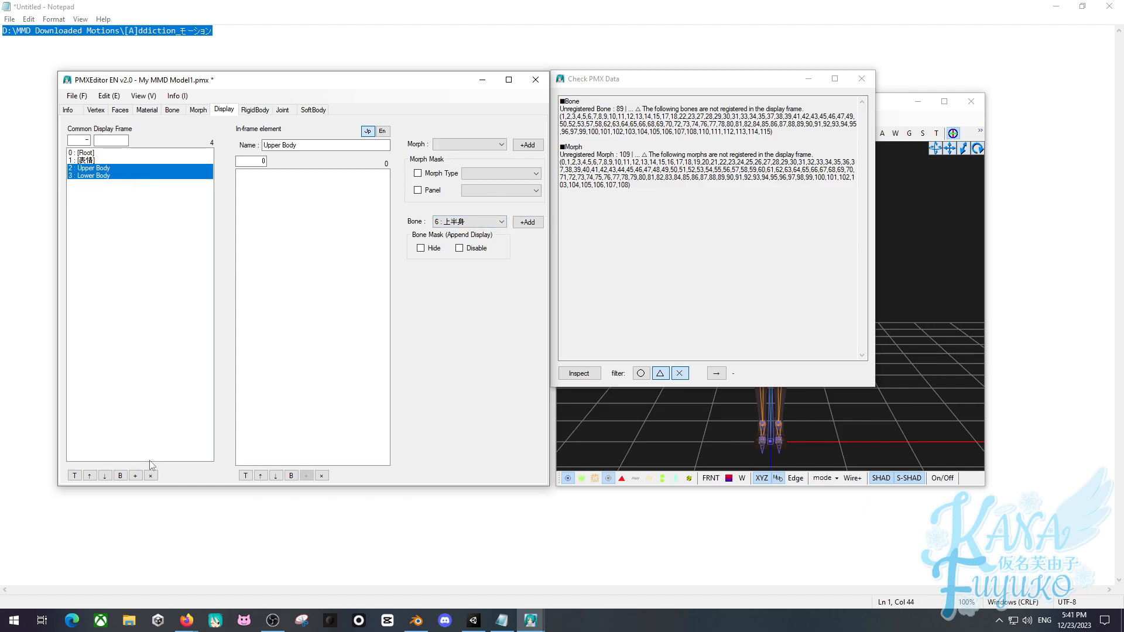
{"action": "left_click", "coordinate": [150, 475]}
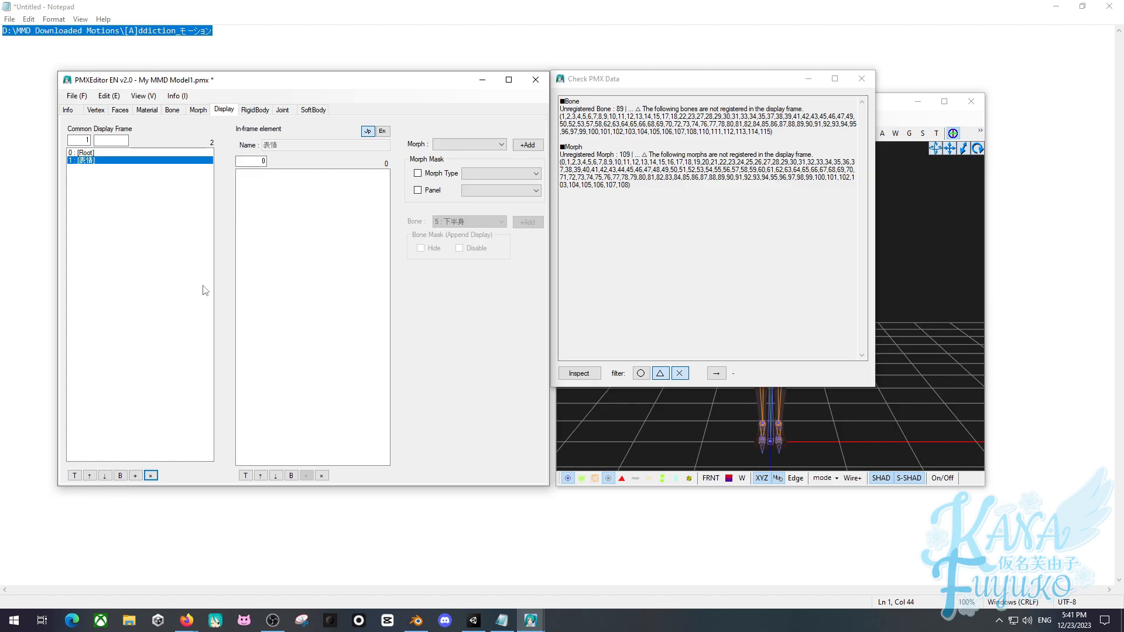
Add a new display frame and register all unregistered bones in it, using OP Auto Clicker at a 100 ms interval.
{"action": "left_click", "coordinate": [135, 476]}
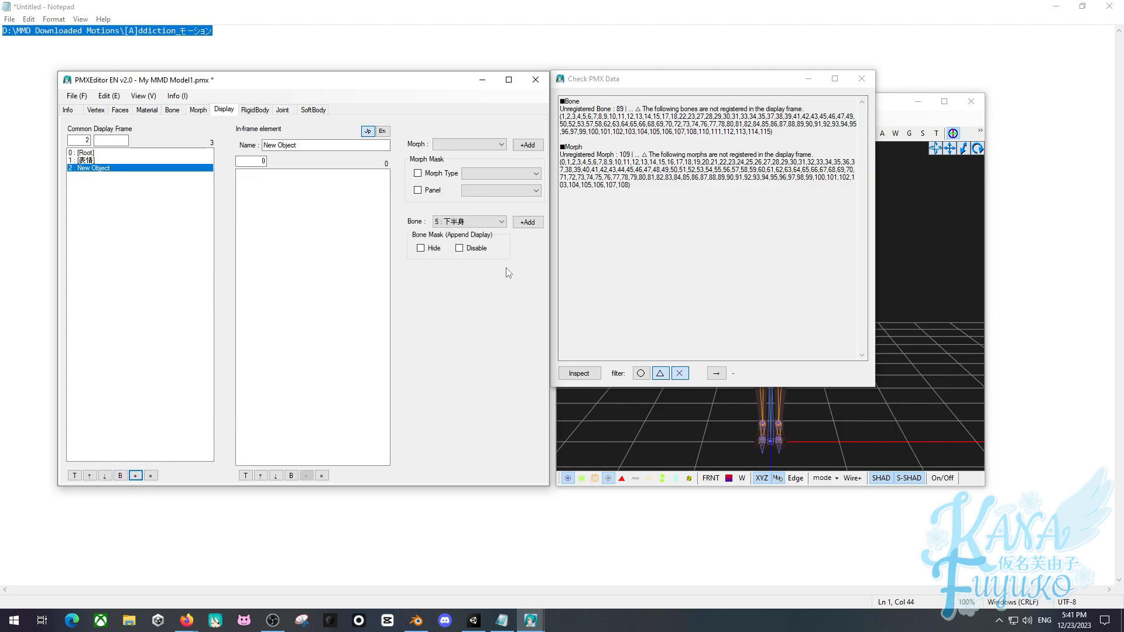
{"action": "left_click", "coordinate": [504, 222]}
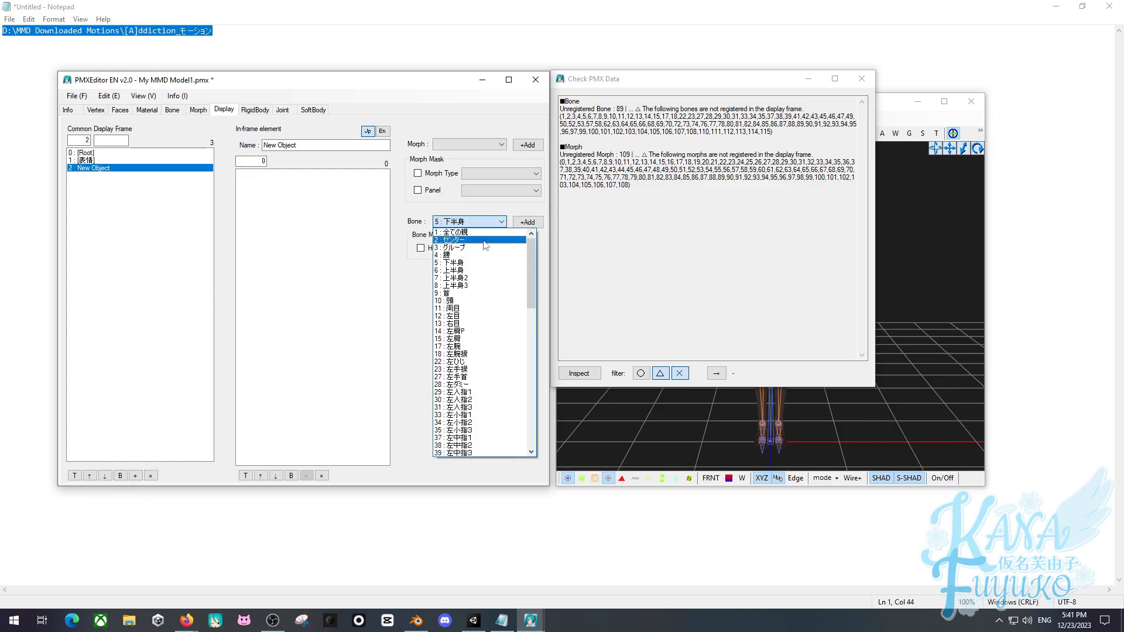
{"action": "left_click", "coordinate": [473, 232]}
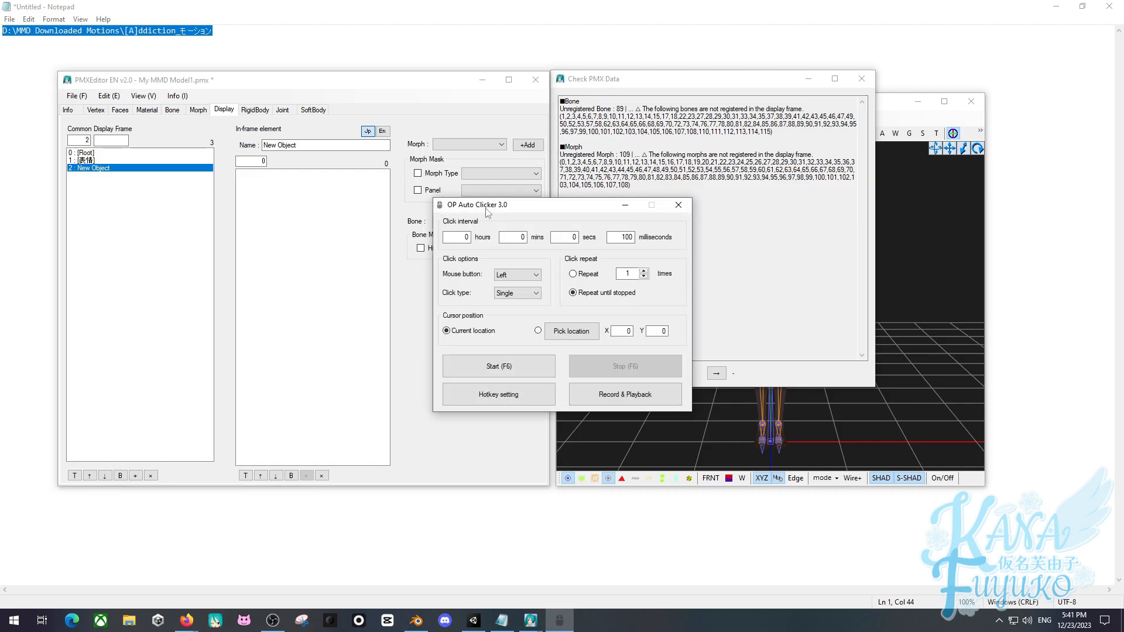
{"action": "left_click_drag", "start_coordinate": [488, 204], "coordinate": [653, 184]}
{"action": "left_click", "coordinate": [637, 335]}
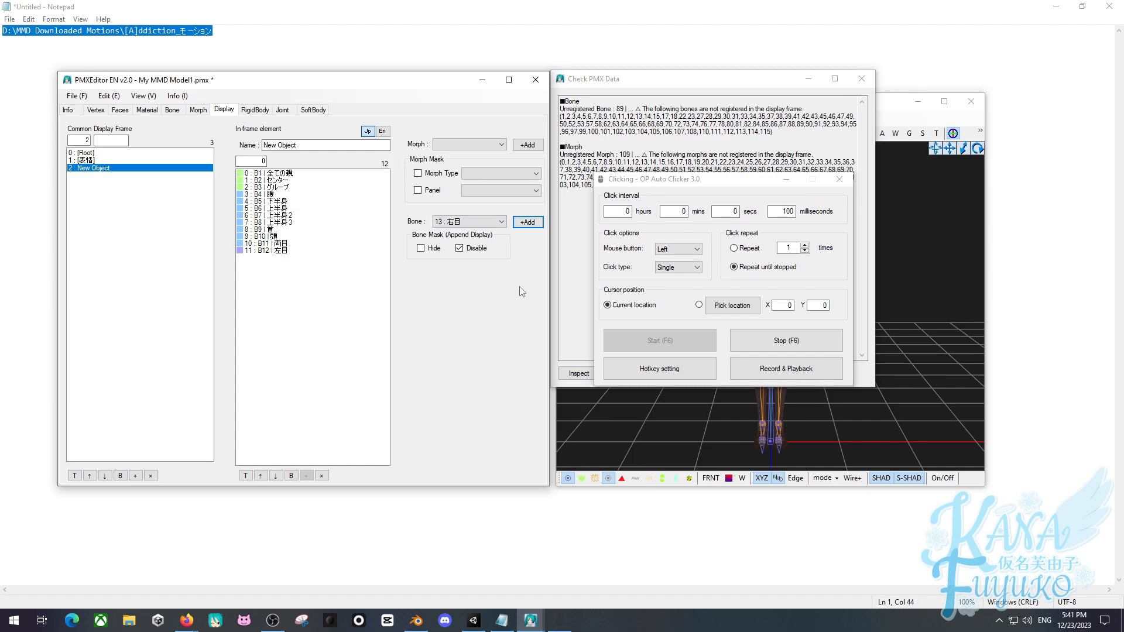
{"action": "key", "text": "F6"}
{"action": "left_click", "coordinate": [482, 252]}
{"action": "key", "text": "F6"}
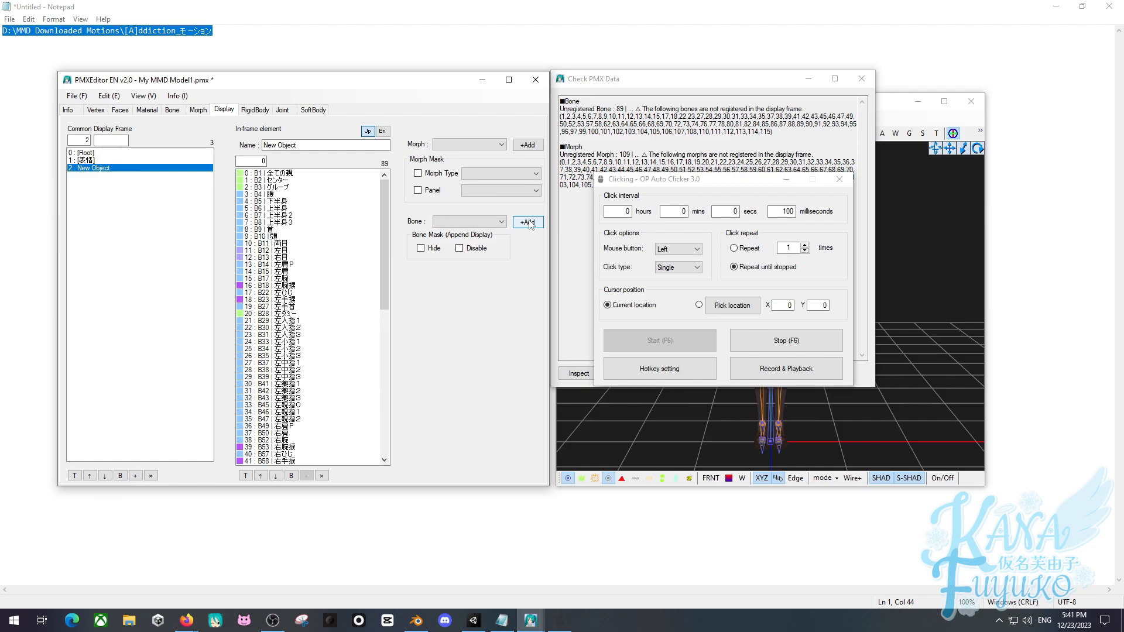
{"action": "key", "text": "F6"}
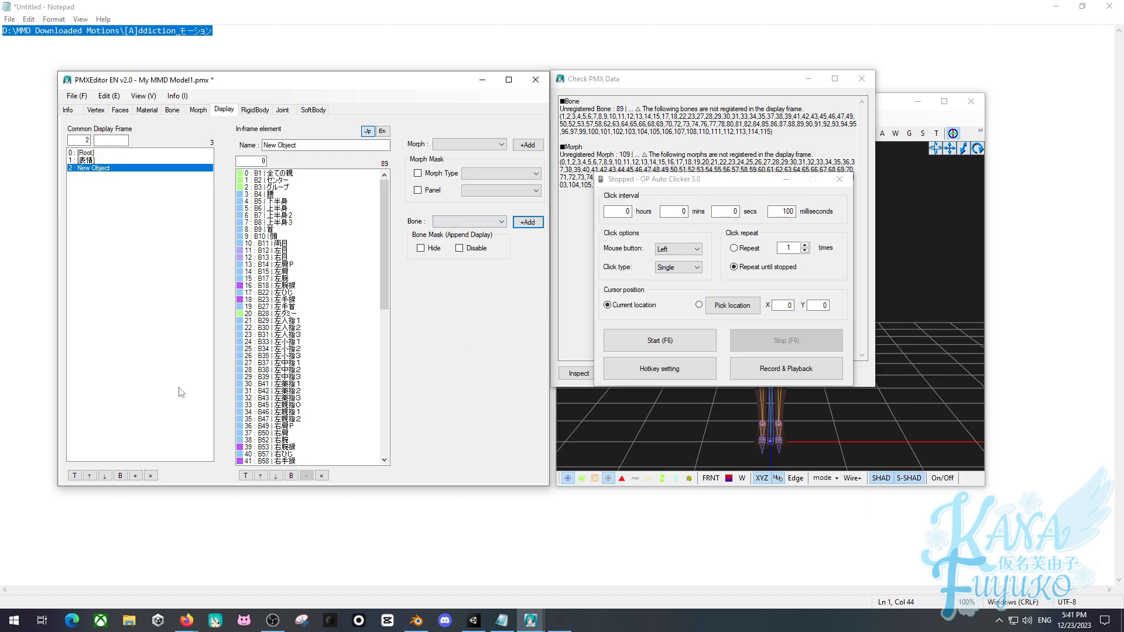
{"action": "left_click_drag", "start_coordinate": [384, 247], "coordinate": [394, 184]}
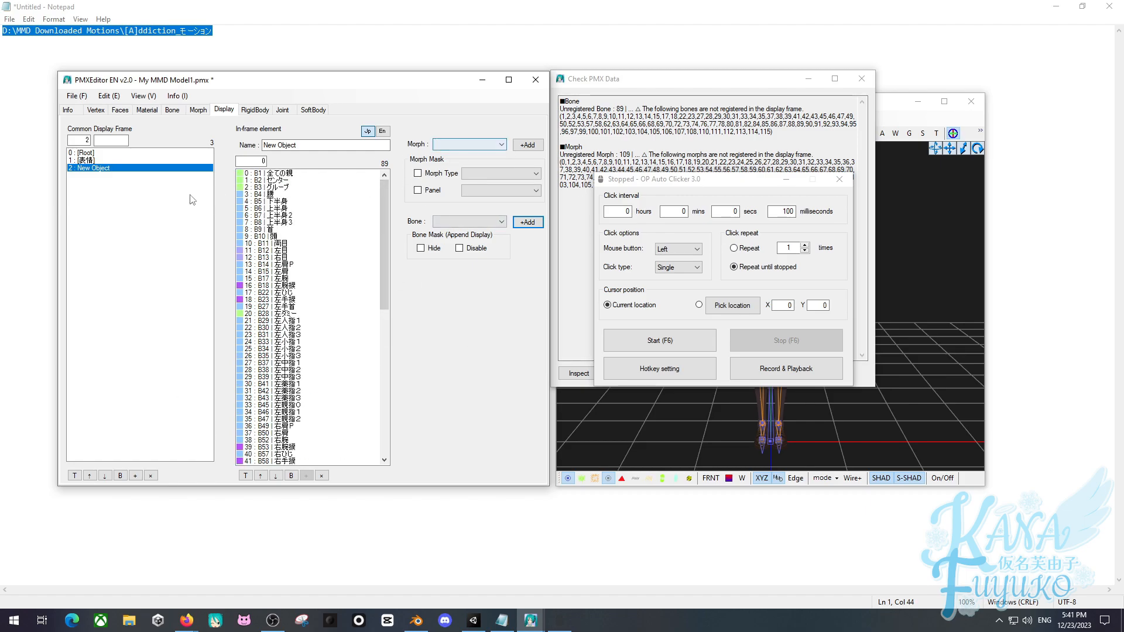
Register all unregistered morphs in the 表情 display frame, using OP Auto Clicker to repeat the additions.
{"action": "left_click", "coordinate": [83, 159]}
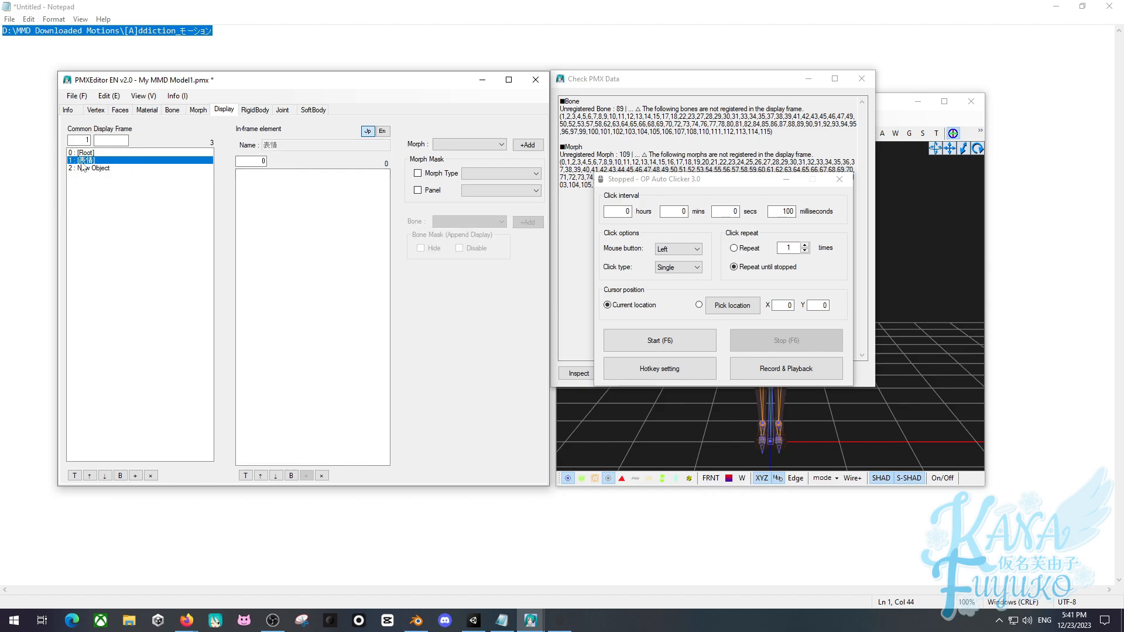
{"action": "left_click", "coordinate": [460, 145]}
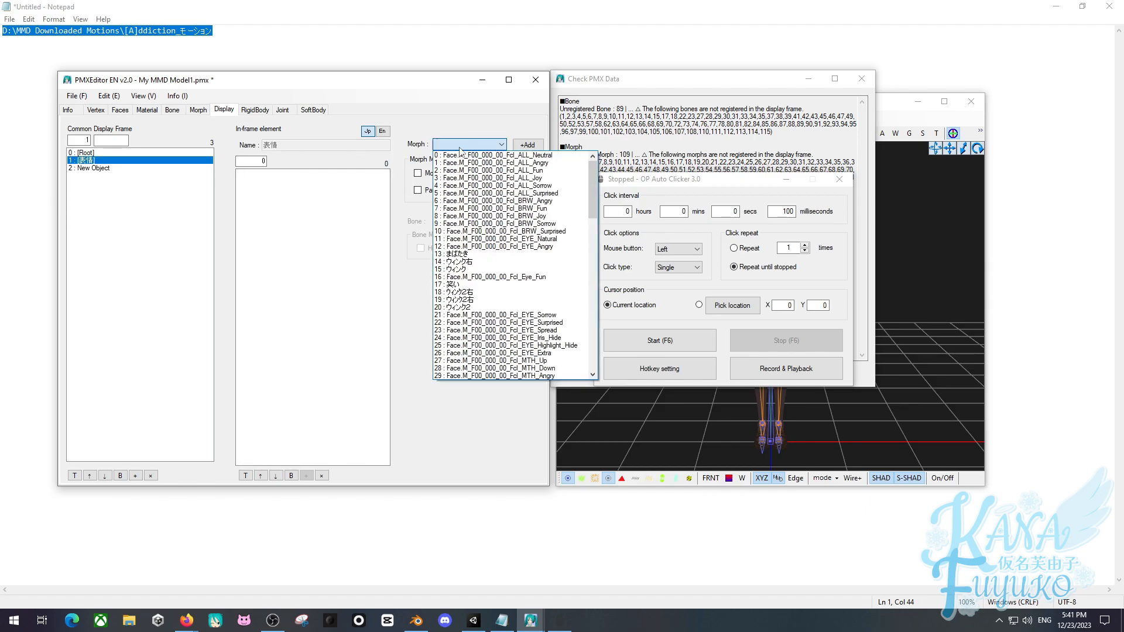
{"action": "left_click", "coordinate": [468, 170]}
{"action": "key", "text": "F6"}
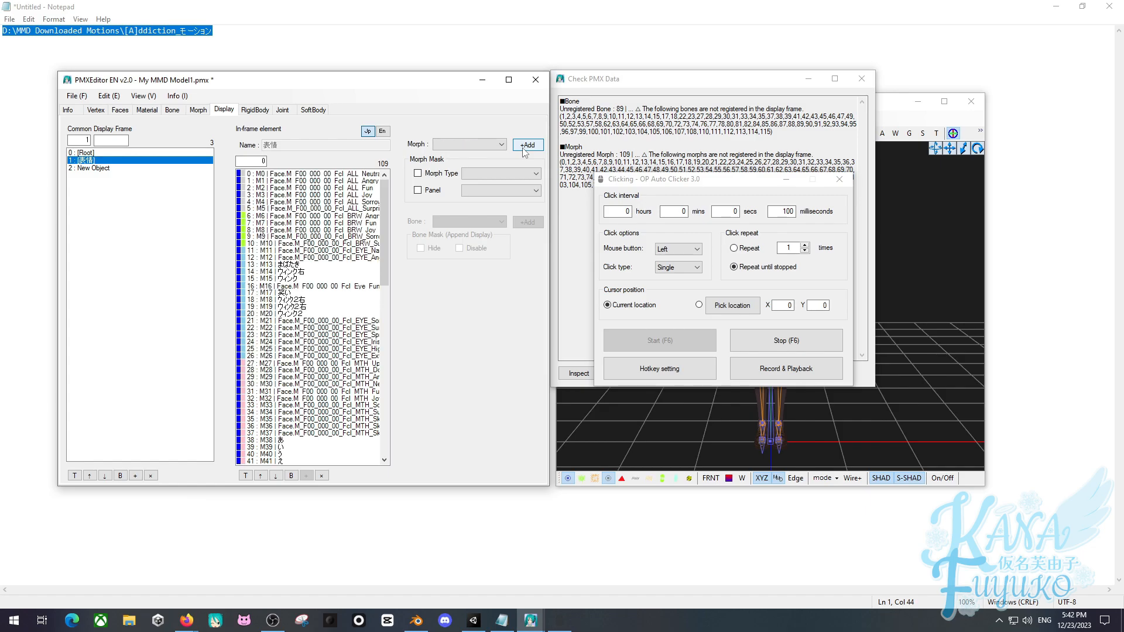
{"action": "key", "text": "F6"}
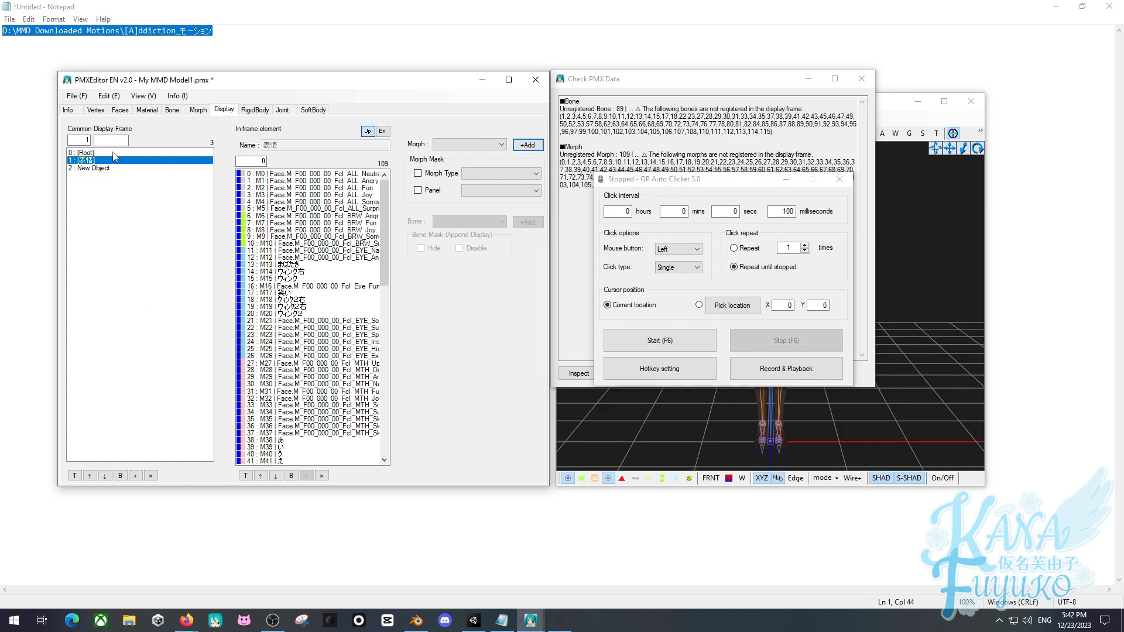
Close OP Auto Clicker, rerun the PMX data inspection, and close the check report.
{"action": "left_click", "coordinate": [115, 168]}
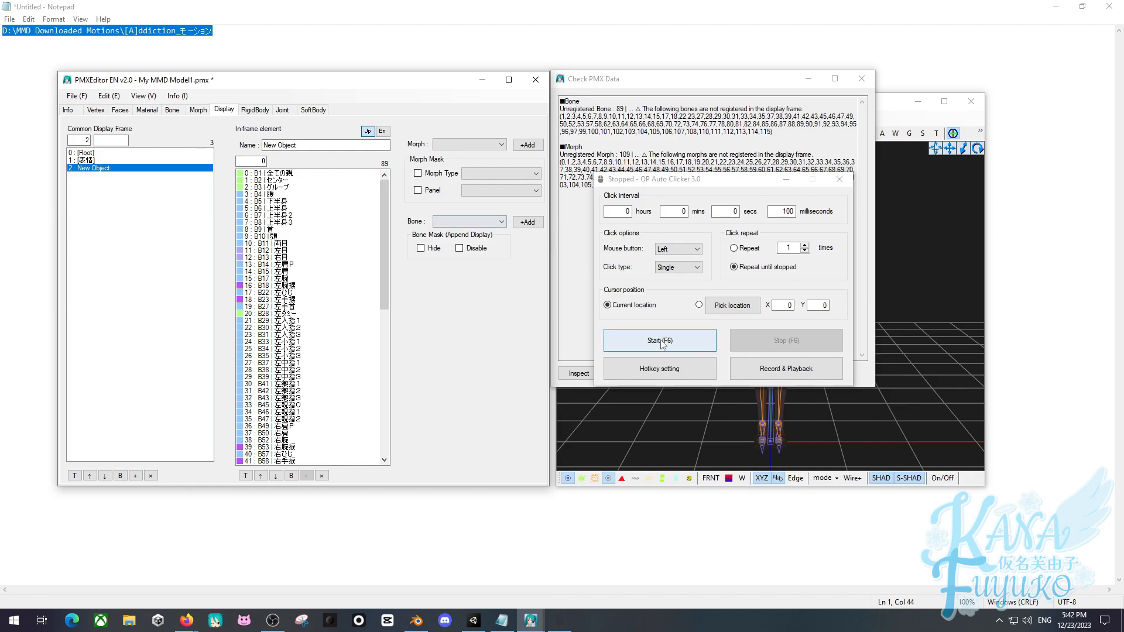
{"action": "left_click", "coordinate": [840, 179]}
{"action": "left_click", "coordinate": [588, 375]}
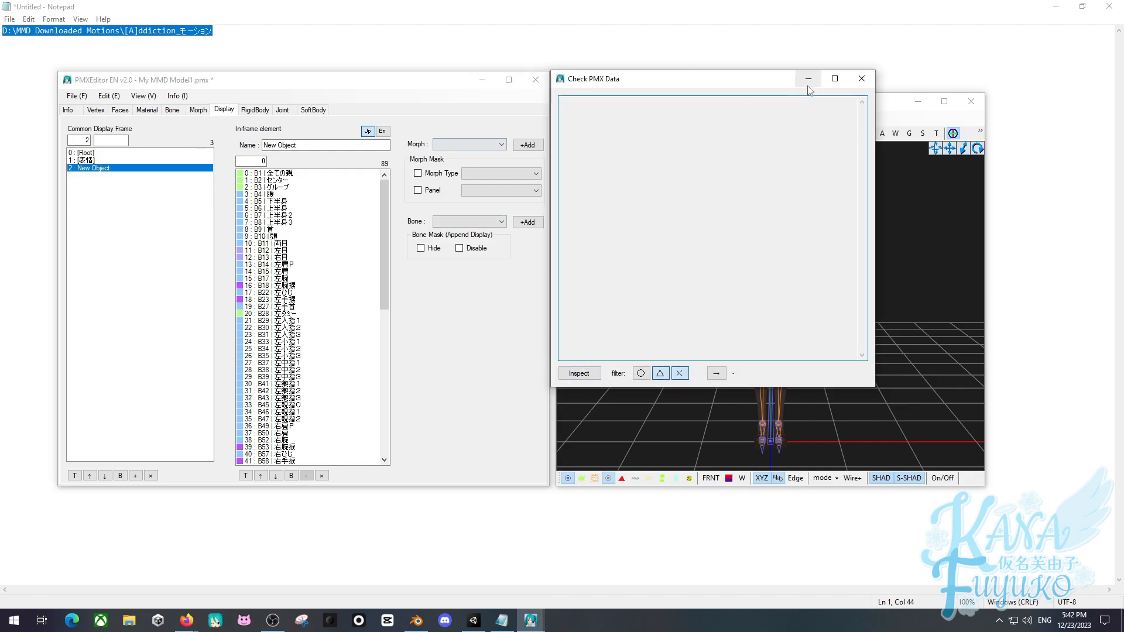
{"action": "left_click", "coordinate": [861, 79]}
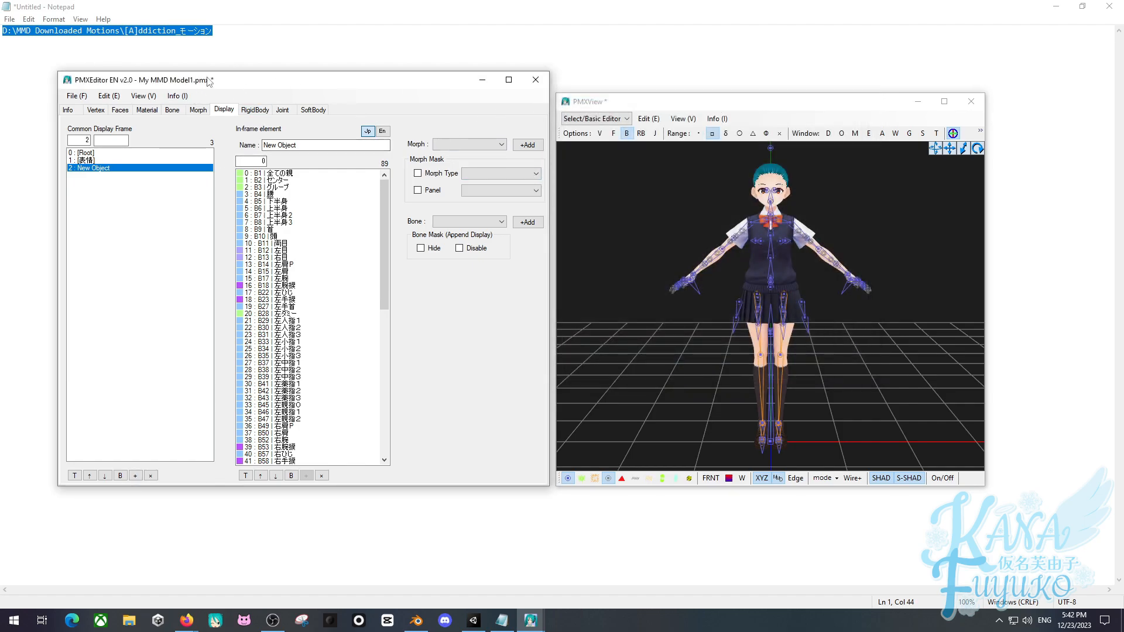
Save the model over My MMD Model1.pmx, confirming the overwrite.
{"action": "key", "text": "ctrl+s"}
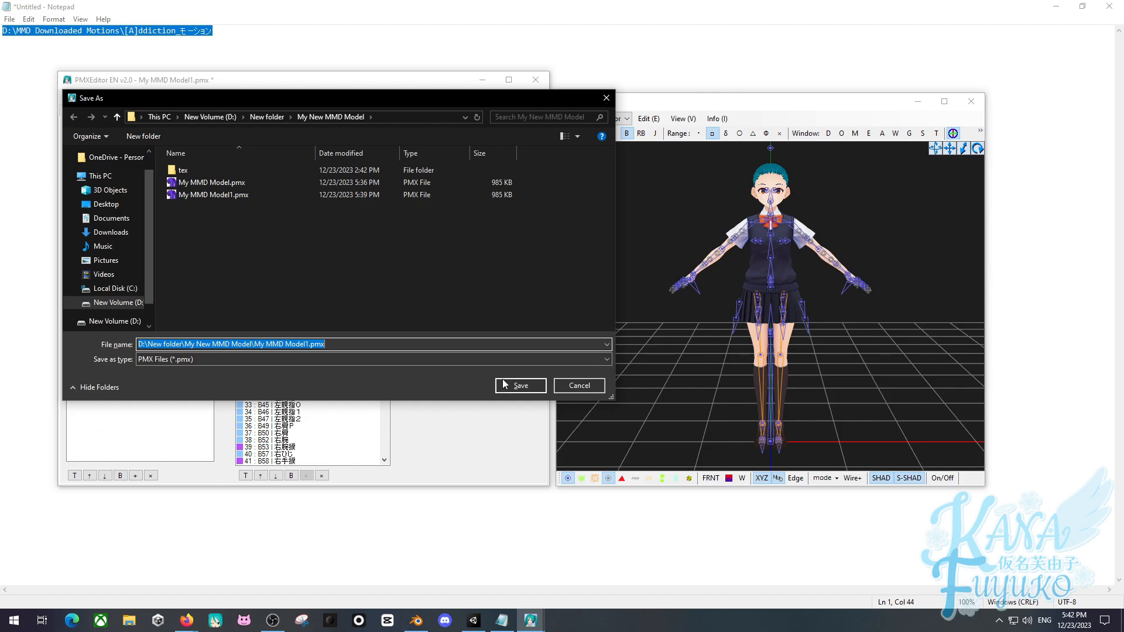
{"action": "left_click", "coordinate": [520, 385]}
{"action": "left_click", "coordinate": [582, 315]}
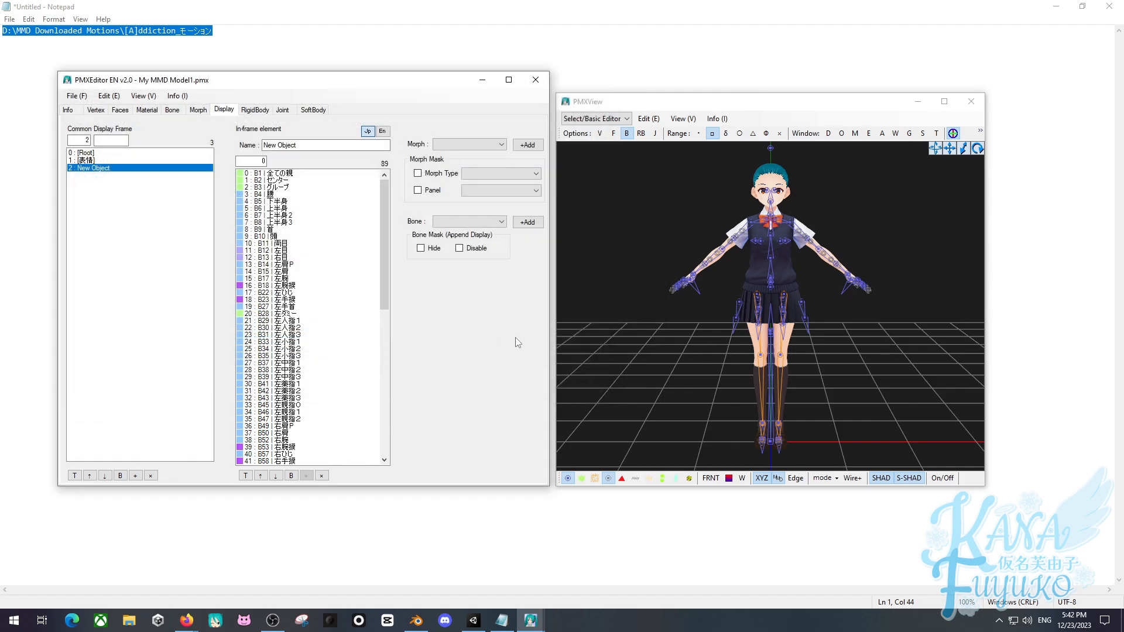
{"action": "right_click_drag", "start_coordinate": [920, 287], "coordinate": [715, 295]}
{"action": "key", "text": "2"}
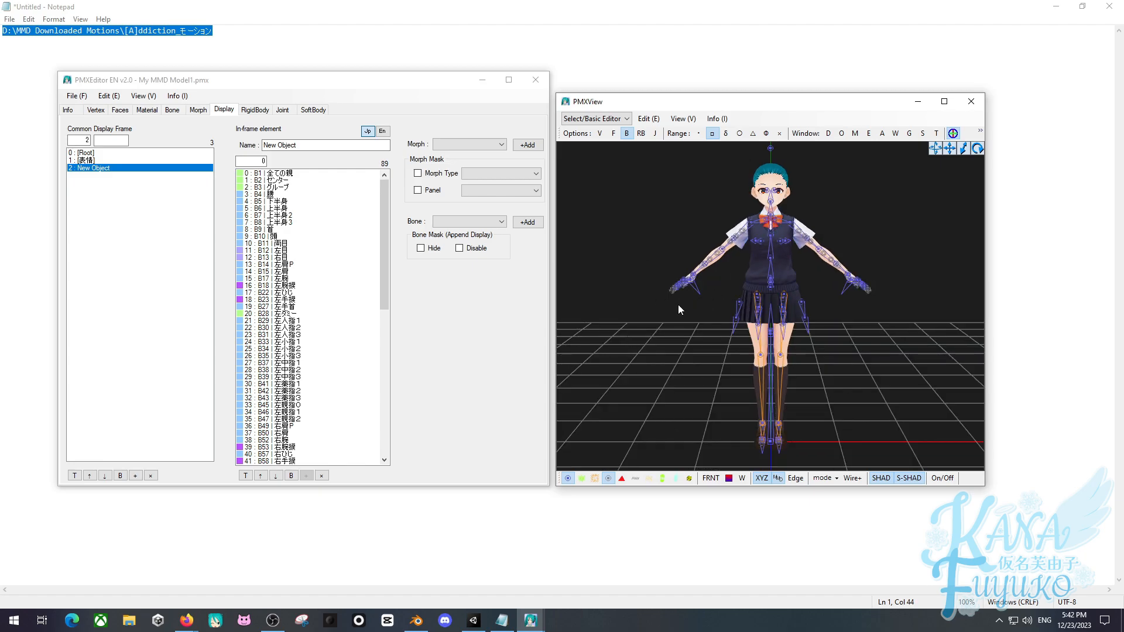
Switch to MikuMikuDance and load My MMD Model1.pmx from the My New MMD Model folder, accepting the model information.
{"action": "left_click", "coordinate": [224, 619]}
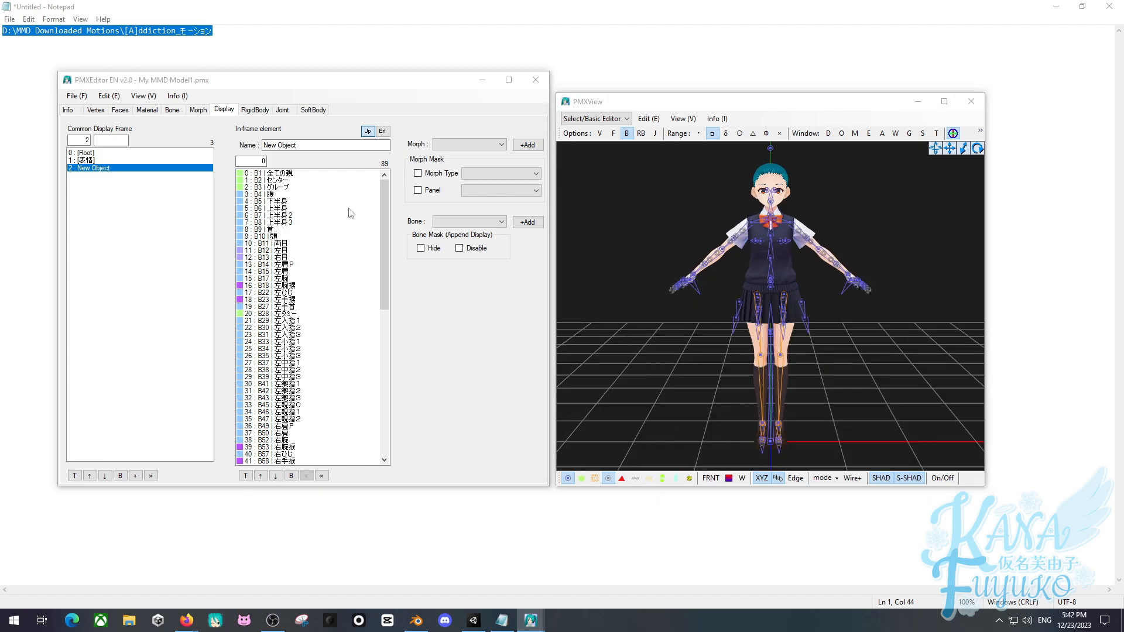
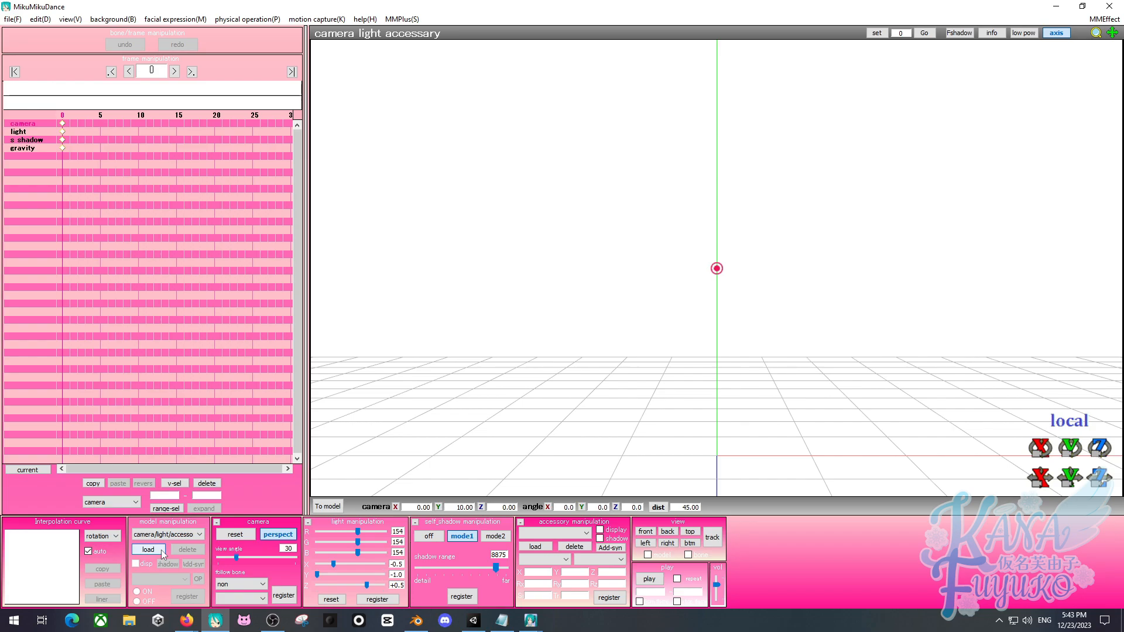
{"action": "left_click", "coordinate": [148, 549]}
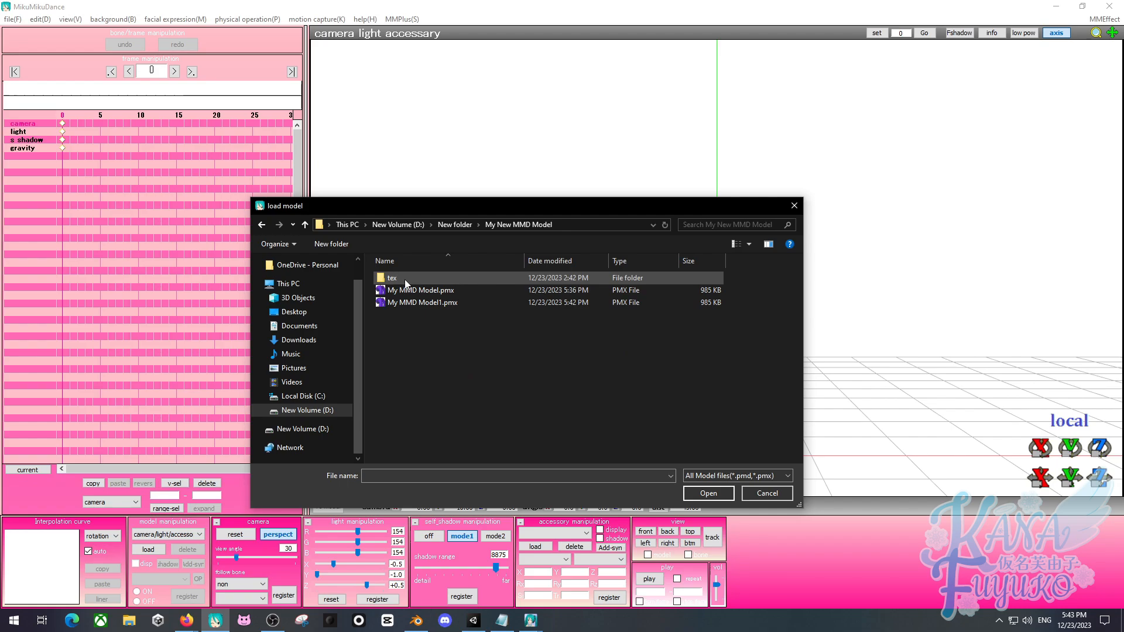
{"action": "double_click", "coordinate": [427, 302]}
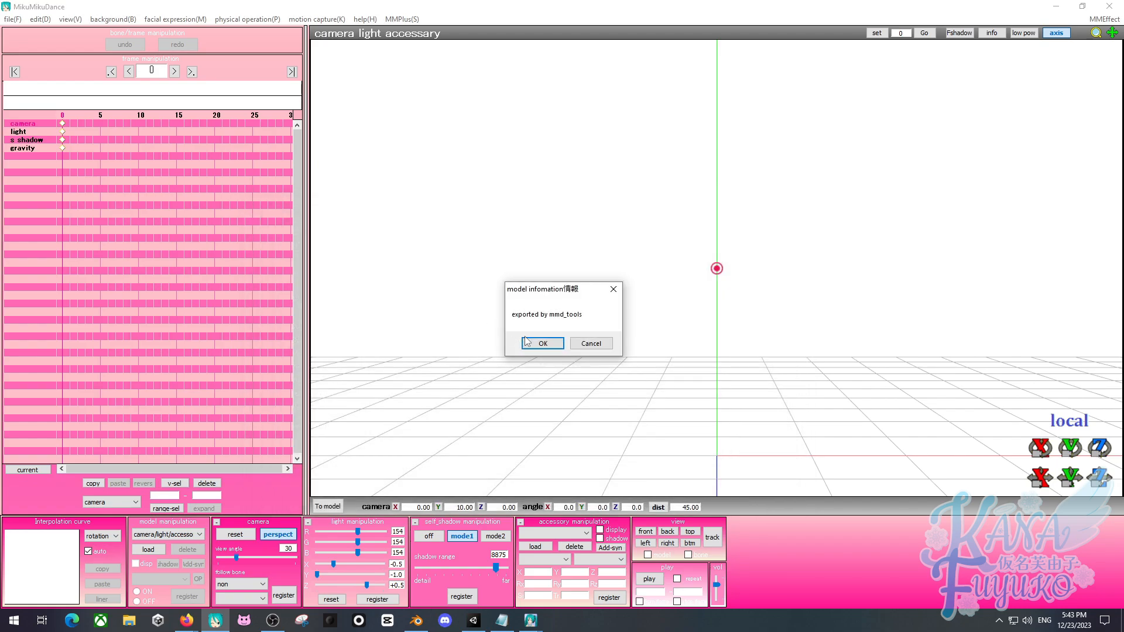
{"action": "left_click", "coordinate": [547, 344]}
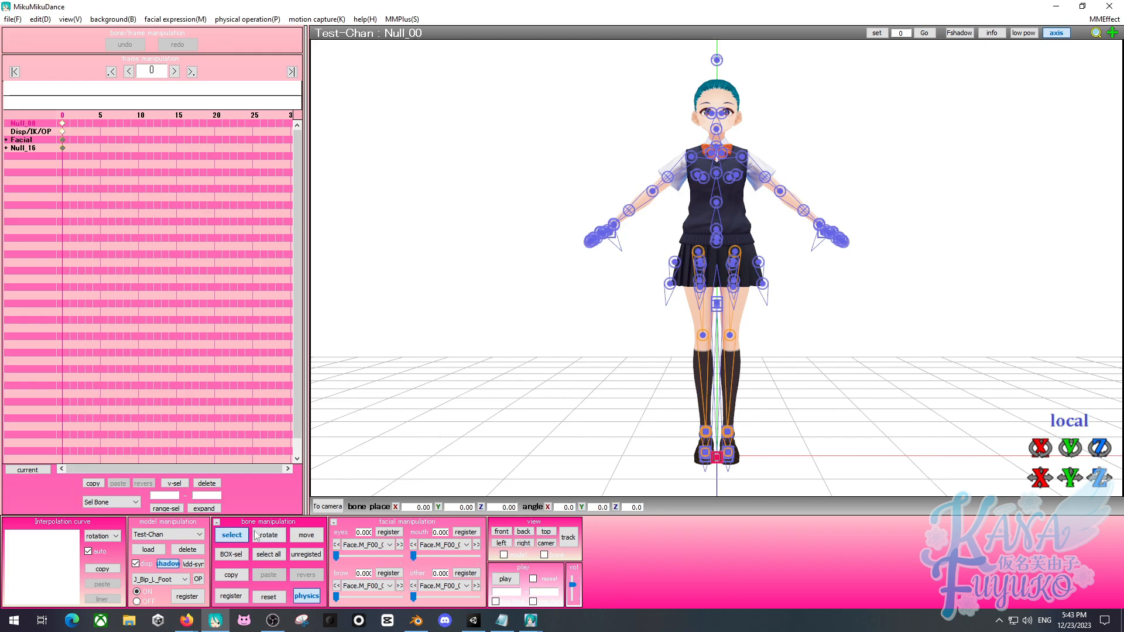
{"action": "left_click", "coordinate": [236, 536]}
{"action": "right_click_drag", "start_coordinate": [612, 309], "coordinate": [640, 313]}
Load the motion [A]ddiction_Tda式.vmd from the [A]ddiction_モーション folder onto the model, continuing past the VMD checker.
{"action": "left_click", "coordinate": [12, 20]}
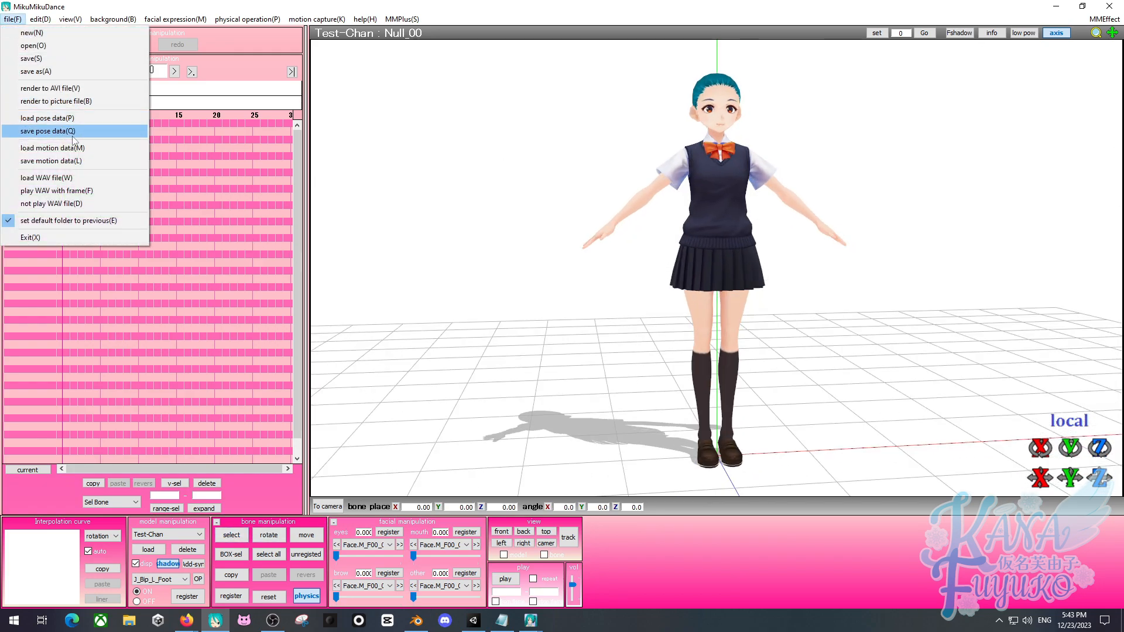
{"action": "left_click", "coordinate": [56, 136]}
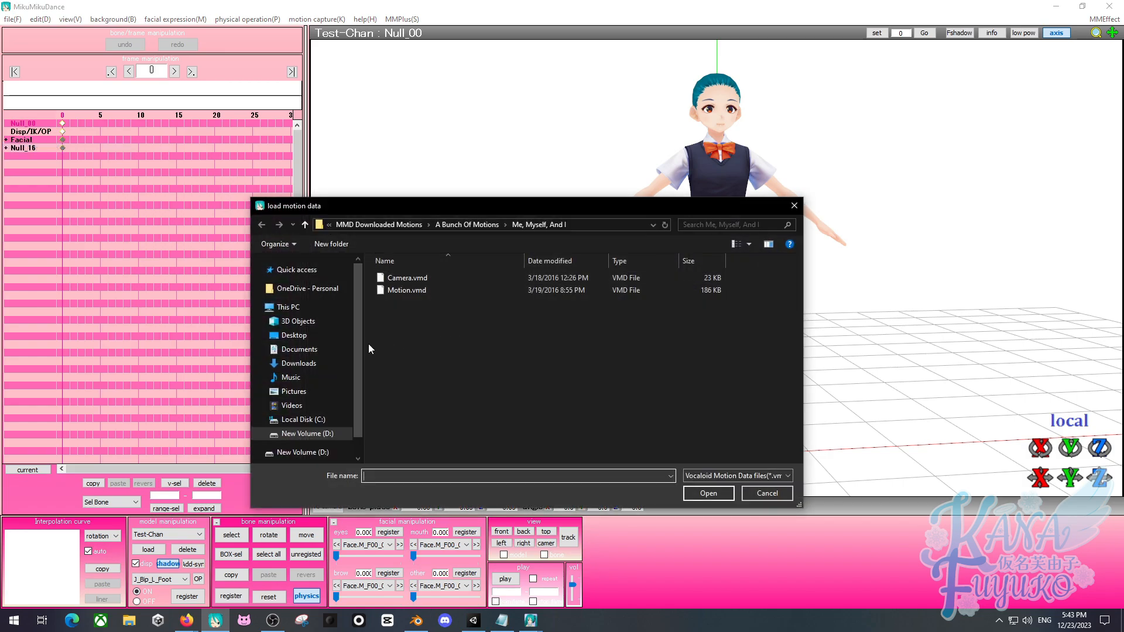
{"action": "left_click", "coordinate": [386, 224]}
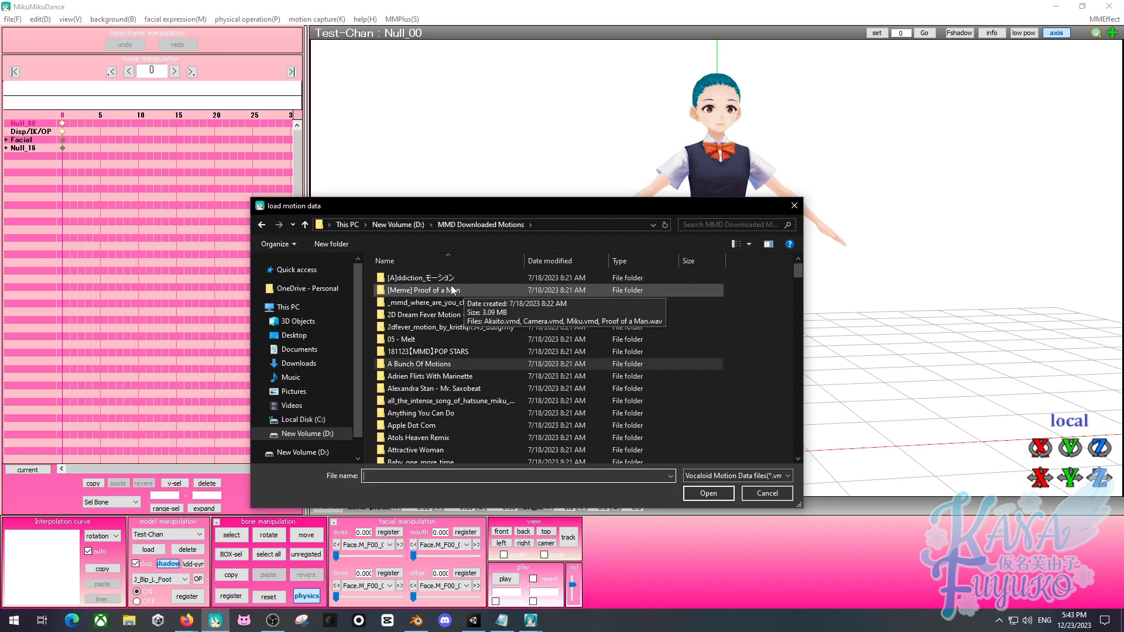
{"action": "double_click", "coordinate": [445, 278]}
{"action": "left_click", "coordinate": [455, 315]}
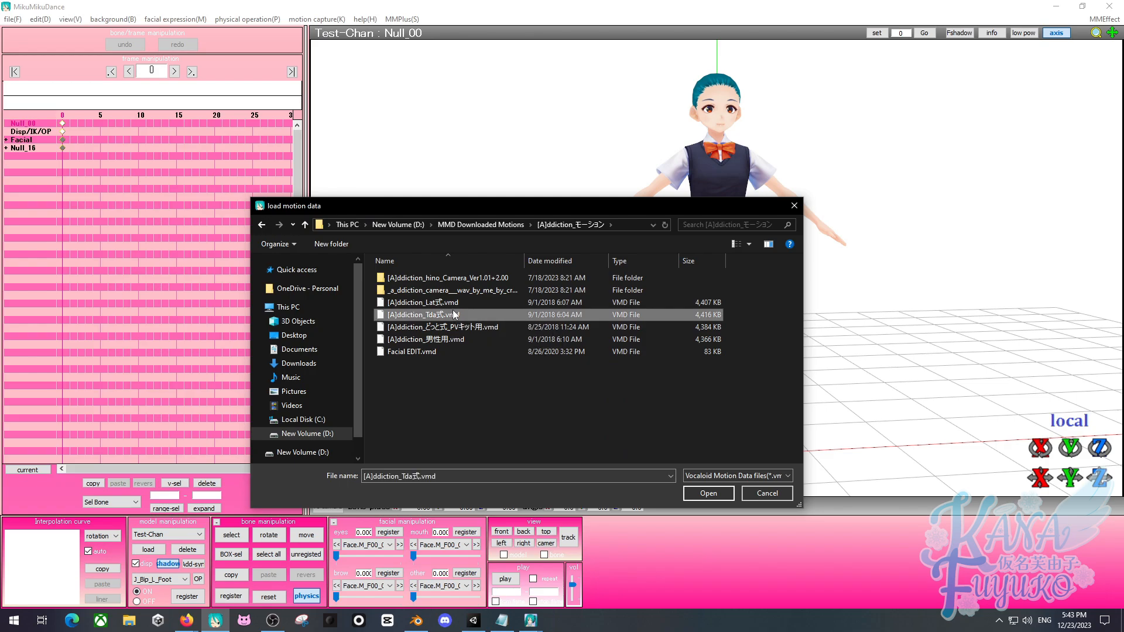
{"action": "double_click", "coordinate": [454, 313]}
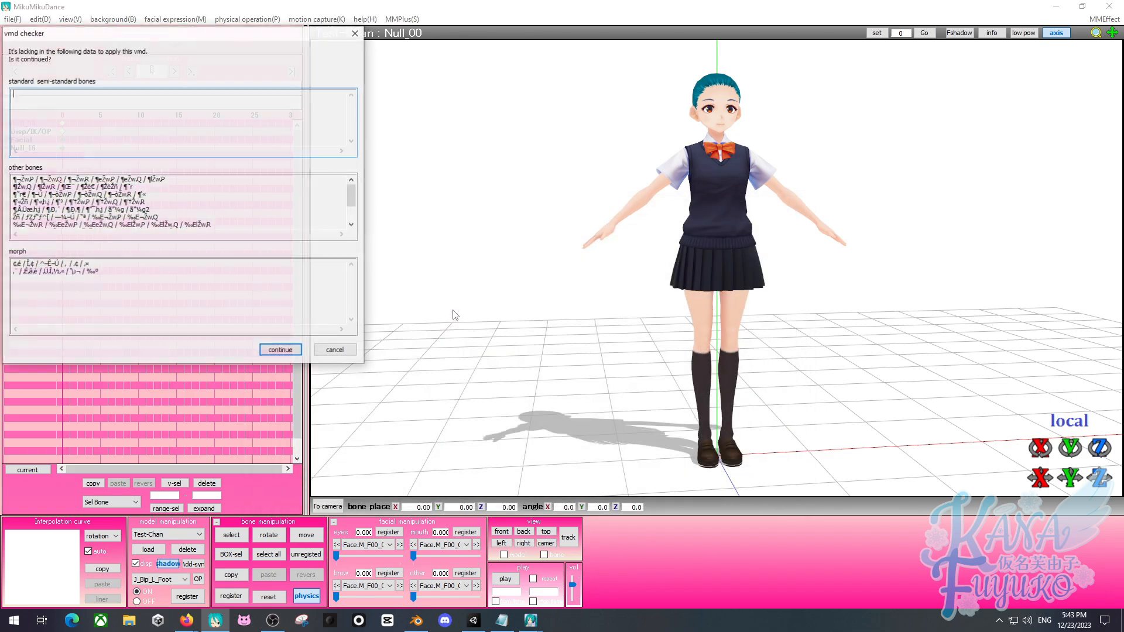
{"action": "left_click", "coordinate": [281, 351]}
{"action": "left_click", "coordinate": [584, 351]}
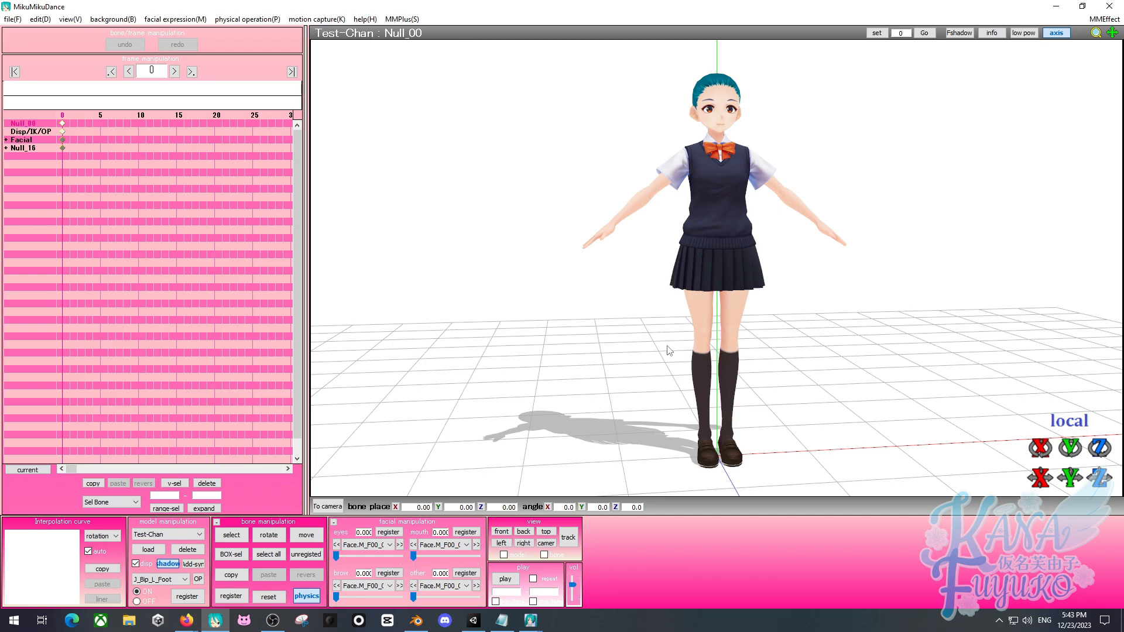
Play the loaded motion to check how the model moves, and stop the playback.
{"action": "left_click", "coordinate": [506, 579]}
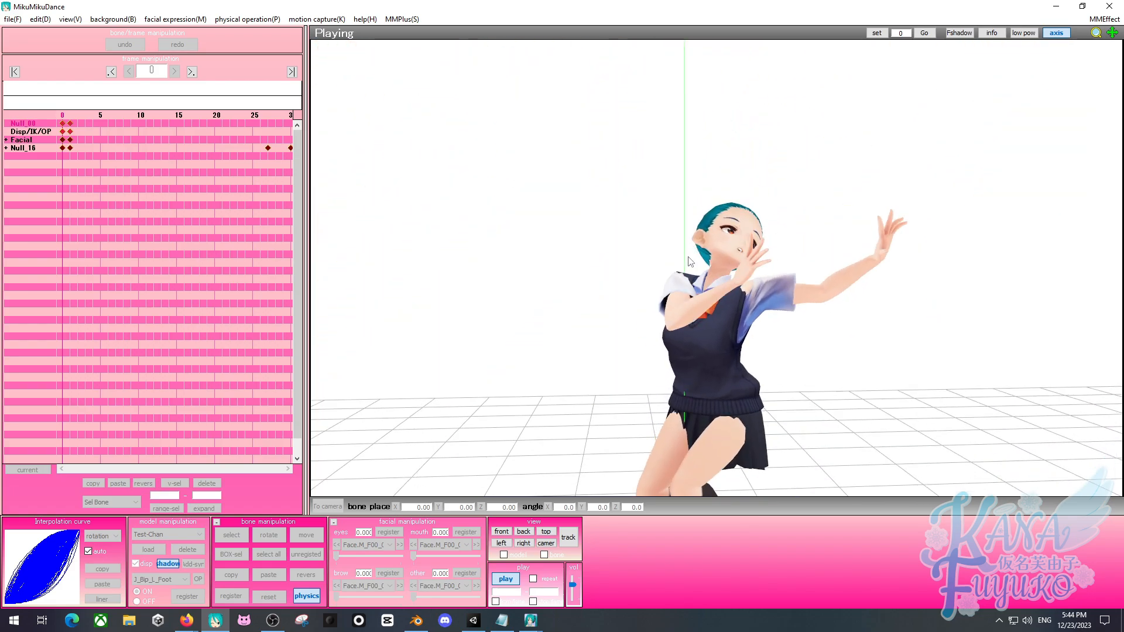
{"action": "left_click", "coordinate": [506, 578]}
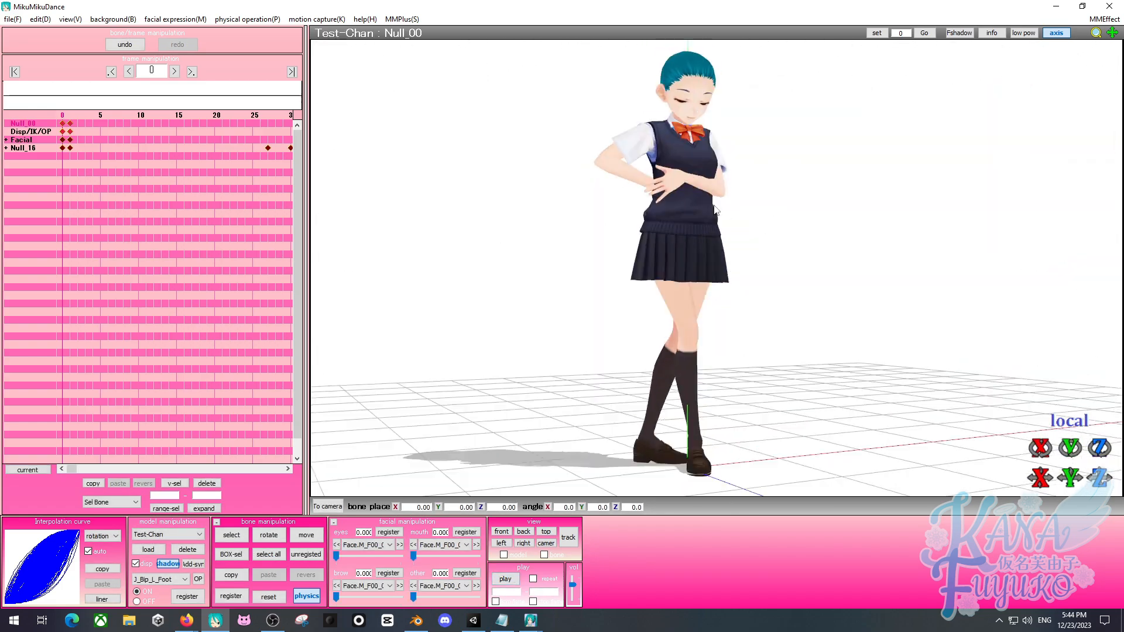
{"action": "right_click_drag", "start_coordinate": [714, 208], "coordinate": [706, 270]}
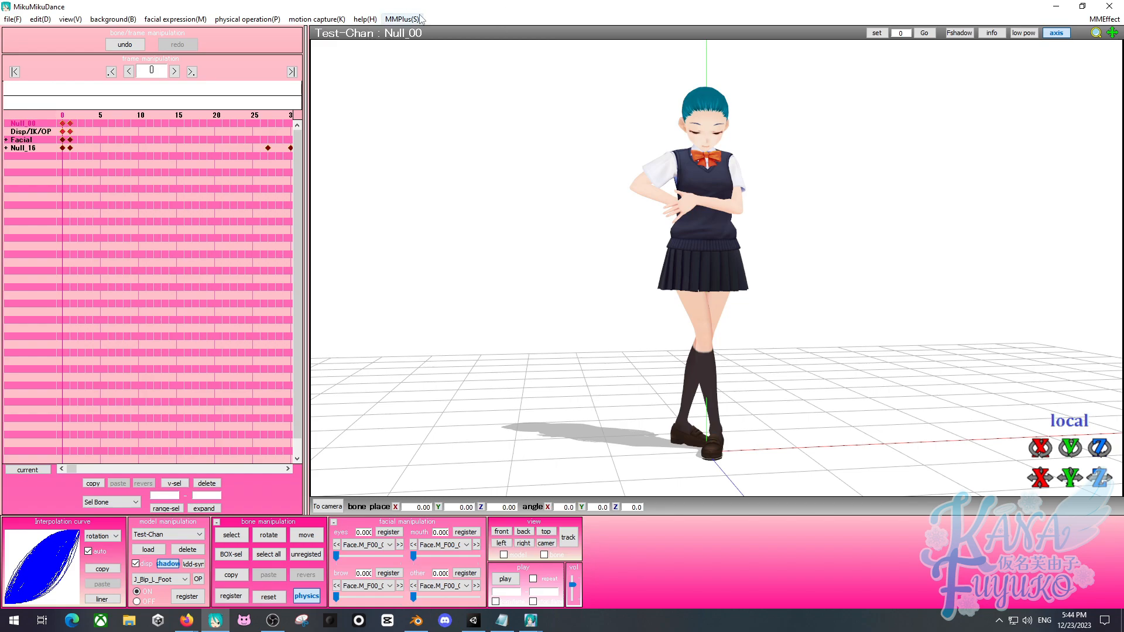
{"action": "left_click", "coordinate": [402, 19]}
{"action": "left_click", "coordinate": [728, 267]}
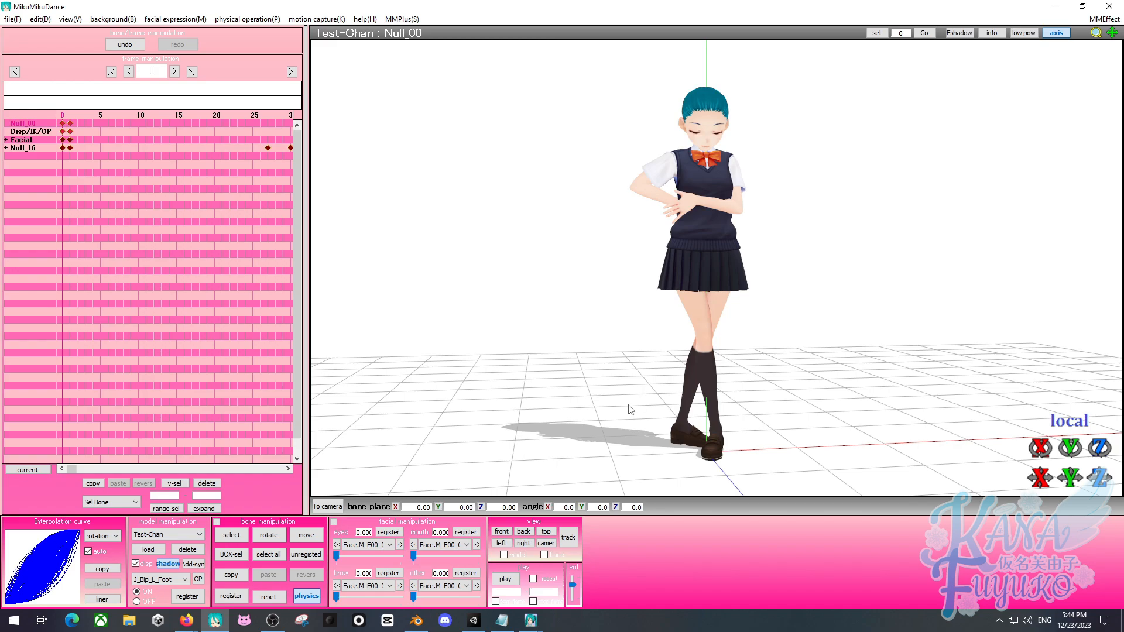
{"action": "middle_click_drag", "start_coordinate": [615, 410], "coordinate": [609, 411]}
{"action": "right_click_drag", "start_coordinate": [590, 409], "coordinate": [571, 420]}
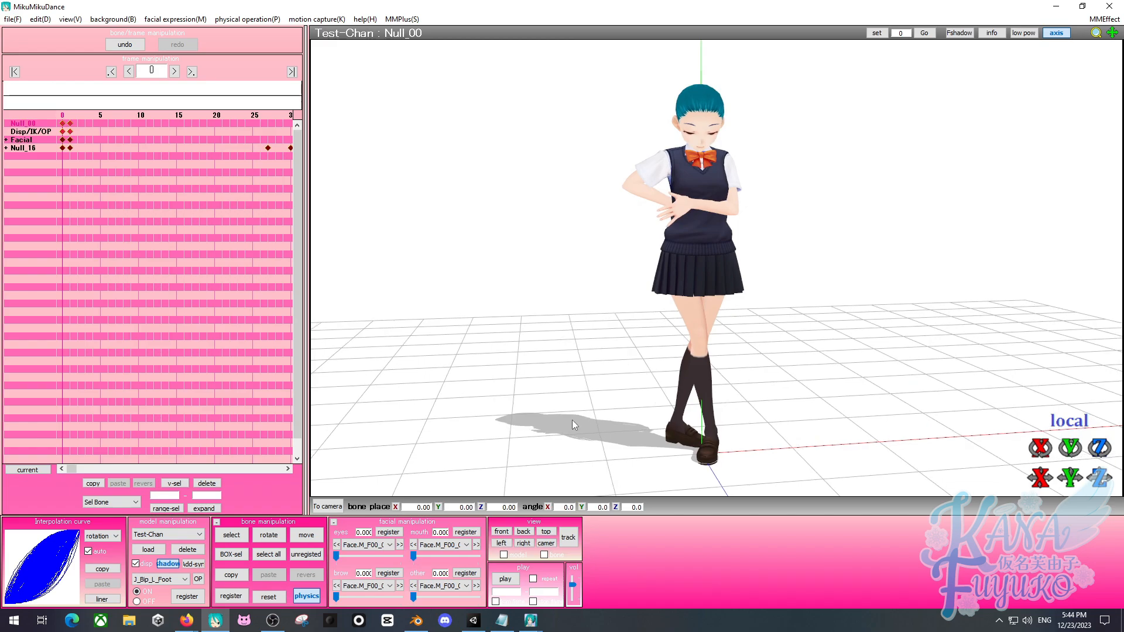
{"action": "scroll", "coordinate": [580, 421], "scroll_direction": "up", "scroll_amount": 3}
{"action": "middle_click_drag", "start_coordinate": [580, 420], "coordinate": [583, 417]}
{"action": "right_click_drag", "start_coordinate": [596, 408], "coordinate": [647, 405]}
{"action": "scroll", "coordinate": [647, 403], "scroll_direction": "up", "scroll_amount": 3}
{"action": "middle_click_drag", "start_coordinate": [647, 403], "coordinate": [646, 400]}
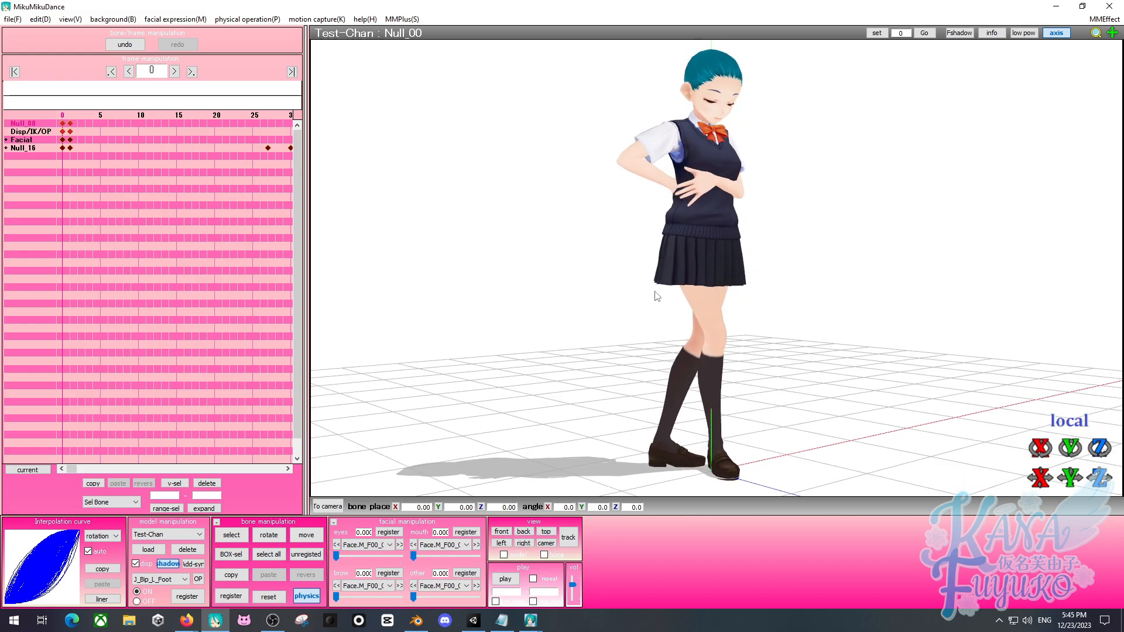
{"action": "right_click_drag", "start_coordinate": [620, 296], "coordinate": [902, 301]}
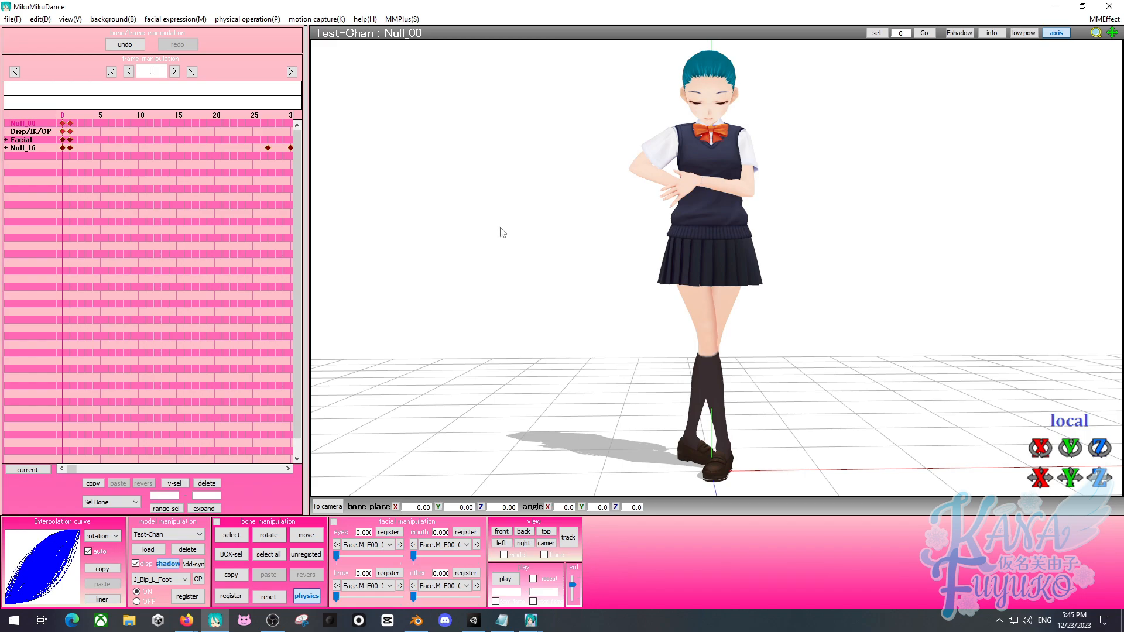
Switch to the browser, look through the LearnMMD.com page on searching its tutorials, and return to MikuMikuDance.
{"action": "left_click", "coordinate": [235, 574]}
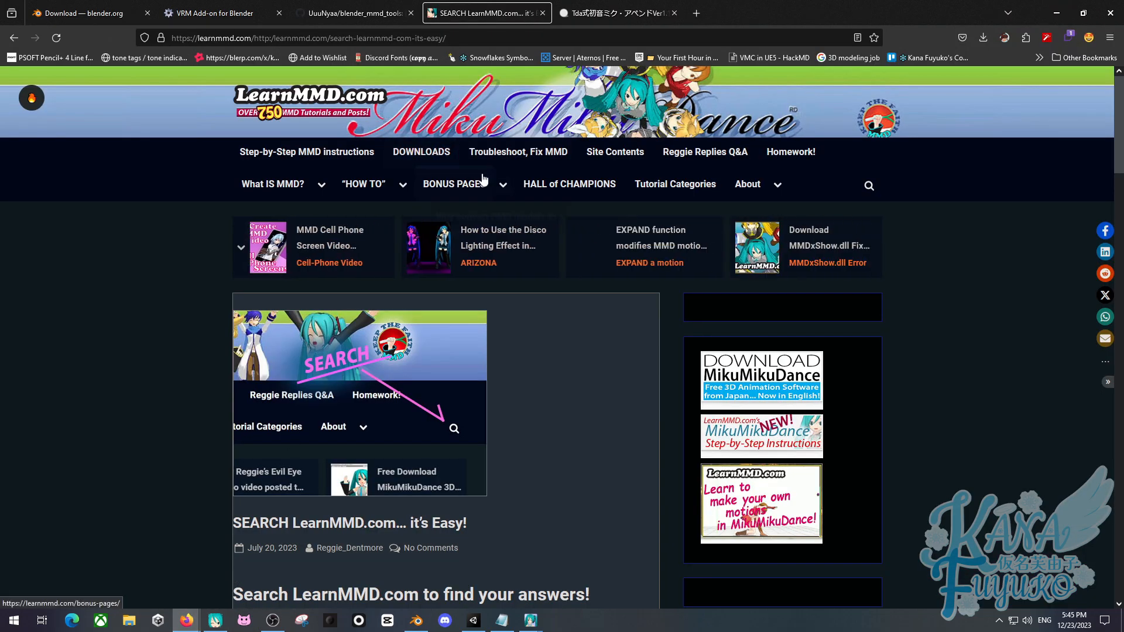
{"action": "scroll", "coordinate": [390, 288], "scroll_direction": "down", "scroll_amount": 15}
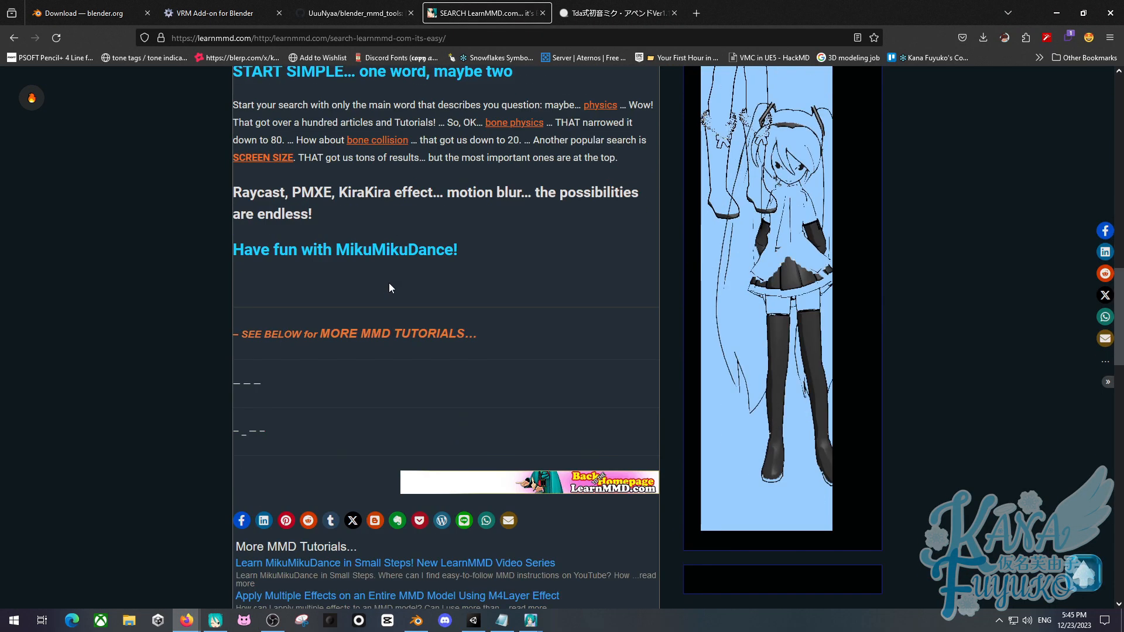
{"action": "scroll", "coordinate": [390, 288], "scroll_direction": "down", "scroll_amount": 4}
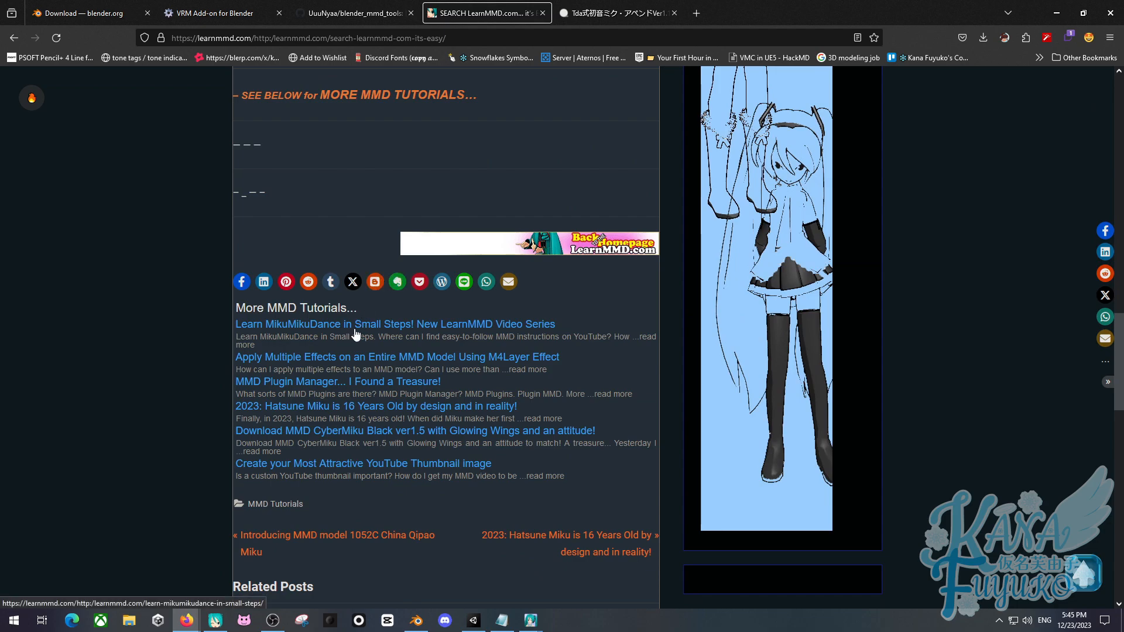
{"action": "scroll", "coordinate": [428, 296], "scroll_direction": "up", "scroll_amount": 10}
{"action": "scroll", "coordinate": [405, 202], "scroll_direction": "up", "scroll_amount": 10}
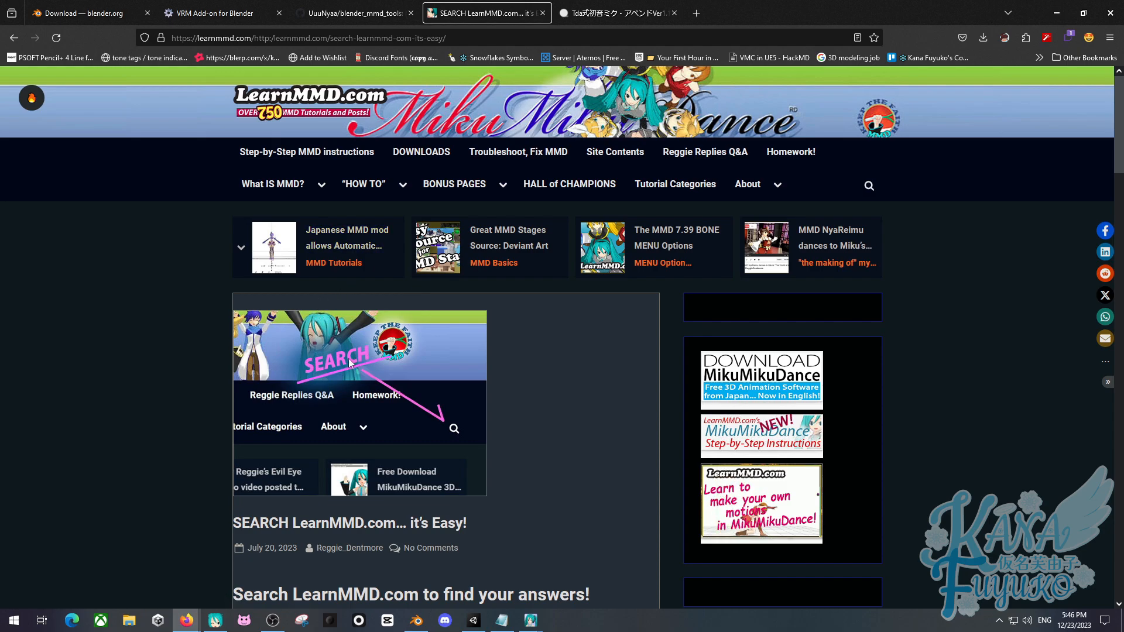
{"action": "left_click", "coordinate": [215, 620]}
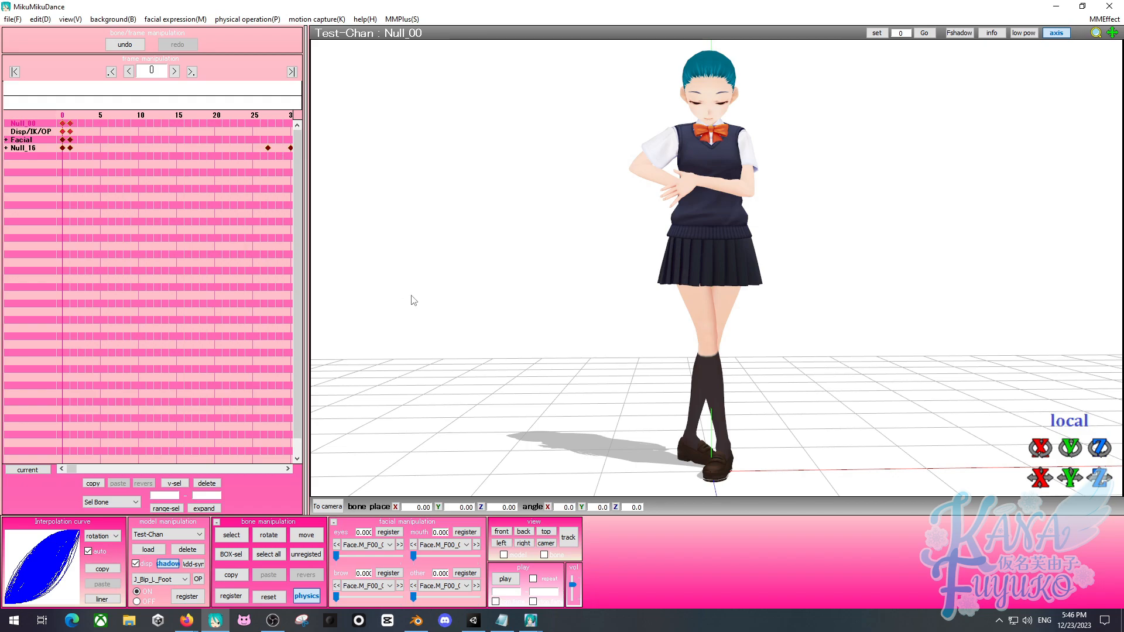
{"action": "right_click_drag", "start_coordinate": [413, 300], "coordinate": [896, 264]}
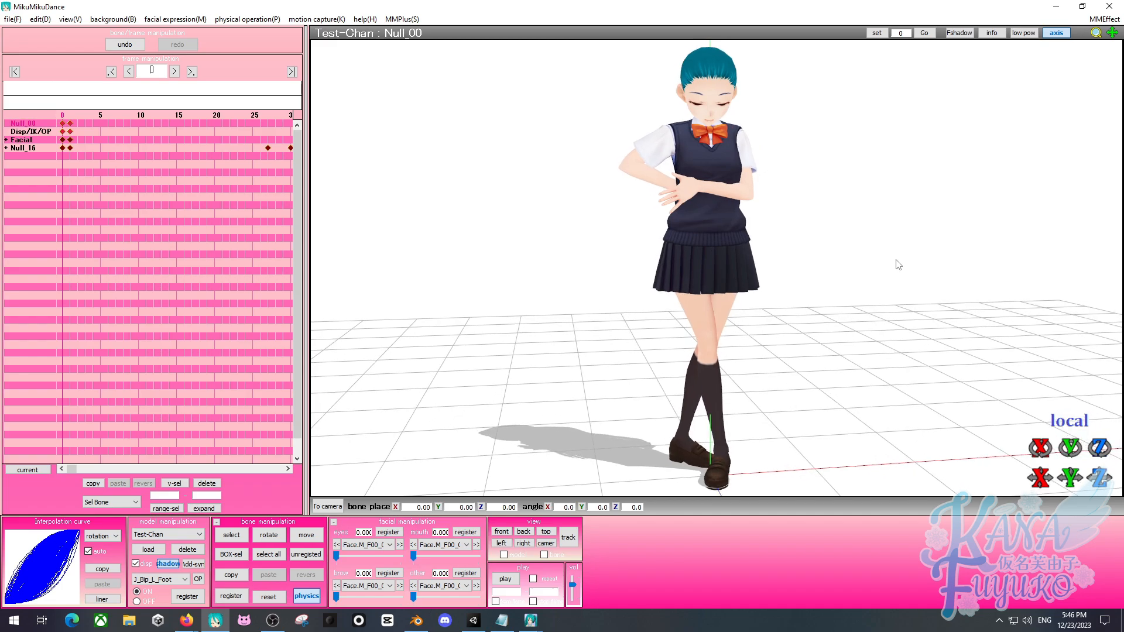
{"action": "right_click_drag", "start_coordinate": [764, 307], "coordinate": [582, 263]}
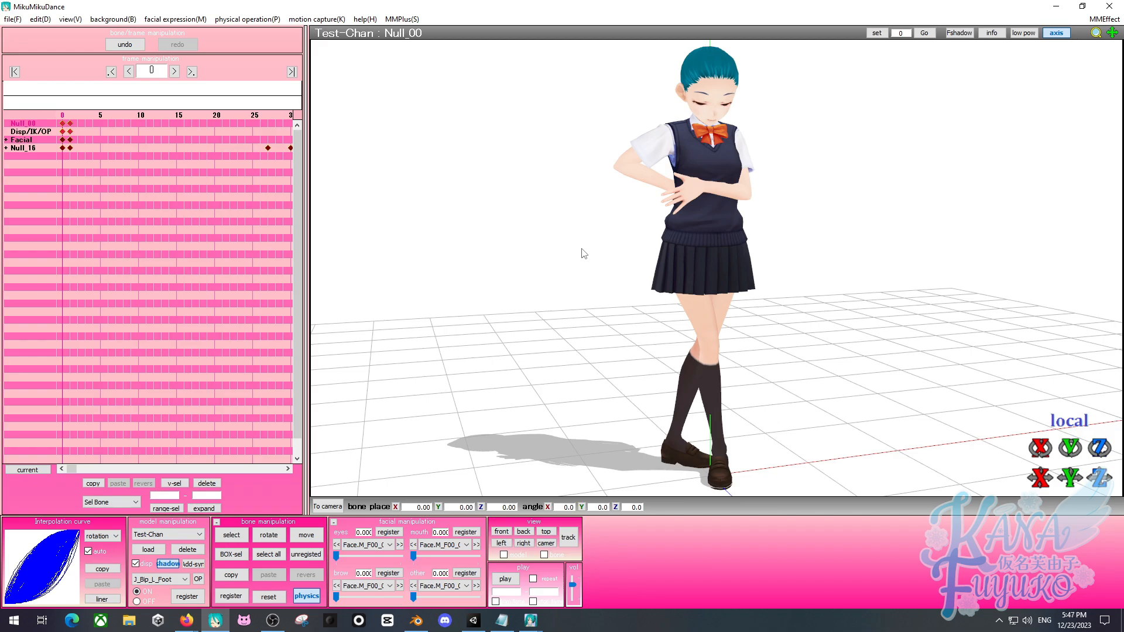
{"action": "right_click_drag", "start_coordinate": [602, 229], "coordinate": [724, 195]}
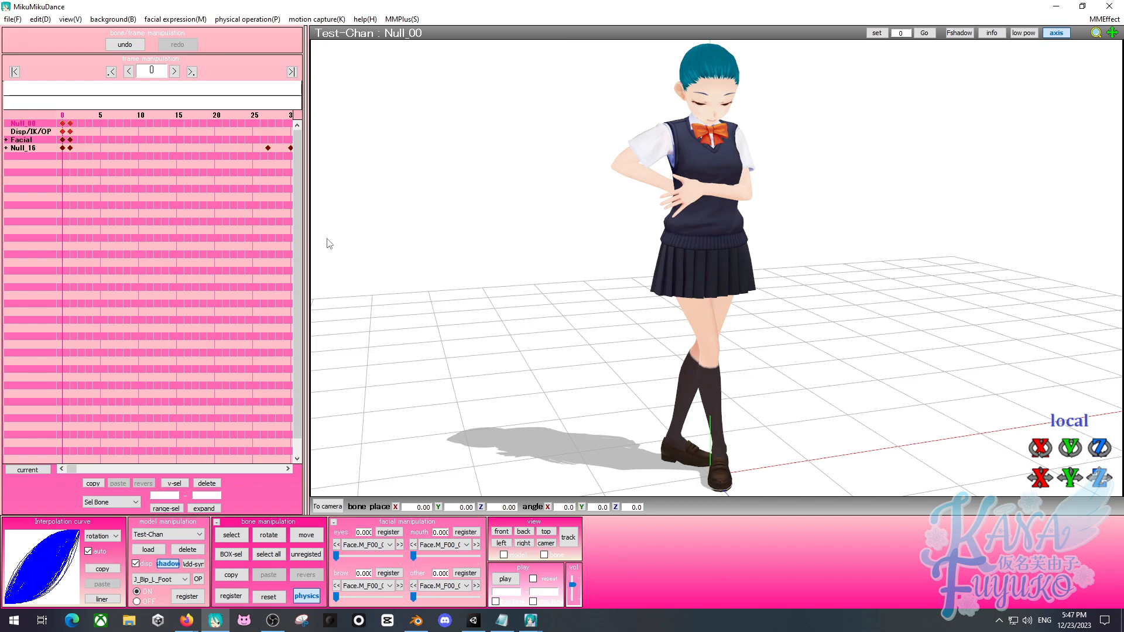
{"action": "left_click", "coordinate": [192, 228]}
{"action": "mouse_move", "coordinate": [673, 226]}
{"action": "right_mouse_down"}
{"action": "mouse_move", "coordinate": [680, 217]}
{"action": "mouse_move", "coordinate": [668, 221]}
{"action": "right_mouse_up"}
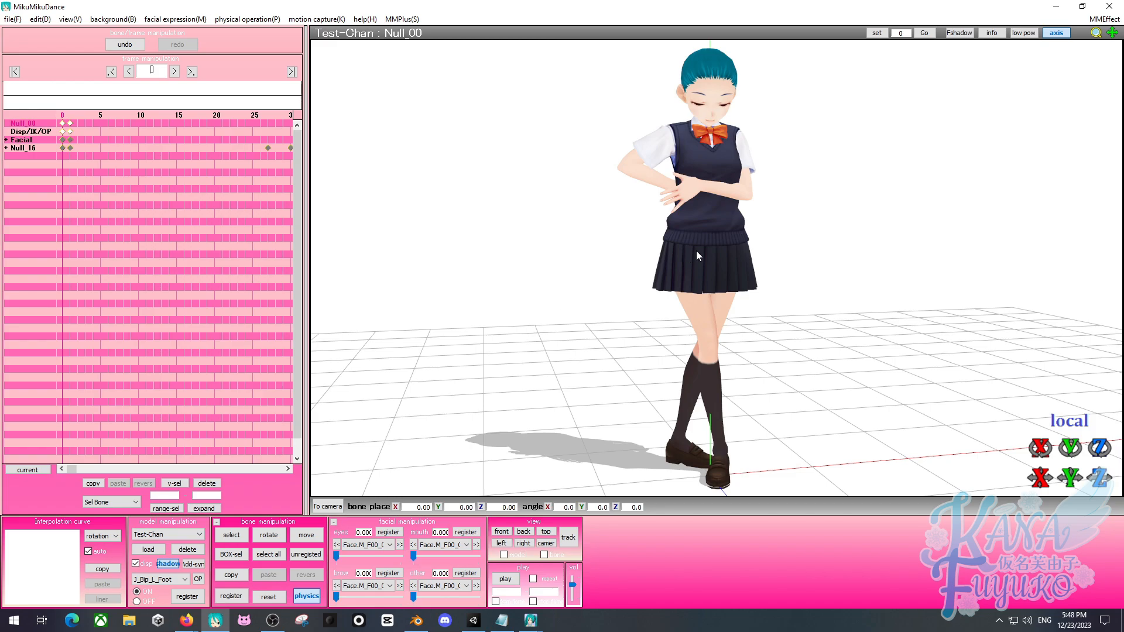
{"action": "right_click_drag", "start_coordinate": [679, 251], "coordinate": [647, 237]}
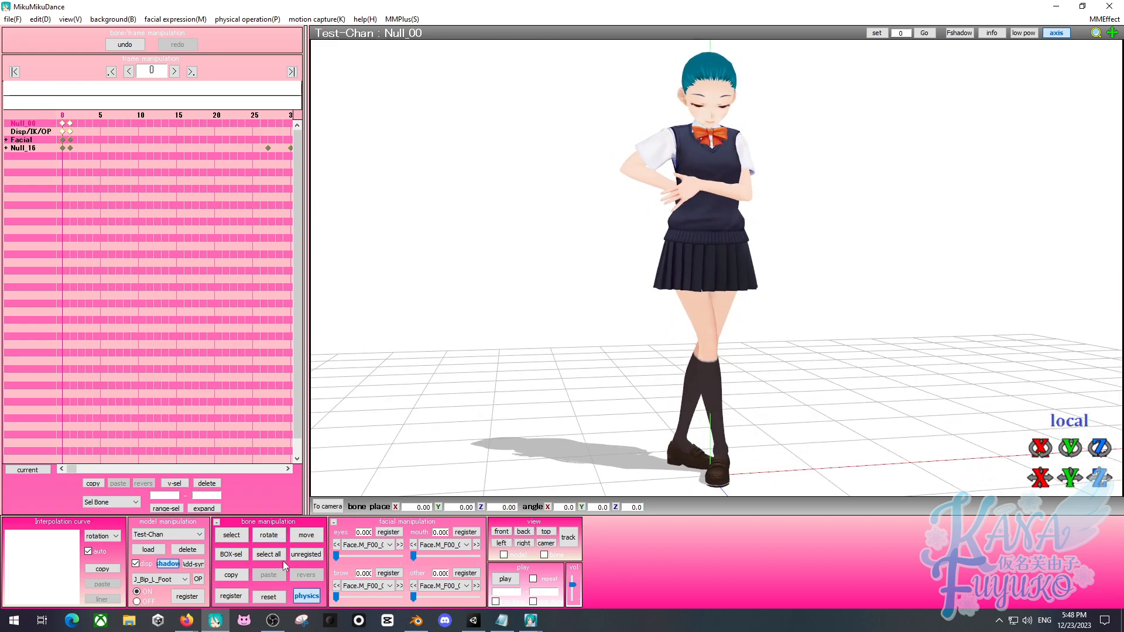
{"action": "left_click", "coordinate": [273, 619]}
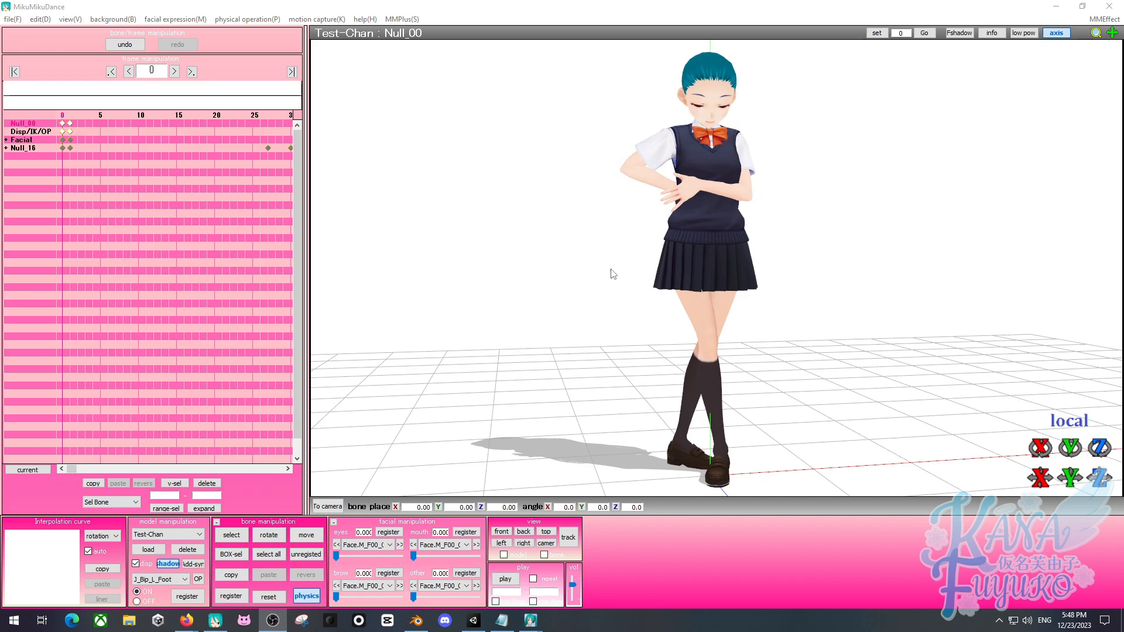